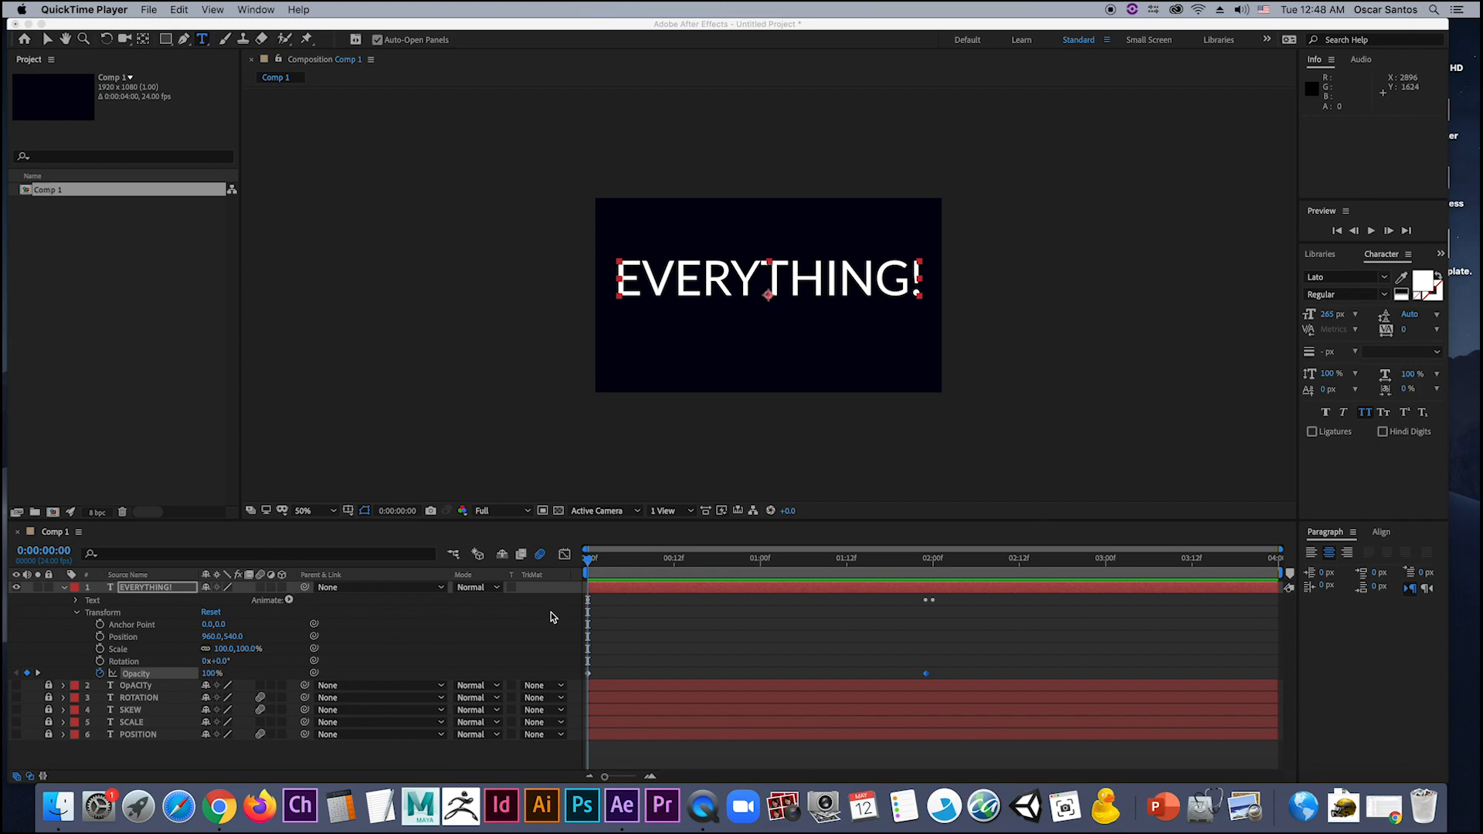
# Step: Collapse and hide the EVERYTHING! layer, show only the POSITION layer and scrub through its animation
pyautogui.click(67, 591)
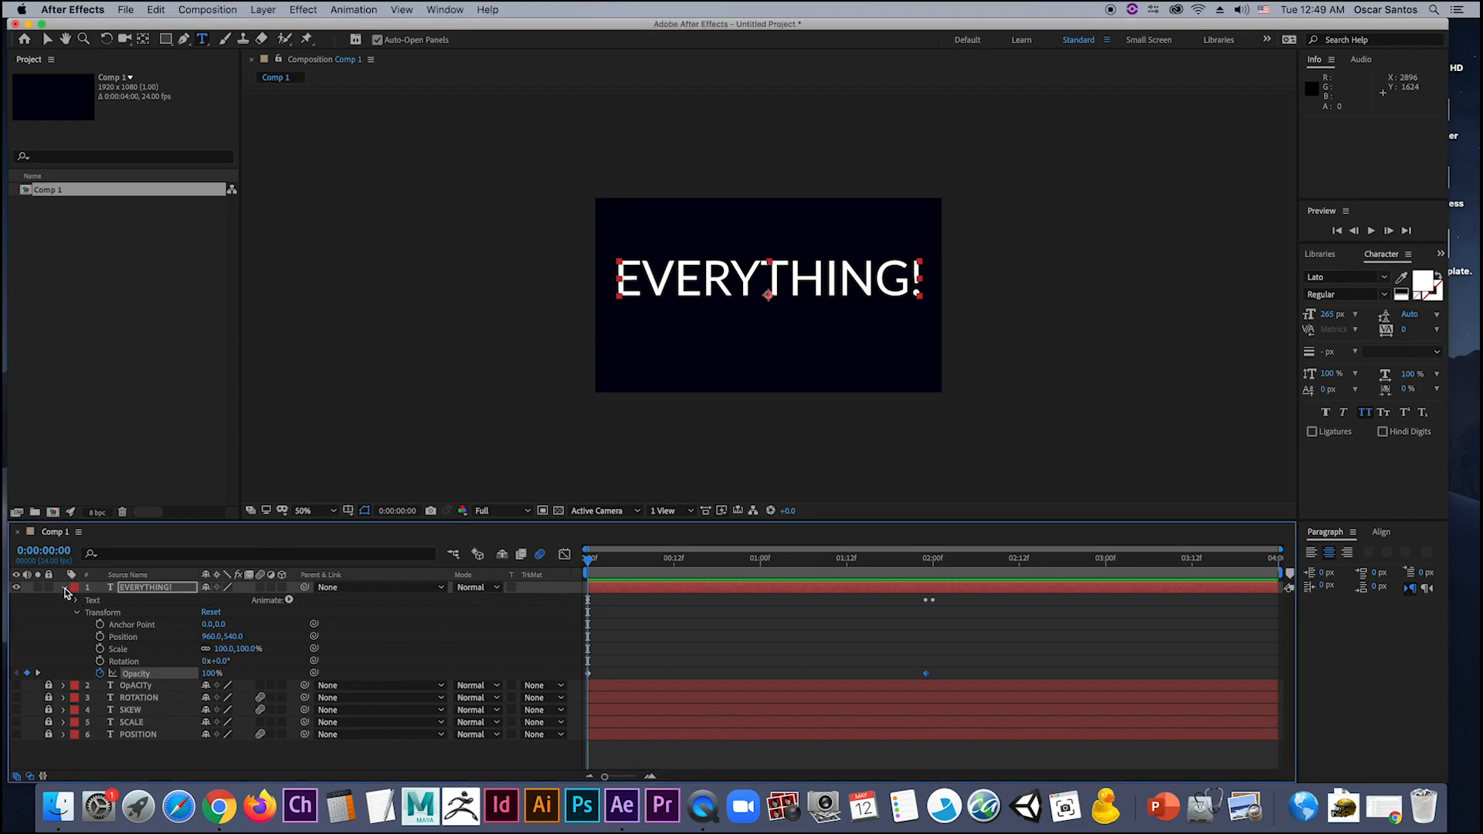
pyautogui.click(65, 589)
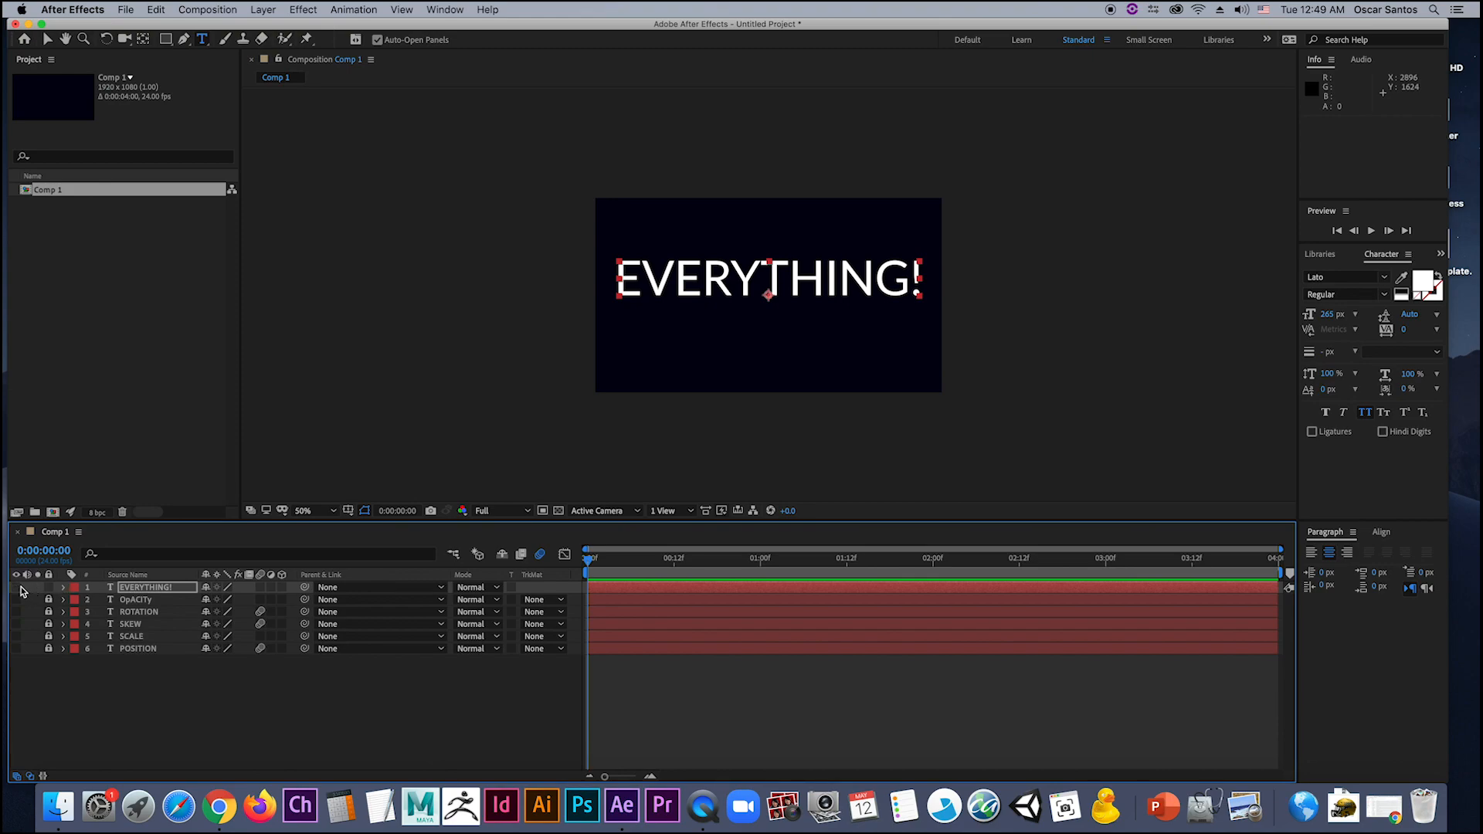
pyautogui.click(16, 587)
pyautogui.click(16, 649)
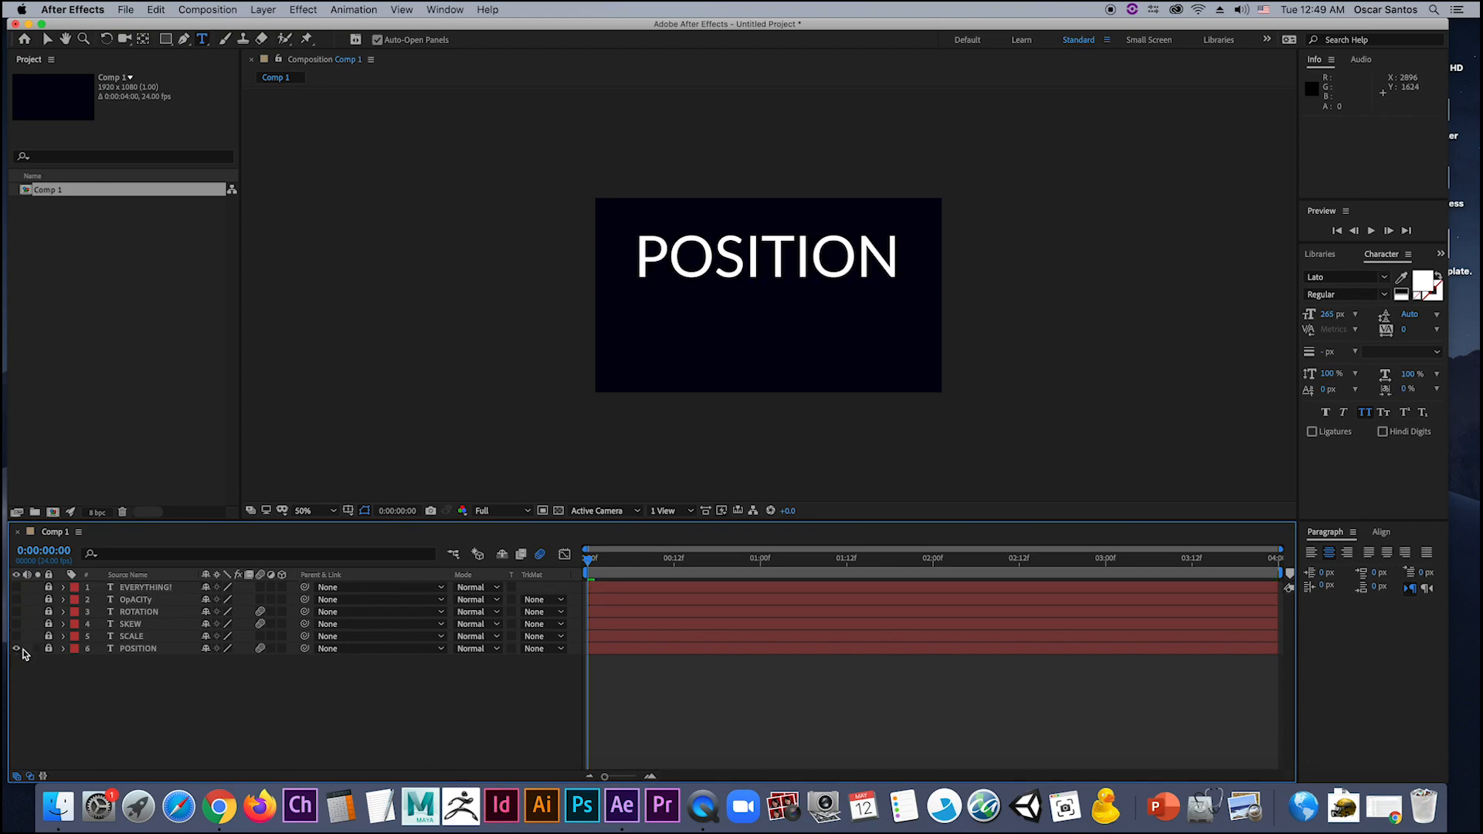
pyautogui.moveTo(589, 568)
pyautogui.mouseDown()
pyautogui.moveTo(837, 568)
pyautogui.moveTo(574, 583)
pyautogui.mouseUp()
# Step: Preview the SCALE and SKEW text animations one at a time, showing only the layer being scrubbed
pyautogui.click(16, 649)
pyautogui.click(16, 636)
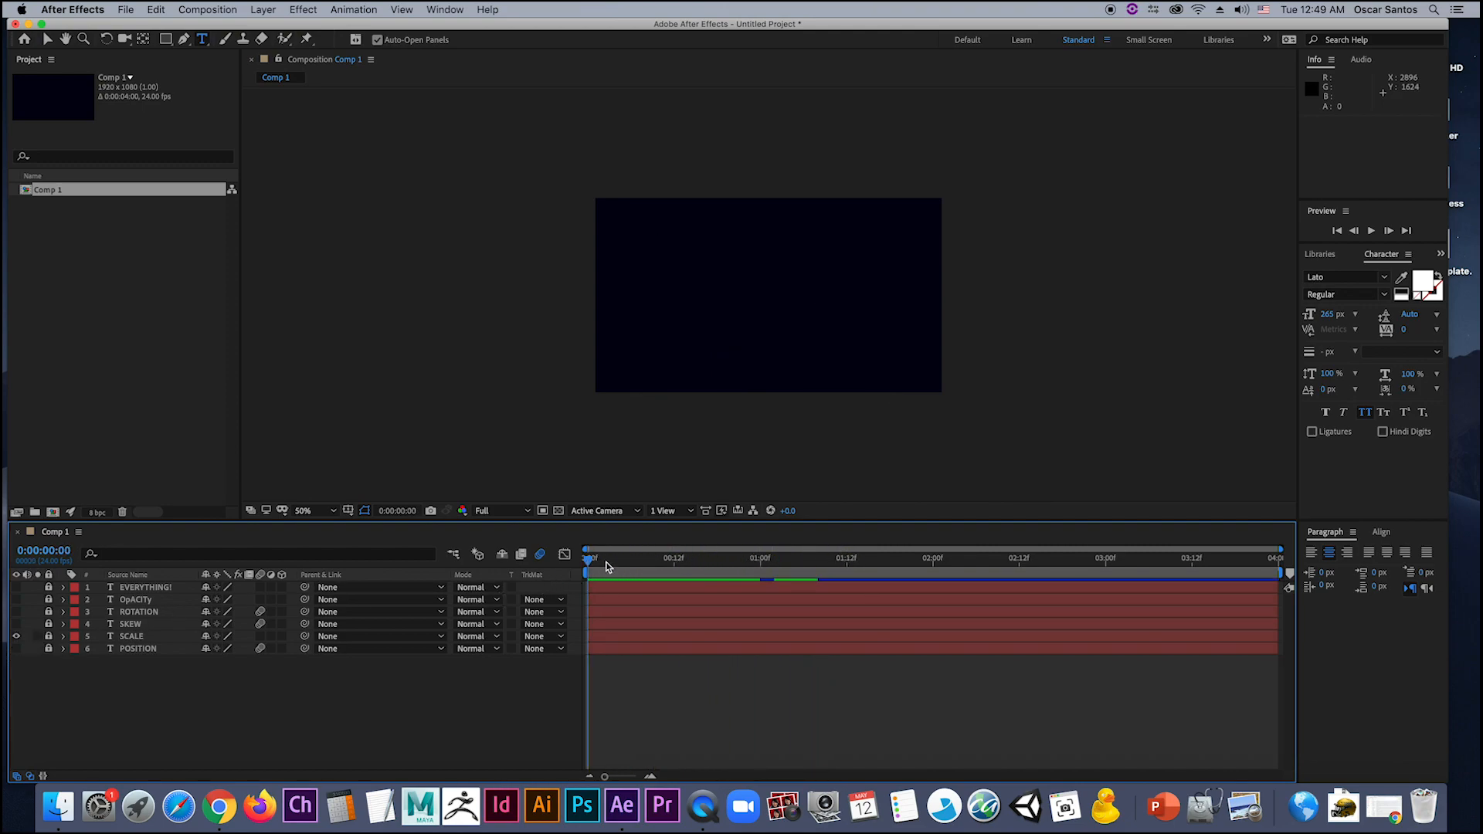
pyautogui.moveTo(591, 568); pyautogui.dragTo(652, 570)
pyautogui.press('Home')
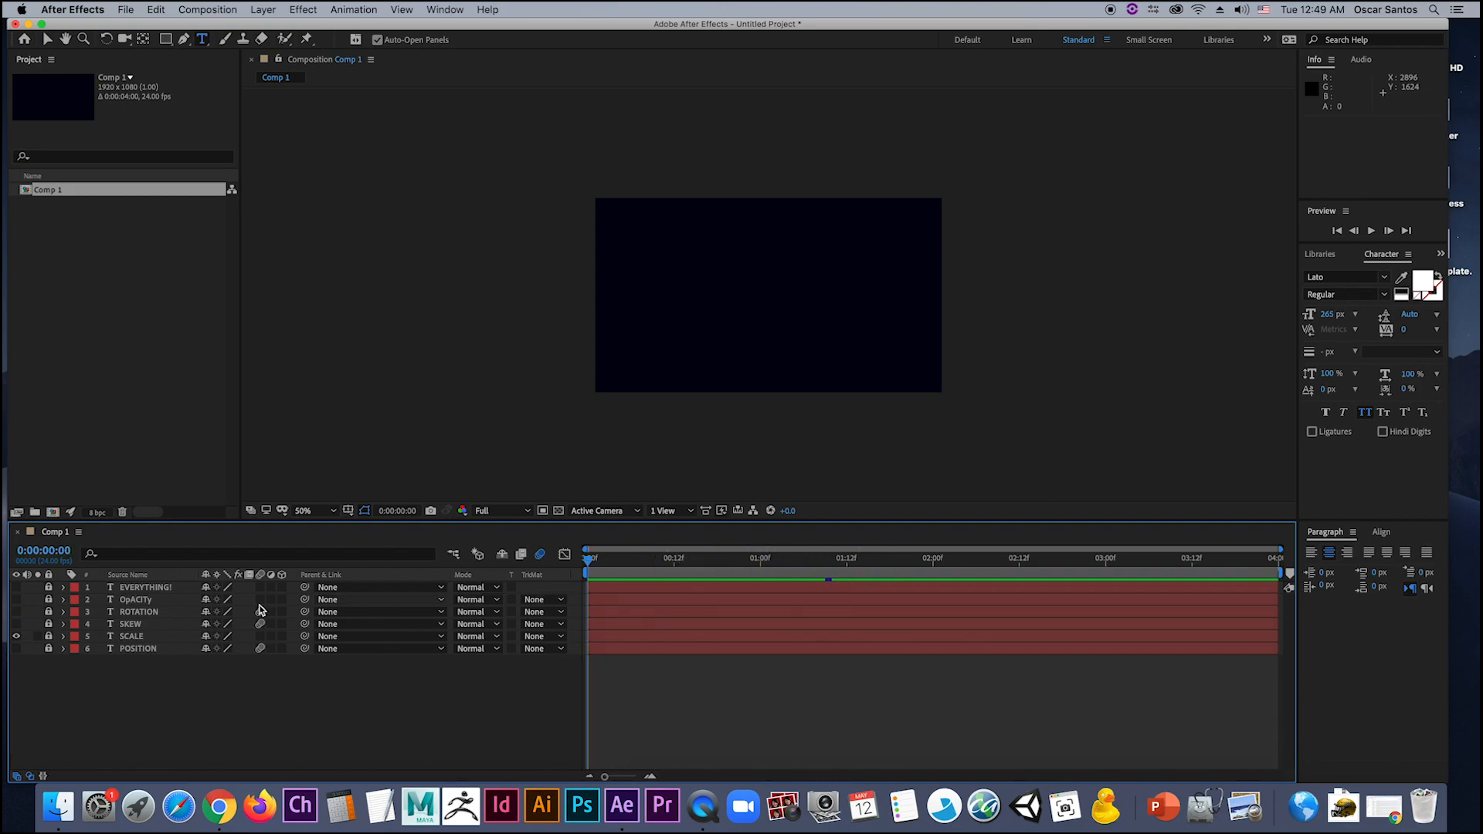
pyautogui.click(16, 636)
pyautogui.click(16, 625)
pyautogui.moveTo(591, 568)
pyautogui.mouseDown()
pyautogui.moveTo(818, 567)
pyautogui.moveTo(586, 576)
pyautogui.mouseUp()
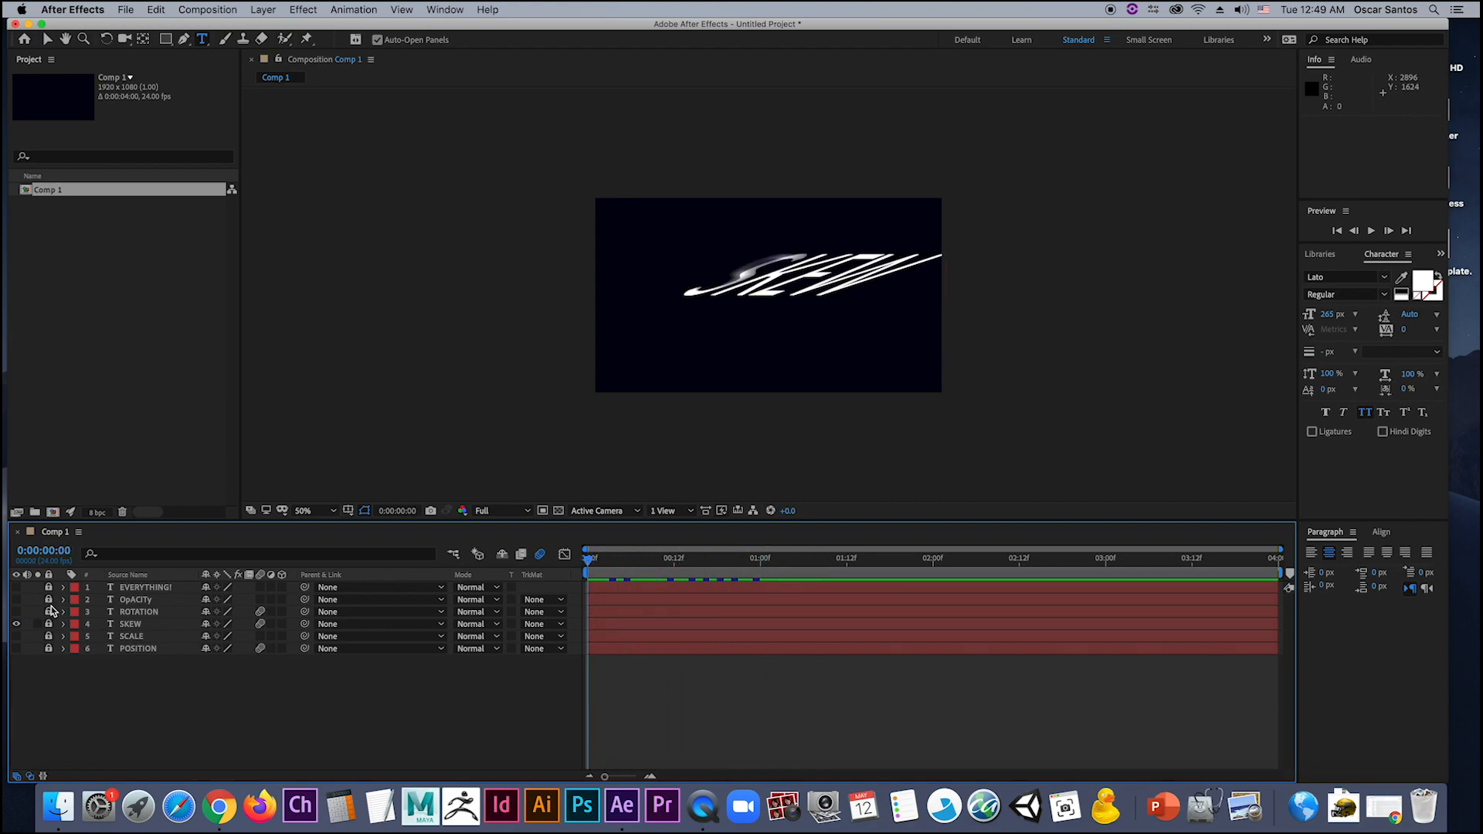
# Step: Preview the ROTATION and OpACITY text animations one at a time, showing only the layer being scrubbed
pyautogui.click(16, 624)
pyautogui.click(16, 611)
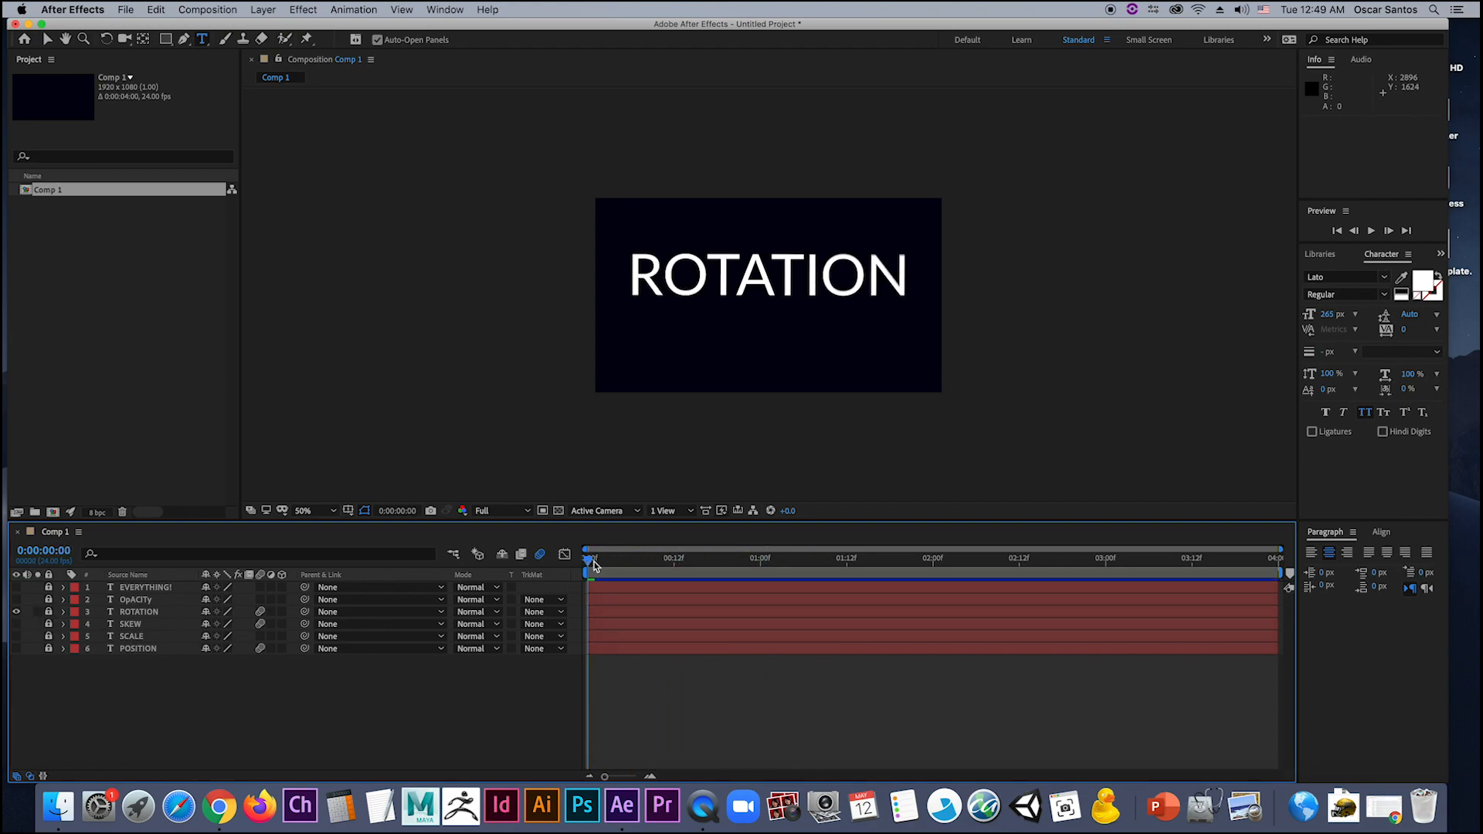
pyautogui.moveTo(594, 566); pyautogui.dragTo(696, 572)
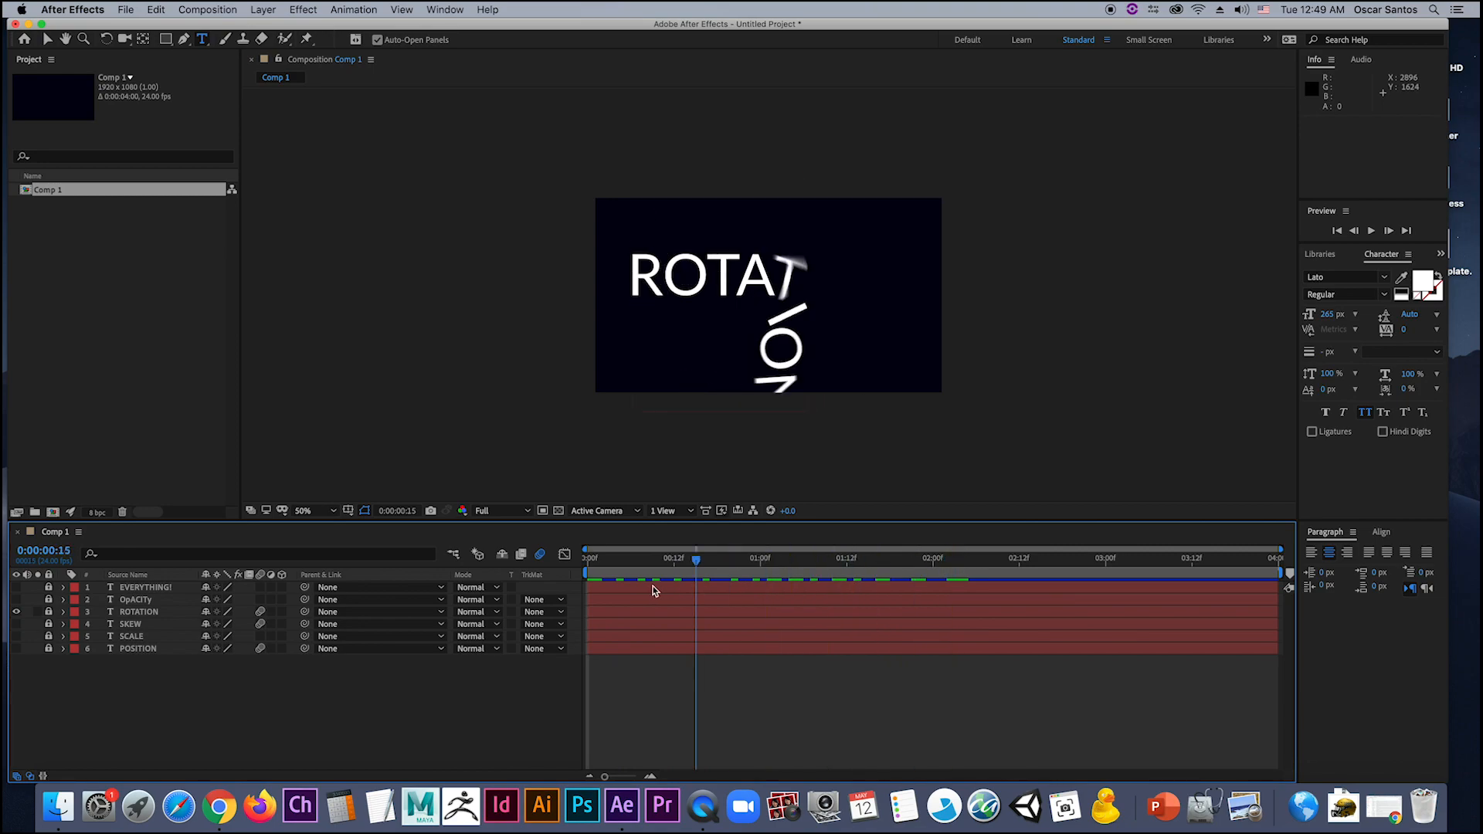
pyautogui.press('Home')
pyautogui.click(16, 612)
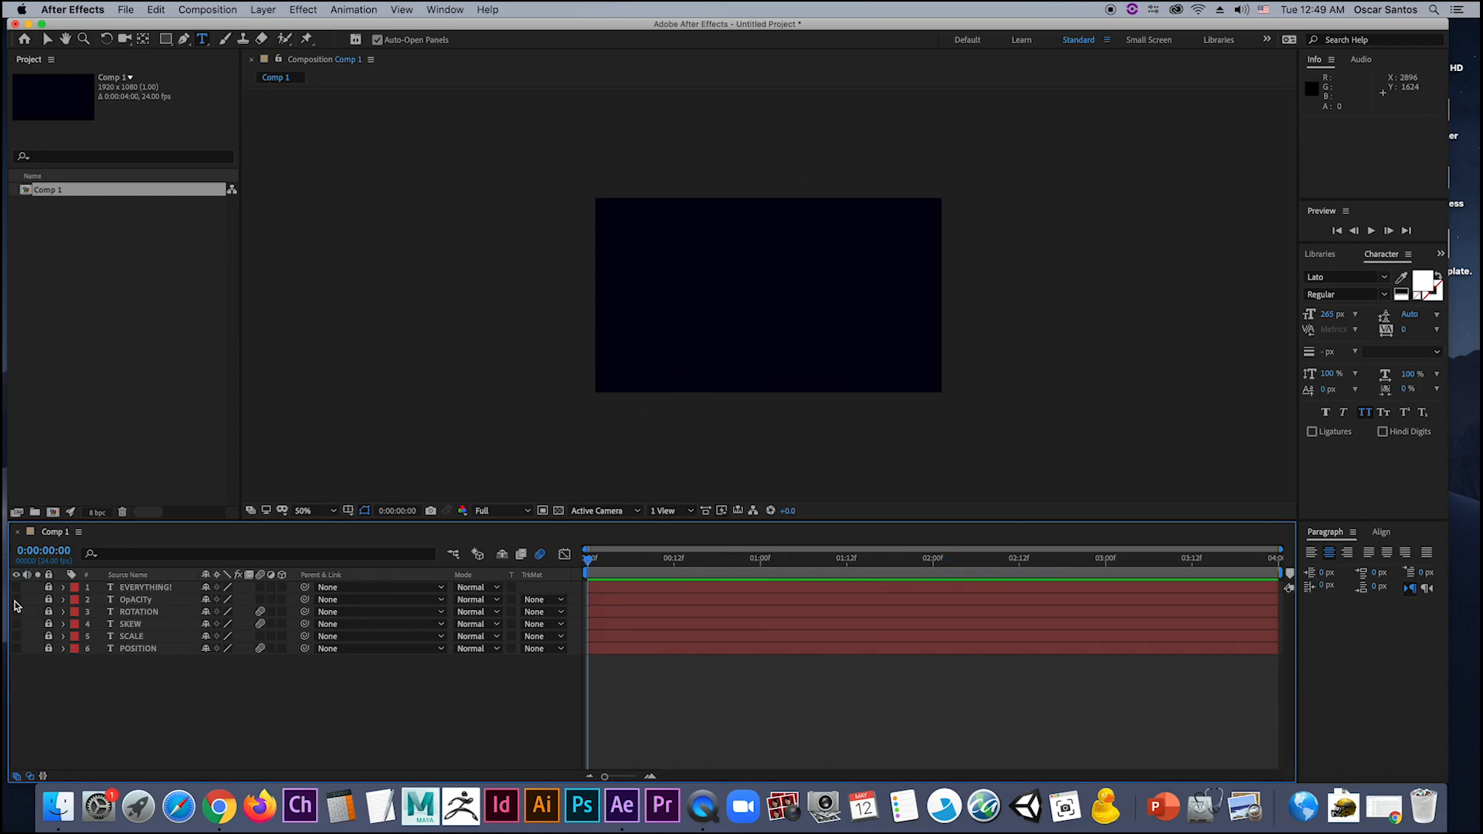
pyautogui.click(17, 599)
pyautogui.moveTo(590, 566)
pyautogui.mouseDown()
pyautogui.moveTo(972, 567)
pyautogui.moveTo(587, 568)
pyautogui.mouseUp()
# Step: Hide the OpACITY layer, show the EVERYTHING! layer and preview its combined animation
pyautogui.click(16, 600)
pyautogui.click(16, 587)
pyautogui.click(603, 565)
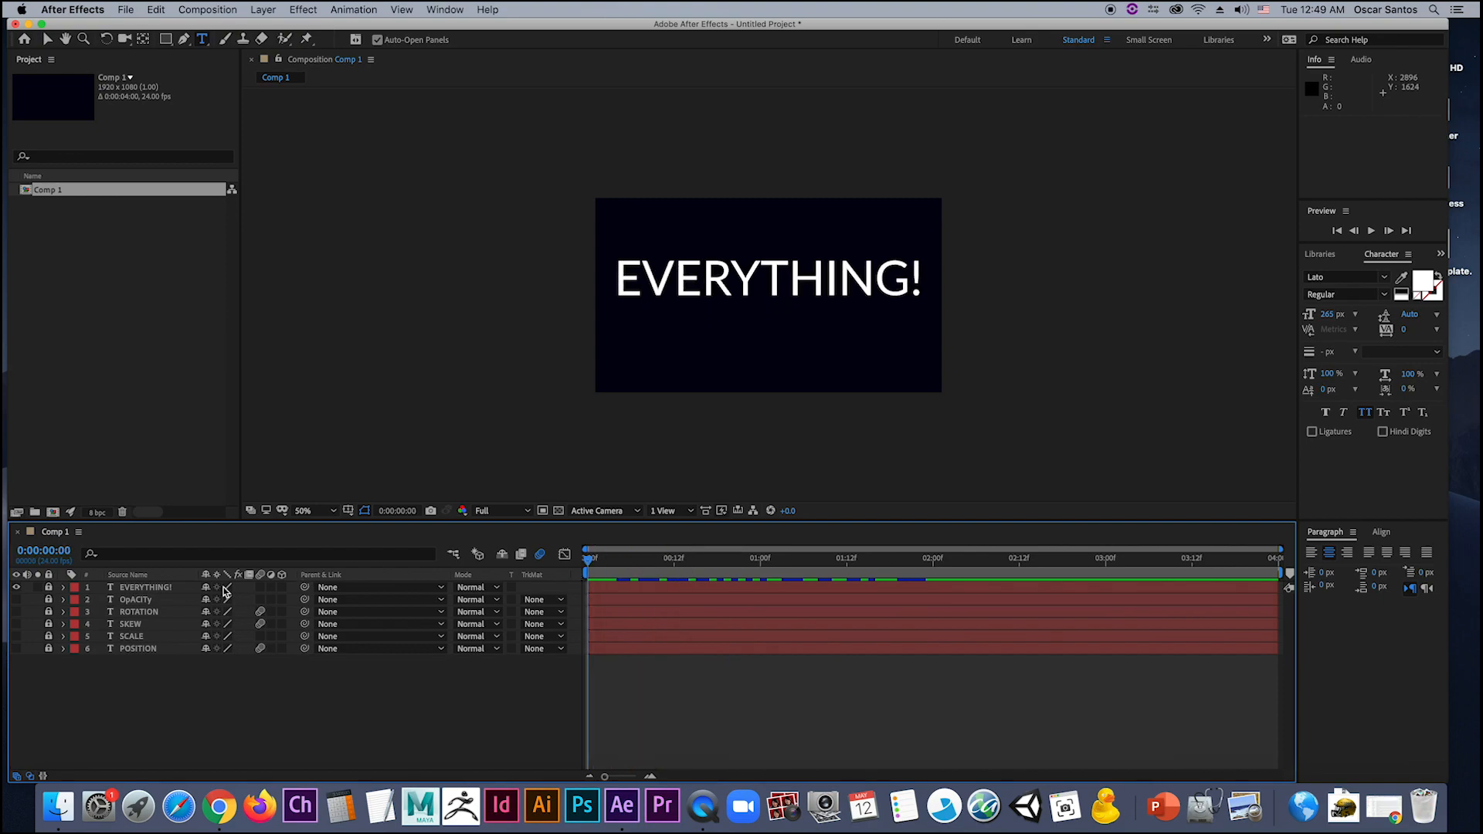
# Step: Show only the OpACITY layer, scrub its animation and inspect its Animator and Range Selector properties before collapsing it
pyautogui.click(16, 588)
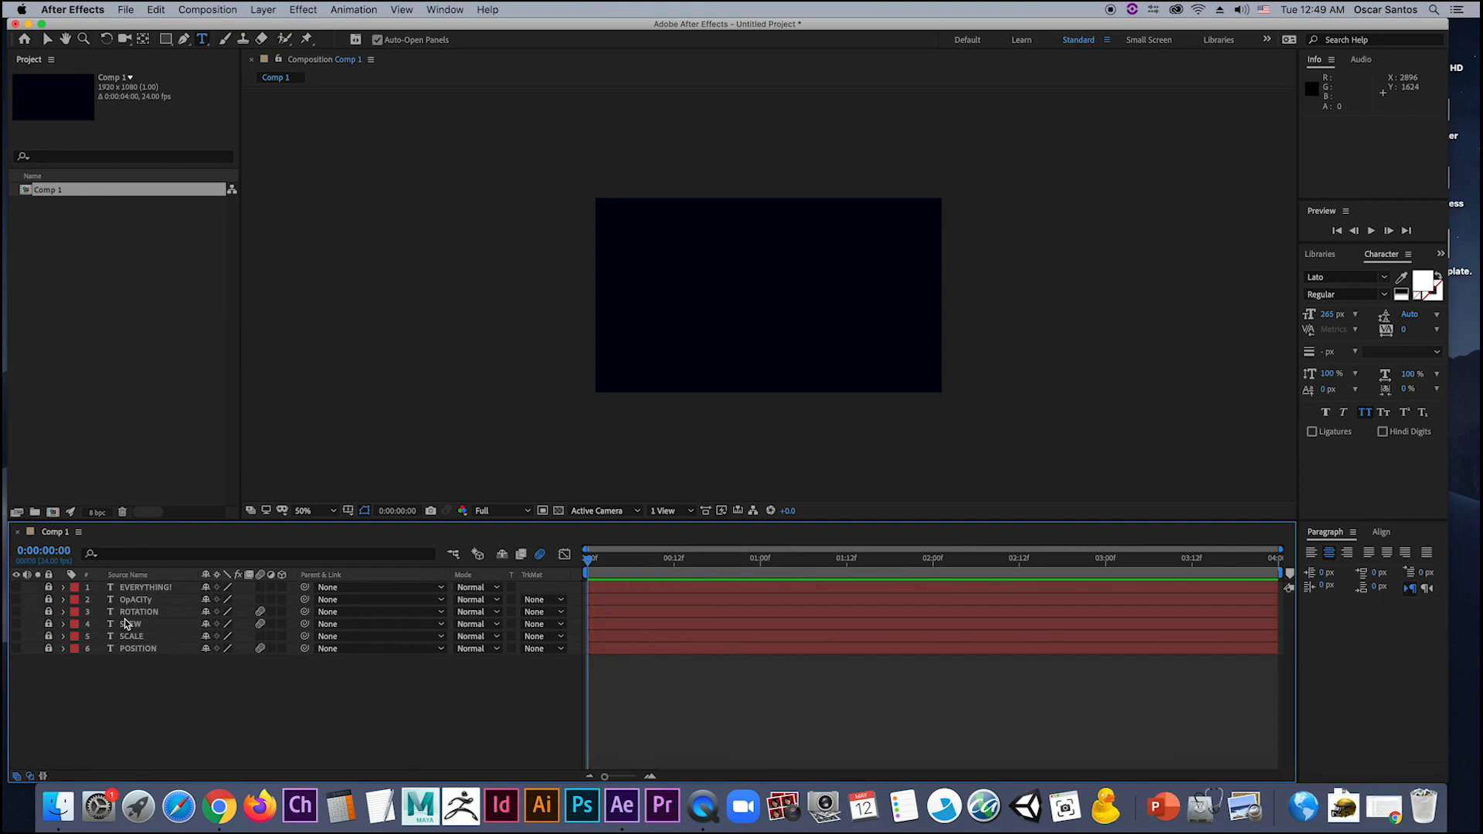
pyautogui.click(16, 600)
pyautogui.moveTo(601, 568); pyautogui.dragTo(566, 578)
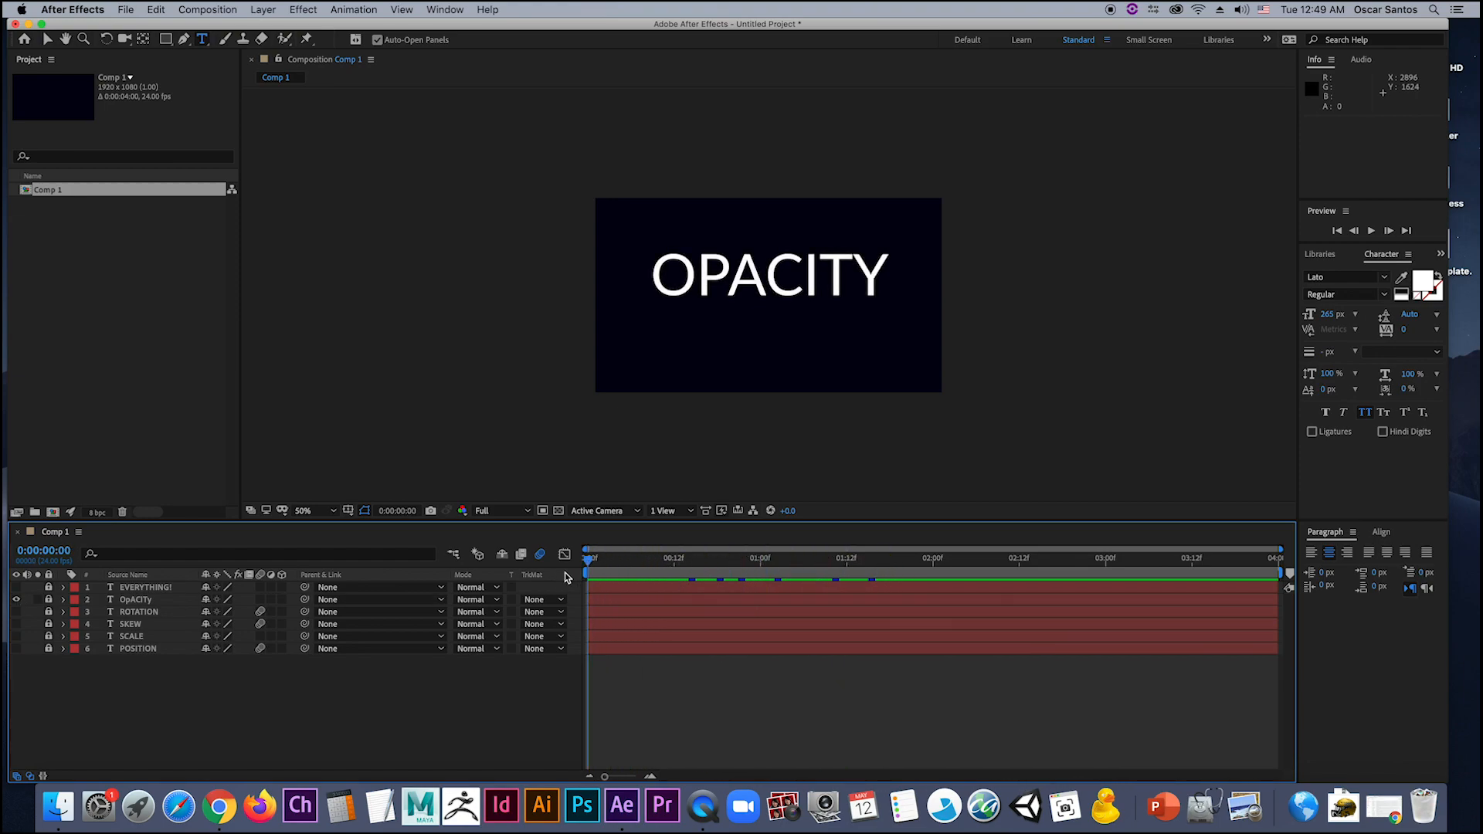
pyautogui.click(65, 600)
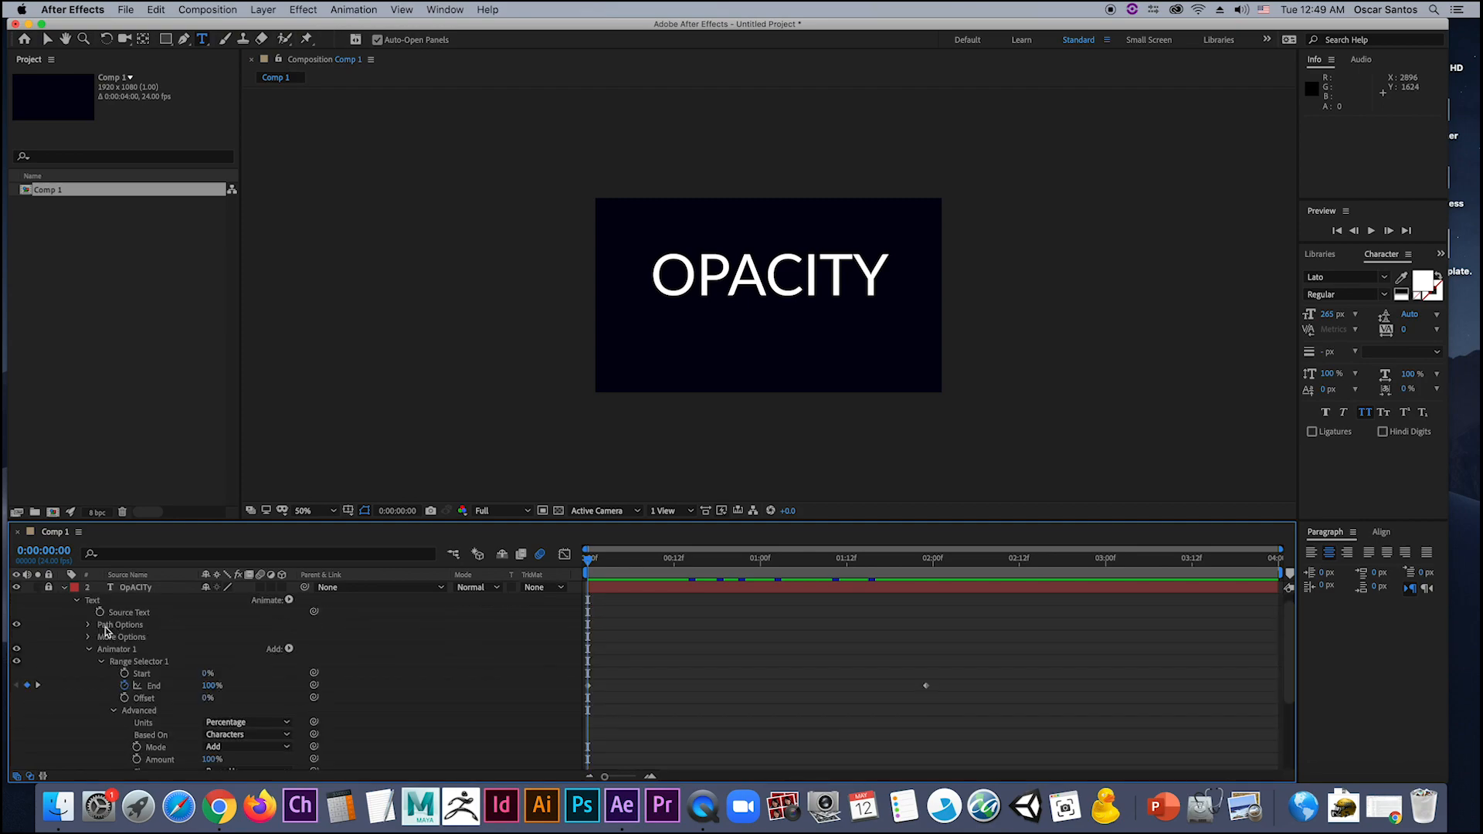
pyautogui.click(64, 589)
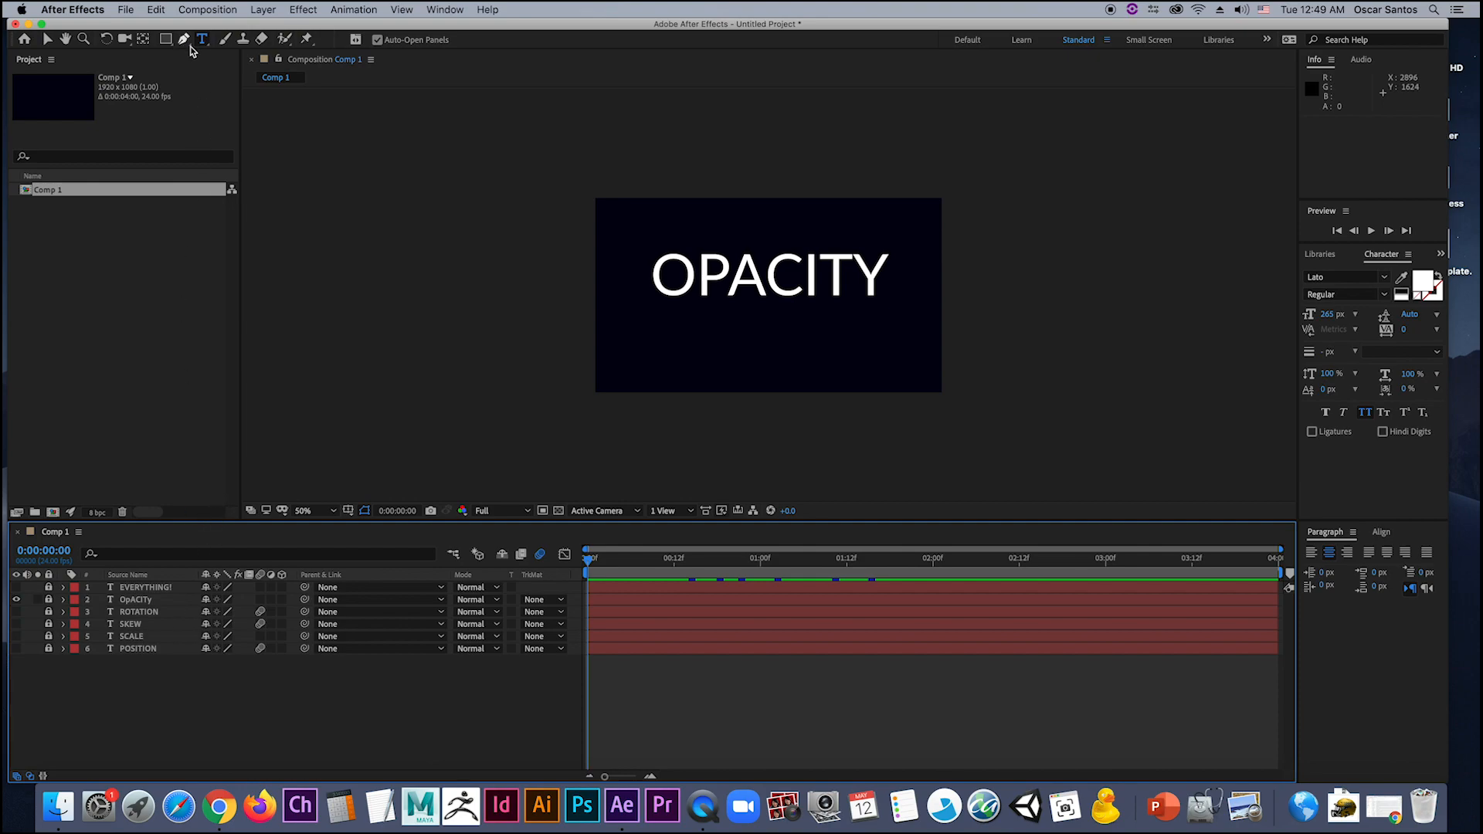
# Step: Start a new composition and apply the HDV/HDTV 720 25 preset
pyautogui.click(217, 7)
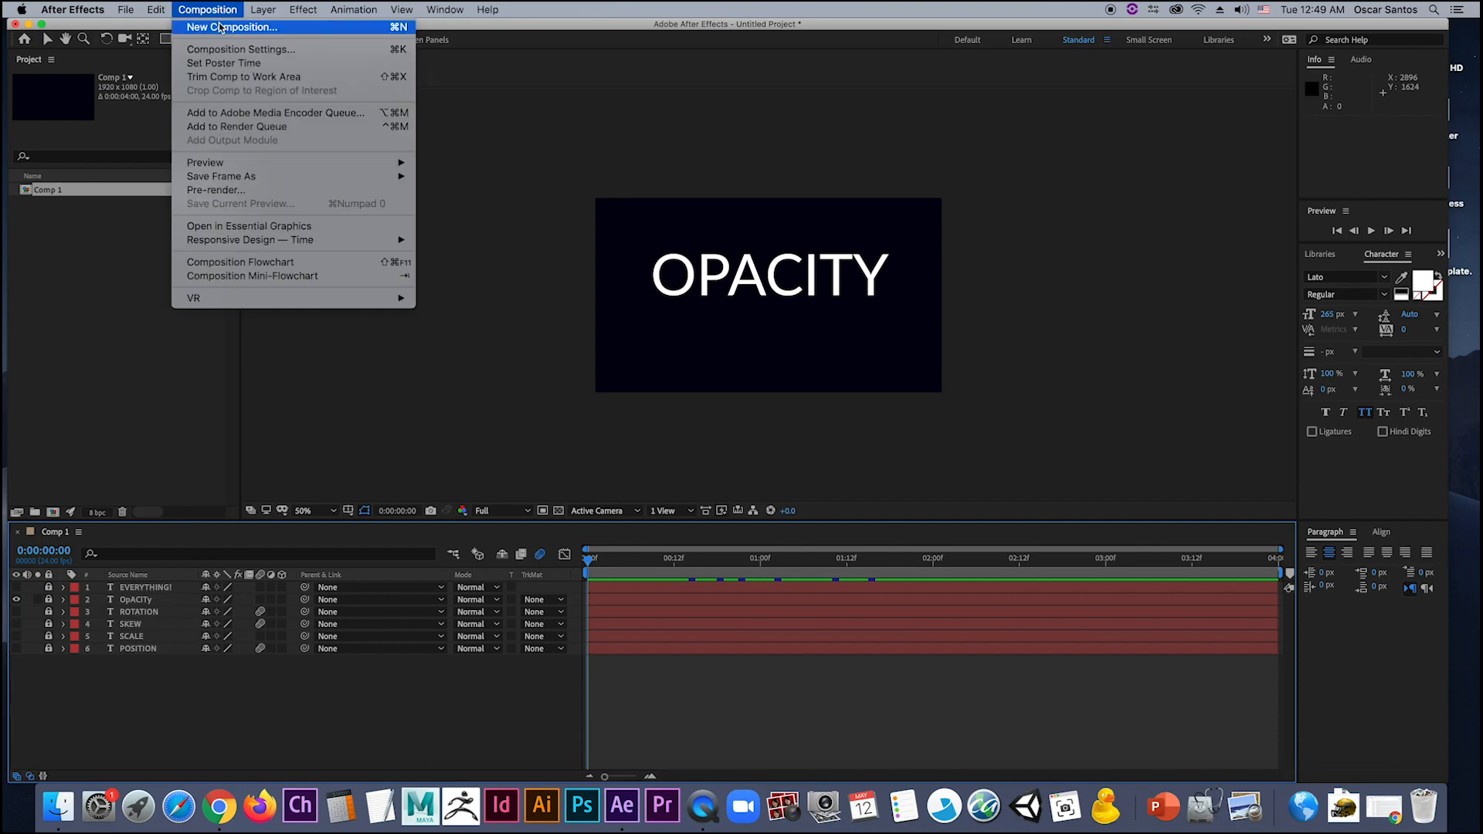
pyautogui.click(220, 29)
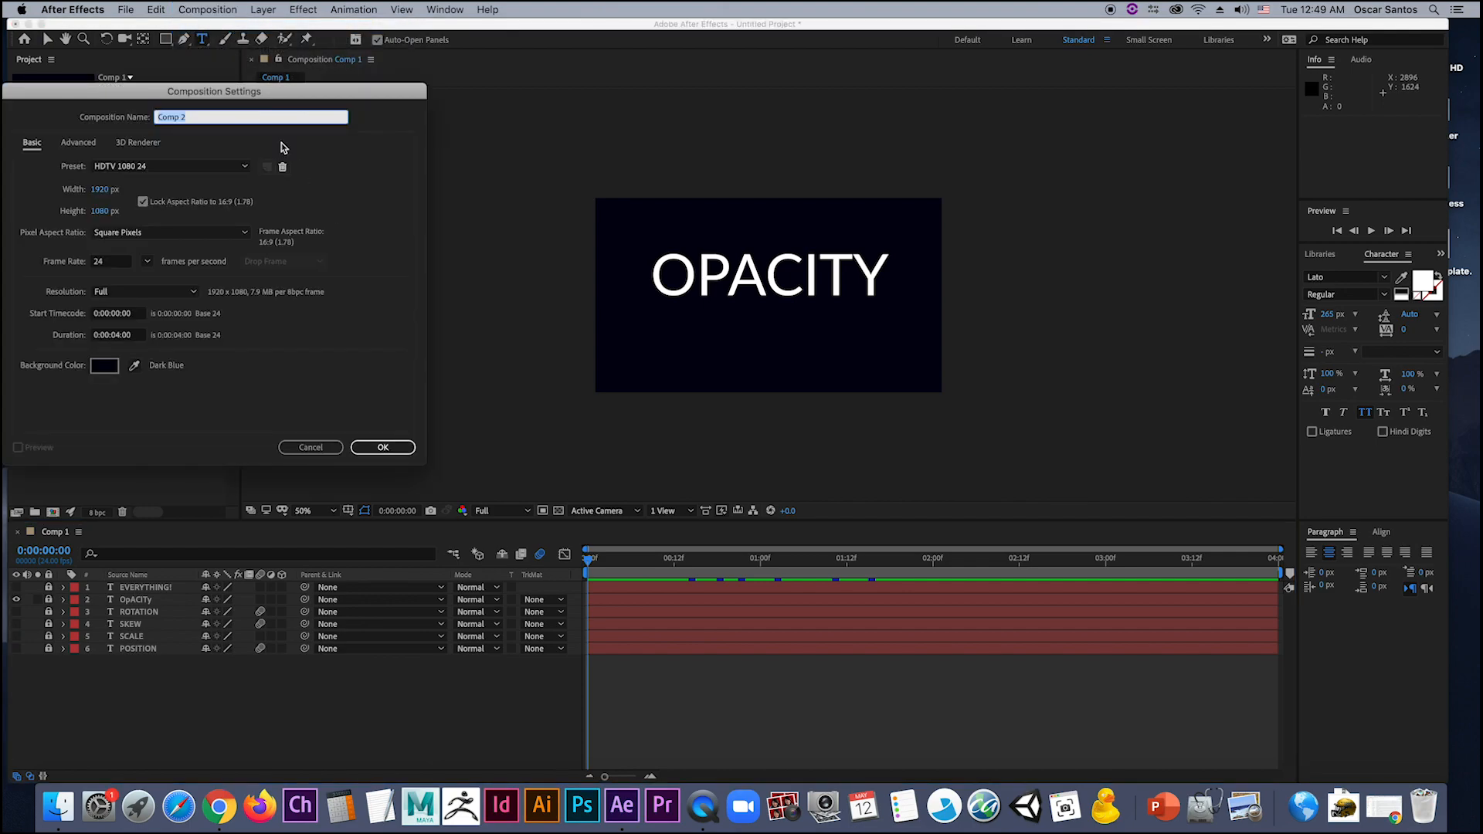
pyautogui.moveTo(248, 89); pyautogui.dragTo(611, 223)
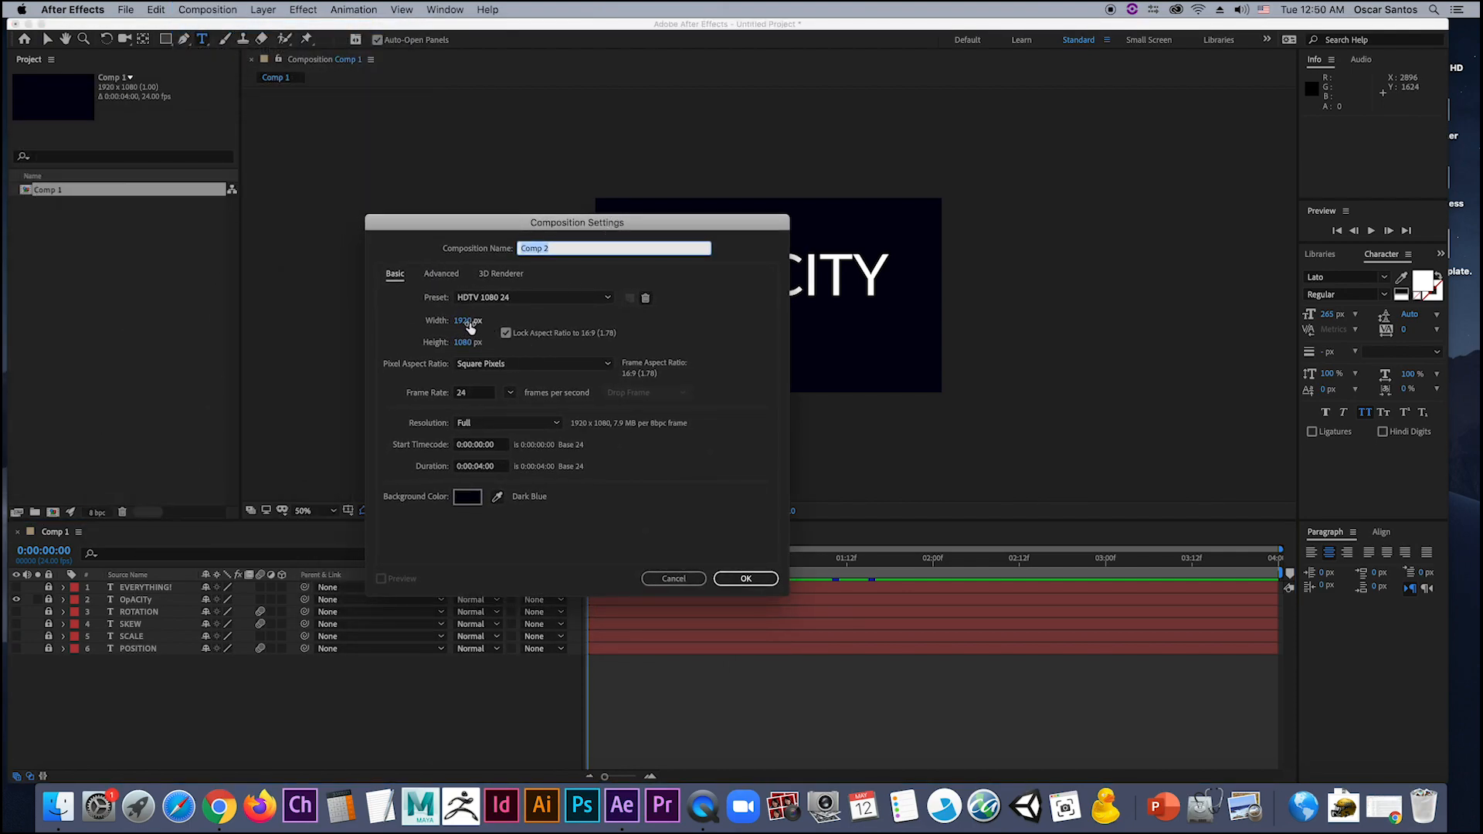
pyautogui.click(542, 301)
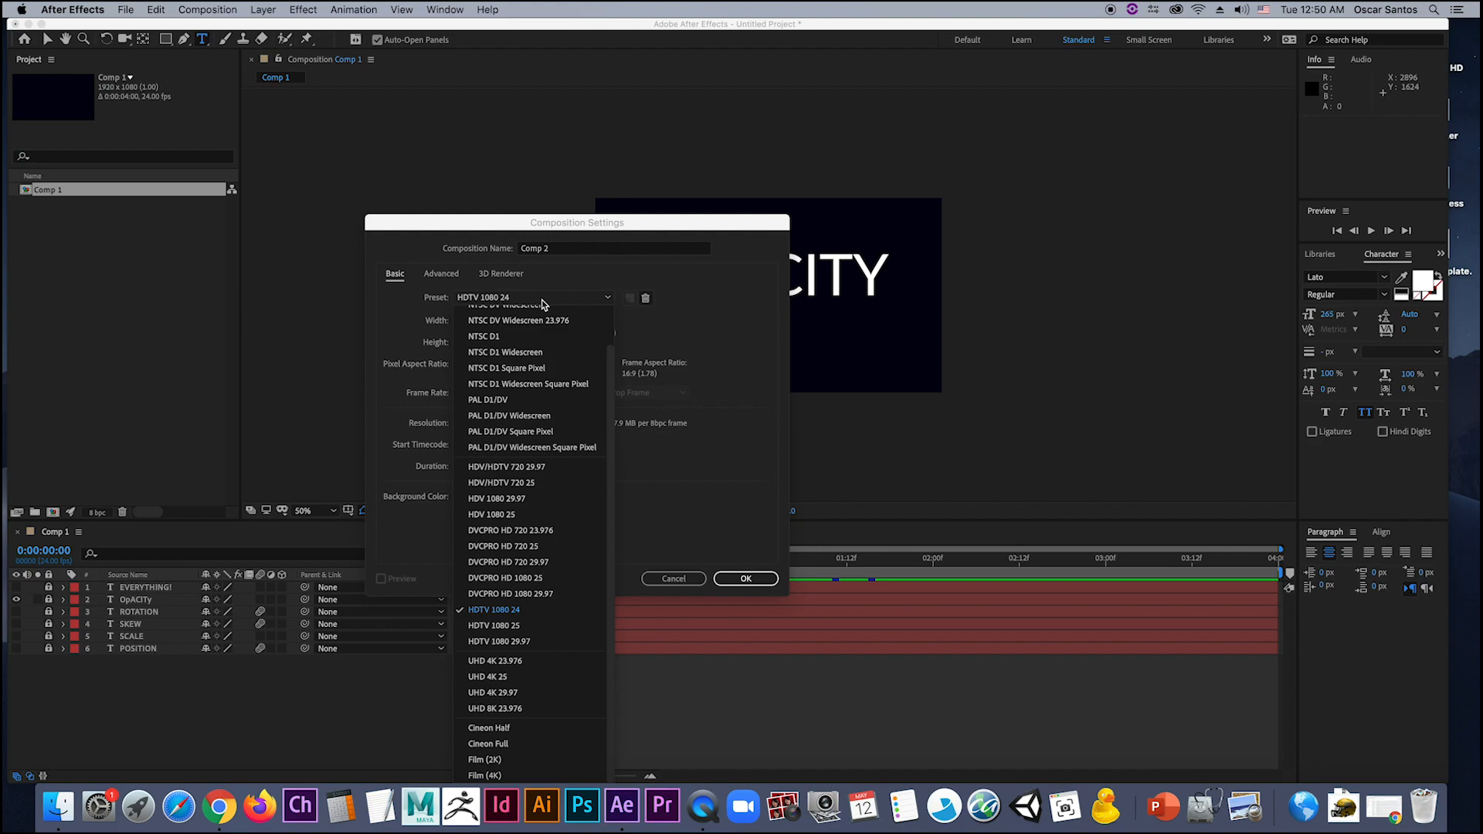
pyautogui.click(536, 484)
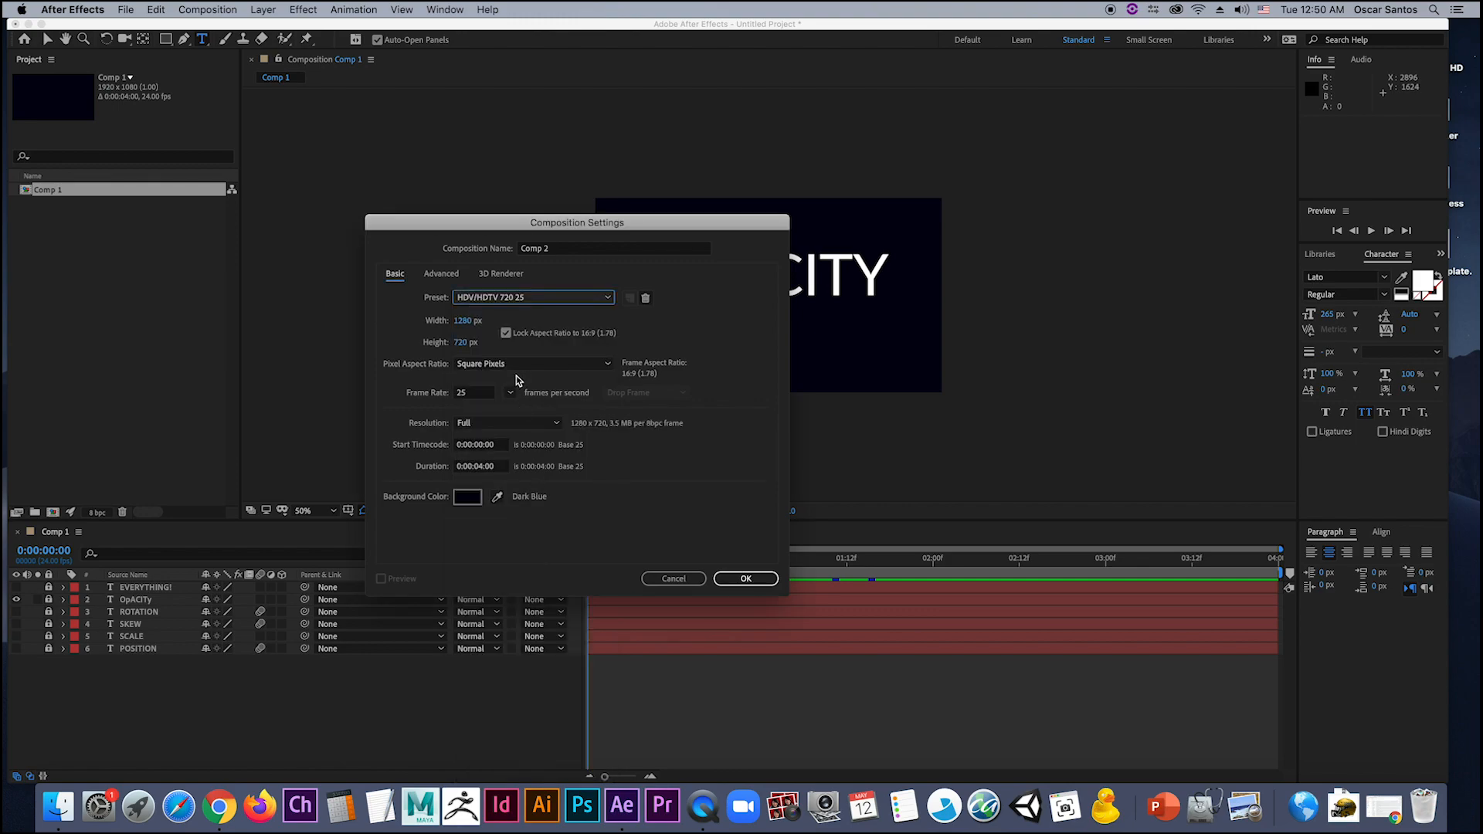
pyautogui.click(535, 301)
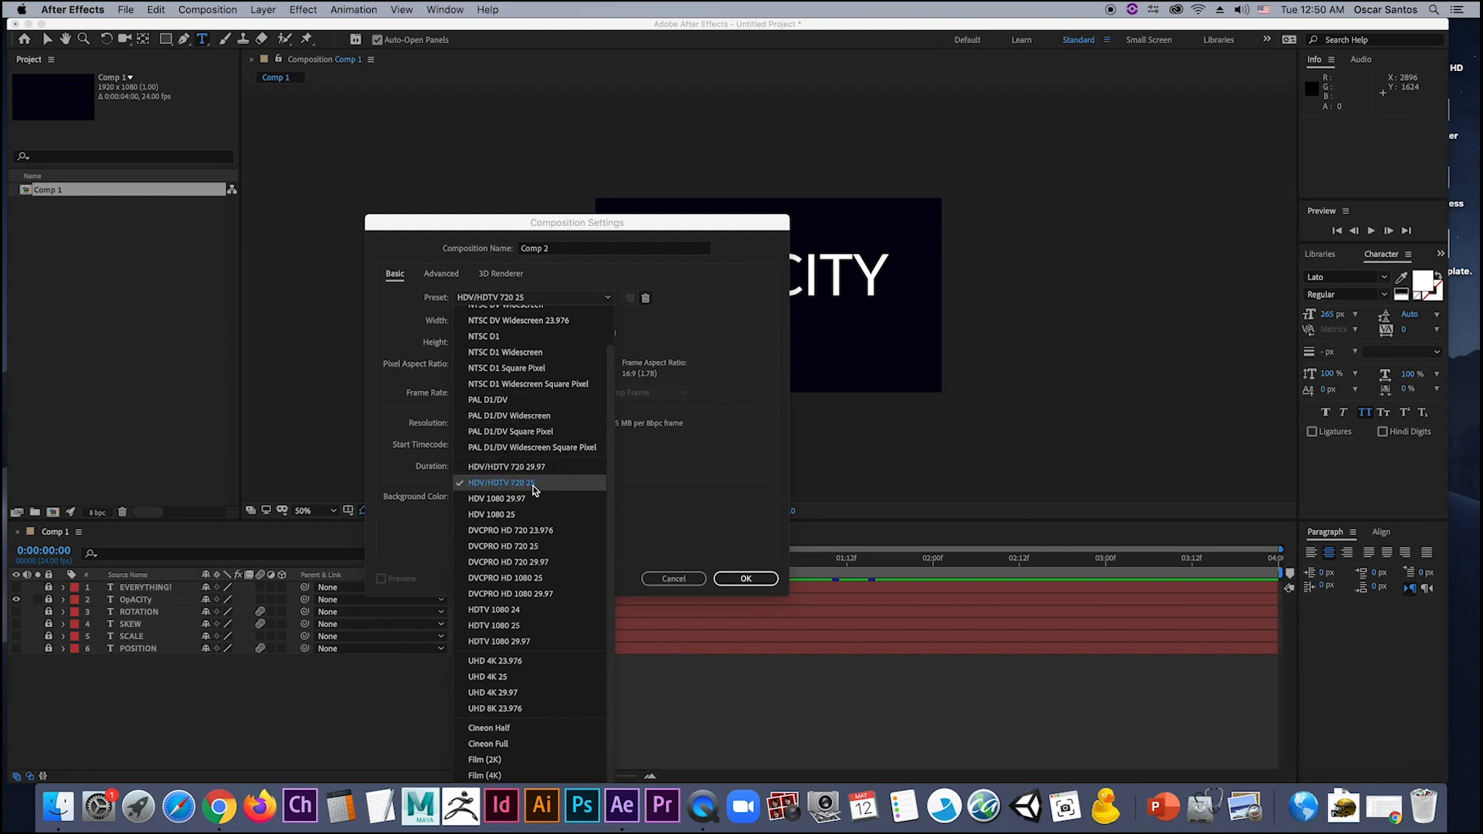
pyautogui.click(674, 340)
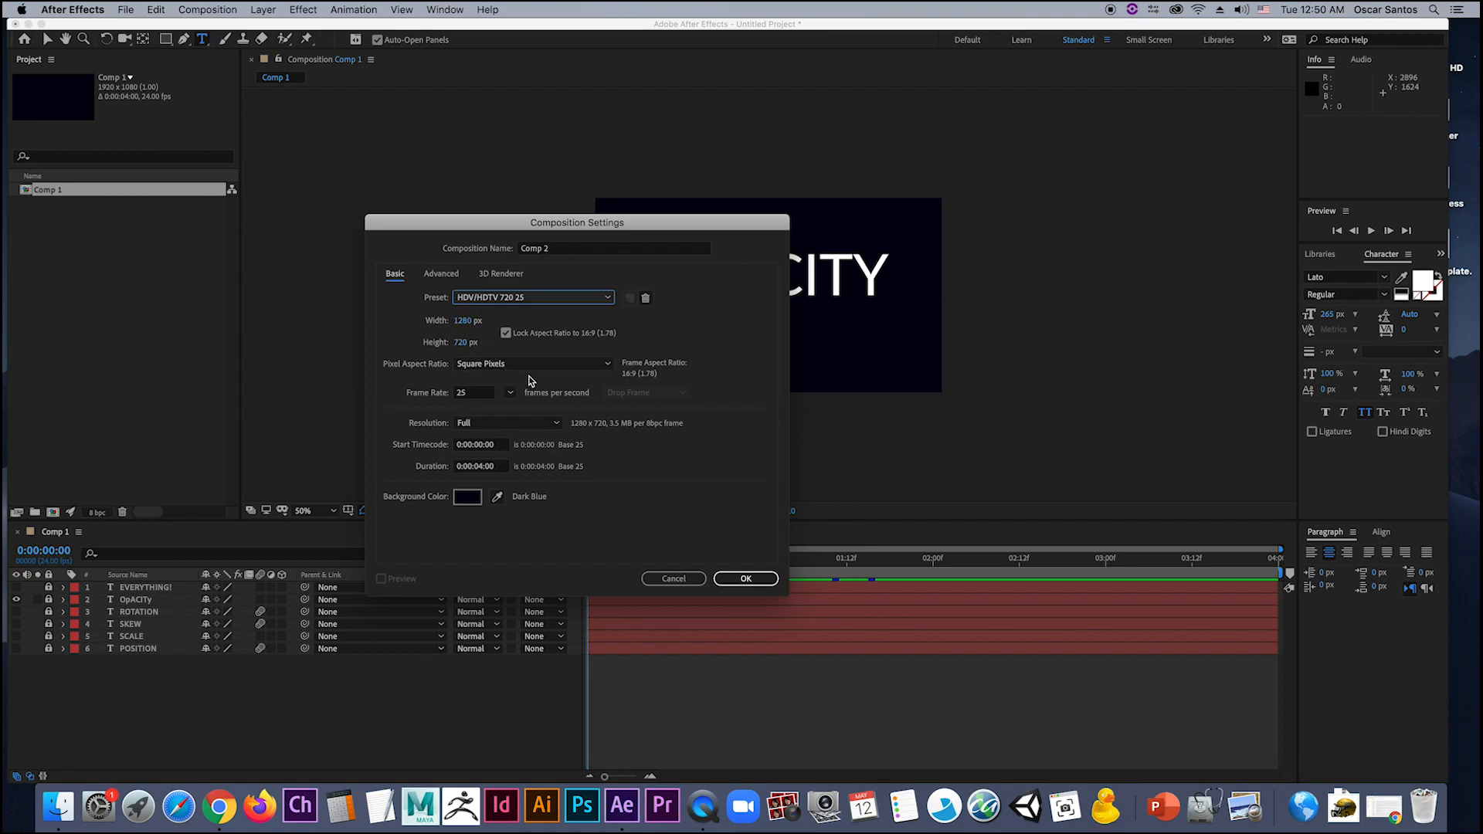
# Step: Set the frame rate to 24, name the composition Animated_Text and create it
pyautogui.click(469, 394)
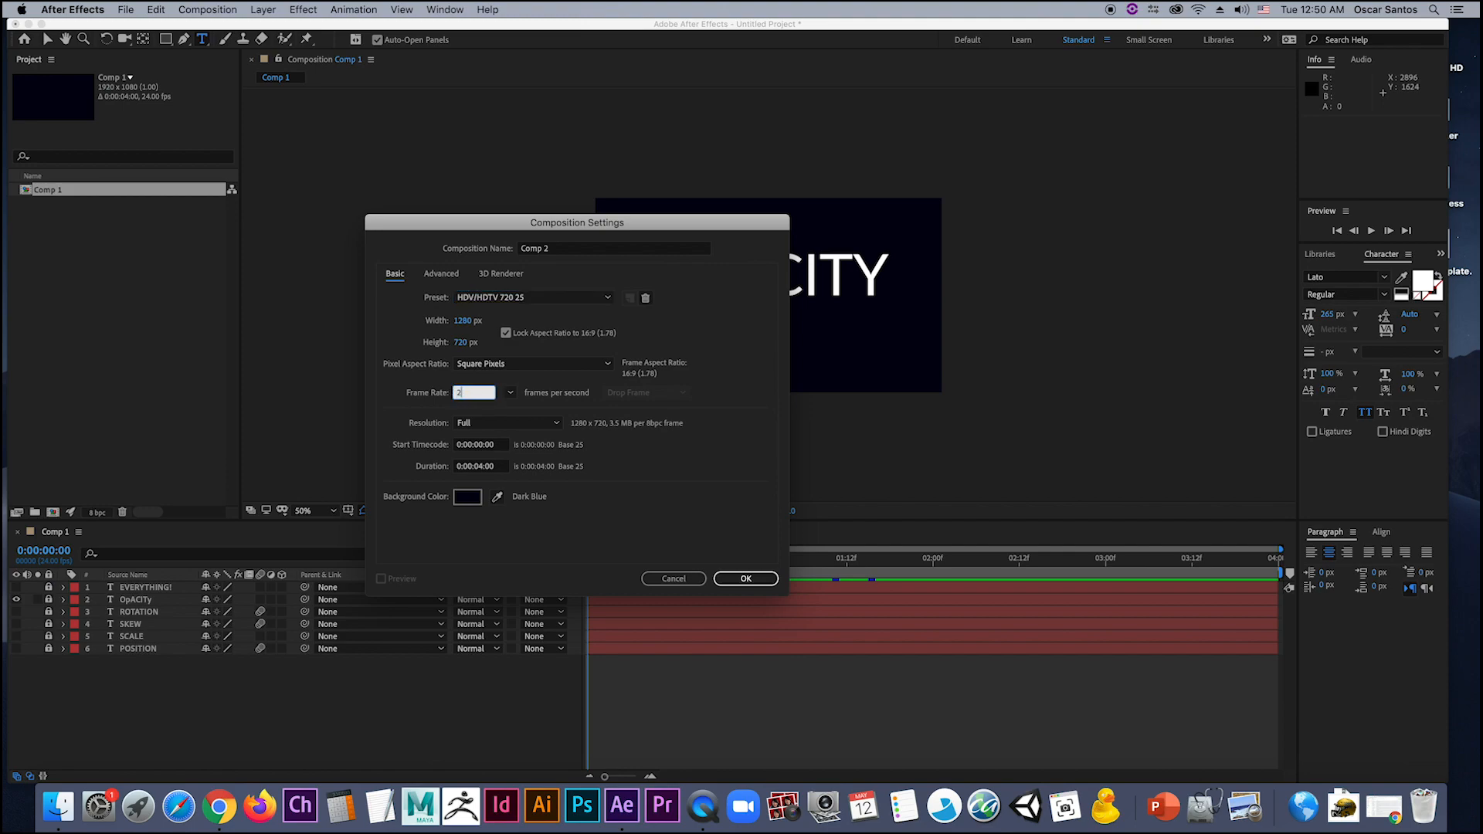
pyautogui.write('24')
pyautogui.click(615, 405)
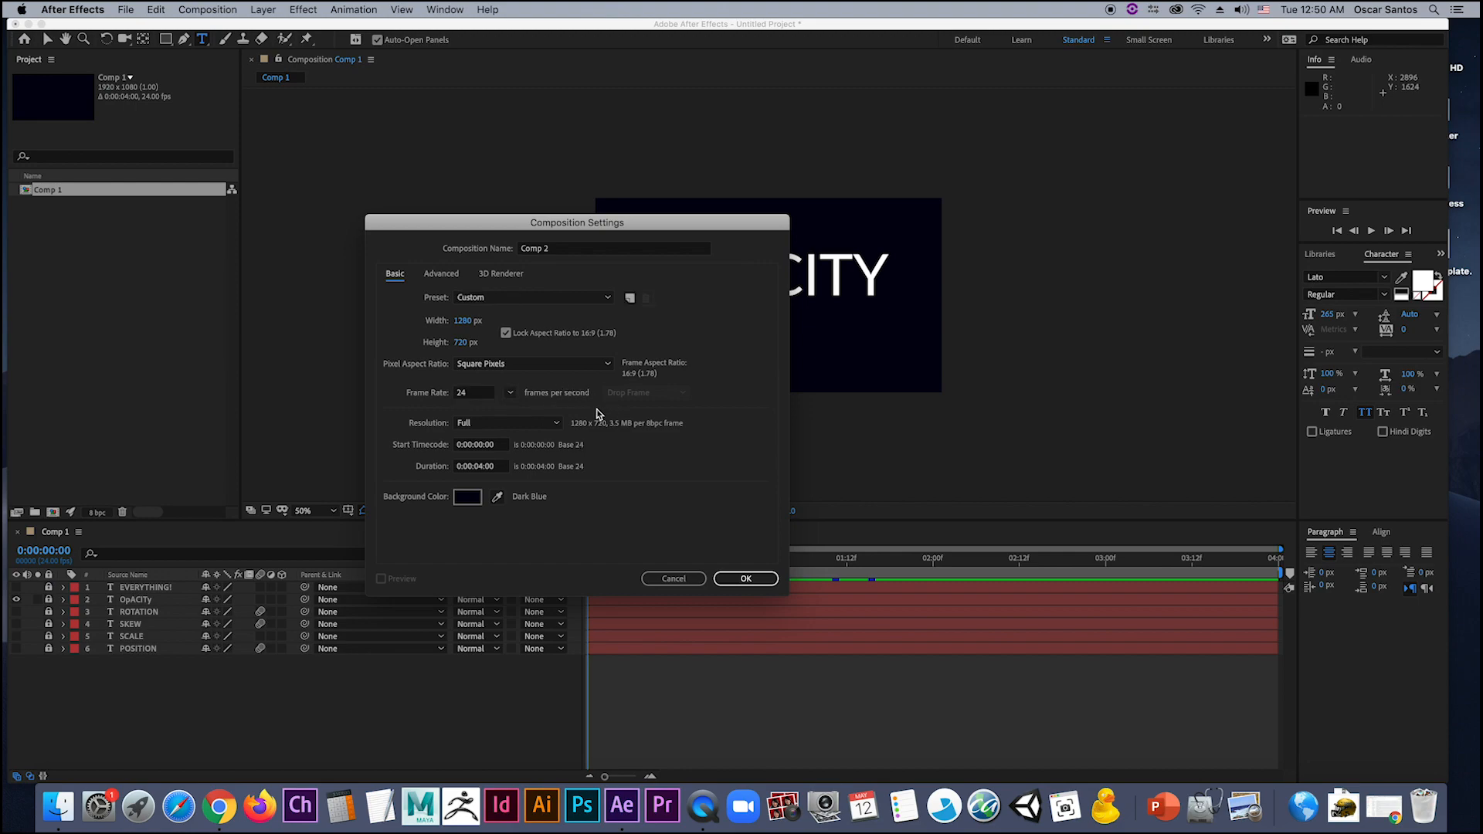
pyautogui.click(543, 249)
pyautogui.moveTo(552, 247); pyautogui.dragTo(520, 251)
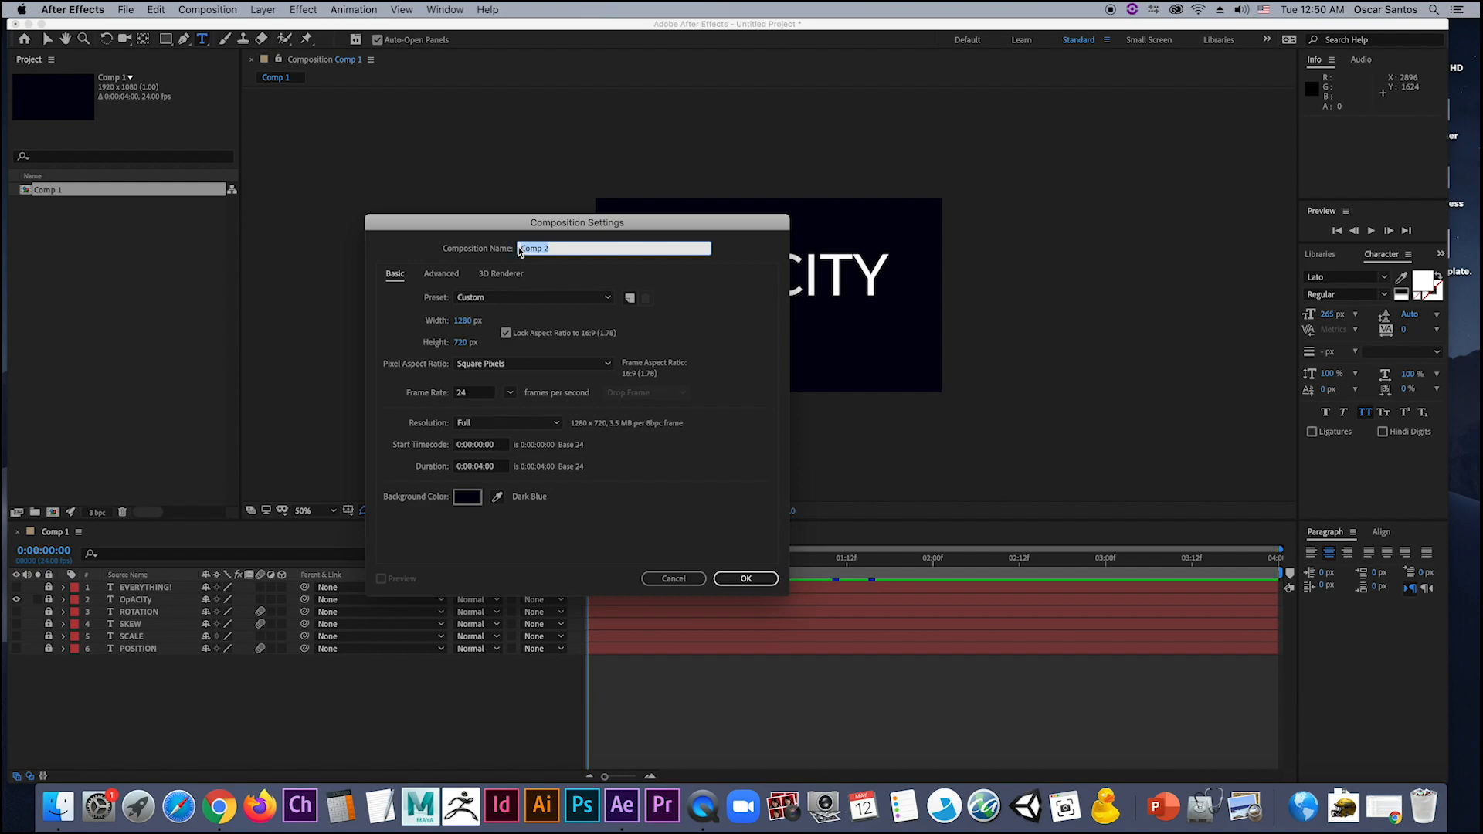
pyautogui.write('Animated_Text')
pyautogui.click(745, 578)
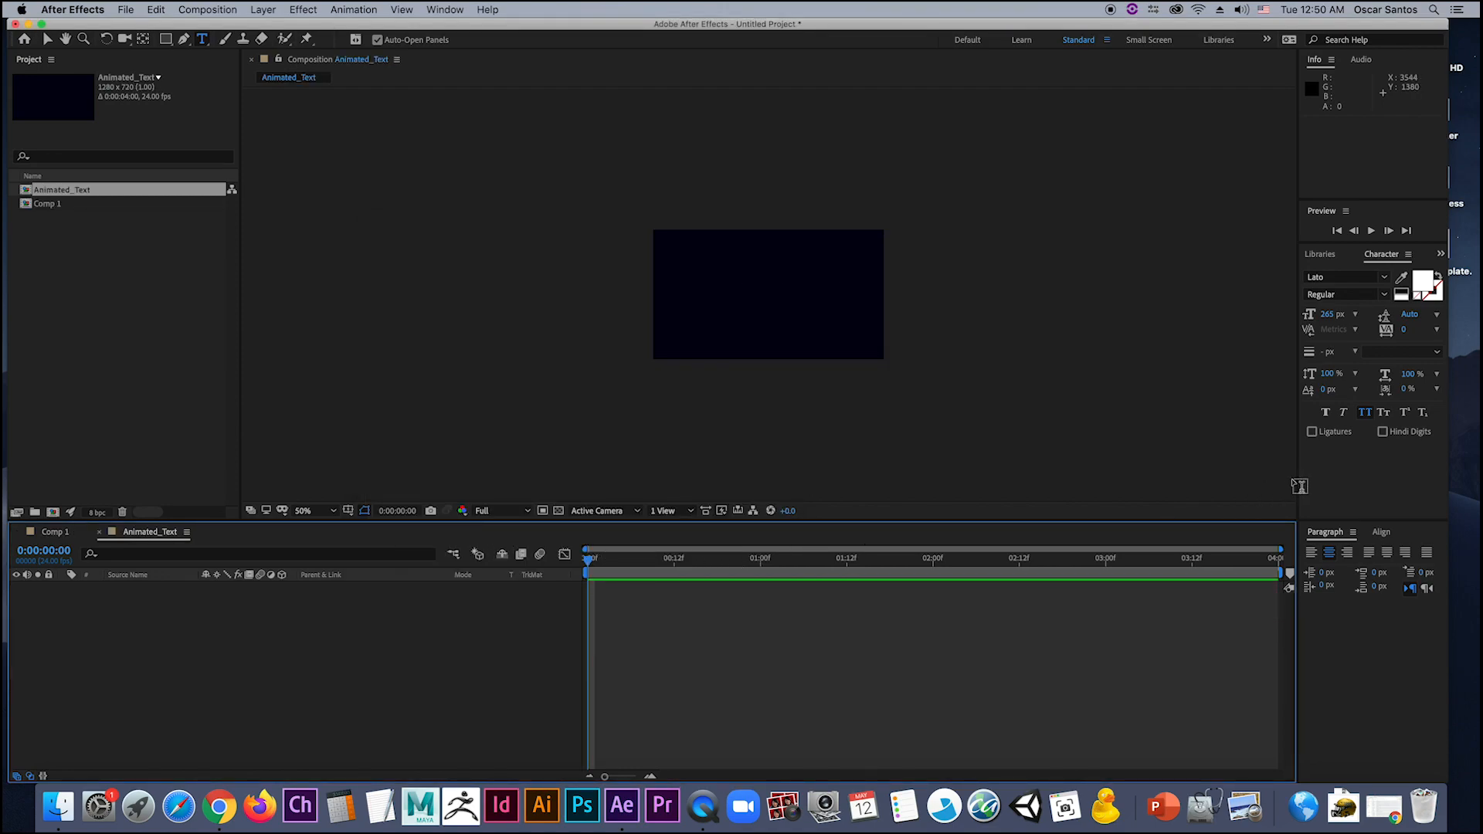
# Step: Widen the Character panel group and the Paragraph panel group in the workspace
pyautogui.moveTo(1303, 483); pyautogui.dragTo(1203, 485)
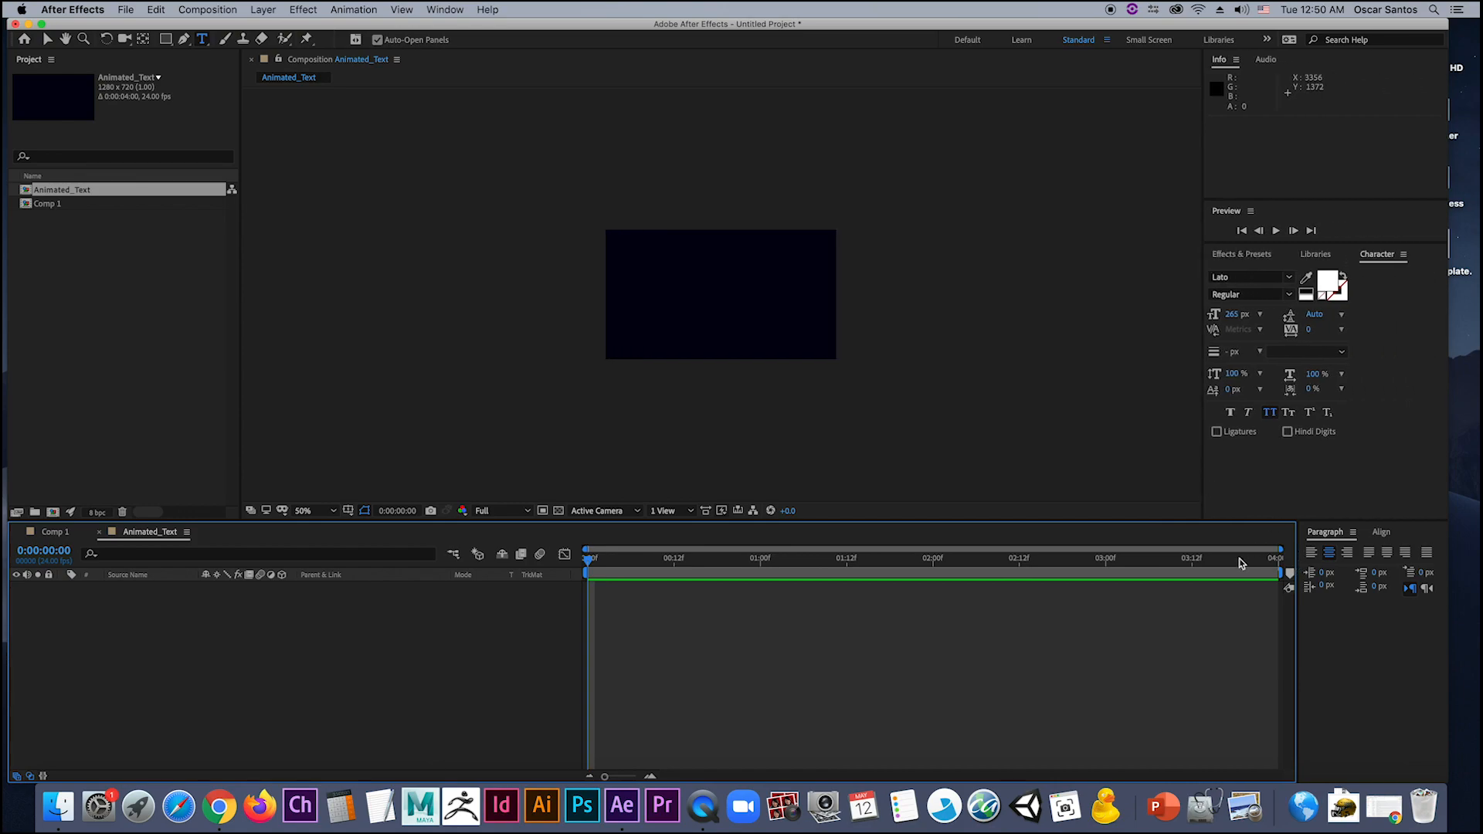
pyautogui.moveTo(1298, 637); pyautogui.dragTo(1203, 632)
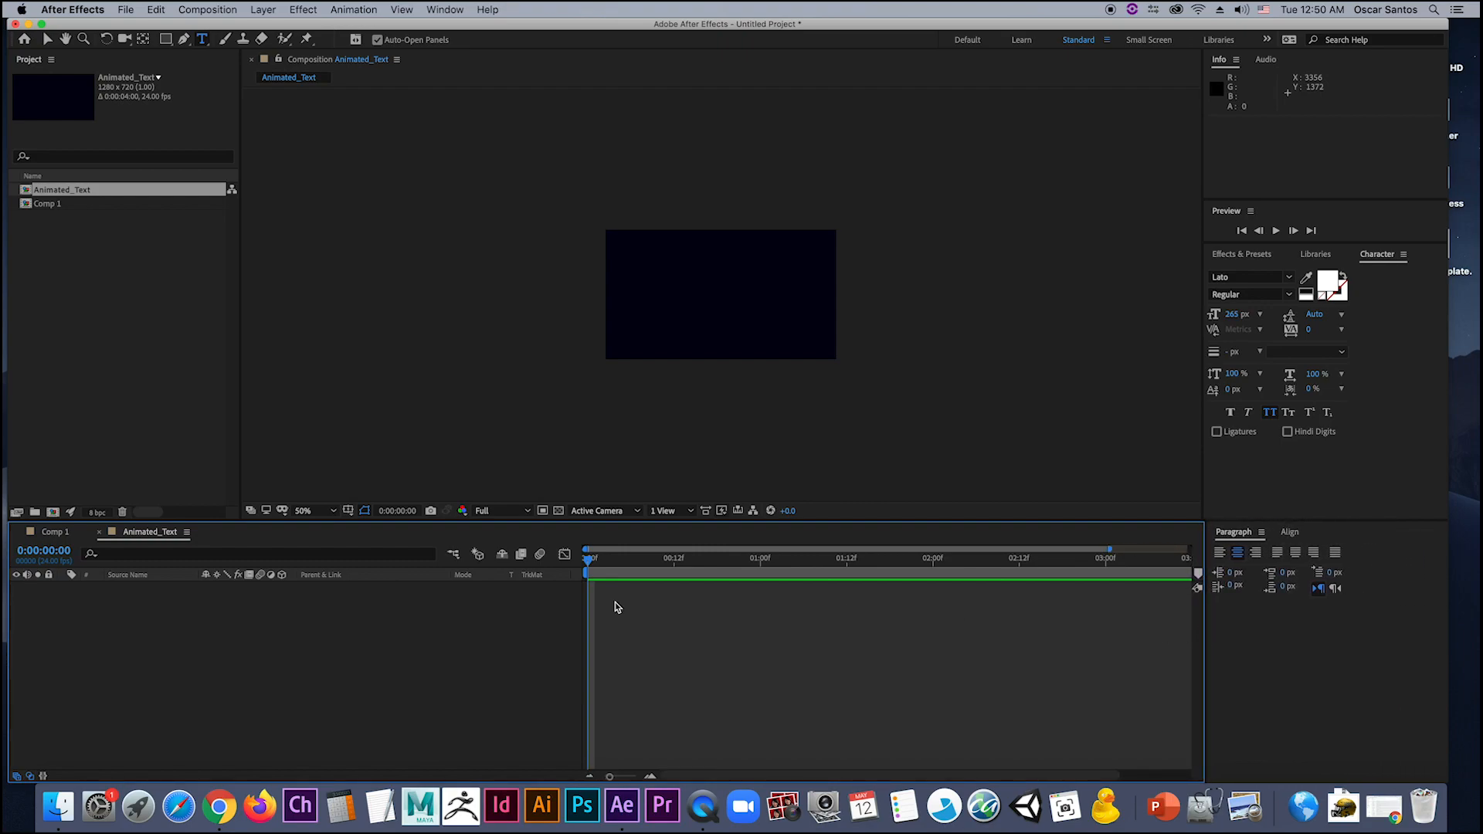
# Step: Add a text layer reading "PoSITION" to the Animated_Text composition
pyautogui.click(203, 39)
pyautogui.click(630, 301)
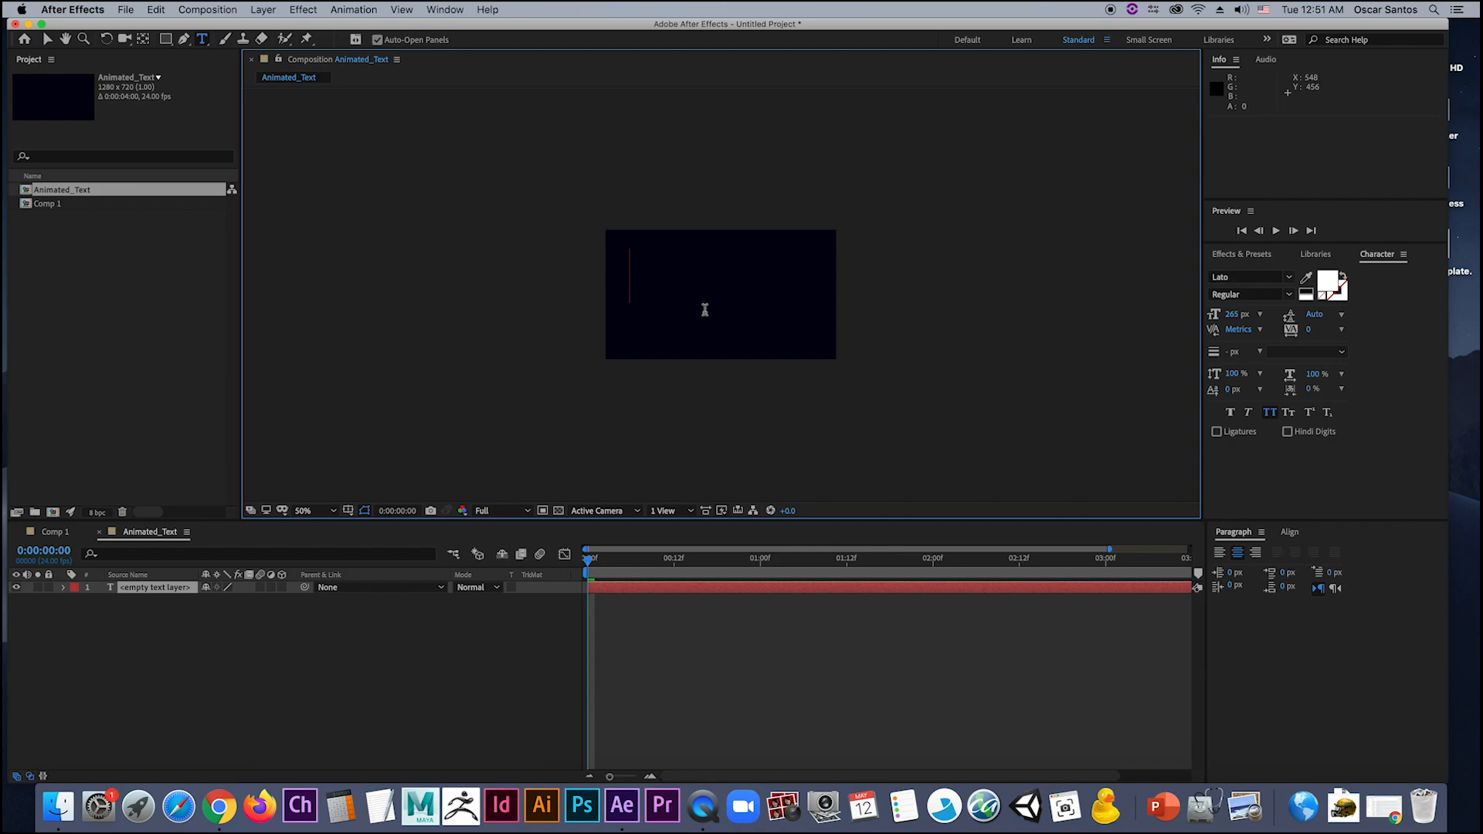
pyautogui.write('P')
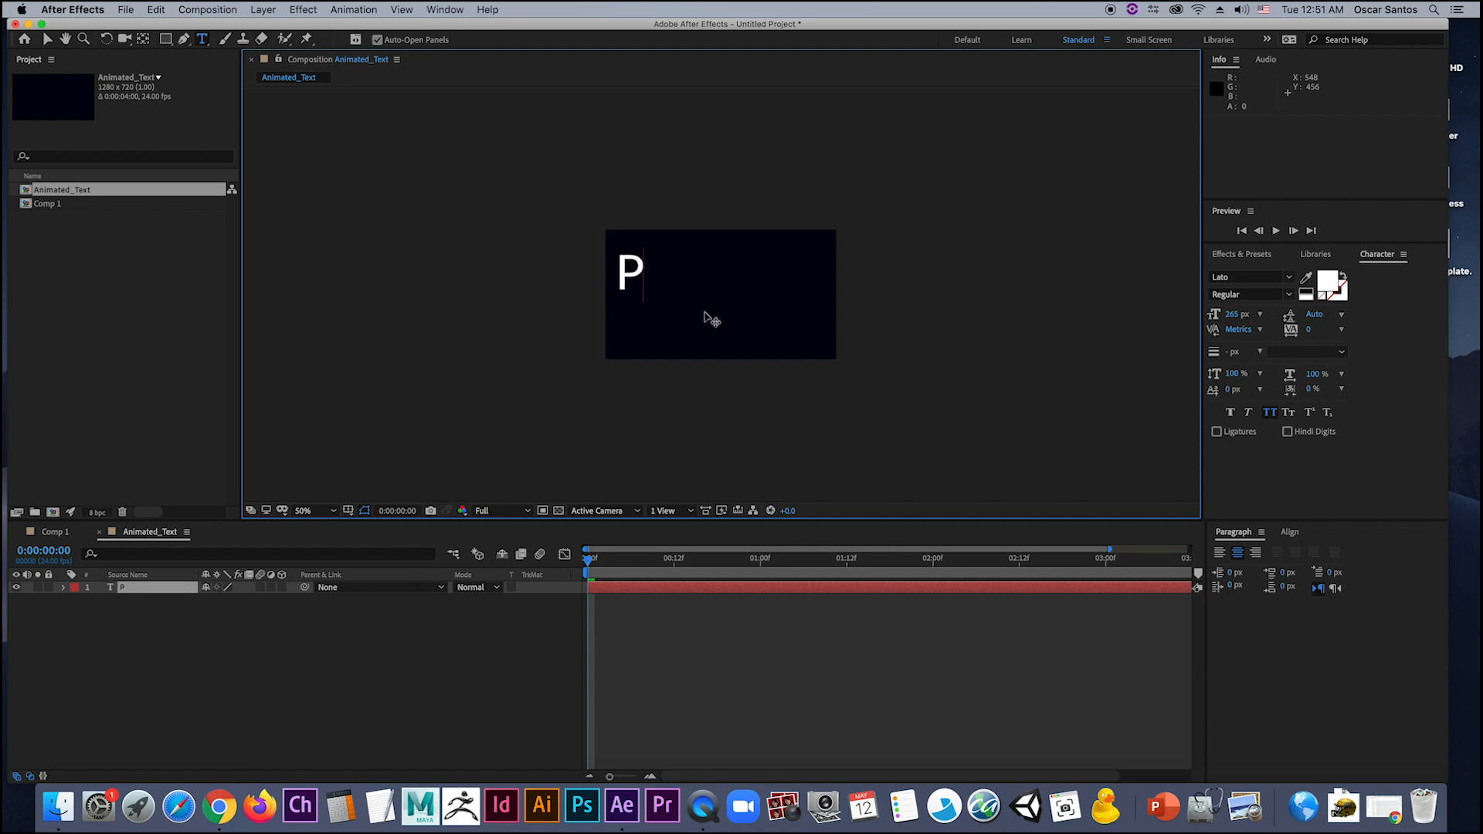
pyautogui.write('oSITION')
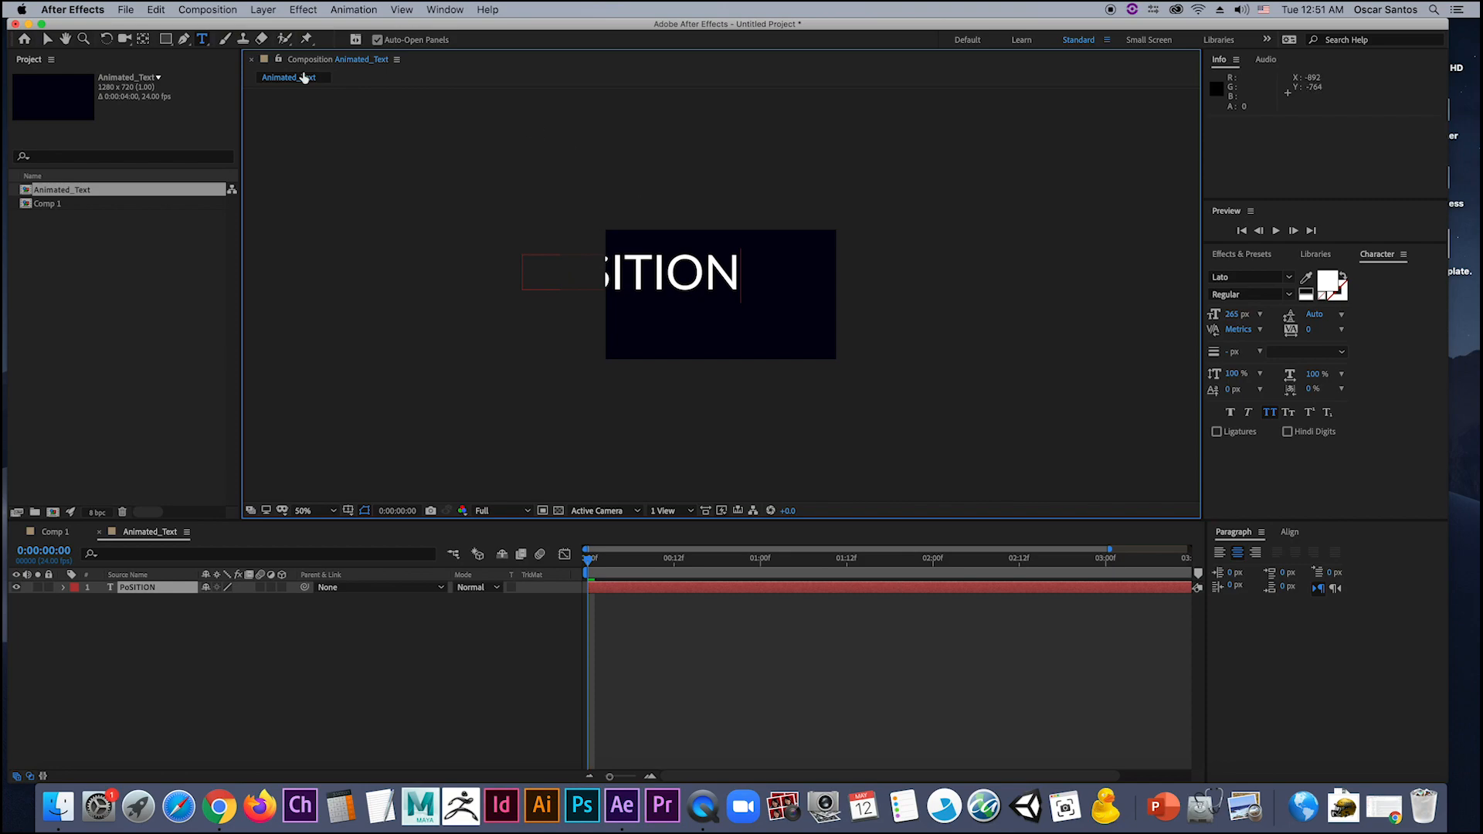
# Step: Centre the POSITION text horizontally and vertically in the composition, and centre the anchor point within the text
pyautogui.click(47, 39)
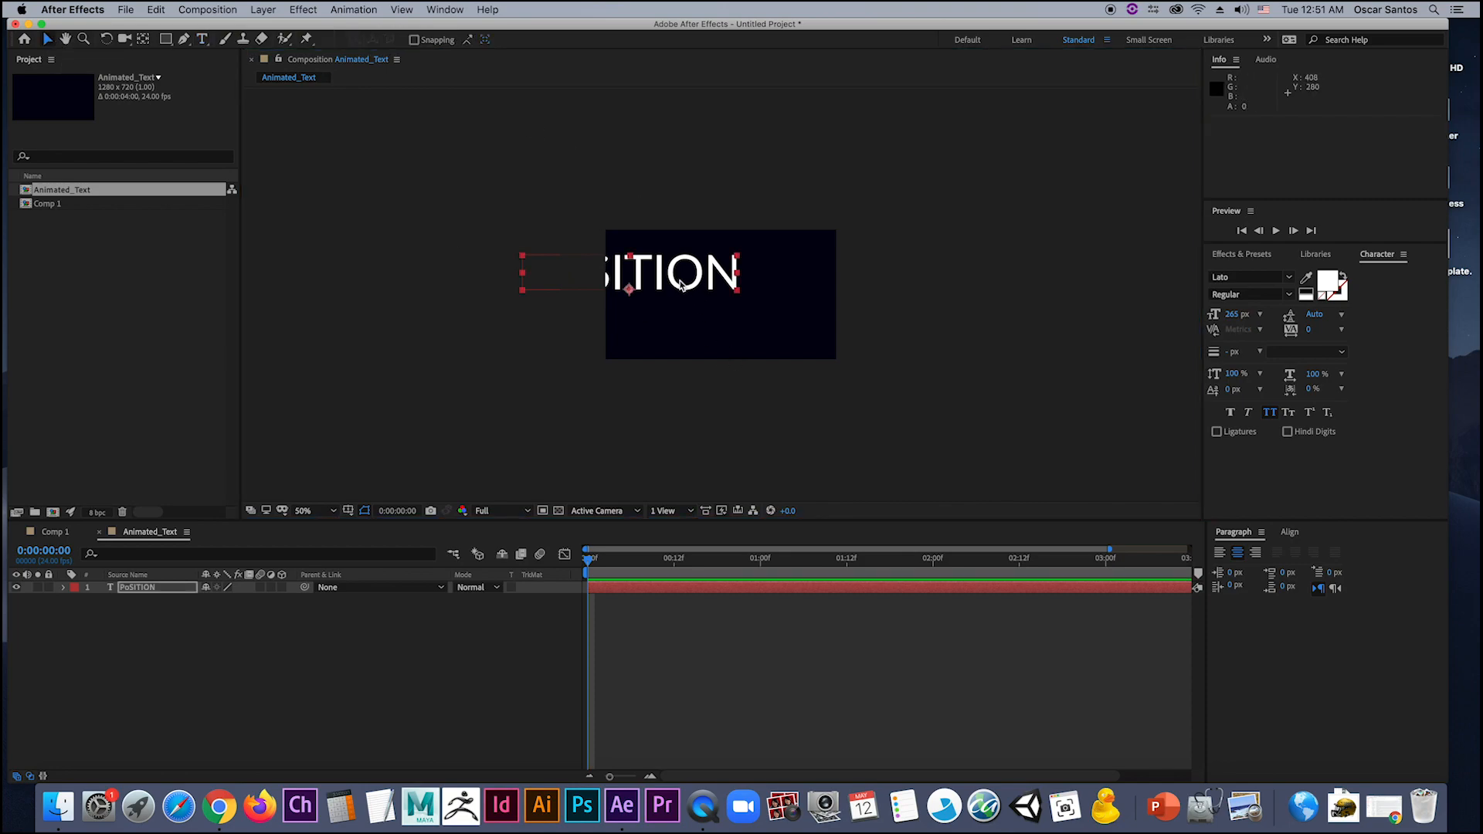
pyautogui.moveTo(680, 285); pyautogui.dragTo(771, 298)
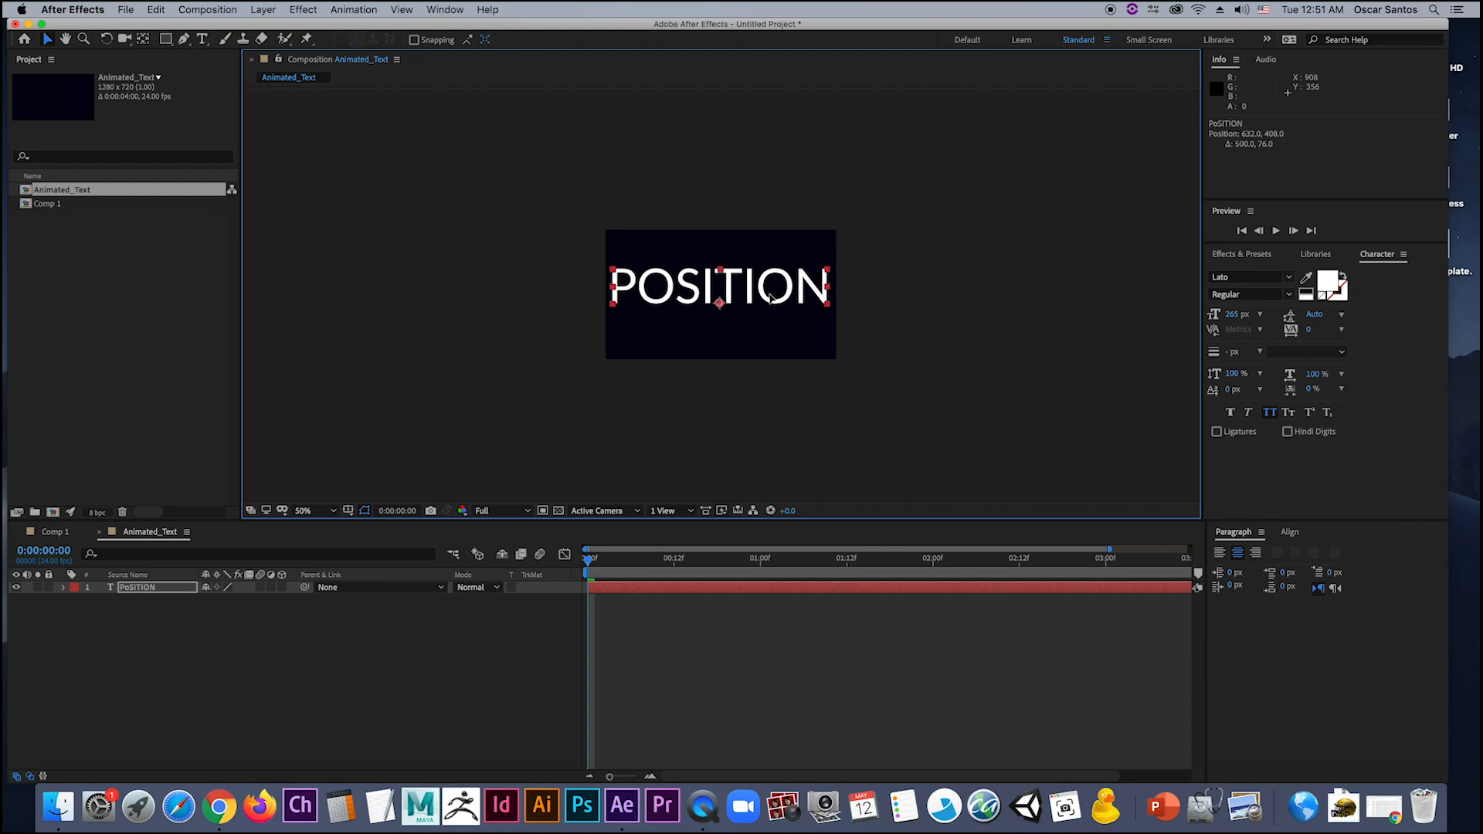
pyautogui.click(1291, 533)
pyautogui.click(1245, 569)
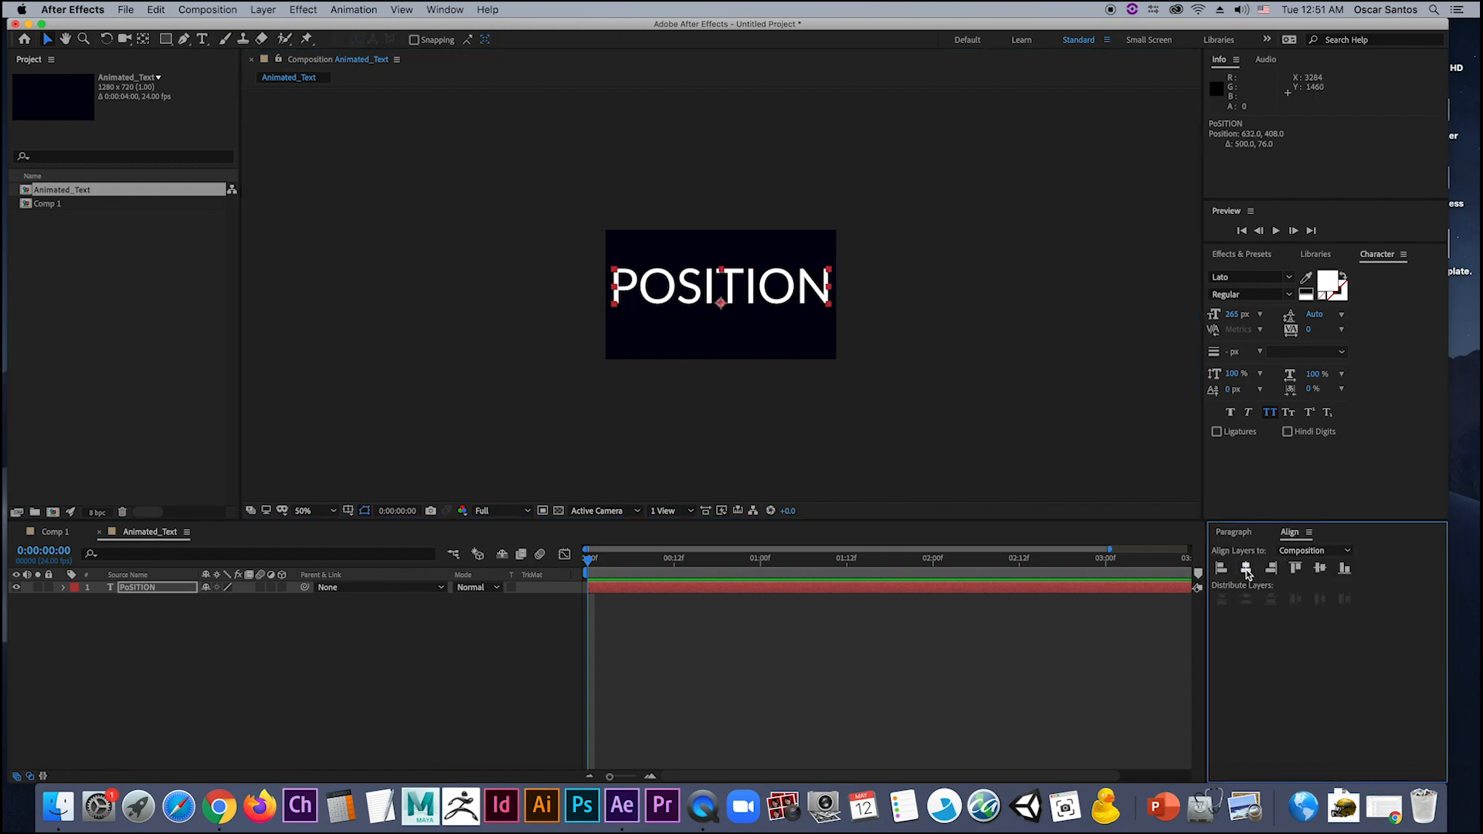
pyautogui.click(1321, 570)
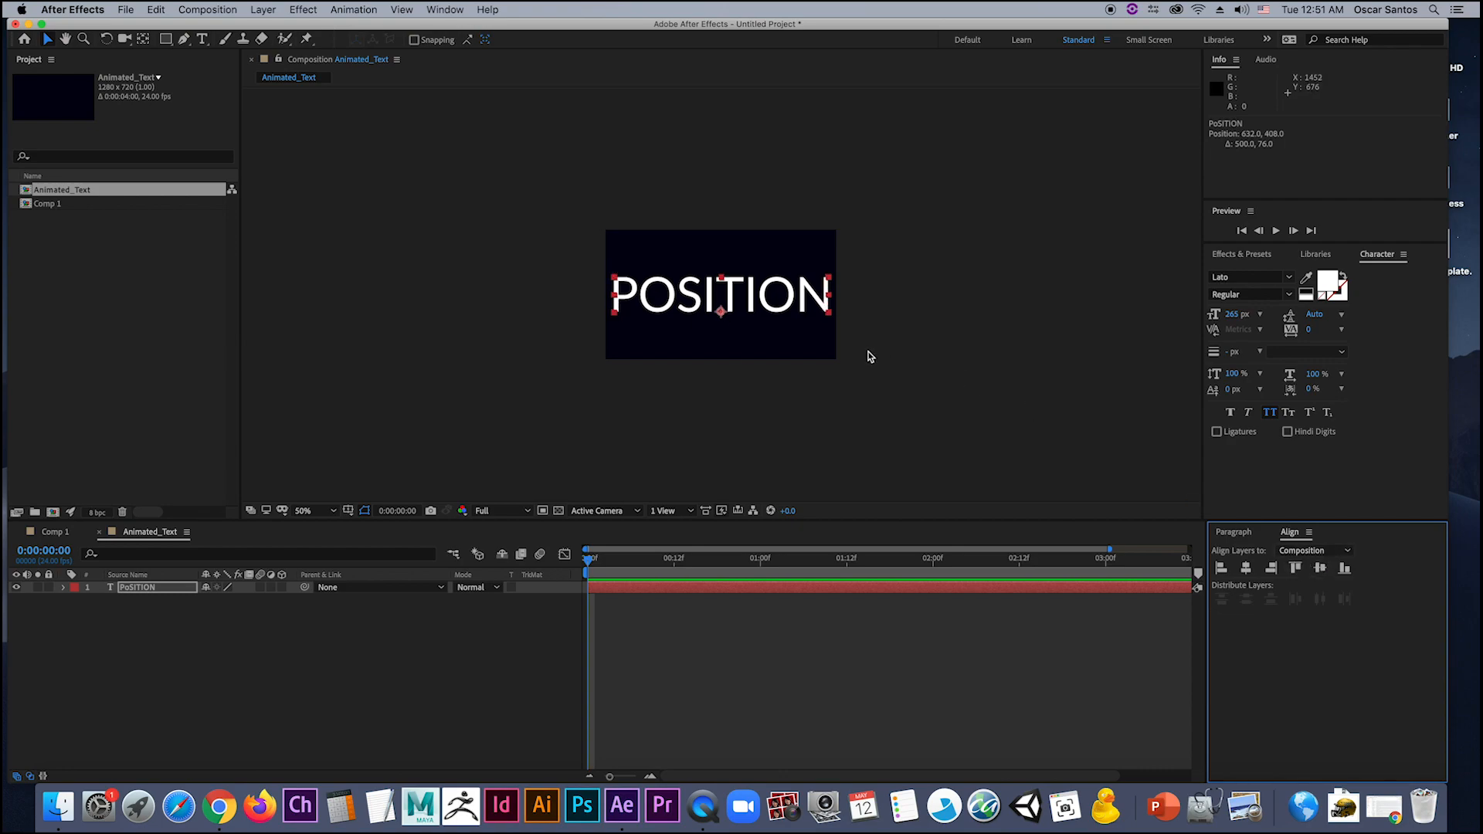
pyautogui.press('super+alt+Home')
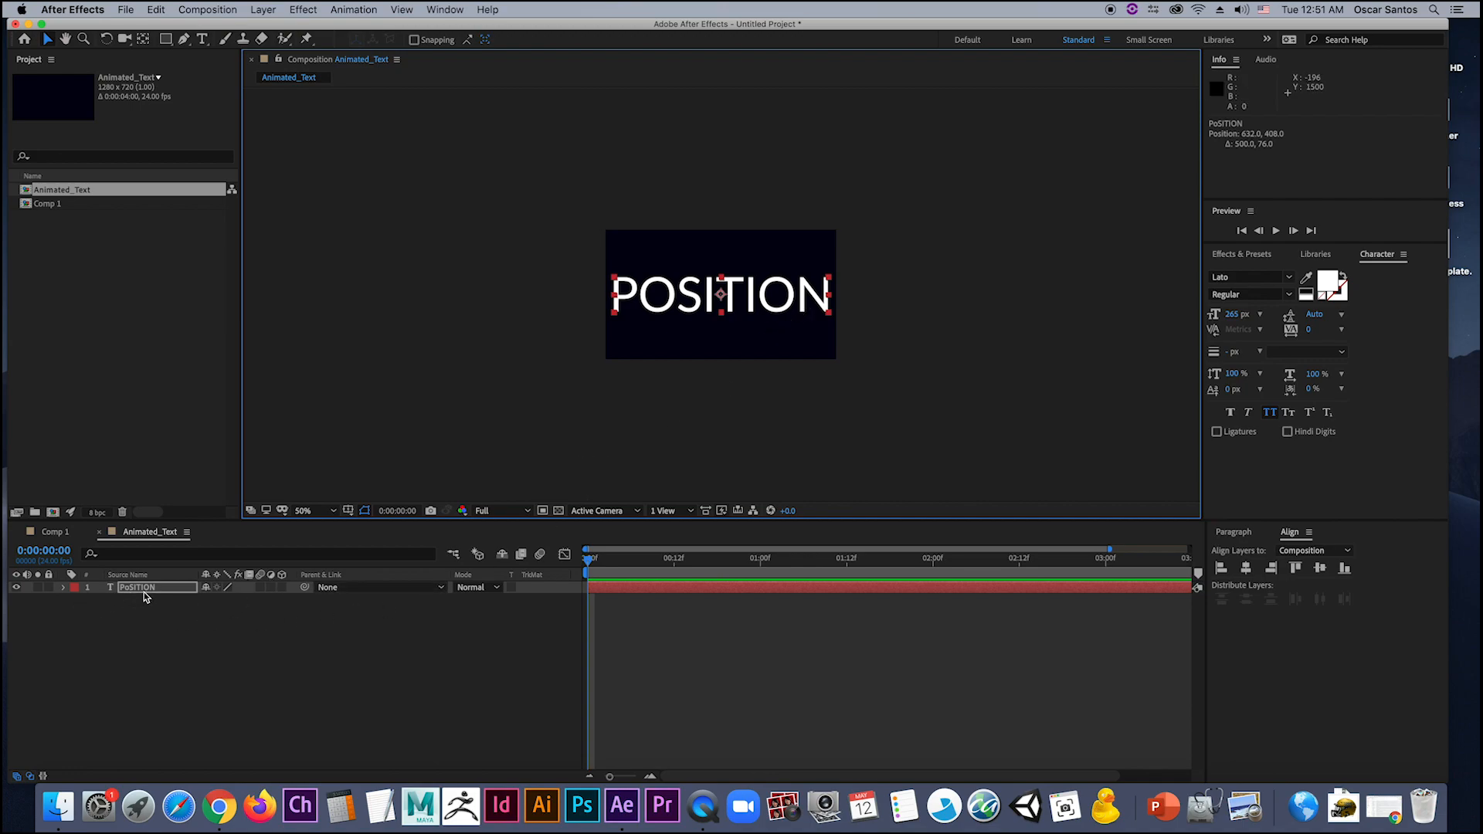
# Step: Add a Position text animator to the POSITION text layer
pyautogui.click(64, 588)
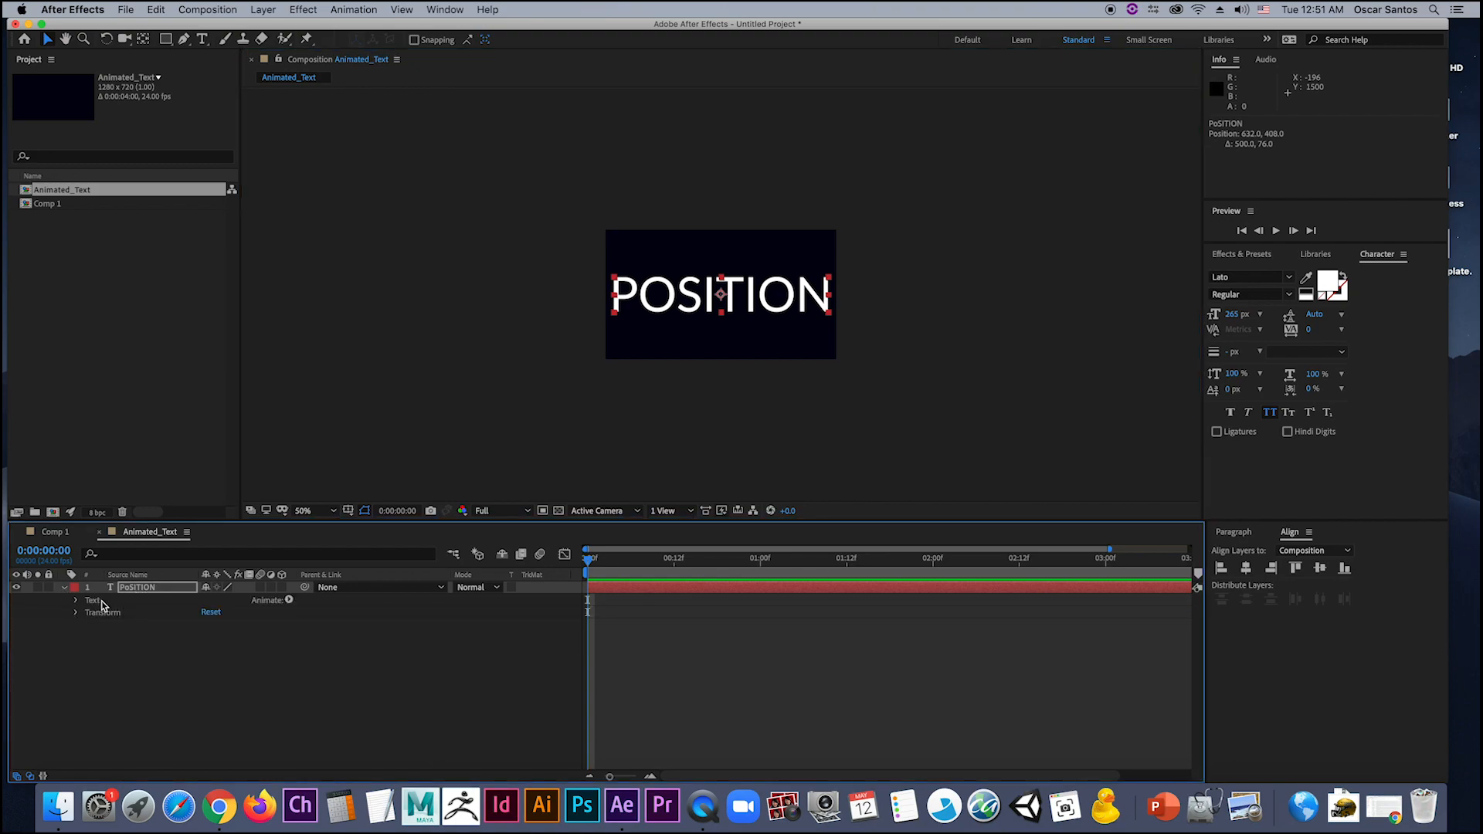
pyautogui.click(290, 601)
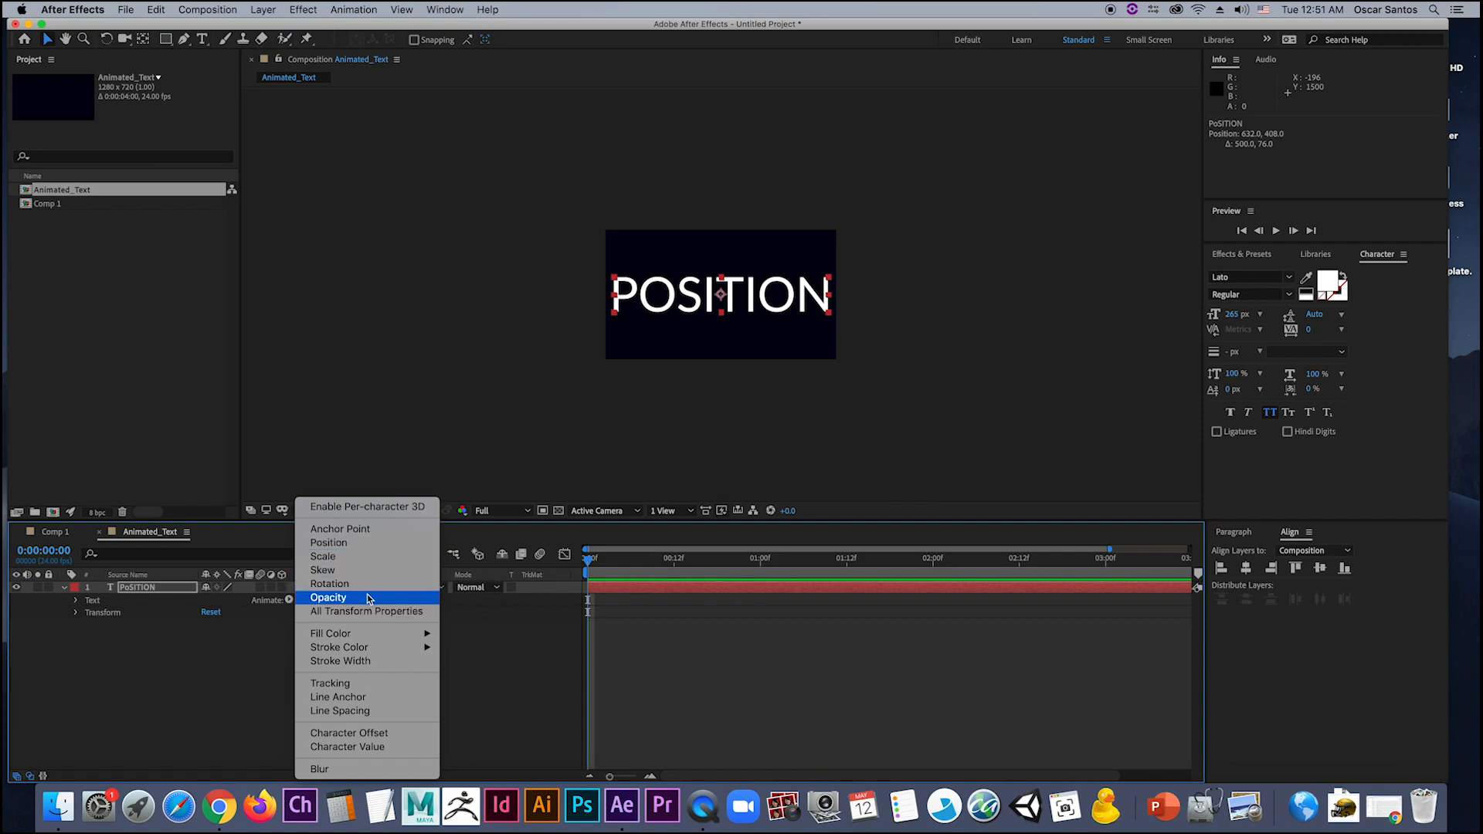
pyautogui.click(362, 550)
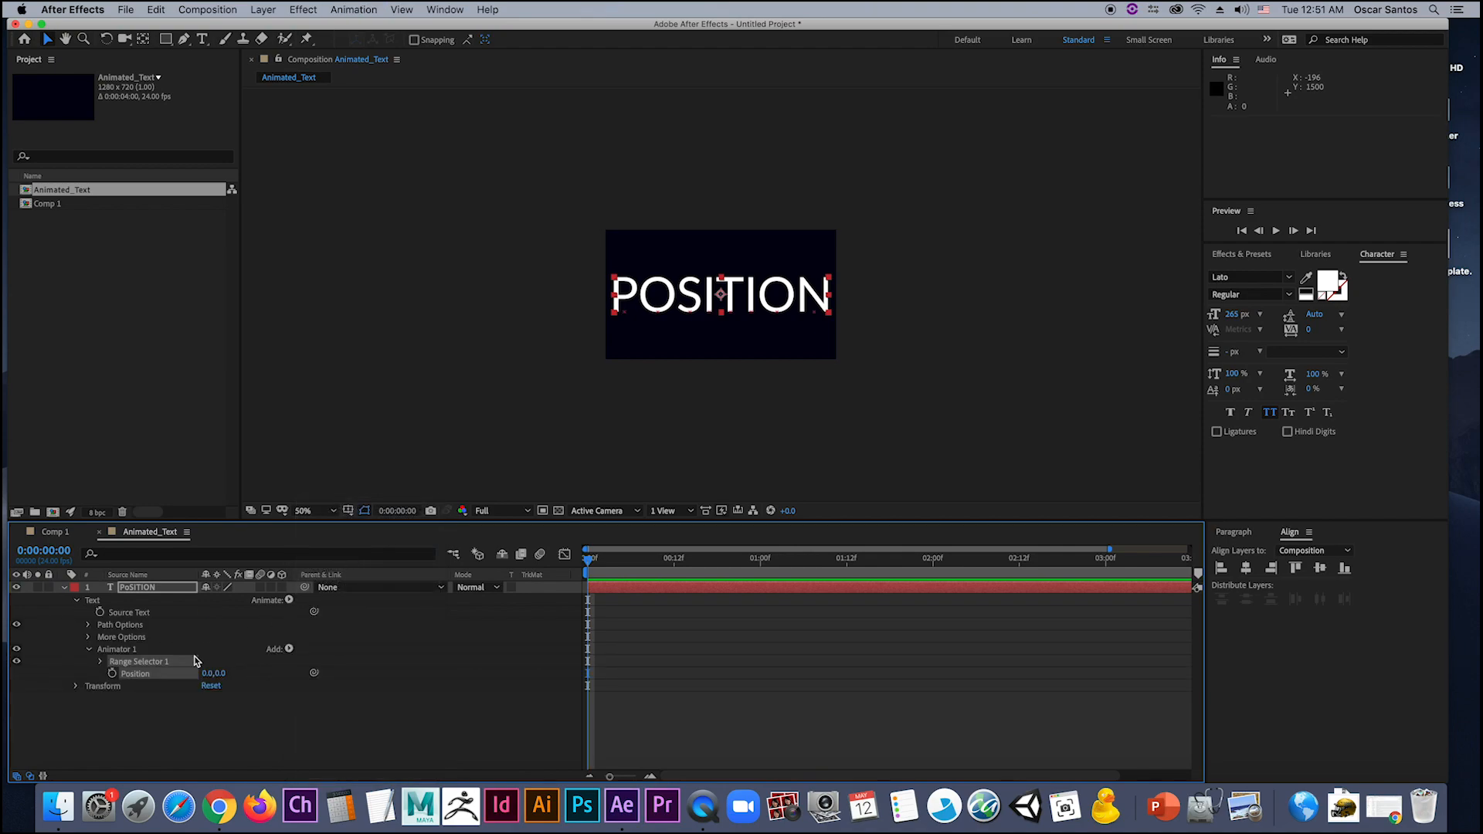
# Step: Rename the text layer's new animator as POSITION ANIMATOR
pyautogui.click(89, 649)
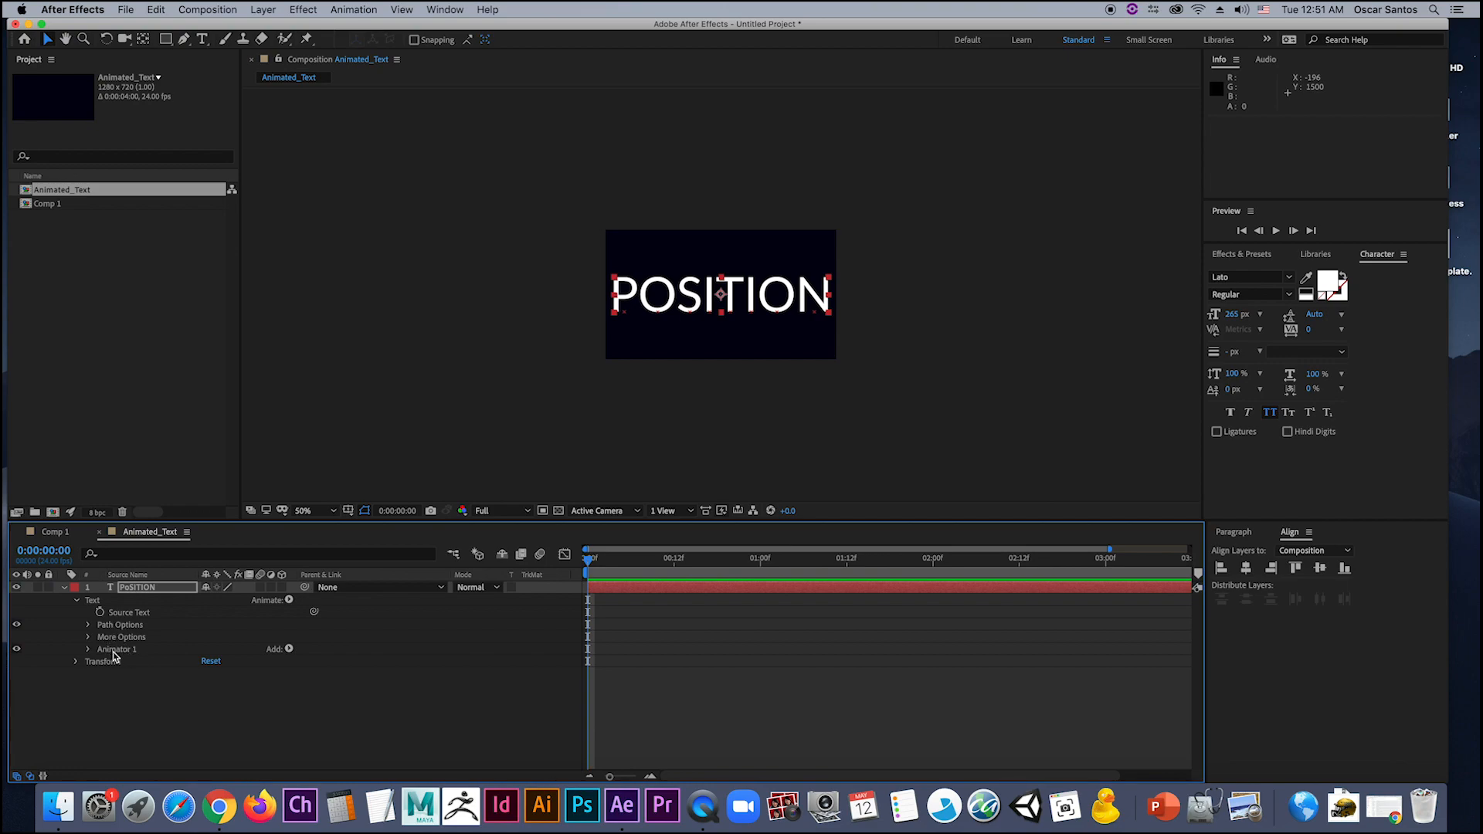
pyautogui.click(89, 649)
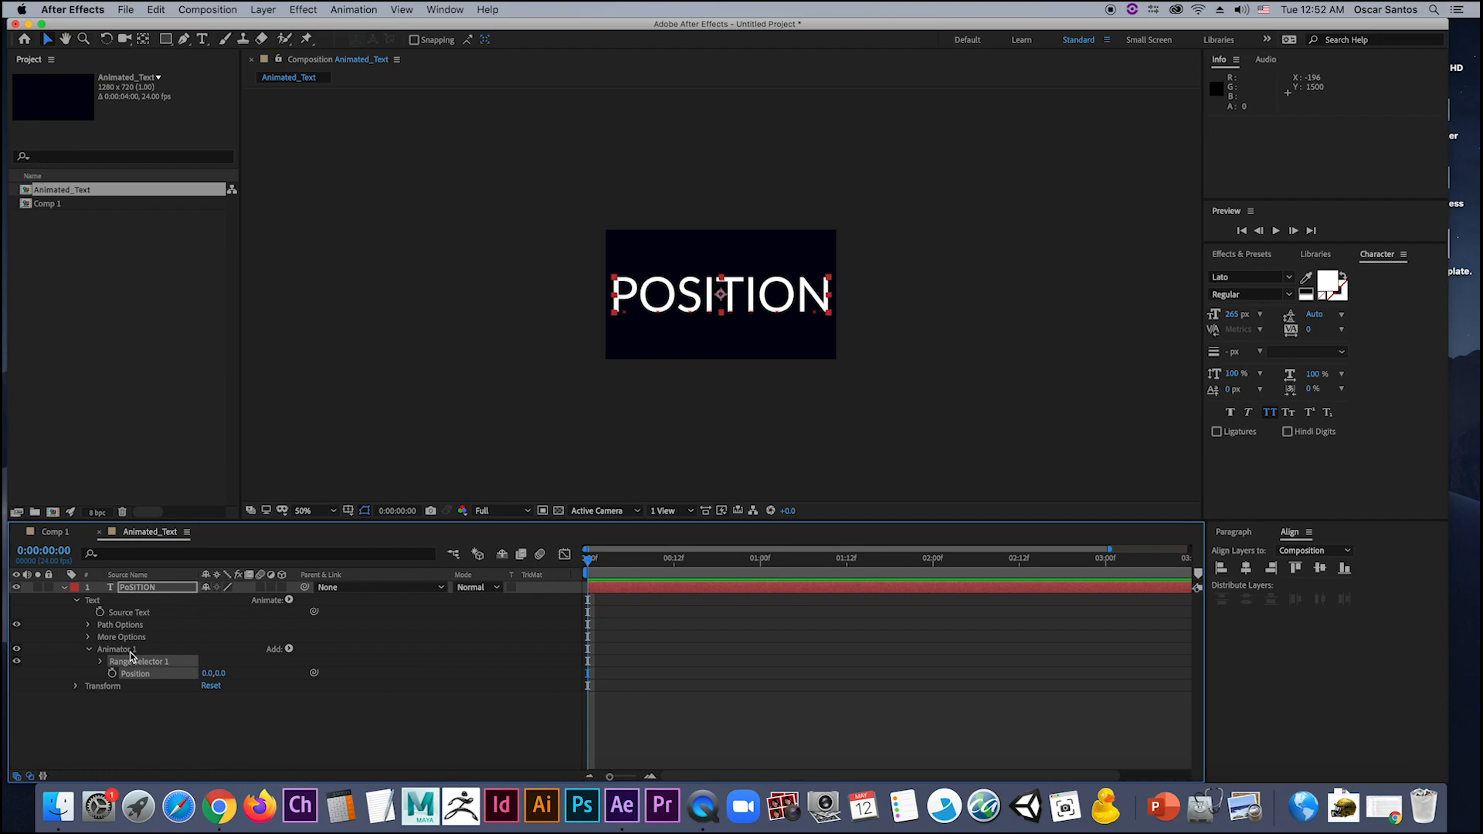
pyautogui.click(163, 653)
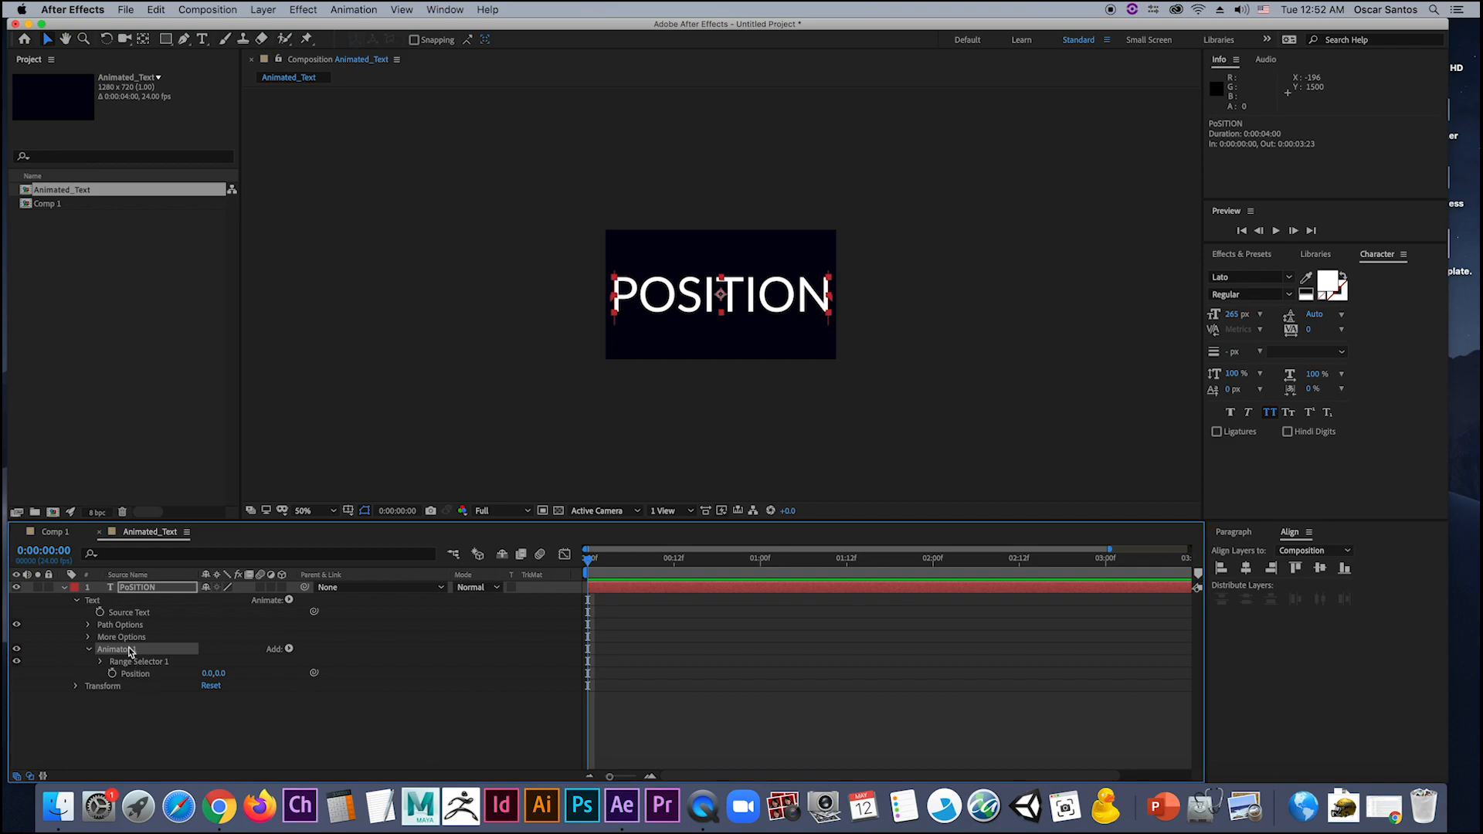
pyautogui.press('Return')
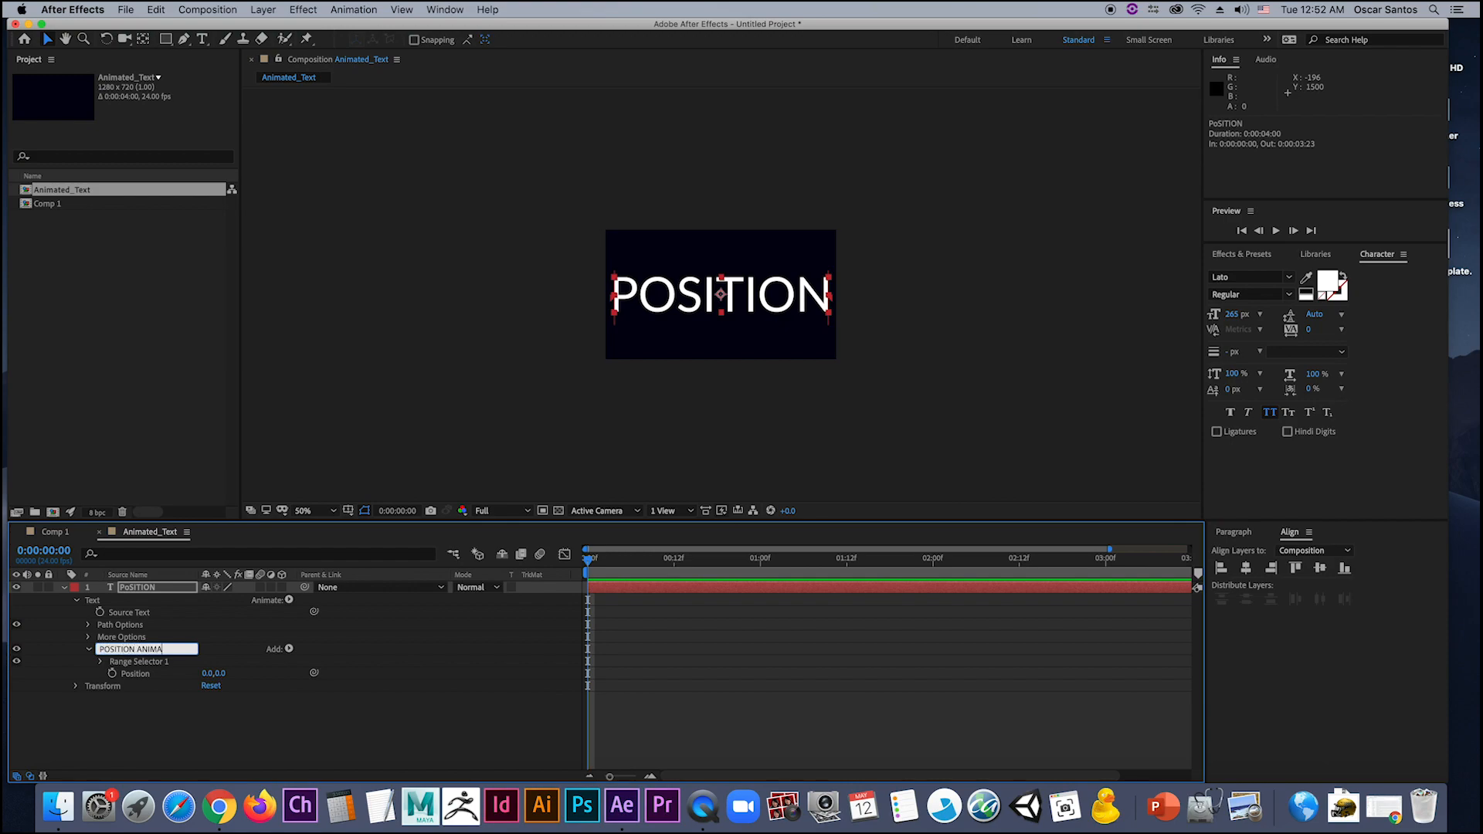
pyautogui.press('Return')
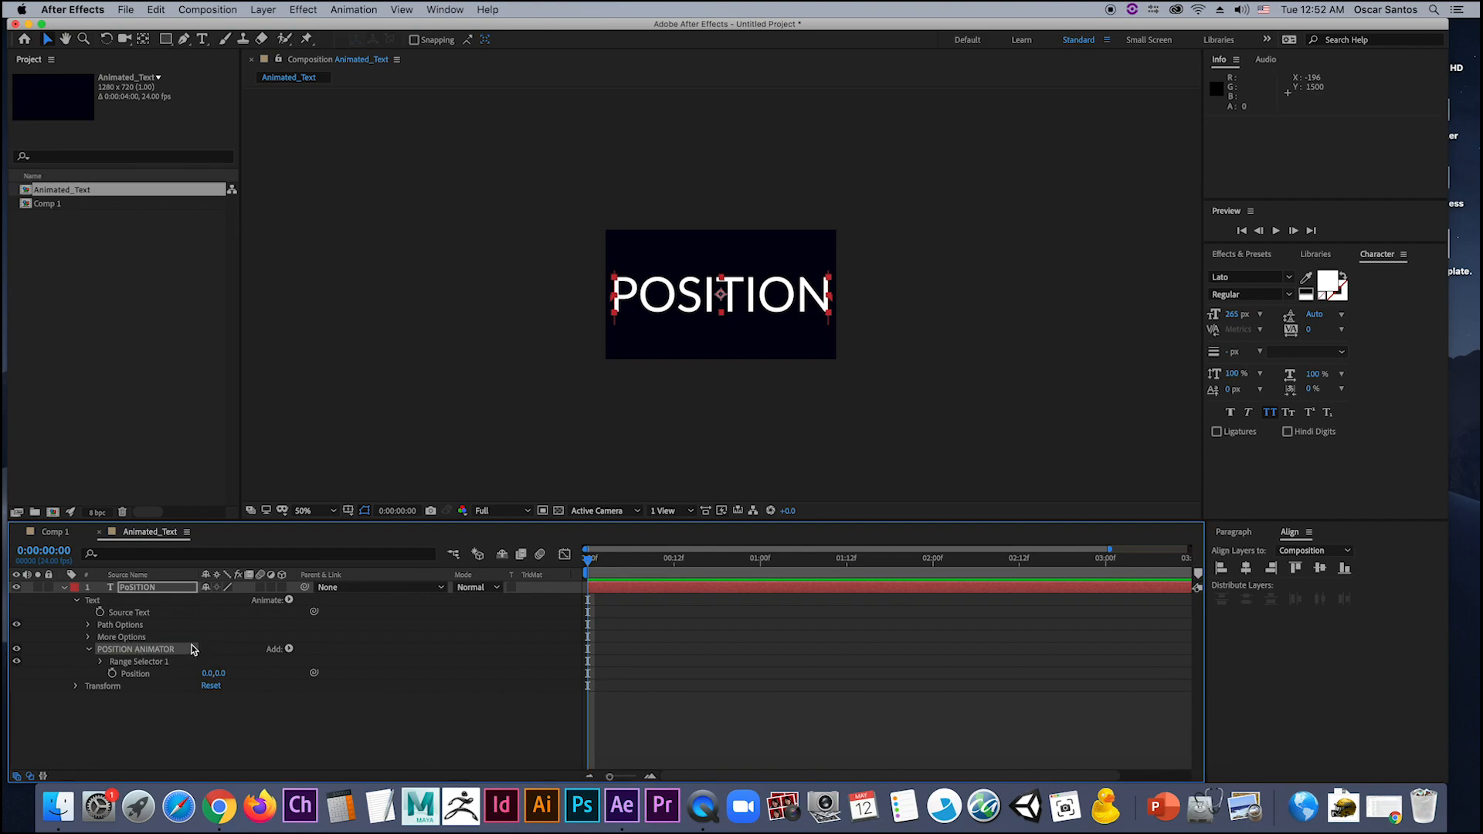
pyautogui.click(290, 601)
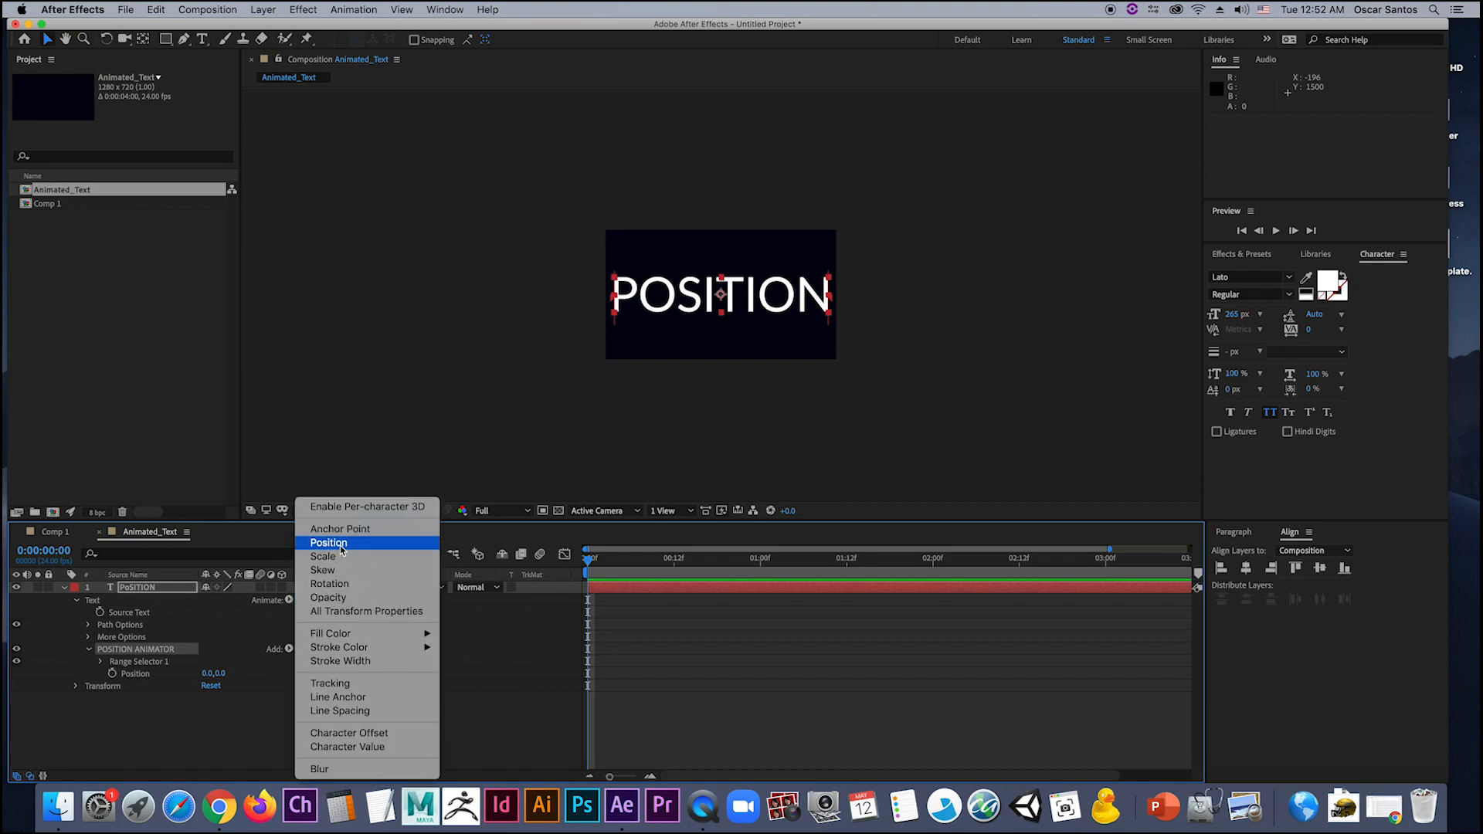
pyautogui.click(258, 598)
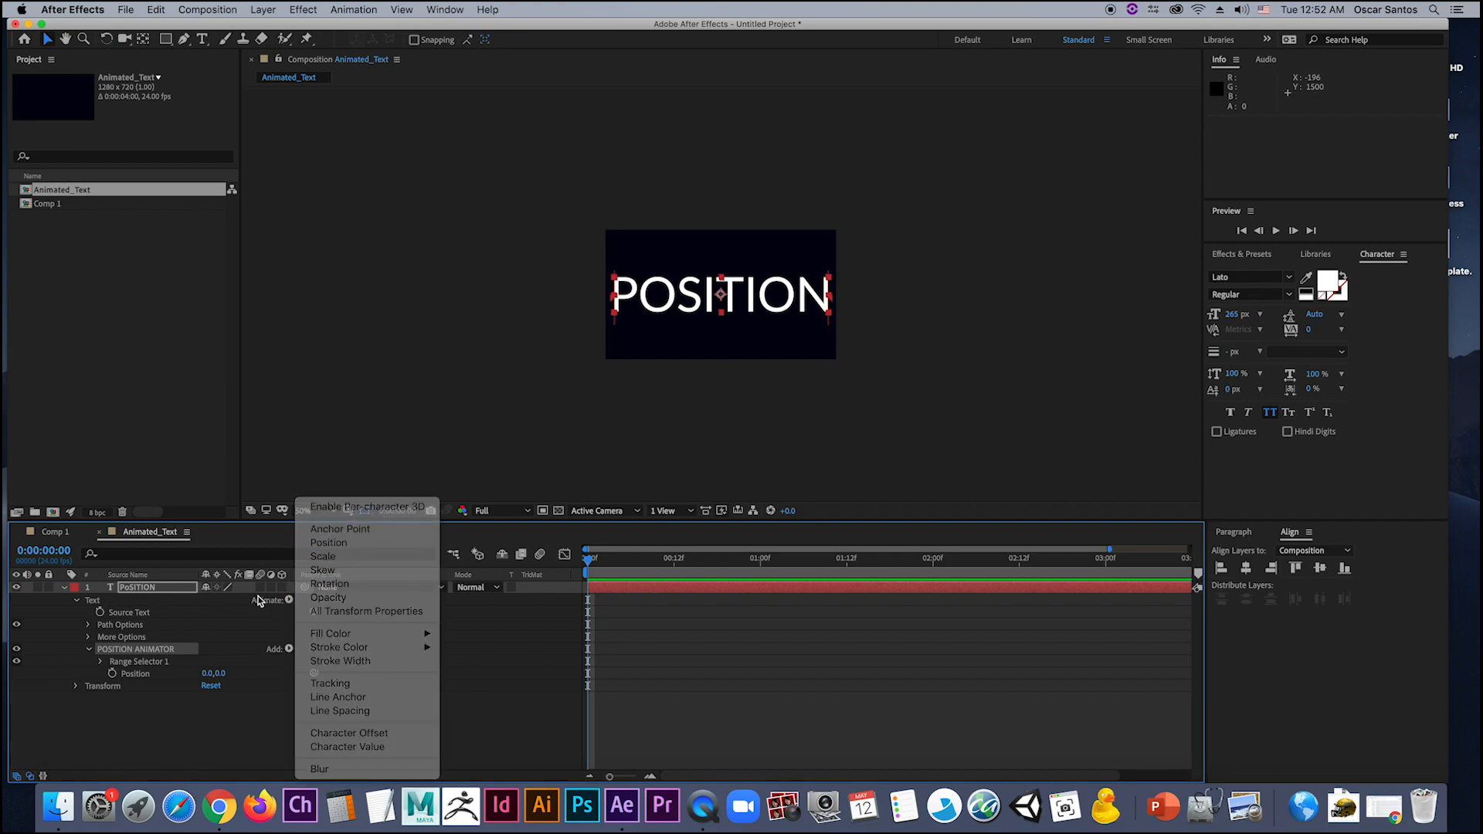
pyautogui.click(289, 601)
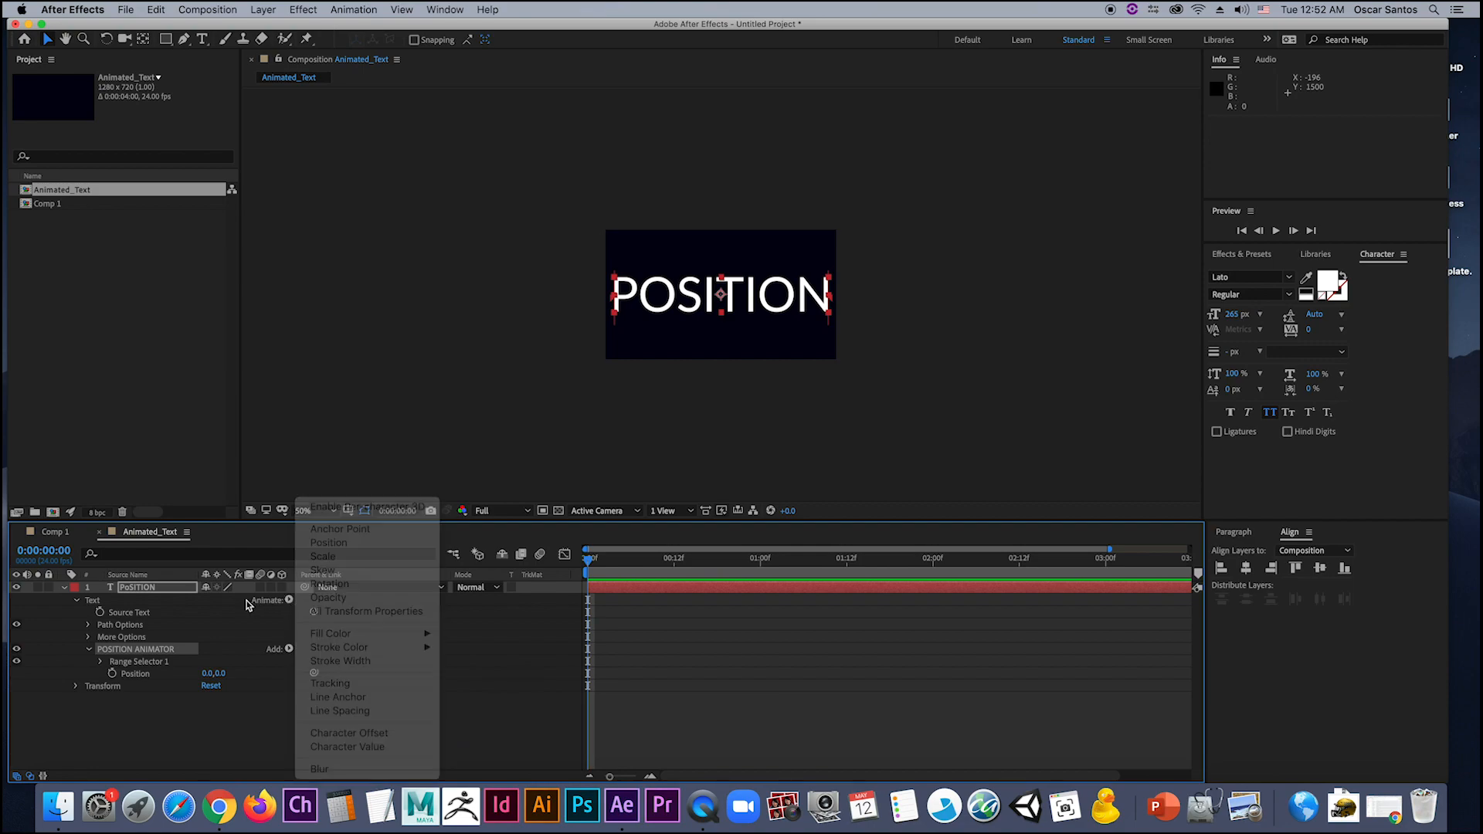
pyautogui.click(248, 605)
pyautogui.click(145, 655)
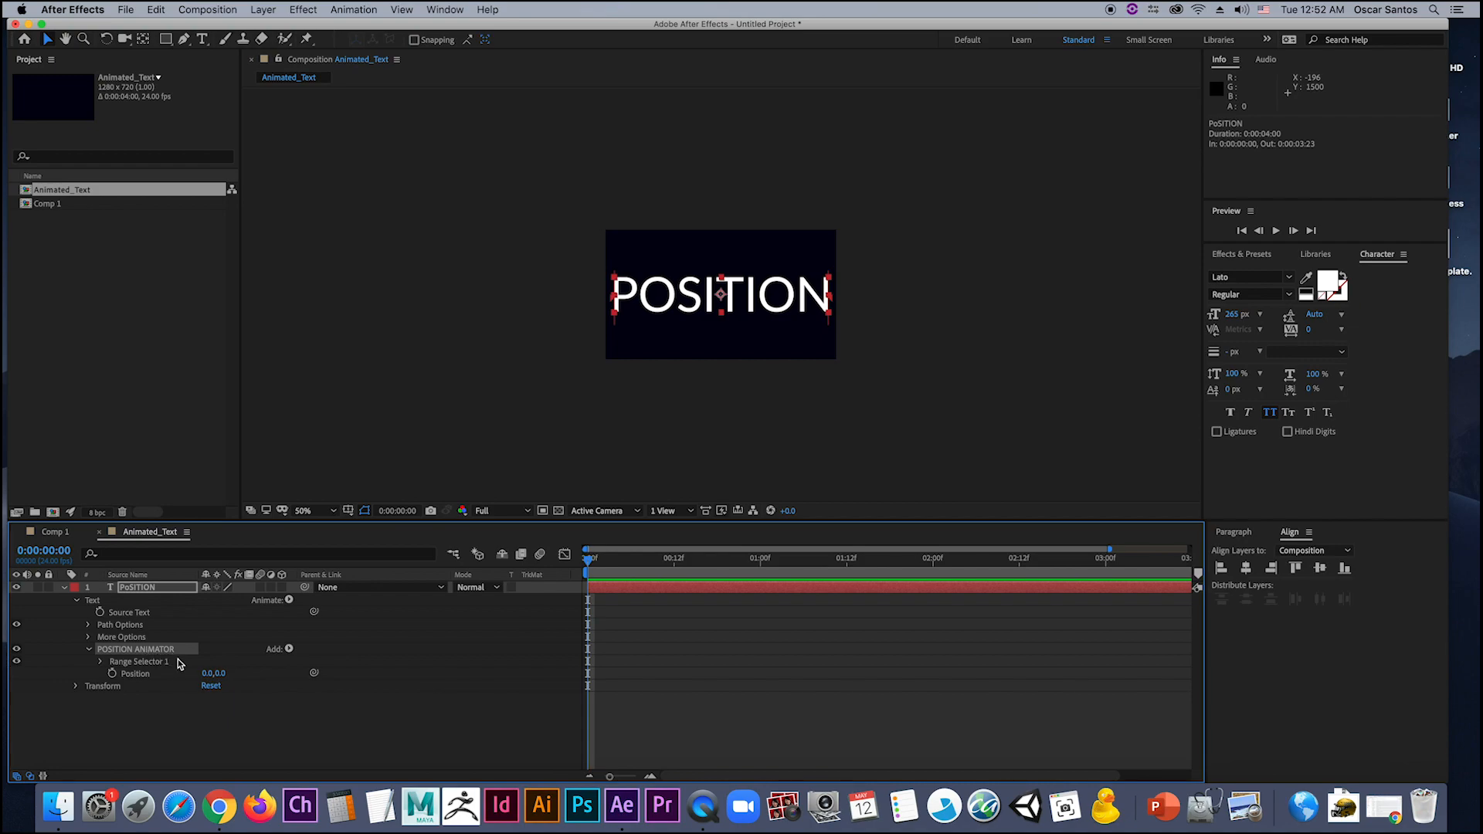
pyautogui.click(96, 658)
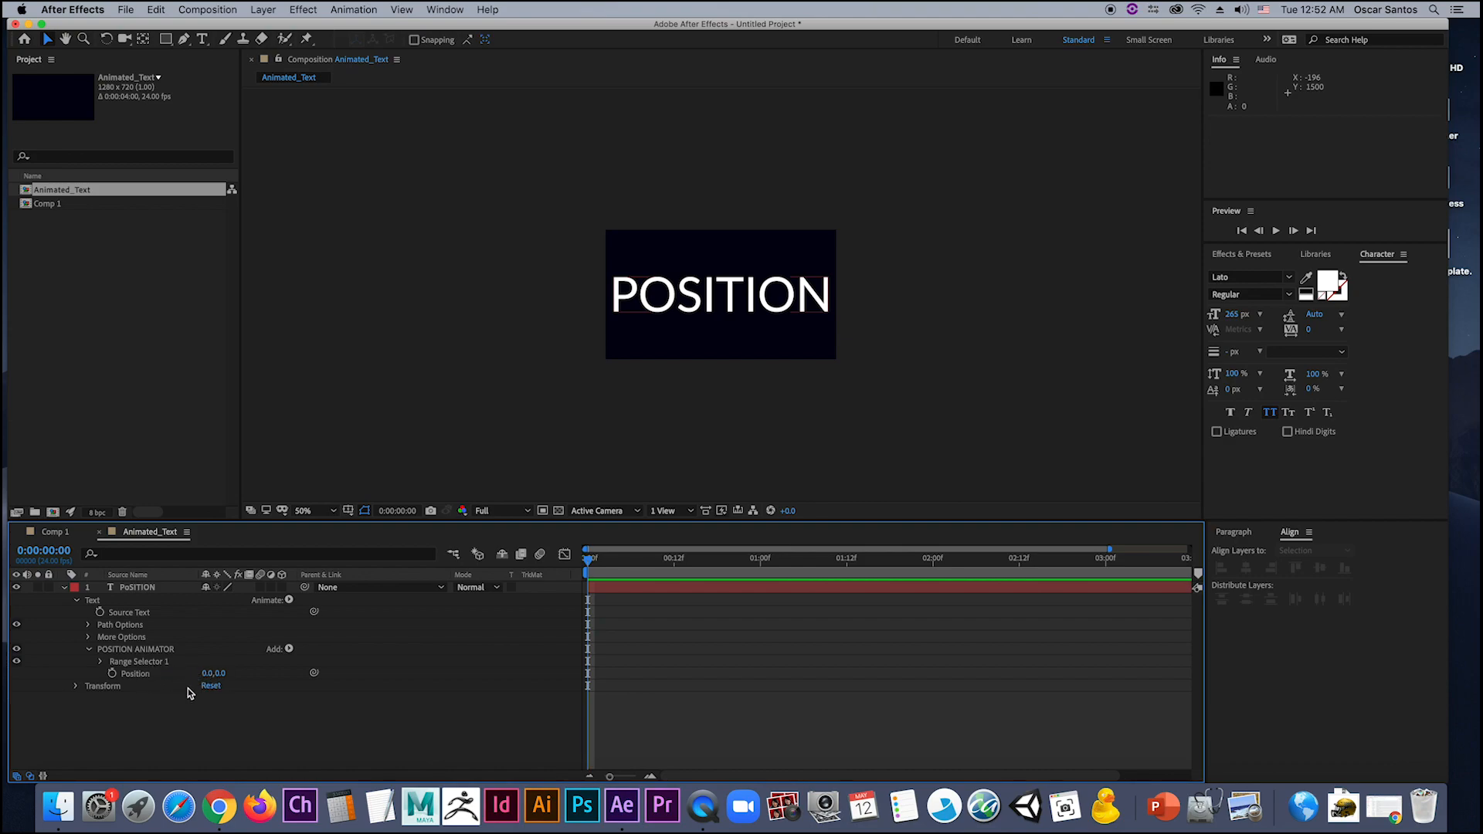
# Step: Set the POSITION ANIMATOR's Position to 0.0, 516.0 so the text sits below the frame
pyautogui.moveTo(206, 674); pyautogui.dragTo(476, 681)
pyautogui.press('super+z')
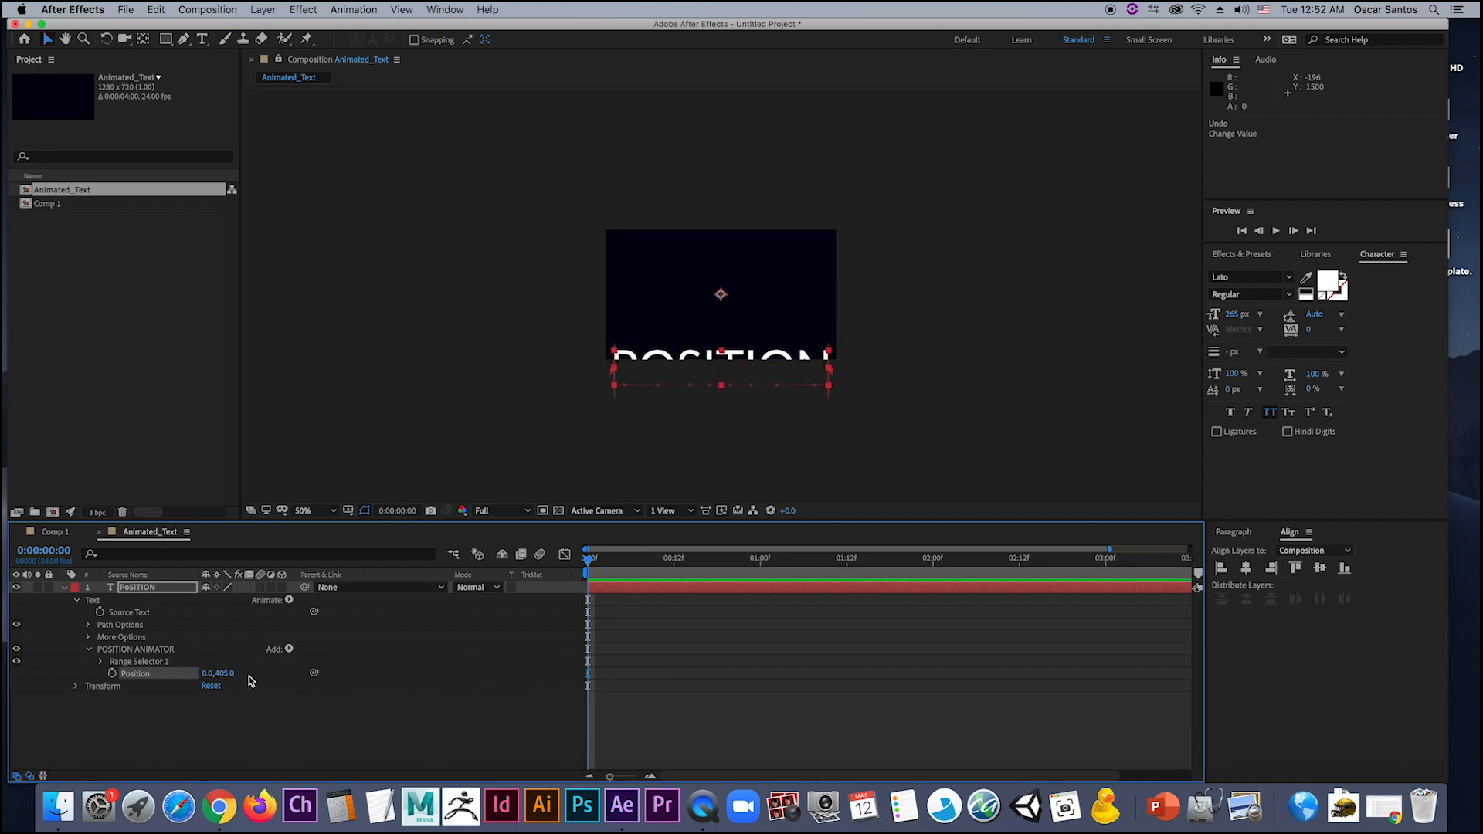
pyautogui.moveTo(226, 674); pyautogui.dragTo(301, 678)
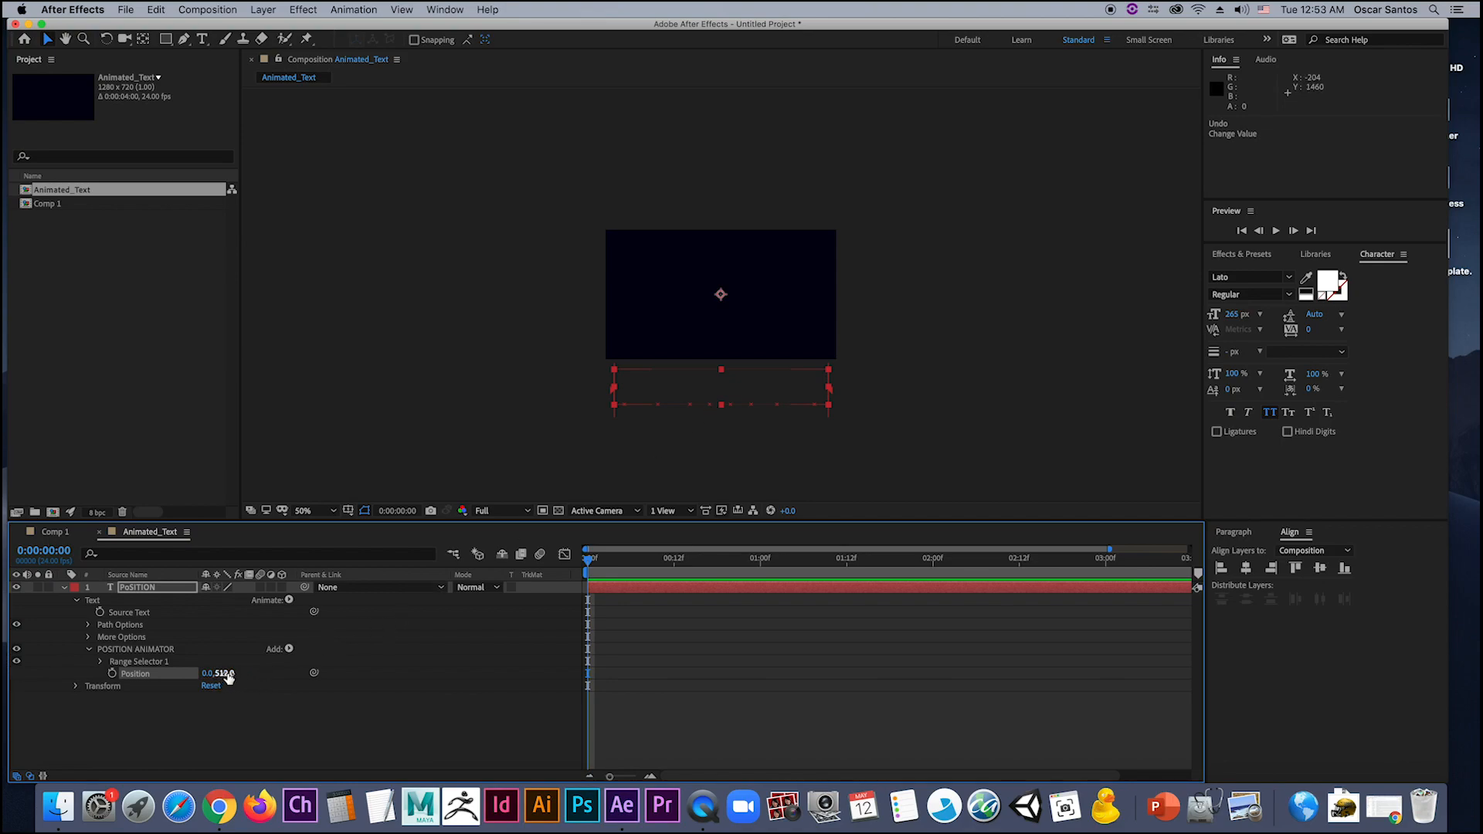
pyautogui.moveTo(229, 677); pyautogui.dragTo(230, 677)
# Step: Expand Range Selector 1 and test how its Start value affects the letters, leaving Start at 0%
pyautogui.click(103, 662)
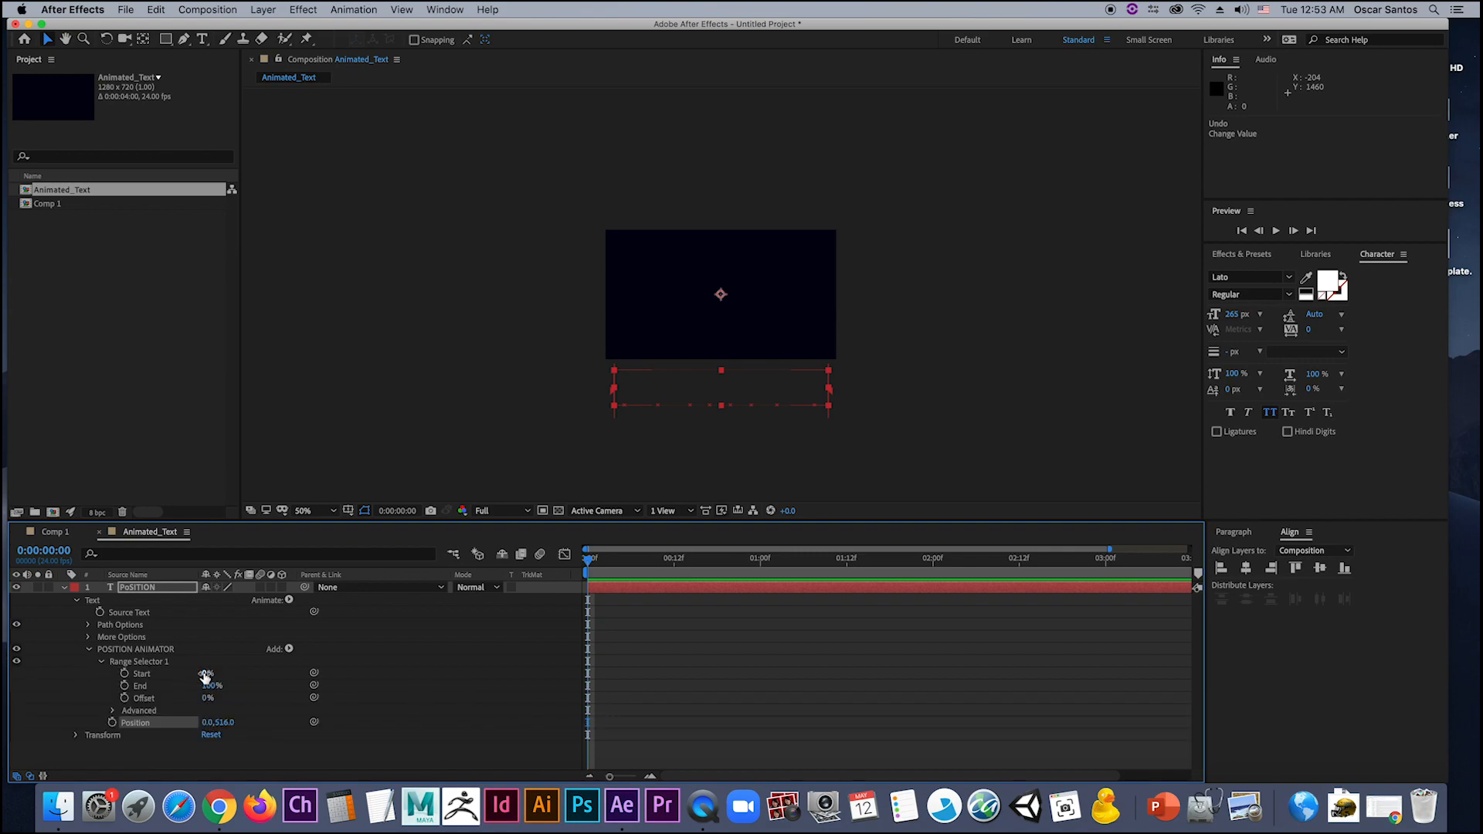
pyautogui.moveTo(207, 674)
pyautogui.mouseDown()
pyautogui.moveTo(263, 674)
pyautogui.moveTo(185, 673)
pyautogui.mouseUp()
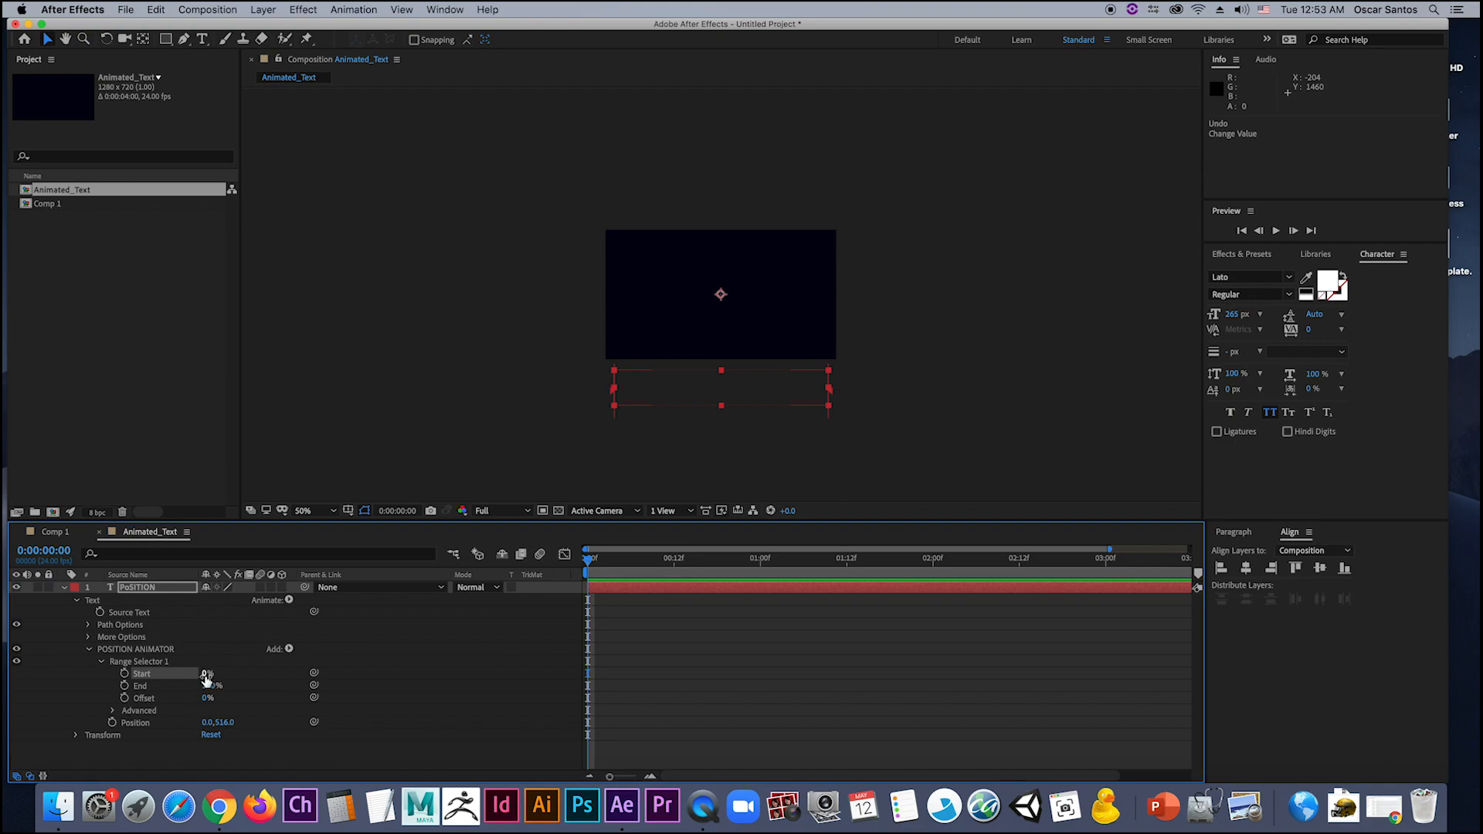
pyautogui.moveTo(207, 674)
pyautogui.mouseDown()
pyautogui.moveTo(295, 683)
pyautogui.moveTo(199, 676)
pyautogui.mouseUp()
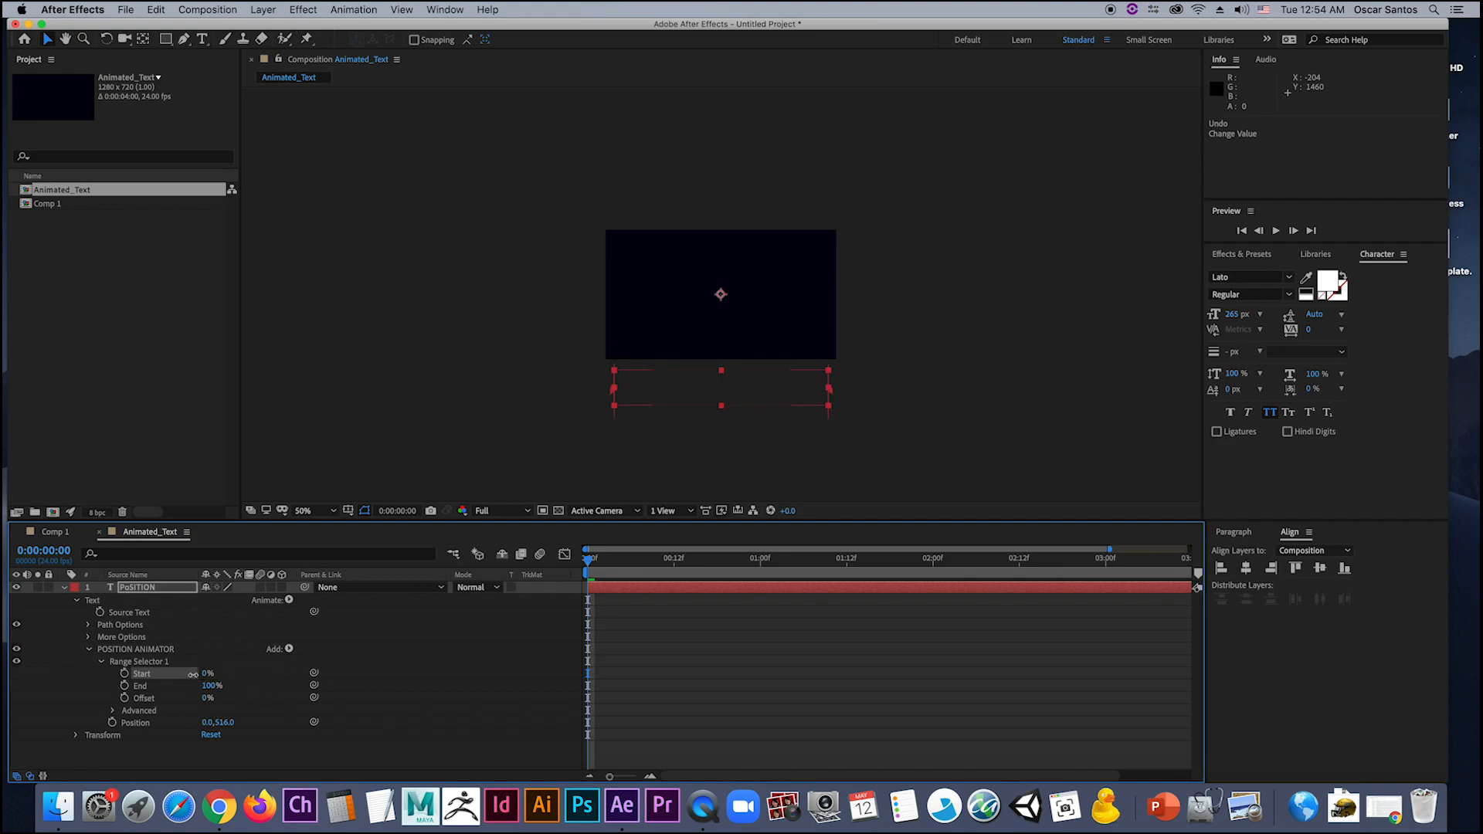
# Step: Keyframe Range Selector 1's Start from 0% at the first frame to 100% at 1 second, and preview the animation
pyautogui.click(125, 673)
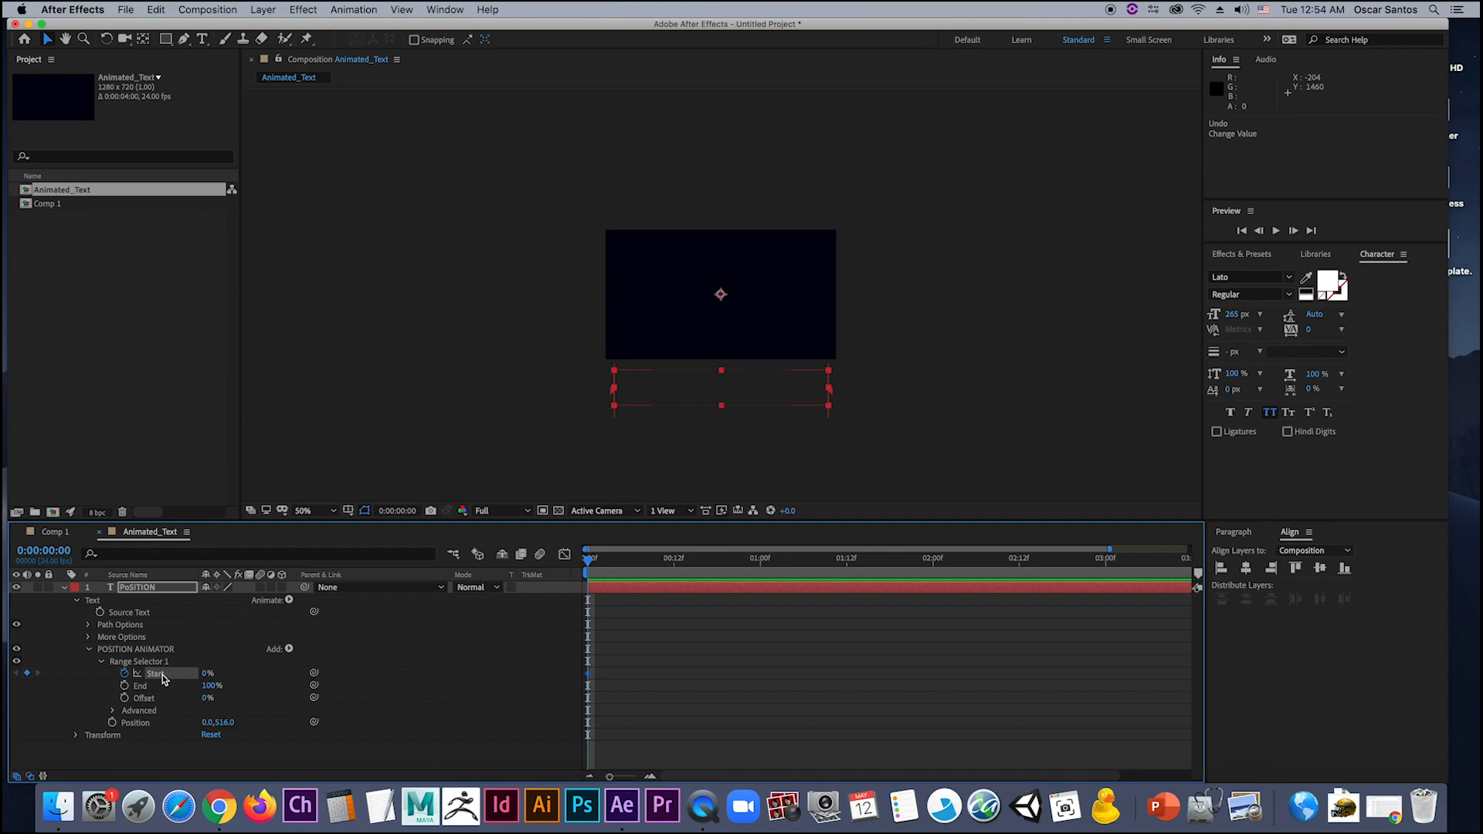
pyautogui.moveTo(594, 566); pyautogui.dragTo(764, 577)
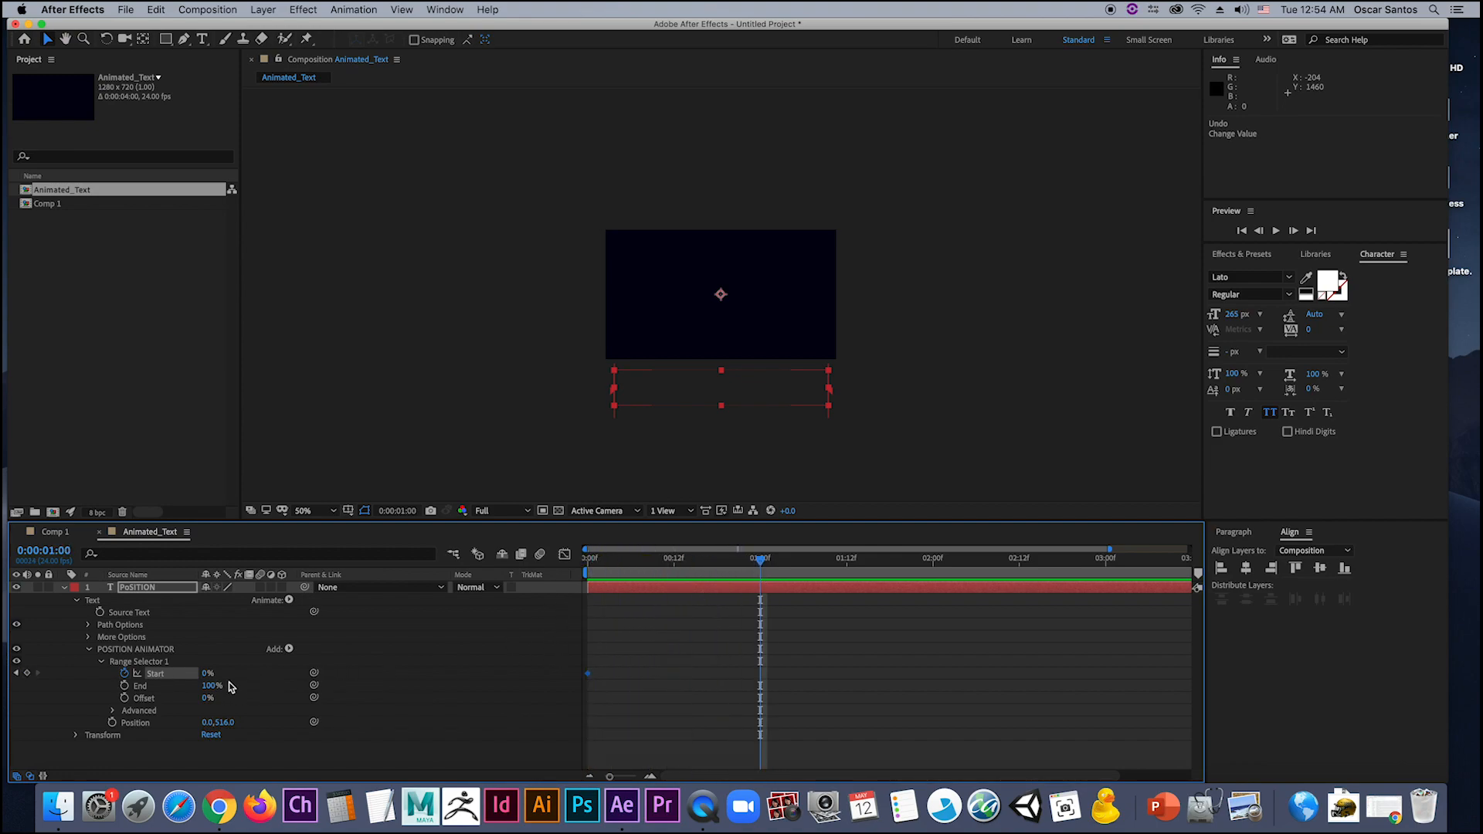
pyautogui.moveTo(207, 674); pyautogui.dragTo(285, 676)
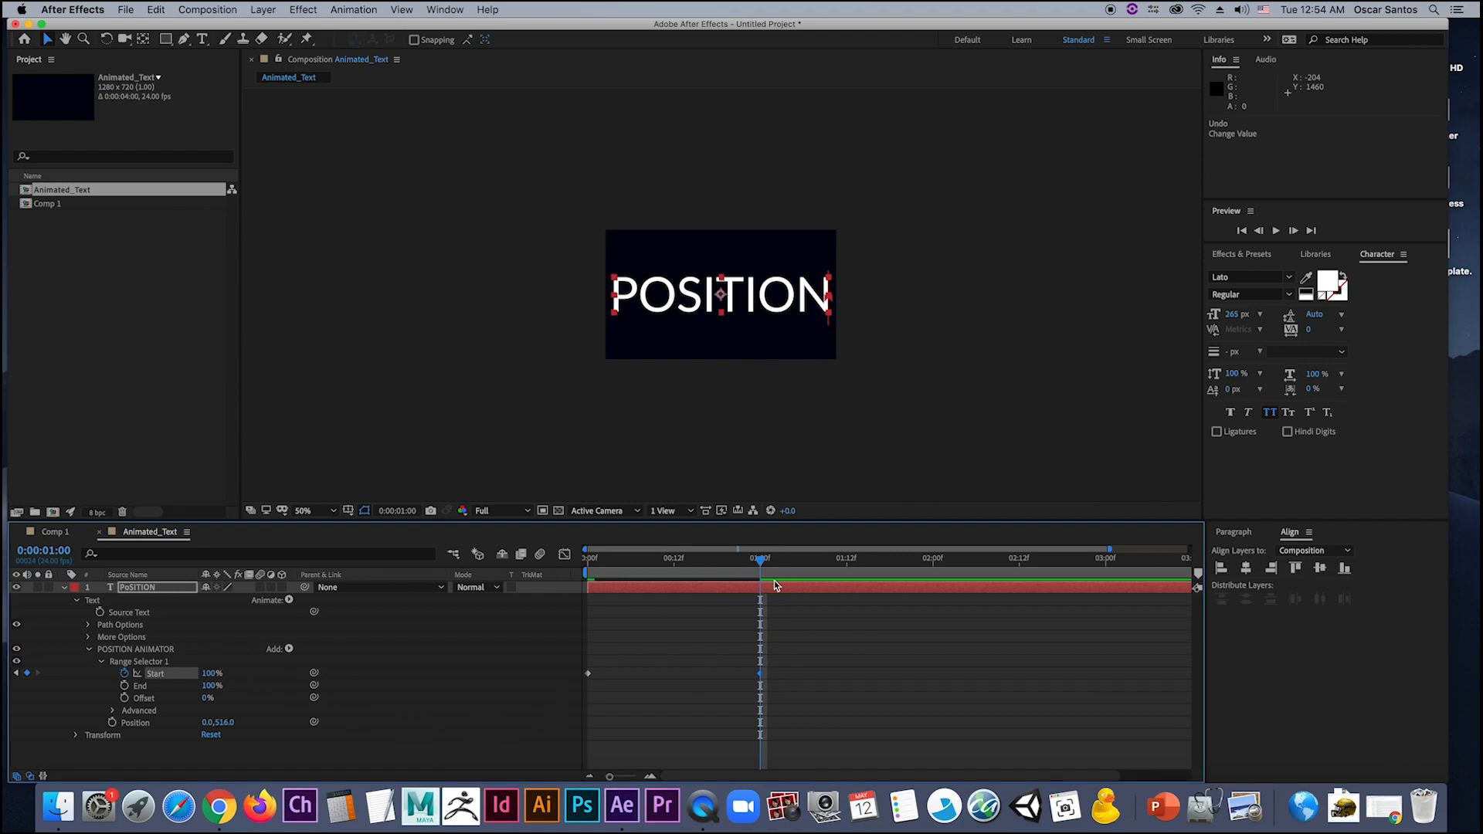
pyautogui.moveTo(759, 568); pyautogui.dragTo(572, 583)
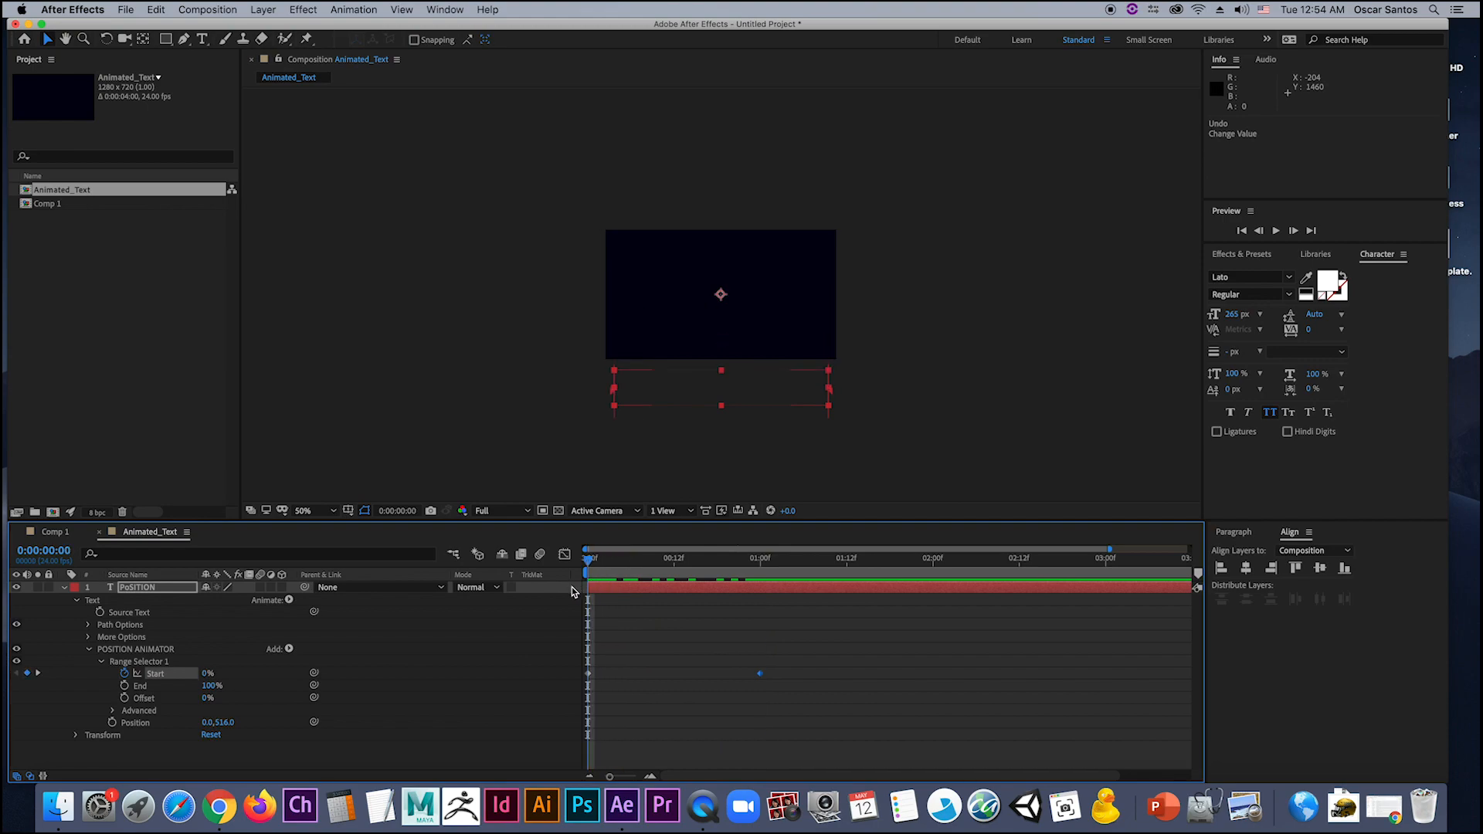
pyautogui.press('space')
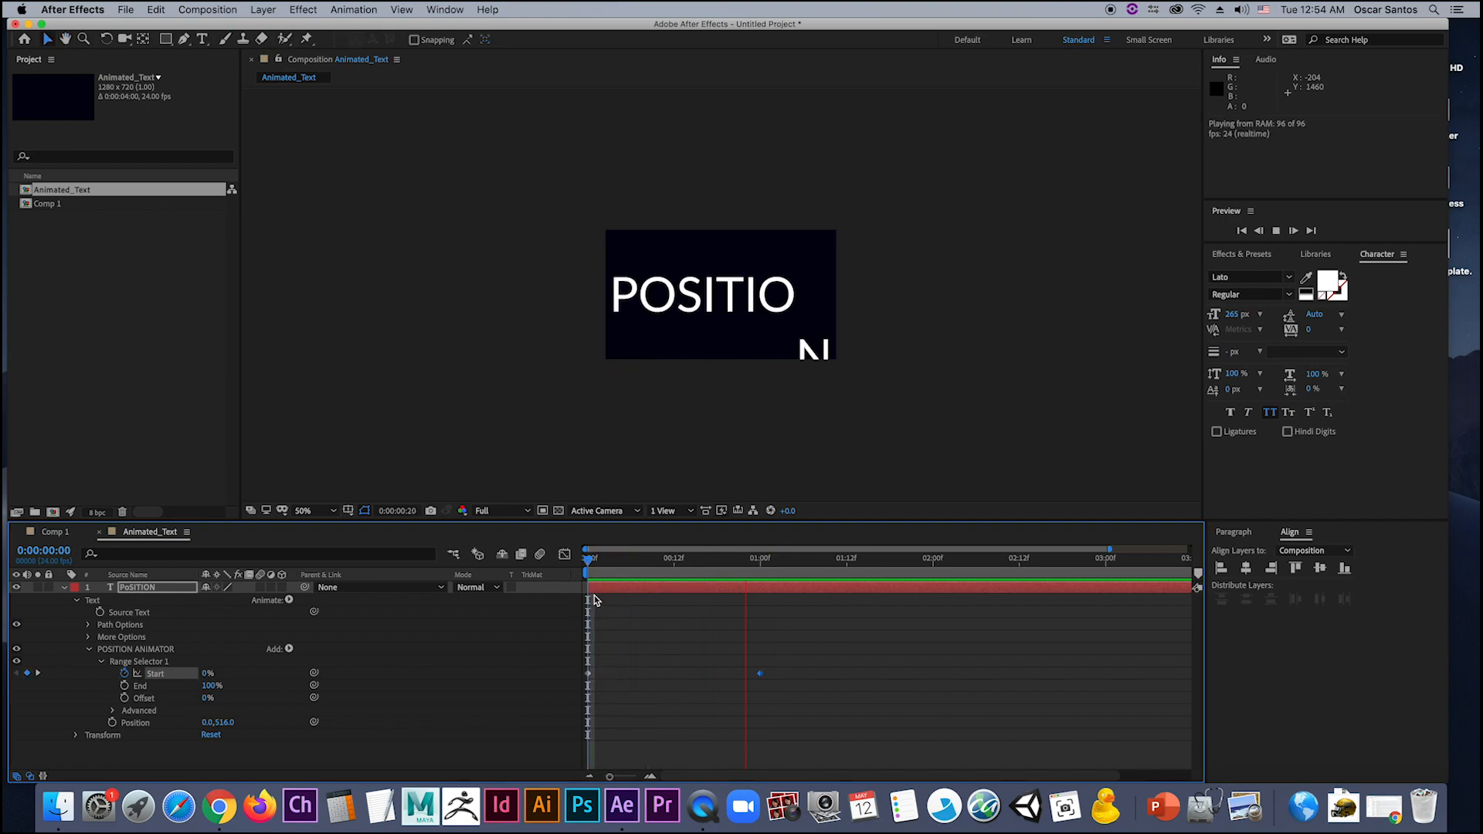
pyautogui.press('space')
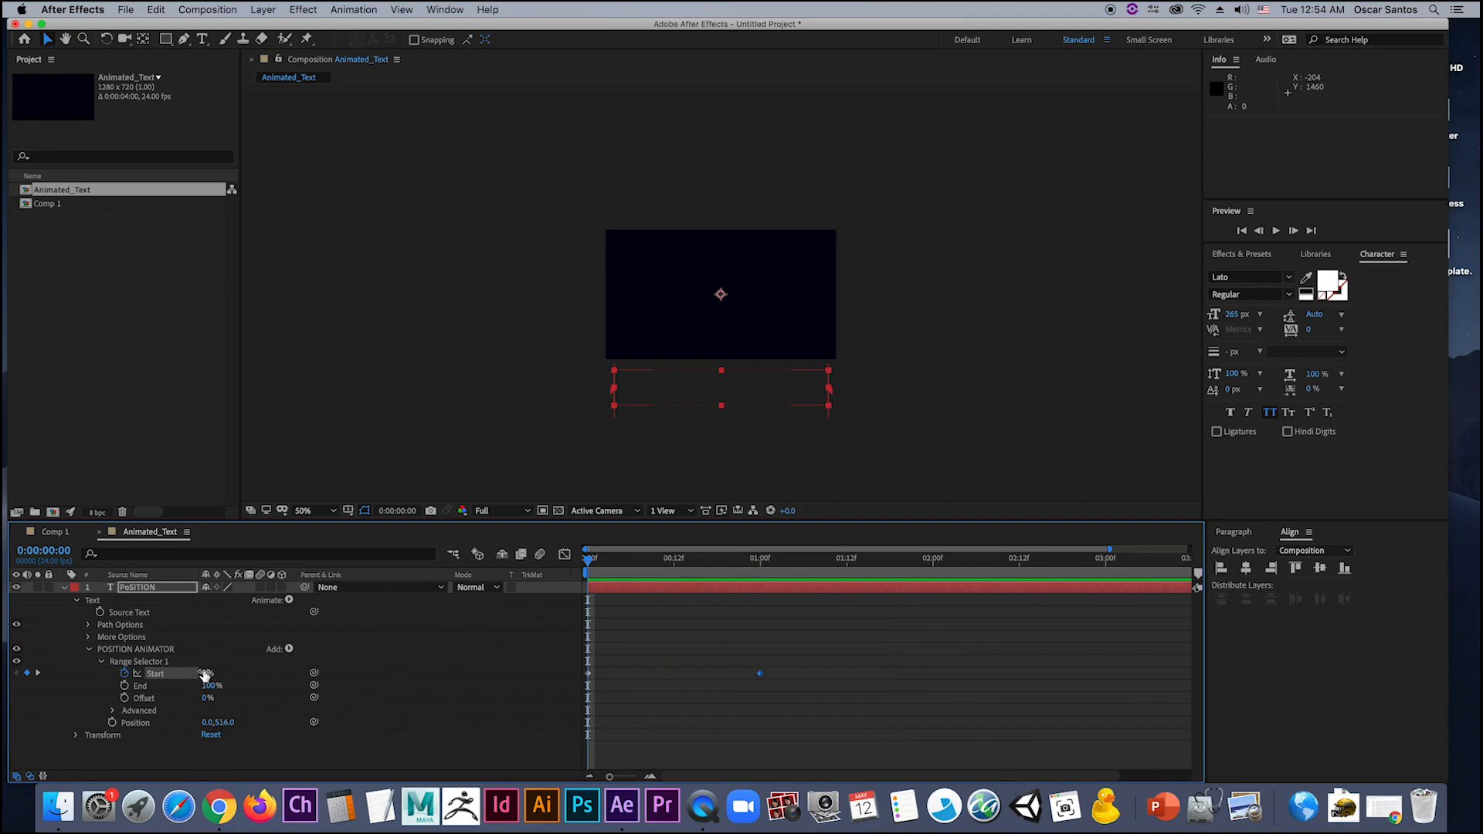
# Step: Delete both Start keyframes of Range Selector 1, with the current time at the first frame
pyautogui.moveTo(587, 563)
pyautogui.mouseDown()
pyautogui.moveTo(778, 571)
pyautogui.moveTo(587, 570)
pyautogui.mouseUp()
pyautogui.moveTo(781, 669); pyautogui.dragTo(586, 692)
pyautogui.press('Delete')
# Step: Keyframe Range Selector 1's End from 100% at the first frame to 0% at 1 second, and preview the animation
pyautogui.click(124, 685)
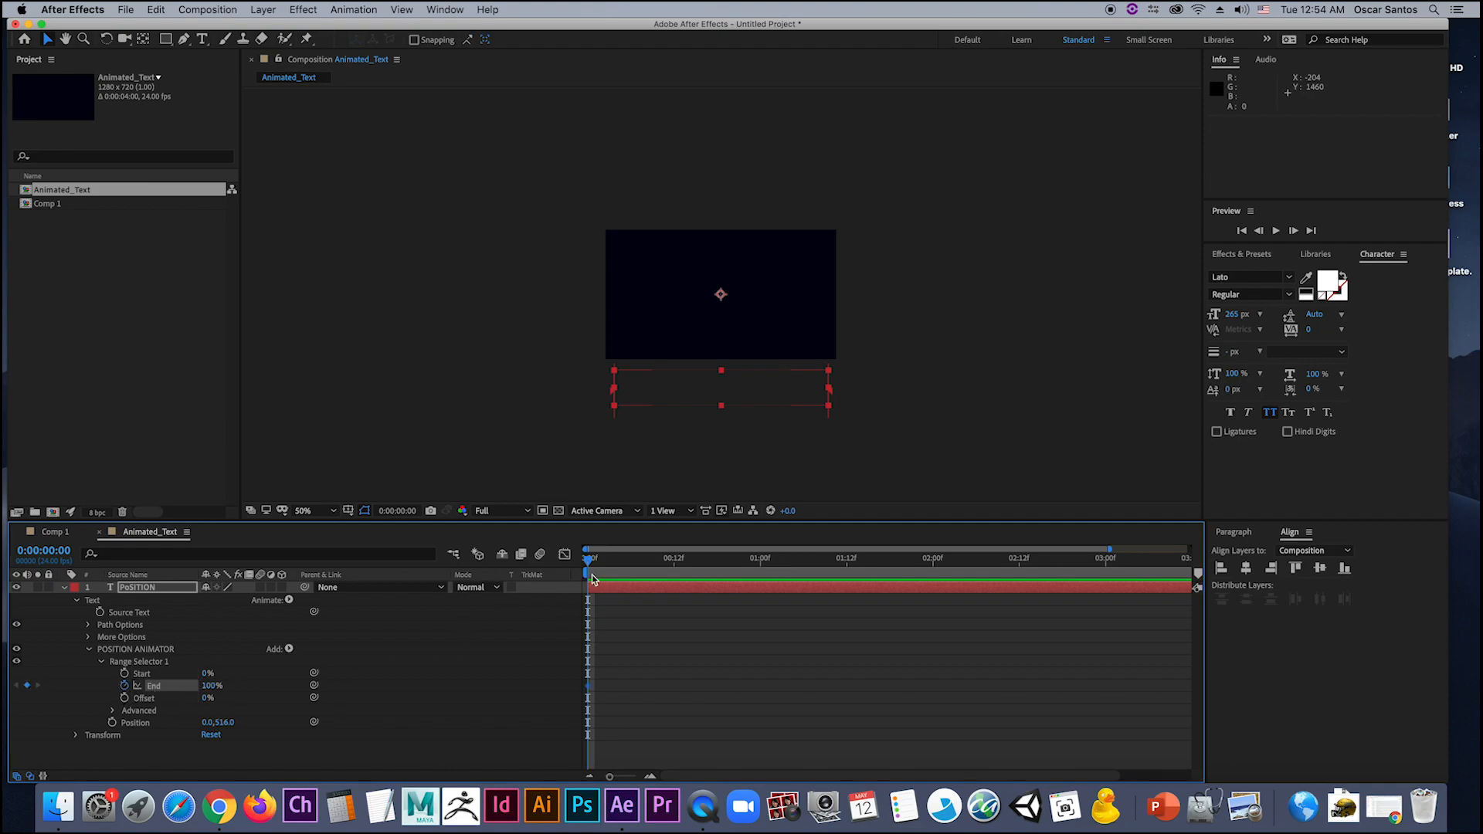
pyautogui.moveTo(593, 580); pyautogui.dragTo(760, 571)
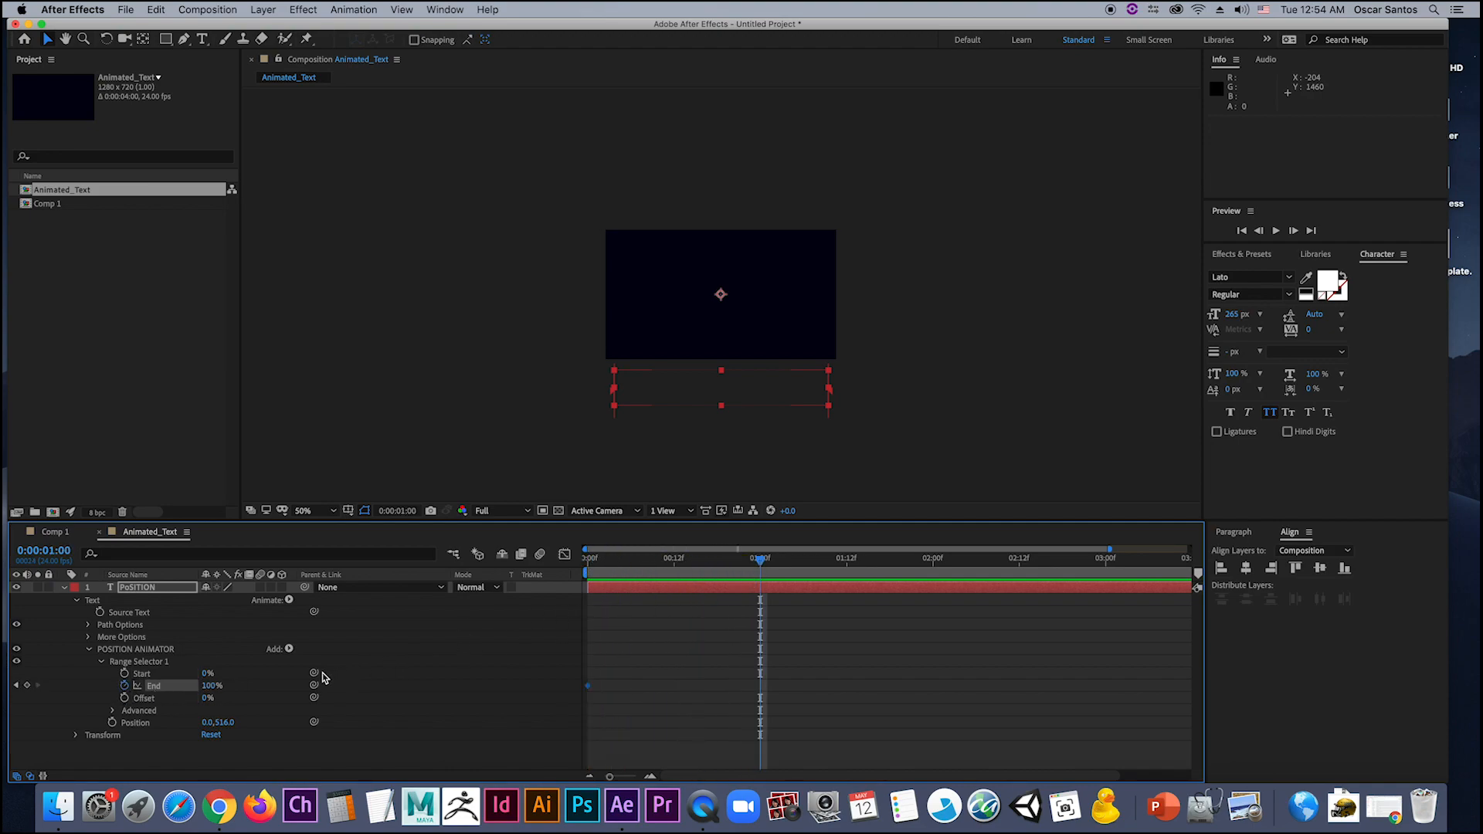
pyautogui.click(210, 686)
pyautogui.write('0')
pyautogui.press('Return')
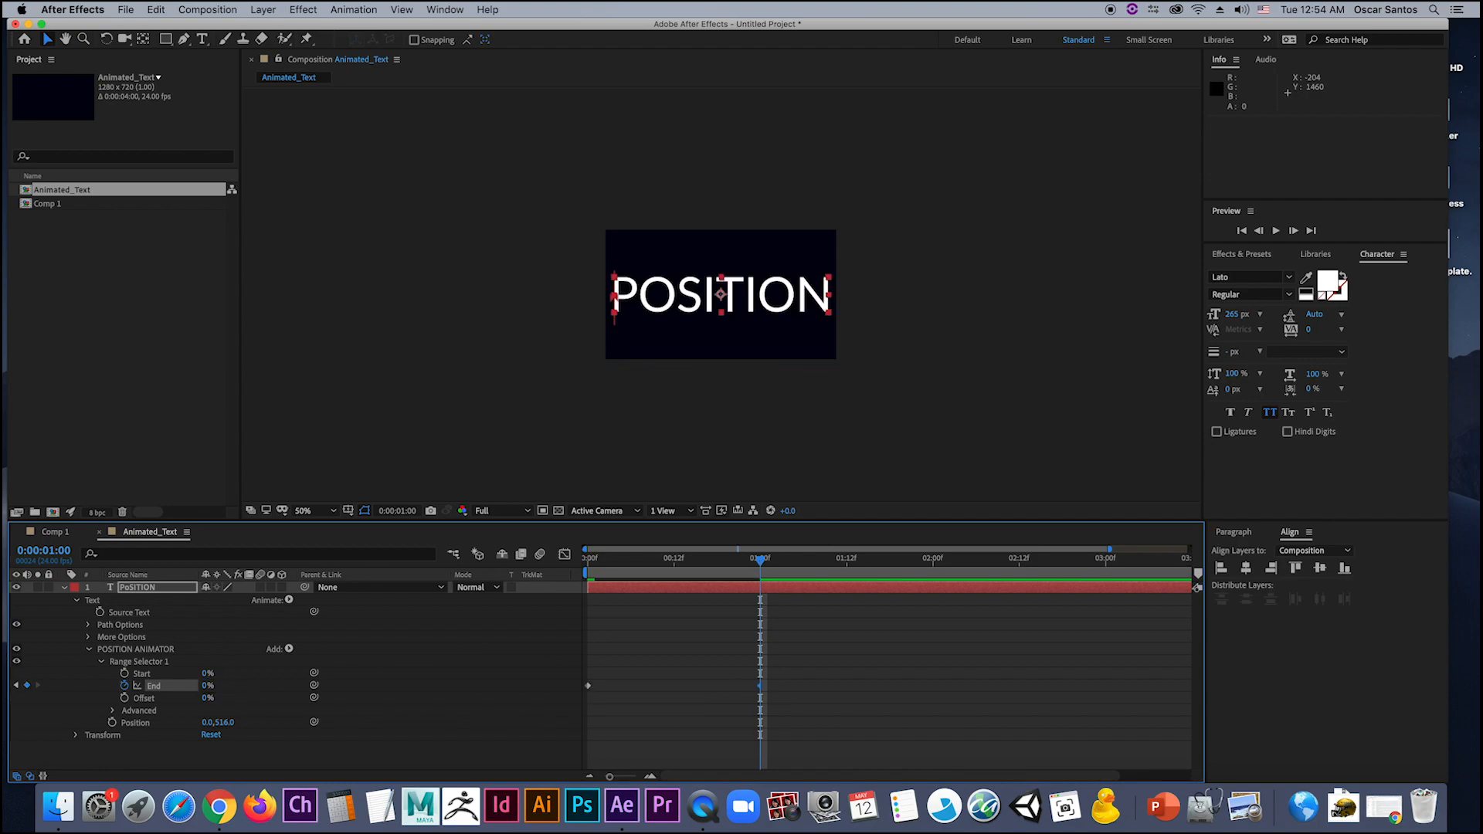
pyautogui.moveTo(760, 571)
pyautogui.mouseDown()
pyautogui.moveTo(589, 571)
pyautogui.moveTo(774, 572)
pyautogui.mouseUp()
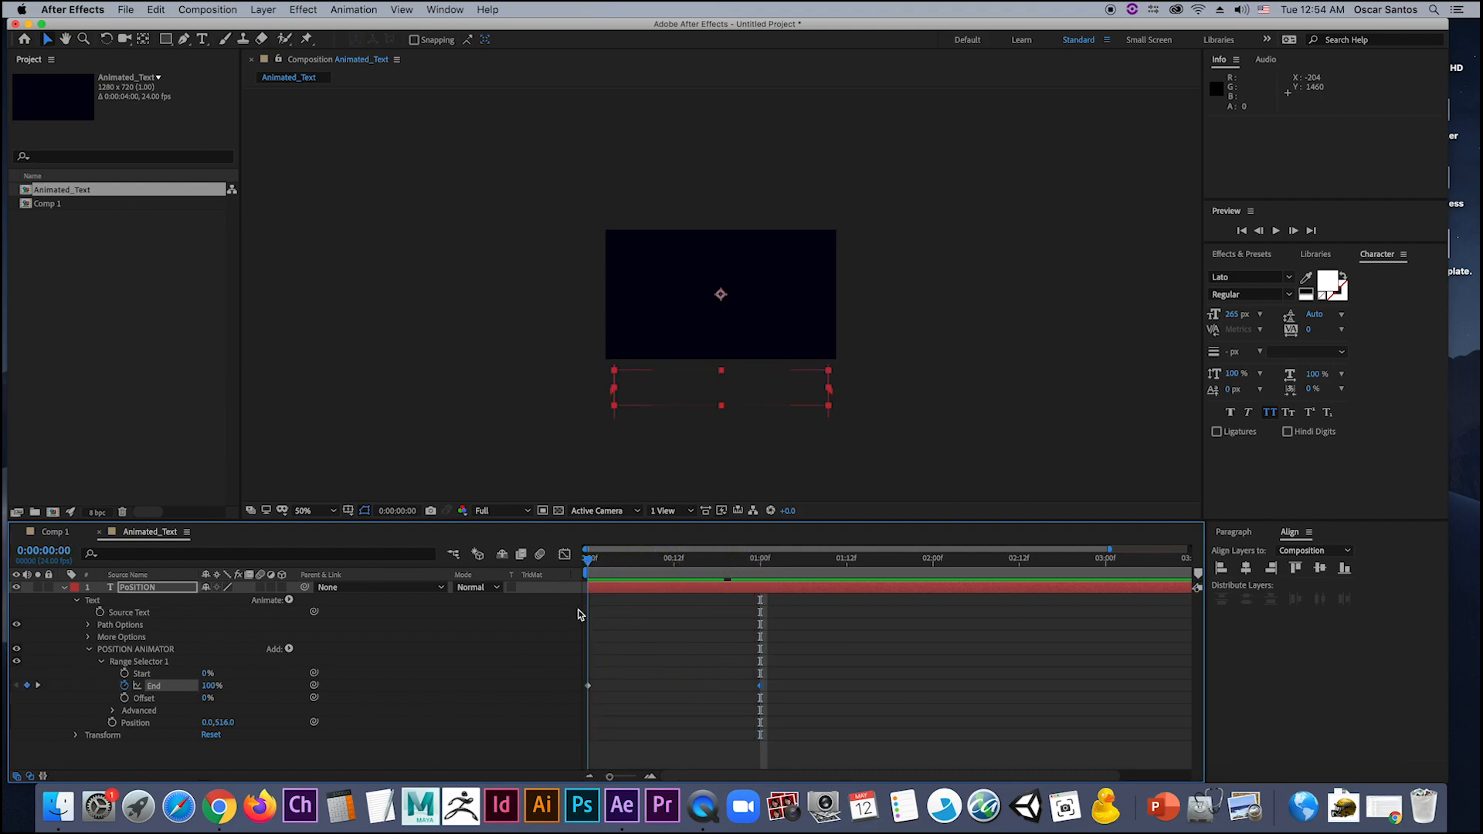
pyautogui.press('space')
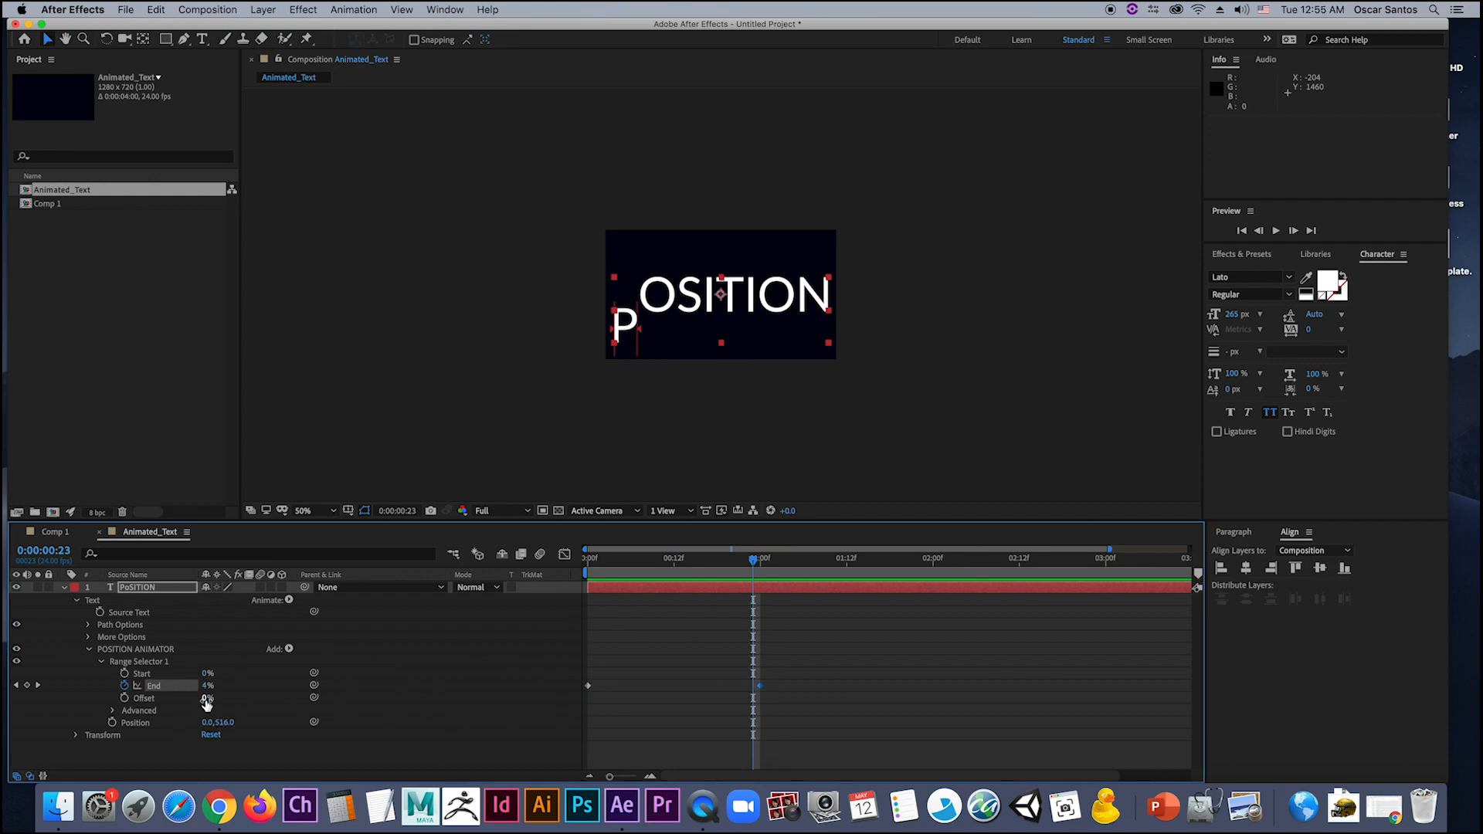
# Step: Vary Range Selector 1's Offset at different points in time to examine how it shifts the affected letters
pyautogui.moveTo(206, 702); pyautogui.dragTo(252, 700)
pyautogui.moveTo(753, 571); pyautogui.dragTo(703, 611)
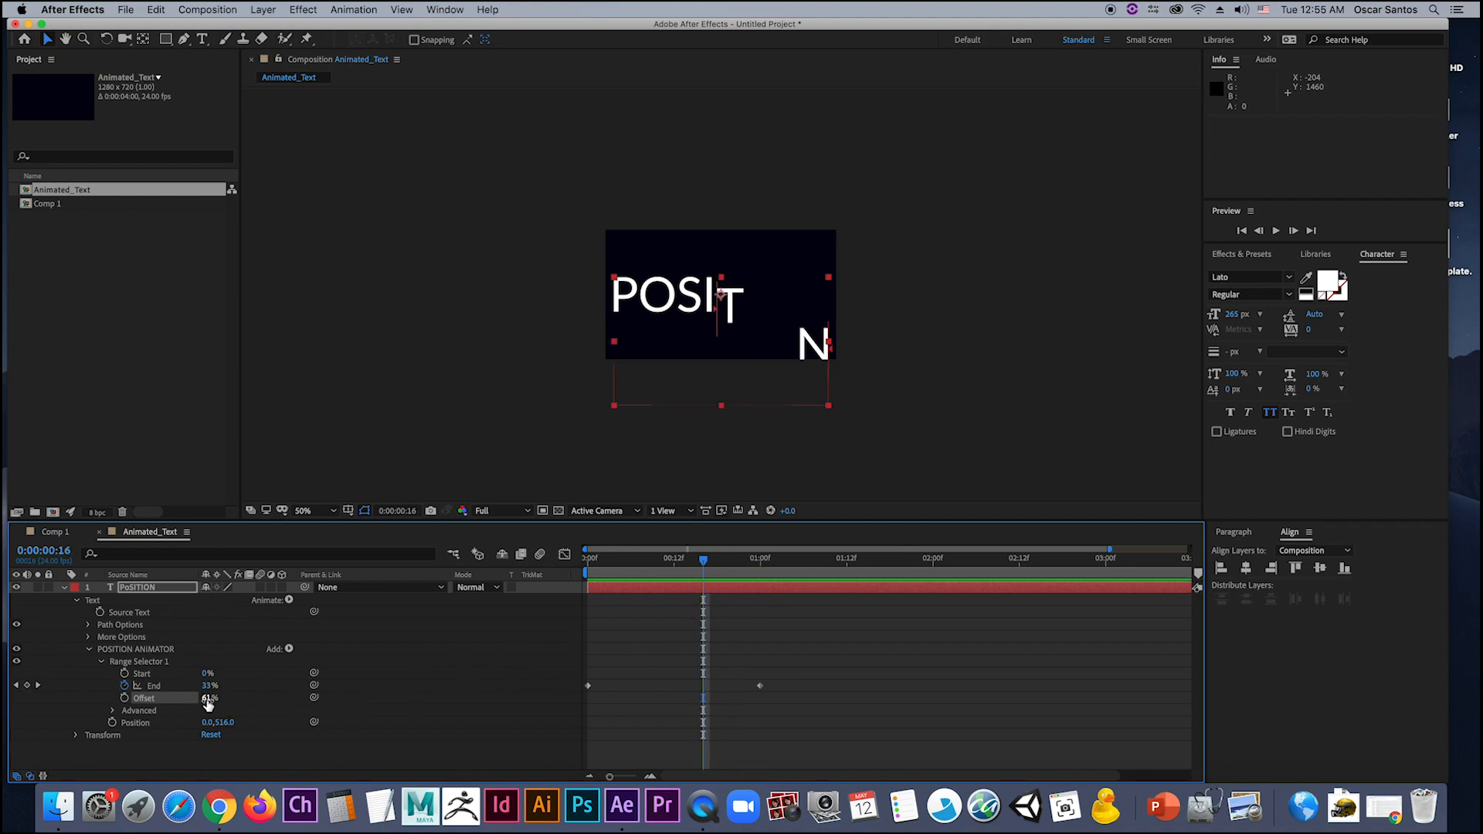
pyautogui.moveTo(206, 699); pyautogui.dragTo(167, 702)
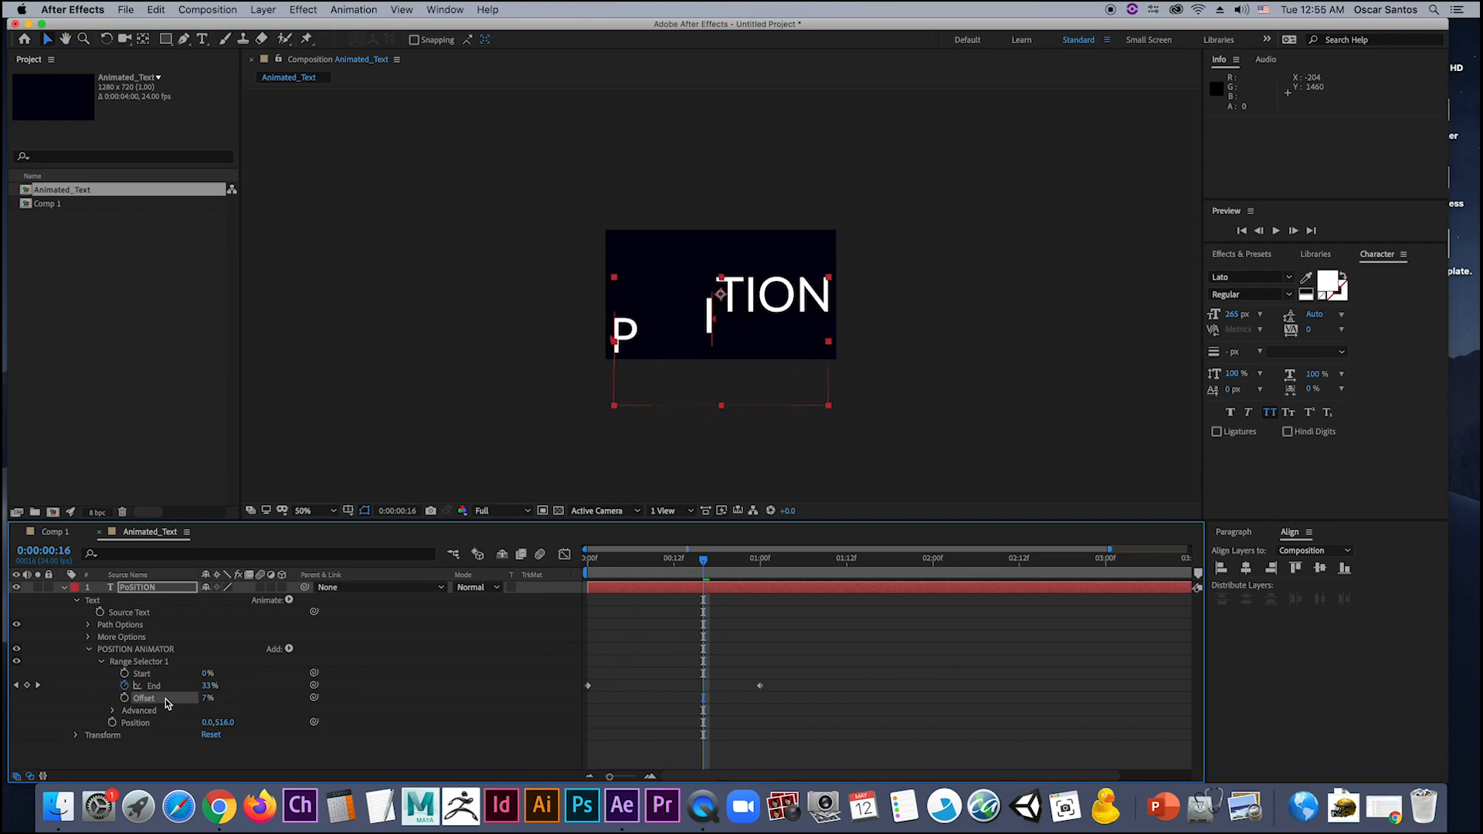
# Step: Keyframe Range Selector 1's Offset at 7% on frame 16 and -57% on frame 5, and scrub through the result
pyautogui.click(124, 698)
pyautogui.moveTo(703, 561); pyautogui.dragTo(623, 590)
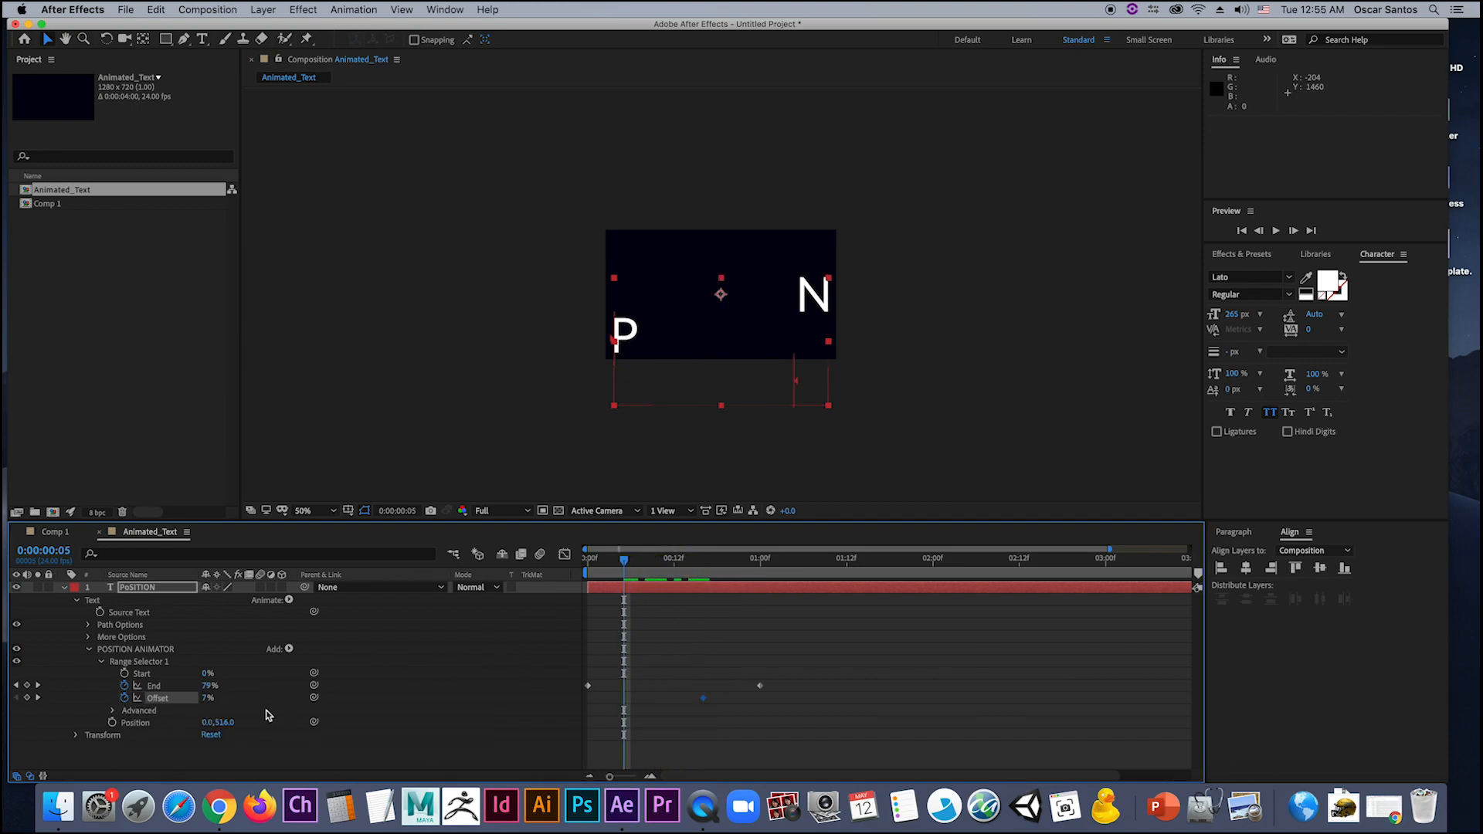
pyautogui.moveTo(207, 699); pyautogui.dragTo(157, 698)
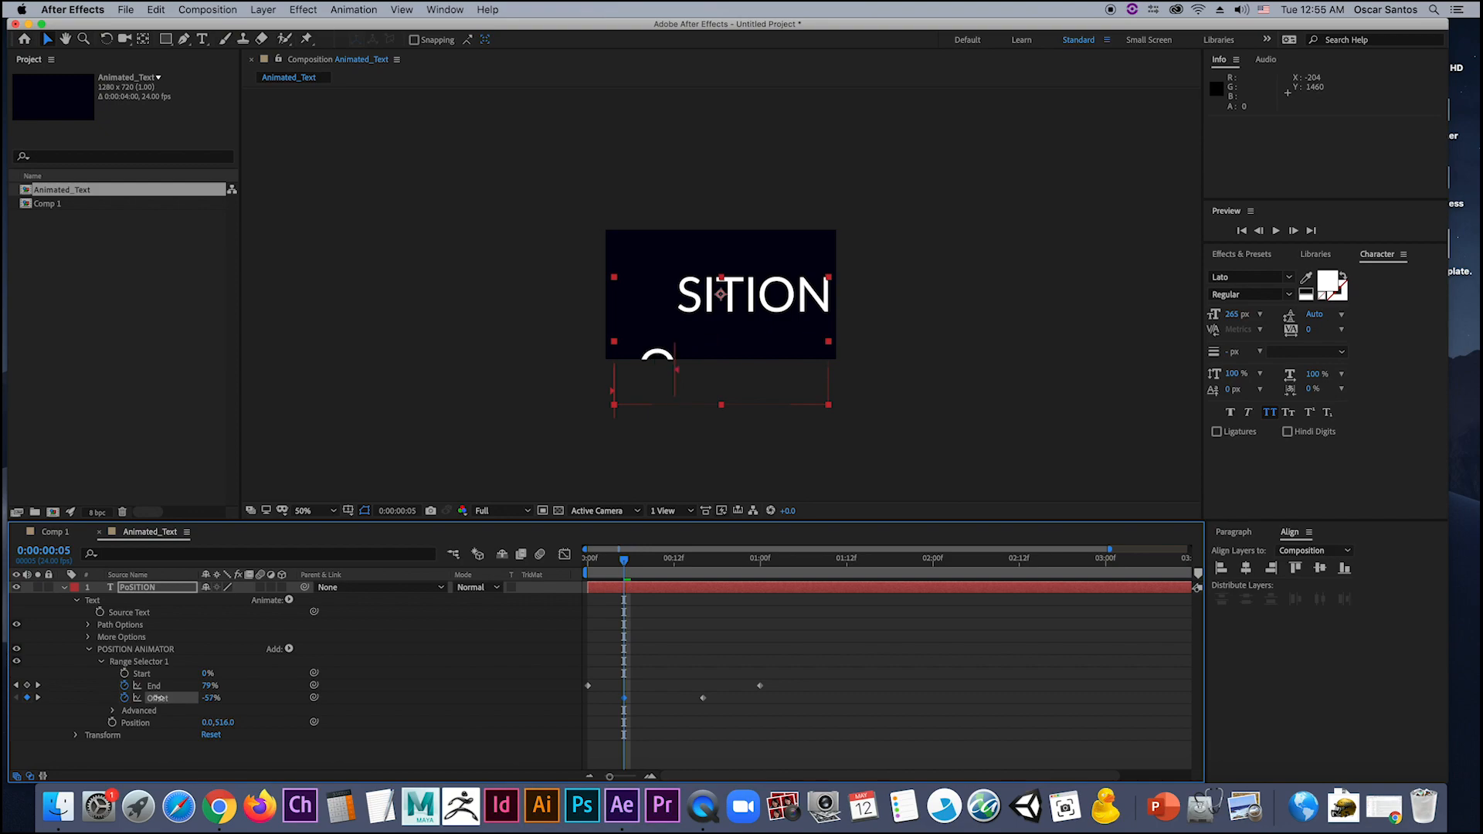
pyautogui.moveTo(624, 563); pyautogui.dragTo(716, 601)
pyautogui.moveTo(773, 602); pyautogui.dragTo(709, 614)
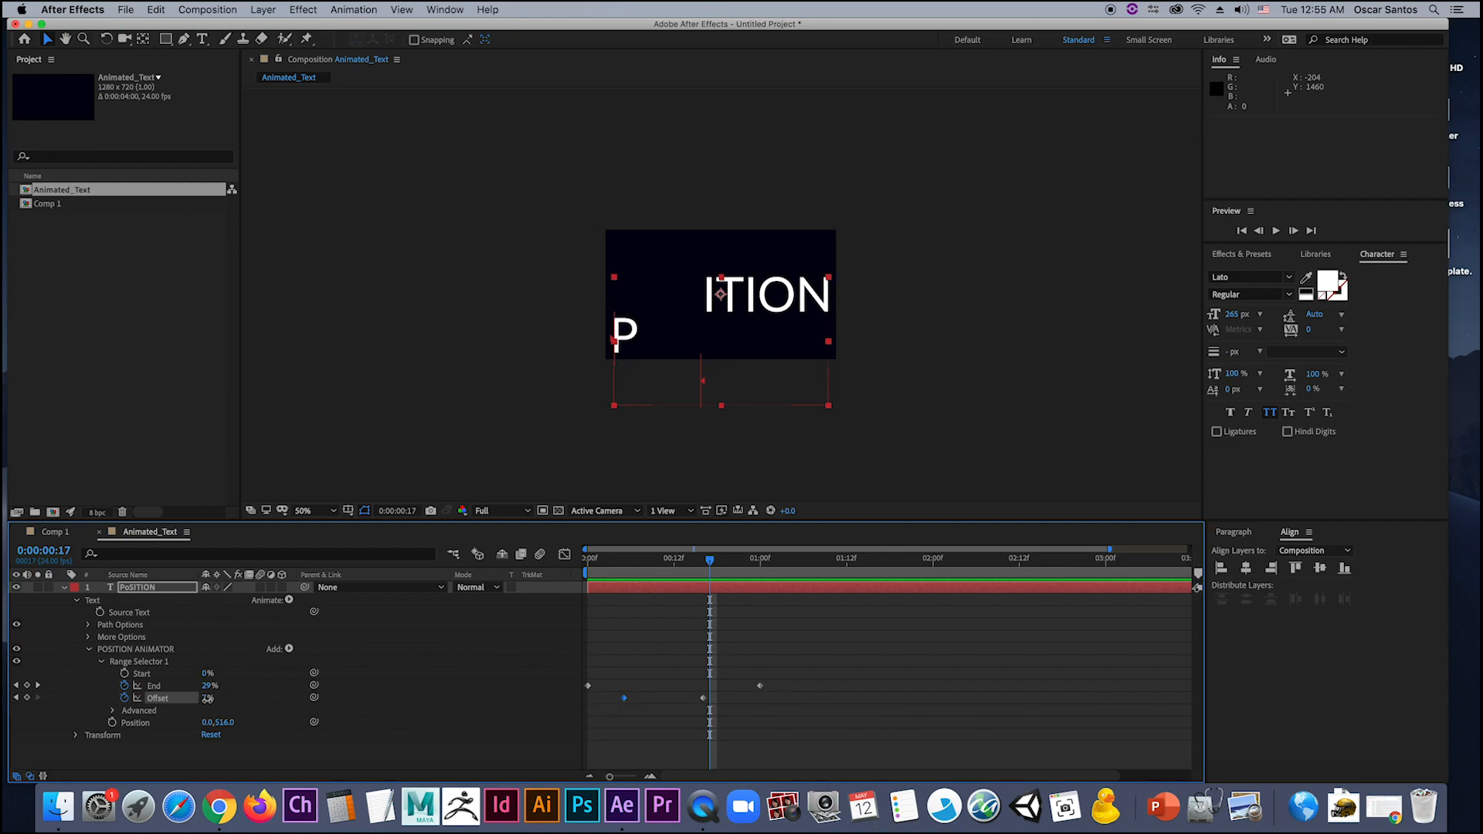
# Step: Delete the Offset keyframes of Range Selector 1 and try a higher Offset value at frame 17
pyautogui.moveTo(207, 699); pyautogui.dragTo(252, 702)
pyautogui.moveTo(725, 715); pyautogui.dragTo(613, 707)
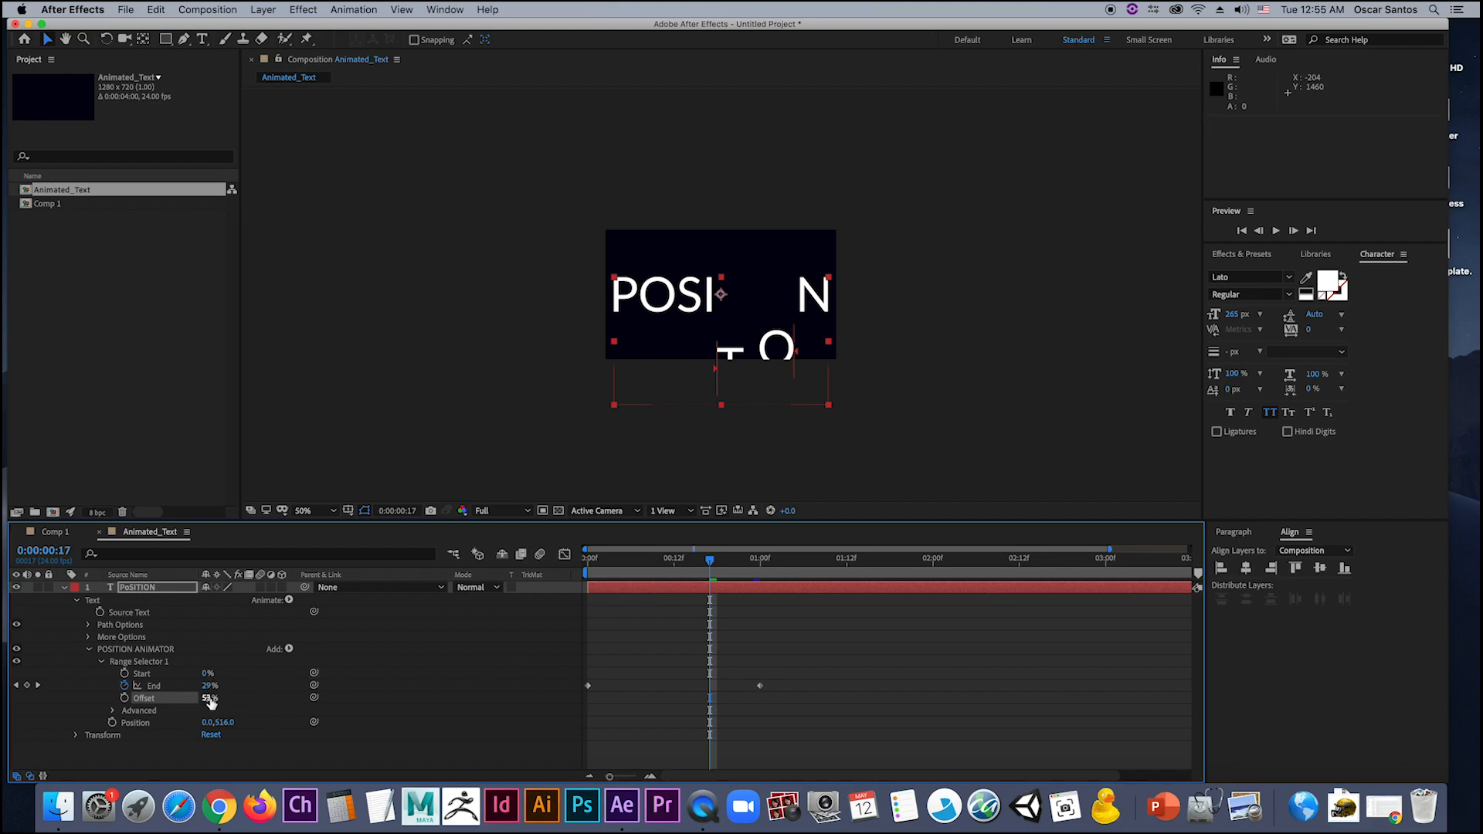
# Step: Set Range Selector 1's Offset to 0%, return to the first frame, and expand the selector's Advanced settings
pyautogui.press('Return')
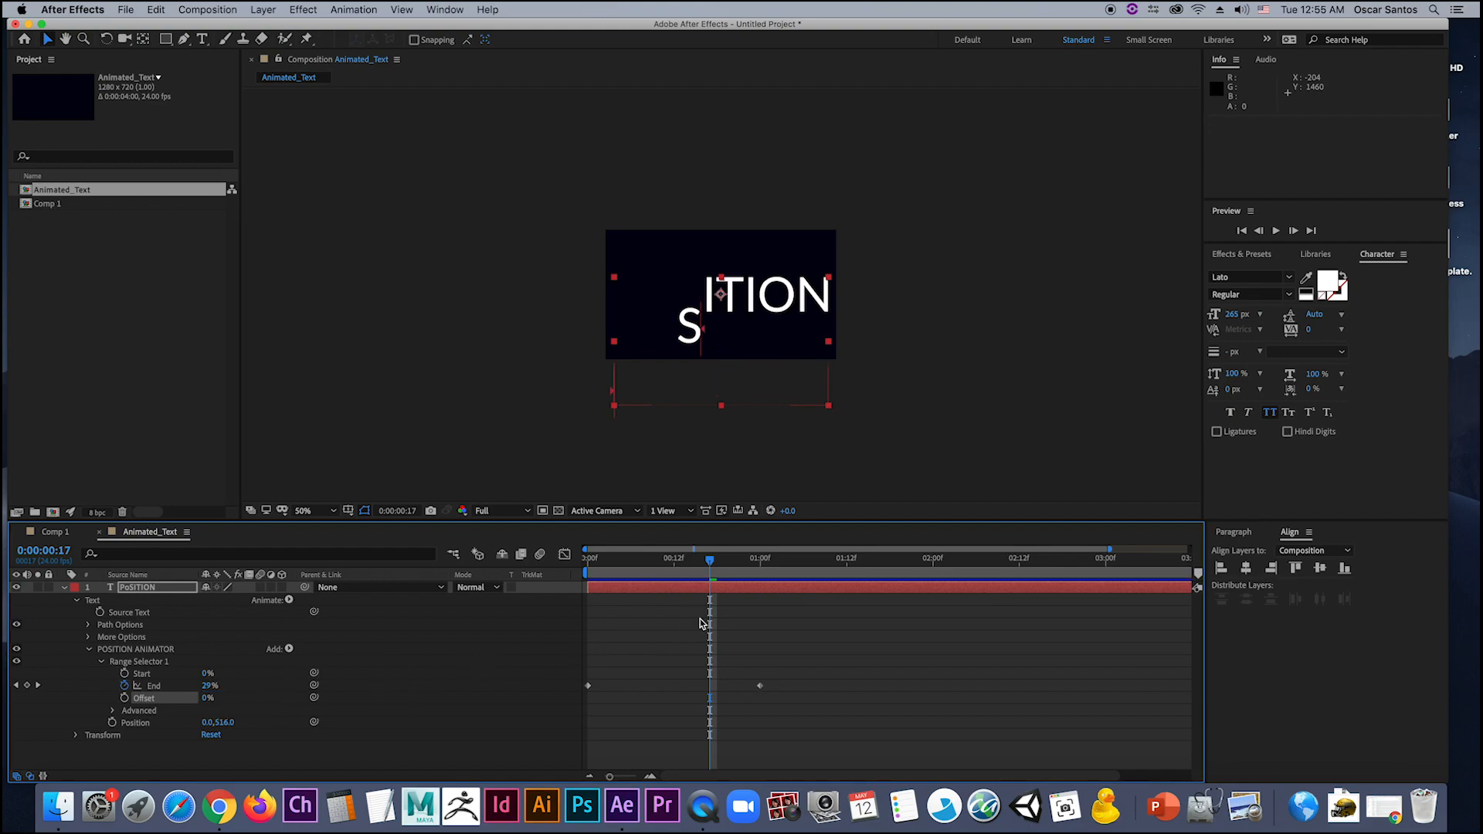
pyautogui.moveTo(712, 565); pyautogui.dragTo(581, 640)
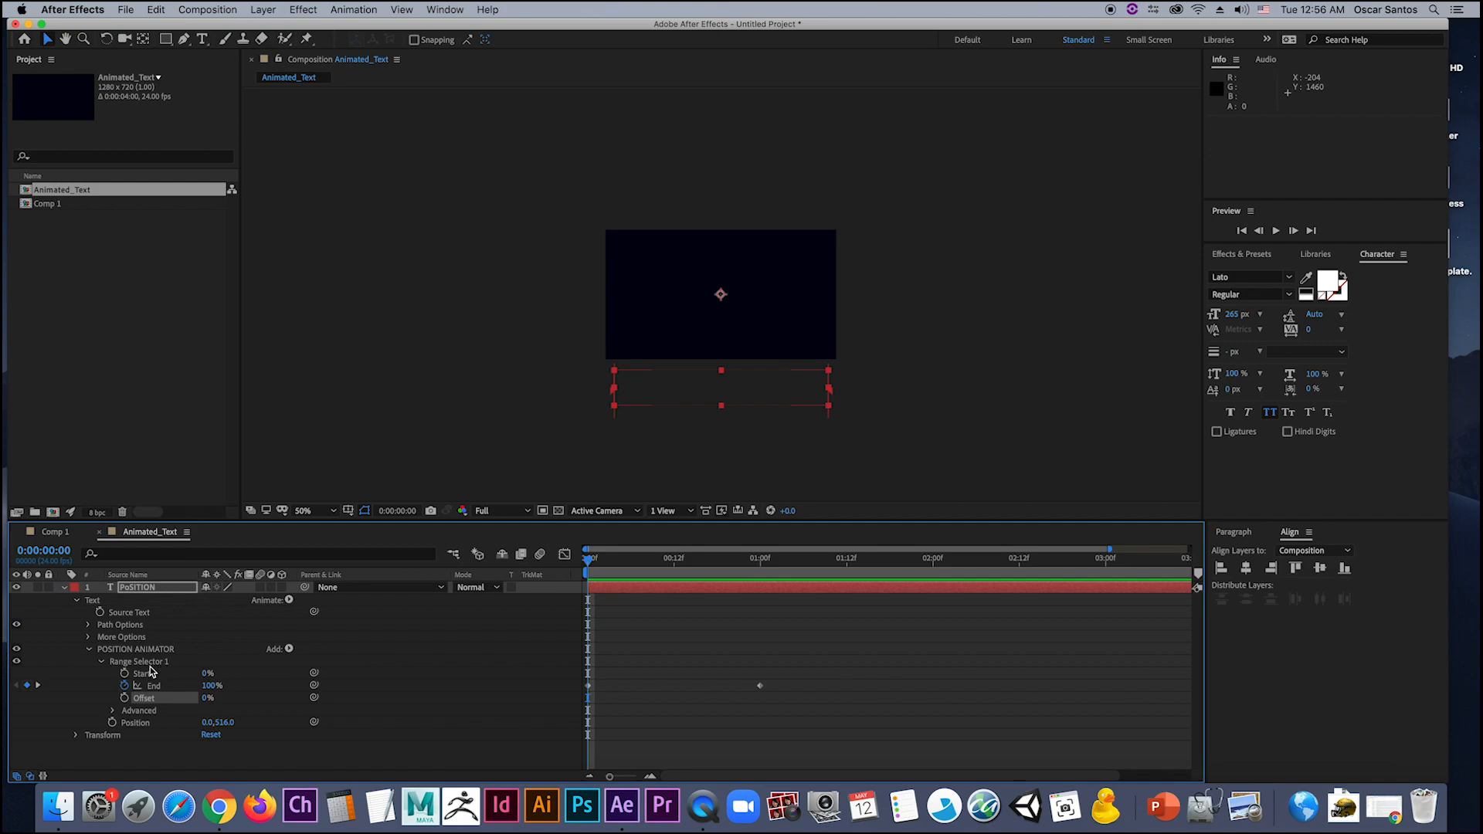
pyautogui.click(114, 711)
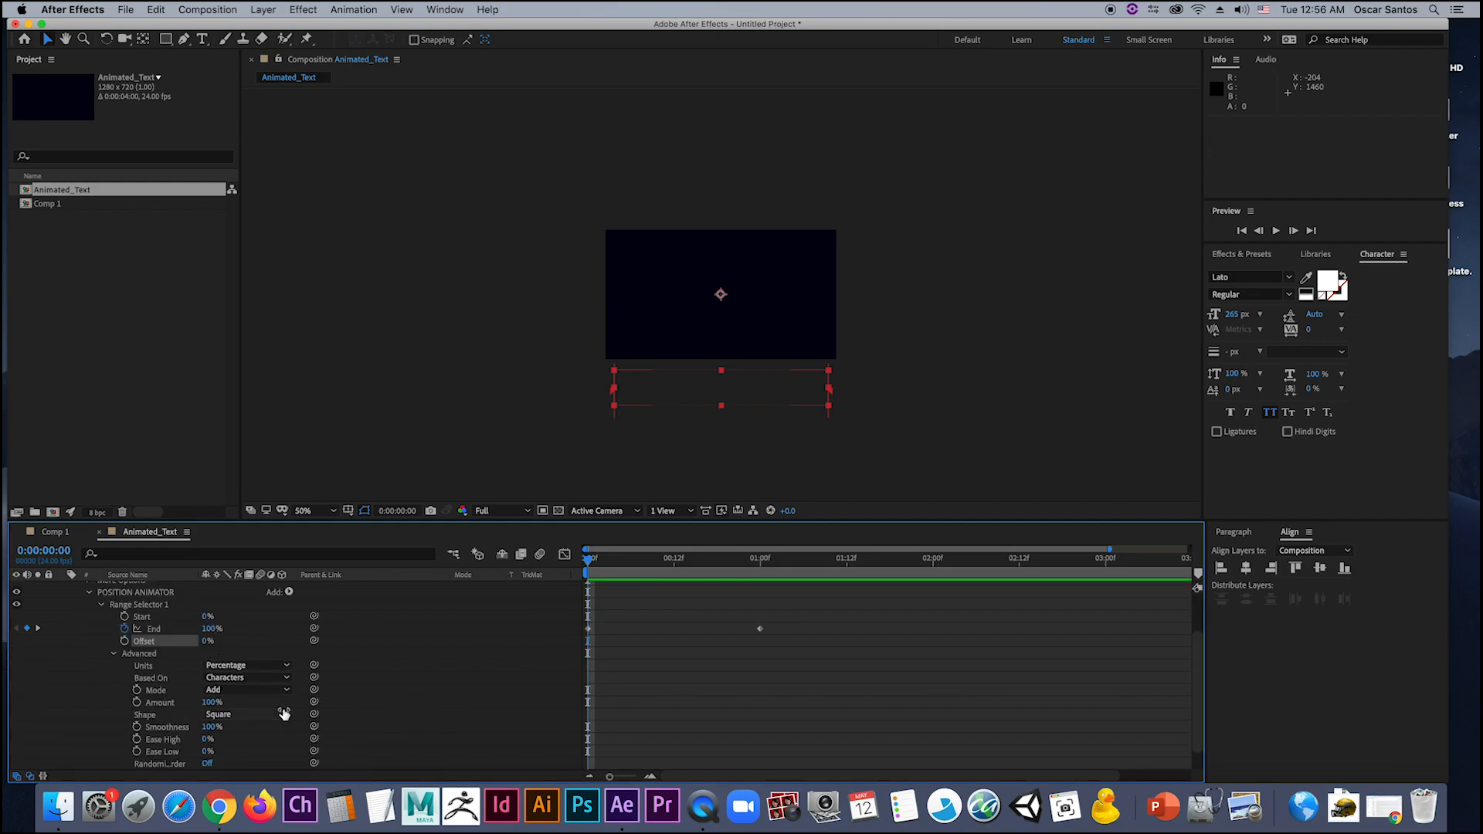
pyautogui.scroll(-2, 285, 712)
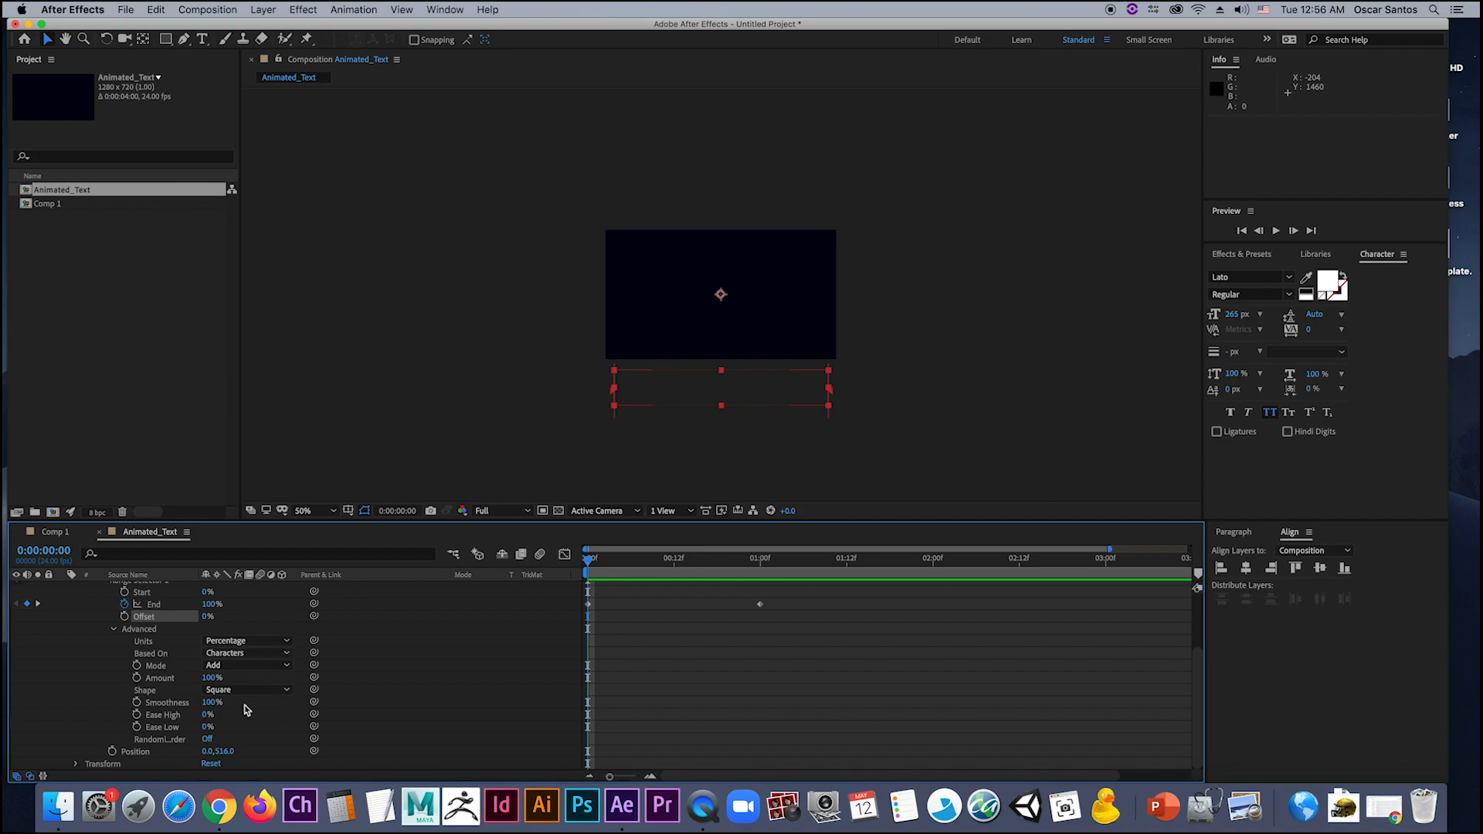
# Step: Try basing Range Selector 1 on Words, preview the motion, and return Based On to Characters
pyautogui.moveTo(591, 566); pyautogui.dragTo(760, 589)
pyautogui.click(272, 654)
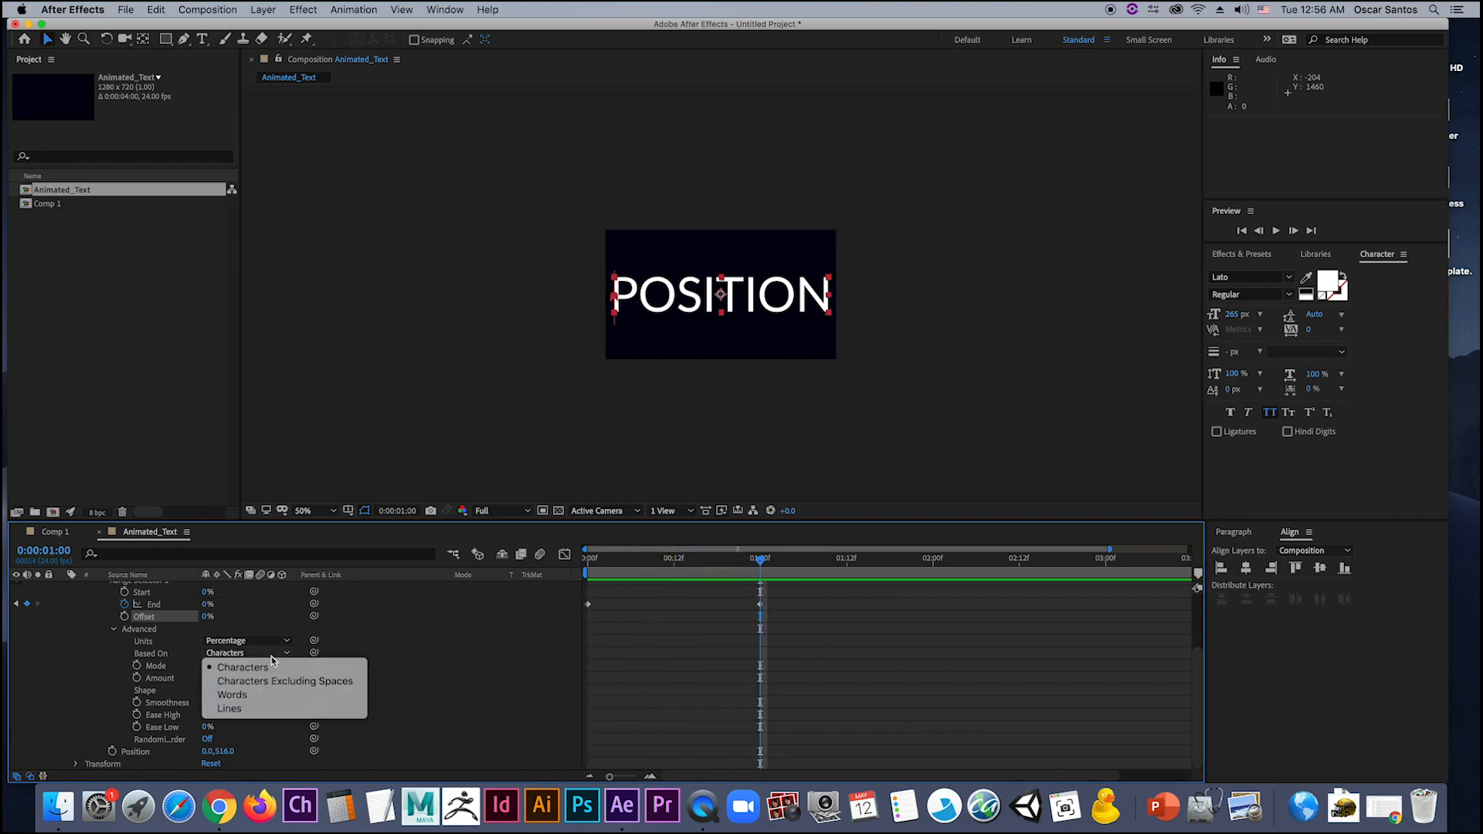
pyautogui.click(276, 697)
pyautogui.press('space')
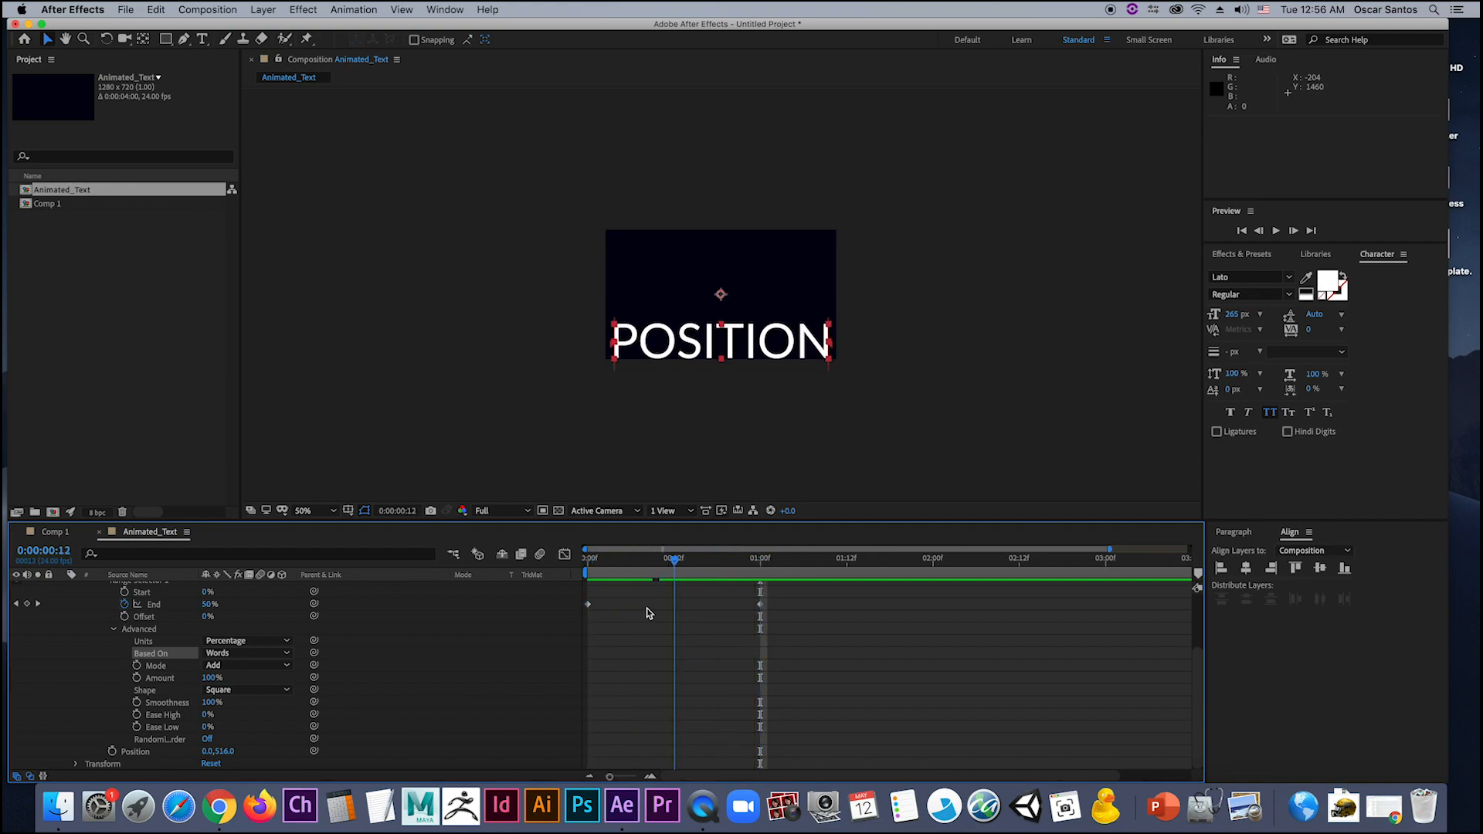
pyautogui.press('space')
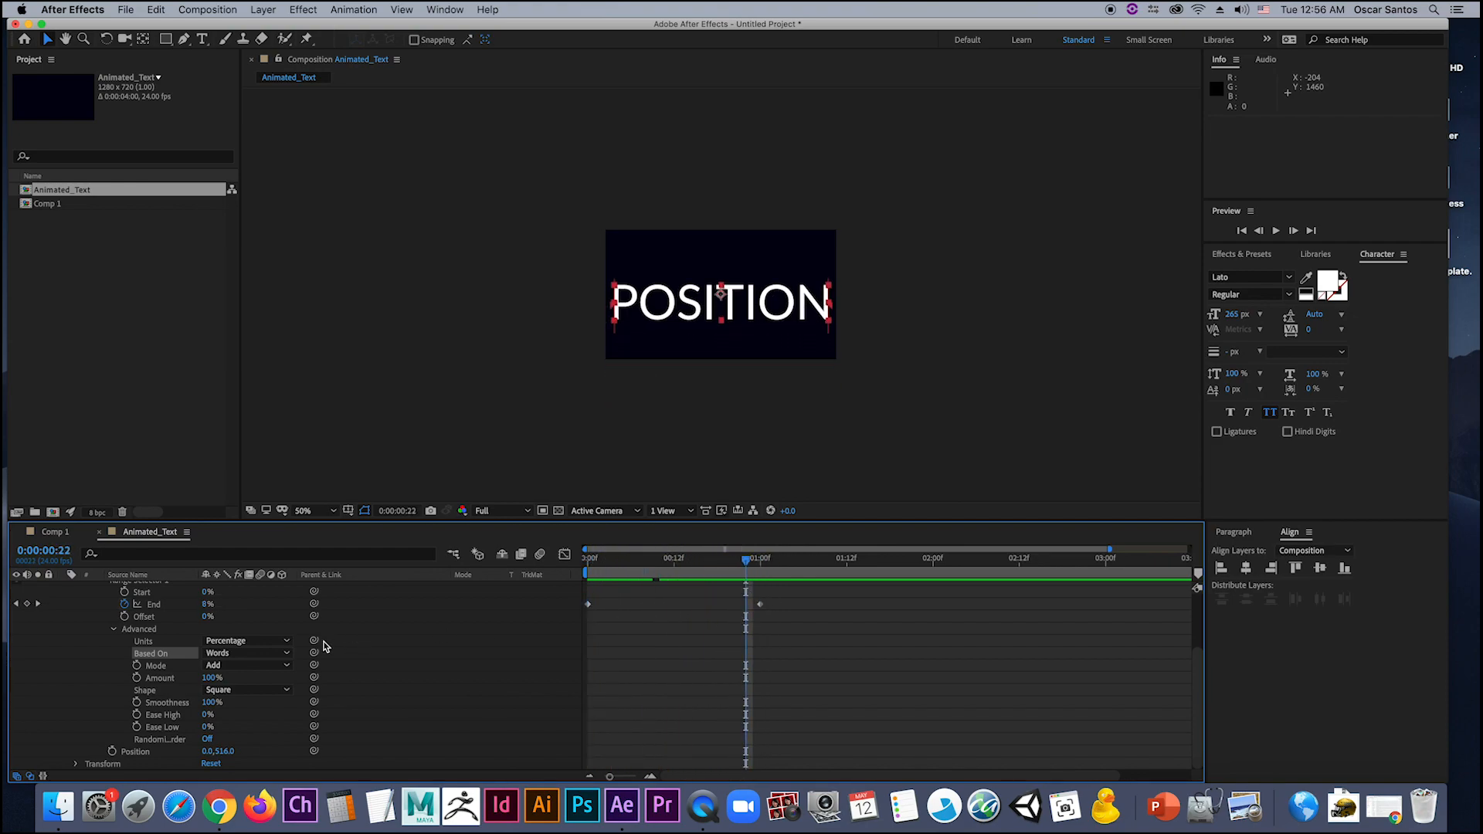
pyautogui.click(247, 653)
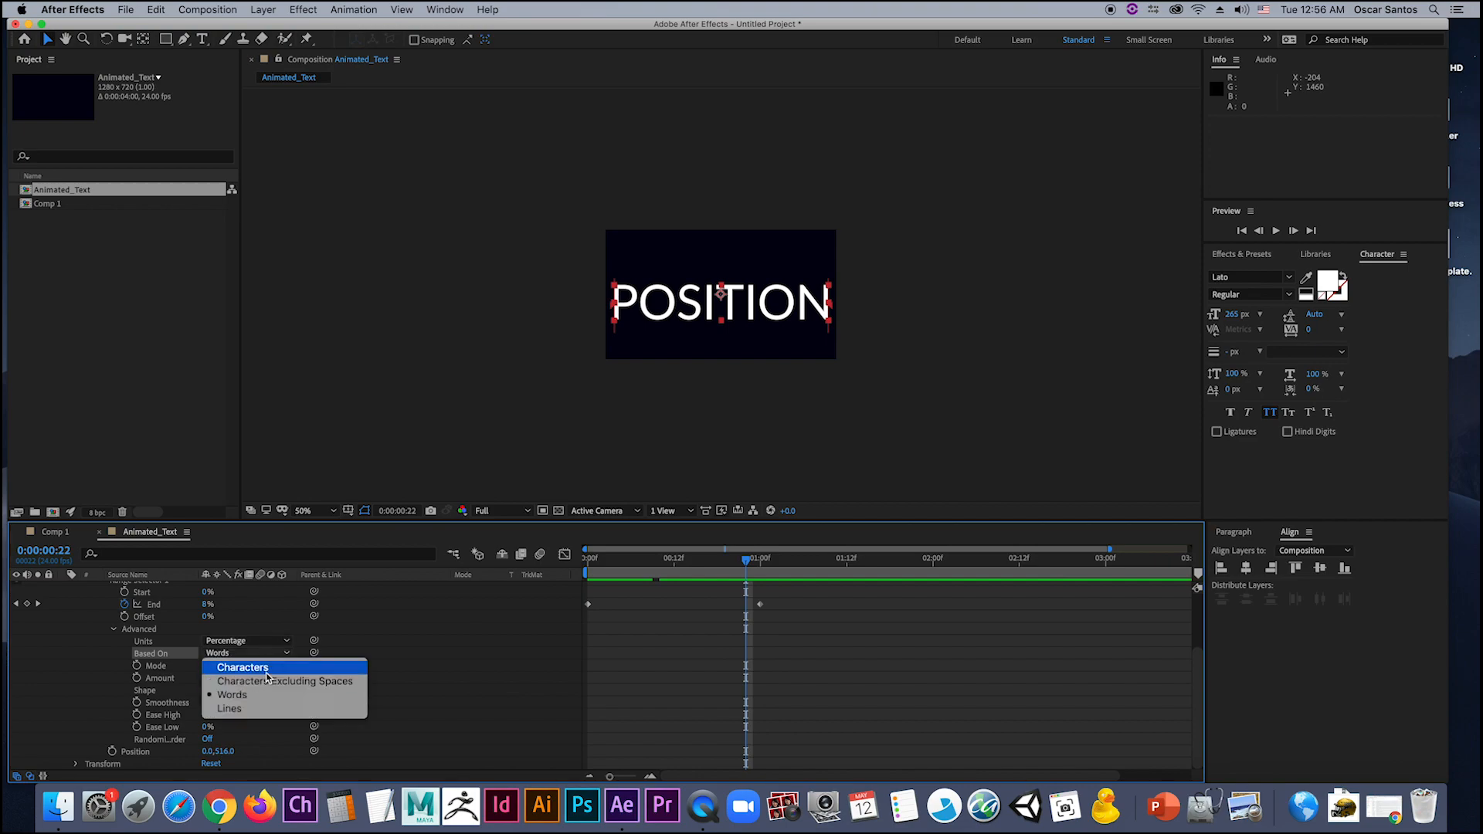
pyautogui.click(255, 667)
pyautogui.moveTo(747, 550); pyautogui.dragTo(761, 581)
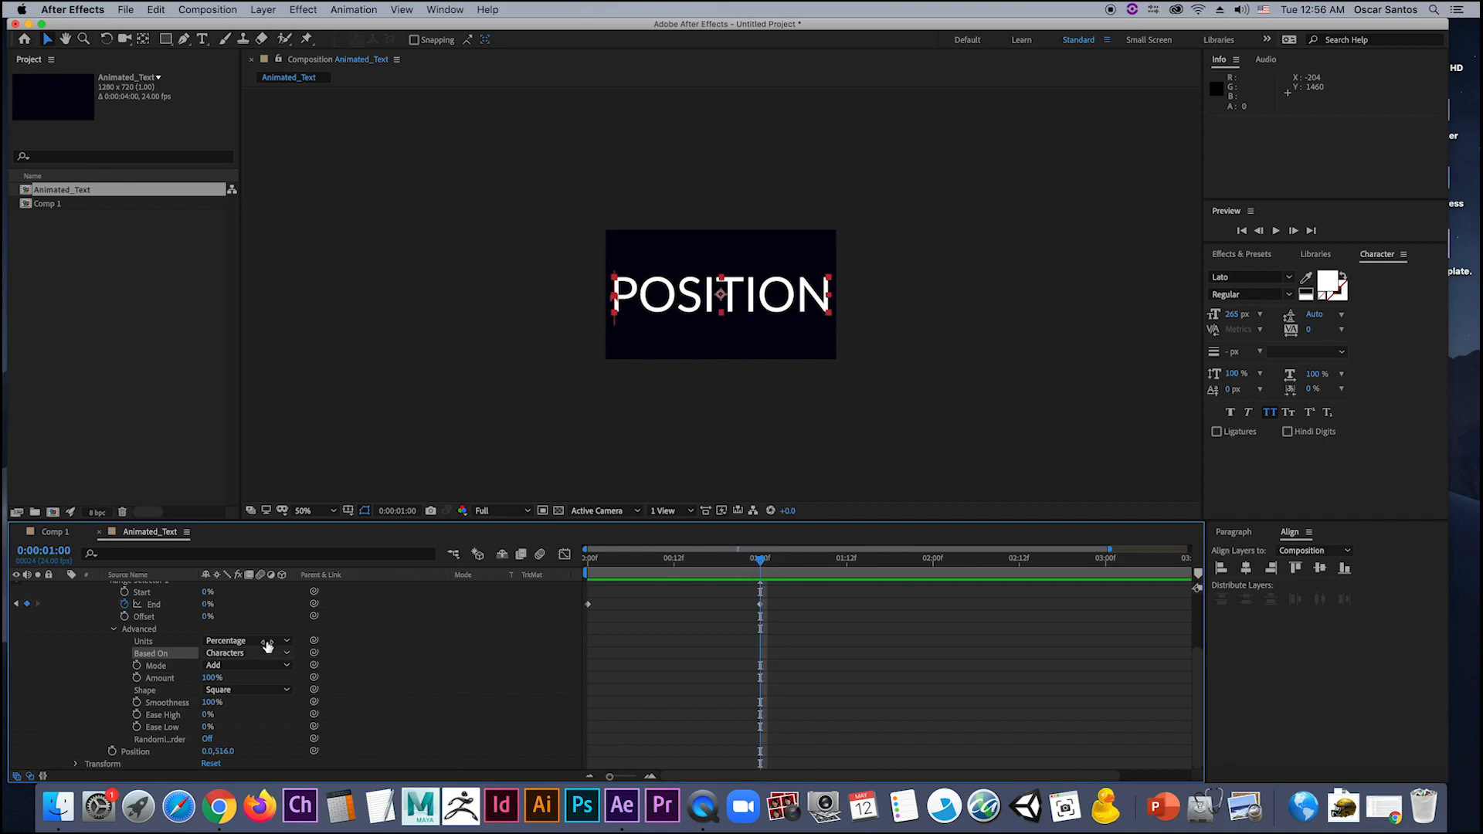
# Step: Try the Ramp Up and Ramp Down shapes for Range Selector 1, scrubbing through the animation with each
pyautogui.click(239, 689)
pyautogui.click(228, 709)
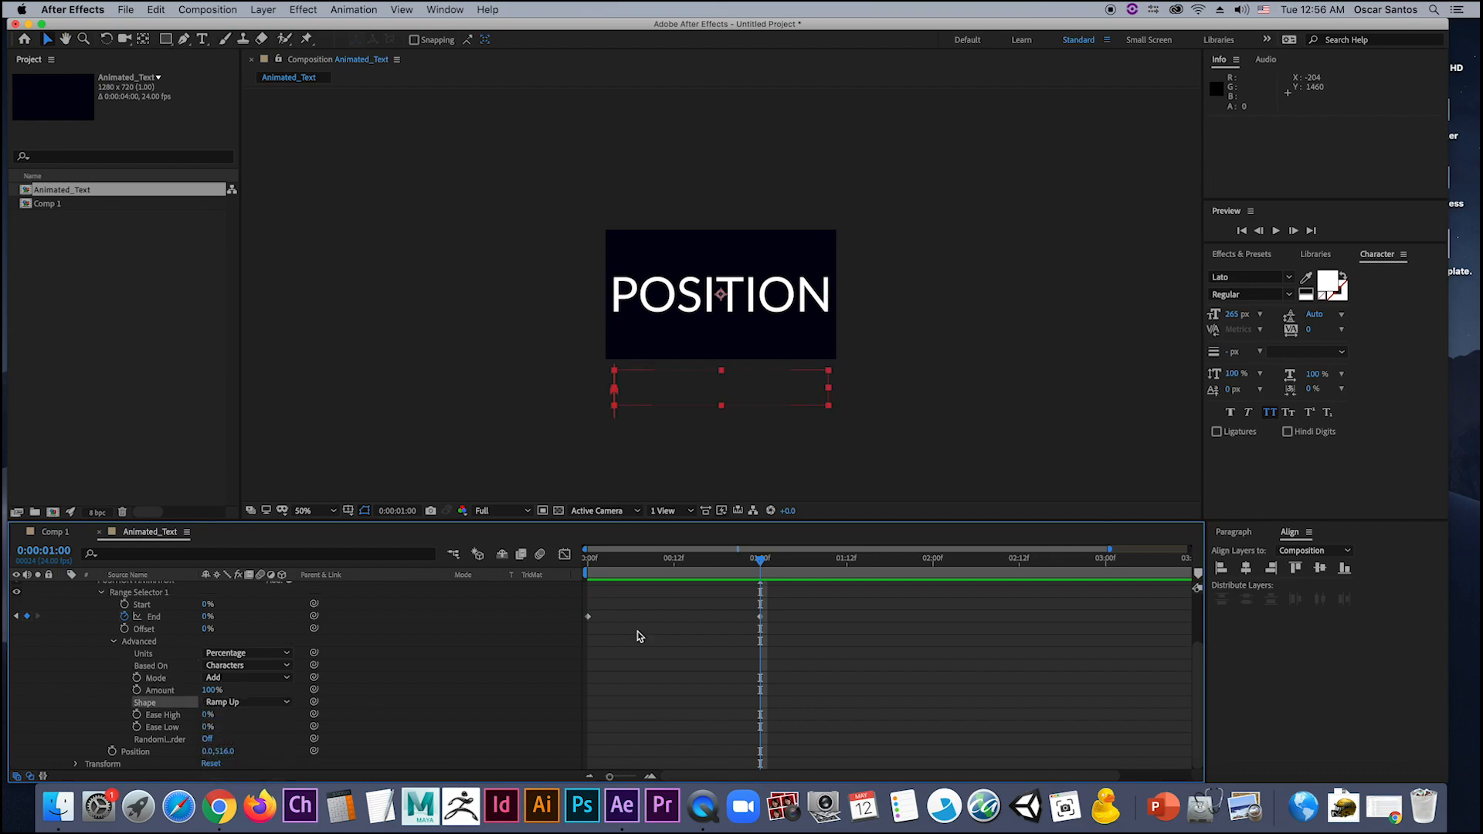
pyautogui.moveTo(760, 563); pyautogui.dragTo(555, 587)
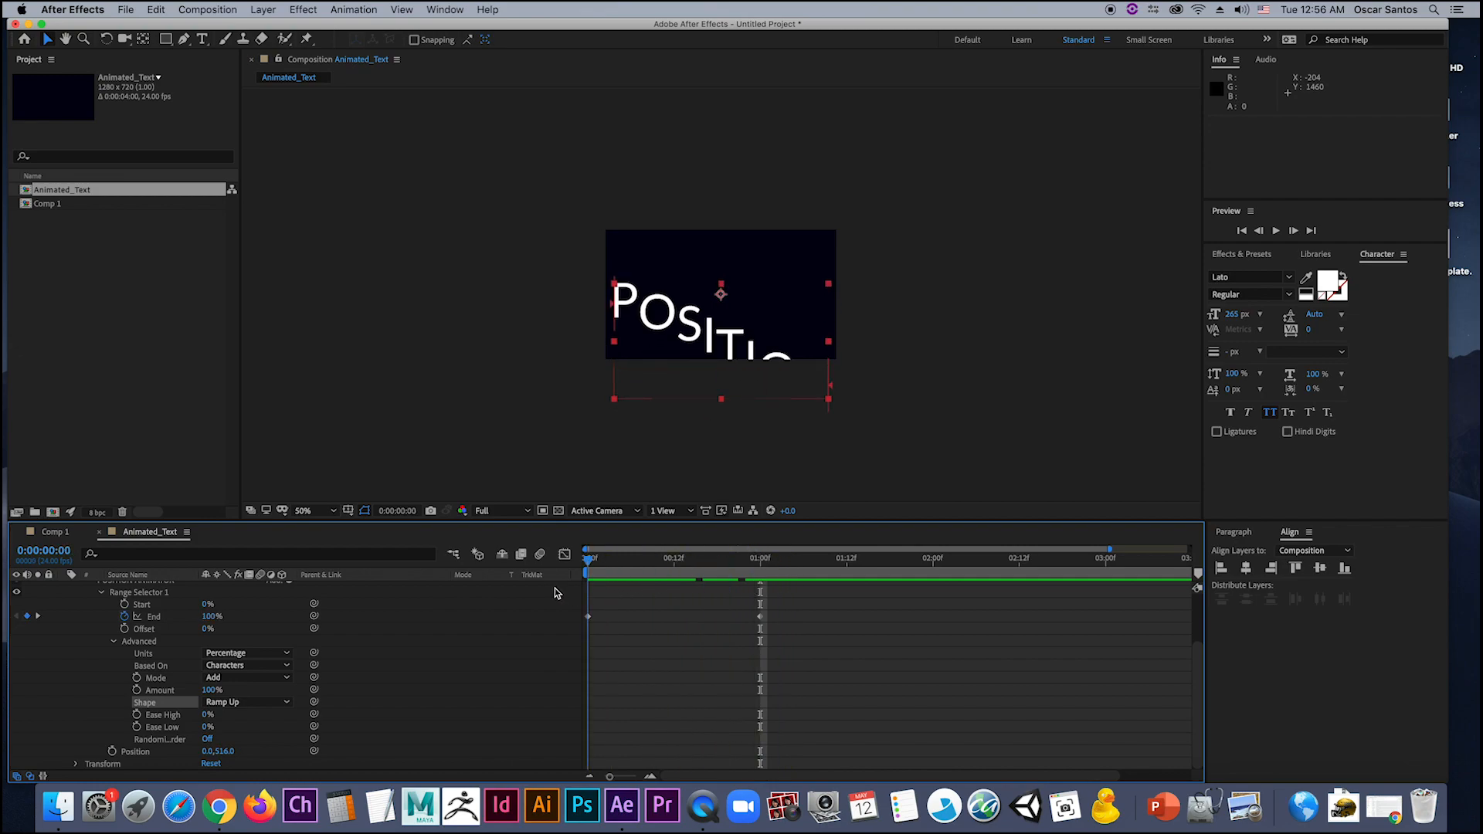
pyautogui.click(258, 705)
pyautogui.click(262, 726)
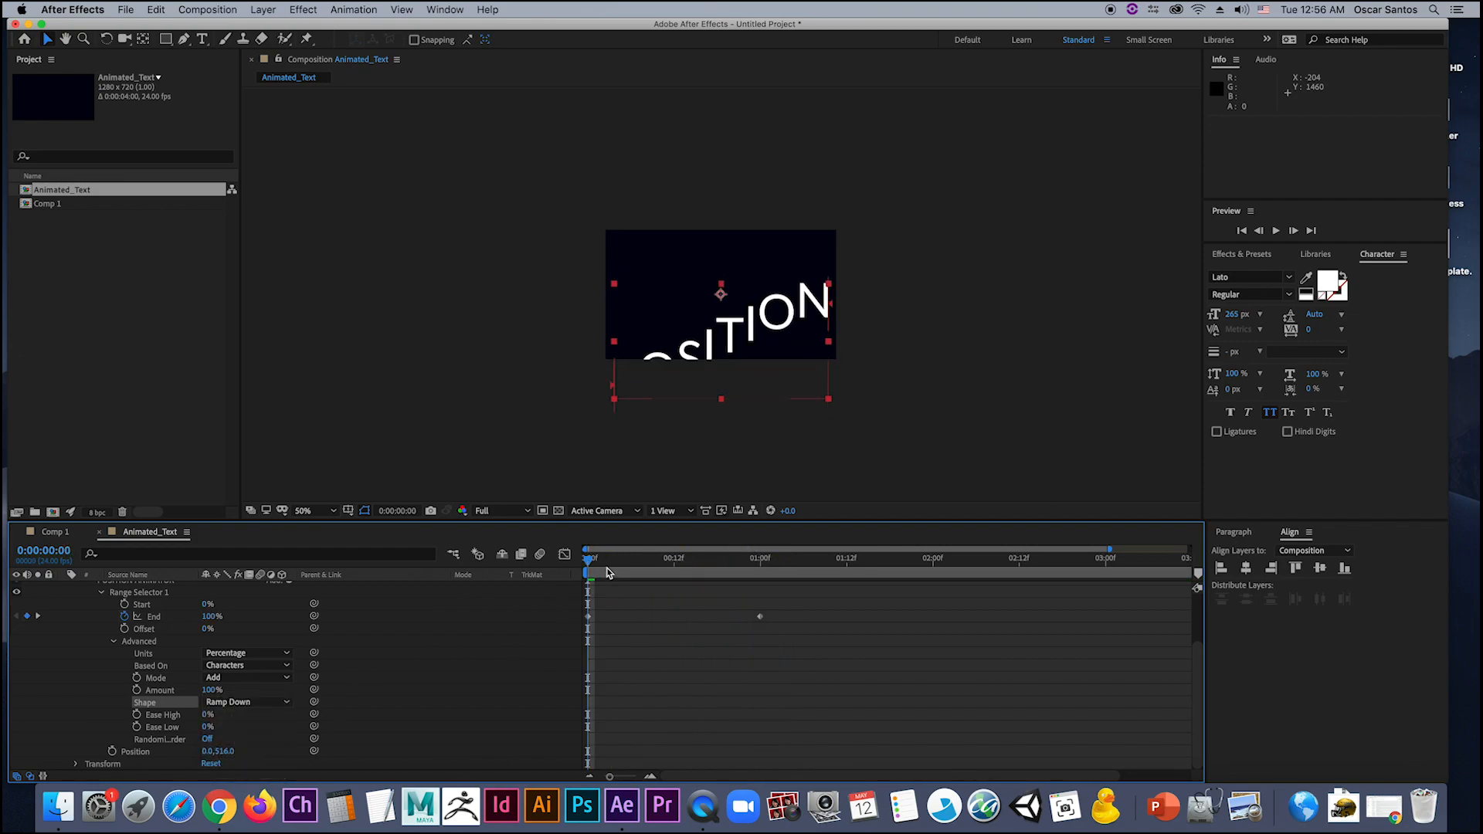
pyautogui.moveTo(592, 573)
pyautogui.mouseDown()
pyautogui.moveTo(805, 577)
pyautogui.moveTo(660, 579)
pyautogui.moveTo(783, 588)
pyautogui.moveTo(753, 593)
pyautogui.moveTo(578, 596)
pyautogui.mouseUp()
# Step: Try the Triangle shape for Range Selector 1 and preview the letters' motion
pyautogui.click(258, 703)
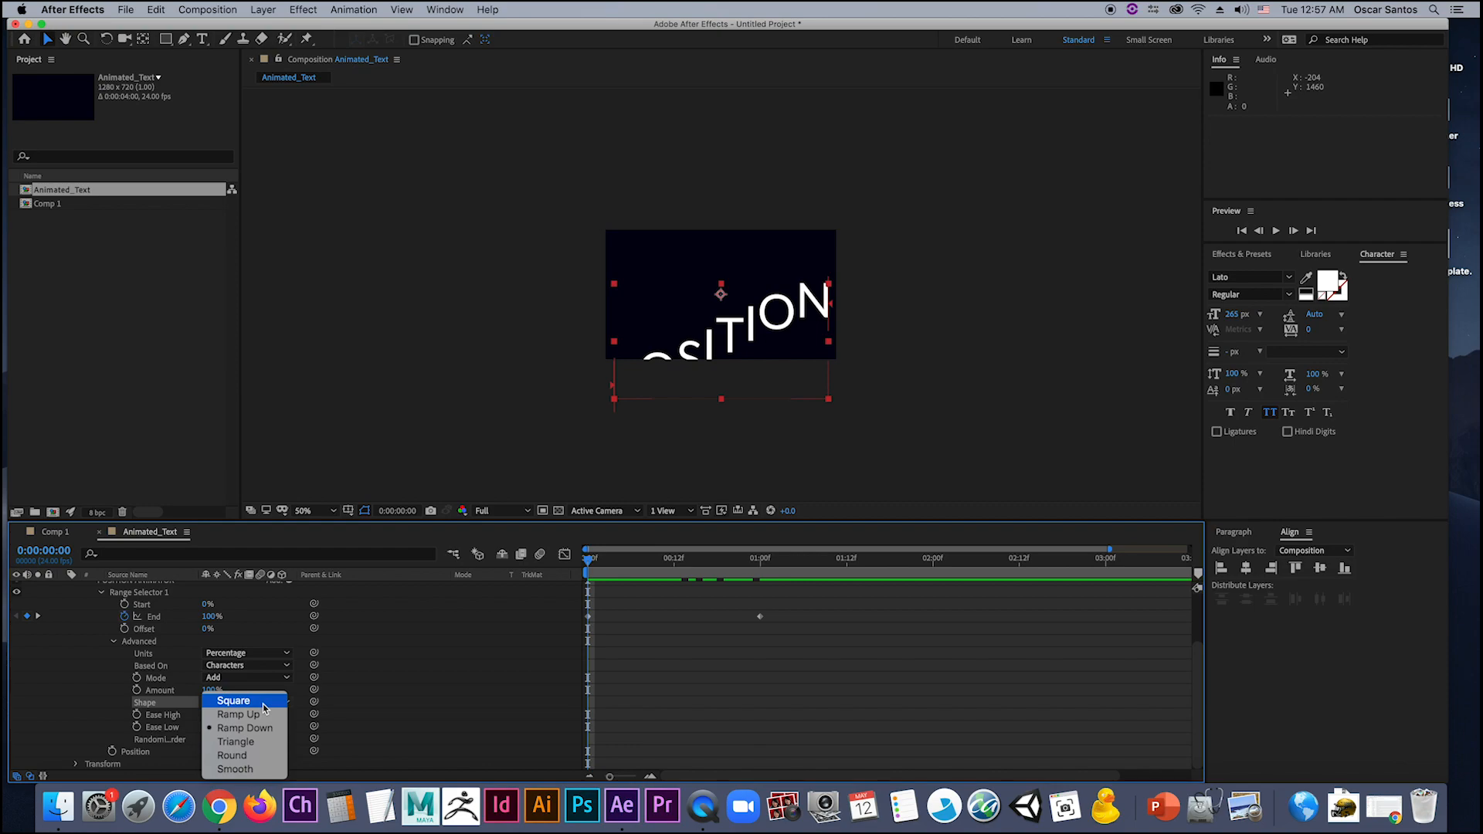
pyautogui.click(262, 743)
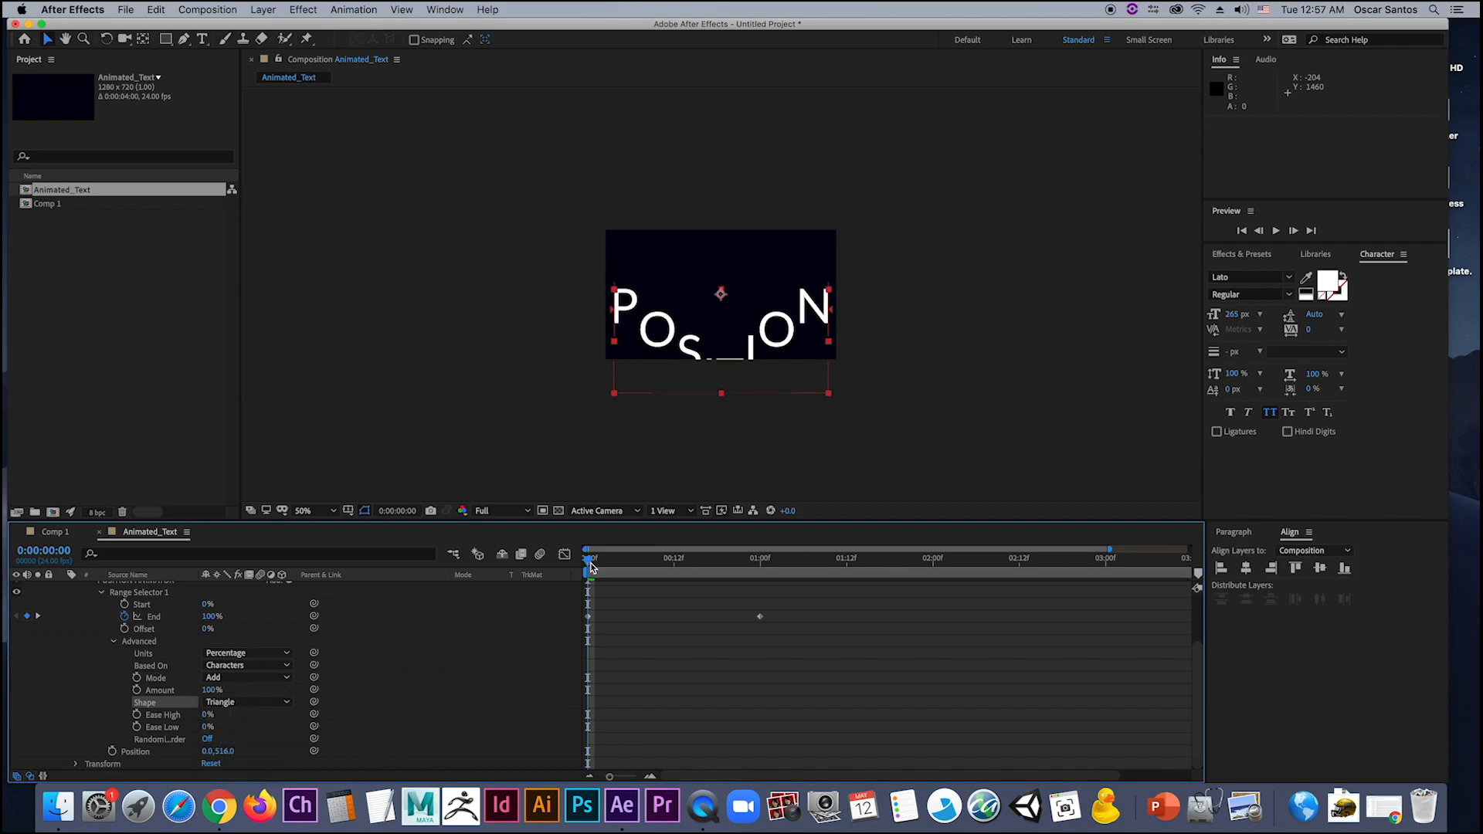
pyautogui.press('space')
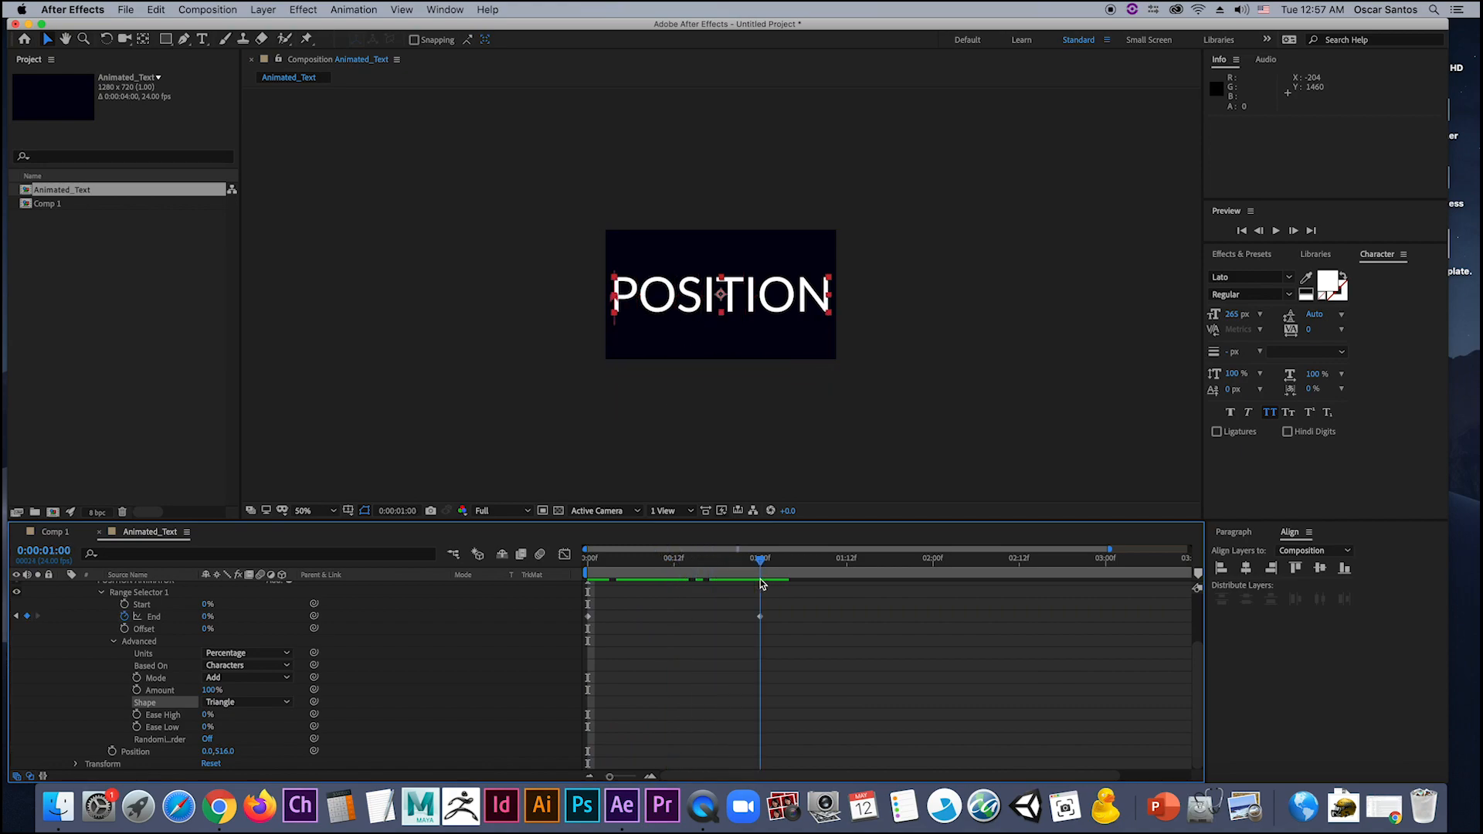
pyautogui.moveTo(762, 584)
pyautogui.mouseDown()
pyautogui.moveTo(562, 587)
pyautogui.moveTo(760, 585)
pyautogui.mouseUp()
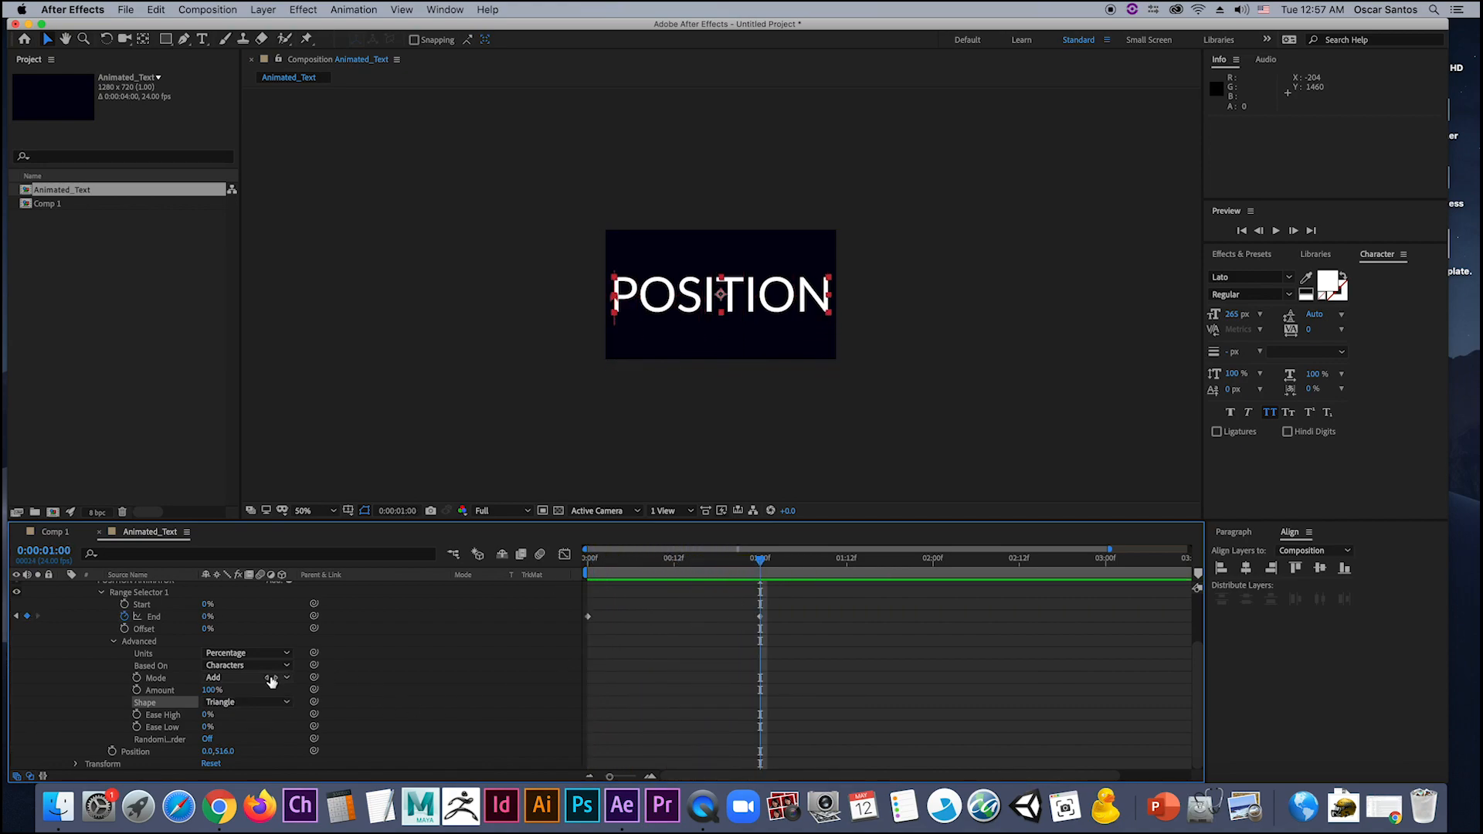
# Step: Try the Round and Smooth shapes for Range Selector 1, scrubbing through the first second with each
pyautogui.click(271, 701)
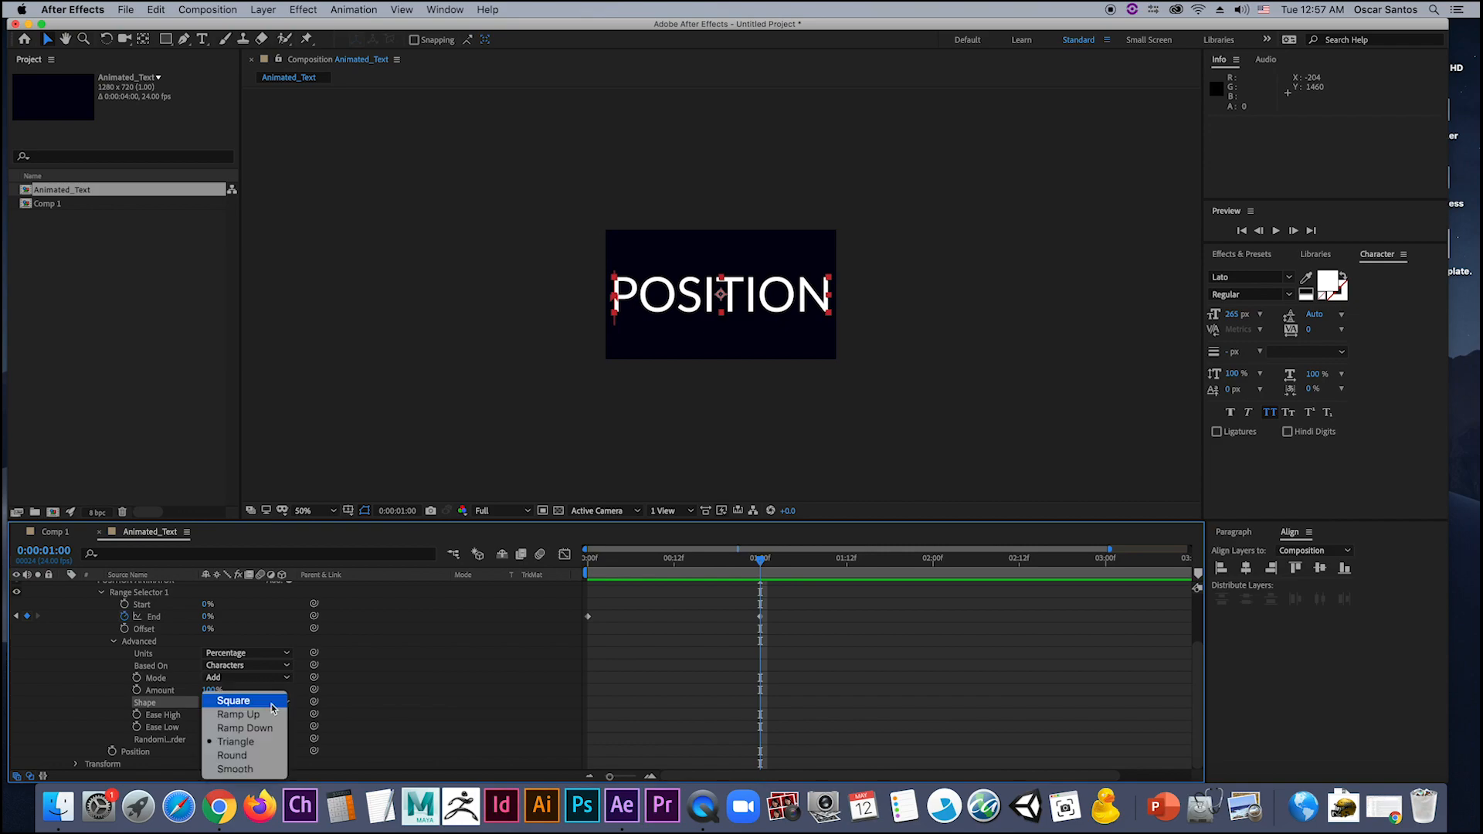
pyautogui.click(274, 763)
pyautogui.moveTo(753, 566)
pyautogui.mouseDown()
pyautogui.moveTo(545, 587)
pyautogui.moveTo(773, 581)
pyautogui.moveTo(591, 583)
pyautogui.moveTo(758, 588)
pyautogui.mouseUp()
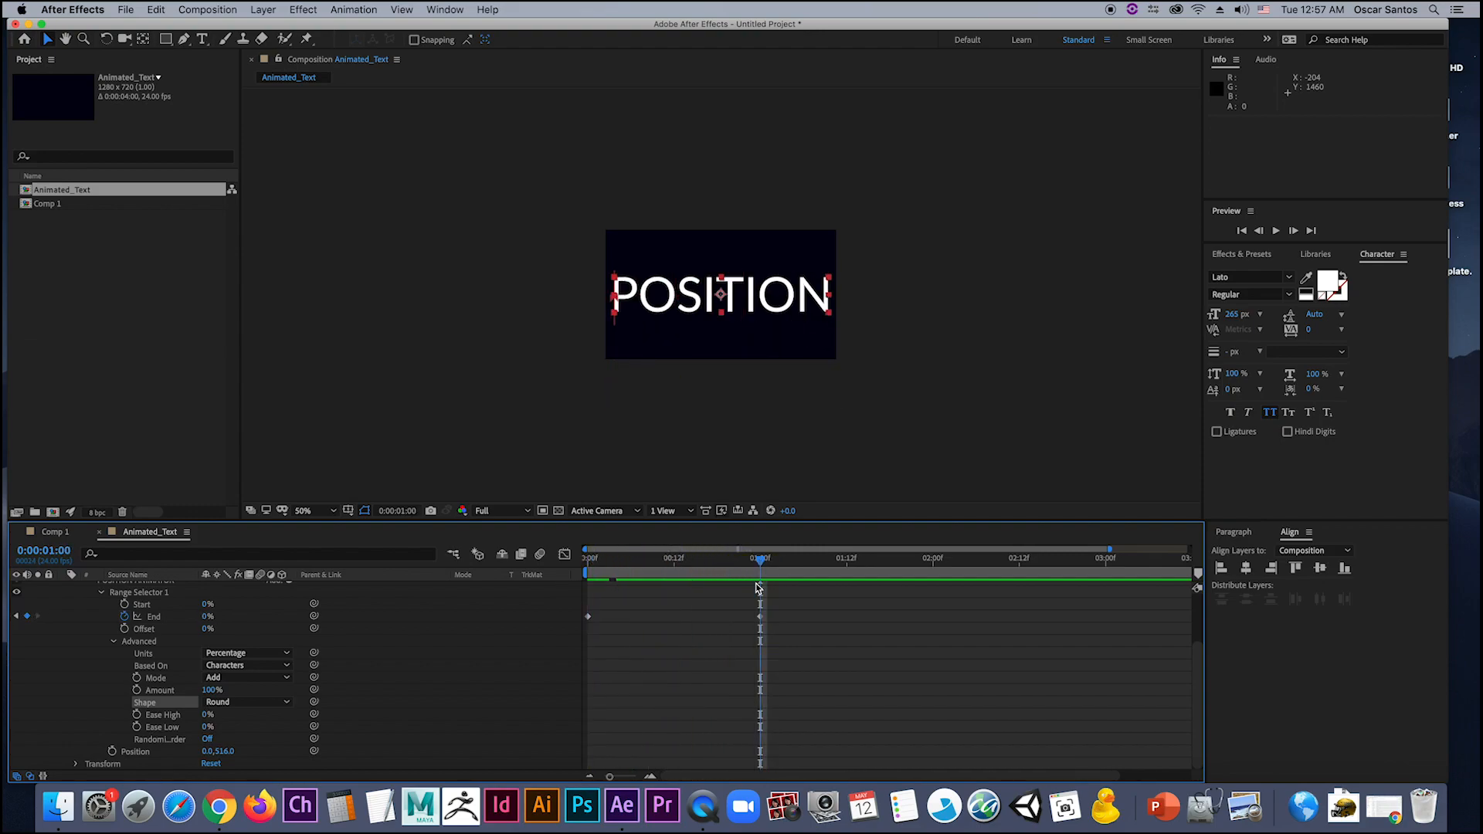
pyautogui.click(278, 710)
pyautogui.click(232, 773)
pyautogui.moveTo(761, 561)
pyautogui.mouseDown()
pyautogui.moveTo(646, 563)
pyautogui.moveTo(792, 563)
pyautogui.moveTo(754, 563)
pyautogui.moveTo(768, 563)
pyautogui.mouseUp()
# Step: Set Range Selector 1's Shape back to Square and scrub through the animation up to 1 second
pyautogui.click(286, 708)
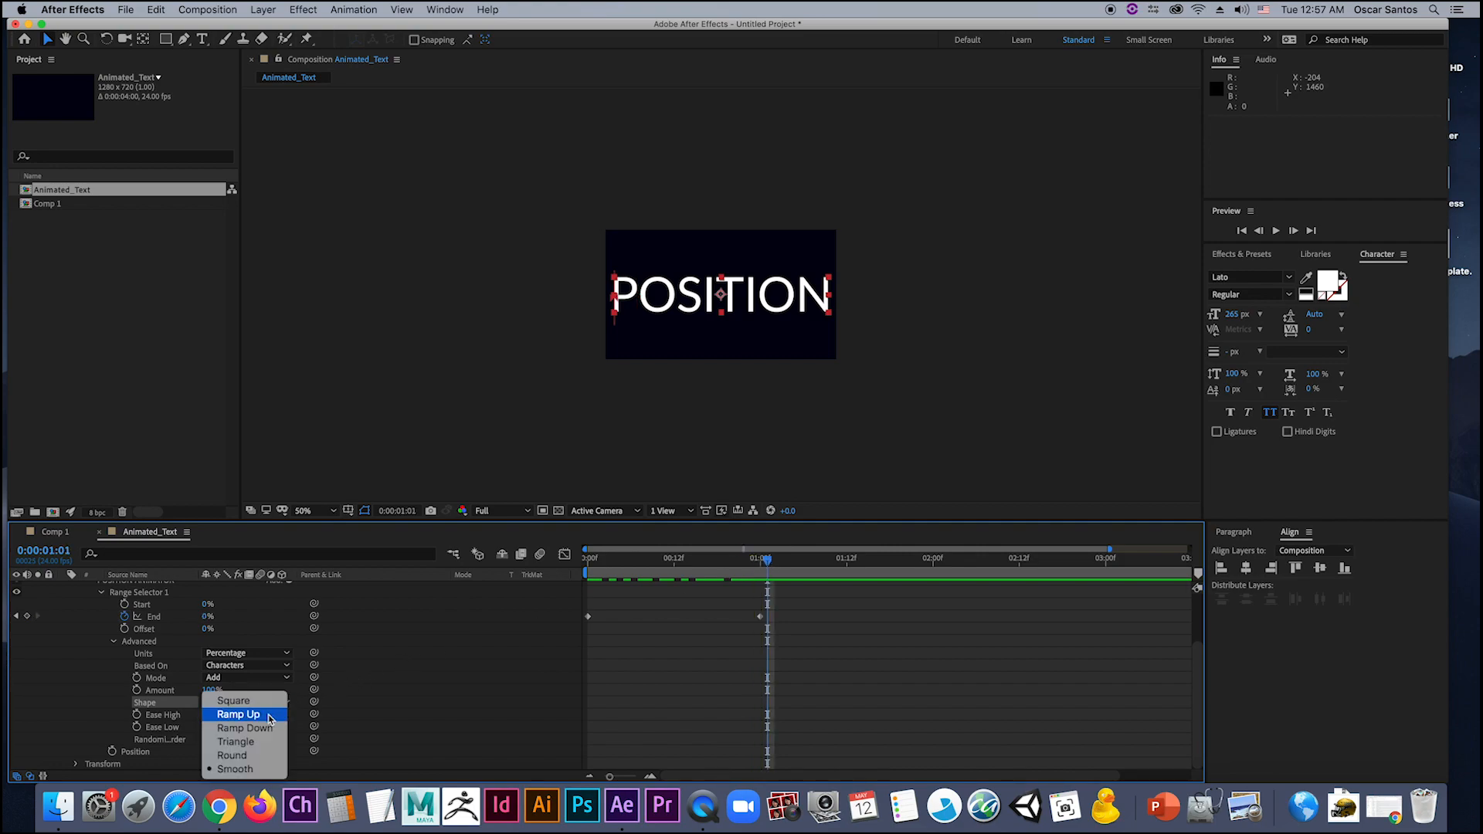
pyautogui.click(255, 701)
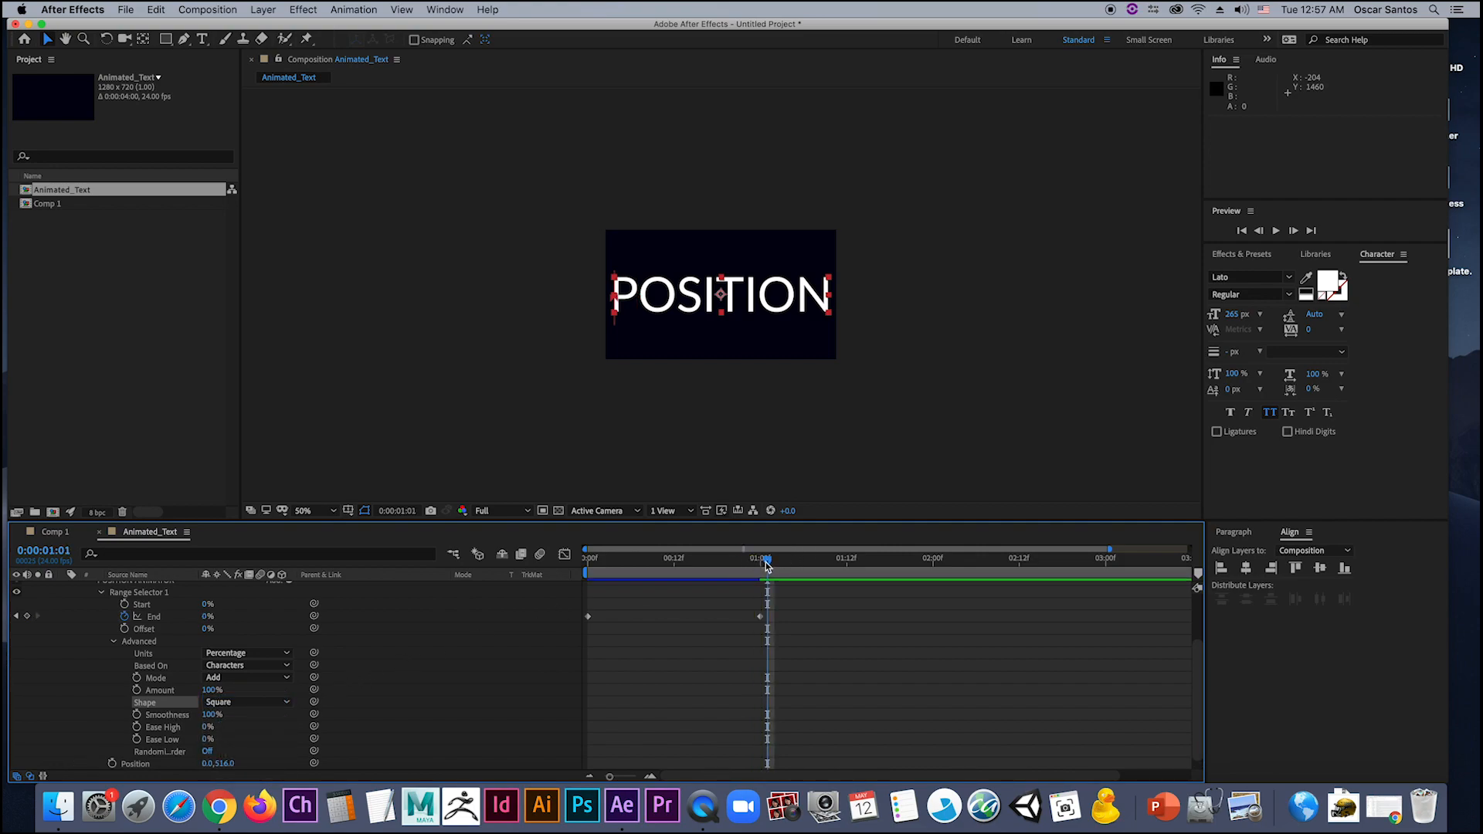
pyautogui.moveTo(767, 566)
pyautogui.mouseDown()
pyautogui.moveTo(587, 565)
pyautogui.moveTo(763, 585)
pyautogui.moveTo(564, 587)
pyautogui.moveTo(756, 593)
pyautogui.mouseUp()
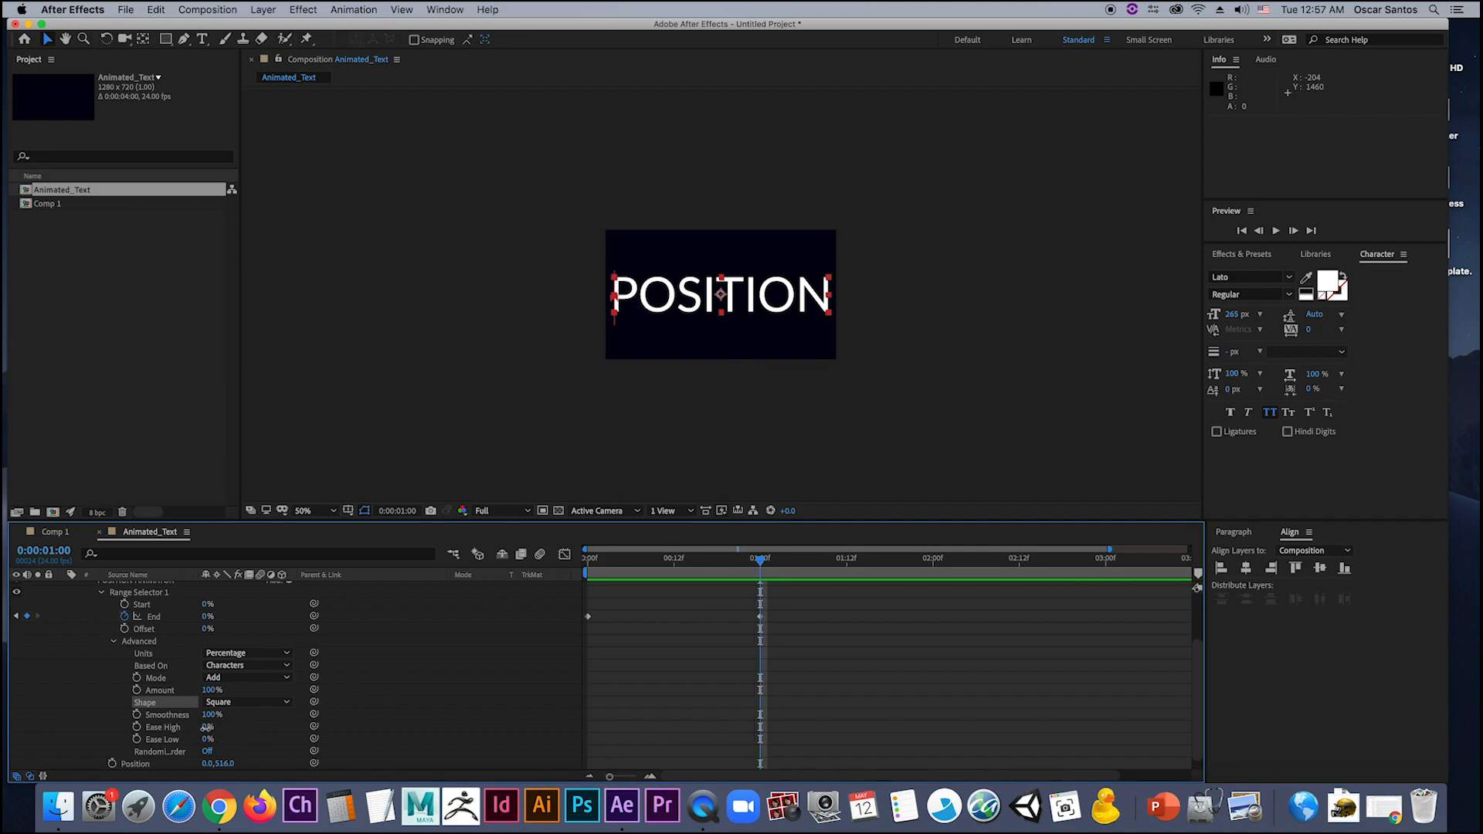
# Step: Try an Ease High of 100% in Range Selector 1, scrub through the motion, and reset it to 0%
pyautogui.moveTo(207, 727); pyautogui.dragTo(251, 729)
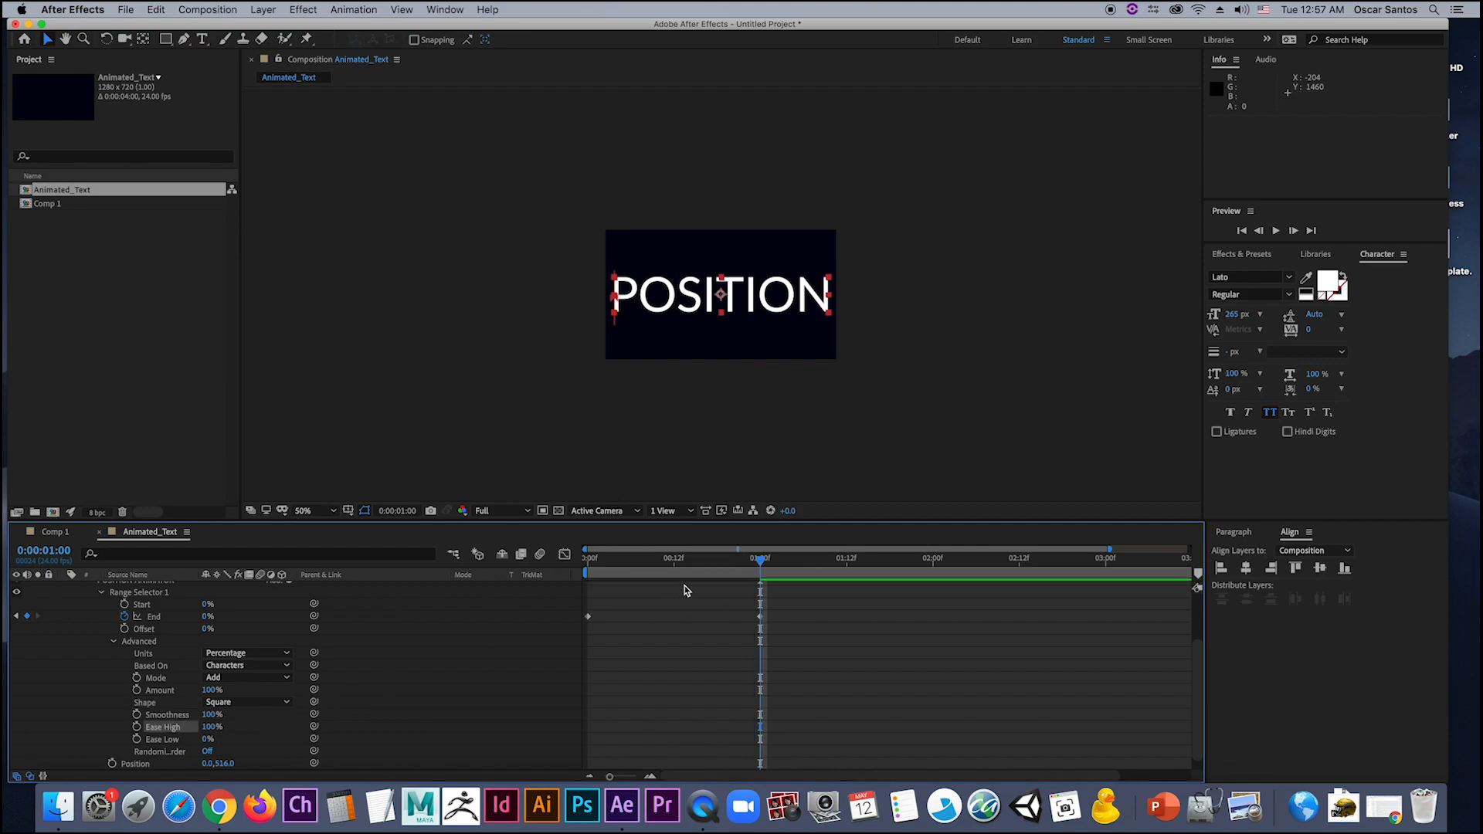
pyautogui.moveTo(761, 562)
pyautogui.mouseDown()
pyautogui.moveTo(589, 573)
pyautogui.moveTo(760, 589)
pyautogui.mouseUp()
pyautogui.moveTo(212, 727); pyautogui.dragTo(171, 738)
pyautogui.click(210, 730)
pyautogui.write('0')
pyautogui.press('Return')
pyautogui.moveTo(760, 565)
pyautogui.mouseDown()
pyautogui.moveTo(573, 573)
pyautogui.moveTo(761, 581)
pyautogui.mouseUp()
# Step: Set Range Selector 1's Ease High to 100% and preview the animation from the first frame
pyautogui.moveTo(207, 727); pyautogui.dragTo(305, 725)
pyautogui.moveTo(760, 564); pyautogui.dragTo(590, 576)
pyautogui.press('space')
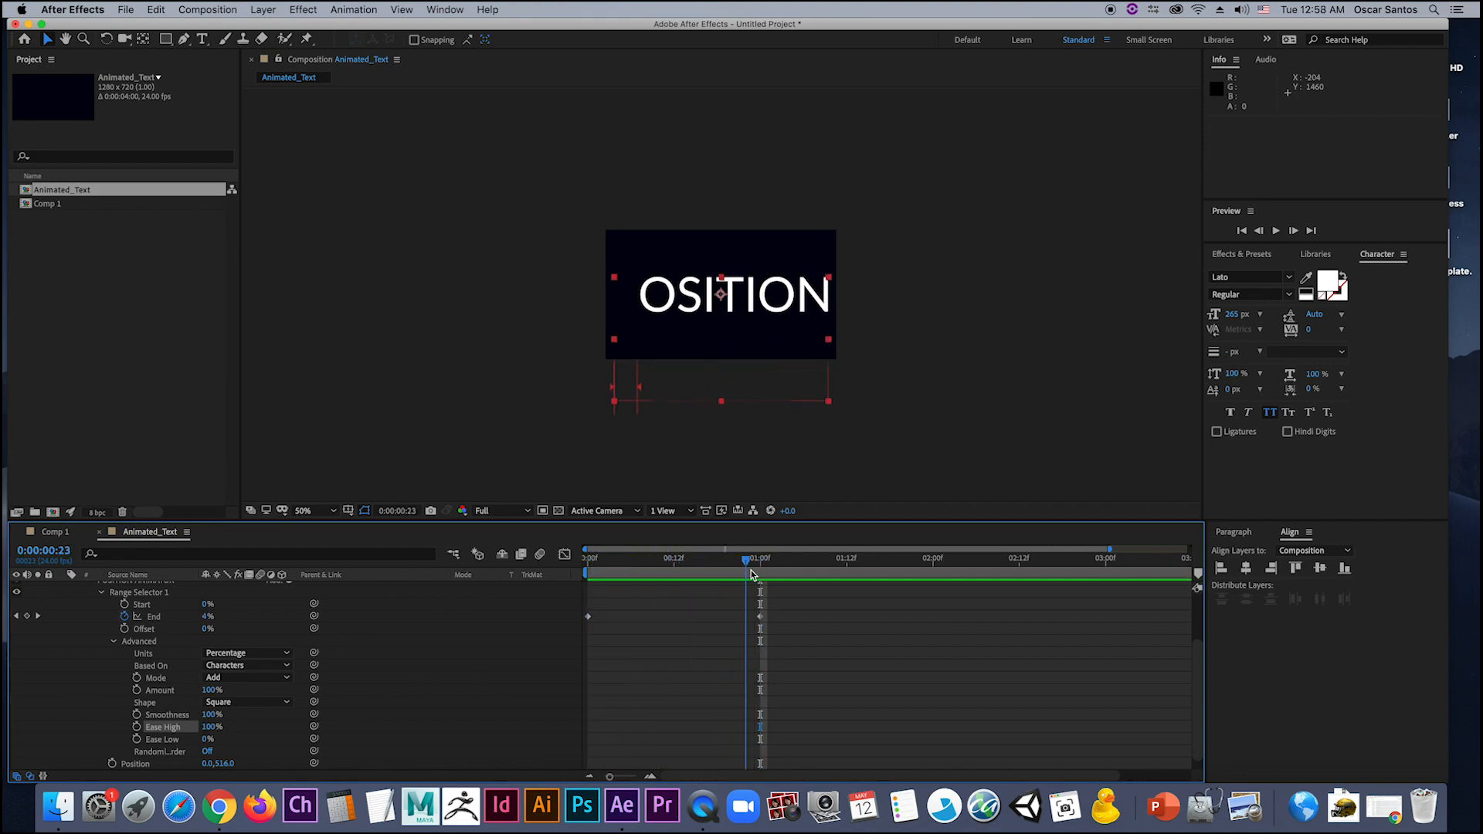
pyautogui.press('space')
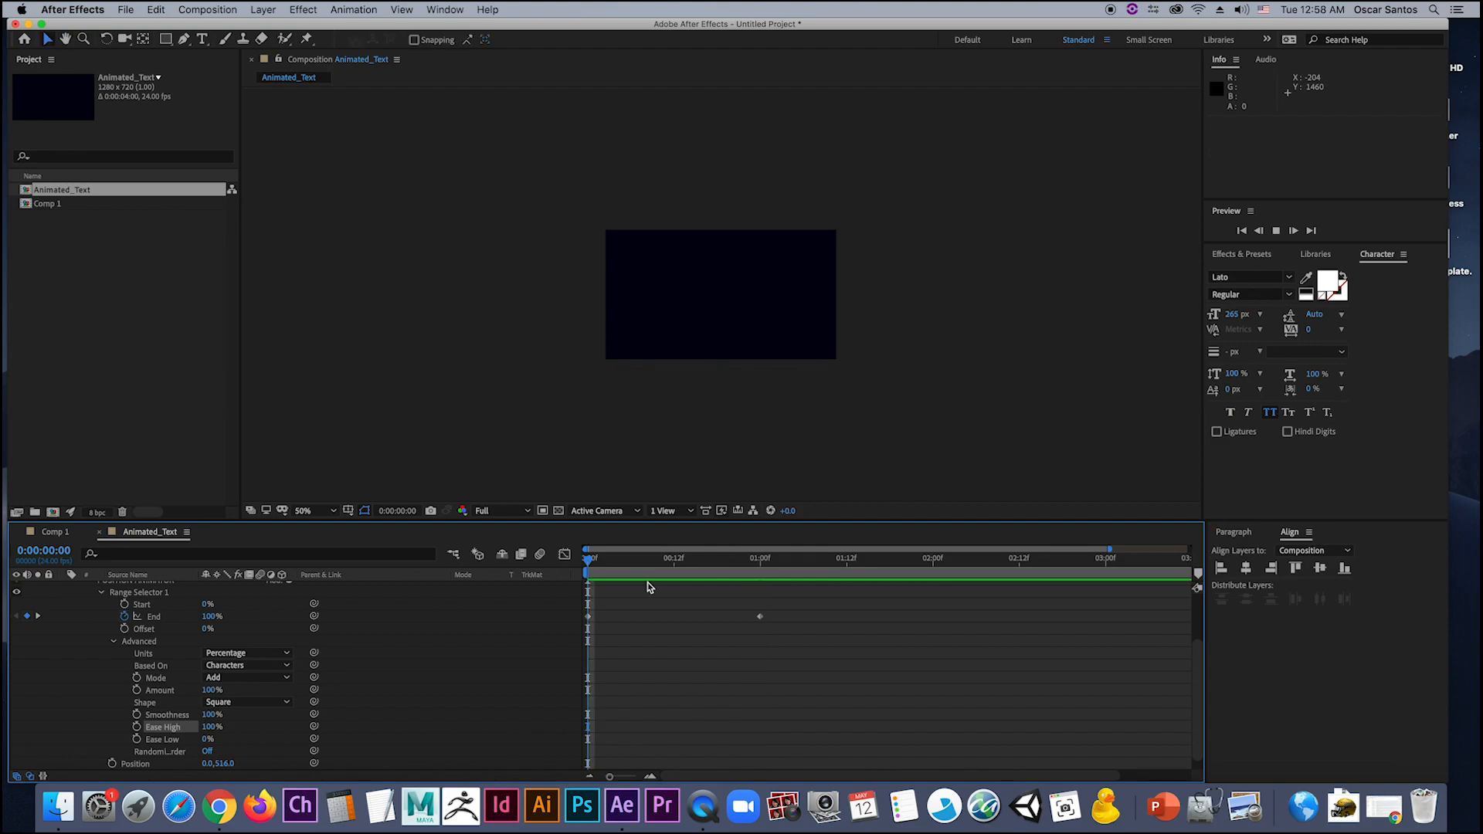
pyautogui.press('space')
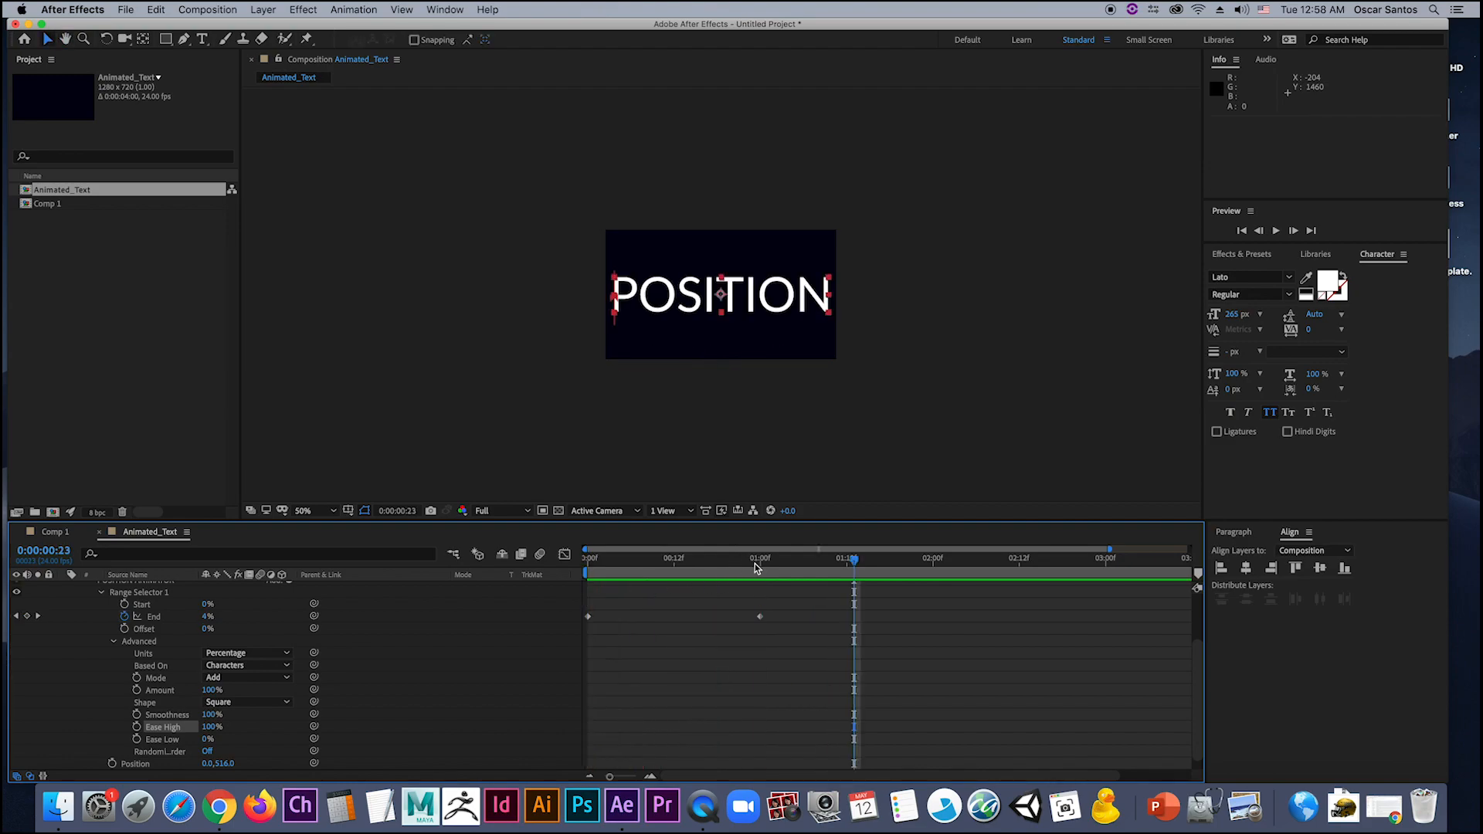
# Step: Return Range Selector 1's Ease High to 0% and play the animation from the first frame for comparison
pyautogui.press('space')
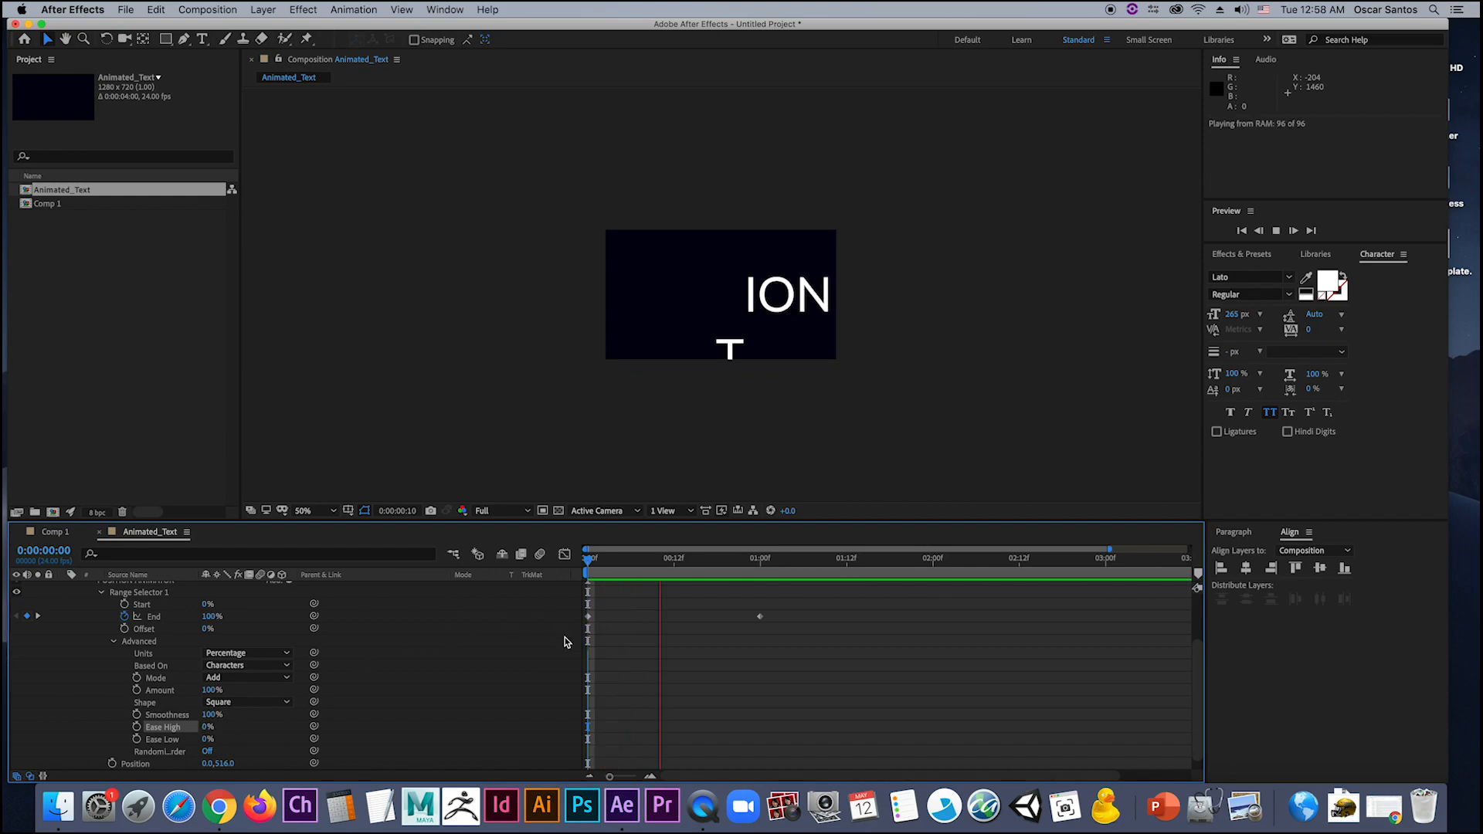
pyautogui.click(624, 572)
pyautogui.click(586, 571)
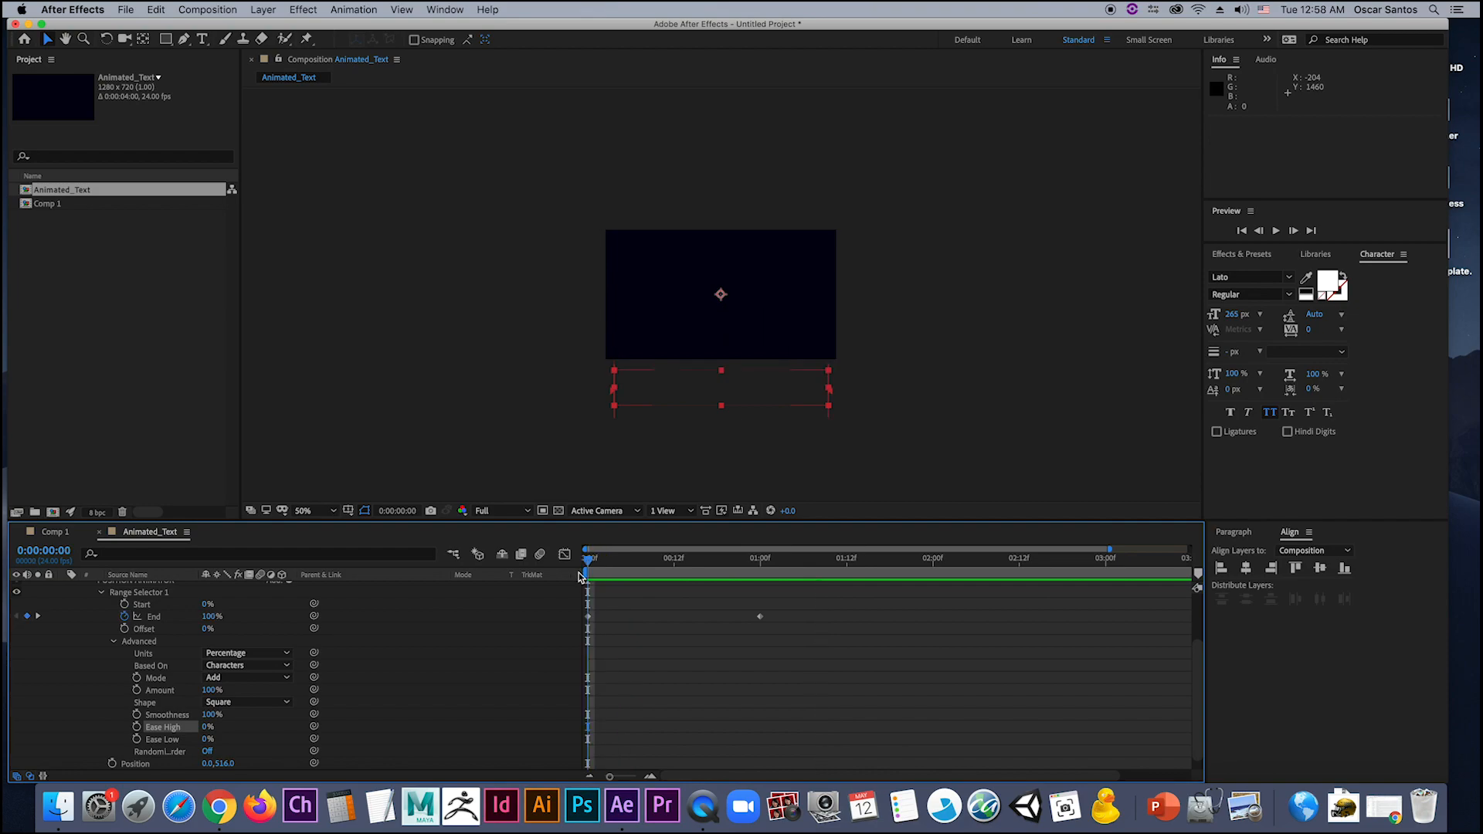
pyautogui.press('space')
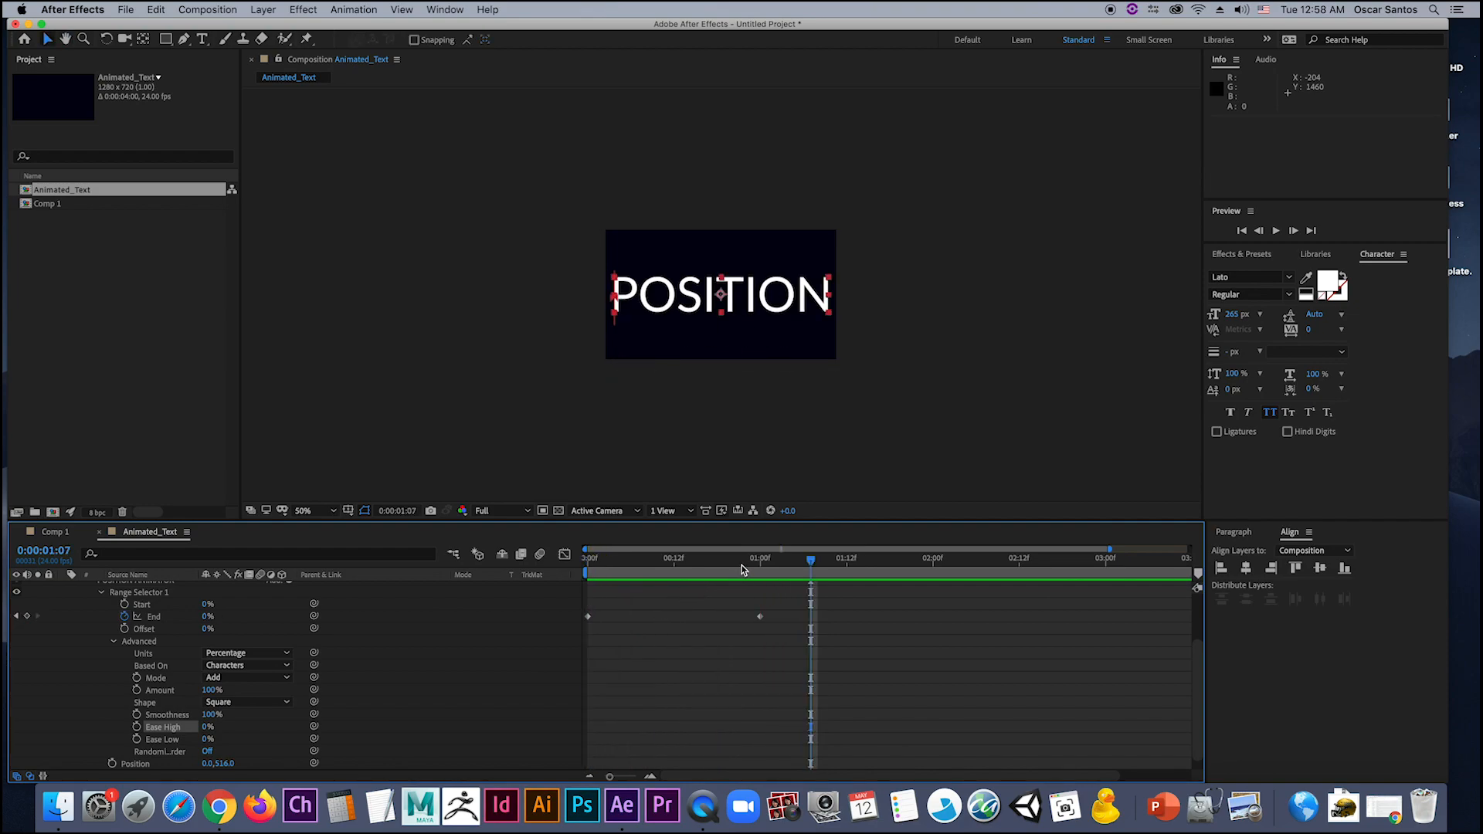
# Step: Preview the animation once more with Ease High at 100%, and put the value back to 0%
pyautogui.press('space')
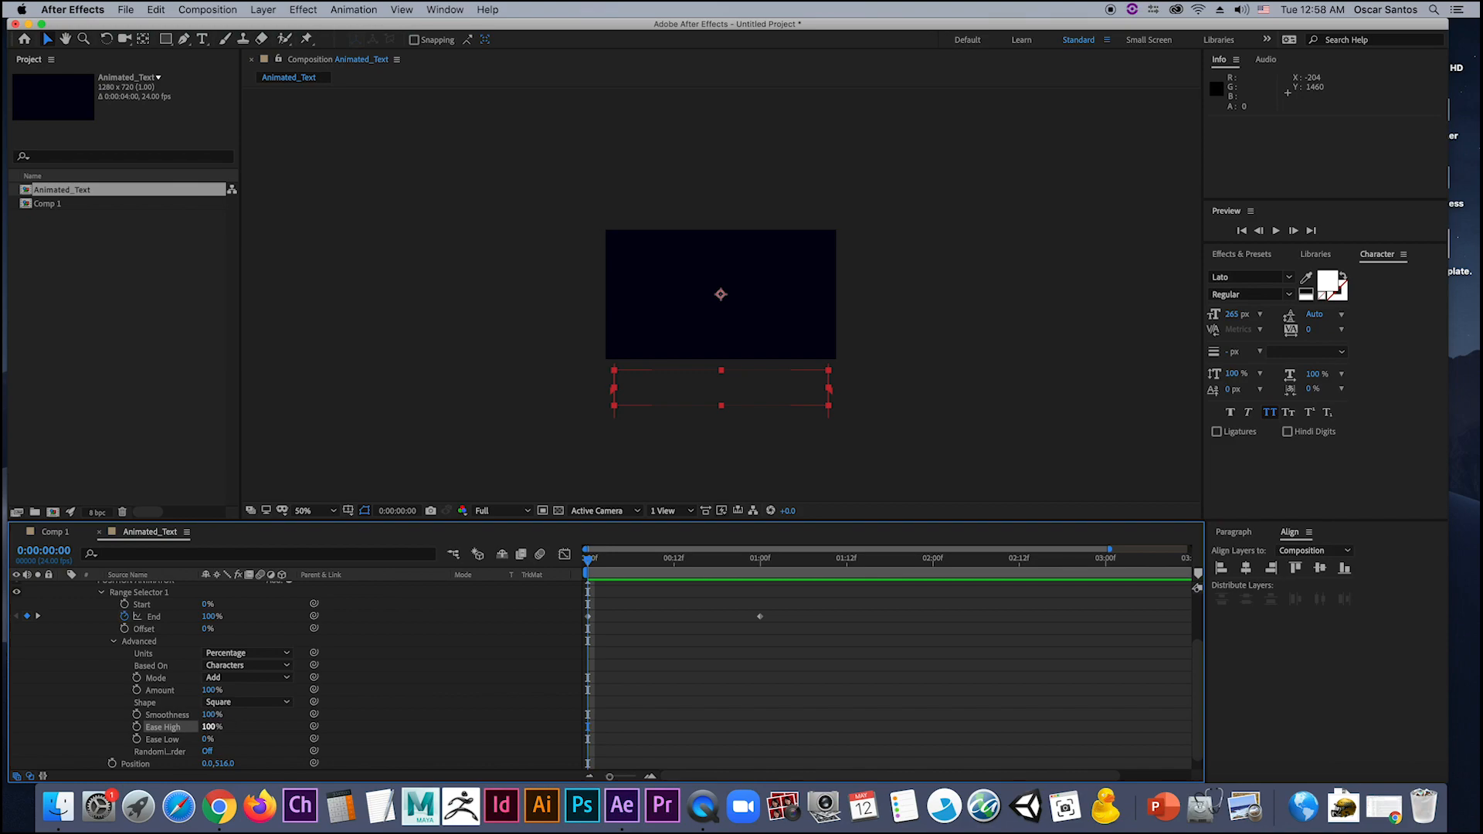
pyautogui.press('space')
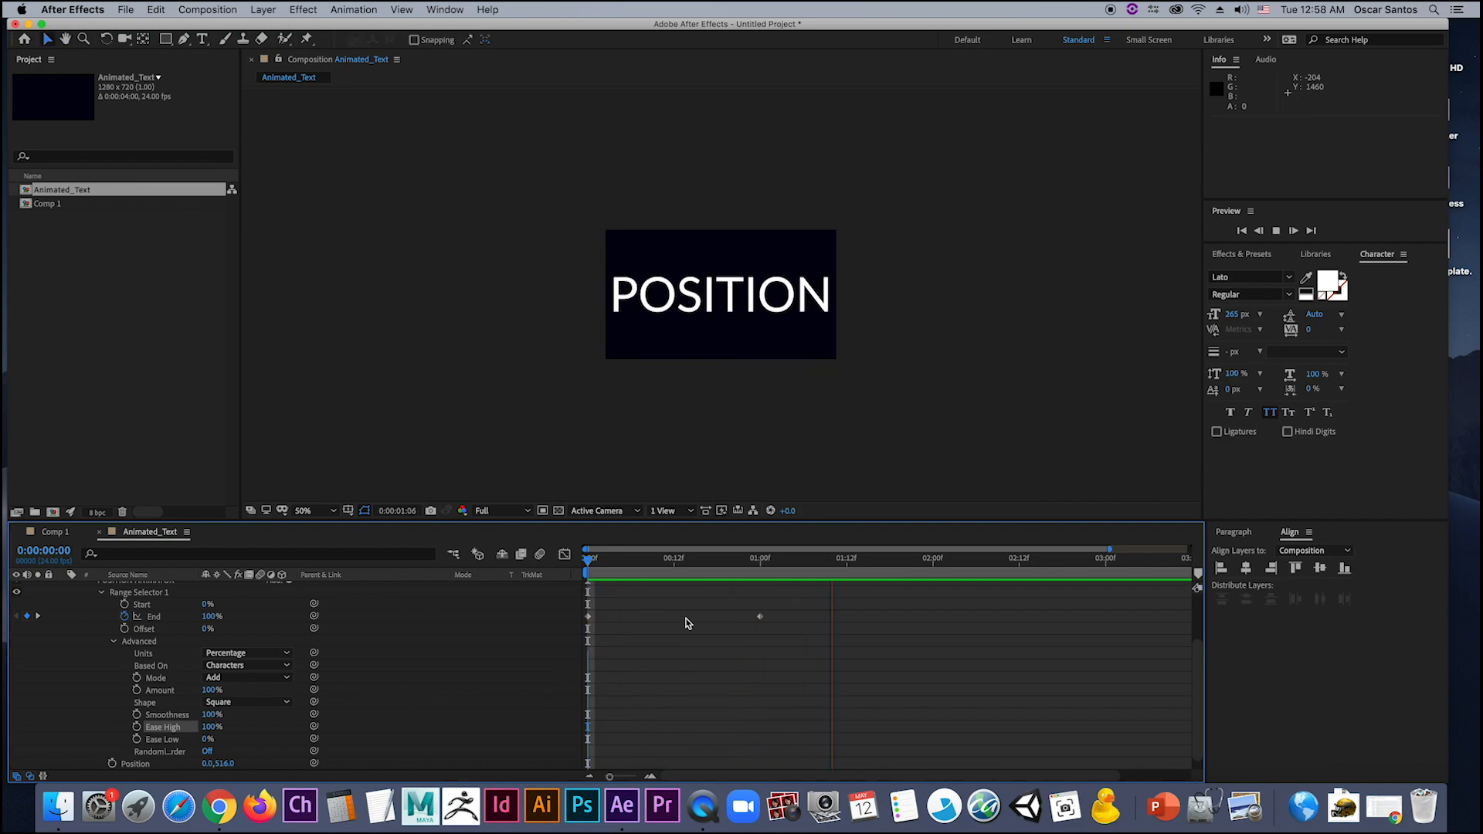
pyautogui.press('space')
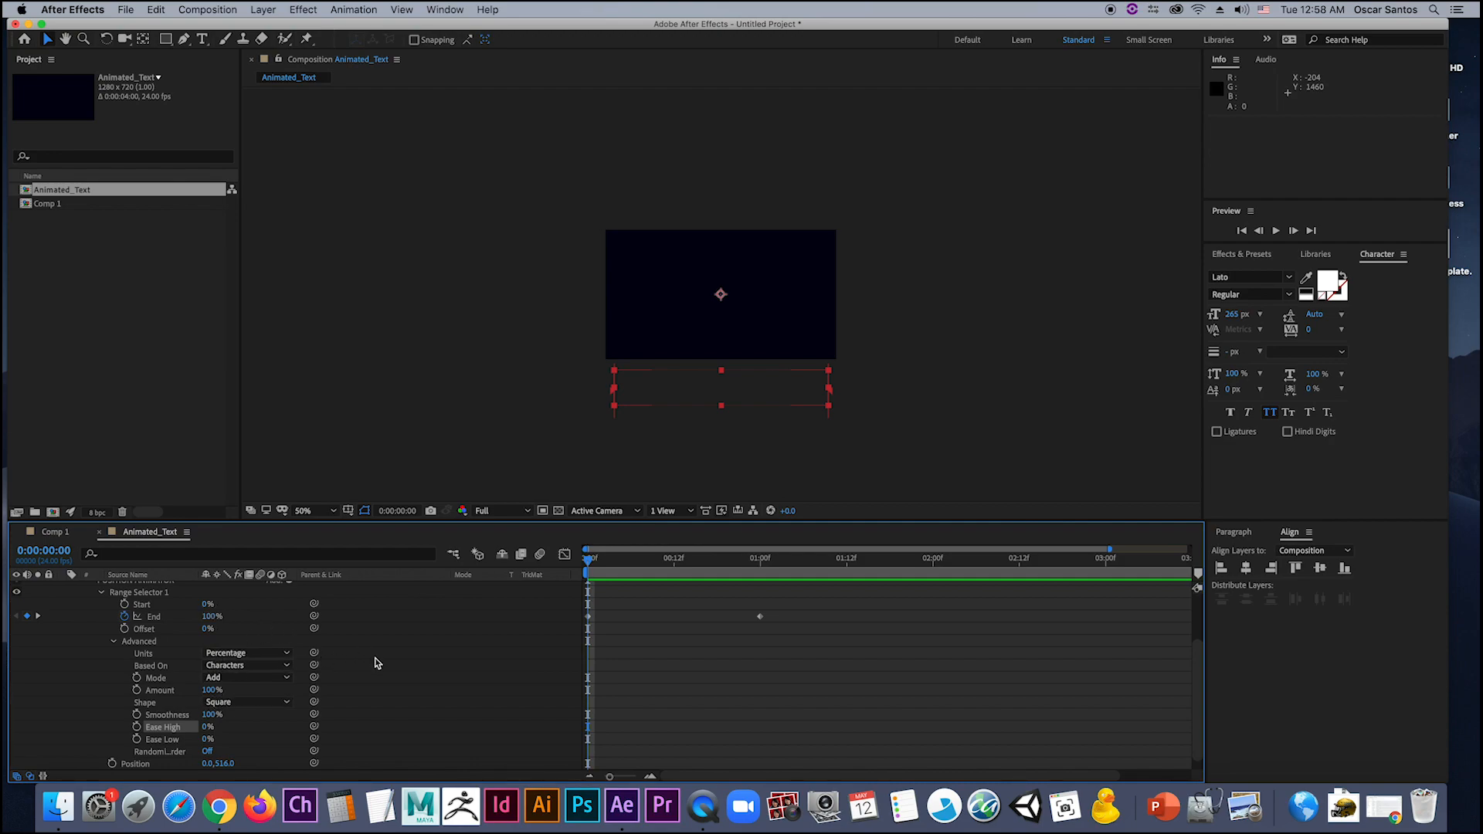
# Step: Enable motion blur for the POSITION text layer and the composition at frame 20, and scrub back to the first frame
pyautogui.moveTo(612, 563); pyautogui.dragTo(732, 584)
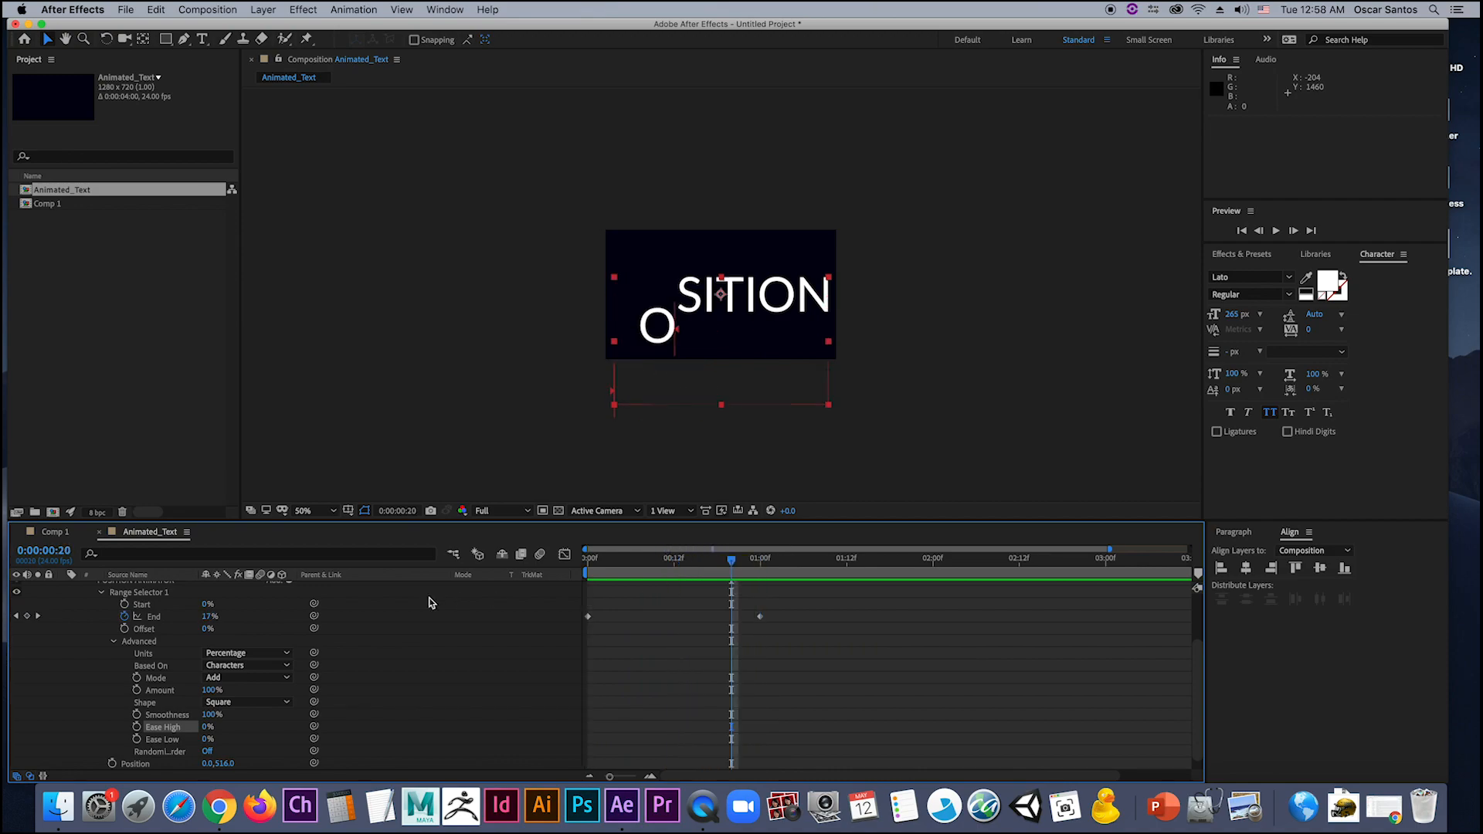
pyautogui.scroll(3, 260, 636)
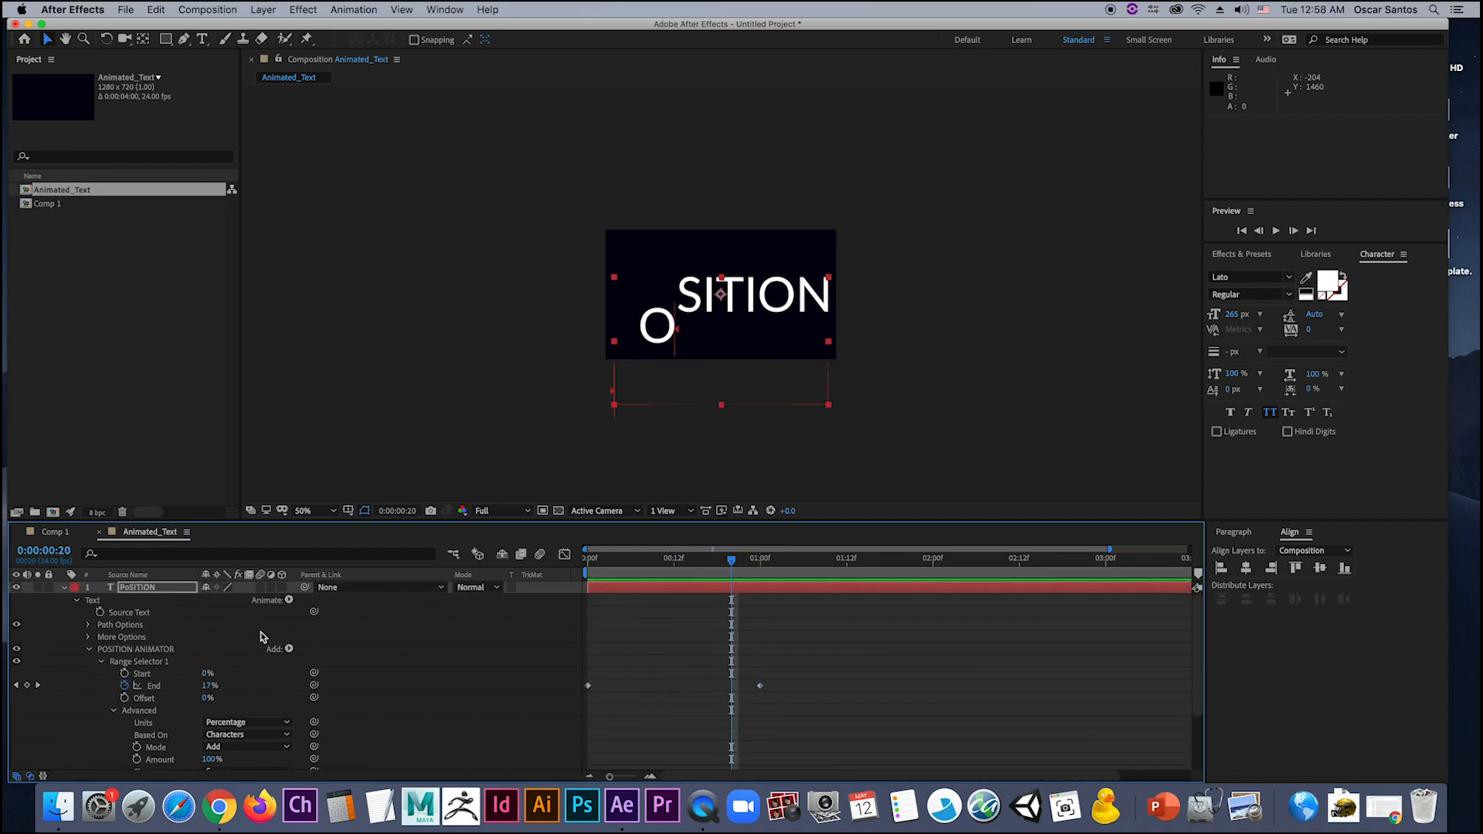
pyautogui.click(261, 589)
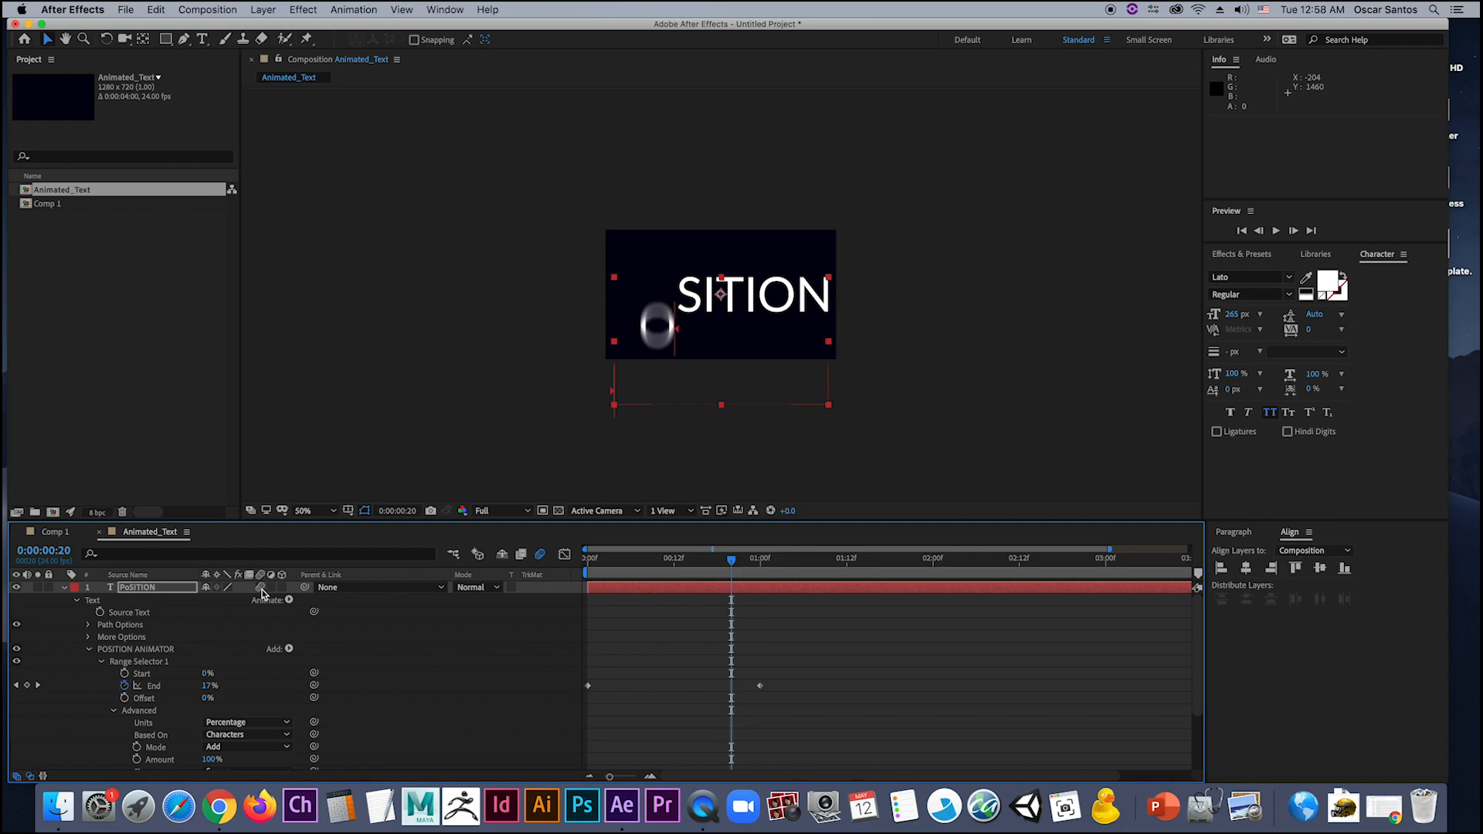
pyautogui.moveTo(734, 568); pyautogui.dragTo(586, 572)
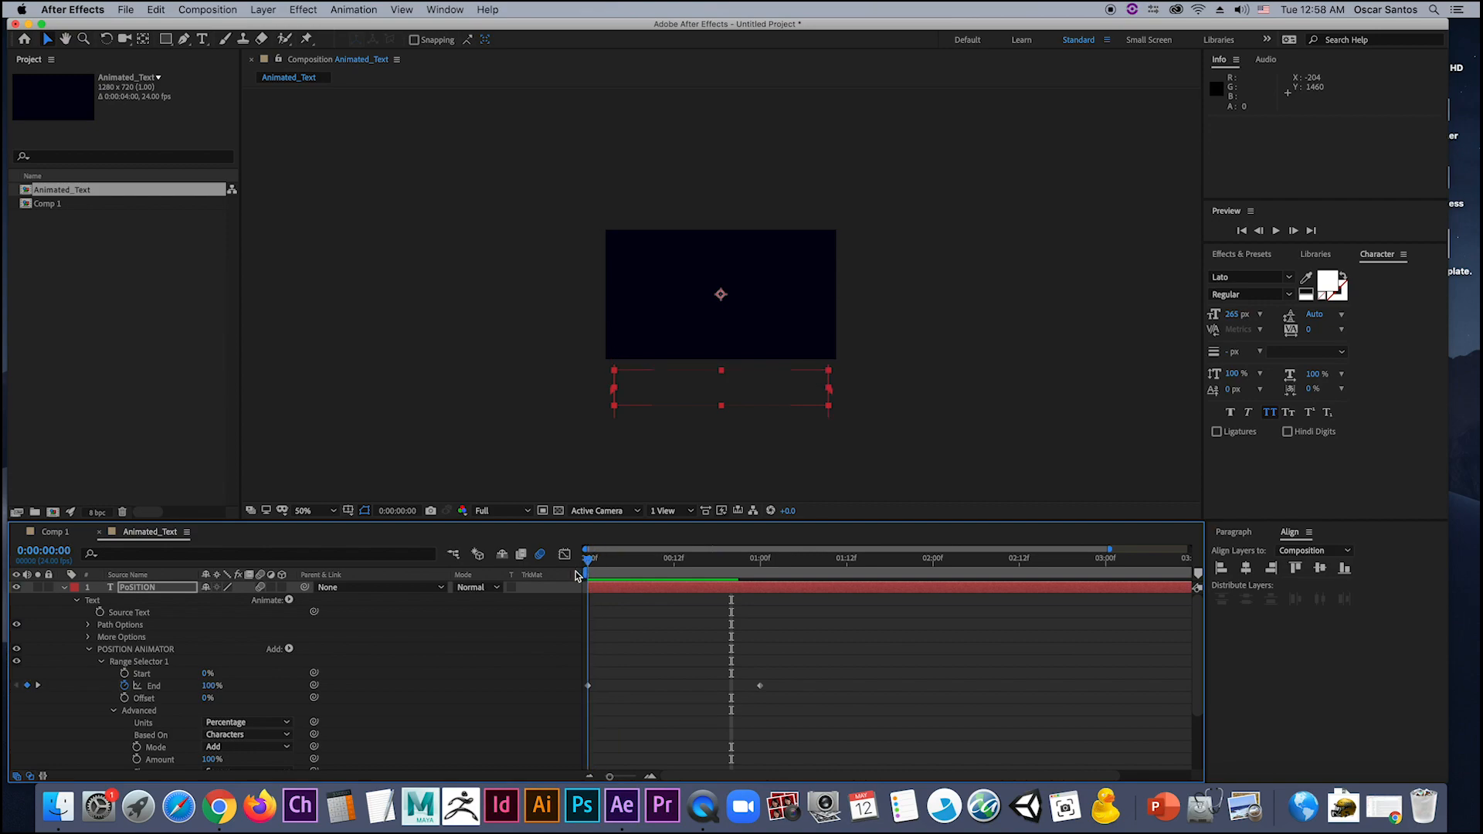
# Step: Preview the motion-blurred POSITION animation twice from the first frame, and move the current time to 1 second
pyautogui.press('space')
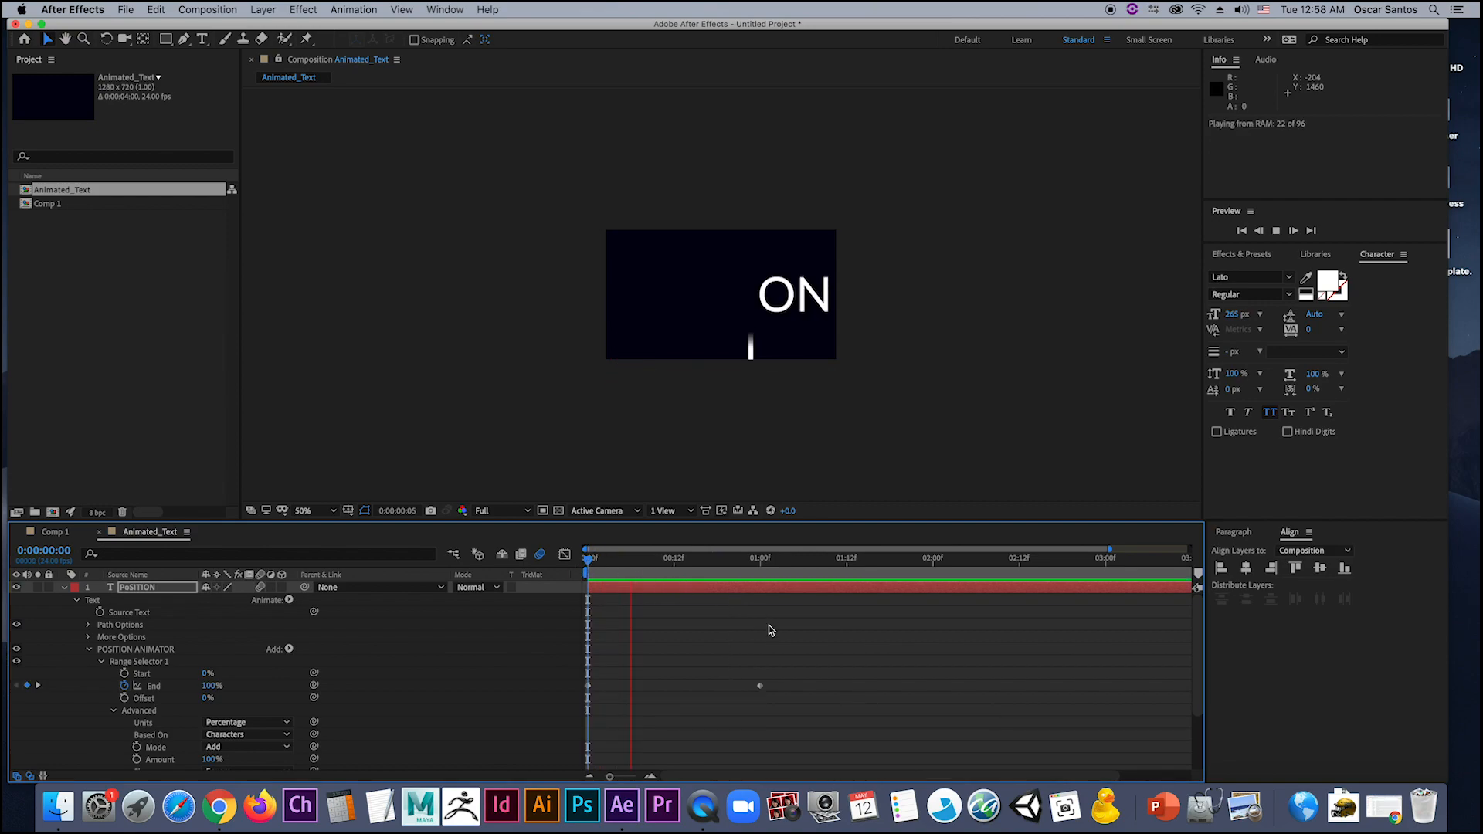
pyautogui.moveTo(718, 572); pyautogui.dragTo(585, 573)
pyautogui.press('space')
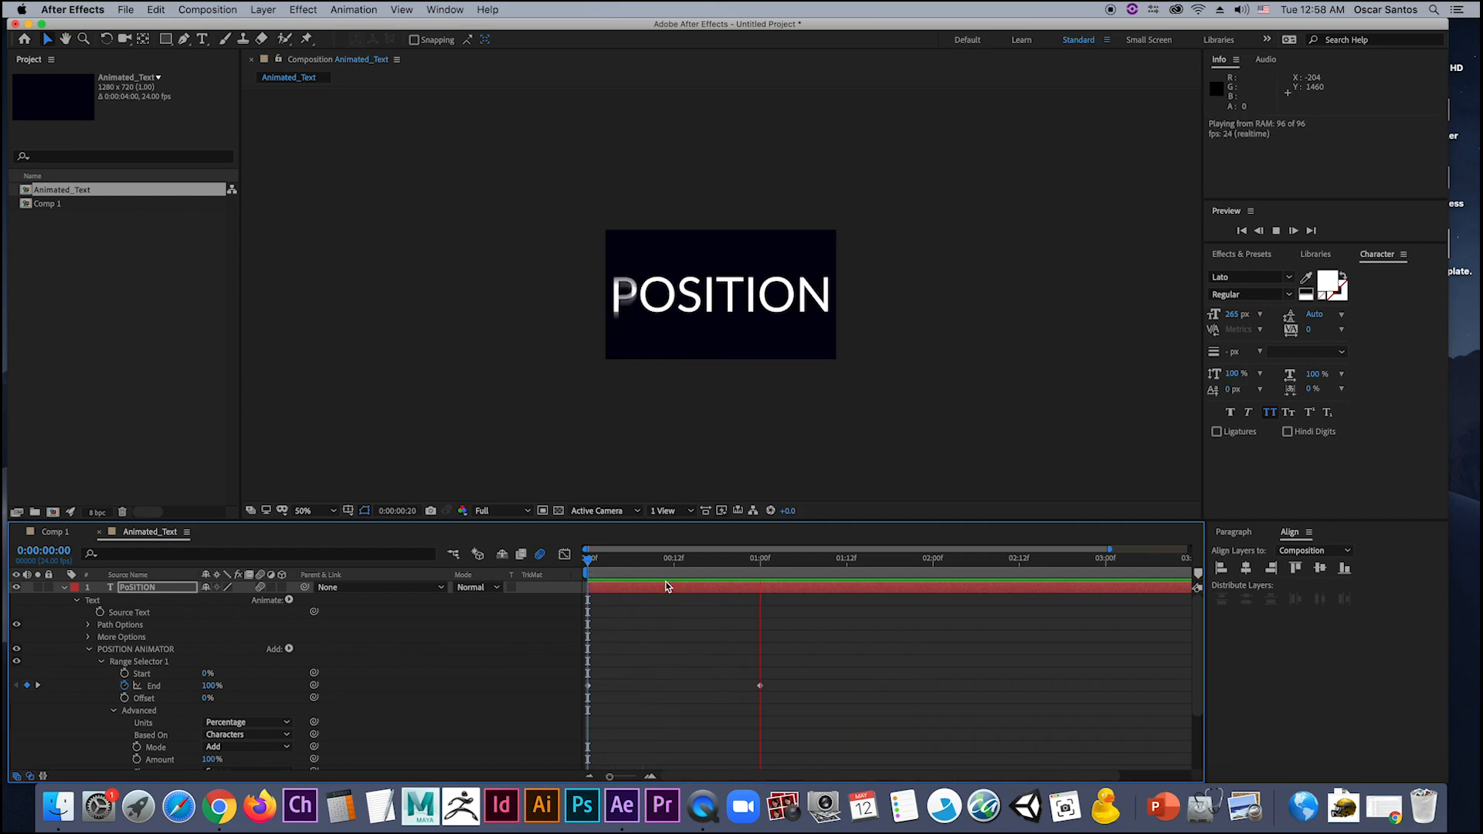
pyautogui.press('space')
pyautogui.moveTo(588, 559); pyautogui.dragTo(762, 595)
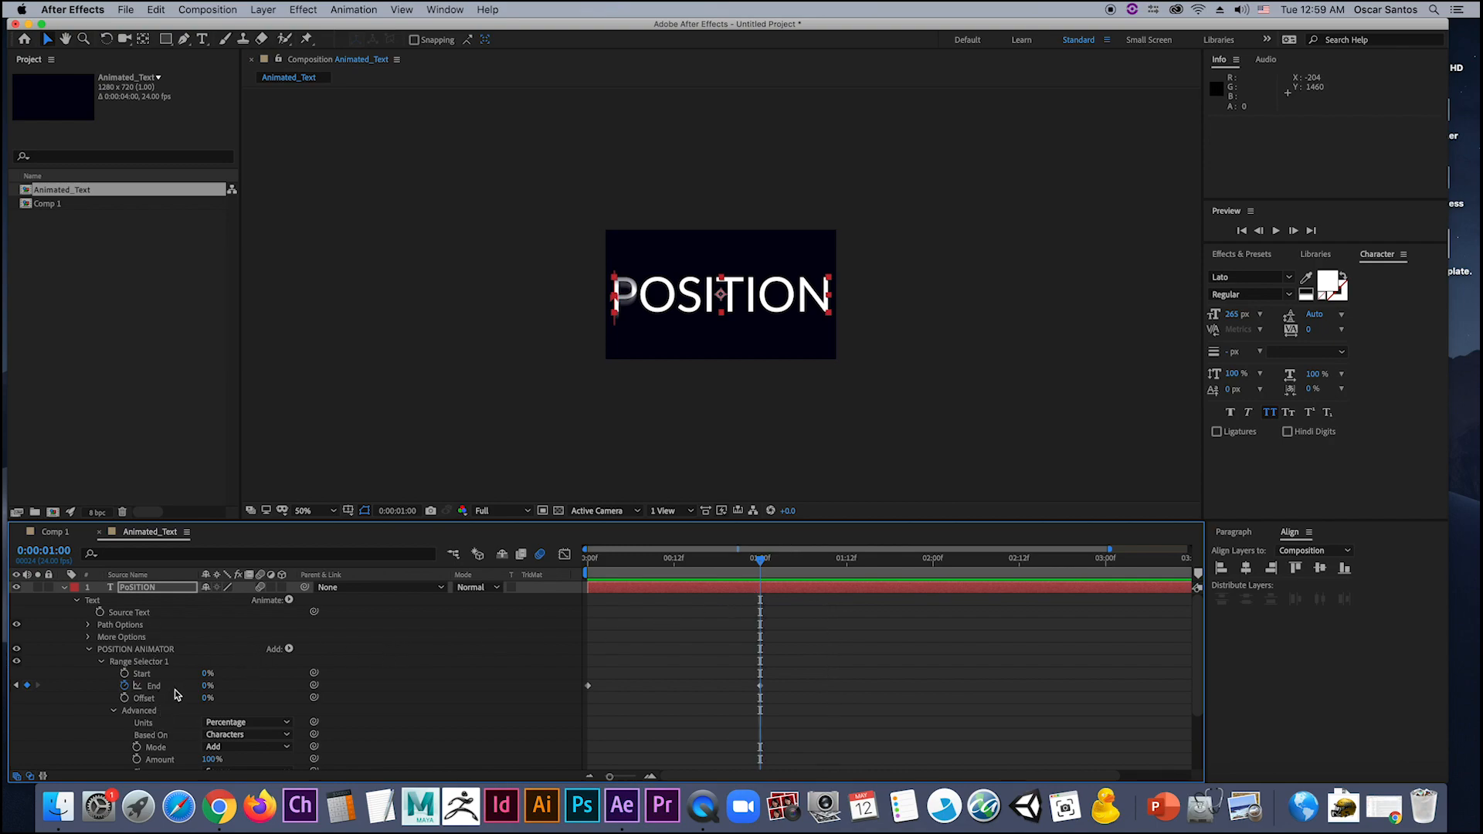
# Step: Compare the POSITION layer's Transform properties with its POSITION ANIMATOR settings, and collapse Range Selector 1's Advanced group
pyautogui.click(91, 652)
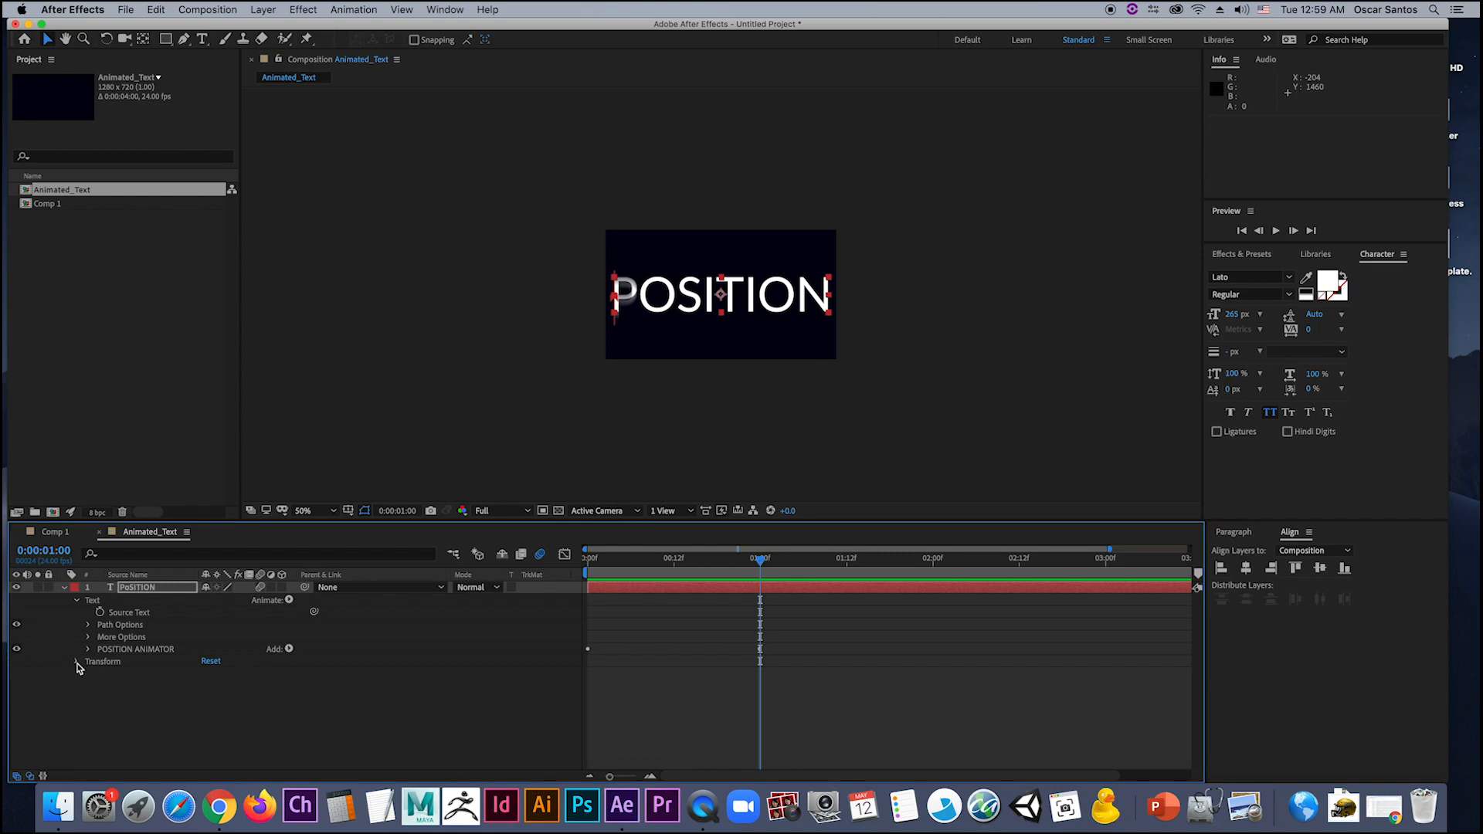
pyautogui.click(76, 662)
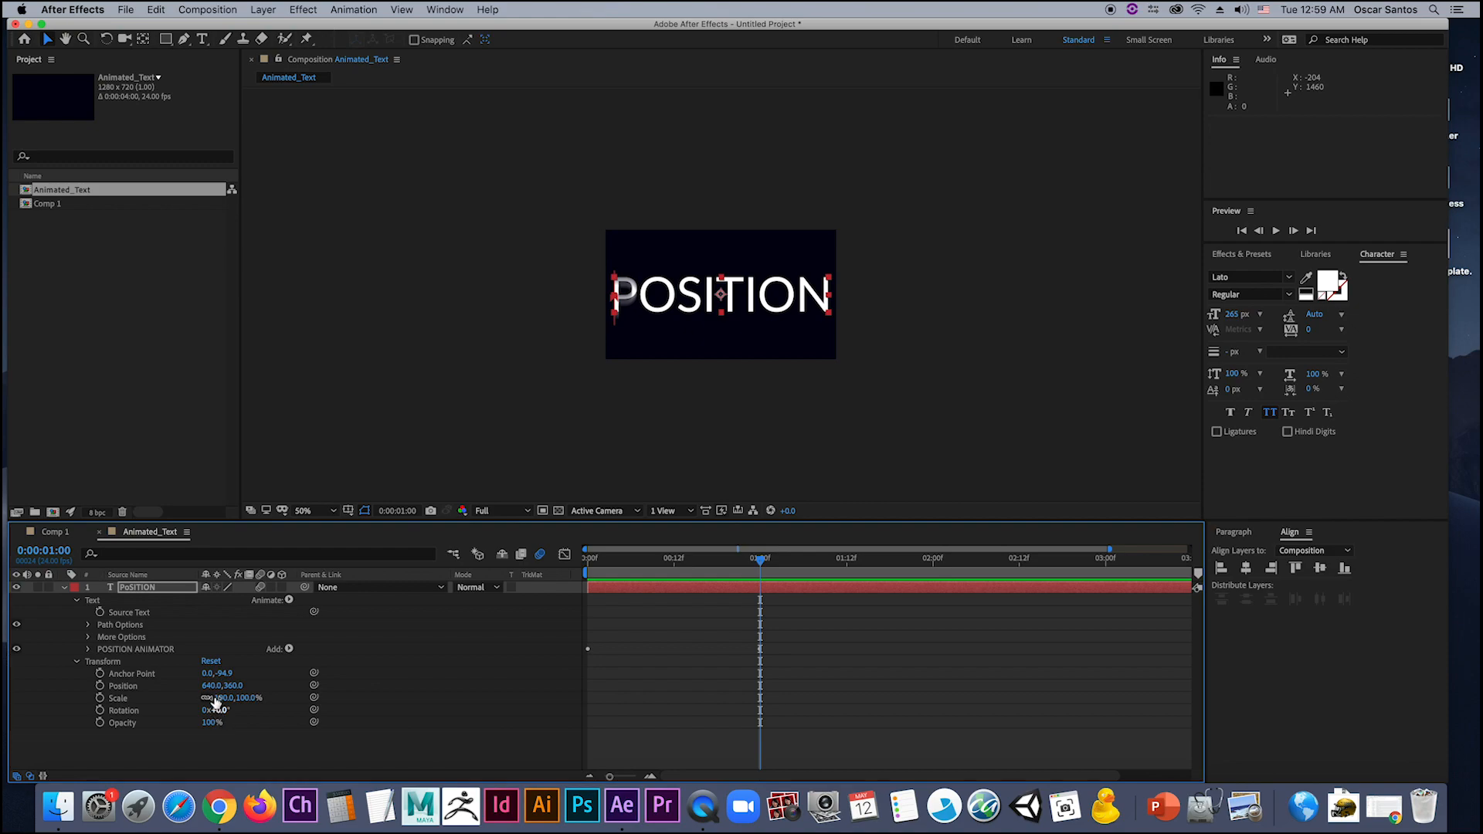
pyautogui.click(76, 662)
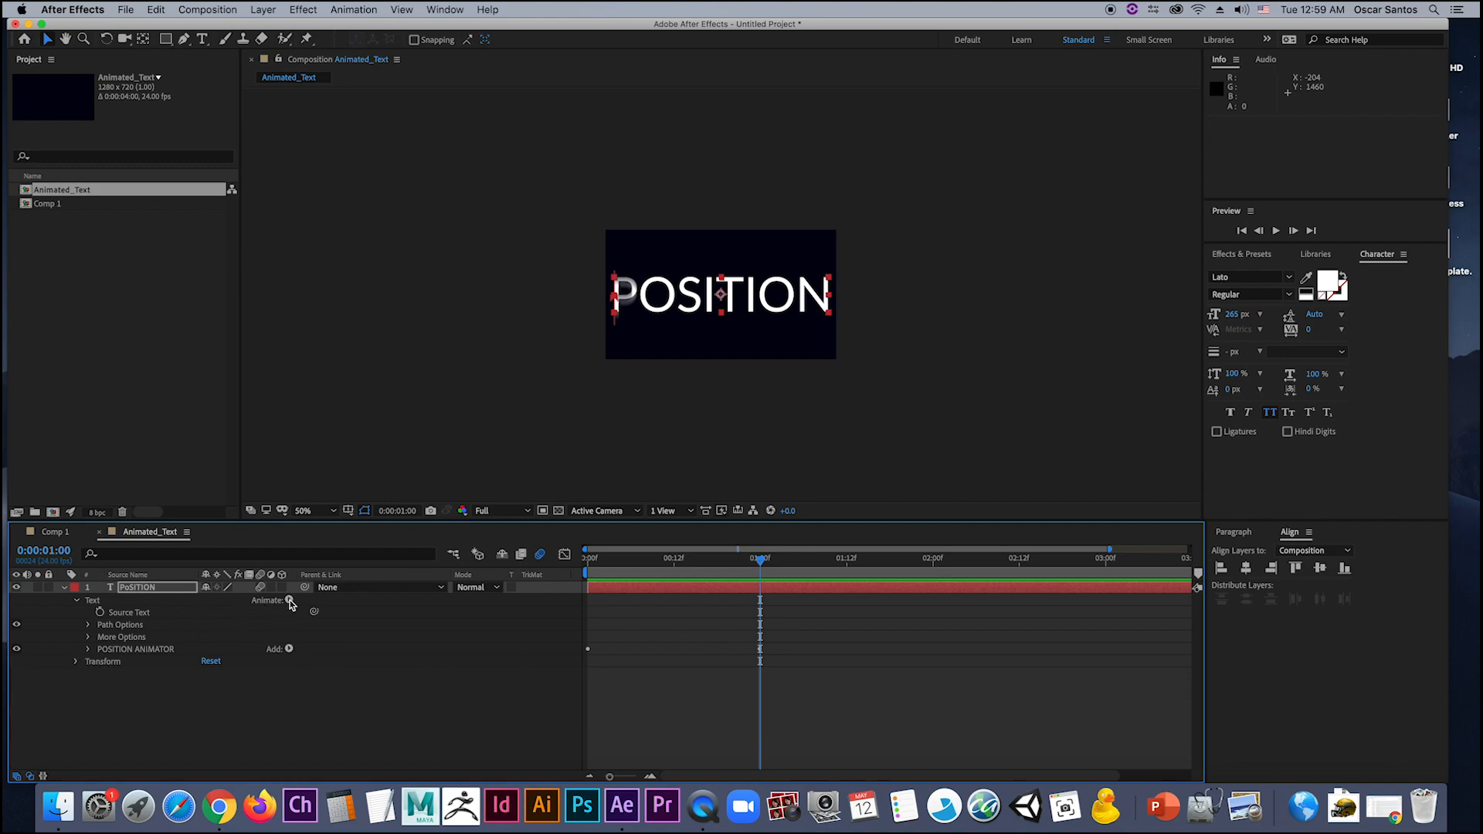
pyautogui.click(87, 649)
pyautogui.scroll(-2, 89, 656)
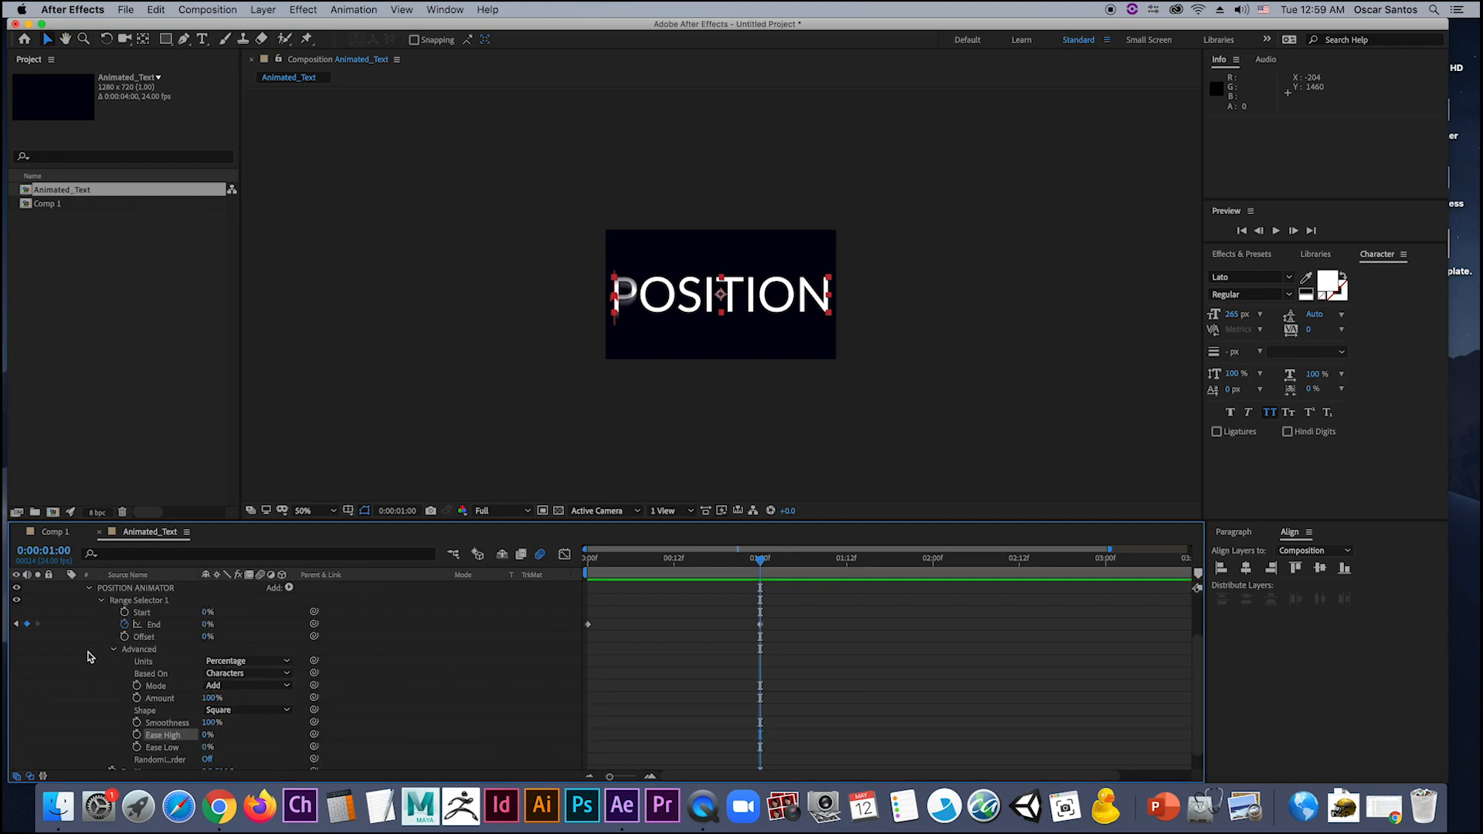
pyautogui.click(115, 653)
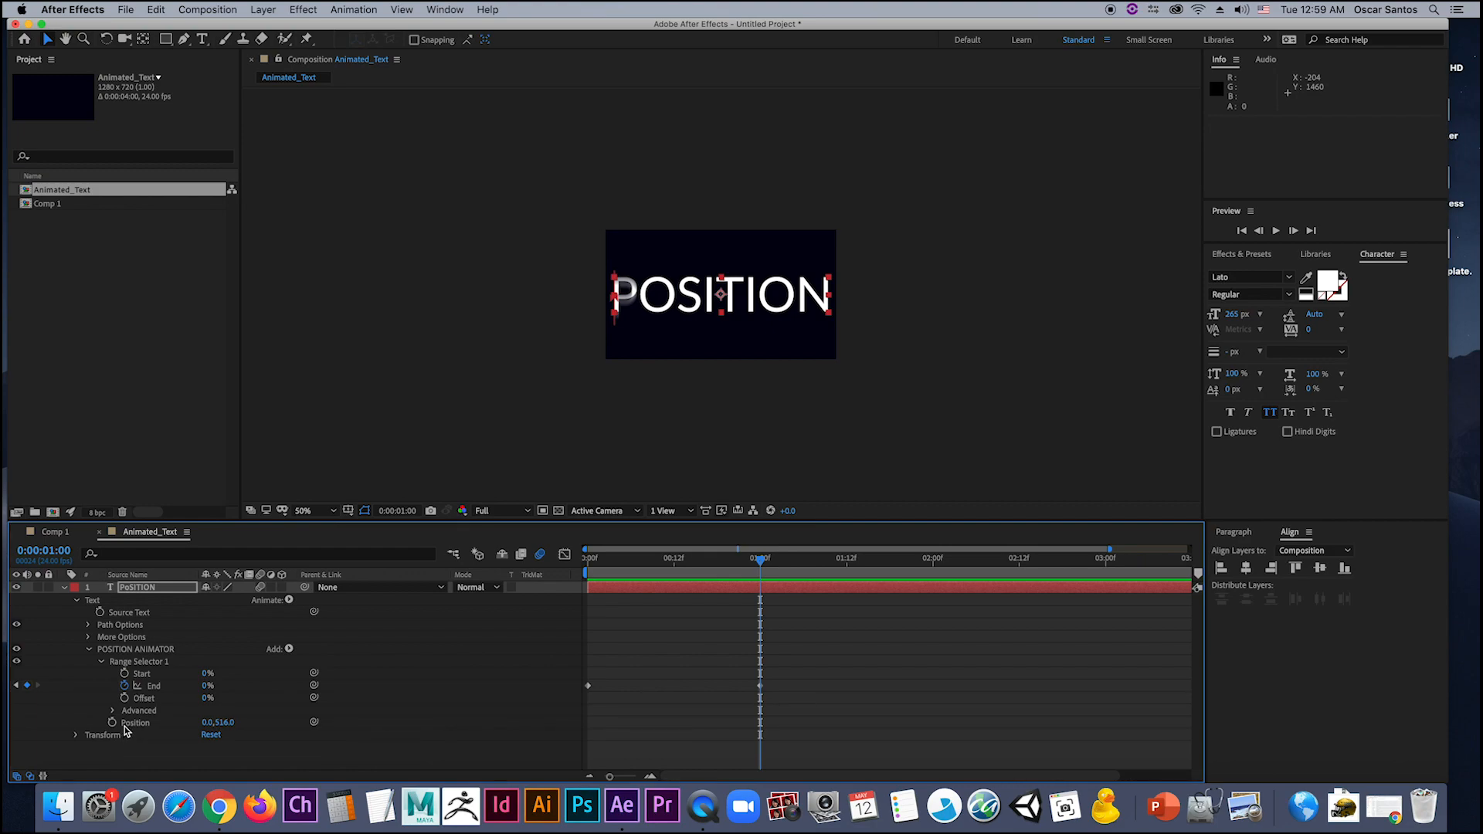
# Step: Collapse the POSITION layer's properties at frame 2, and lock and hide the layer
pyautogui.press('Home')
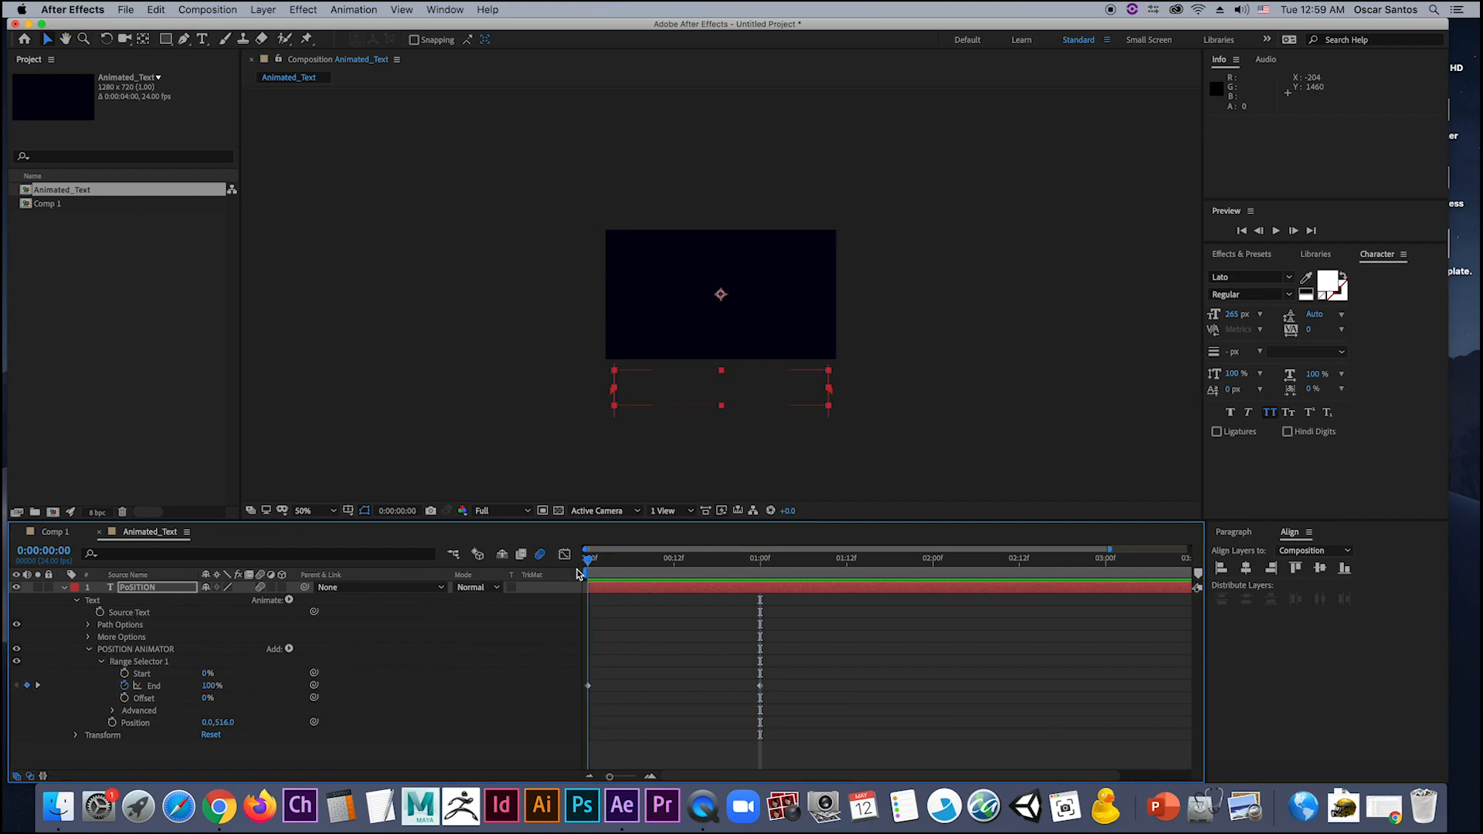
pyautogui.moveTo(594, 569)
pyautogui.mouseDown()
pyautogui.moveTo(757, 573)
pyautogui.moveTo(602, 572)
pyautogui.mouseUp()
pyautogui.click(66, 591)
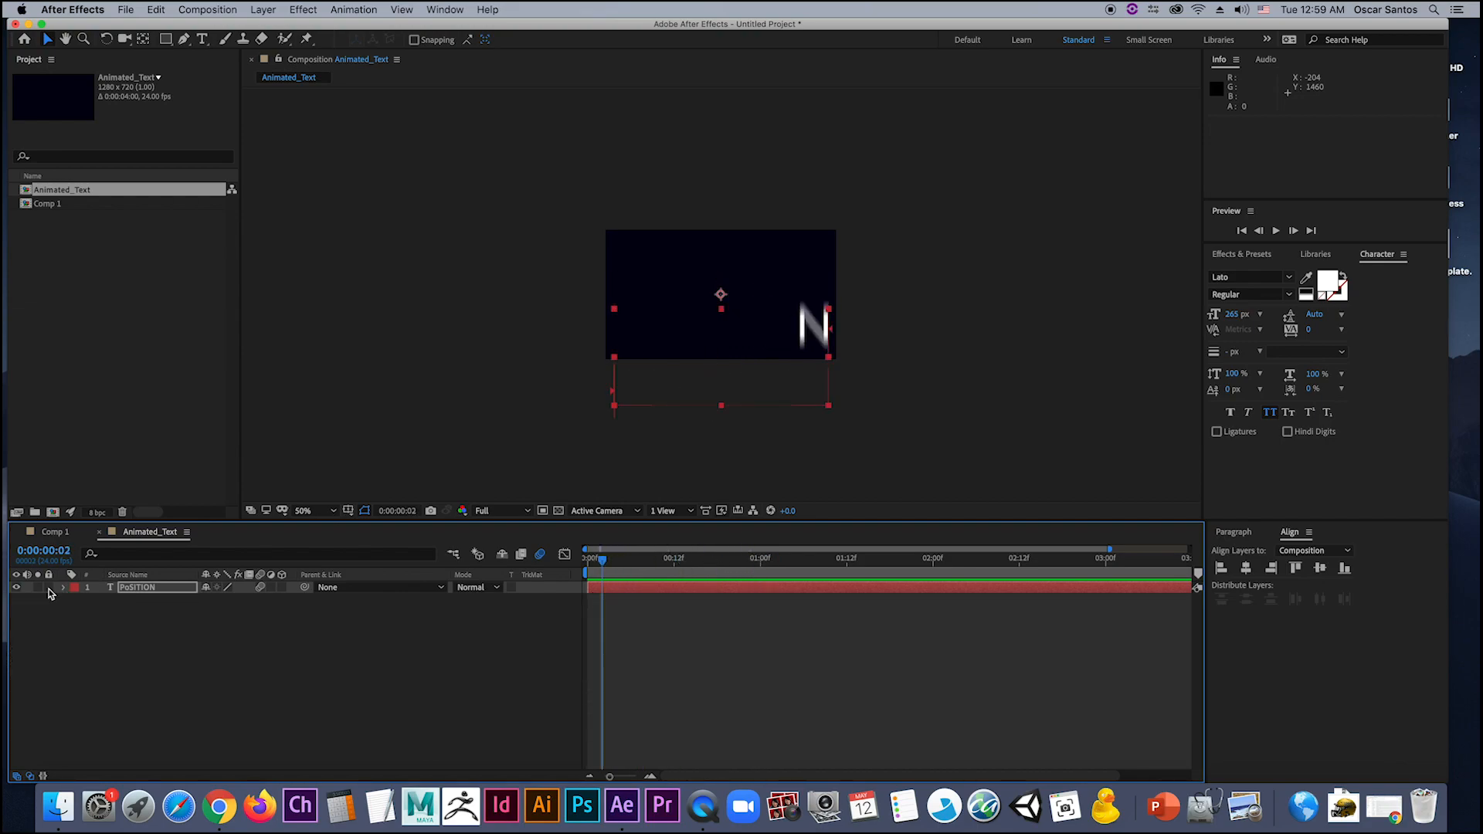
pyautogui.click(48, 587)
pyautogui.click(16, 588)
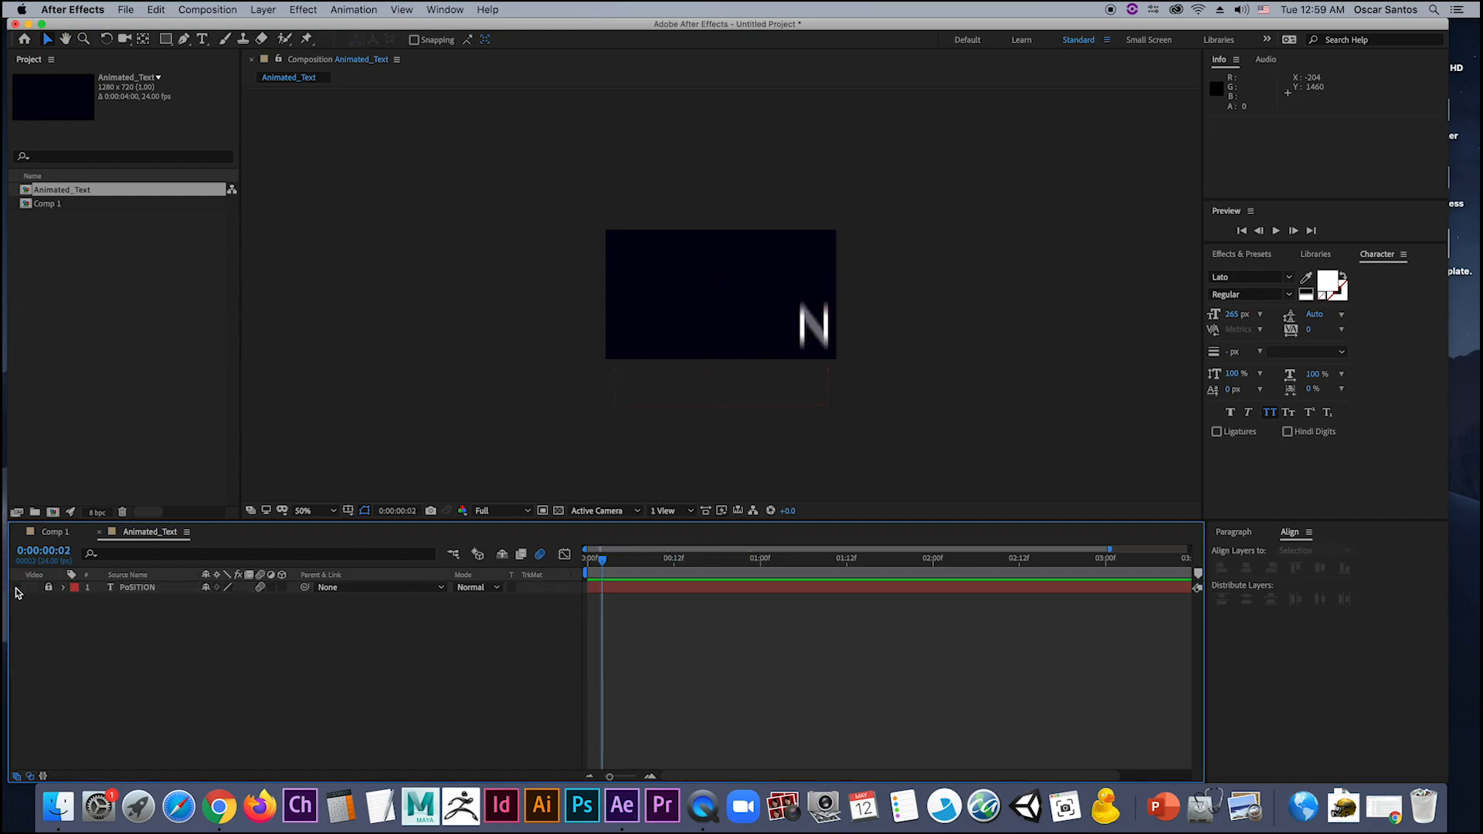
# Step: Check the layer names in Comp 1 while adding a new text layer reading SCALE to the Animated_Text composition
pyautogui.rightClick(142, 619)
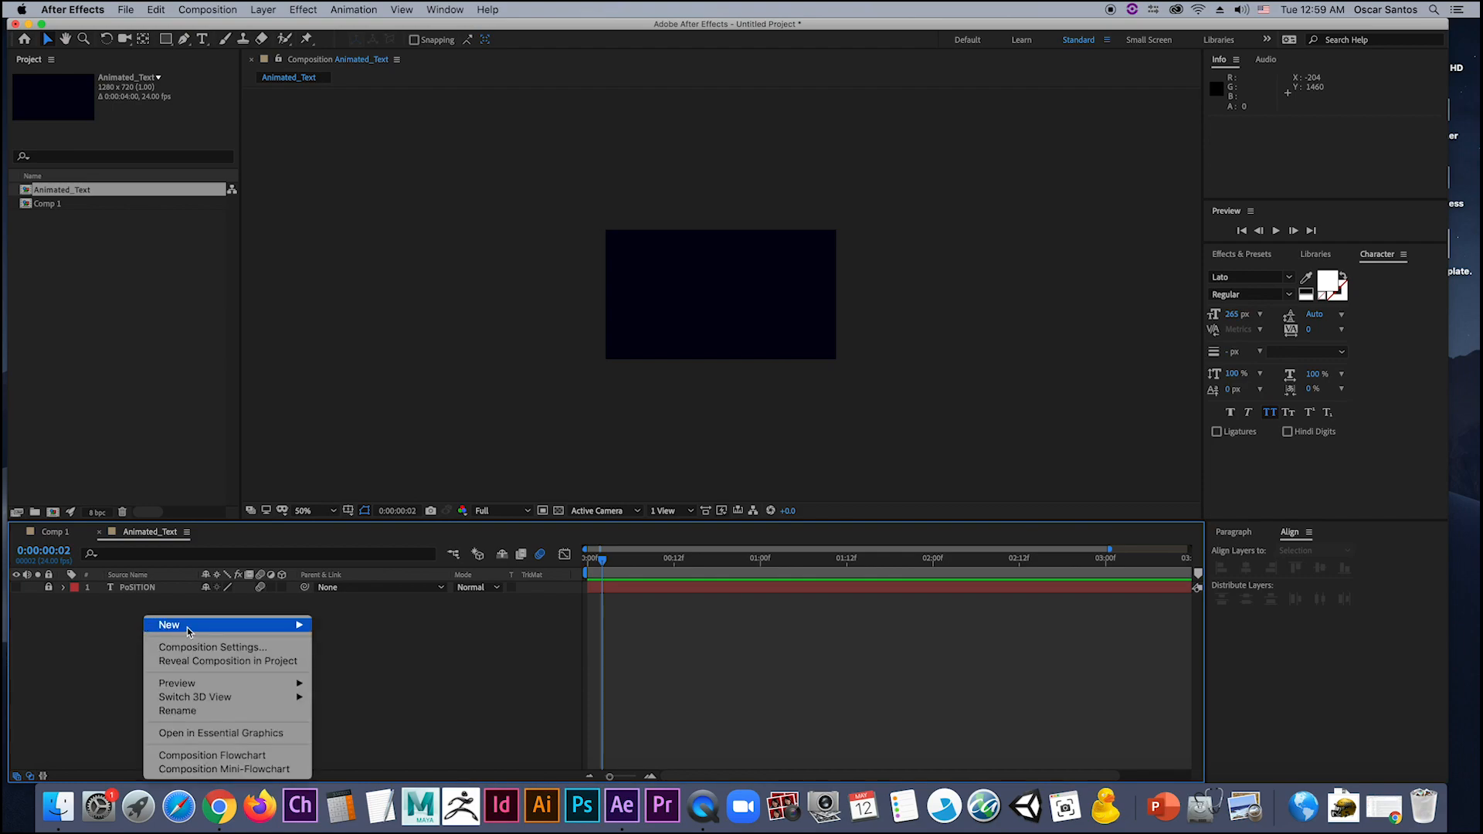
pyautogui.moveTo(202, 625)
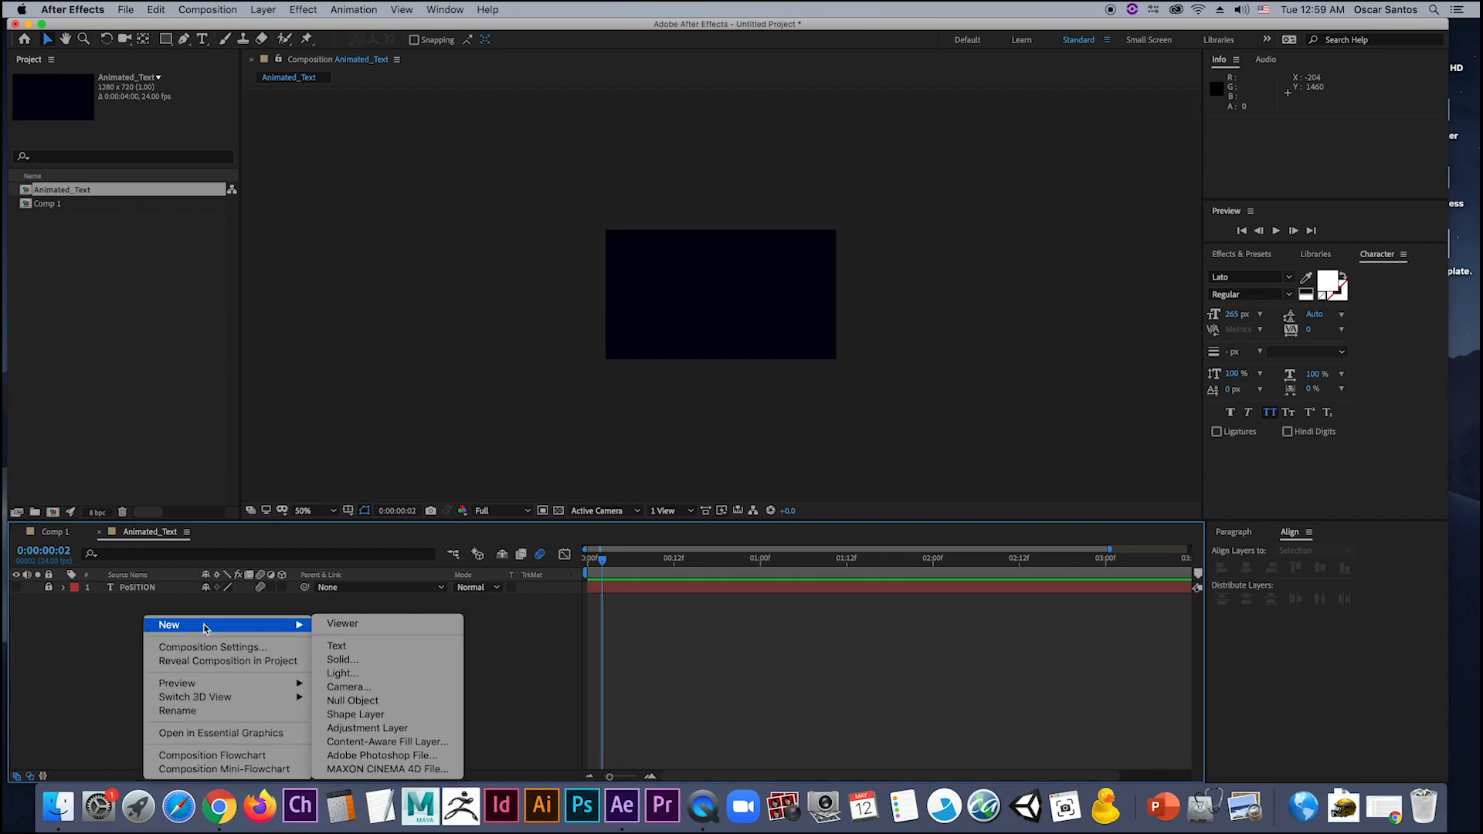
pyautogui.click(358, 649)
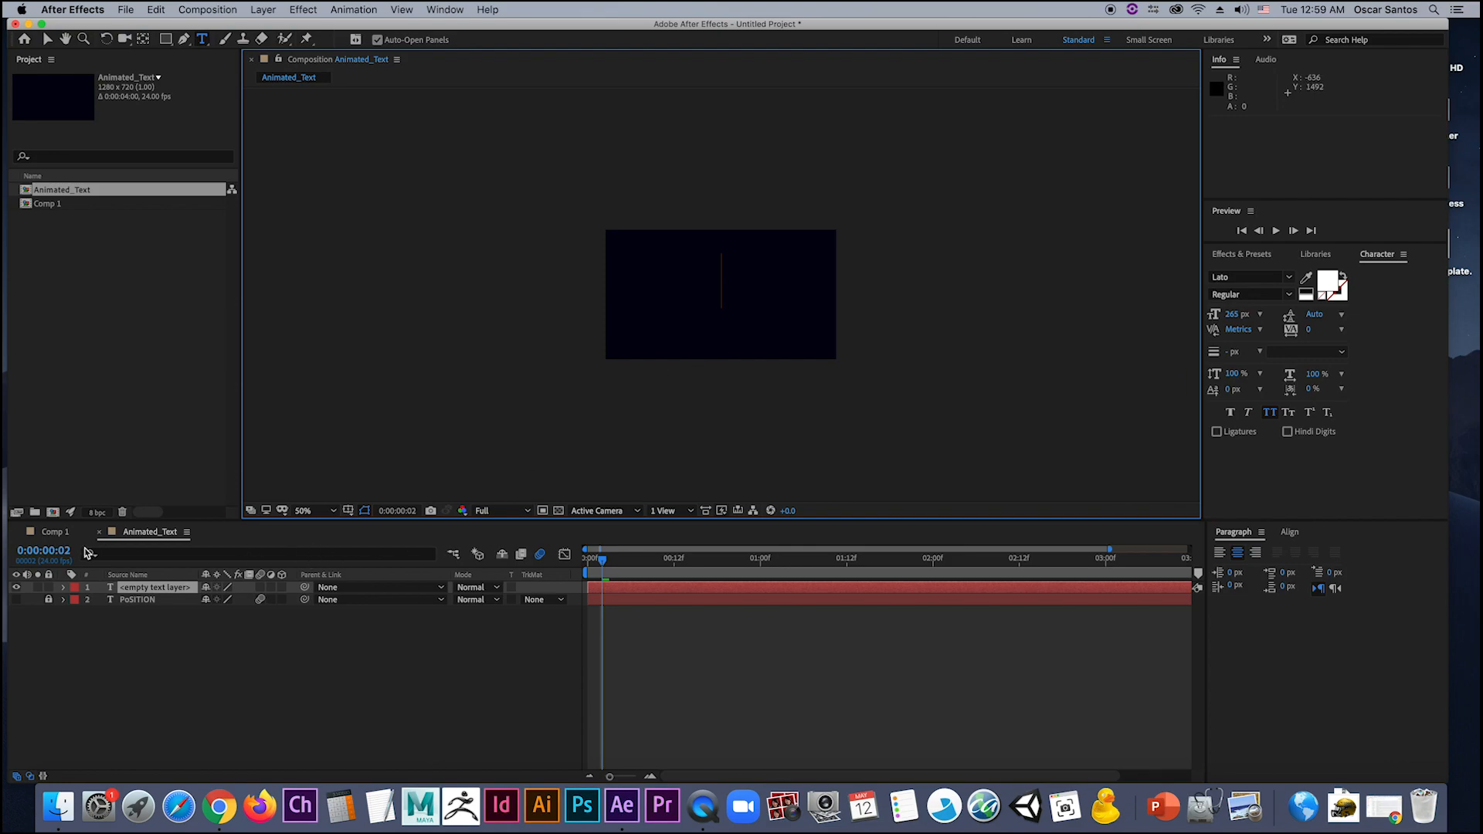
pyautogui.click(54, 533)
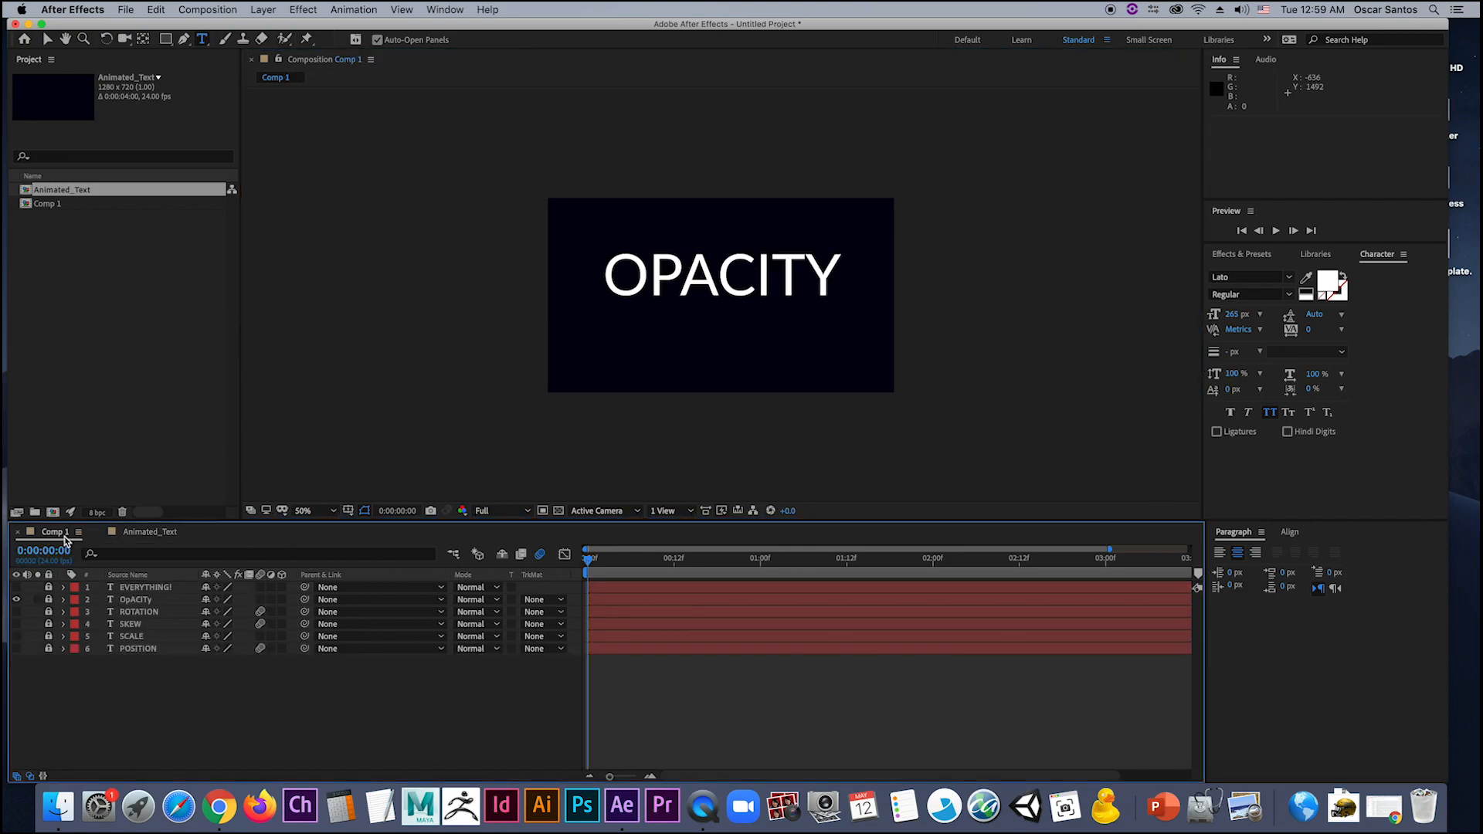
pyautogui.click(142, 532)
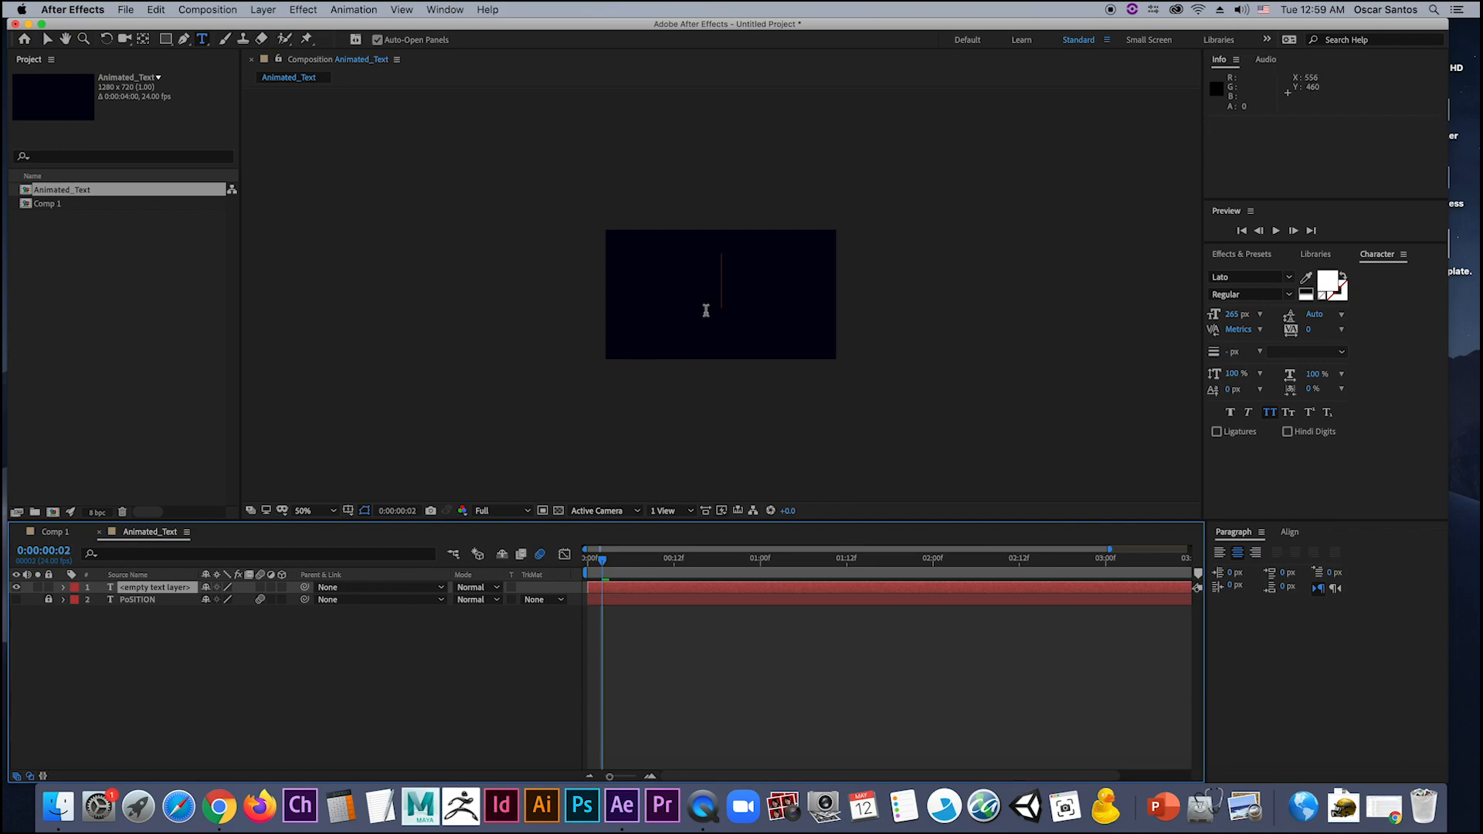
pyautogui.write('SCALE')
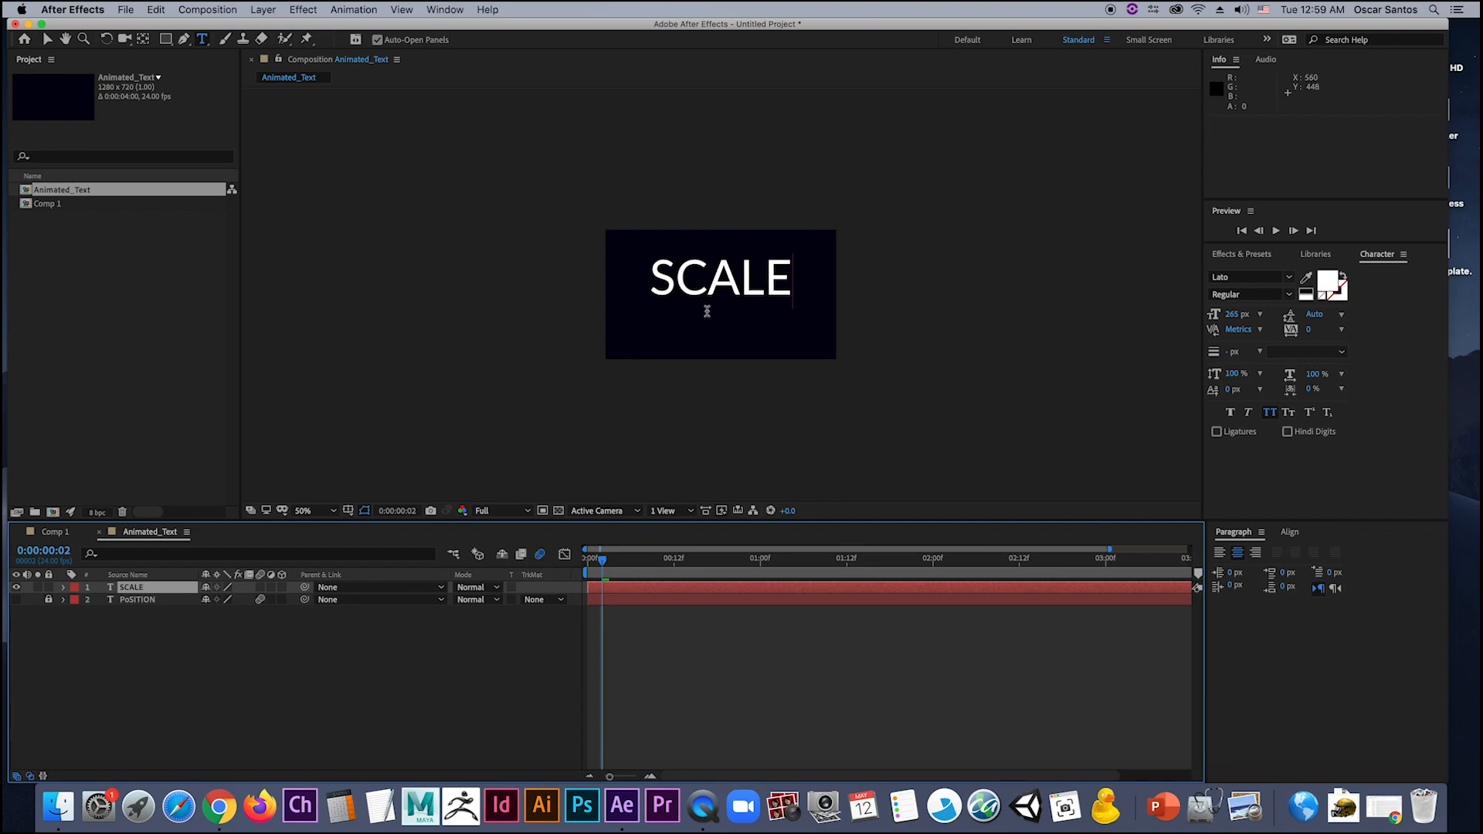
# Step: Center the SCALE layer's anchor point in the text and align the layer vertically to the composition's center
pyautogui.click(51, 39)
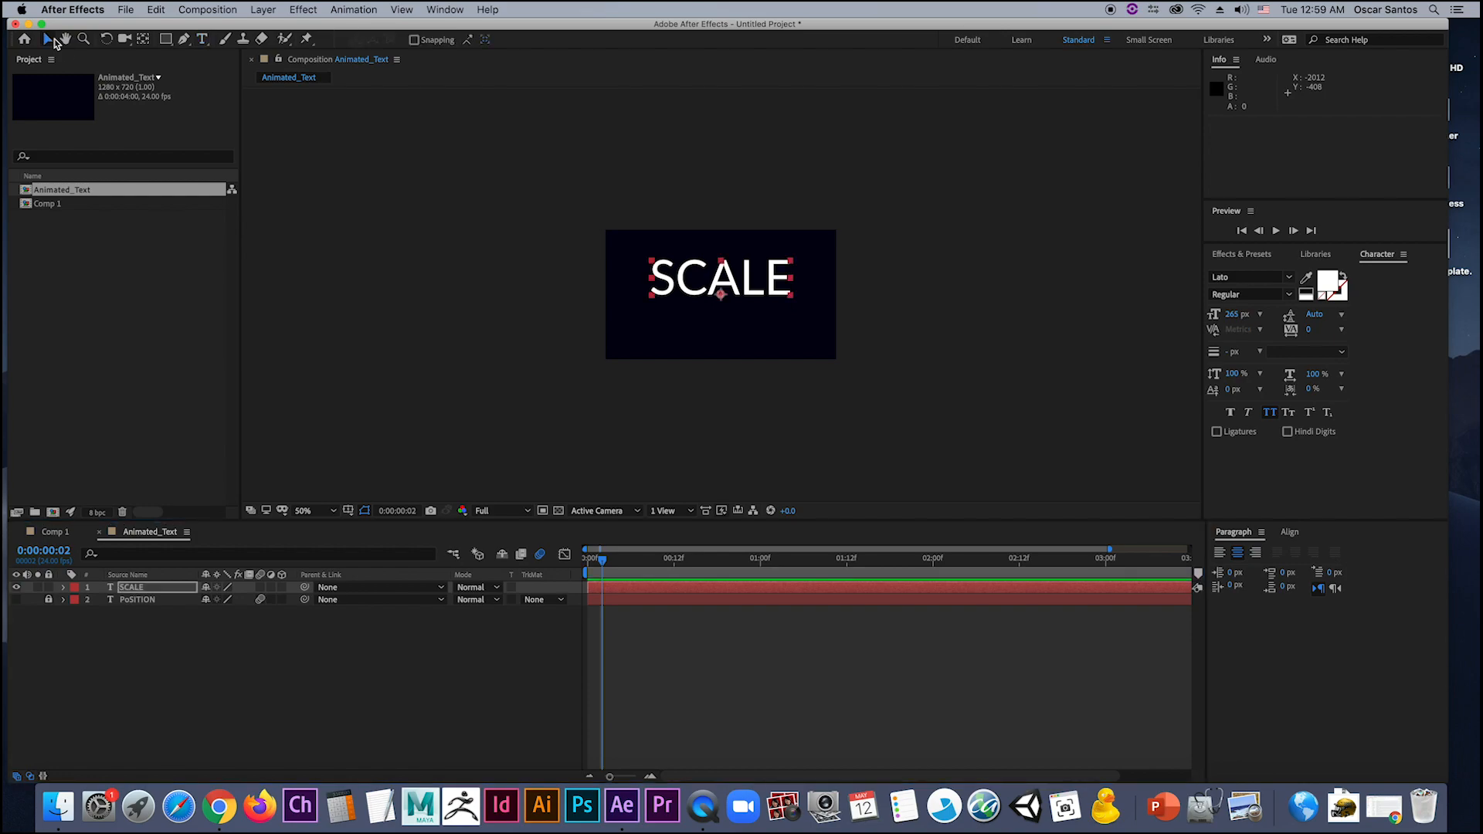
pyautogui.press('super+alt+Home')
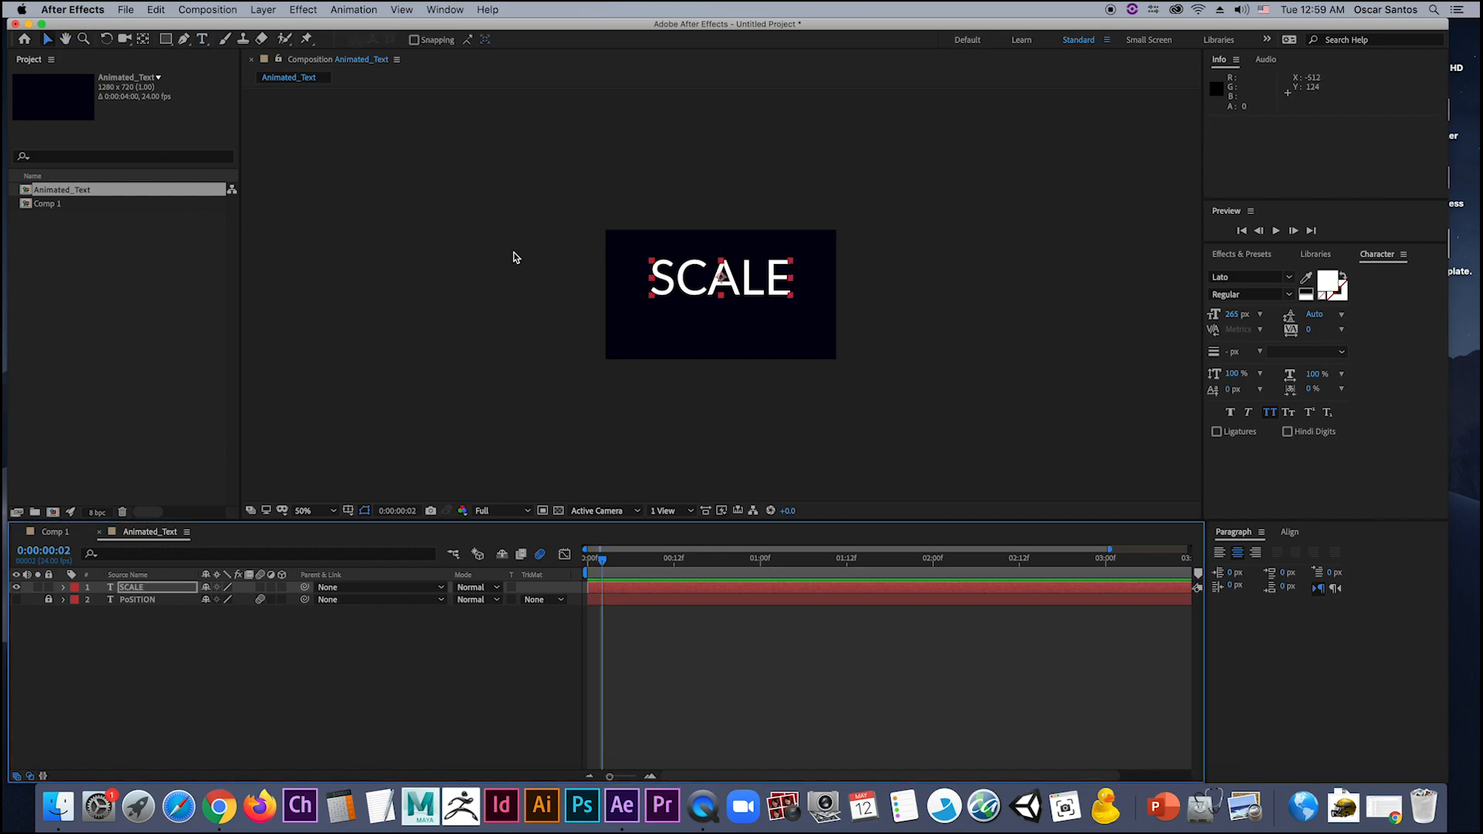
pyautogui.click(1289, 532)
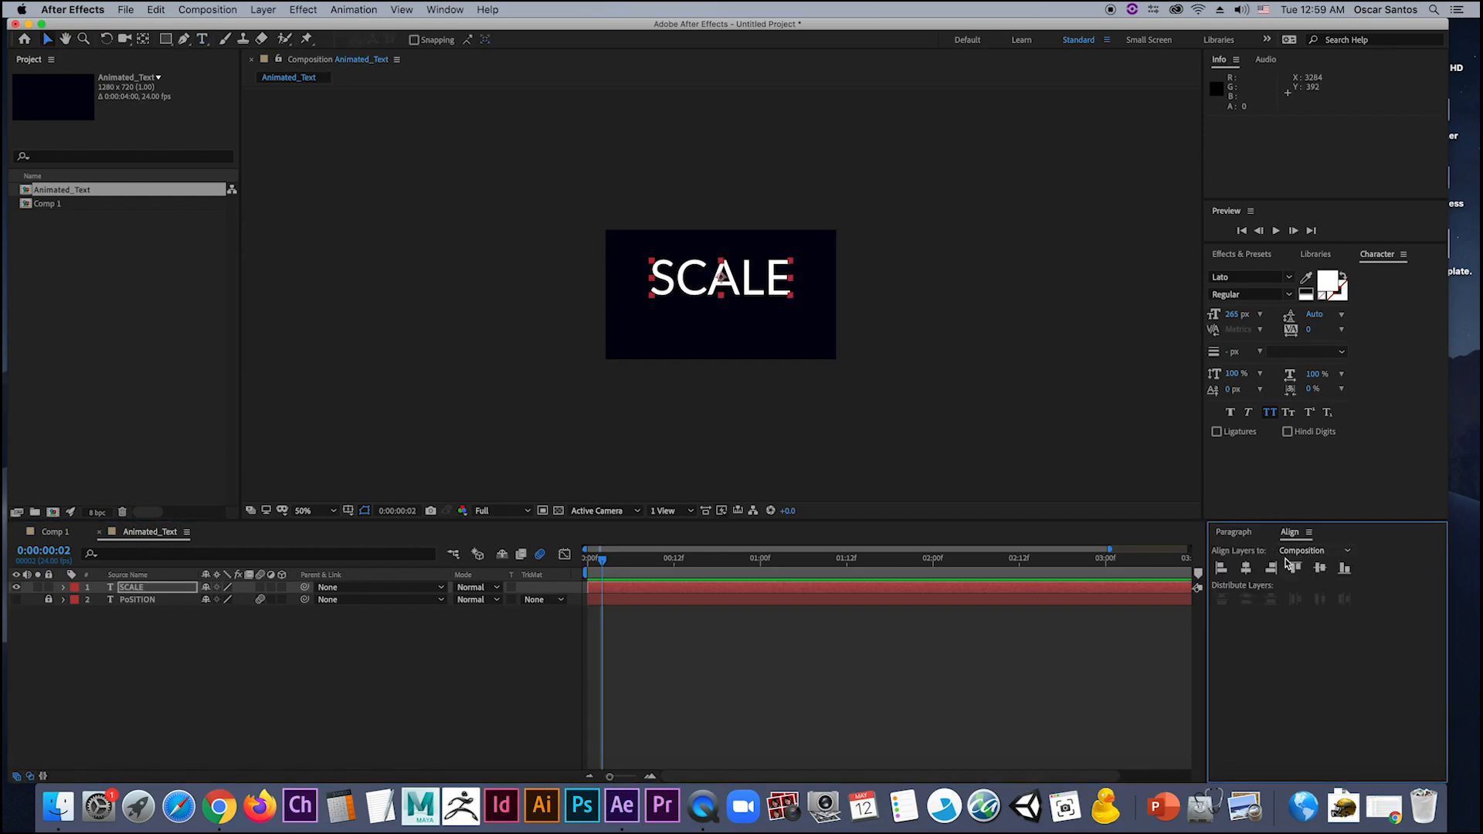
pyautogui.click(1321, 569)
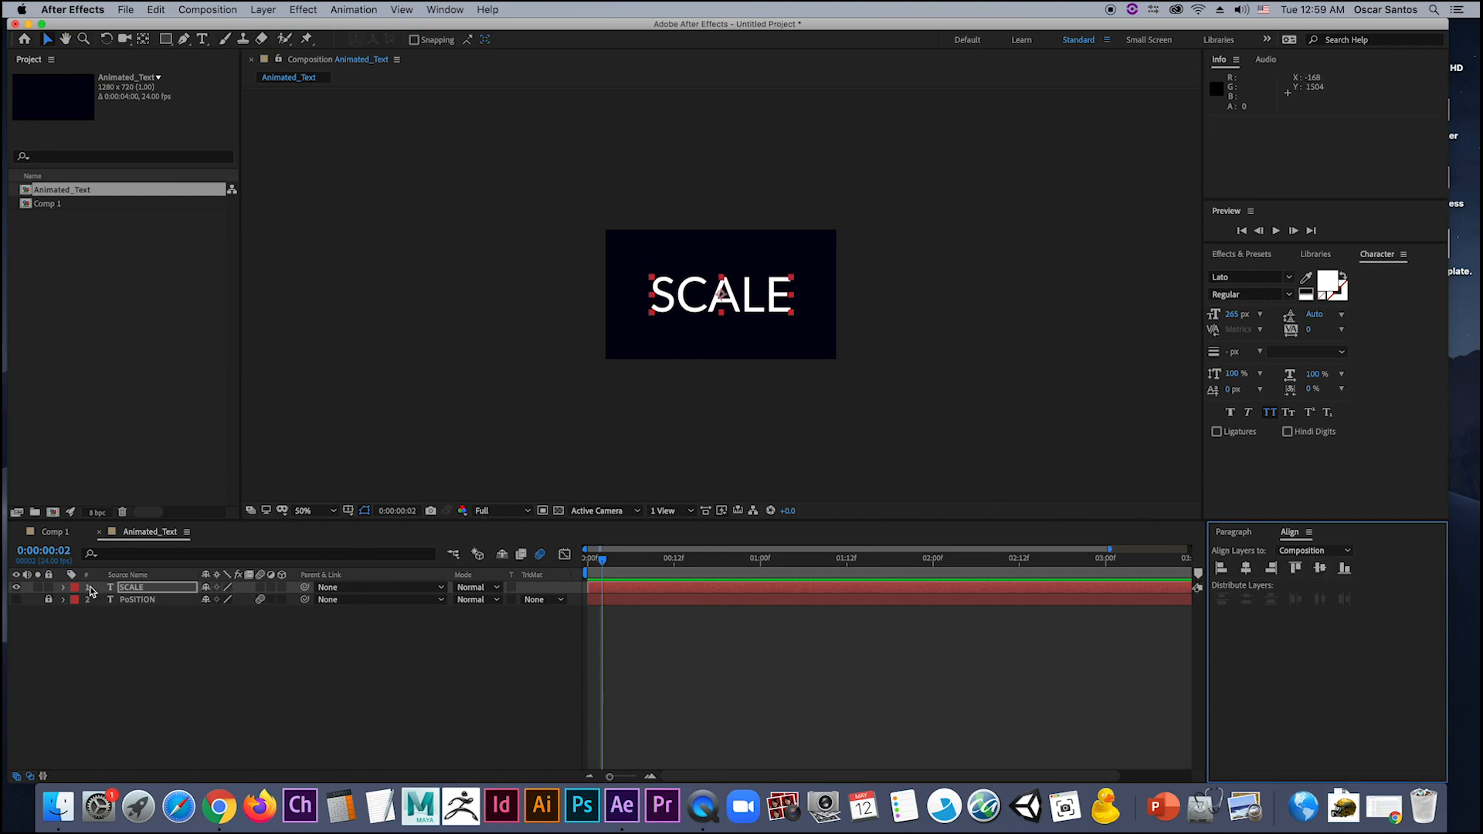
# Step: Add a Scale text animator to the SCALE layer and rename it SCALE Animator
pyautogui.click(63, 587)
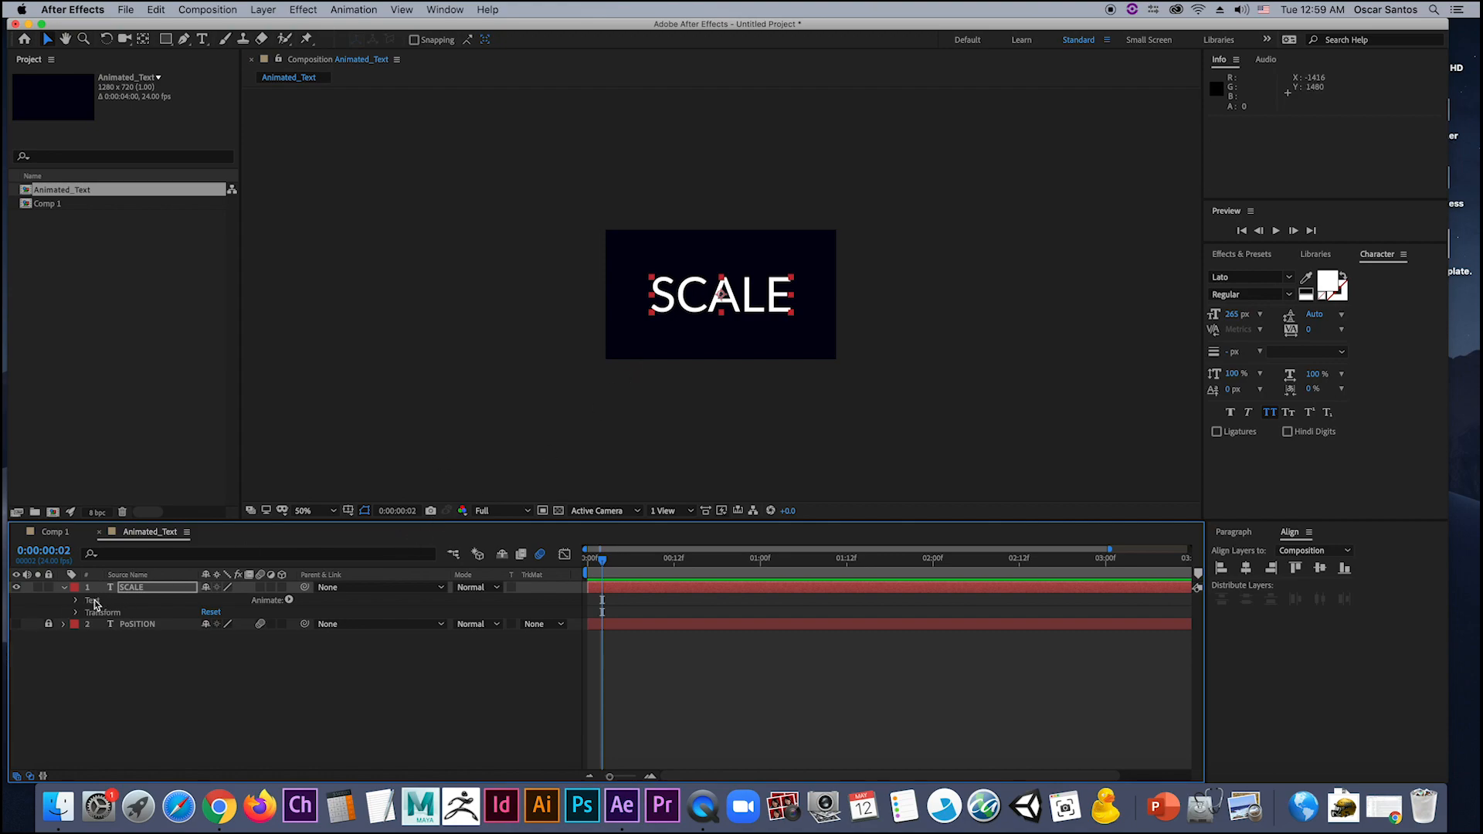
pyautogui.click(289, 600)
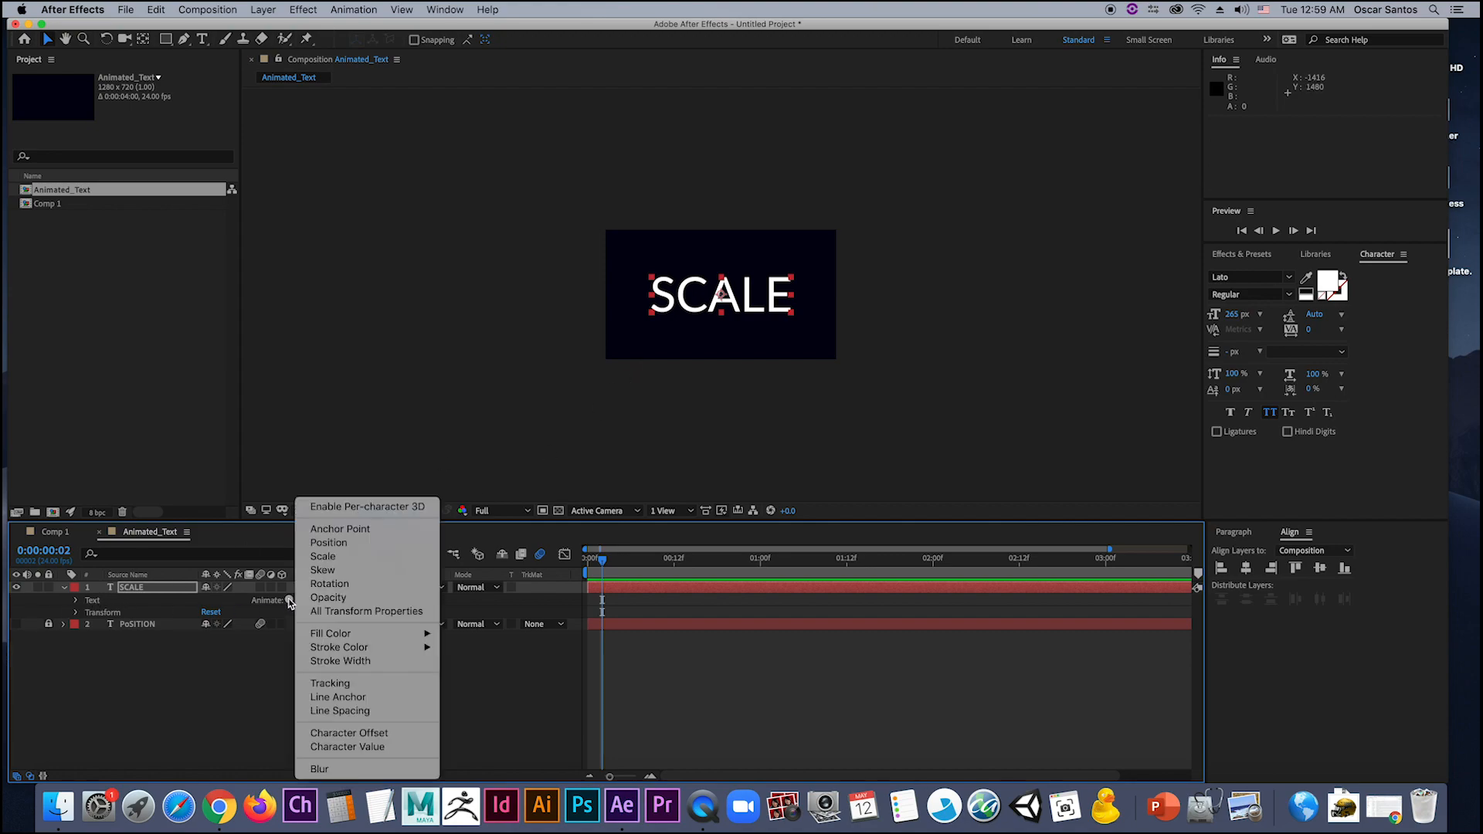
pyautogui.click(354, 558)
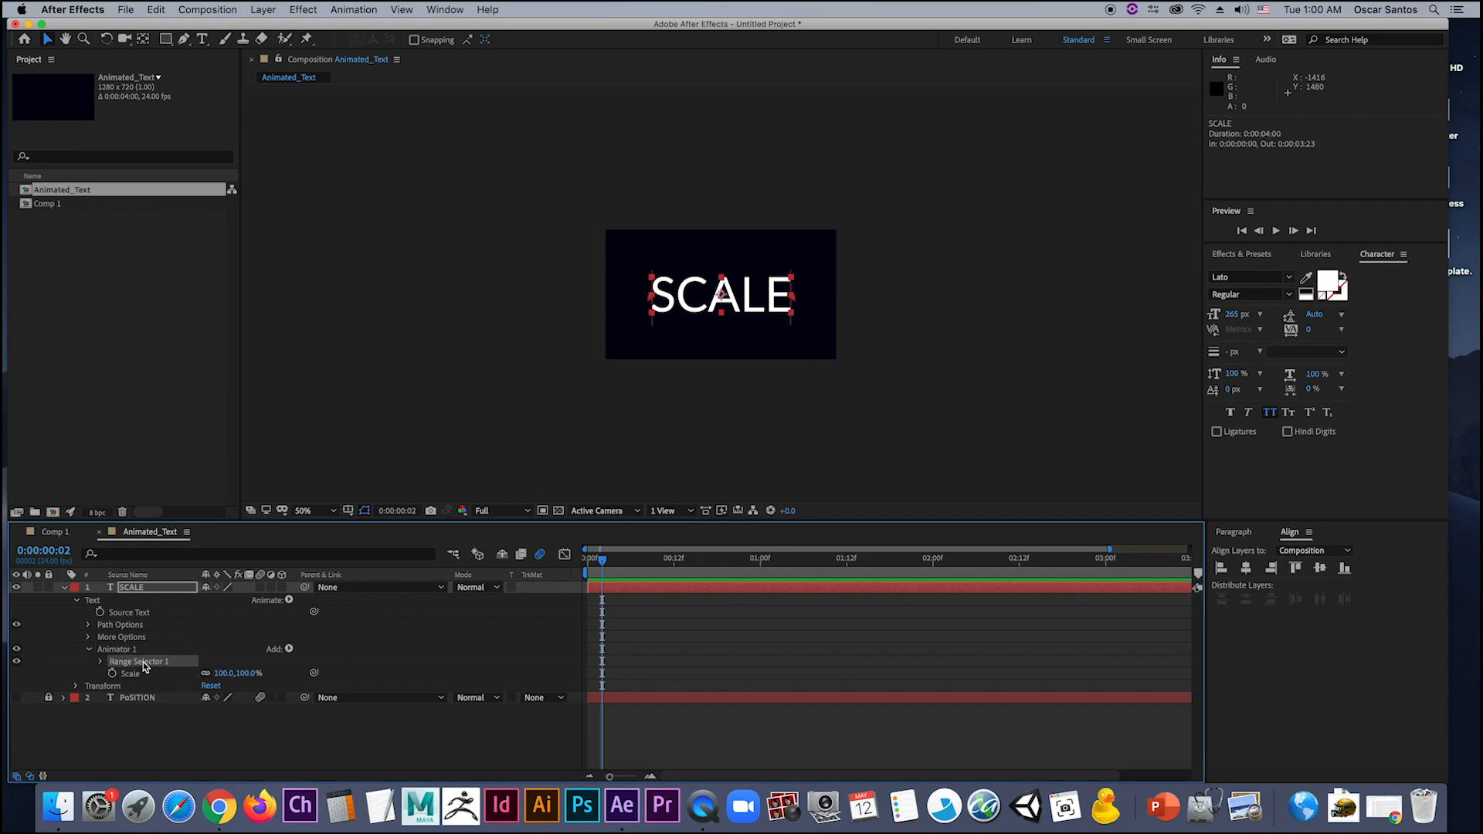
pyautogui.click(124, 651)
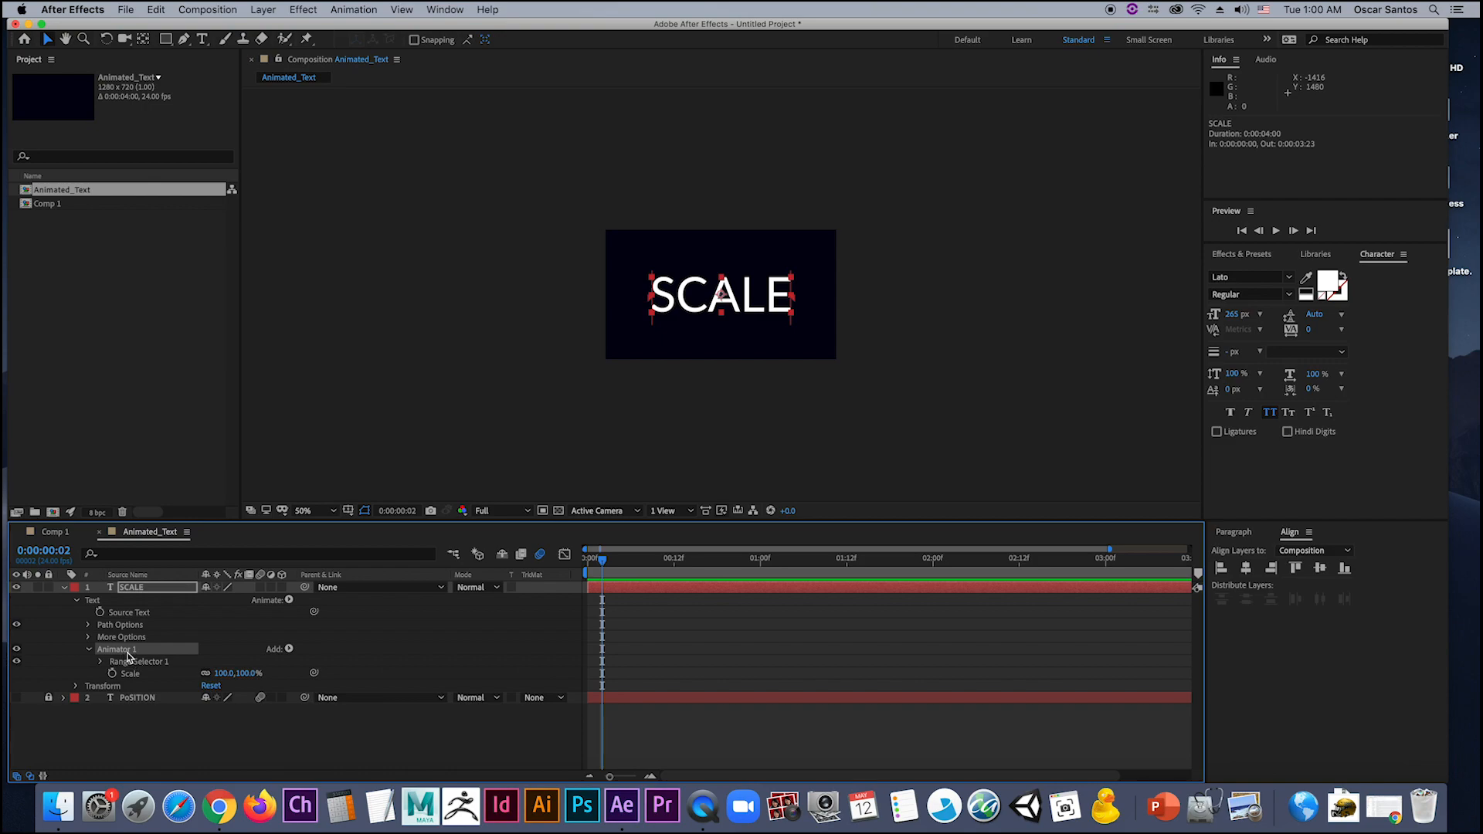
pyautogui.press('Return')
pyautogui.write('SCALE')
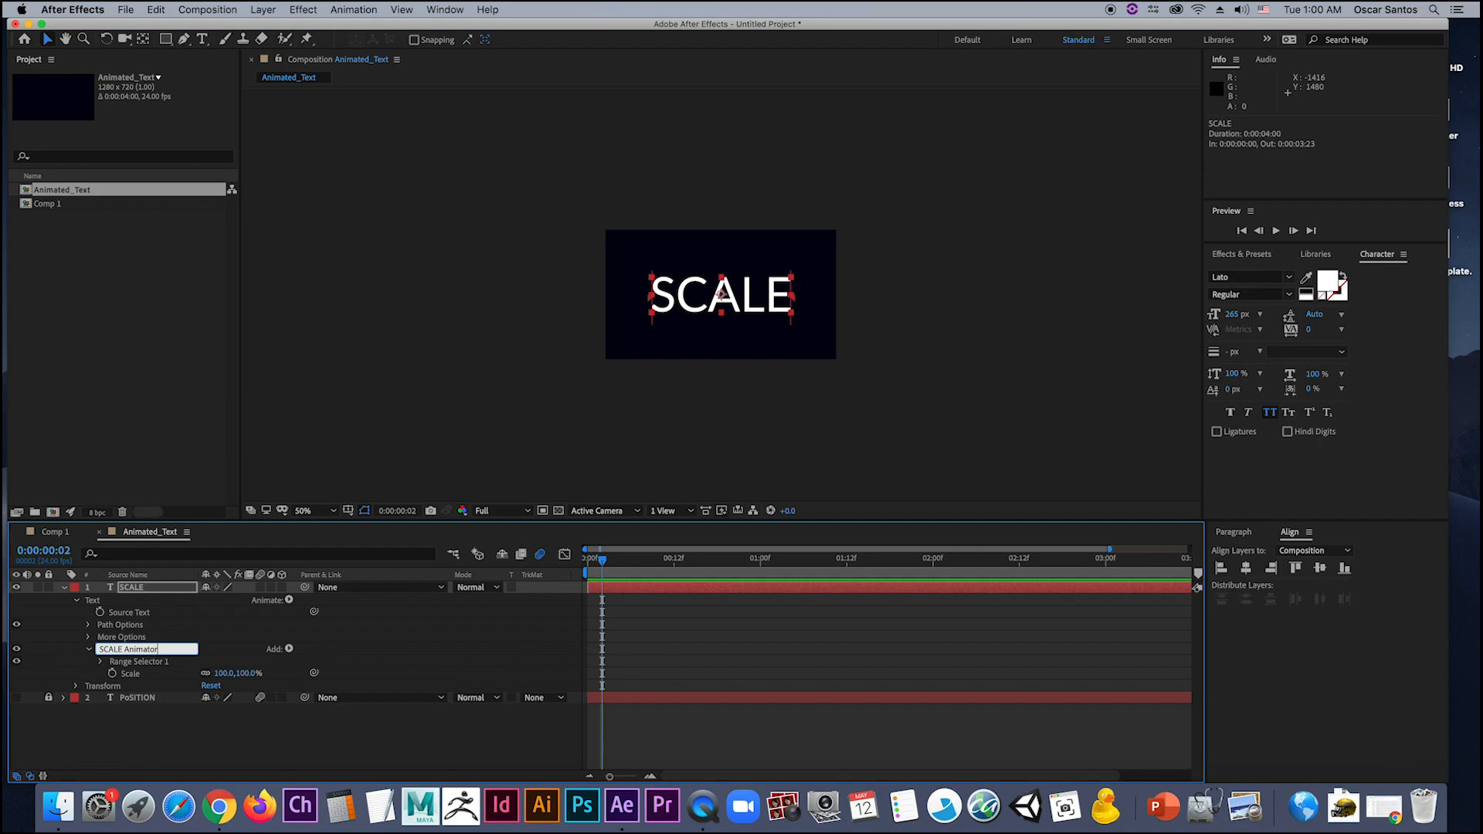
pyautogui.press('Return')
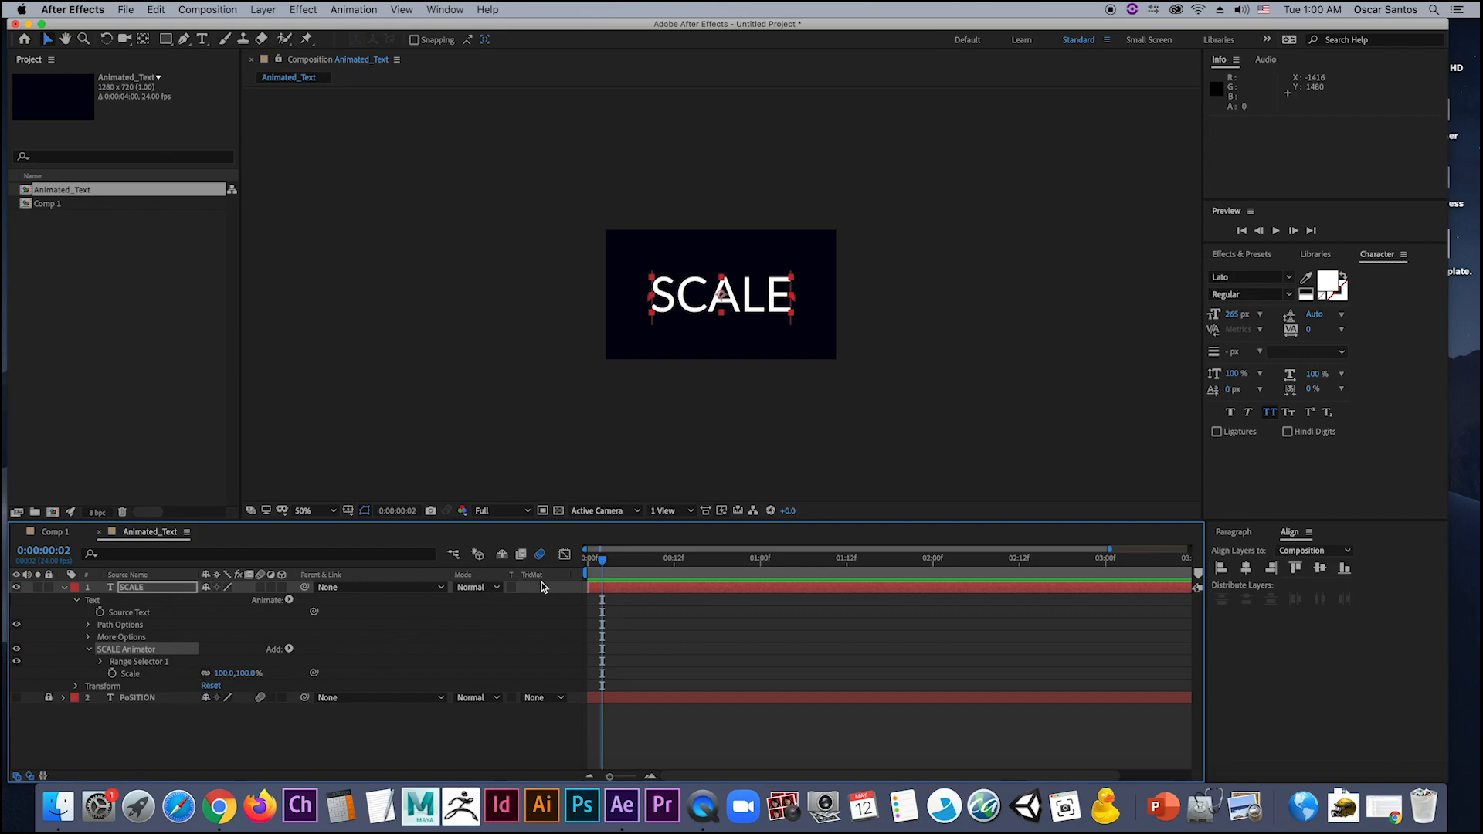
# Step: At the first frame, try enlarging and shrinking the letters with the SCALE Animator's Scale, ending at 103%
pyautogui.moveTo(597, 567); pyautogui.dragTo(587, 567)
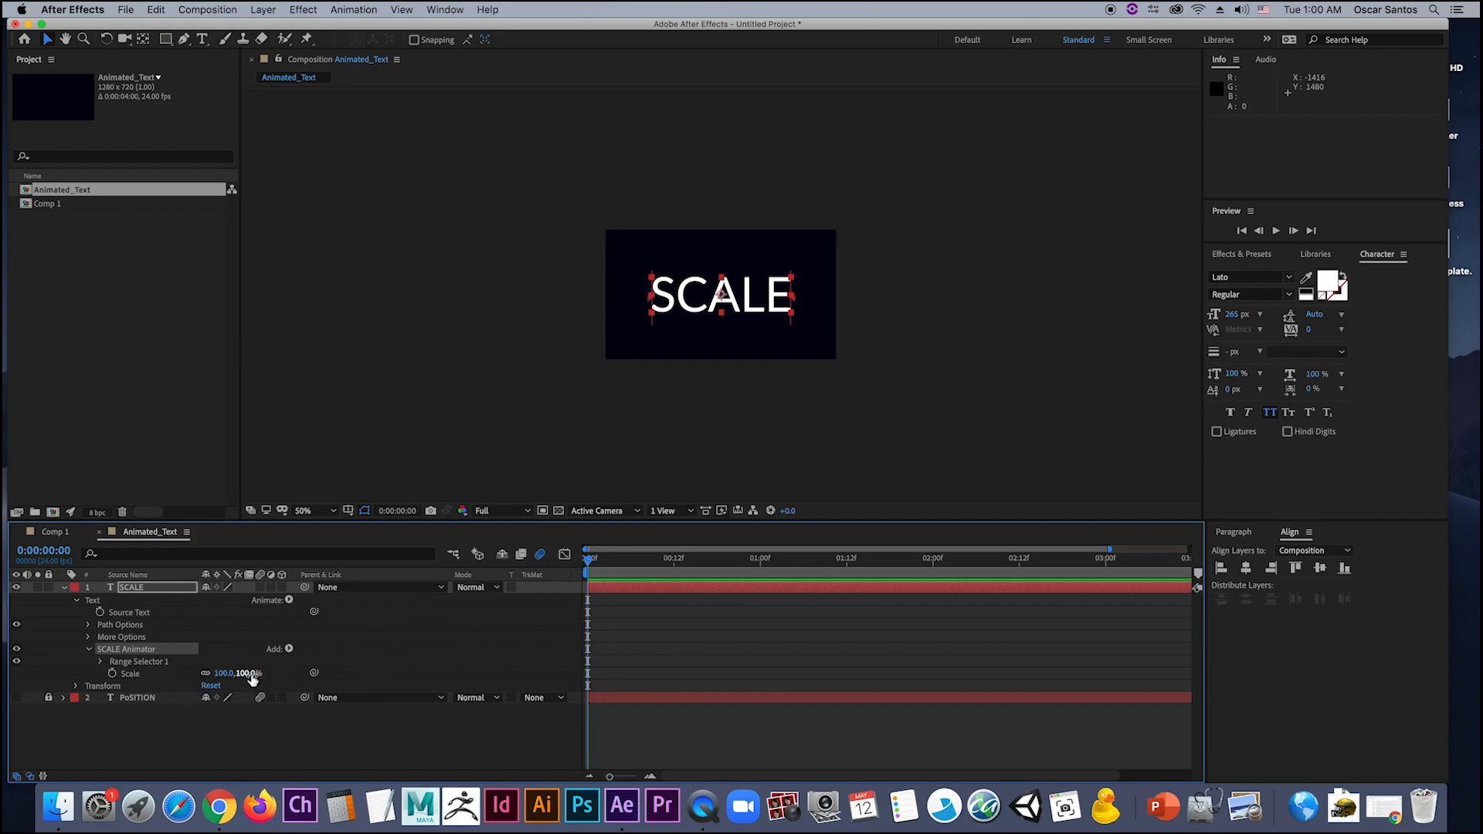
pyautogui.moveTo(249, 673)
pyautogui.mouseDown()
pyautogui.moveTo(402, 681)
pyautogui.moveTo(212, 676)
pyautogui.moveTo(309, 681)
pyautogui.moveTo(225, 675)
pyautogui.moveTo(263, 678)
pyautogui.mouseUp()
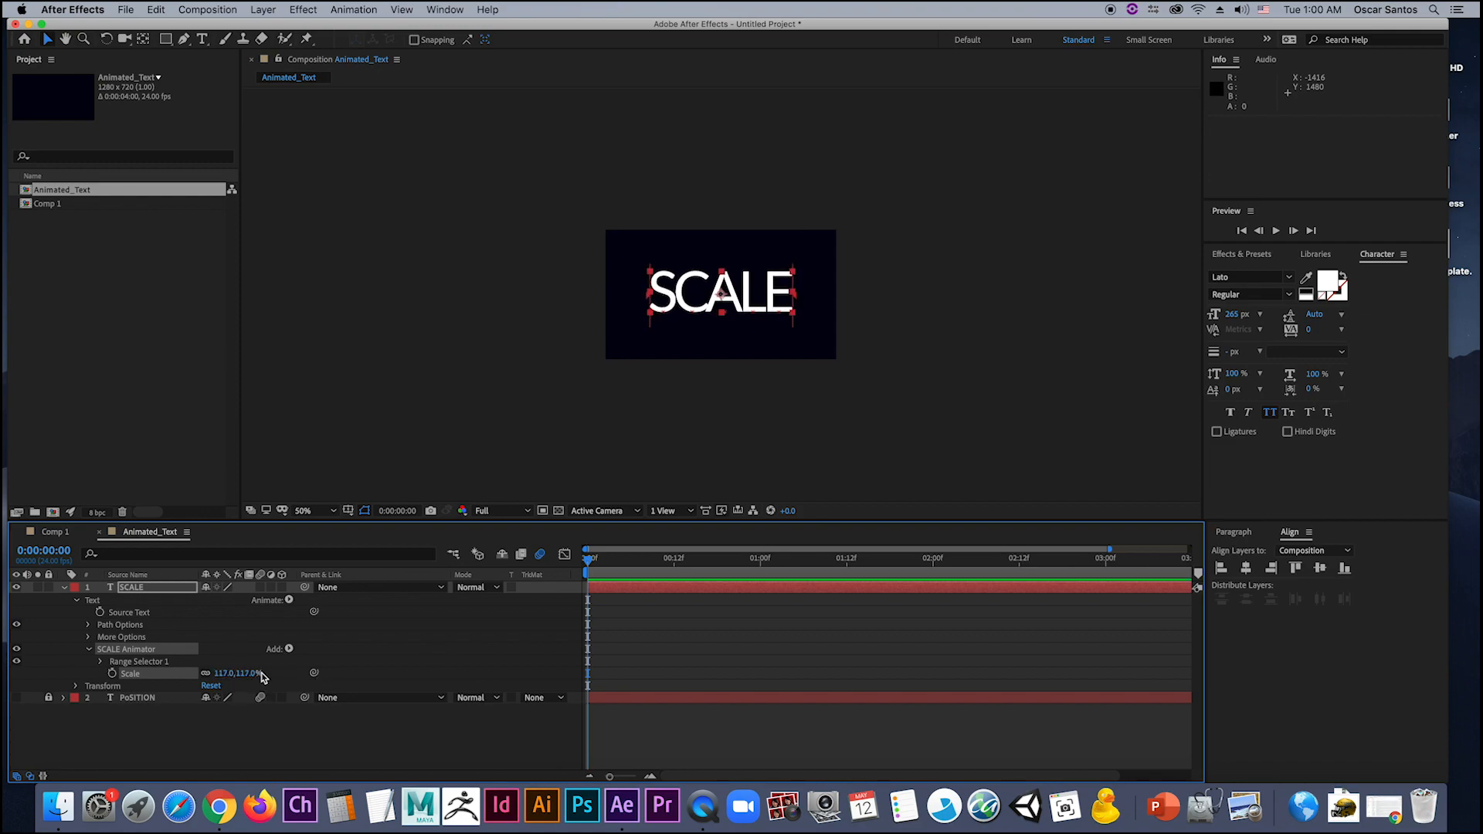
pyautogui.press('super+z')
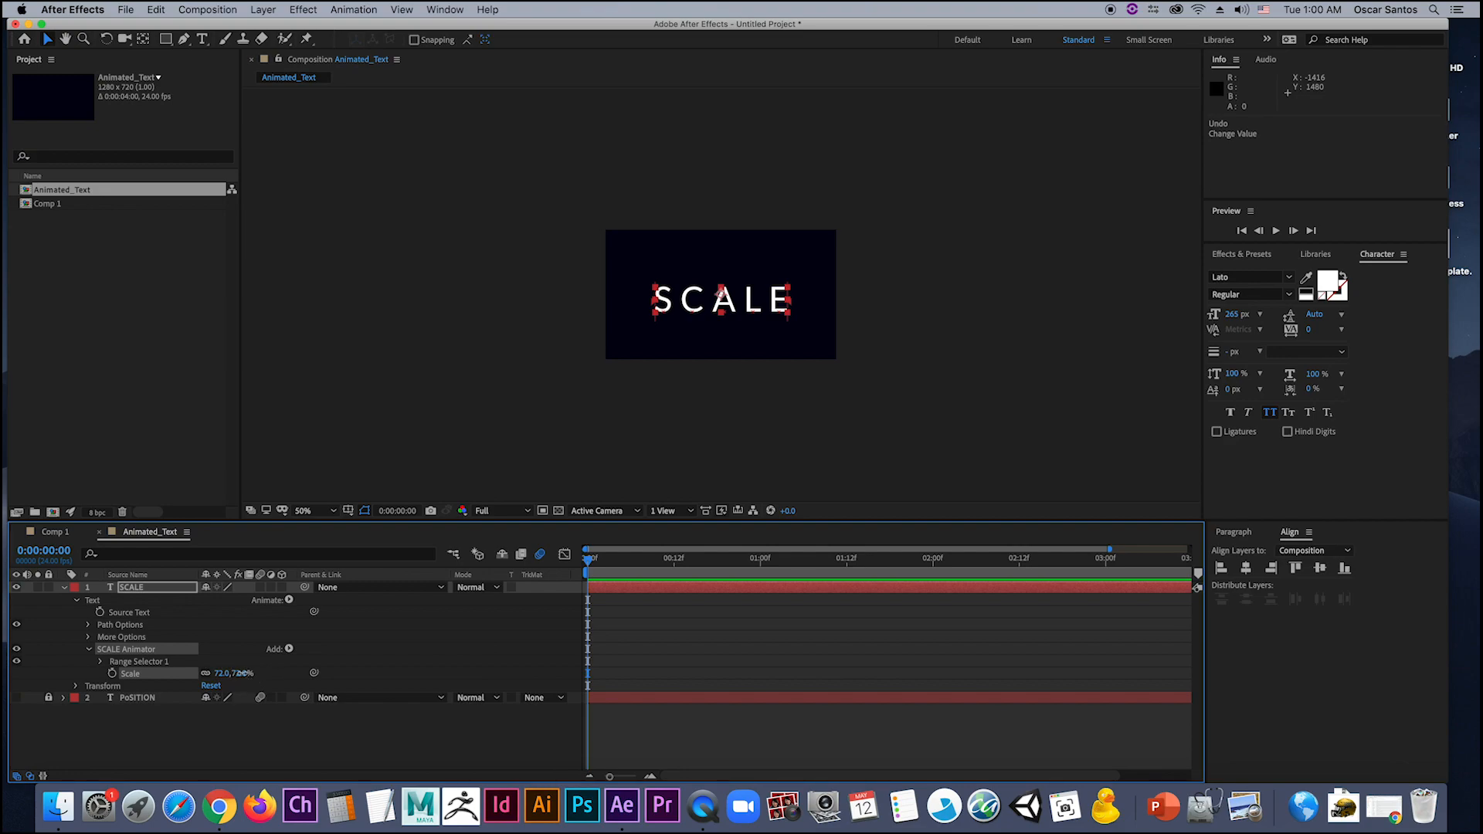
pyautogui.moveTo(241, 674)
pyautogui.mouseDown()
pyautogui.moveTo(426, 676)
pyautogui.moveTo(269, 677)
pyautogui.mouseUp()
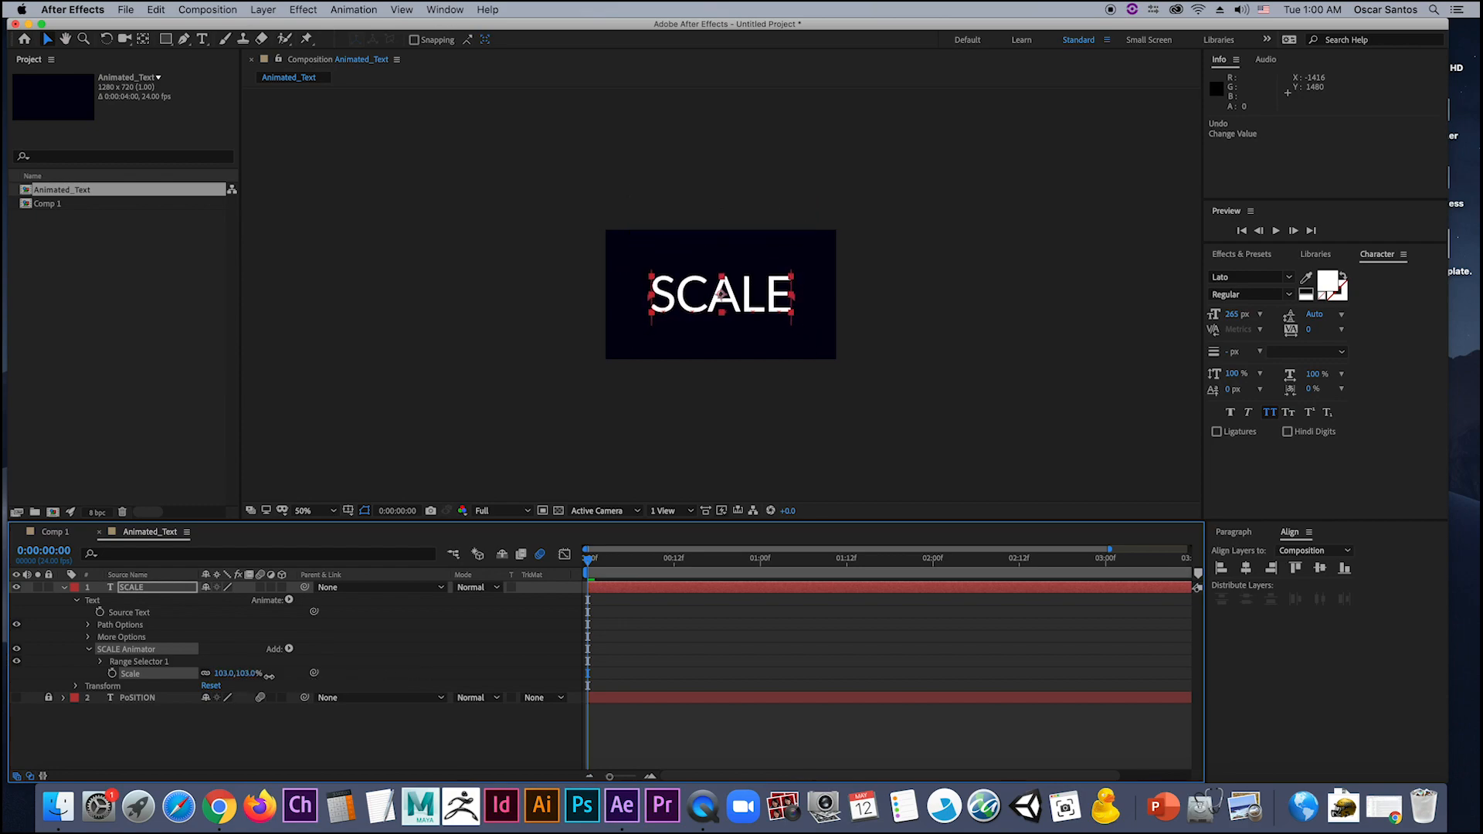
# Step: Set the SCALE text's Anchor Point Grouping to Word under More Options
pyautogui.click(132, 638)
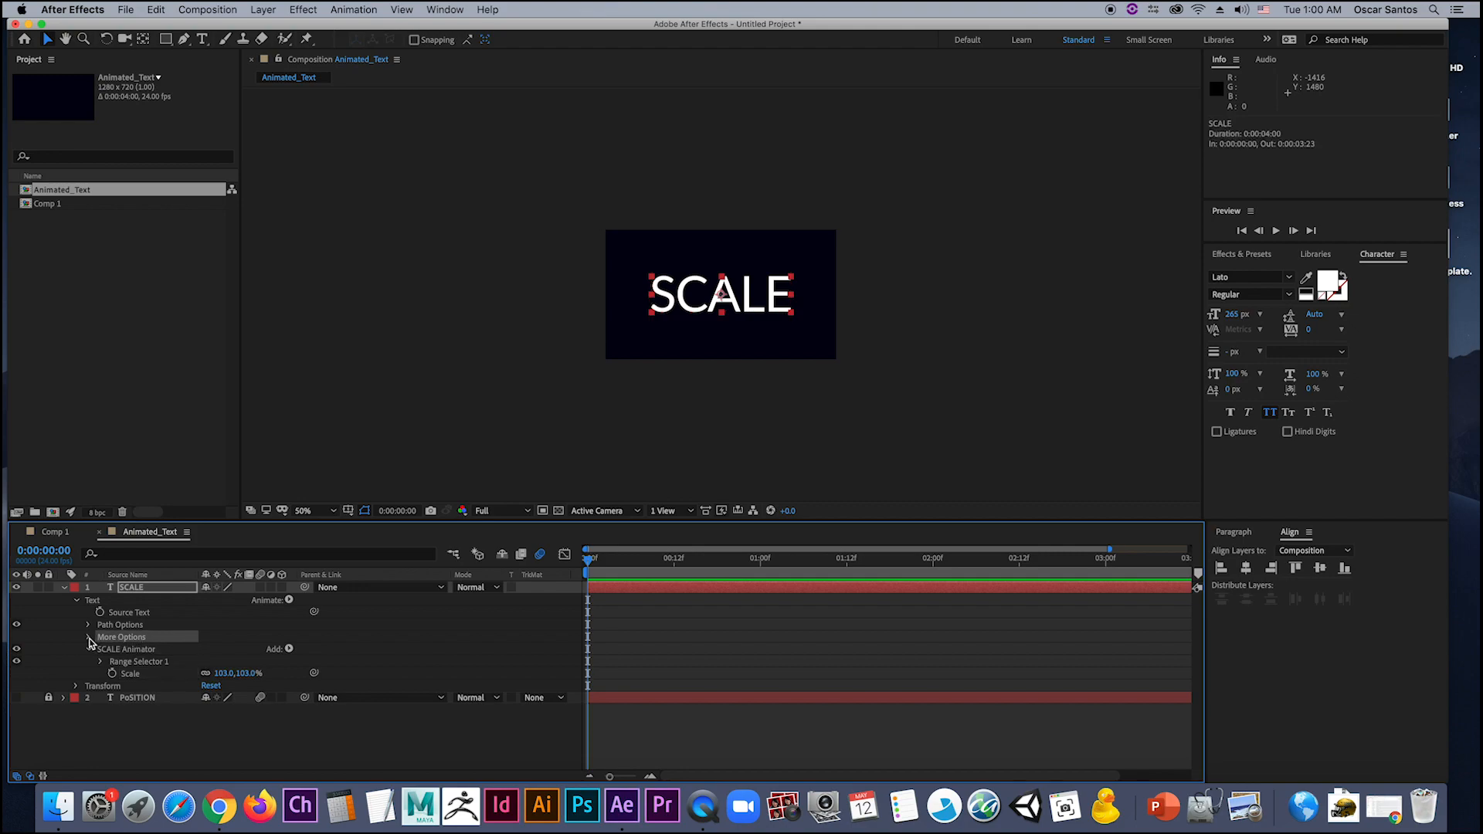
pyautogui.click(89, 639)
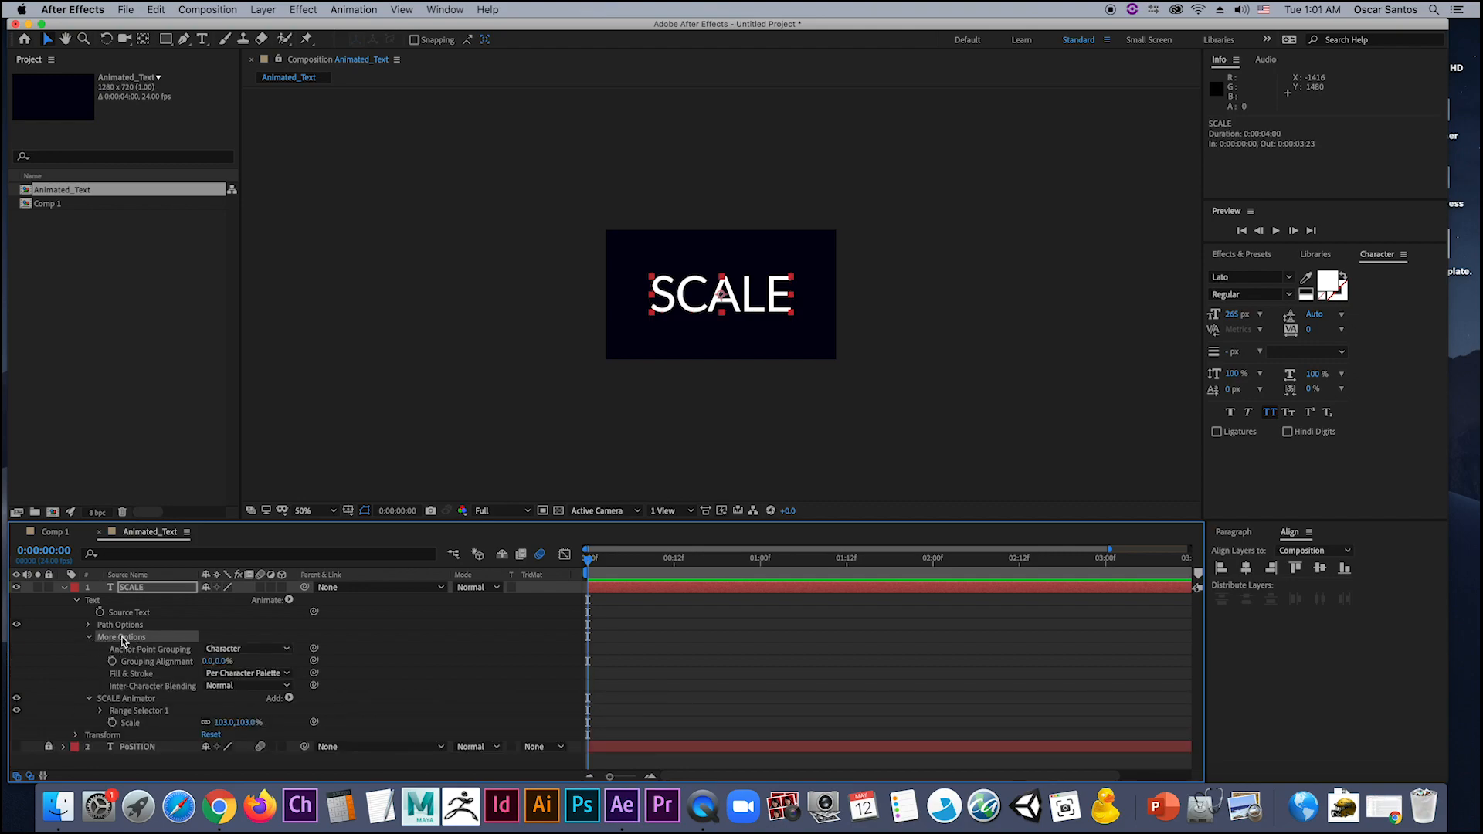
pyautogui.click(240, 652)
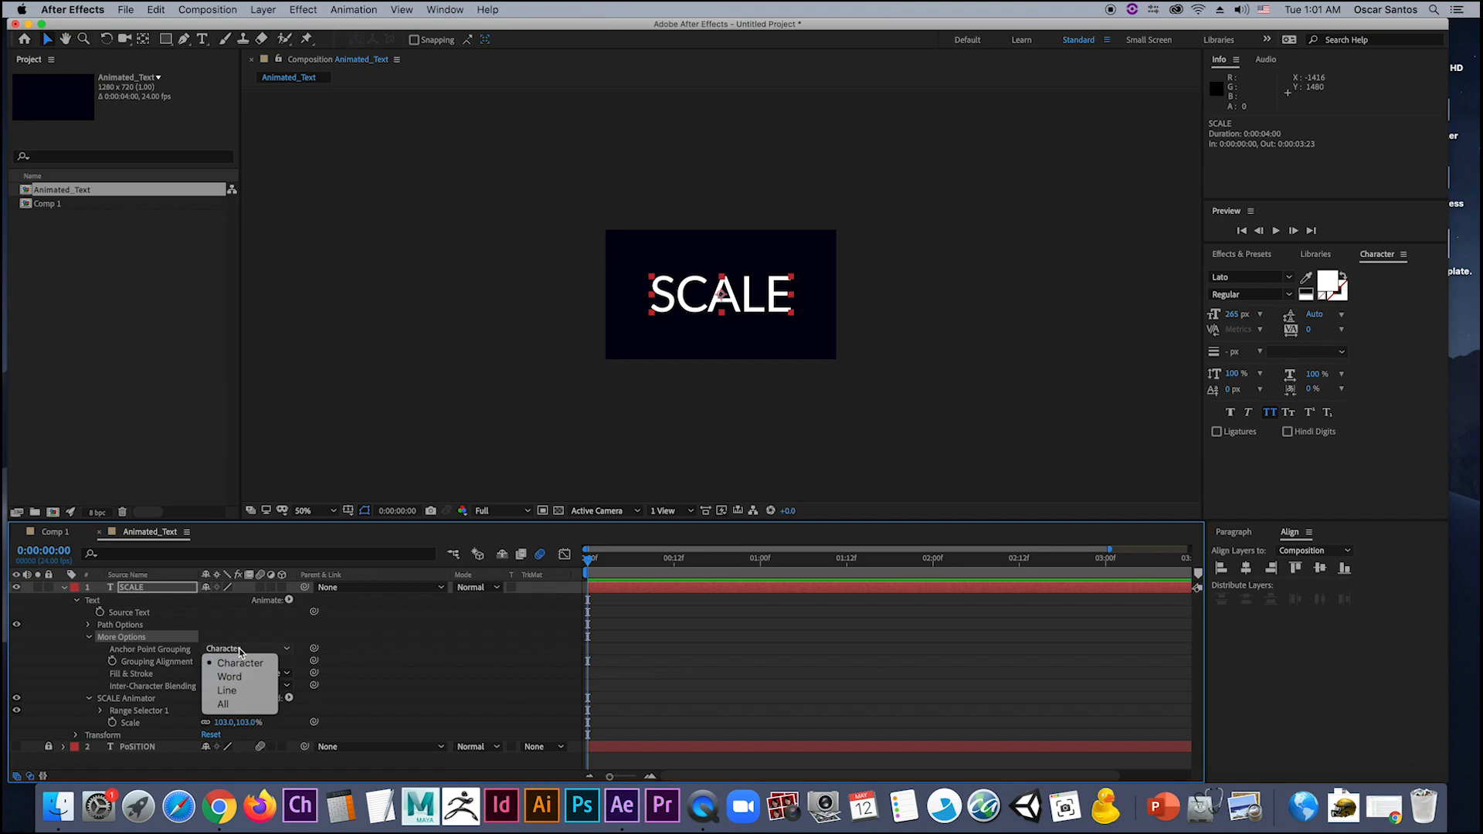
pyautogui.click(237, 678)
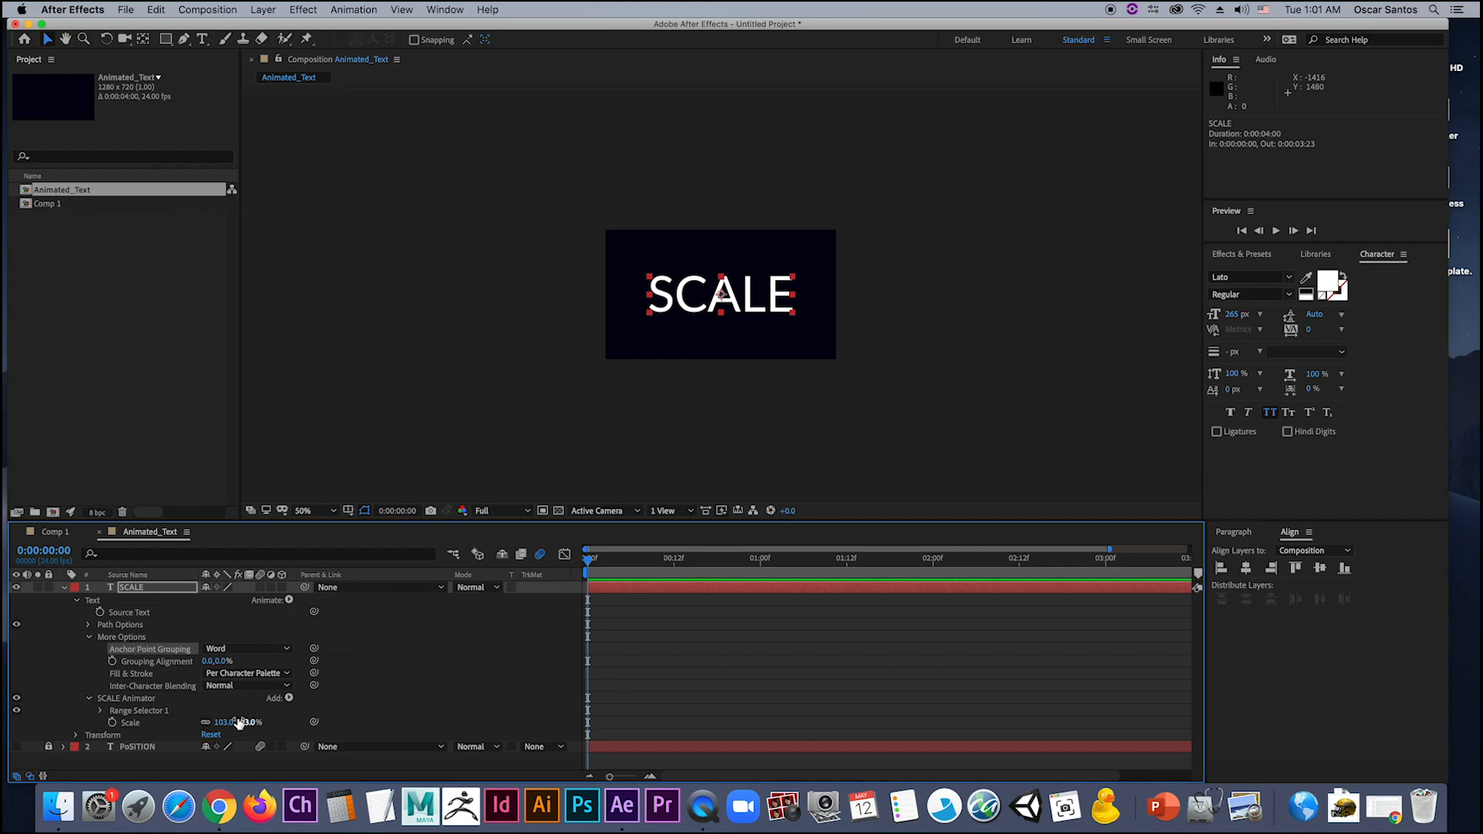
# Step: Compare the Word, Line and All anchor point groupings on the SCALE text while scaling between 110% and 172%, ending on Word at 159%
pyautogui.moveTo(238, 722)
pyautogui.mouseDown()
pyautogui.moveTo(405, 728)
pyautogui.moveTo(205, 732)
pyautogui.moveTo(317, 731)
pyautogui.moveTo(246, 724)
pyautogui.mouseUp()
pyautogui.click(242, 651)
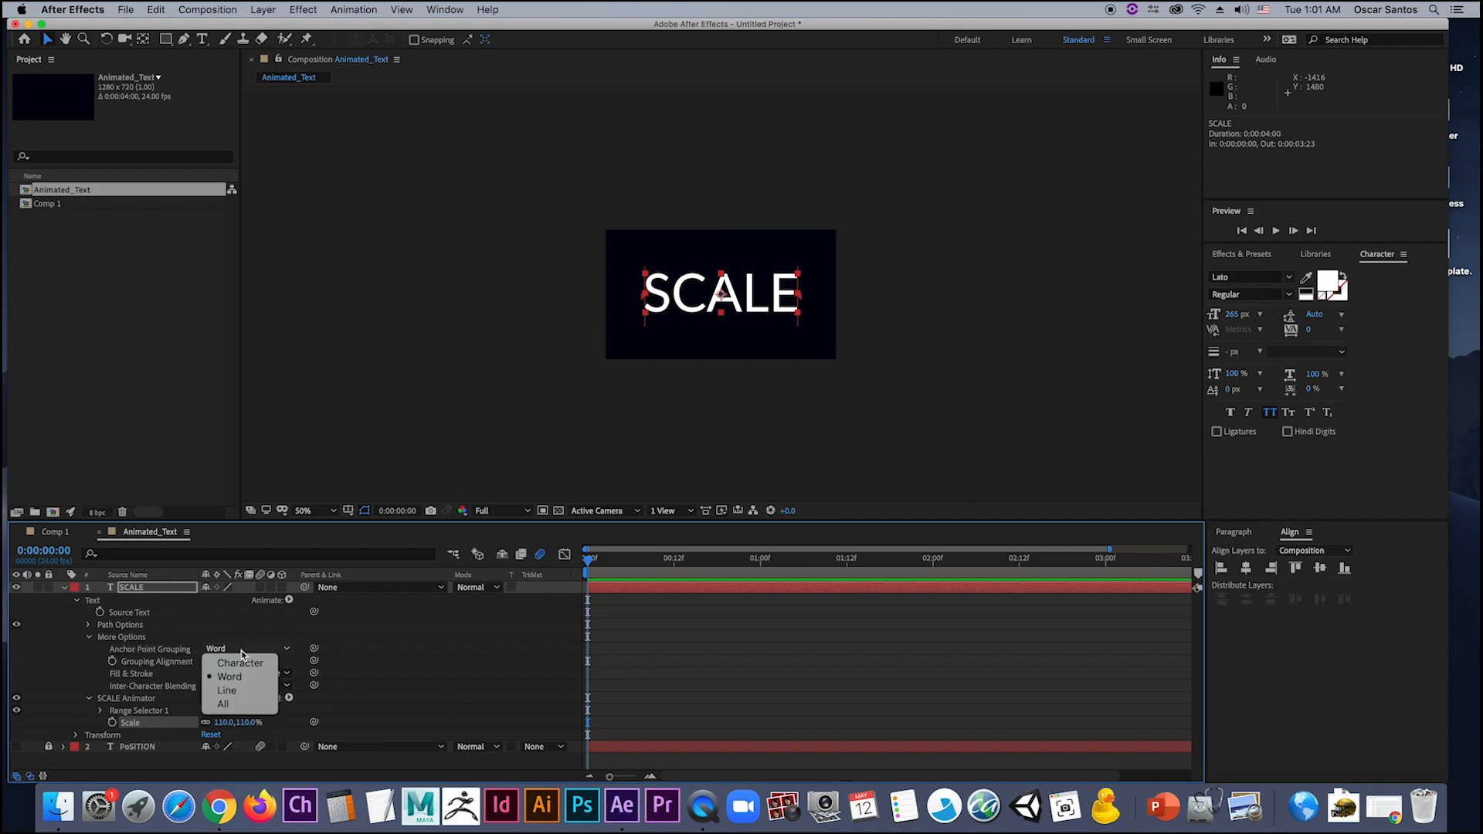
pyautogui.click(231, 691)
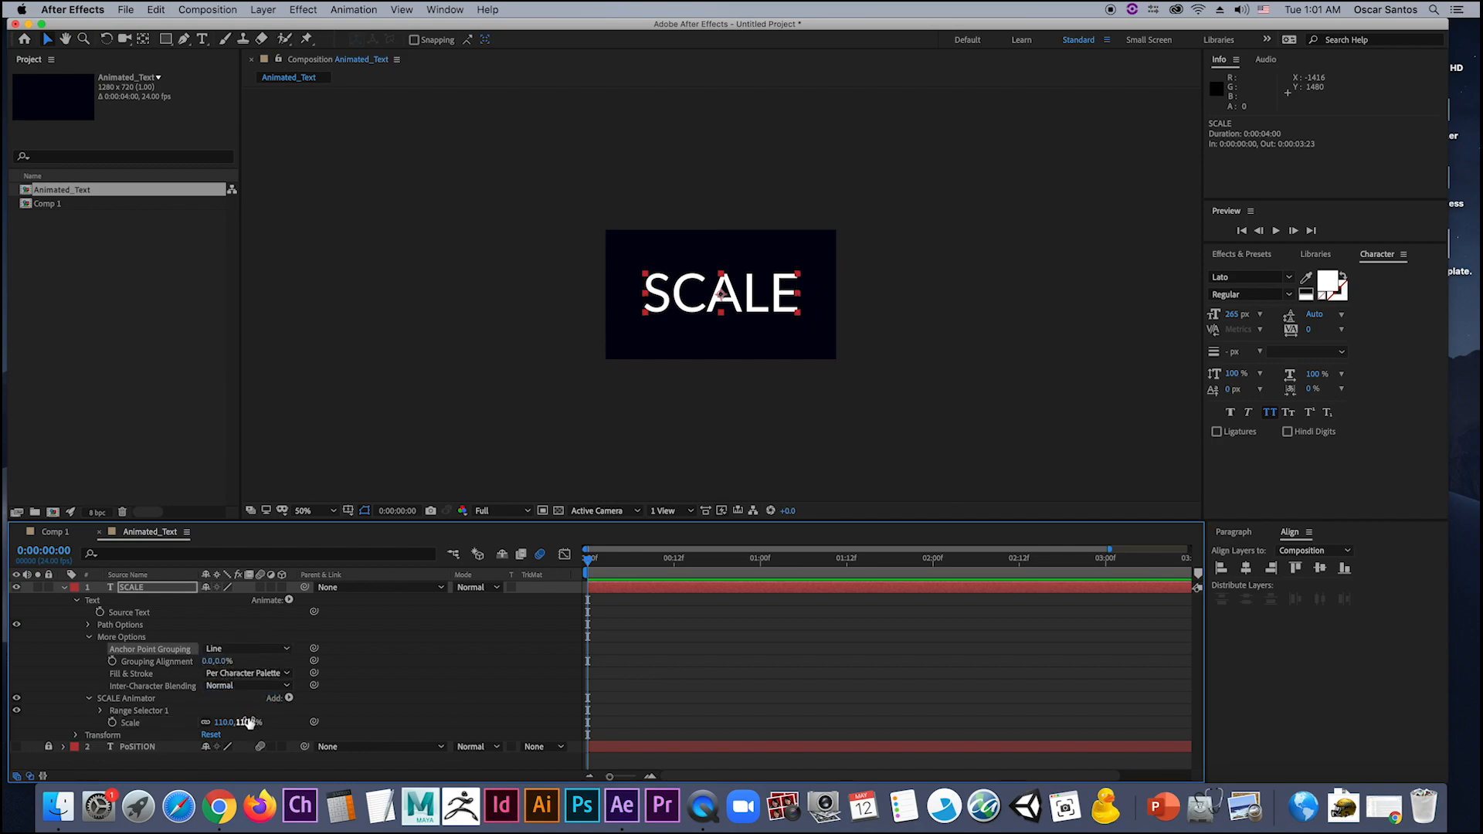
pyautogui.moveTo(247, 723)
pyautogui.mouseDown()
pyautogui.moveTo(284, 722)
pyautogui.moveTo(246, 724)
pyautogui.moveTo(272, 724)
pyautogui.mouseUp()
pyautogui.click(255, 650)
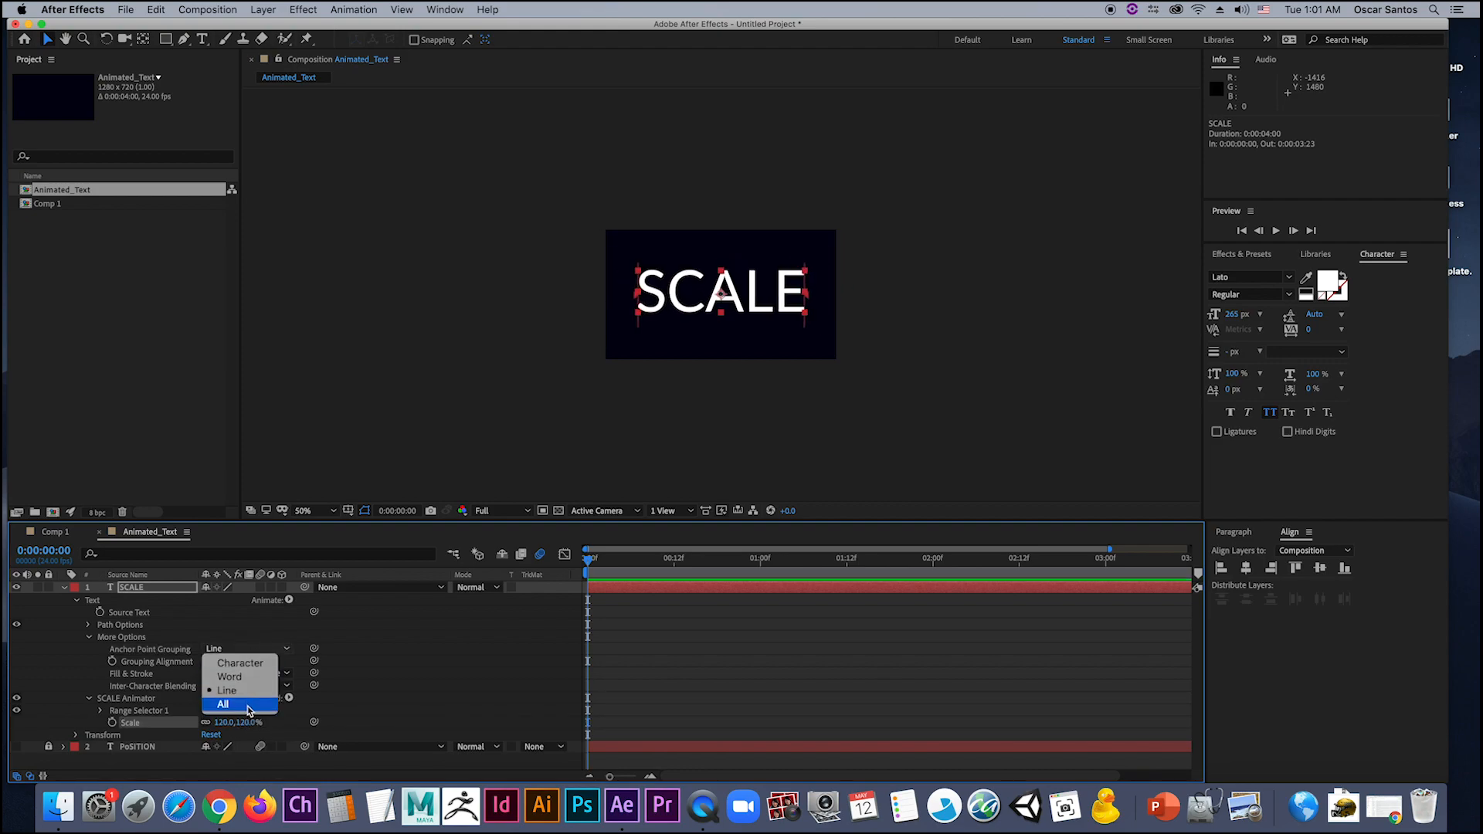
pyautogui.click(248, 705)
pyautogui.moveTo(248, 722); pyautogui.dragTo(289, 722)
pyautogui.click(258, 651)
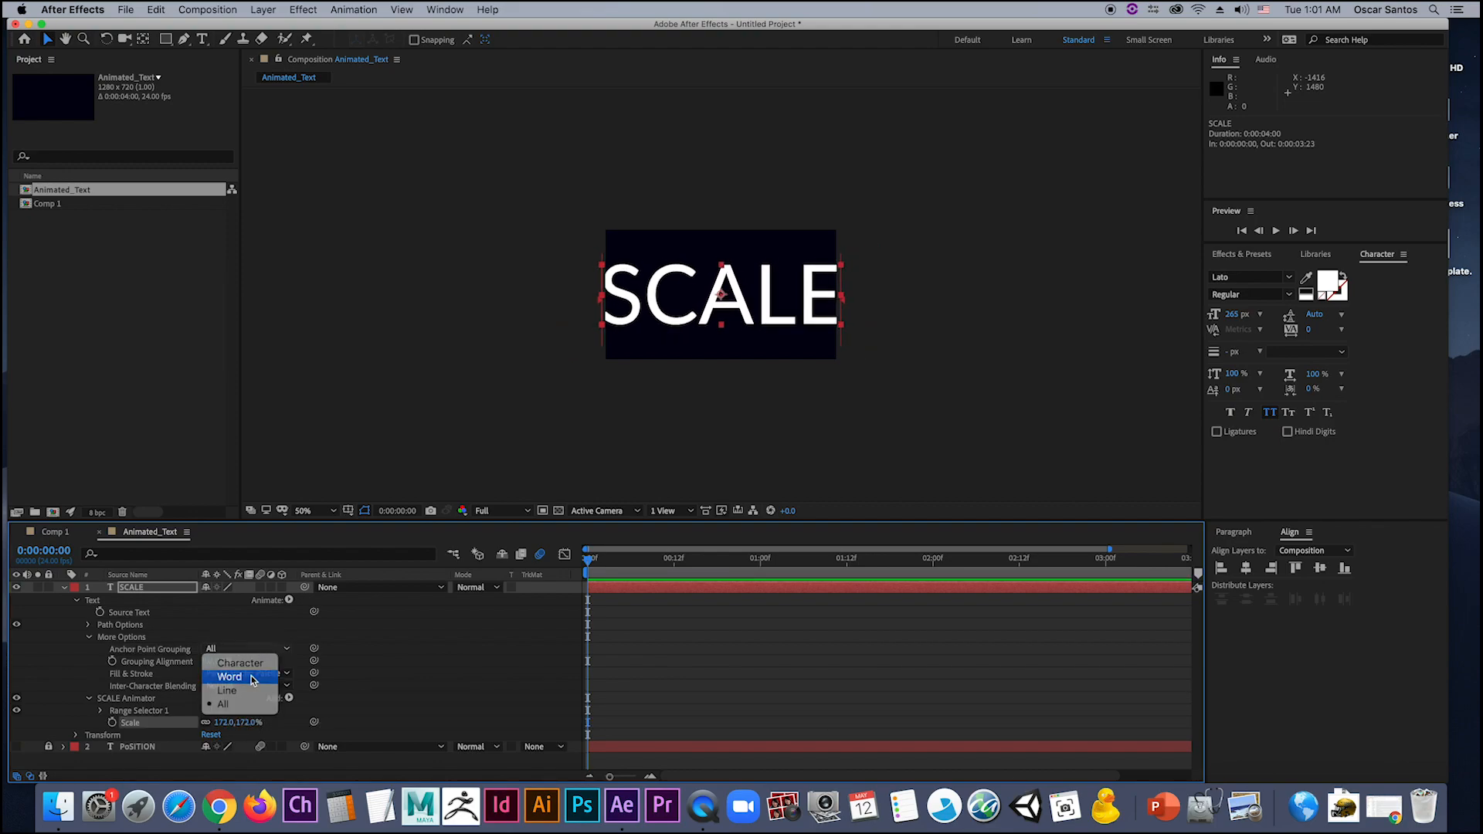
pyautogui.click(251, 675)
pyautogui.moveTo(246, 722)
pyautogui.mouseDown()
pyautogui.moveTo(273, 723)
pyautogui.moveTo(235, 722)
pyautogui.mouseUp()
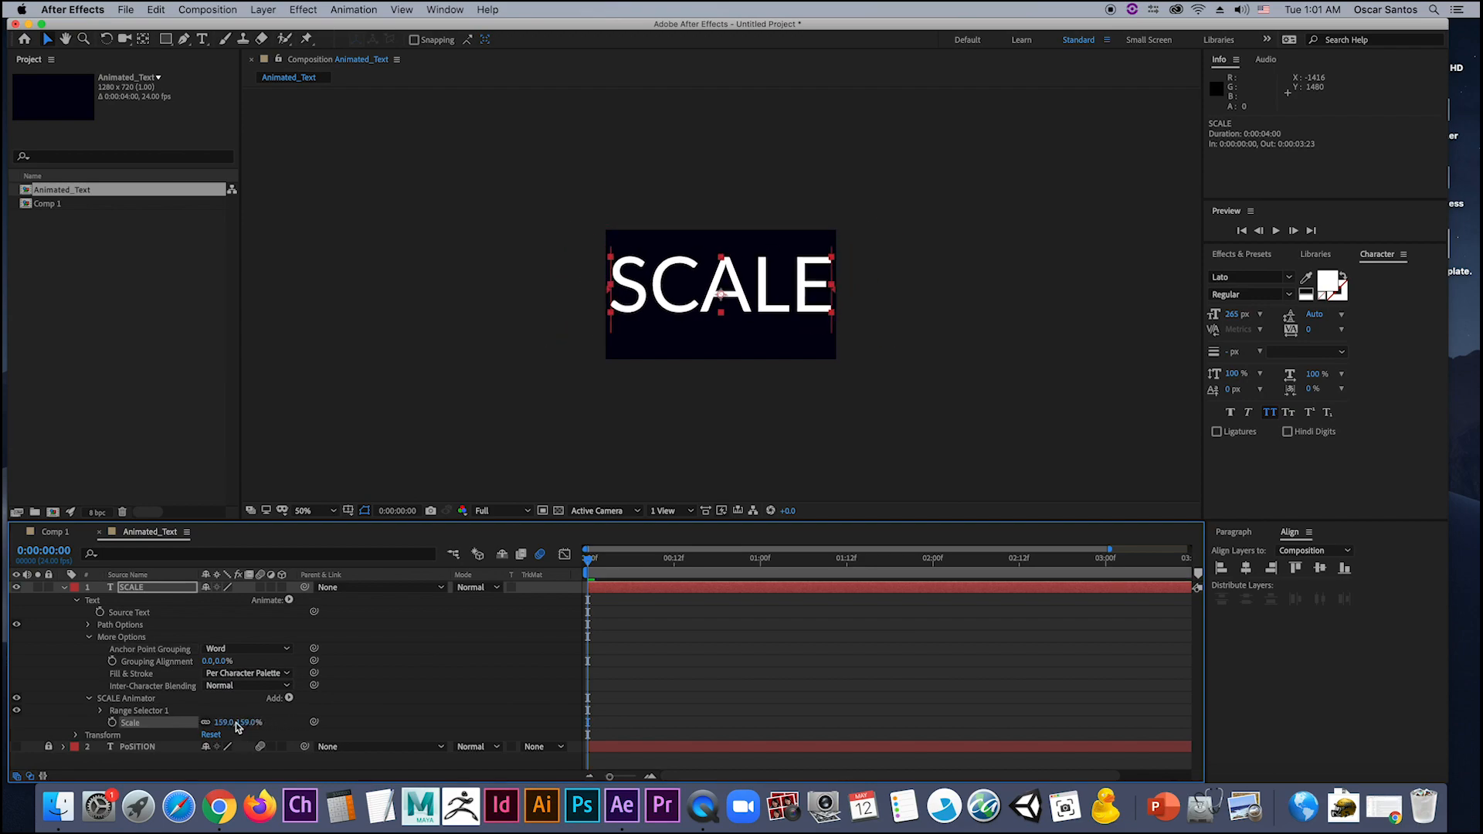
# Step: Set the SCALE text's Anchor Point Grouping to All, reduce the animator's Scale to 124%, and collapse More Options
pyautogui.click(247, 651)
pyautogui.click(245, 706)
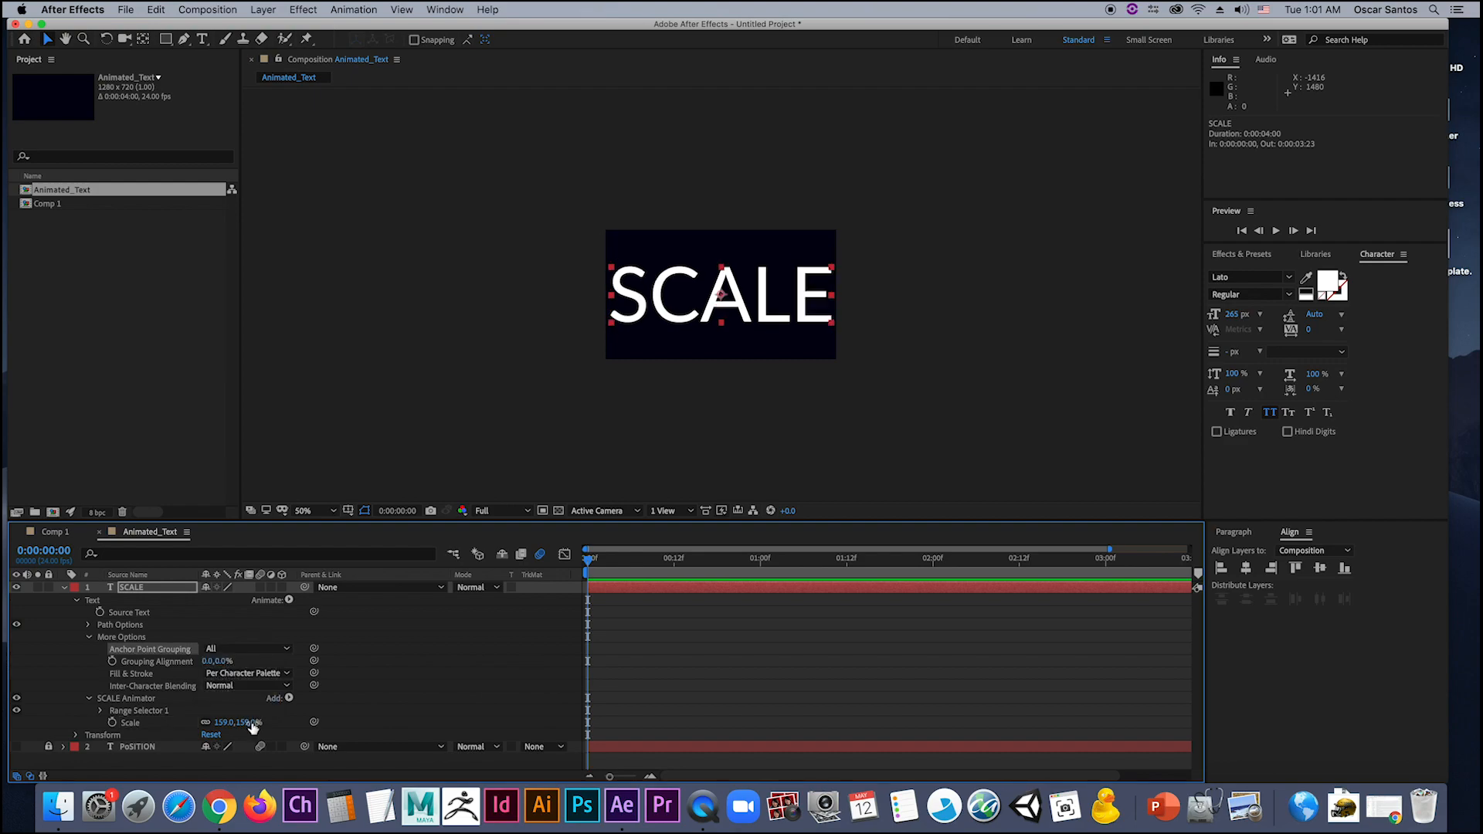
pyautogui.moveTo(248, 722)
pyautogui.mouseDown()
pyautogui.moveTo(345, 725)
pyautogui.moveTo(205, 723)
pyautogui.moveTo(311, 723)
pyautogui.moveTo(220, 722)
pyautogui.mouseUp()
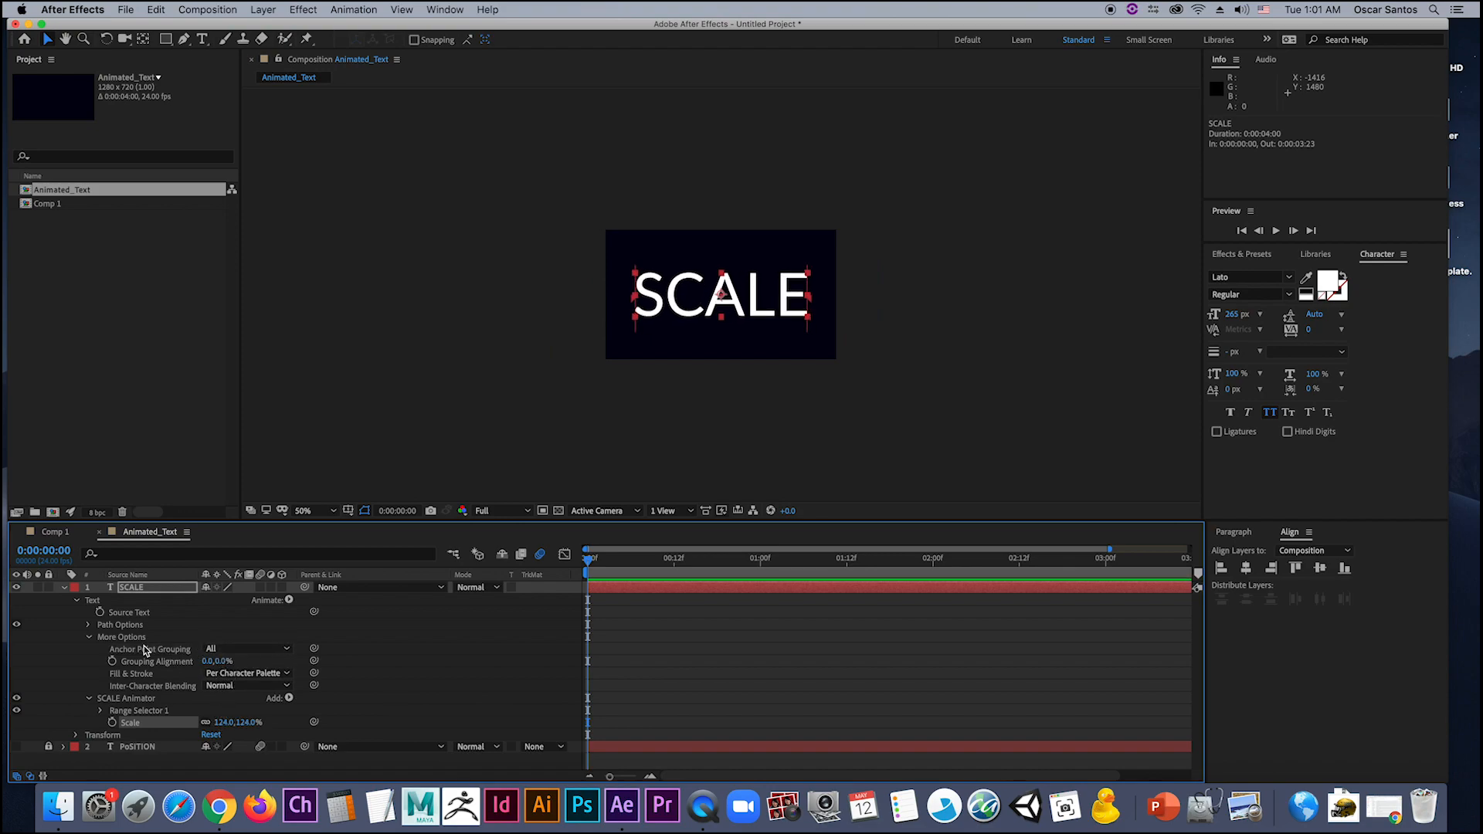
pyautogui.click(91, 638)
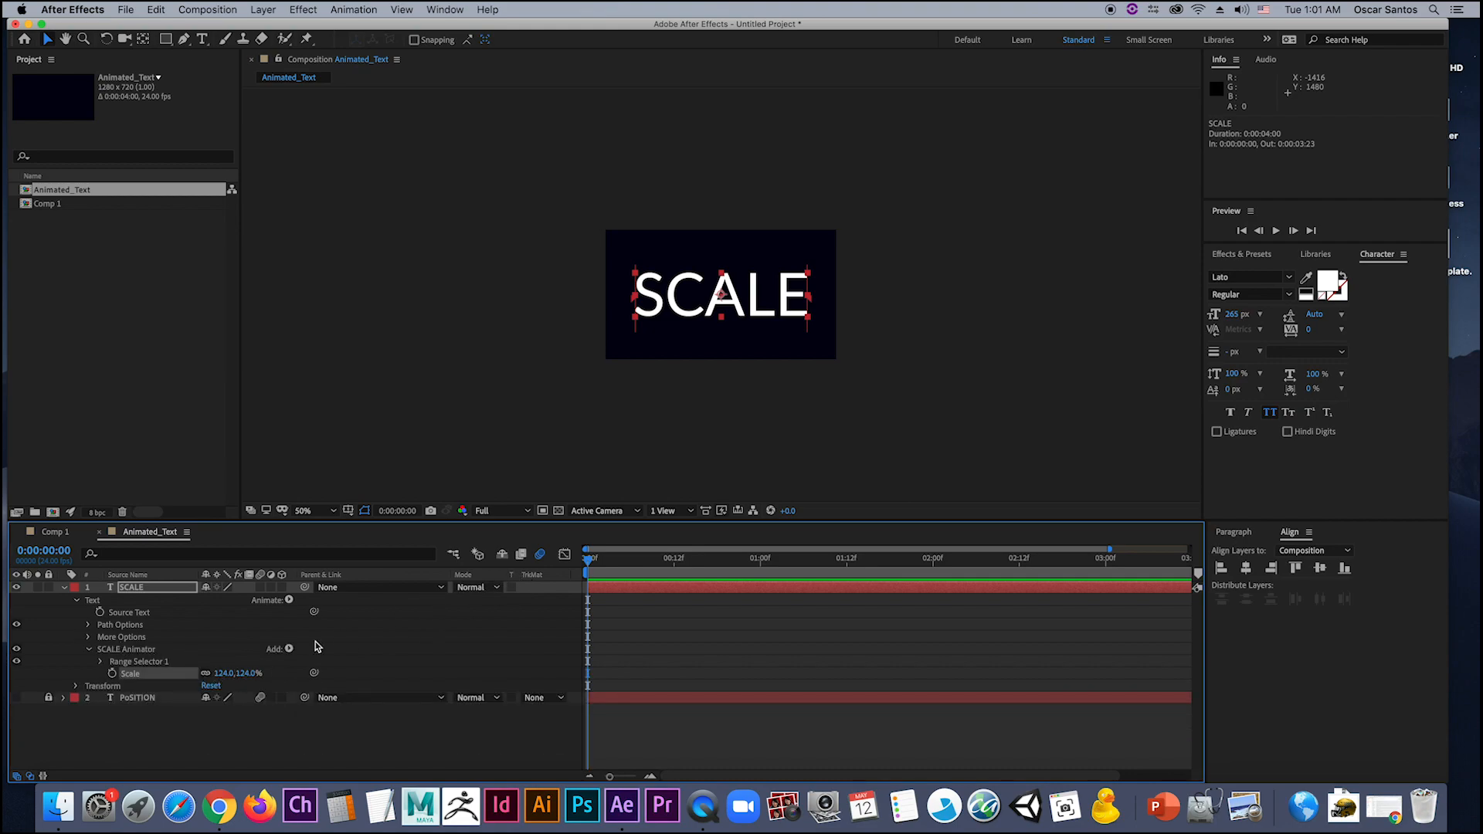
# Step: Keyframe the SCALE Animator's Scale from -4% at the first frame to 132% at 0:00:01:00 and scrub through the growth
pyautogui.moveTo(226, 673); pyautogui.dragTo(153, 669)
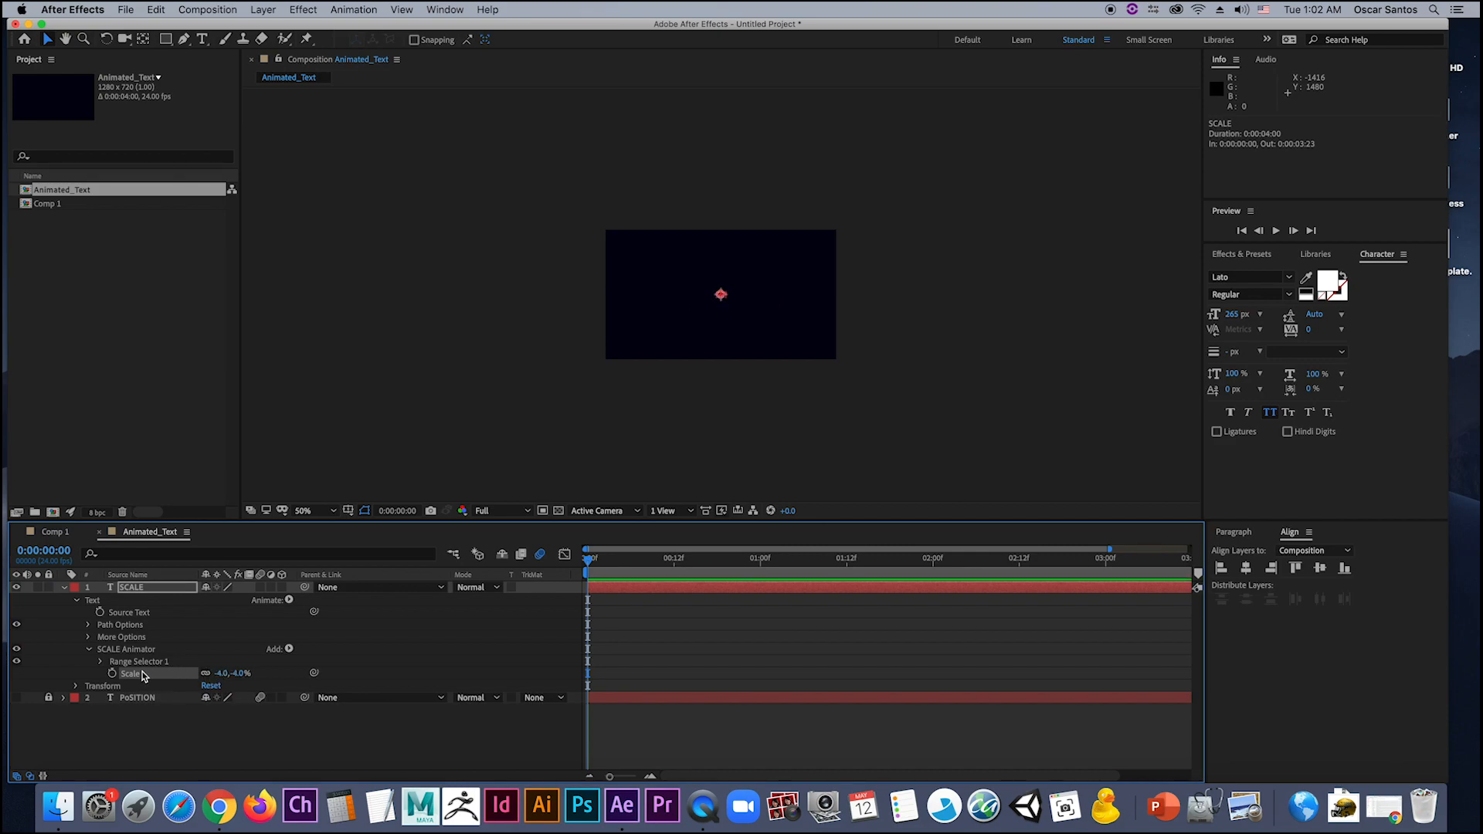
pyautogui.click(114, 674)
pyautogui.moveTo(589, 559); pyautogui.dragTo(761, 583)
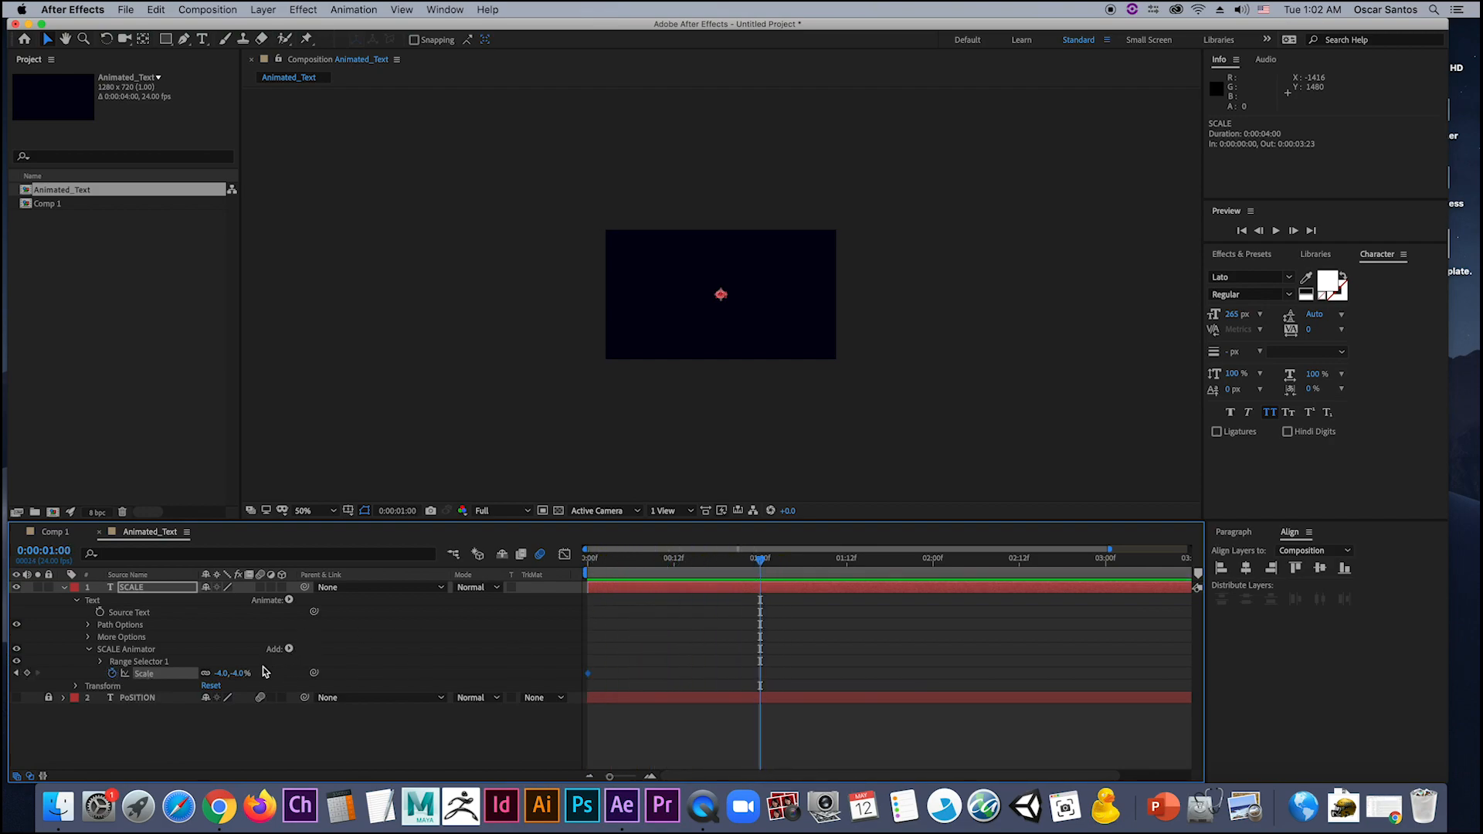
pyautogui.moveTo(240, 676); pyautogui.dragTo(252, 673)
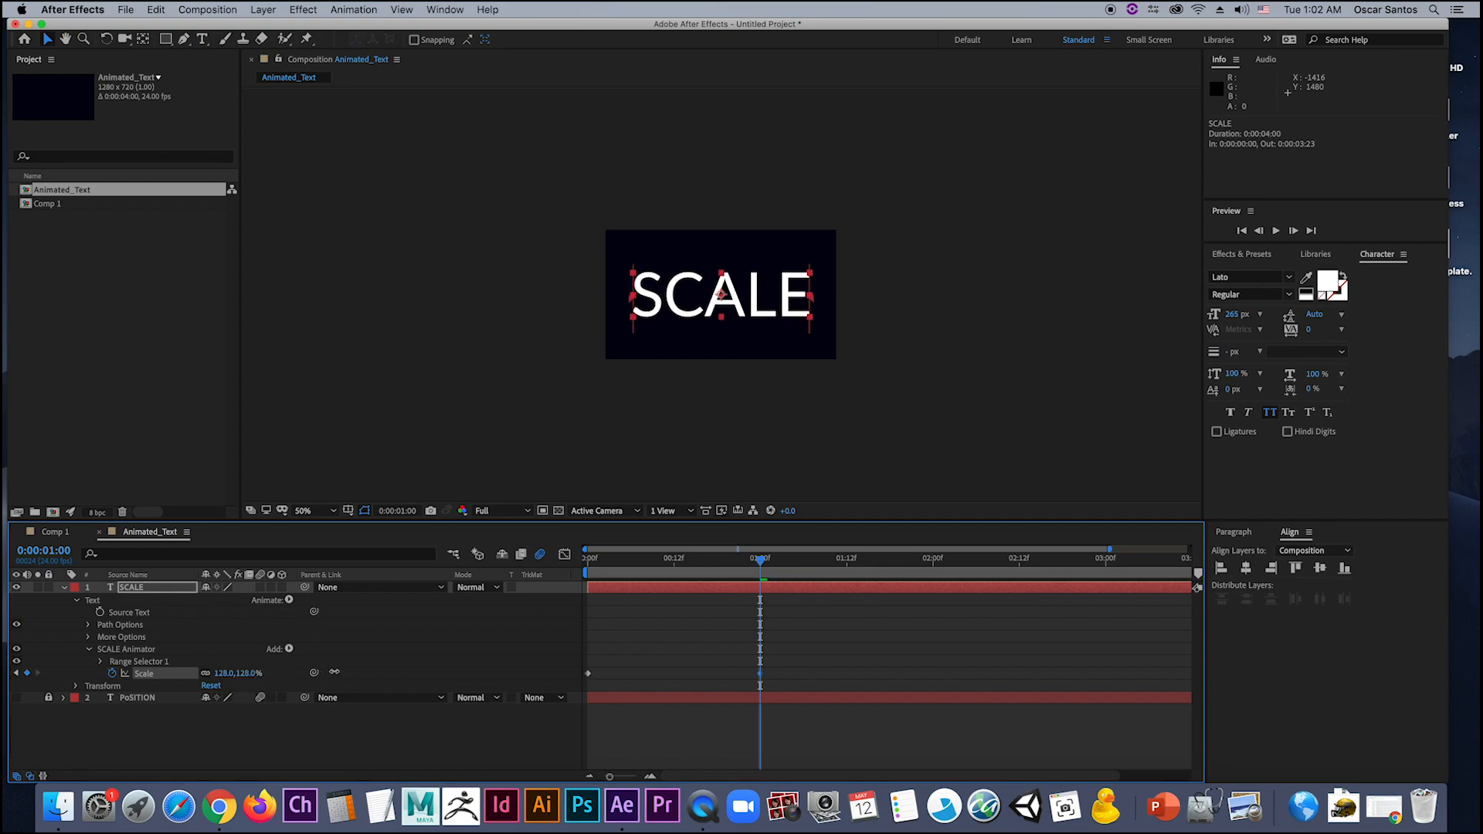
pyautogui.moveTo(334, 673); pyautogui.dragTo(354, 676)
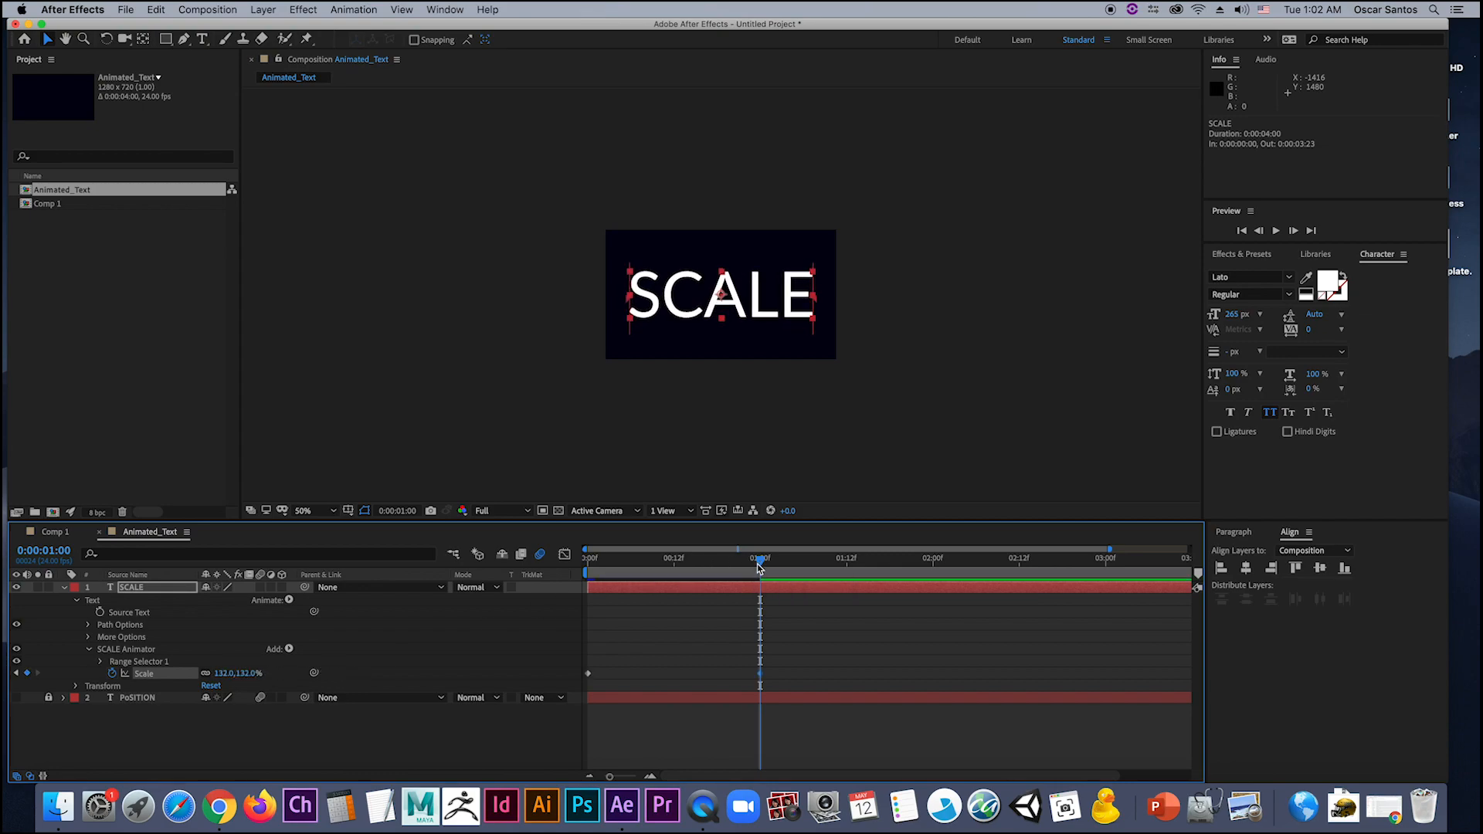
pyautogui.moveTo(707, 566); pyautogui.dragTo(750, 596)
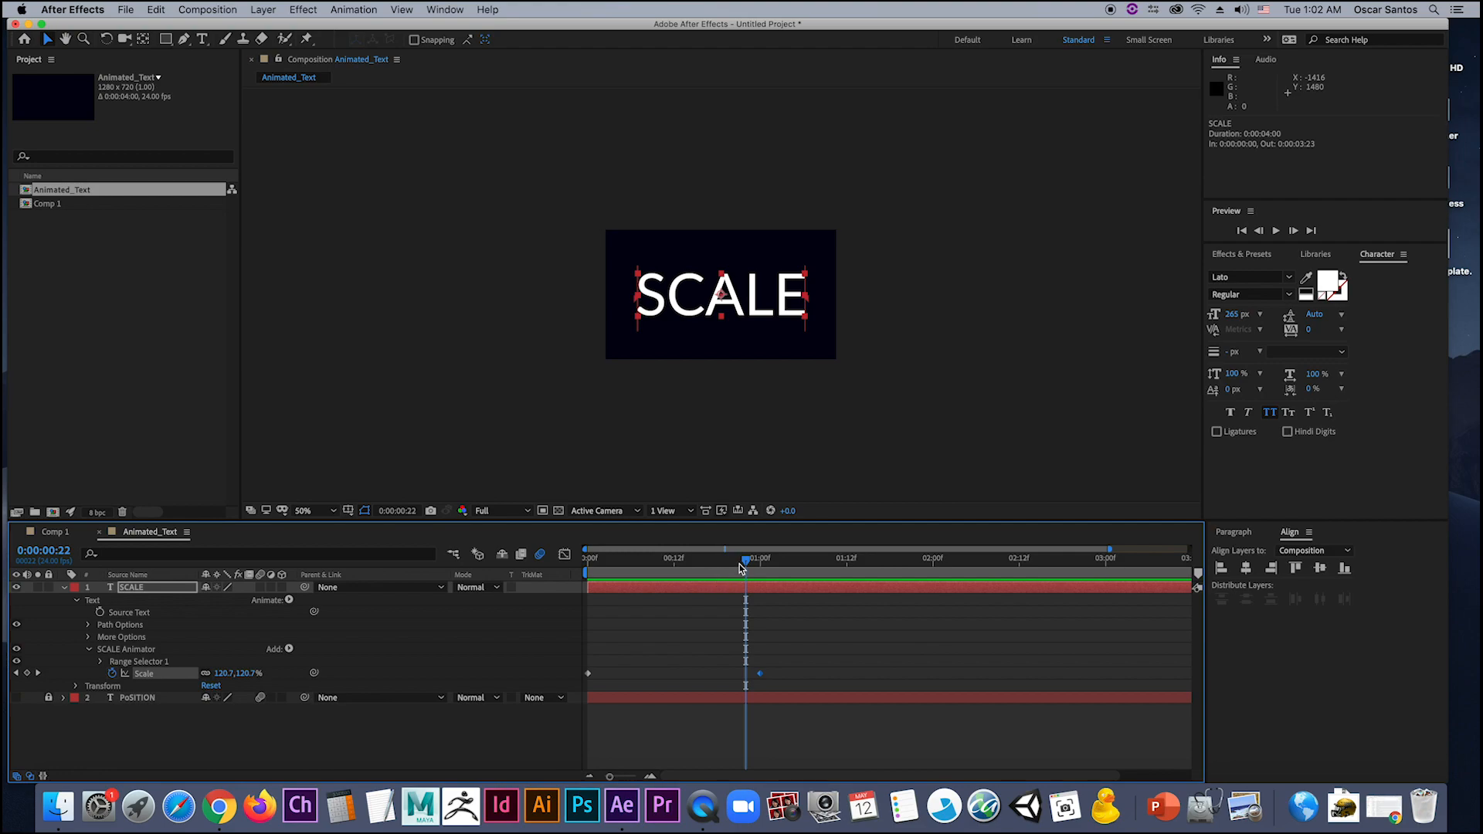
pyautogui.moveTo(739, 568); pyautogui.dragTo(696, 569)
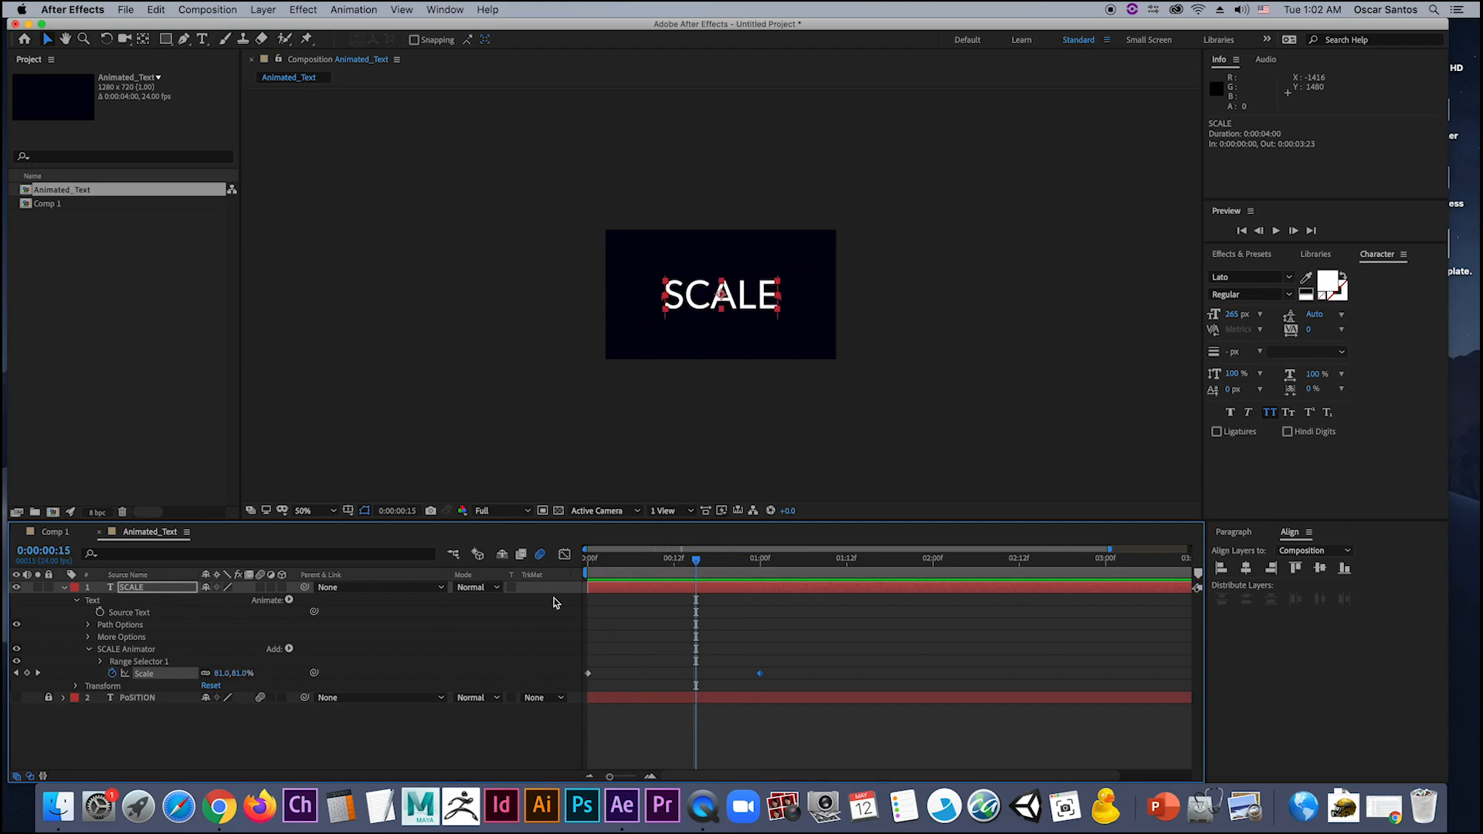
# Step: Expand Range Selector 1, try Start up to 93%, reset it to 0%, and try varying End before leaving it at 100%
pyautogui.click(101, 662)
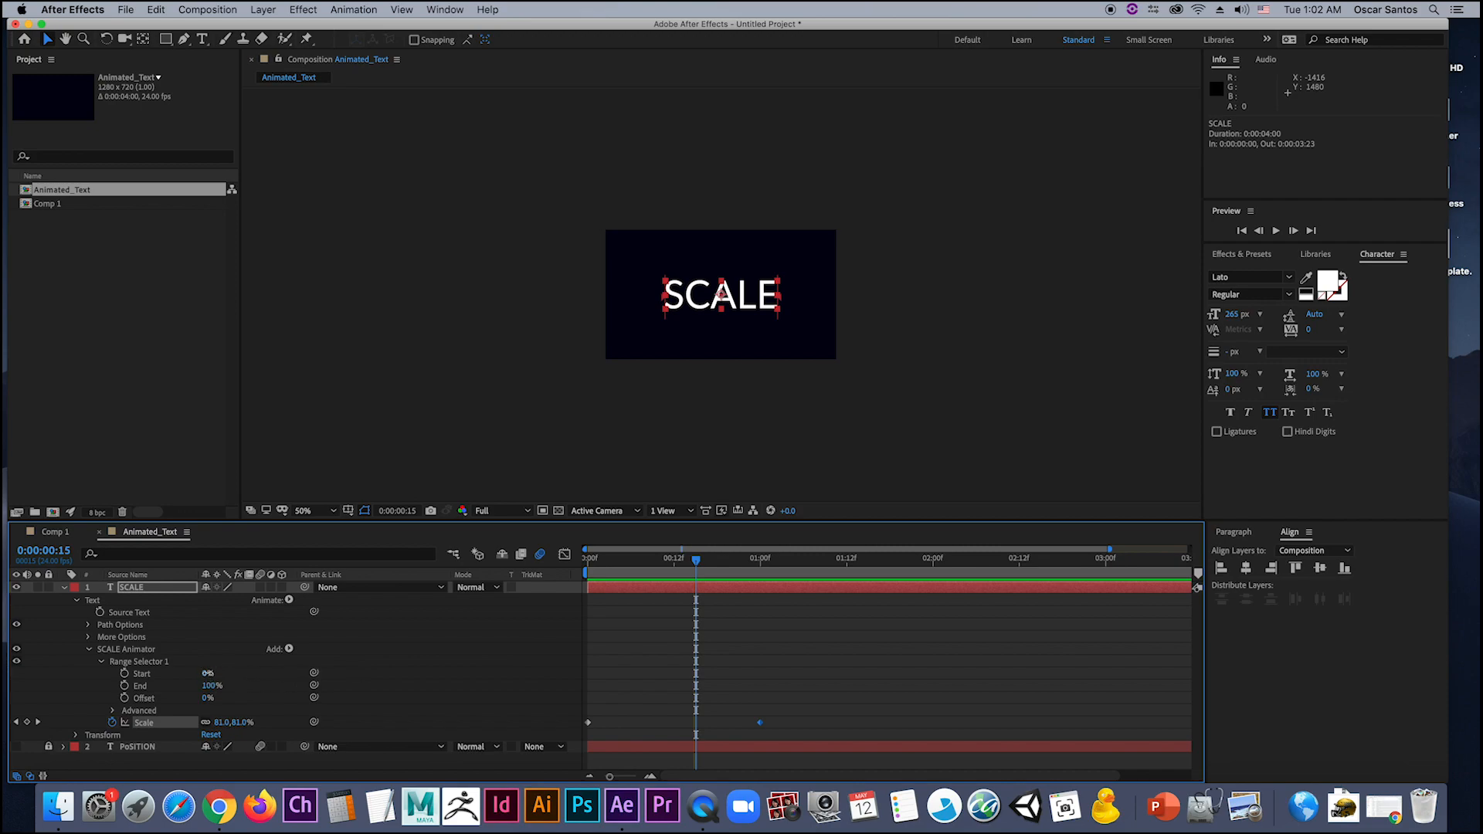
pyautogui.moveTo(207, 673); pyautogui.dragTo(276, 681)
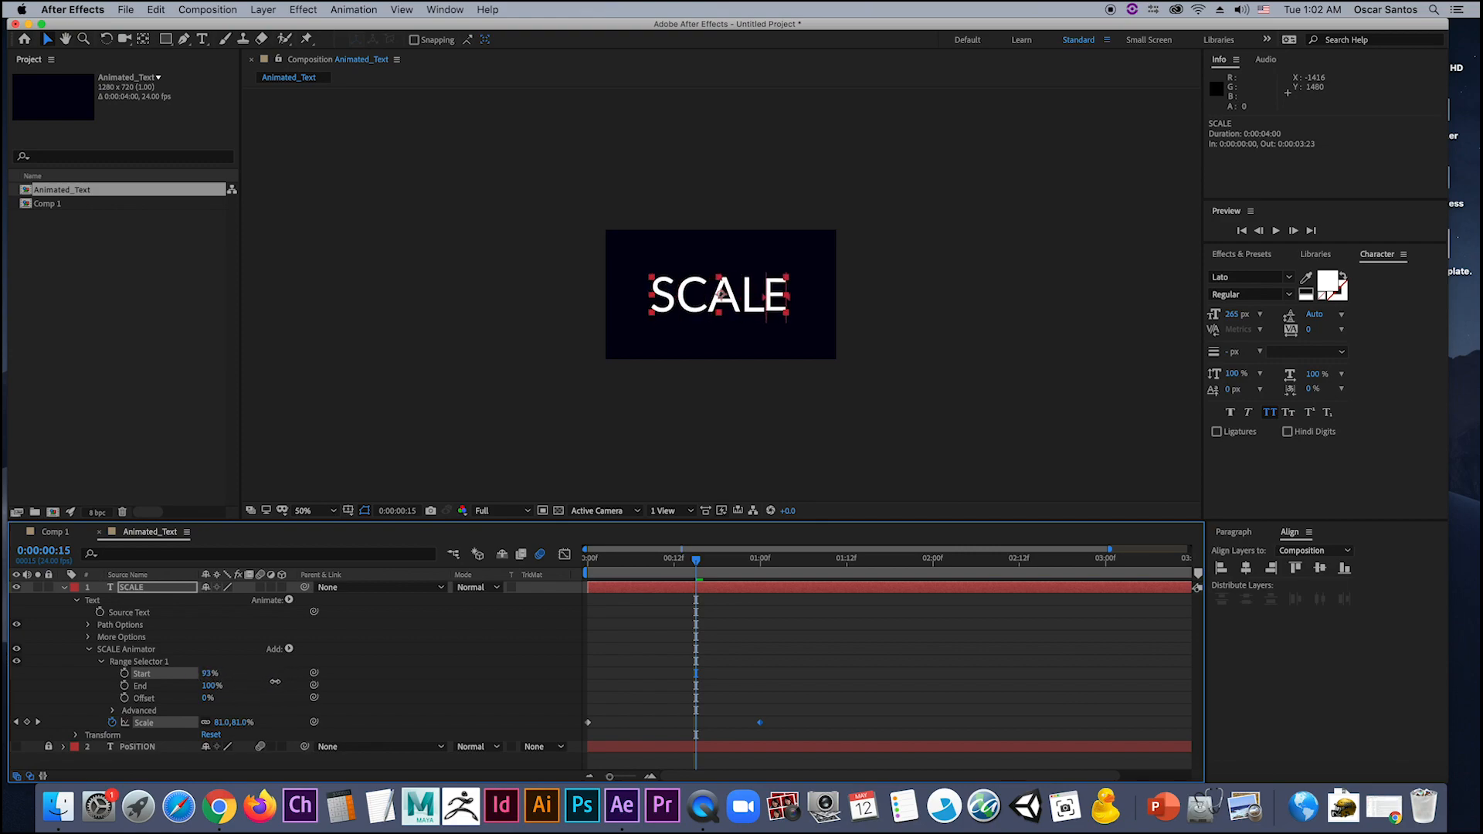
pyautogui.click(152, 672)
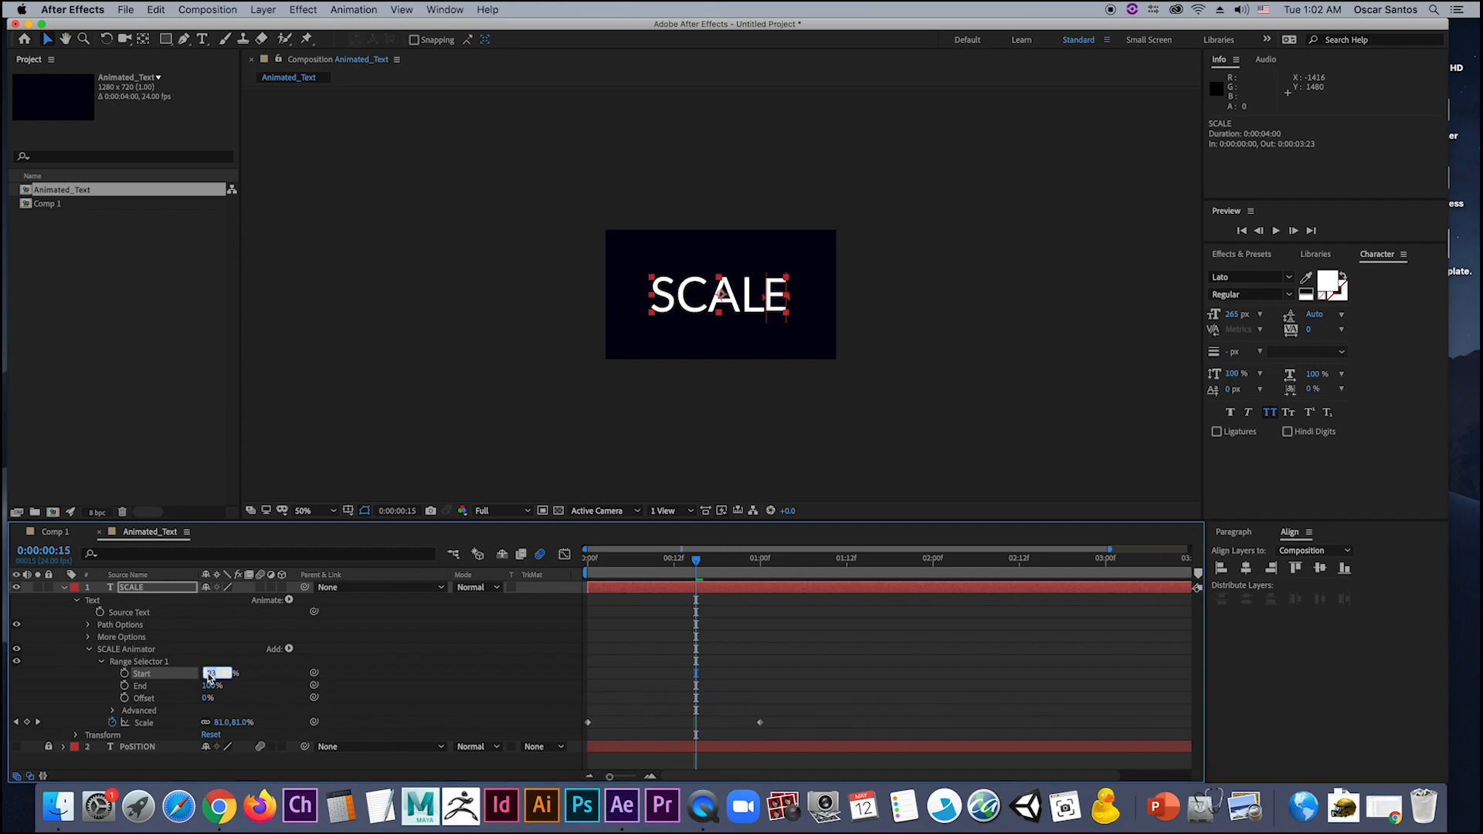
pyautogui.write('0')
pyautogui.press('Return')
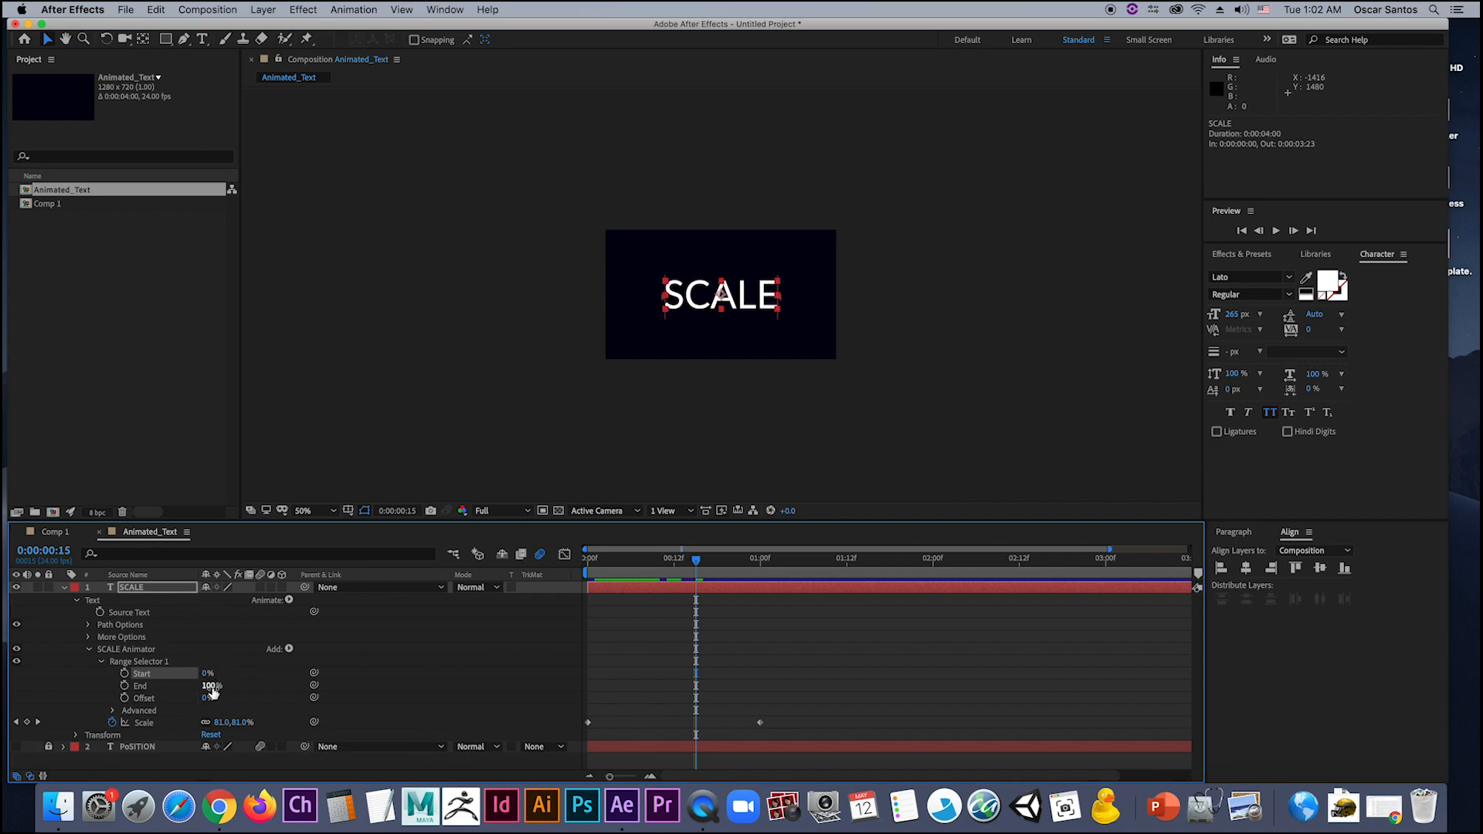
pyautogui.moveTo(213, 692)
pyautogui.mouseDown()
pyautogui.moveTo(127, 684)
pyautogui.moveTo(241, 698)
pyautogui.mouseUp()
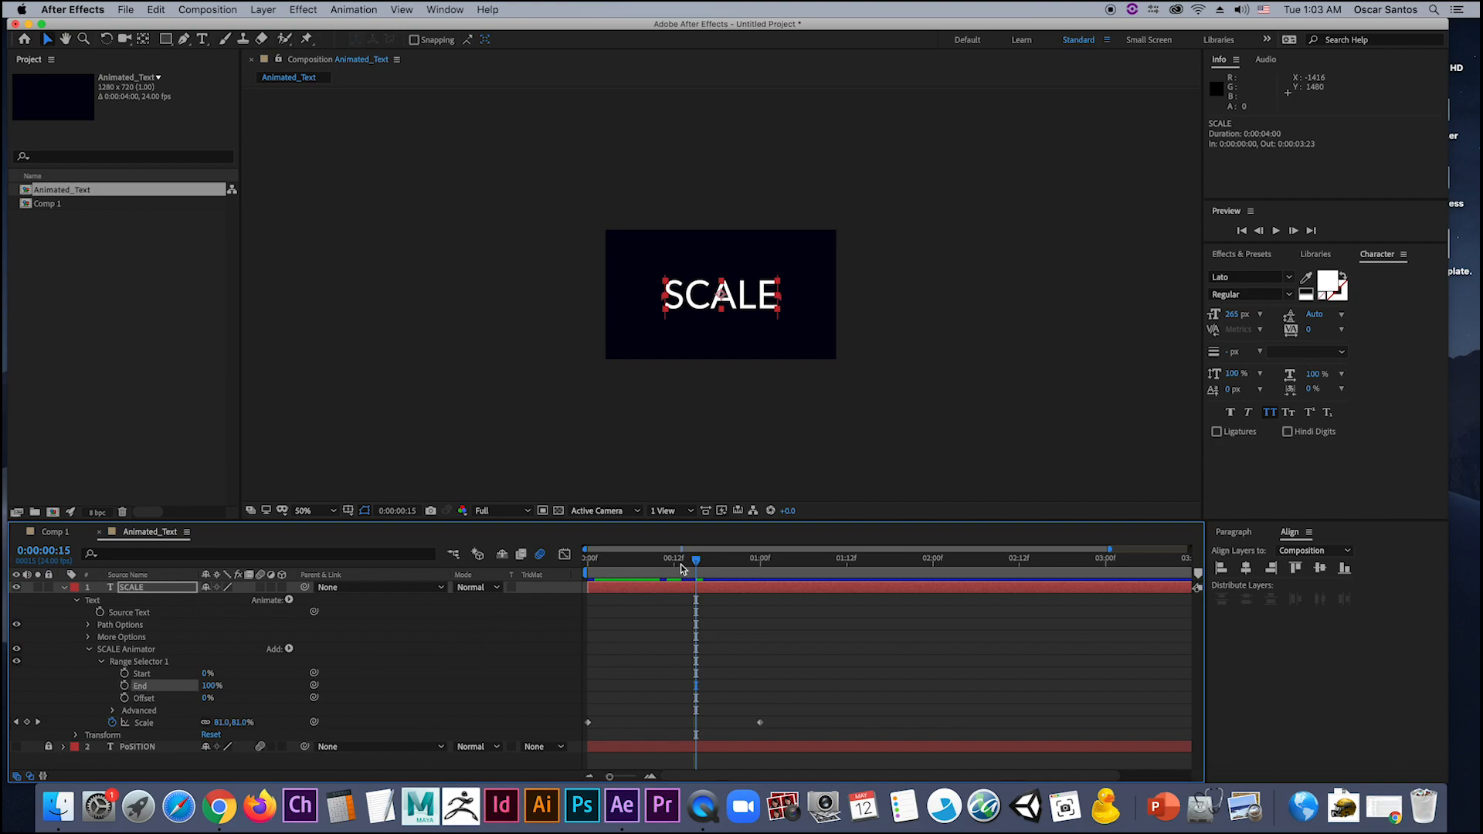
# Step: Keyframe Range Selector 1's End from 100% at the first frame to 0% at 0:00:01:00 and preview the letter animation
pyautogui.press('Home')
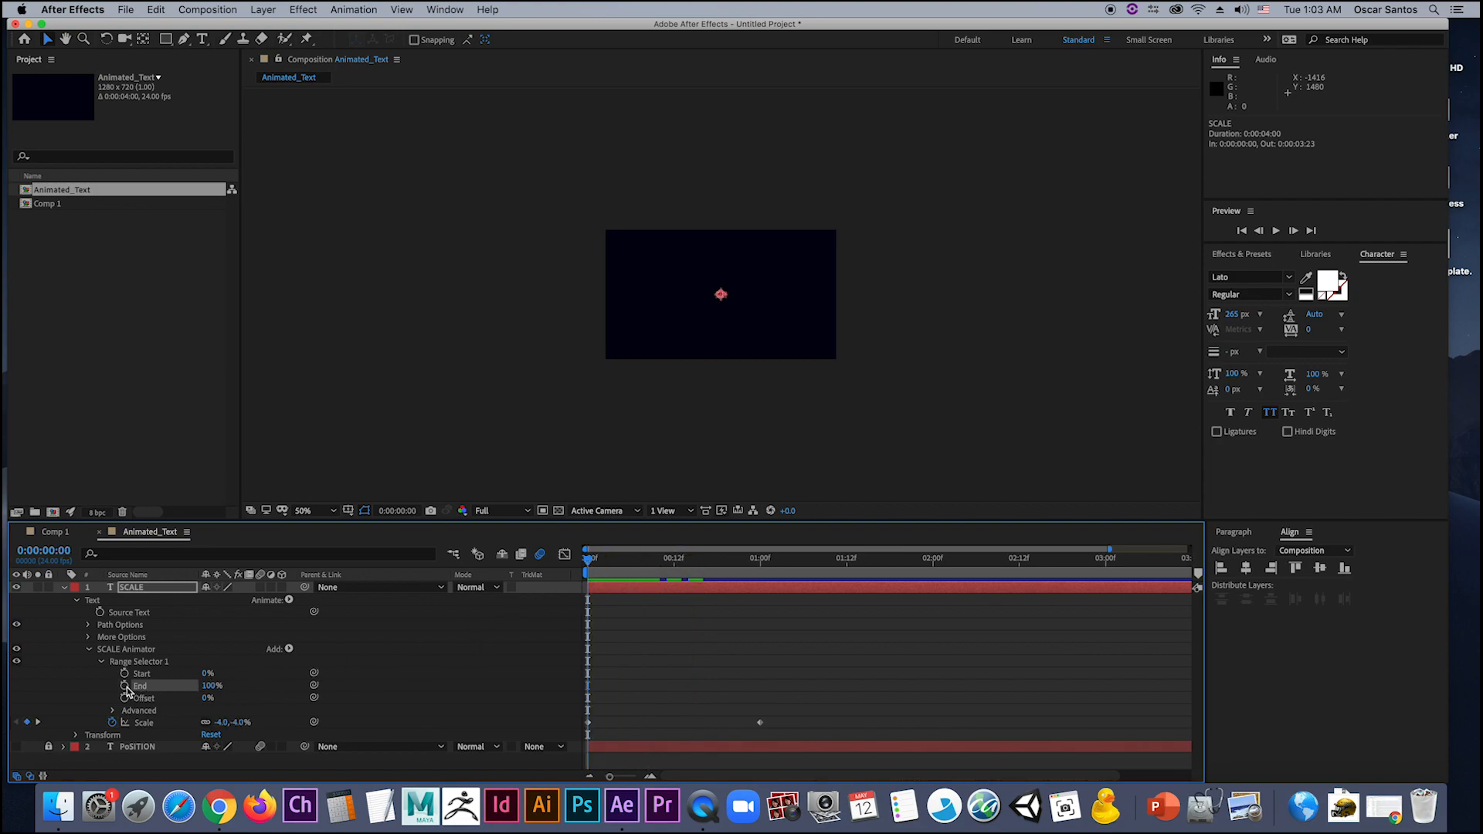
pyautogui.moveTo(582, 574); pyautogui.dragTo(763, 576)
pyautogui.click(213, 687)
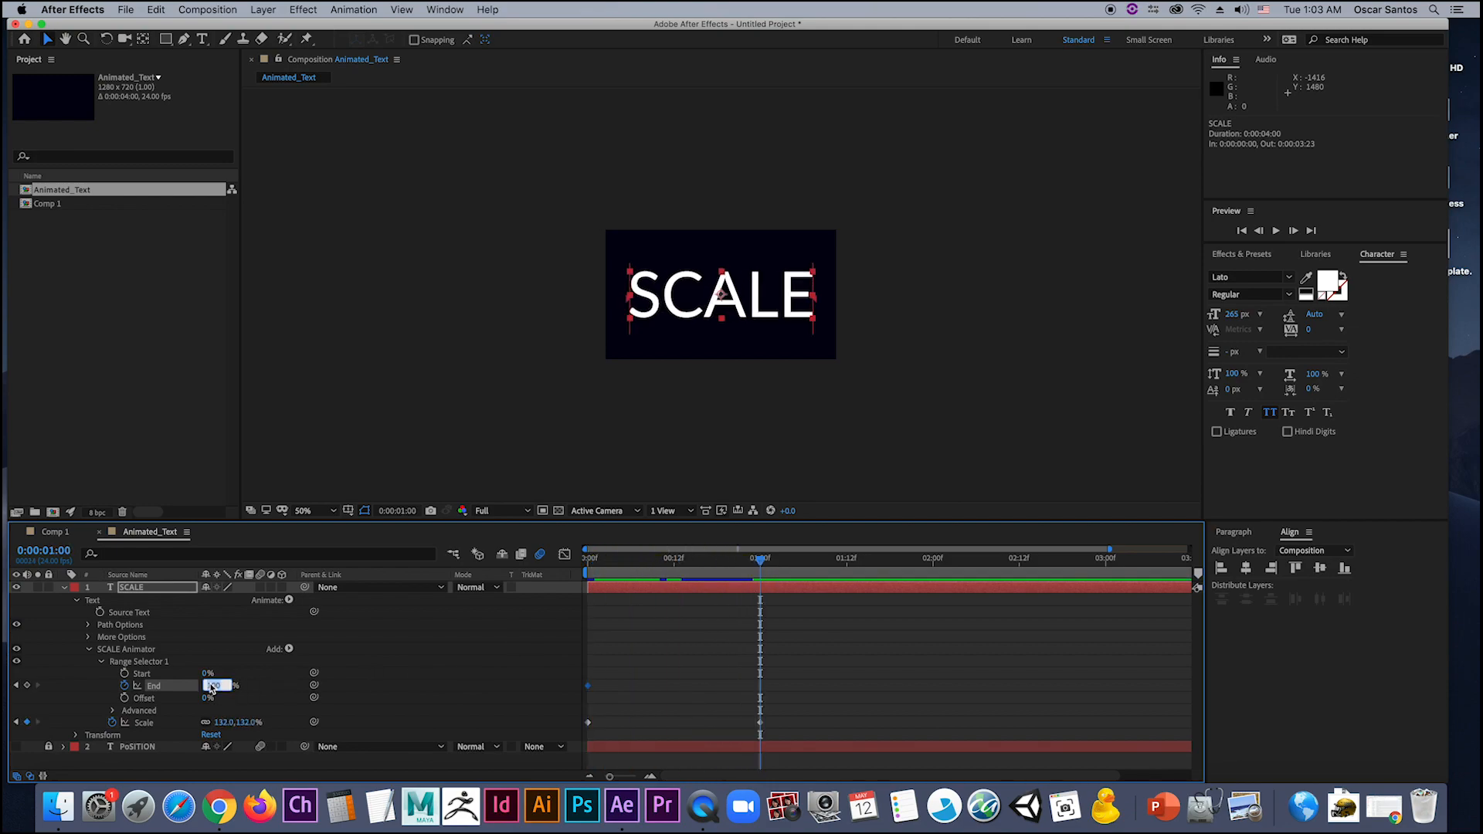
pyautogui.press('Return')
pyautogui.press('space')
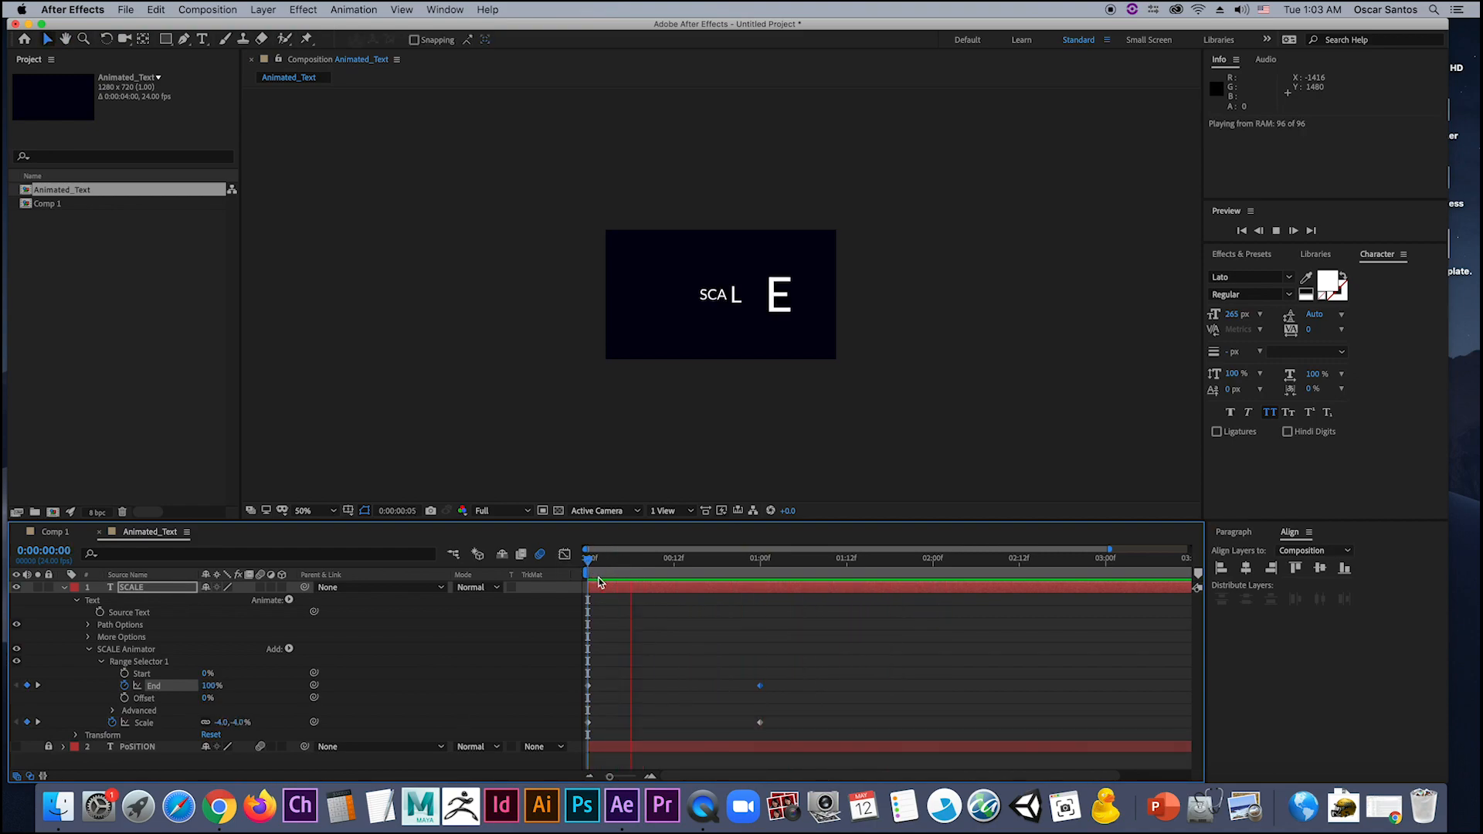
pyautogui.press('space')
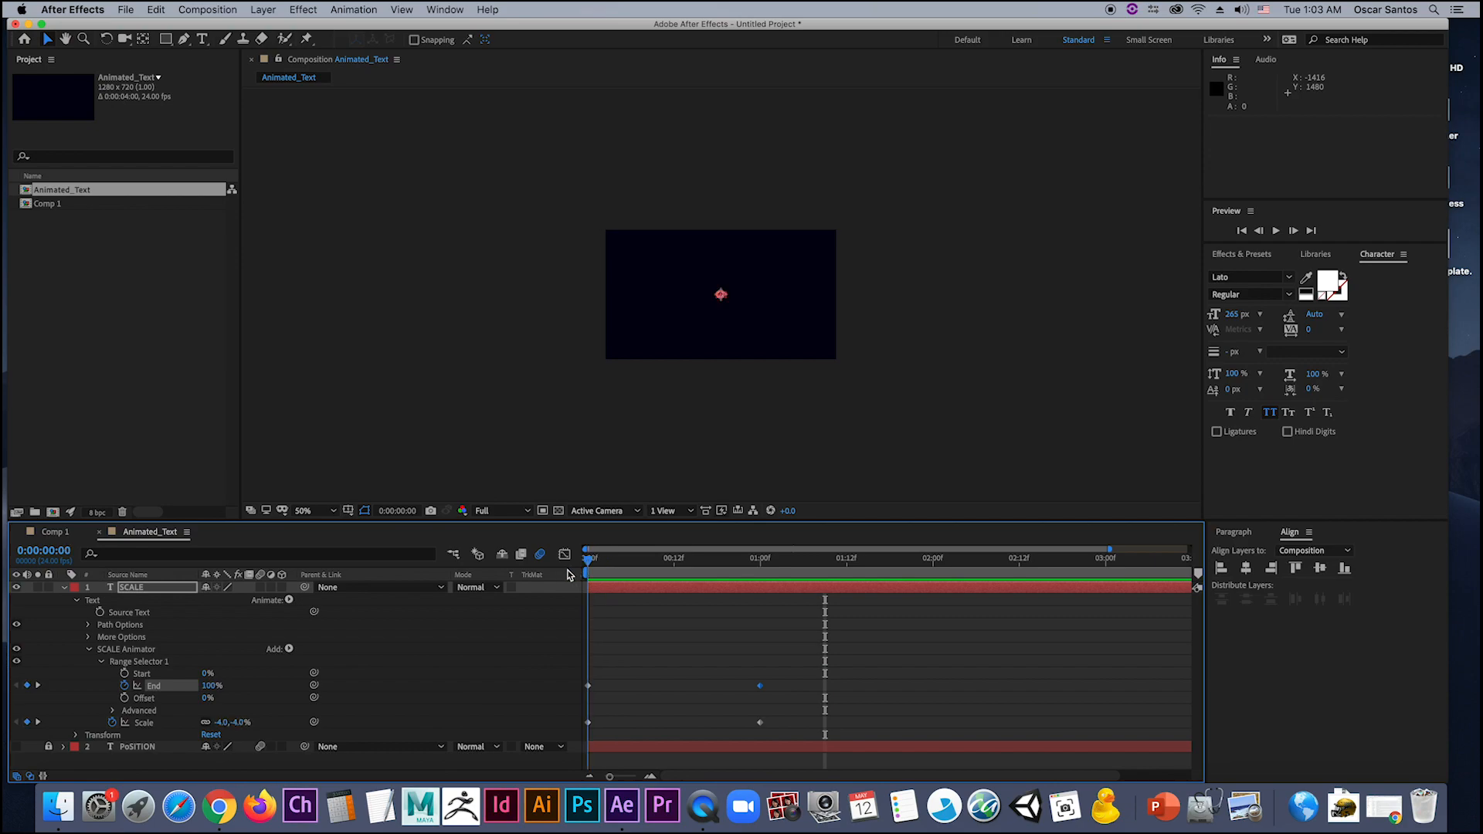
pyautogui.press('space')
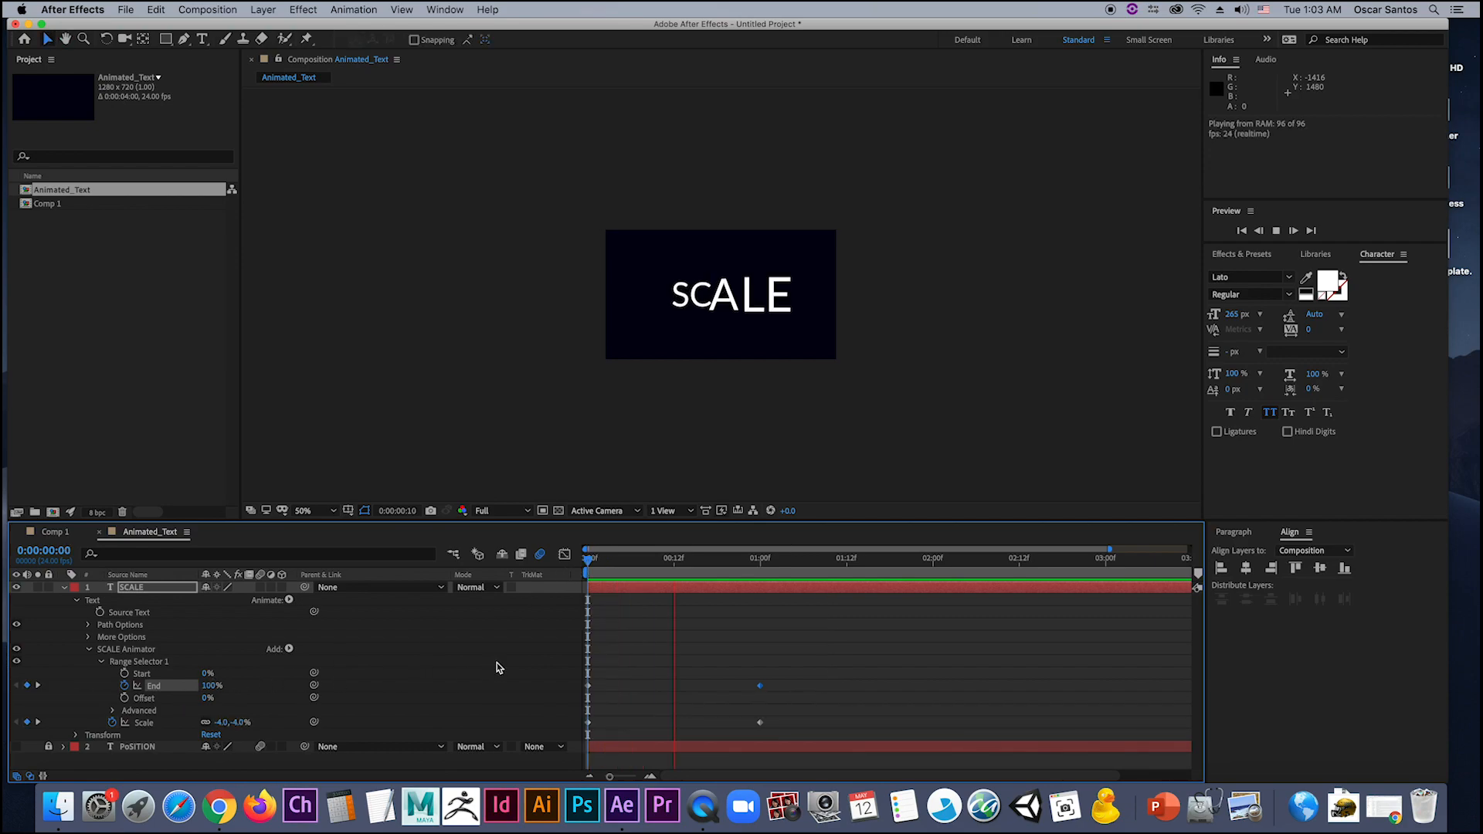
pyautogui.press('space')
# Step: Delete both End keyframes of Range Selector 1 and preview the text animating with Scale only
pyautogui.moveTo(638, 564); pyautogui.dragTo(763, 579)
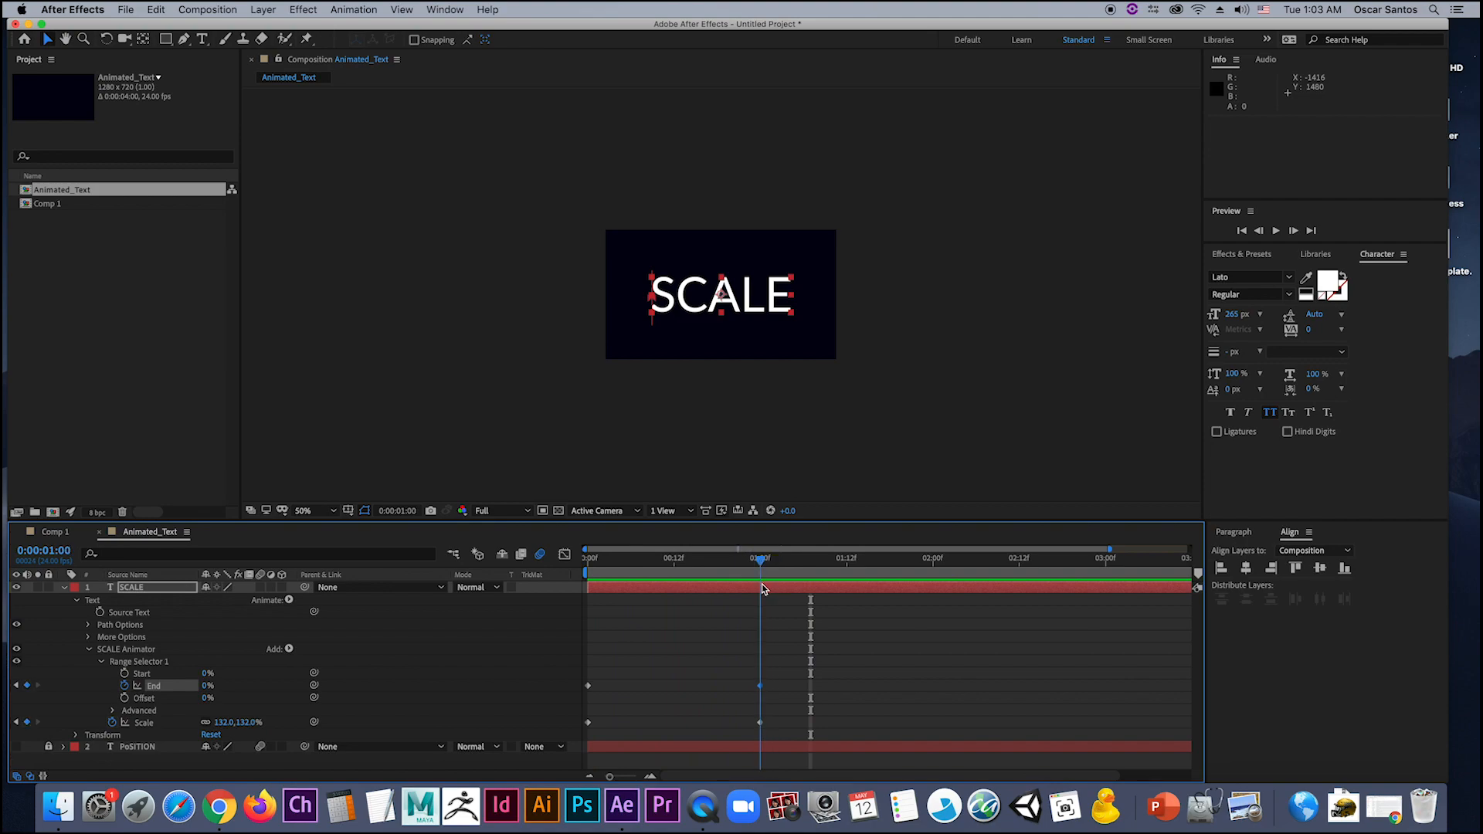
pyautogui.press('Home')
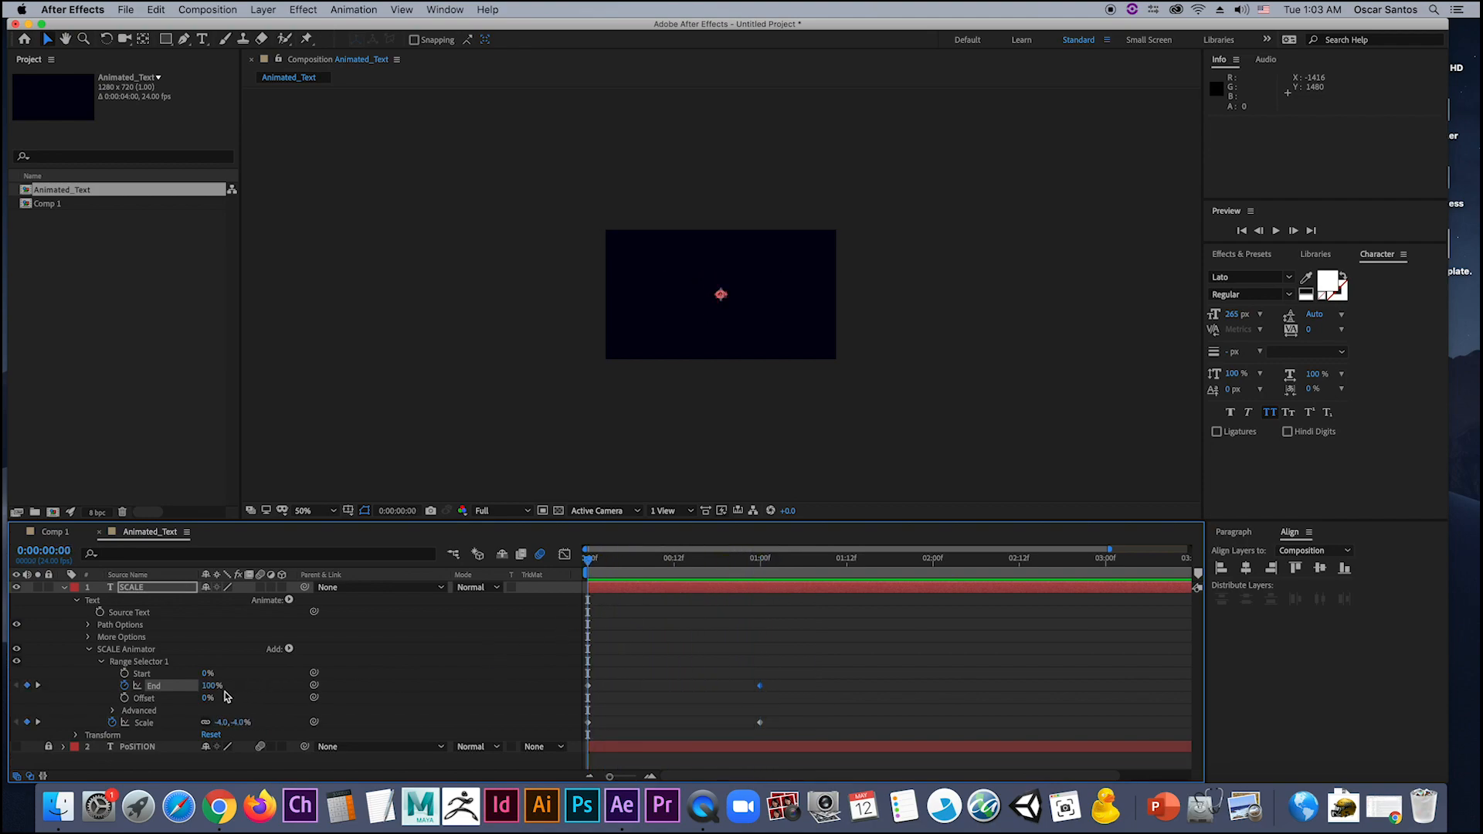
pyautogui.moveTo(793, 682); pyautogui.dragTo(572, 700)
pyautogui.press('Delete')
pyautogui.press('space')
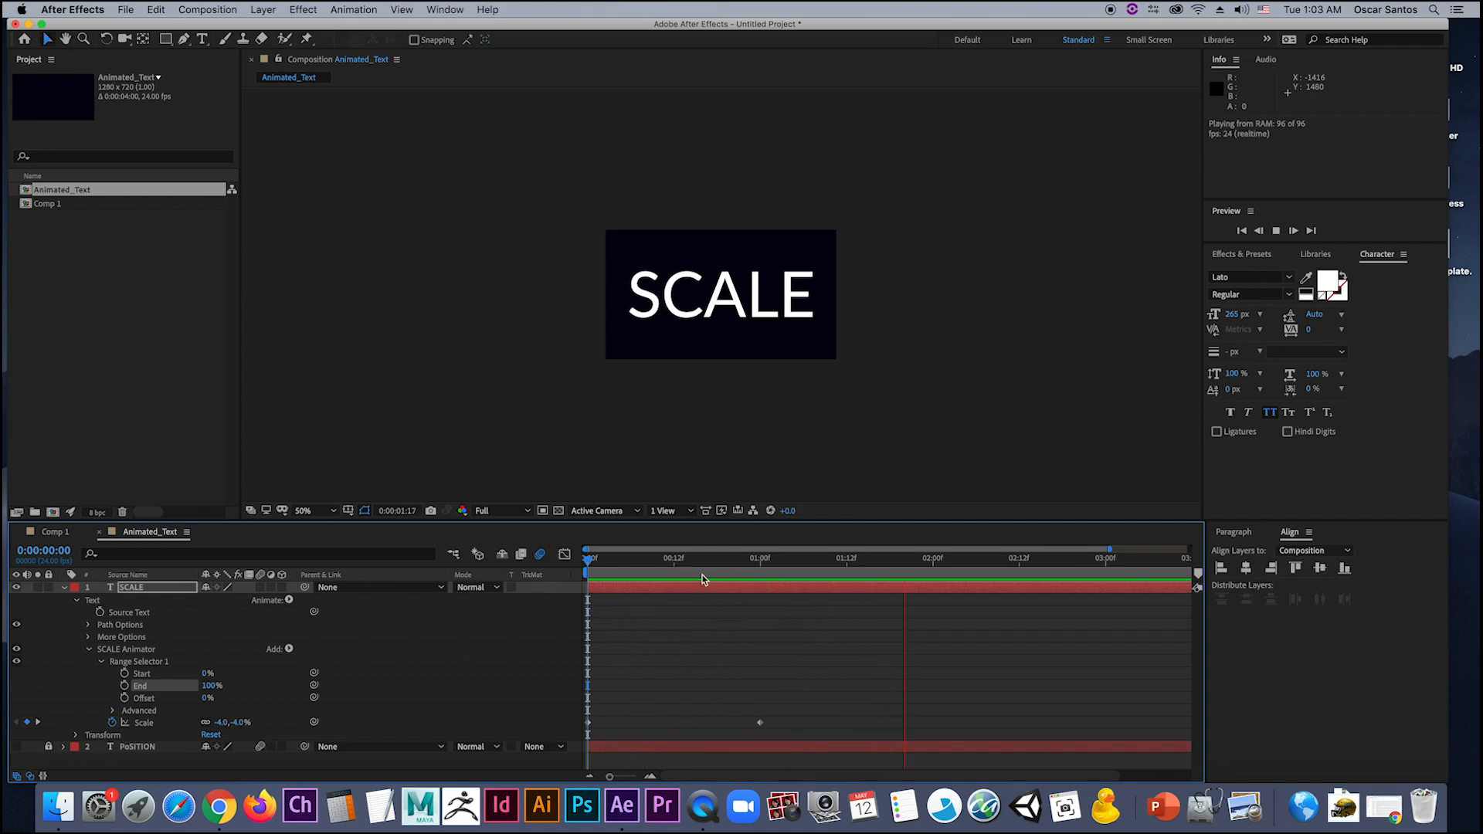
pyautogui.press('space')
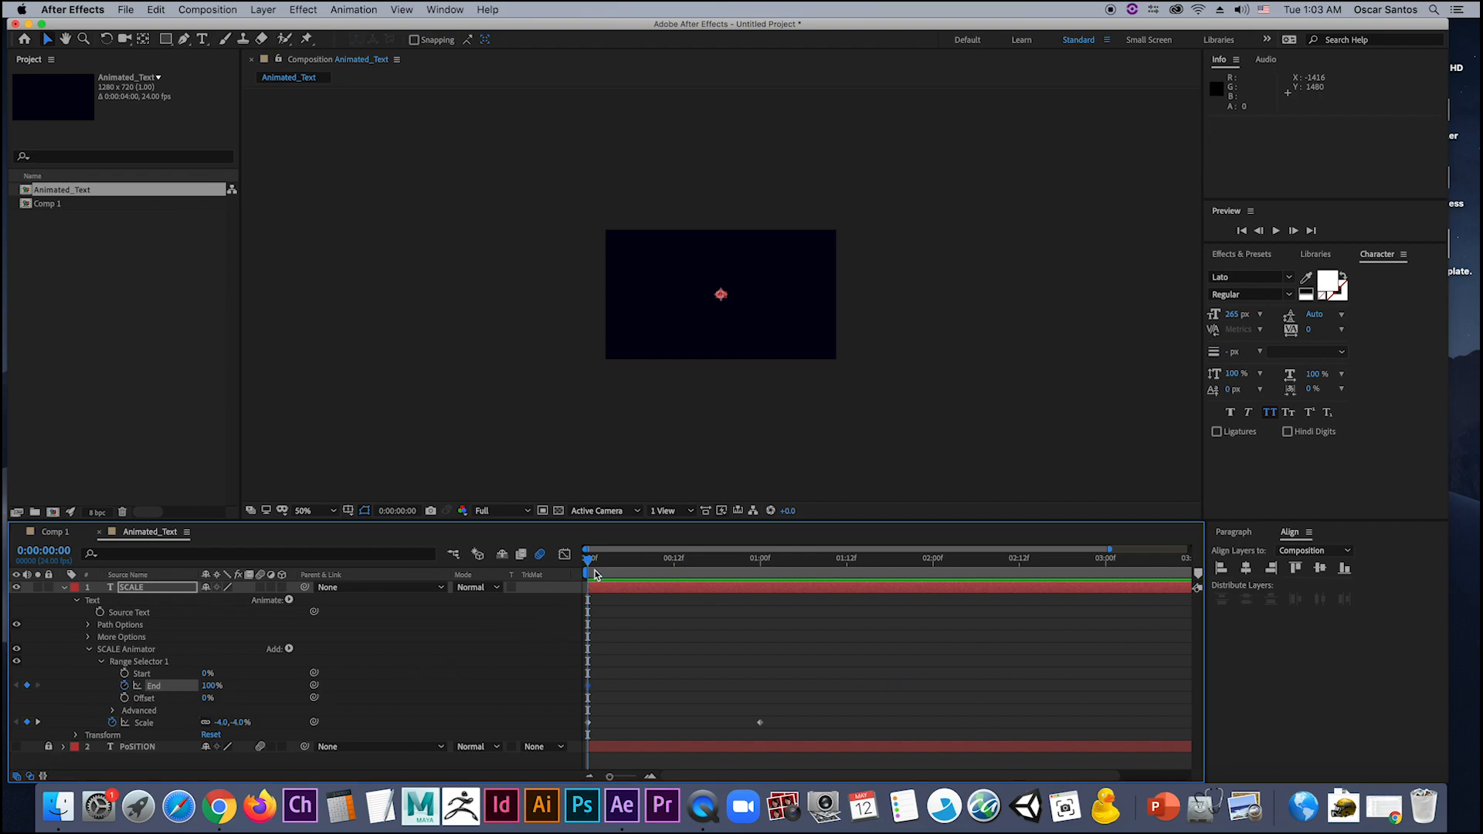
# Step: Recreate the Range Selector 1 End animation, from 100% at the first frame to 0% at 0:00:01:00, and scrub through it
pyautogui.moveTo(589, 568); pyautogui.dragTo(760, 568)
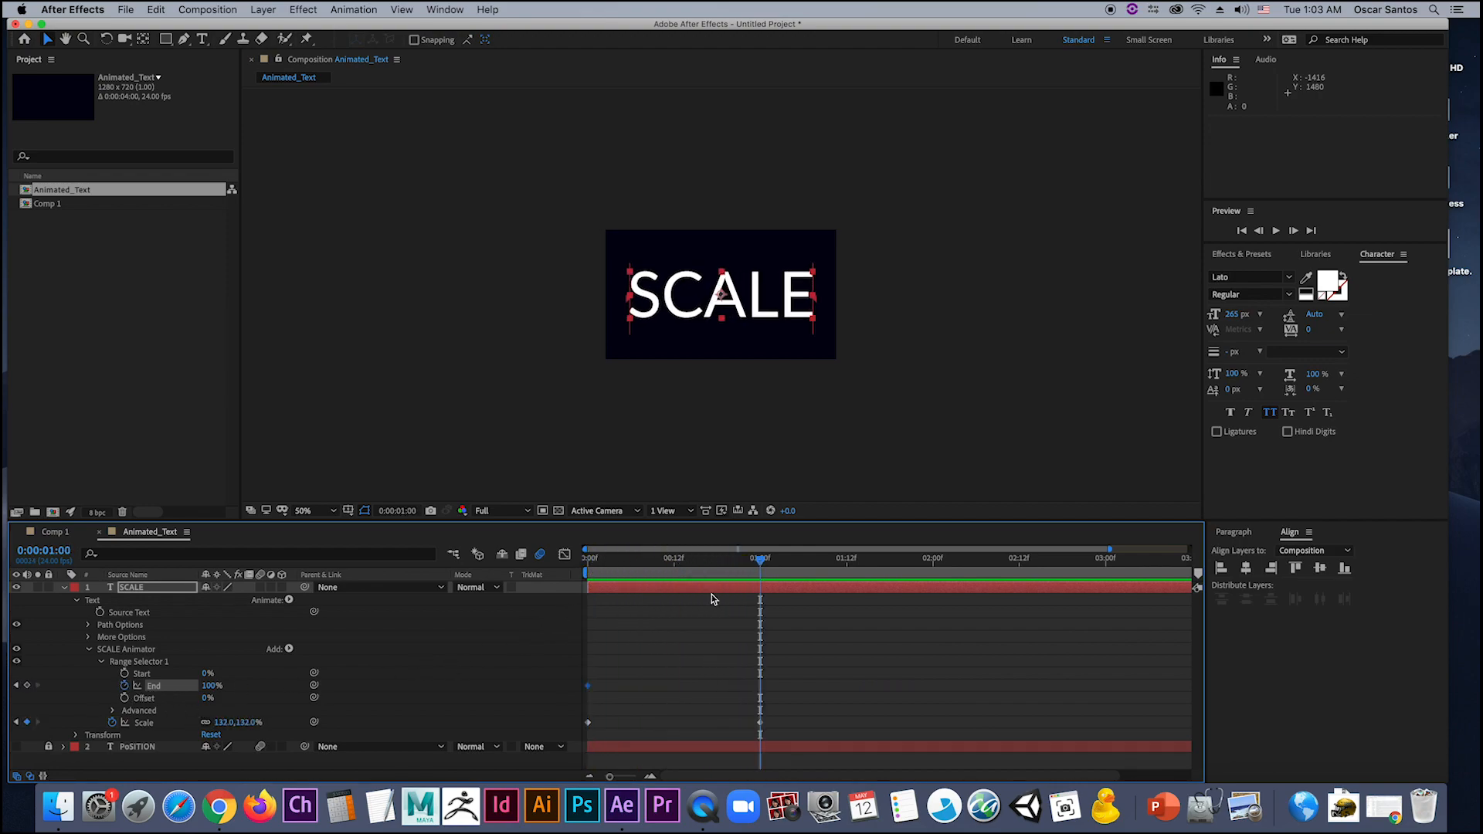
pyautogui.click(209, 685)
pyautogui.write('0')
pyautogui.press('Return')
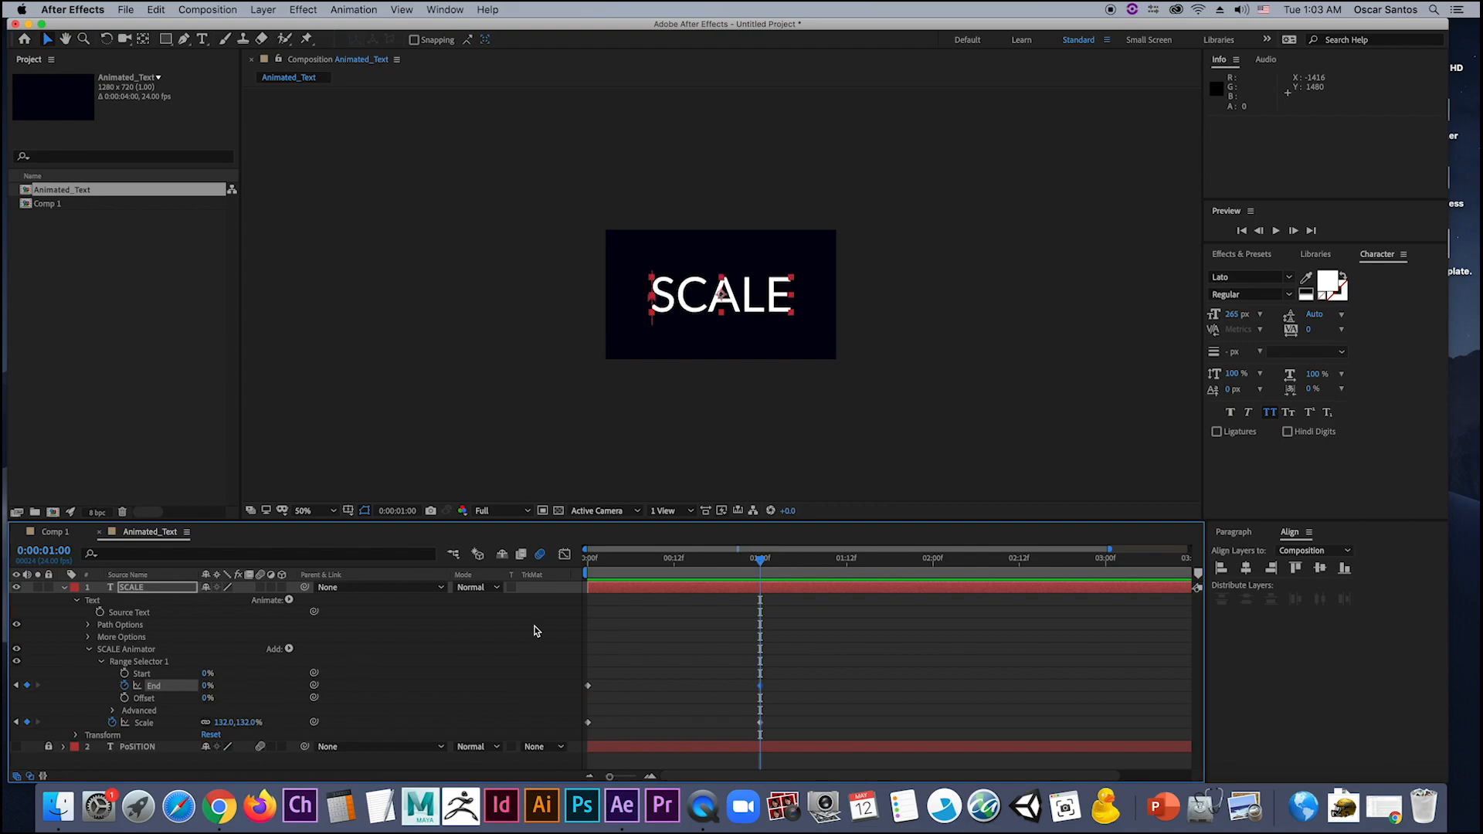
pyautogui.moveTo(761, 568); pyautogui.dragTo(712, 604)
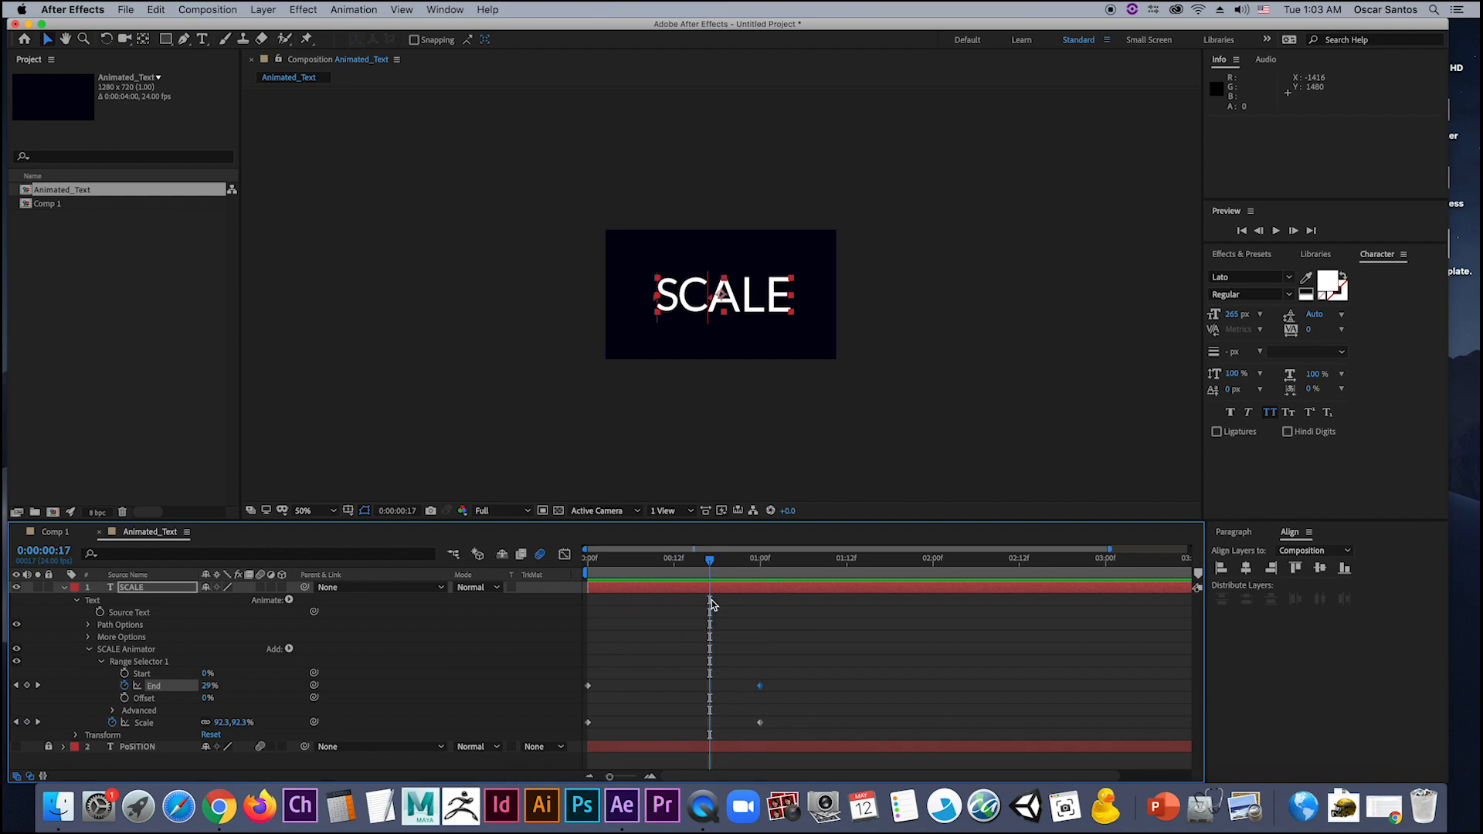
# Step: Set Ease Low to 100% in Range Selector 1's Advanced options and preview the animation from the first frame
pyautogui.click(113, 711)
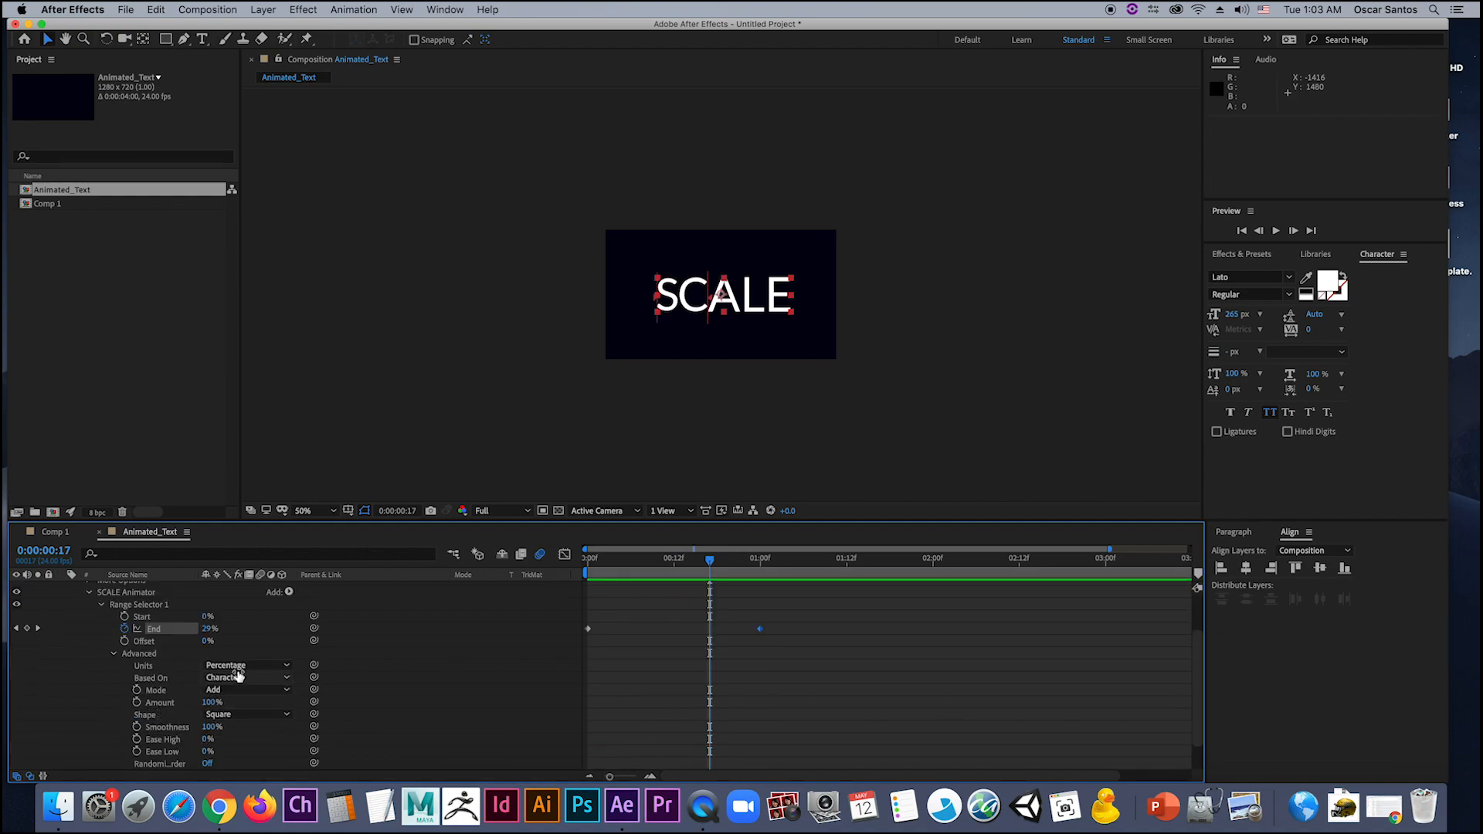
pyautogui.moveTo(696, 580)
pyautogui.mouseDown()
pyautogui.moveTo(586, 577)
pyautogui.moveTo(698, 587)
pyautogui.mouseUp()
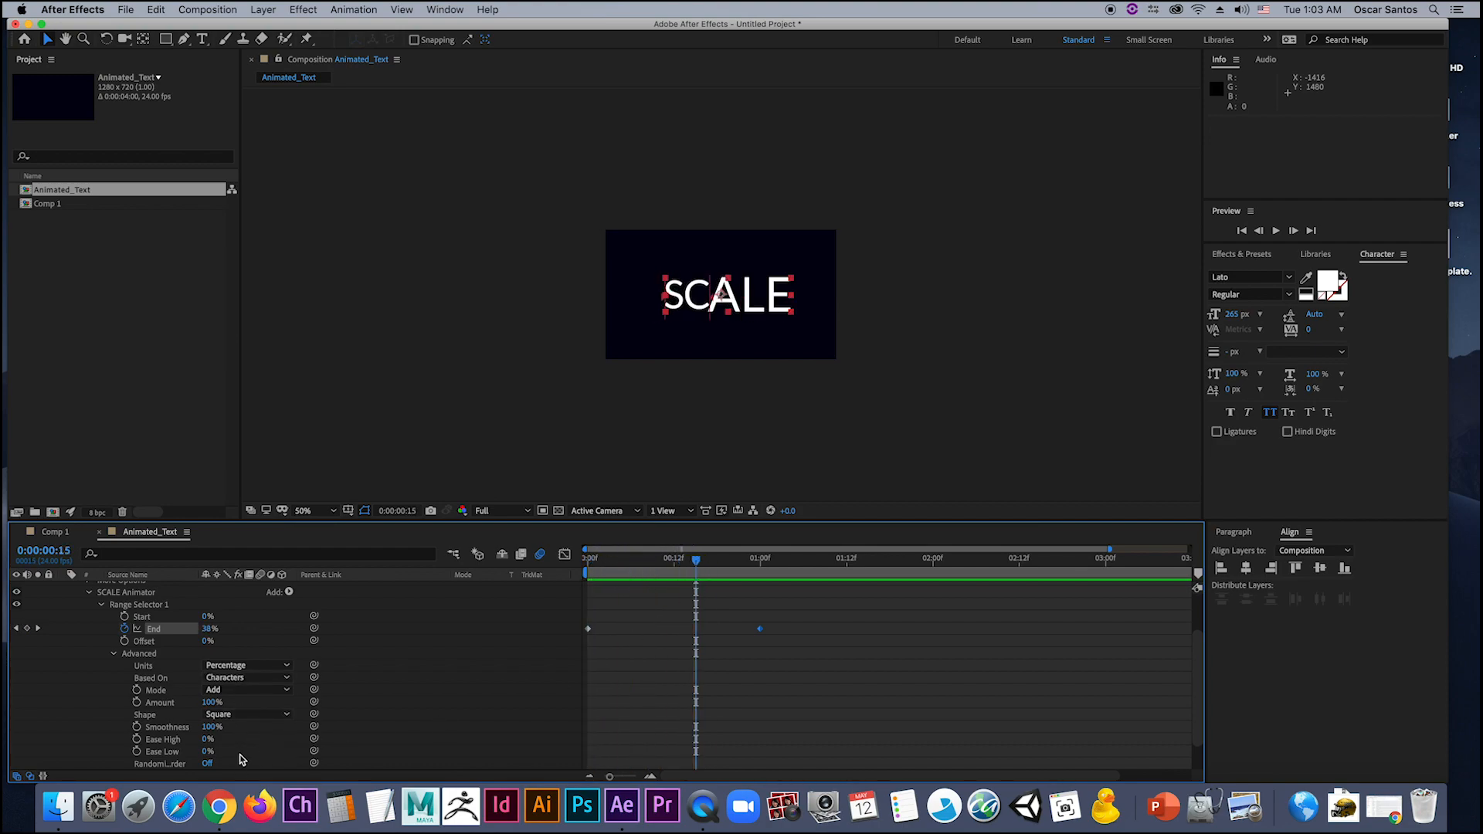
pyautogui.moveTo(206, 751); pyautogui.dragTo(291, 752)
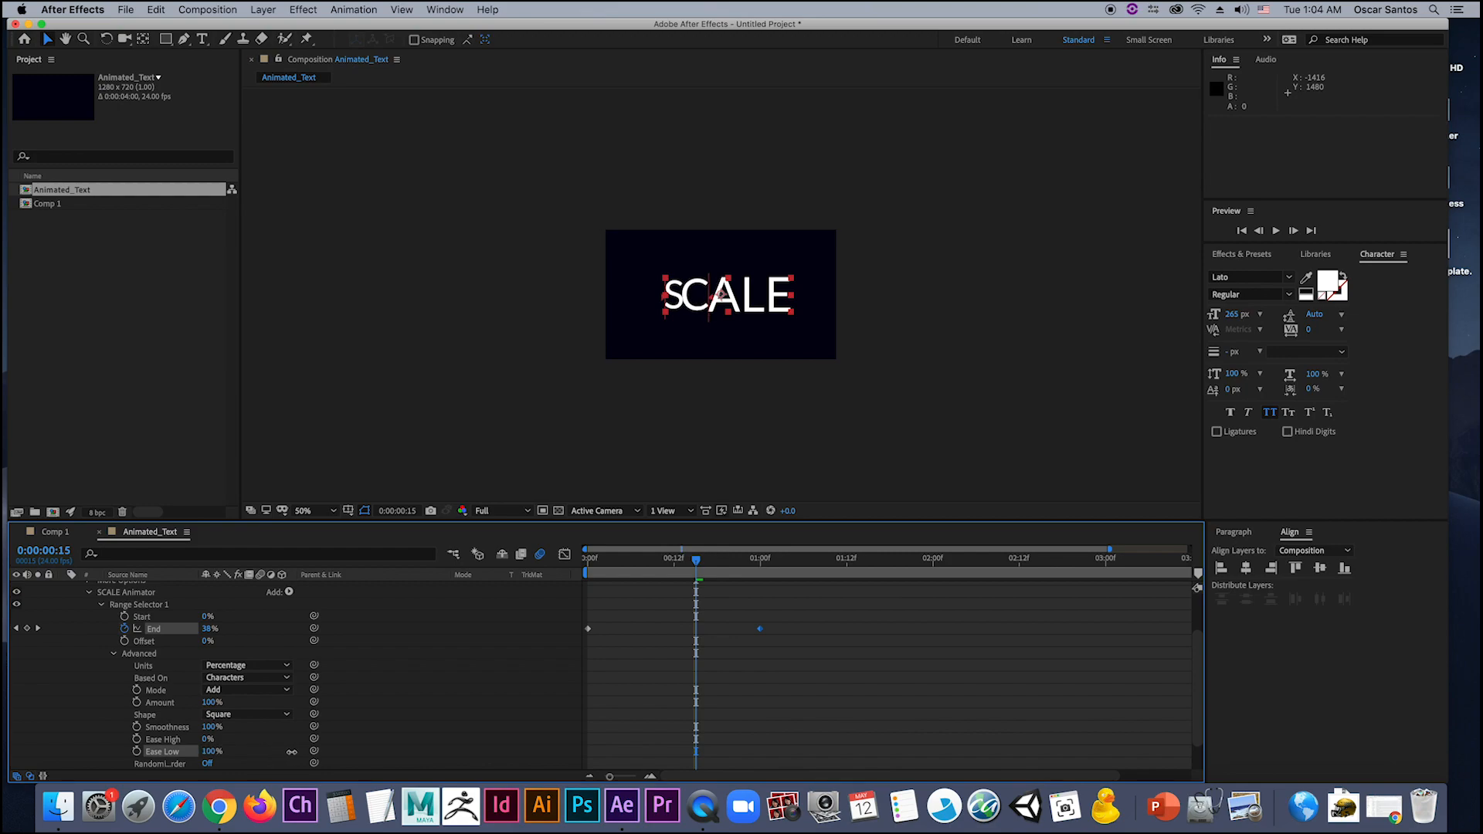
pyautogui.click(791, 612)
pyautogui.moveTo(696, 566); pyautogui.dragTo(586, 572)
pyautogui.press('space')
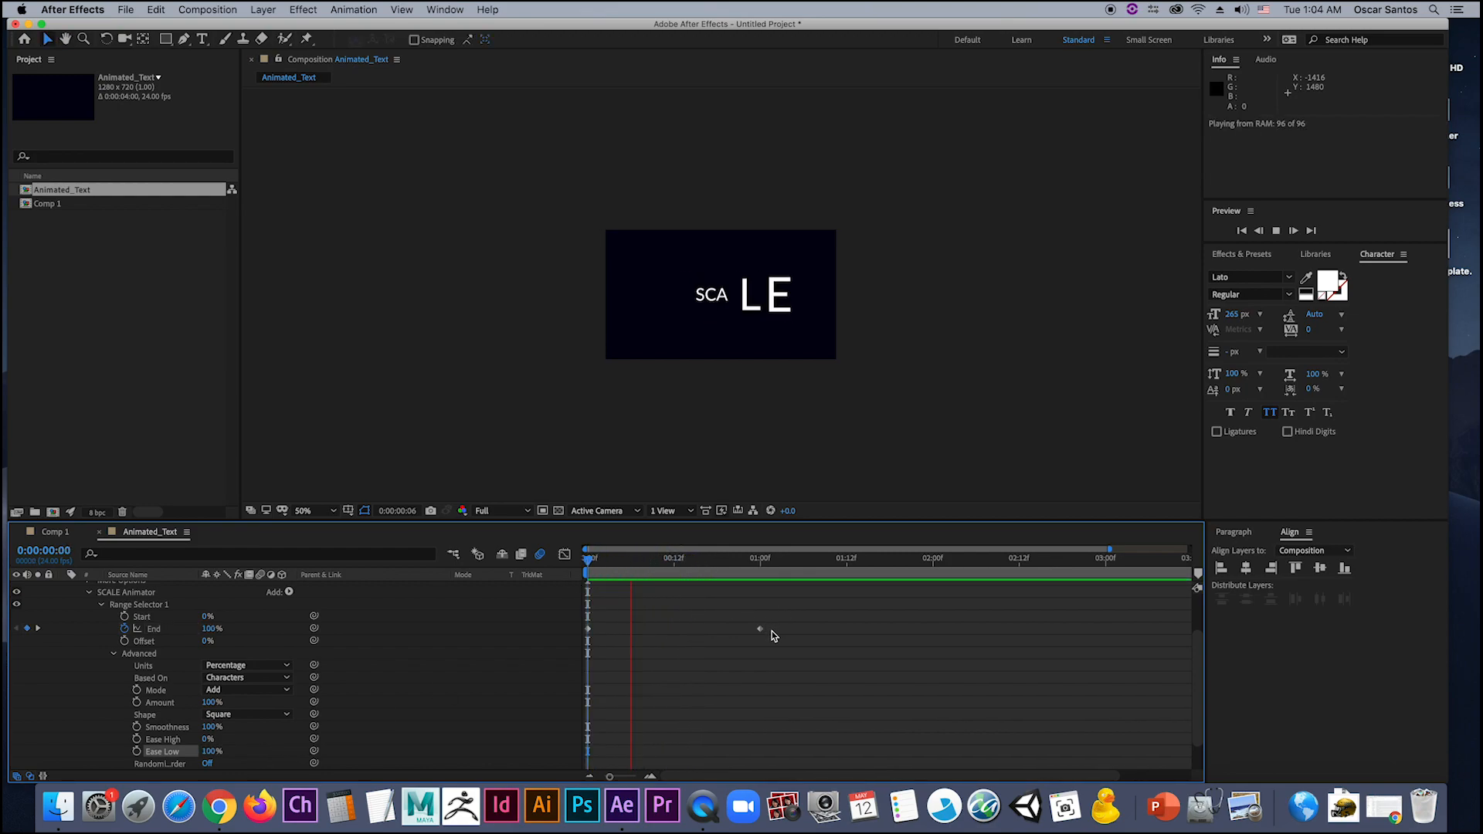
# Step: Preview the SCALE text animation again from the first frame with the current easing
pyautogui.press('space')
pyautogui.moveTo(757, 573); pyautogui.dragTo(642, 604)
pyautogui.press('space')
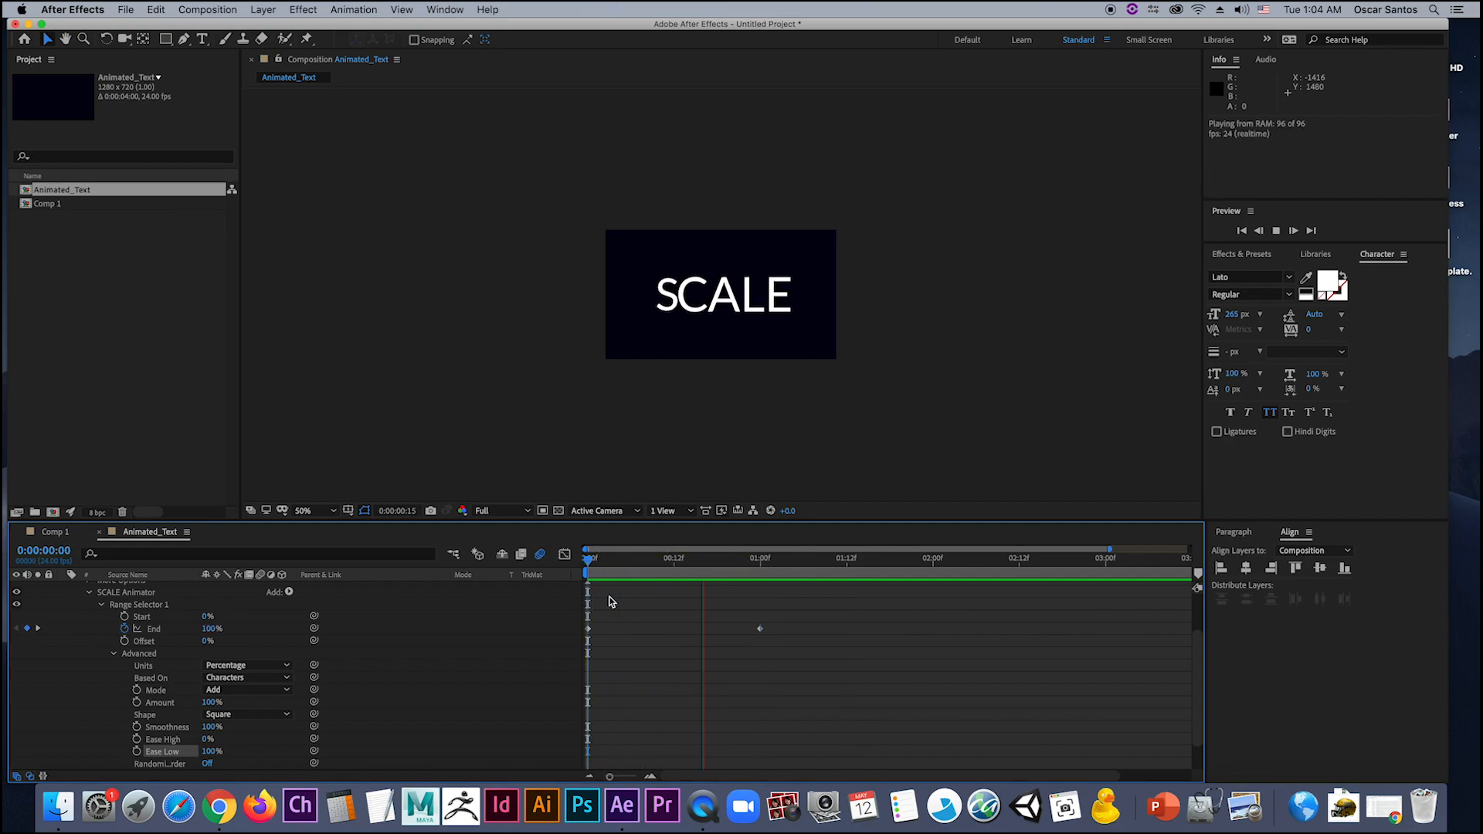
pyautogui.press('space')
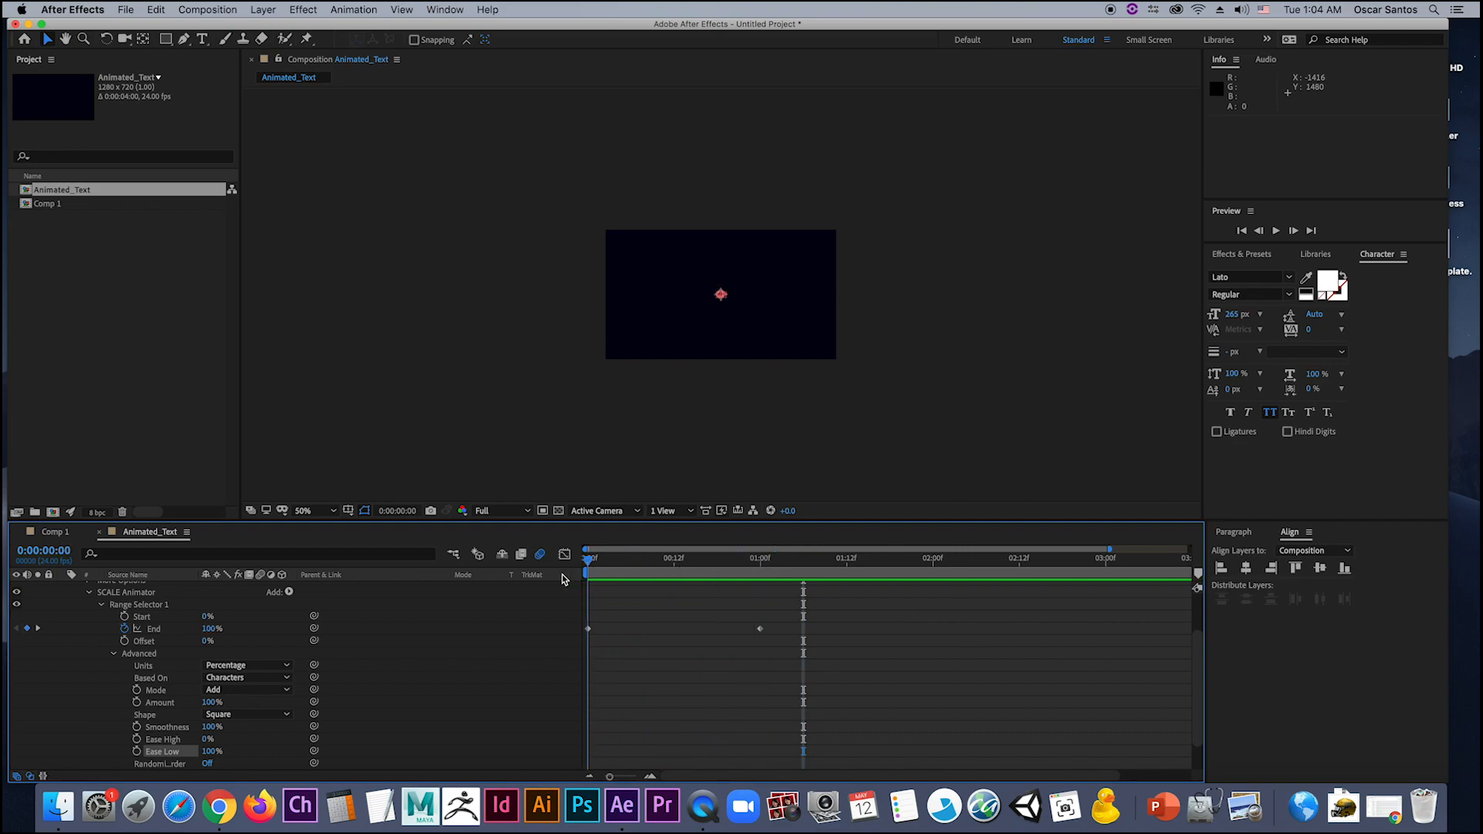
# Step: Set Ease Low to 0% in Range Selector 1's Advanced options and preview the SCALE animation from the first frame
pyautogui.click(212, 752)
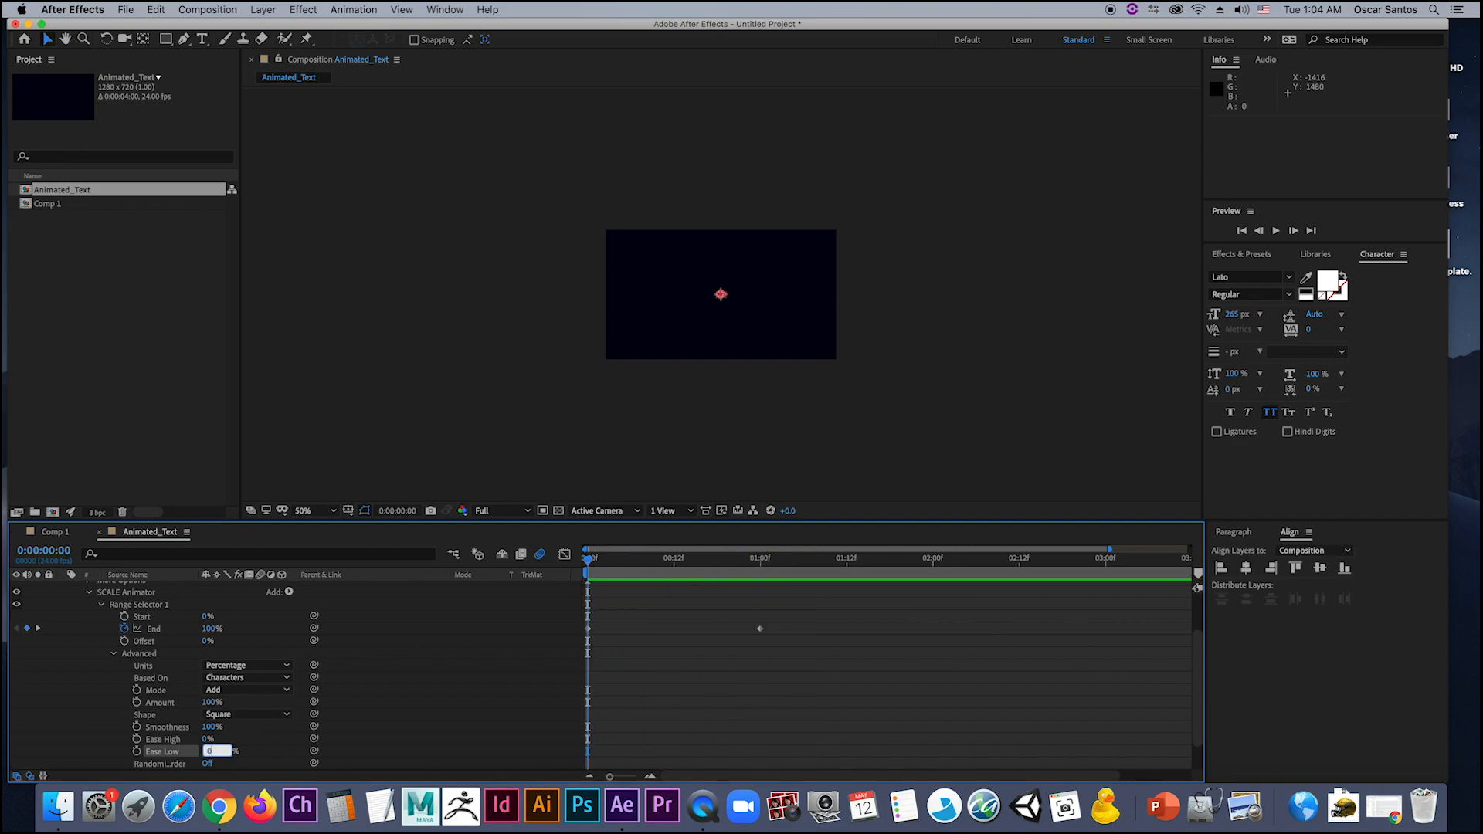
pyautogui.write('0')
pyautogui.press('Return')
pyautogui.press('space')
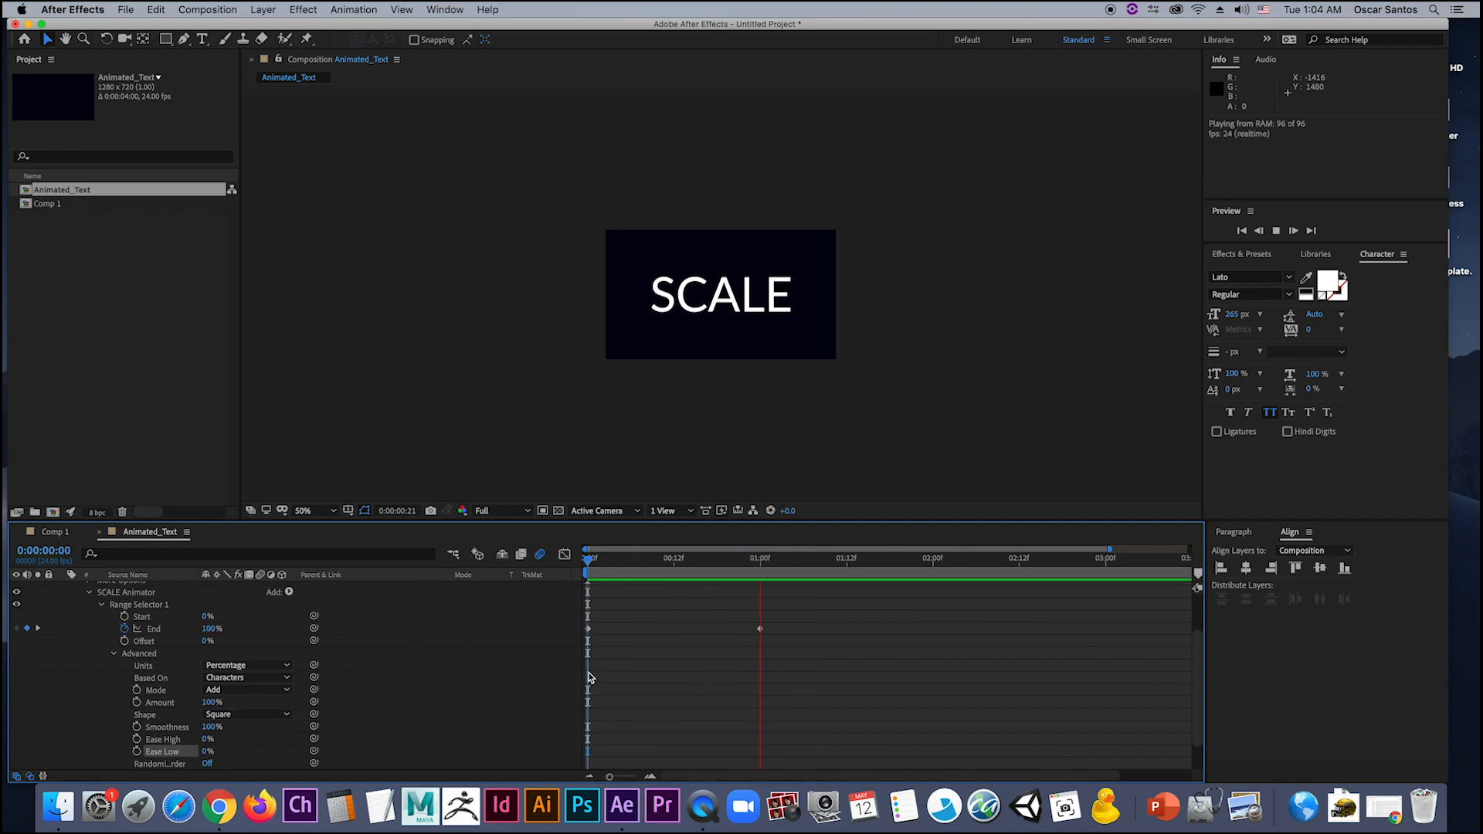
pyautogui.press('space')
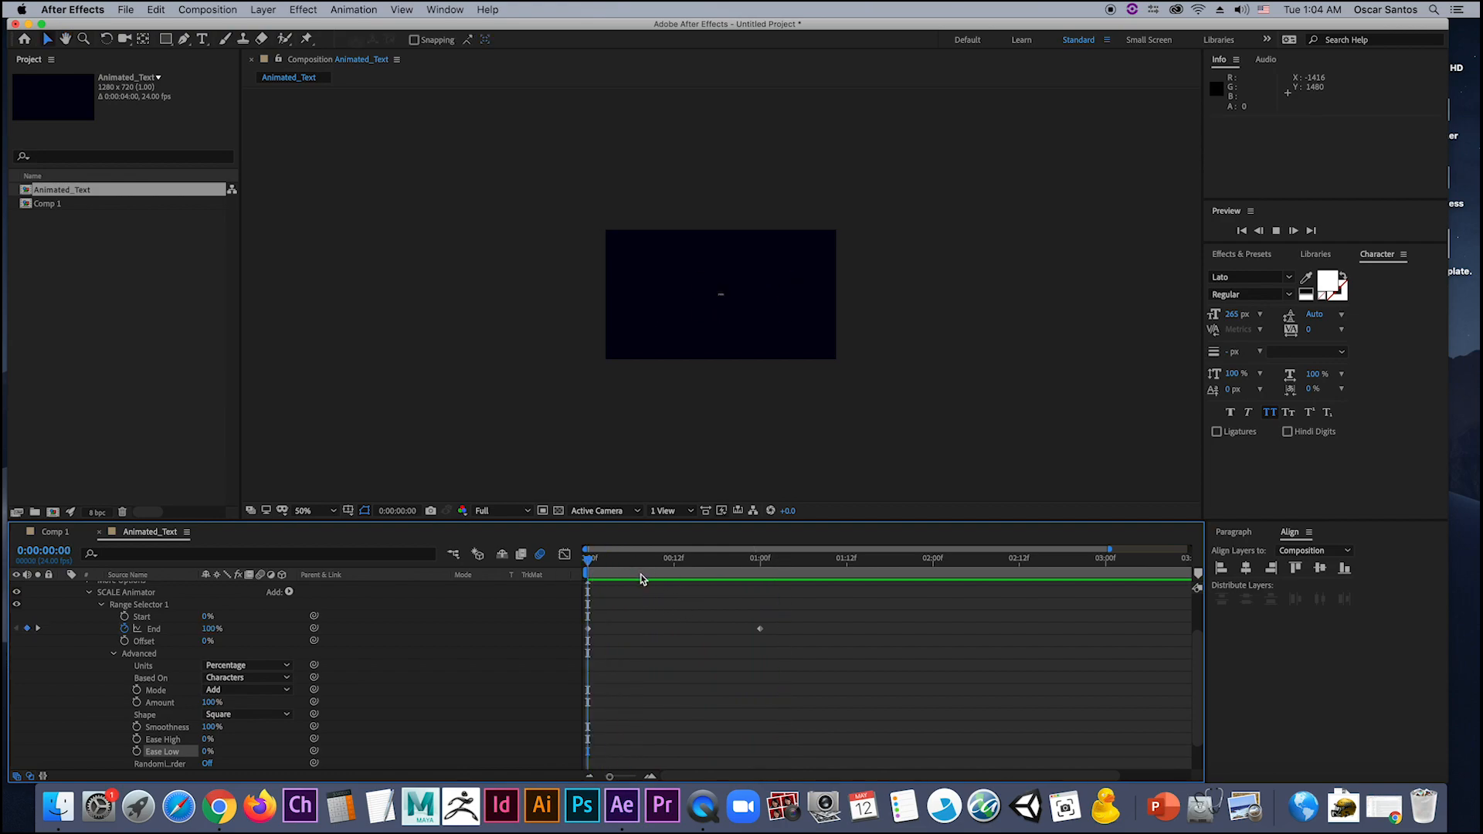
pyautogui.press('space')
pyautogui.moveTo(710, 561); pyautogui.dragTo(569, 576)
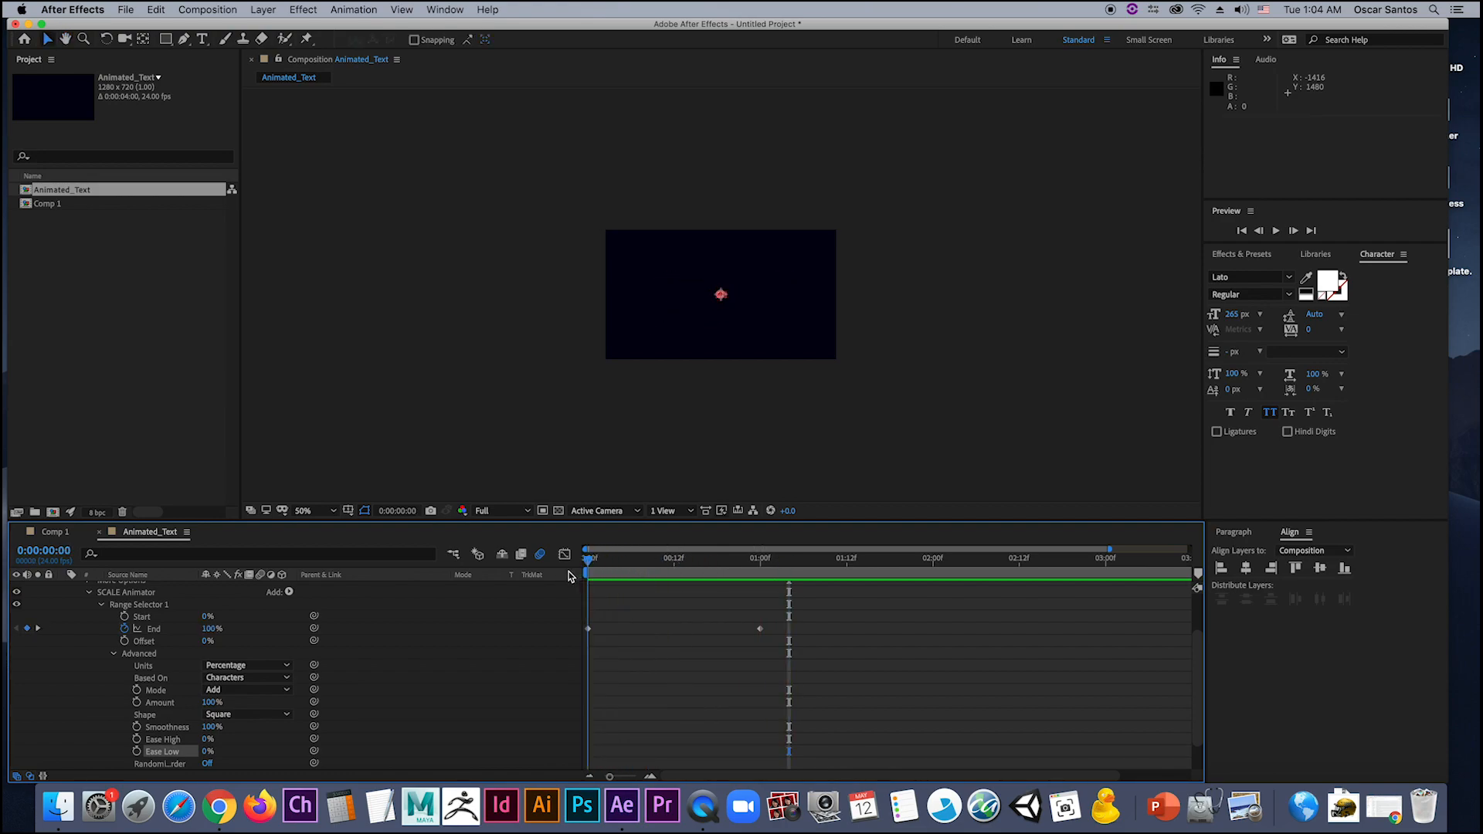
# Step: Change Range Selector 1's Shape to Ramp Down and replay the SCALE animation a few times
pyautogui.click(262, 715)
pyautogui.click(262, 730)
pyautogui.press('space')
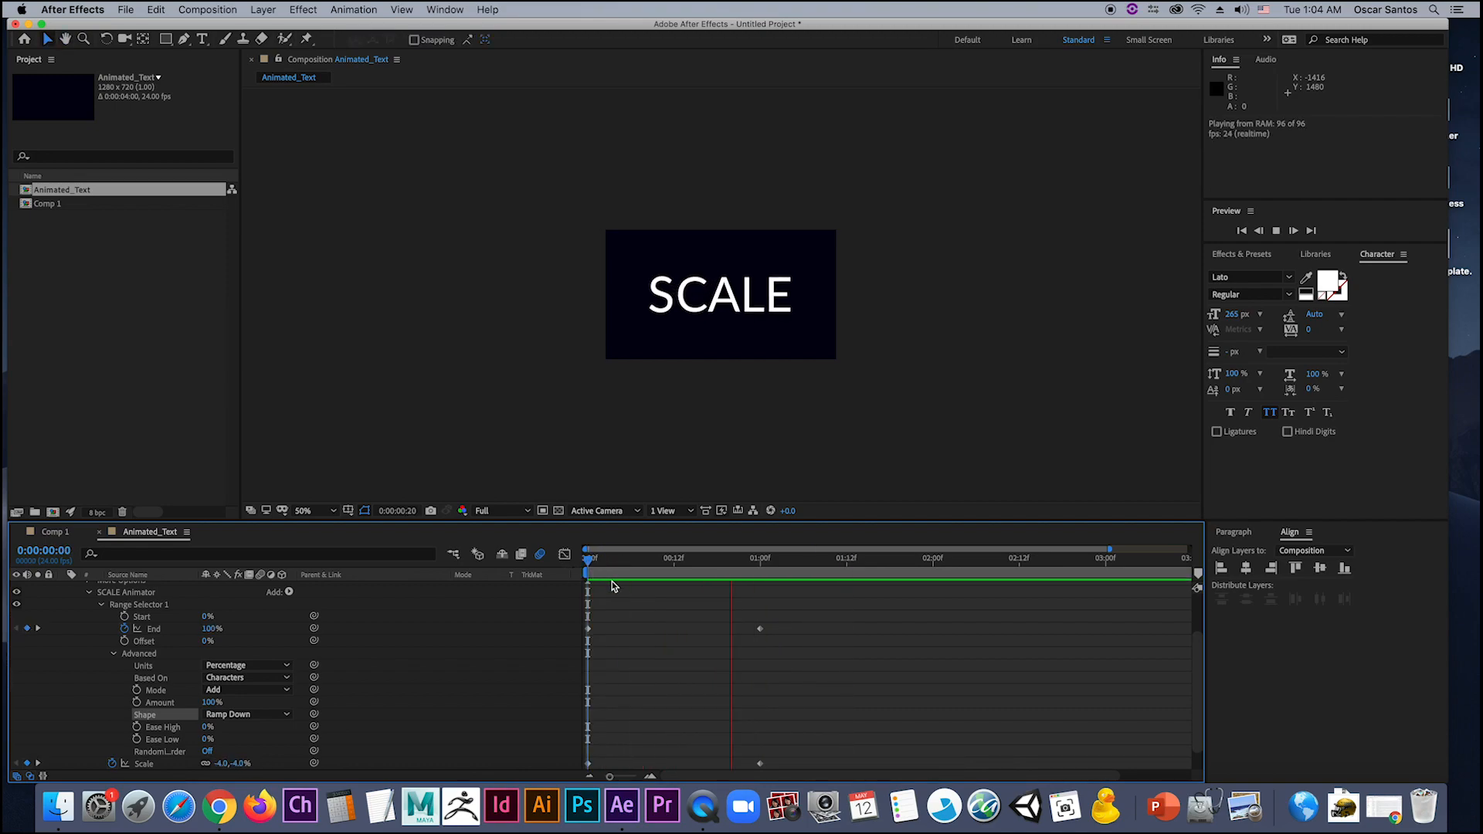
pyautogui.press('space')
pyautogui.press('space')
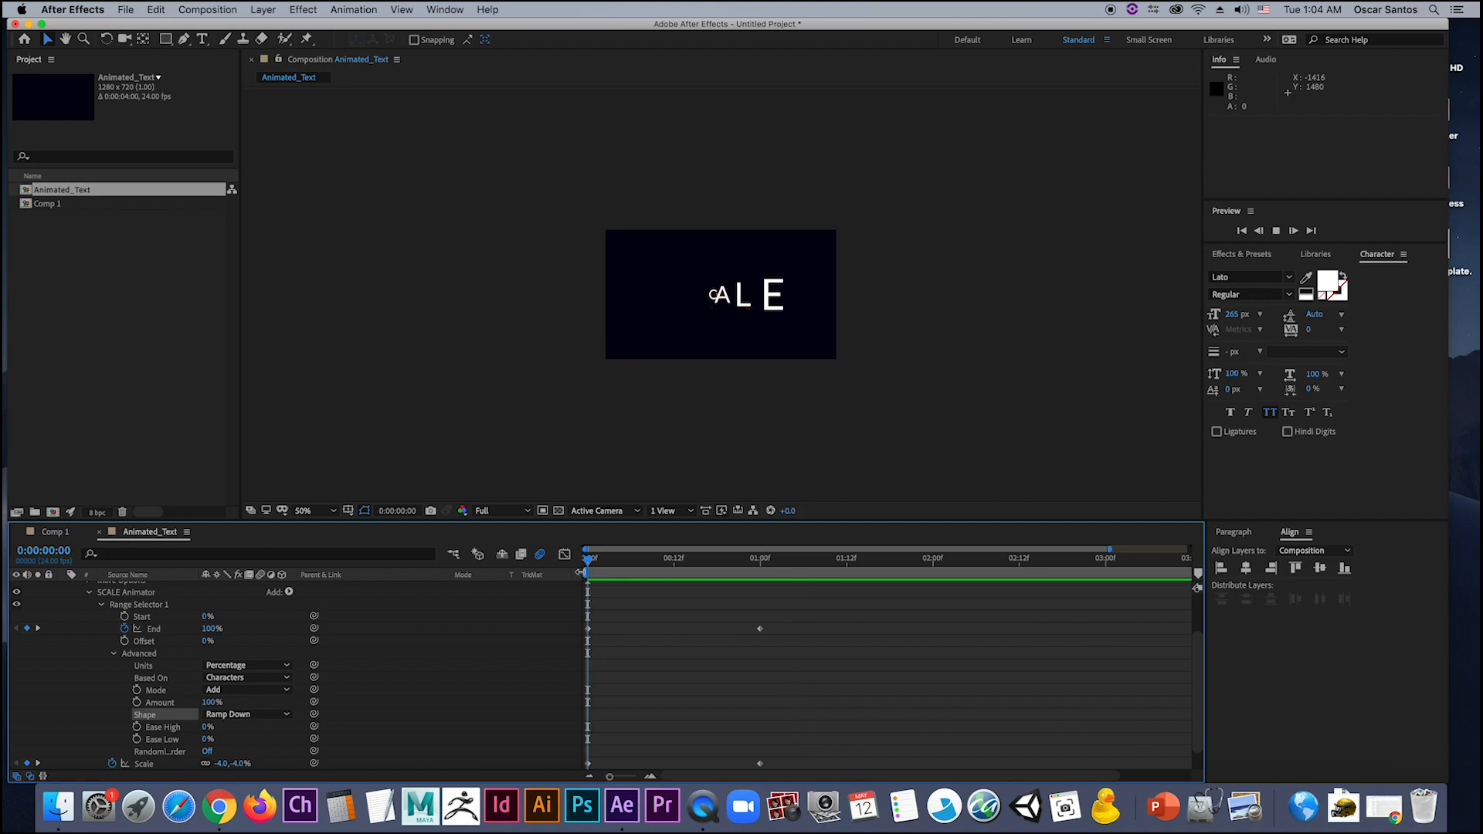
pyautogui.press('space')
pyautogui.press('space')
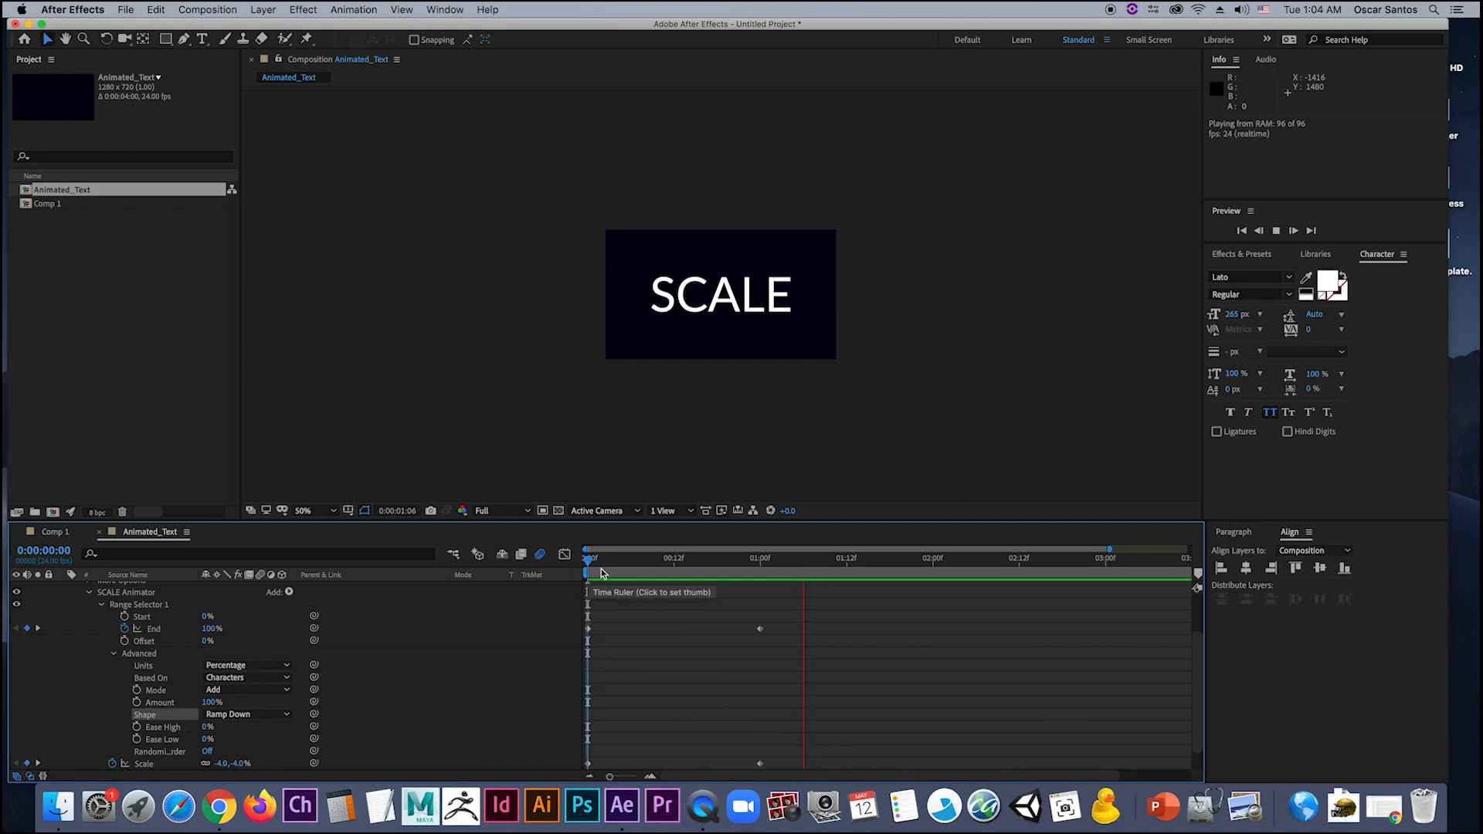
pyautogui.press('space')
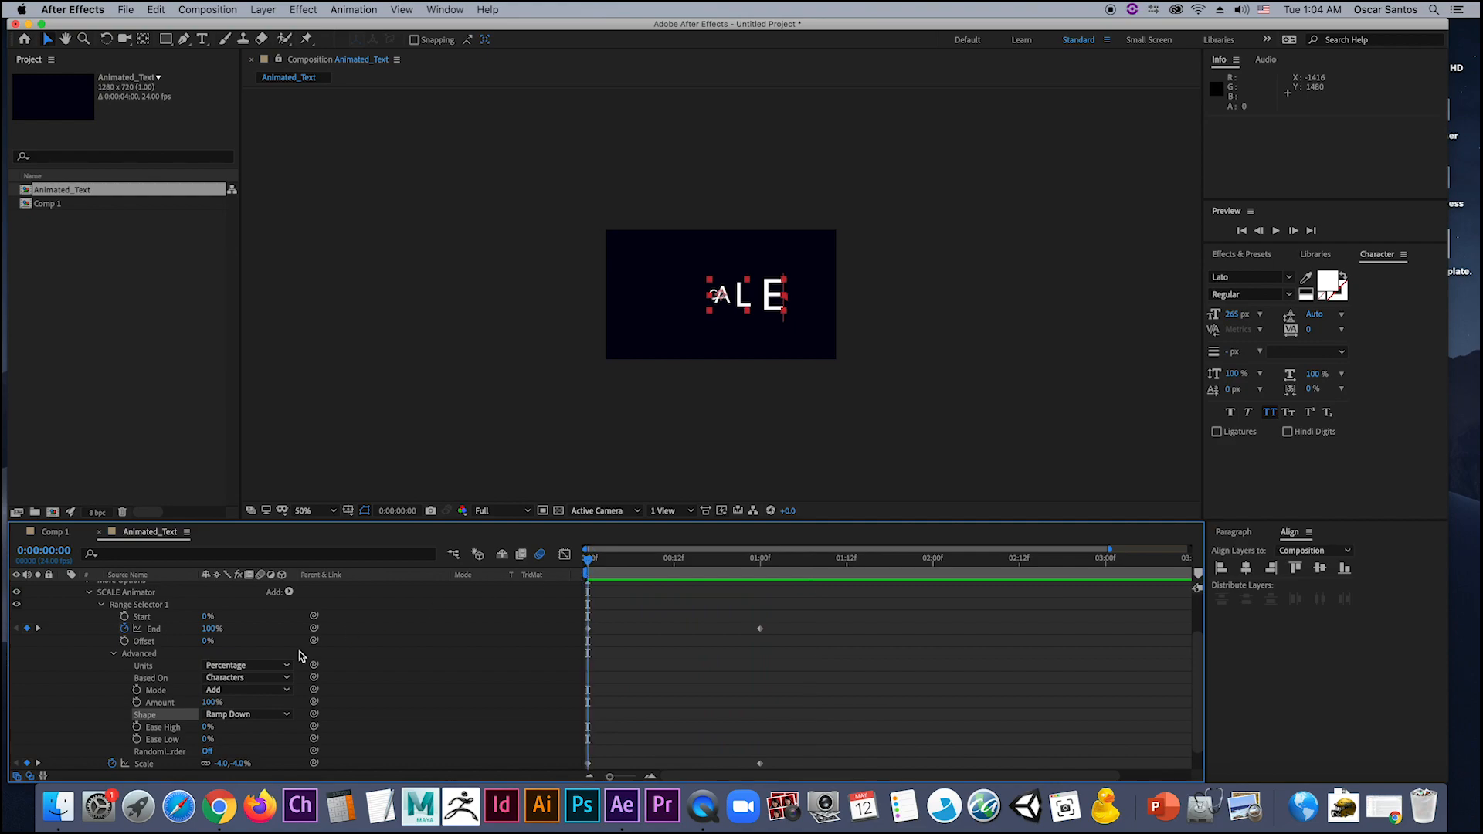
# Step: Change Range Selector 1's Shape to Ramp Up and preview the SCALE animation from the first frame
pyautogui.click(249, 715)
pyautogui.click(255, 716)
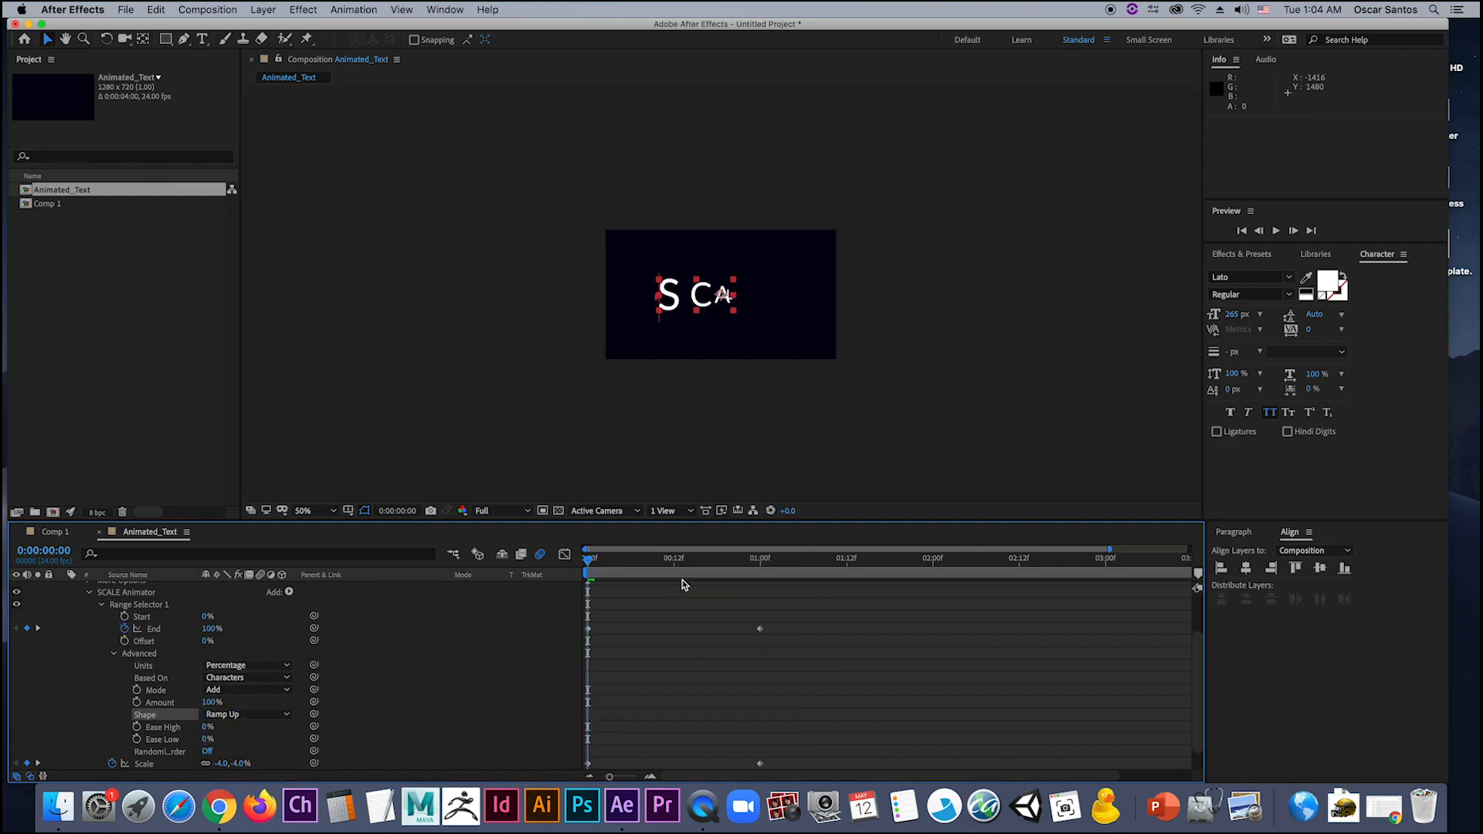
pyautogui.press('space')
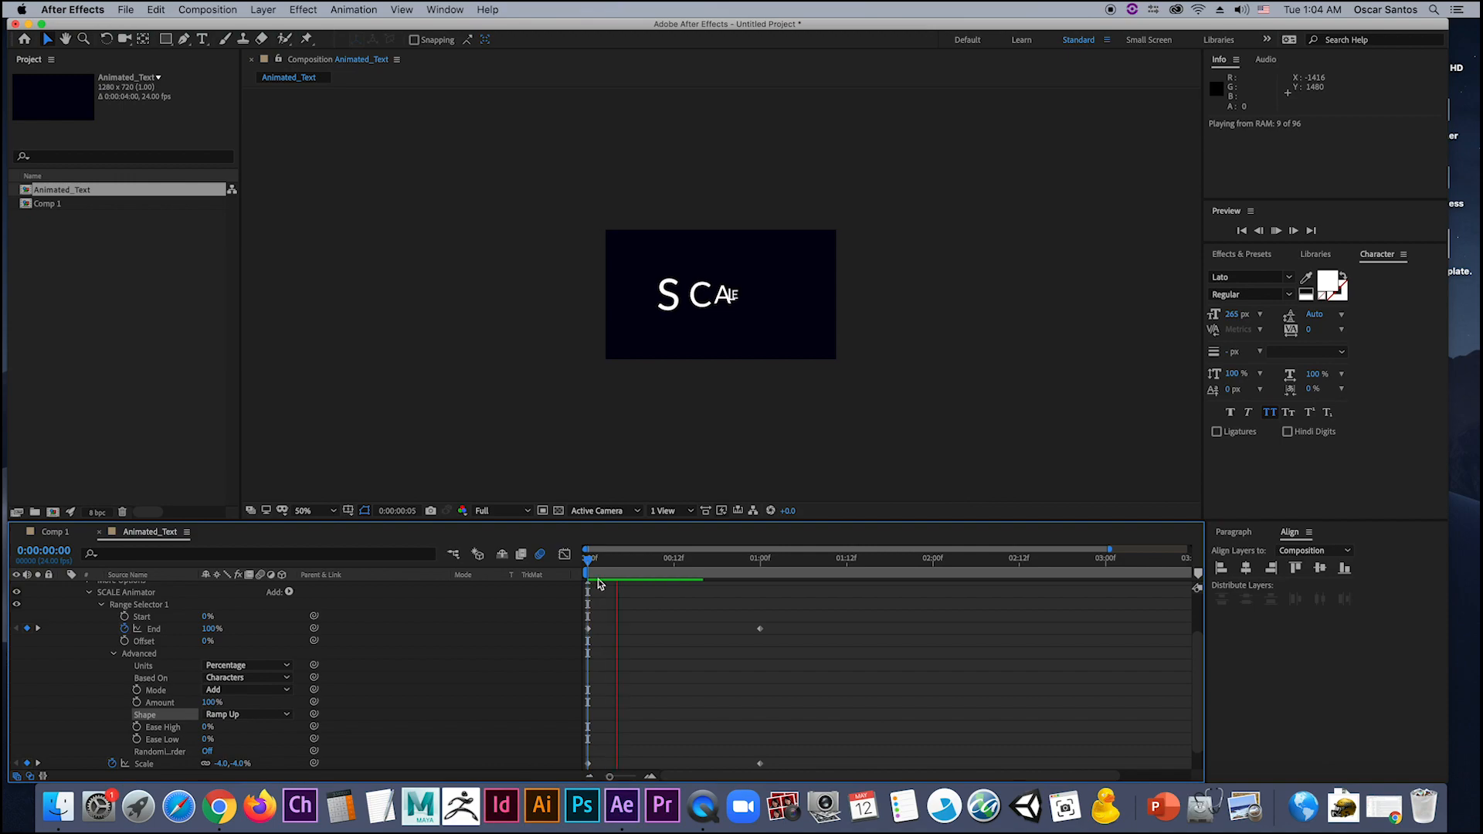
pyautogui.press('space')
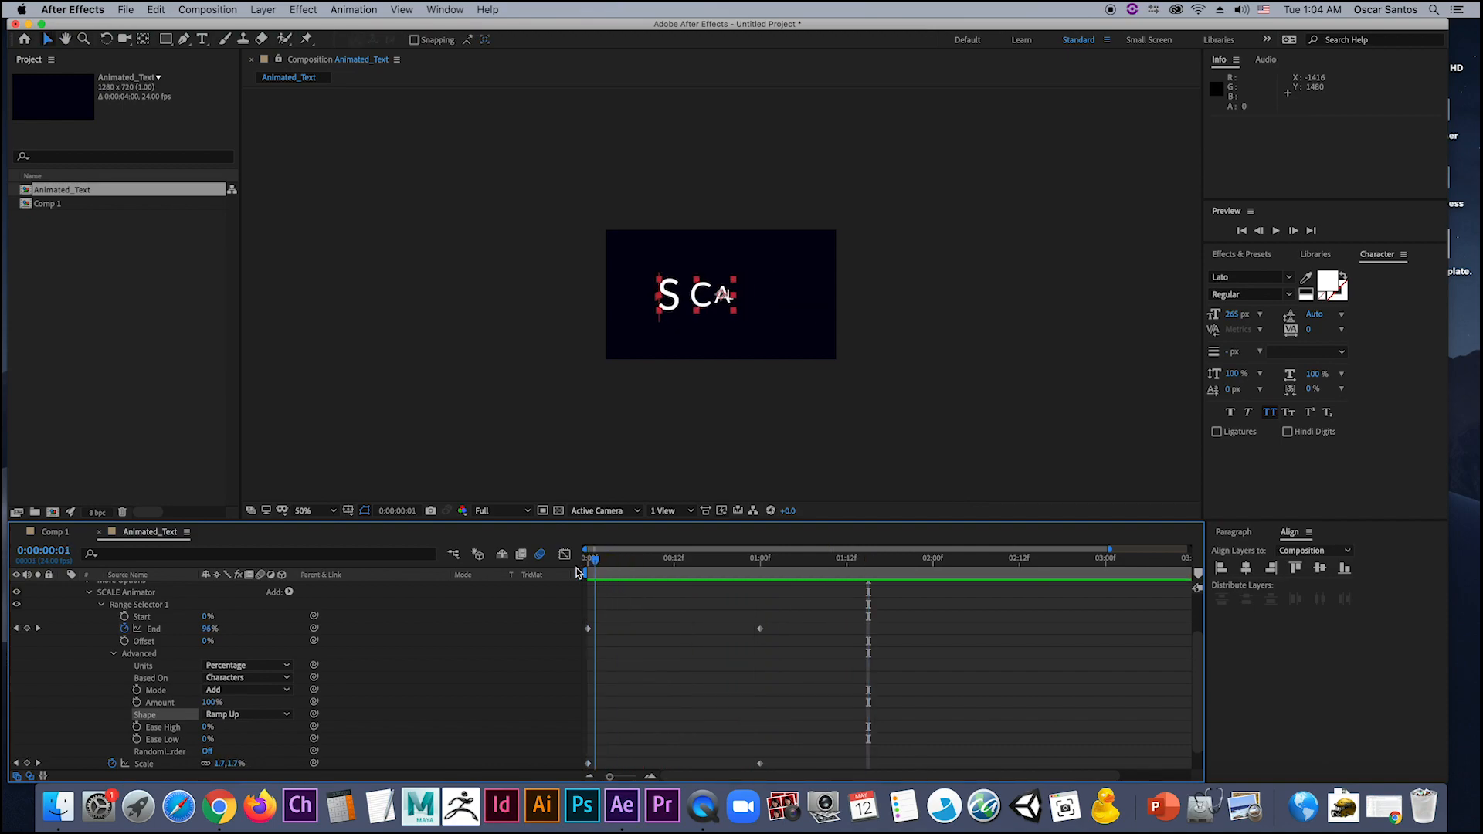
pyautogui.press('space')
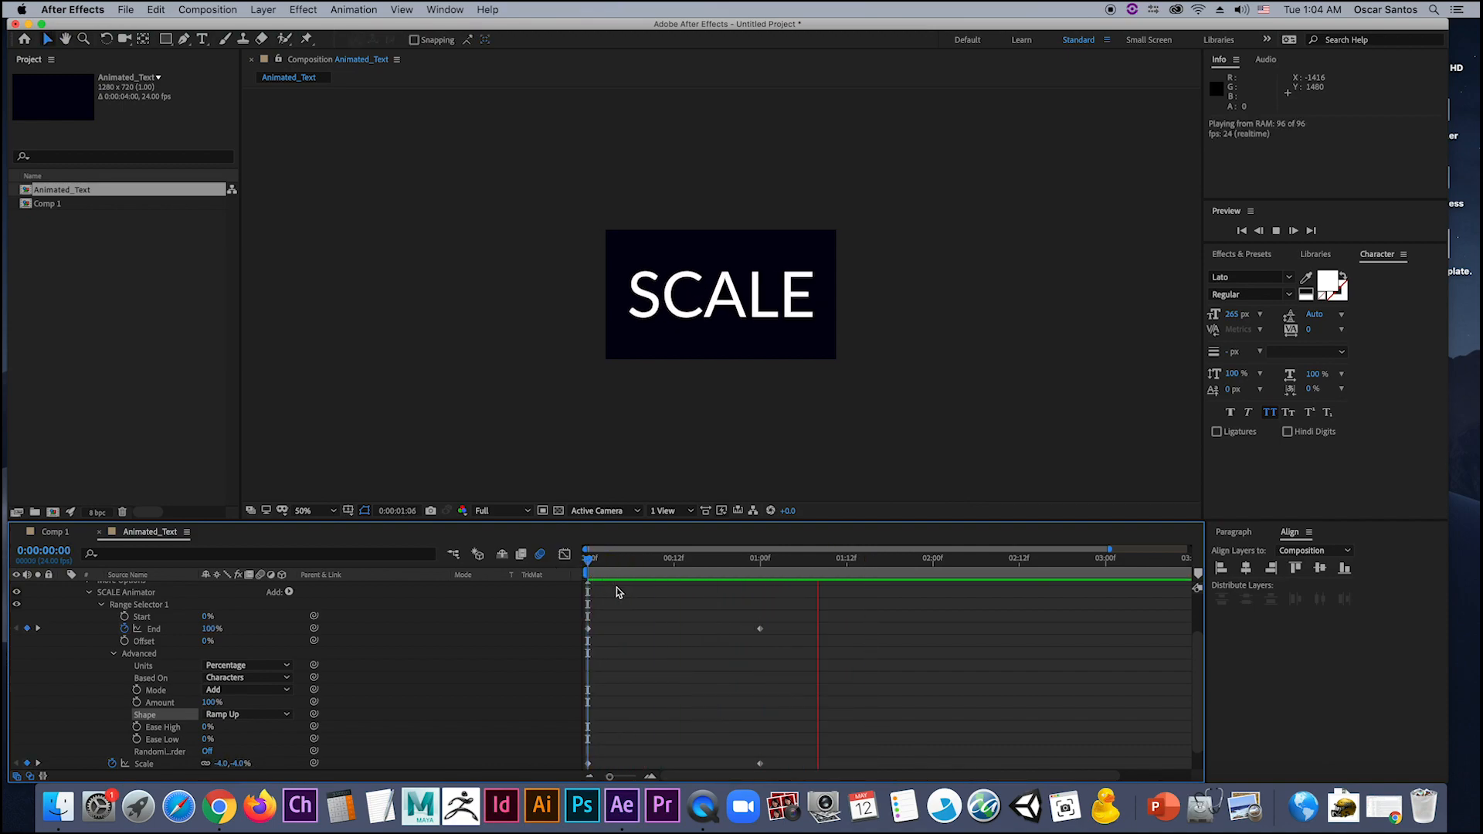
pyautogui.press('space')
pyautogui.moveTo(640, 564); pyautogui.dragTo(578, 570)
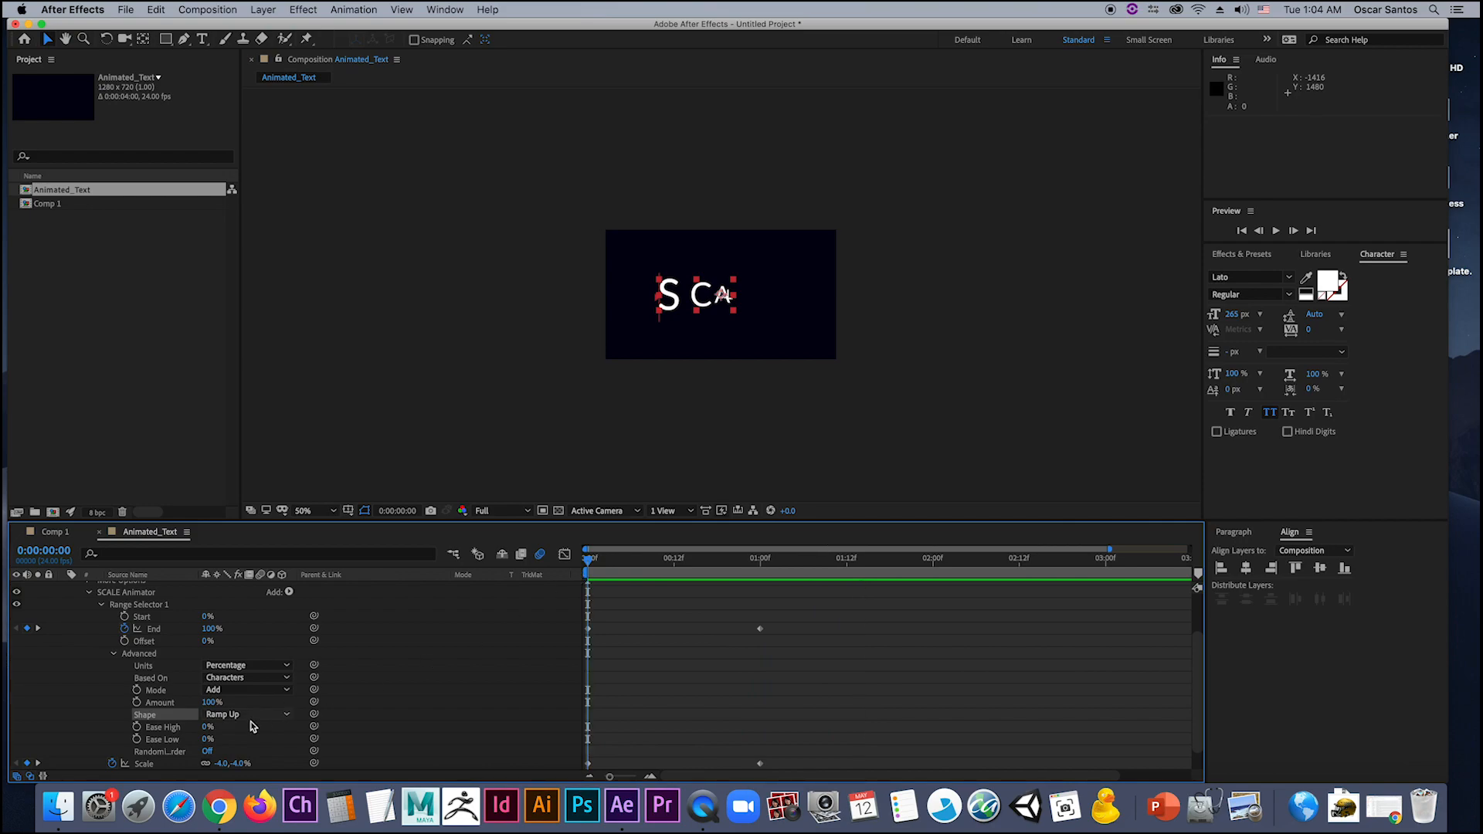
# Step: Try an Ease Low of 74% with the Ramp Up shape and preview the animation
pyautogui.moveTo(205, 739); pyautogui.dragTo(260, 743)
pyautogui.press('space')
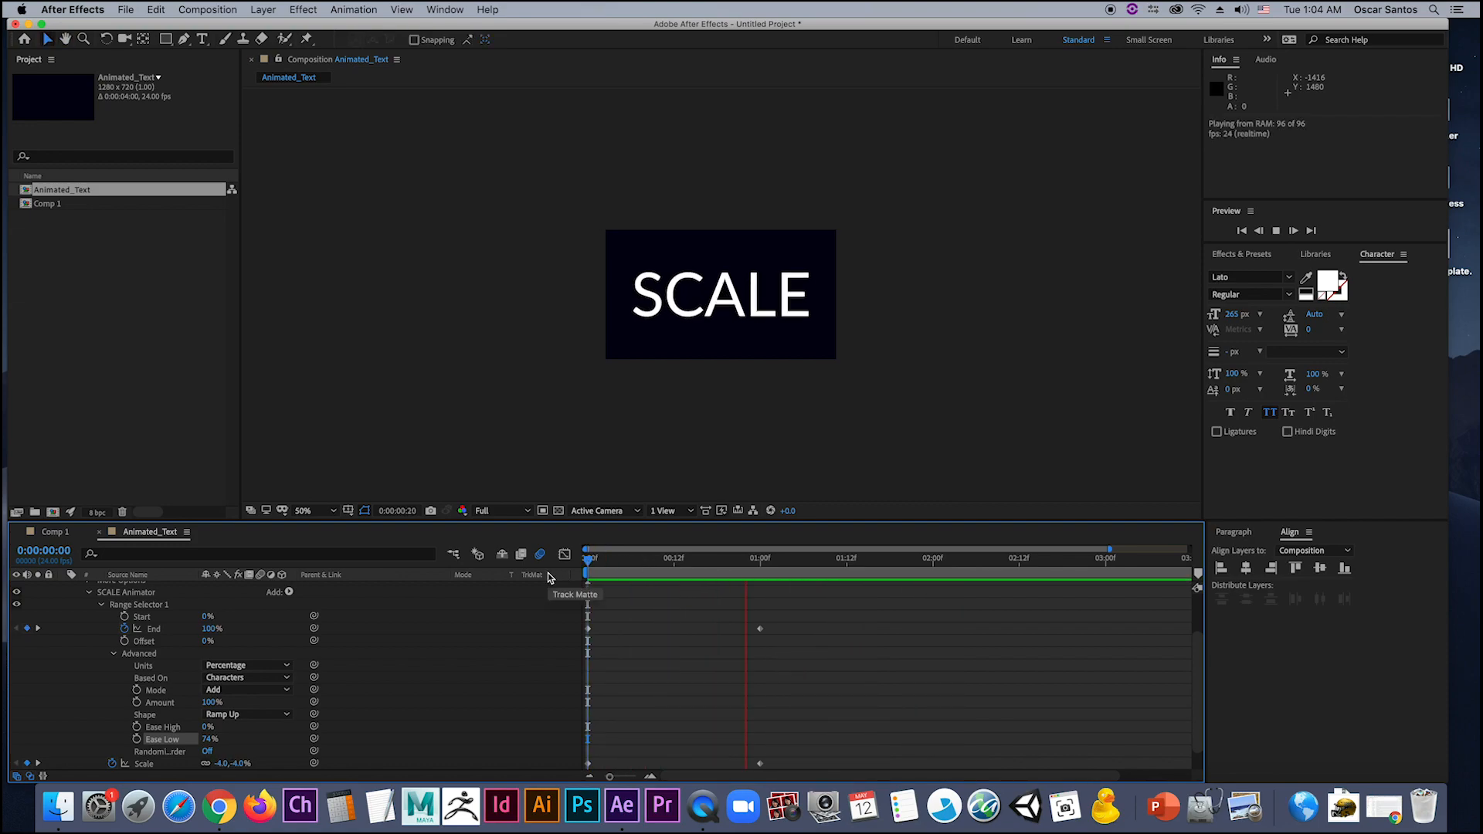
pyautogui.press('space')
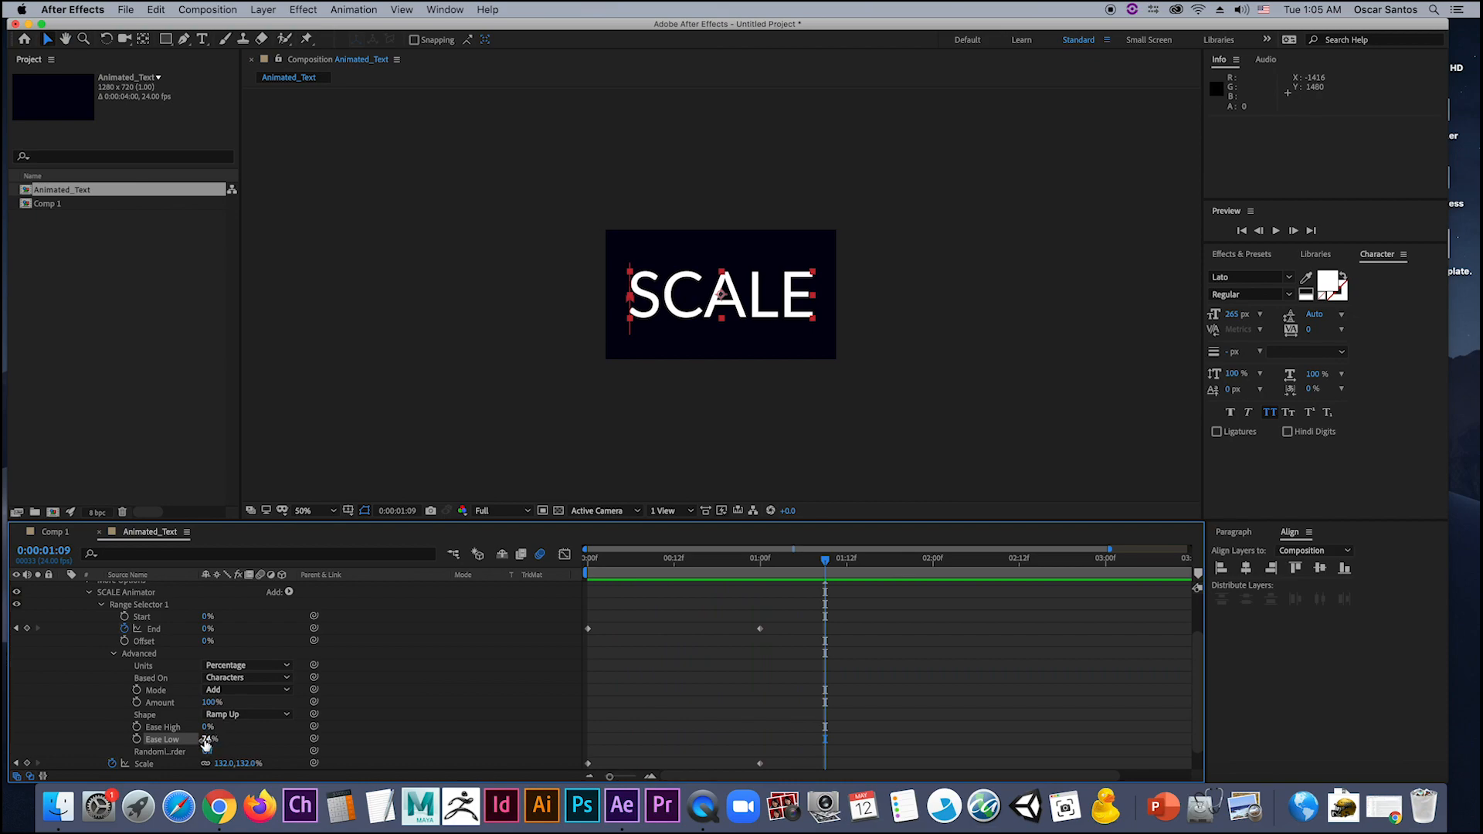
# Step: Set Ease Low back to 0%, then preview and scrub through the SCALE animation
pyautogui.click(207, 740)
pyautogui.press('Return')
pyautogui.press('space')
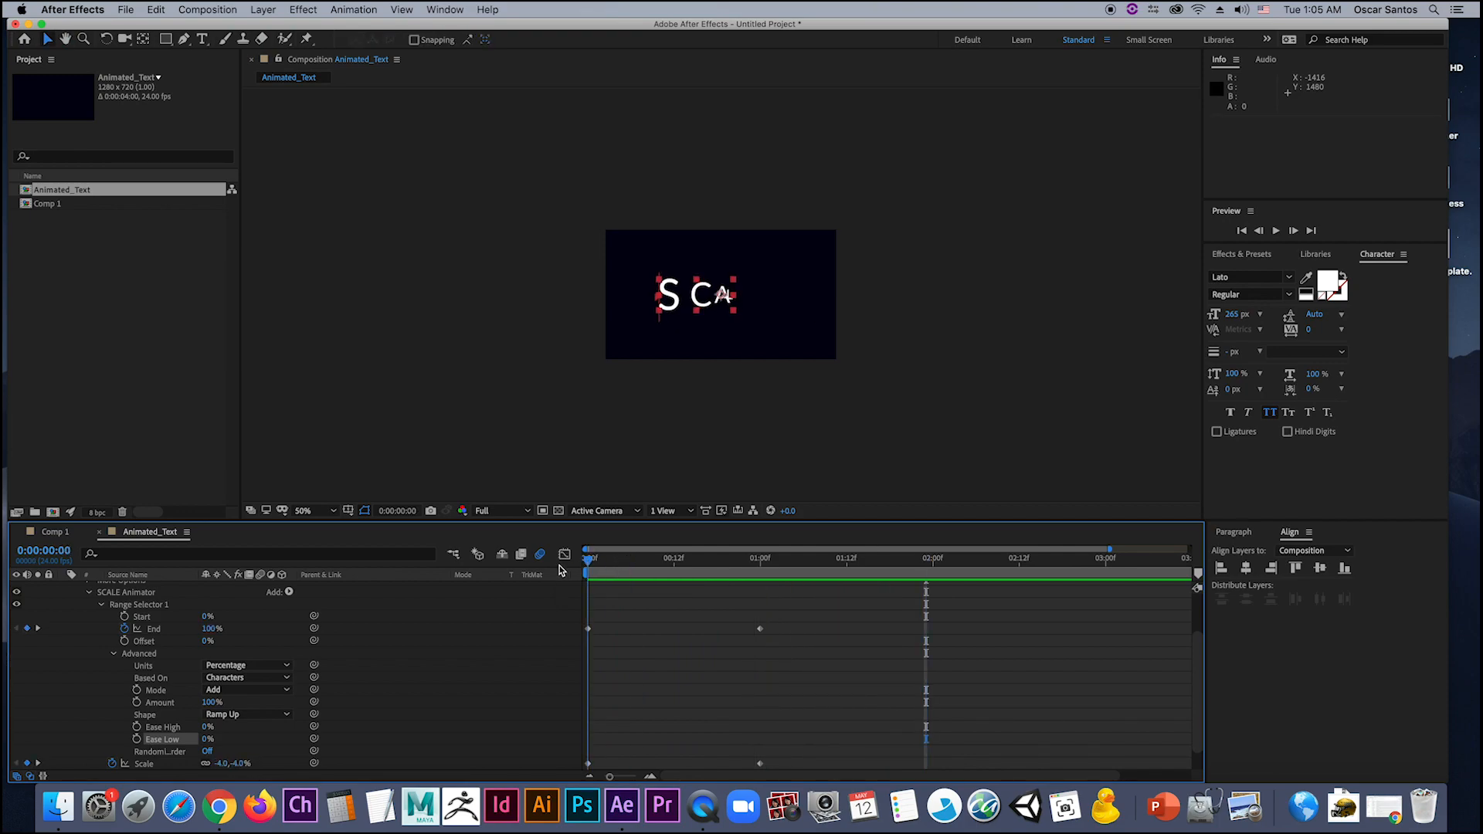
pyautogui.press('space')
pyautogui.moveTo(758, 577); pyautogui.dragTo(631, 602)
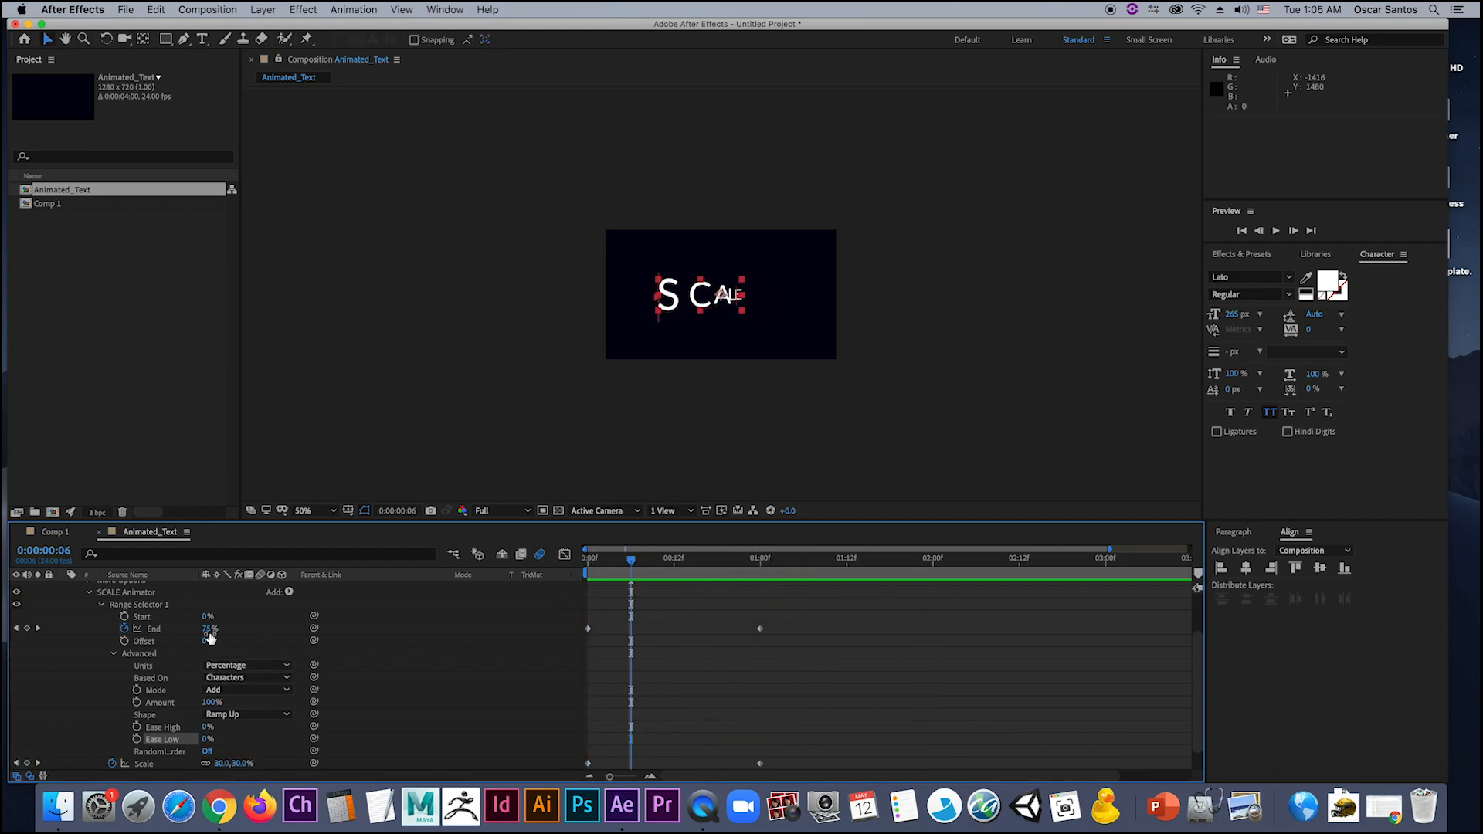
# Step: Review the SCALE layer's available animator properties and the SCALE Animator's range selector and Scale keyframes
pyautogui.click(115, 655)
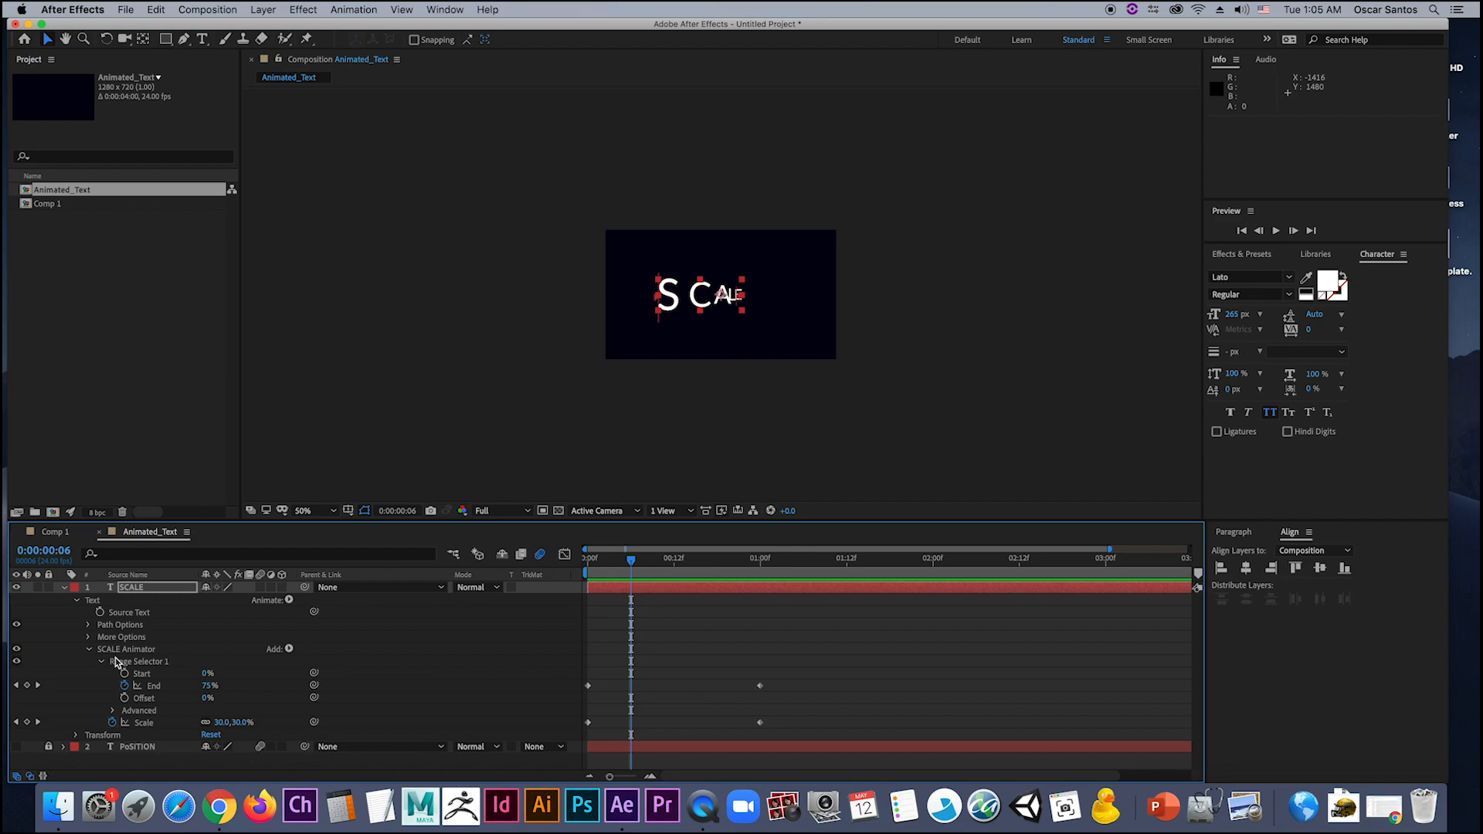
pyautogui.click(90, 651)
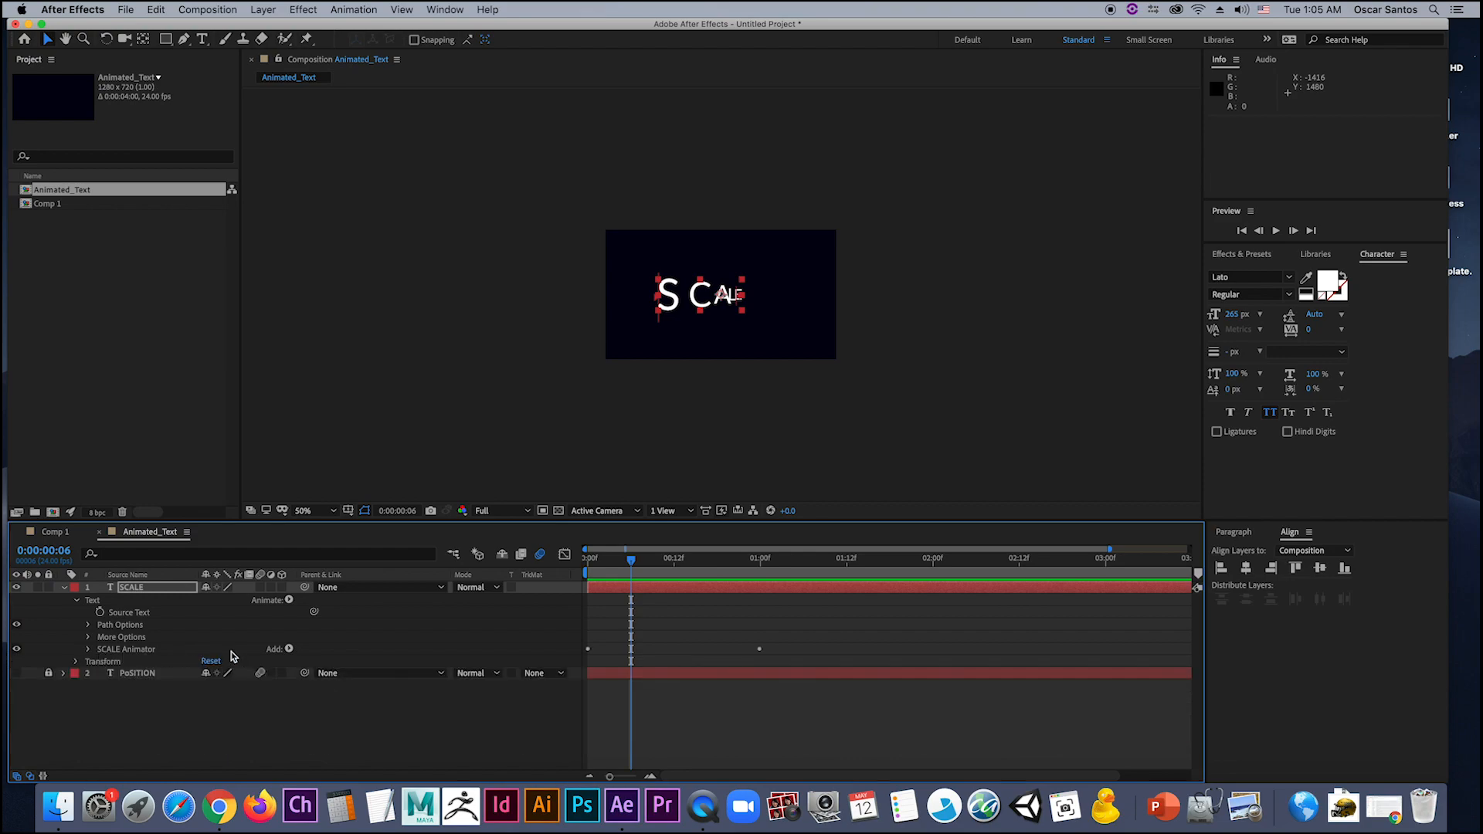
pyautogui.click(290, 601)
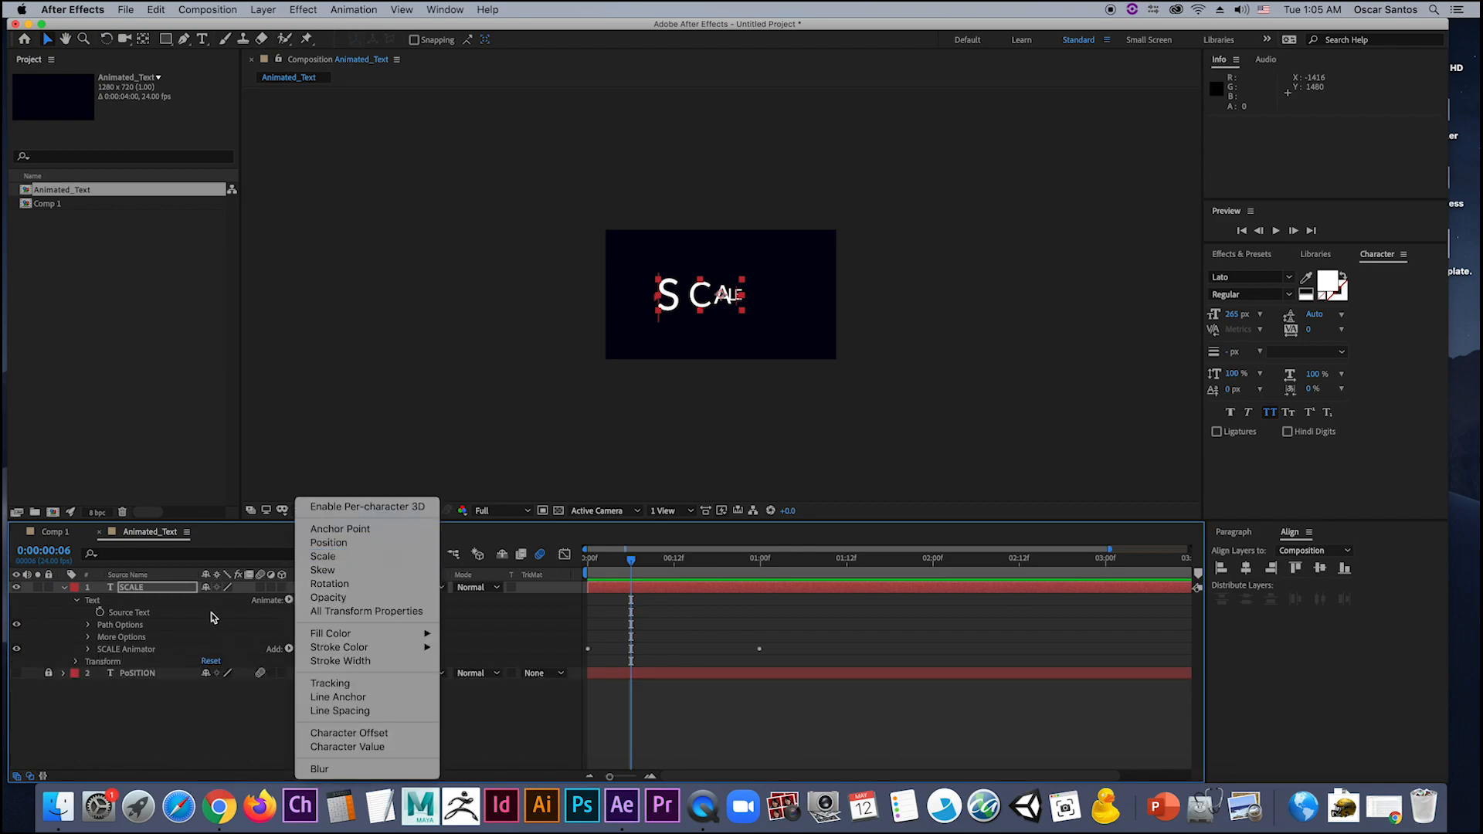
pyautogui.click(177, 651)
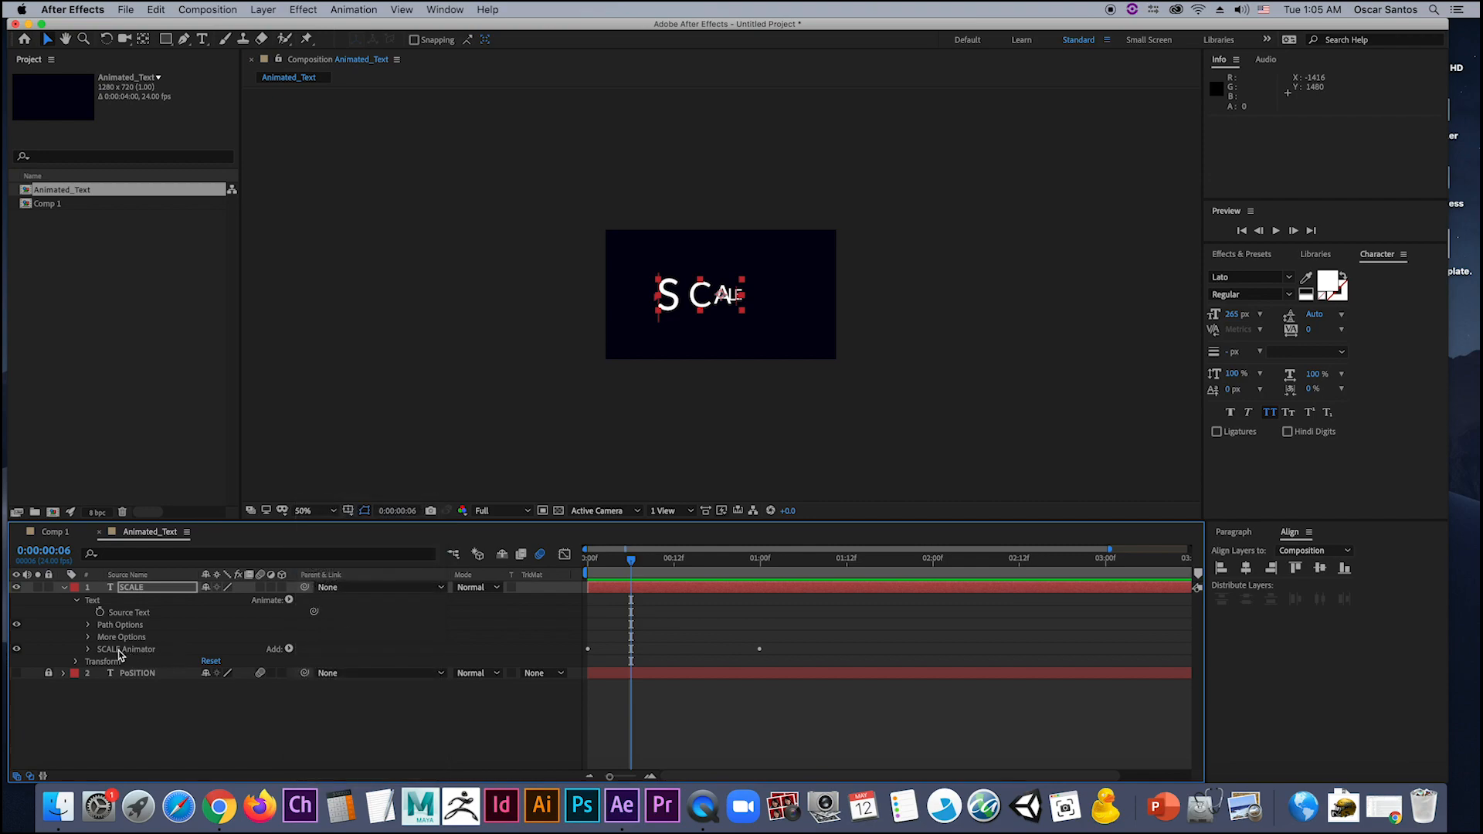
pyautogui.click(88, 650)
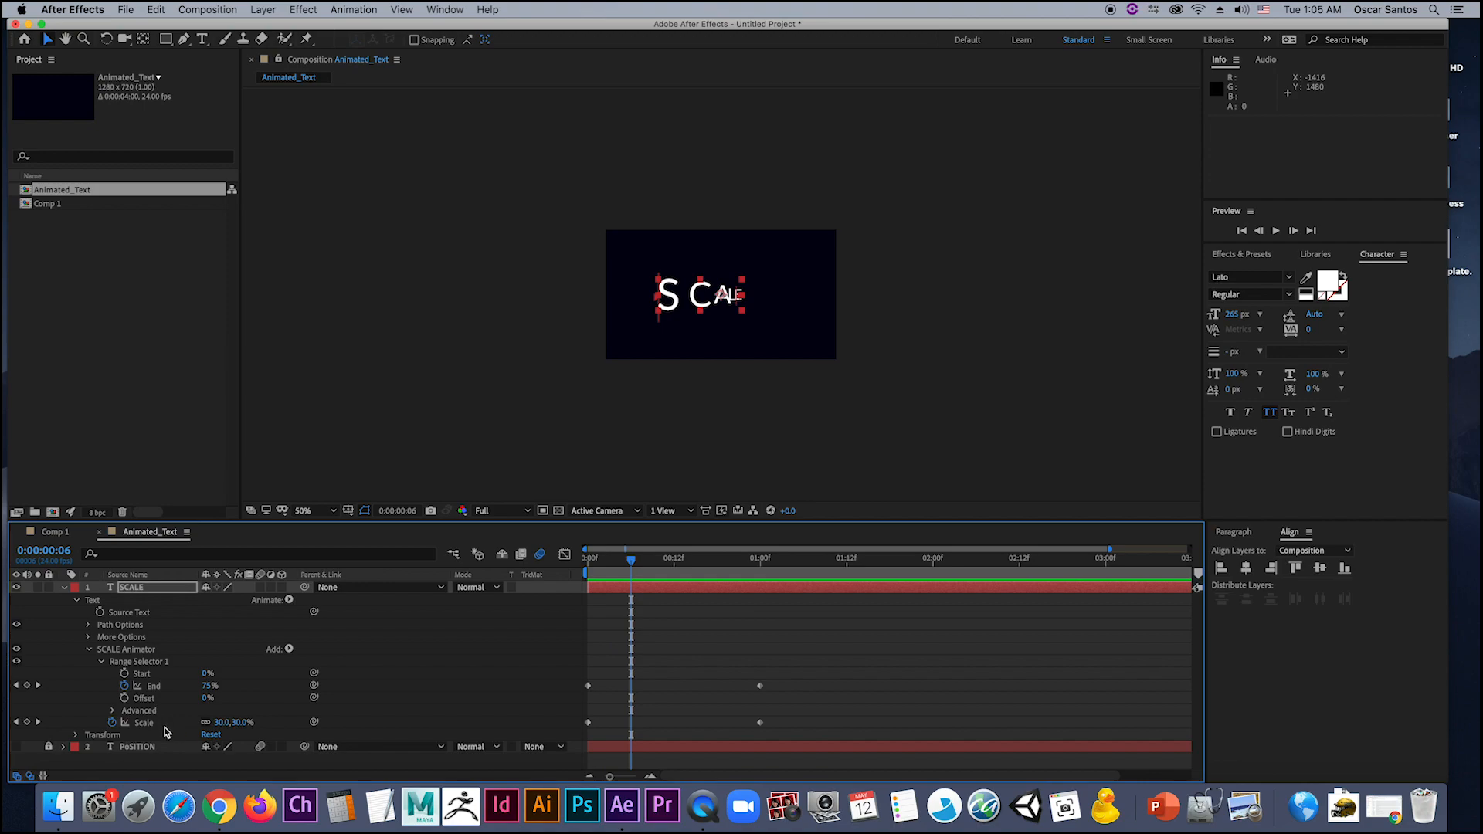
pyautogui.click(101, 662)
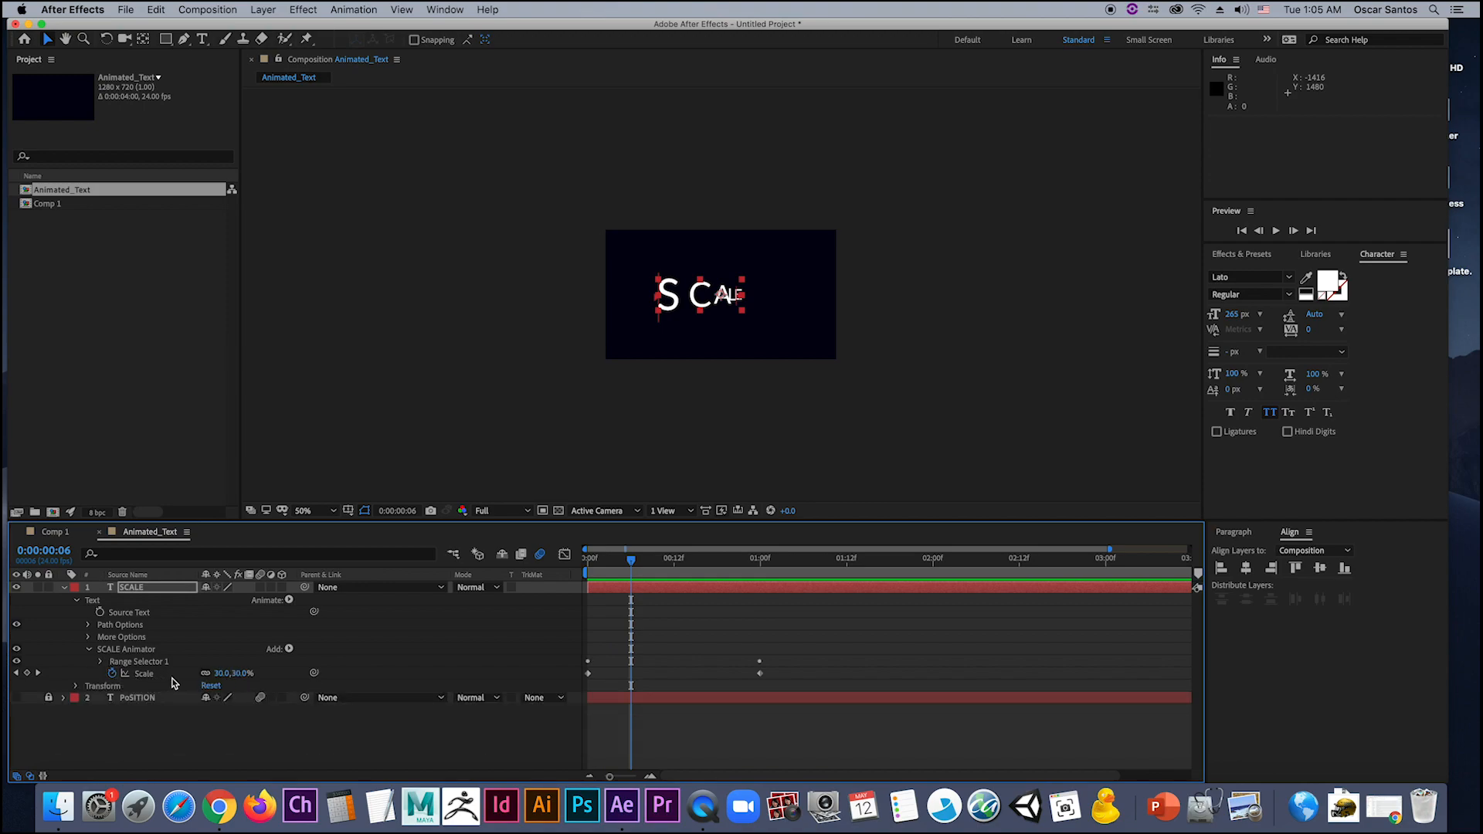
pyautogui.moveTo(638, 559); pyautogui.dragTo(606, 615)
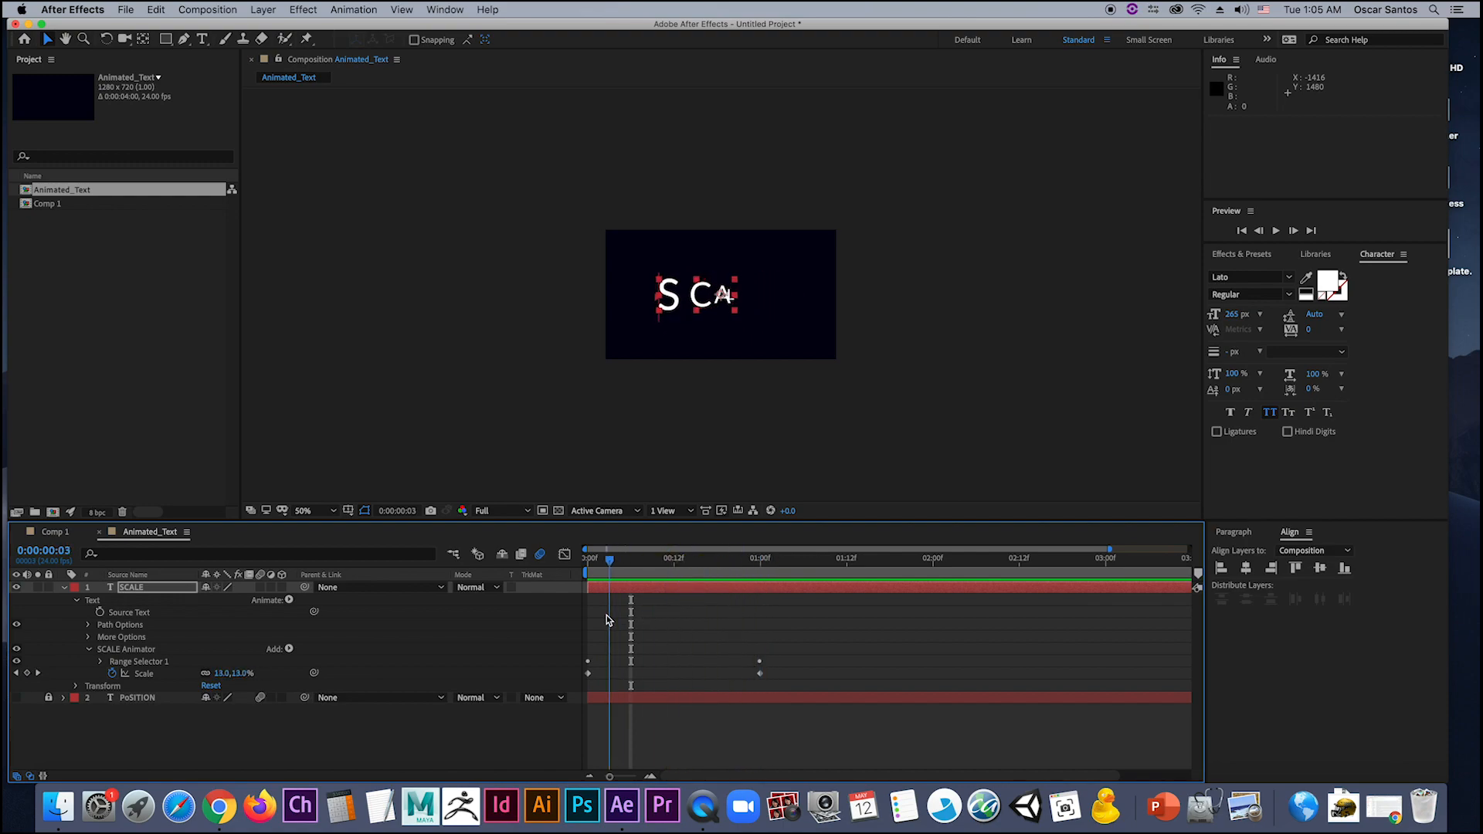
pyautogui.click(102, 663)
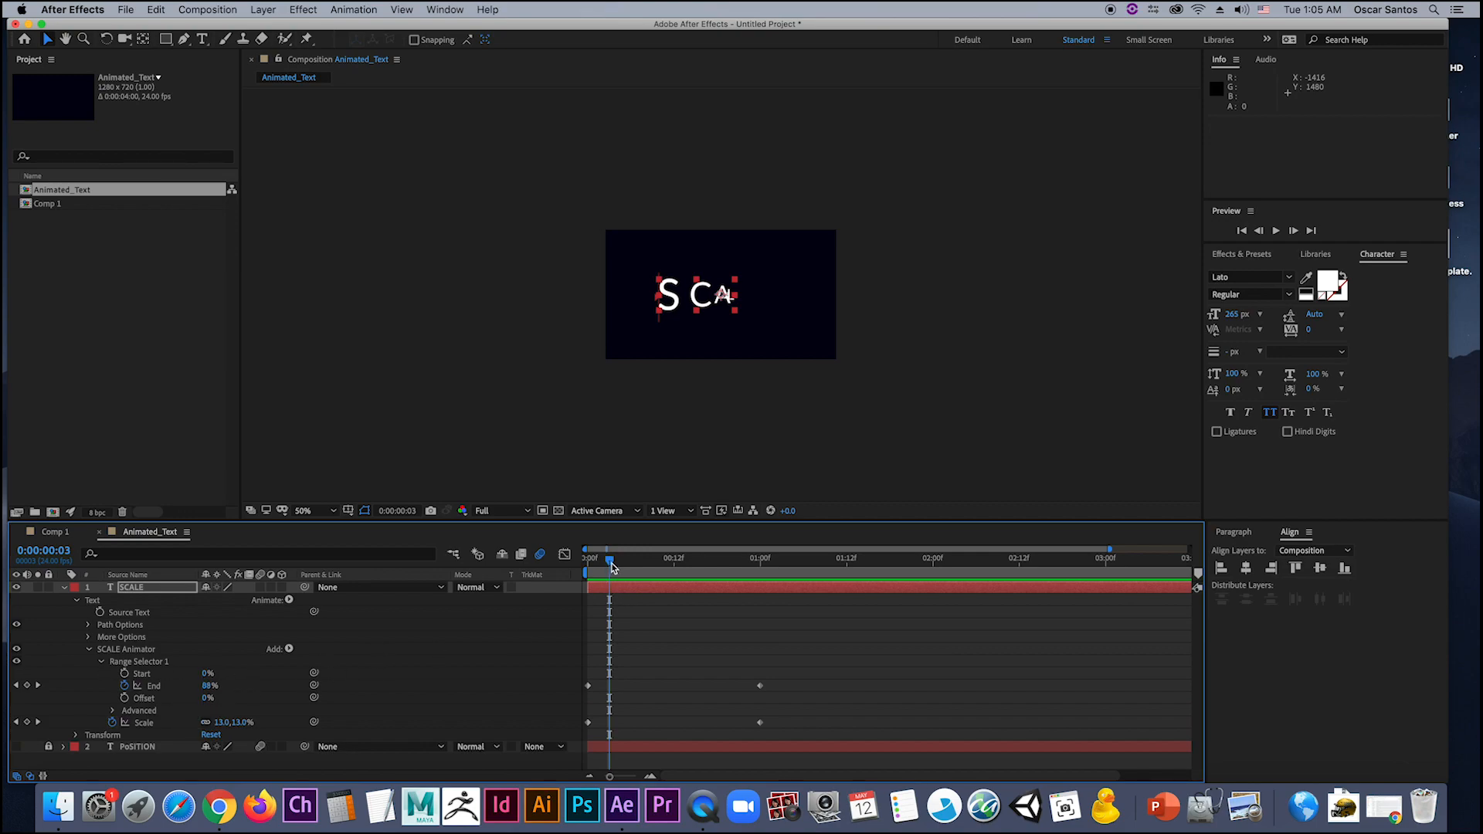
# Step: Enable motion blur on the SCALE layer and preview its animation from the first frame
pyautogui.moveTo(613, 568); pyautogui.dragTo(761, 605)
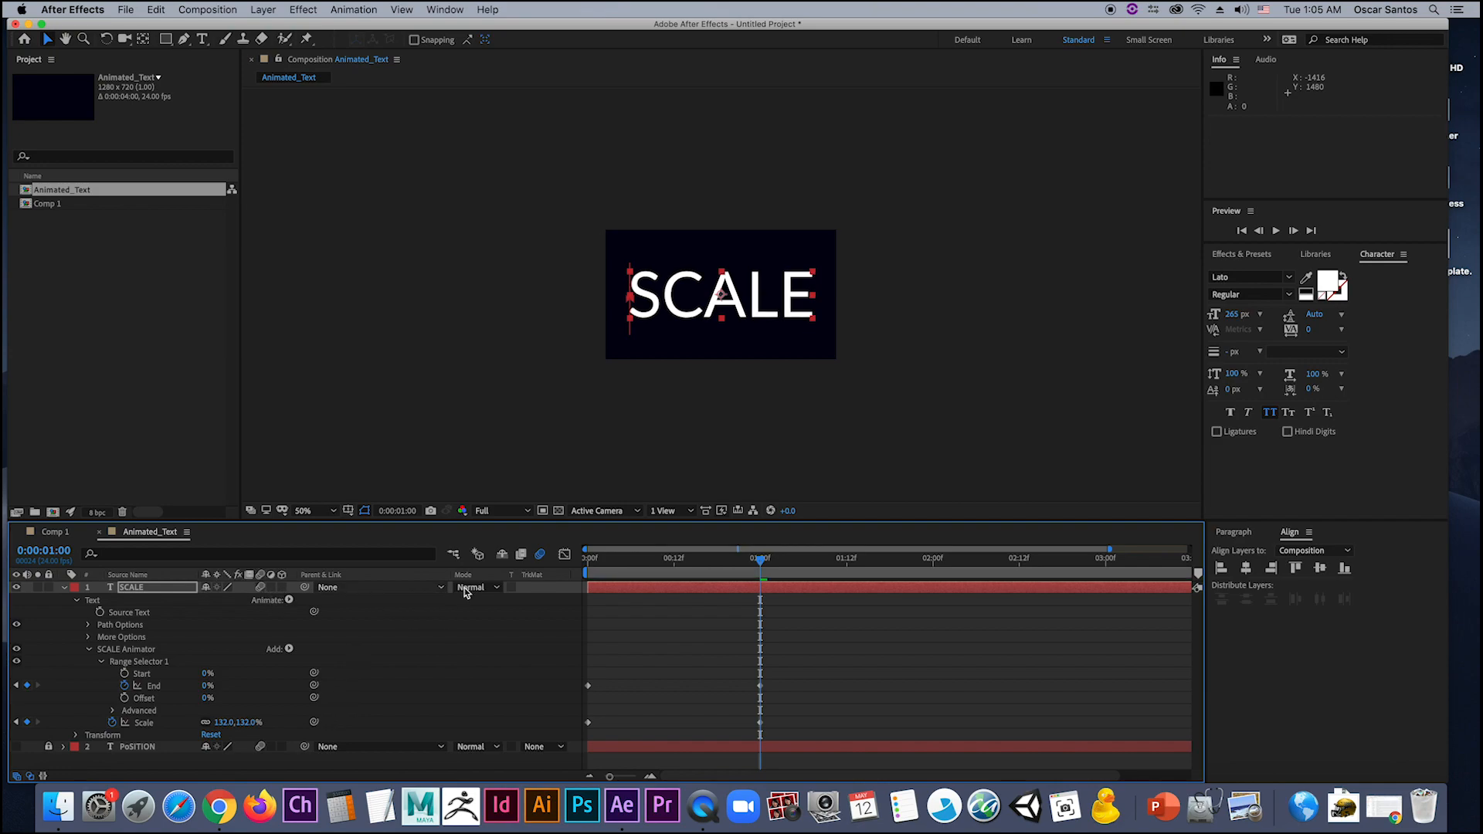
pyautogui.click(749, 573)
pyautogui.moveTo(749, 573); pyautogui.dragTo(570, 588)
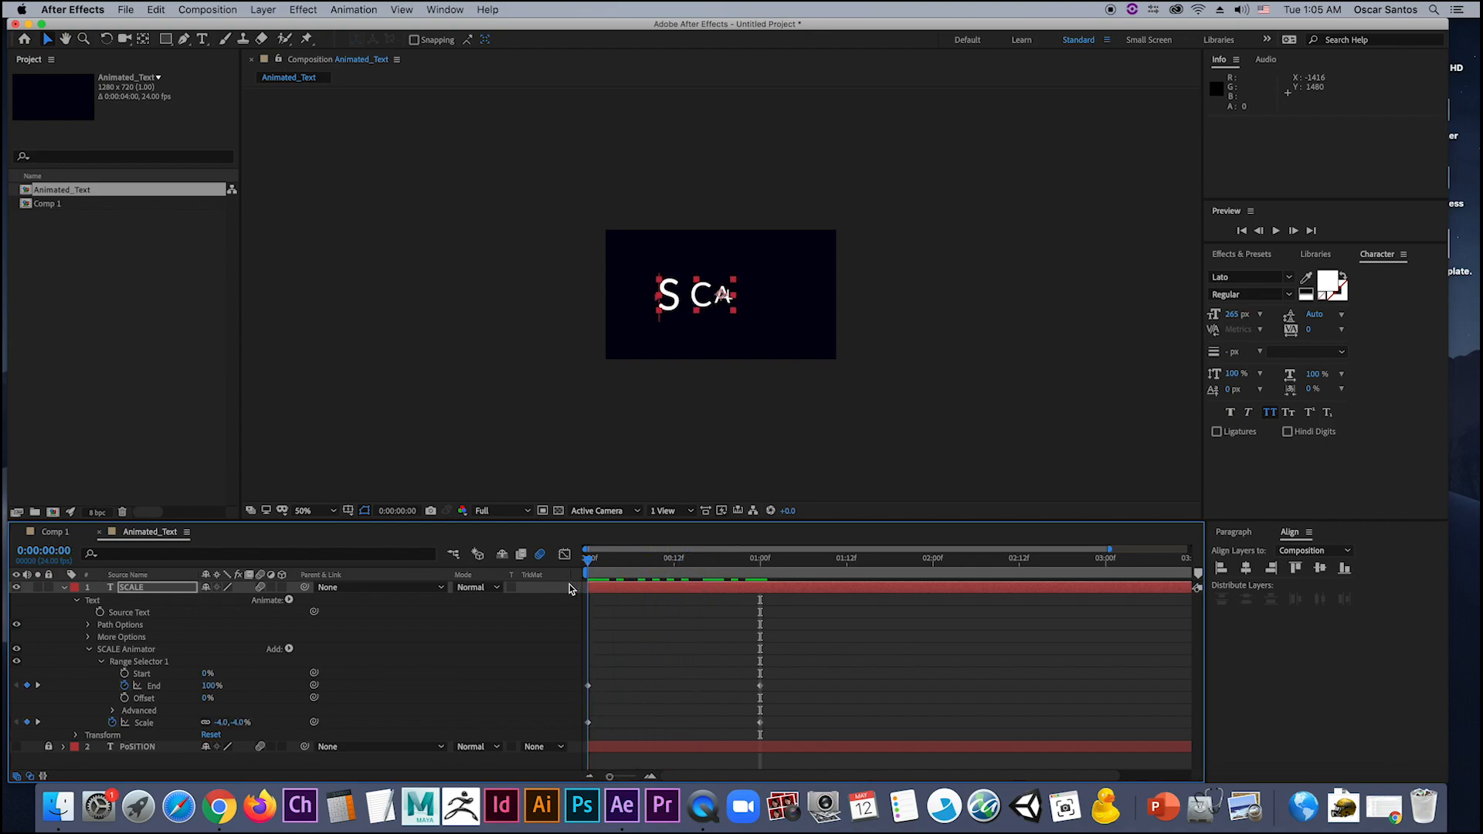
pyautogui.press('space')
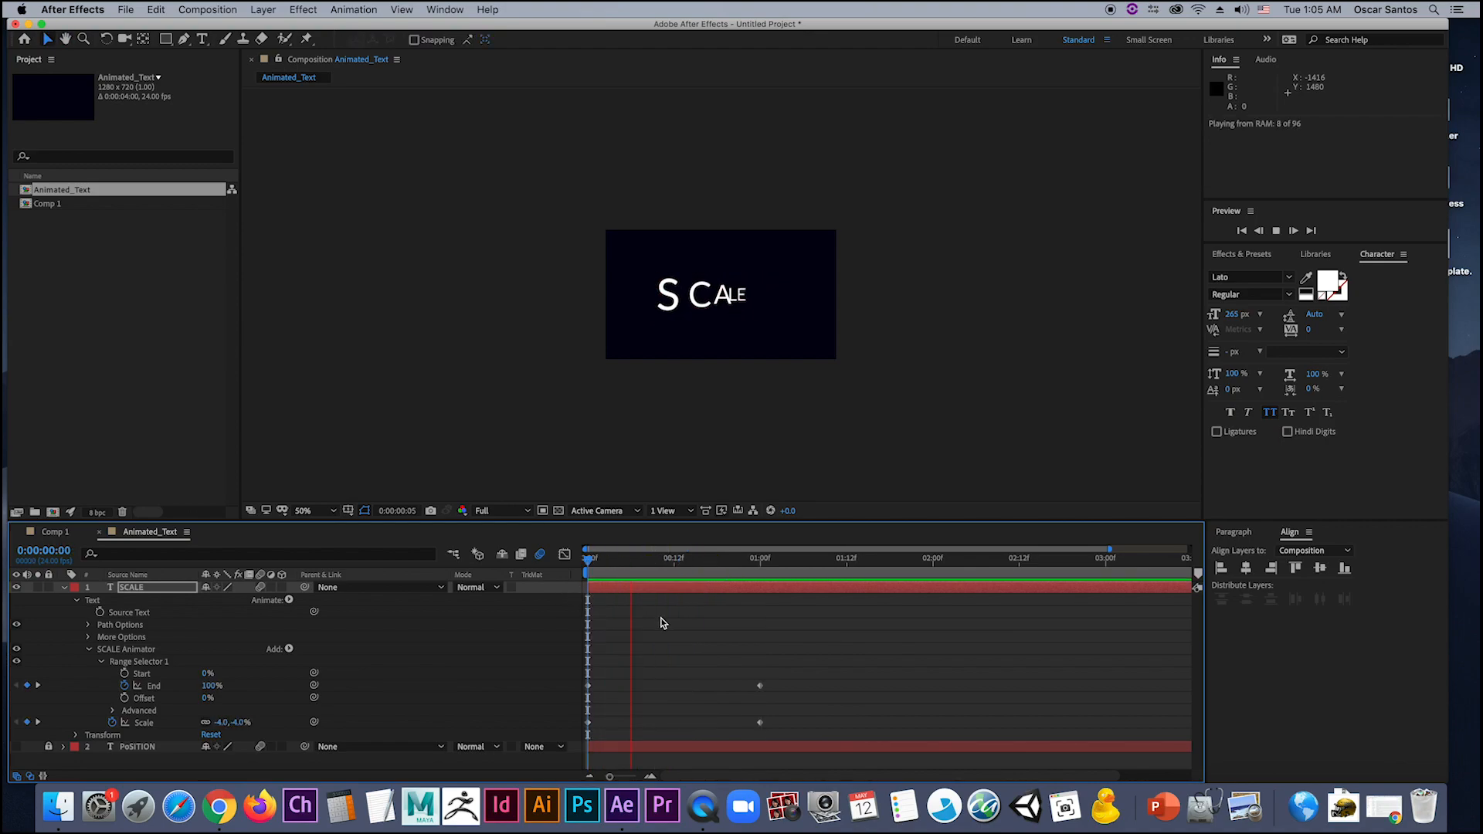
pyautogui.press('space')
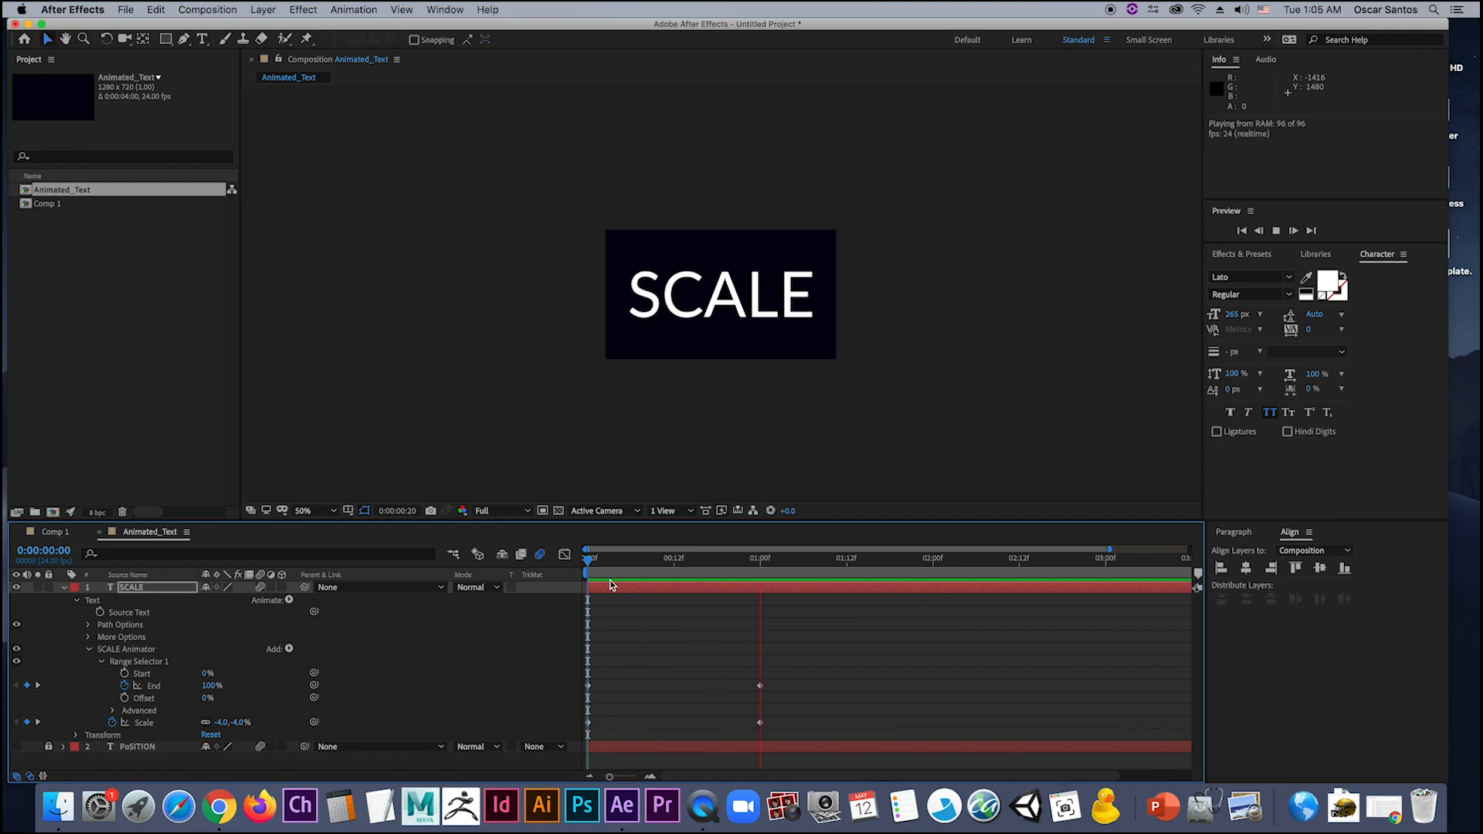
# Step: Compare previews of the SCALE animation with the layer's motion blur off and on again
pyautogui.moveTo(646, 570); pyautogui.dragTo(607, 569)
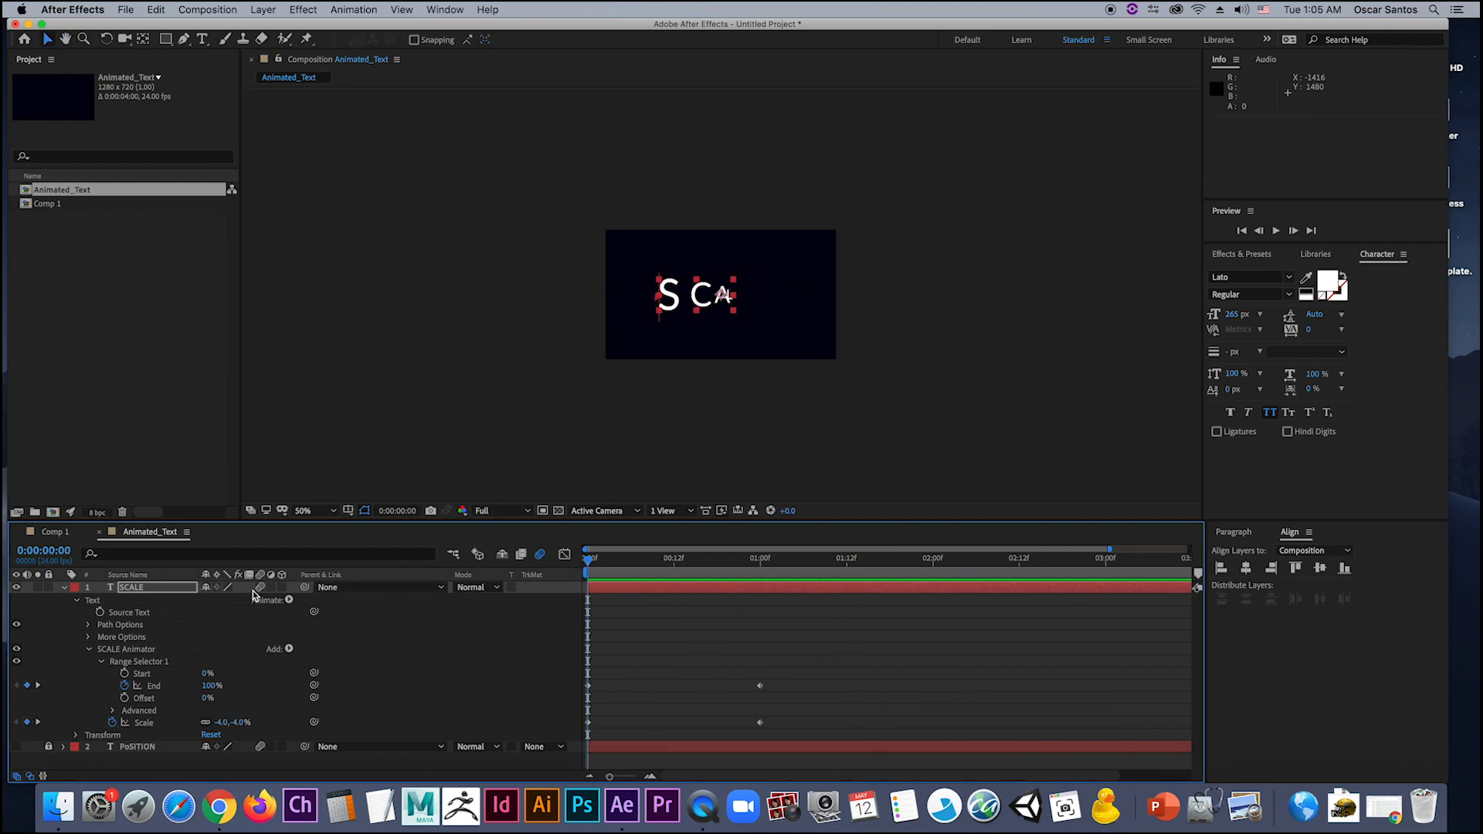
pyautogui.click(586, 568)
pyautogui.press('space')
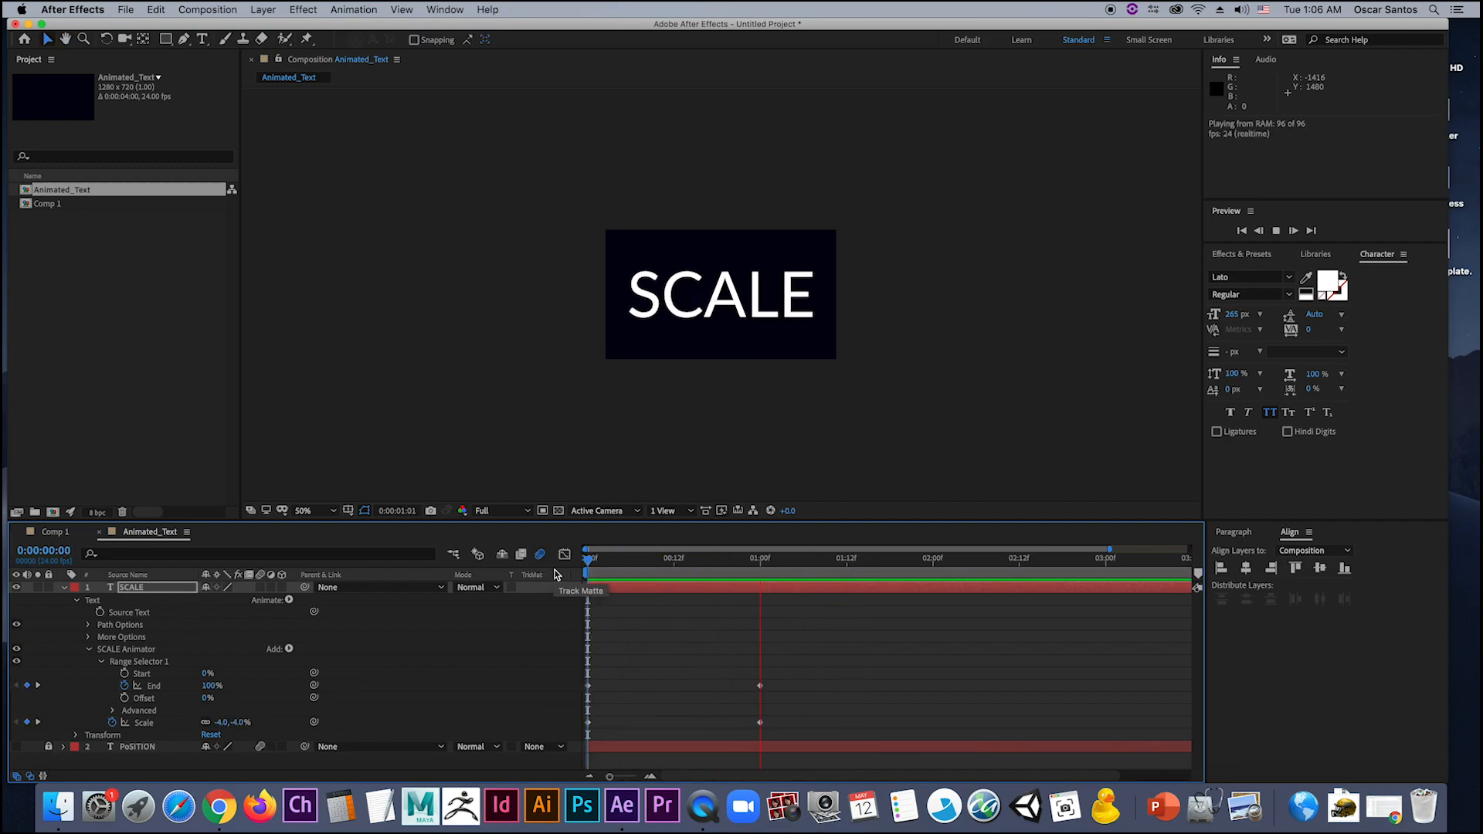
pyautogui.press('space')
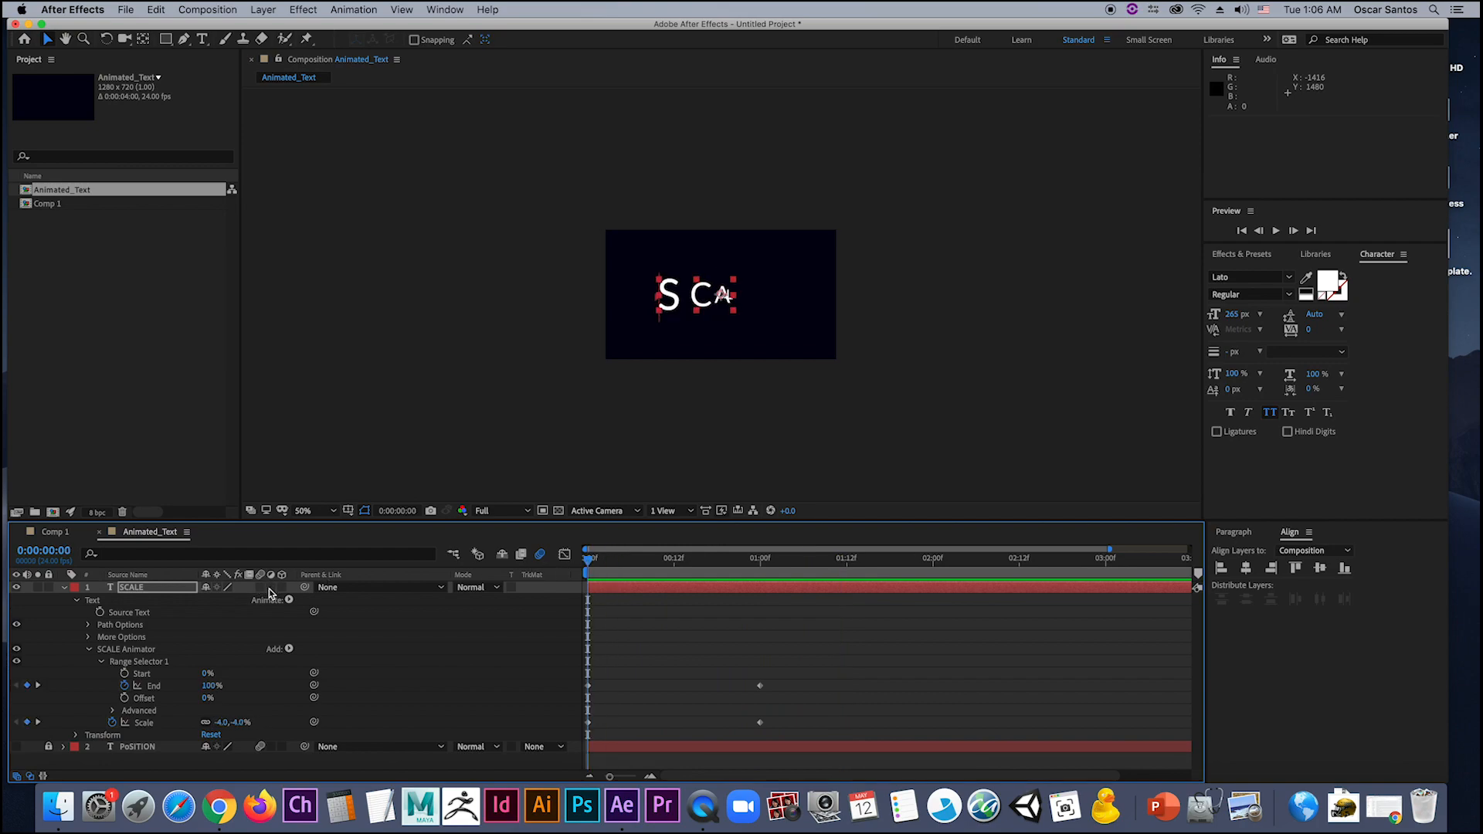
pyautogui.press('space')
pyautogui.press('space')
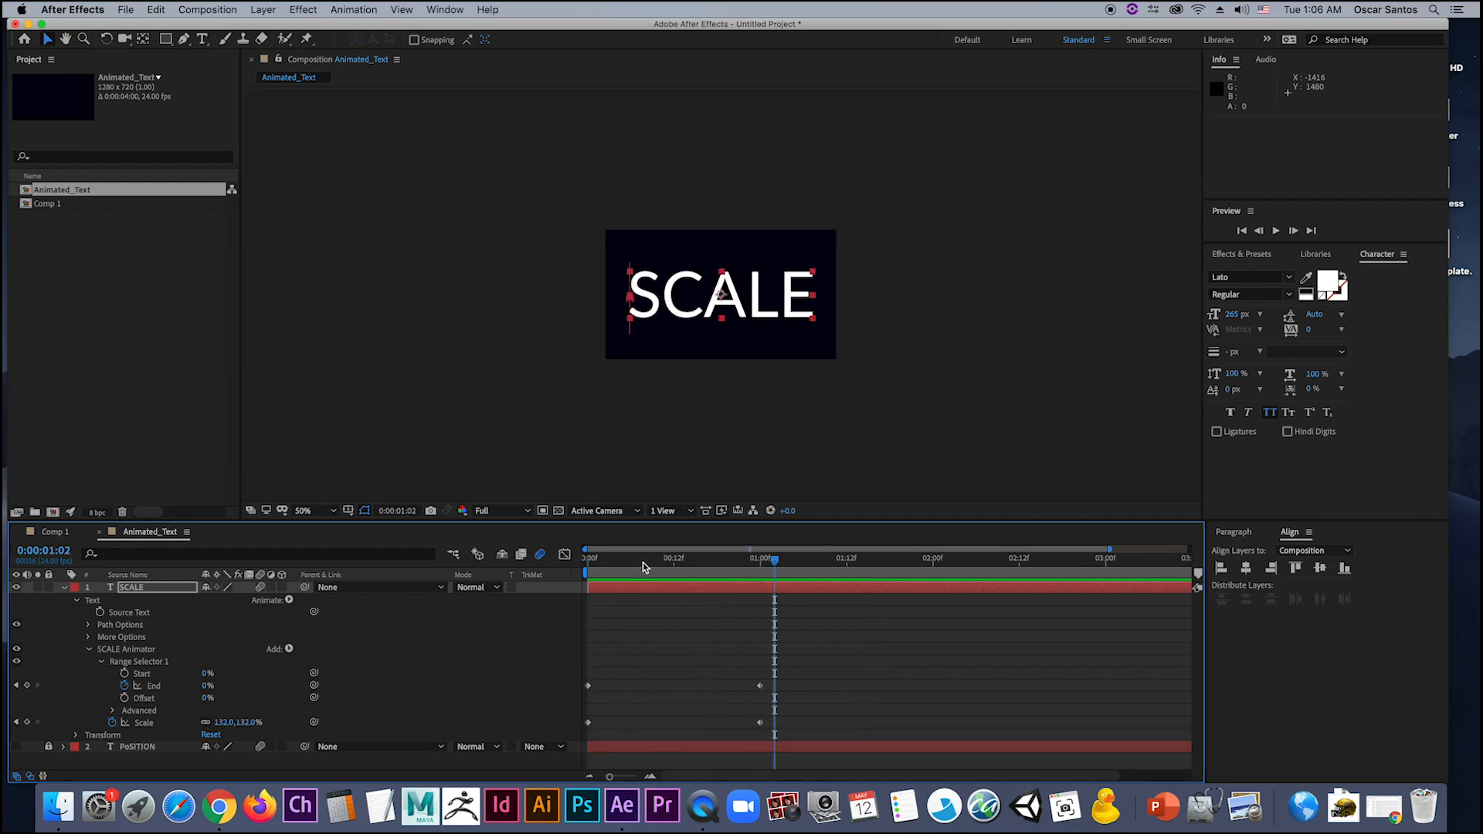
# Step: Return to the first frame, then collapse, lock and hide the SCALE layer
pyautogui.press('Home')
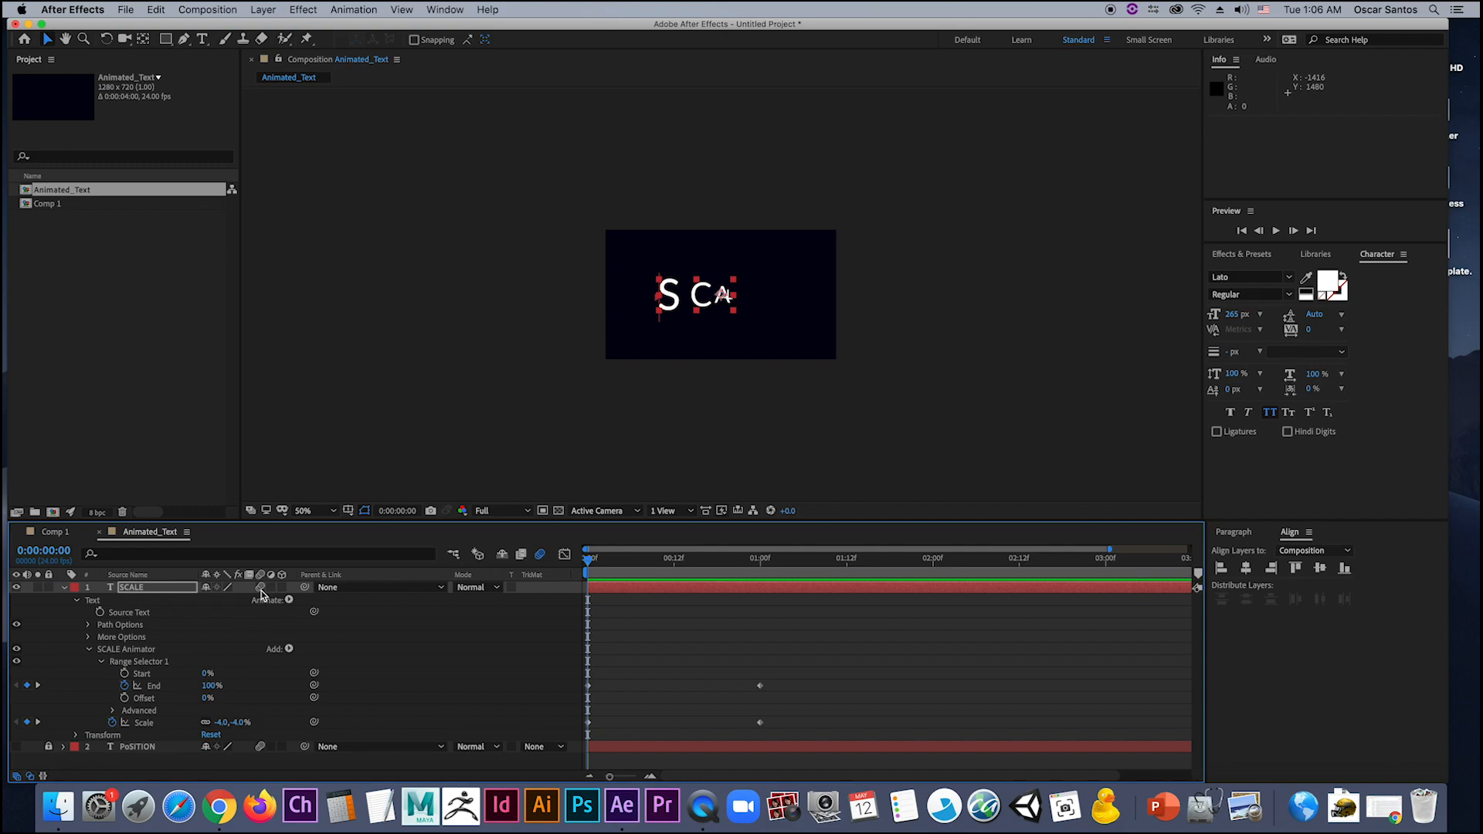
pyautogui.click(64, 587)
pyautogui.press('F2')
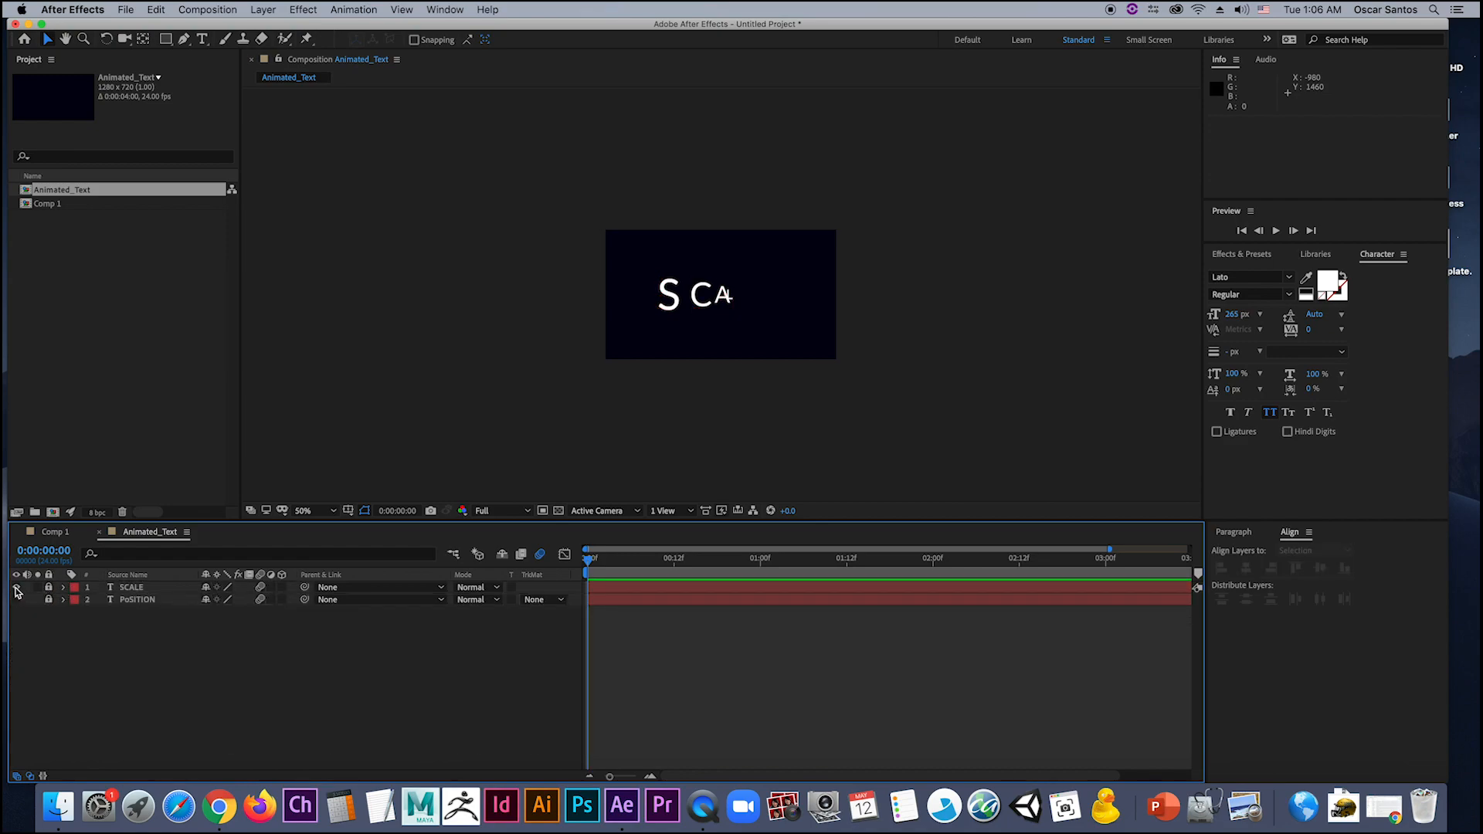
pyautogui.click(17, 589)
# Step: Check Comp 1 briefly, then add a text layer reading SKEW to the Animated_Text composition
pyautogui.click(54, 531)
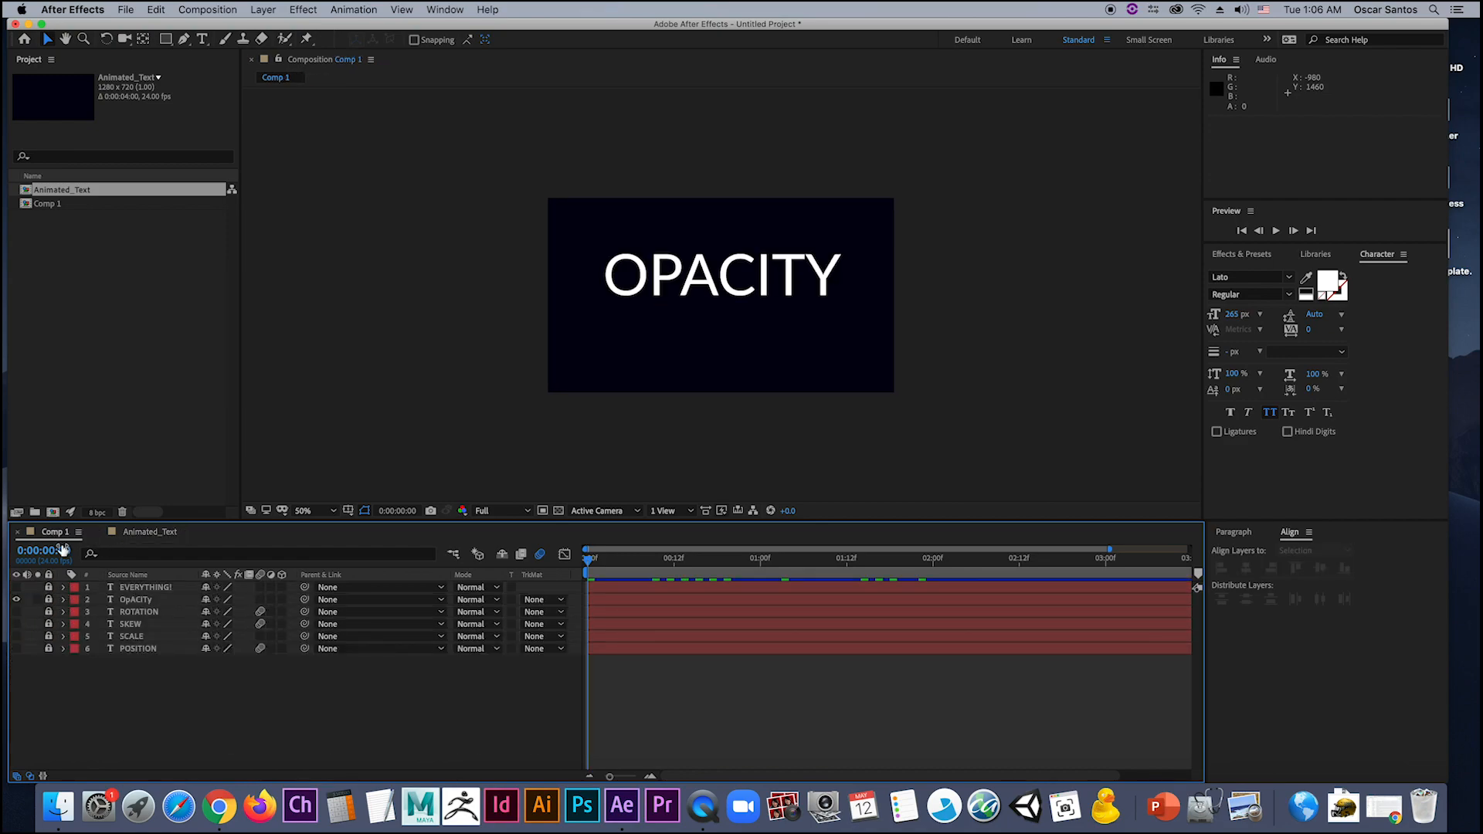
pyautogui.click(148, 532)
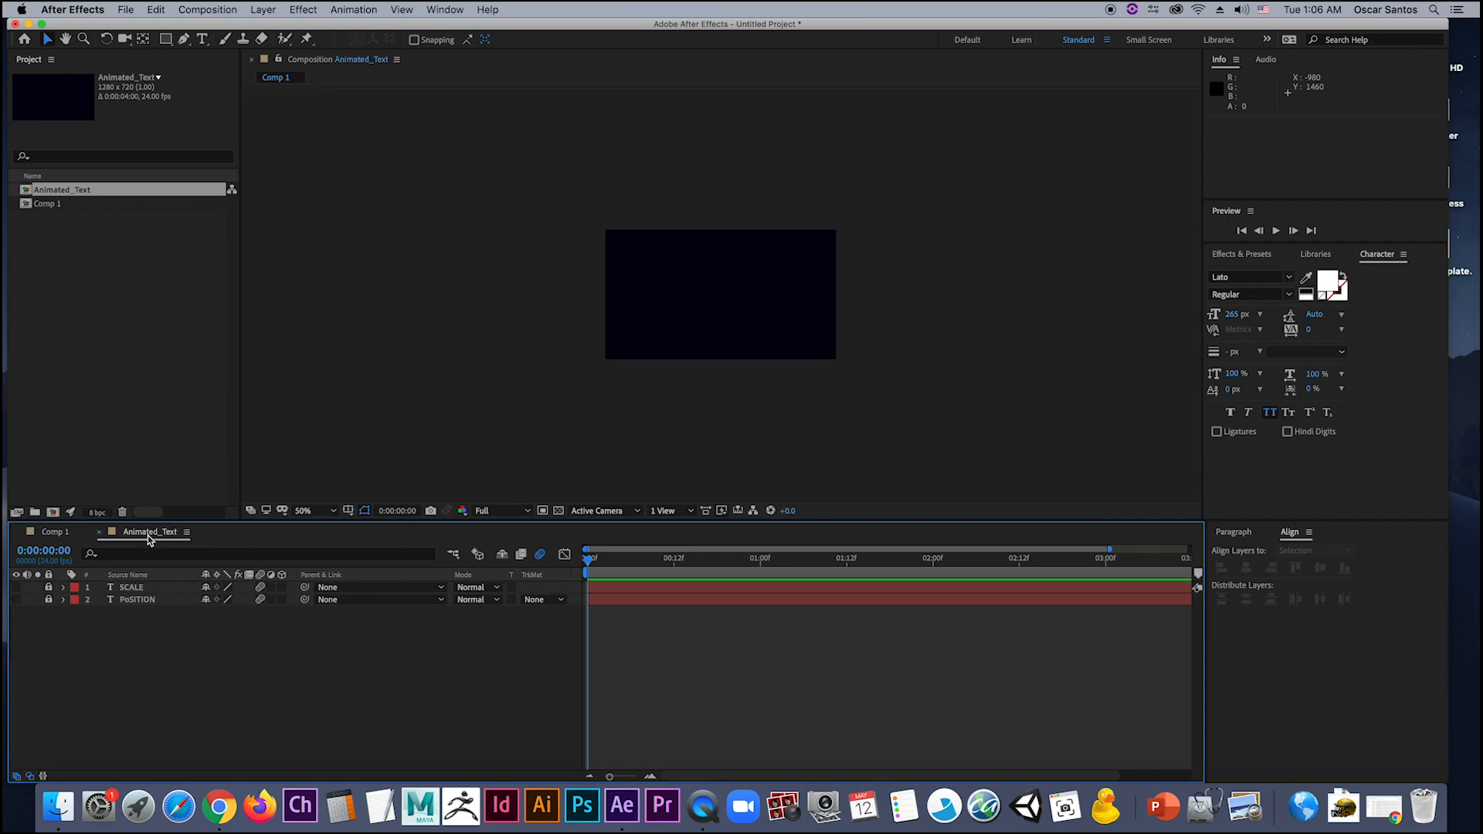
pyautogui.rightClick(157, 645)
pyautogui.moveTo(202, 628)
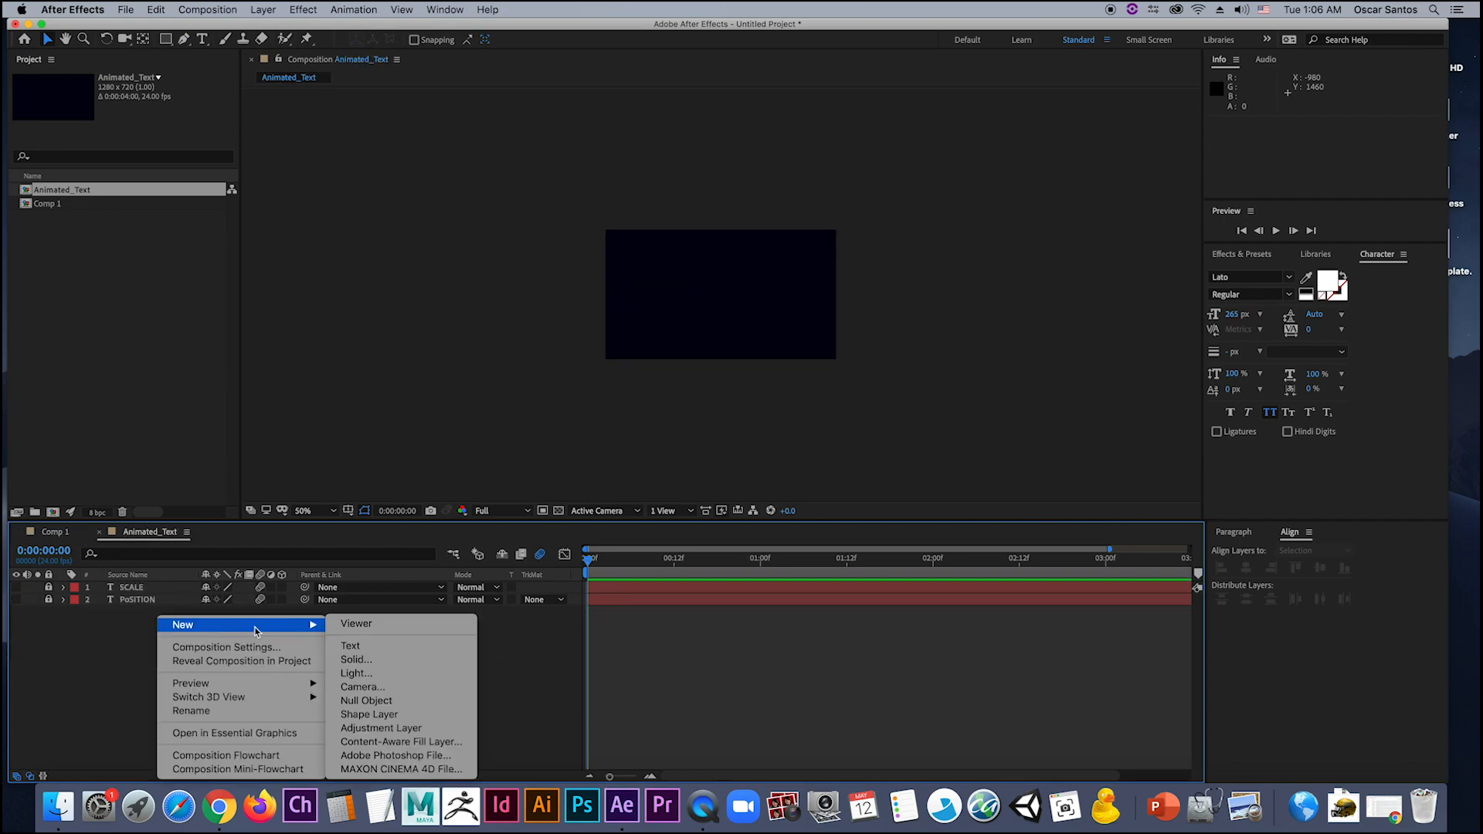
pyautogui.click(360, 651)
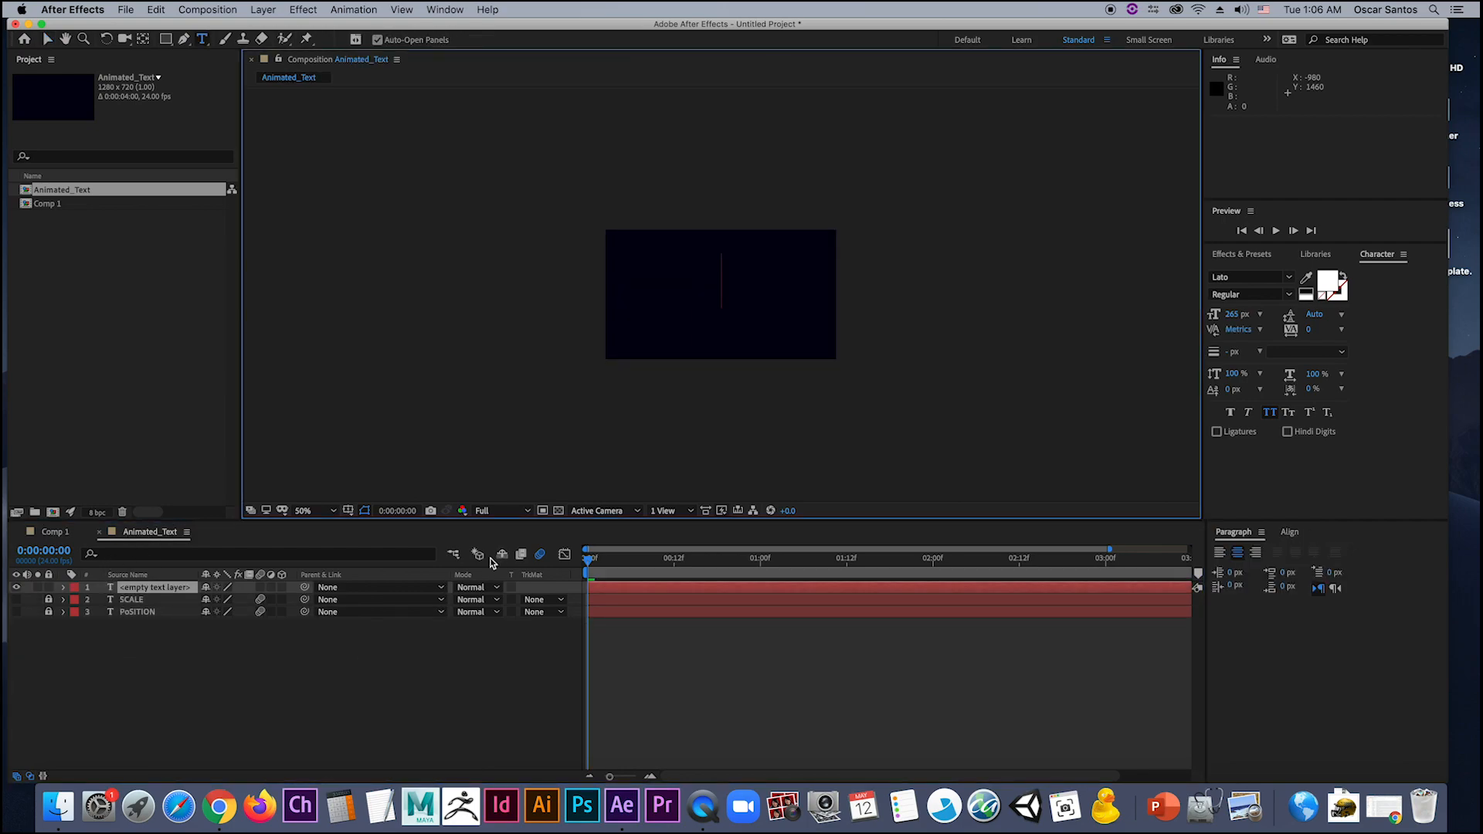
pyautogui.write('SKEW')
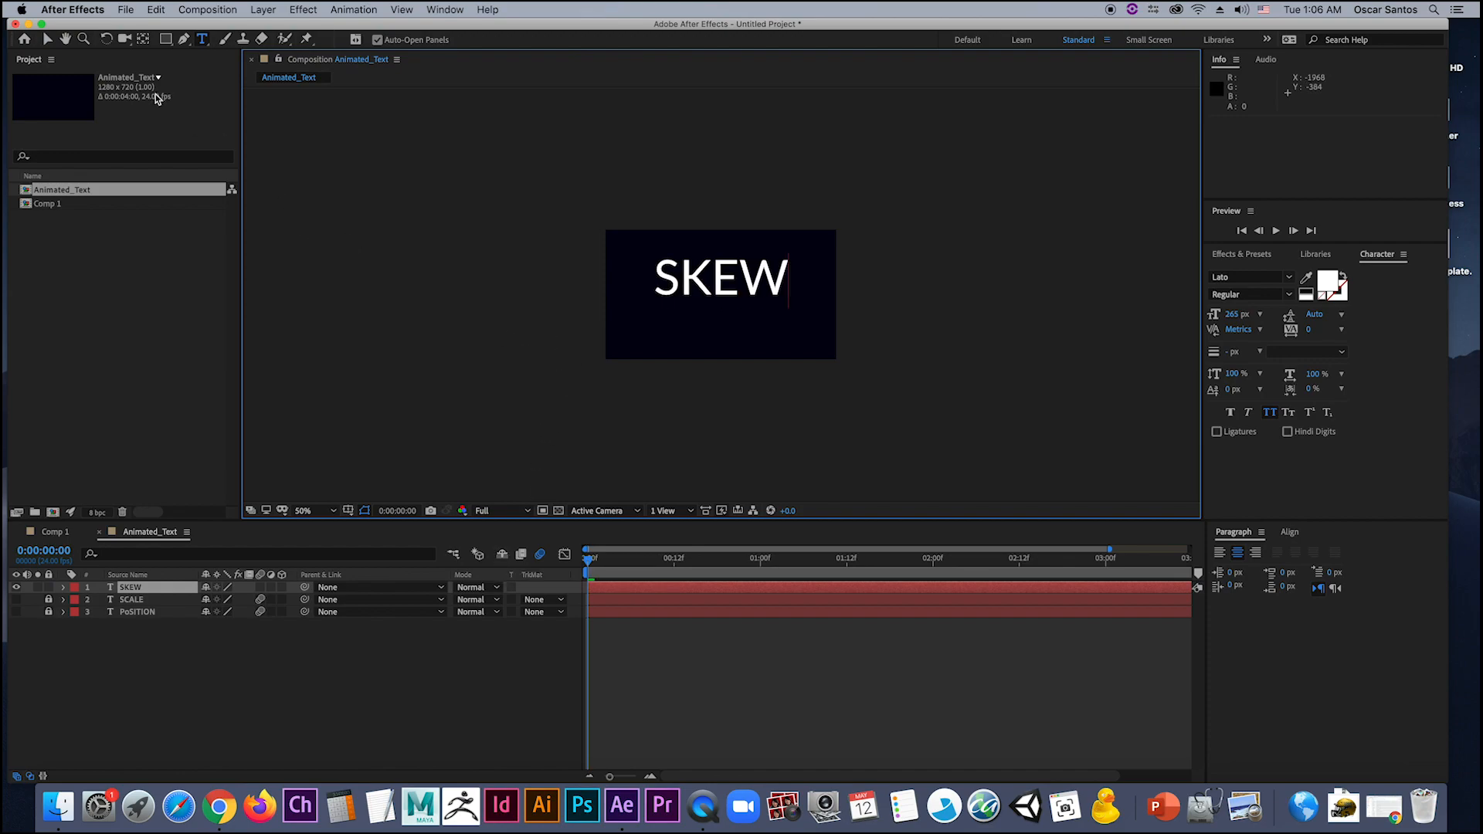
pyautogui.click(48, 39)
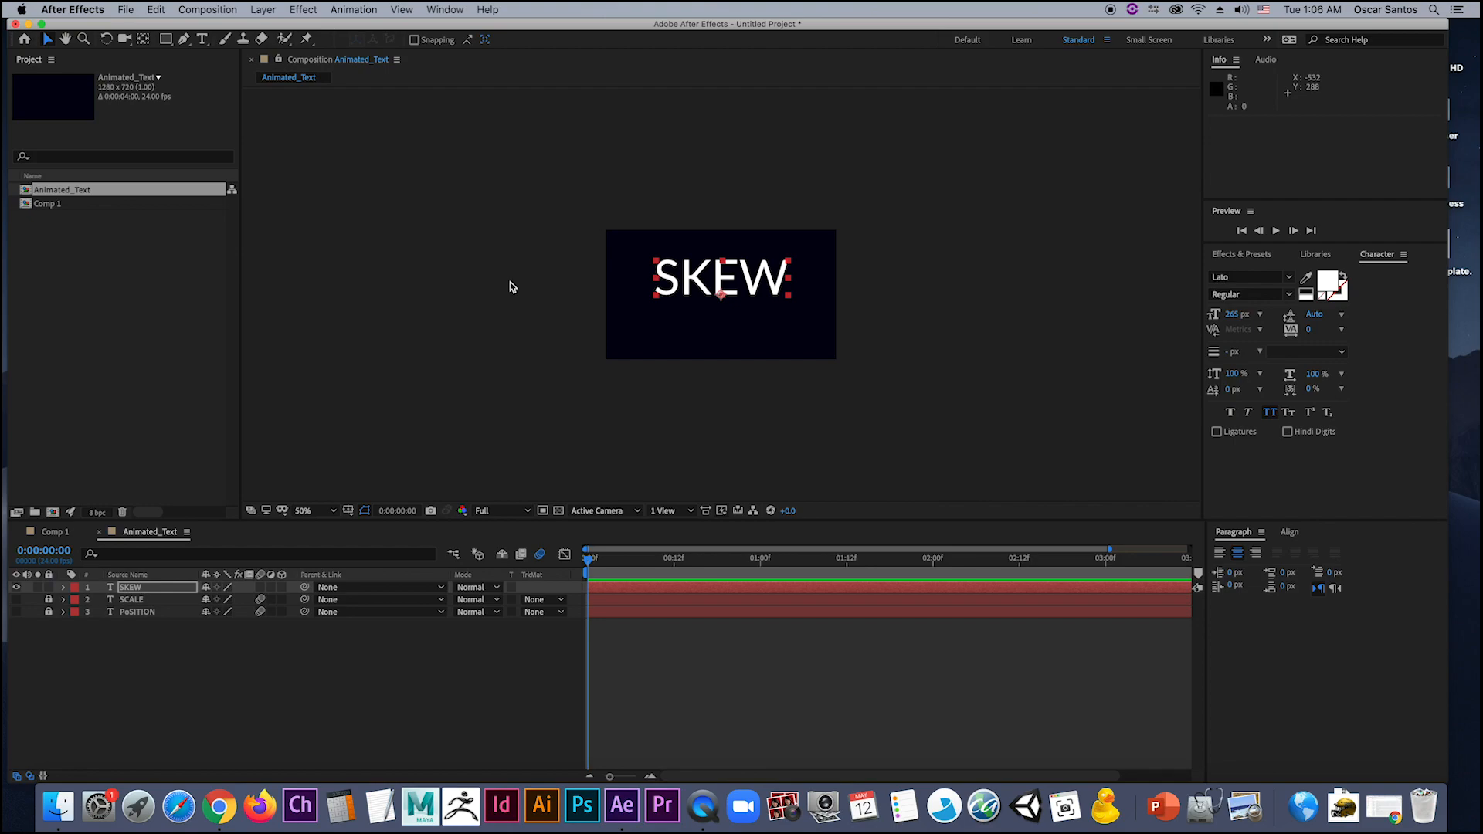
# Step: Center the SKEW layer's anchor point on its text and align the layer horizontally and vertically to the composition's center
pyautogui.press('alt+super+Home')
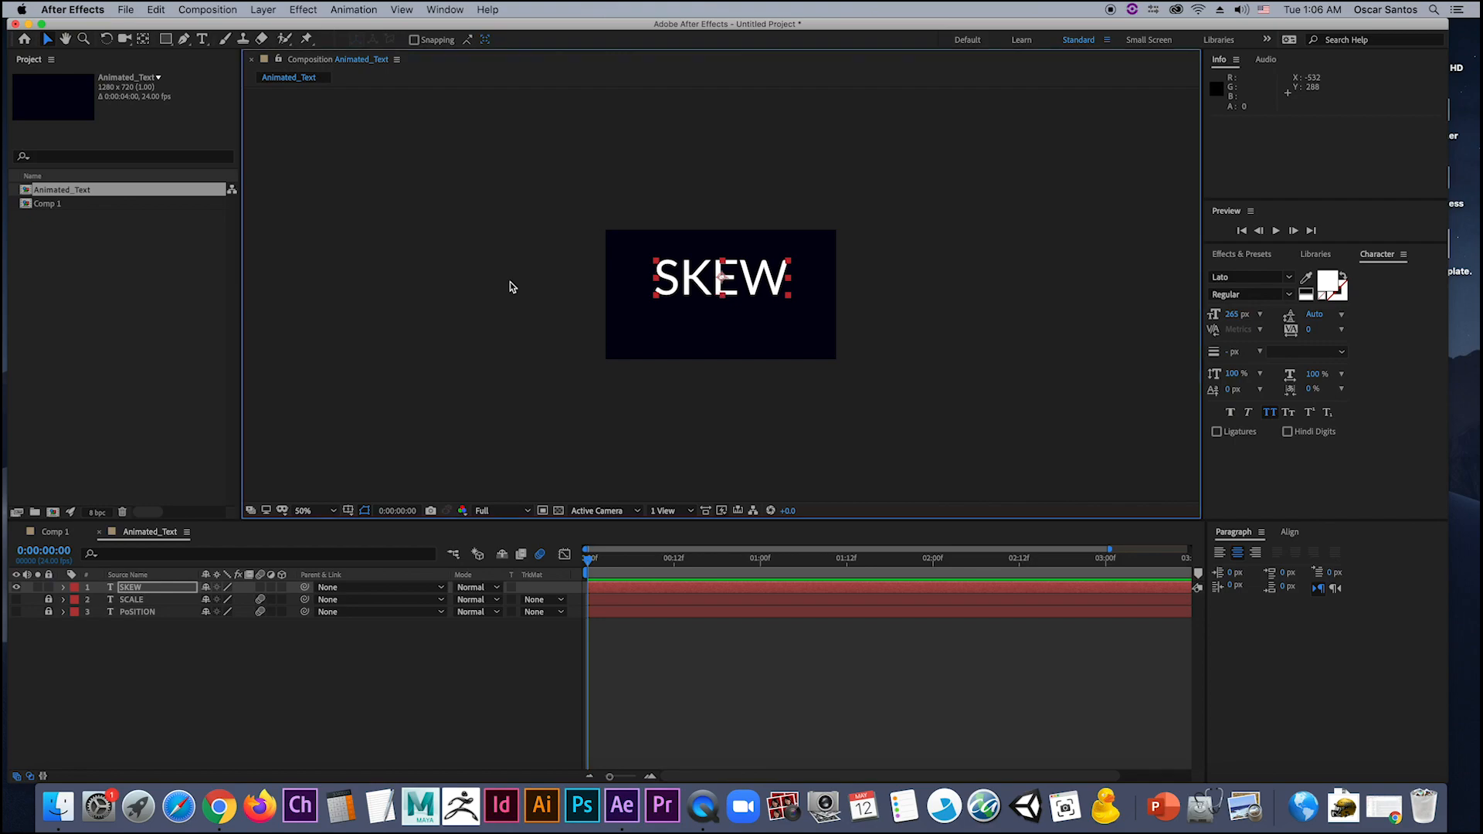
pyautogui.click(1289, 531)
pyautogui.click(1246, 569)
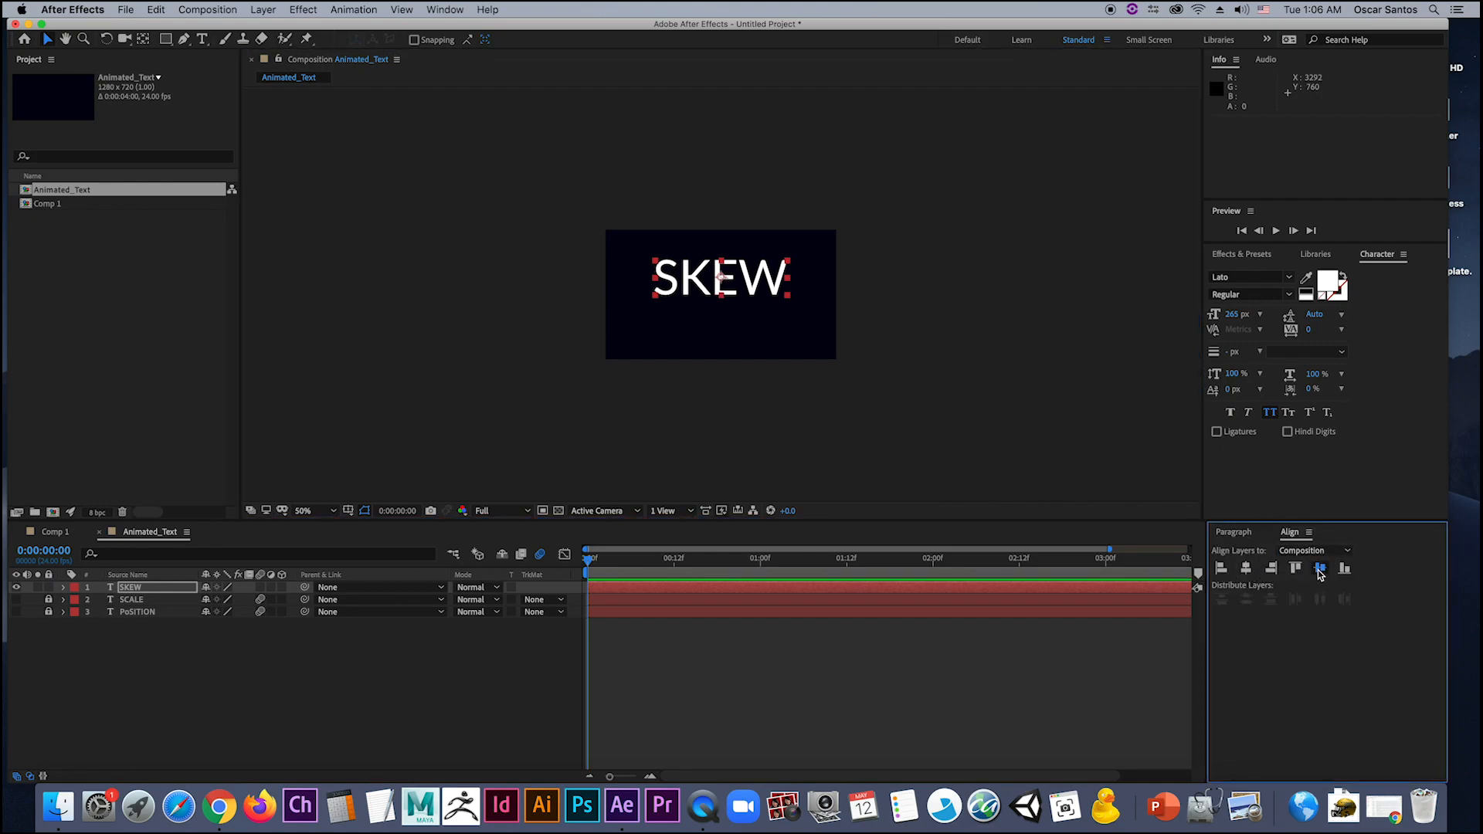
pyautogui.click(1319, 570)
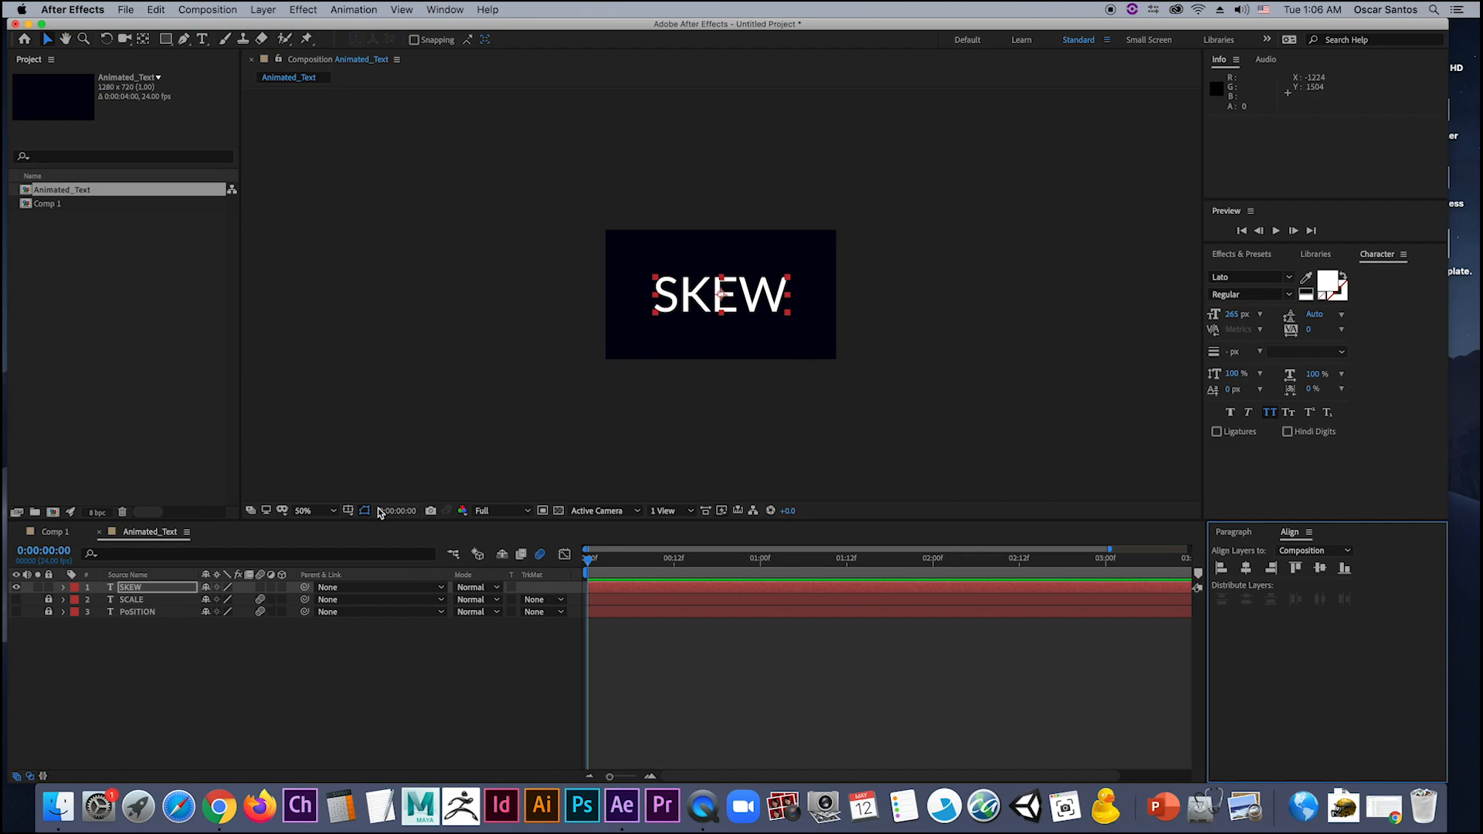
# Step: Add a Skew text animator to the SKEW layer
pyautogui.click(64, 587)
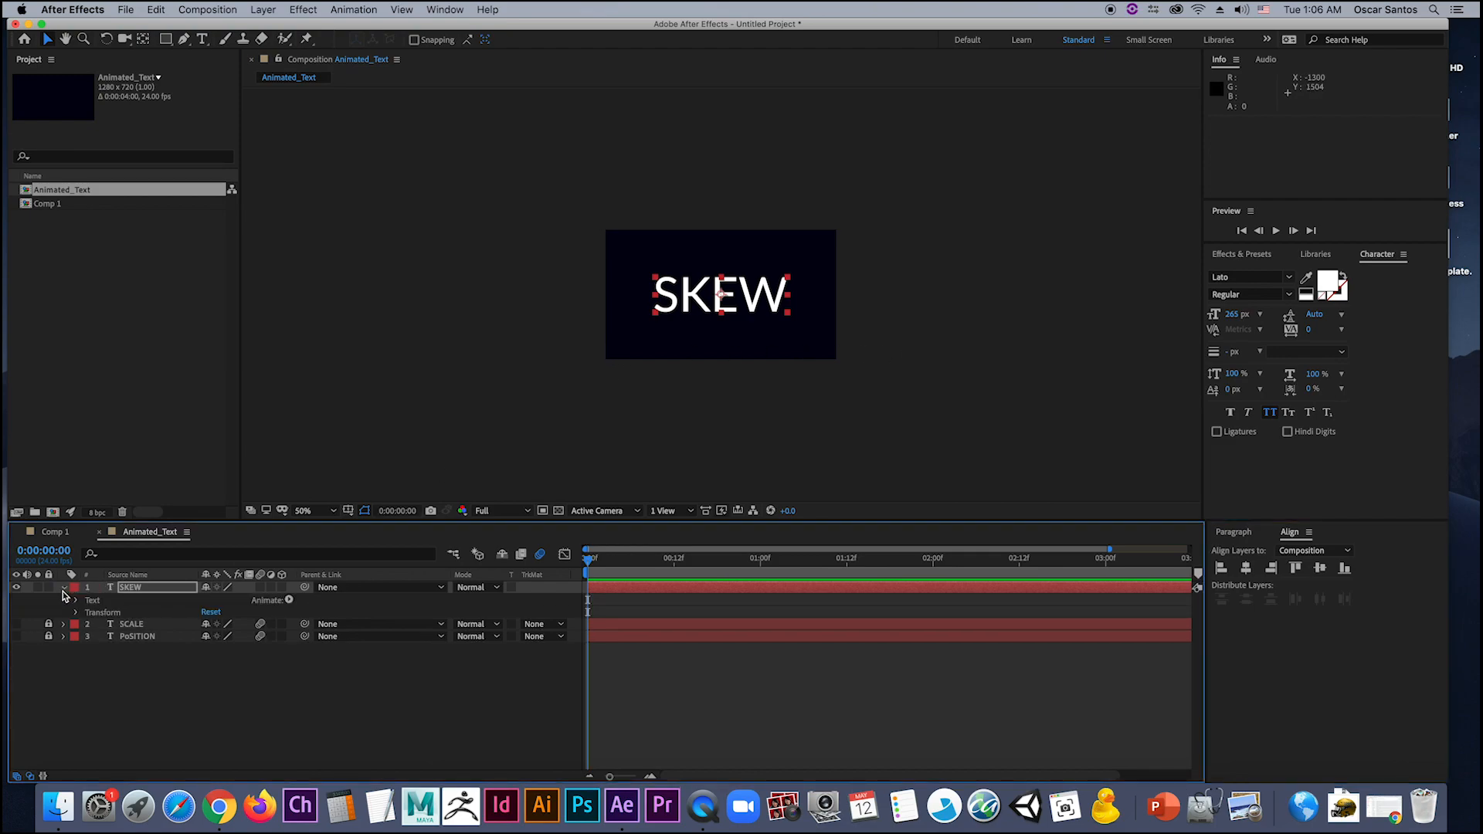
pyautogui.click(289, 601)
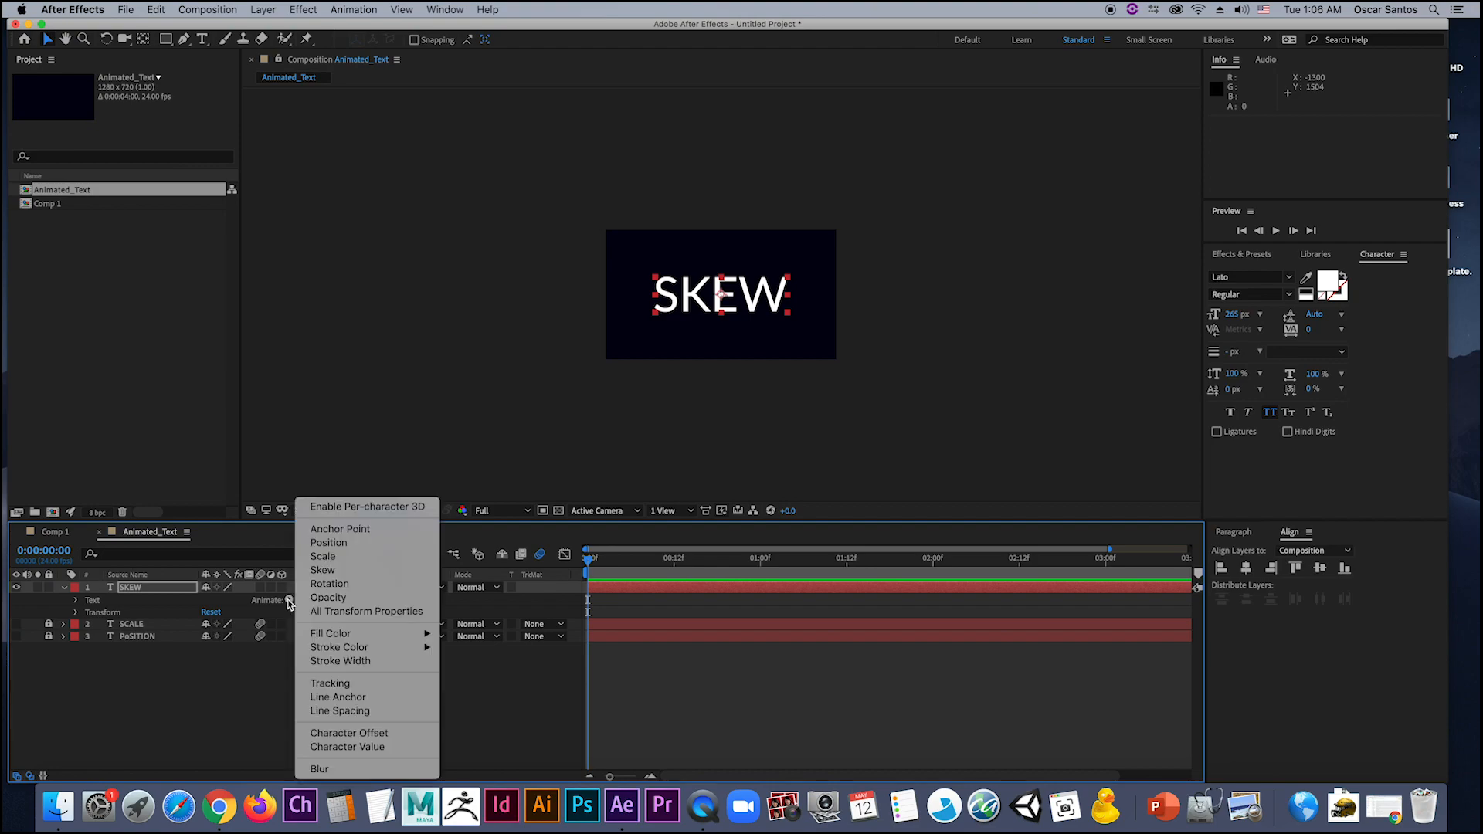
pyautogui.click(323, 570)
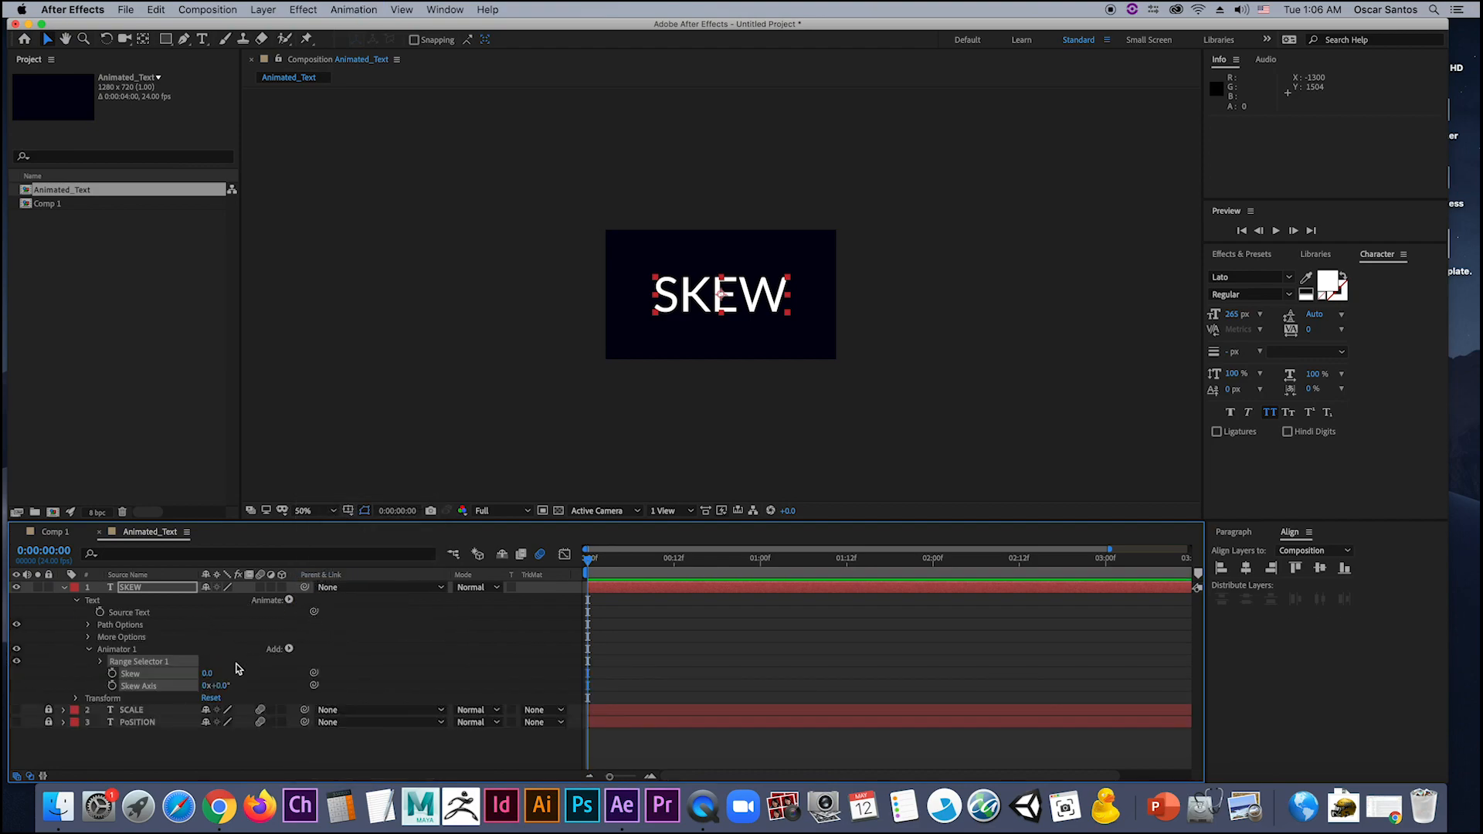
# Step: Rename the SKEW layer's new animator as SKEW Animator, leaving its properties expanded
pyautogui.click(123, 650)
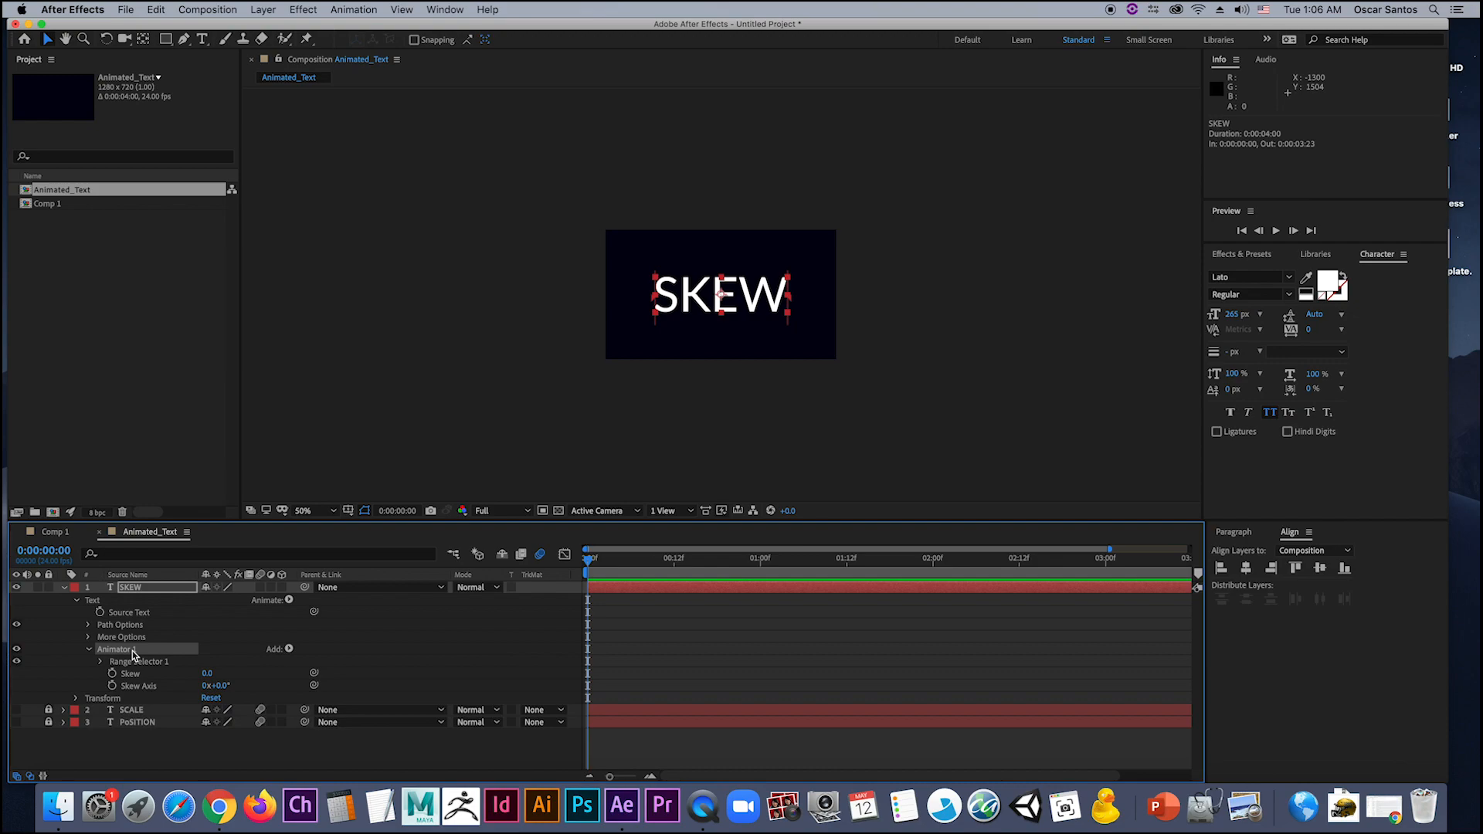
pyautogui.press('Return')
pyautogui.write('Sk')
pyautogui.press('Return')
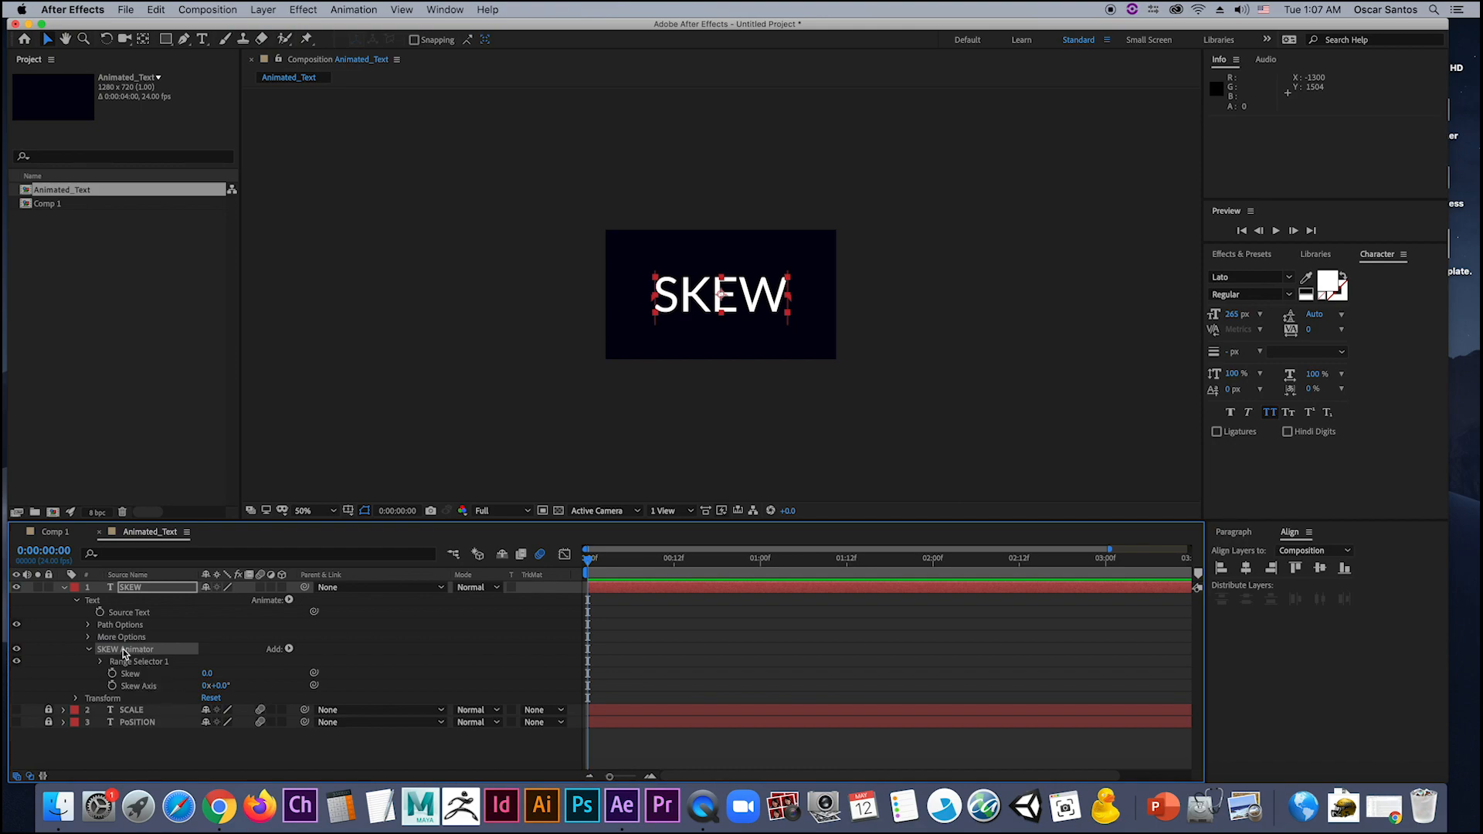
pyautogui.click(91, 651)
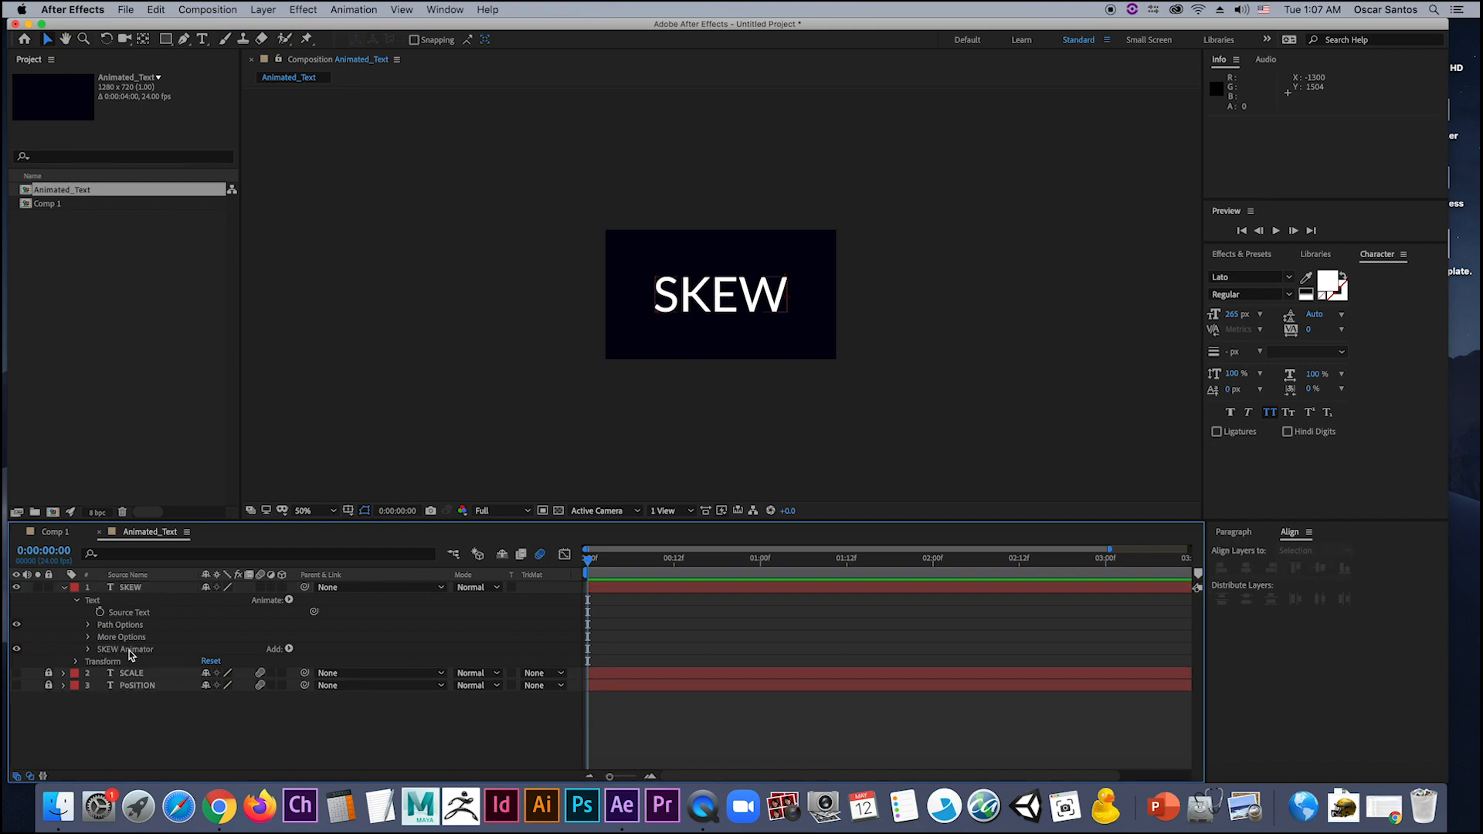
pyautogui.click(89, 651)
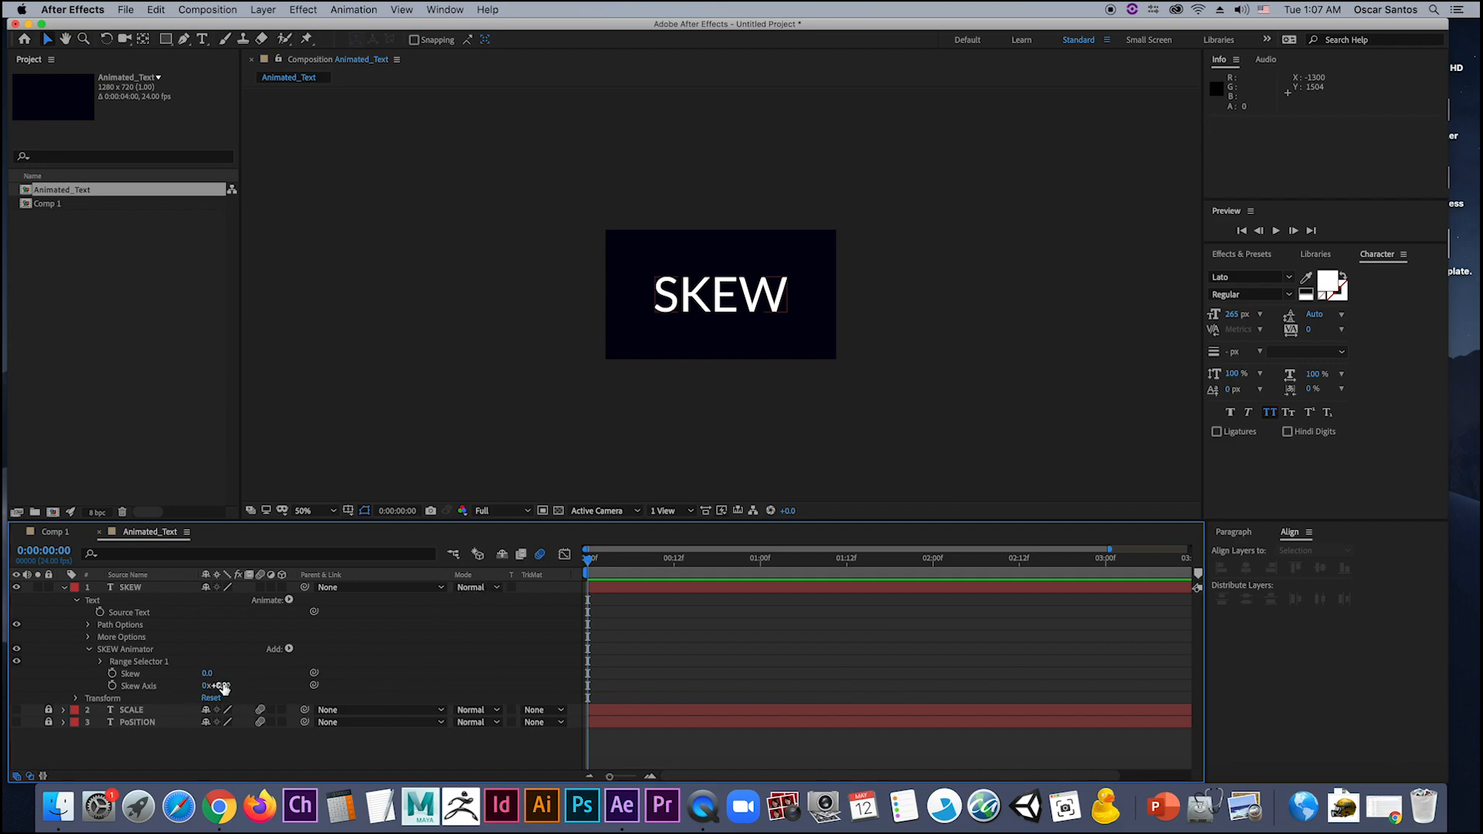
# Step: Try different Skew Axis angles on the SKEW Animator and set the axis back to 0°
pyautogui.moveTo(222, 685)
pyautogui.mouseDown()
pyautogui.moveTo(253, 684)
pyautogui.moveTo(207, 688)
pyautogui.mouseUp()
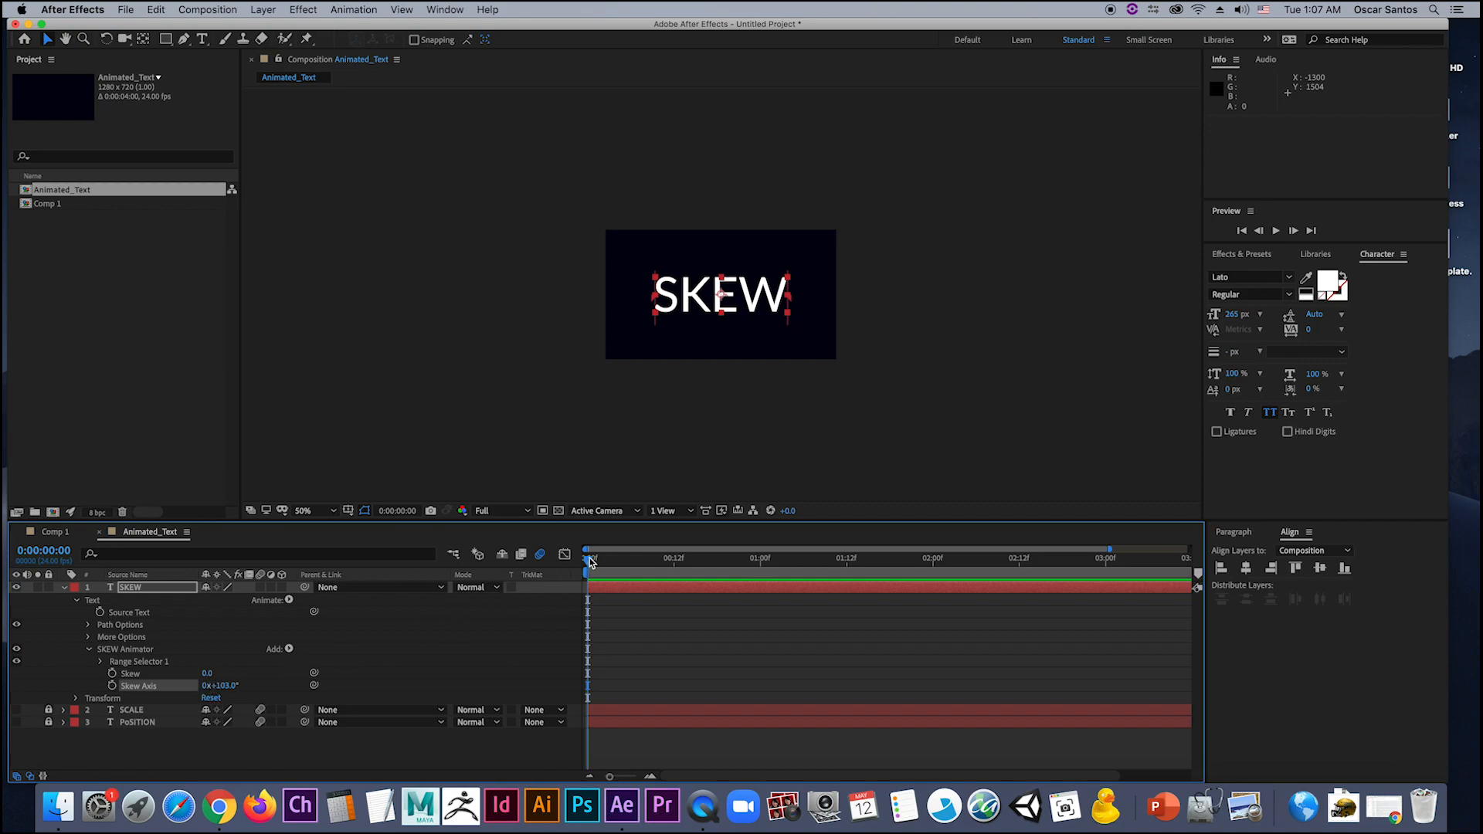
pyautogui.moveTo(223, 685)
pyautogui.mouseDown()
pyautogui.moveTo(244, 686)
pyautogui.moveTo(218, 673)
pyautogui.moveTo(242, 674)
pyautogui.moveTo(201, 685)
pyautogui.moveTo(251, 688)
pyautogui.moveTo(156, 674)
pyautogui.moveTo(232, 674)
pyautogui.mouseUp()
pyautogui.click(222, 686)
pyautogui.write('0')
pyautogui.press('Return')
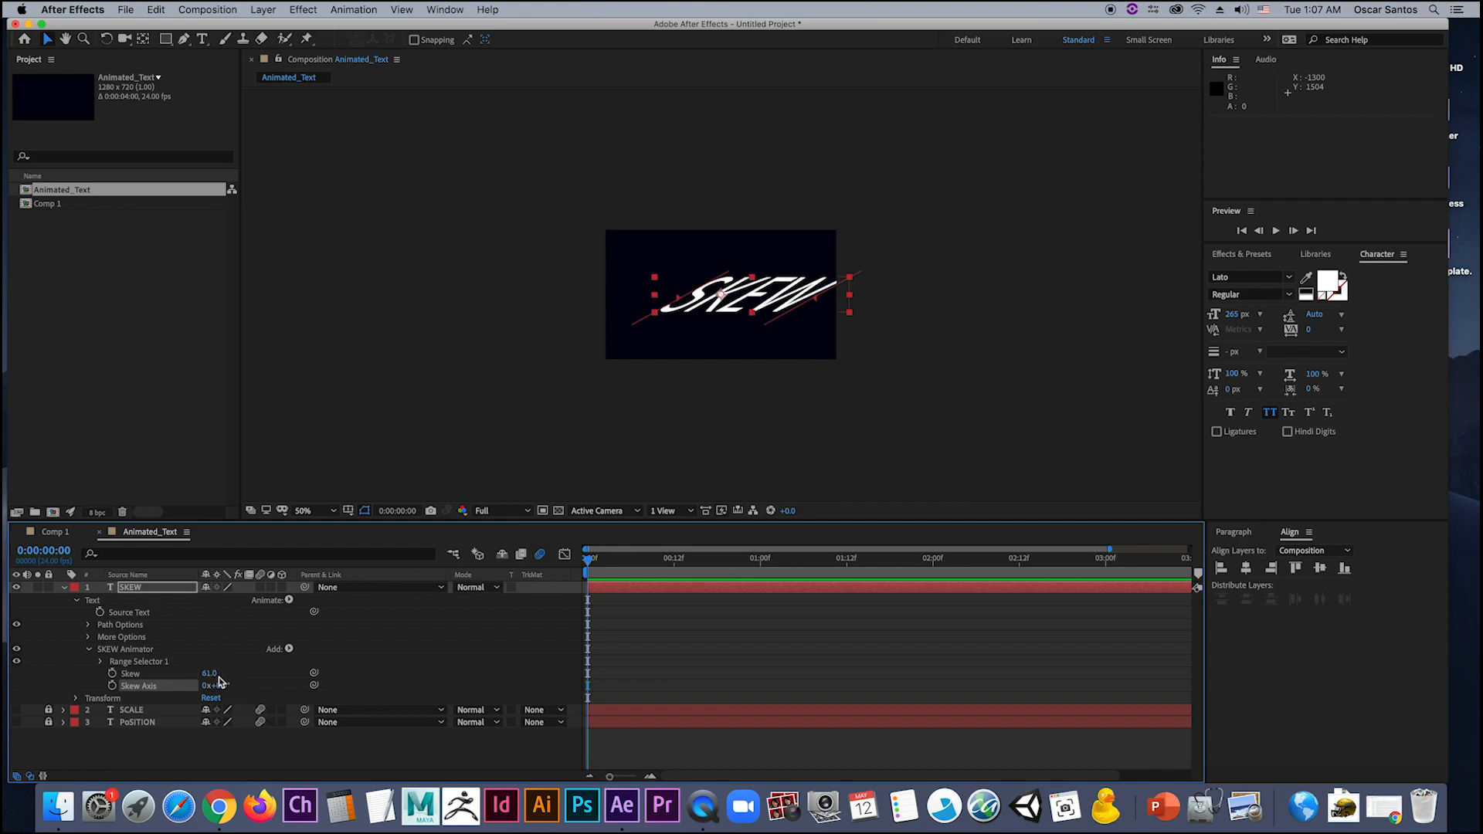
# Step: Keyframe the SKEW Animator's Skew at -65 on the first frame and 70 at 0:00:01:00
pyautogui.moveTo(210, 674); pyautogui.dragTo(124, 673)
pyautogui.click(112, 673)
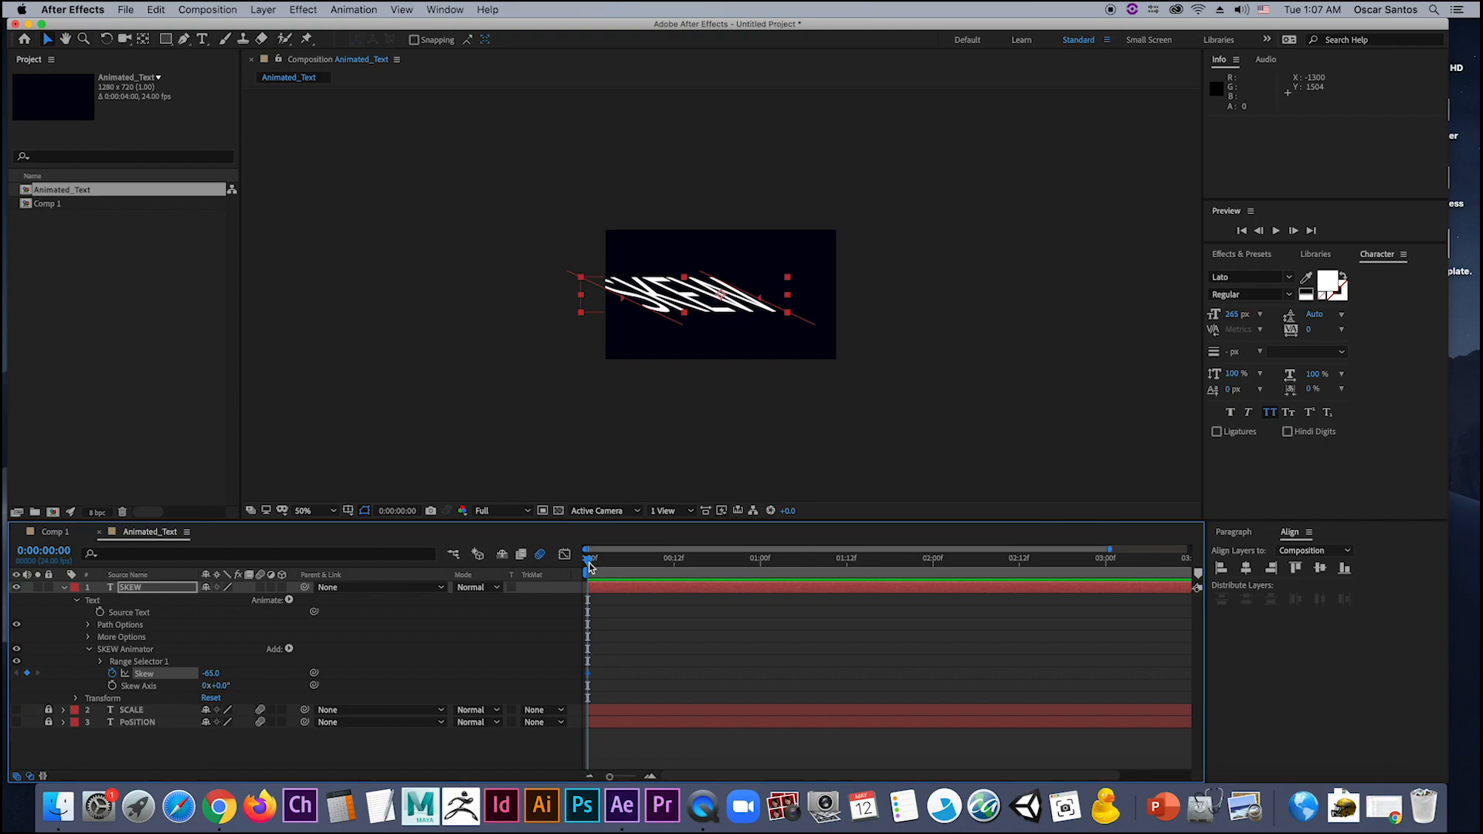
pyautogui.moveTo(590, 566); pyautogui.dragTo(761, 568)
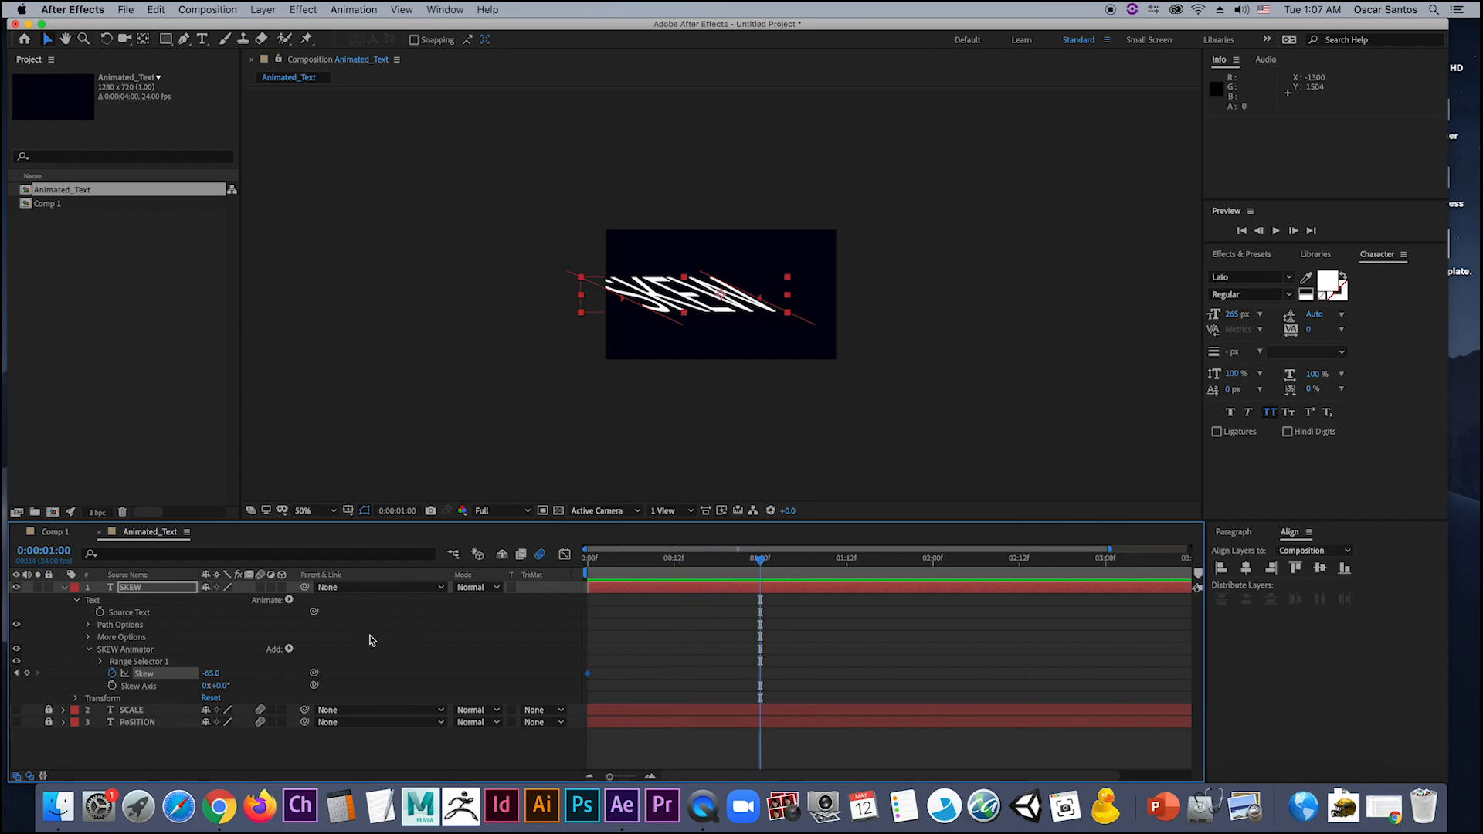
pyautogui.moveTo(210, 673); pyautogui.dragTo(315, 673)
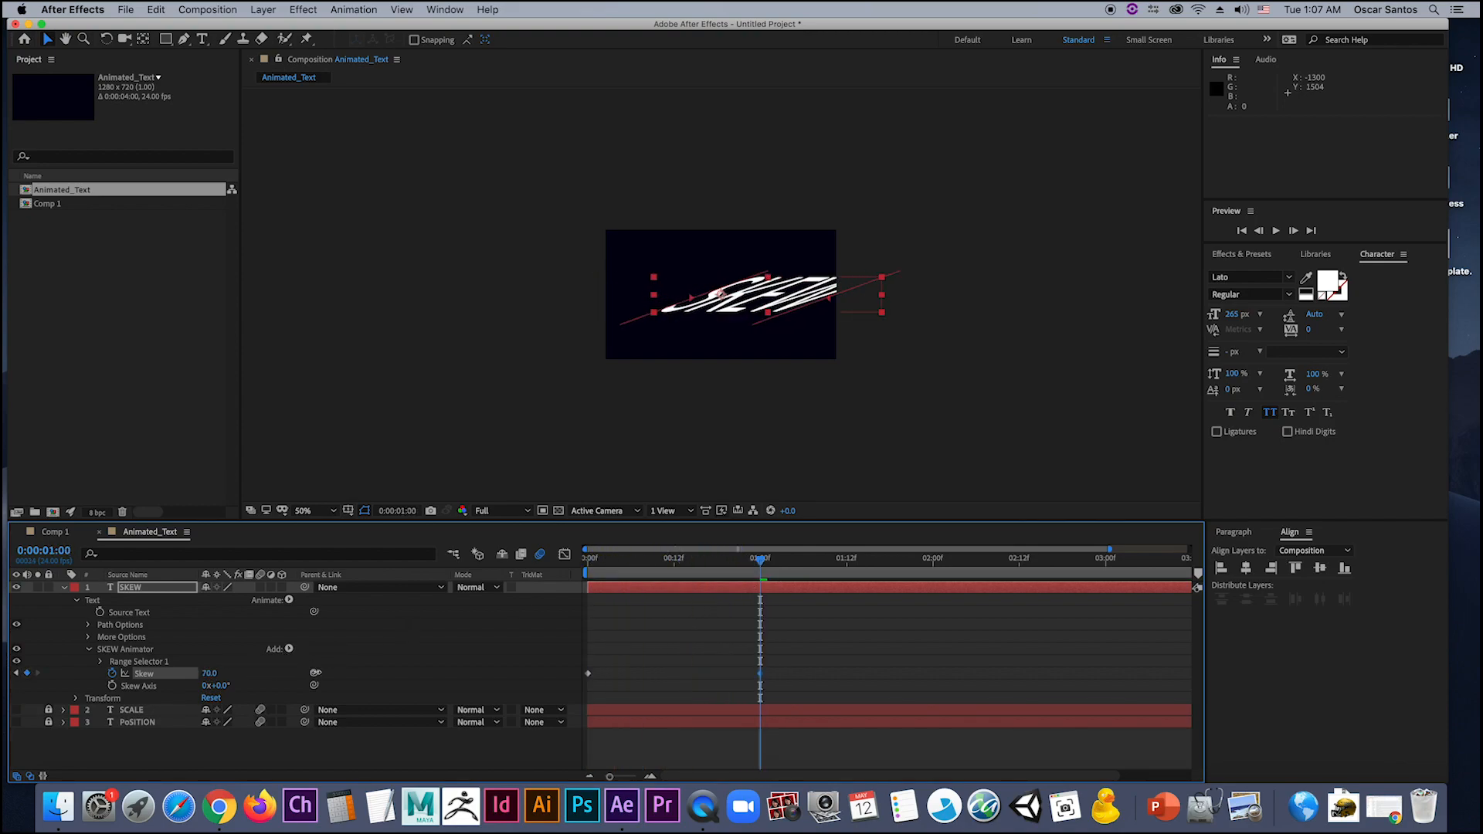
# Step: Preview and scrub the skew animation from the first frame
pyautogui.moveTo(761, 575); pyautogui.dragTo(588, 580)
pyautogui.press('space')
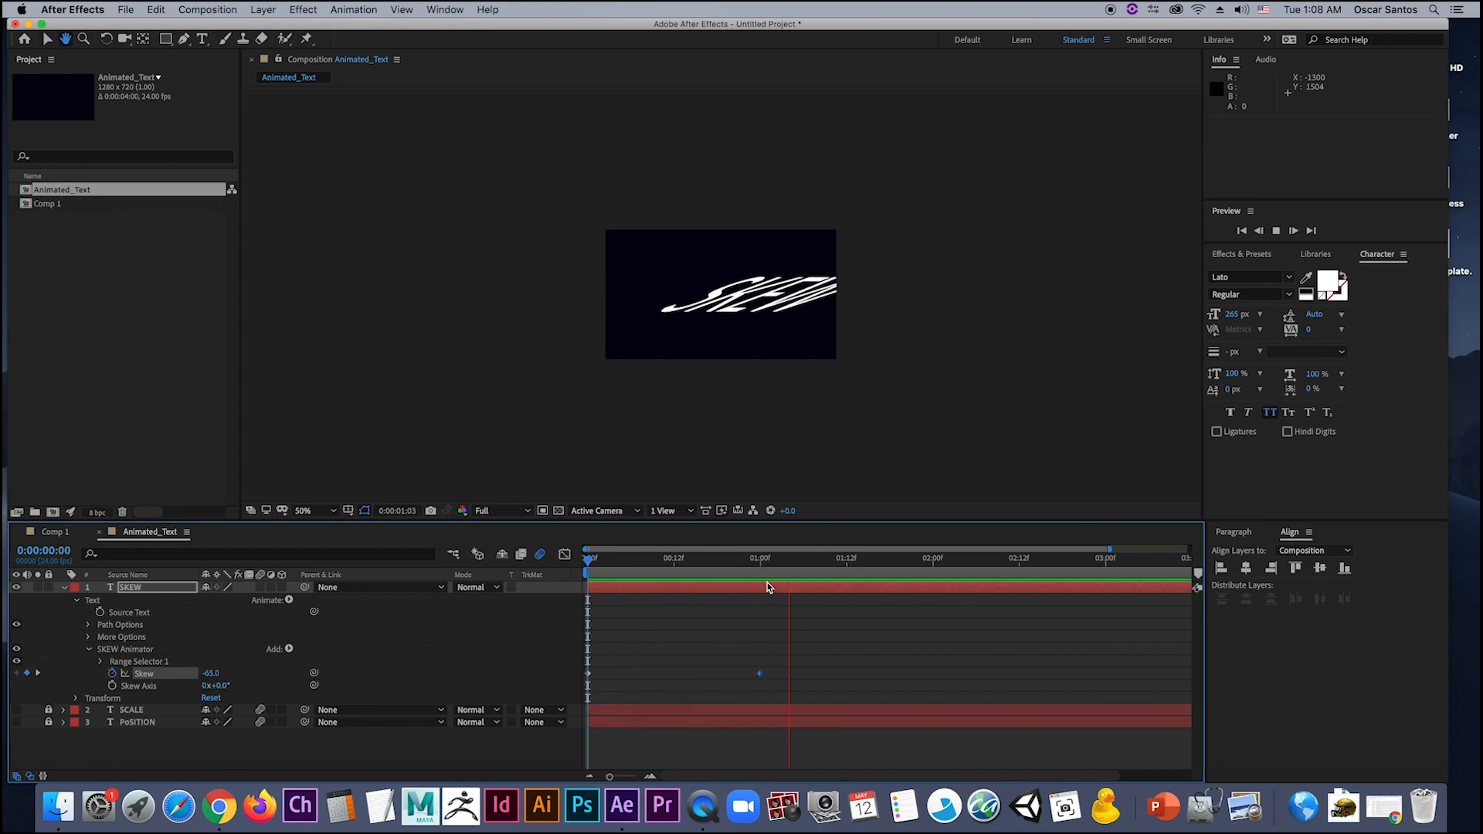
pyautogui.press('space')
pyautogui.moveTo(772, 570); pyautogui.dragTo(587, 574)
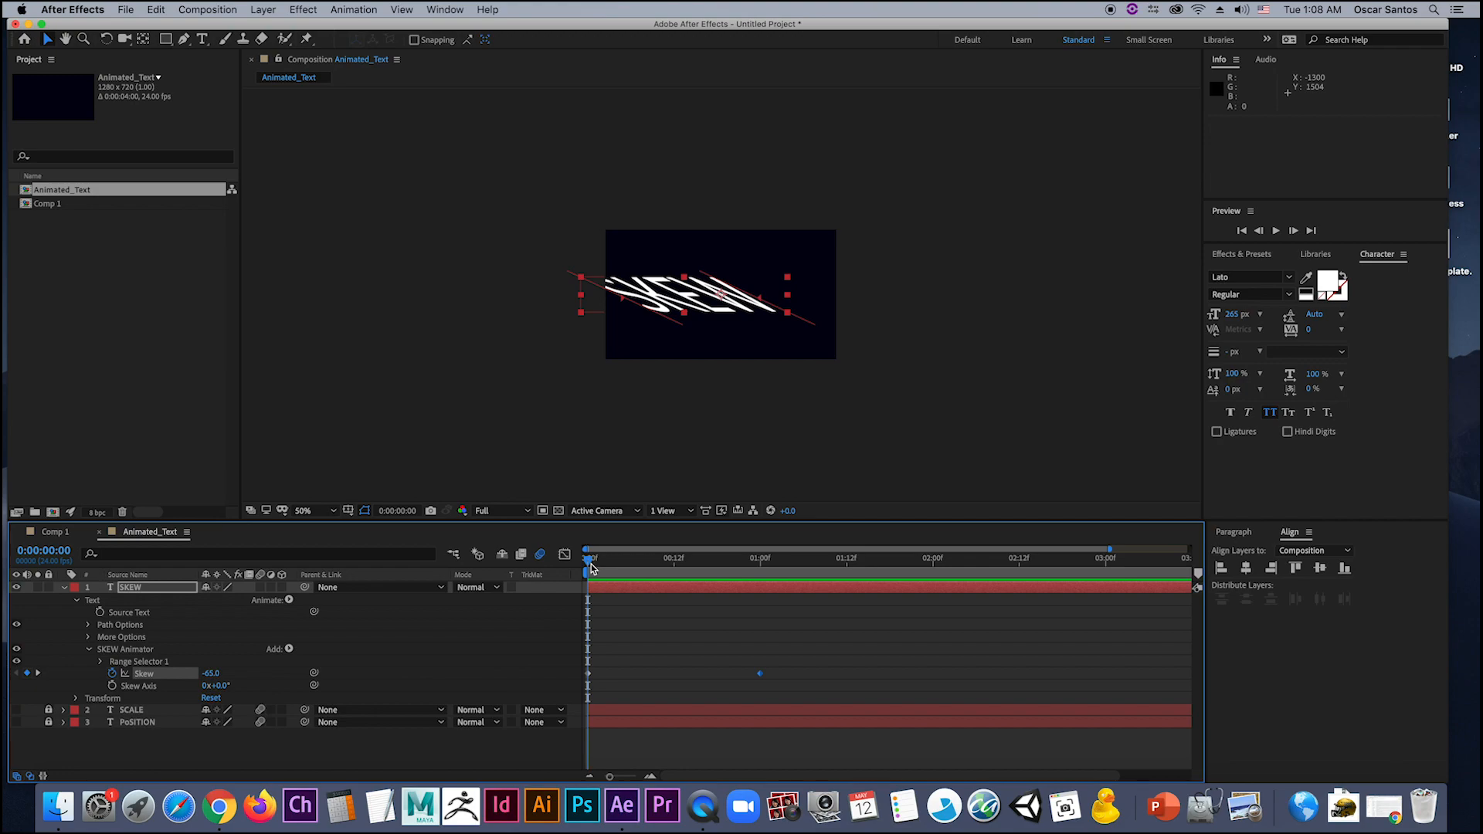
pyautogui.moveTo(592, 568)
pyautogui.mouseDown()
pyautogui.moveTo(782, 578)
pyautogui.moveTo(593, 586)
pyautogui.mouseUp()
pyautogui.moveTo(594, 561); pyautogui.dragTo(587, 591)
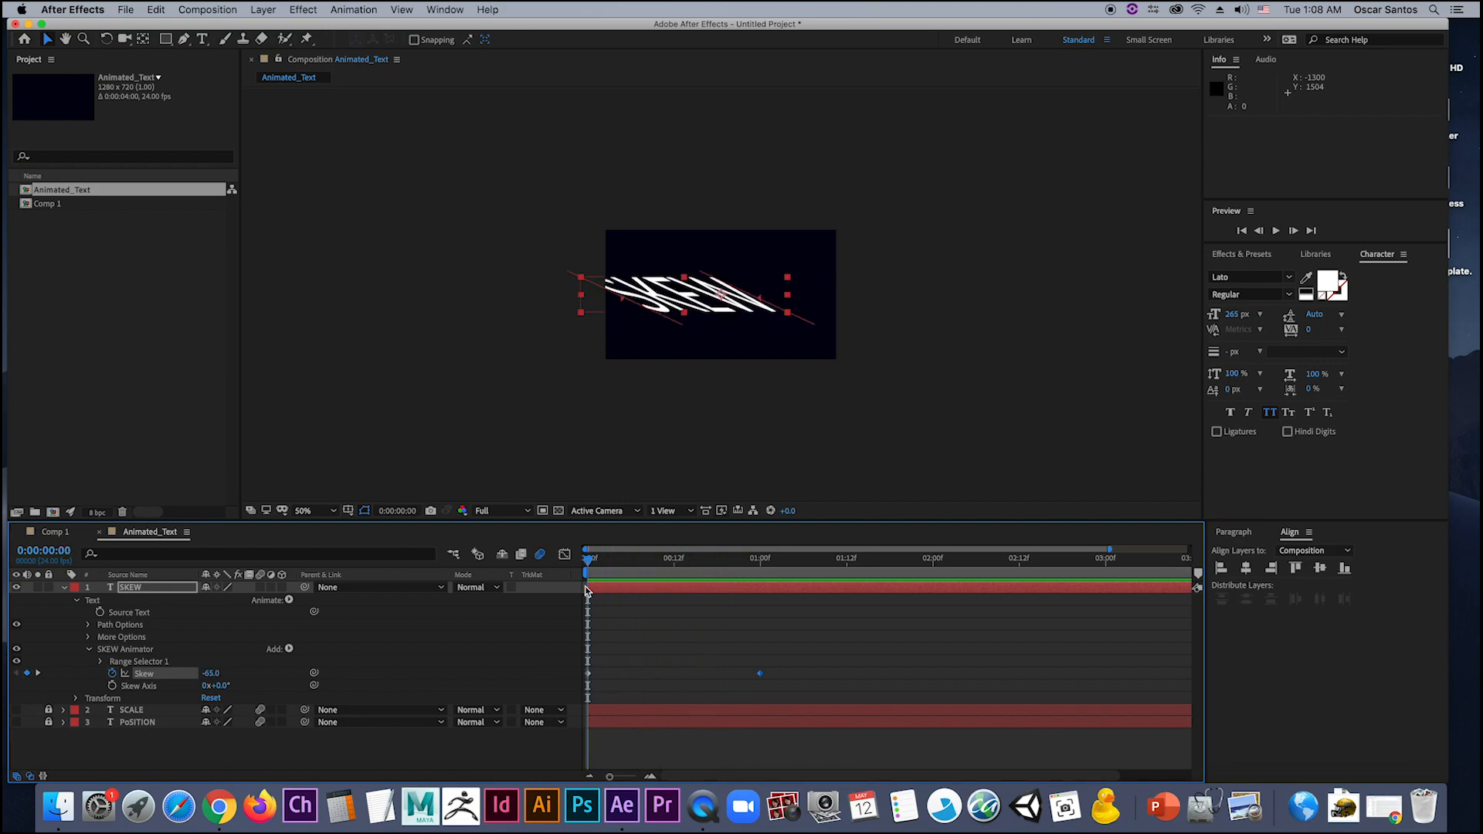
# Step: Keyframe Range Selector 1's Start at 1% on the first frame and 100% at 0:00:01:00
pyautogui.click(101, 662)
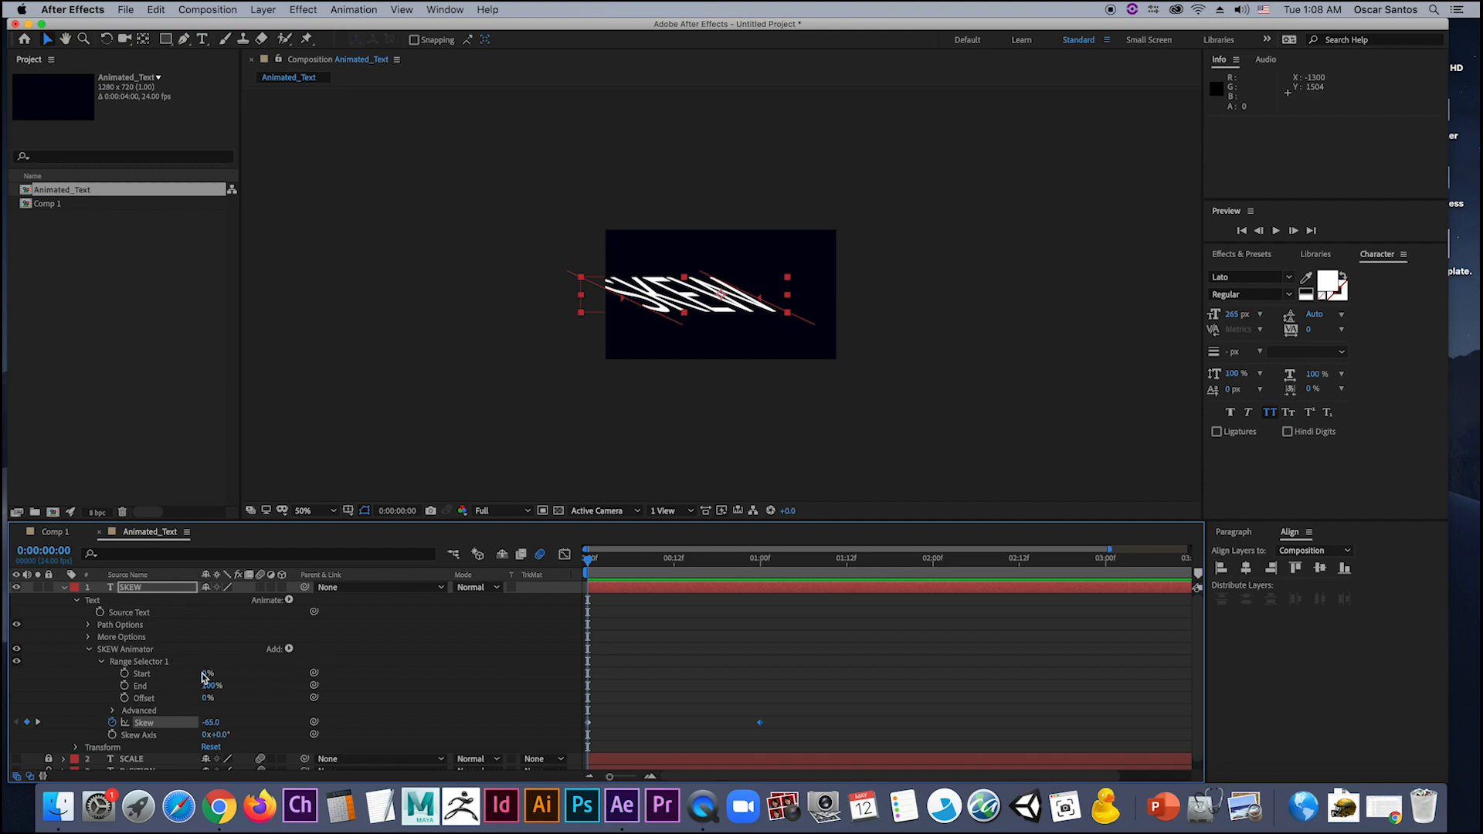
pyautogui.moveTo(205, 674)
pyautogui.mouseDown()
pyautogui.moveTo(292, 675)
pyautogui.moveTo(207, 678)
pyautogui.mouseUp()
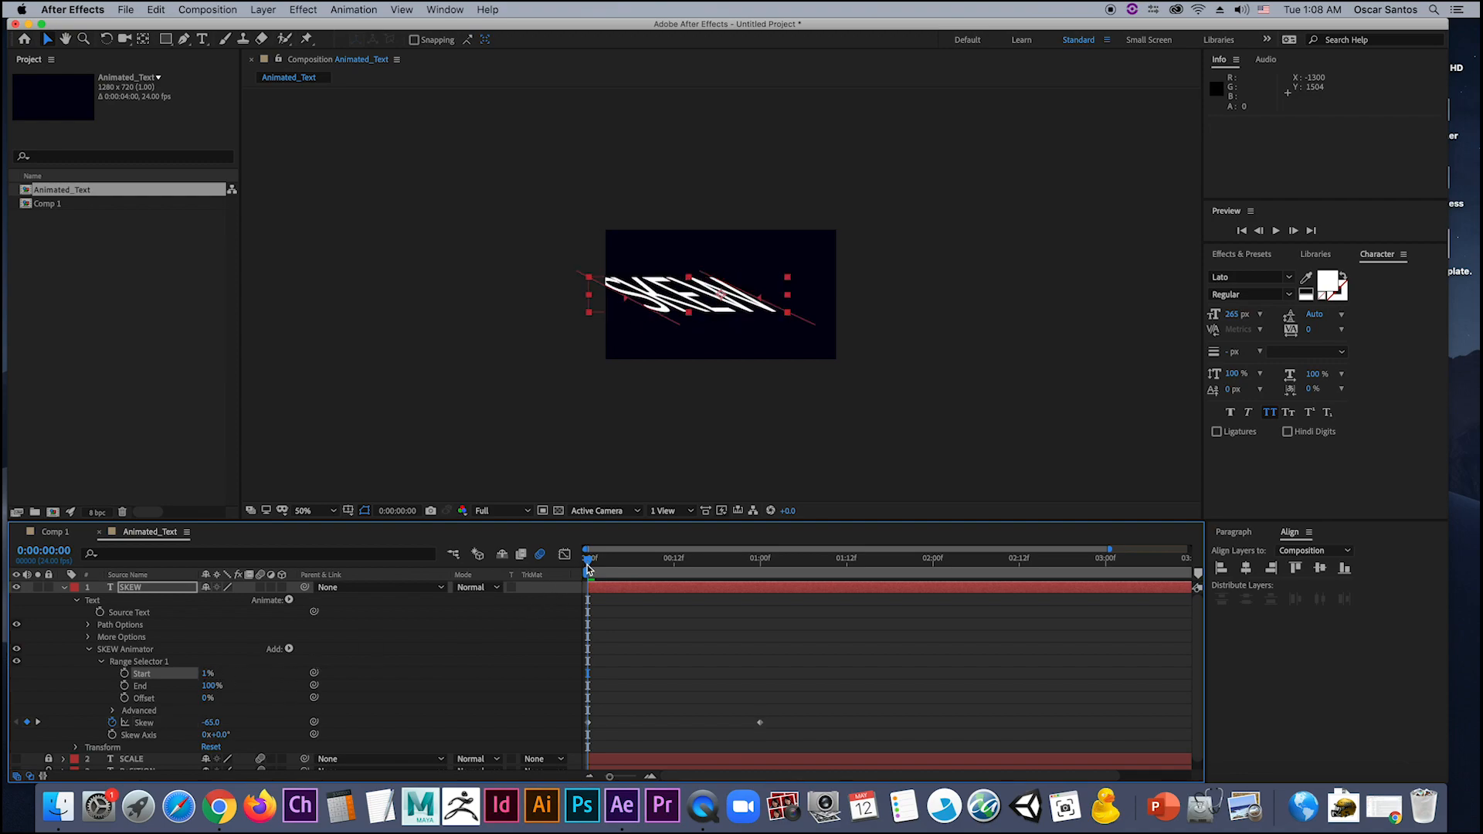
pyautogui.moveTo(587, 570); pyautogui.dragTo(581, 625)
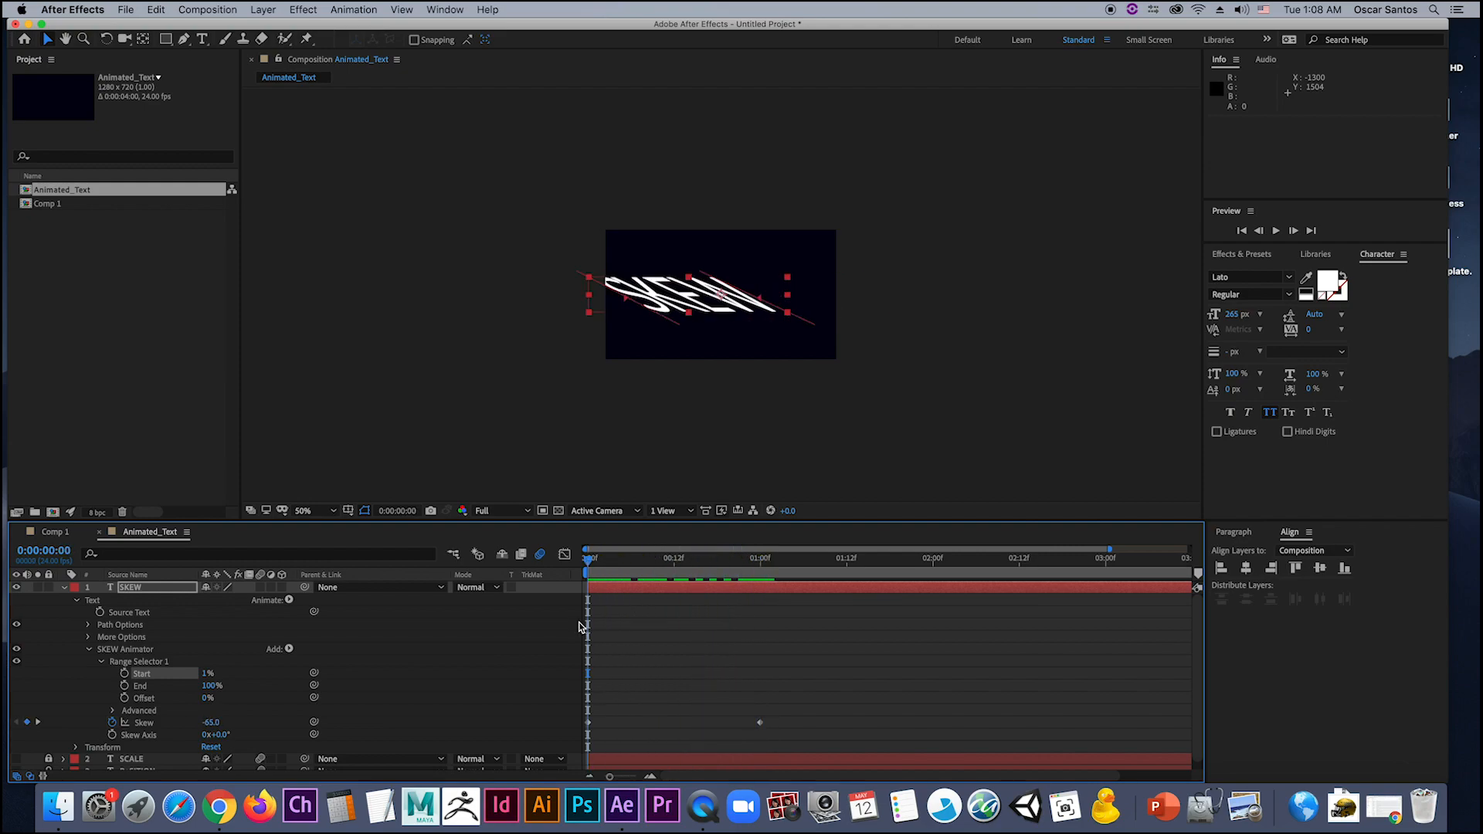
pyautogui.click(125, 673)
pyautogui.moveTo(592, 570); pyautogui.dragTo(760, 573)
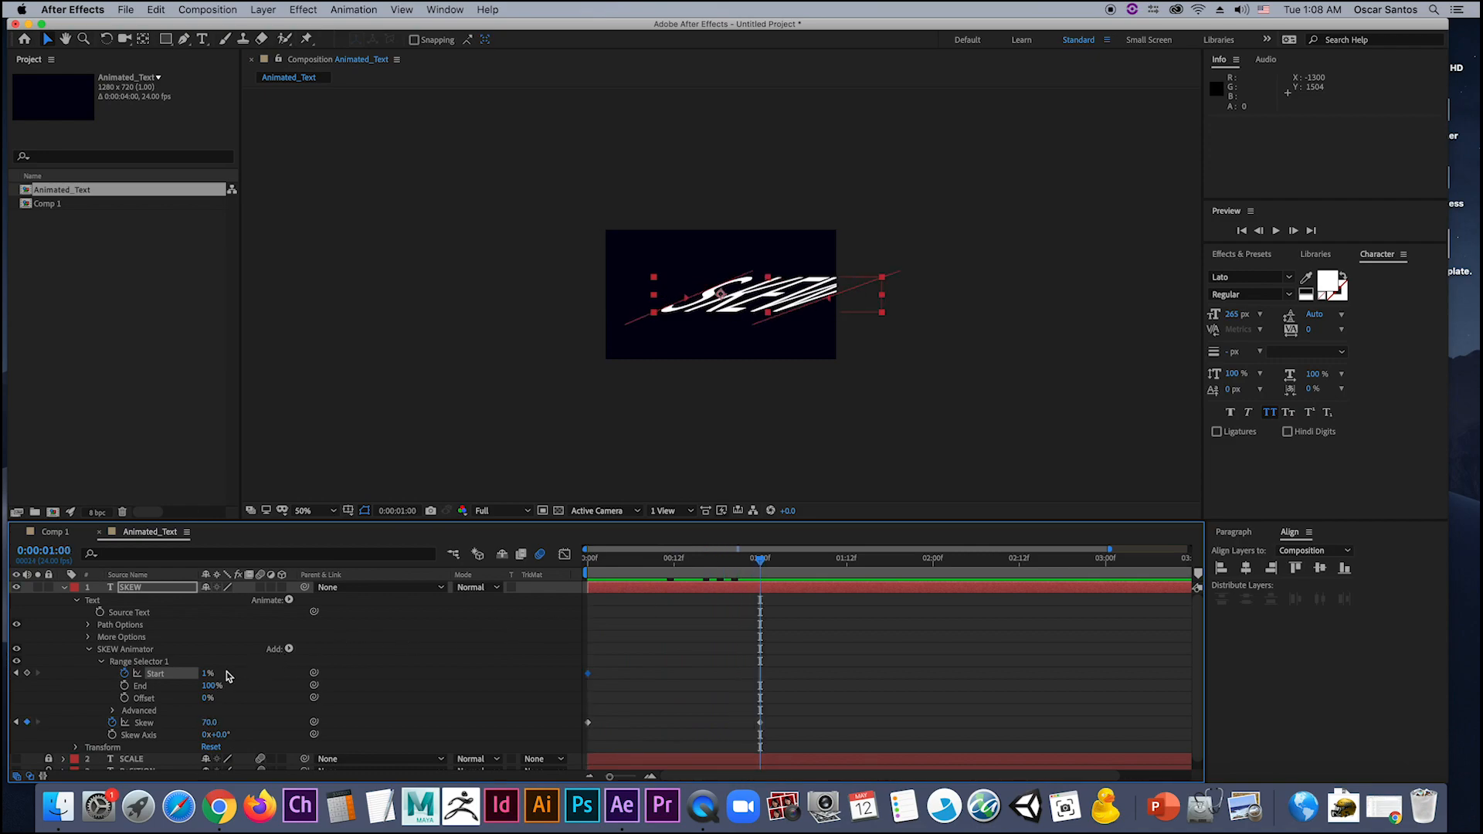
pyautogui.moveTo(207, 673); pyautogui.dragTo(294, 679)
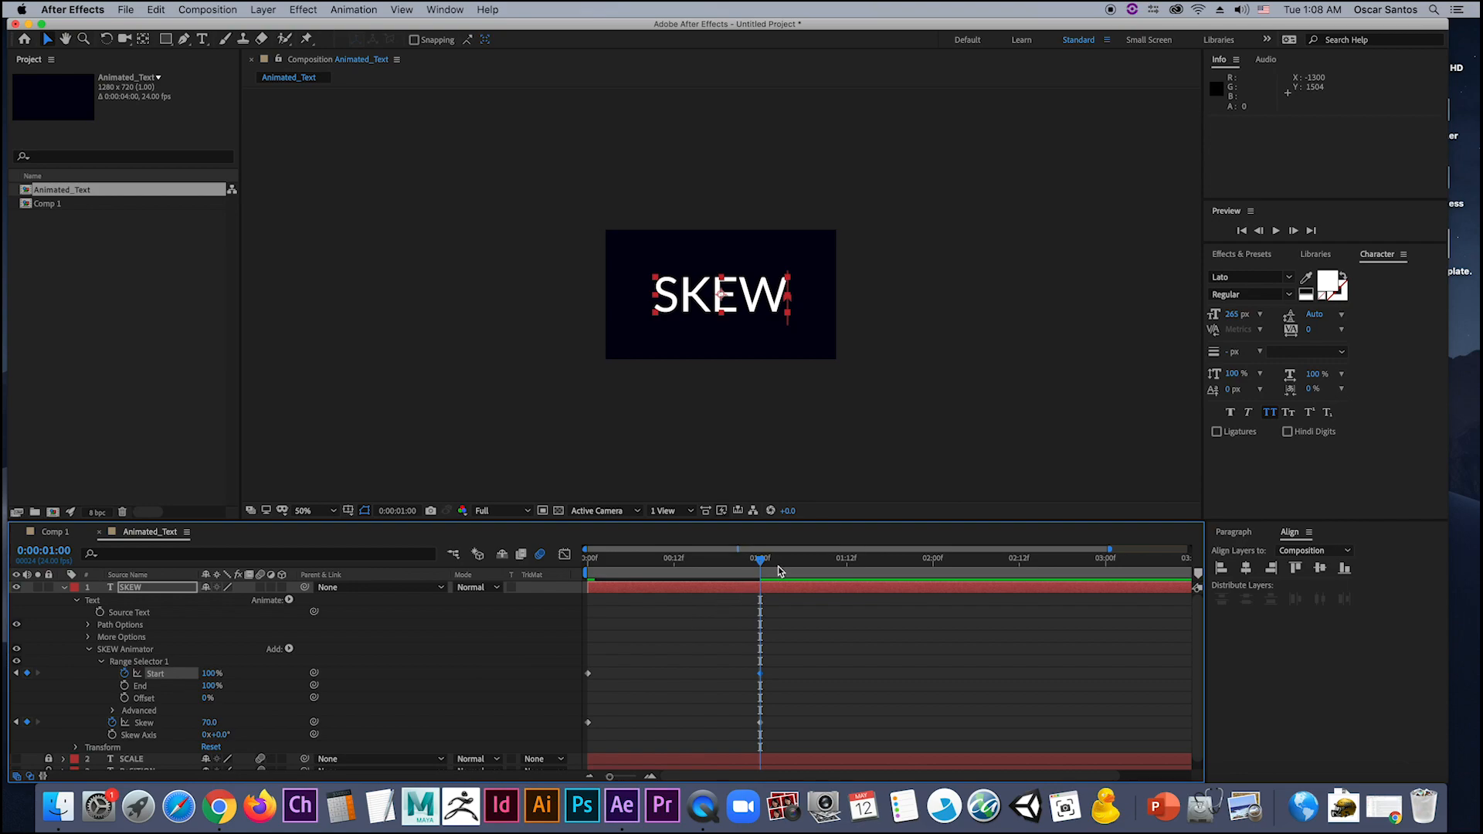
# Step: Preview the SKEW text with the animated range selector Start from the first frame
pyautogui.moveTo(762, 567); pyautogui.dragTo(562, 583)
pyautogui.press('space')
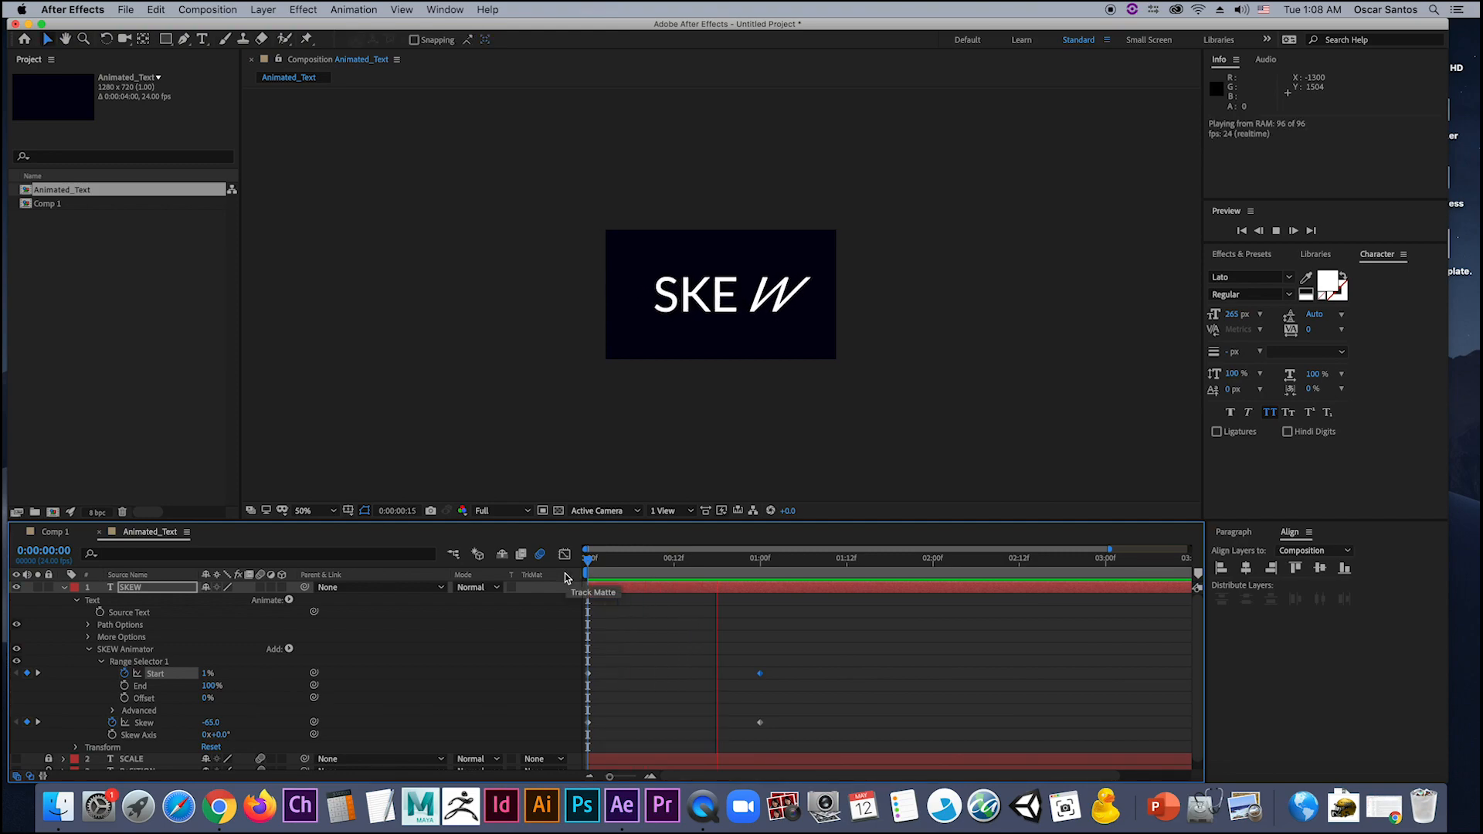
pyautogui.press('space')
pyautogui.press('space')
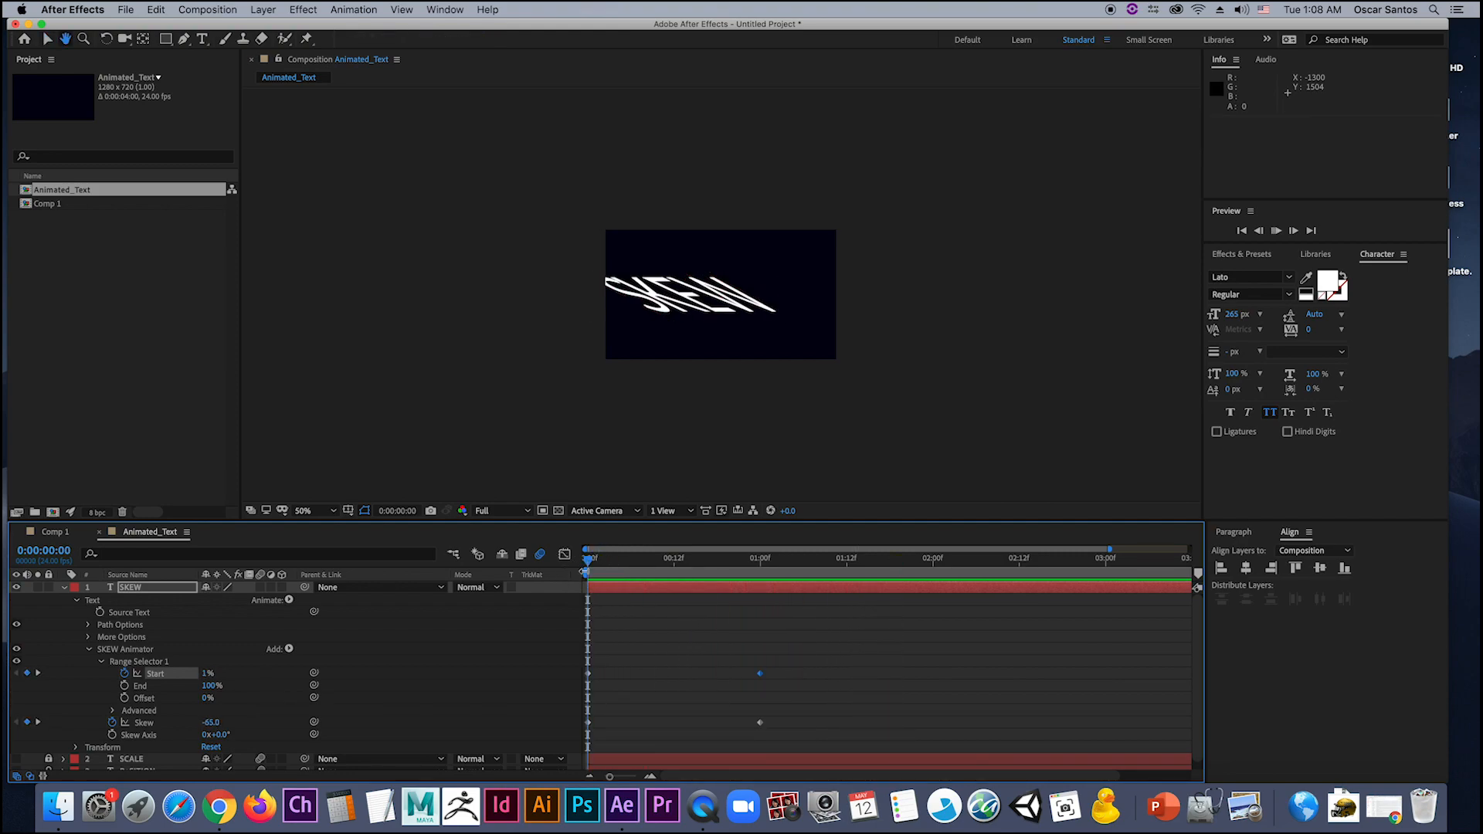
pyautogui.press('space')
# Step: Try Range Selector 1's Offset at 77%, preview the SKEW text, and set the Offset back to 0%
pyautogui.moveTo(671, 572); pyautogui.dragTo(590, 586)
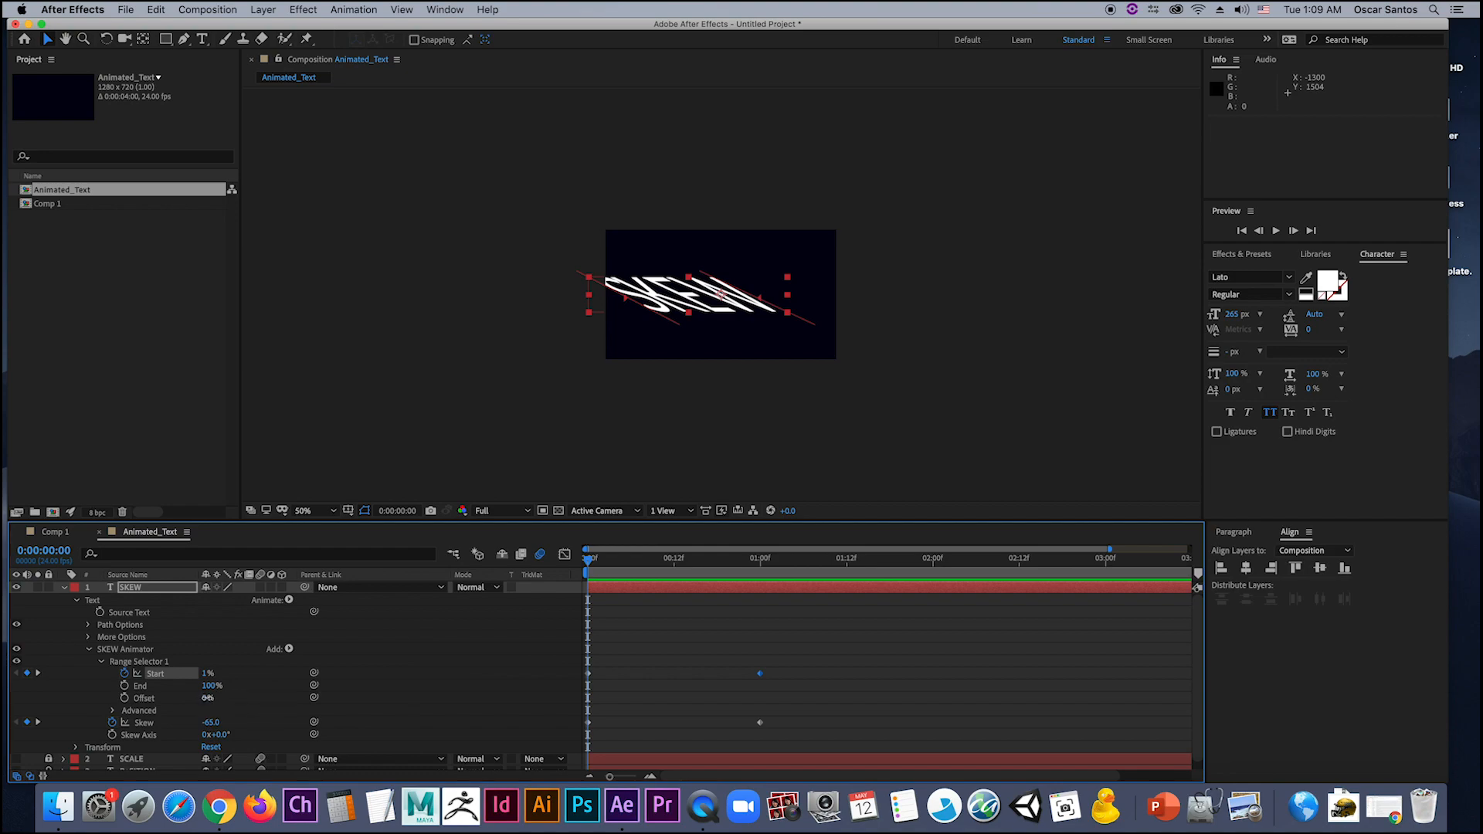
pyautogui.moveTo(207, 698); pyautogui.dragTo(263, 699)
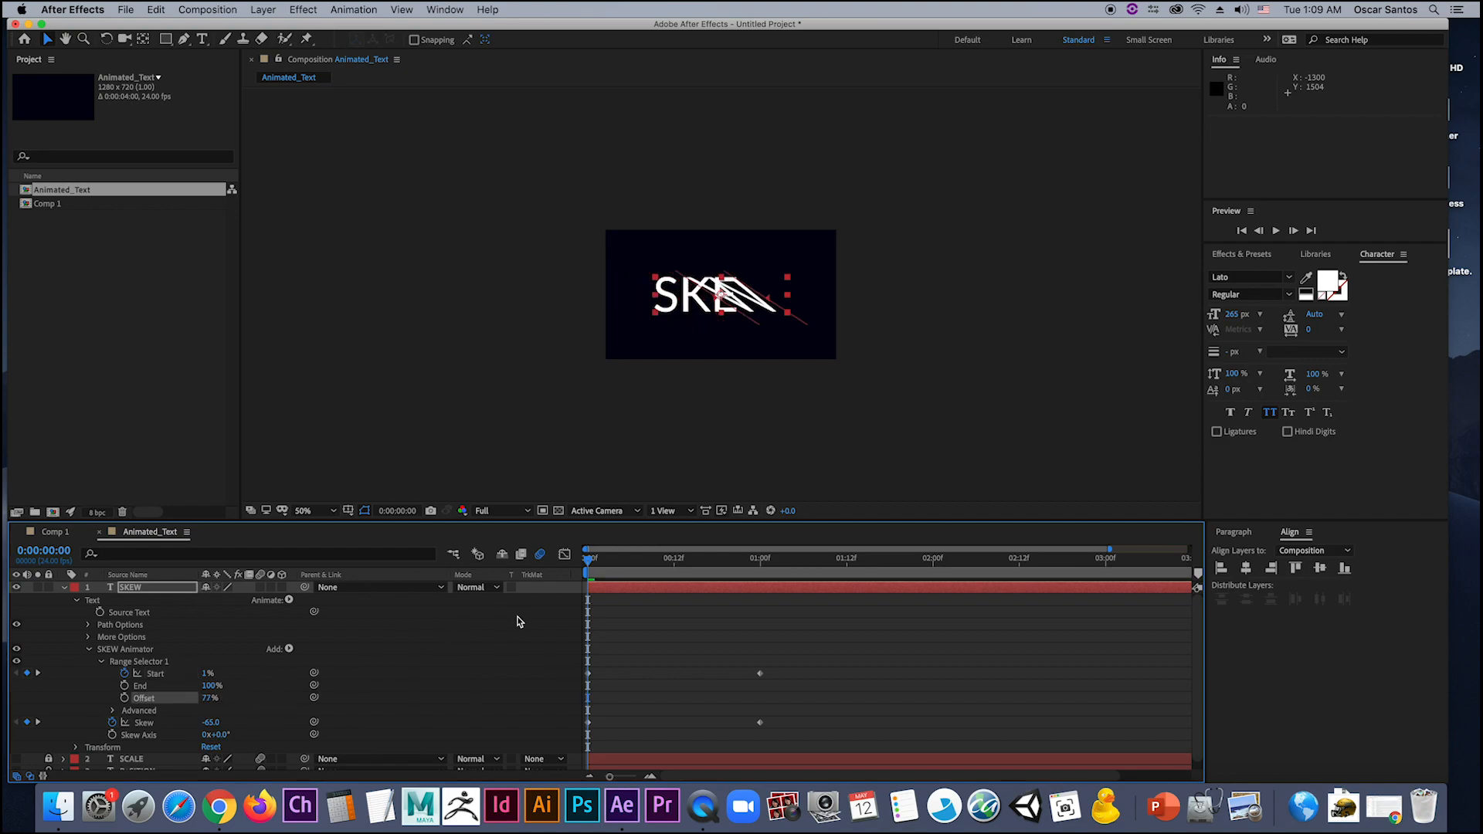
pyautogui.press('space')
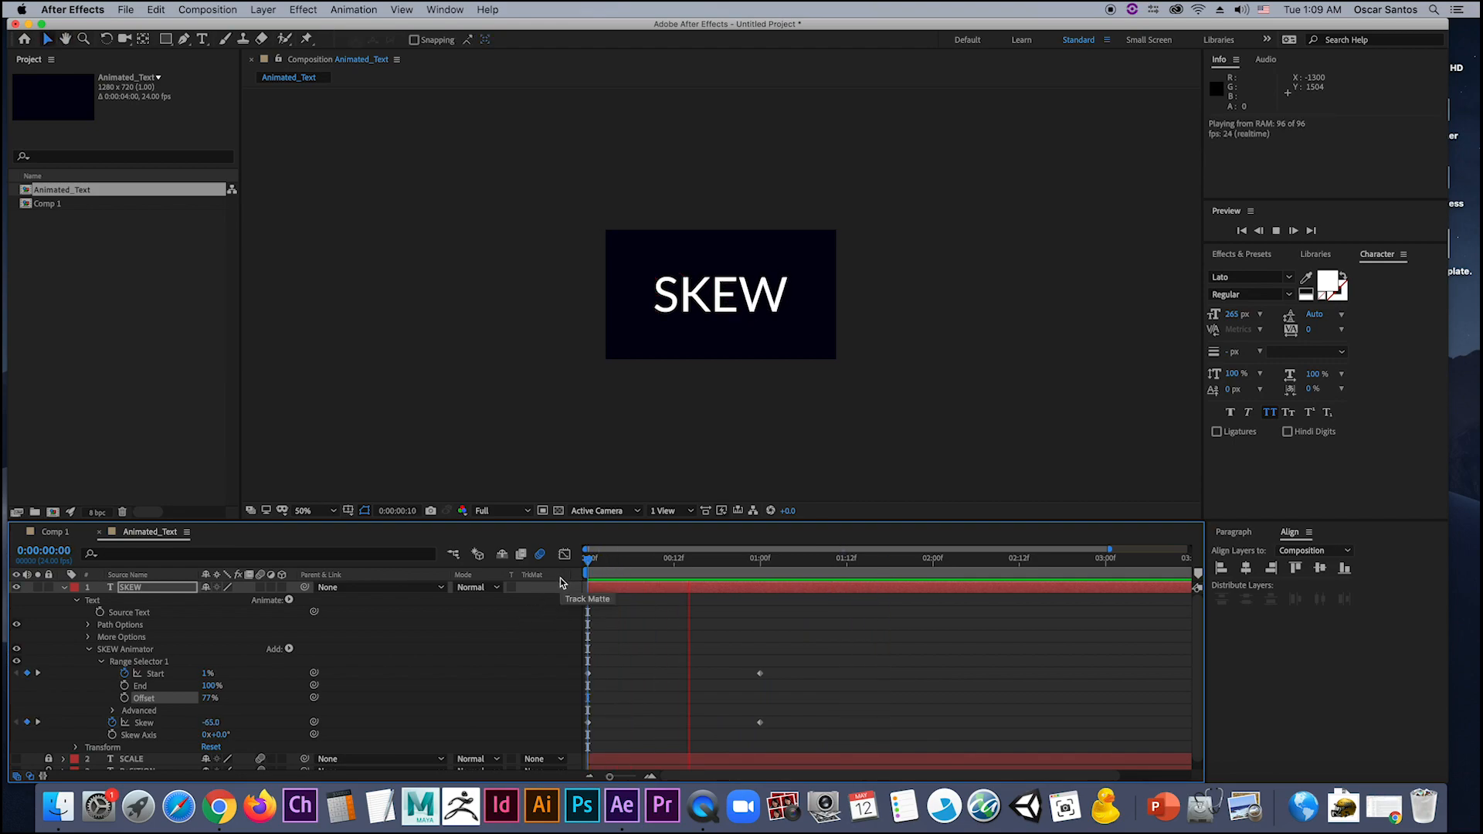
pyautogui.press('space')
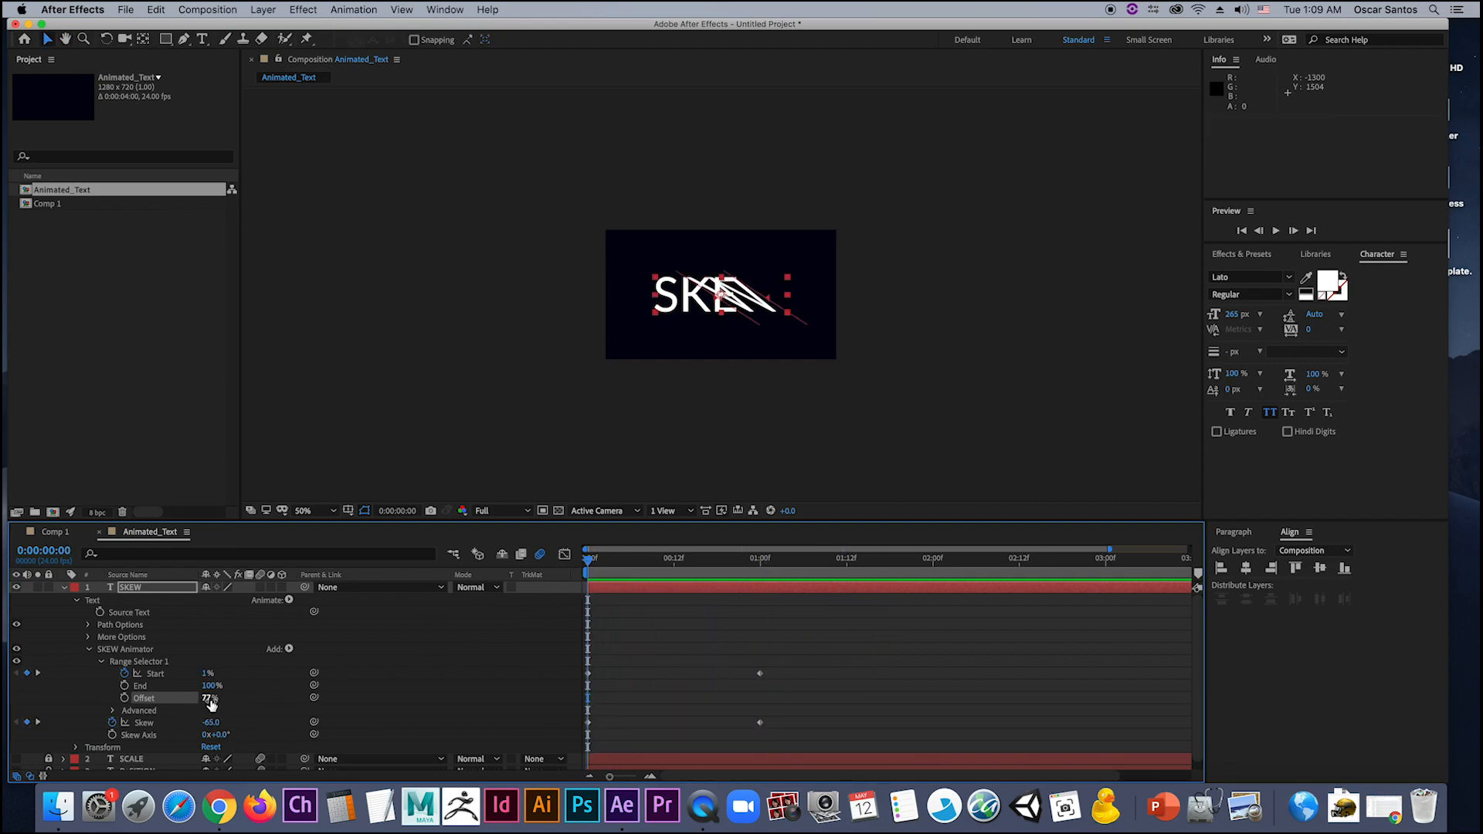
pyautogui.click(209, 698)
pyautogui.press('Return')
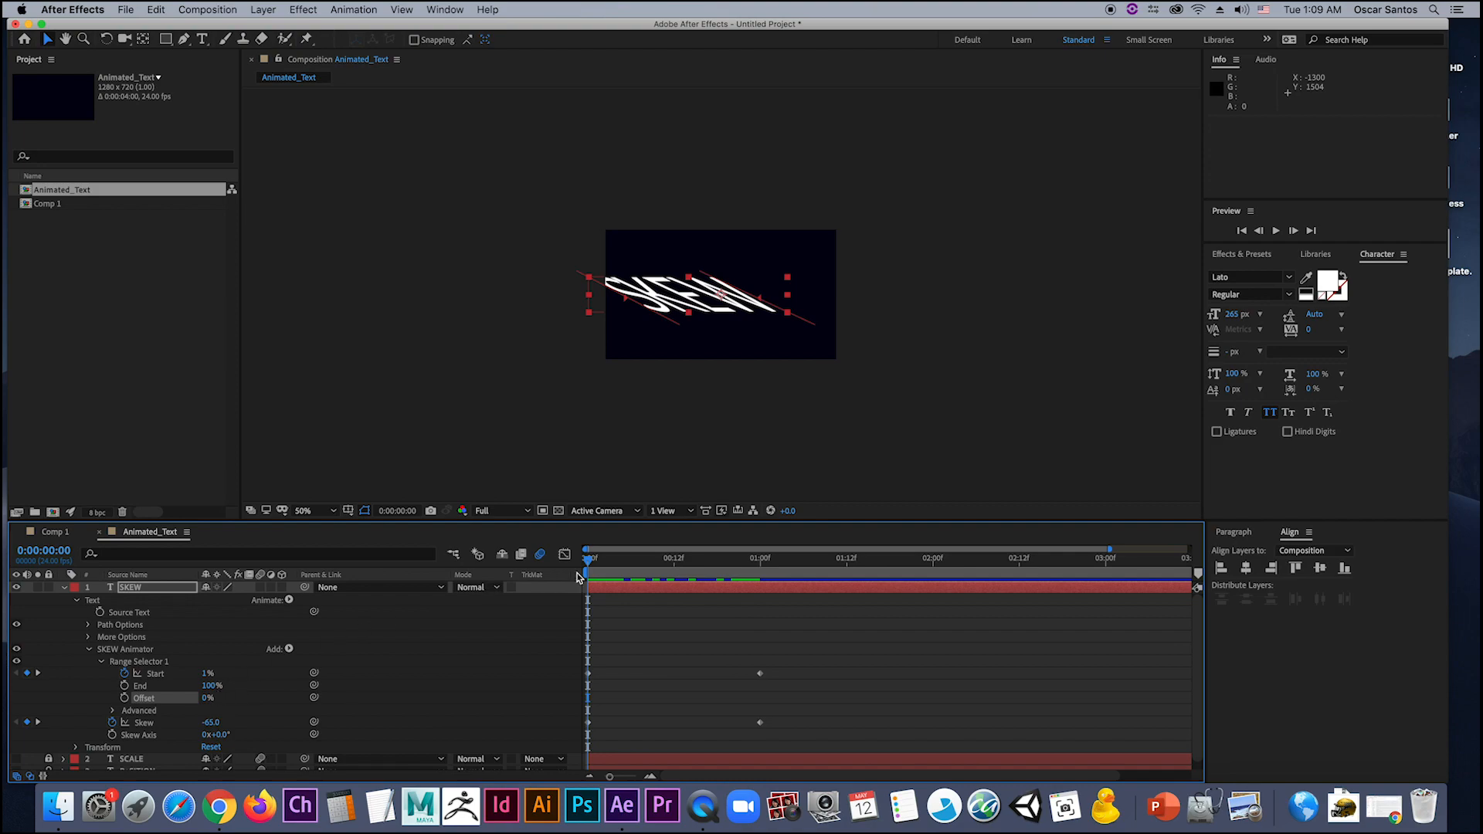
# Step: Enable motion blur on the SKEW layer and preview the skew animation from the first frame
pyautogui.moveTo(589, 564); pyautogui.dragTo(761, 589)
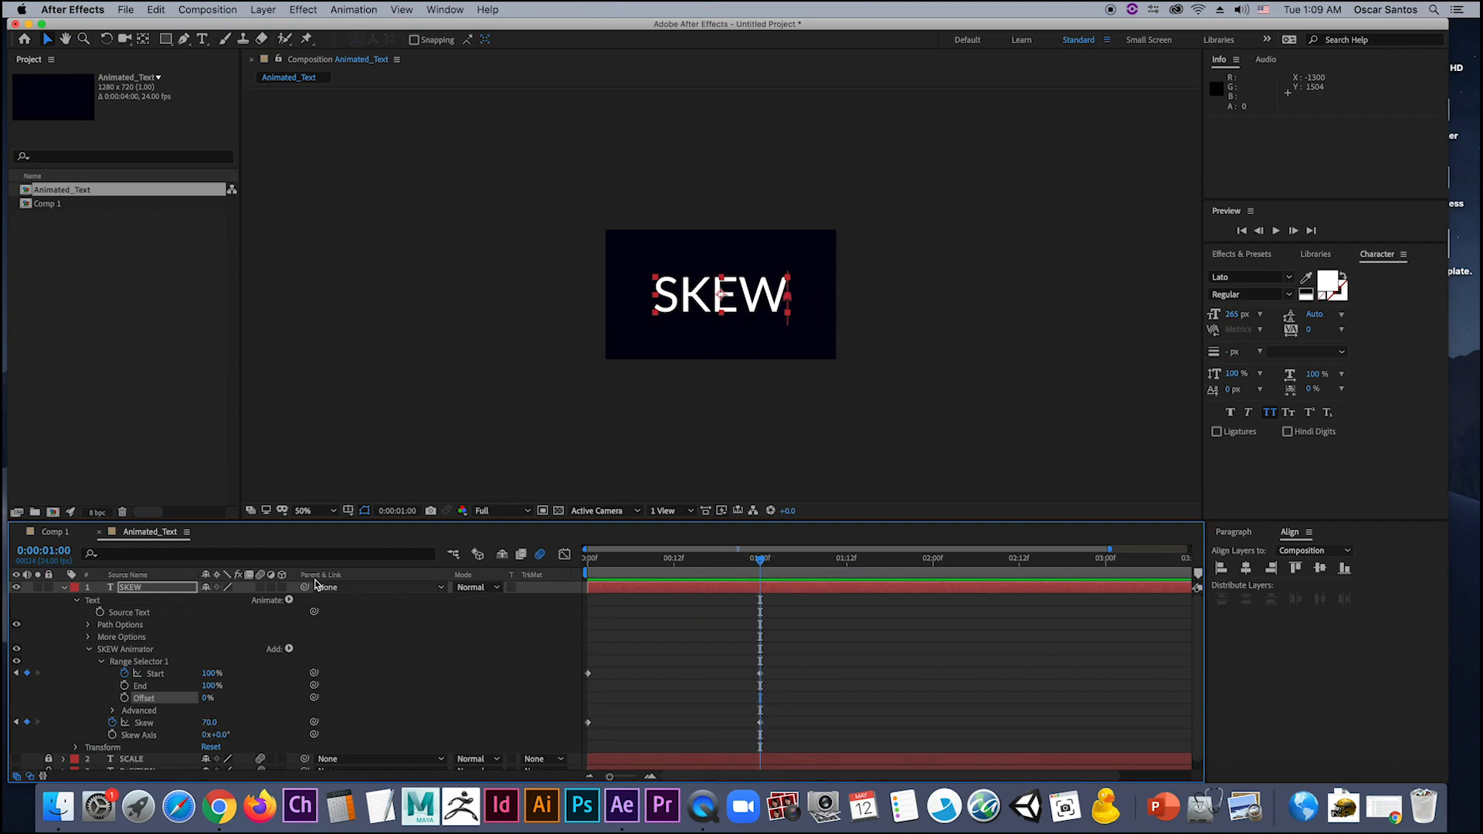
pyautogui.click(262, 587)
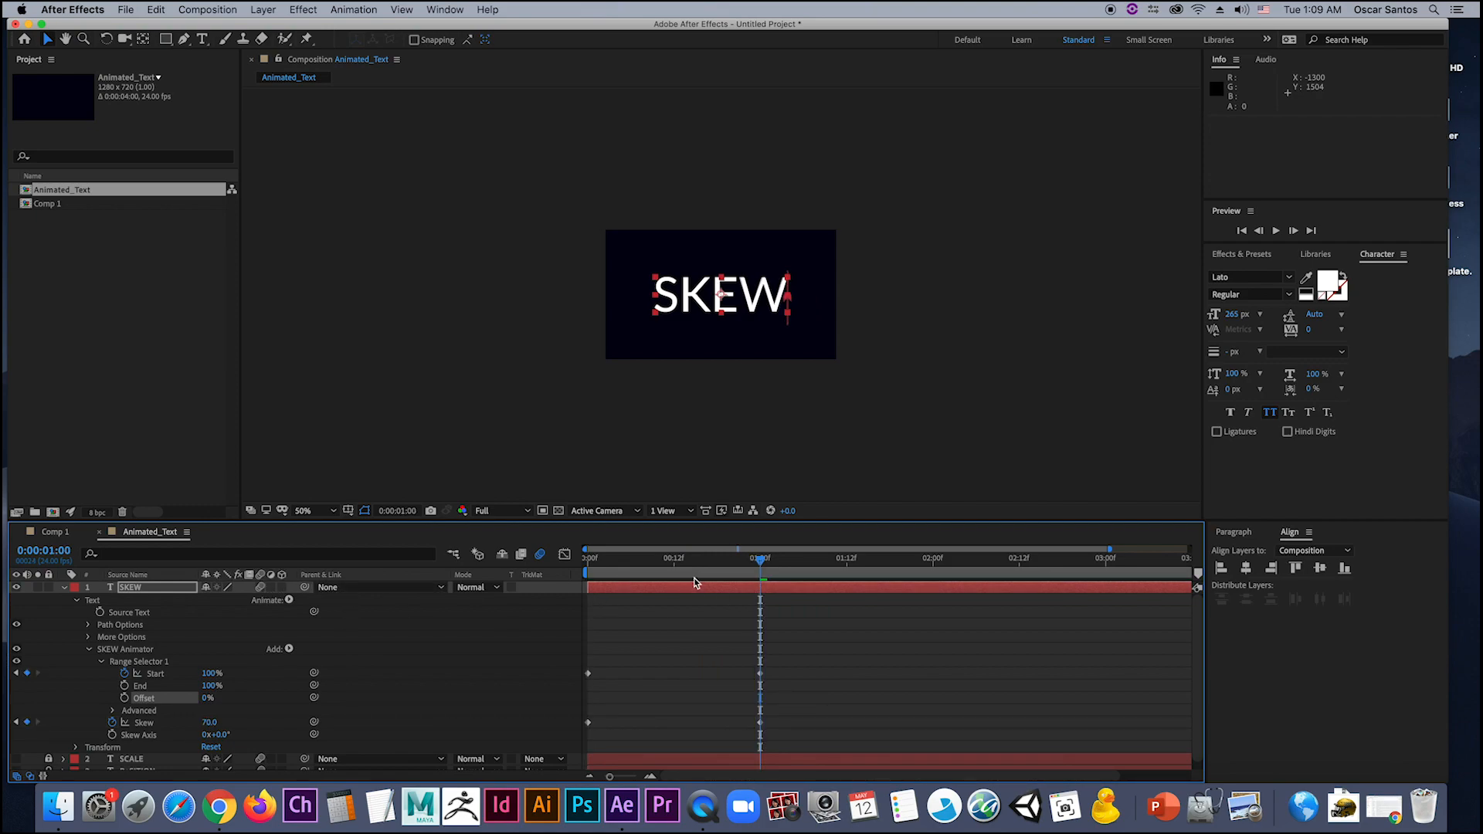
pyautogui.press('space')
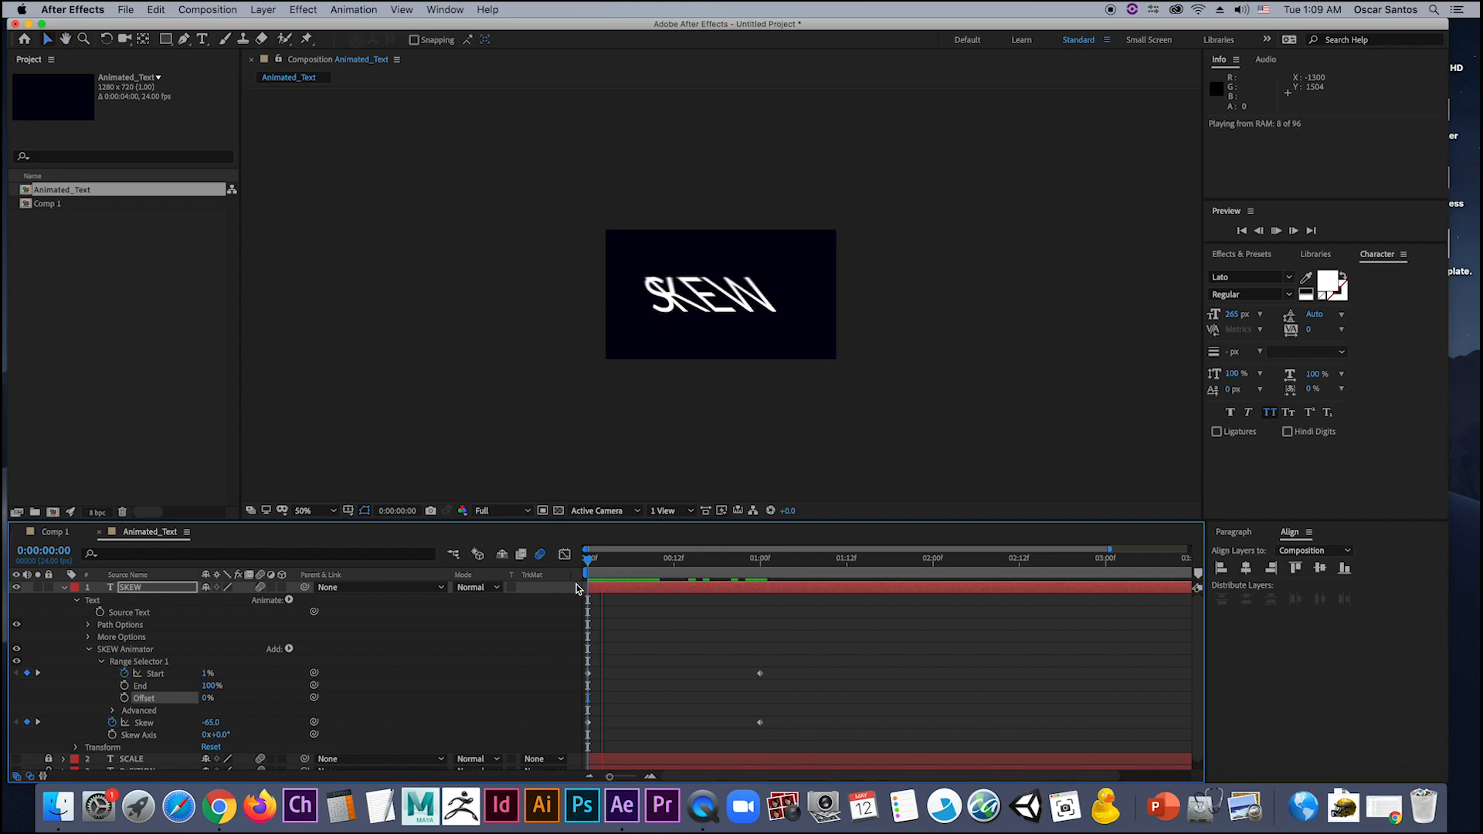
pyautogui.press('space')
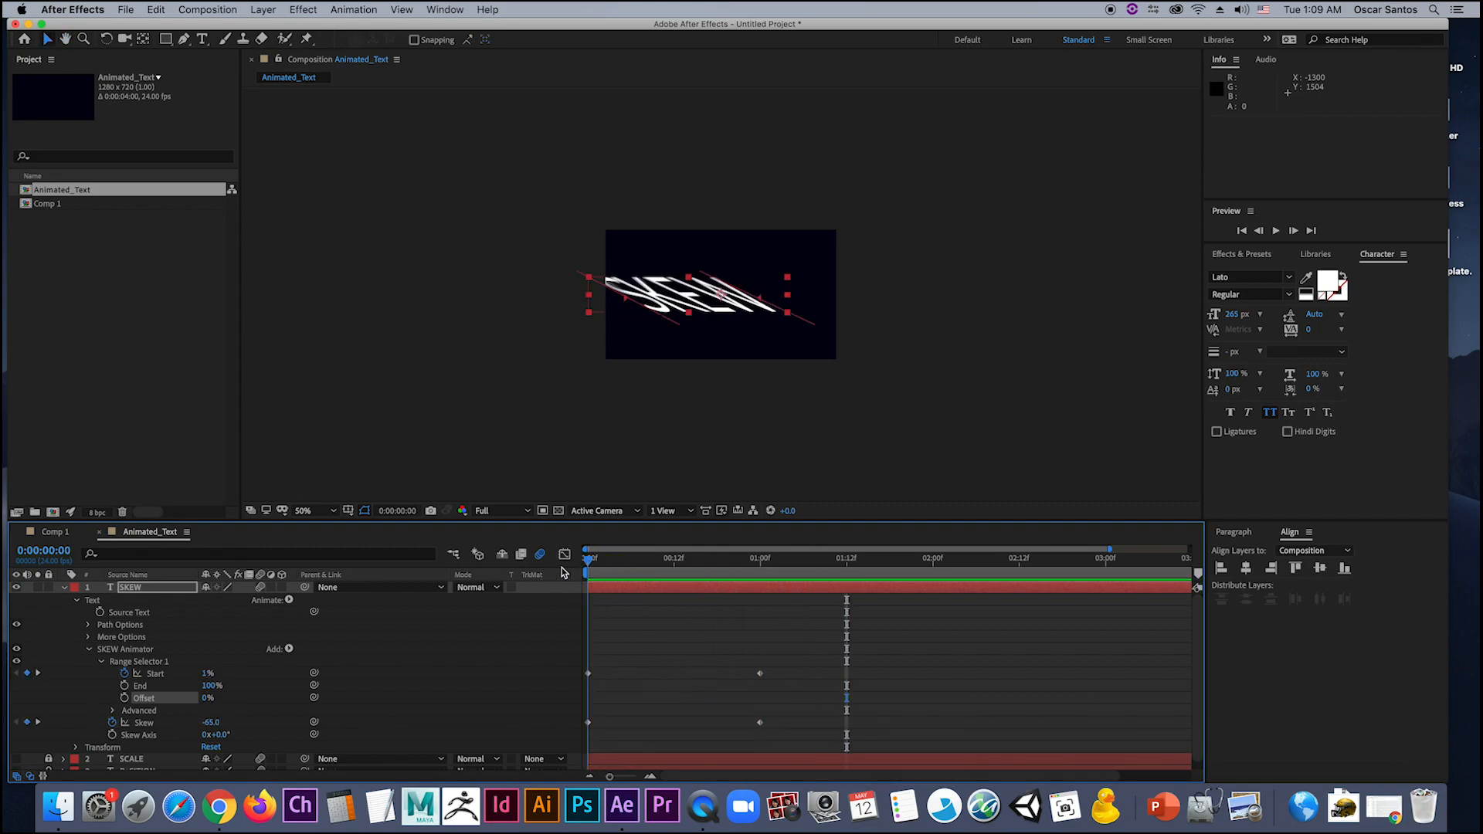
pyautogui.press('space')
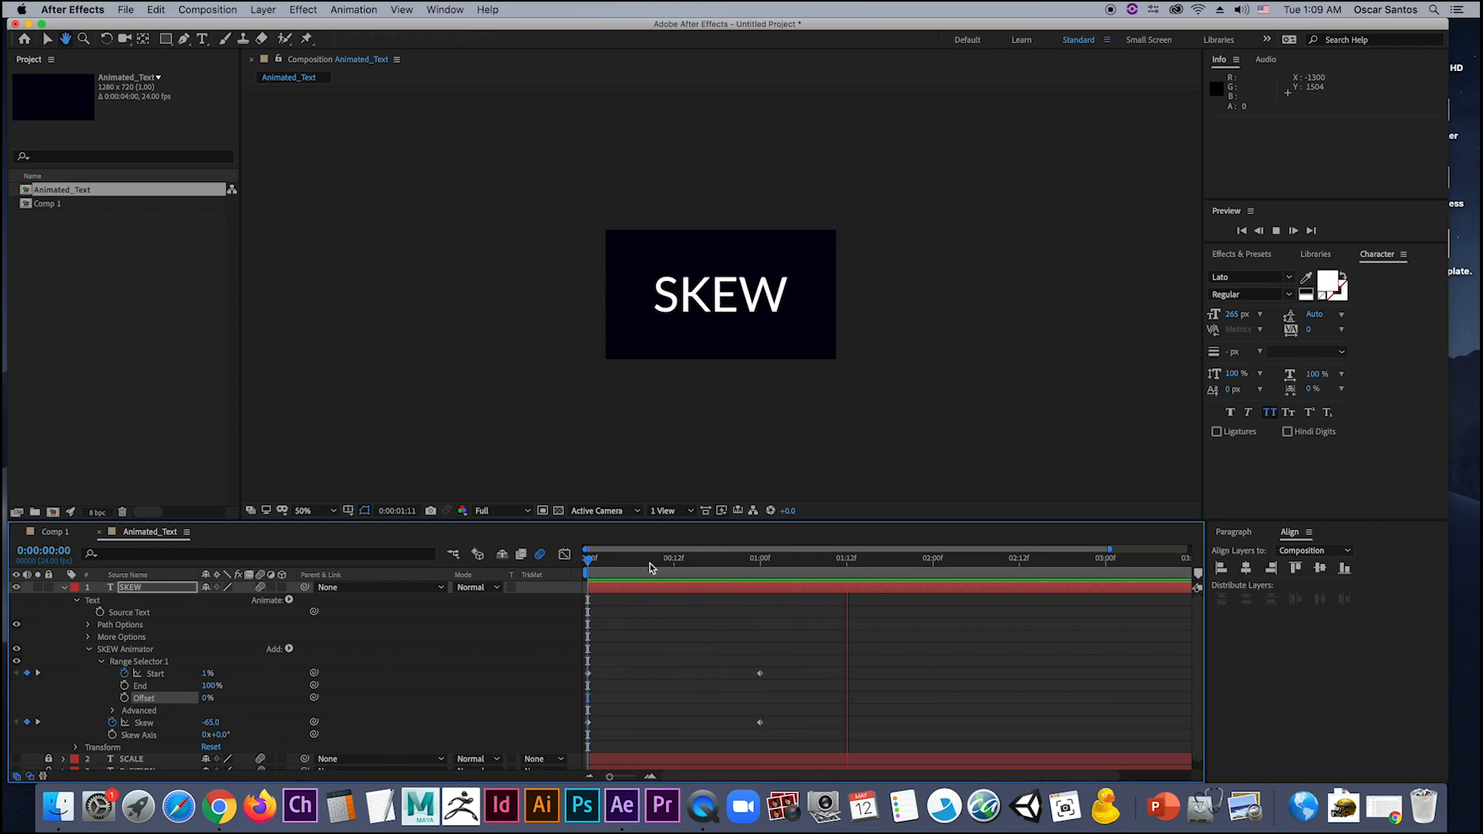
pyautogui.press('space')
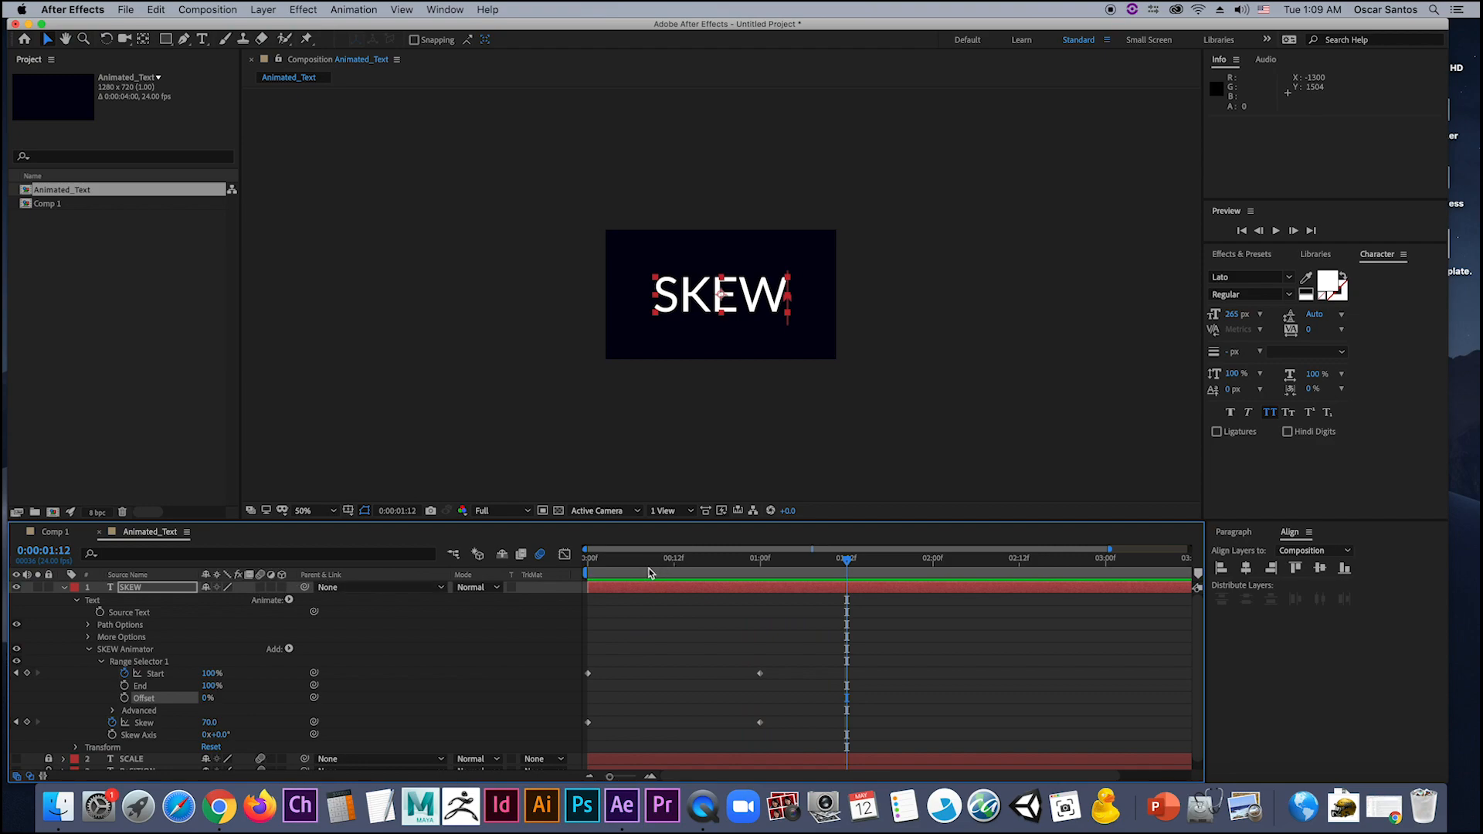
pyautogui.press('space')
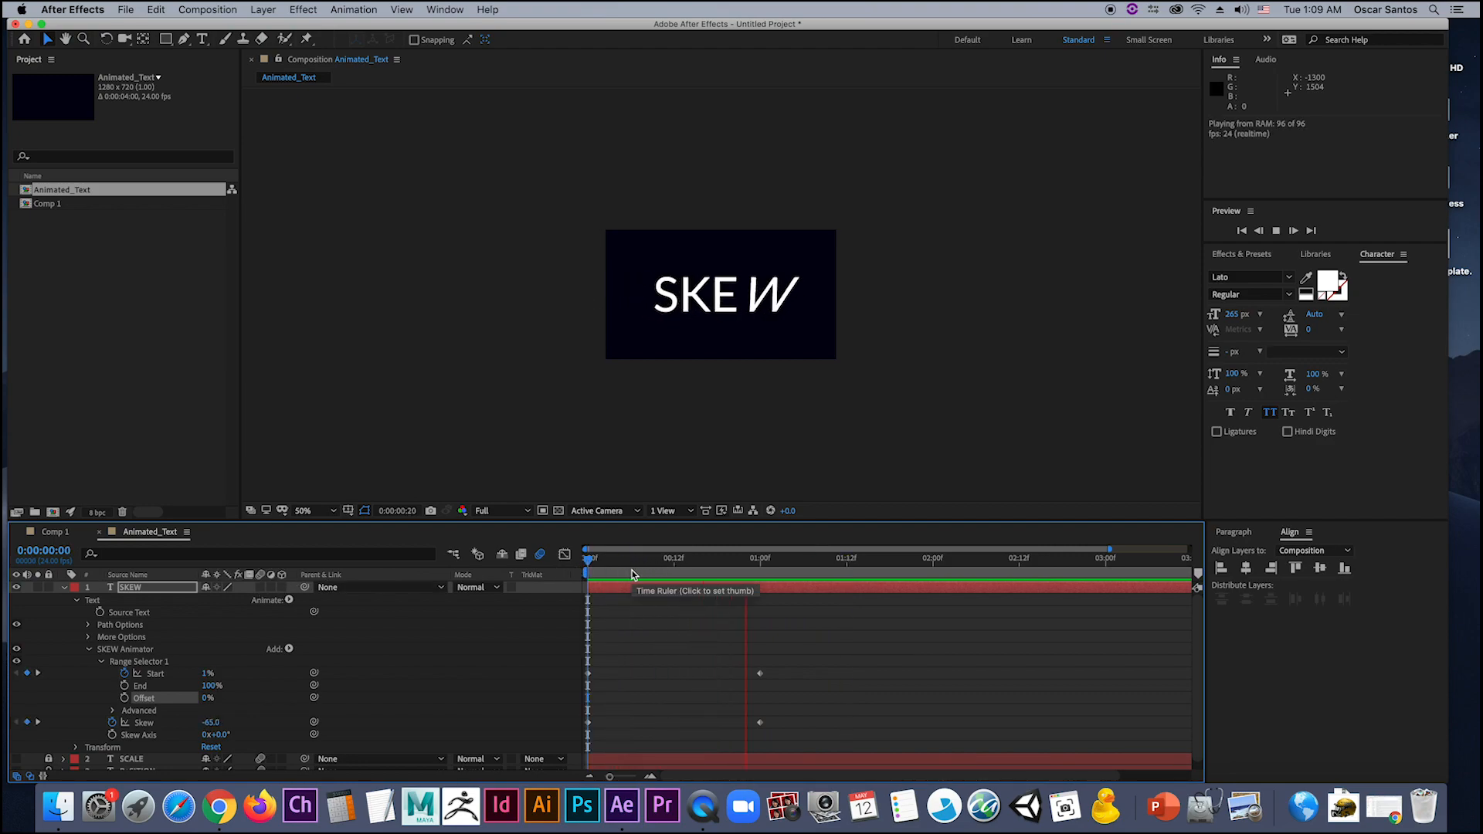
pyautogui.press('space')
pyautogui.moveTo(669, 568); pyautogui.dragTo(585, 564)
pyautogui.scroll(1, 721, 426)
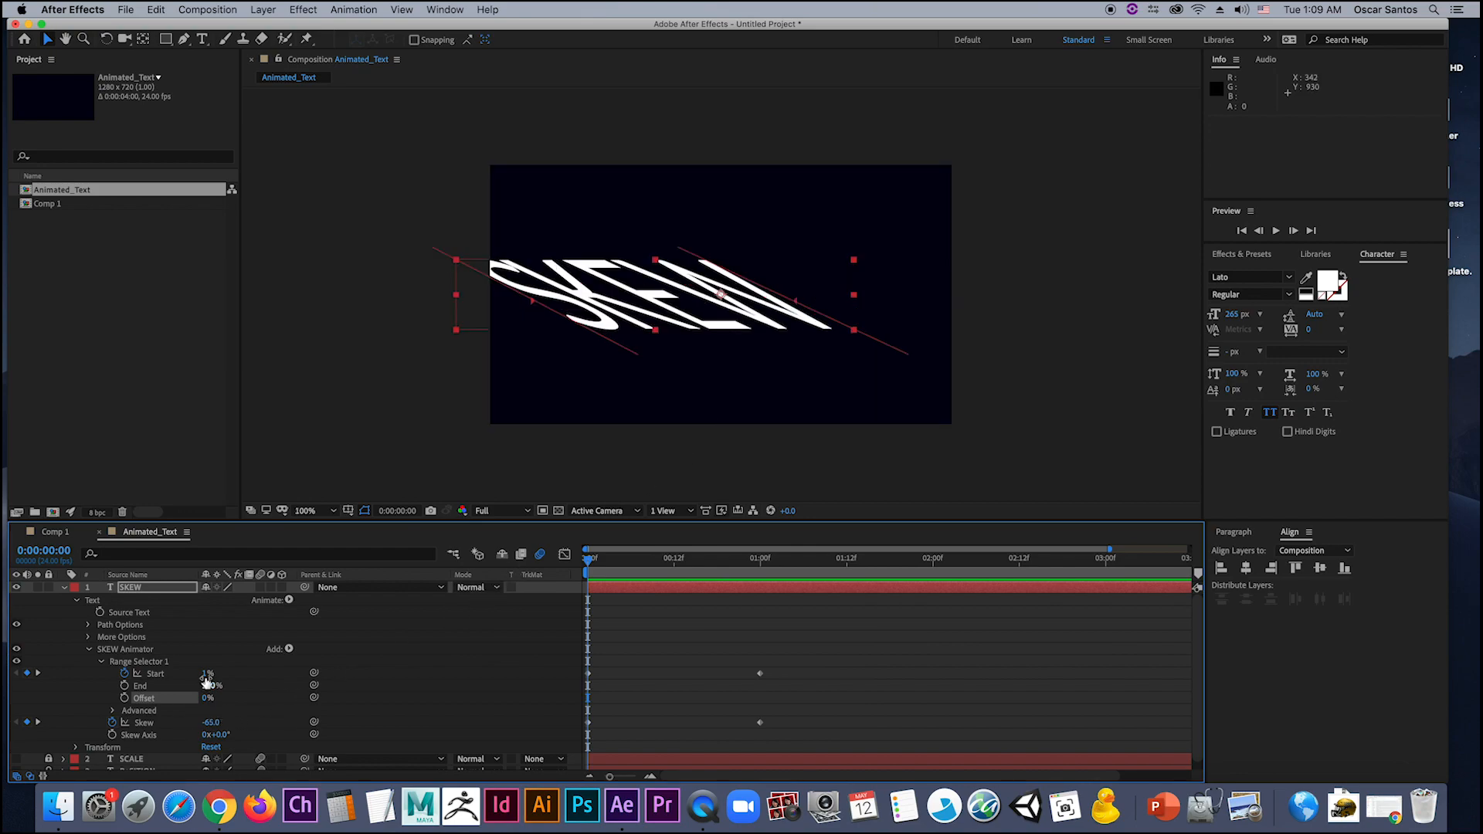
pyautogui.click(261, 588)
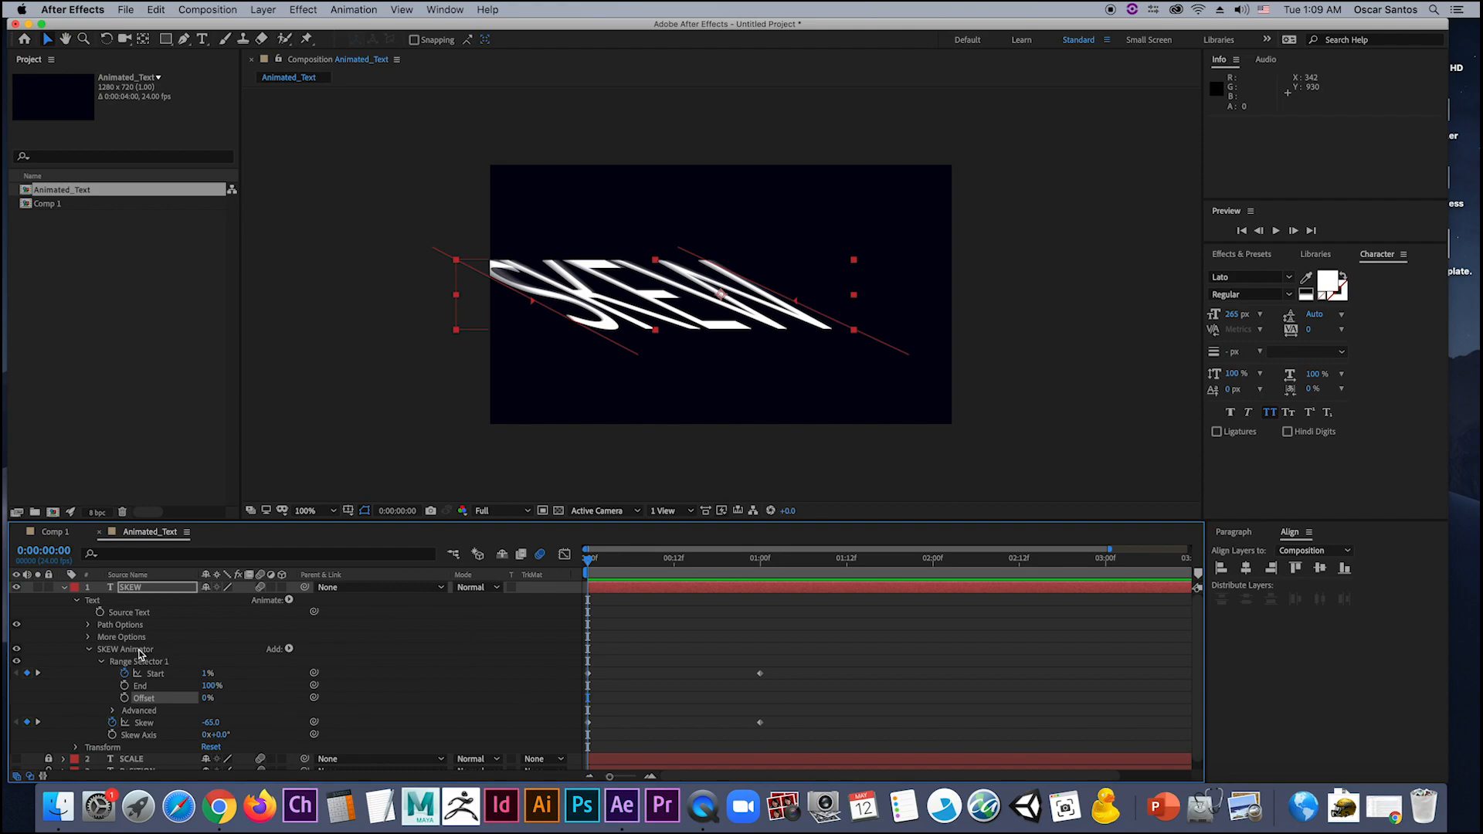
# Step: Keyframe the SKEW layer's transform Position at about -412, 360 on the first frame and 820, 360 at 0:00:01:00
pyautogui.click(90, 650)
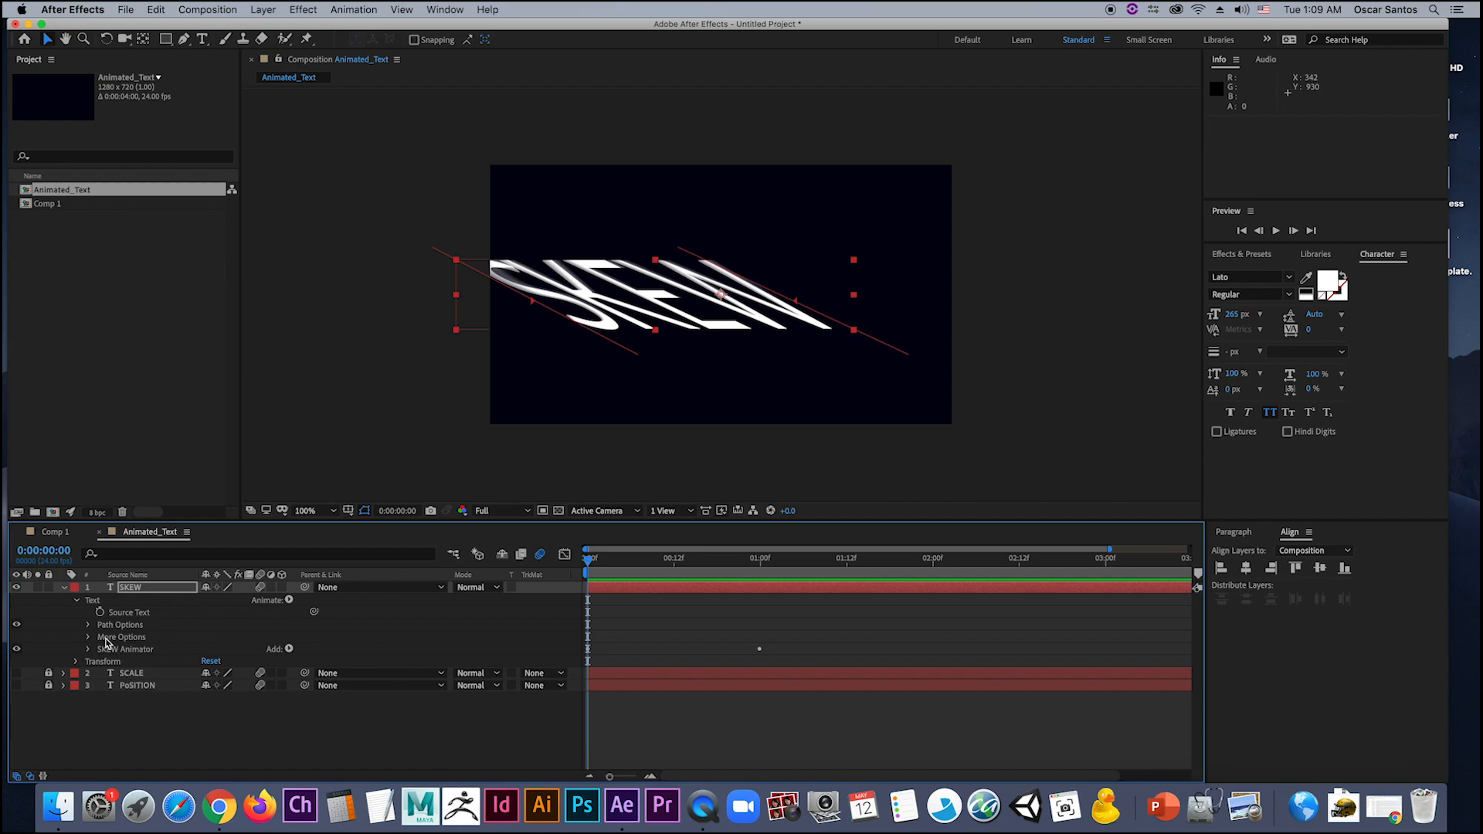
pyautogui.click(78, 602)
pyautogui.click(116, 616)
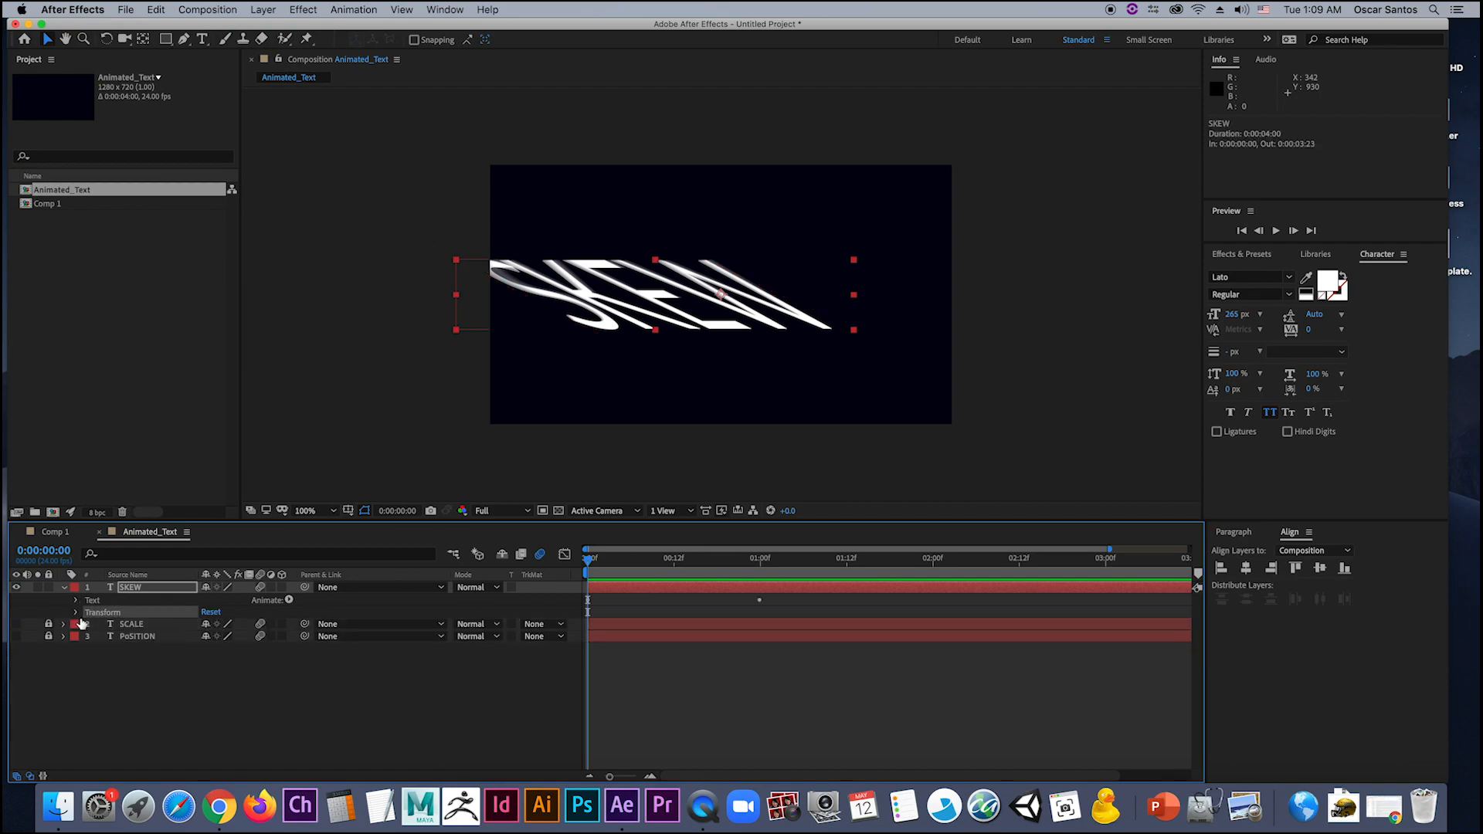
pyautogui.click(75, 613)
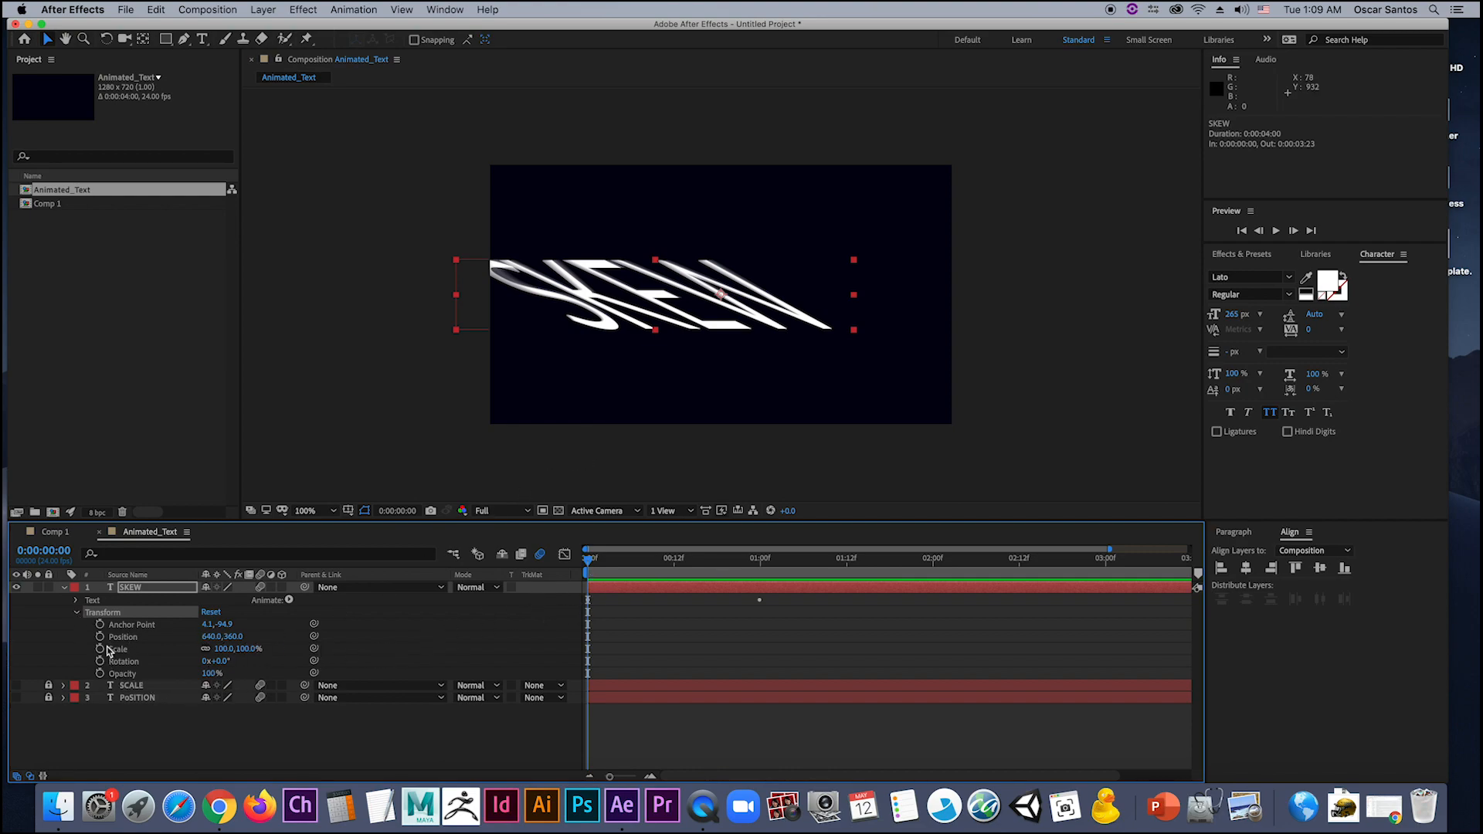
pyautogui.click(101, 637)
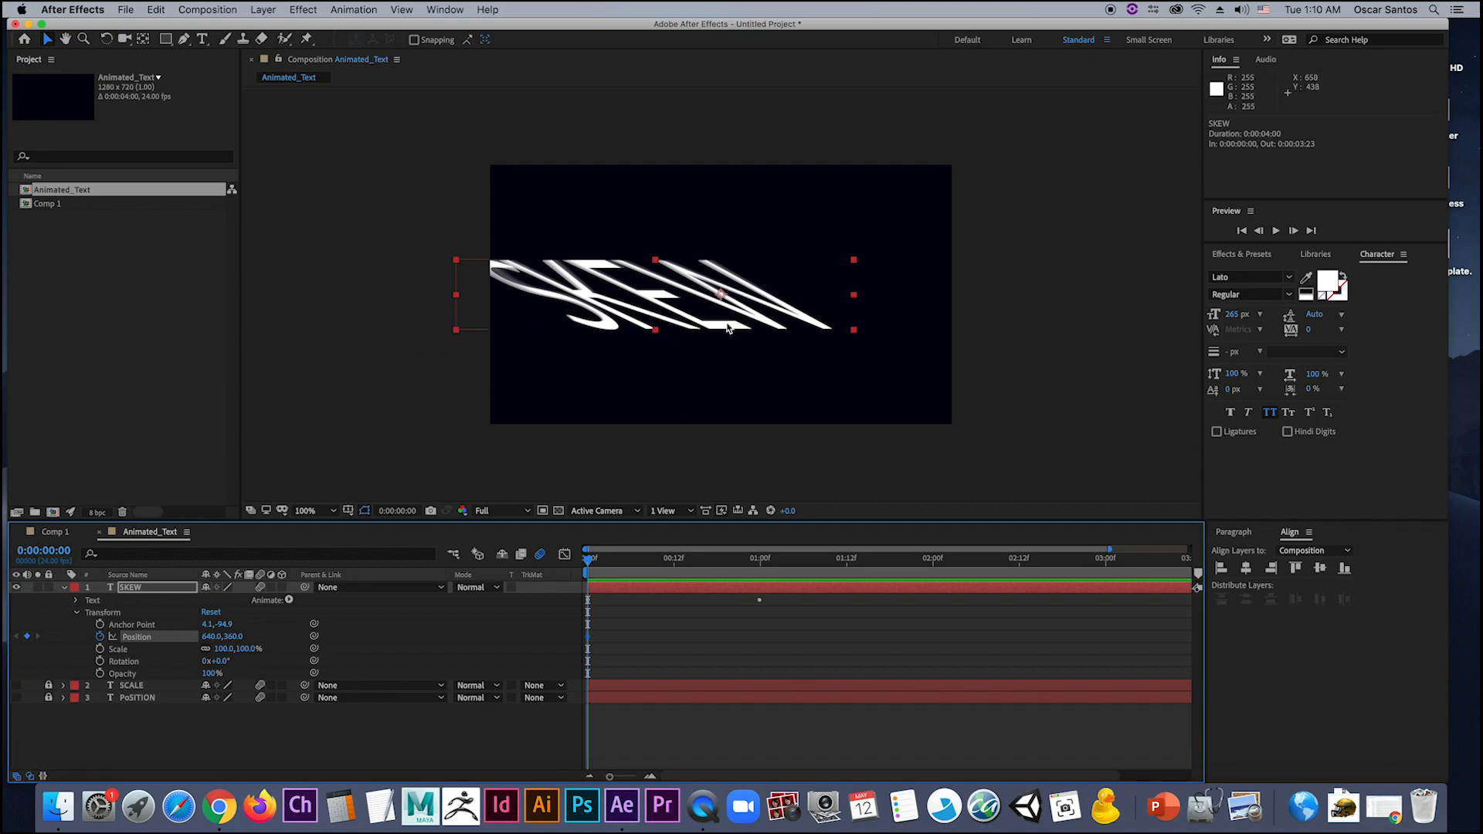
pyautogui.moveTo(746, 337); pyautogui.dragTo(368, 337)
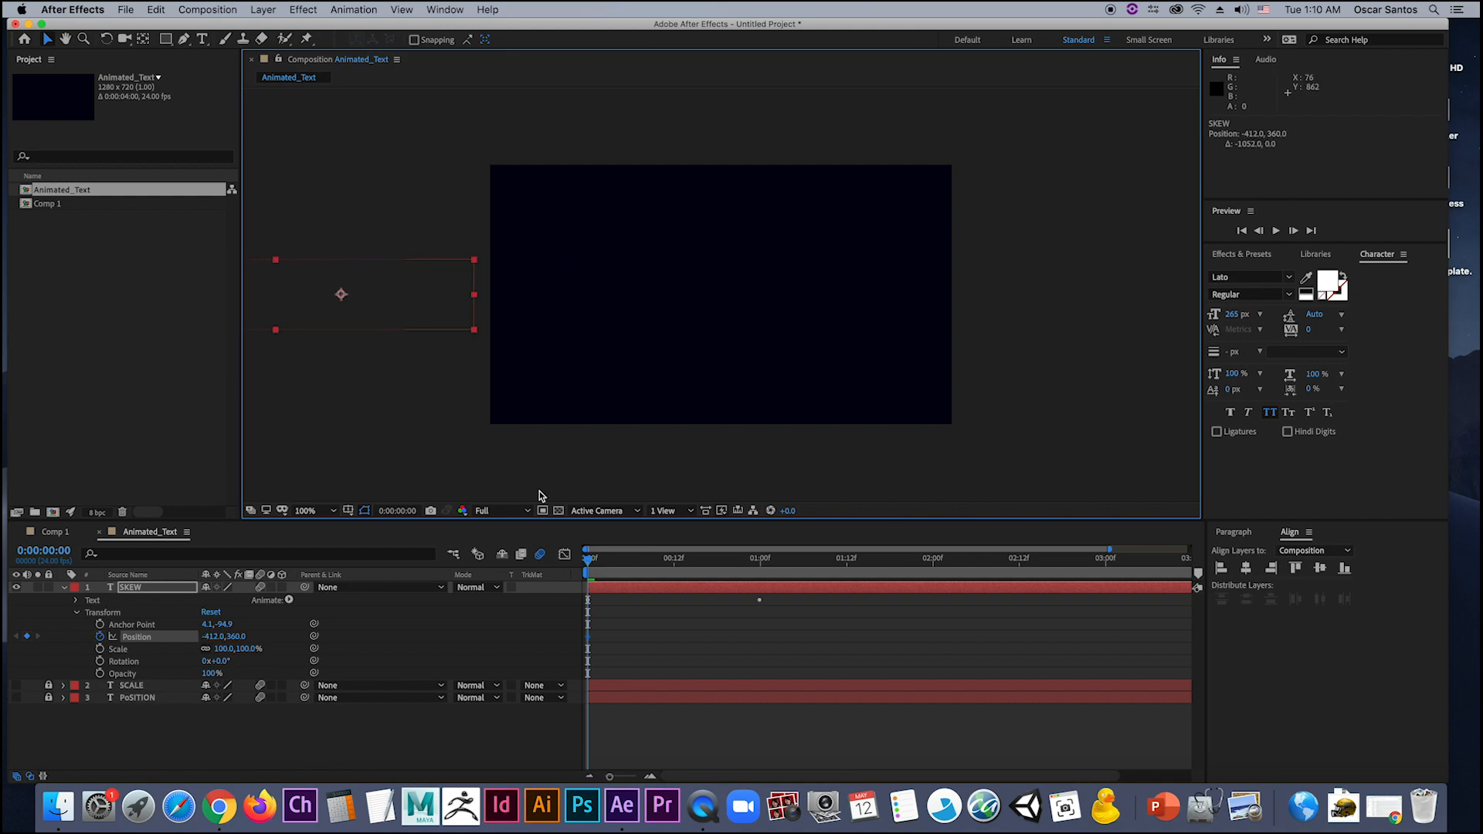
pyautogui.moveTo(594, 558); pyautogui.dragTo(758, 575)
pyautogui.moveTo(434, 328); pyautogui.dragTo(866, 330)
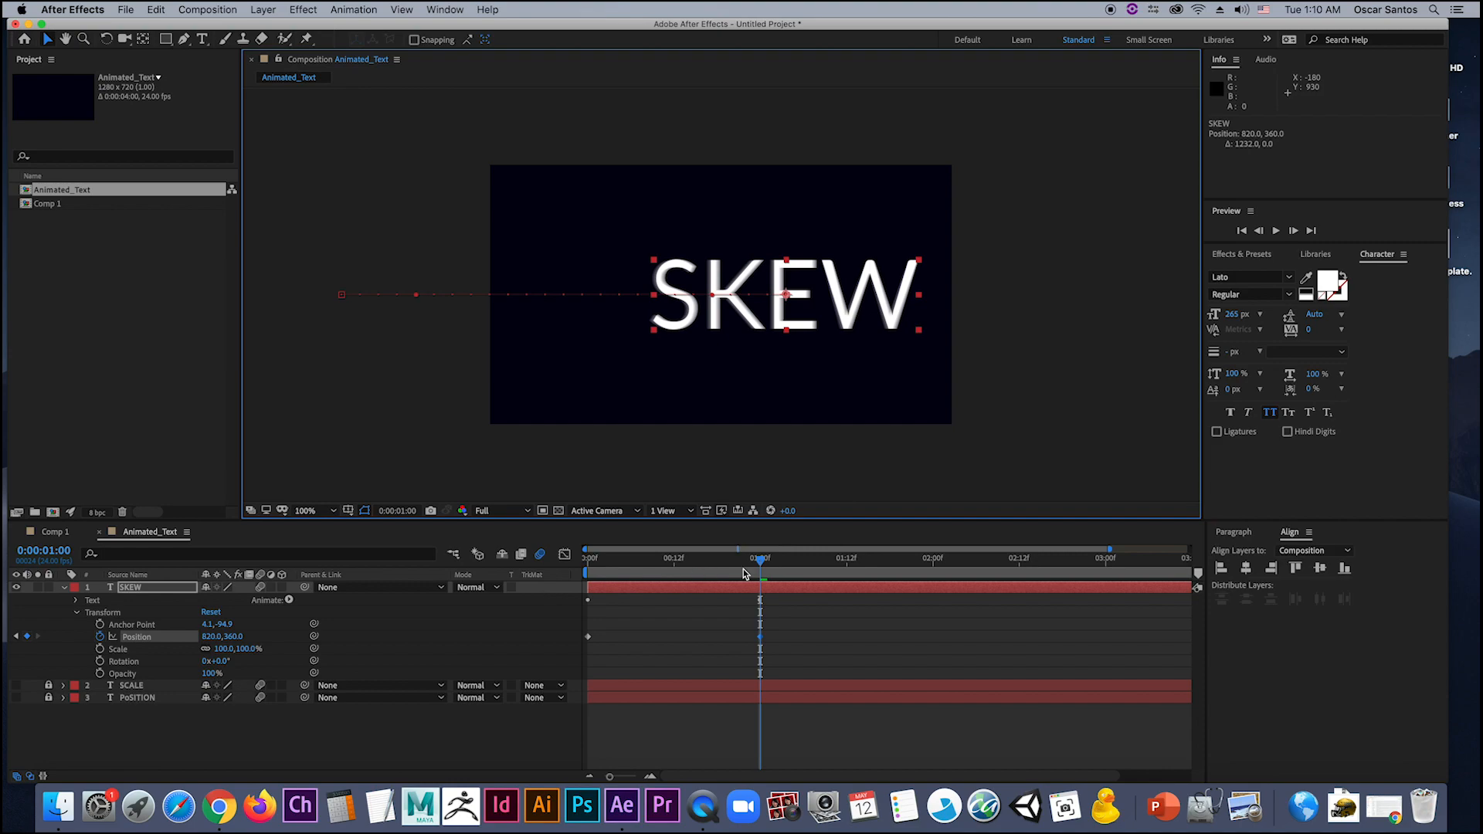
# Step: Preview and scrub the SKEW text's position move together with its skew animation
pyautogui.moveTo(757, 573); pyautogui.dragTo(709, 581)
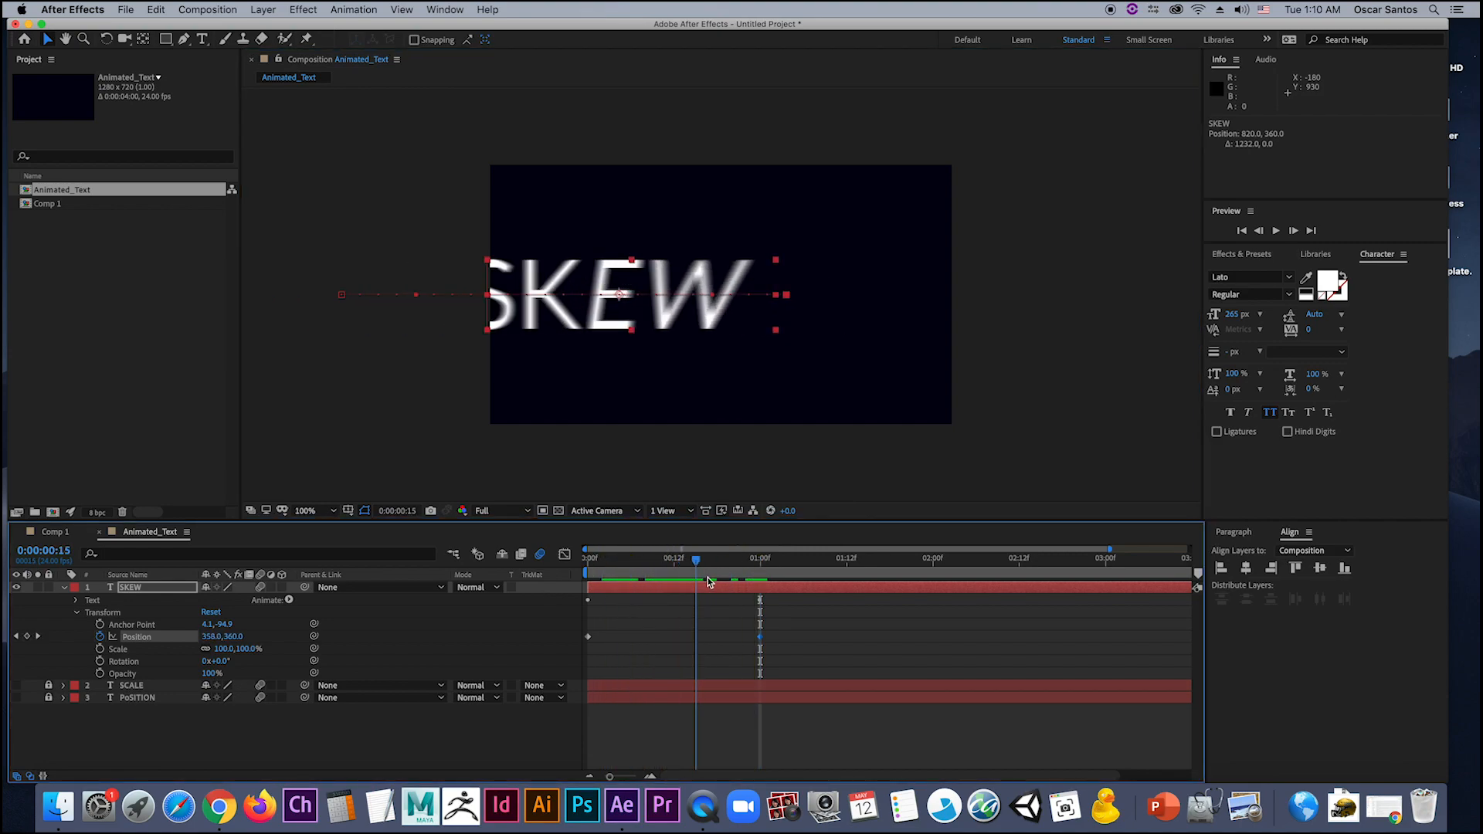
pyautogui.press('space')
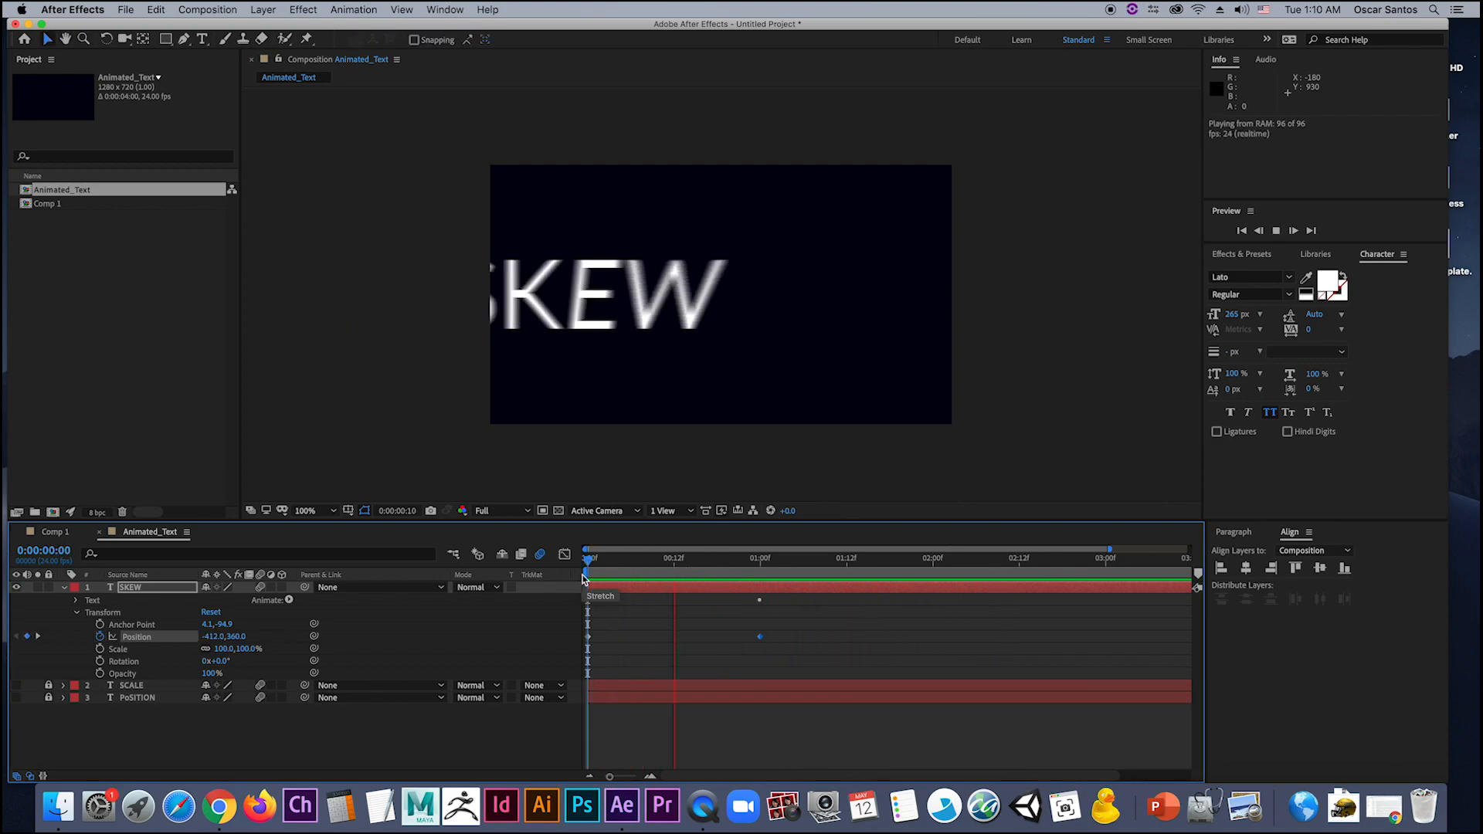
pyautogui.press('space')
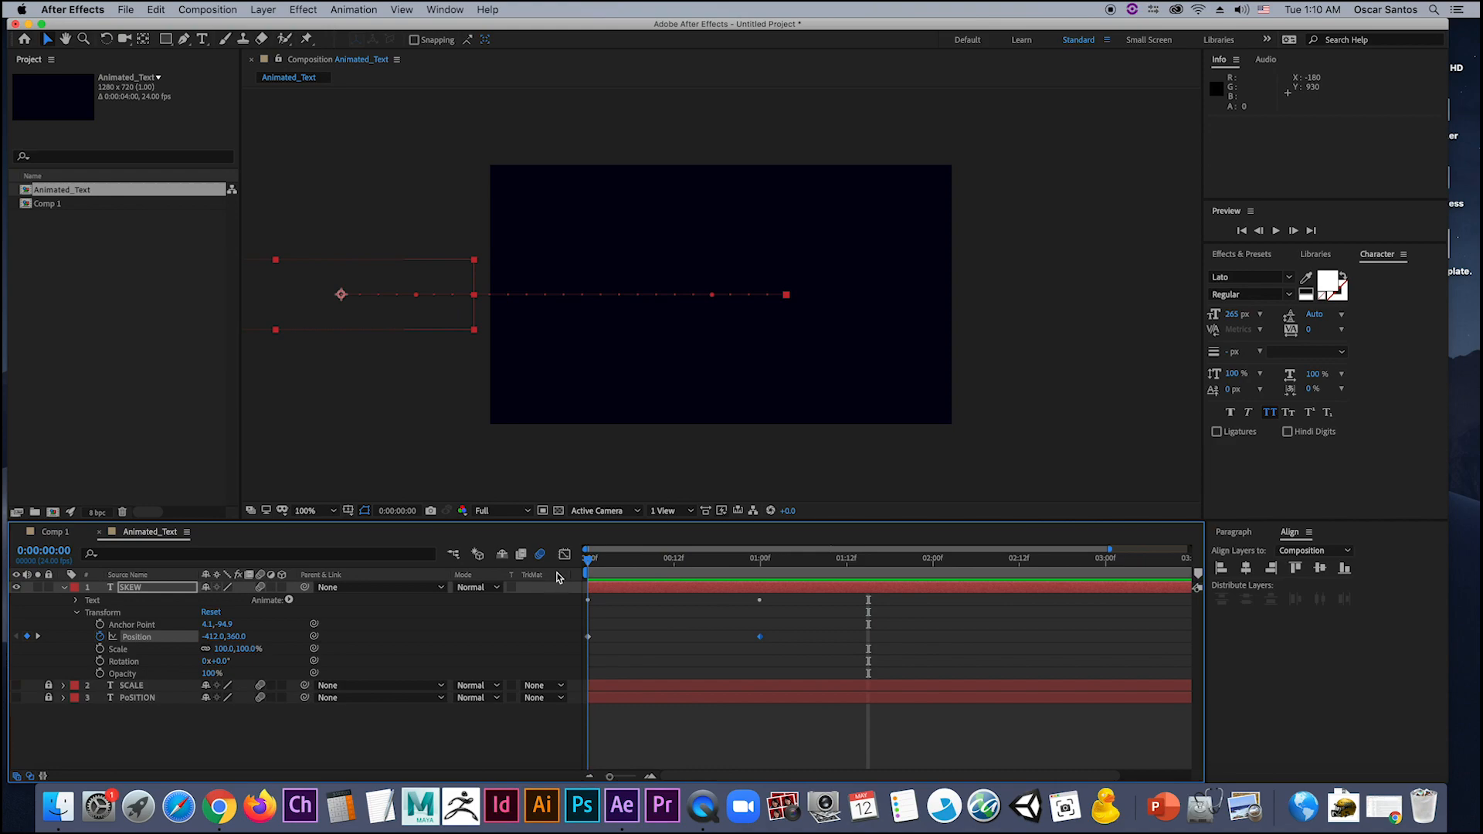
pyautogui.press('space')
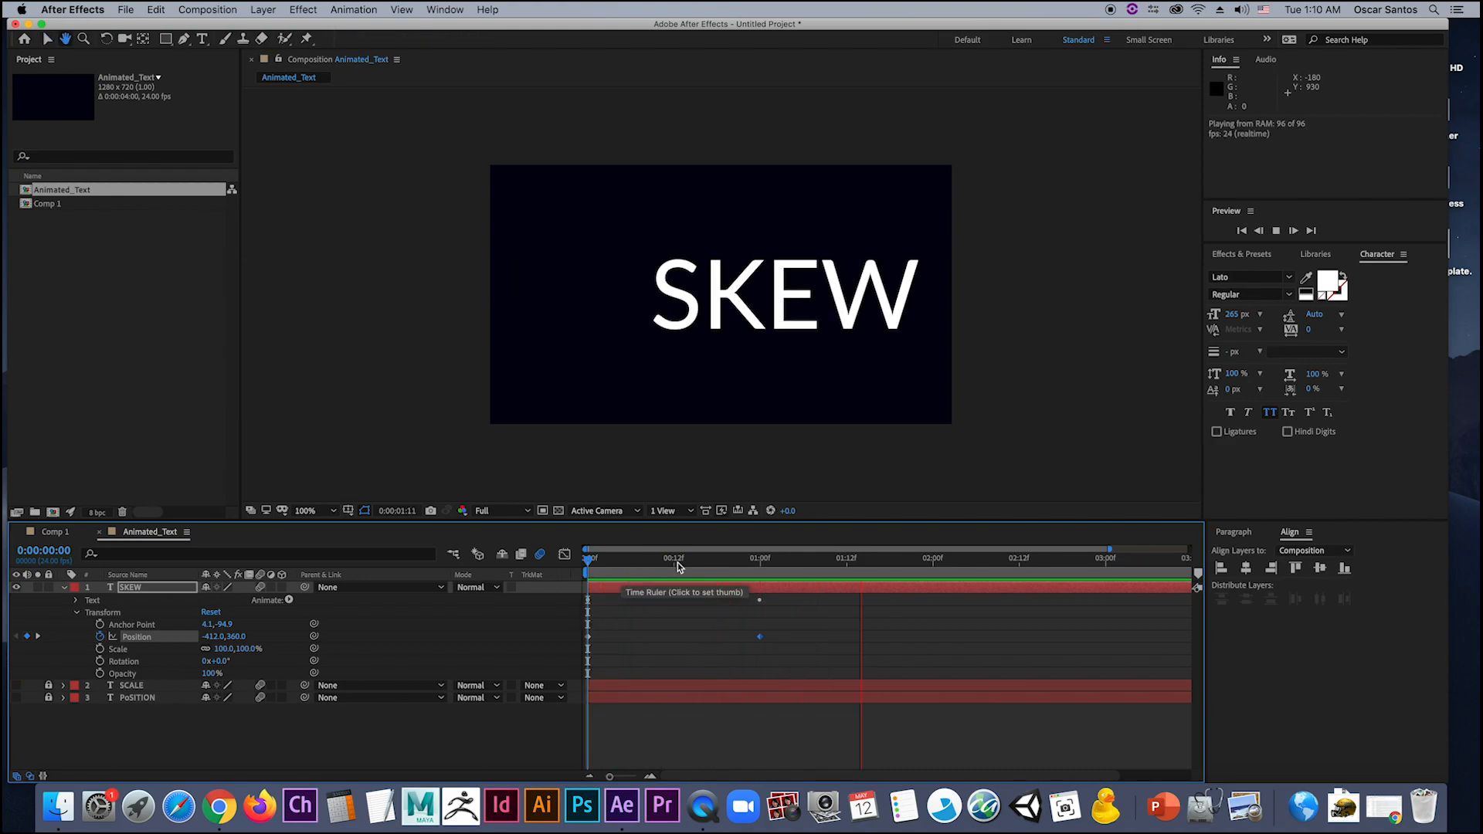
pyautogui.moveTo(677, 566); pyautogui.dragTo(755, 591)
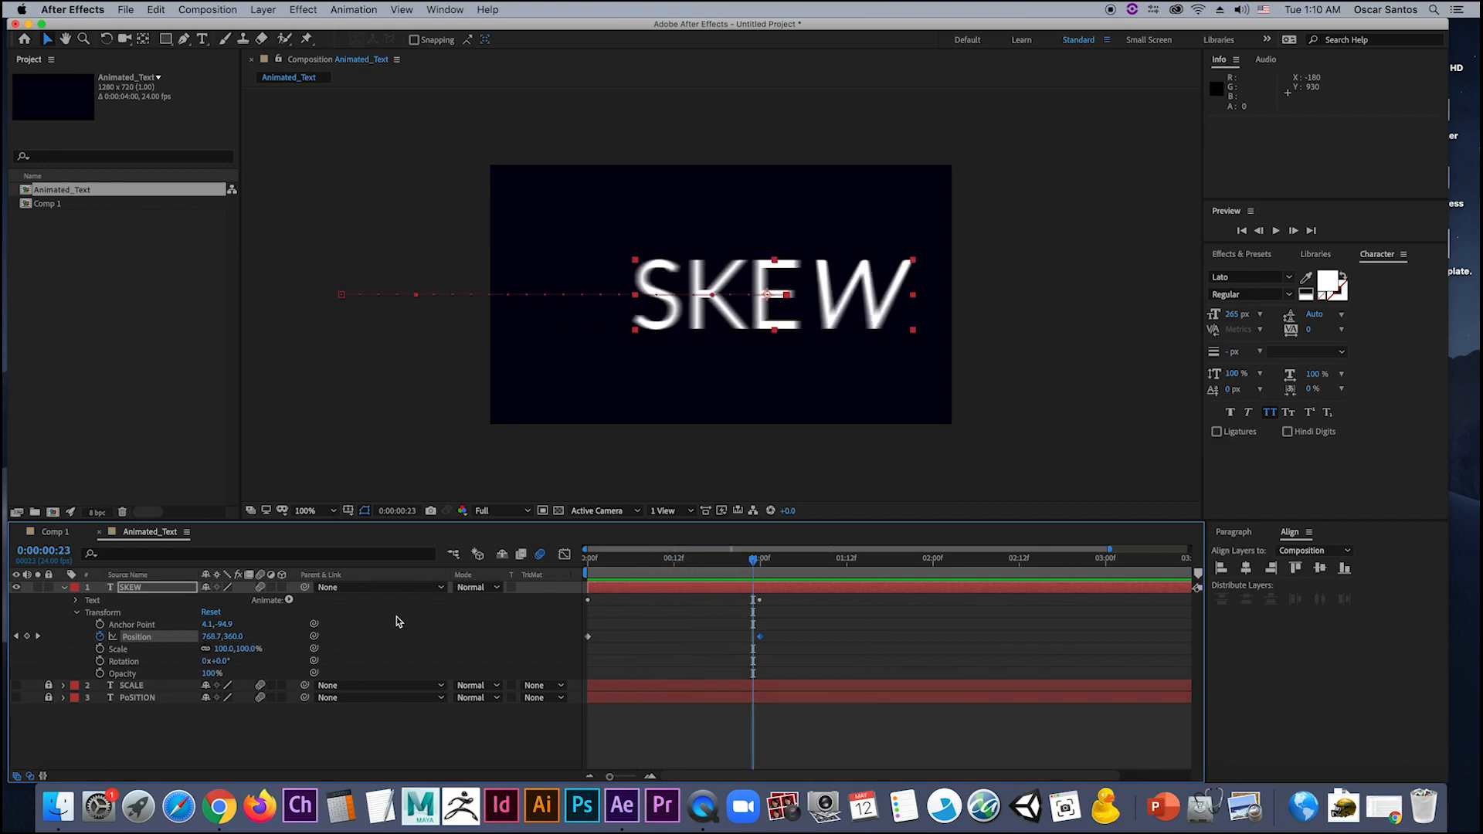
# Step: Add a 0% Start keyframe to the SKEW Animator's Range Selector 1 at 0:00:00:20 and preview the animation
pyautogui.click(76, 613)
pyautogui.click(76, 601)
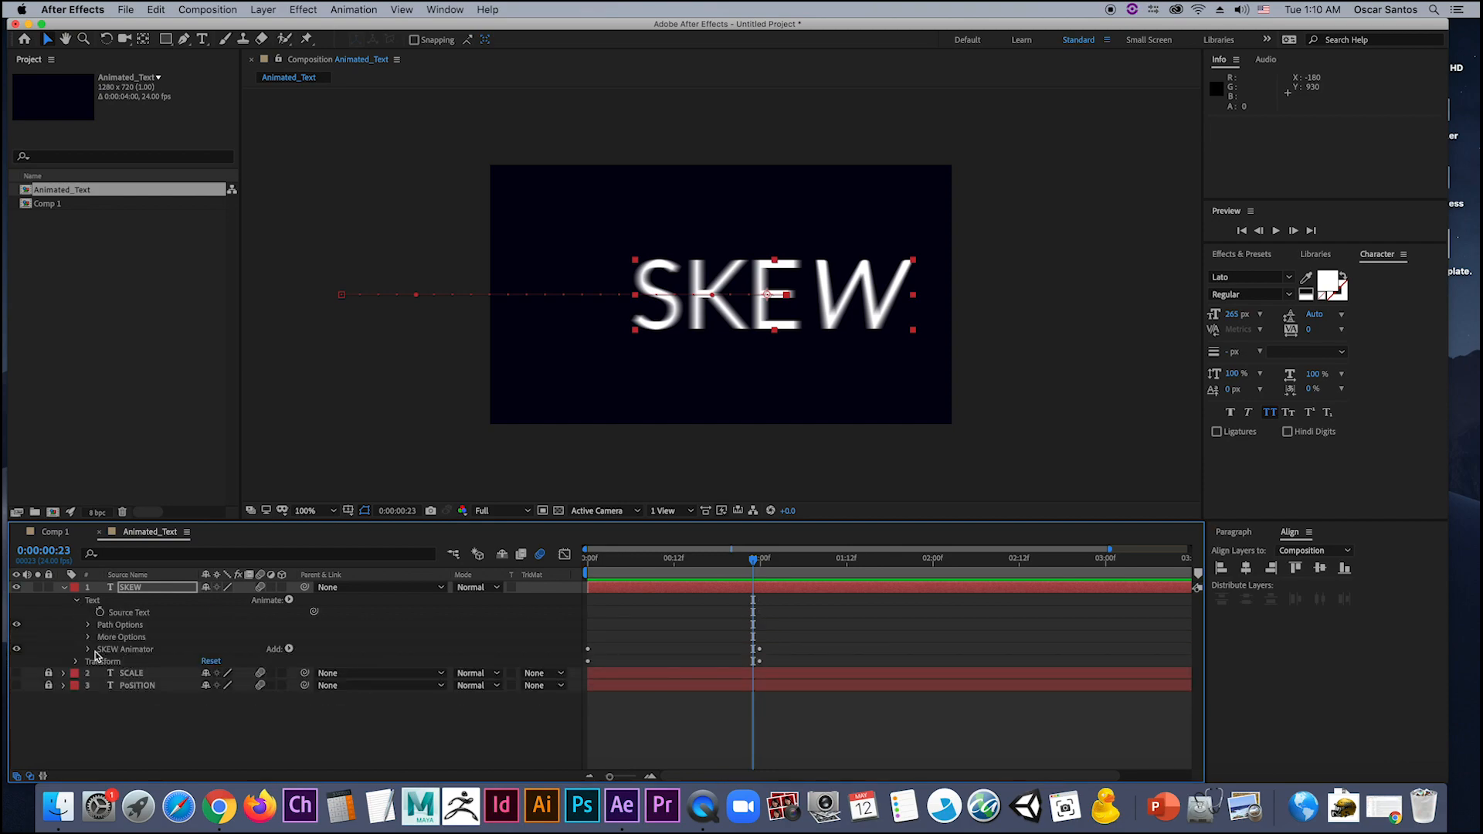
pyautogui.click(89, 649)
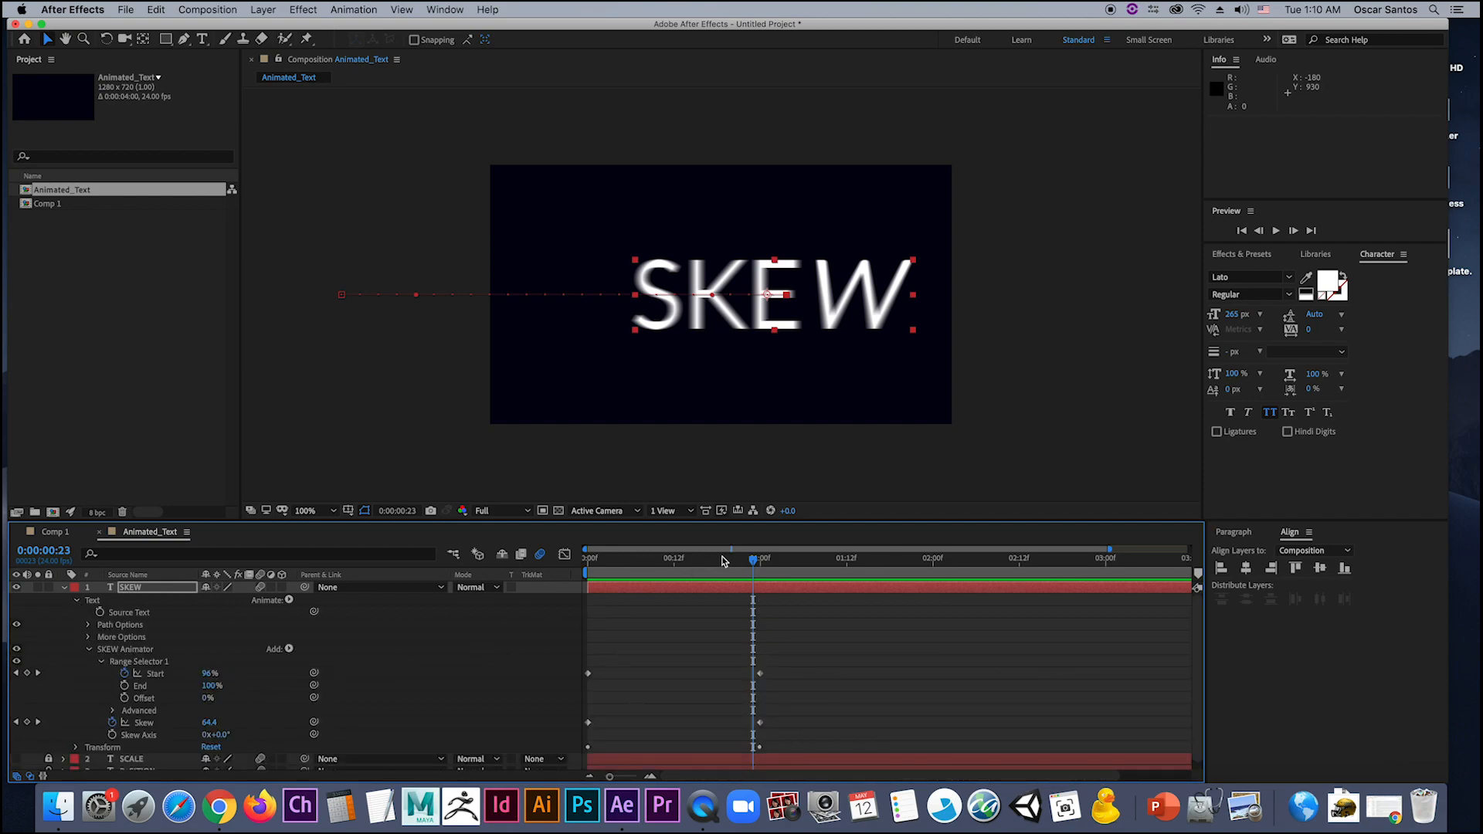
pyautogui.moveTo(751, 559); pyautogui.dragTo(731, 612)
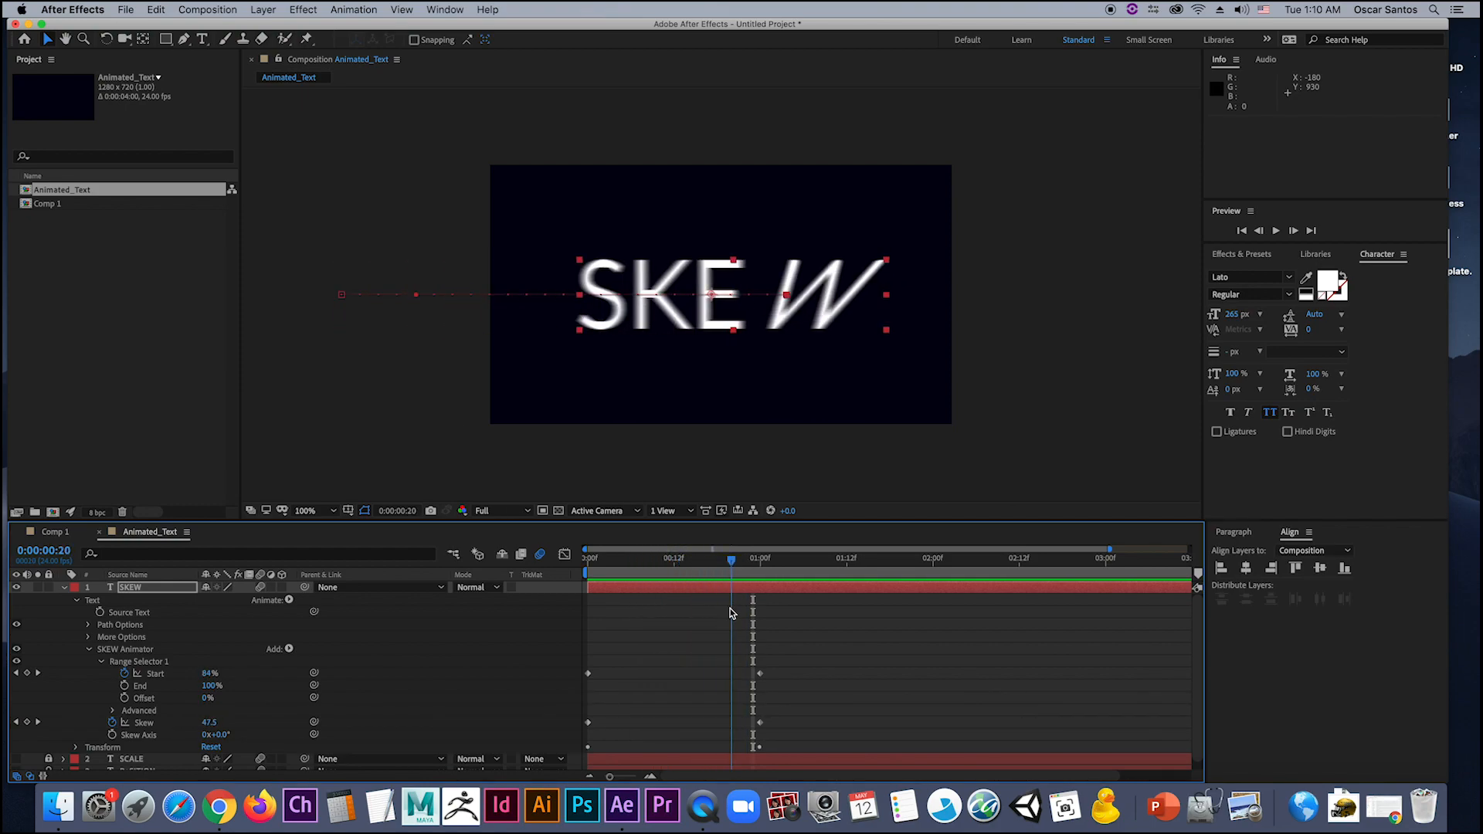
pyautogui.moveTo(210, 673); pyautogui.dragTo(171, 673)
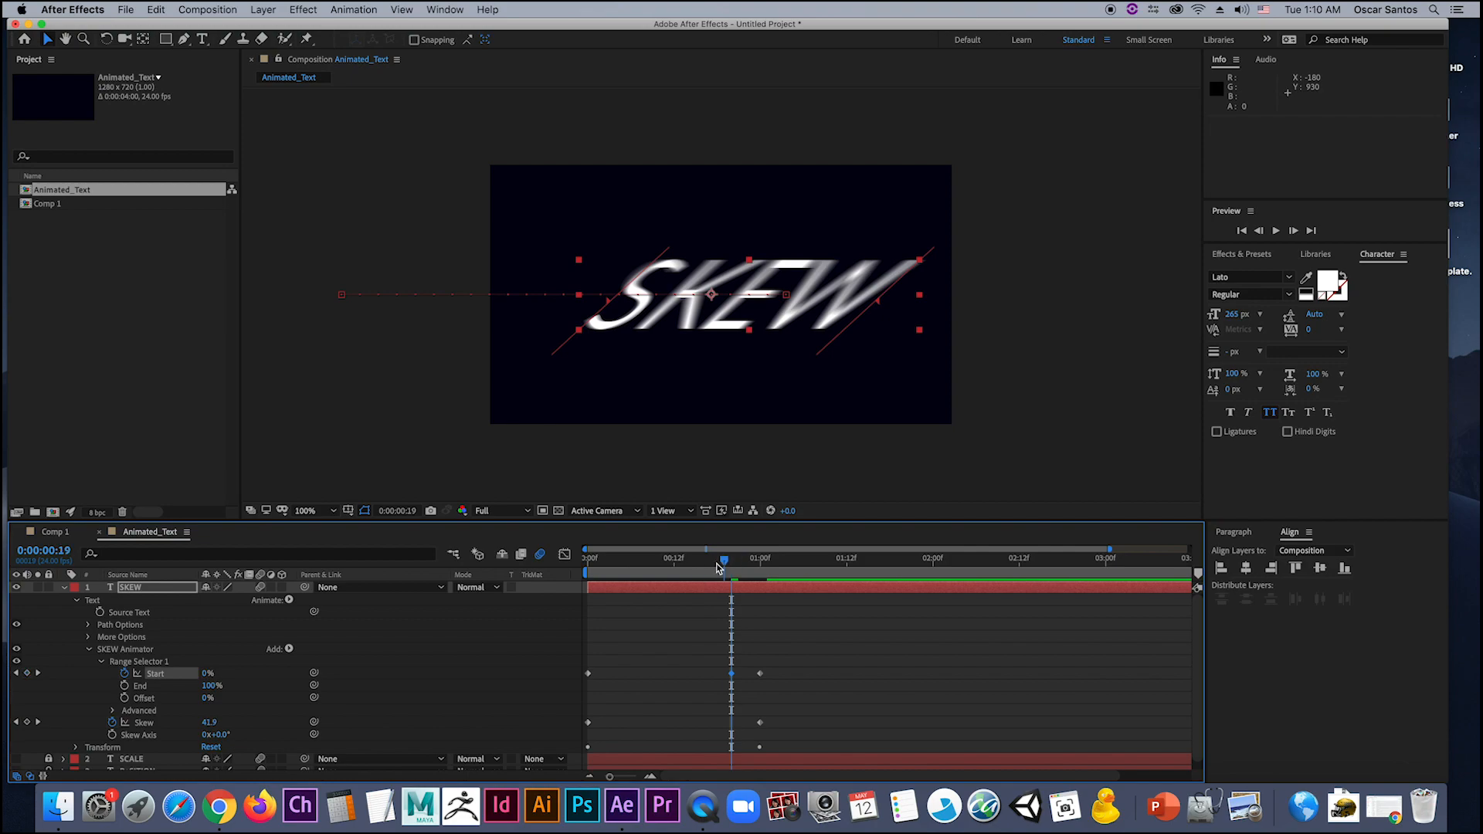
pyautogui.moveTo(729, 561); pyautogui.dragTo(618, 603)
pyautogui.press('space')
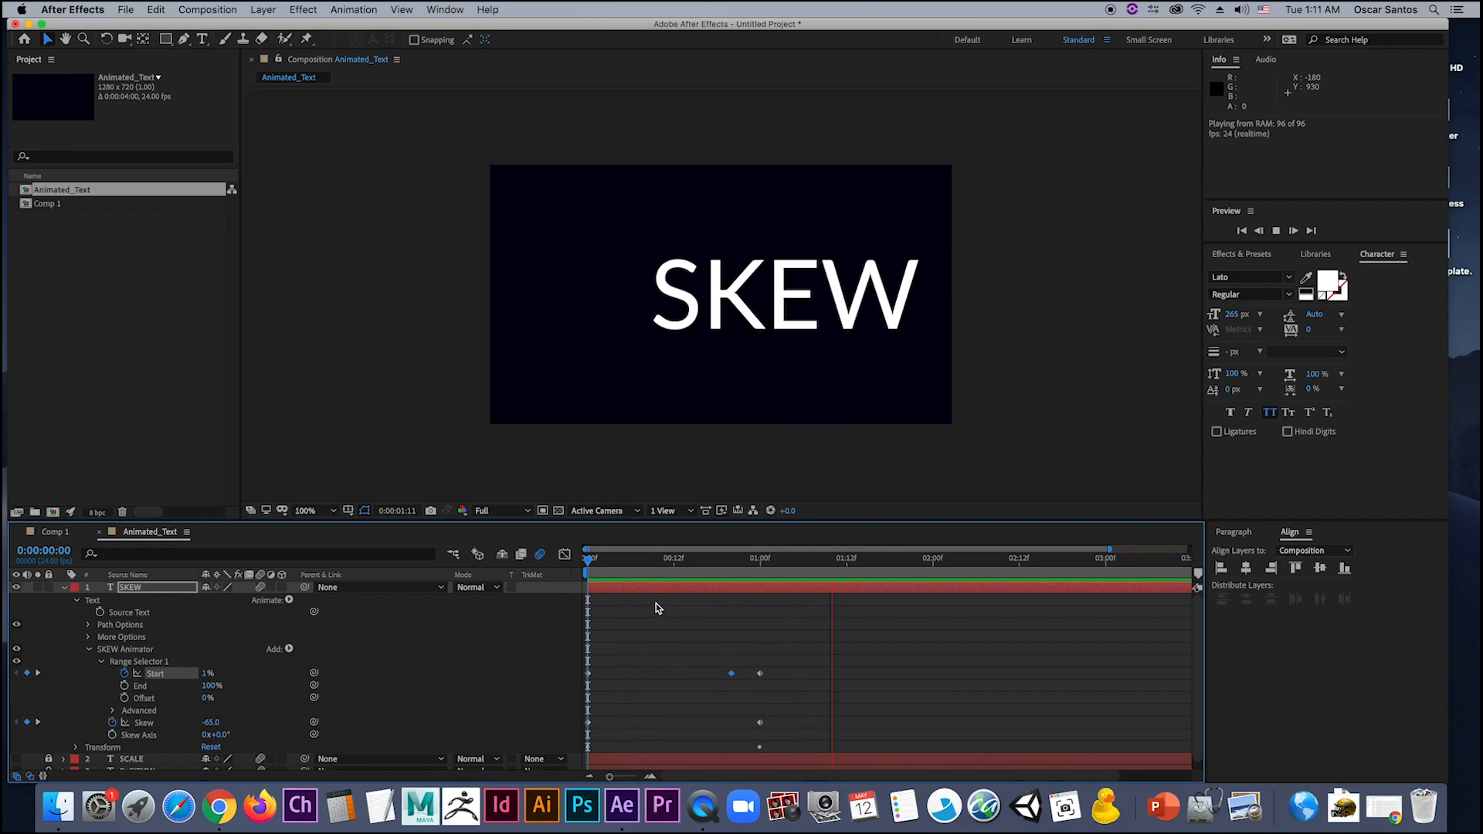
pyautogui.press('space')
# Step: Move Range Selector 1's middle Start keyframe to 0:00:00:12 and preview the animation from the first frame
pyautogui.moveTo(727, 562); pyautogui.dragTo(739, 599)
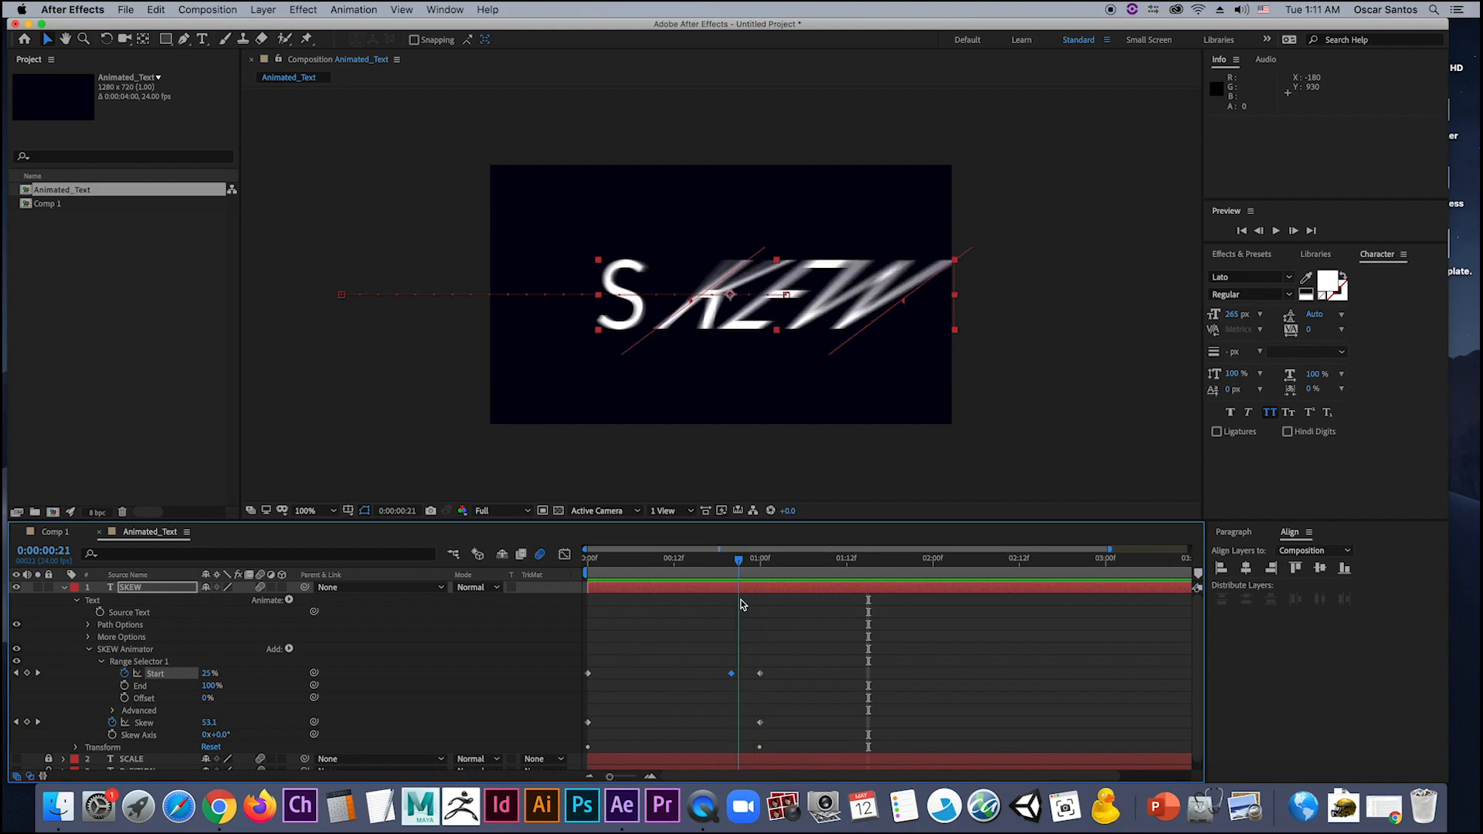
pyautogui.moveTo(731, 674); pyautogui.dragTo(675, 677)
pyautogui.moveTo(739, 565); pyautogui.dragTo(665, 582)
pyautogui.press('space')
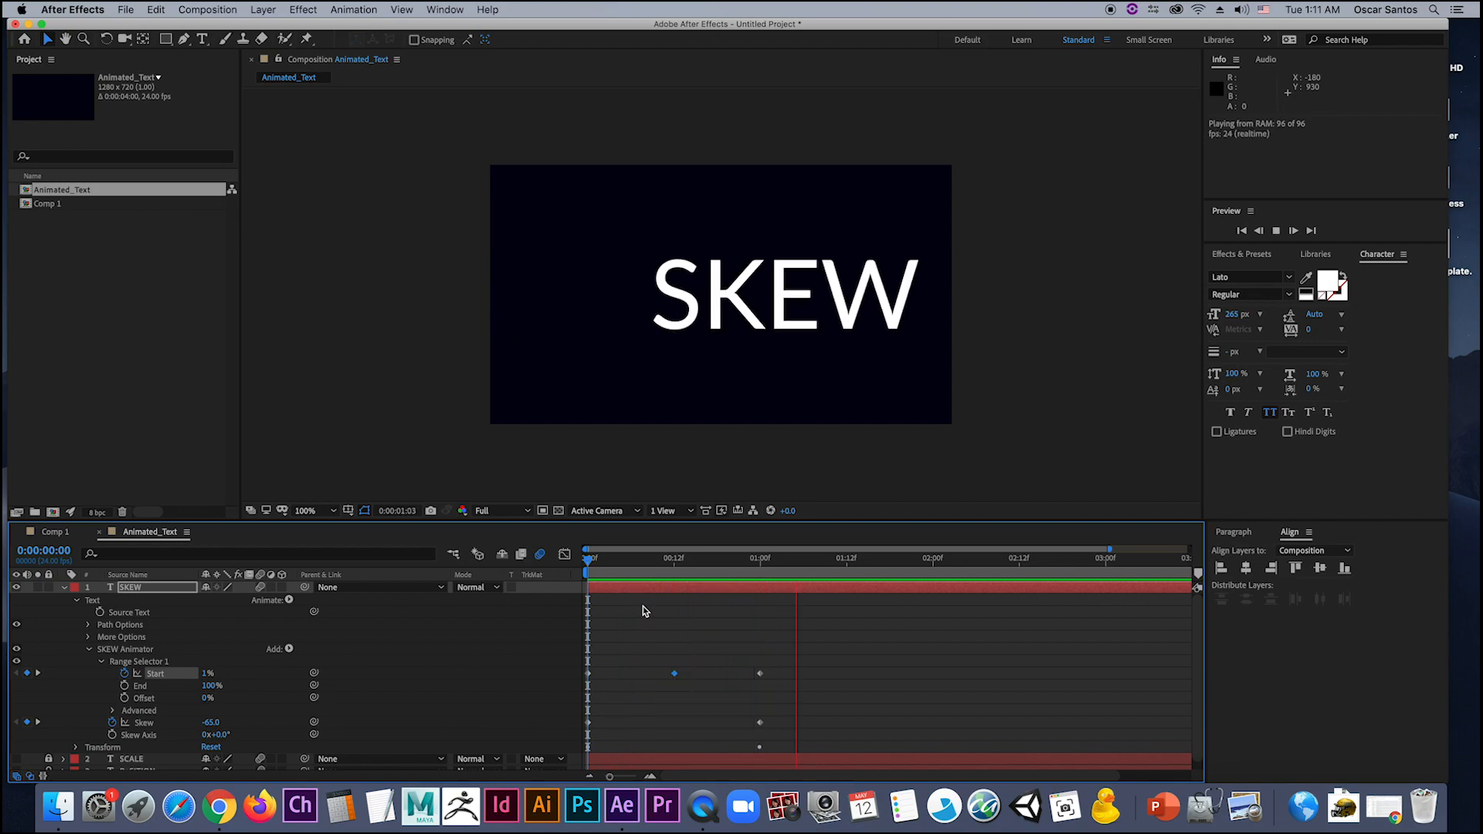
pyautogui.press('space')
pyautogui.moveTo(690, 568); pyautogui.dragTo(584, 585)
pyautogui.press('space')
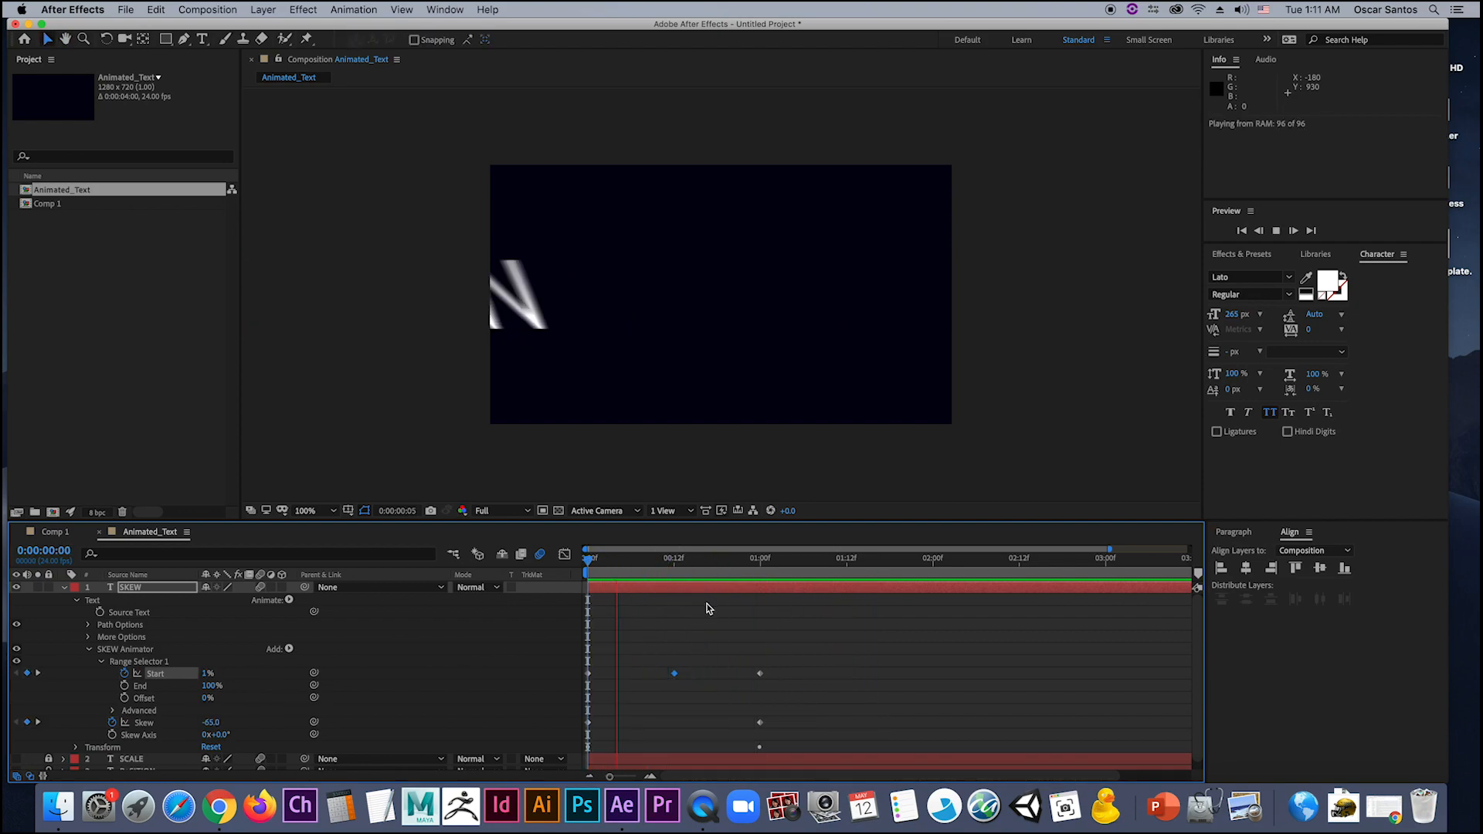
pyautogui.press('space')
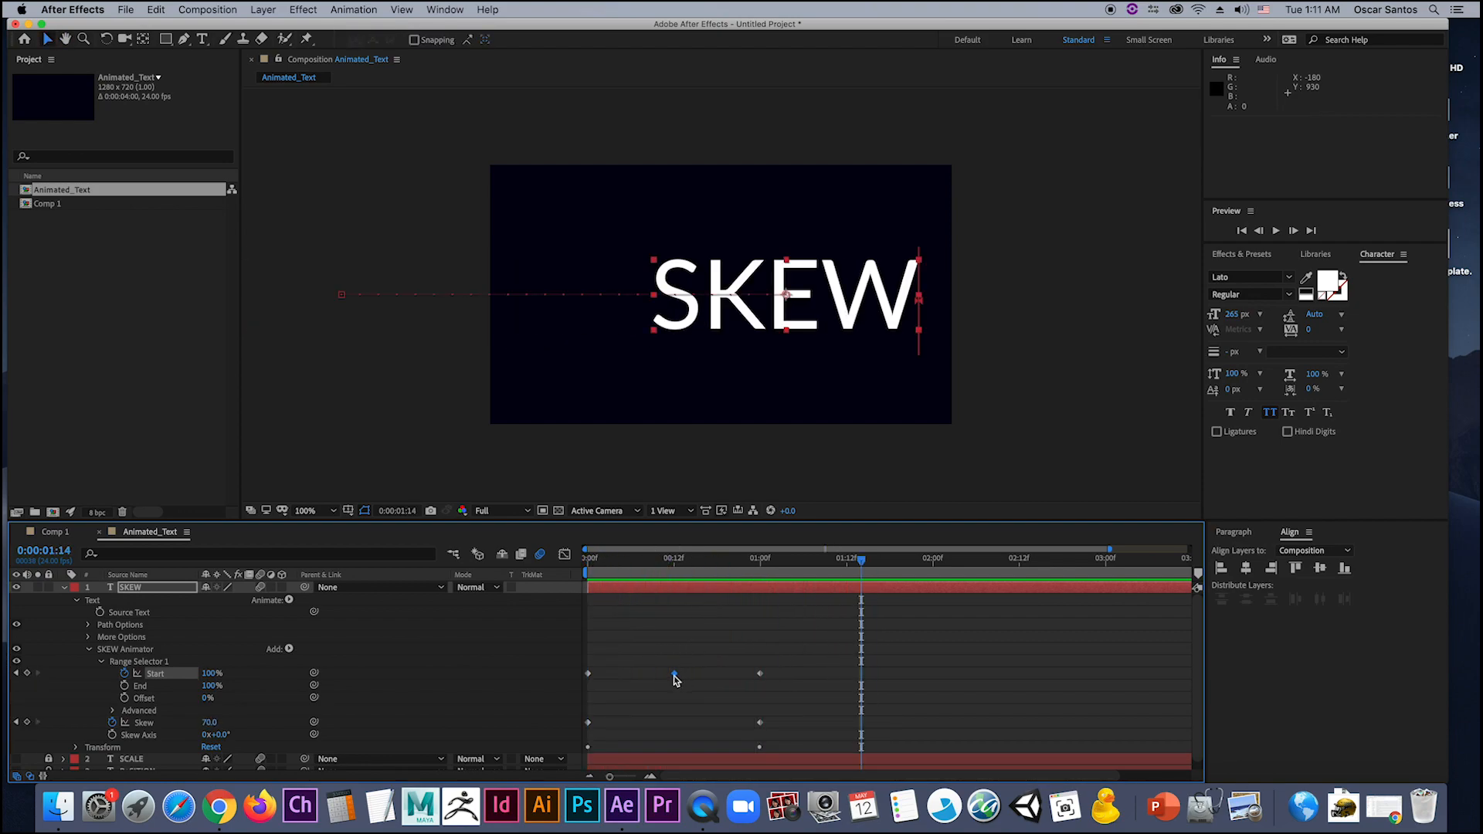
# Step: Move the middle Start keyframe of Range Selector 1 earlier to 0:00:00:08
pyautogui.moveTo(675, 674); pyautogui.dragTo(645, 673)
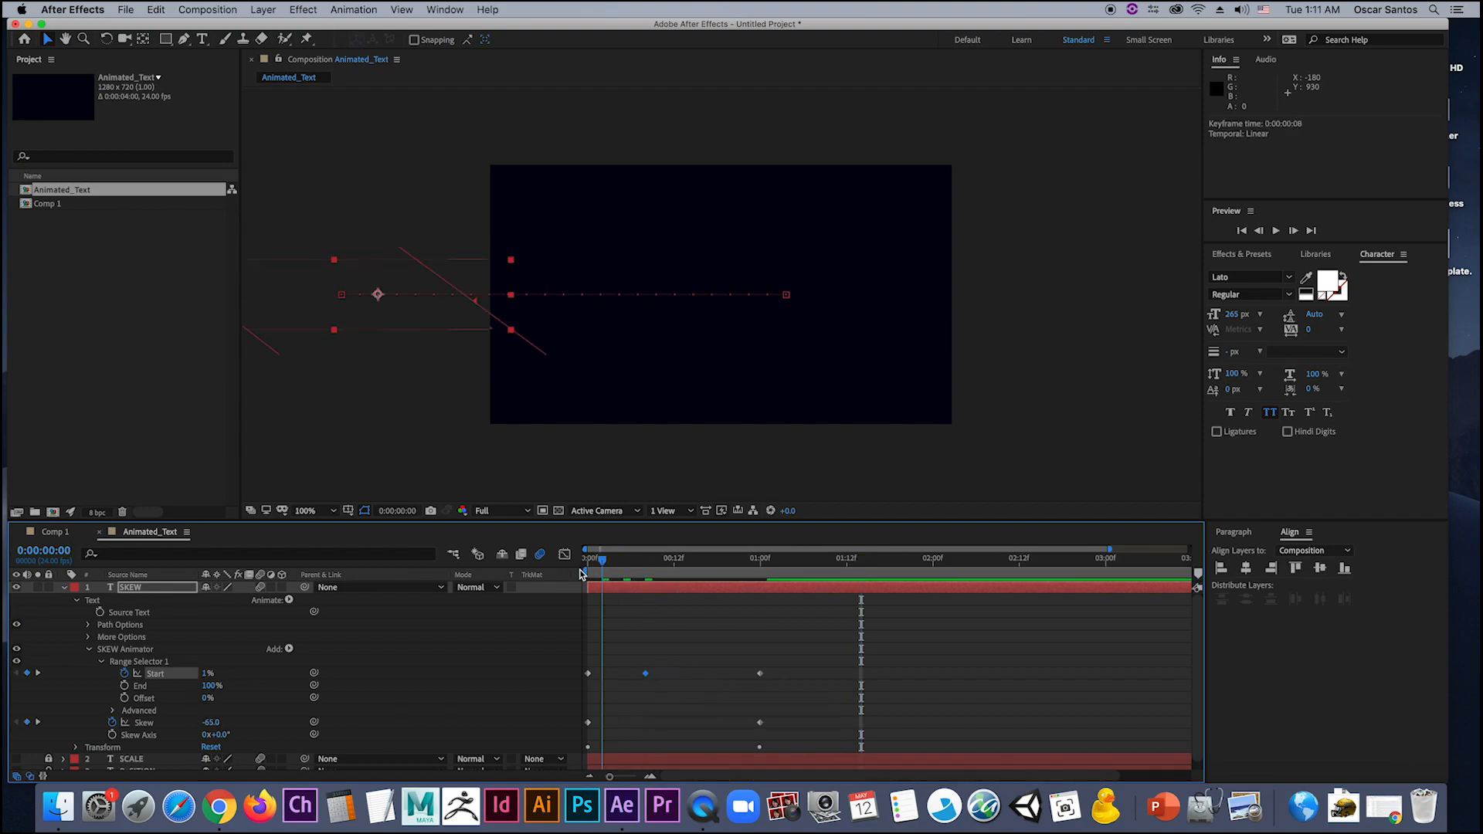
# Step: Preview the SKEW animation from the first frame and delete Range Selector 1's middle Start keyframe at 0:00:00:08
pyautogui.press('Home')
pyautogui.press('space')
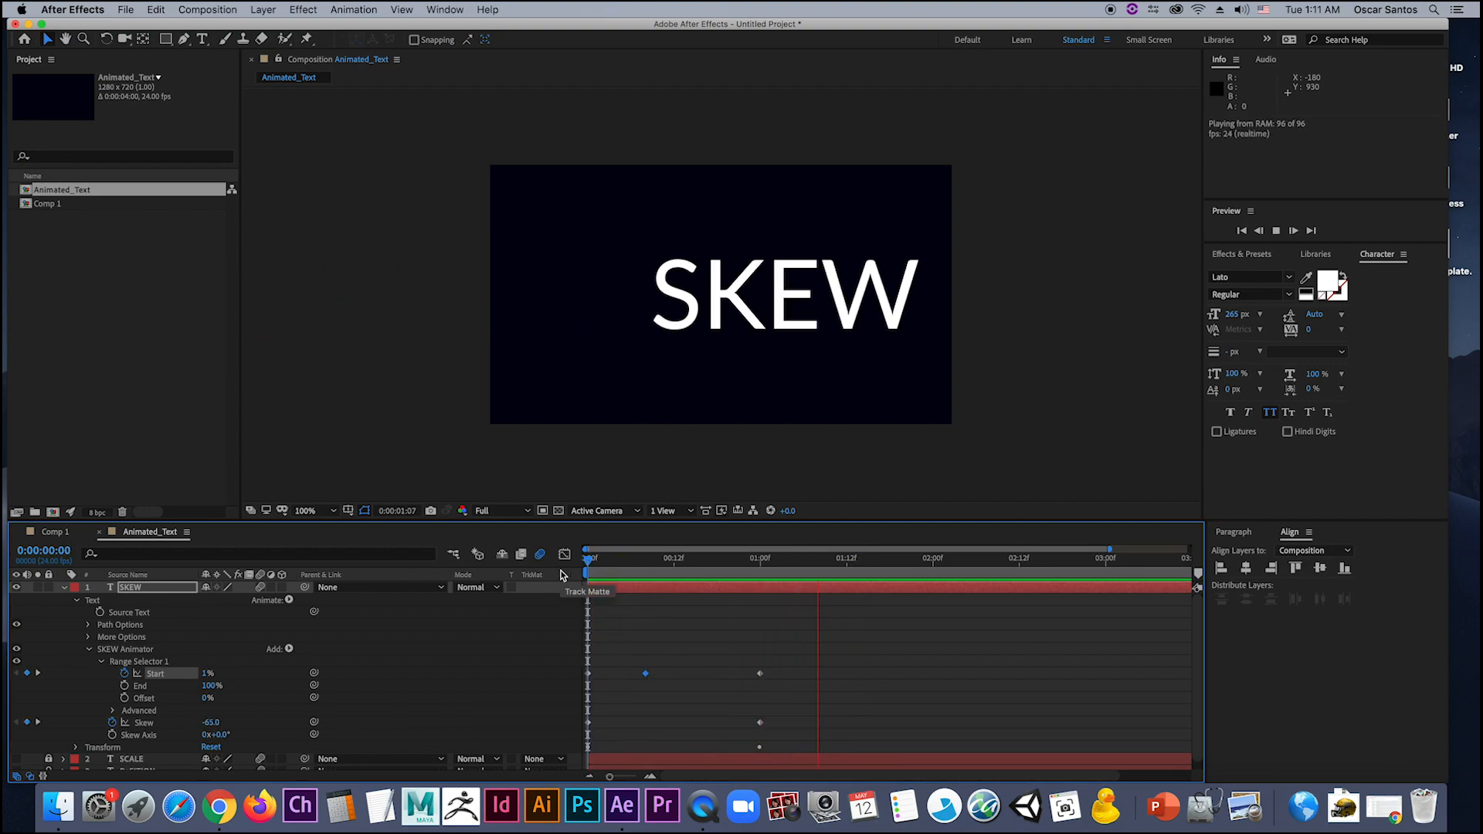
pyautogui.press('space')
pyautogui.moveTo(693, 560); pyautogui.dragTo(761, 583)
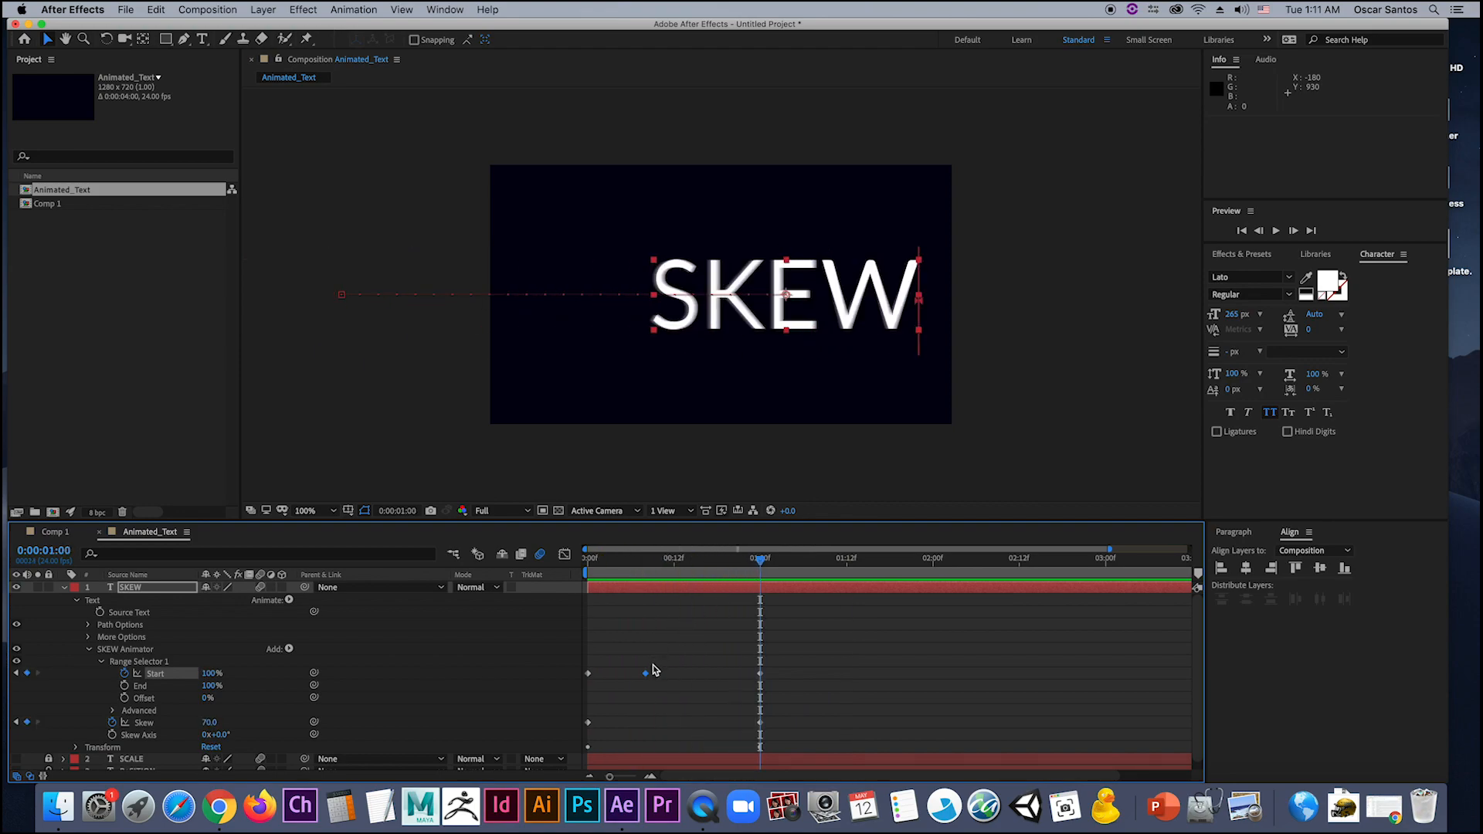
pyautogui.press('Delete')
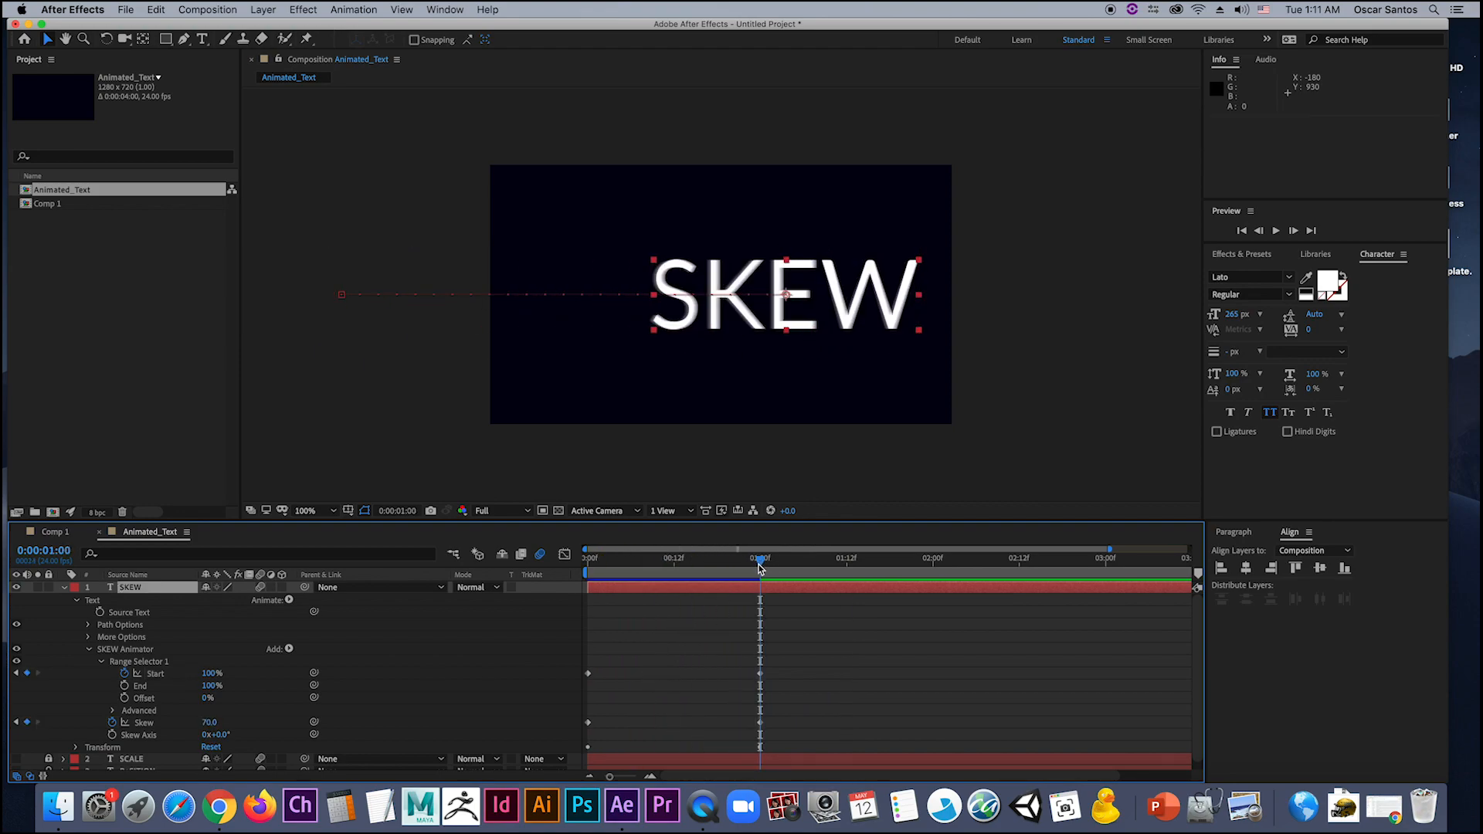
pyautogui.moveTo(761, 569)
pyautogui.mouseDown()
pyautogui.moveTo(587, 587)
pyautogui.moveTo(761, 573)
pyautogui.moveTo(701, 574)
pyautogui.moveTo(745, 571)
pyautogui.mouseUp()
# Step: Collapse, lock and hide the SKEW layer, and check Comp 1's layer list before returning to Animated_Text
pyautogui.click(67, 590)
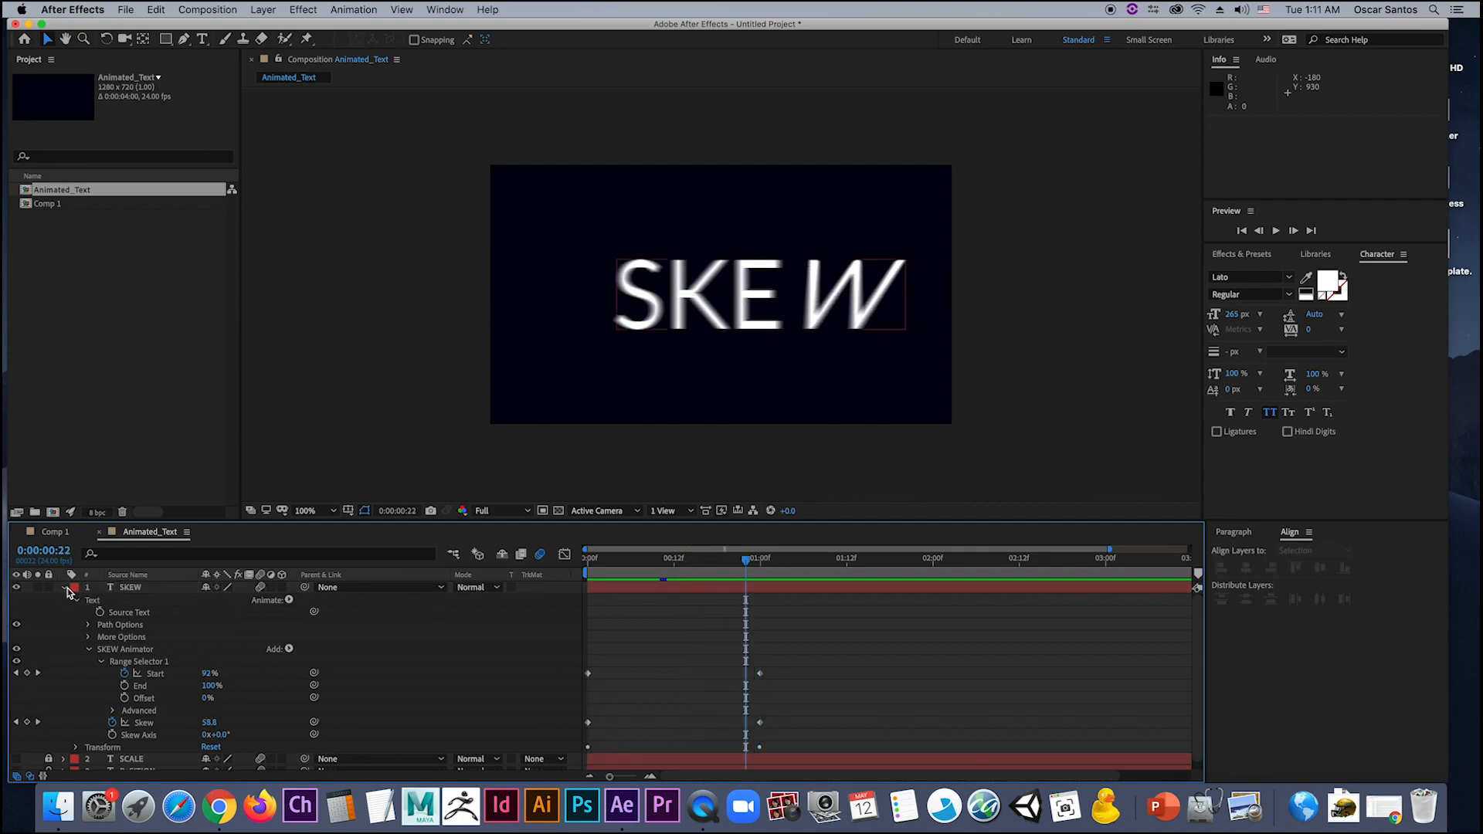
pyautogui.click(63, 589)
pyautogui.click(48, 588)
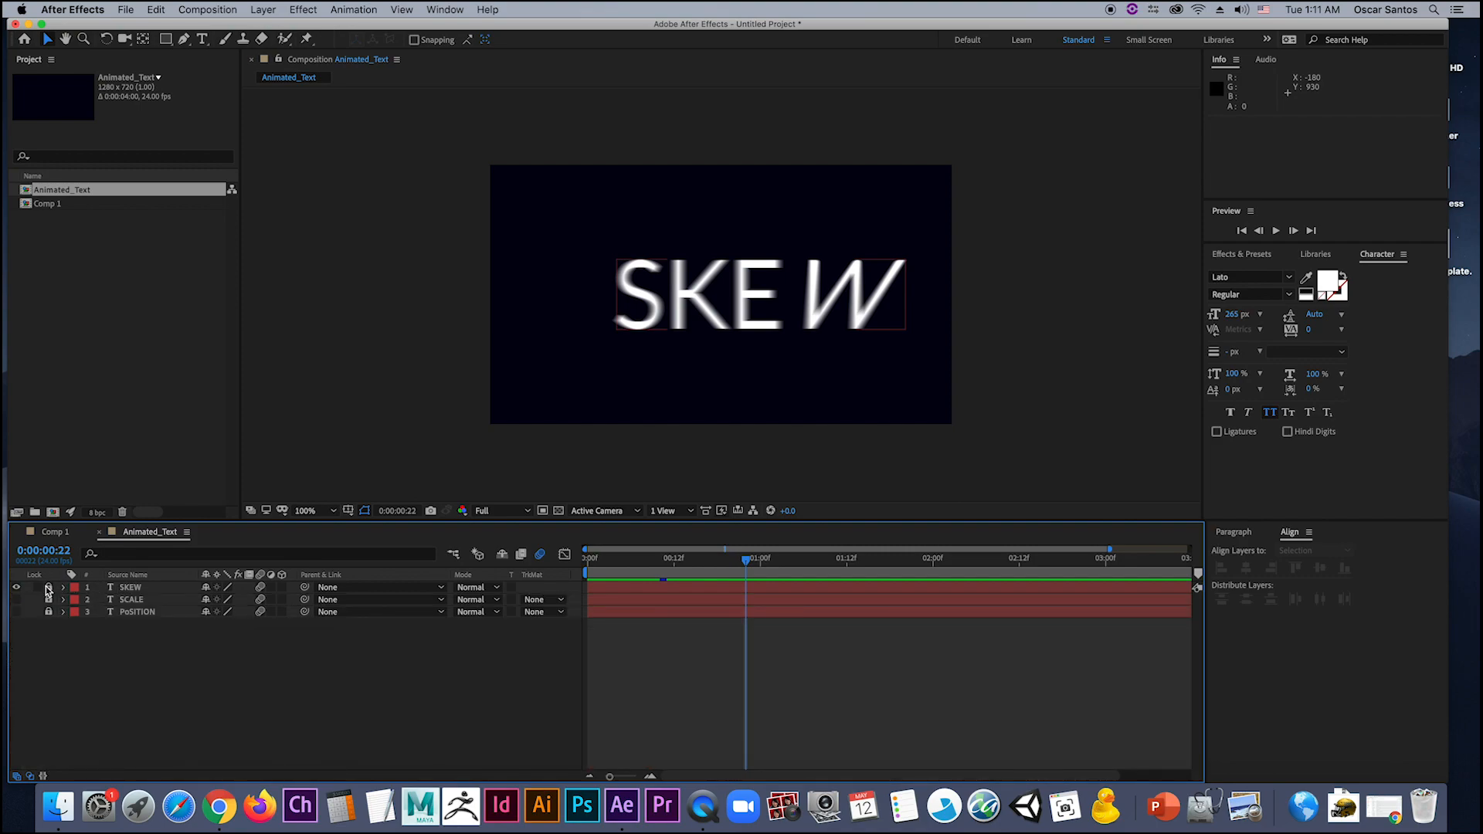
pyautogui.click(17, 588)
pyautogui.click(54, 533)
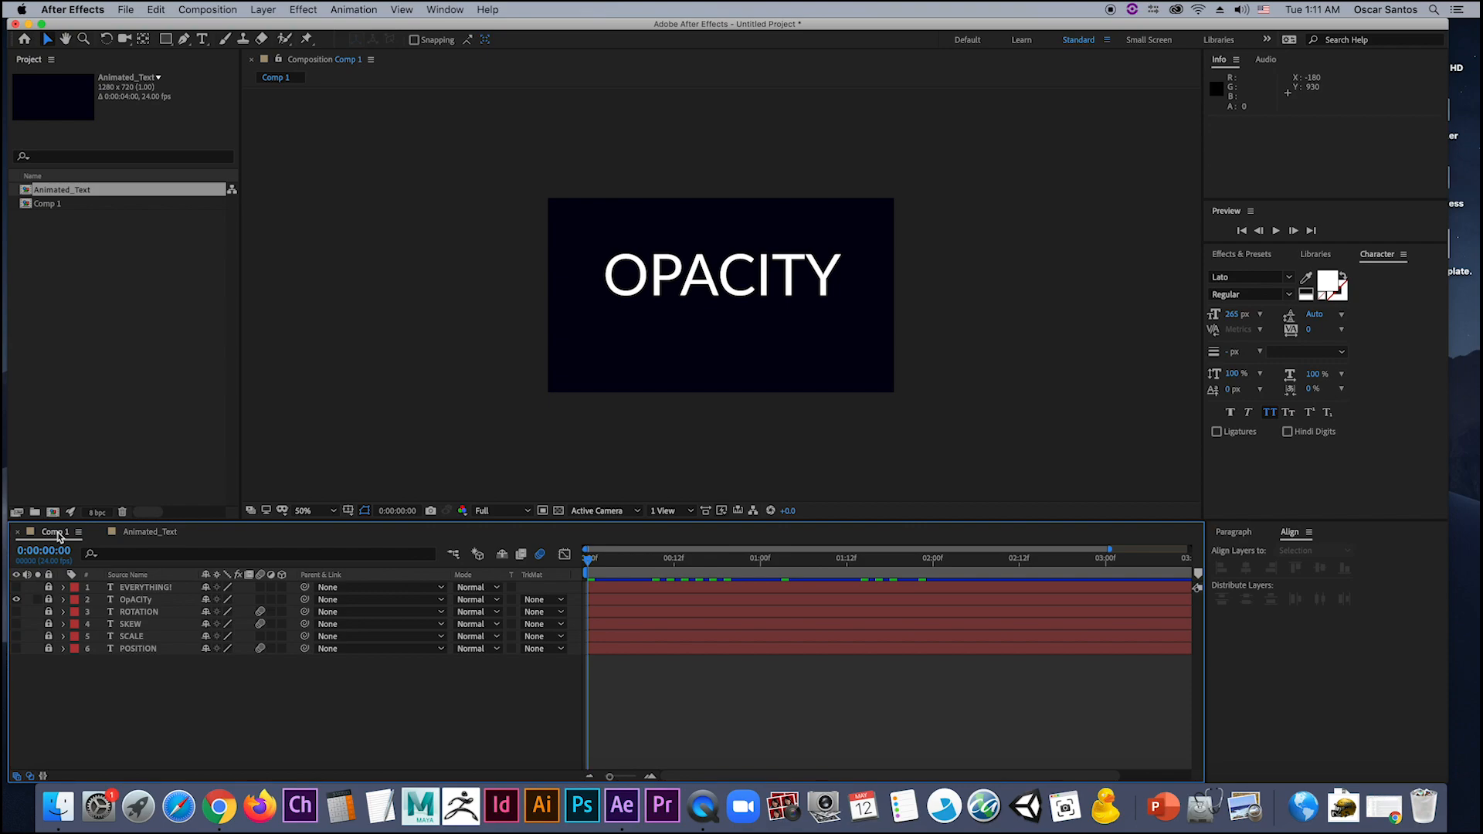
pyautogui.click(142, 533)
# Step: Create a new text layer reading ROTATE with the current time at 0:00:00:00
pyautogui.rightClick(185, 661)
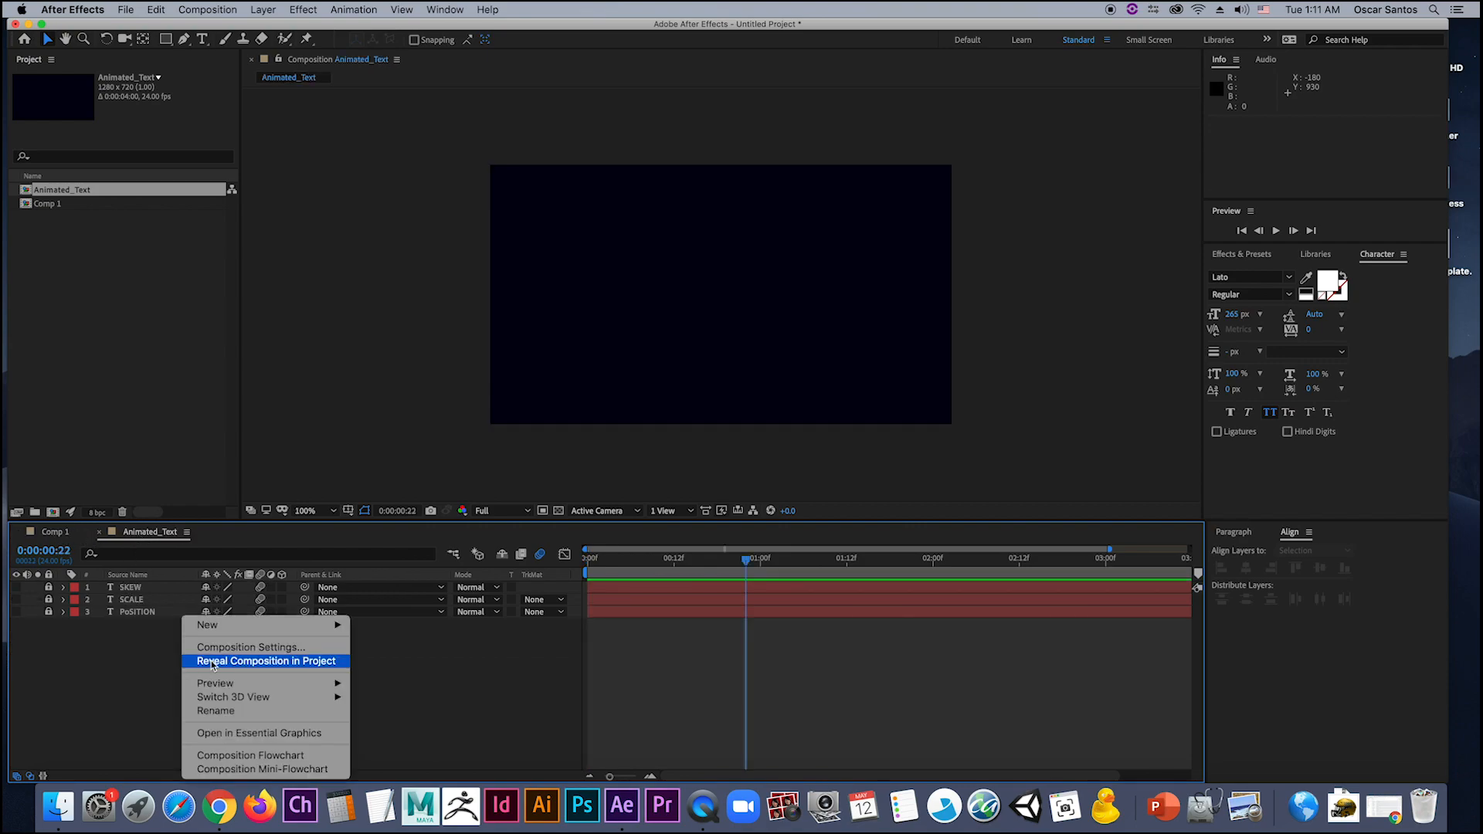
pyautogui.moveTo(239, 628)
pyautogui.click(623, 563)
pyautogui.moveTo(610, 562); pyautogui.dragTo(581, 566)
pyautogui.rightClick(291, 668)
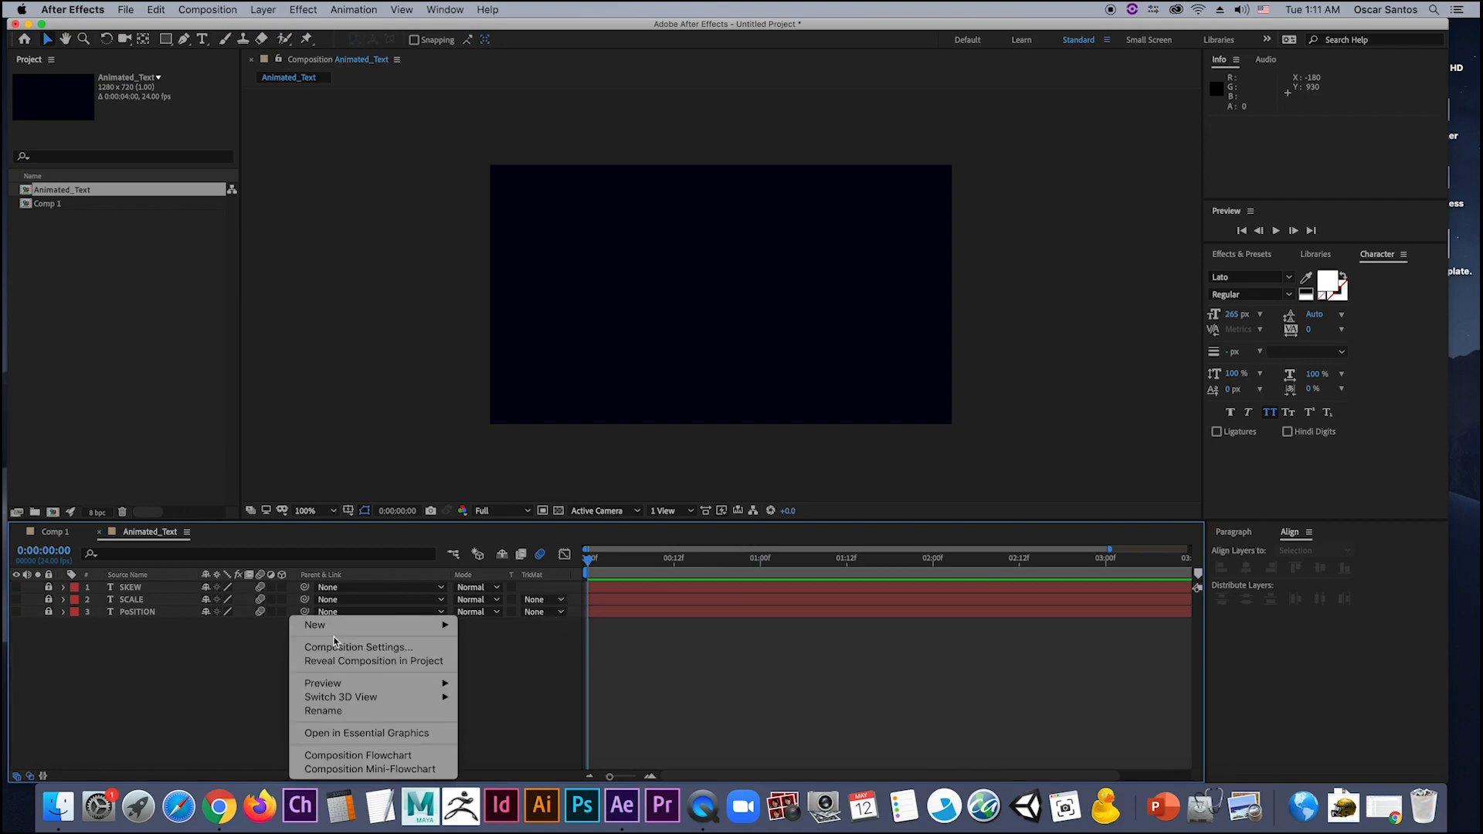
pyautogui.moveTo(348, 626)
pyautogui.click(483, 646)
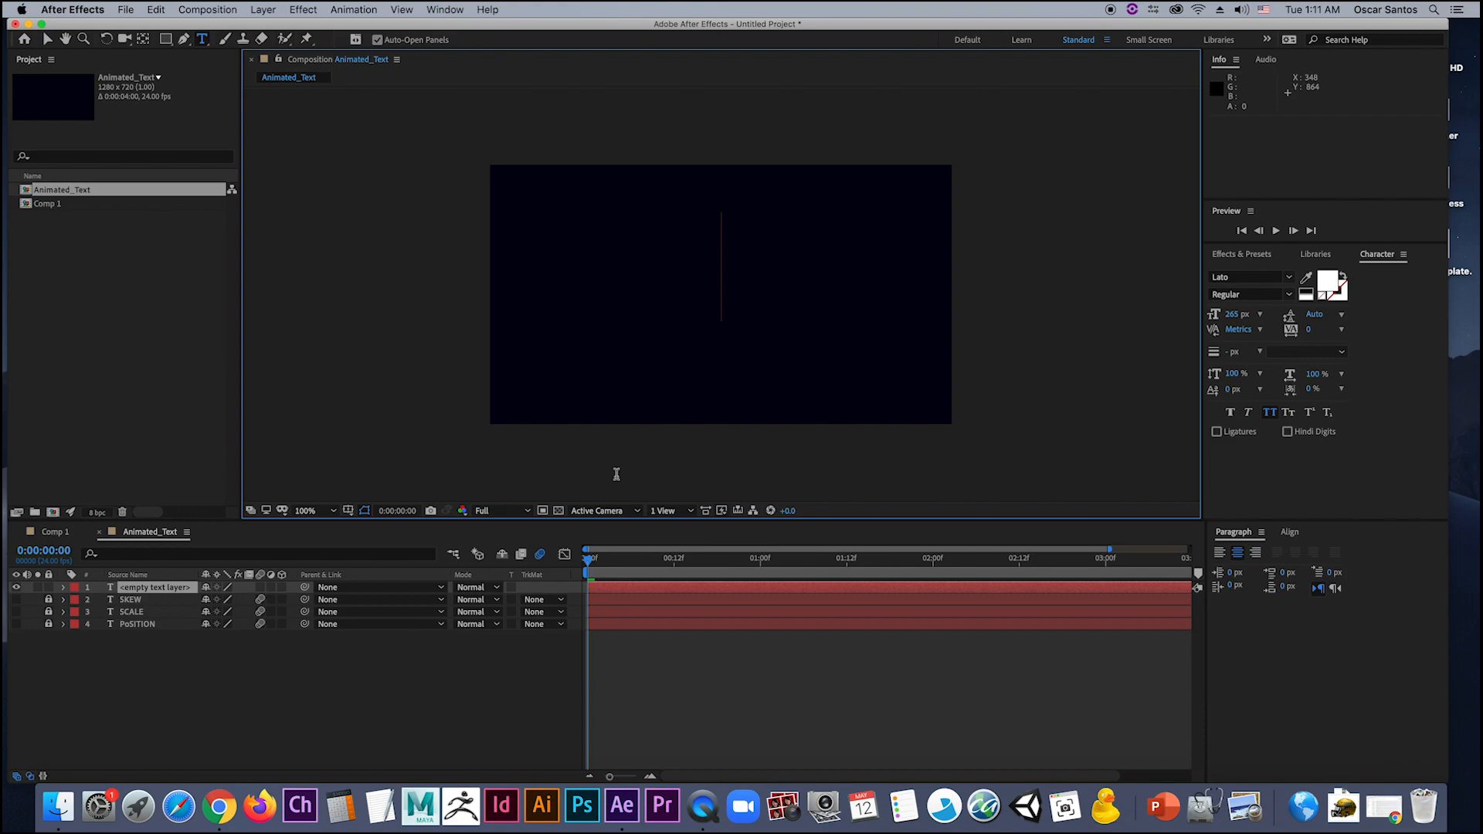
pyautogui.write('ROTATE')
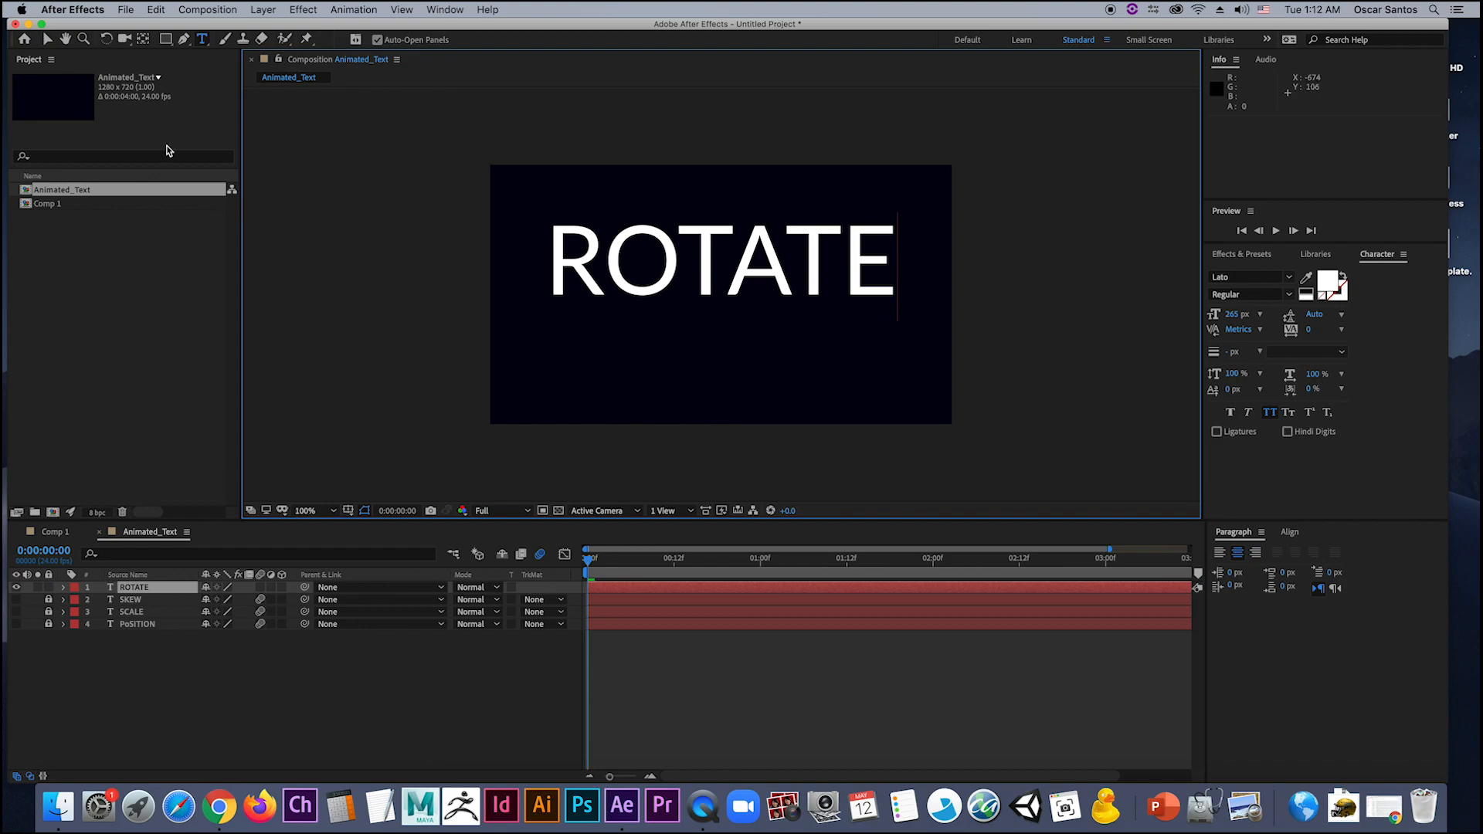
# Step: Center the ROTATE layer's anchor point in its content and align the layer horizontally and vertically to the composition's center
pyautogui.click(47, 39)
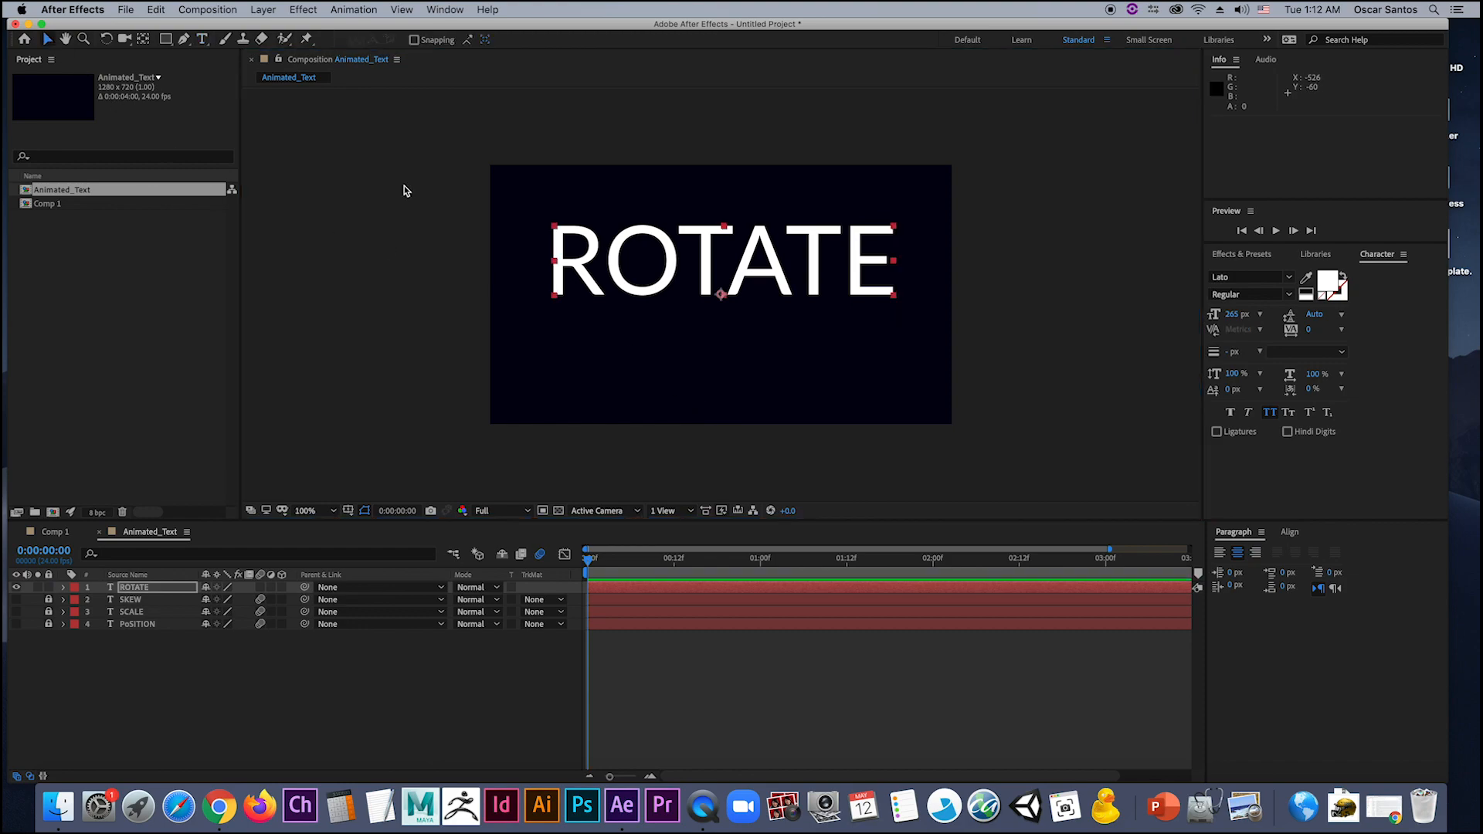
pyautogui.click(619, 286)
pyautogui.press('super+alt+Home')
pyautogui.click(1288, 532)
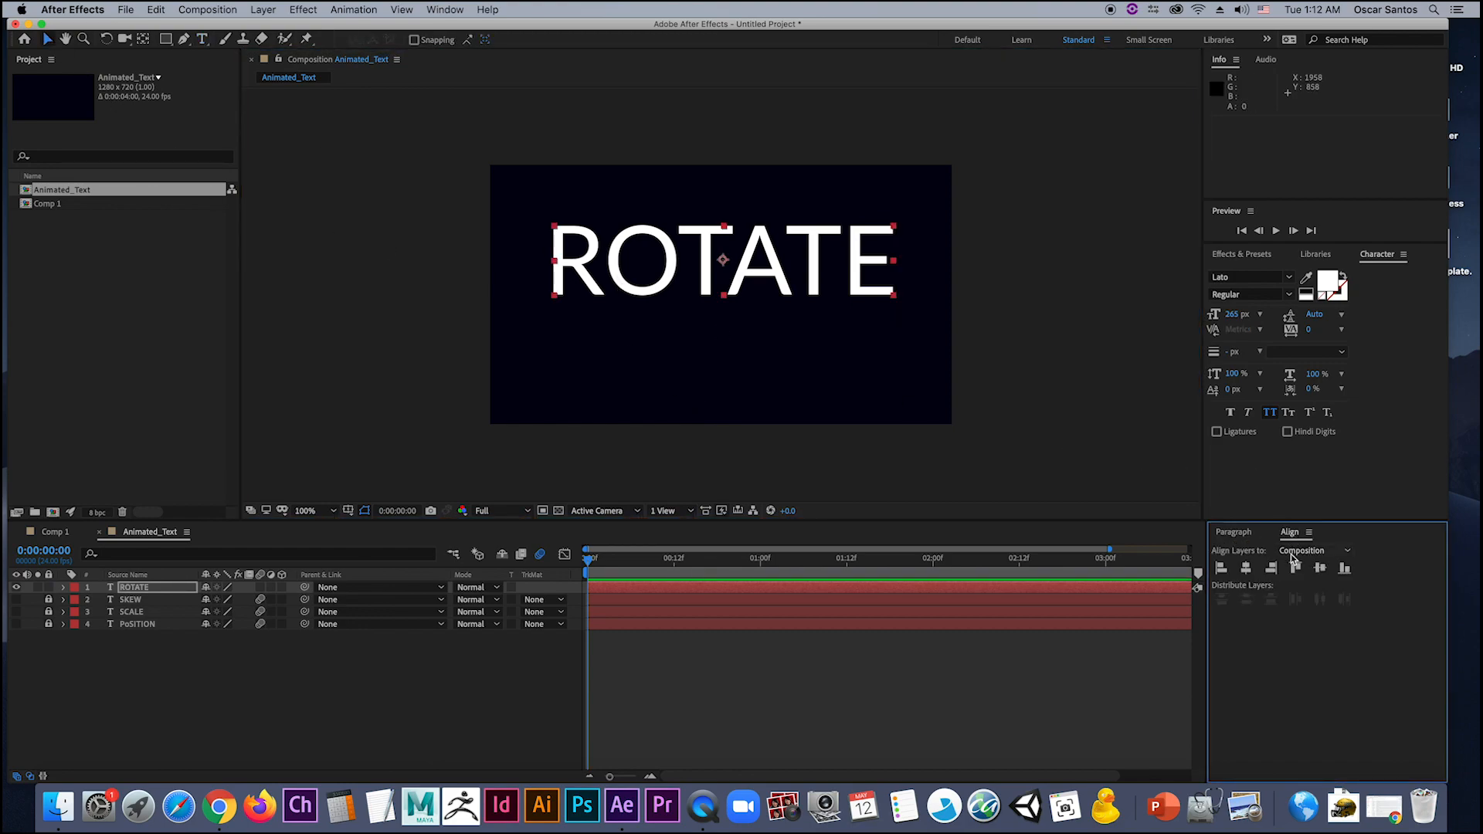
pyautogui.click(1246, 569)
pyautogui.click(1320, 568)
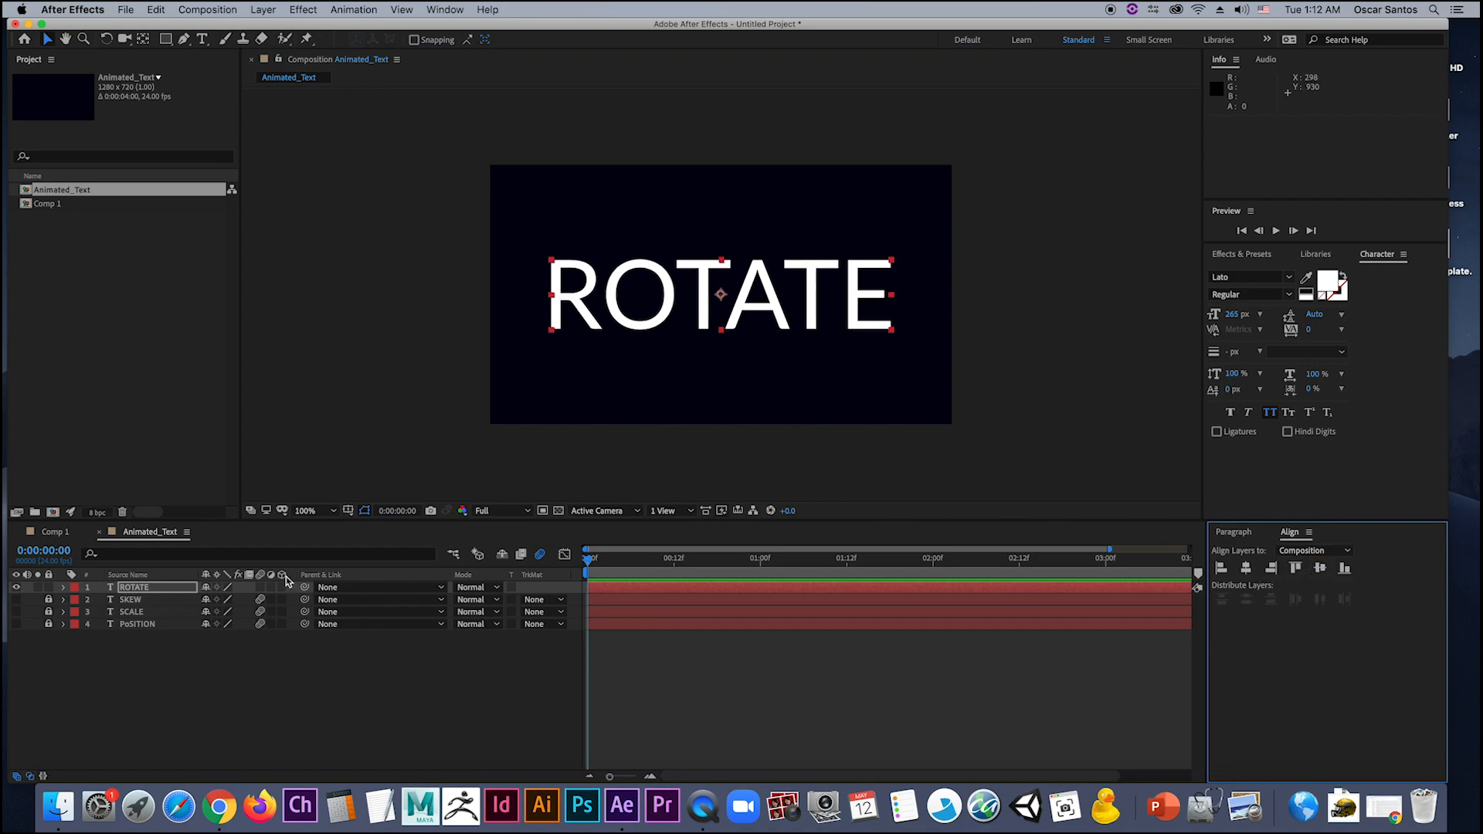
# Step: Add a Rotation text animator to the ROTATE layer and rename it ROTATION Animator
pyautogui.click(63, 588)
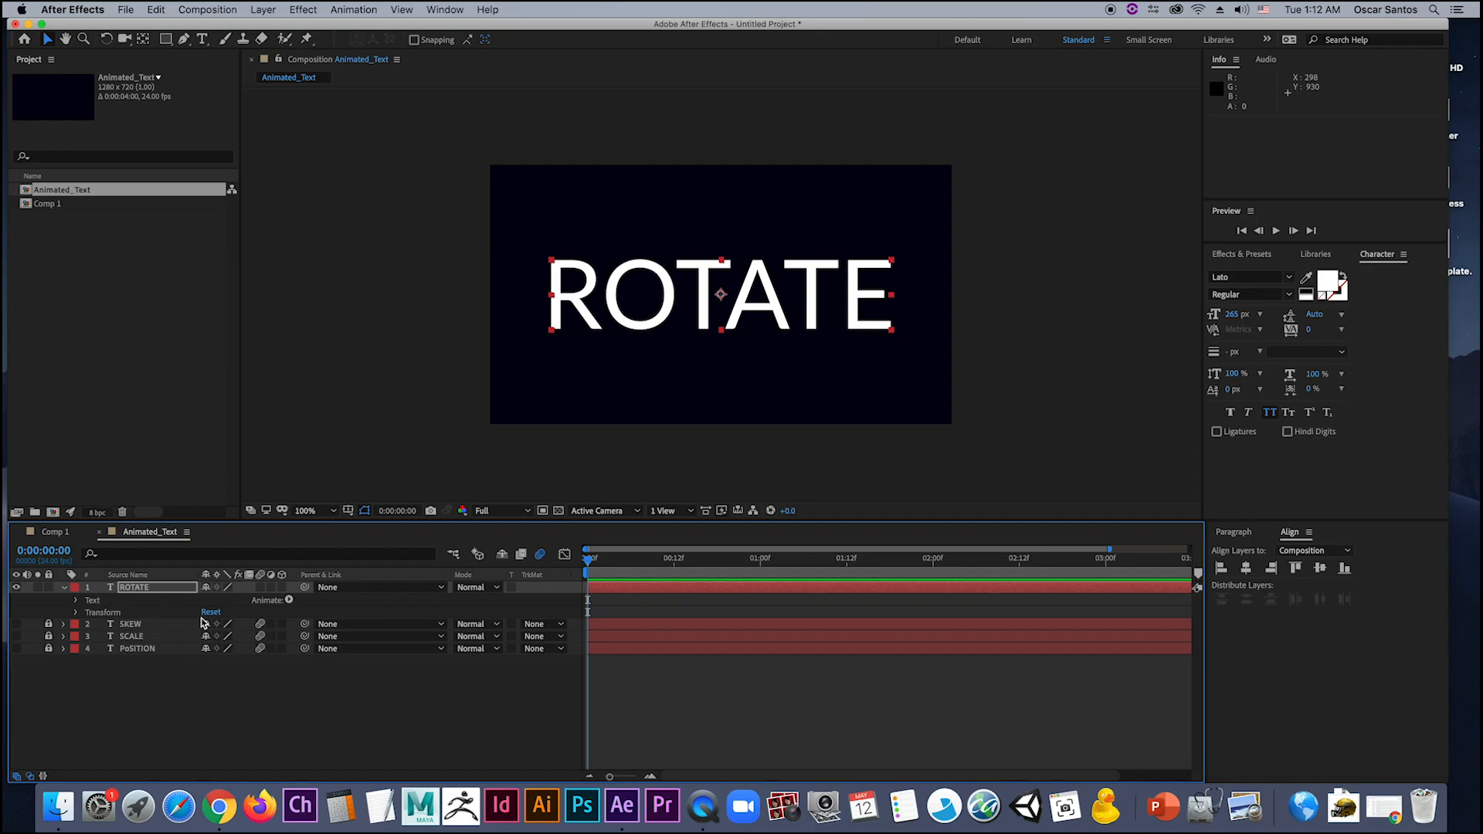
pyautogui.click(289, 601)
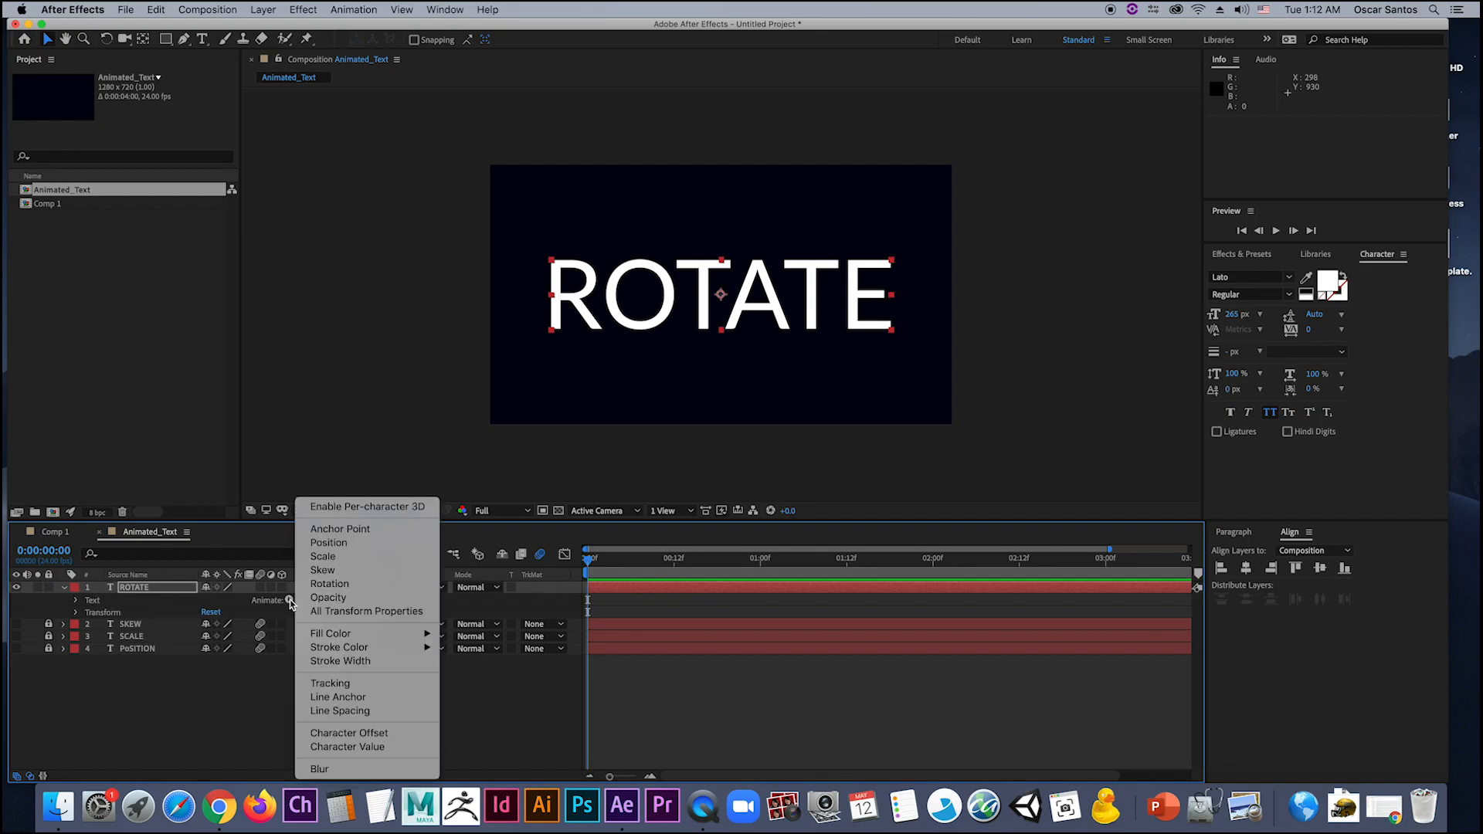
pyautogui.click(337, 585)
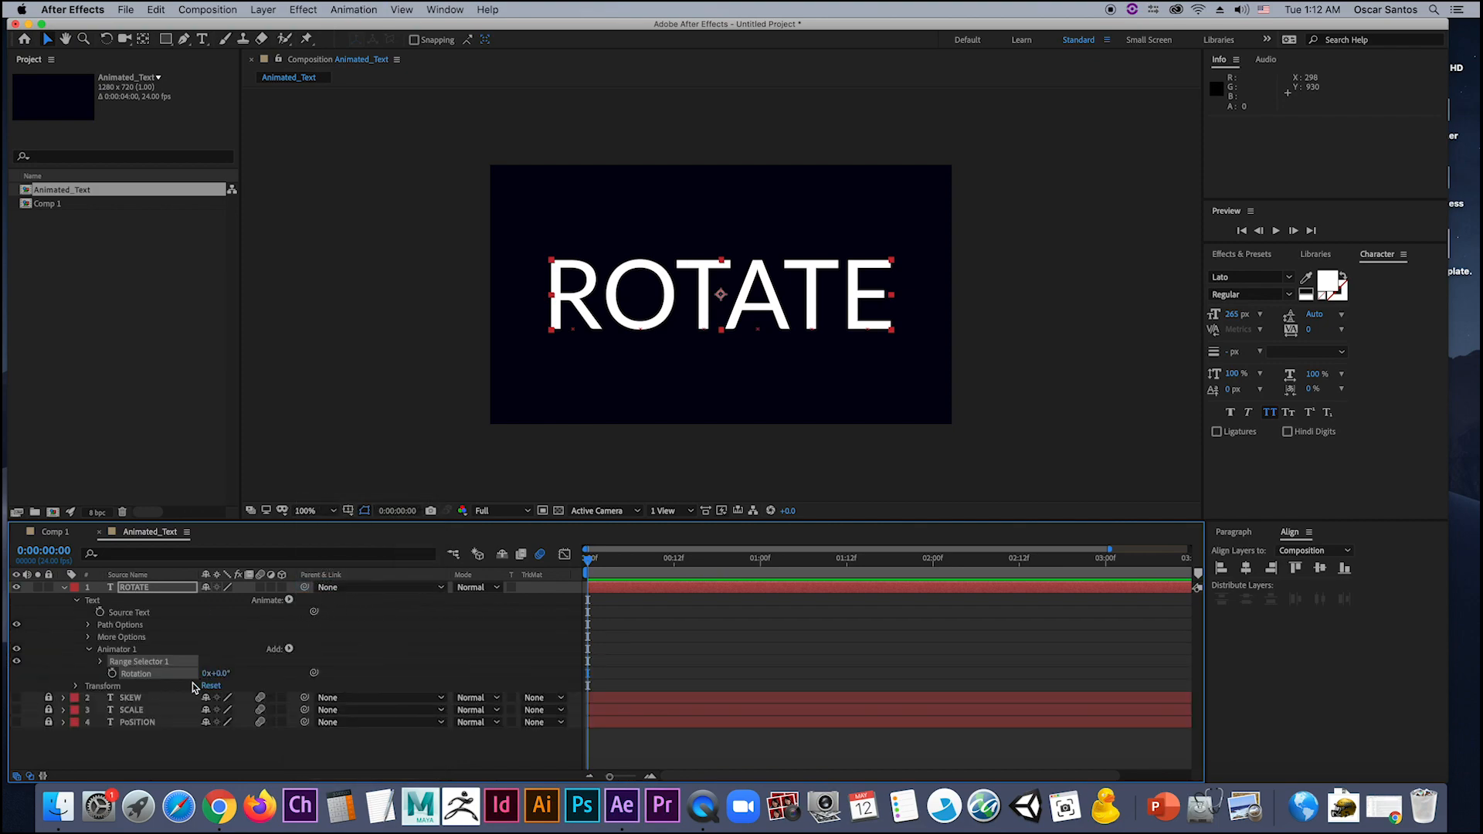
pyautogui.click(132, 651)
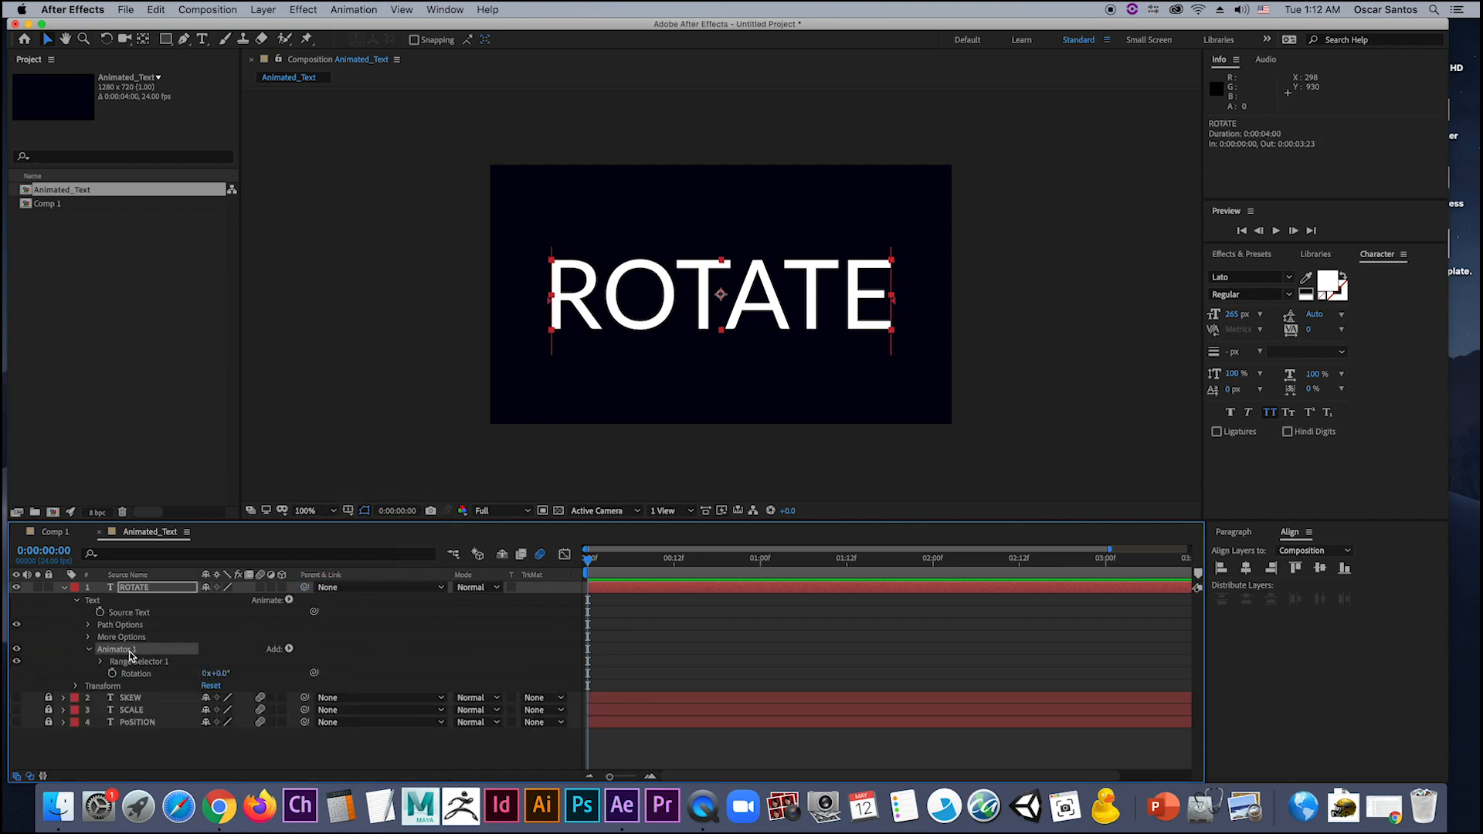
pyautogui.press('Return')
pyautogui.write('ROTATION Animator')
pyautogui.press('Return')
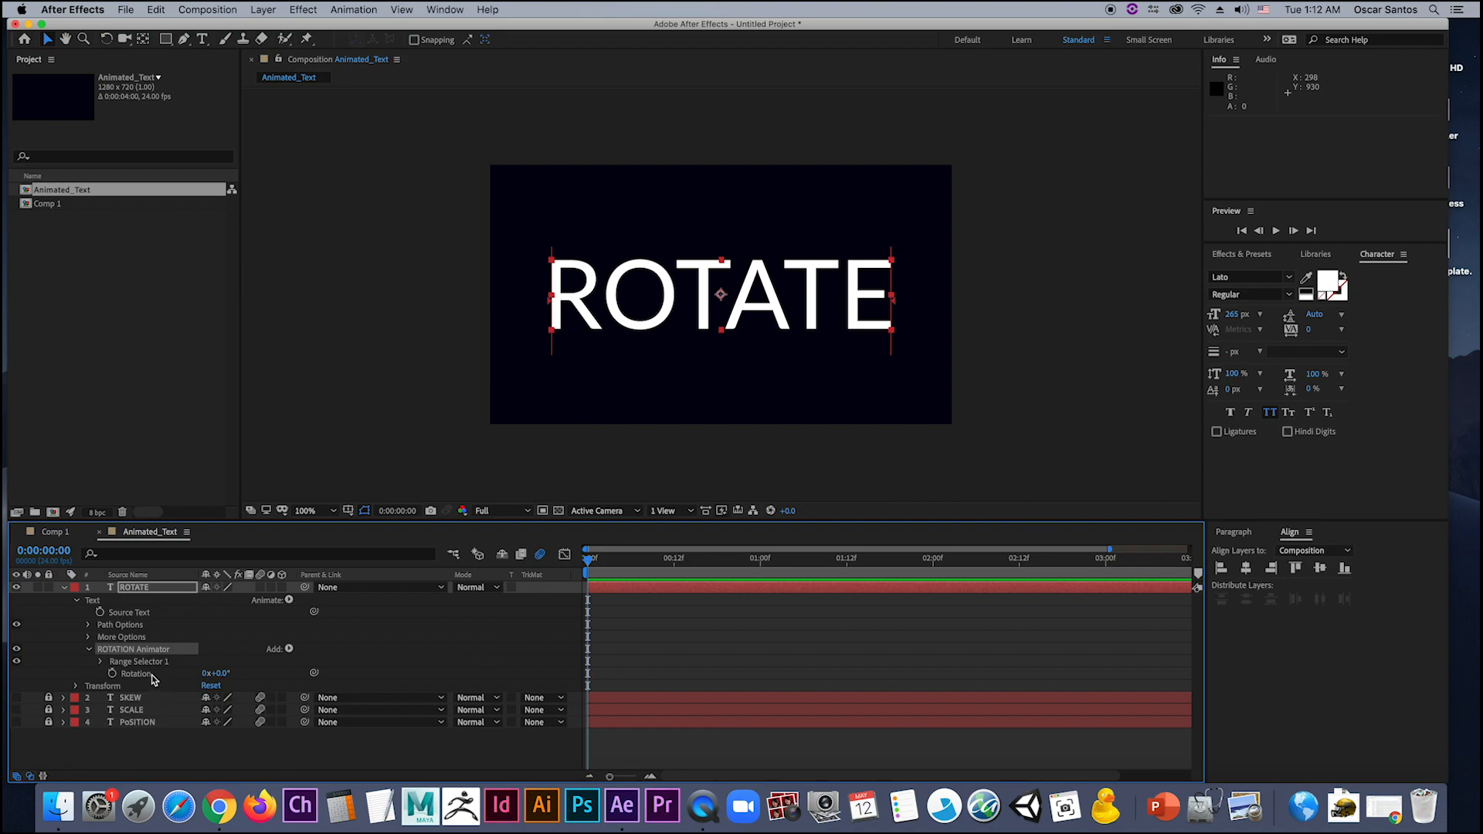
# Step: Try rotating the individual characters with the ROTATION Animator's Rotation value and undo the change
pyautogui.moveTo(219, 674); pyautogui.dragTo(407, 685)
pyautogui.press('super+z')
pyautogui.press('super+z')
# Step: Set the ROTATE text's Anchor Point Grouping to Word, test the Rotation value and undo the test
pyautogui.click(121, 638)
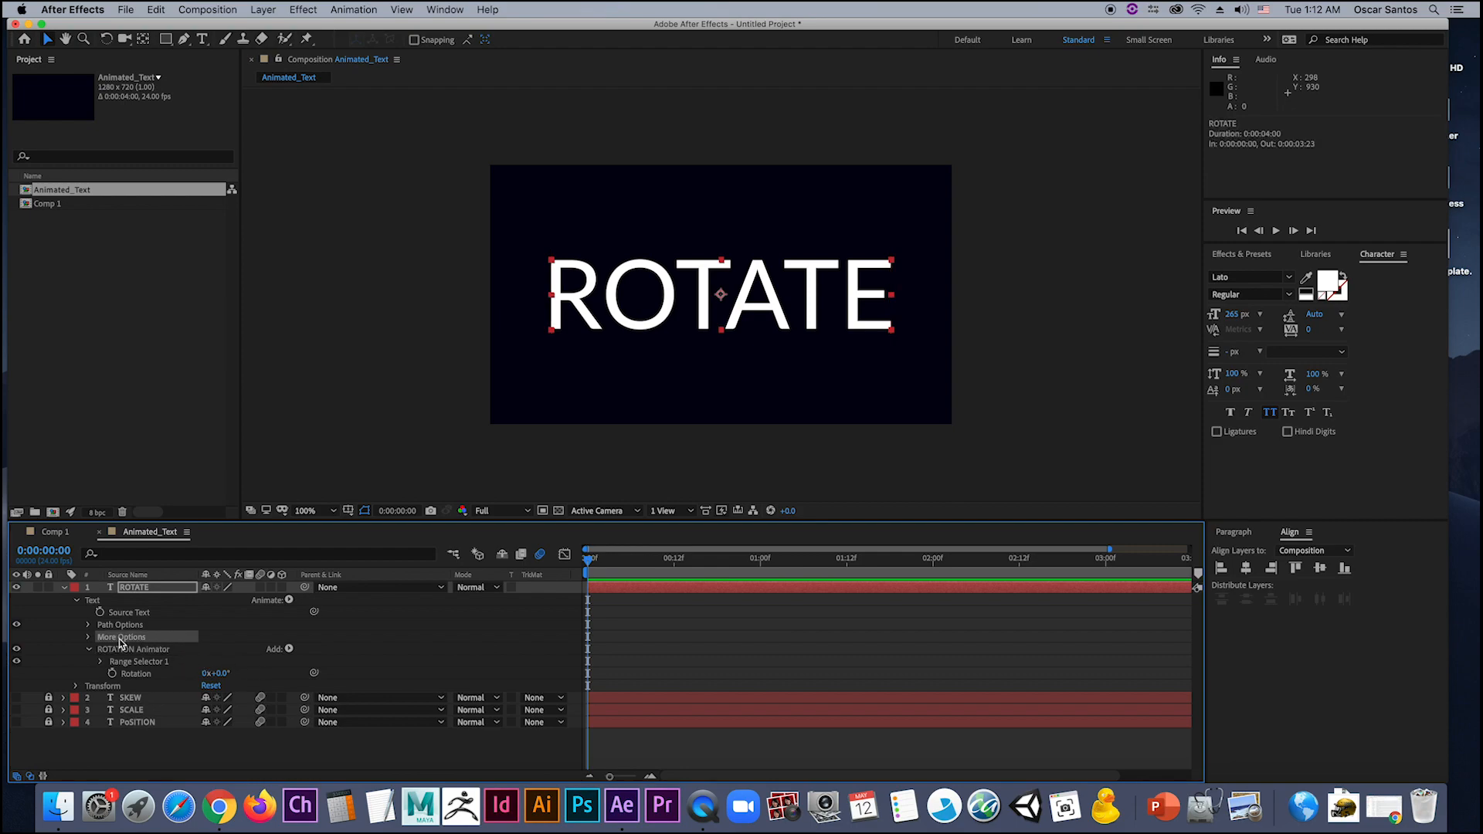
pyautogui.click(89, 638)
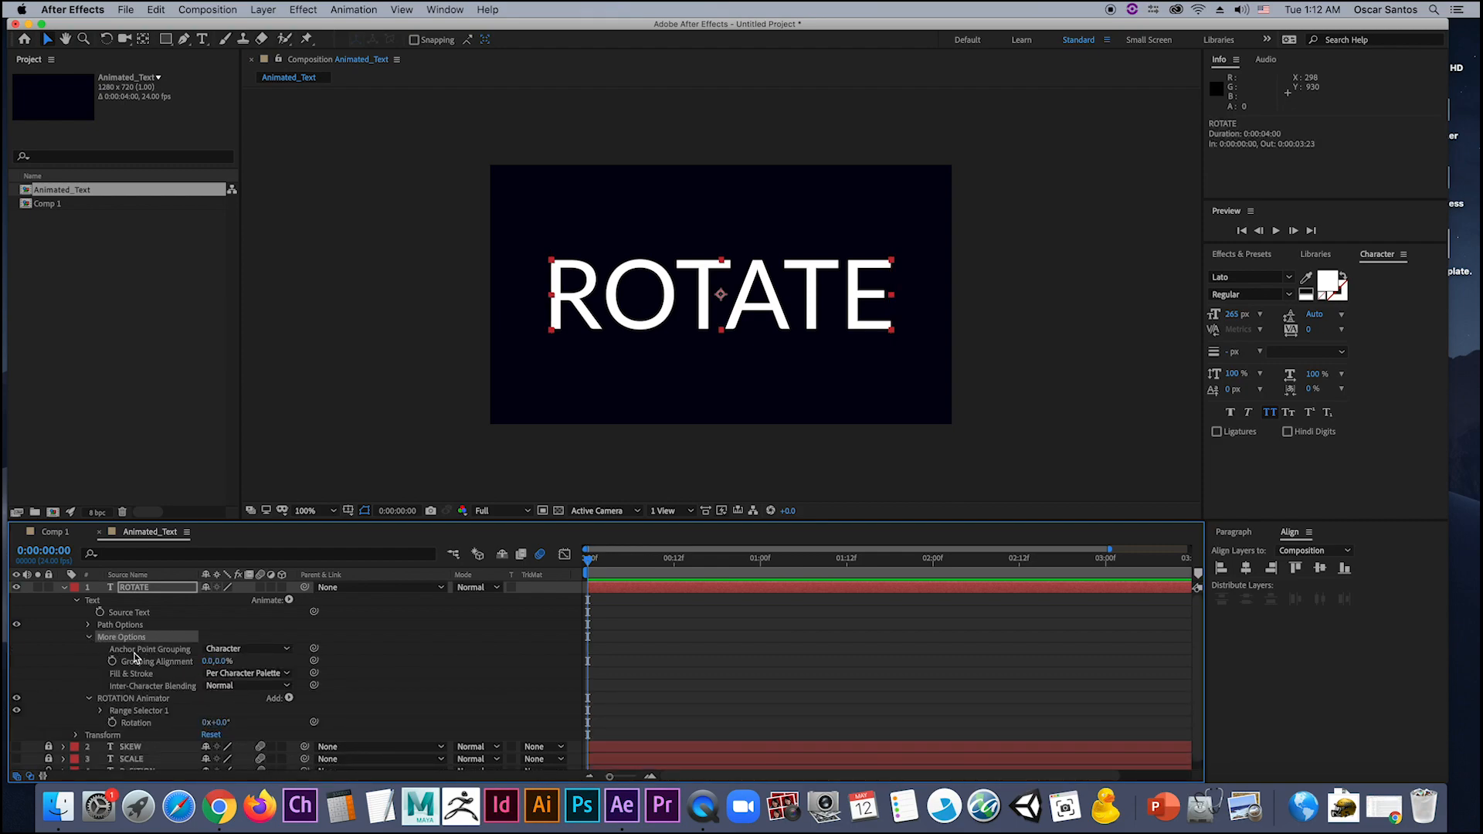
pyautogui.click(240, 650)
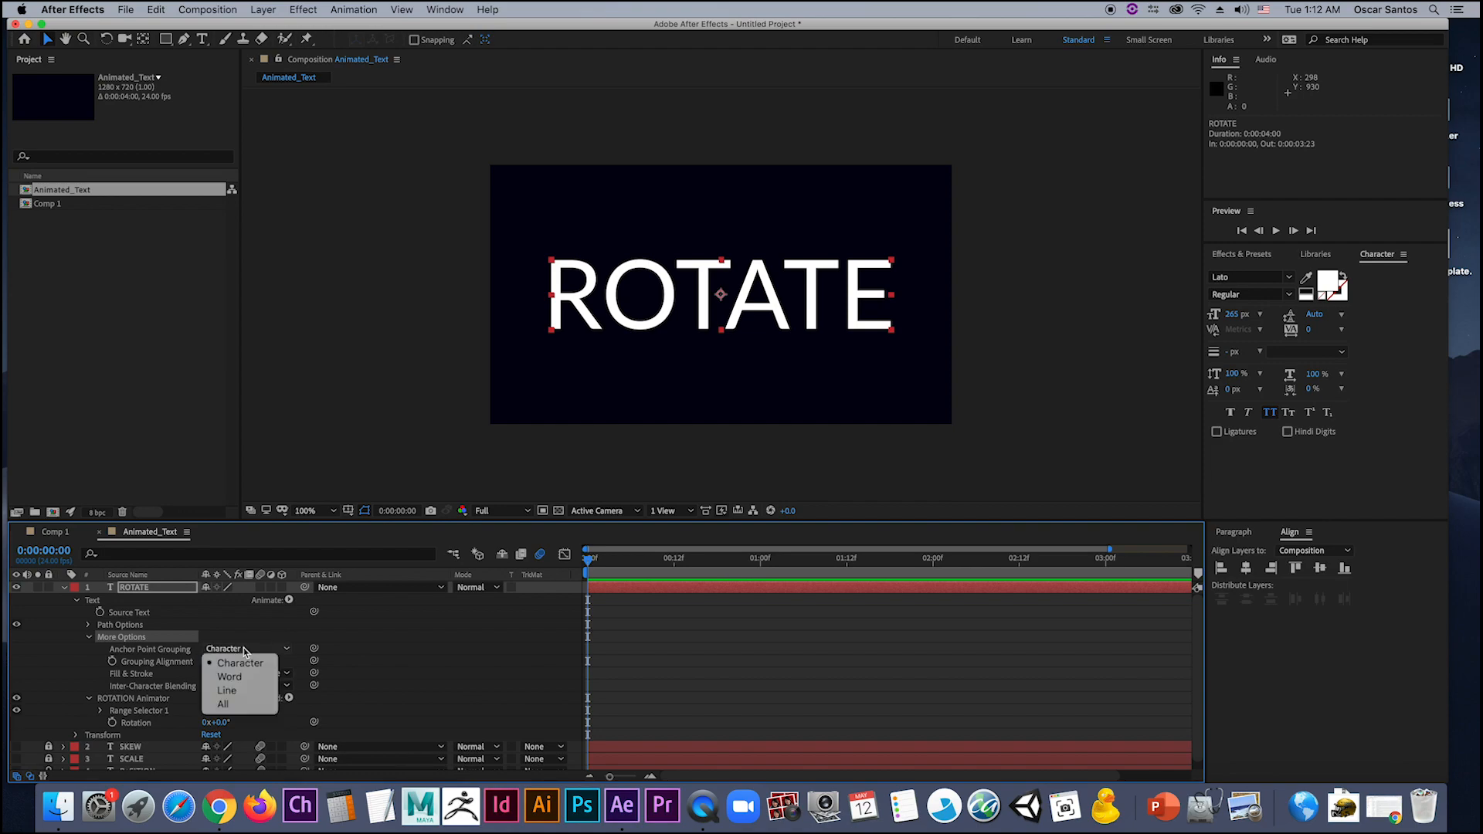
pyautogui.click(247, 678)
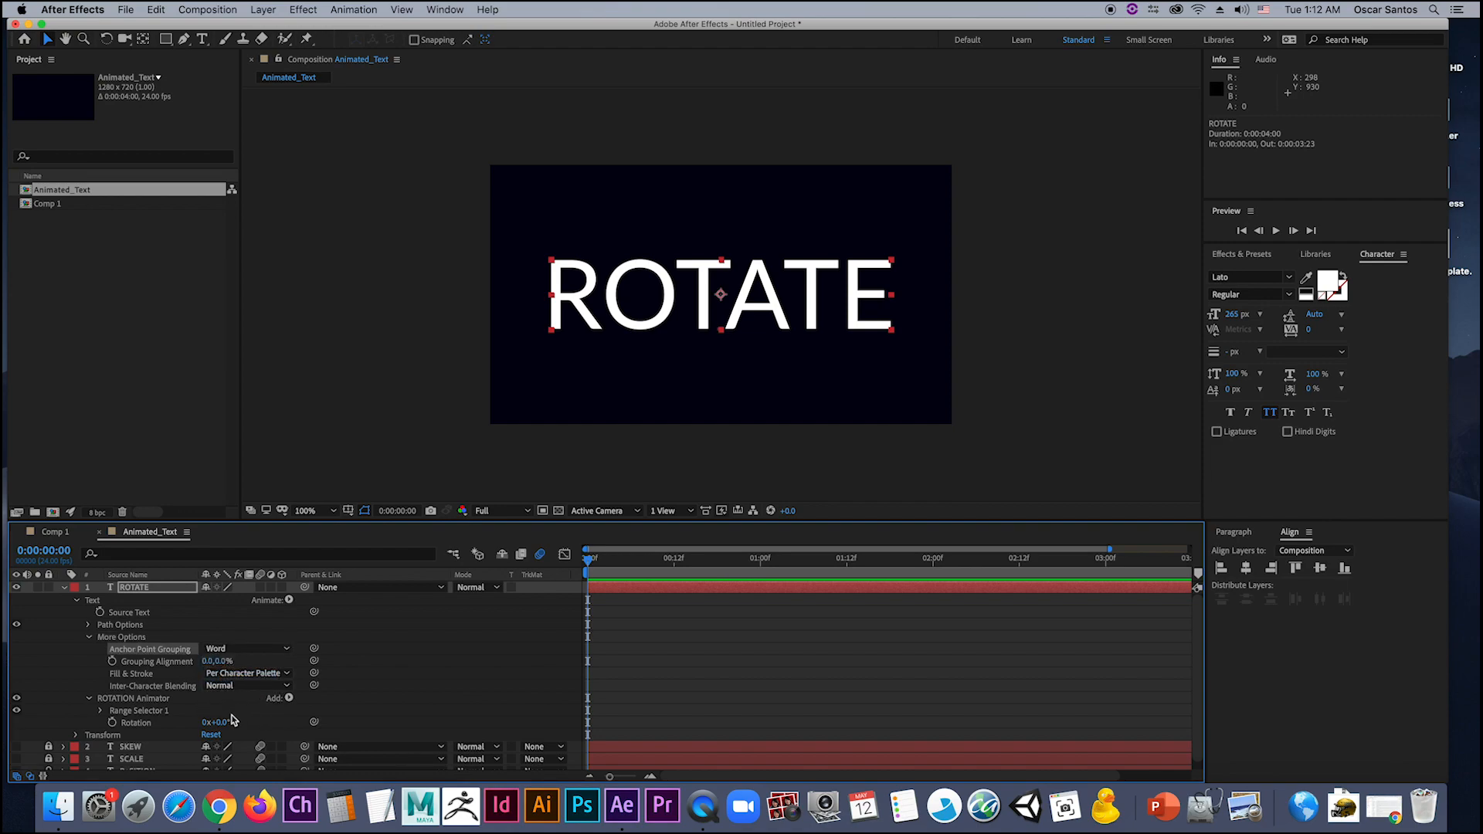
pyautogui.moveTo(225, 723); pyautogui.dragTo(476, 730)
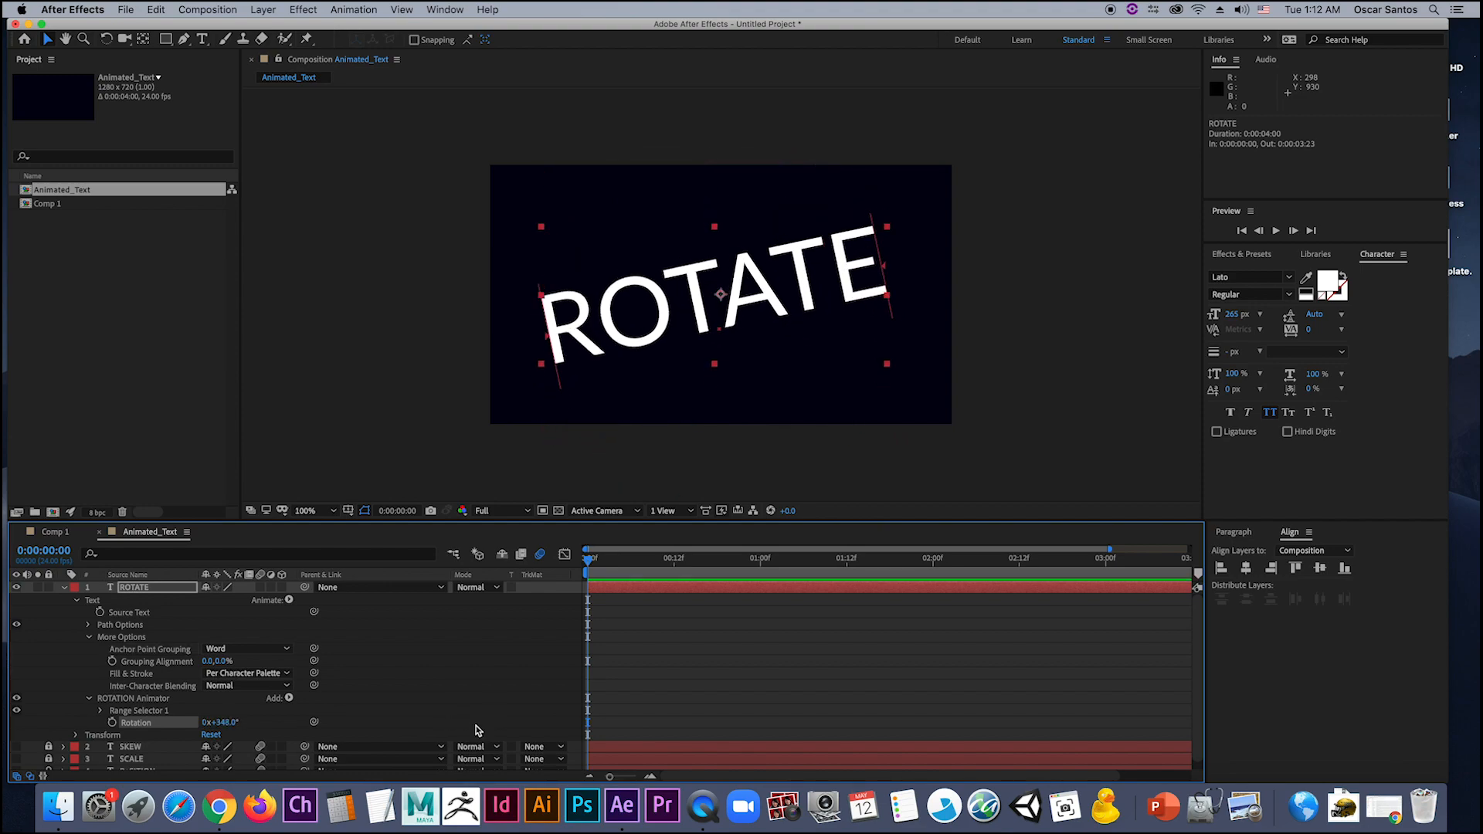
pyautogui.press('super+z')
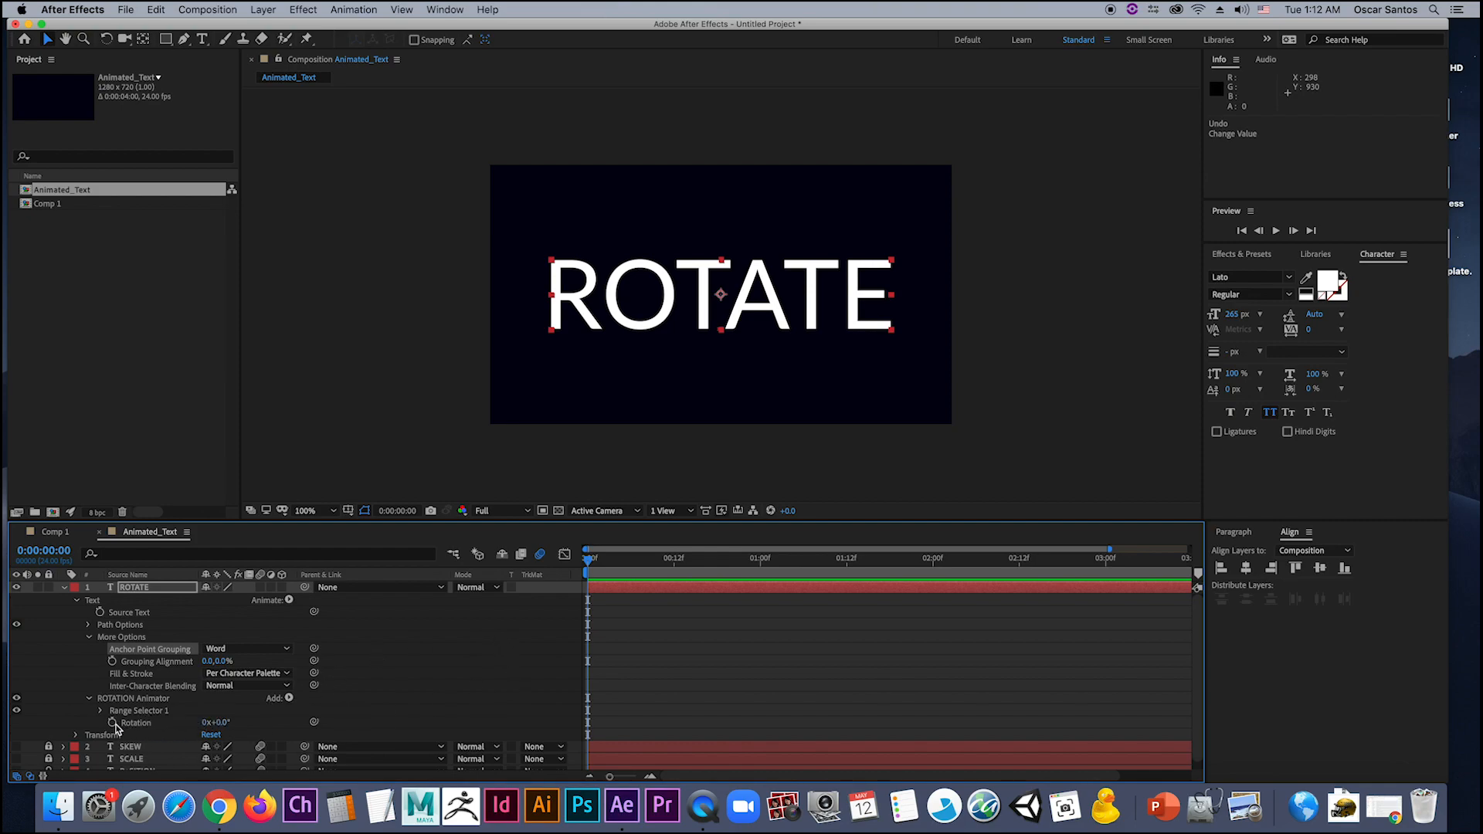
# Step: Keyframe the ROTATION Animator's Rotation from 0x+0.0° at 0:00:00:00 to 2x+0.0° at 0:00:01:00 and preview it
pyautogui.click(113, 723)
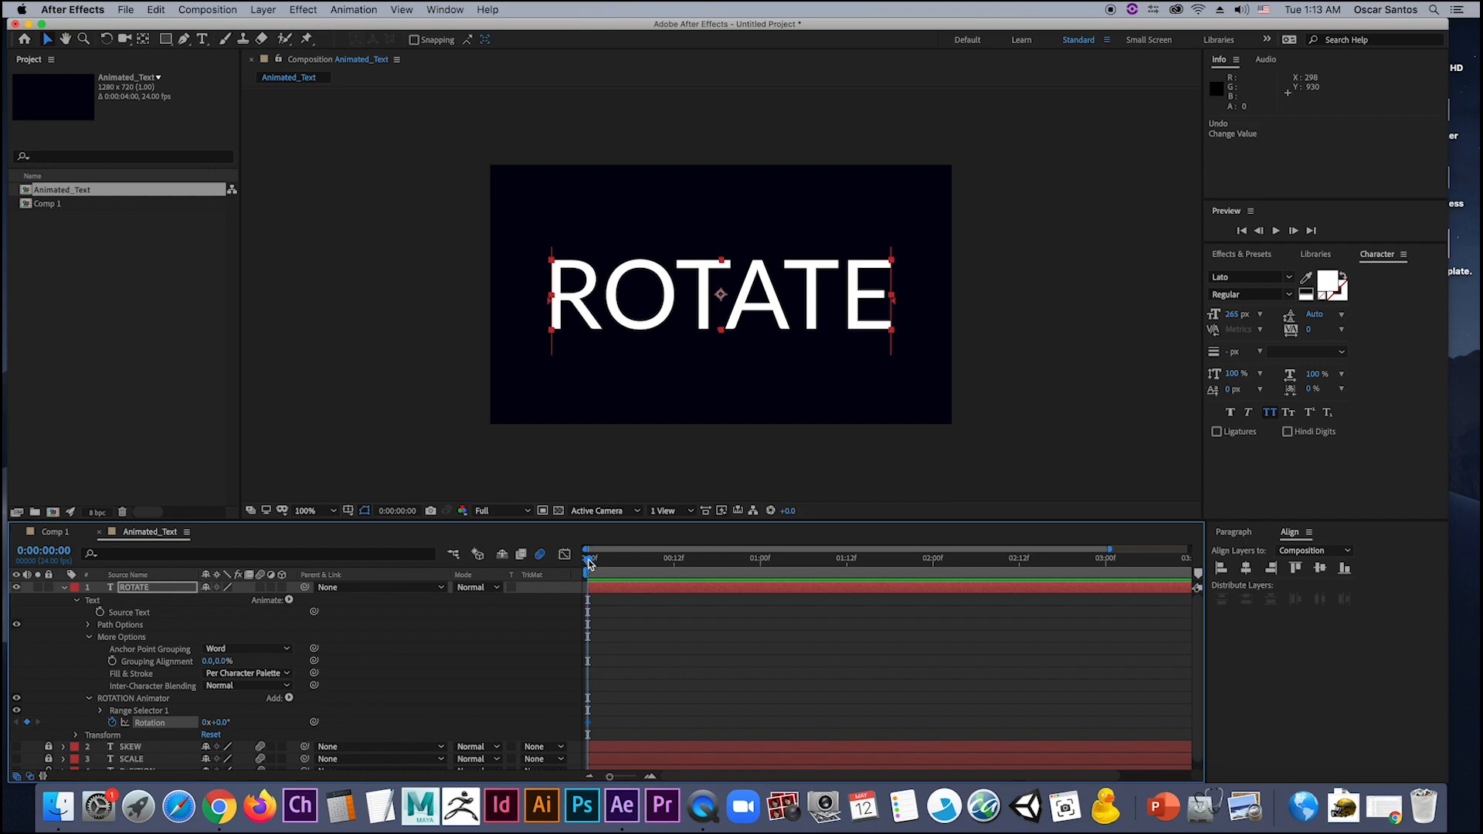
pyautogui.moveTo(588, 563); pyautogui.dragTo(762, 574)
pyautogui.click(207, 722)
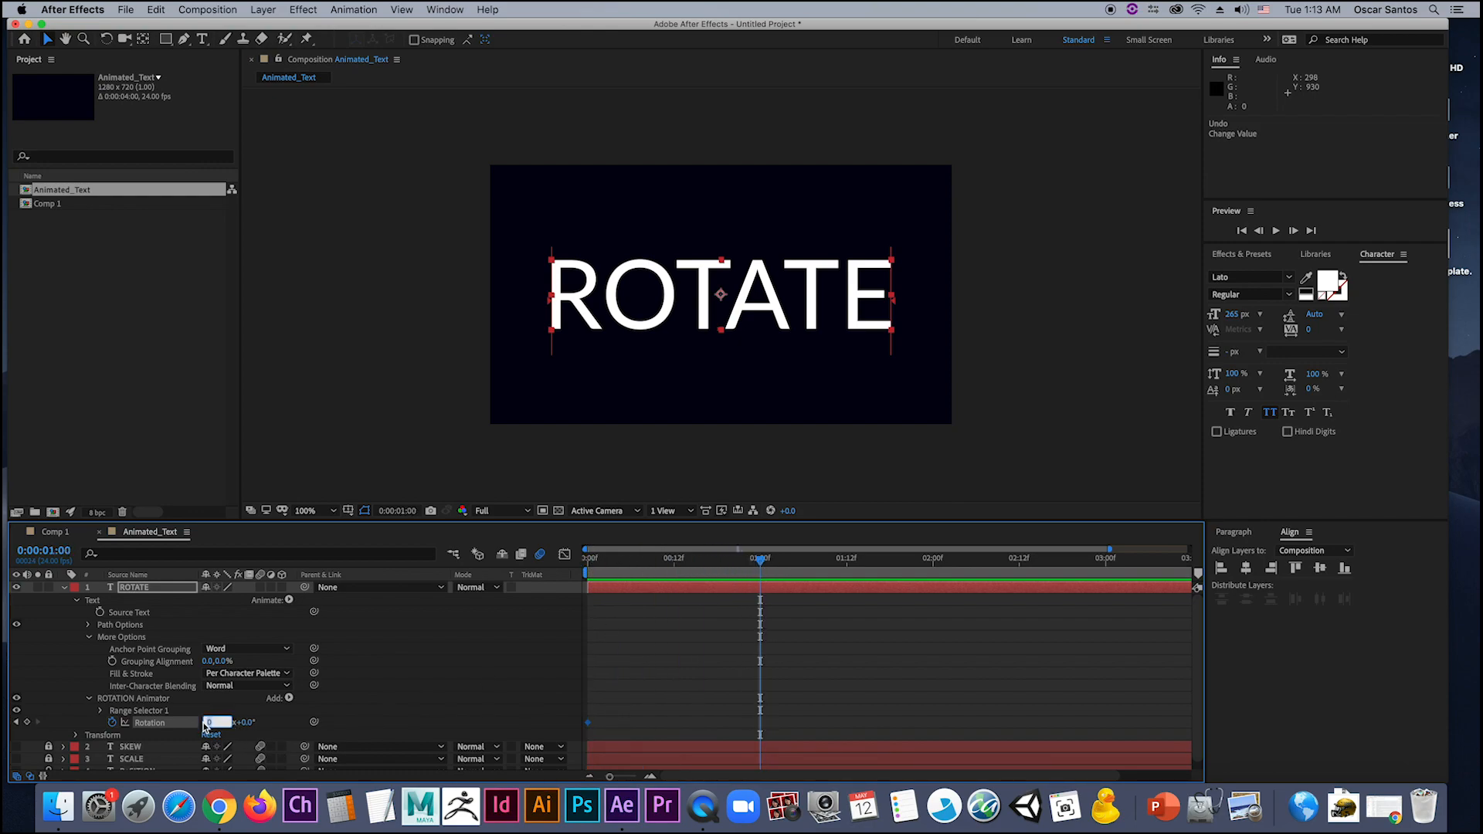
pyautogui.write('2')
pyautogui.press('Return')
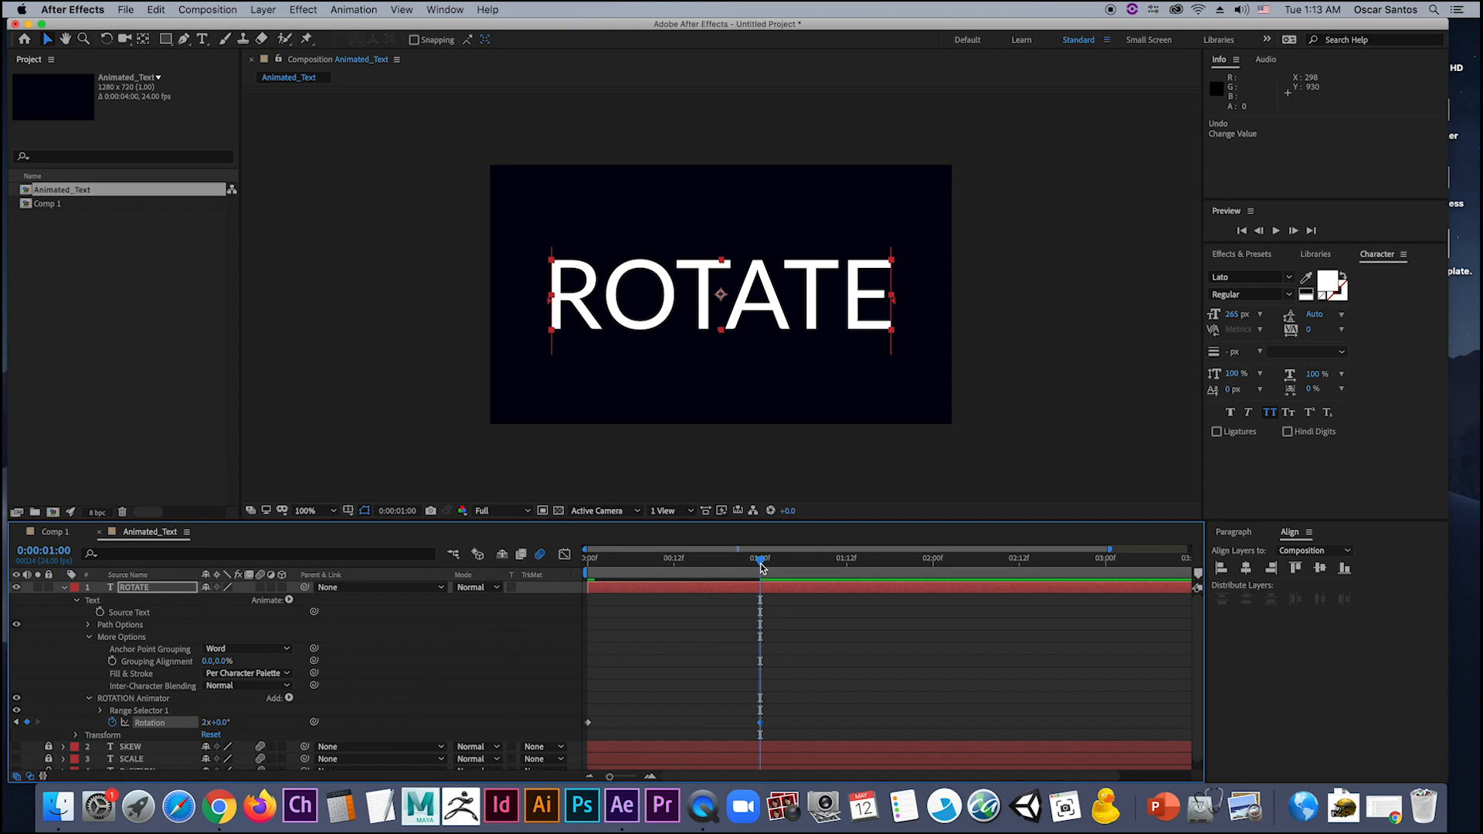
pyautogui.press('space')
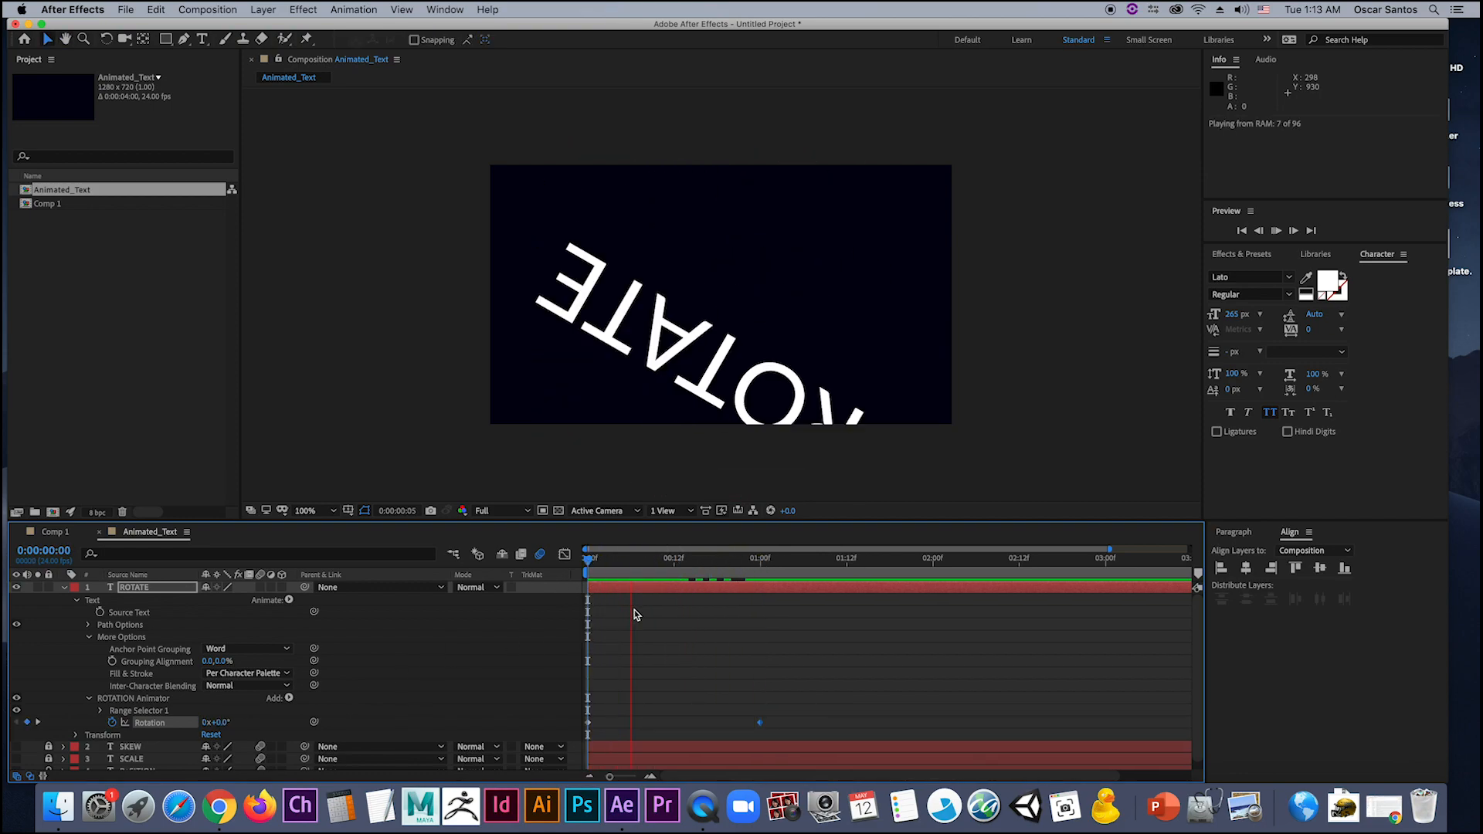
pyautogui.click(743, 558)
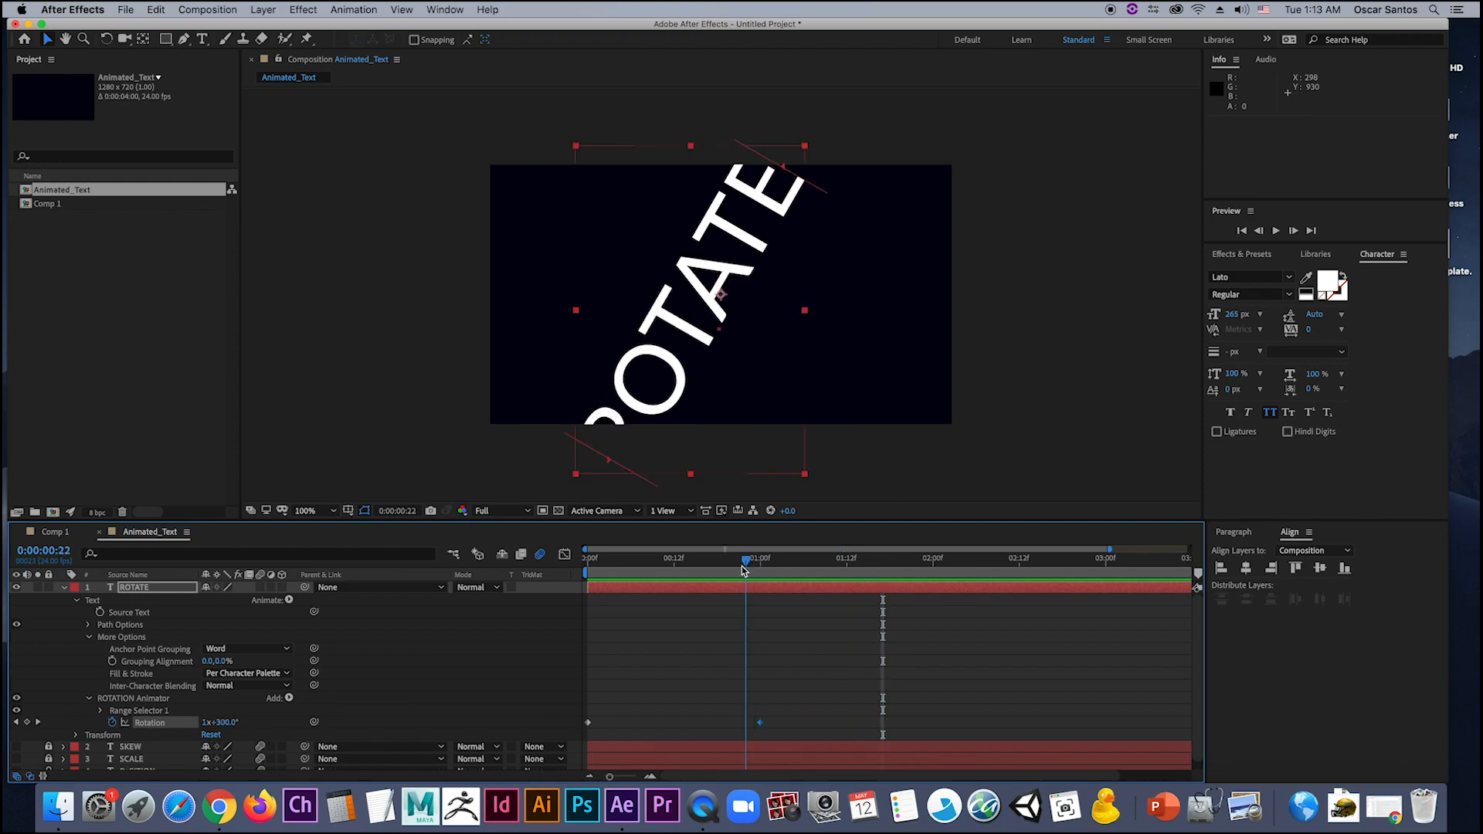
pyautogui.moveTo(743, 570)
pyautogui.mouseDown()
pyautogui.moveTo(589, 572)
pyautogui.moveTo(761, 588)
pyautogui.mouseUp()
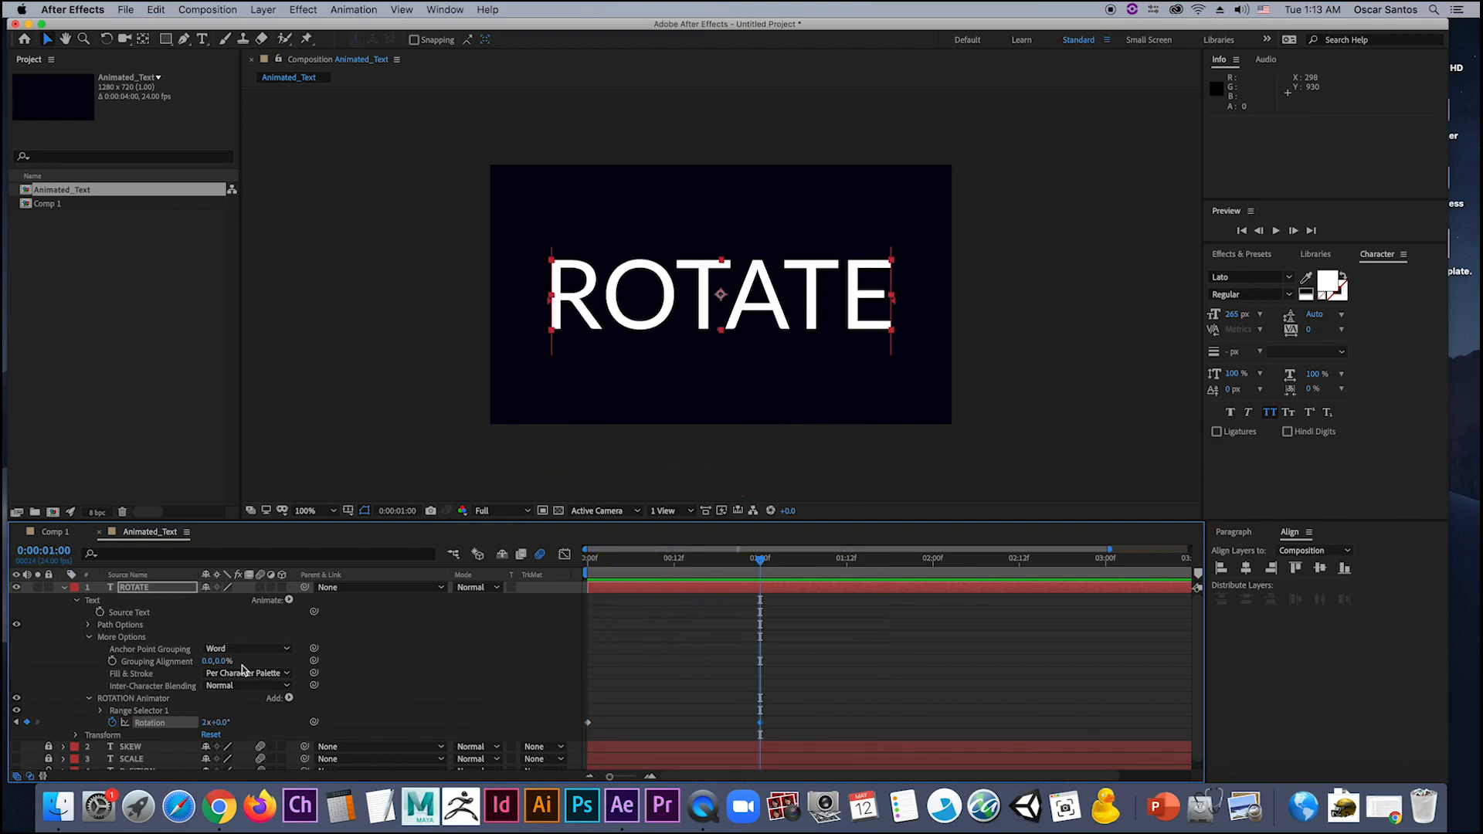
# Step: Expand Range Selector 1 of the ROTATE layer's ROTATION Animator to show its Start, End and Offset properties
pyautogui.click(145, 711)
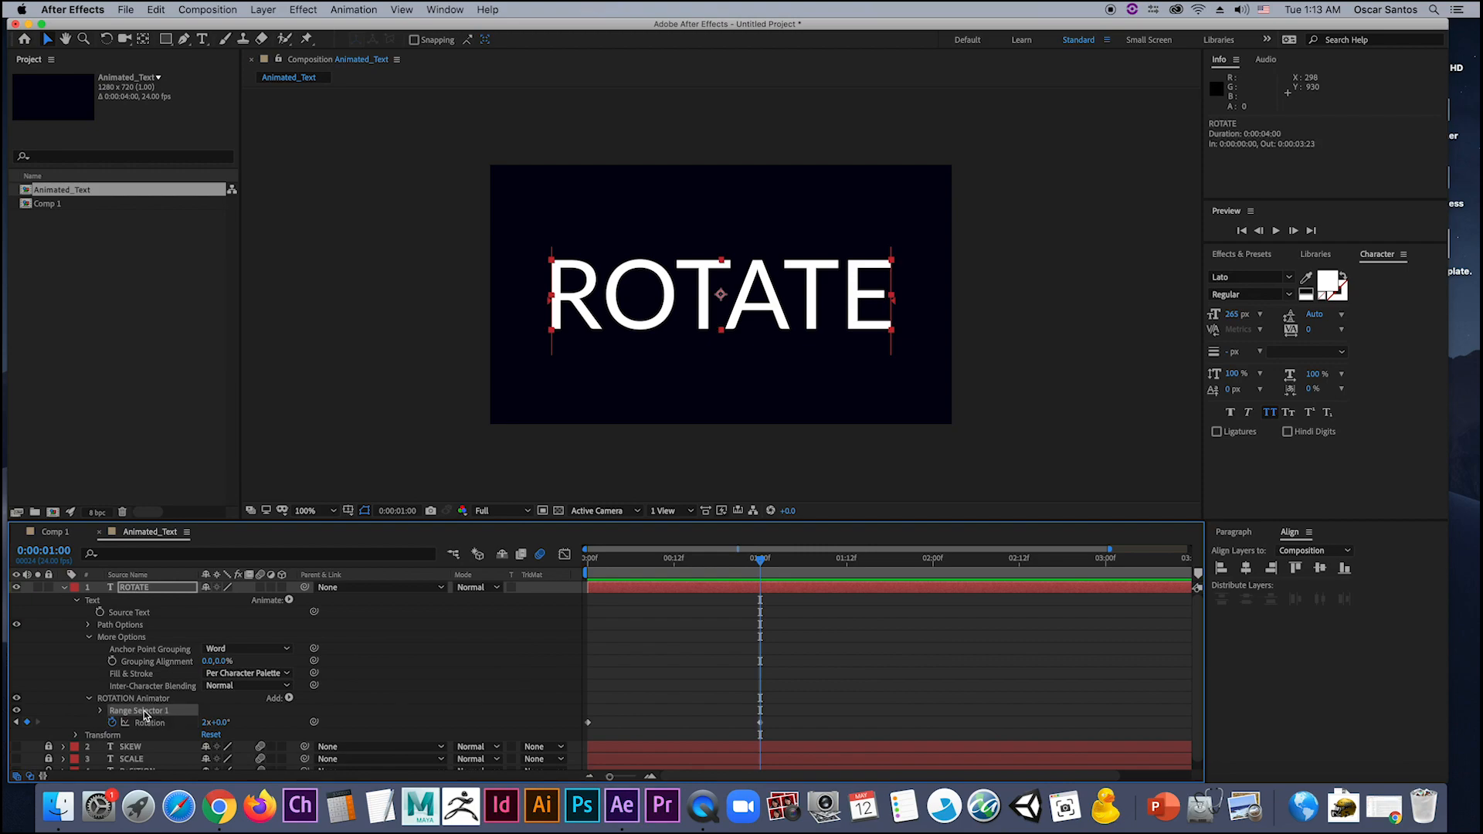
pyautogui.click(102, 710)
pyautogui.scroll(-3, 629, 615)
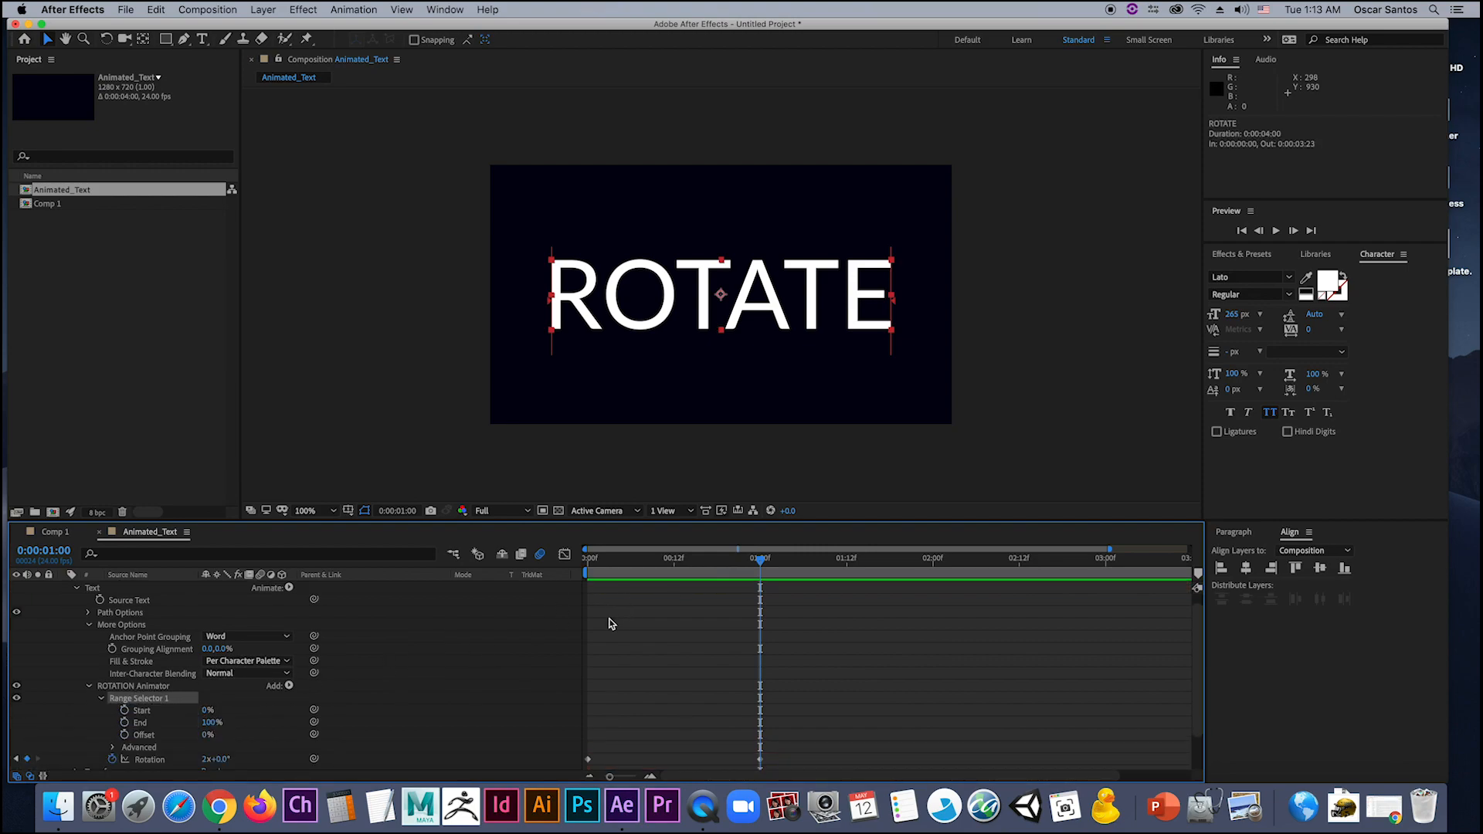
# Step: Test Range Selector 1's Start value at 99% on the early frames of the rotation and return it to 0%
pyautogui.moveTo(760, 558); pyautogui.dragTo(603, 588)
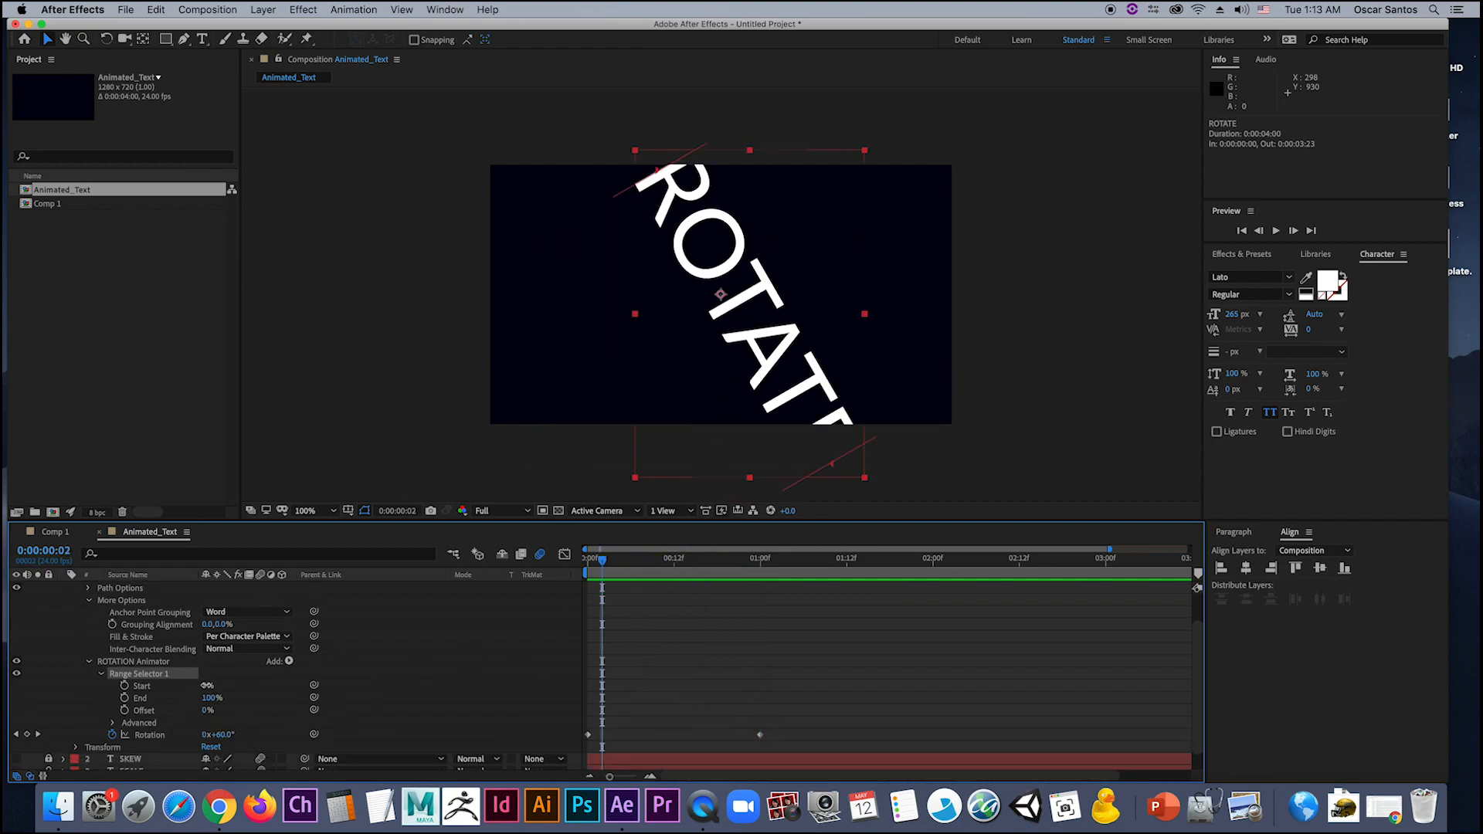
pyautogui.moveTo(207, 685); pyautogui.dragTo(280, 688)
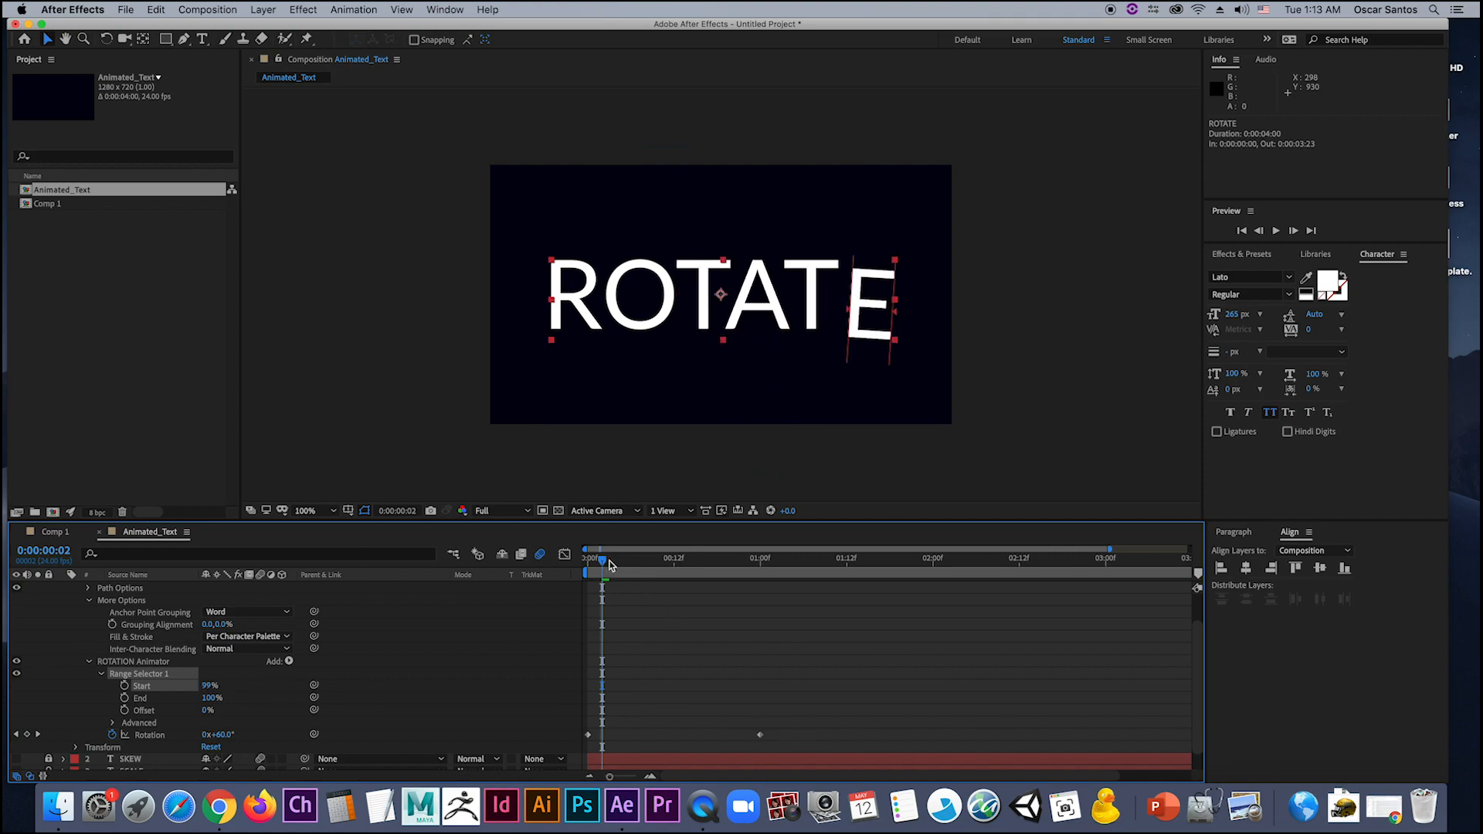
pyautogui.moveTo(609, 565)
pyautogui.mouseDown()
pyautogui.moveTo(585, 570)
pyautogui.moveTo(782, 587)
pyautogui.moveTo(609, 586)
pyautogui.mouseUp()
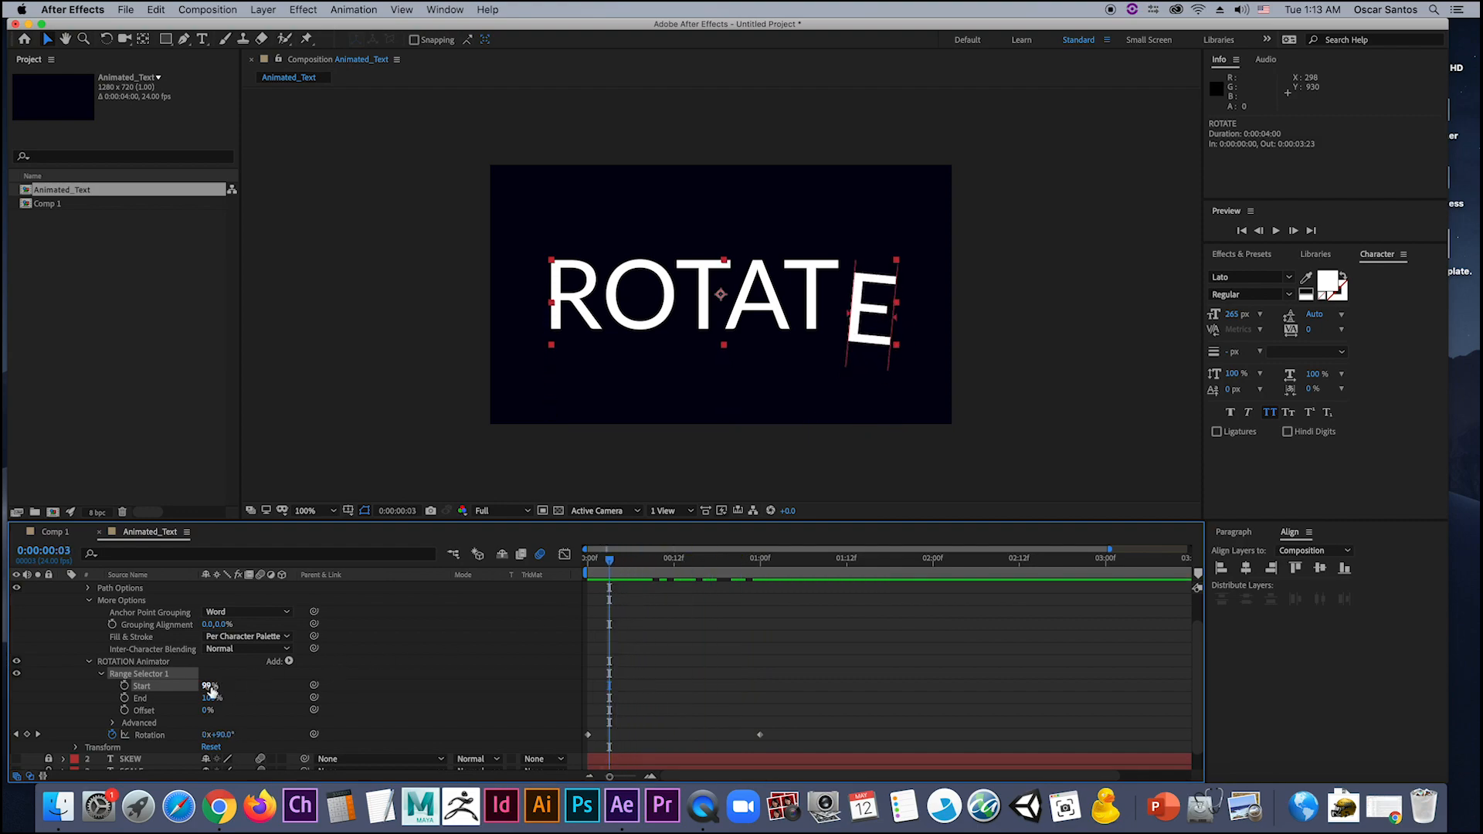
pyautogui.moveTo(207, 686); pyautogui.dragTo(142, 687)
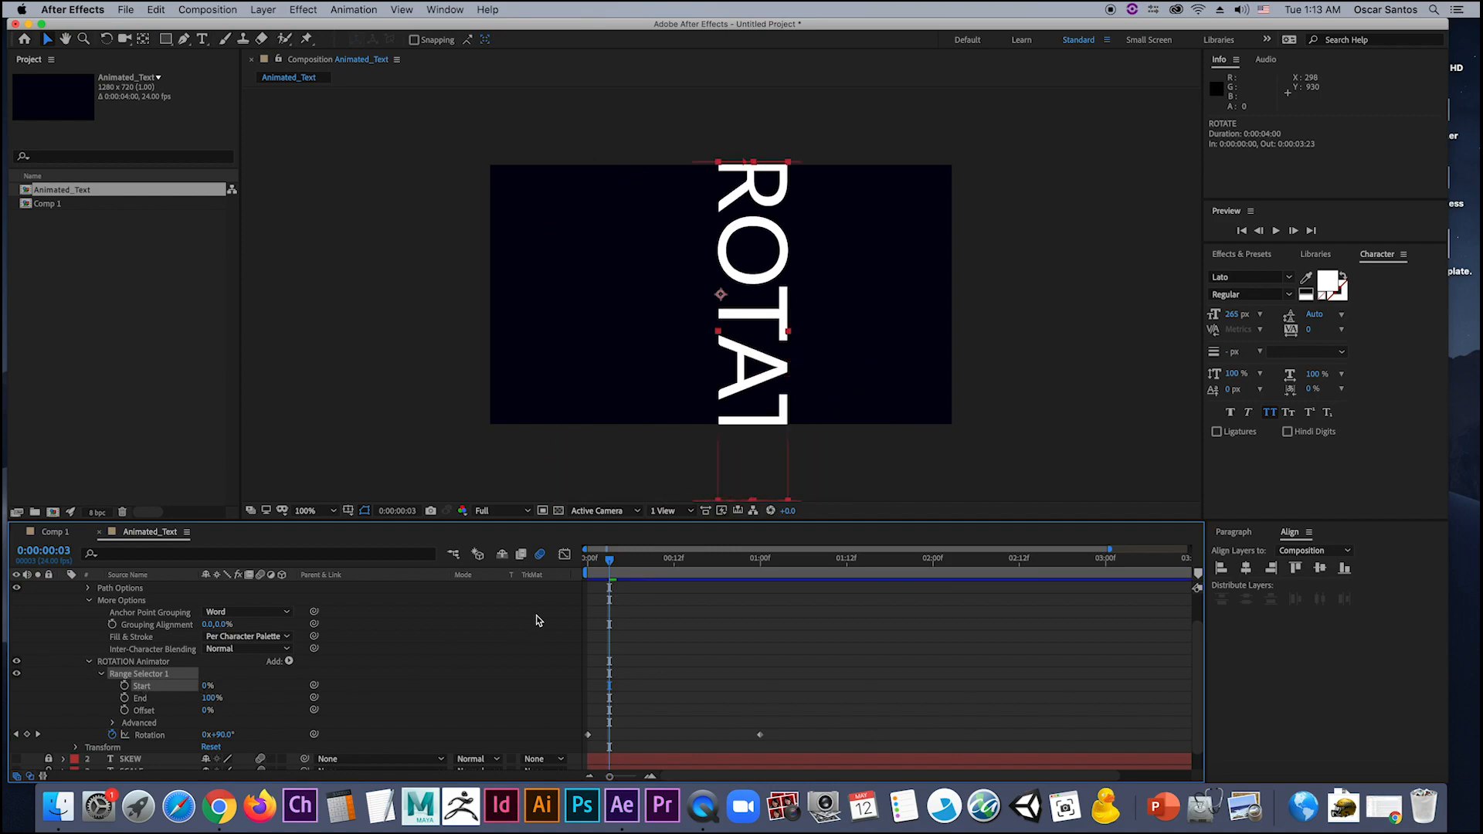
# Step: Keyframe Range Selector 1's Start from 0% at 0:00:00:00 to 100% at 0:00:01:00 and preview the animation
pyautogui.moveTo(616, 576); pyautogui.dragTo(589, 576)
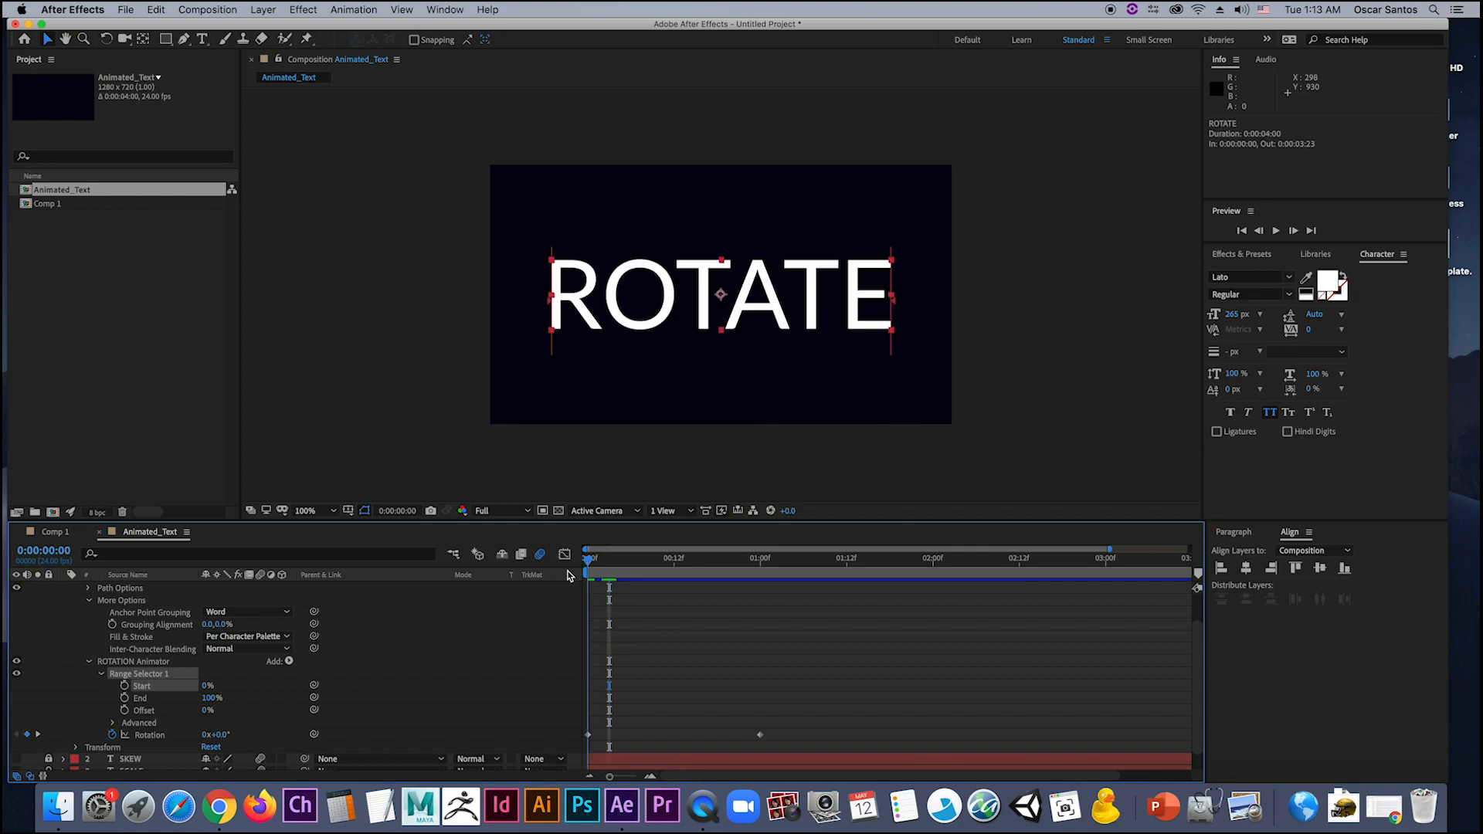
pyautogui.click(127, 686)
pyautogui.moveTo(595, 568); pyautogui.dragTo(760, 558)
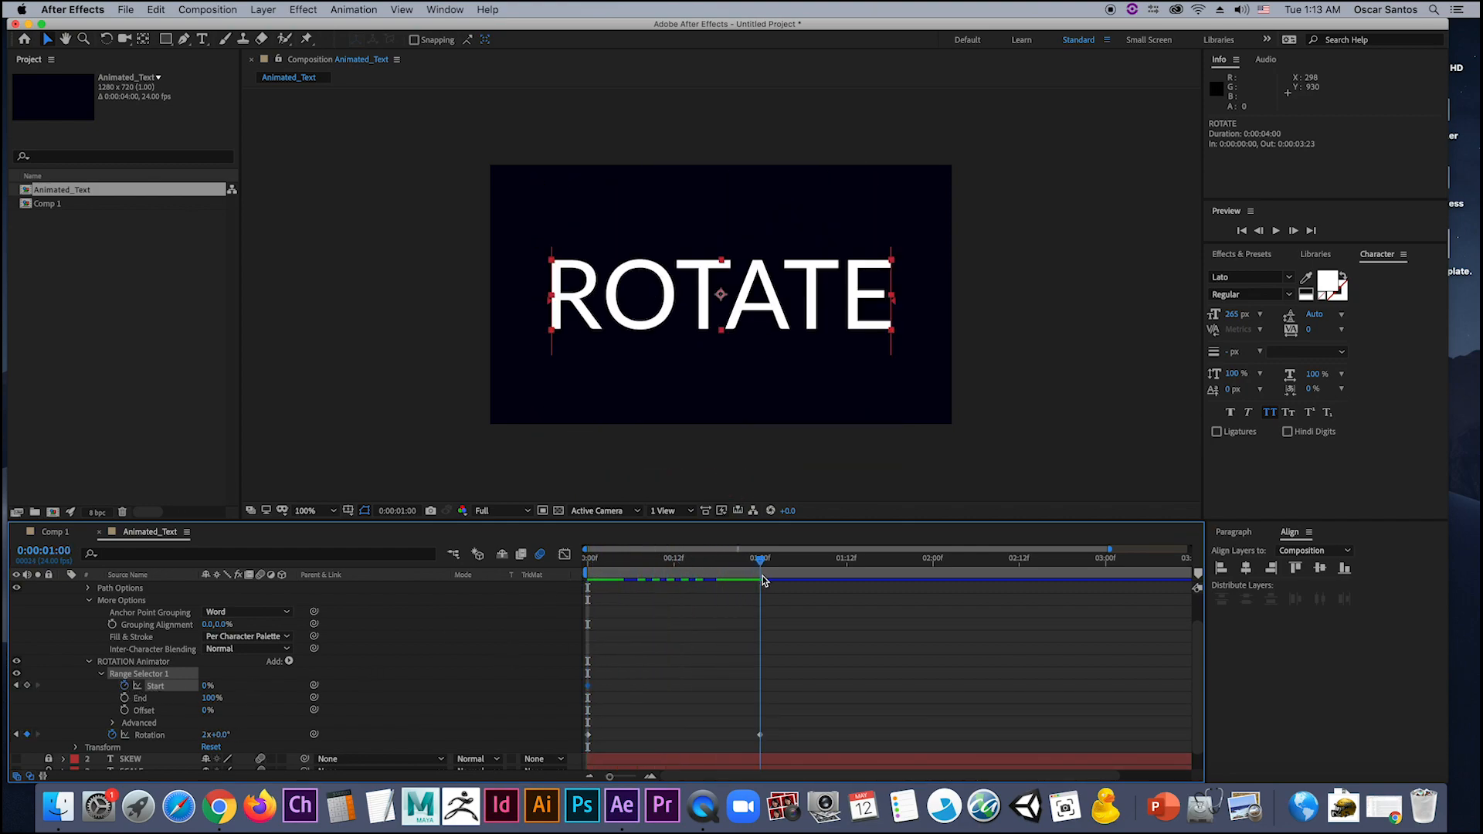
pyautogui.click(206, 685)
pyautogui.write('100')
pyautogui.press('Return')
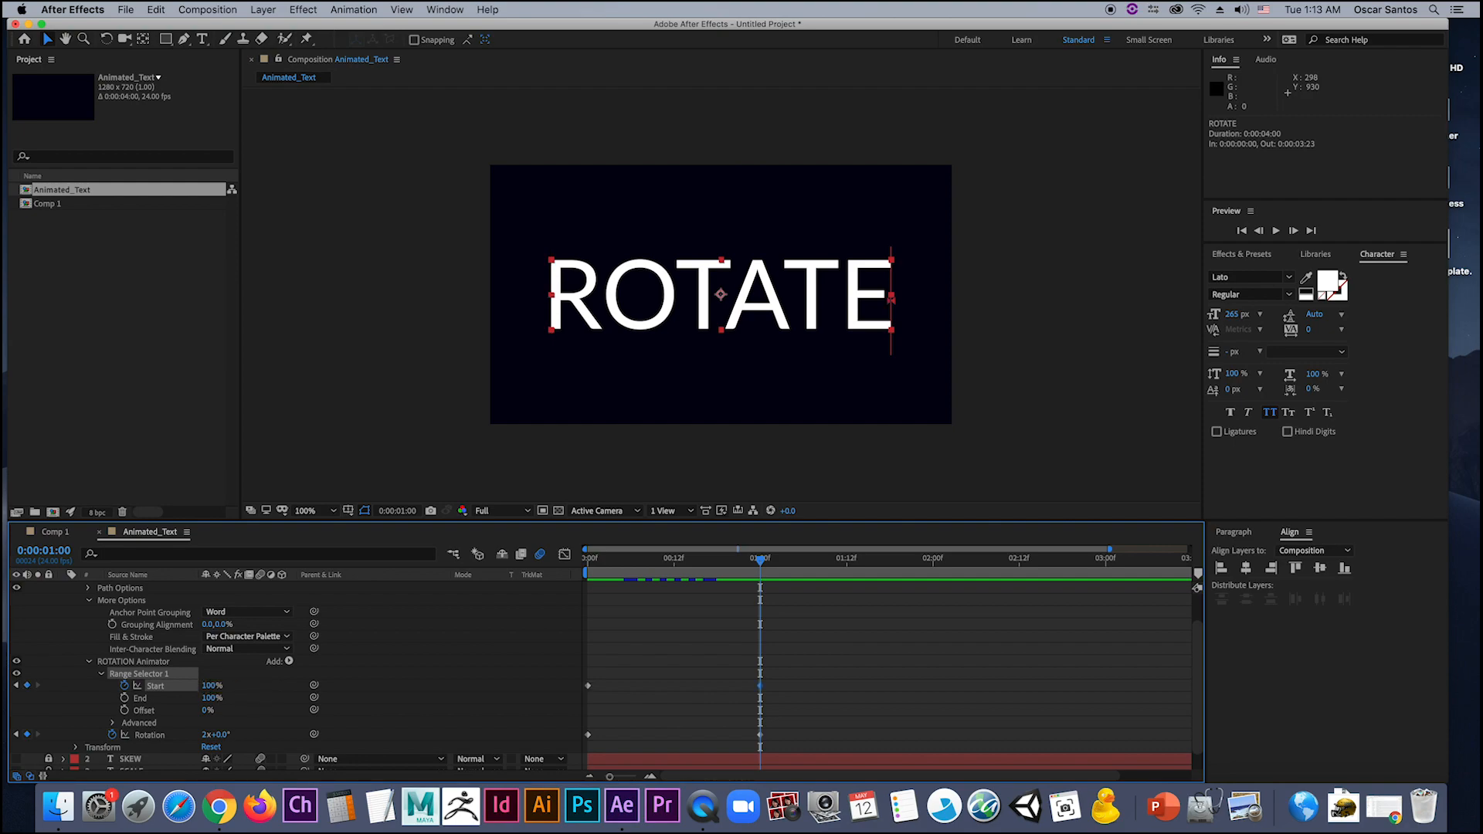
pyautogui.moveTo(761, 564); pyautogui.dragTo(554, 577)
pyautogui.press('space')
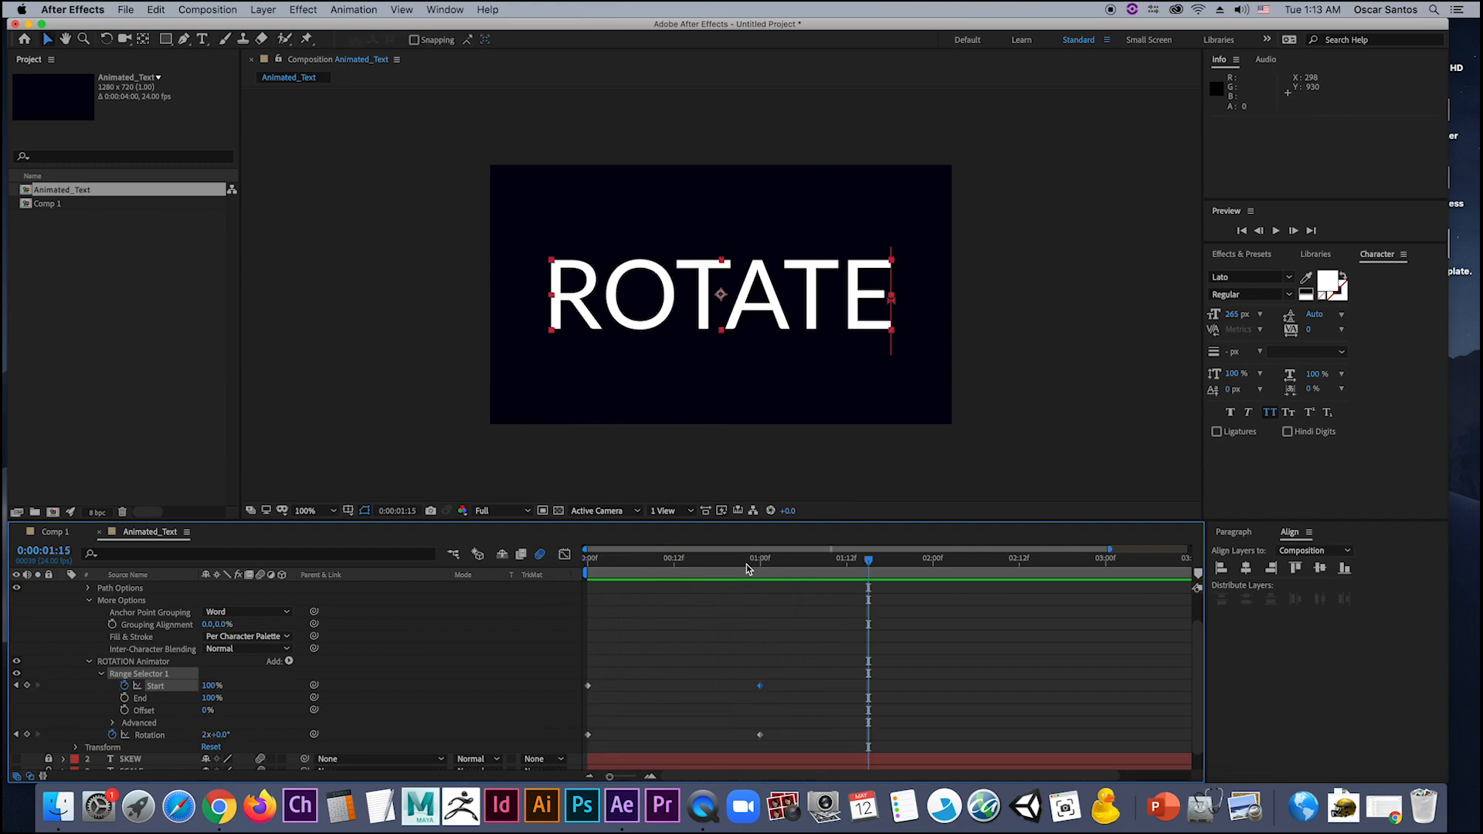
pyautogui.press('space')
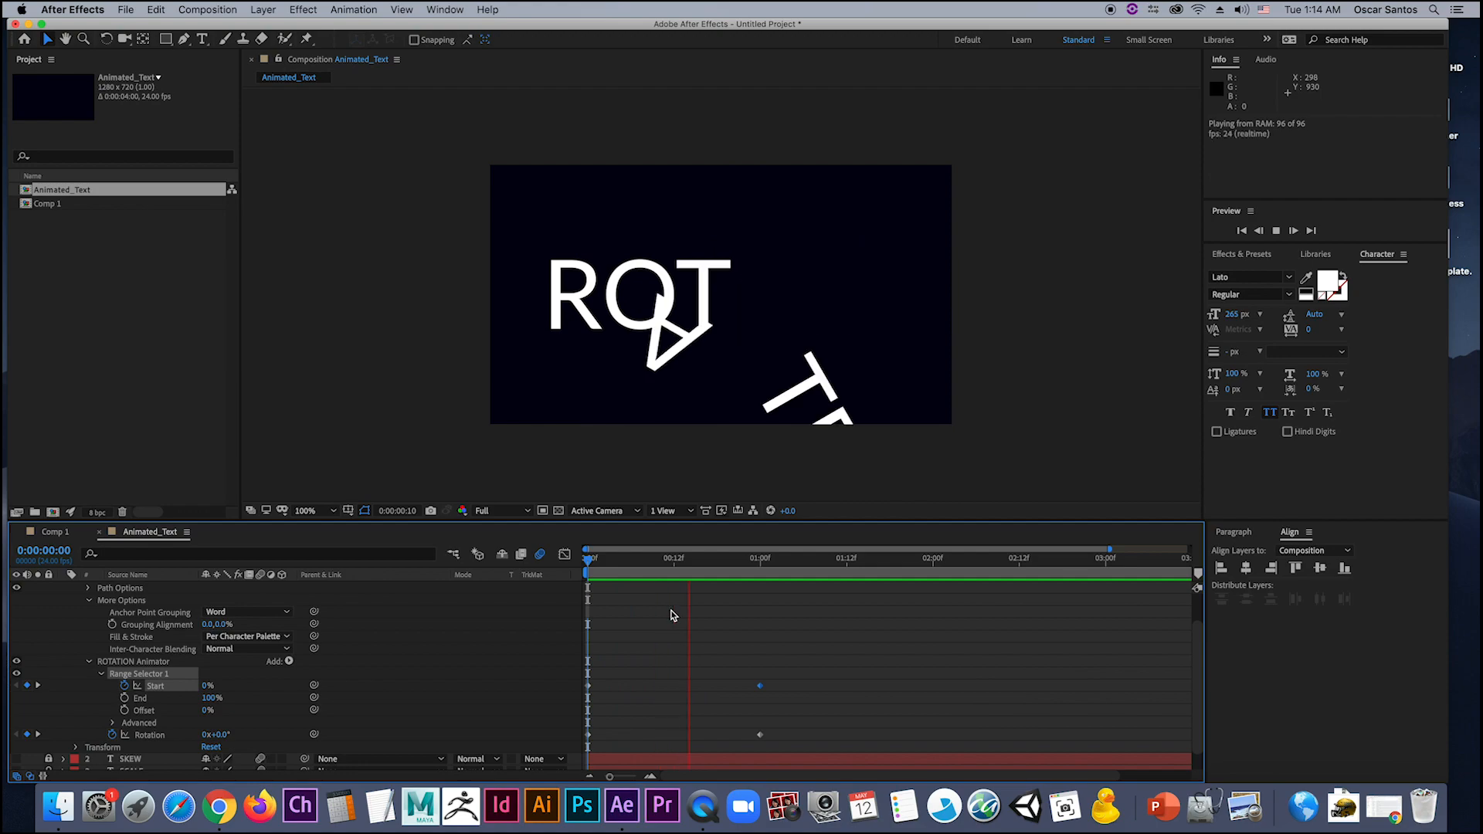
pyautogui.press('space')
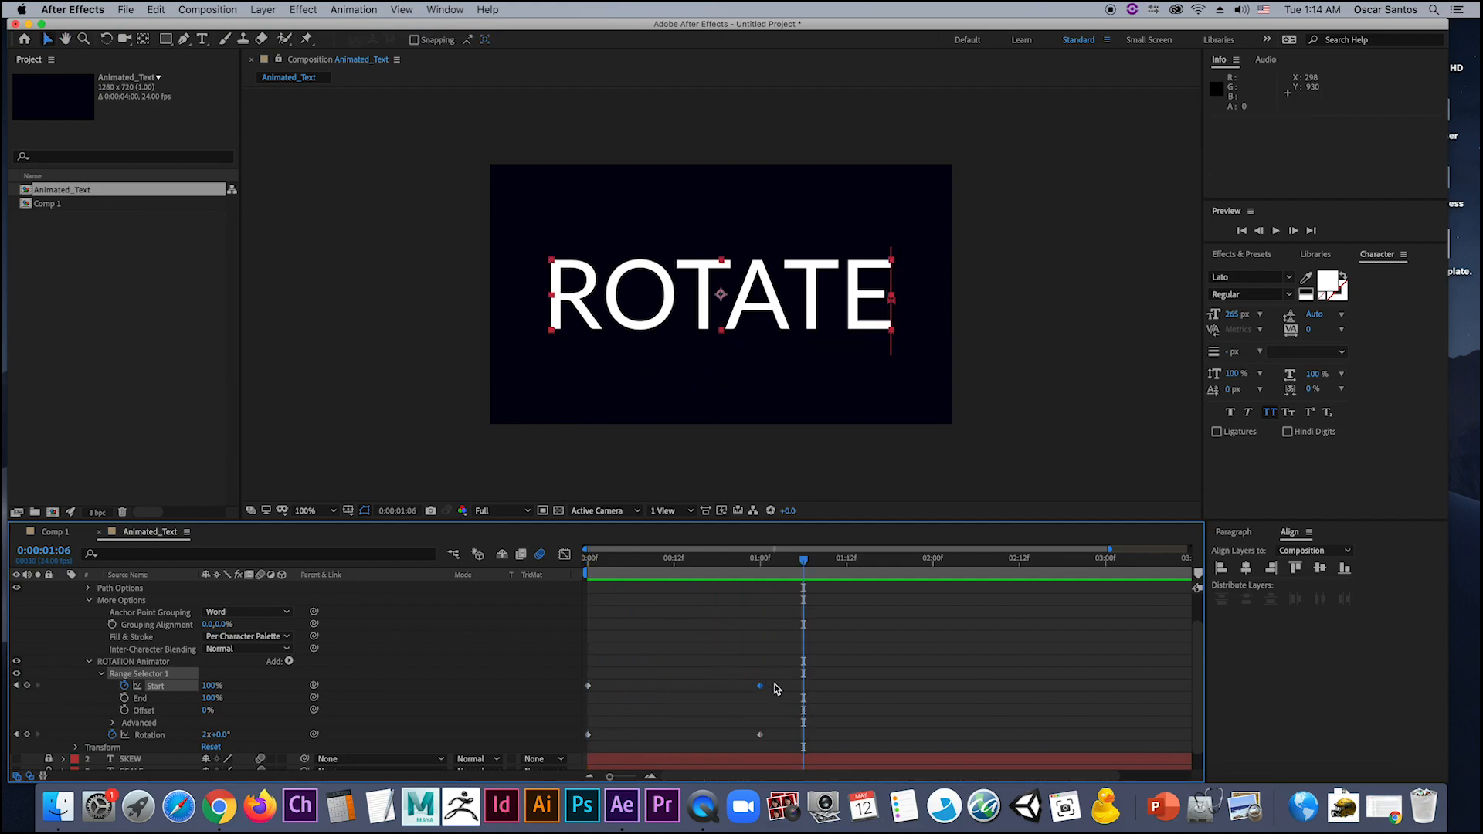
# Step: Move the ending keyframes of Start and Rotation together to 0:00:03:01 and preview the slower animation
pyautogui.moveTo(776, 679); pyautogui.dragTo(753, 747)
pyautogui.moveTo(782, 667); pyautogui.dragTo(1115, 734)
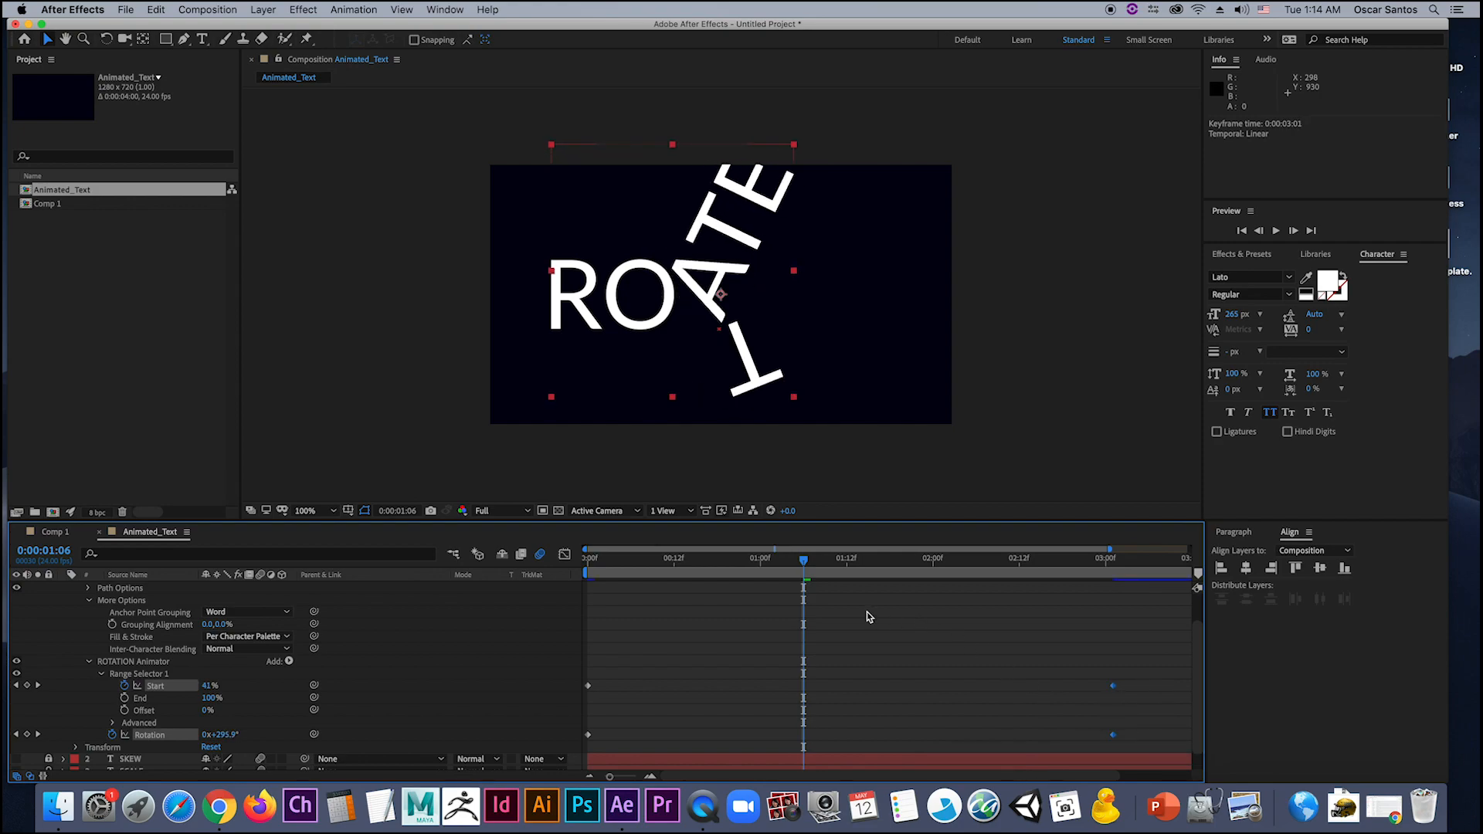
pyautogui.press('space')
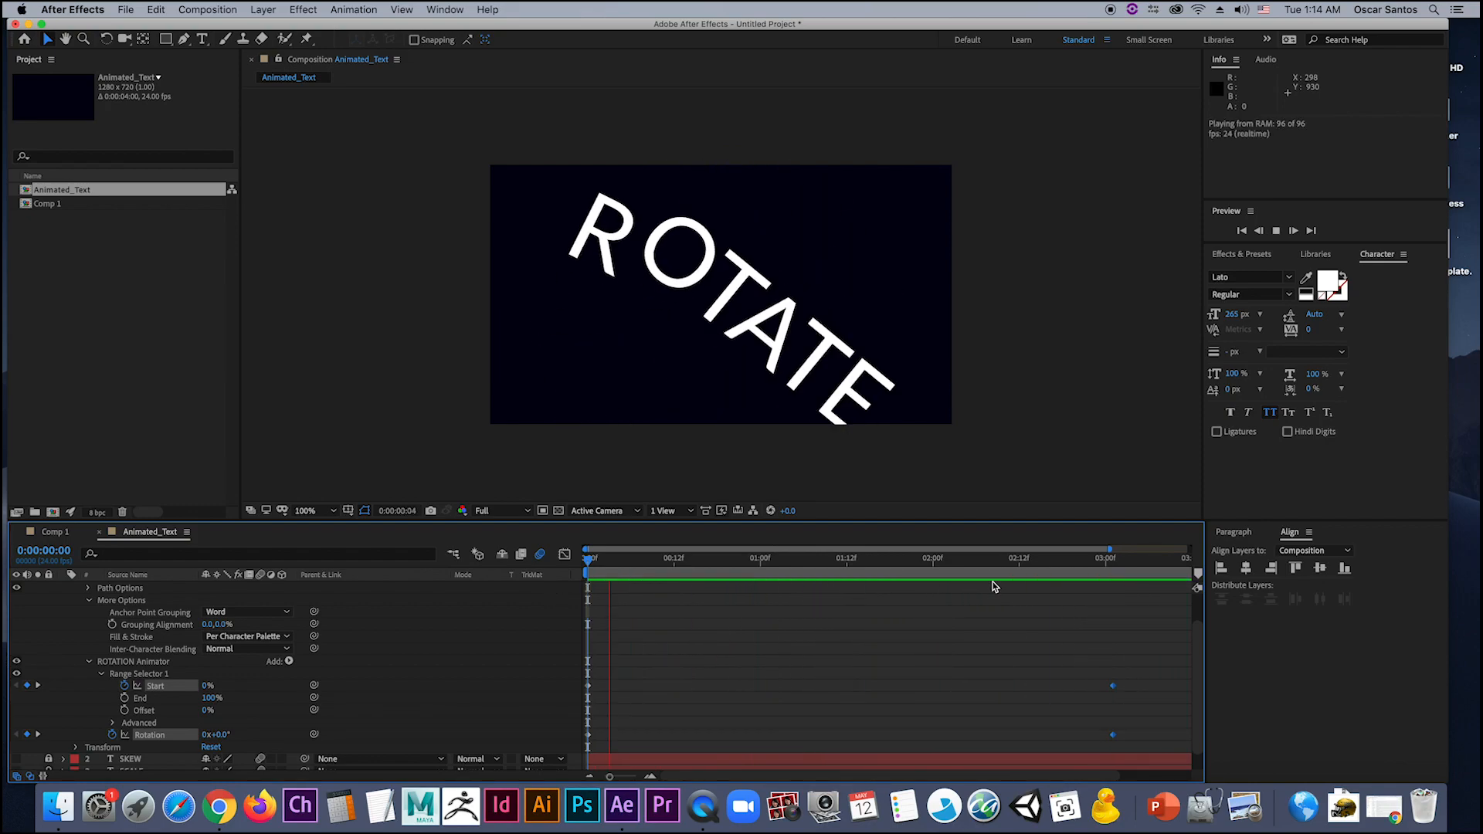
pyautogui.press('space')
# Step: Try Range Selector 1's Offset at 44% with a preview, reset it to 0% and play the animation again
pyautogui.moveTo(906, 606); pyautogui.dragTo(940, 609)
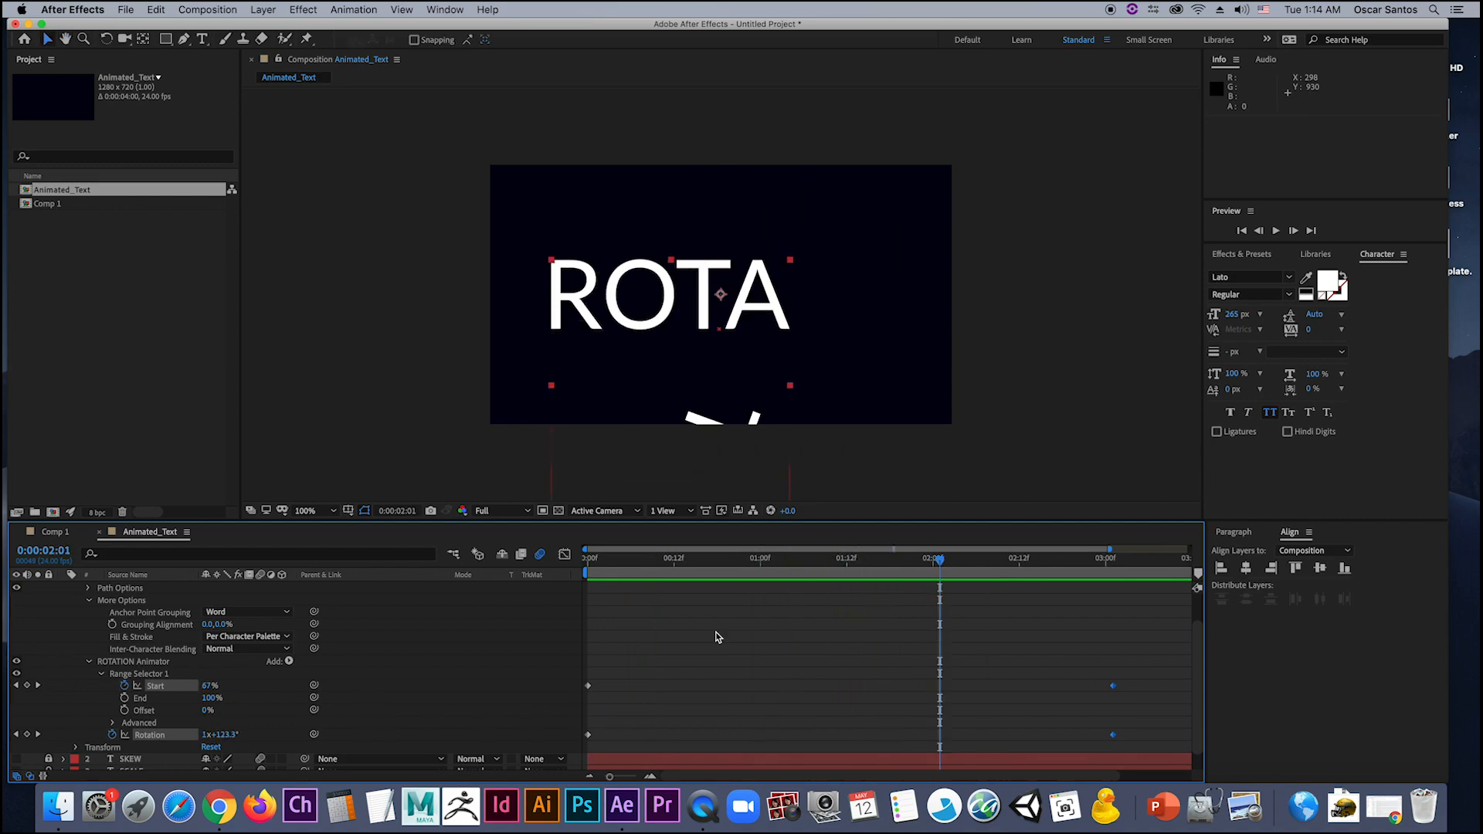
pyautogui.moveTo(207, 710); pyautogui.dragTo(236, 709)
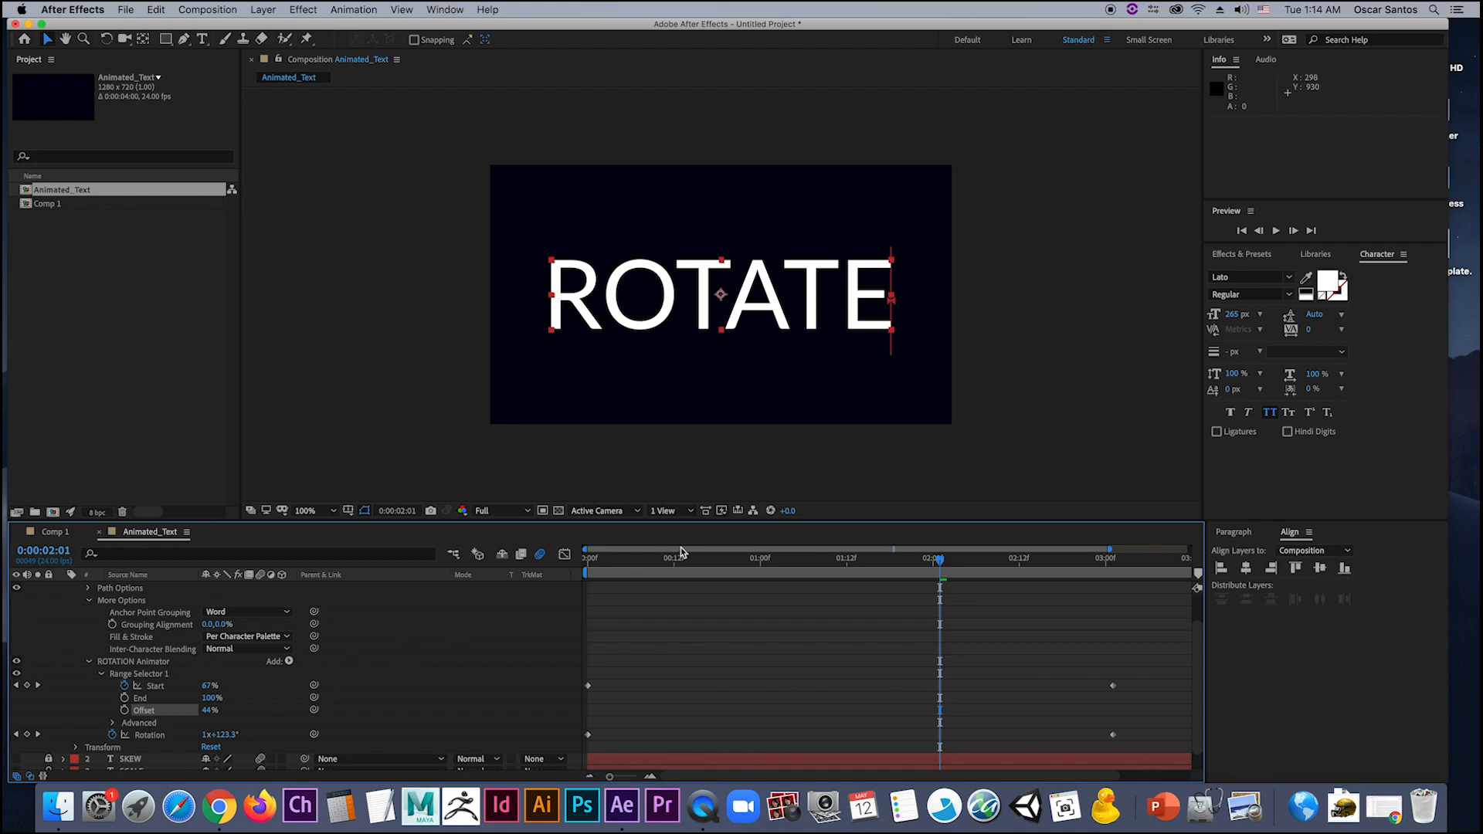
pyautogui.moveTo(655, 558); pyautogui.dragTo(588, 557)
pyautogui.press('space')
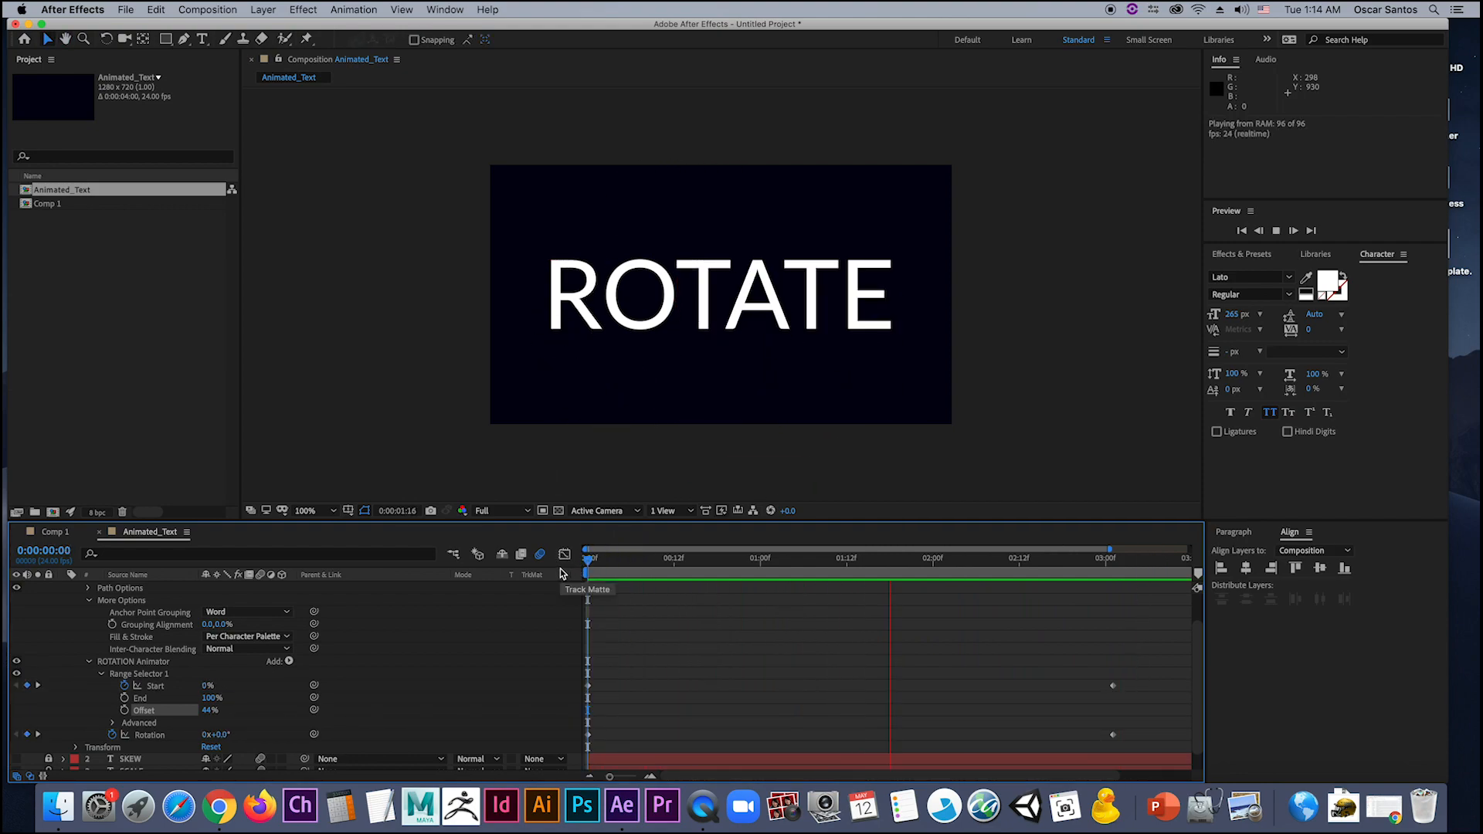
pyautogui.press('space')
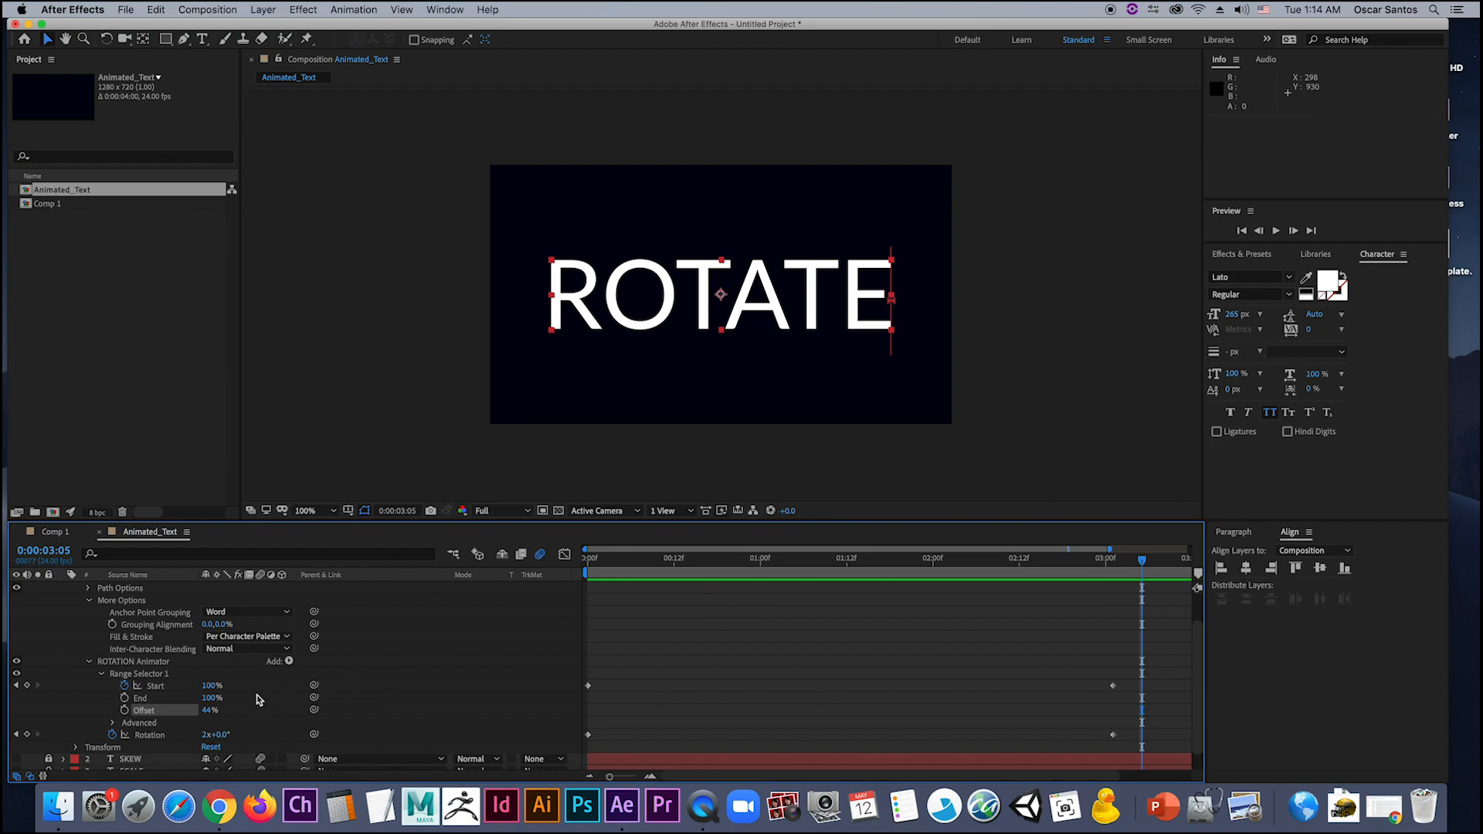
pyautogui.click(215, 710)
pyautogui.write('0')
pyautogui.press('Return')
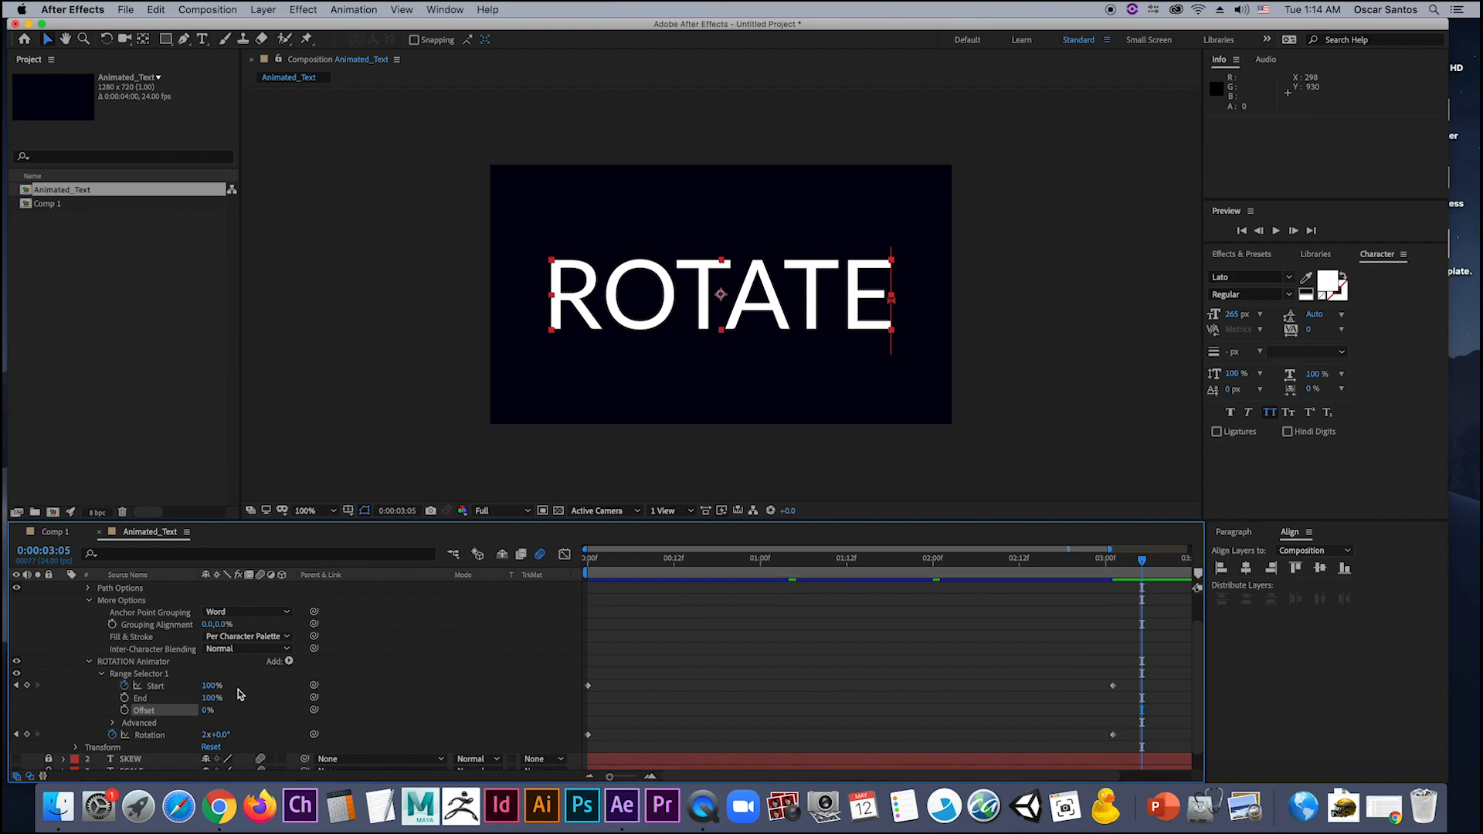
pyautogui.press('space')
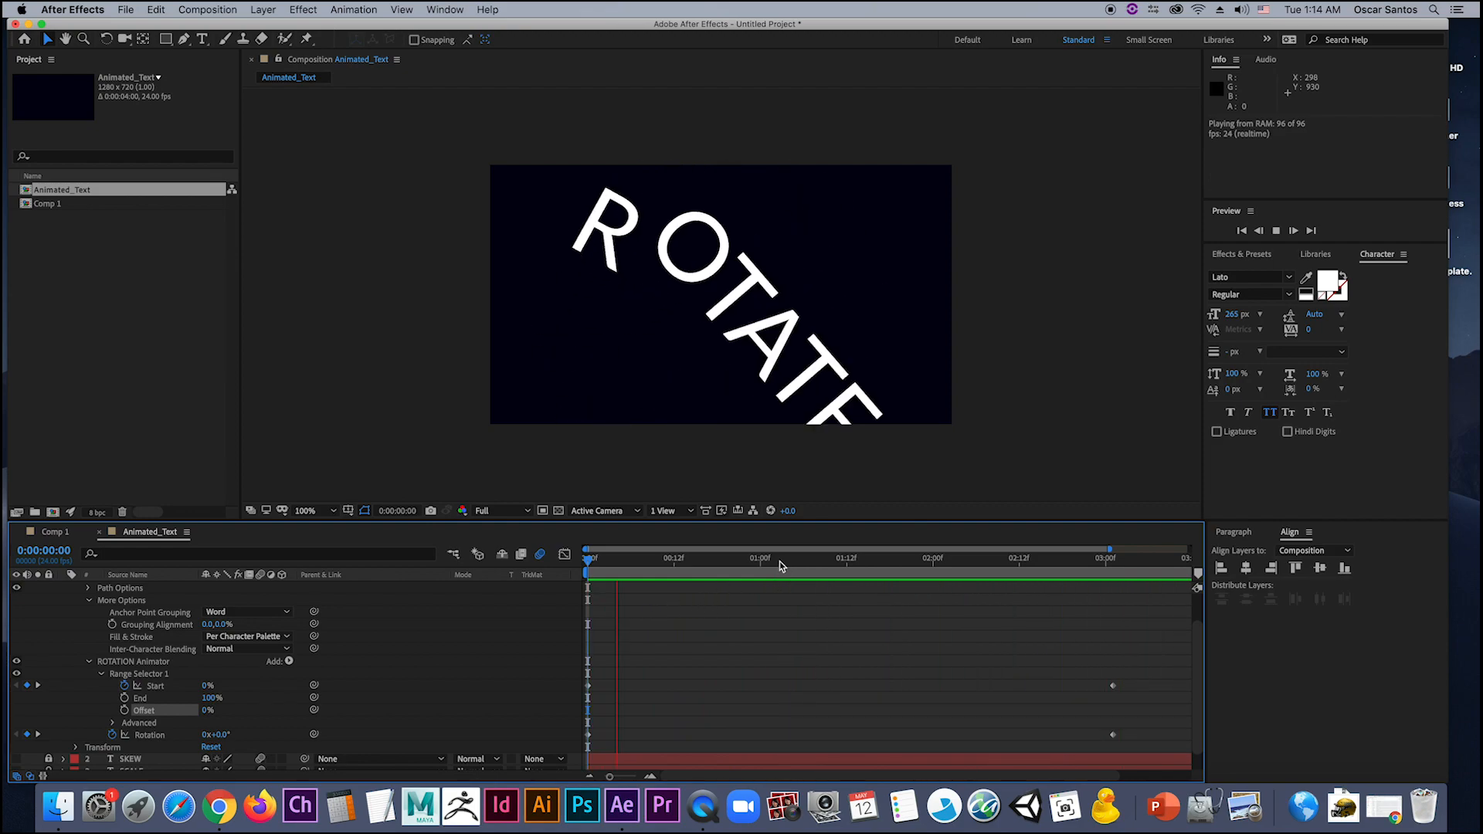
# Step: Set the ROTATION Animator's Range Selector offset to 40% and preview the animation from the start
pyautogui.press('space')
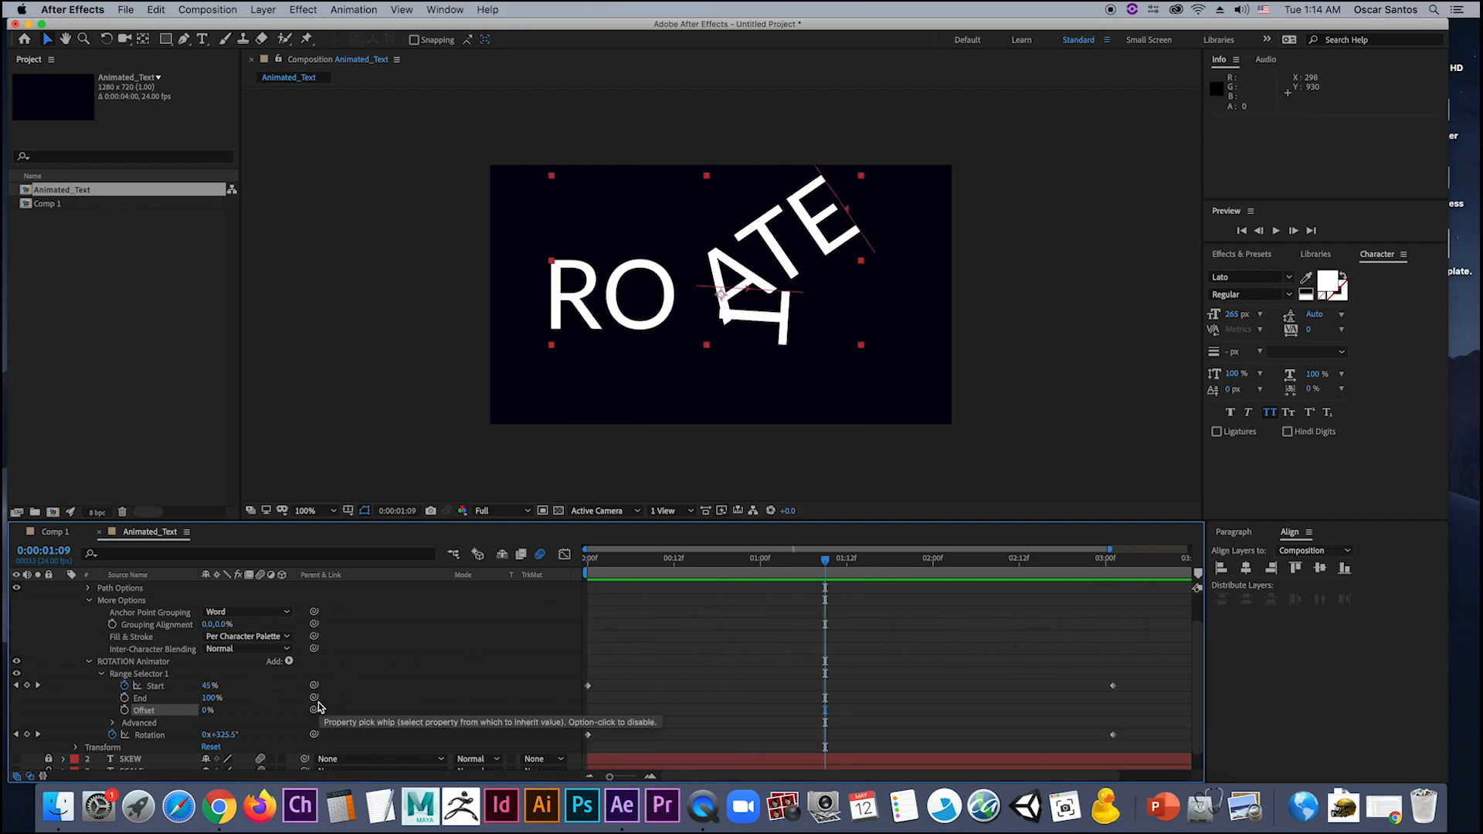
pyautogui.click(205, 710)
pyautogui.press('Return')
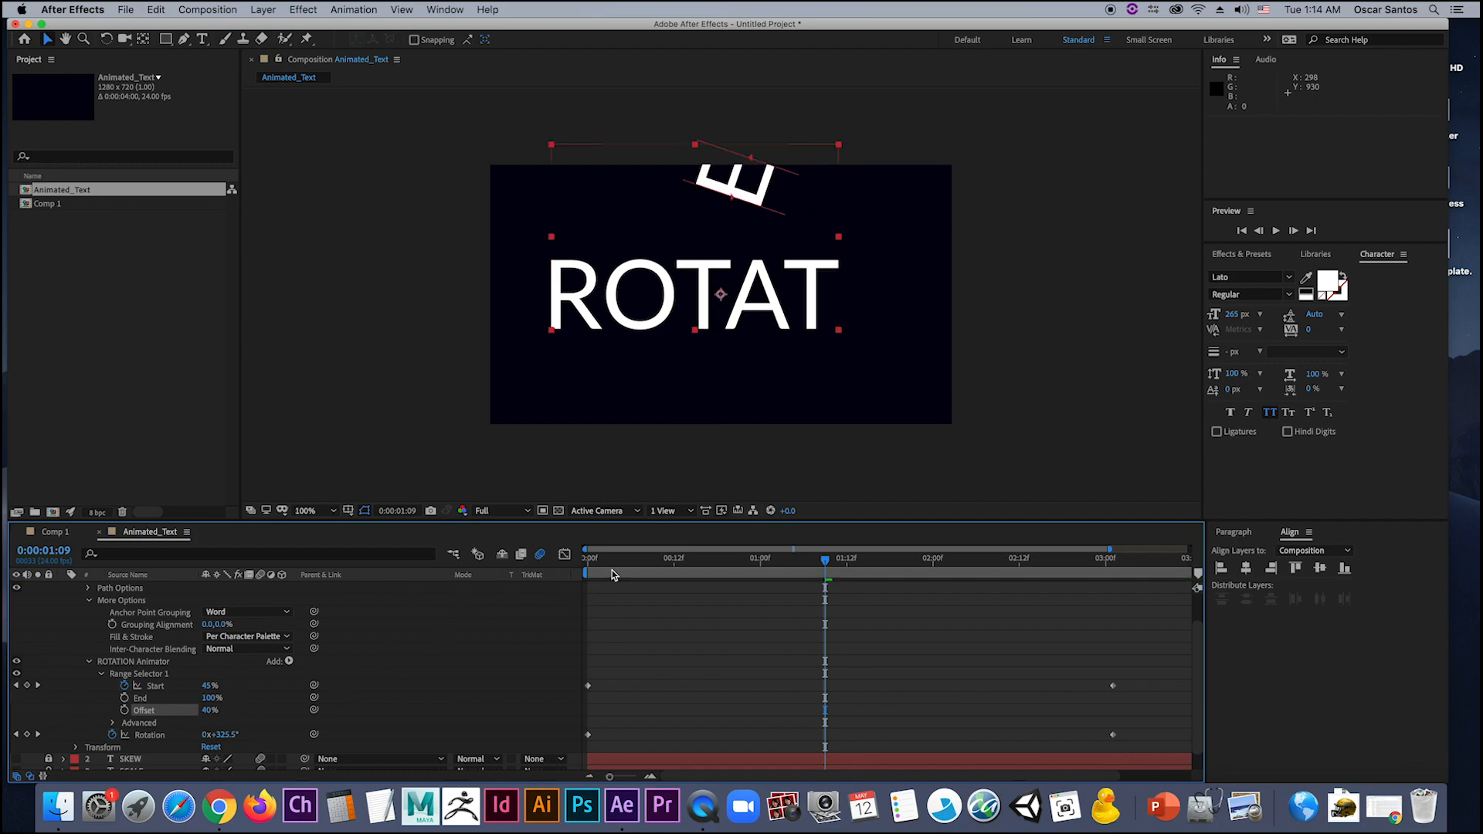
pyautogui.press('Home')
pyautogui.press('space')
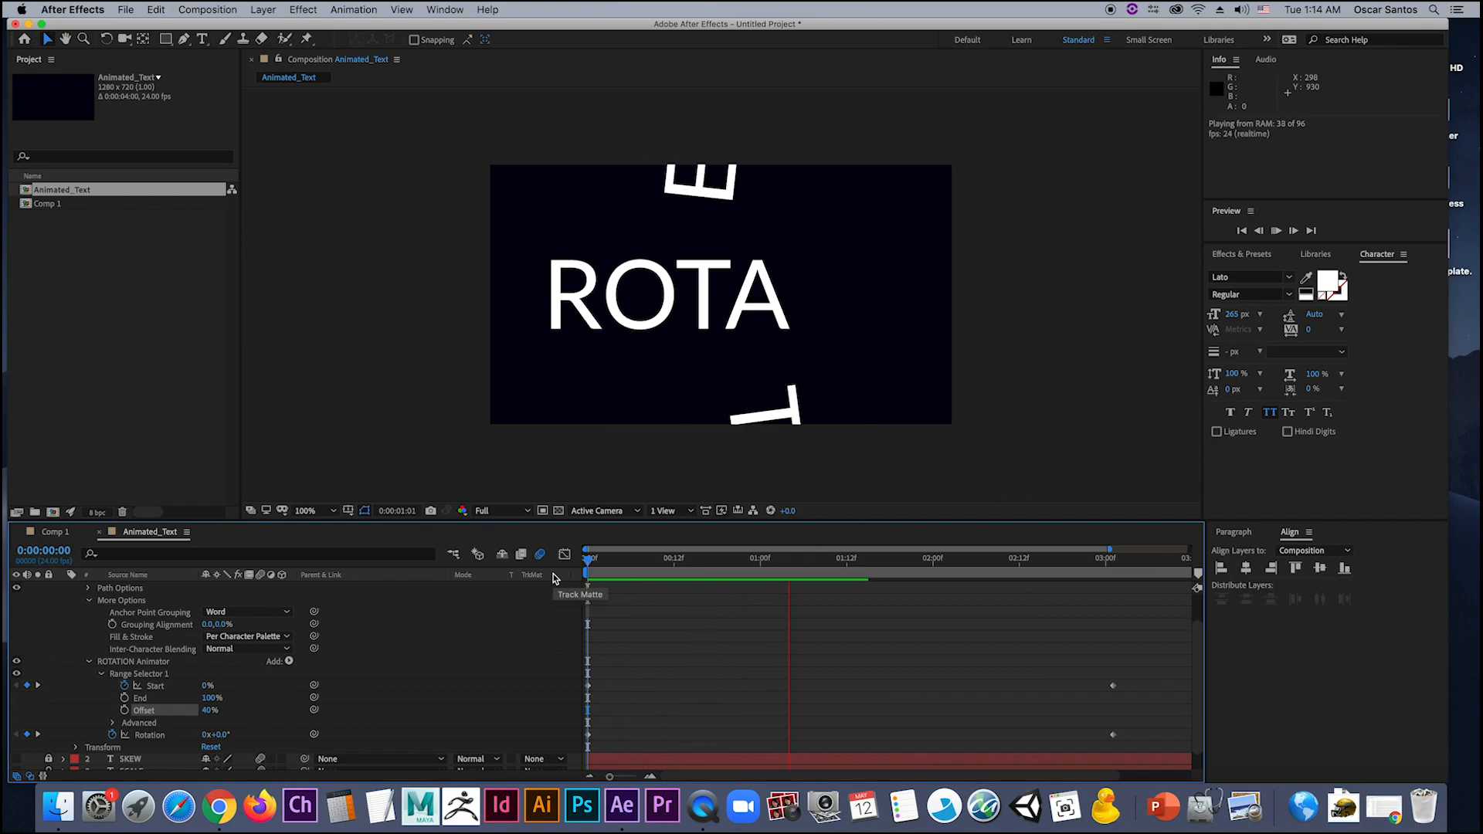
pyautogui.press('space')
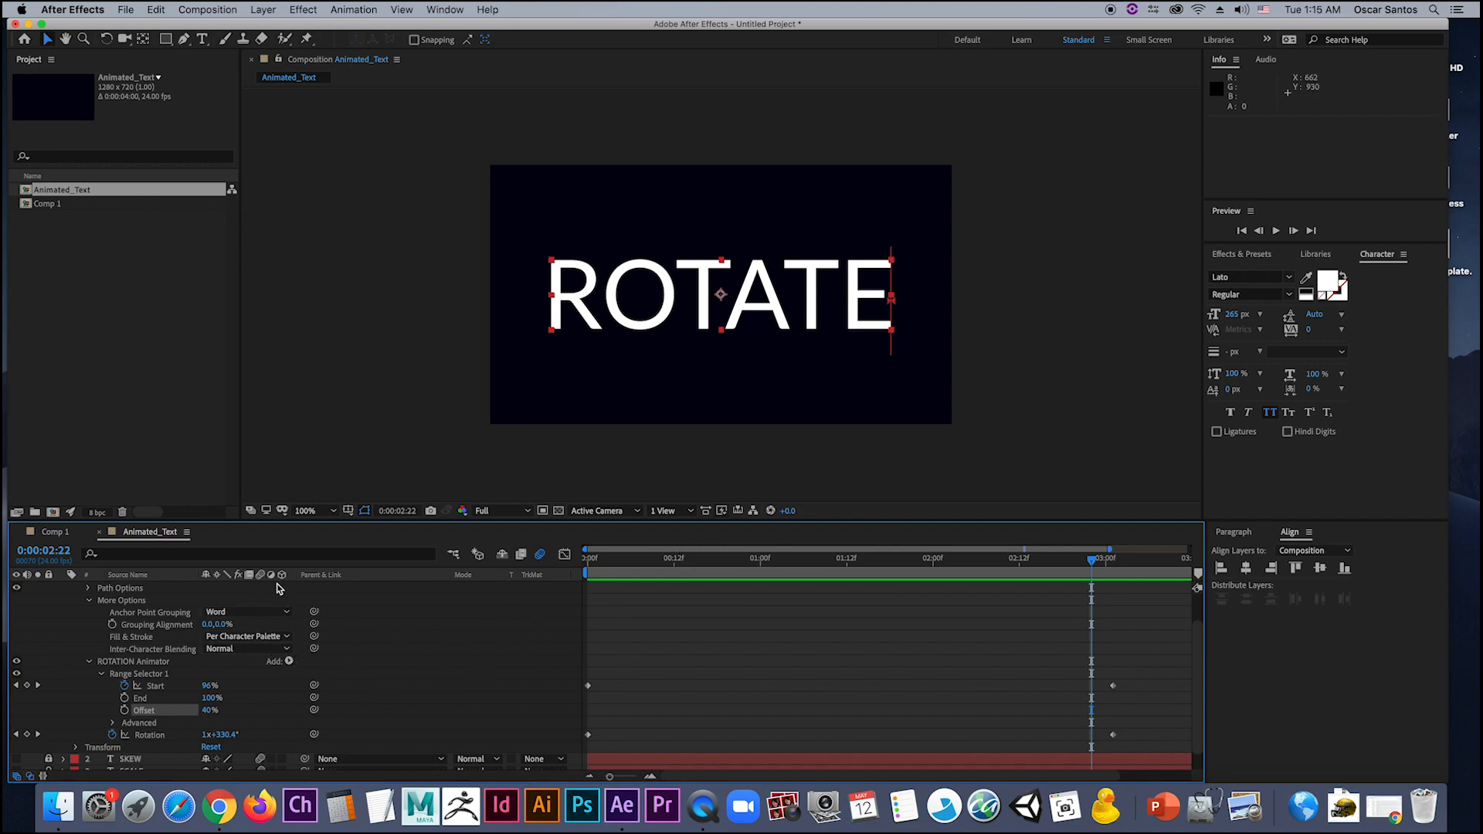
# Step: Enable motion blur on the ROTATE layer and preview the animation from the first frame
pyautogui.scroll(2, 274, 593)
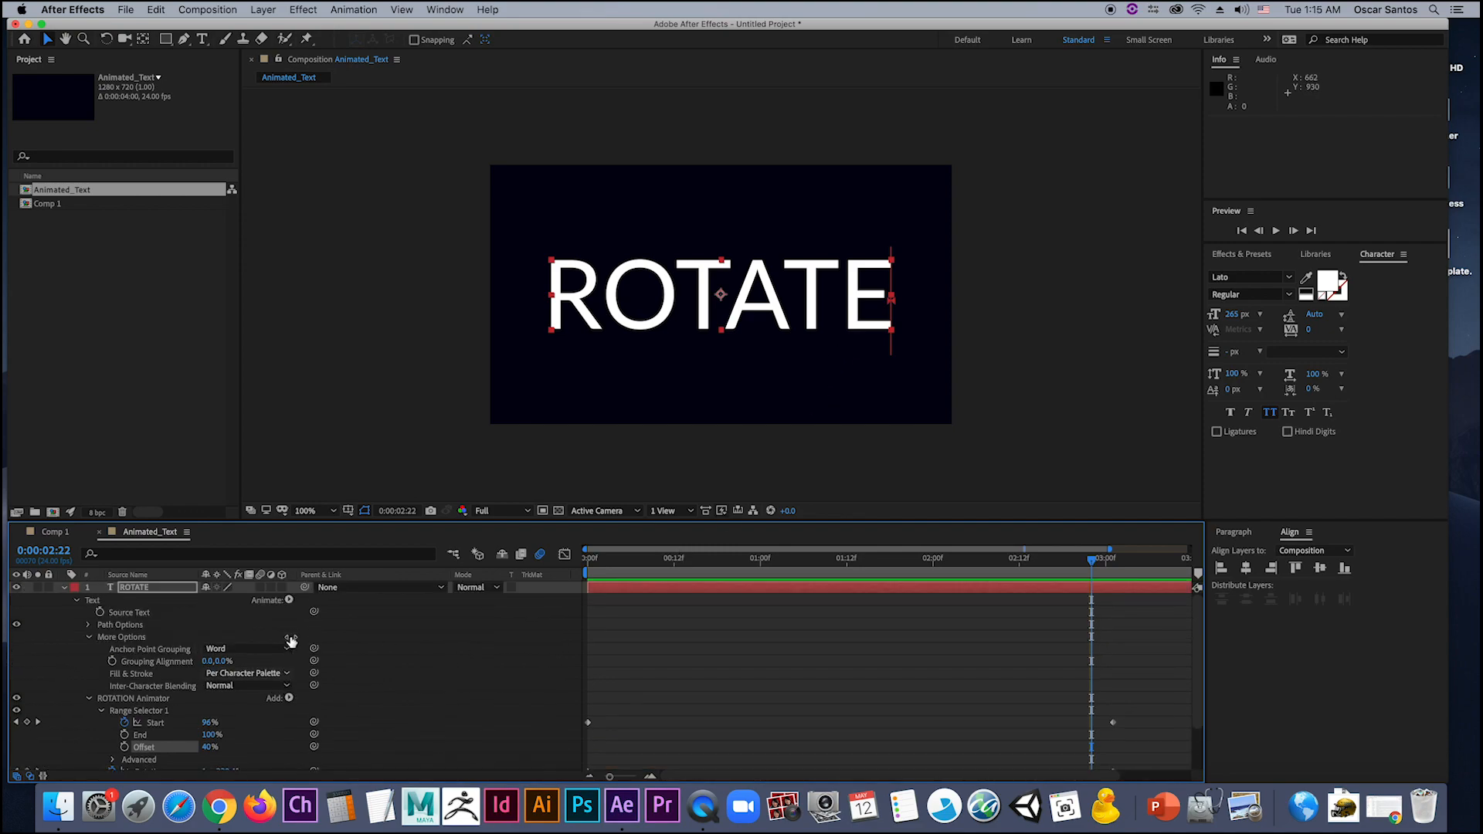
pyautogui.click(260, 588)
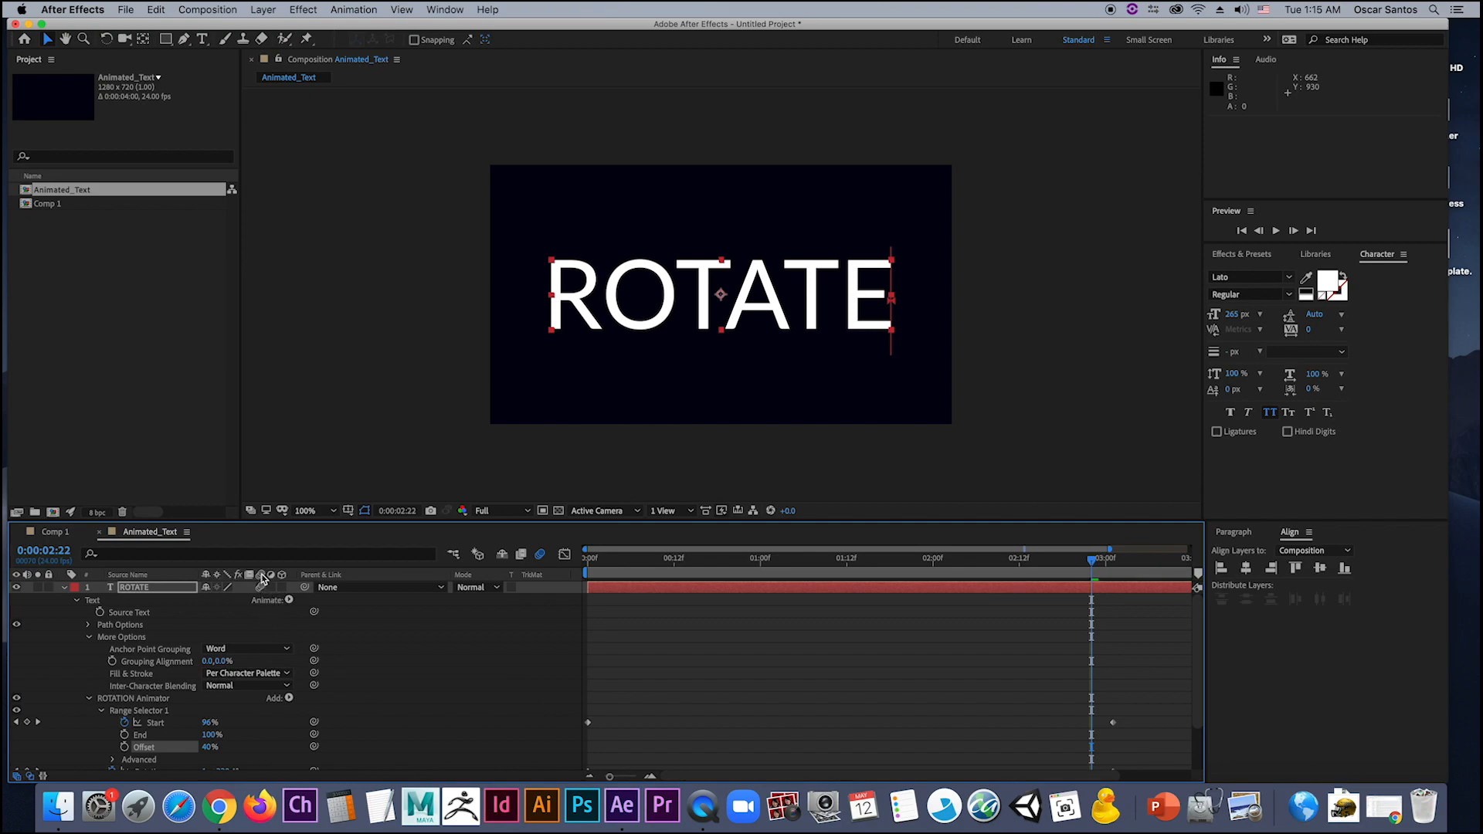
pyautogui.press('Home')
pyautogui.press('space')
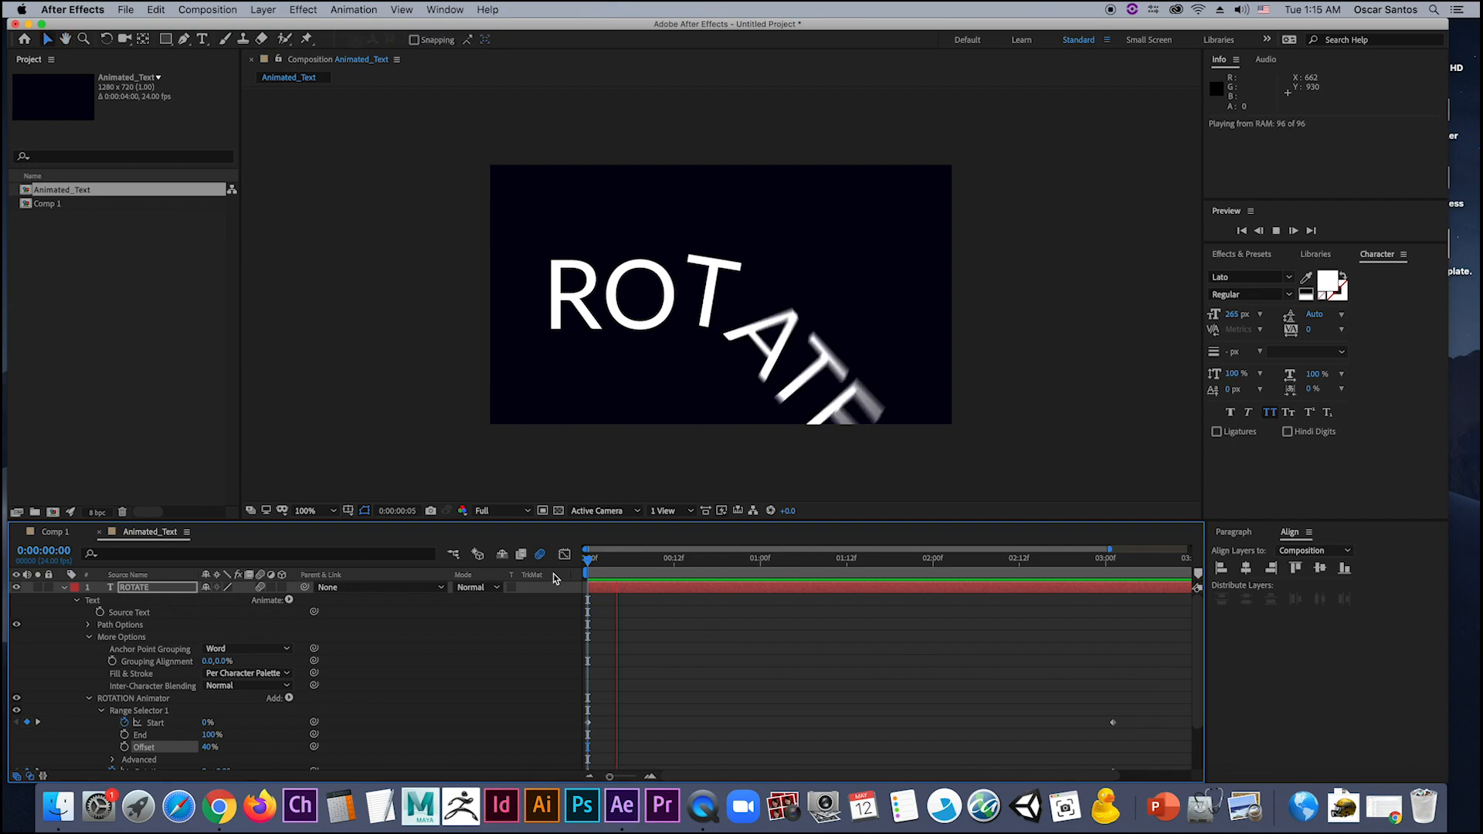
pyautogui.press('space')
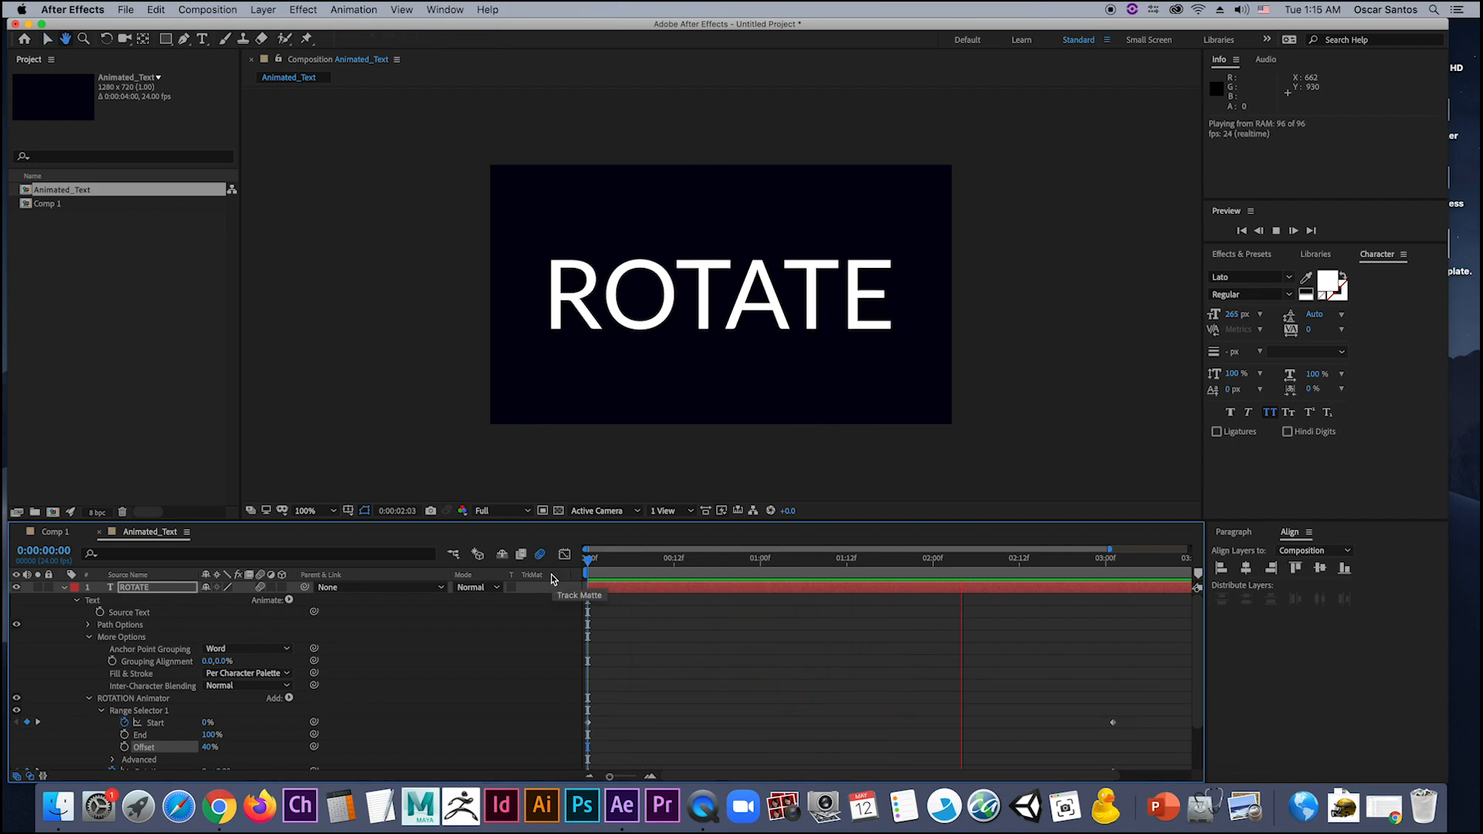
# Step: Set the ROTATE layer's Anchor Point Grouping to Character and preview the animation
pyautogui.scroll(-2, 242, 680)
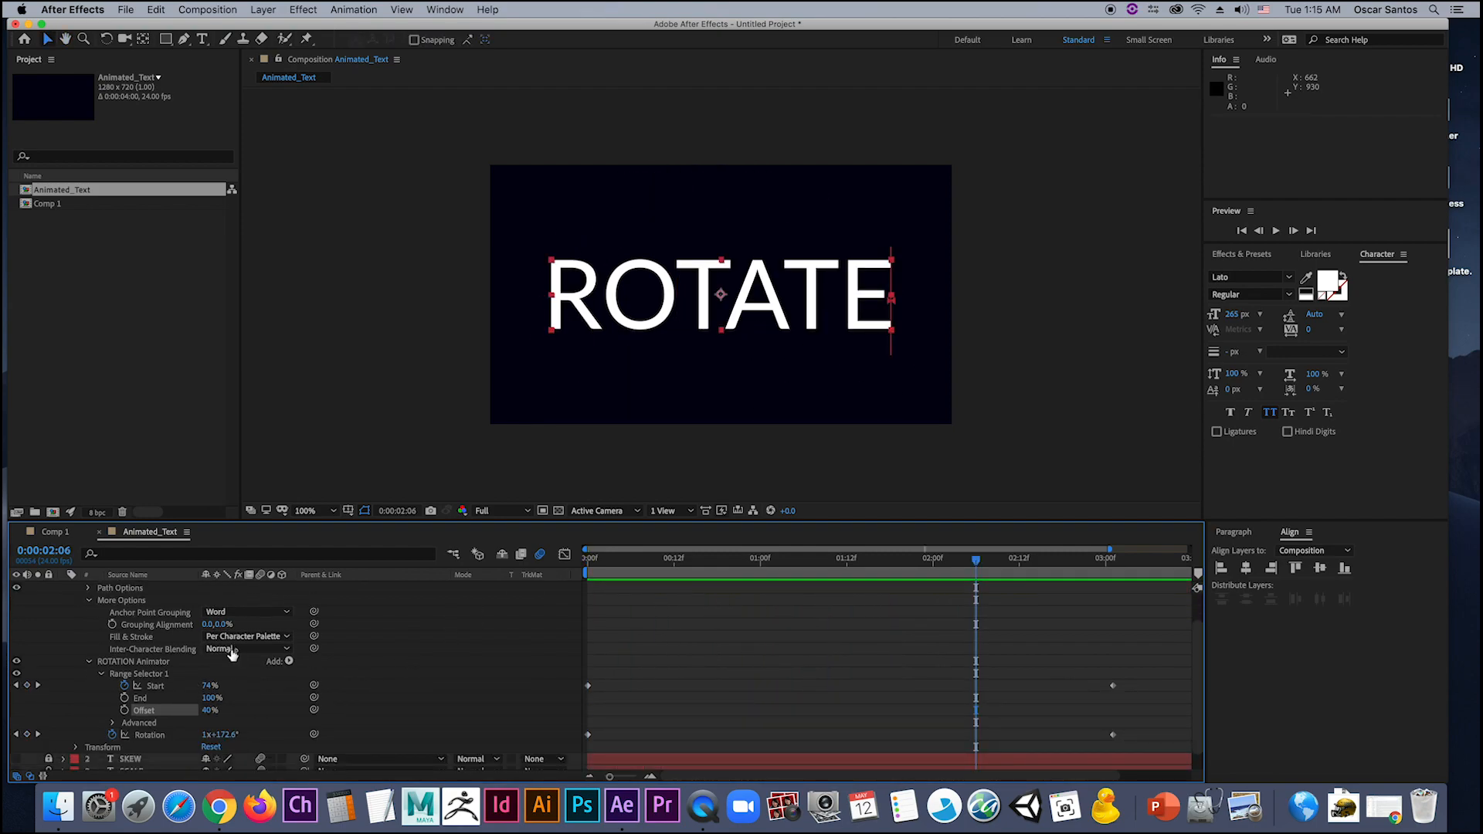
pyautogui.click(272, 613)
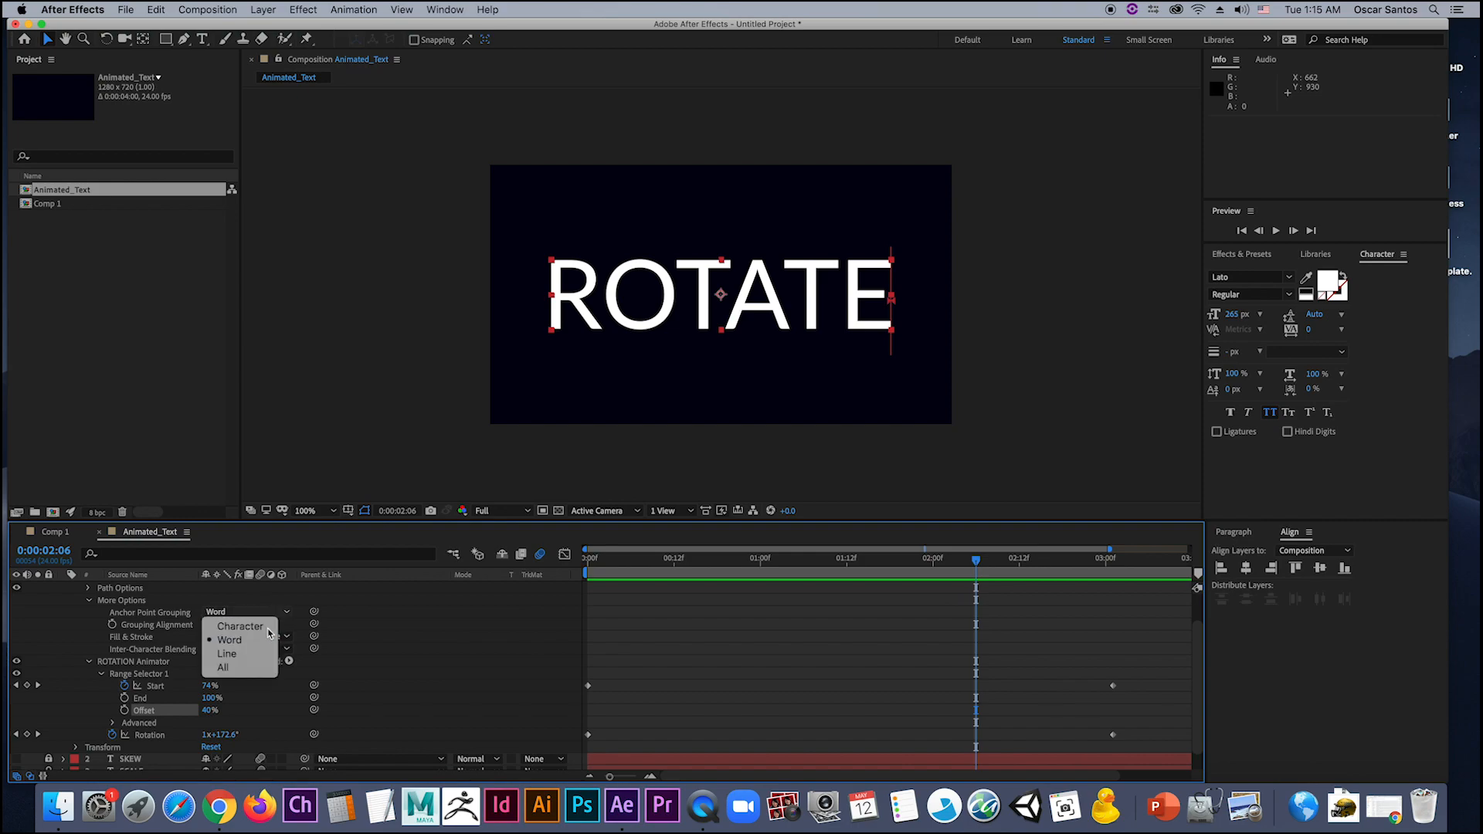
pyautogui.click(270, 626)
pyautogui.press('space')
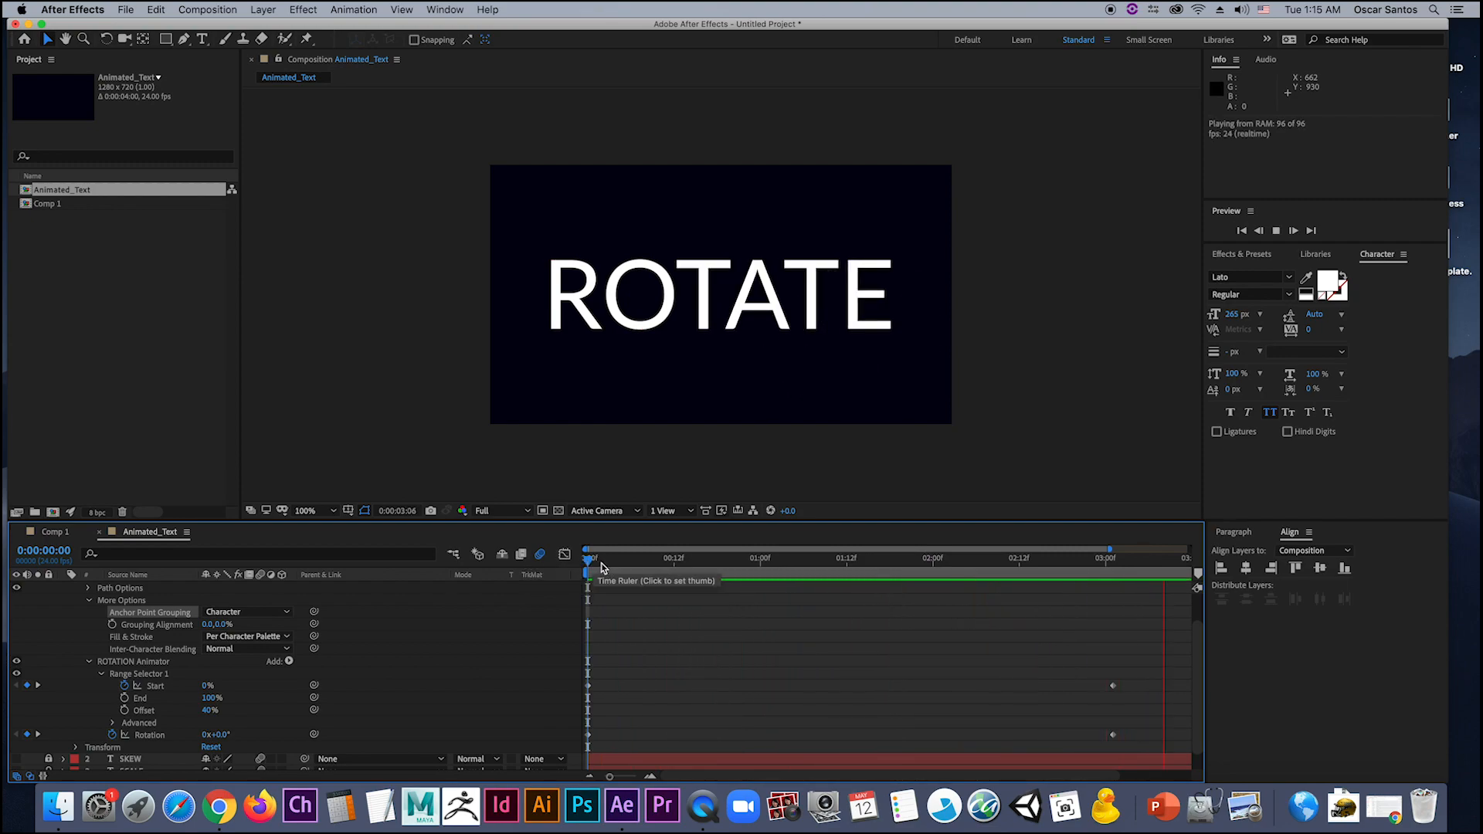
# Step: Try a Range Selector offset of -1% from the first frame and preview the rotation
pyautogui.moveTo(603, 571)
pyautogui.mouseDown()
pyautogui.moveTo(755, 581)
pyautogui.moveTo(576, 581)
pyautogui.mouseUp()
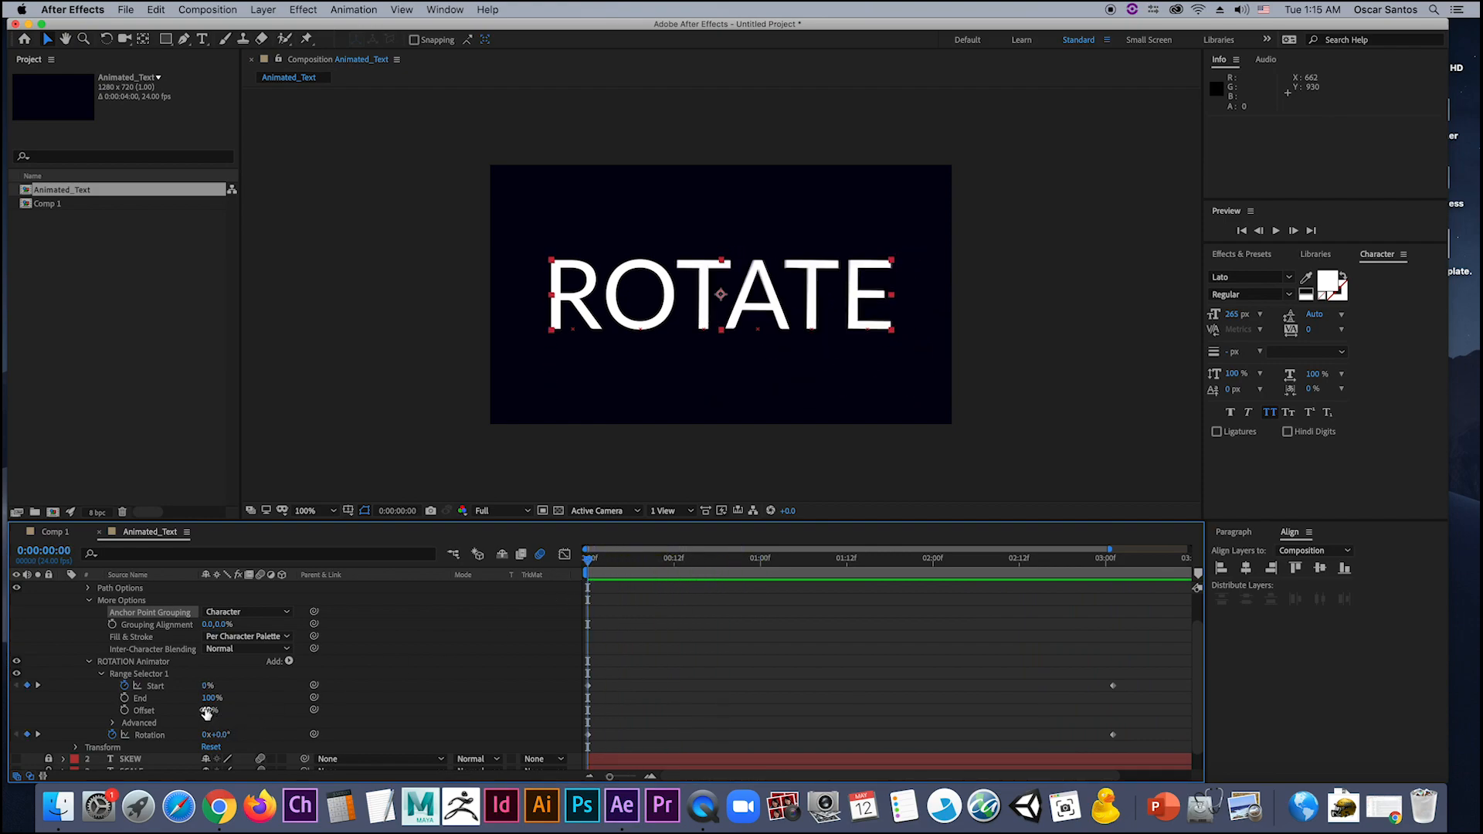
pyautogui.moveTo(207, 710); pyautogui.dragTo(177, 709)
pyautogui.press('space')
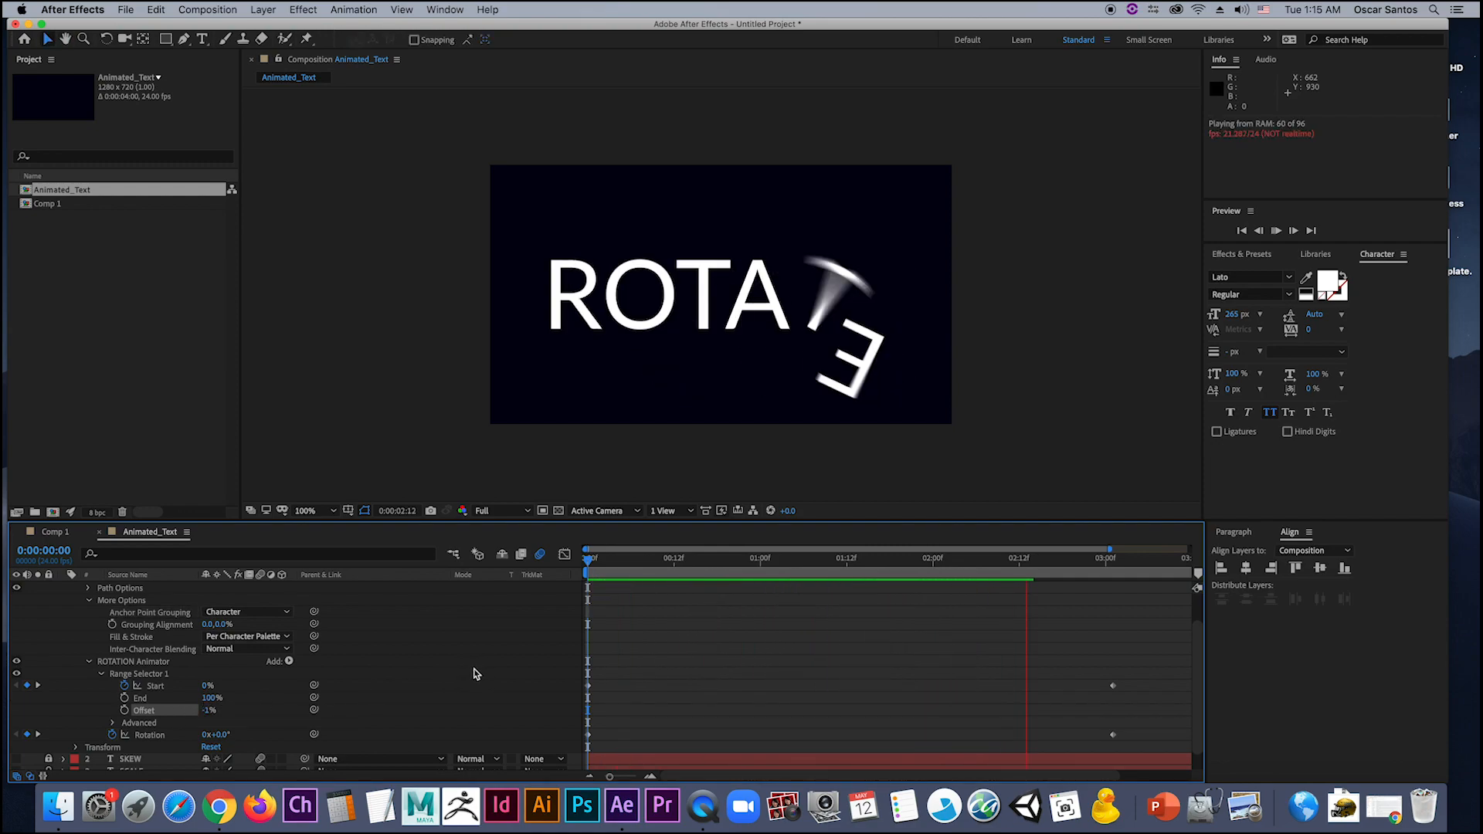
pyautogui.press('space')
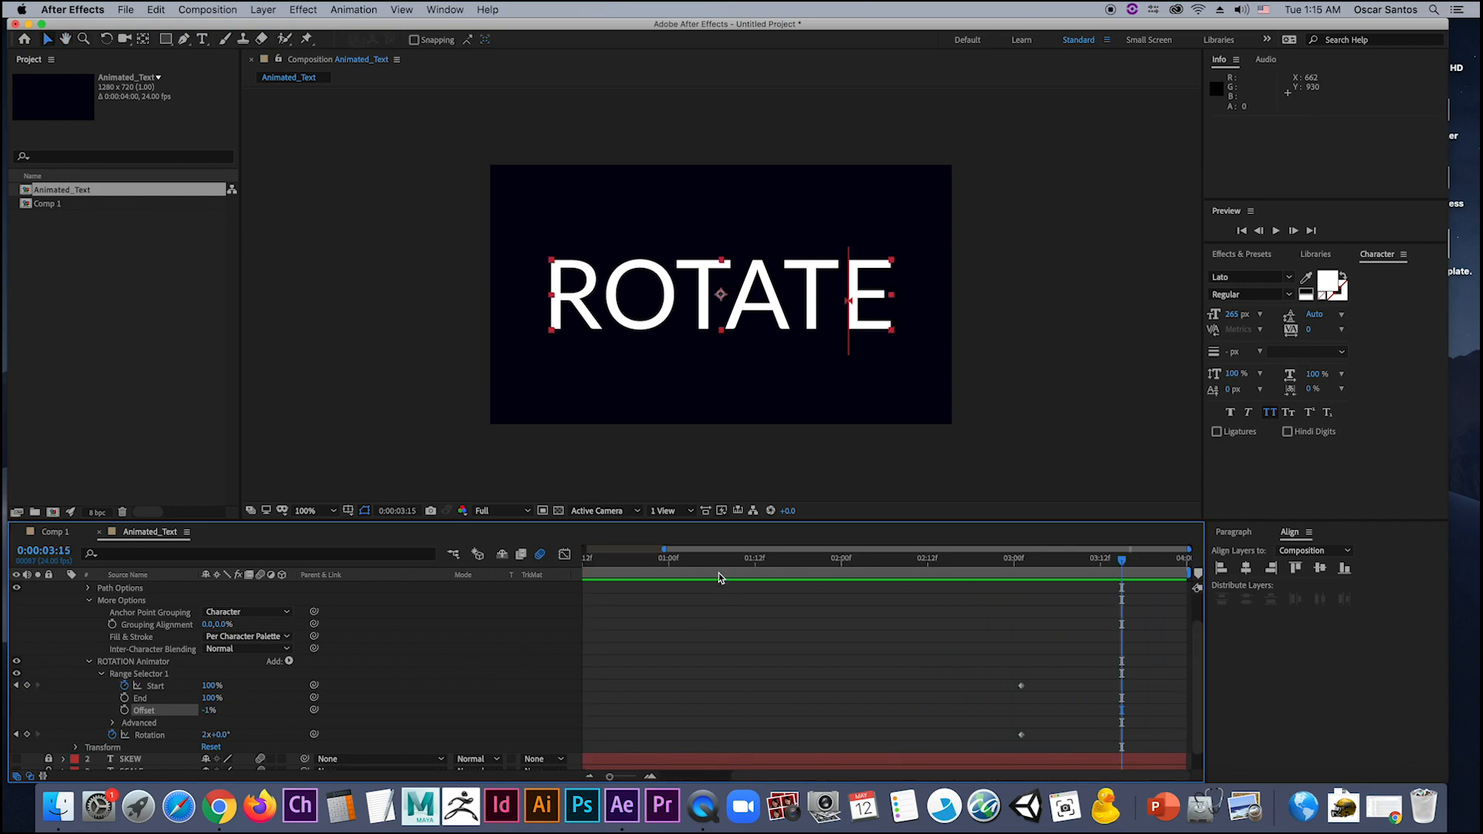
# Step: Try a Range Selector offset of 45% from the first frame and preview the rotation
pyautogui.moveTo(734, 577); pyautogui.dragTo(554, 609)
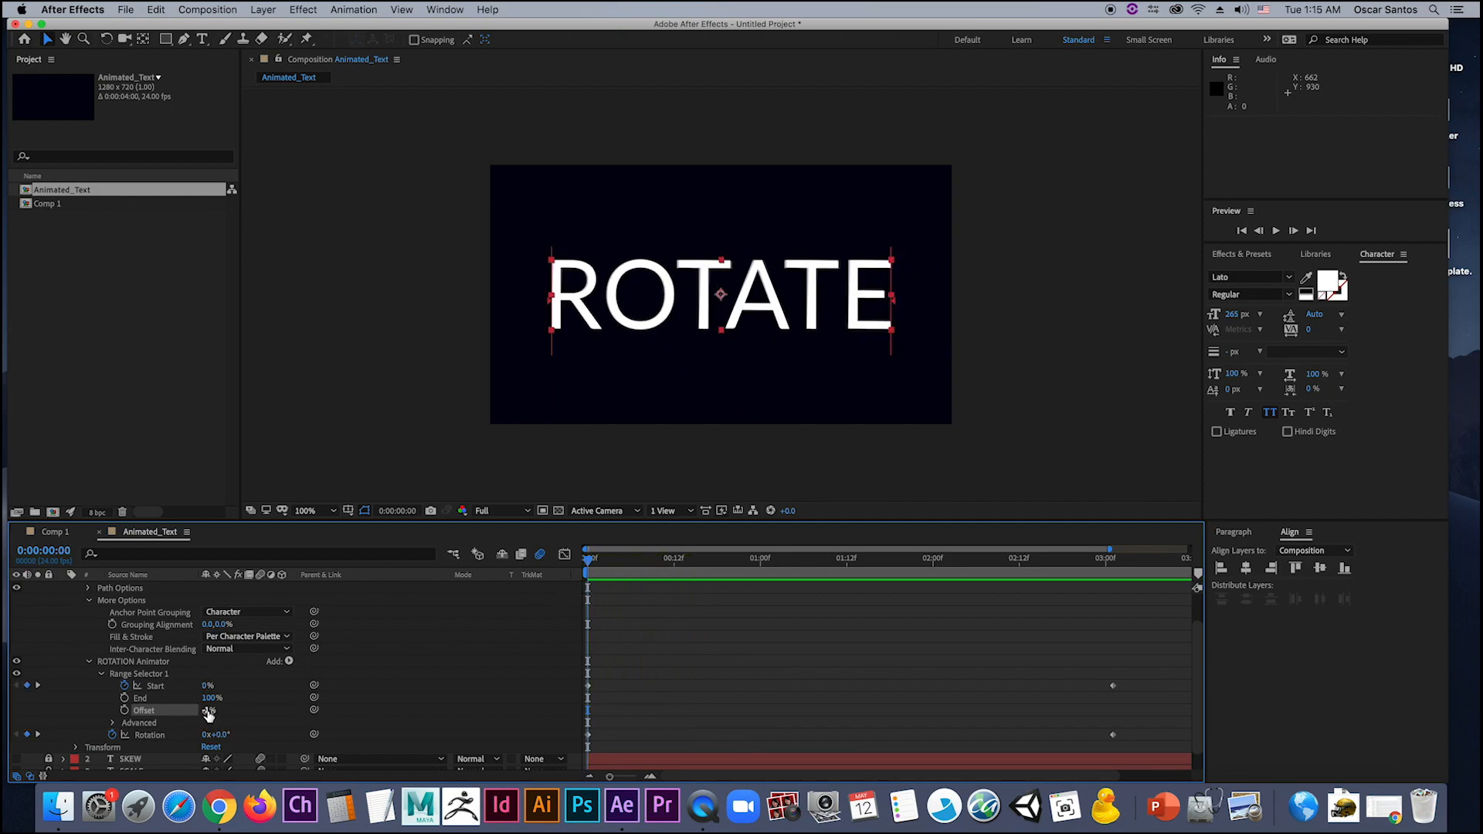
pyautogui.moveTo(214, 711); pyautogui.dragTo(239, 713)
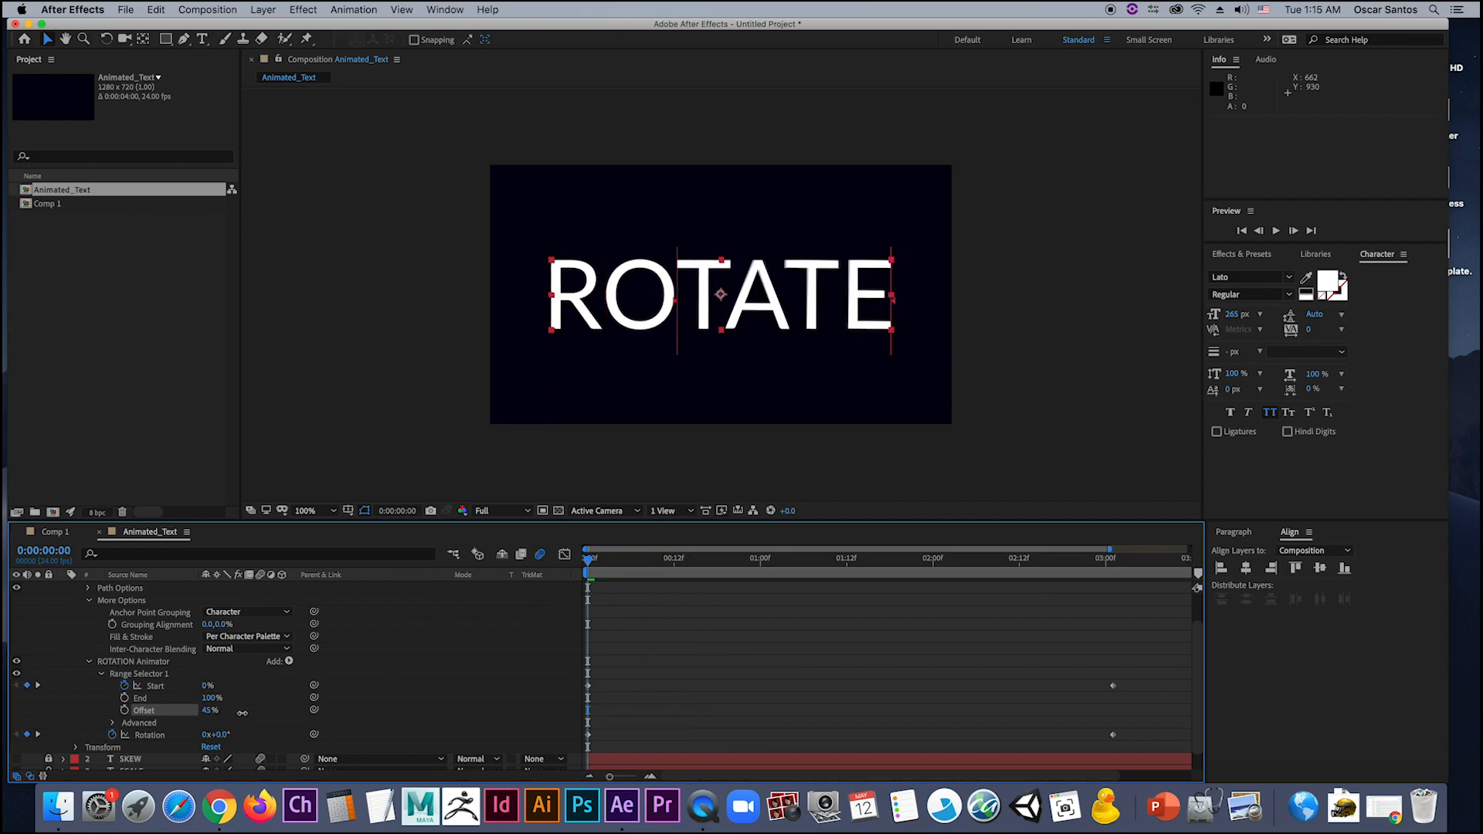
pyautogui.press('space')
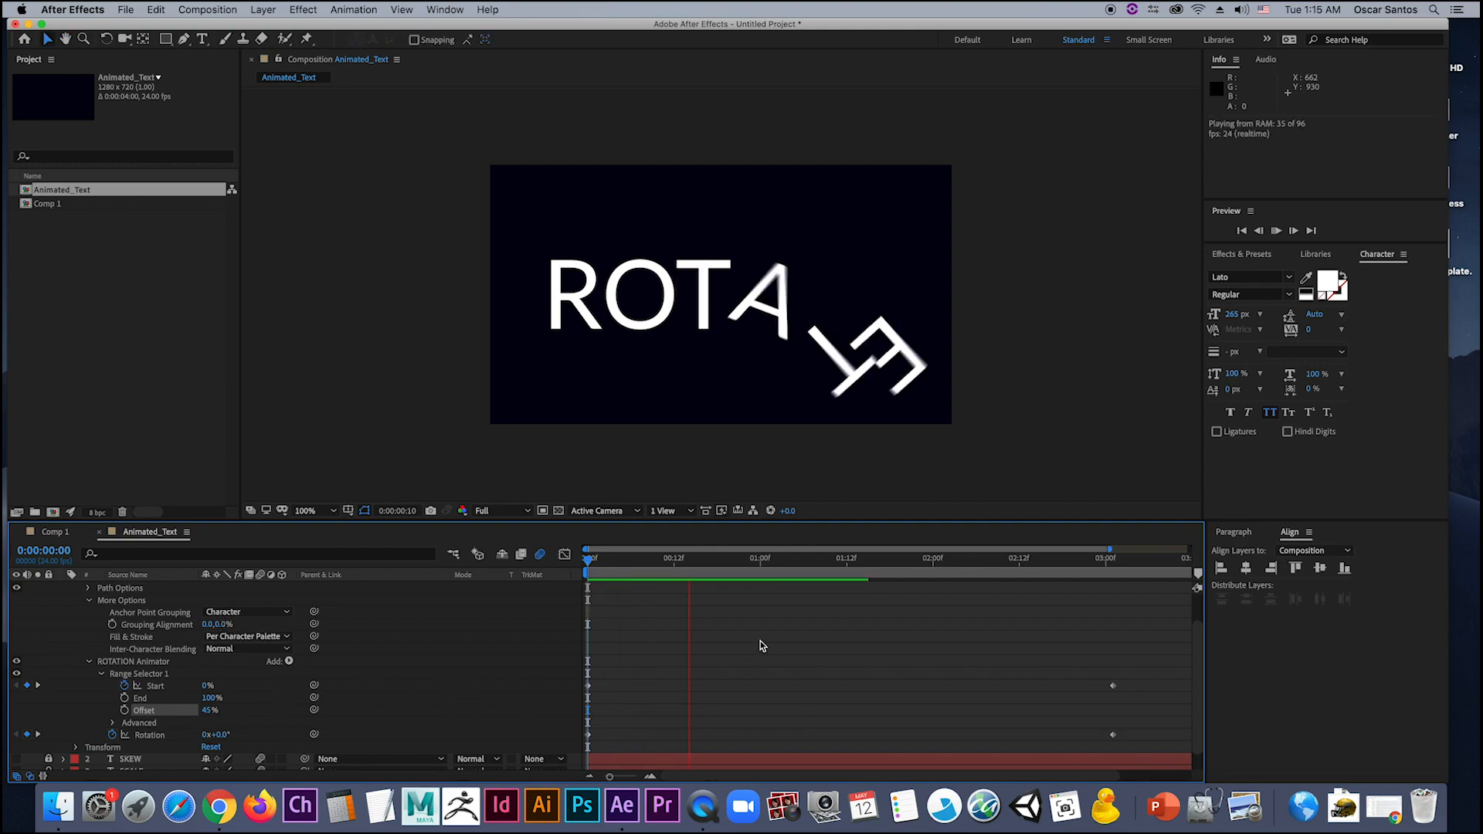
pyautogui.moveTo(634, 568); pyautogui.dragTo(615, 576)
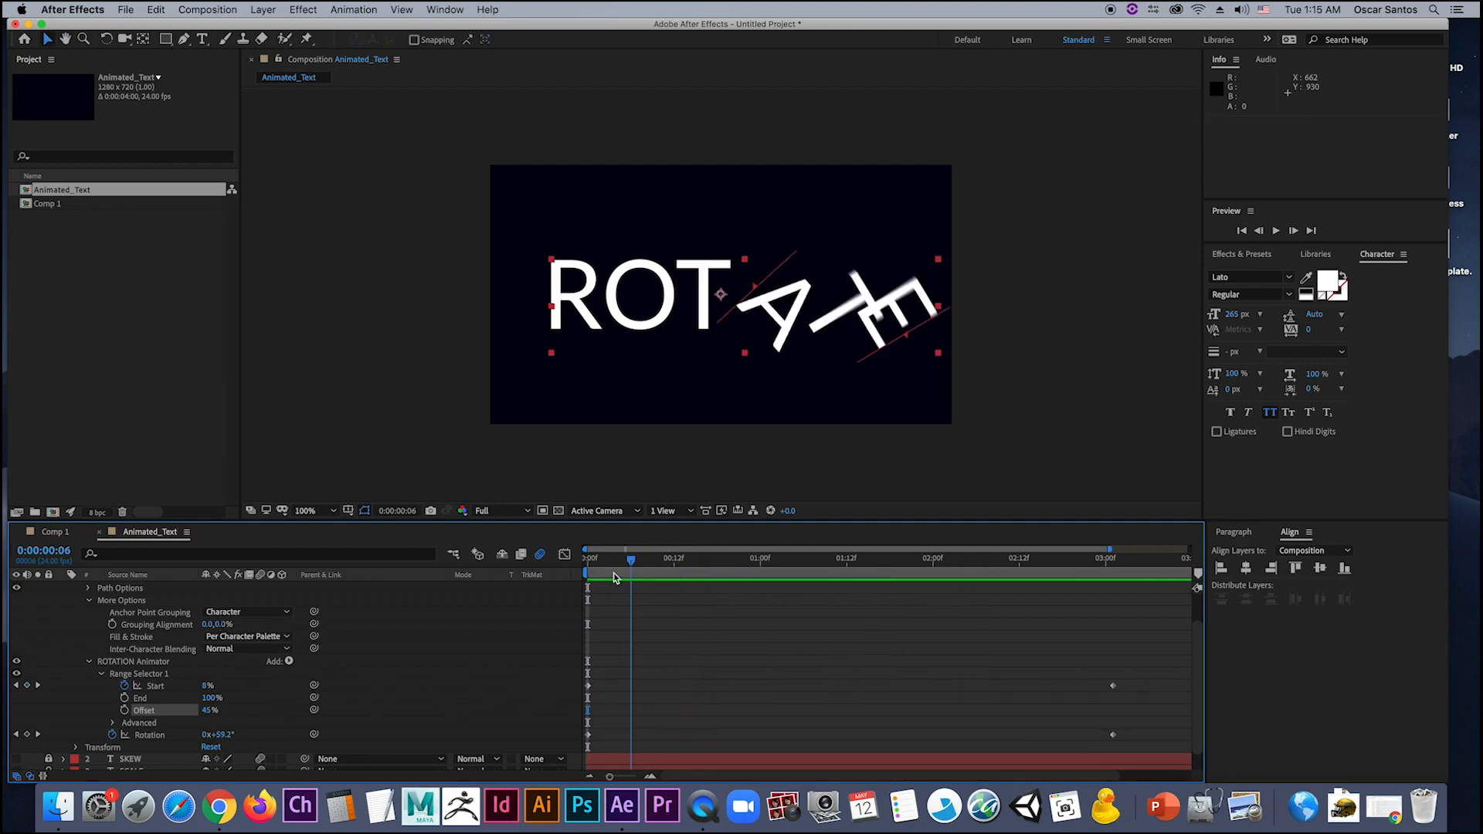
# Step: Set the Range Selector offset to 0% at the first frame and preview the animation
pyautogui.press('Home')
pyautogui.moveTo(207, 710); pyautogui.dragTo(149, 712)
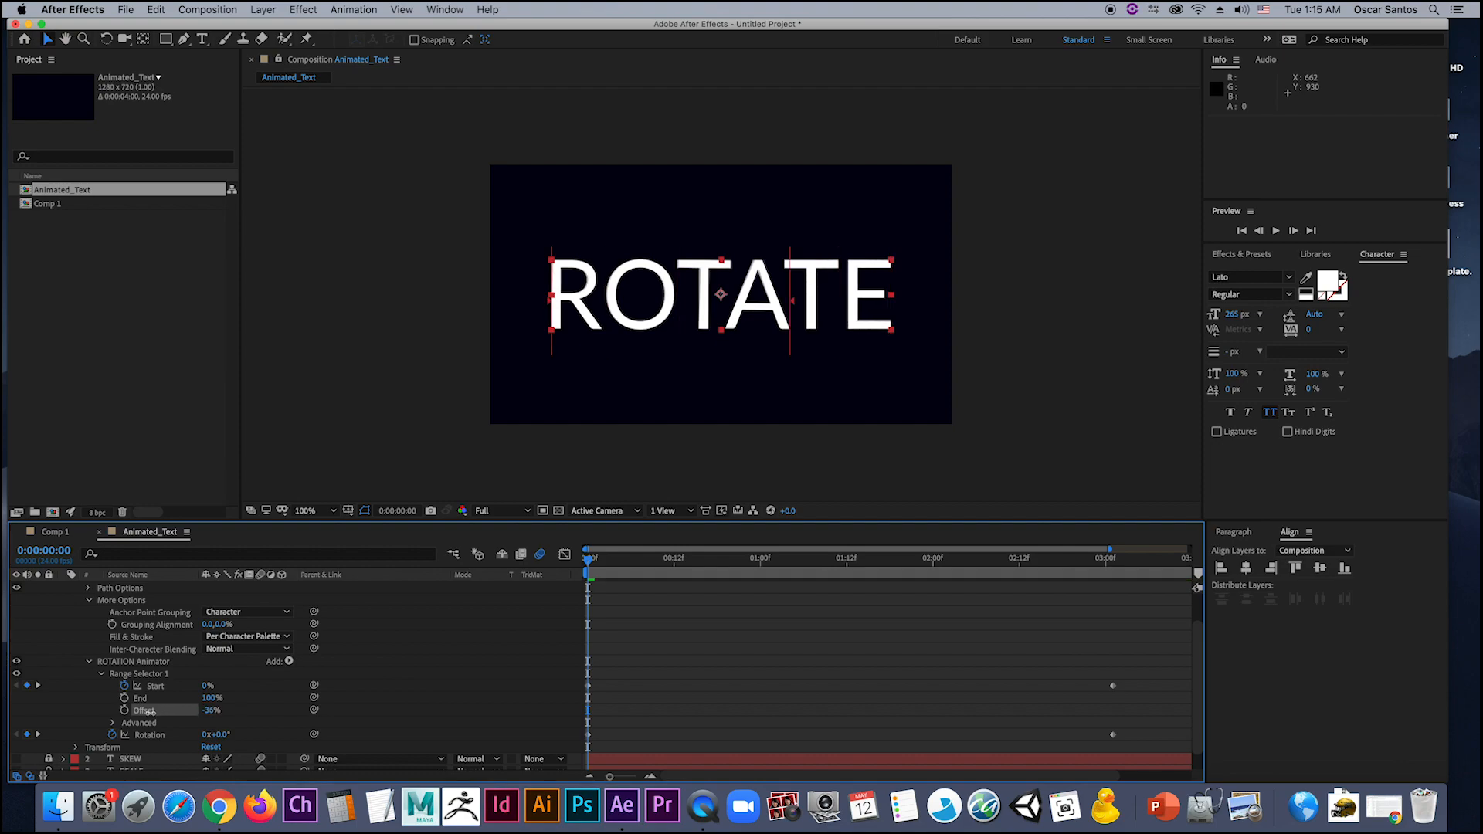
pyautogui.click(209, 710)
pyautogui.write('0')
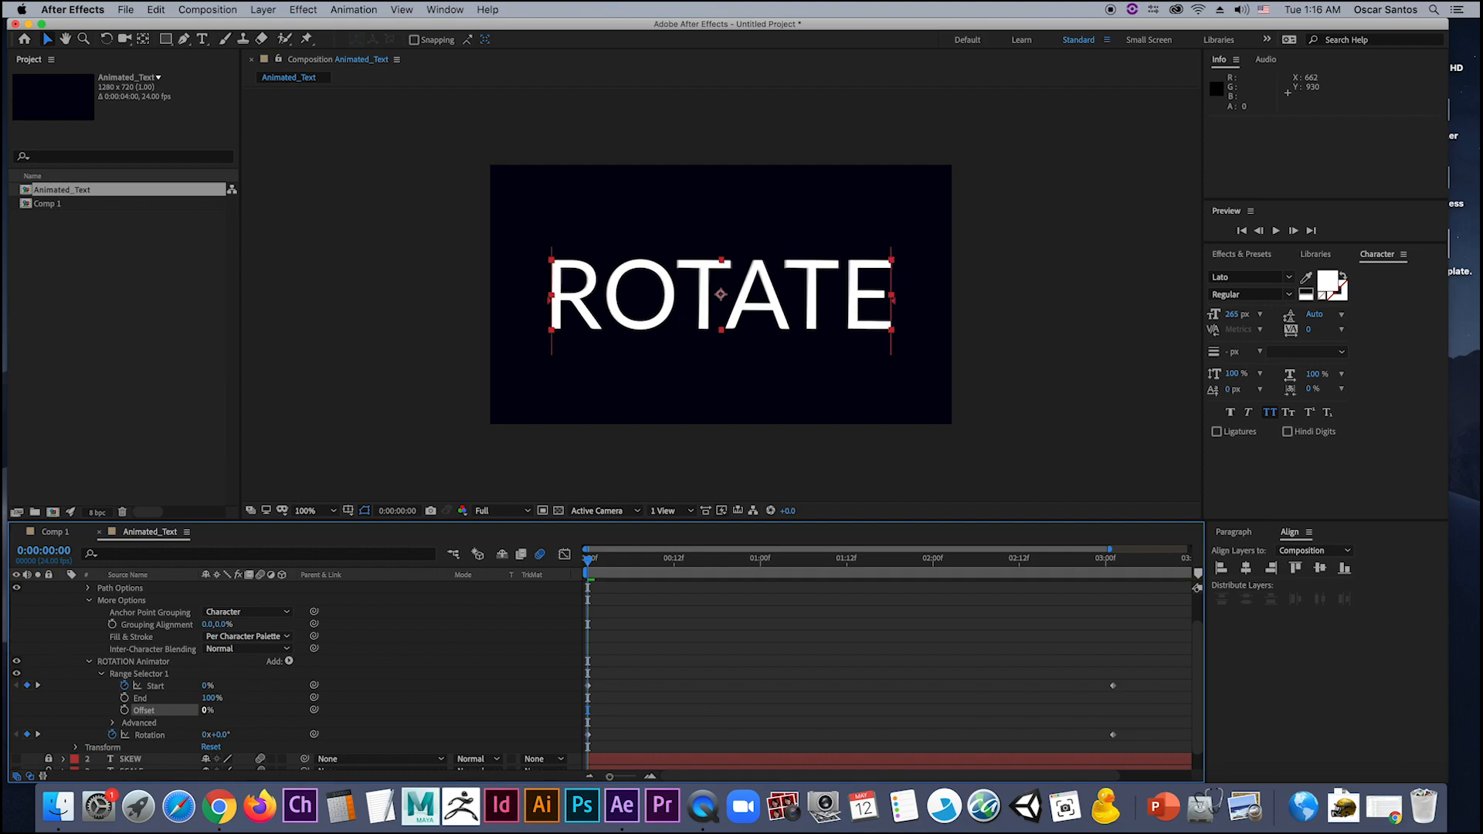
pyautogui.press('Return')
pyautogui.press('space')
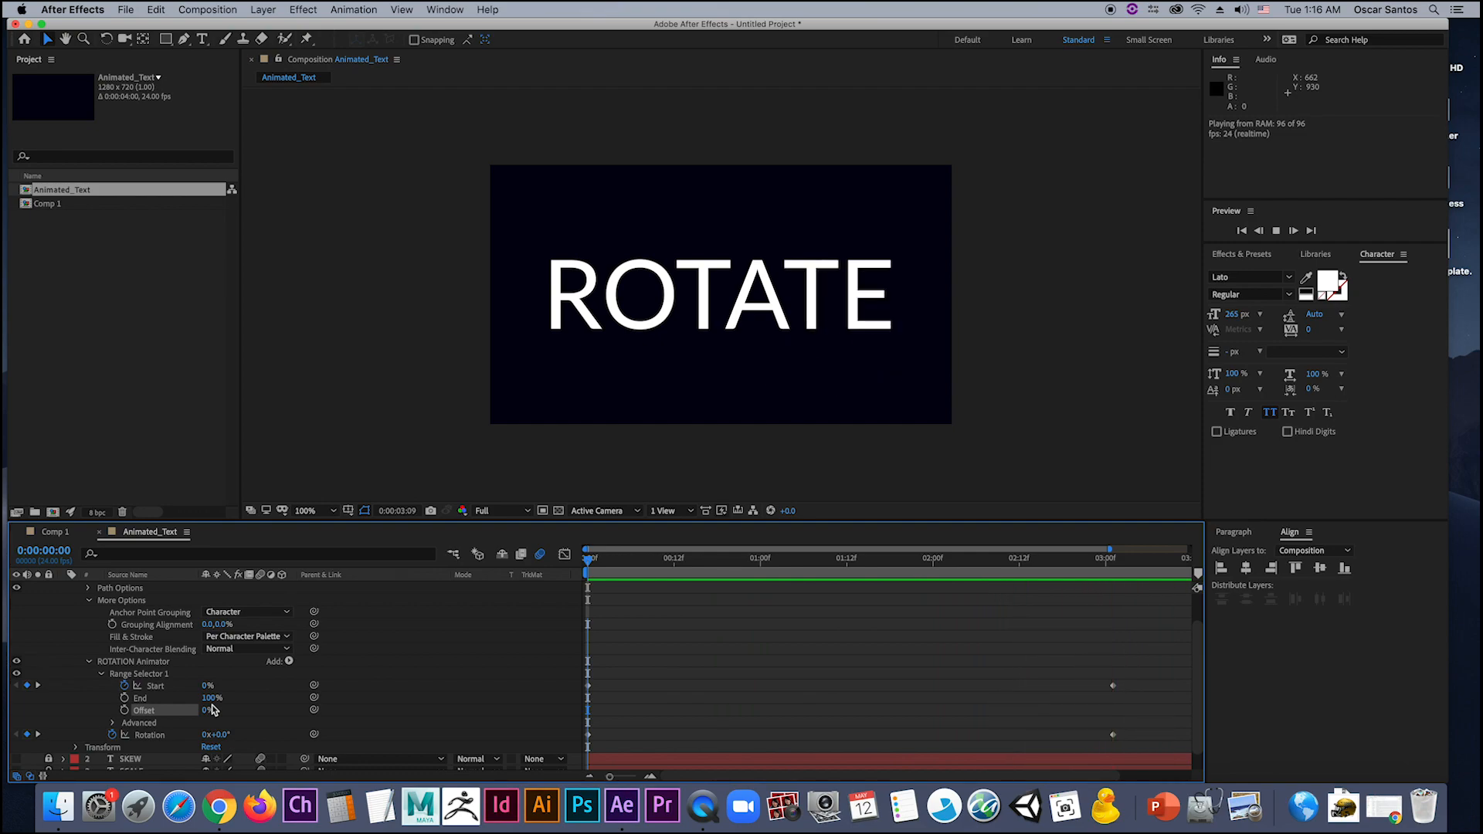
pyautogui.press('space')
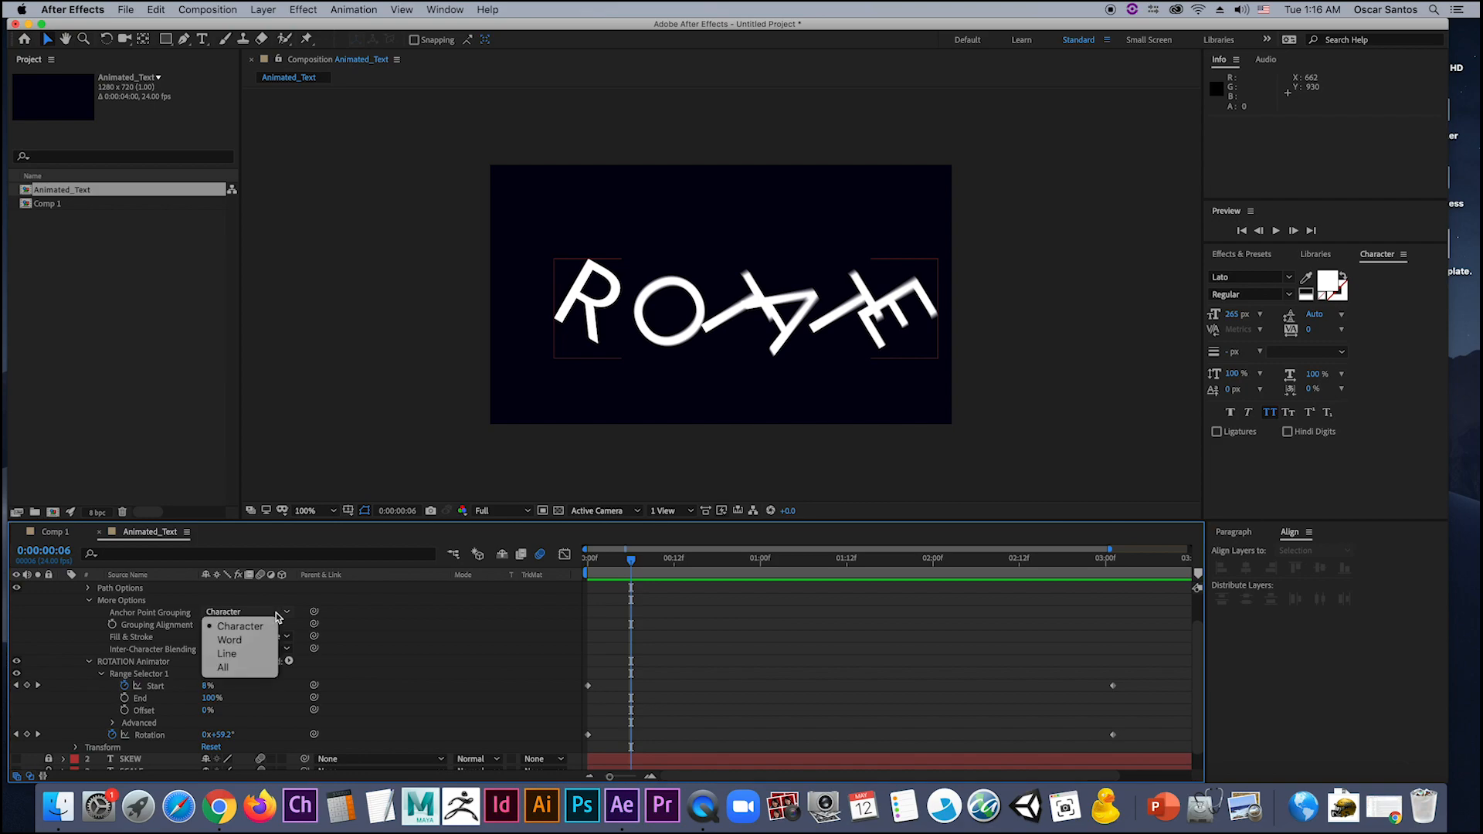
# Step: Set the ROTATE layer's Anchor Point Grouping to Word and preview the animation
pyautogui.click(259, 612)
pyautogui.click(267, 641)
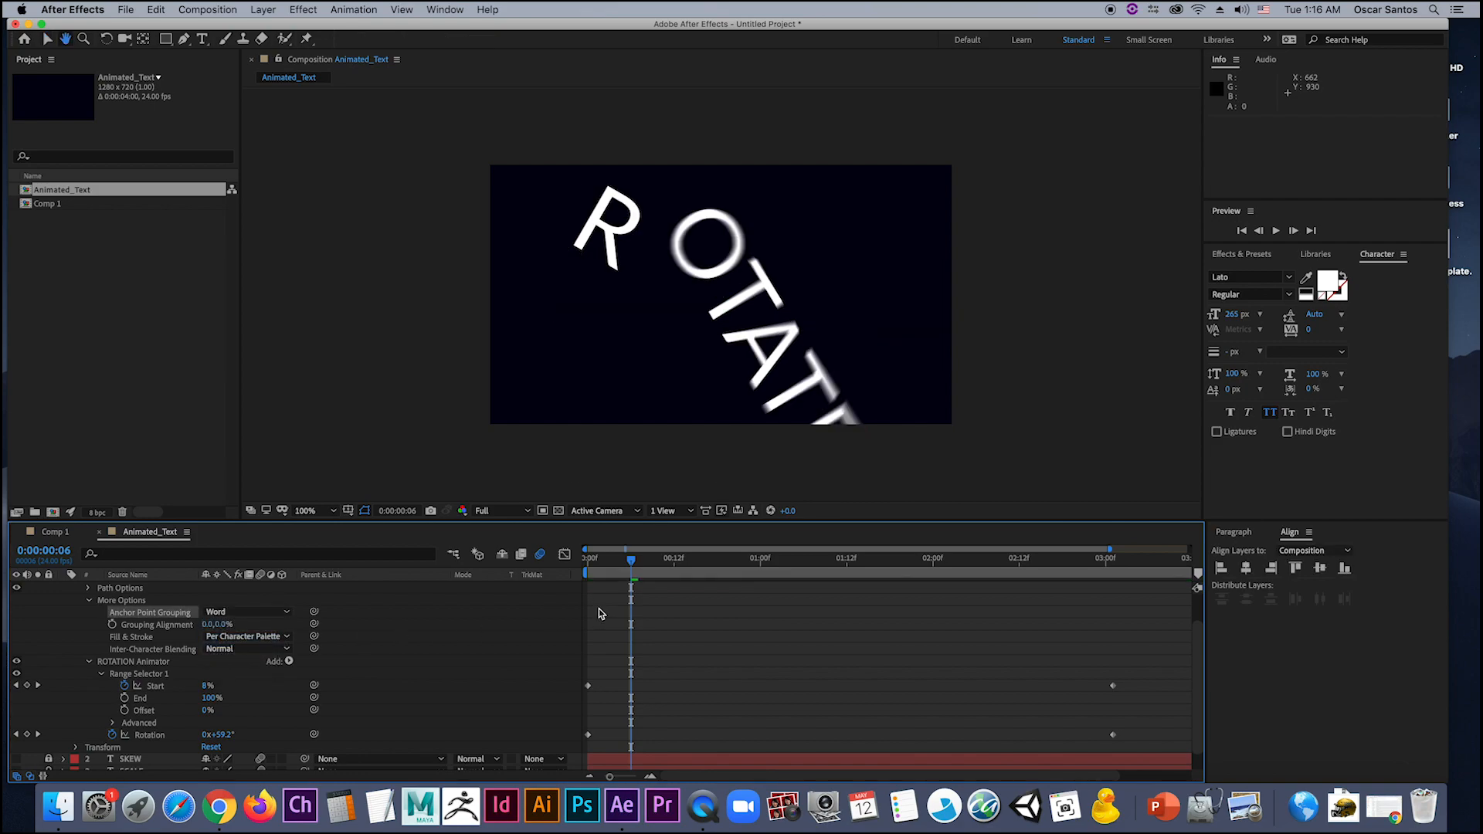
pyautogui.press('space')
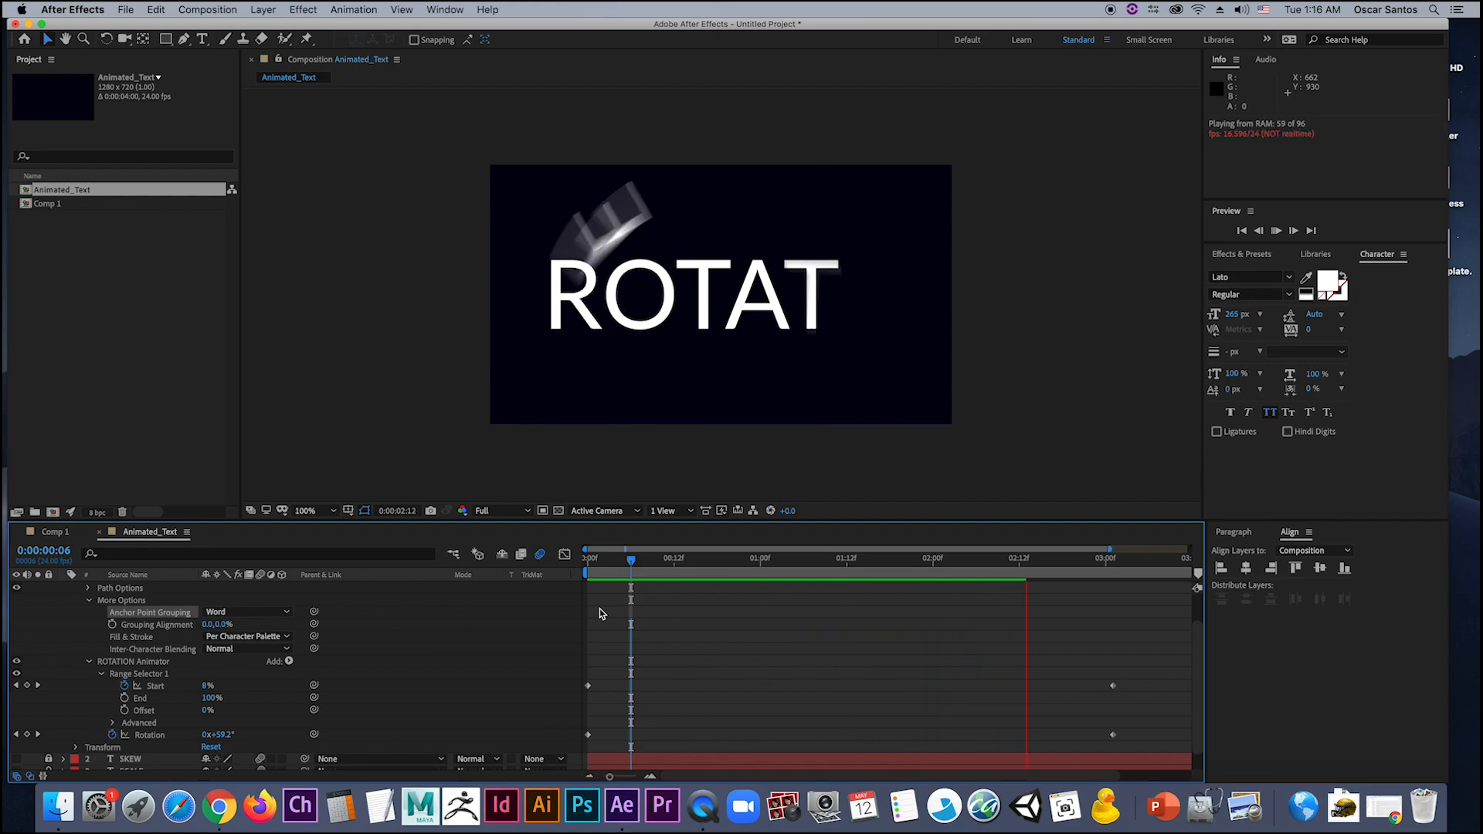
pyautogui.press('space')
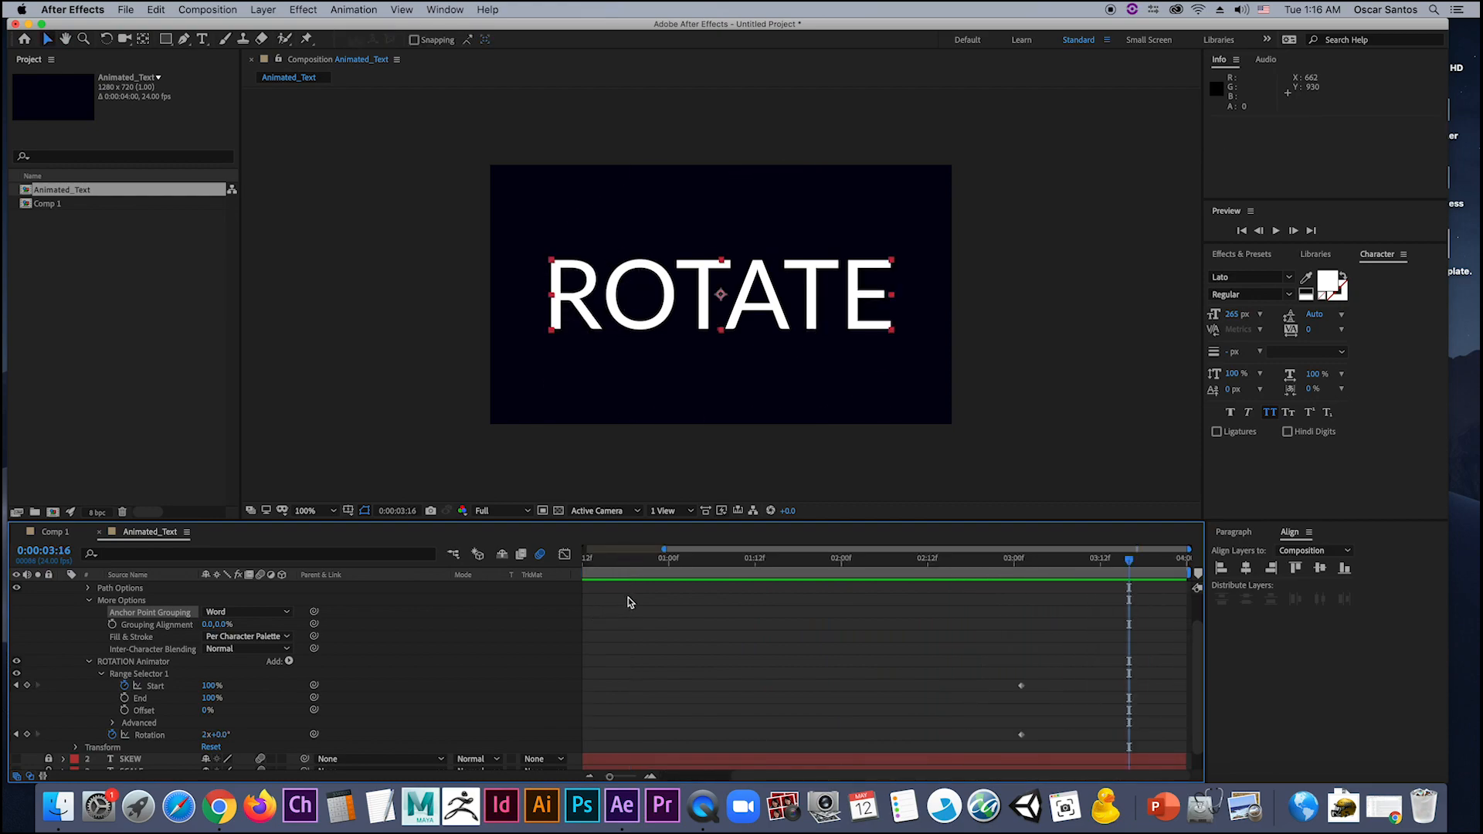
# Step: Return to the first frame and collapse the ROTATE layer's properties
pyautogui.press('Home')
pyautogui.scroll(-2, 87, 623)
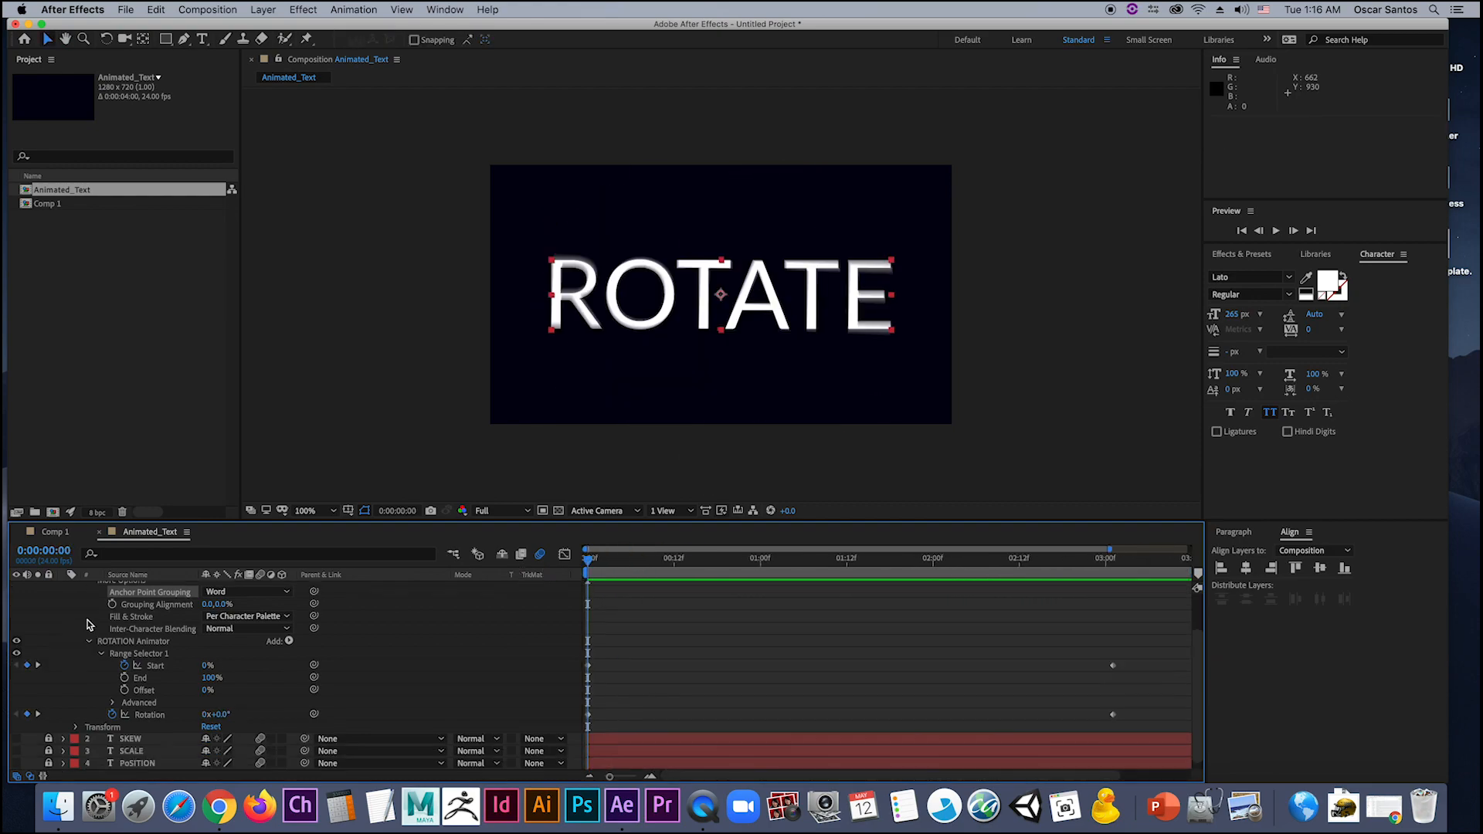
pyautogui.scroll(5, 88, 622)
pyautogui.click(66, 592)
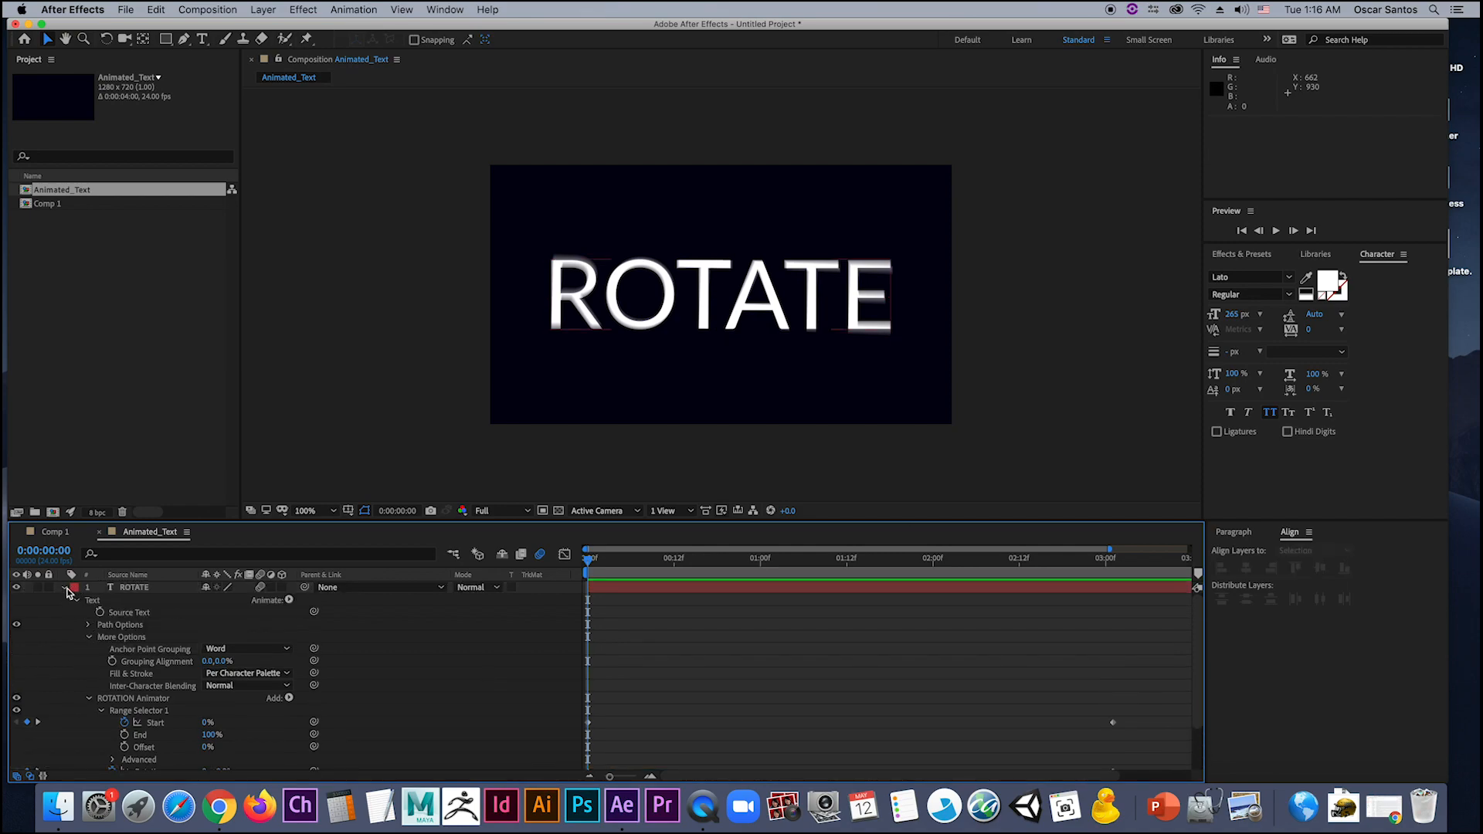
pyautogui.click(65, 589)
# Step: Save the project on the Desktop as Animated_Text.aep
pyautogui.click(128, 9)
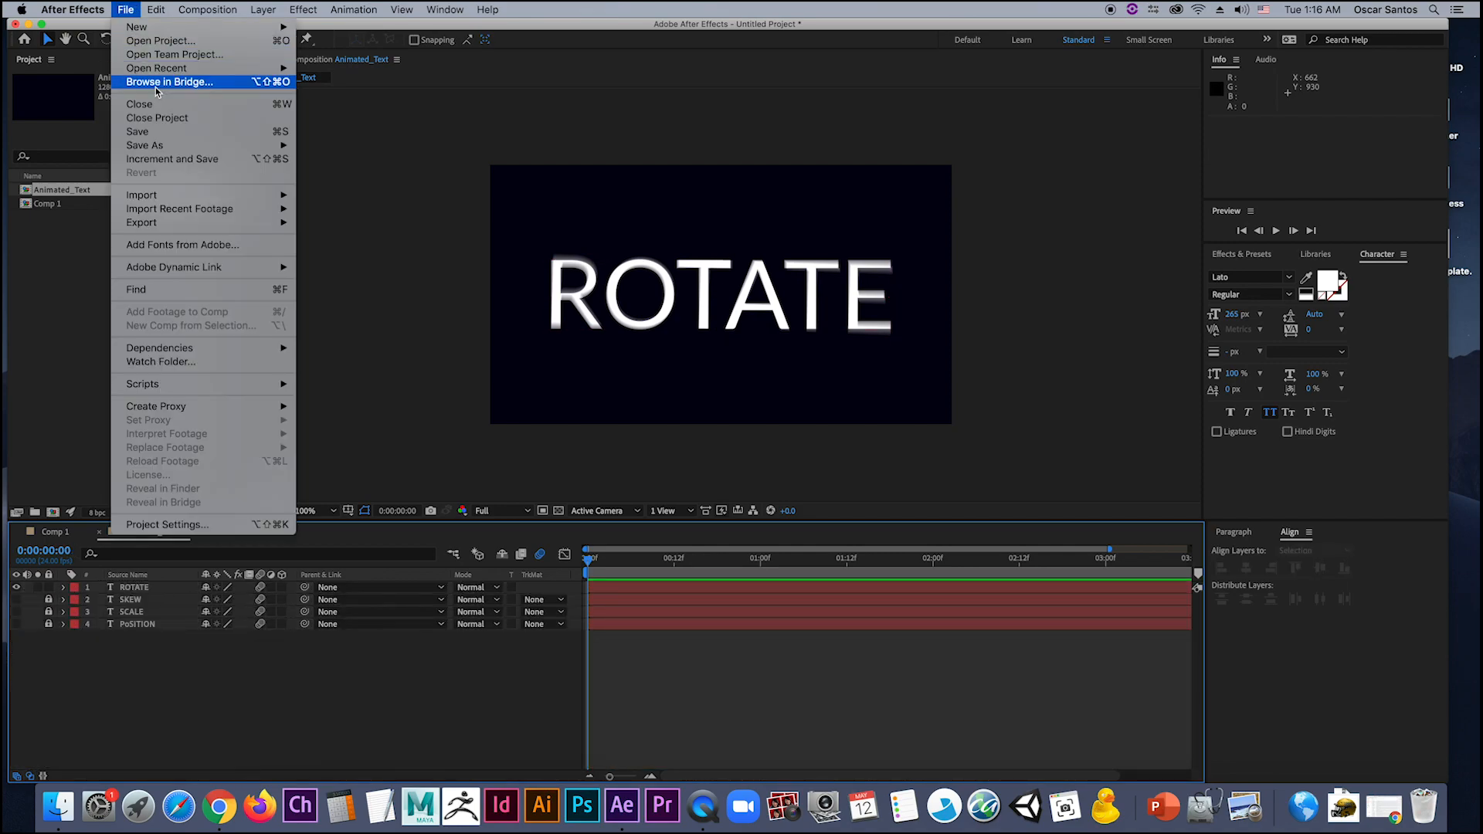
pyautogui.click(180, 135)
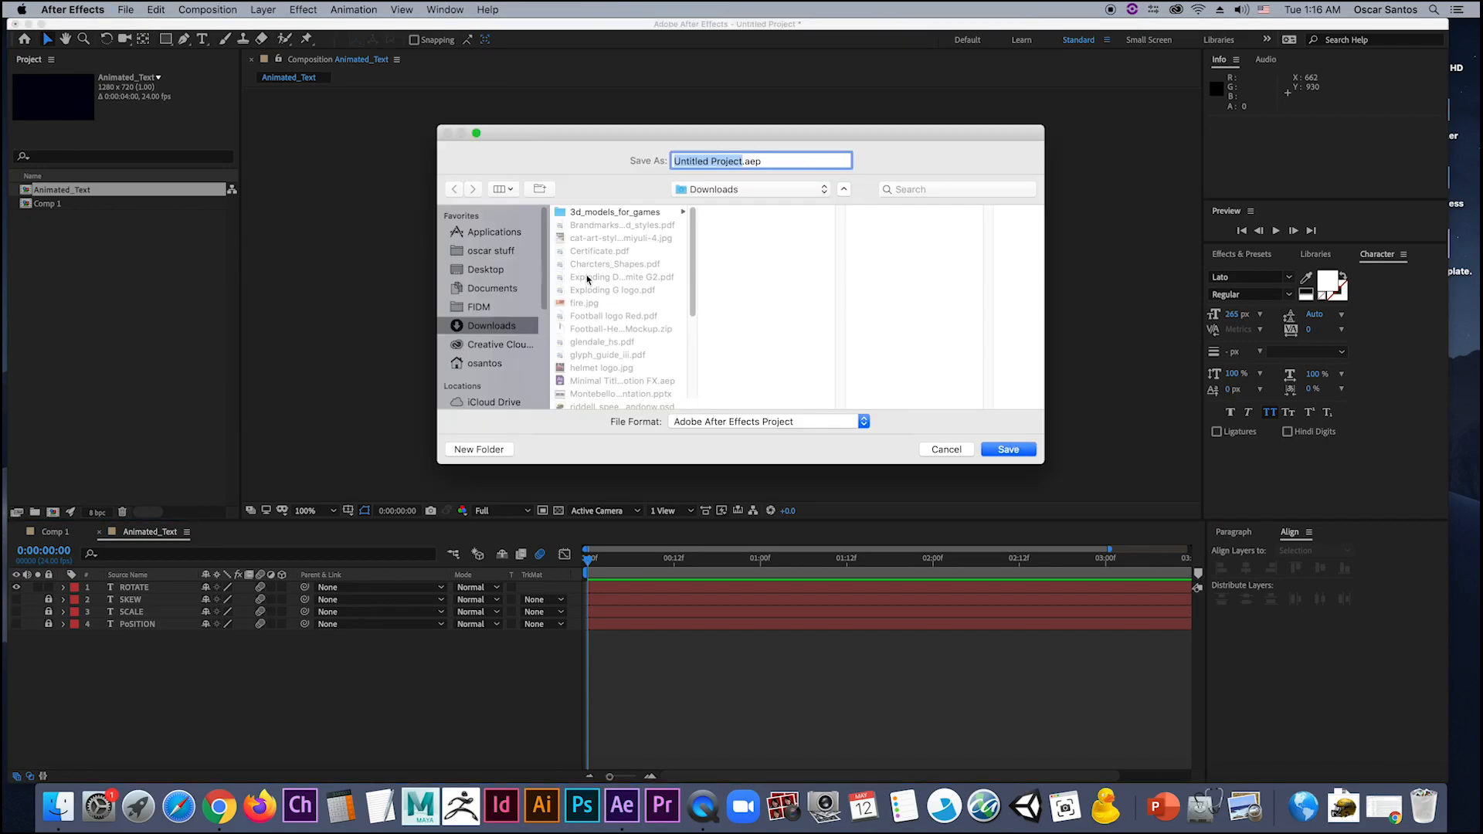
pyautogui.click(502, 270)
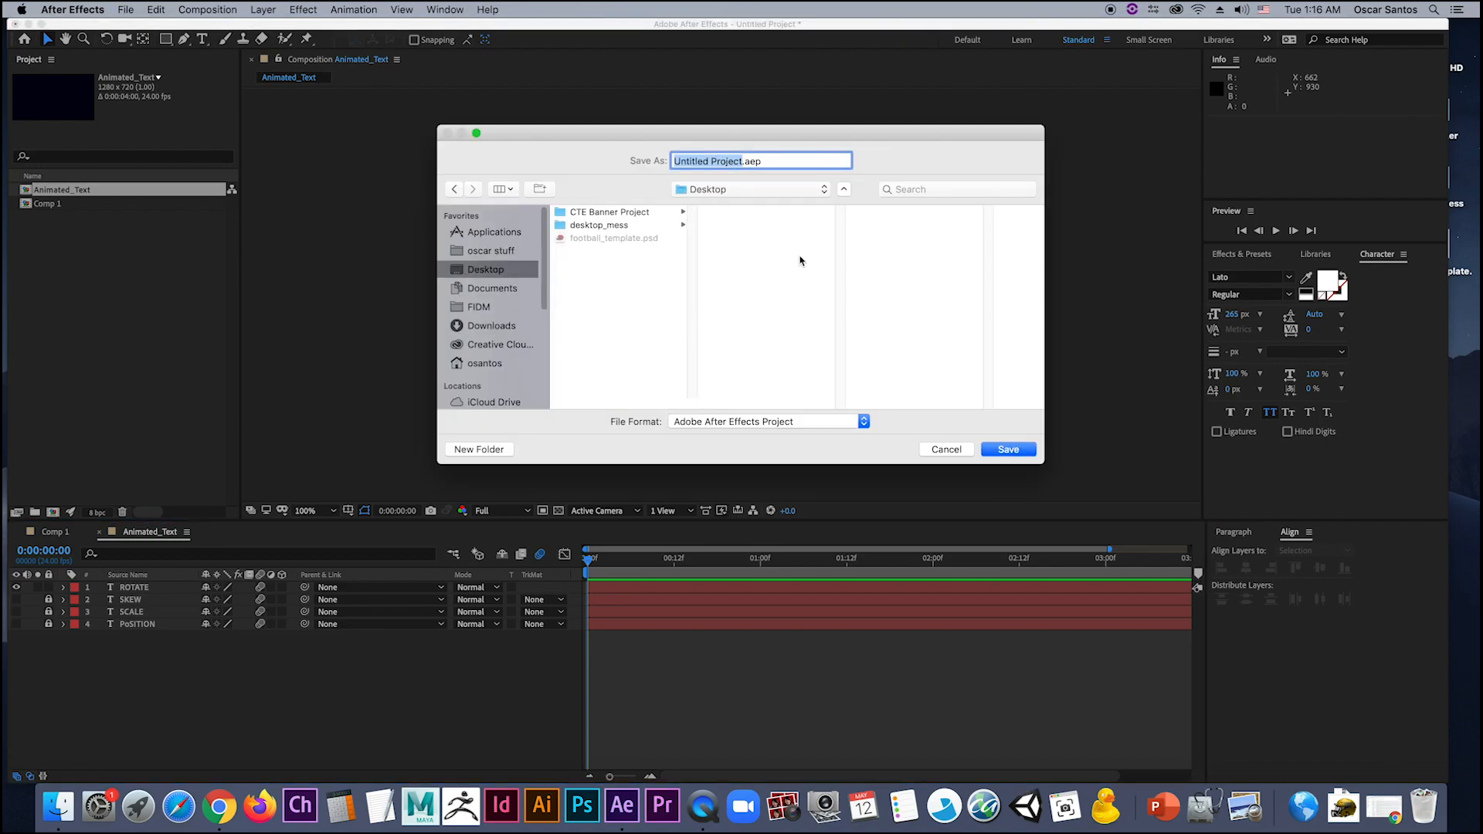
pyautogui.write('Animat')
pyautogui.press('Return')
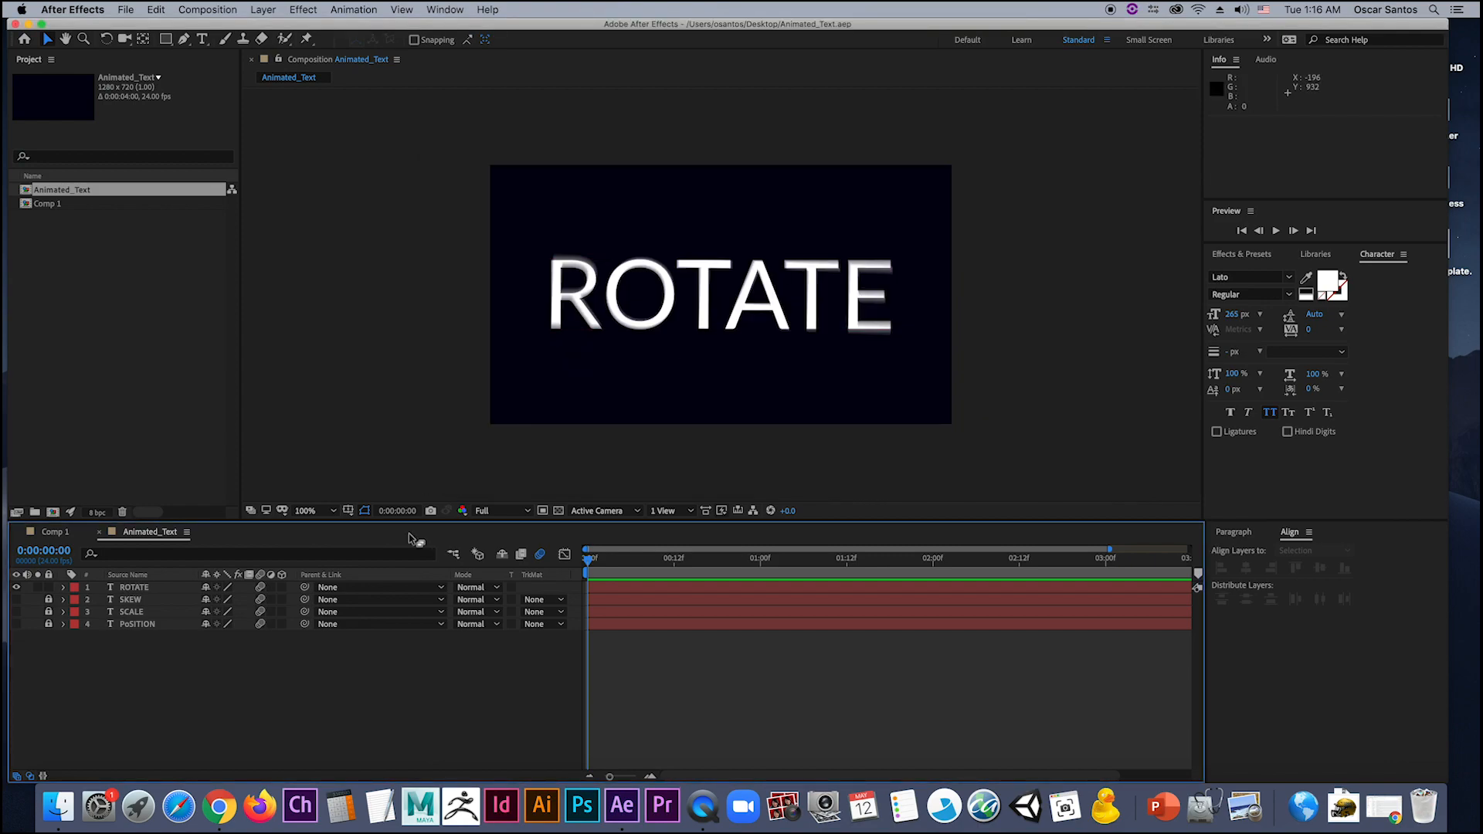
# Step: Lock the ROTATE layer and hide it
pyautogui.click(49, 587)
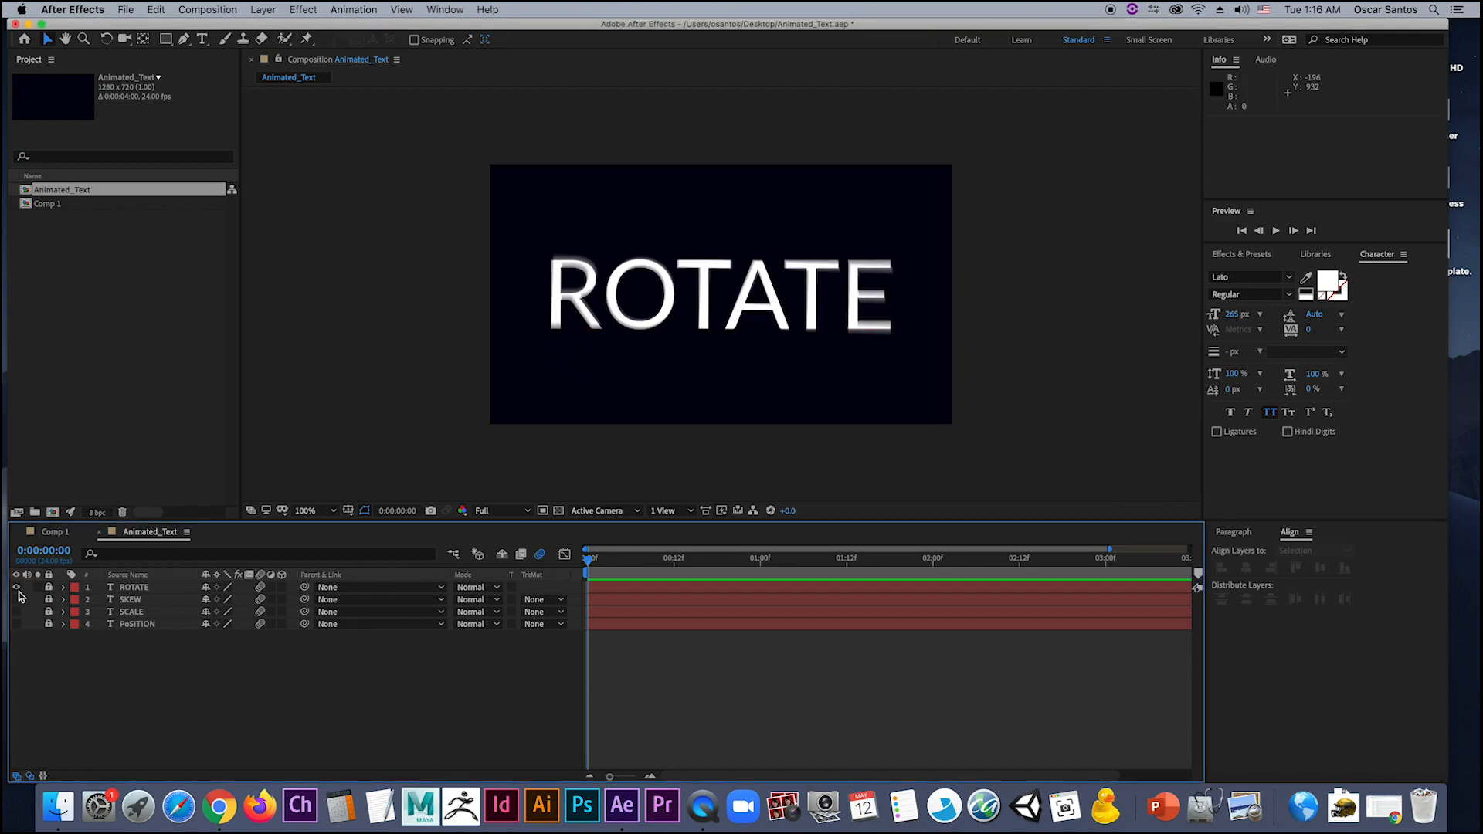
pyautogui.click(17, 588)
# Step: Create a new text layer reading OPACITY in the Animated_Text composition, after checking Comp 1 for reference
pyautogui.click(54, 532)
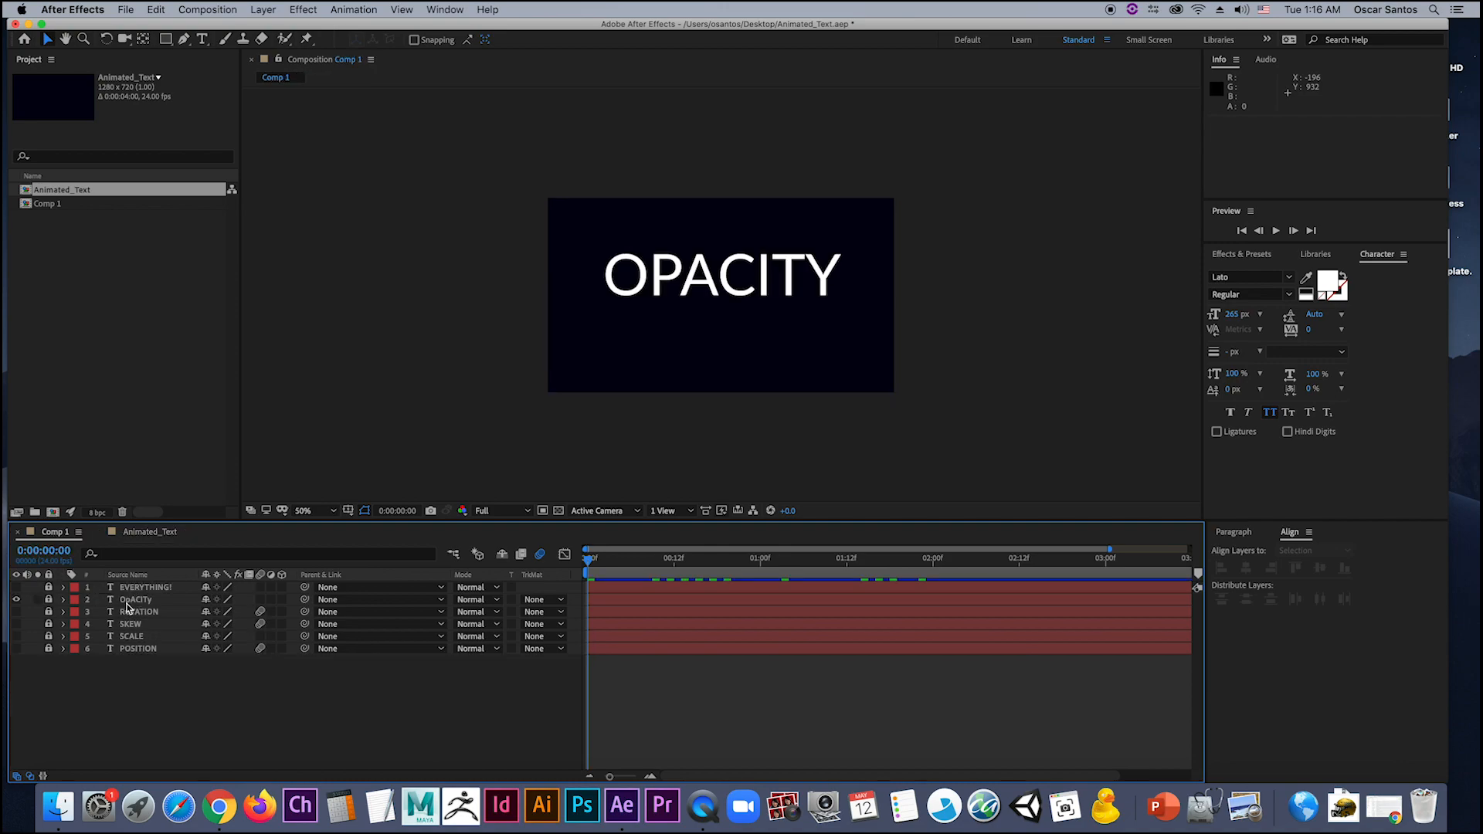
pyautogui.click(142, 533)
pyautogui.rightClick(163, 658)
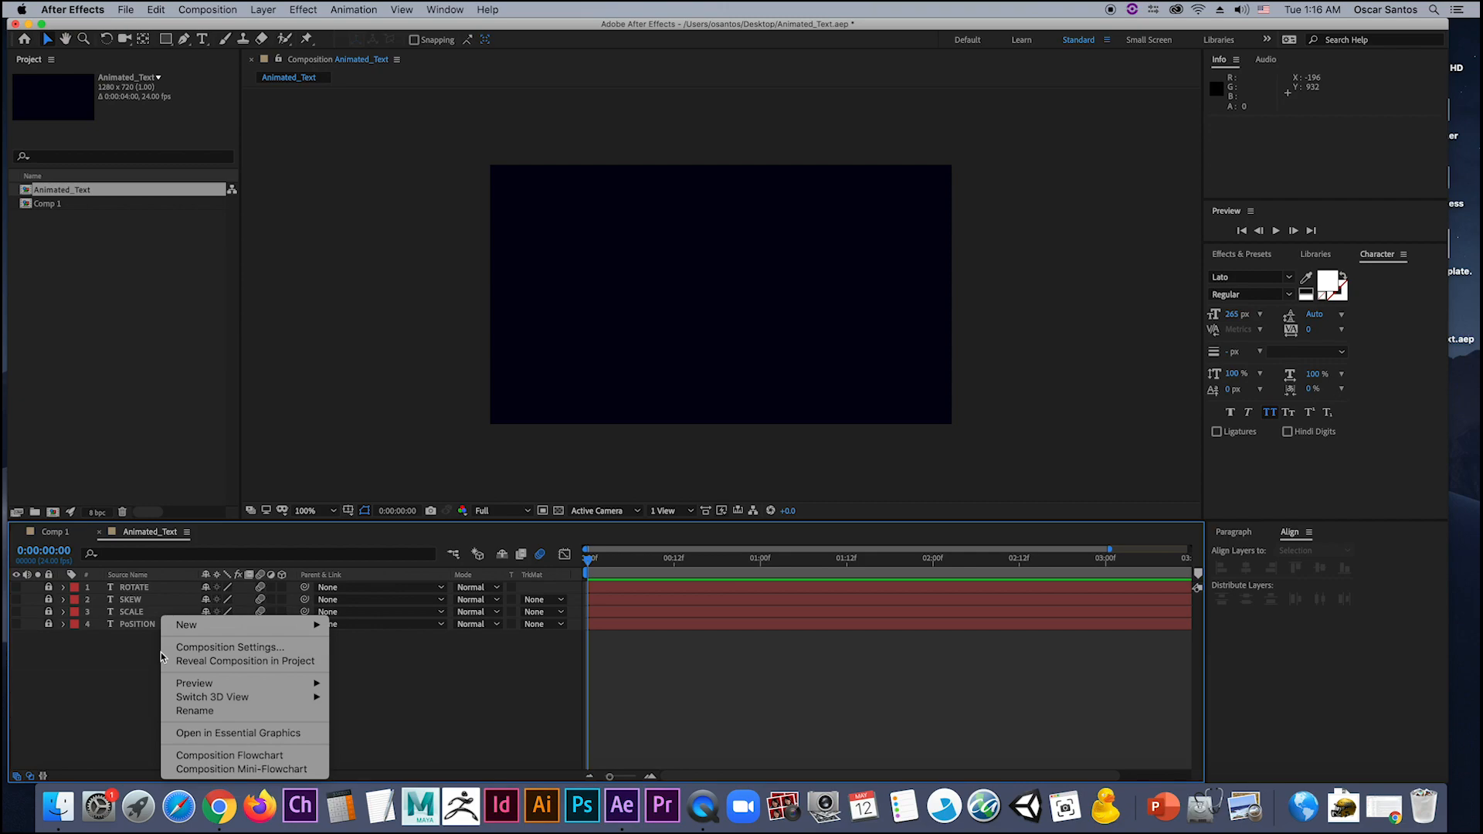
pyautogui.moveTo(206, 628)
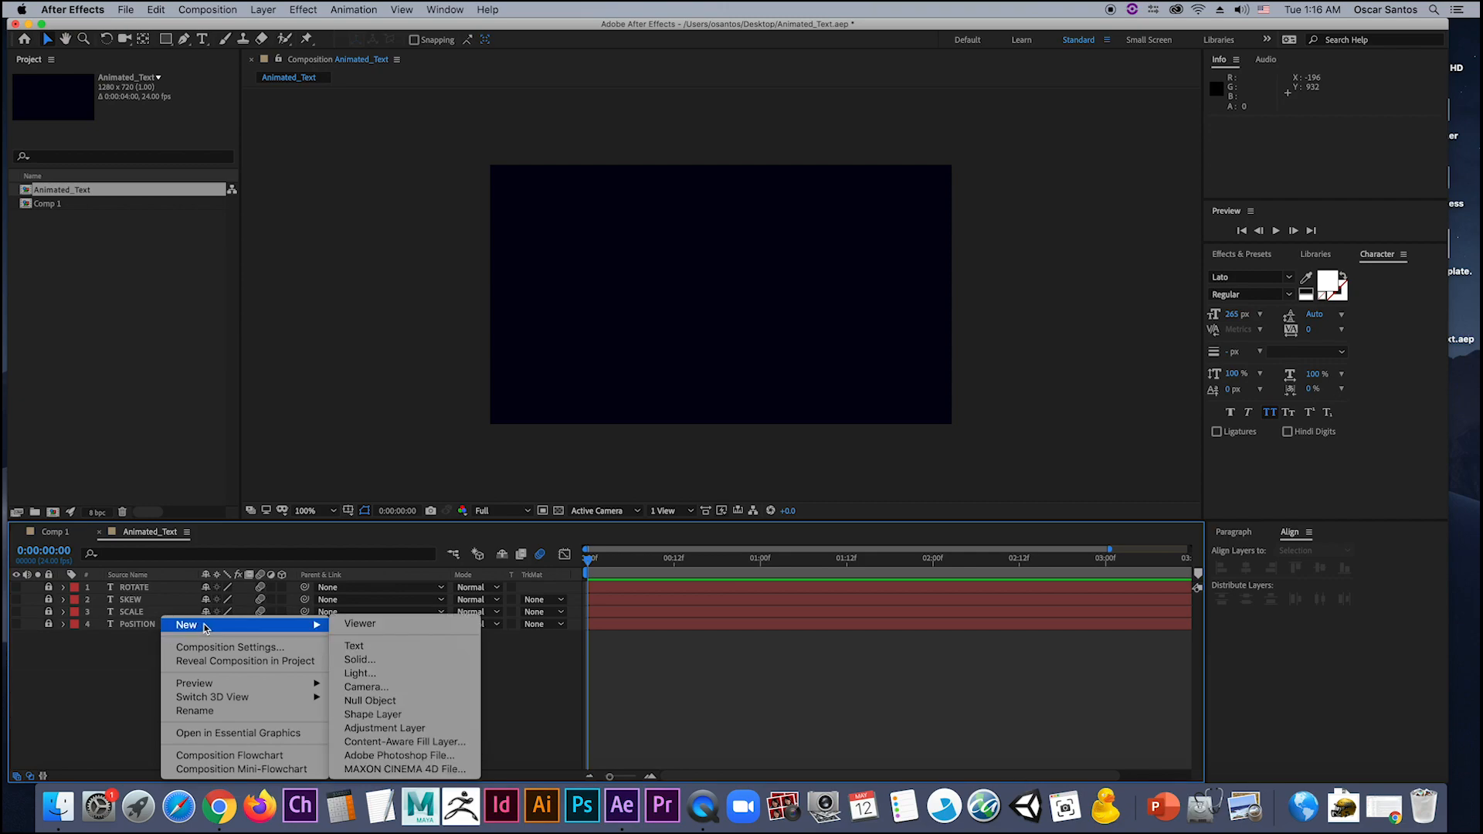
pyautogui.click(364, 647)
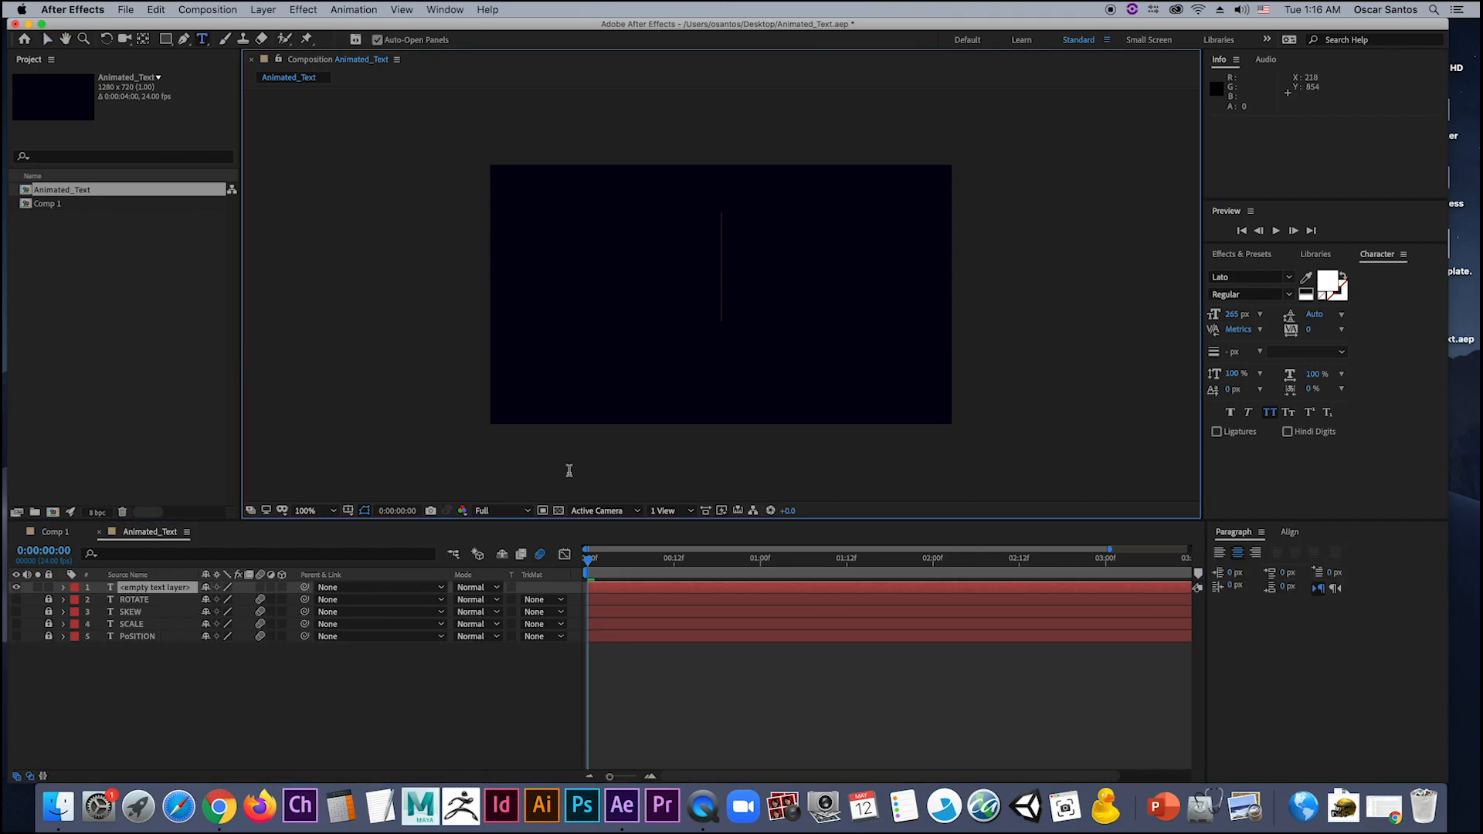
pyautogui.write('OPACITY')
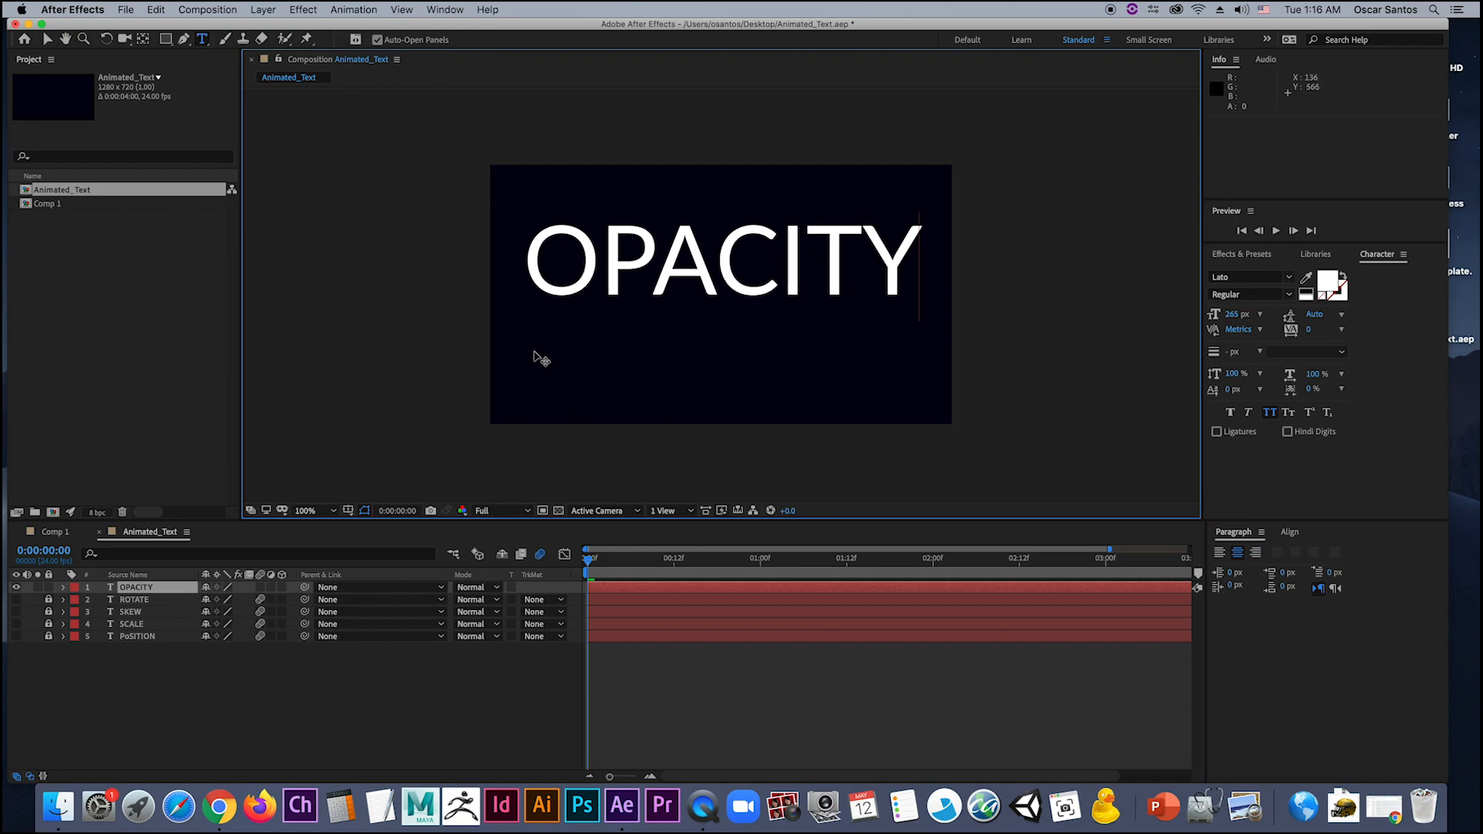
pyautogui.click(47, 40)
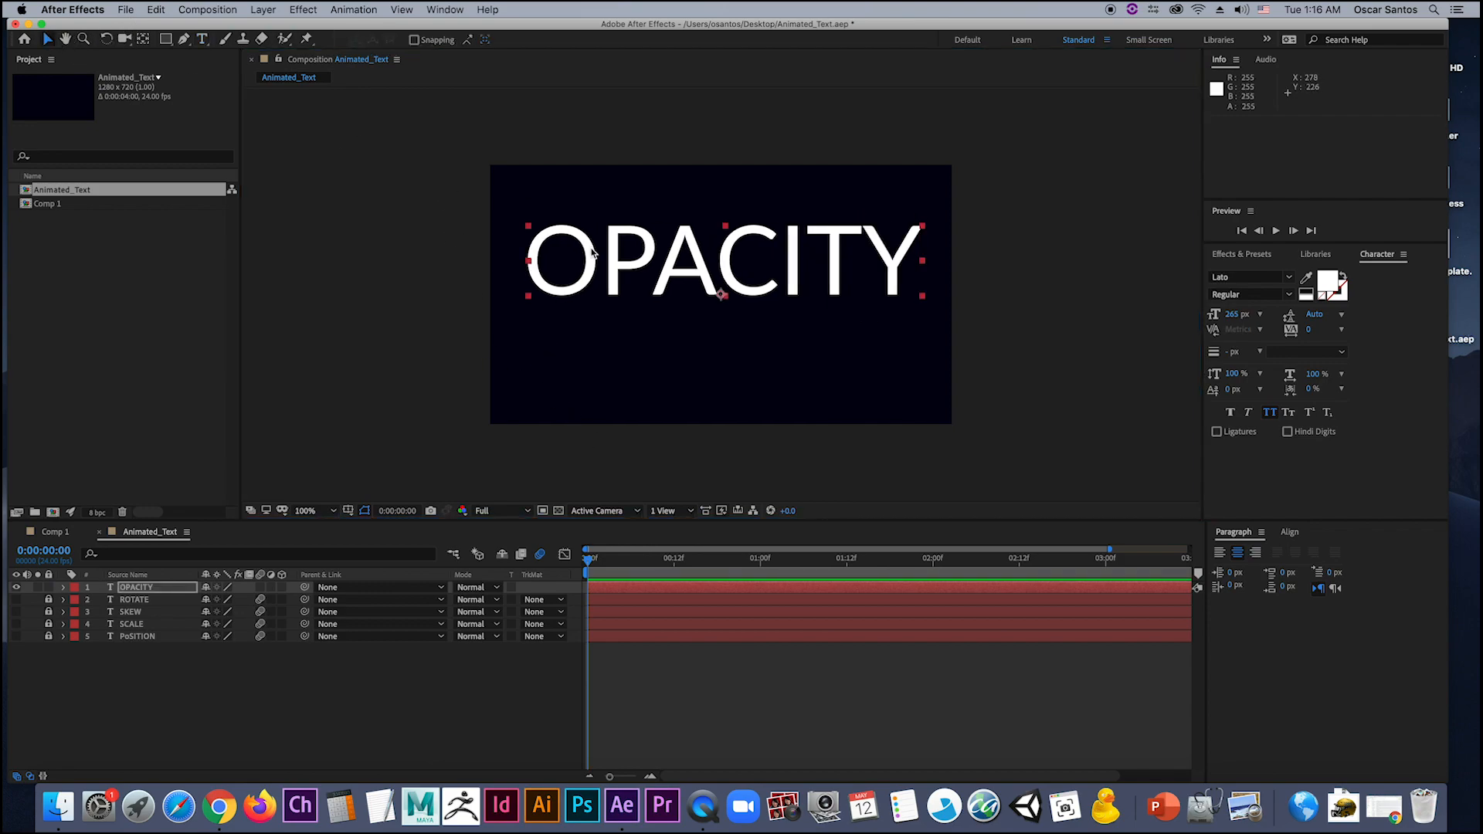
# Step: Center the OPACITY layer's anchor point and align the layer horizontally and vertically to the center of the composition
pyautogui.click(592, 251)
pyautogui.press('super+alt+Home')
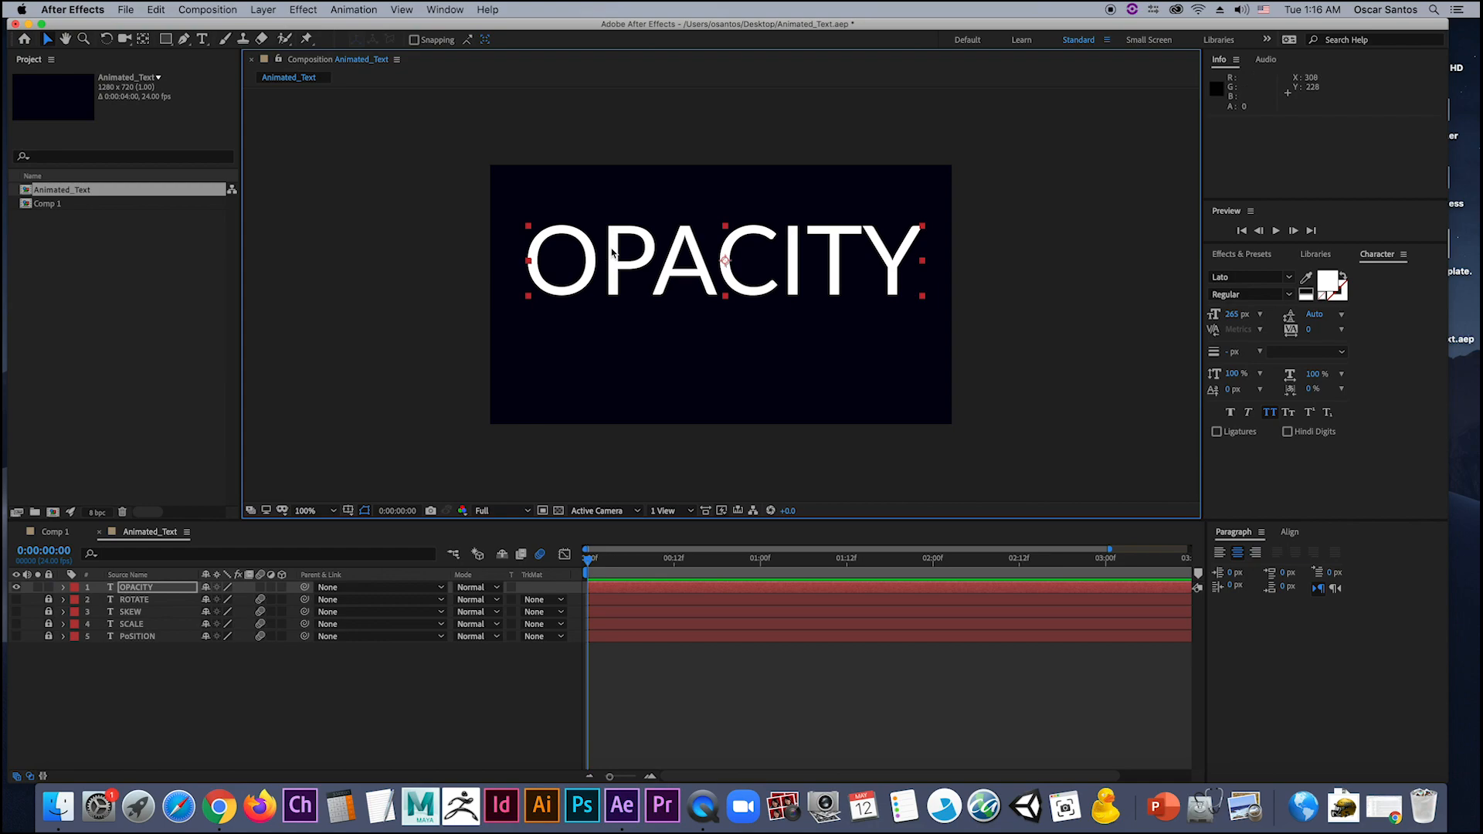
pyautogui.click(1289, 532)
pyautogui.click(1245, 568)
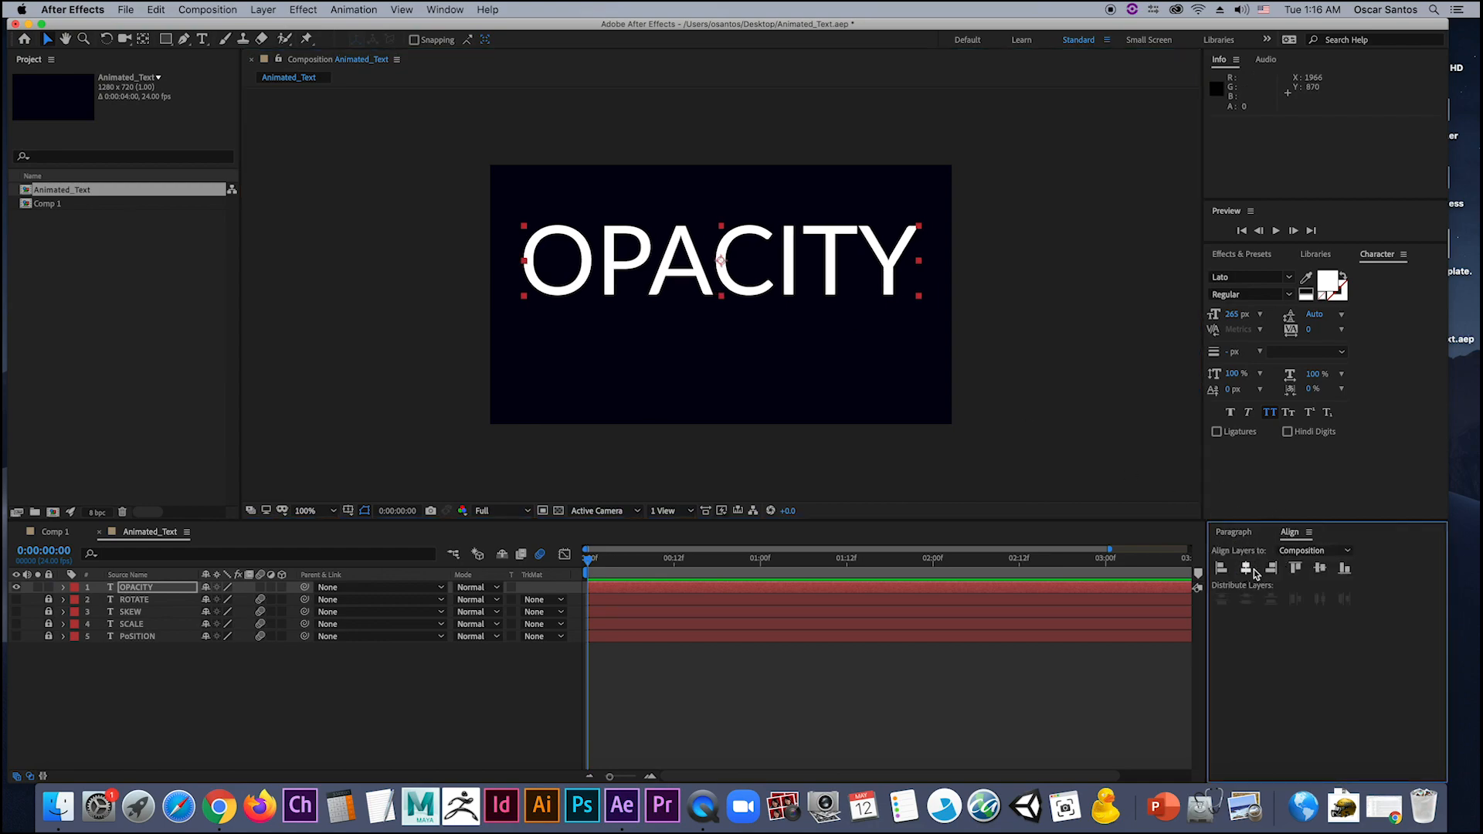
pyautogui.click(1321, 569)
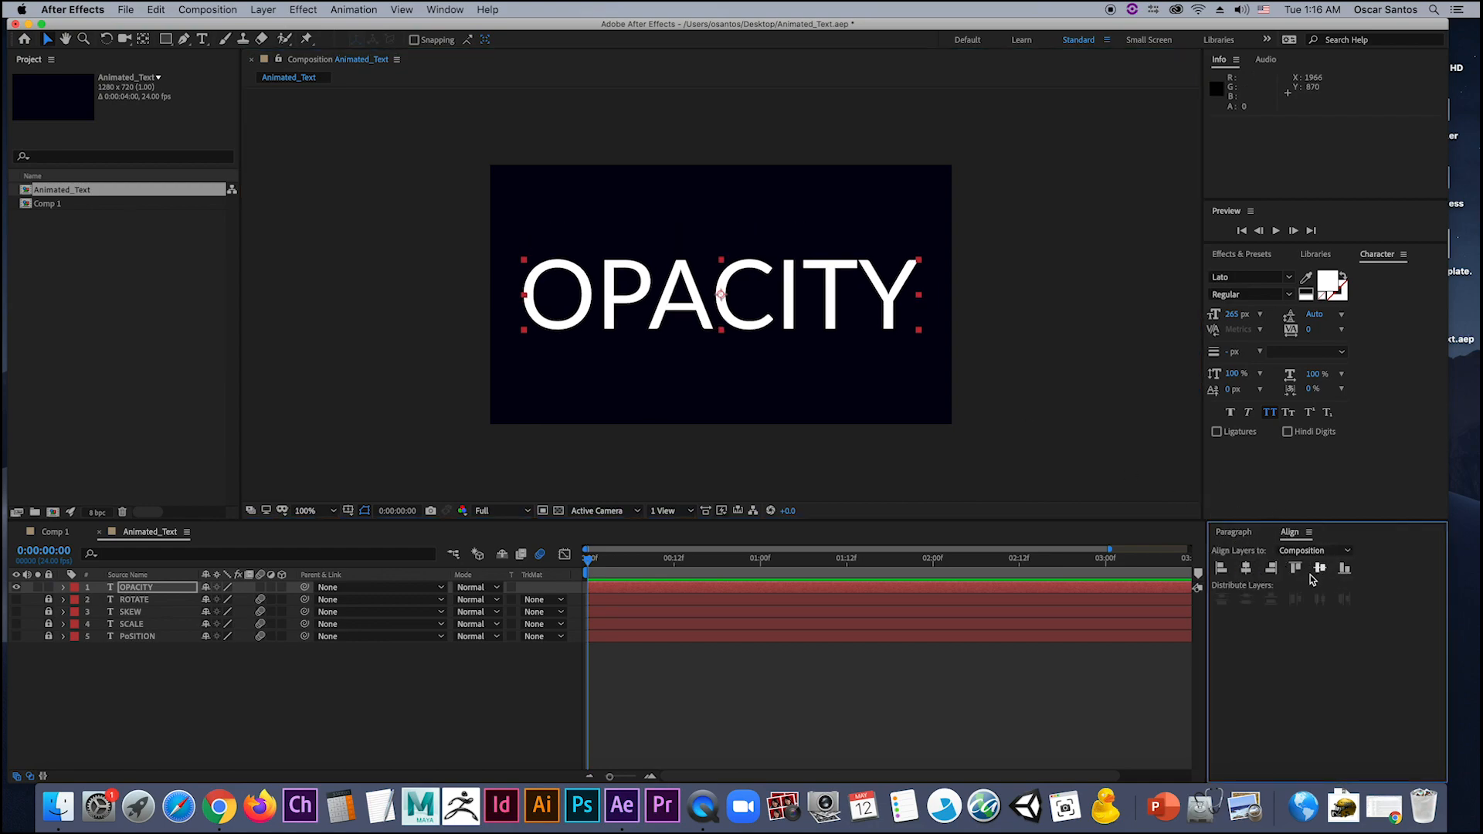
# Step: Add an Opacity text animator to the OPACITY layer and rename it OPACITY Animator
pyautogui.click(63, 588)
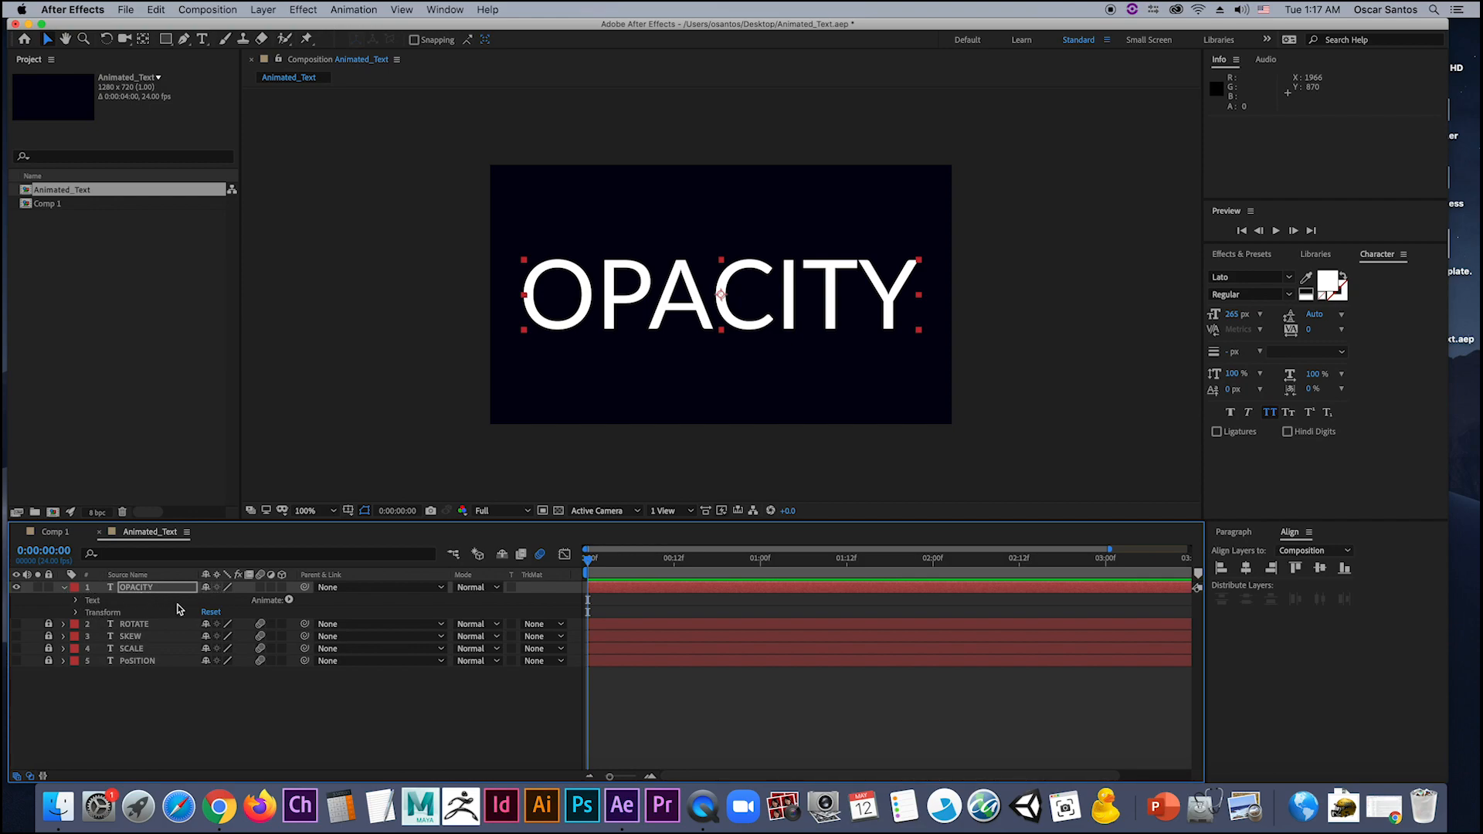
pyautogui.click(289, 601)
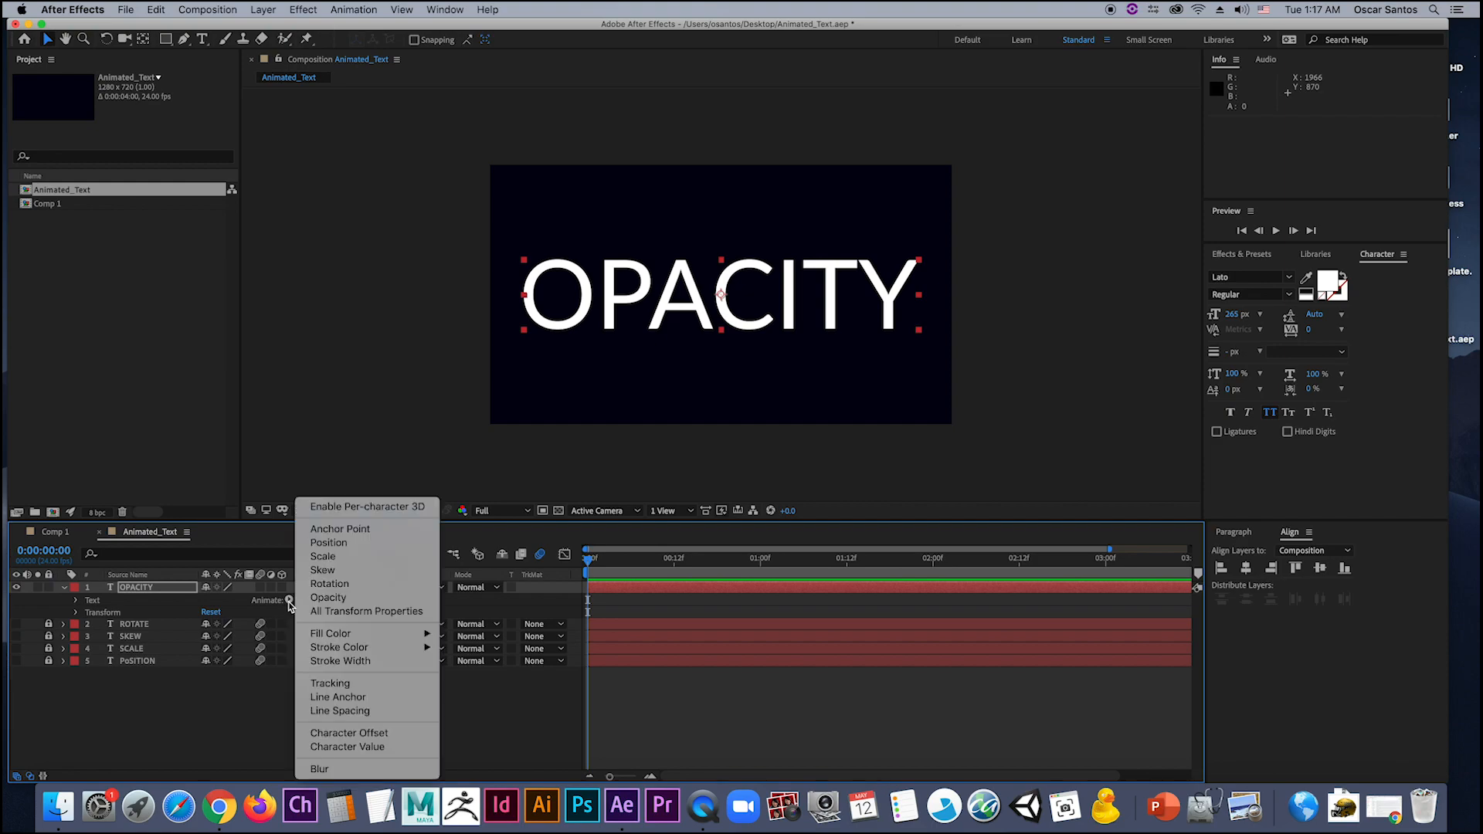
pyautogui.click(336, 598)
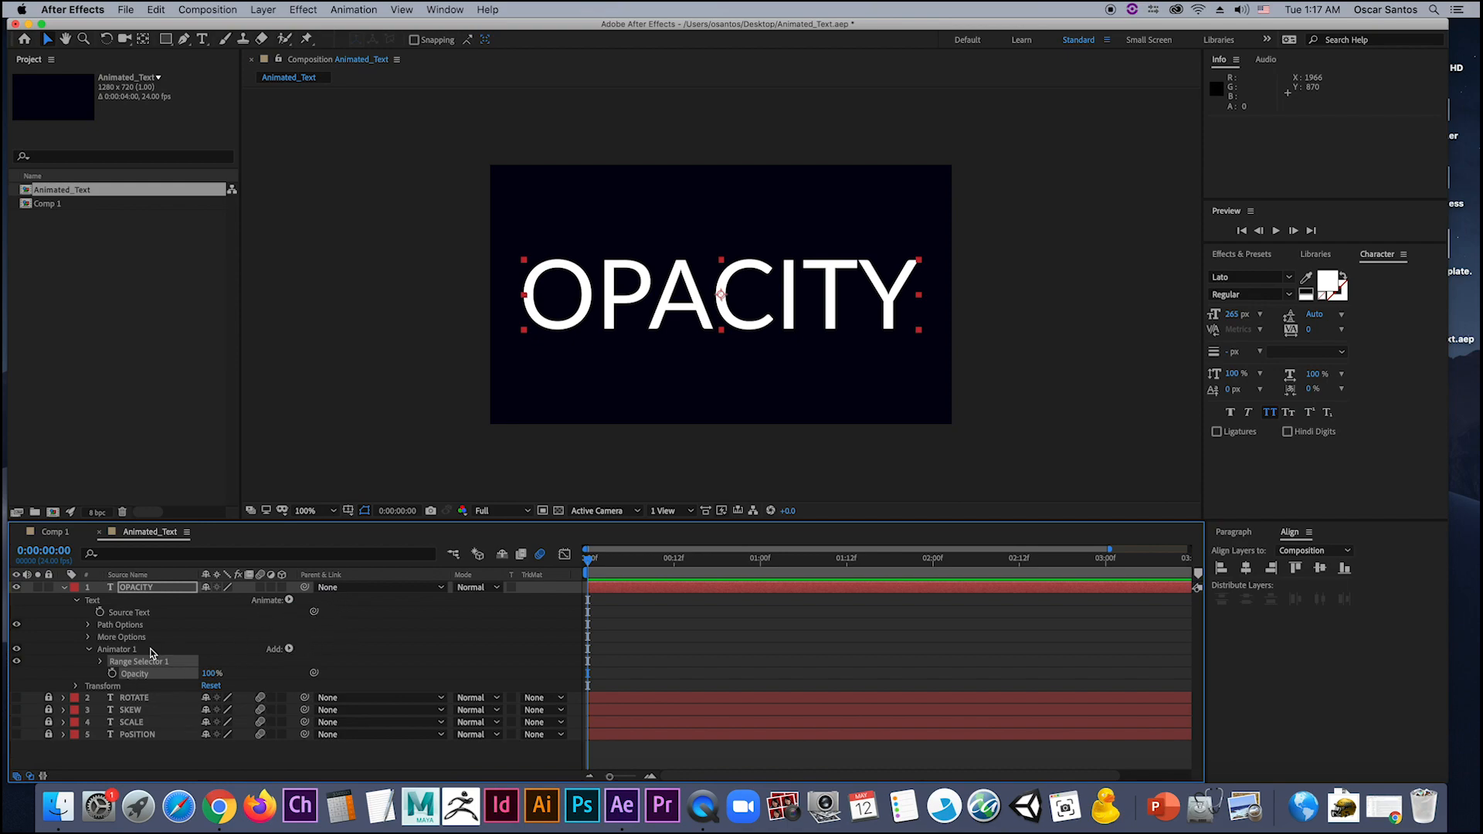
pyautogui.click(122, 651)
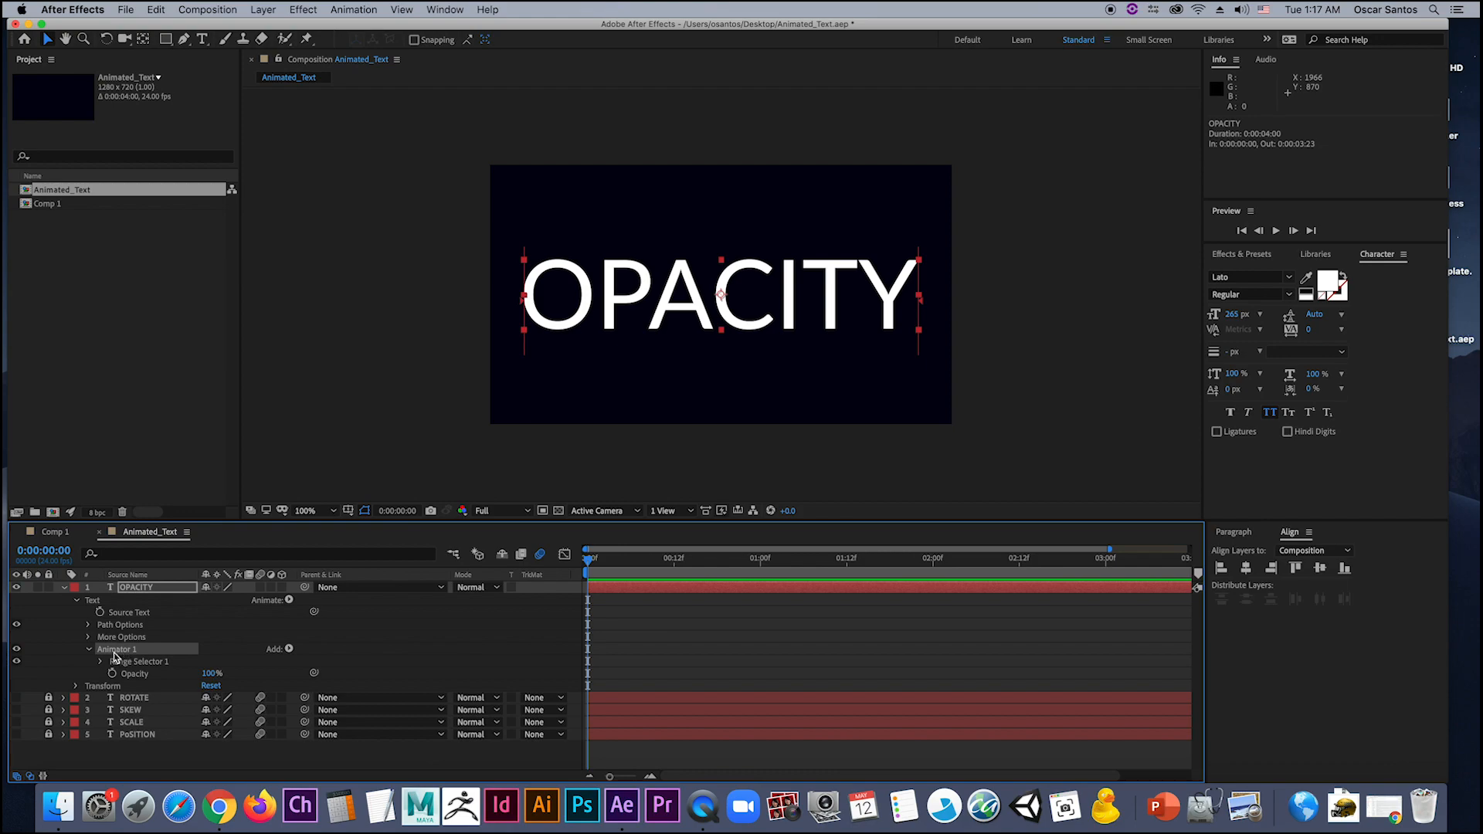
pyautogui.press('Return')
pyautogui.write('OPACITY')
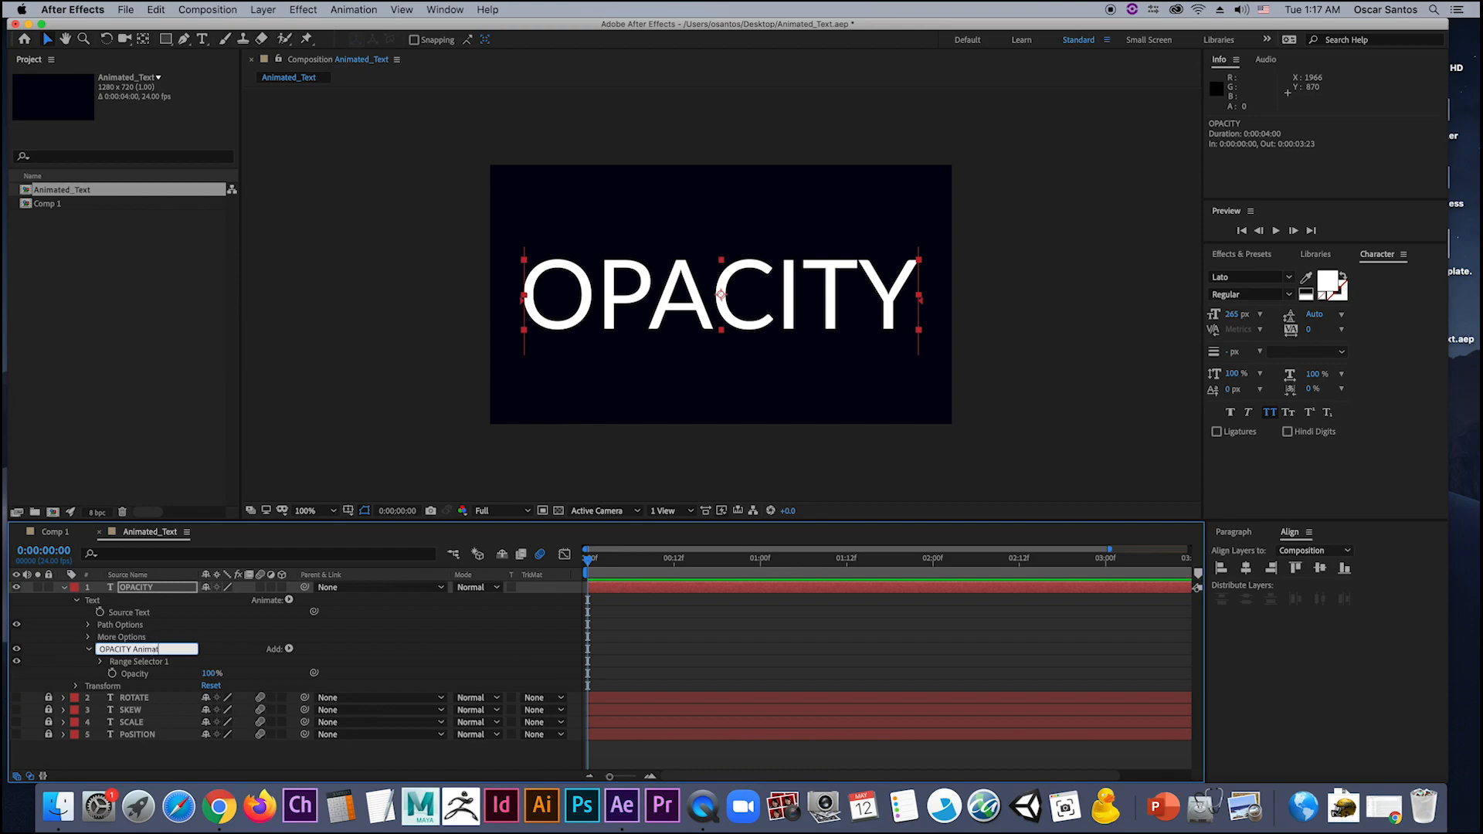
pyautogui.press('Return')
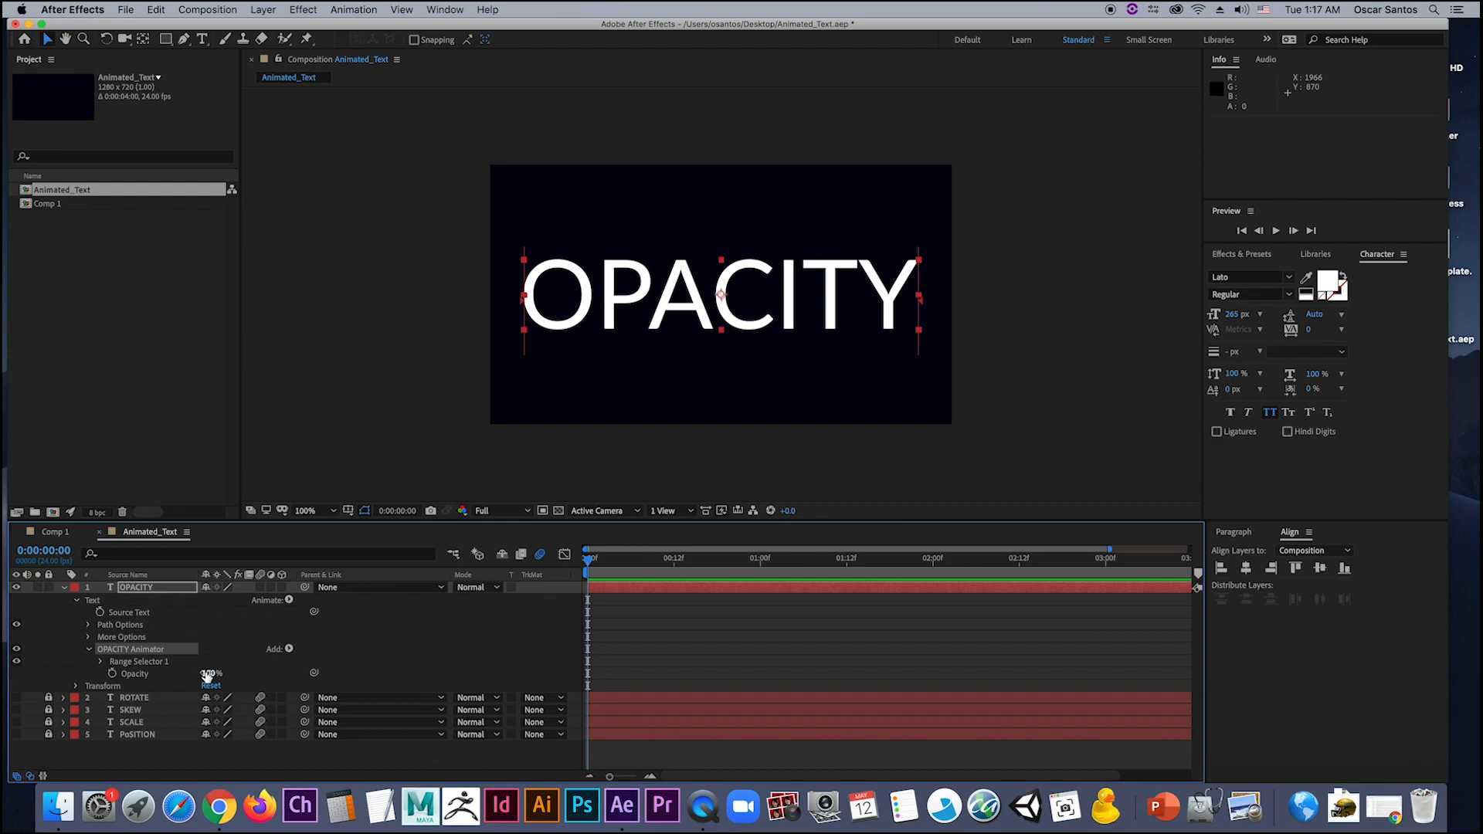
# Step: Keyframe the animator's Opacity at 100% on the first frame and 0% at 0:00:01:12, and return to the start
pyautogui.moveTo(209, 674)
pyautogui.mouseDown()
pyautogui.moveTo(127, 674)
pyautogui.moveTo(207, 679)
pyautogui.mouseUp()
pyautogui.moveTo(592, 566); pyautogui.dragTo(848, 579)
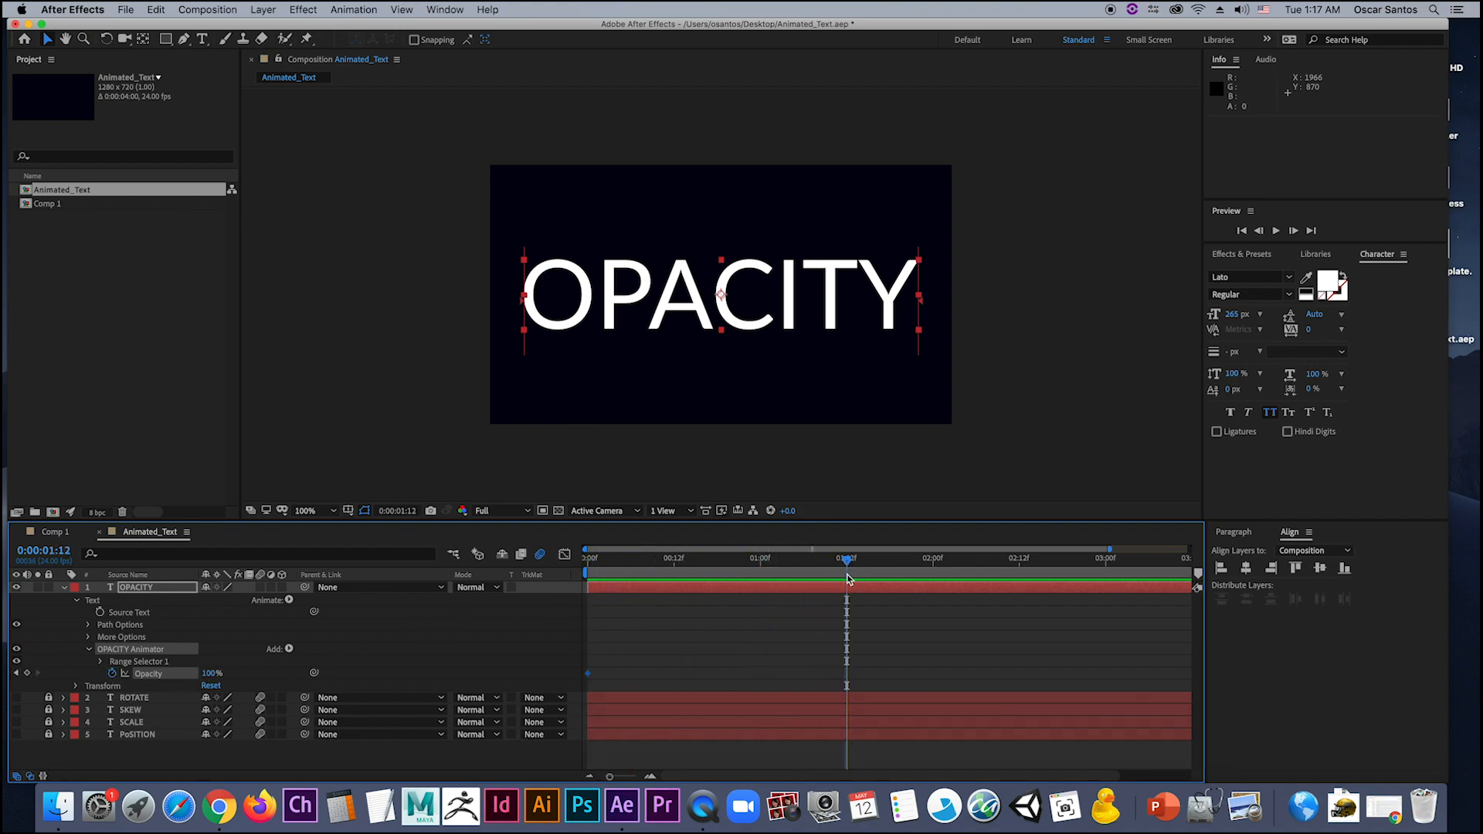
pyautogui.click(210, 674)
pyautogui.write('0')
pyautogui.press('Return')
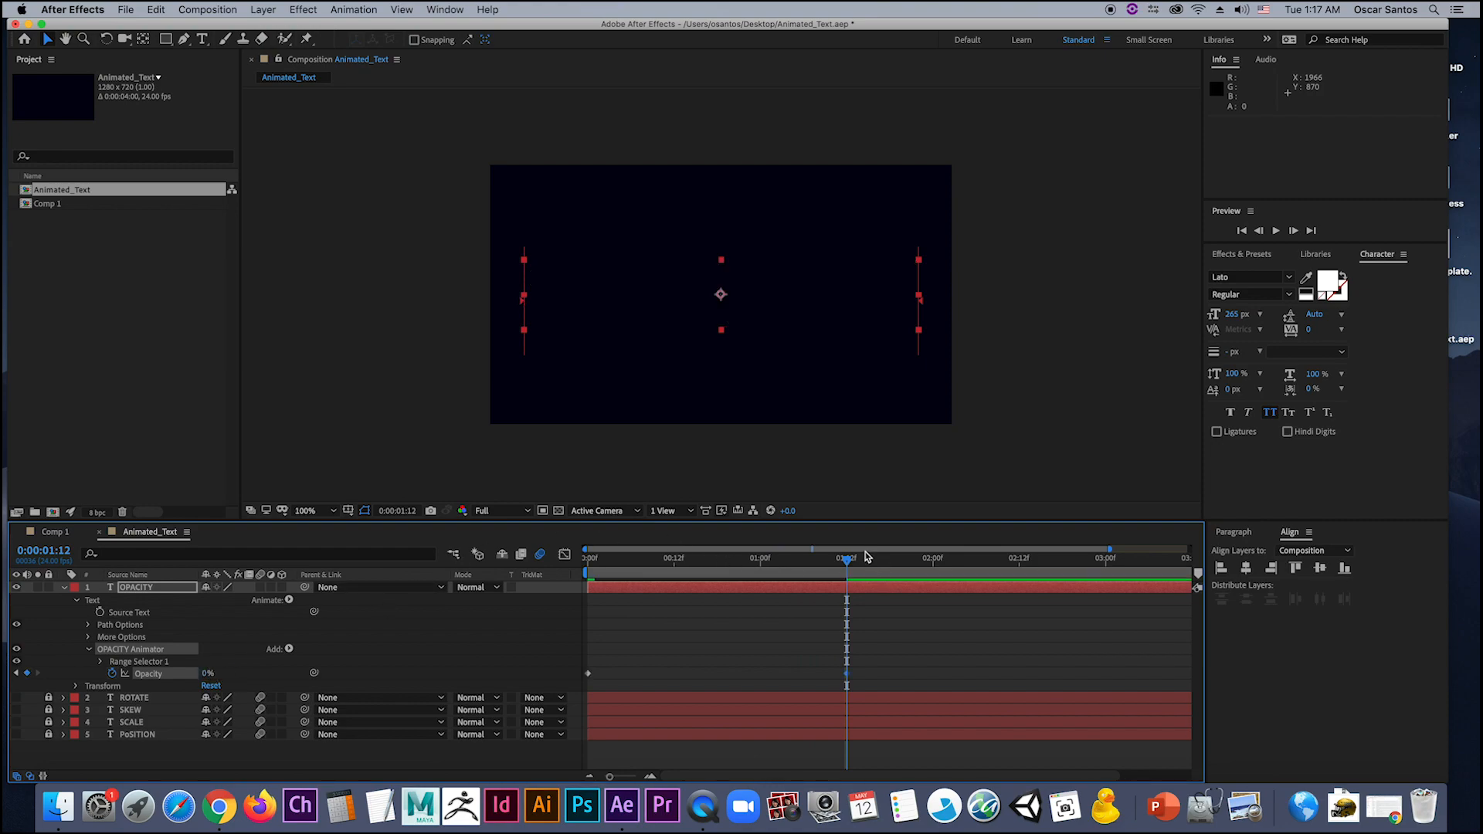
pyautogui.moveTo(867, 557); pyautogui.dragTo(586, 580)
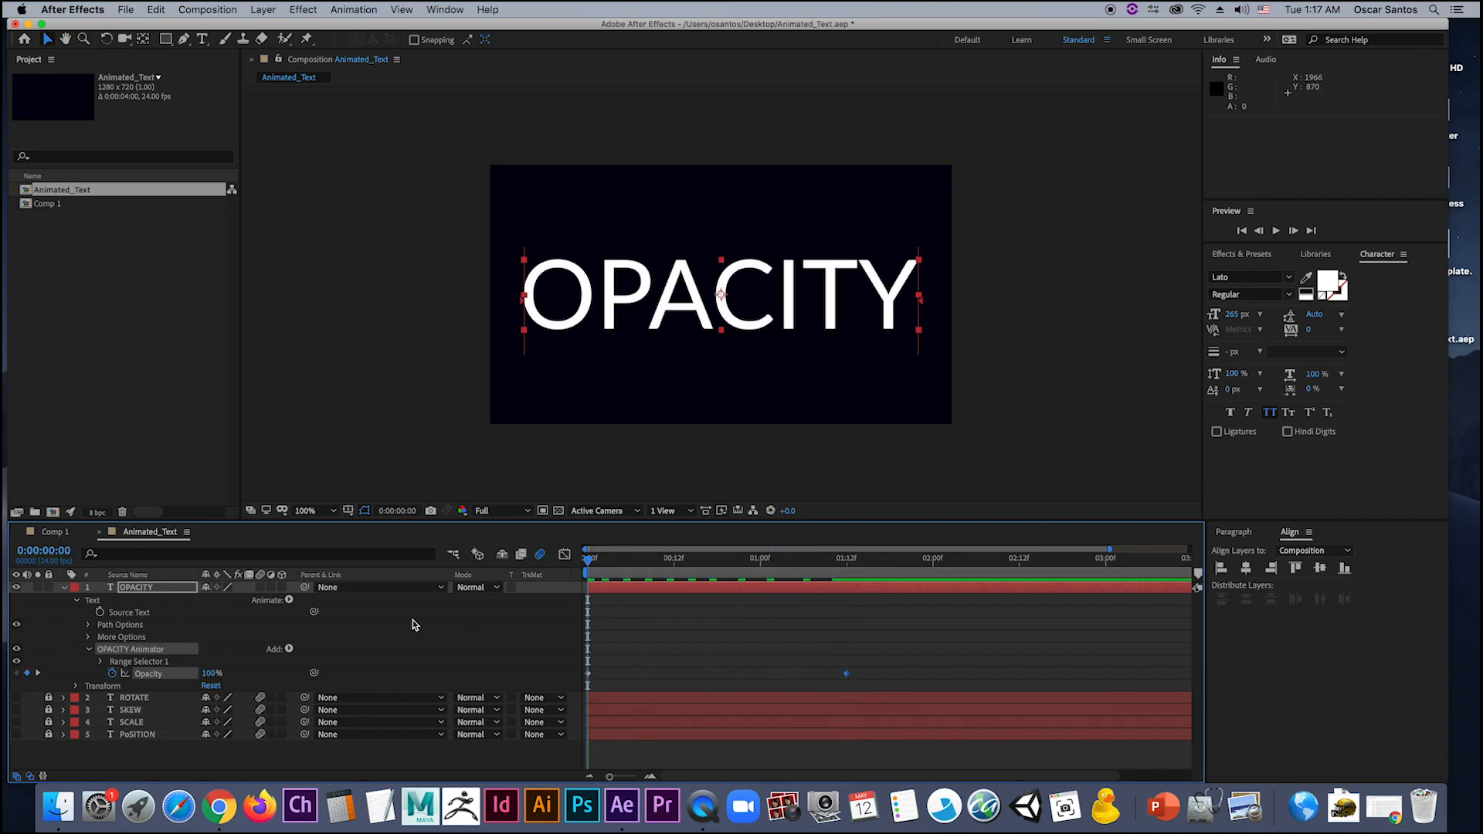
# Step: Expand Range Selector 1 of the OPACITY Animator and try out its range values at 0:00:00:12
pyautogui.click(77, 687)
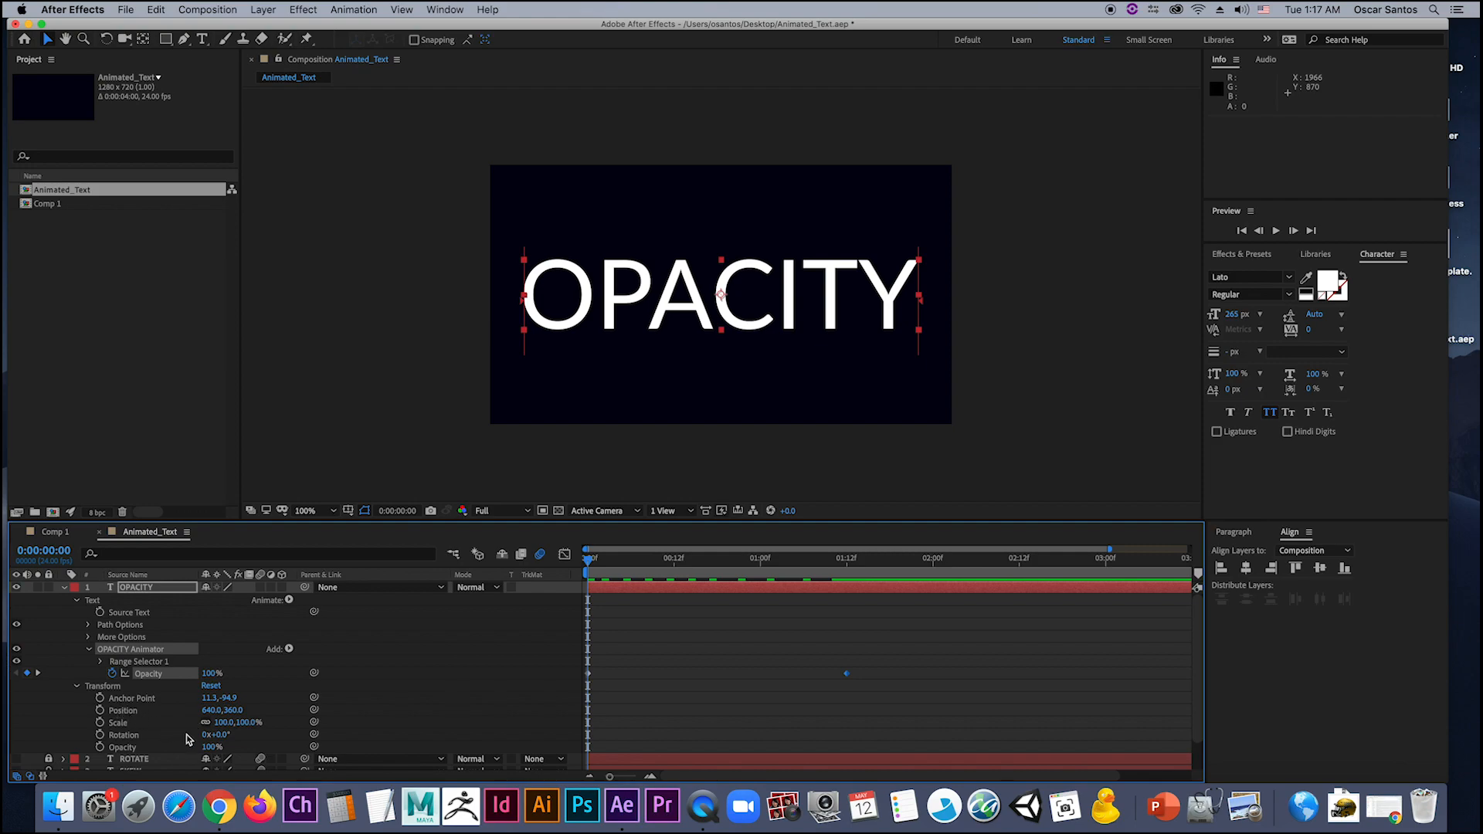
pyautogui.click(77, 688)
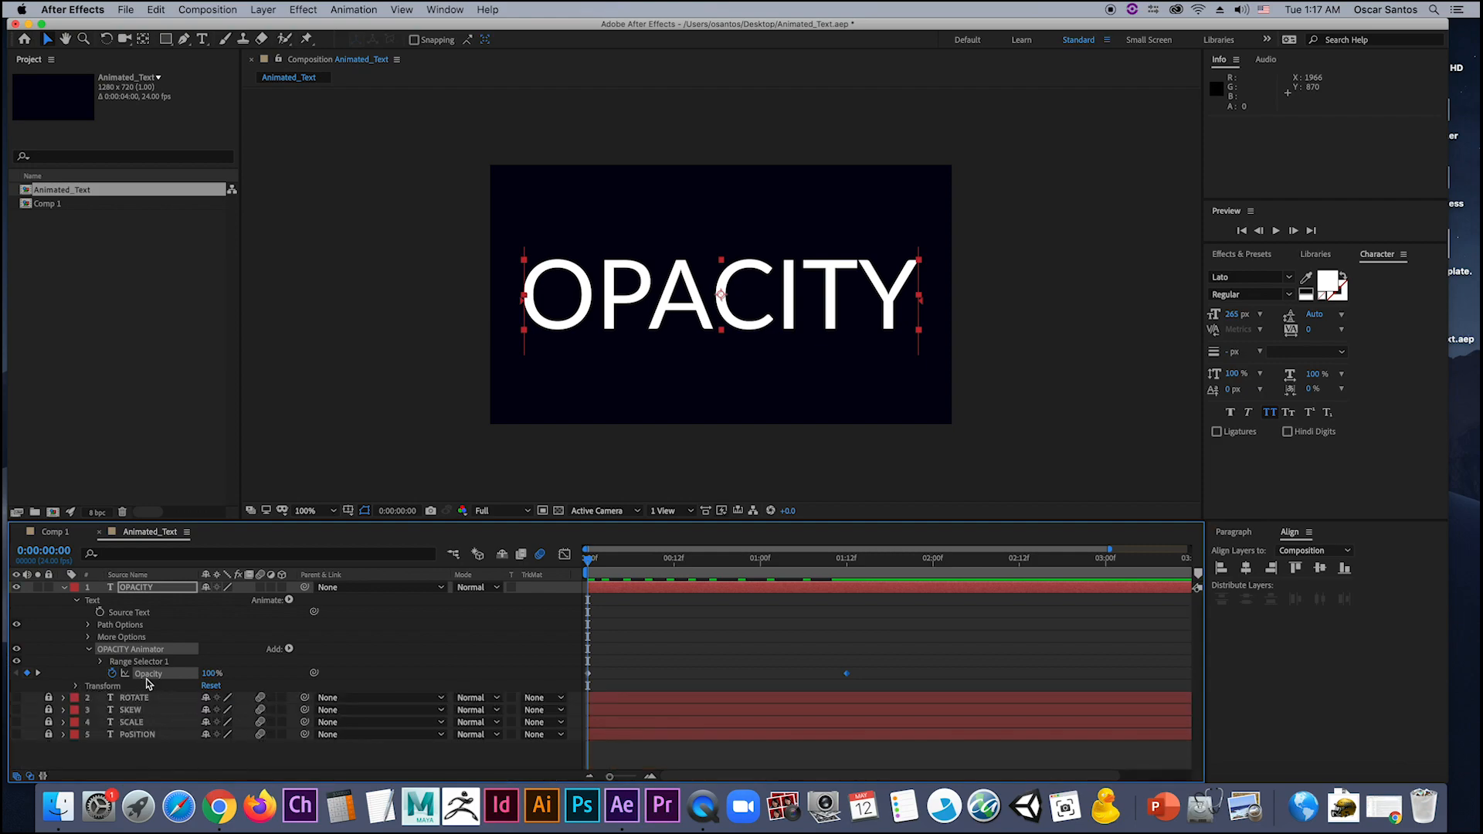
pyautogui.click(146, 662)
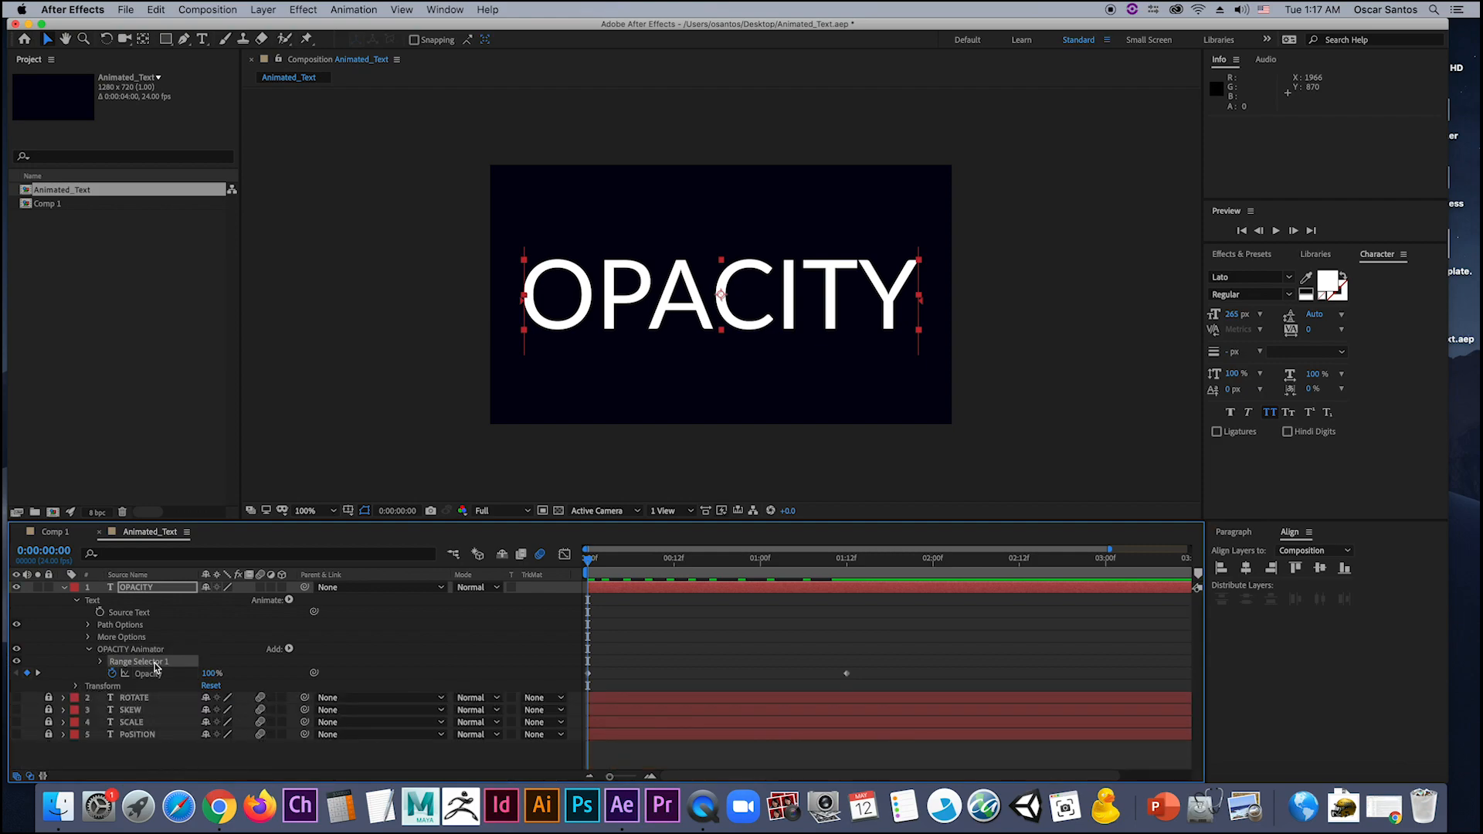
pyautogui.click(101, 662)
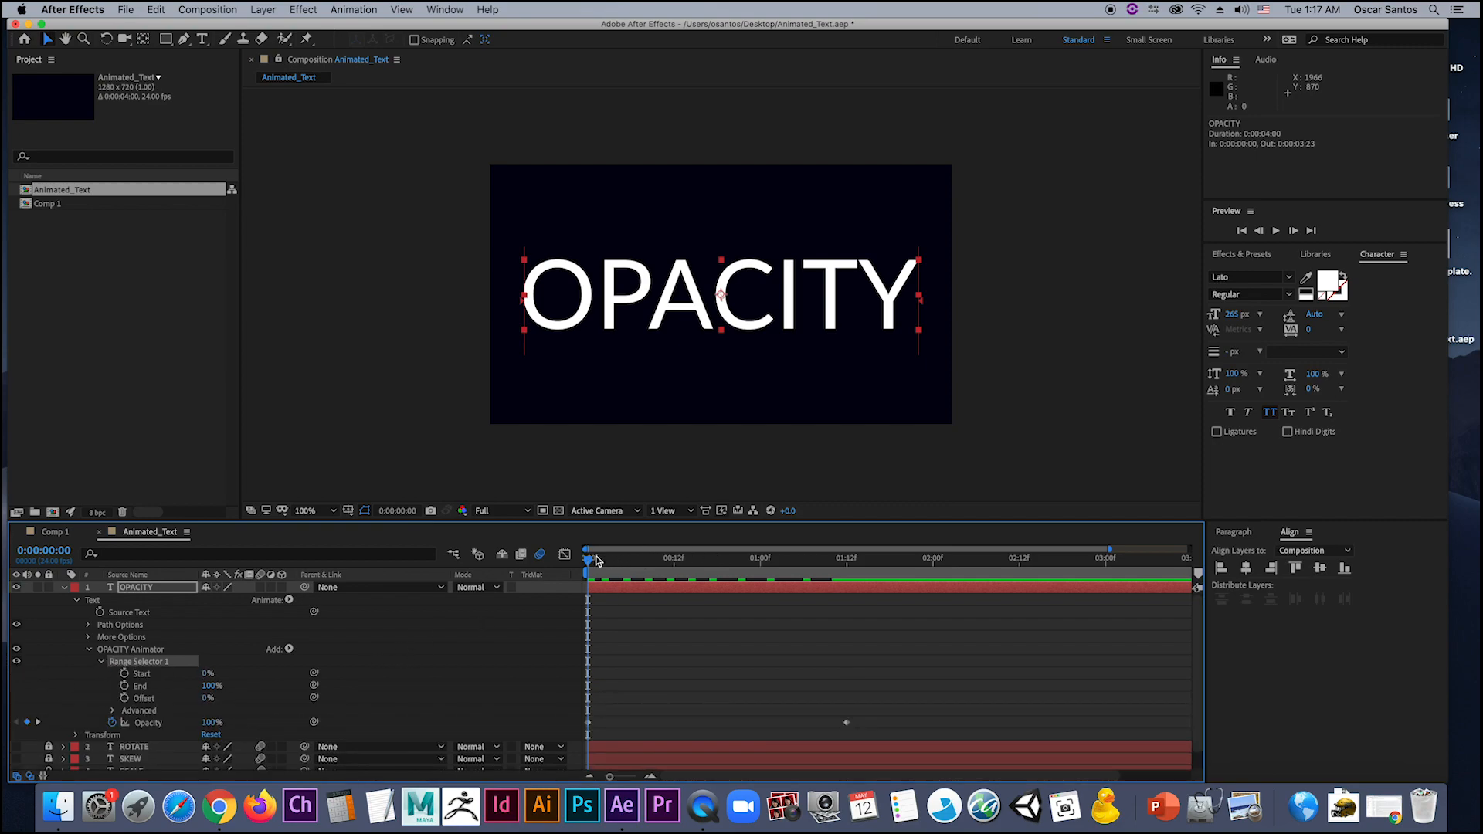
pyautogui.moveTo(596, 561); pyautogui.dragTo(674, 559)
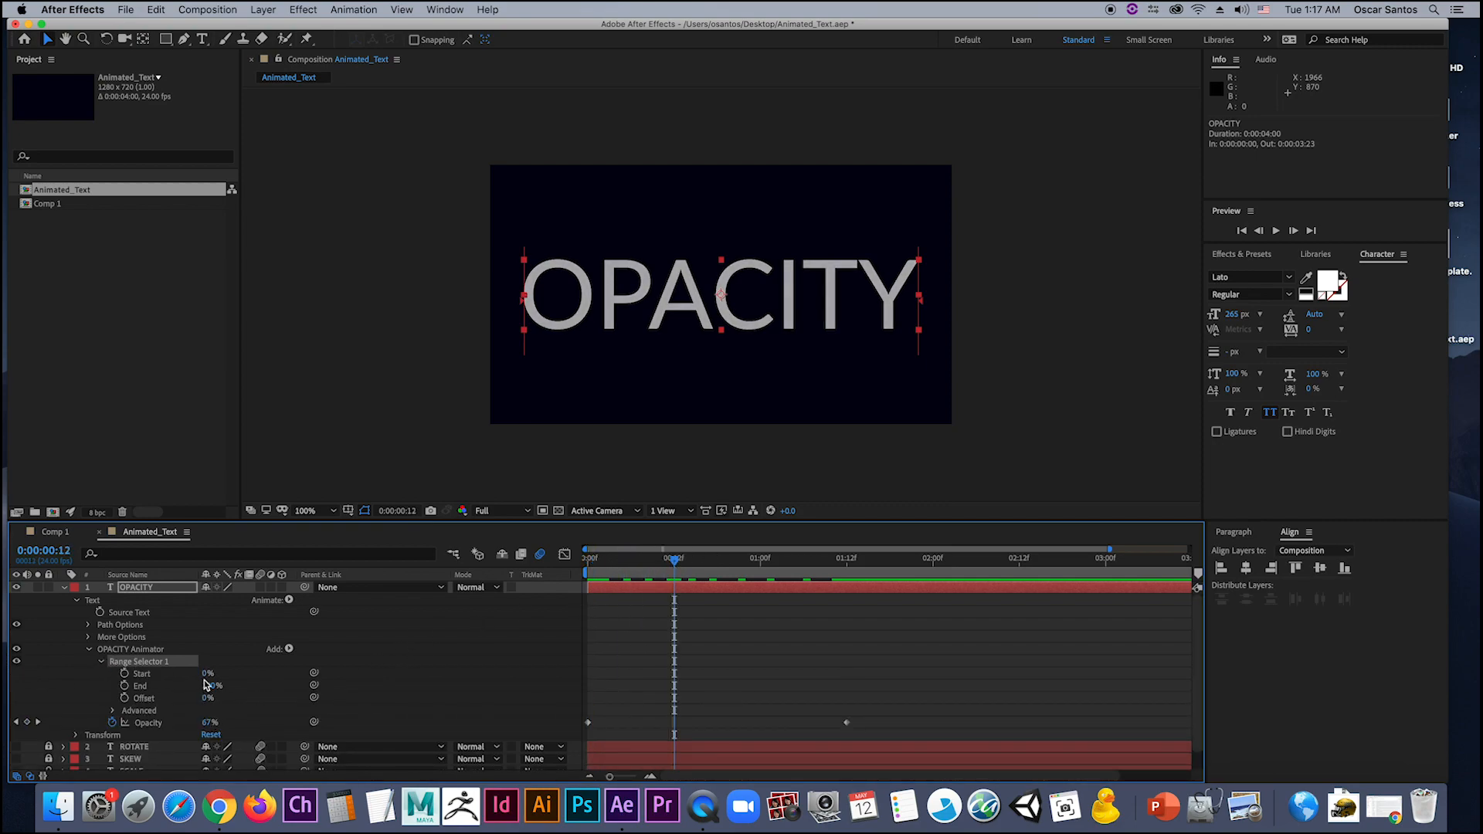
pyautogui.moveTo(205, 676); pyautogui.dragTo(164, 696)
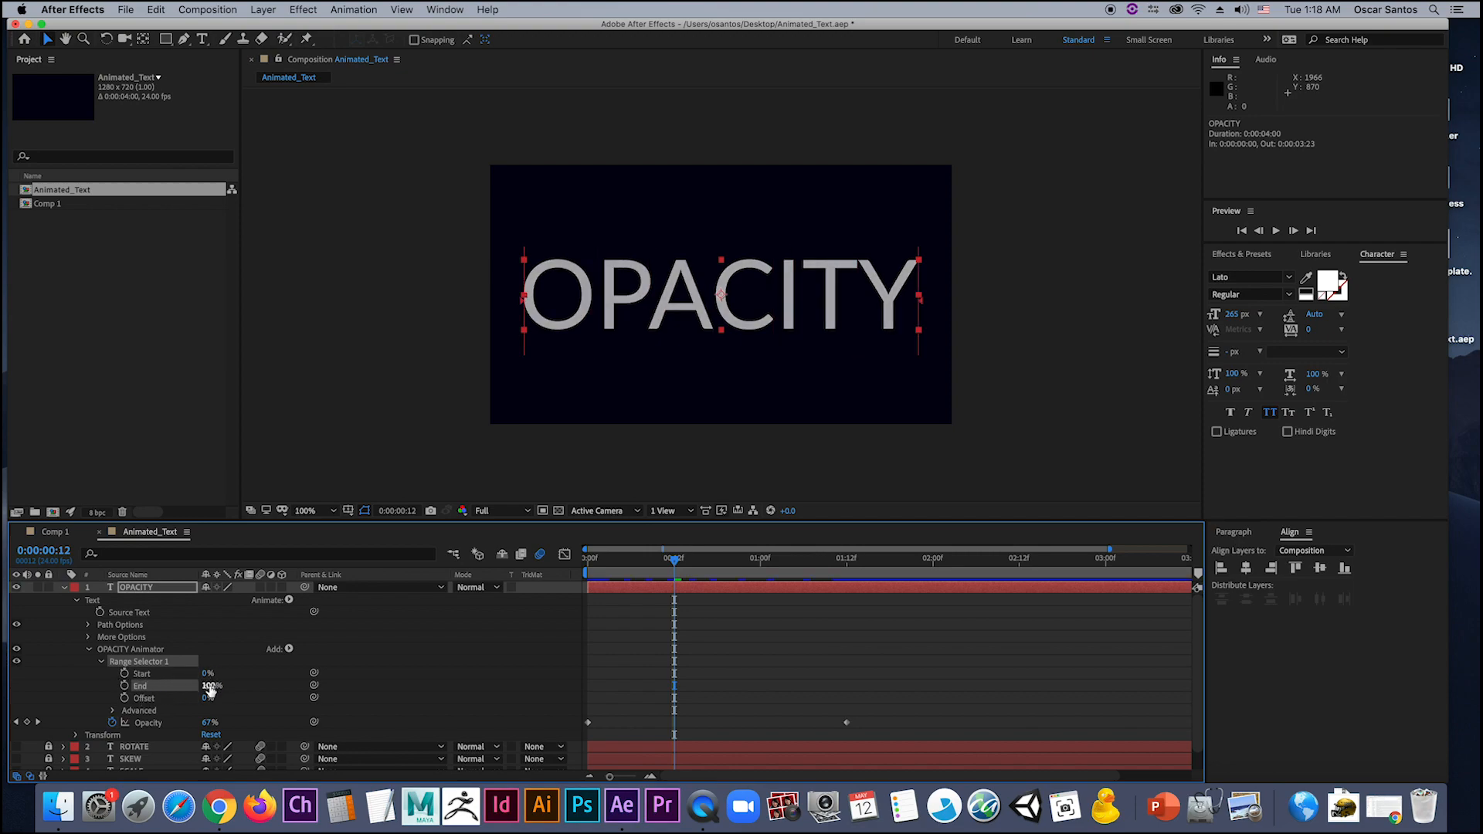
# Step: Keyframe the range selector's End at 100% on the first frame and 0% at 0:00:01:12
pyautogui.press('Home')
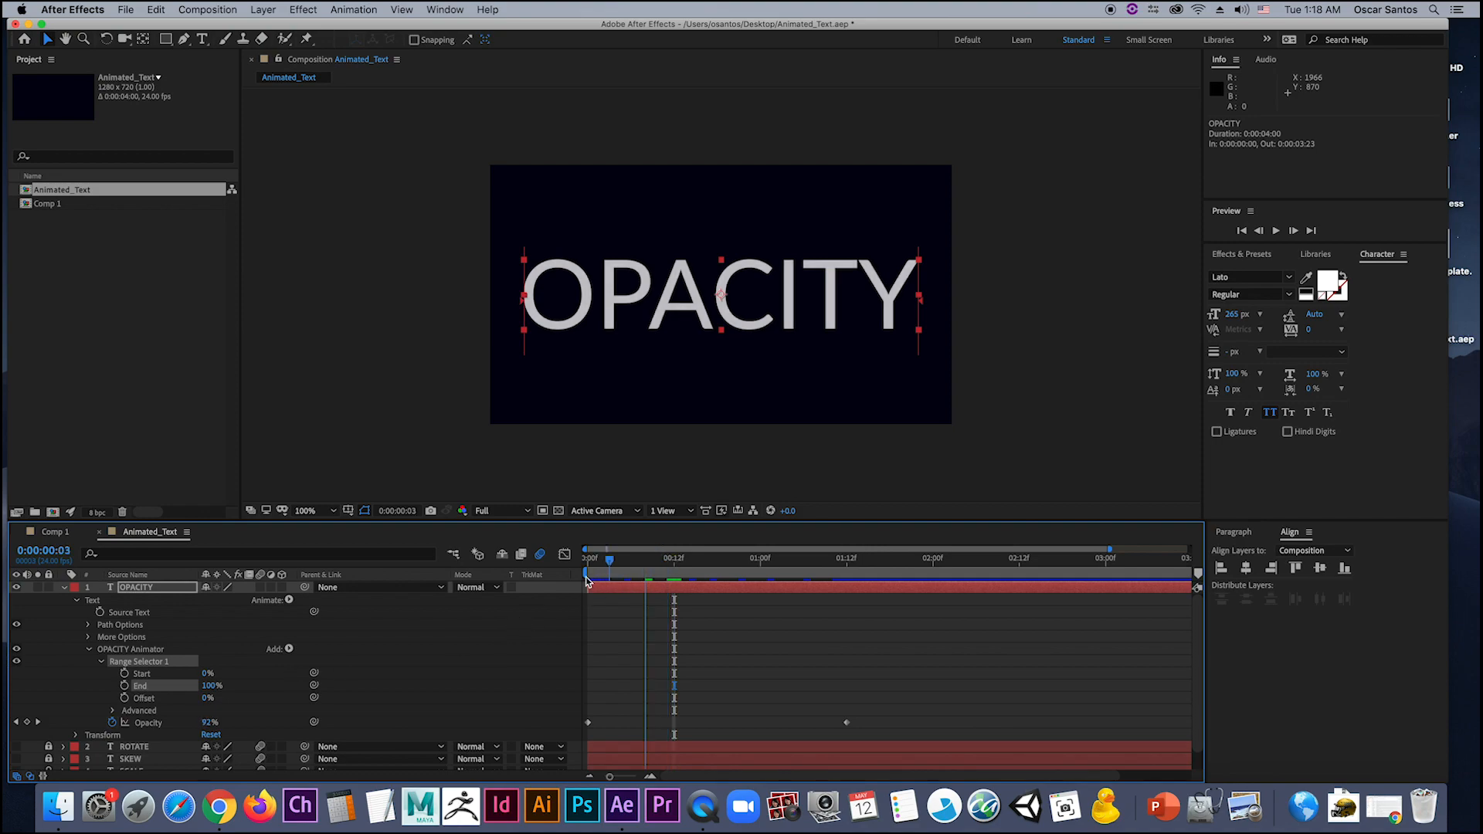
pyautogui.click(124, 686)
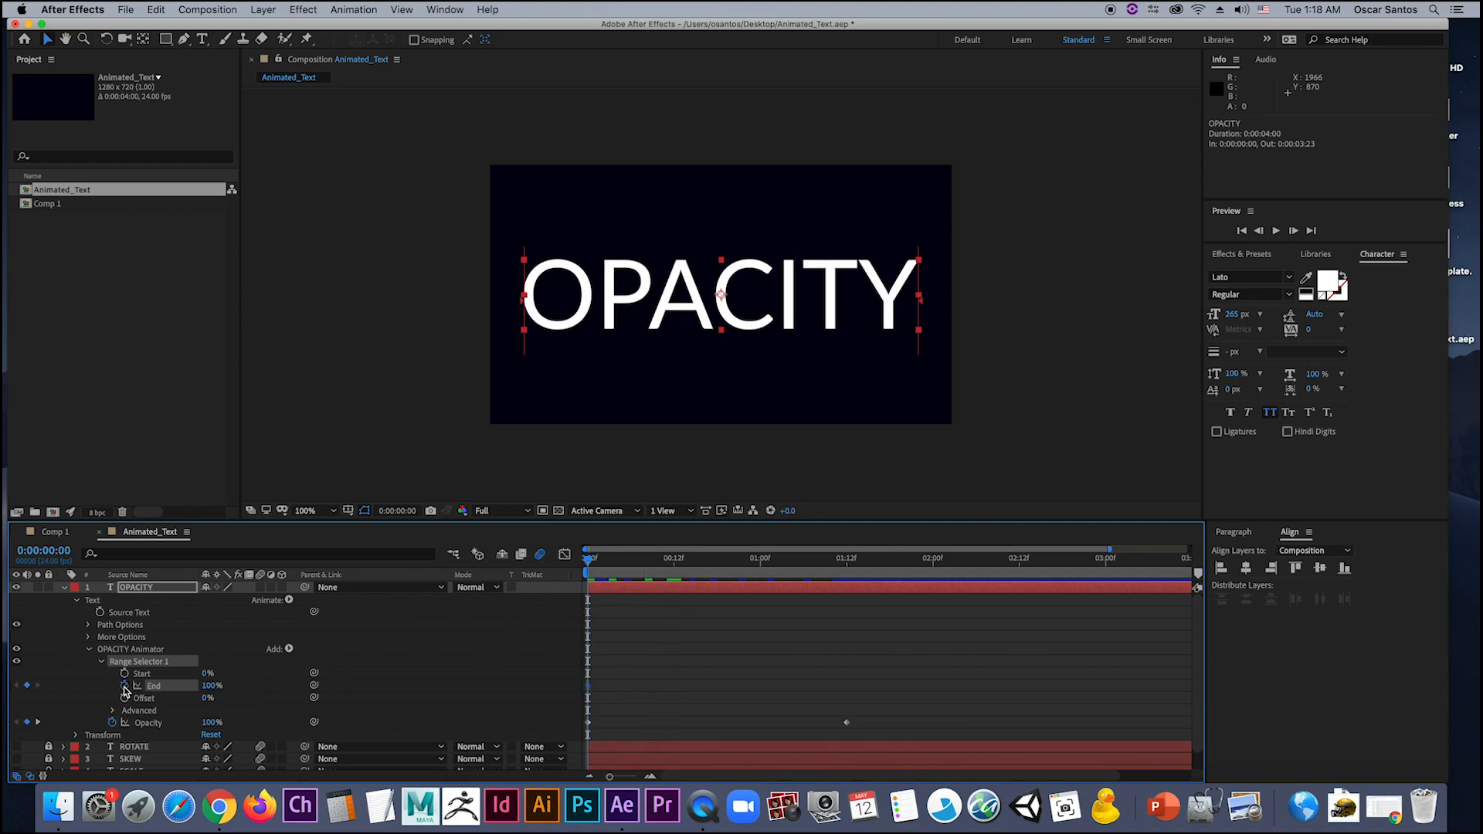
pyautogui.moveTo(589, 558); pyautogui.dragTo(845, 577)
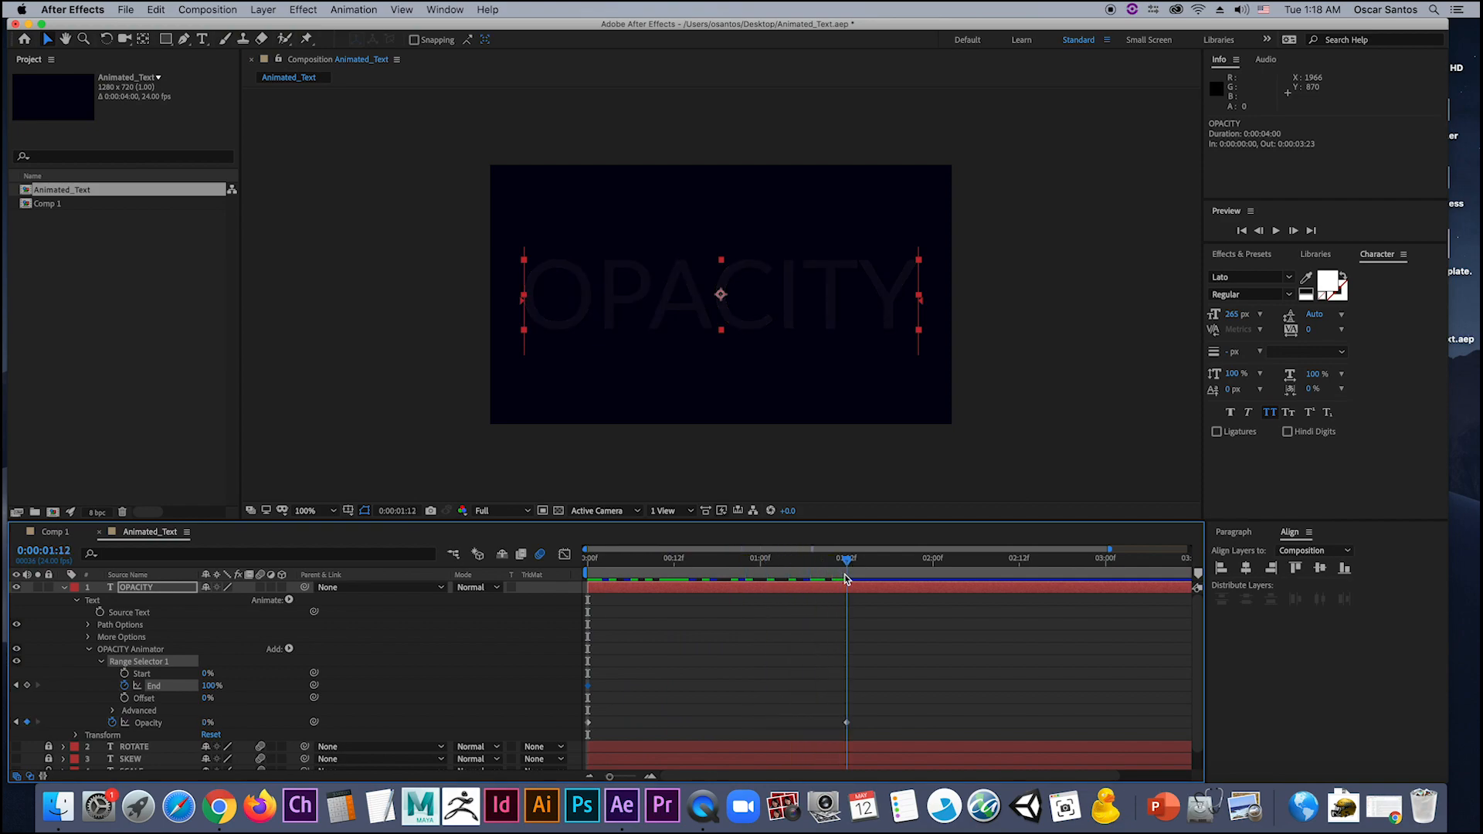
pyautogui.click(213, 683)
pyautogui.write('0')
pyautogui.press('Return')
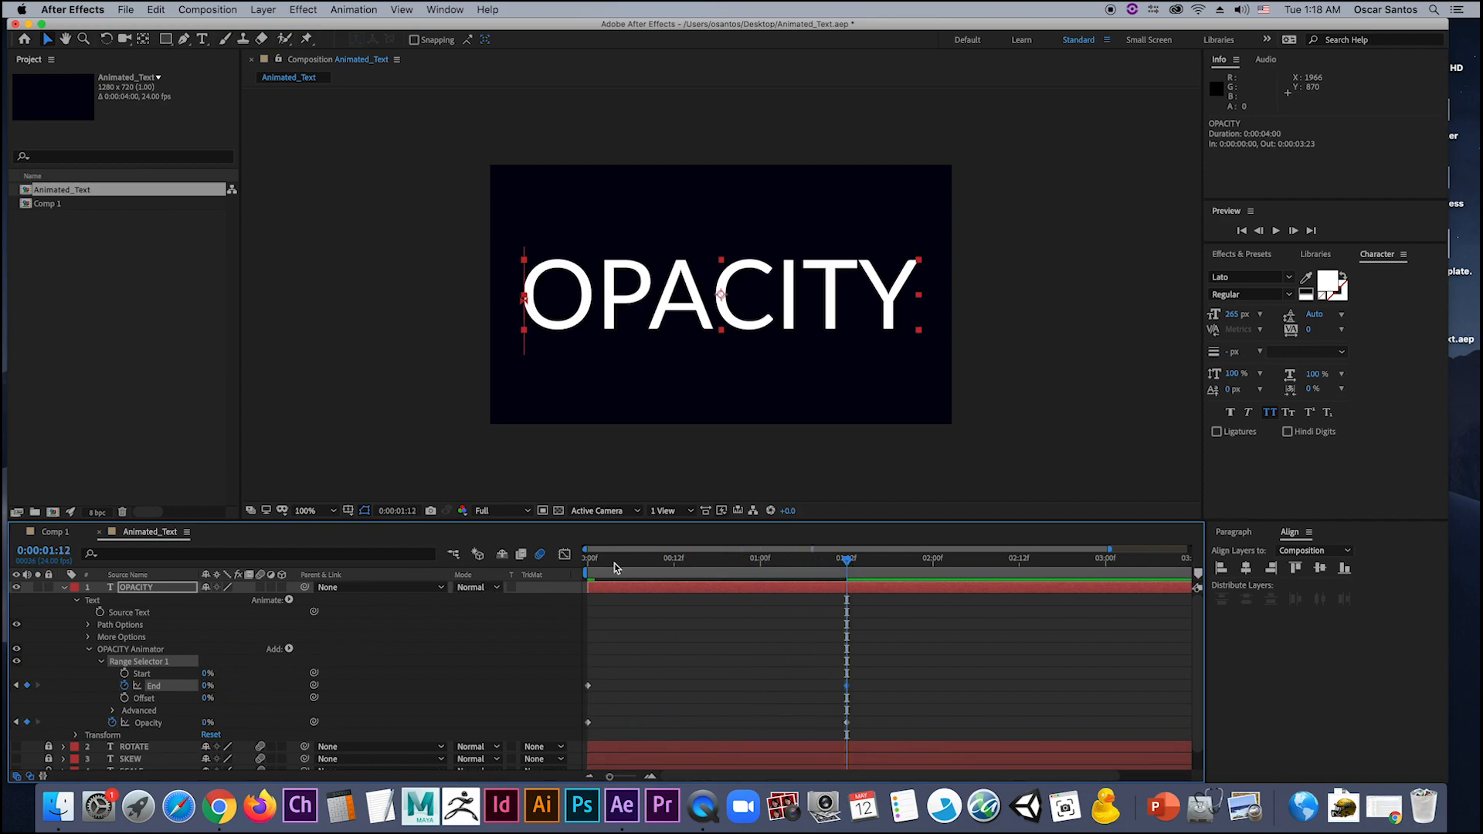
# Step: Preview the OPACITY text animation from the first frame and stop playback
pyautogui.press('space')
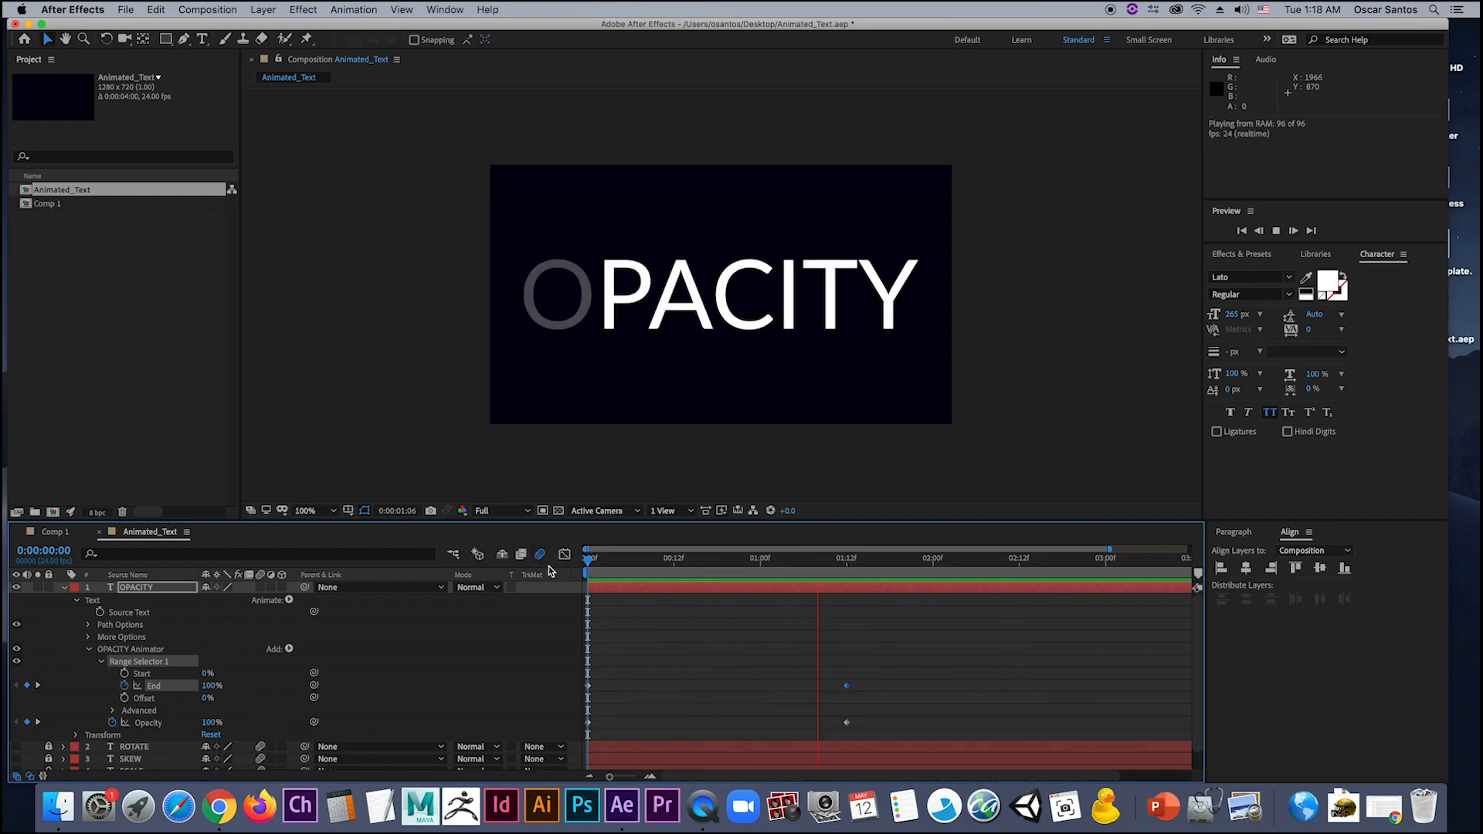
pyautogui.press('space')
pyautogui.press('space')
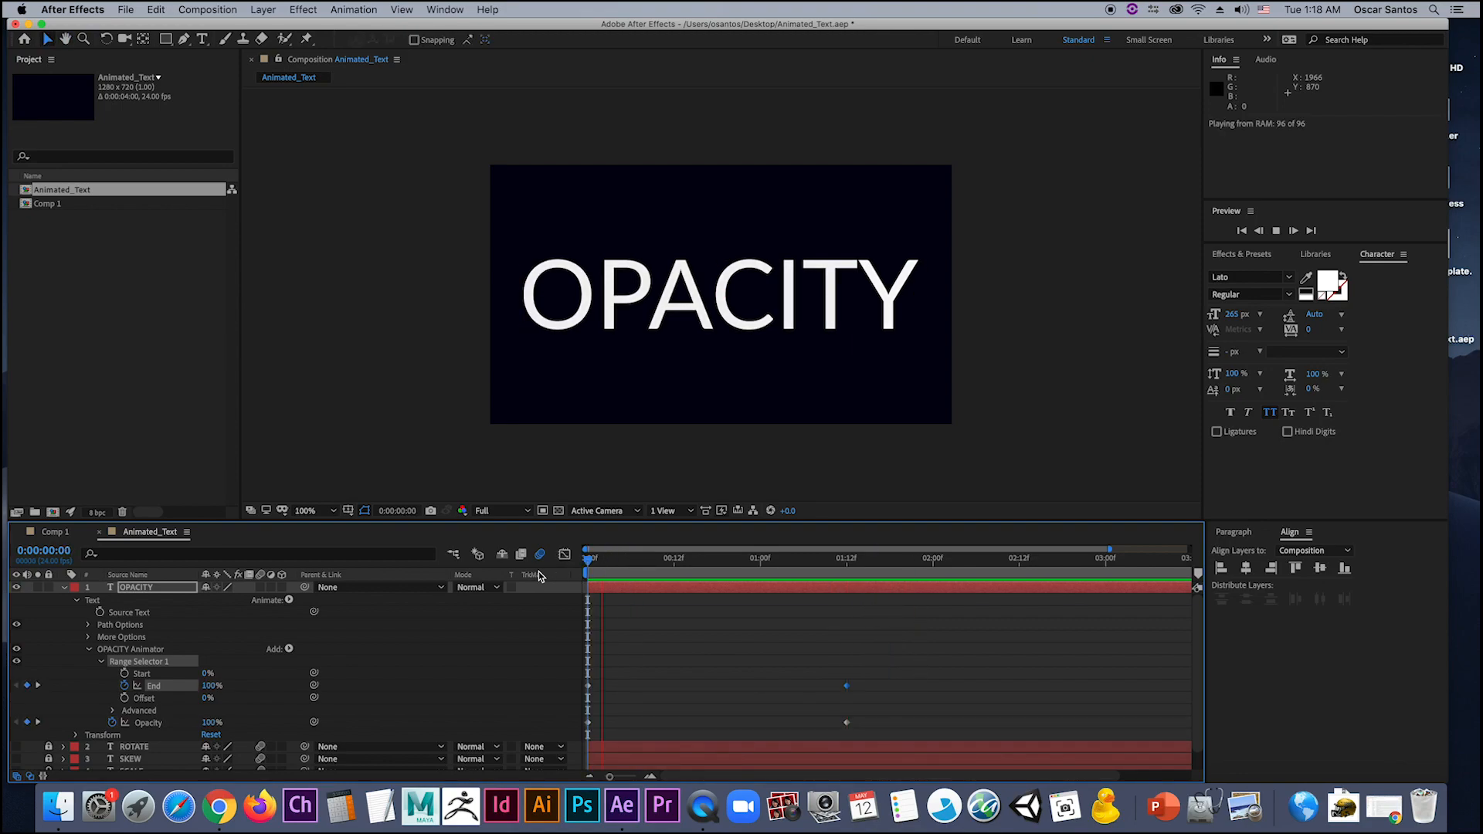
pyautogui.press('space')
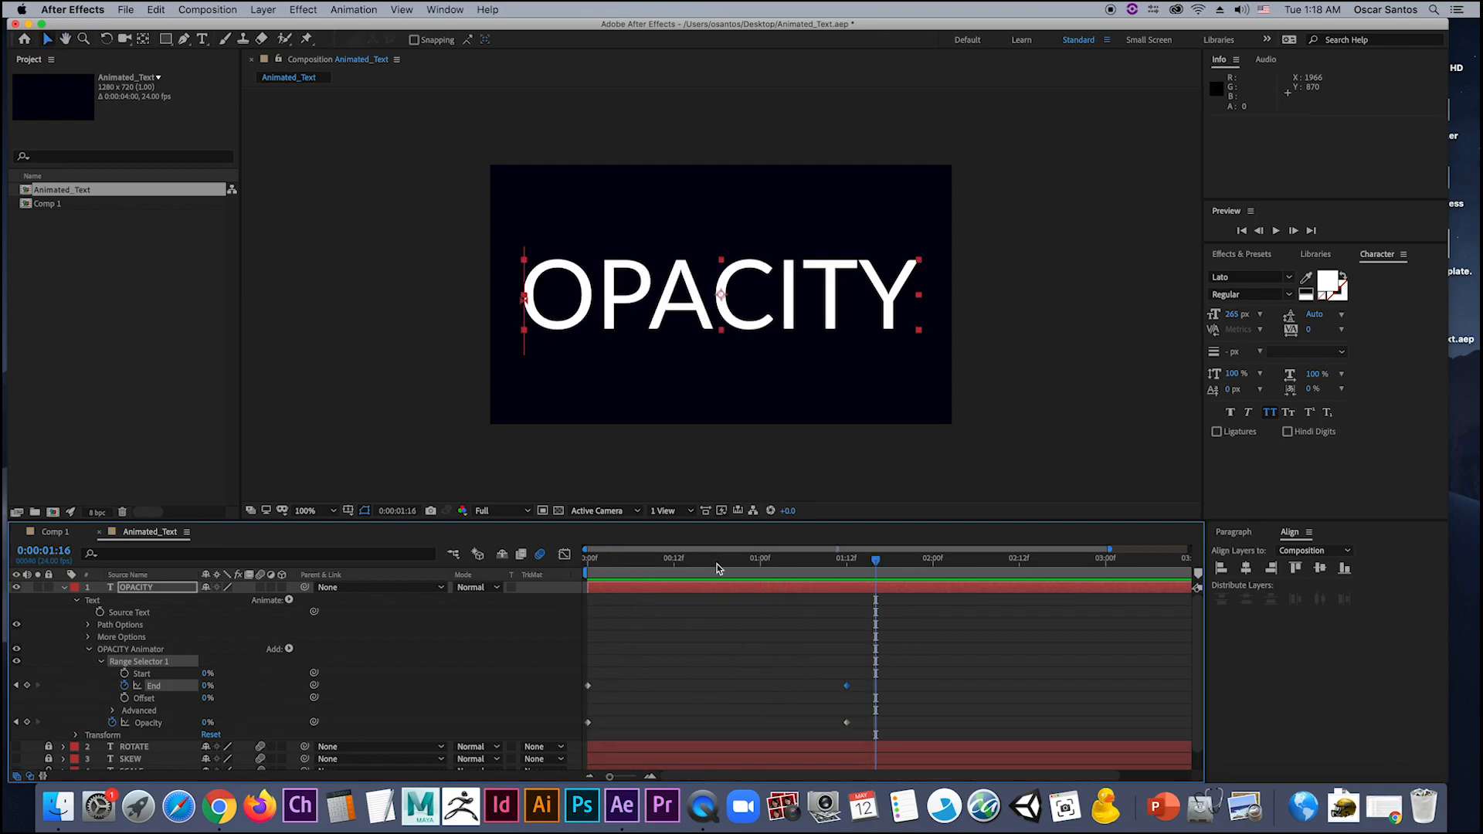
# Step: Set the range selector's Offset to 53%, preview the animation, and return to the first frame
pyautogui.moveTo(709, 564); pyautogui.dragTo(674, 568)
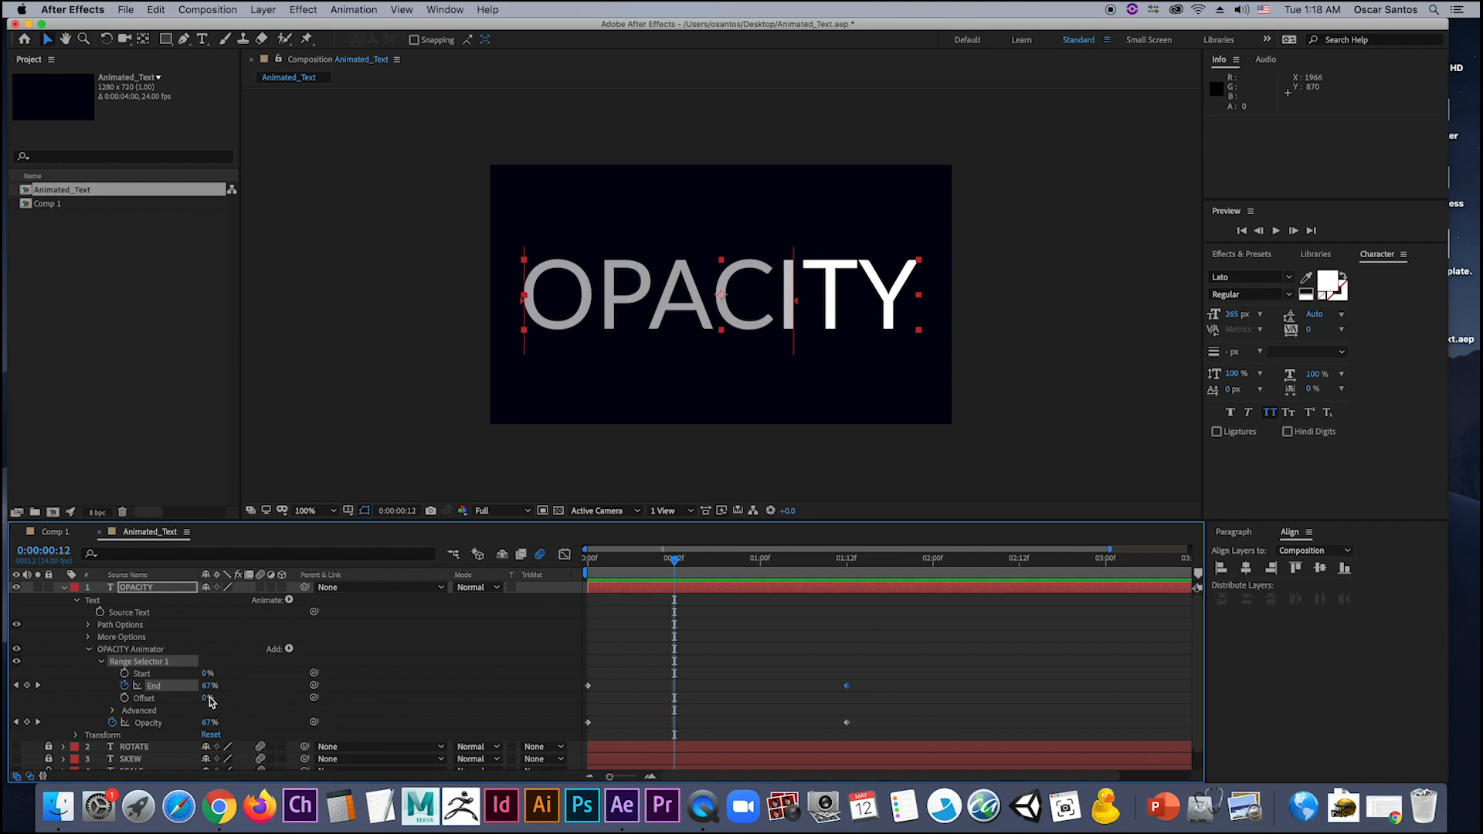
pyautogui.moveTo(207, 698); pyautogui.dragTo(253, 699)
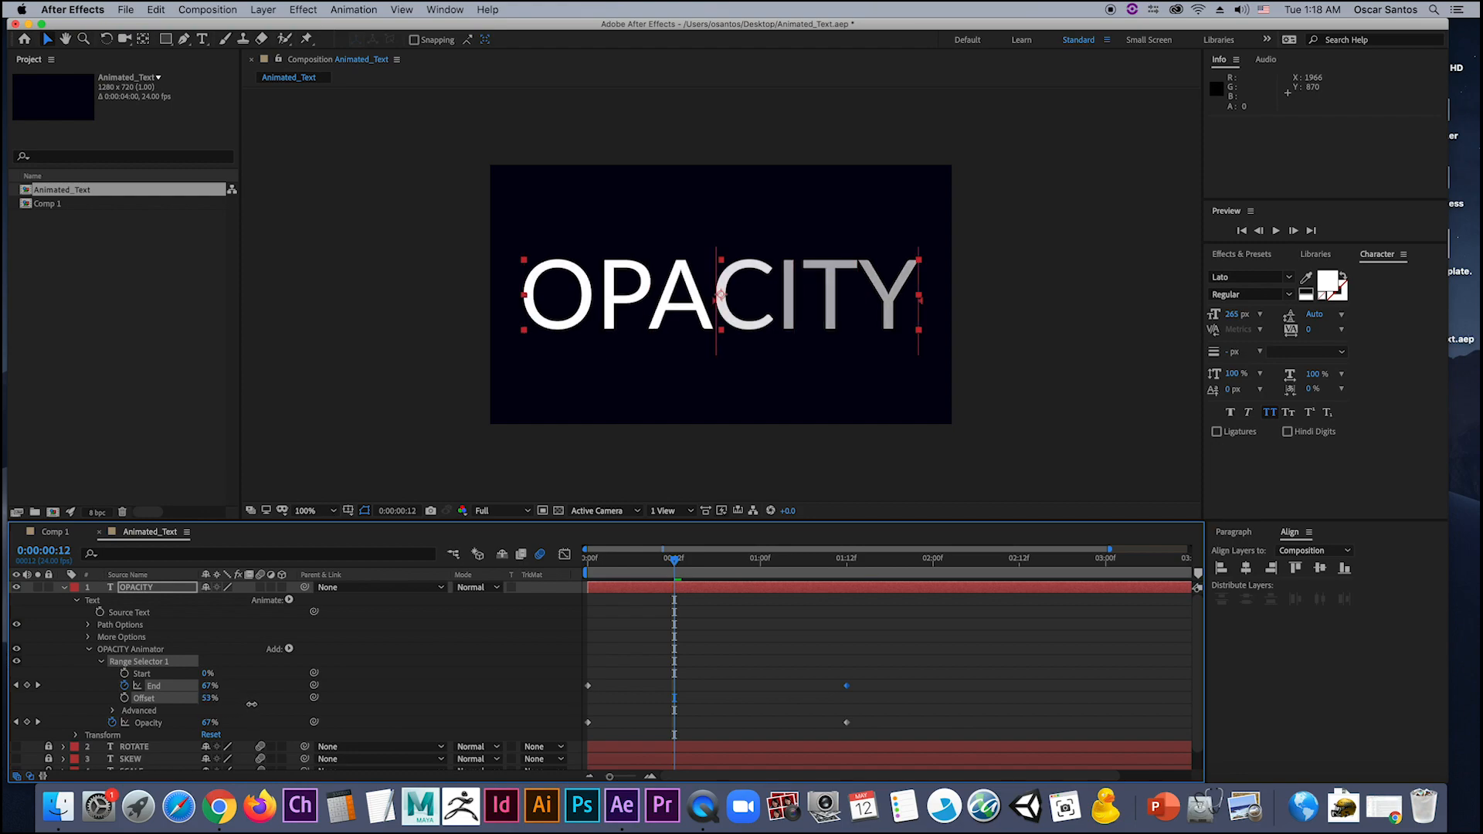
pyautogui.press('space')
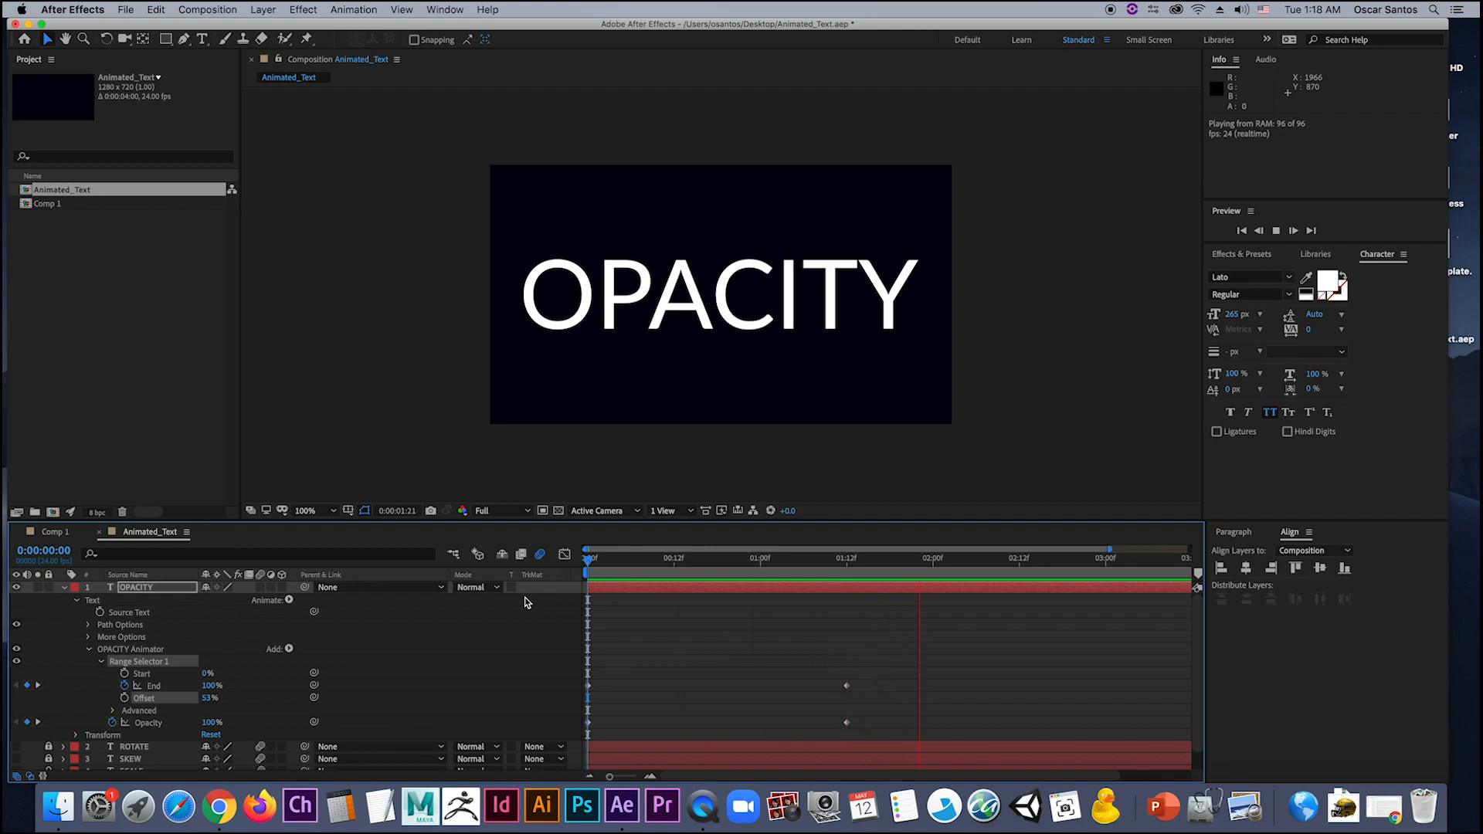
pyautogui.press('space')
pyautogui.click(589, 561)
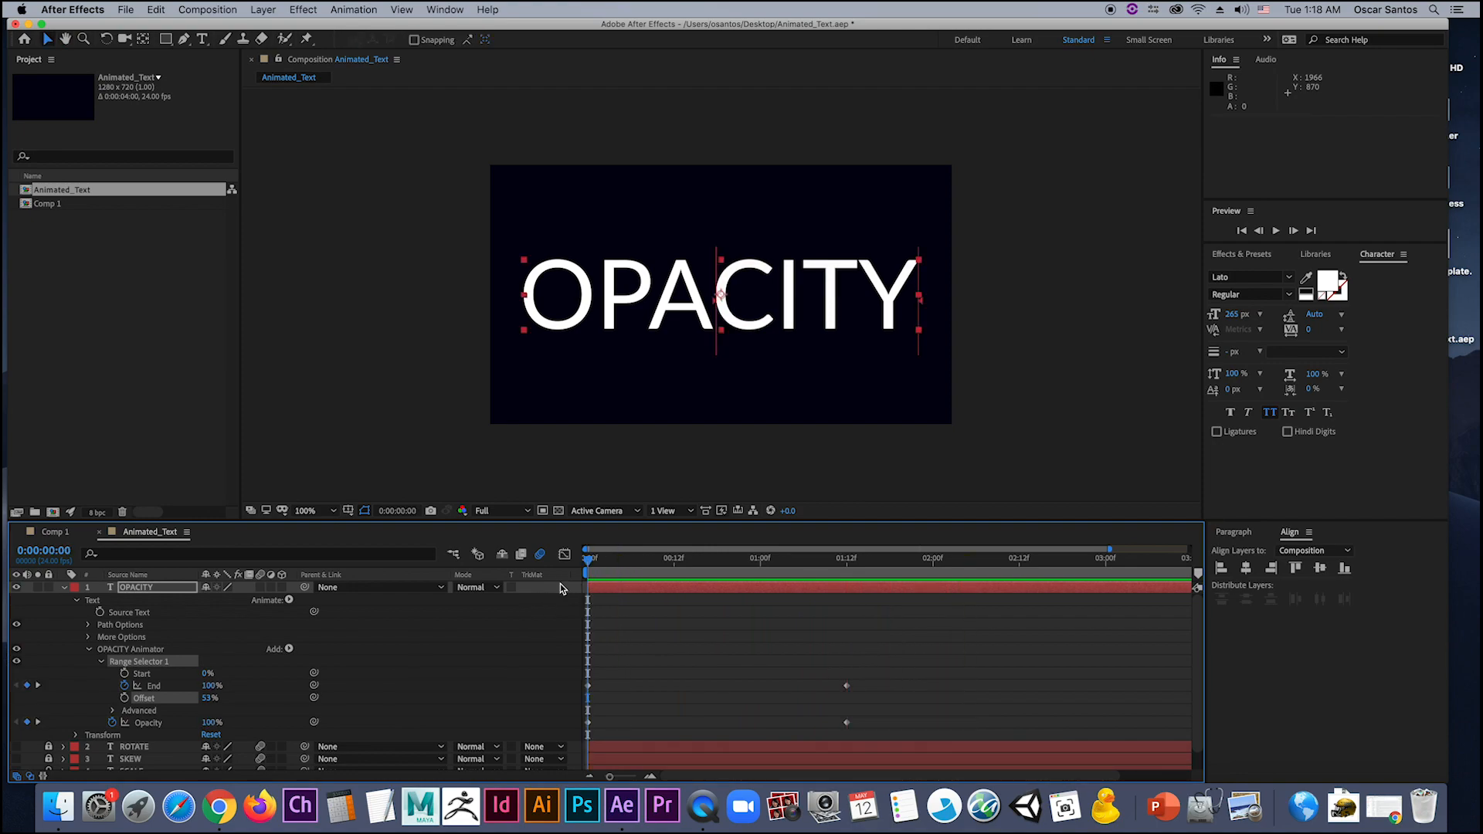
# Step: Set the range selector's Offset to 0% and expand its Advanced options
pyautogui.click(221, 700)
pyautogui.press('Return')
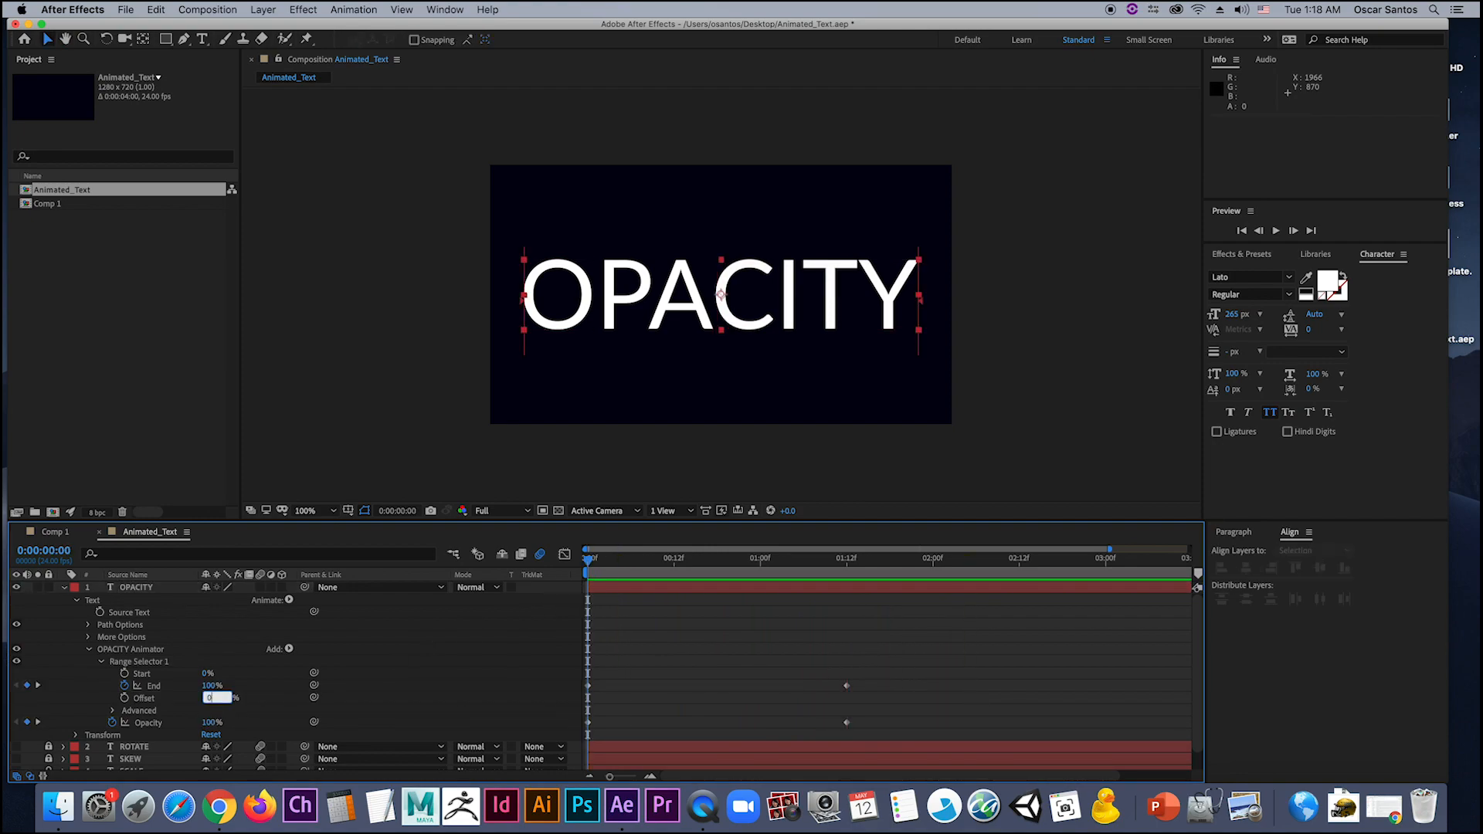
pyautogui.click(114, 710)
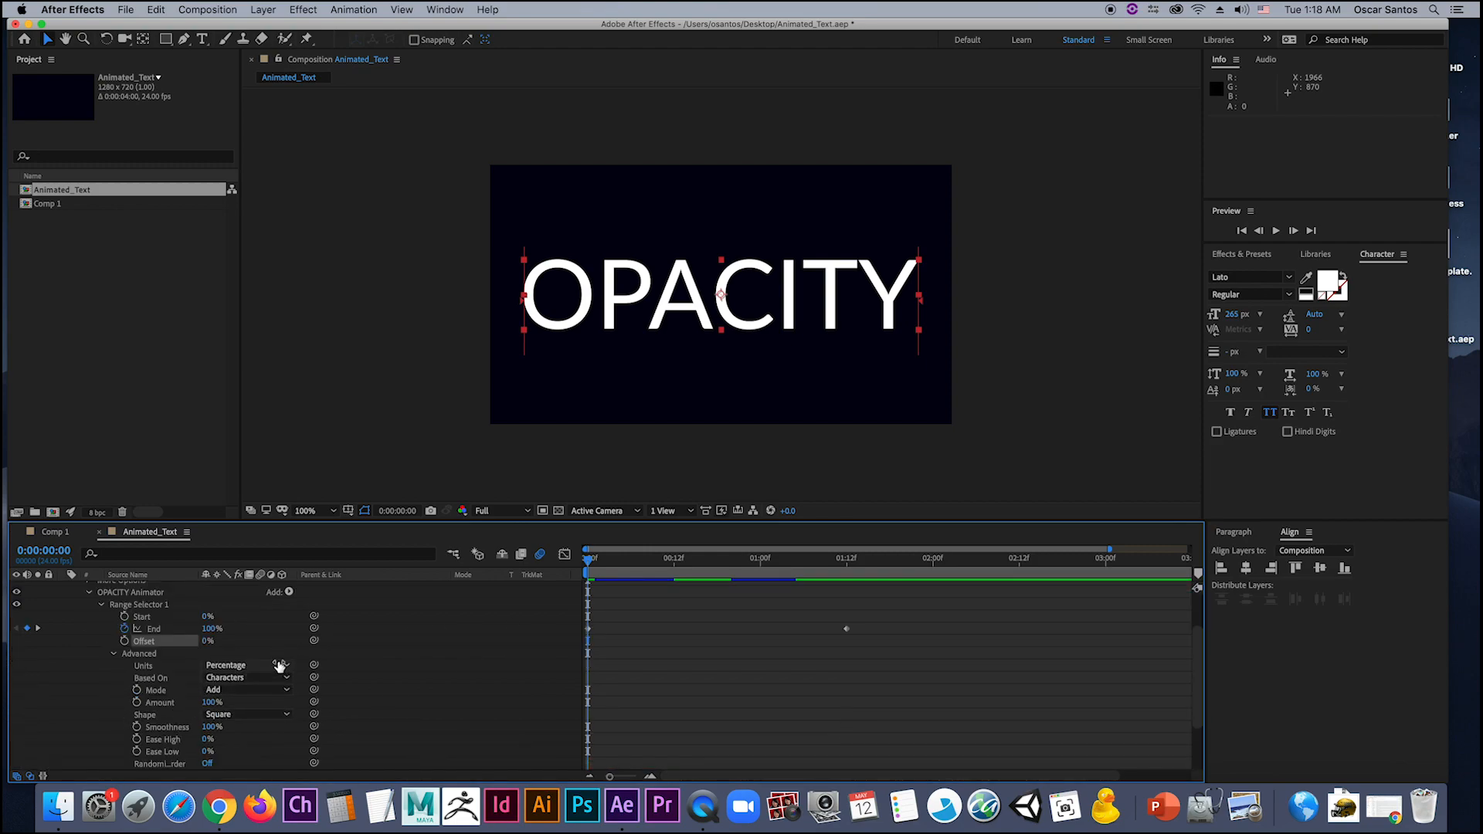
# Step: Try basing the range selector on Words from 0:00:00:15, and scrub back toward the start to check the fade
pyautogui.moveTo(657, 551); pyautogui.dragTo(696, 556)
pyautogui.click(261, 680)
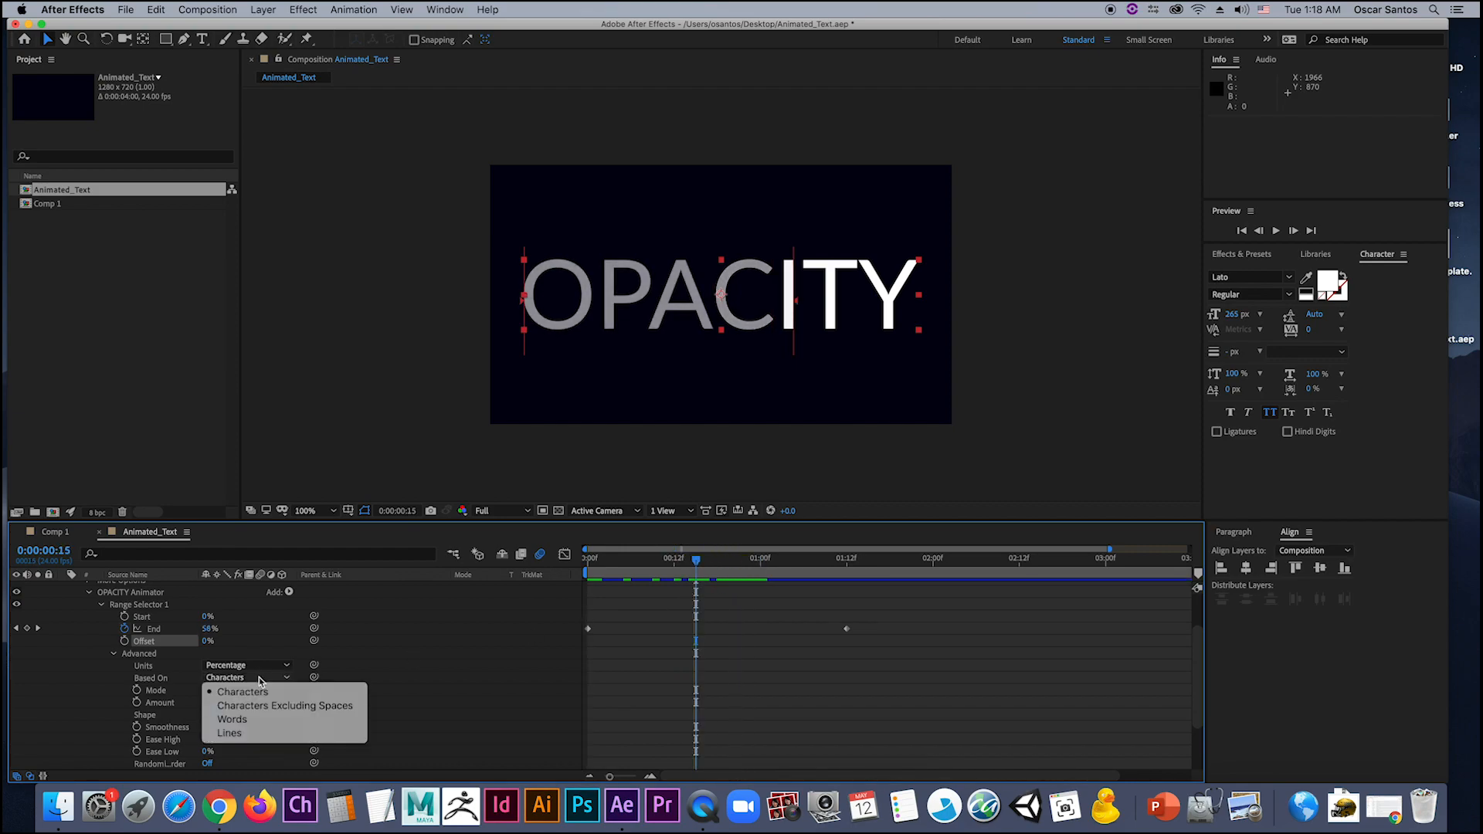
pyautogui.click(277, 722)
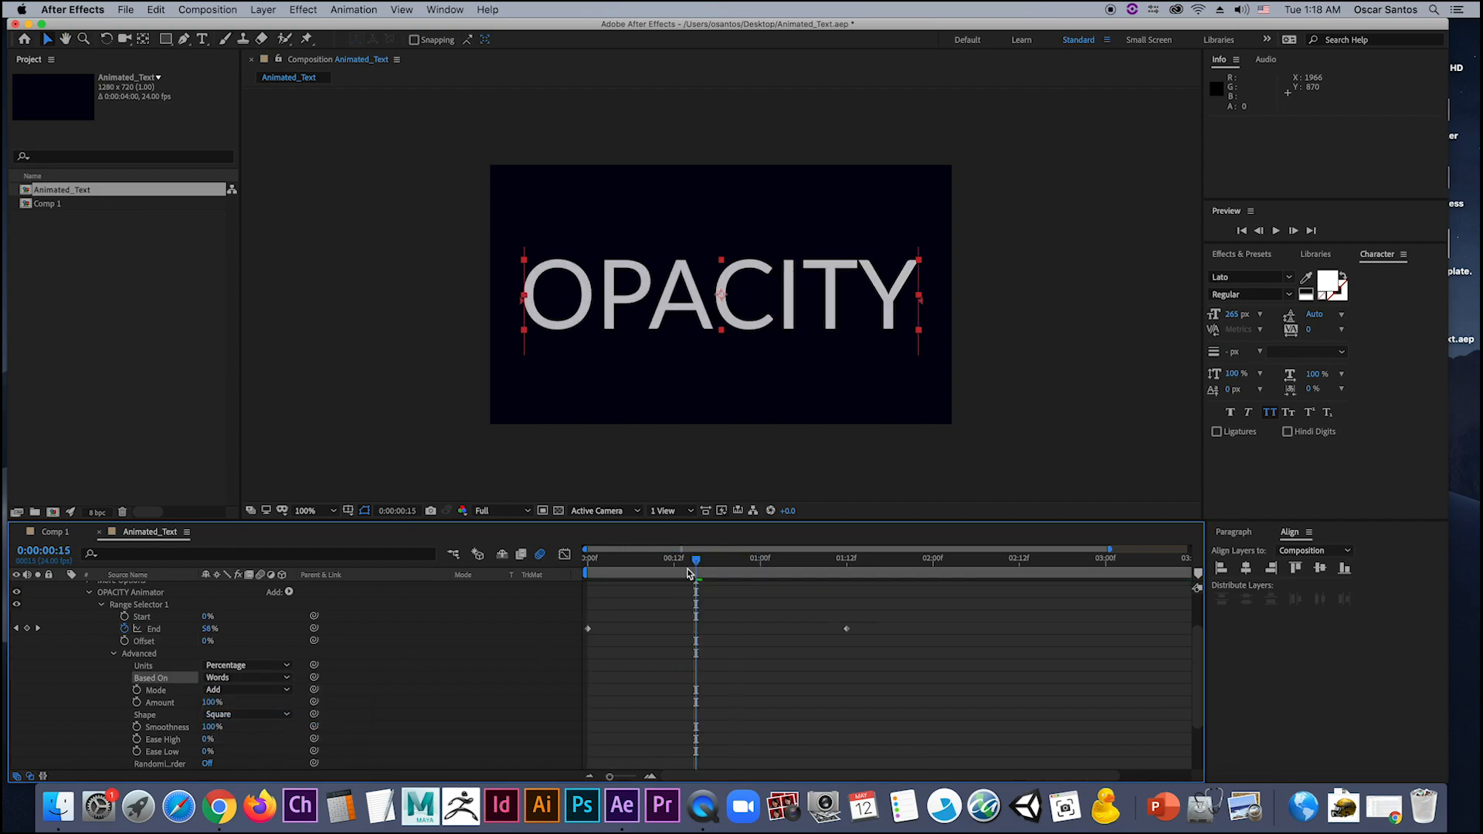
pyautogui.moveTo(696, 565); pyautogui.dragTo(603, 611)
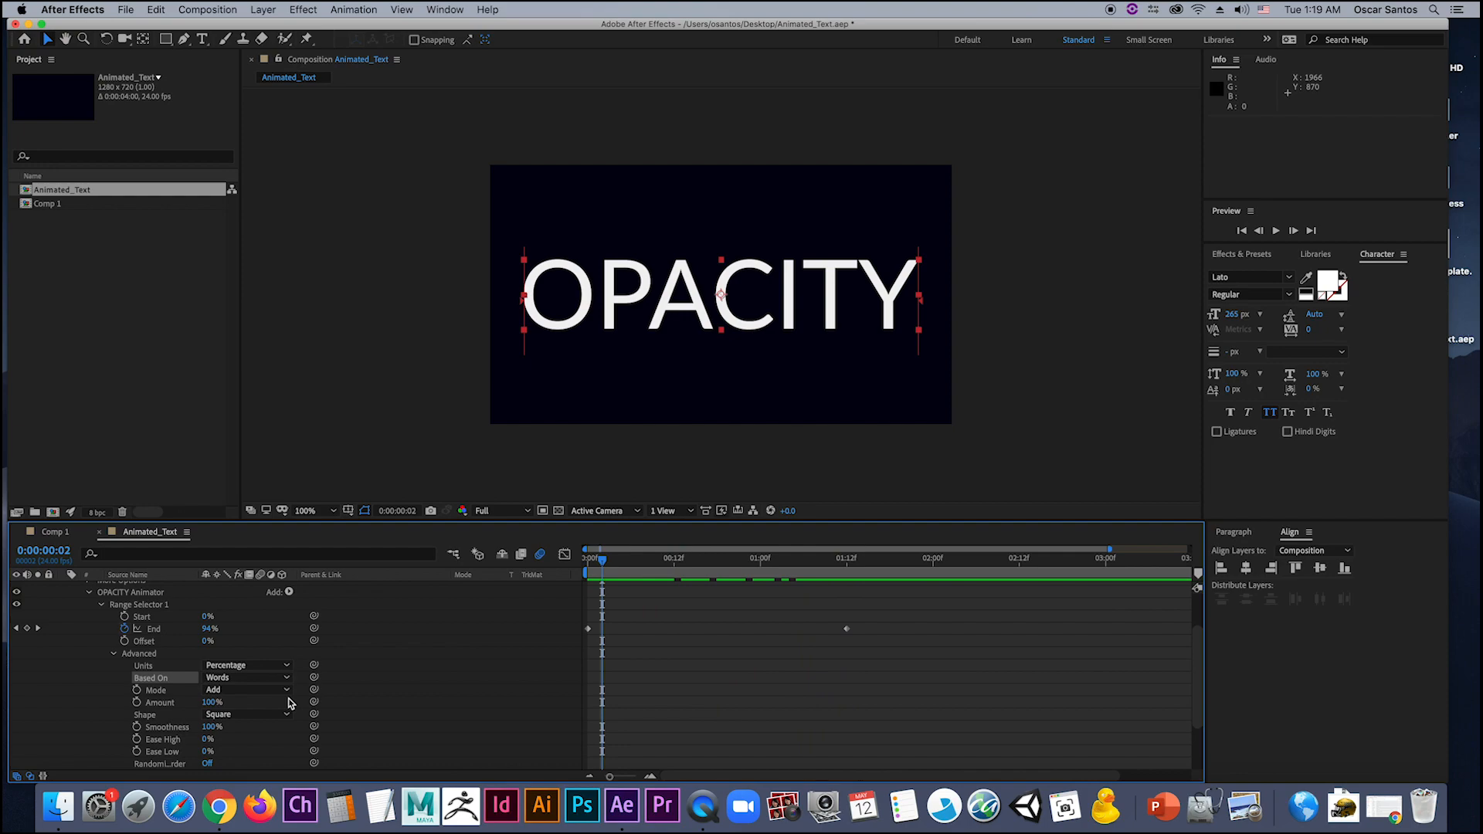
# Step: Base the range selector on Characters again and preview the animation
pyautogui.click(273, 680)
pyautogui.click(271, 697)
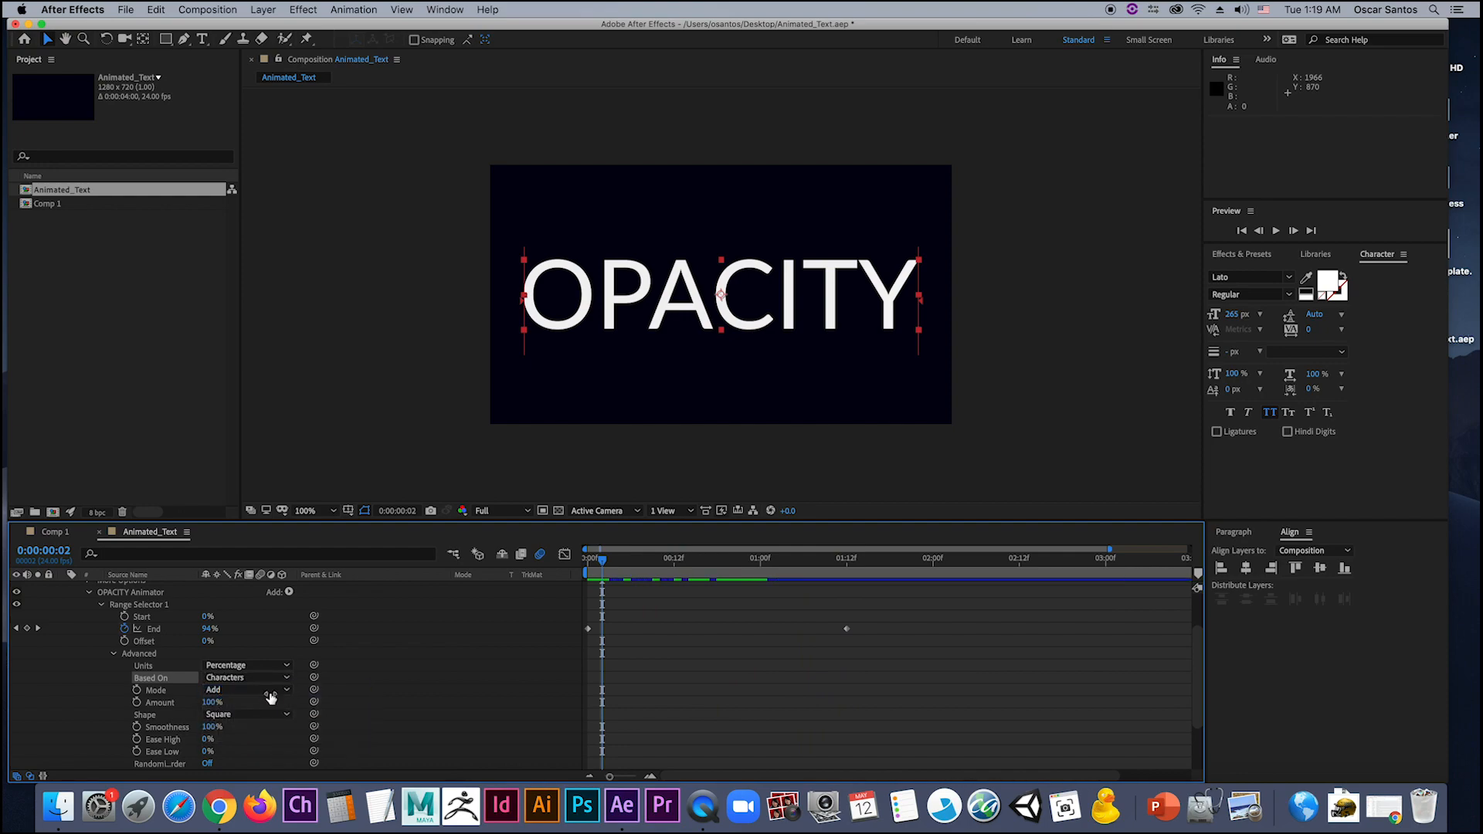
pyautogui.press('space')
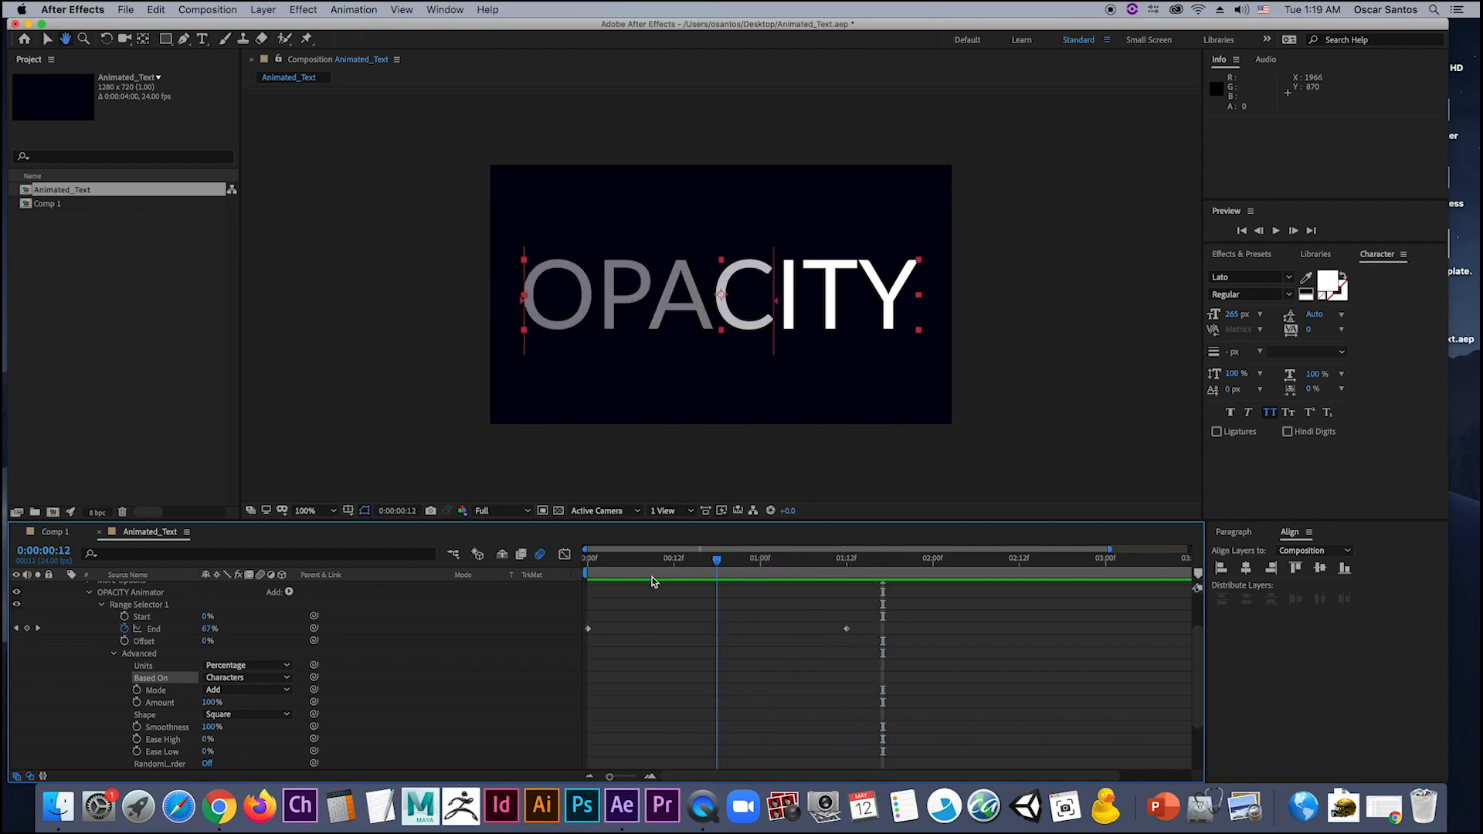
pyautogui.press('space')
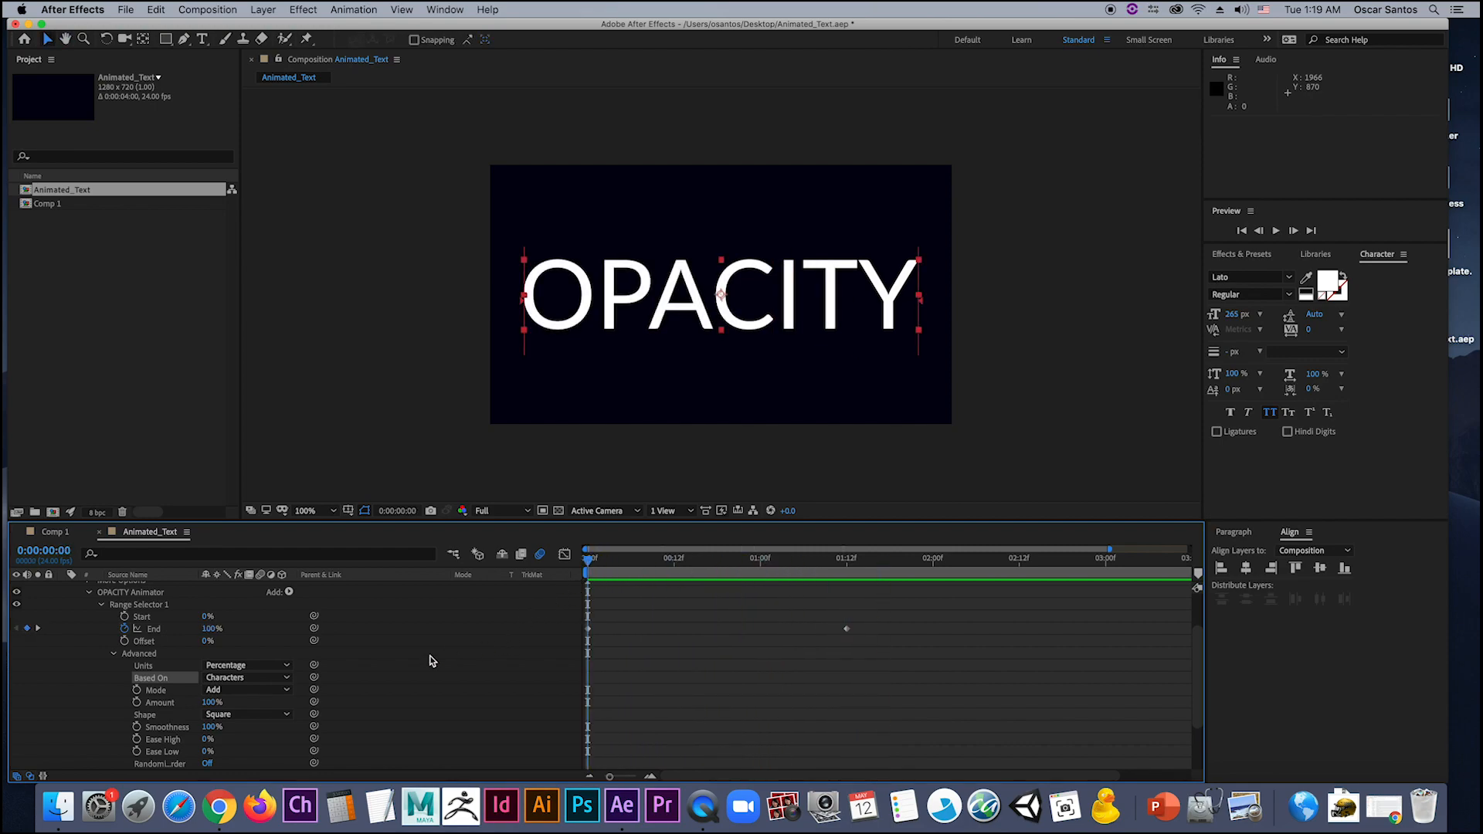
# Step: Try the Ramp Up shape for the range selector and preview the OPACITY animation twice from the first frame
pyautogui.click(265, 720)
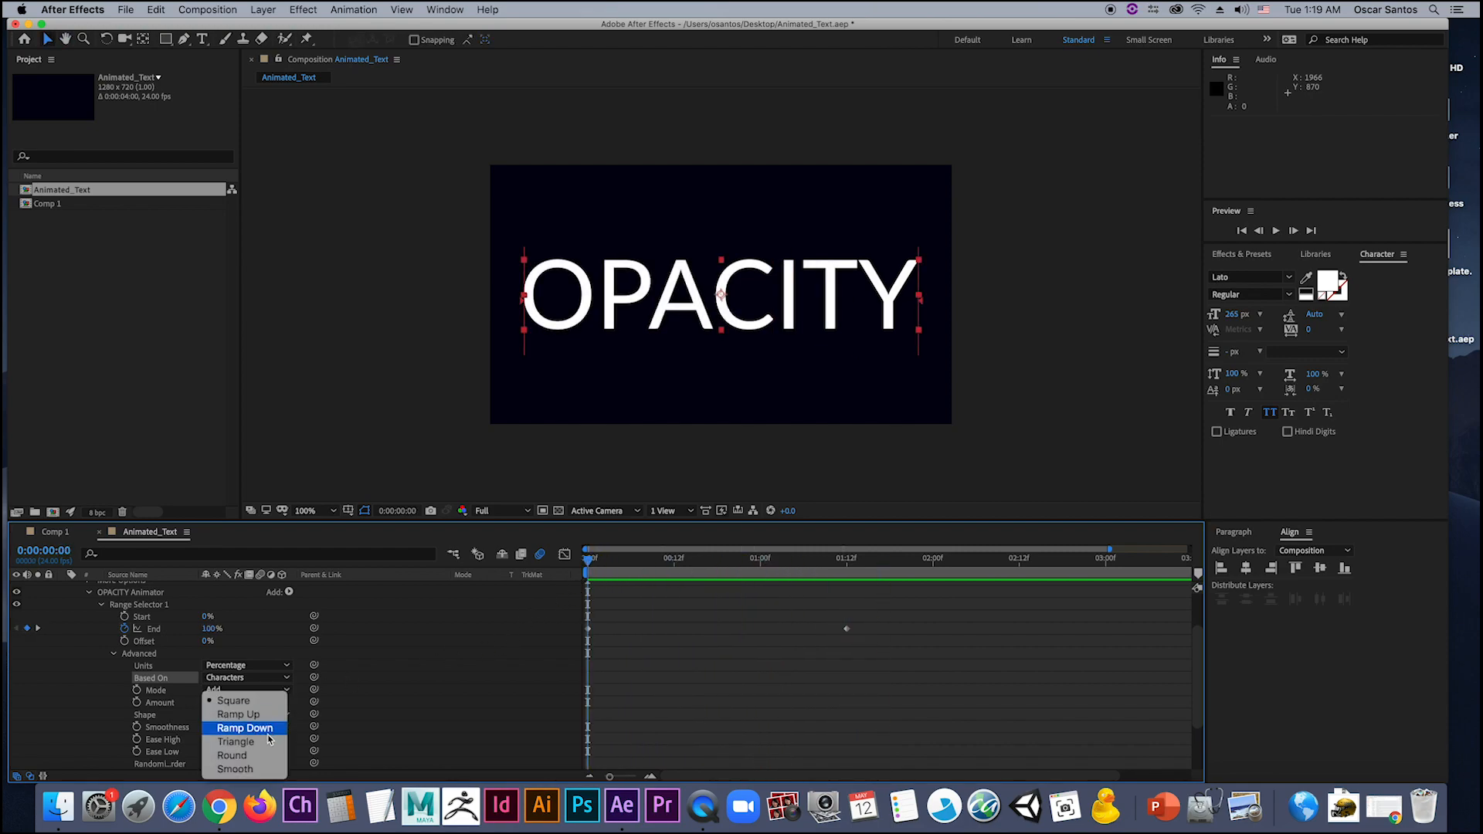
pyautogui.click(269, 717)
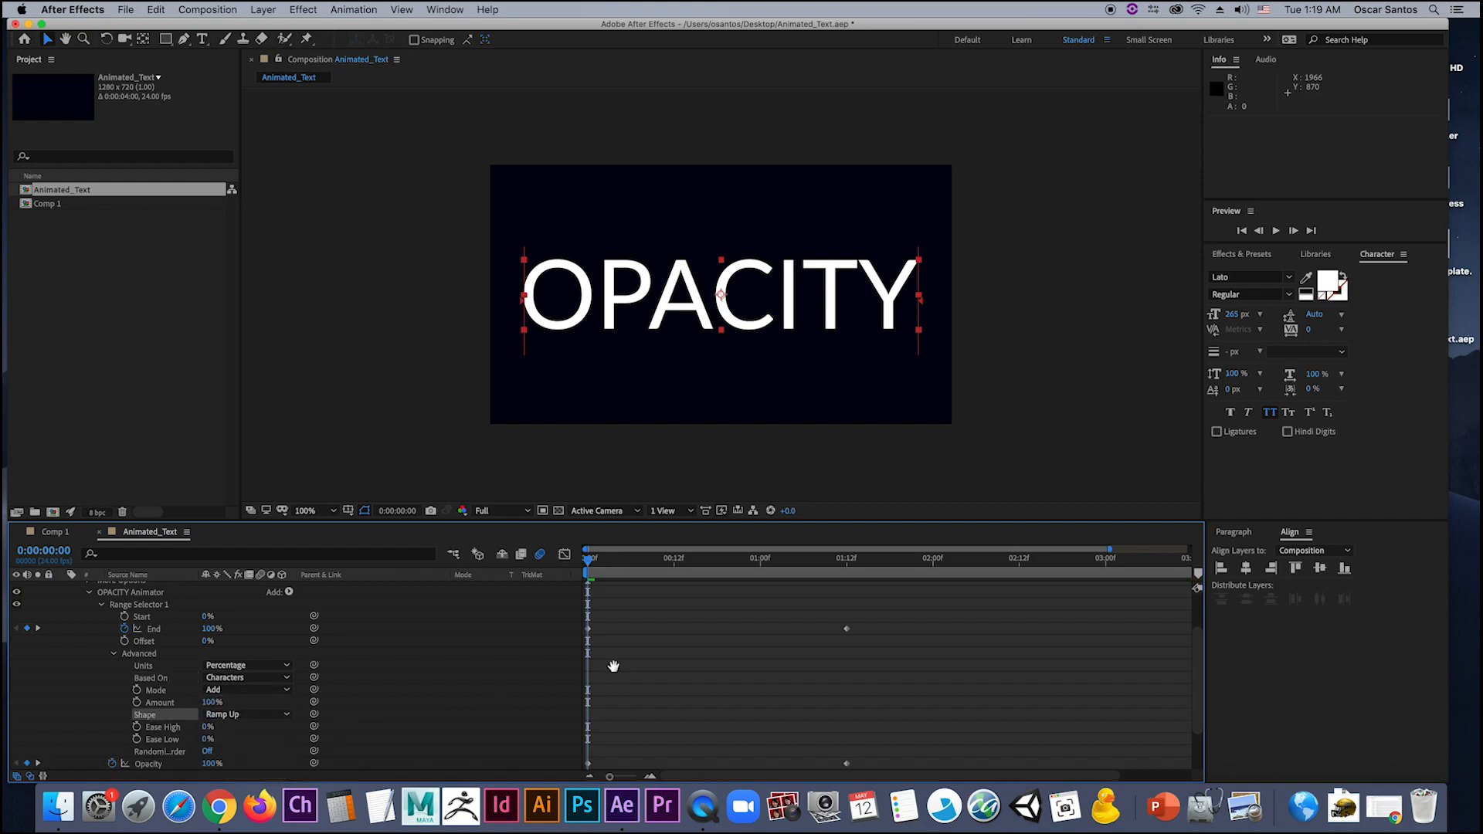
pyautogui.press('space')
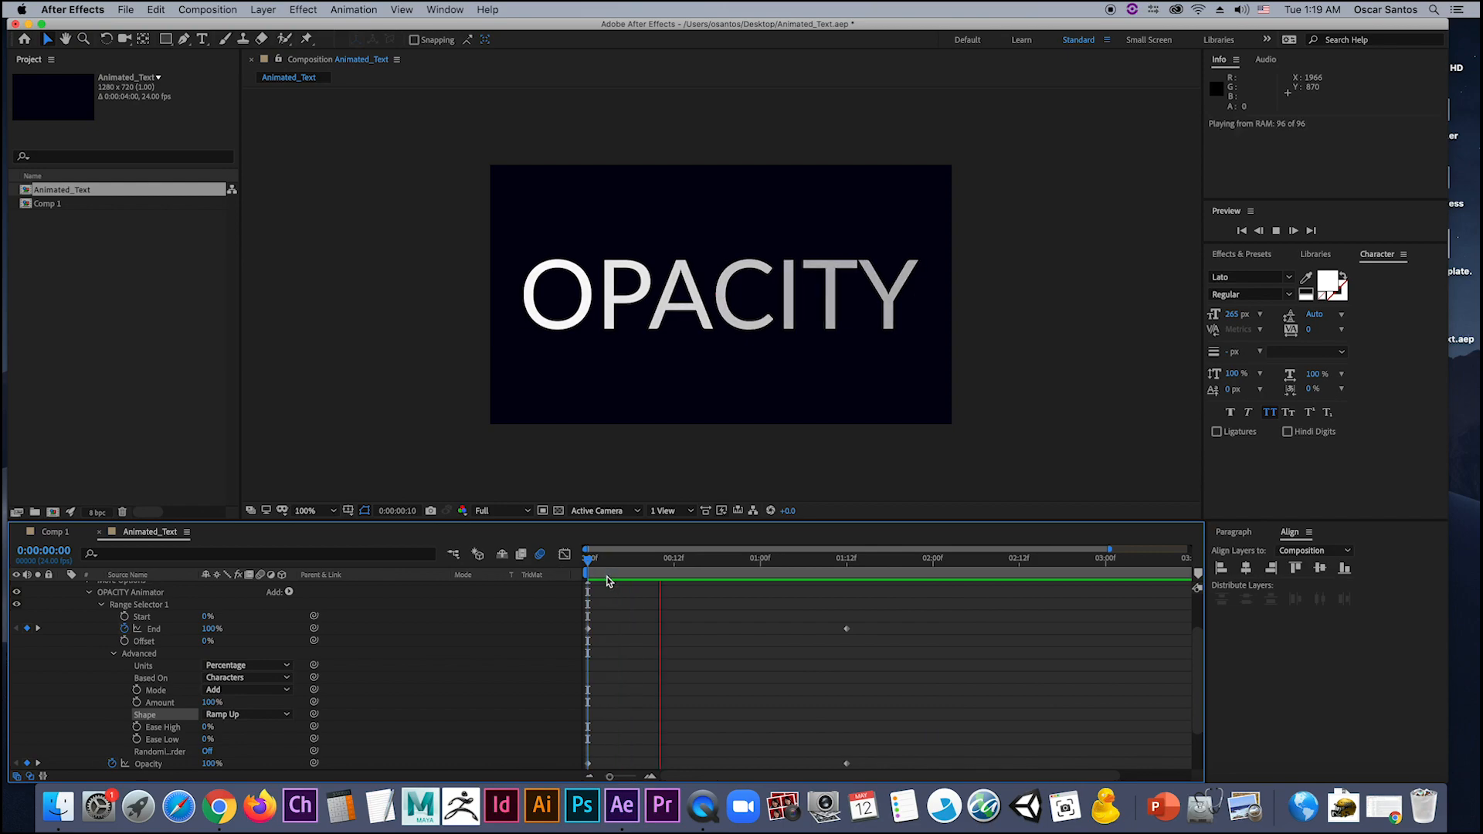
pyautogui.press('space')
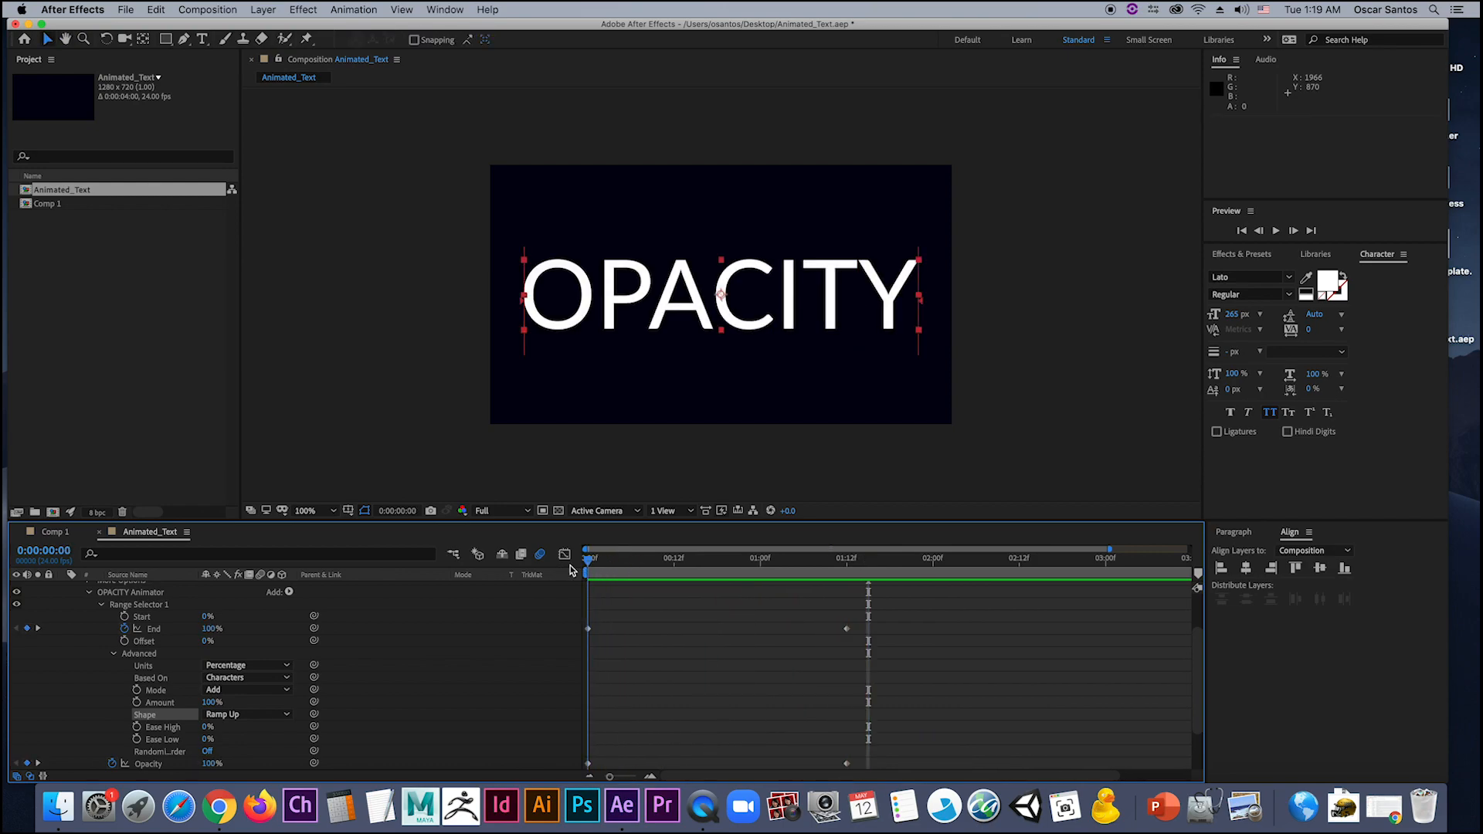
pyautogui.press('space')
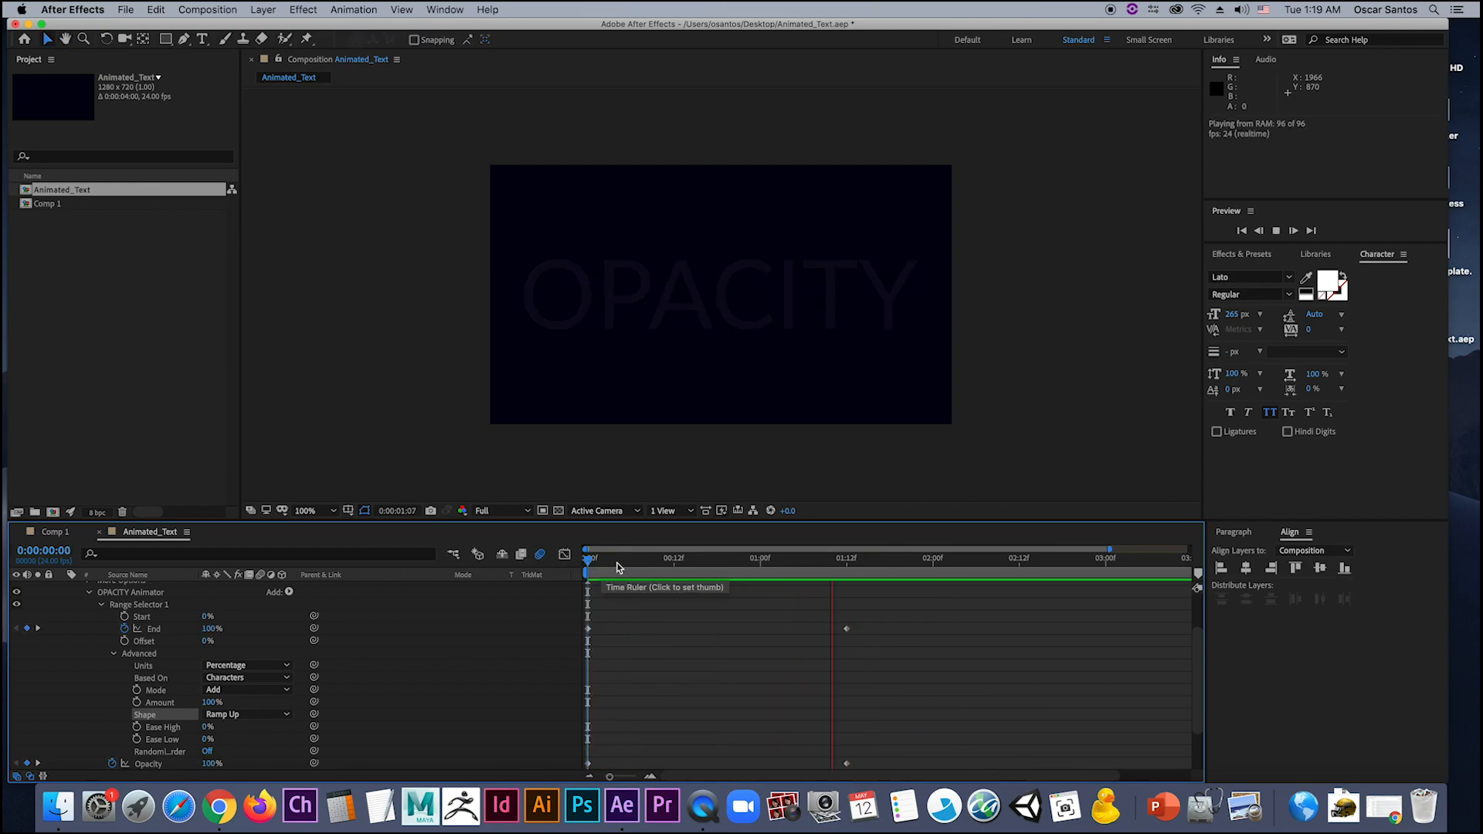
pyautogui.press('space')
# Step: Try the Ramp Down shape for the range selector and preview the animation
pyautogui.click(255, 715)
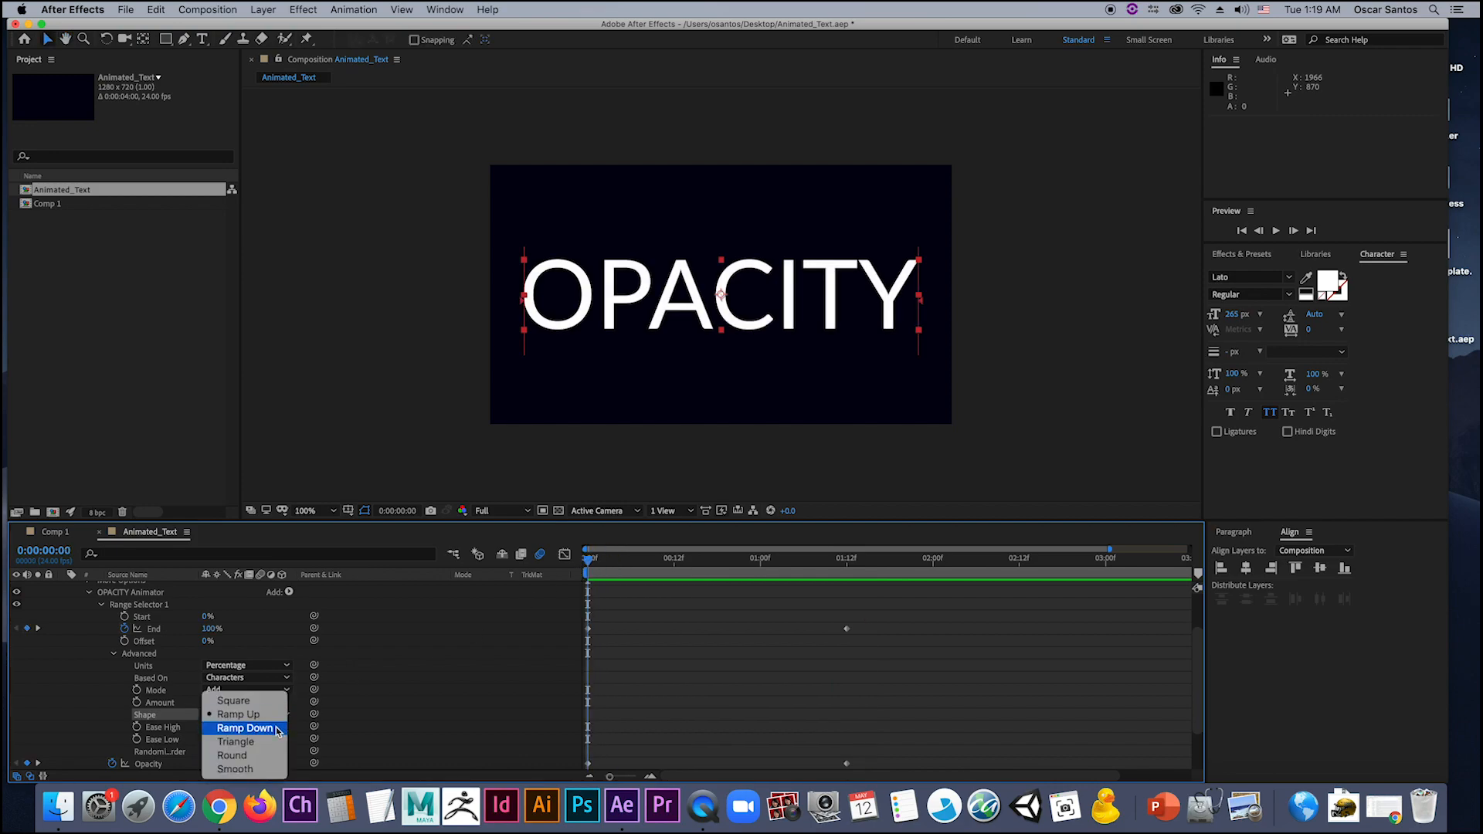
pyautogui.click(277, 729)
pyautogui.press('space')
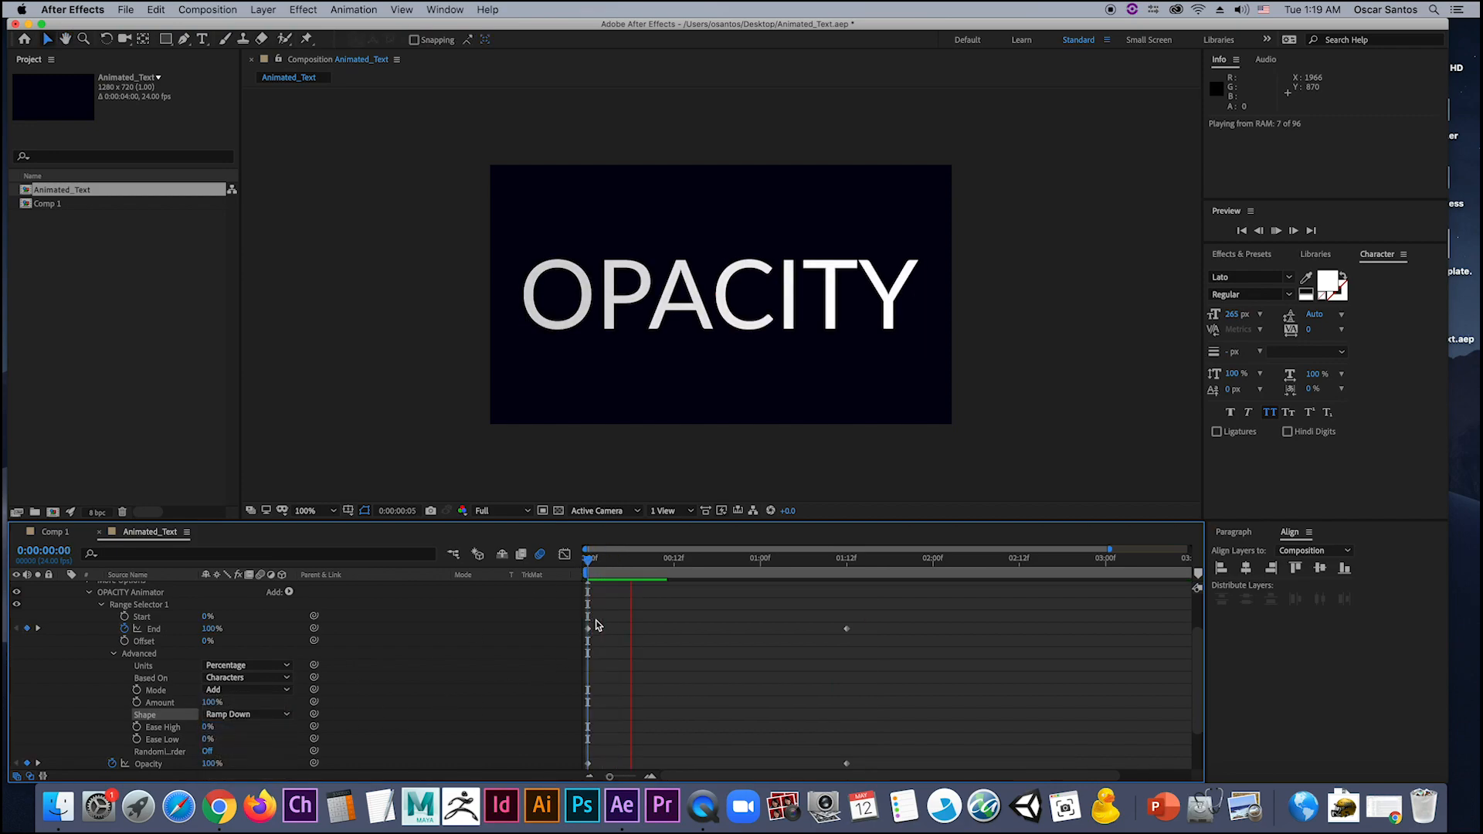
pyautogui.press('space')
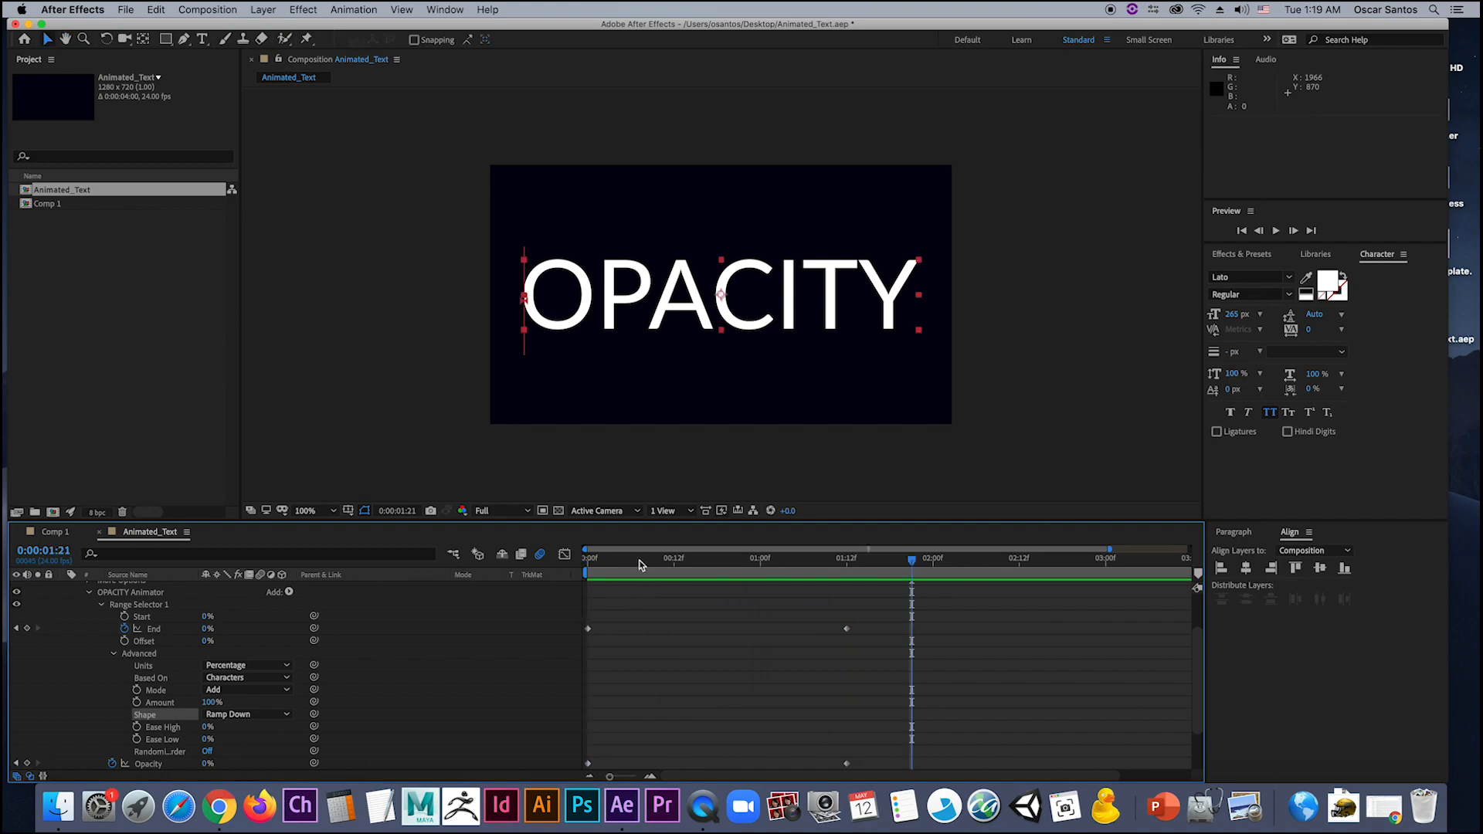
# Step: Try the Triangle shape for the range selector and preview the animation from the first frame
pyautogui.click(266, 715)
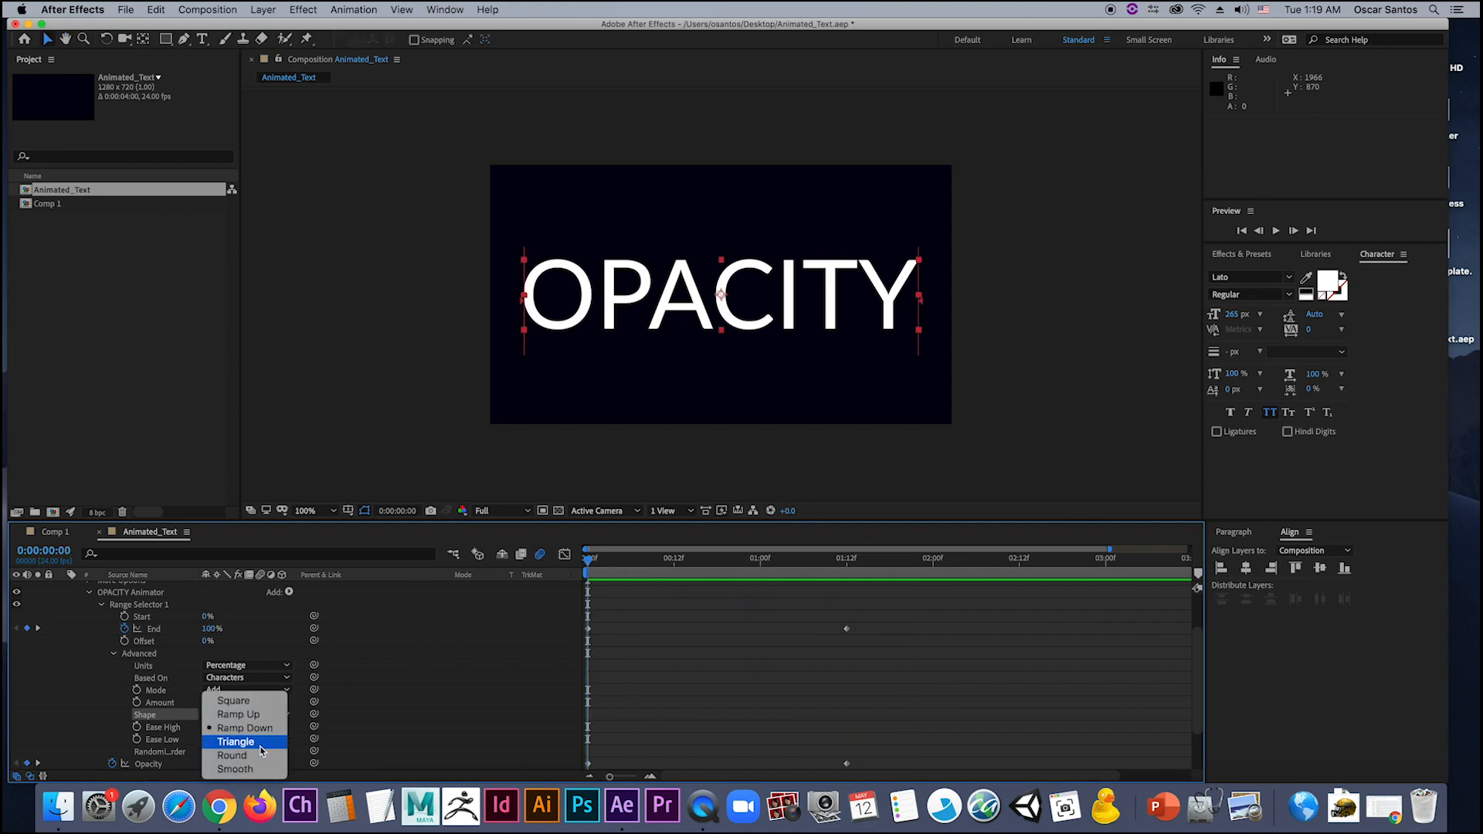
pyautogui.click(263, 742)
pyautogui.press('space')
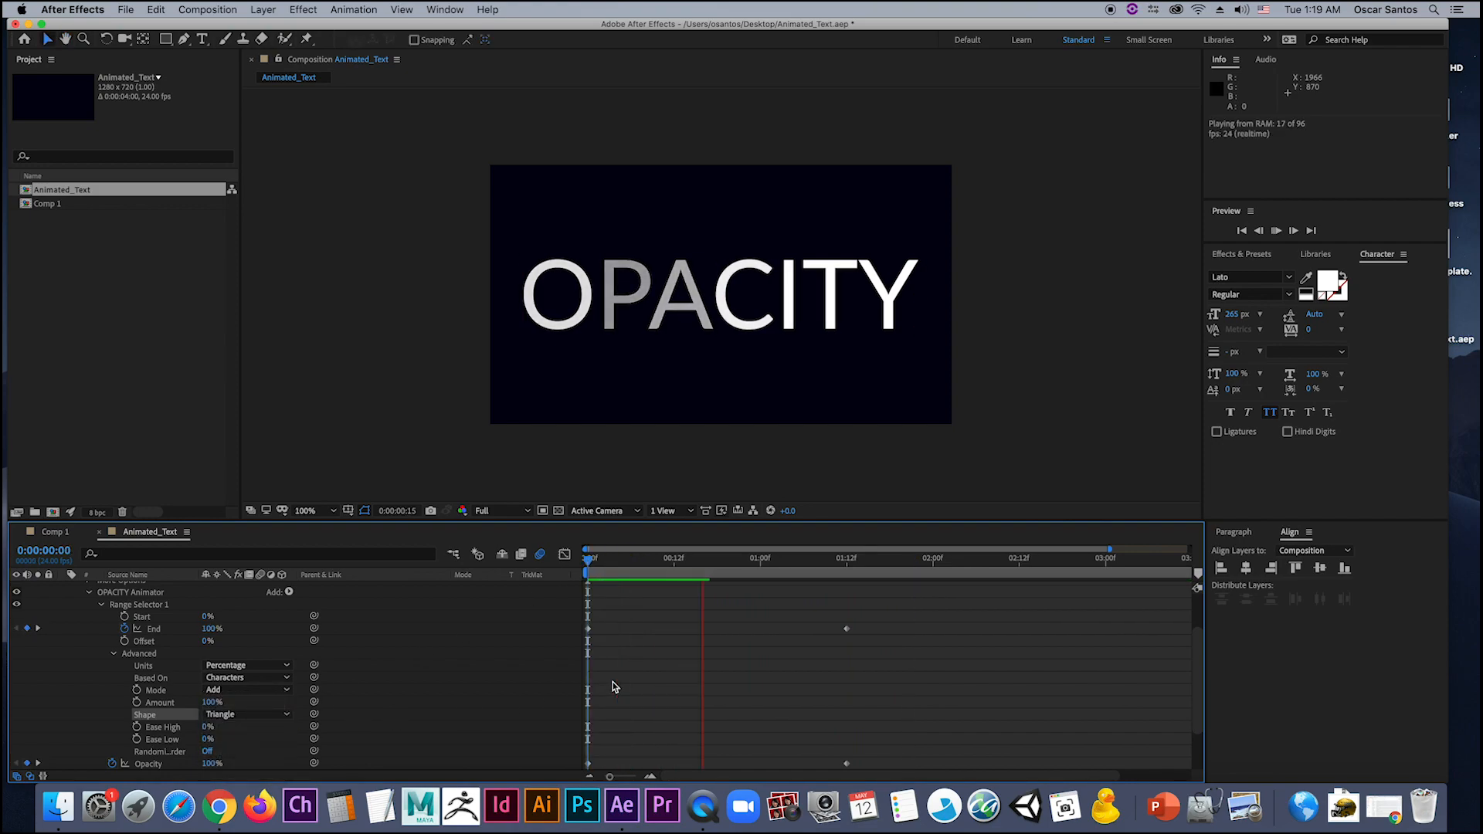
pyautogui.press('space')
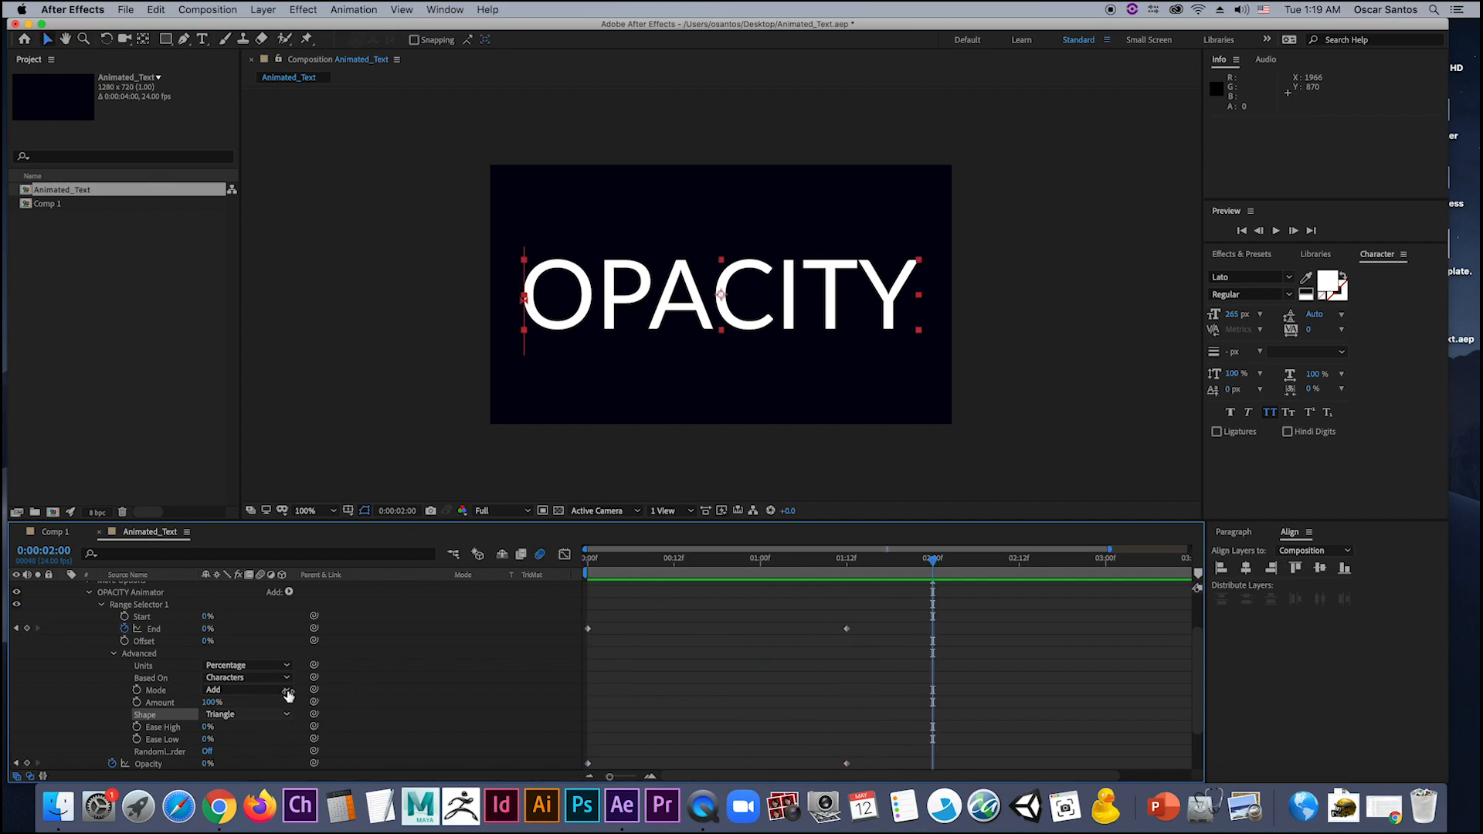
# Step: Try the Round shape for the range selector and preview the animation from the first frame
pyautogui.click(283, 709)
pyautogui.click(263, 753)
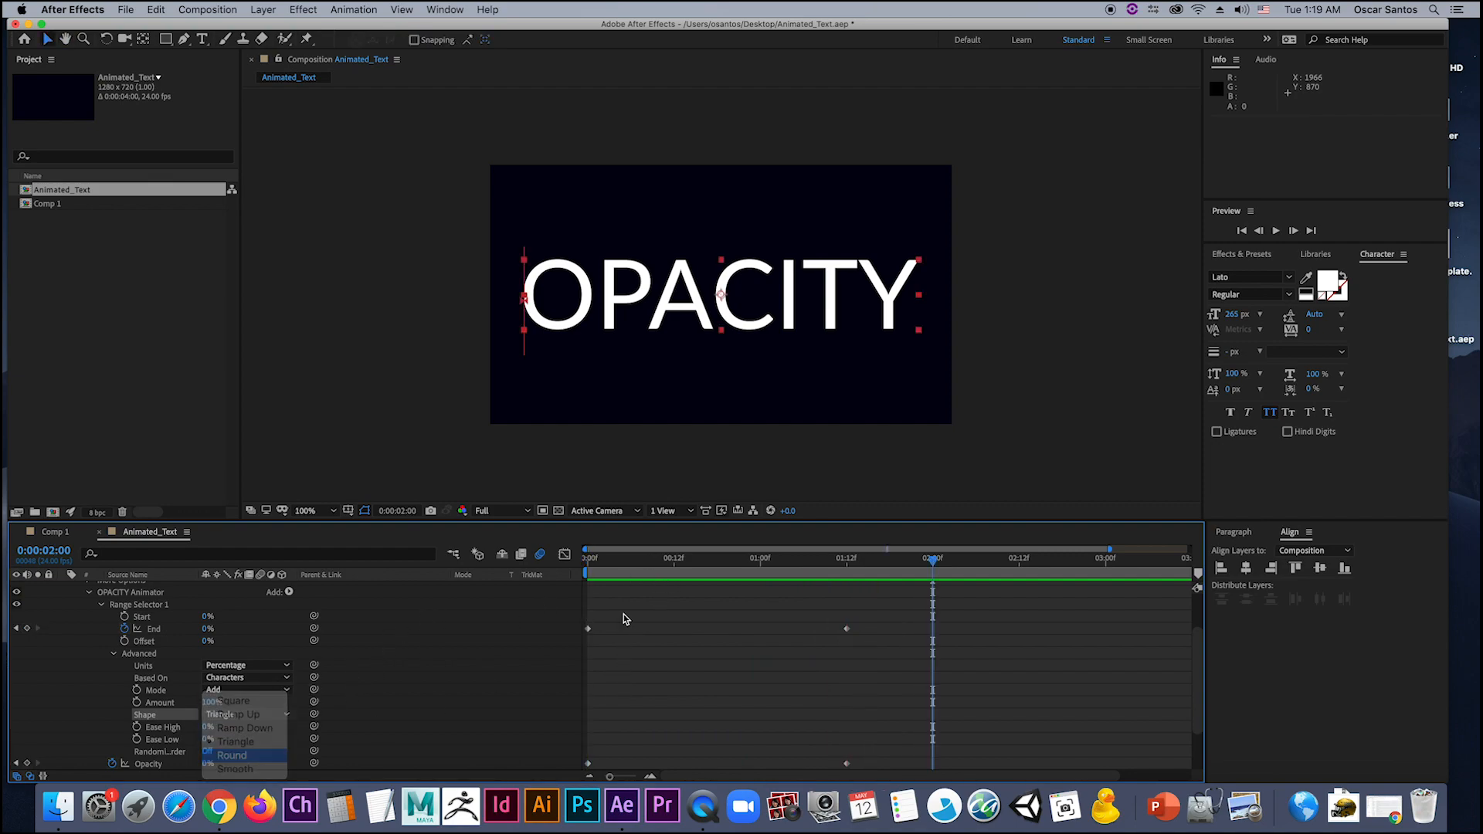
pyautogui.click(589, 558)
pyautogui.press('space')
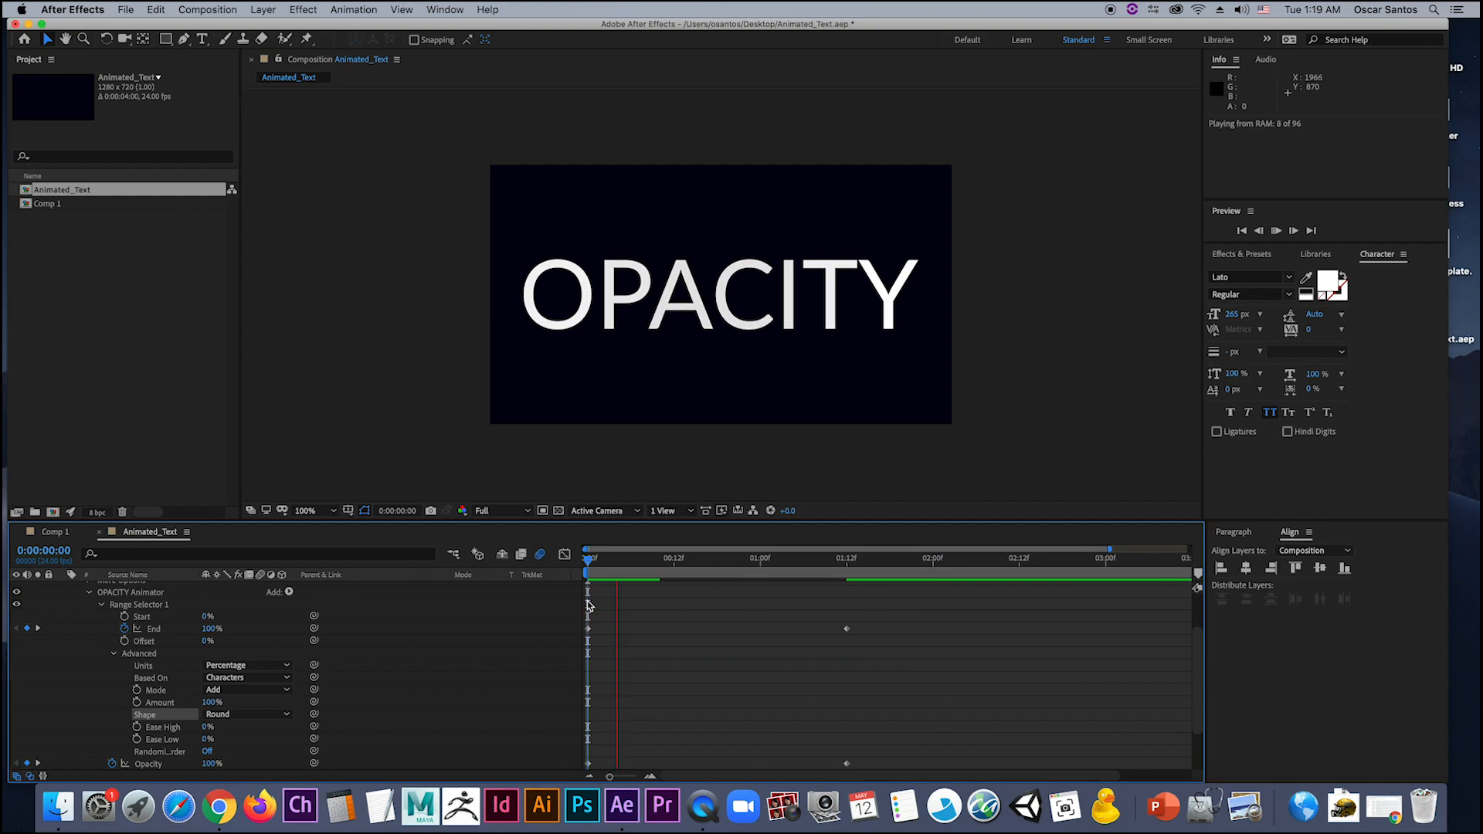
pyautogui.press('space')
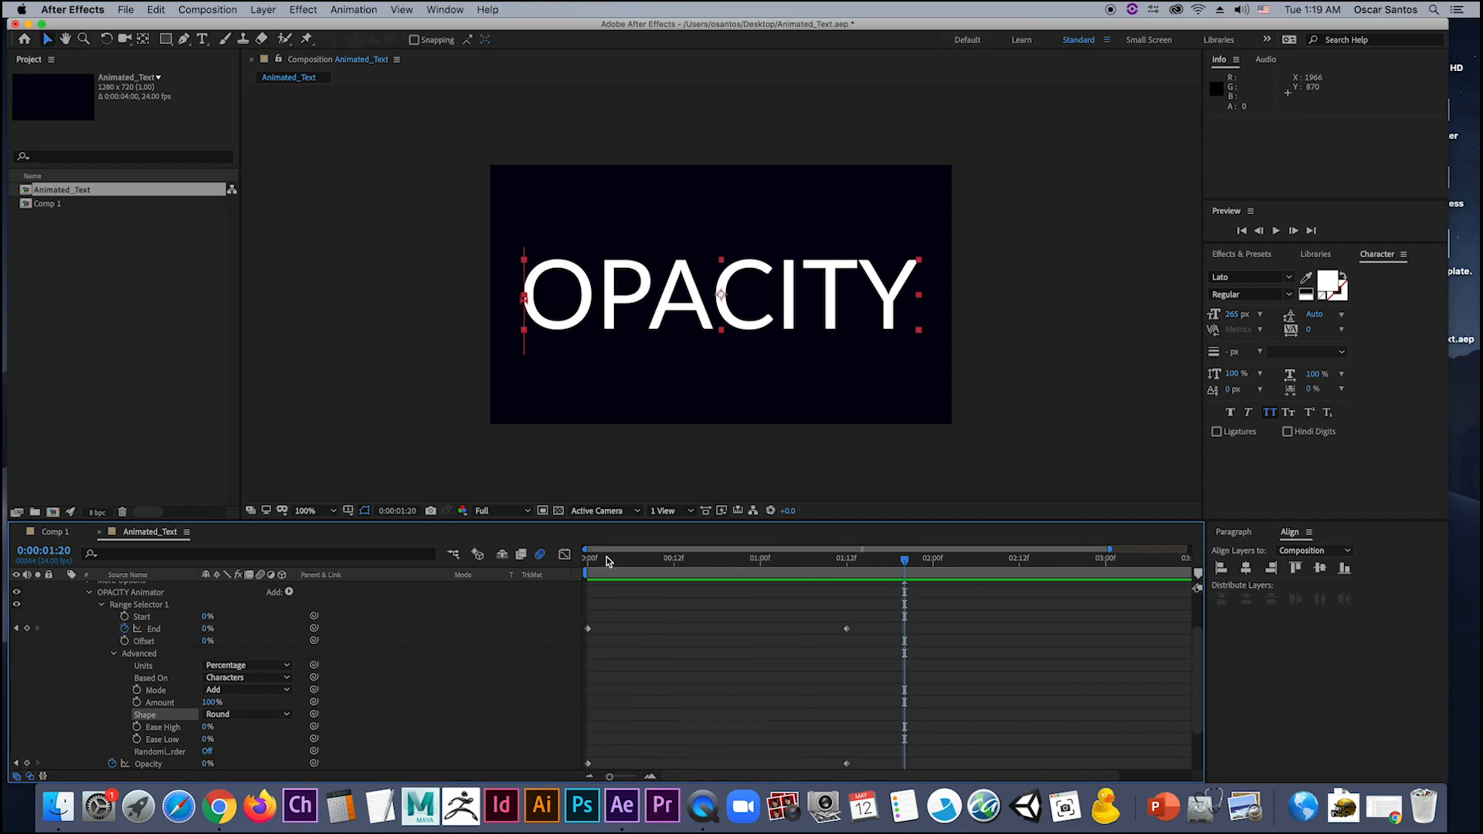
# Step: Try the Smooth shape for the range selector and preview the animation from the first frame
pyautogui.click(259, 717)
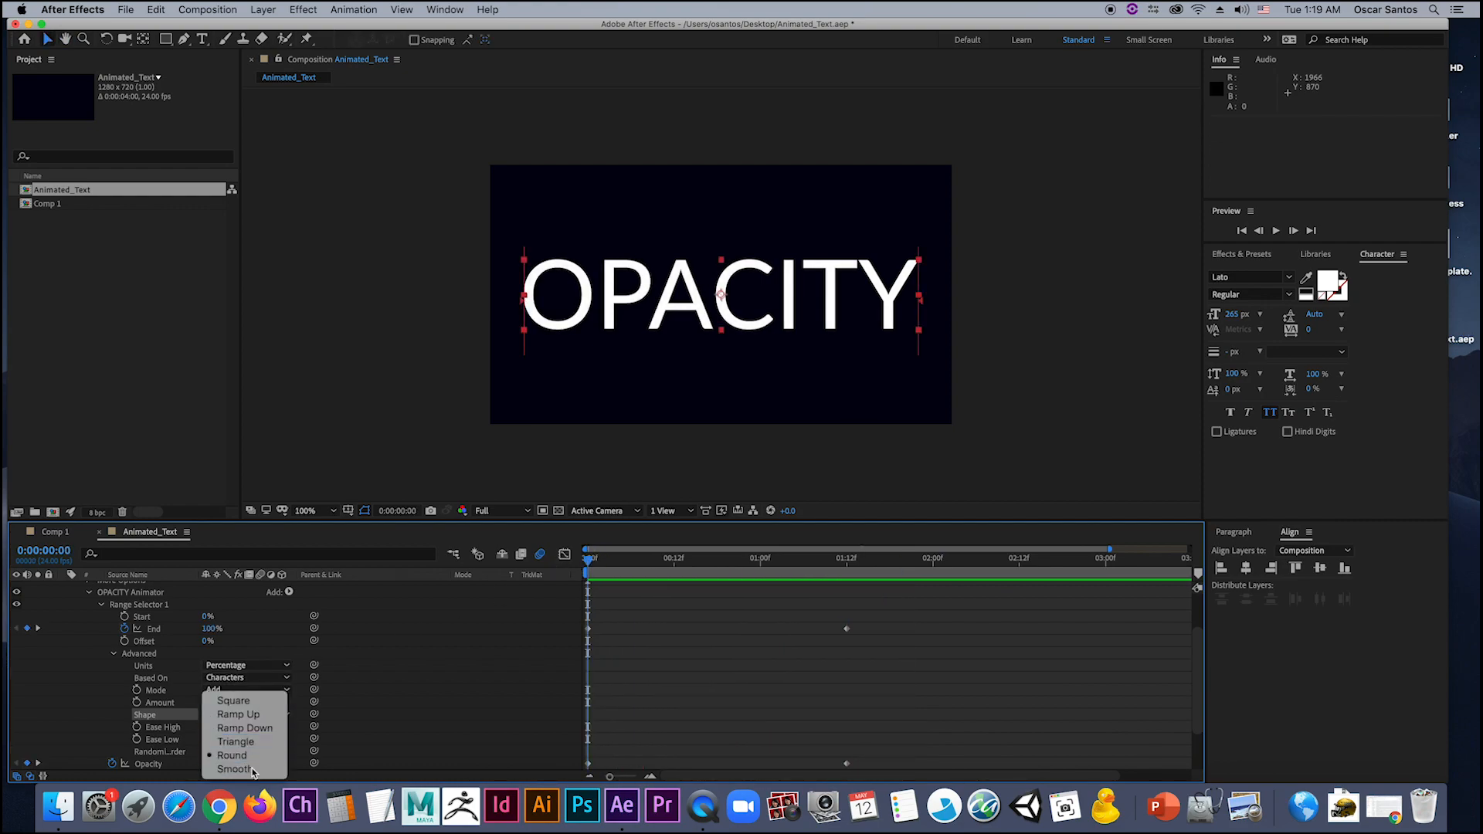
pyautogui.click(232, 770)
pyautogui.press('space')
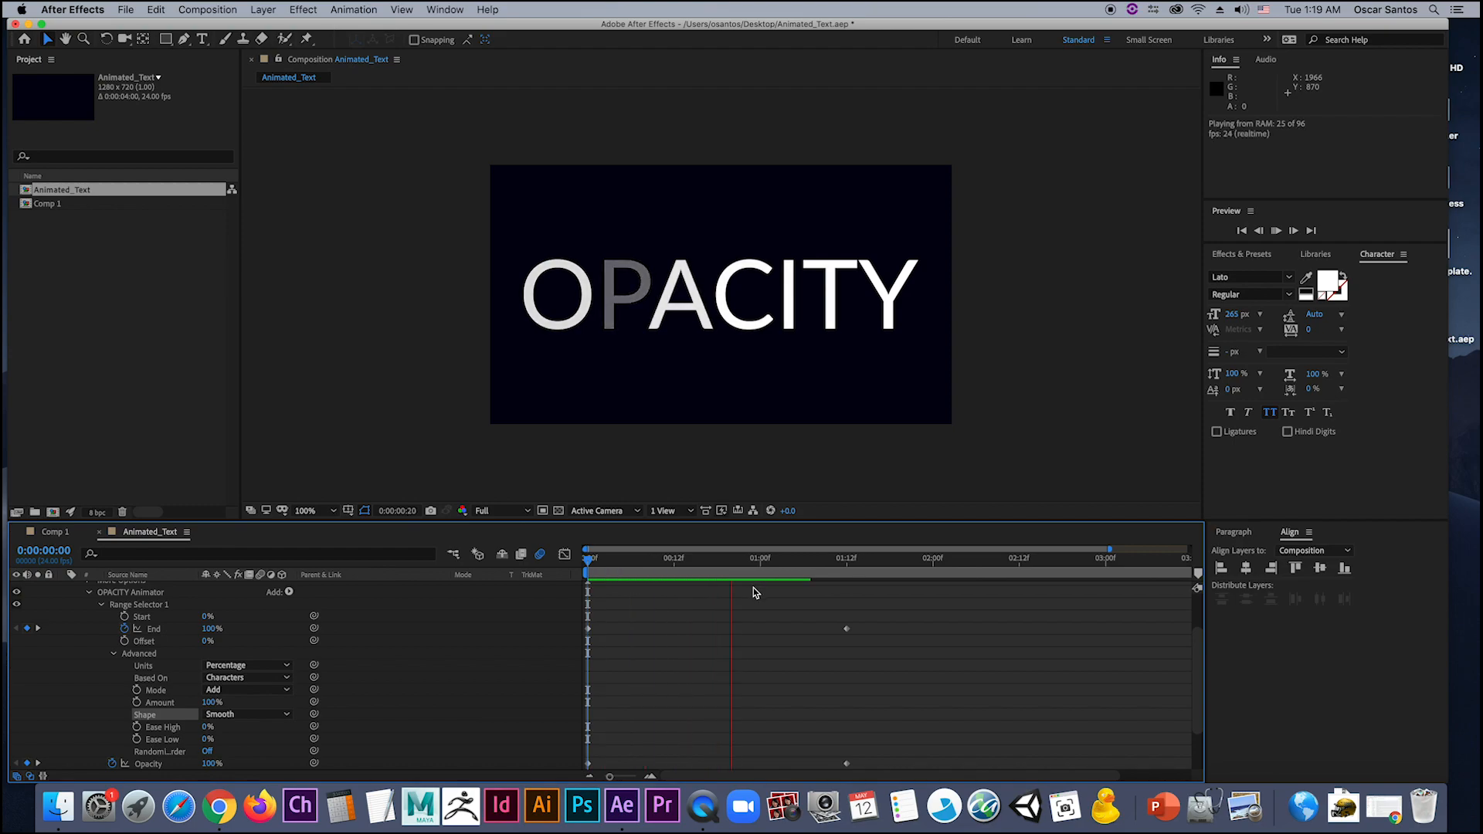
pyautogui.press('space')
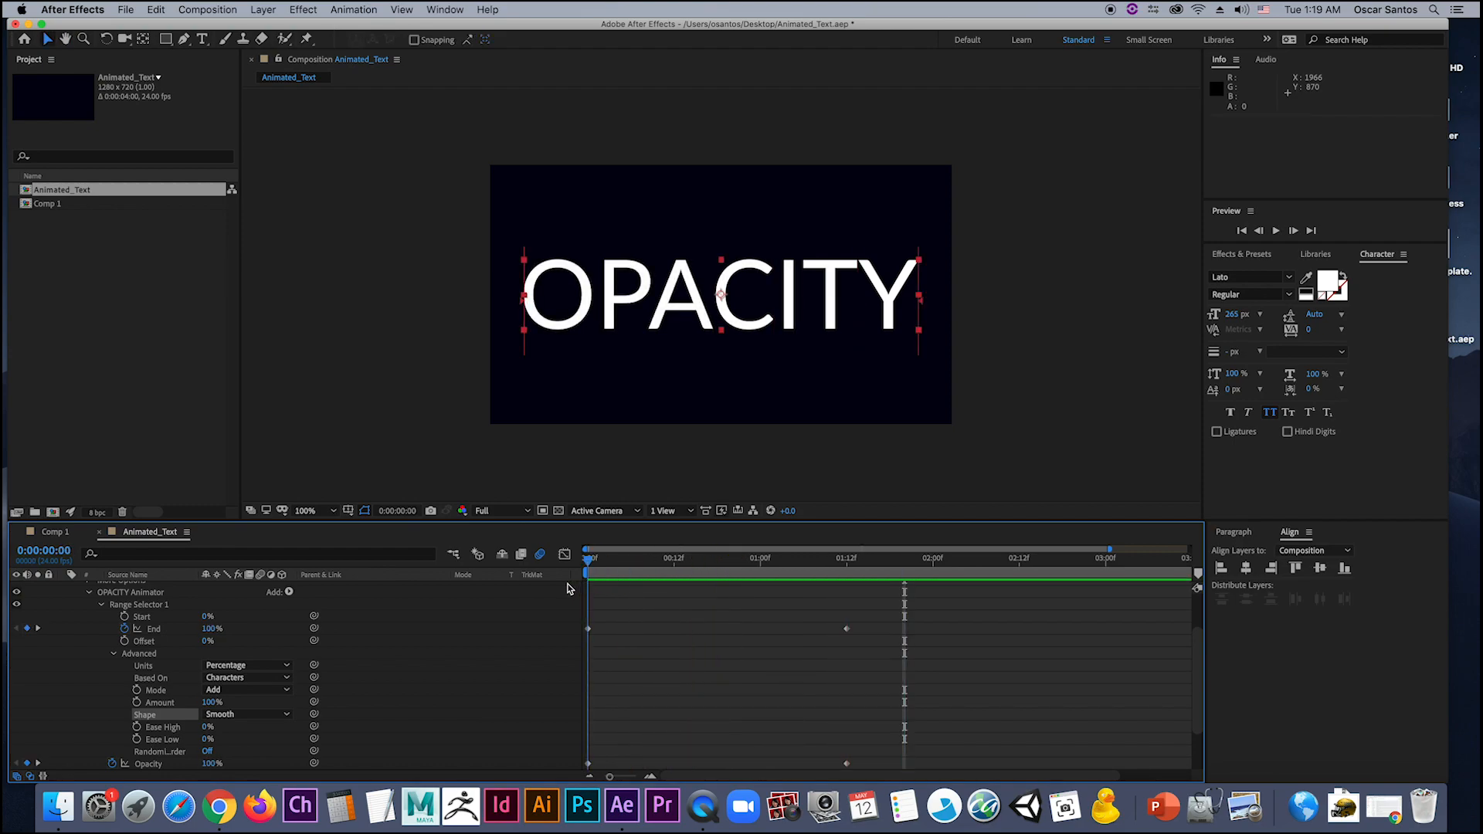
# Step: Set the range selector's Shape to Ramp Up, preview the animation, and return to the first frame
pyautogui.click(263, 716)
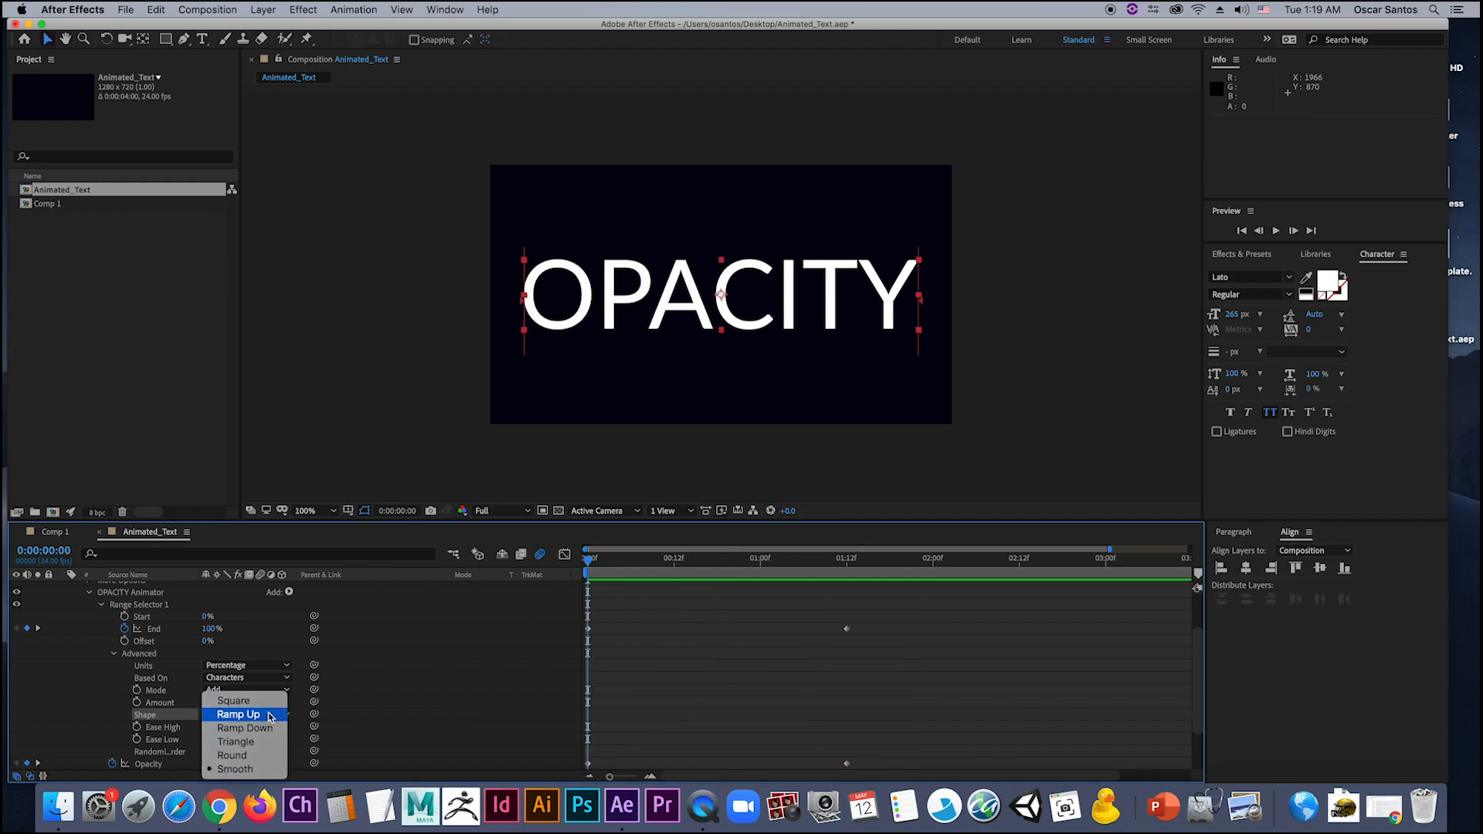
pyautogui.click(268, 715)
pyautogui.press('space')
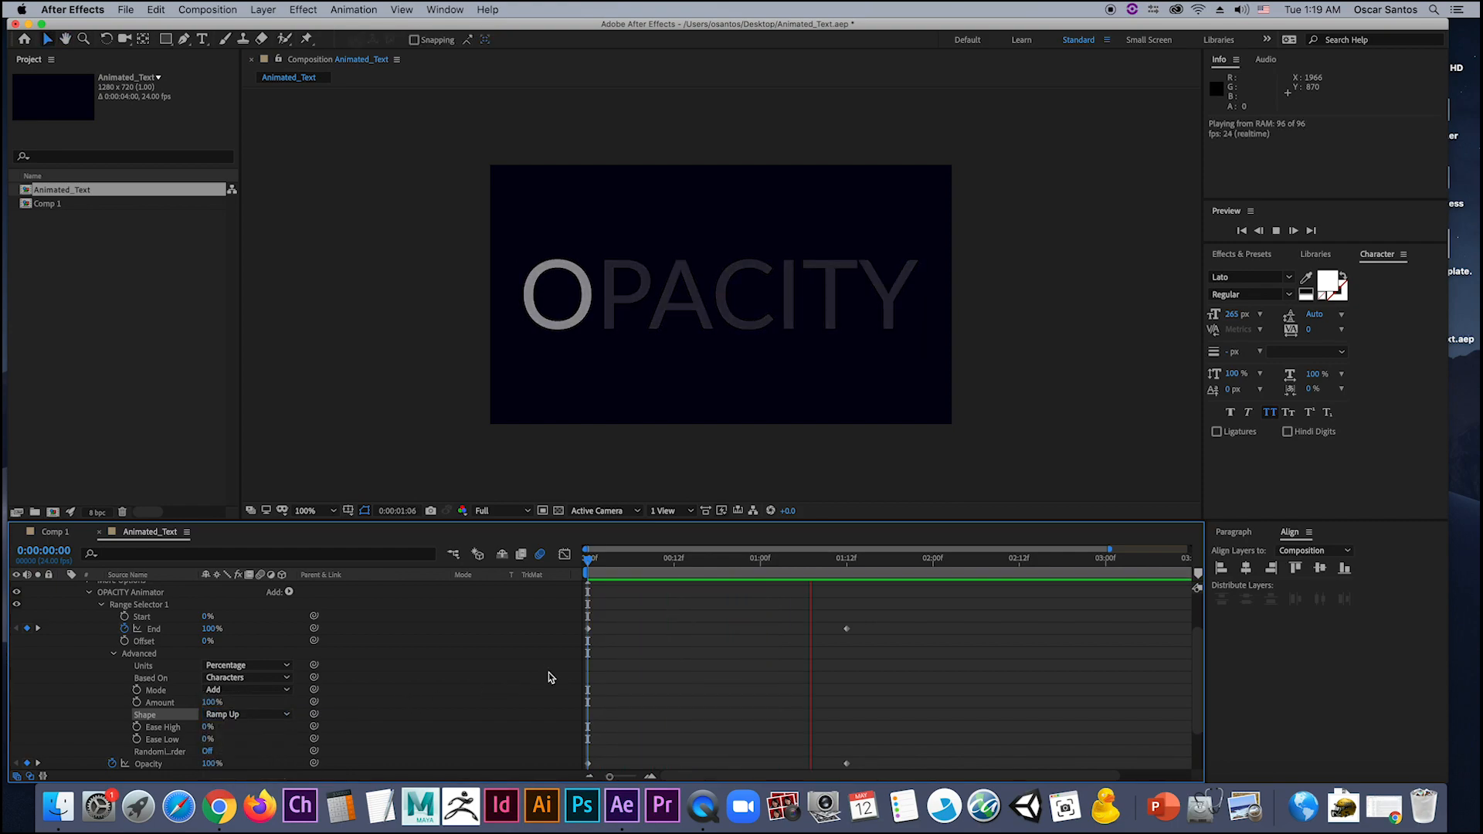
pyautogui.press('space')
pyautogui.moveTo(690, 563); pyautogui.dragTo(587, 616)
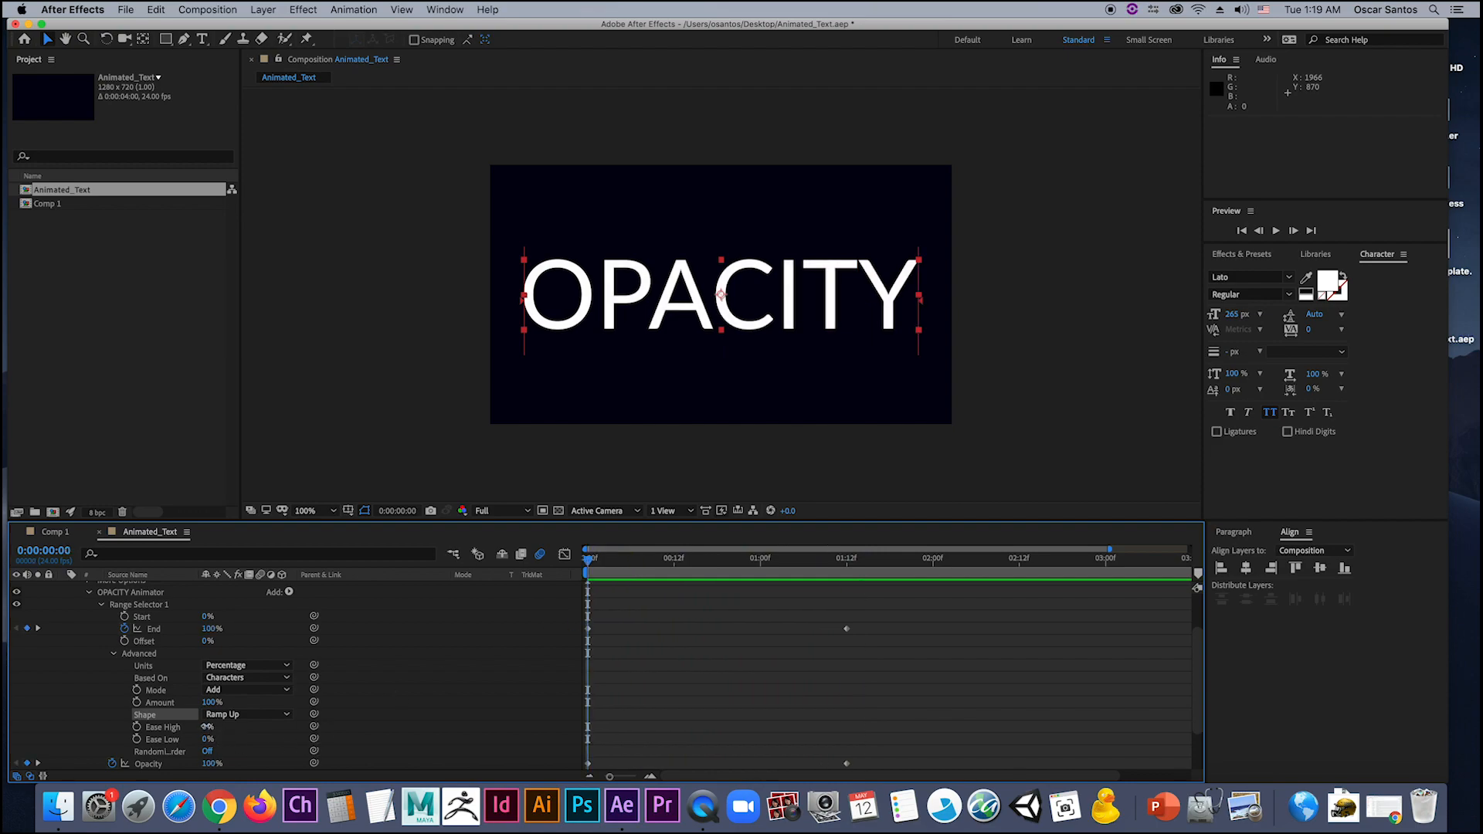
# Step: Set the range selector's Ease High to 99%, preview the animation, and return to the first frame
pyautogui.moveTo(207, 727); pyautogui.dragTo(262, 728)
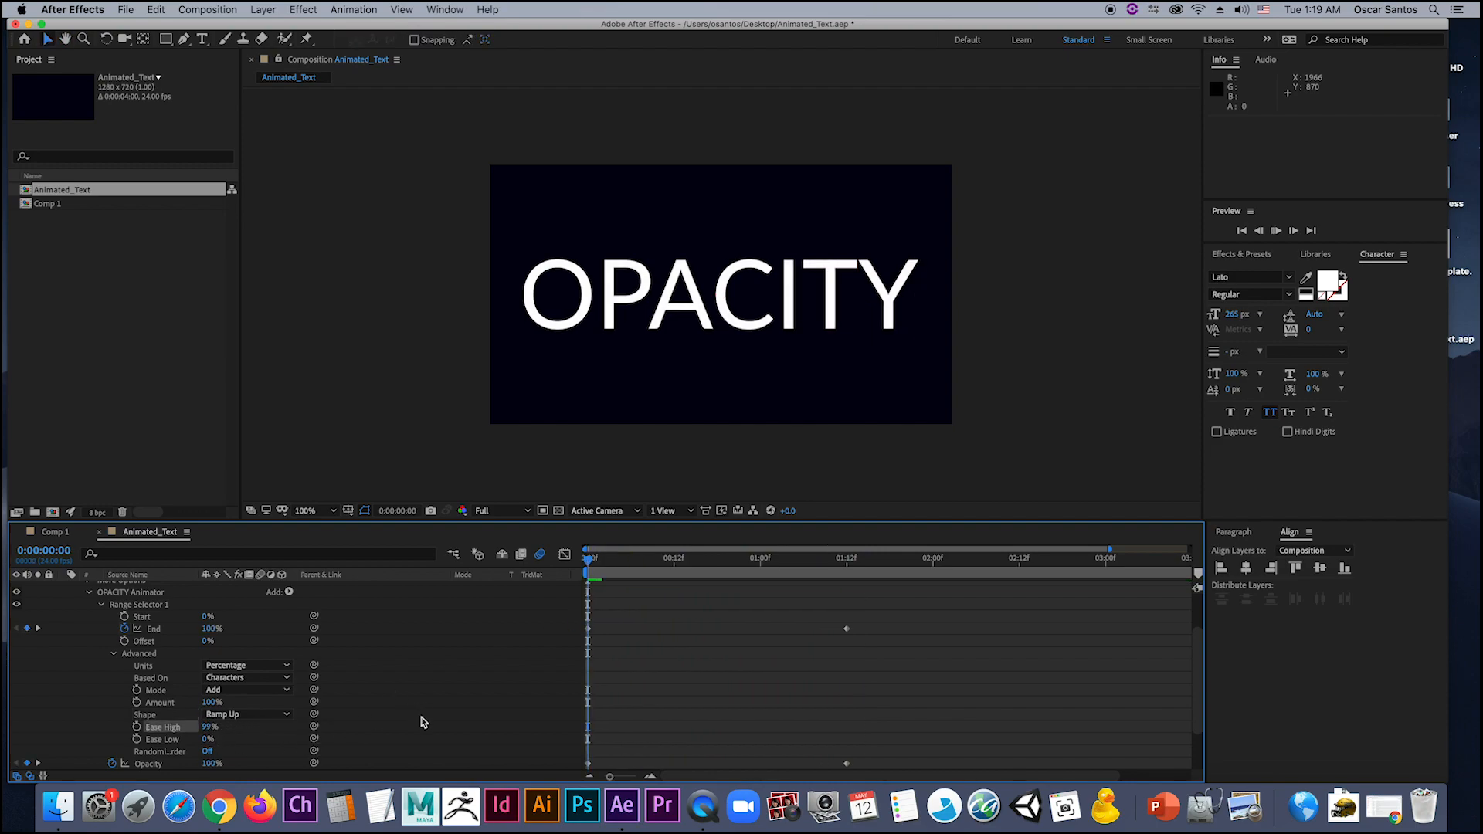
pyautogui.press('space')
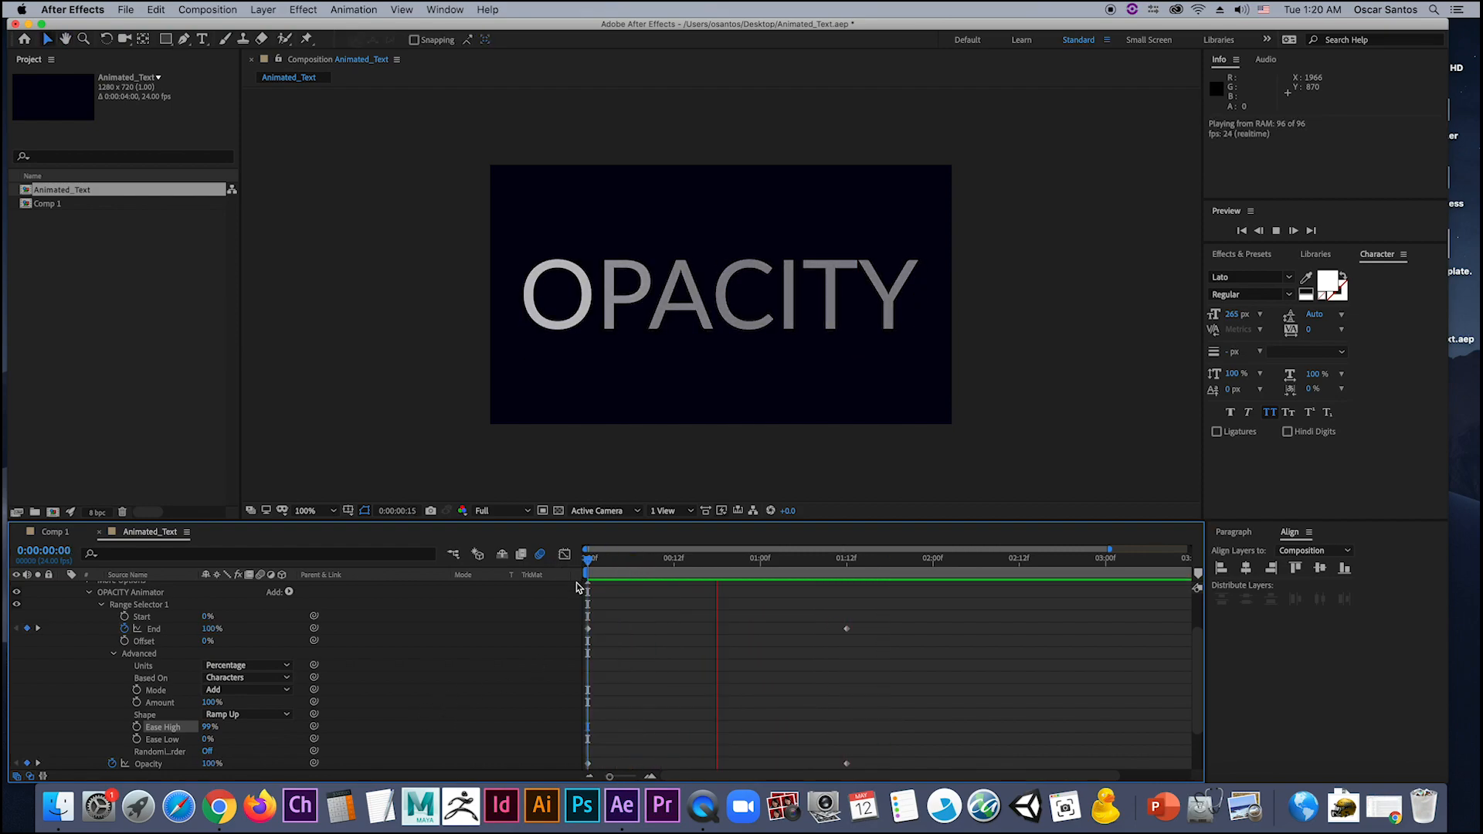
pyautogui.press('space')
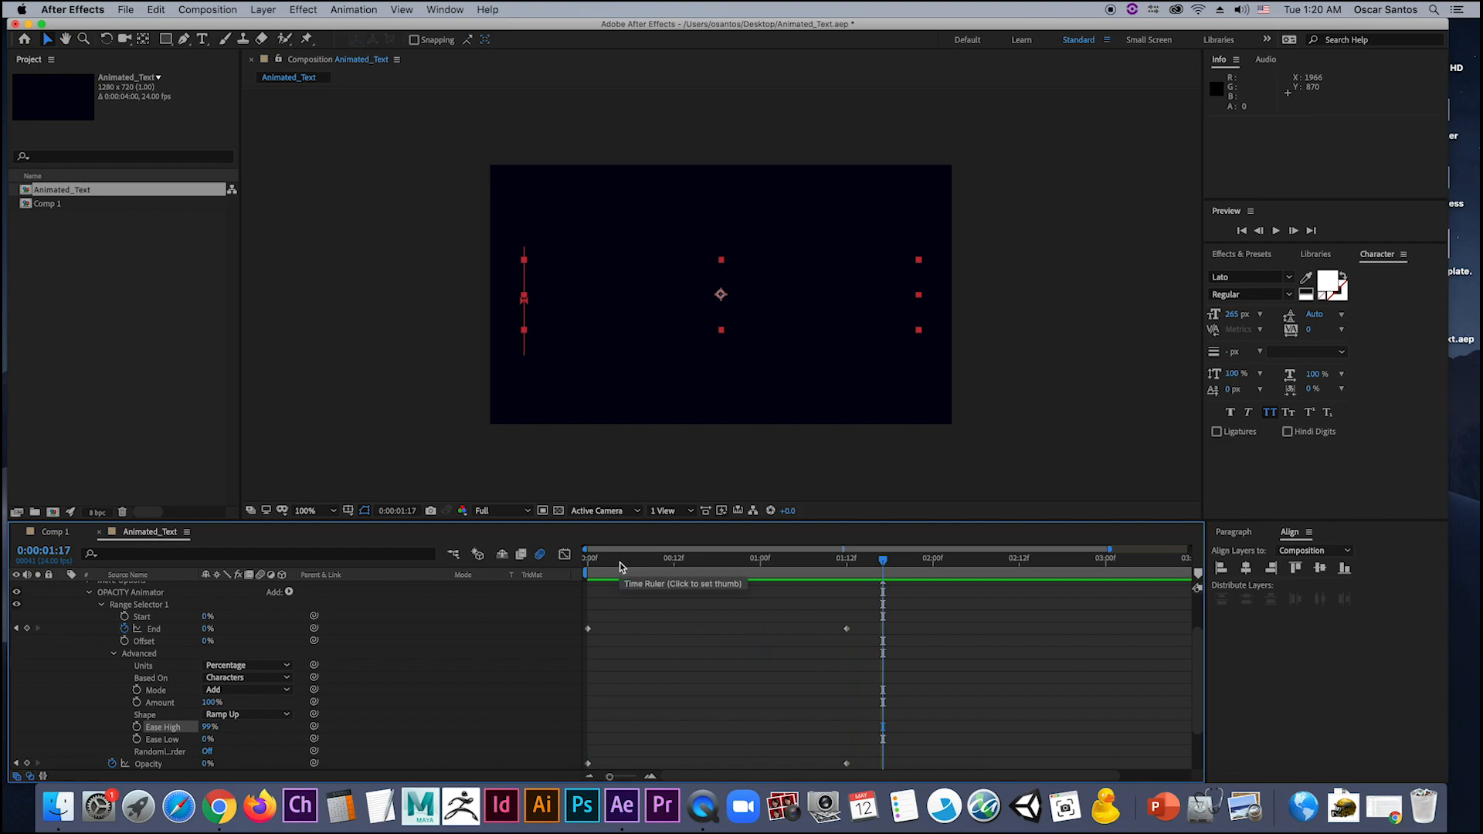
pyautogui.press('Home')
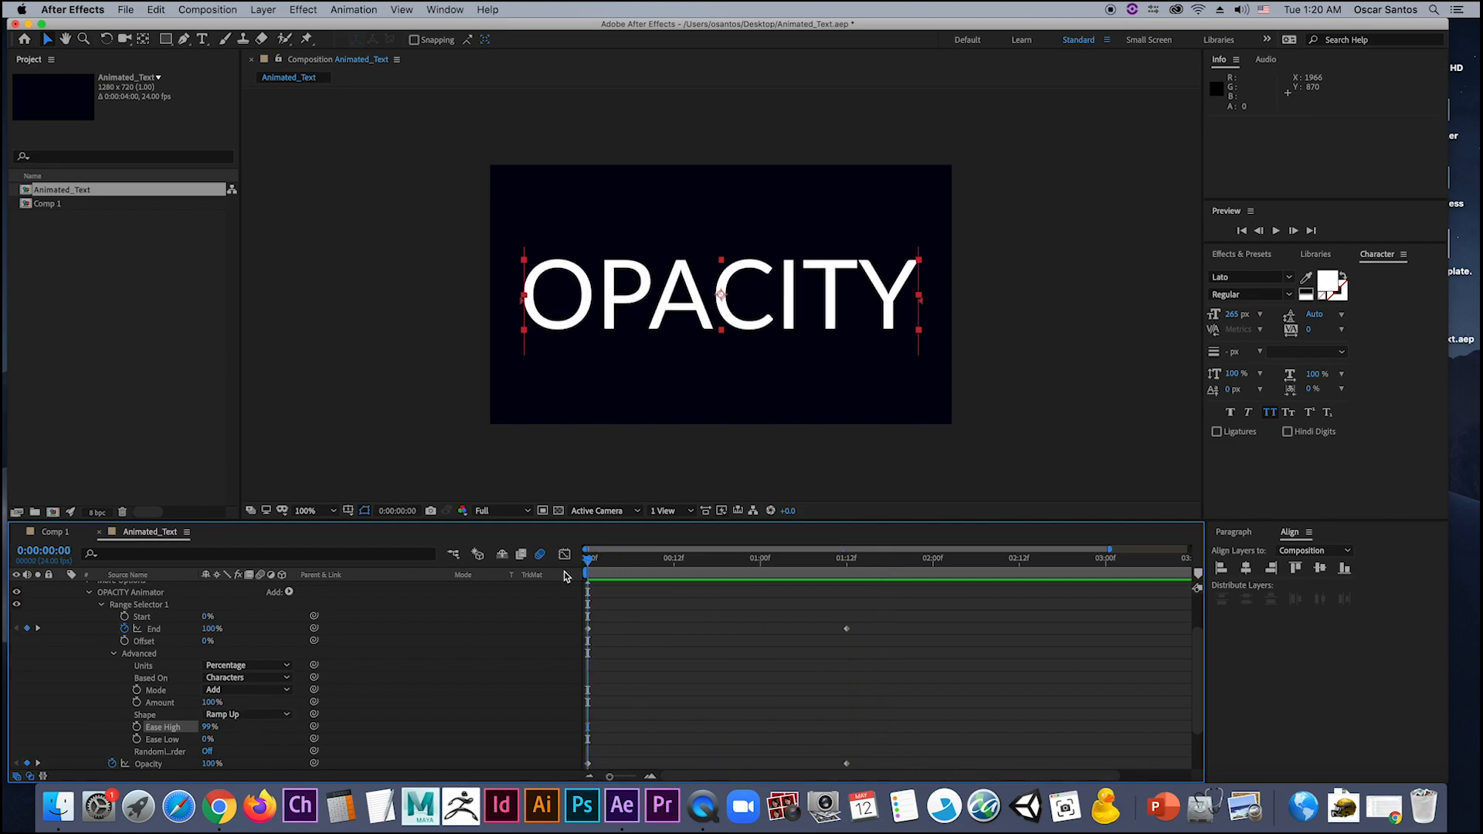
# Step: Enable motion blur on the OPACITY layer and preview the animation from the first frame
pyautogui.scroll(3, 101, 645)
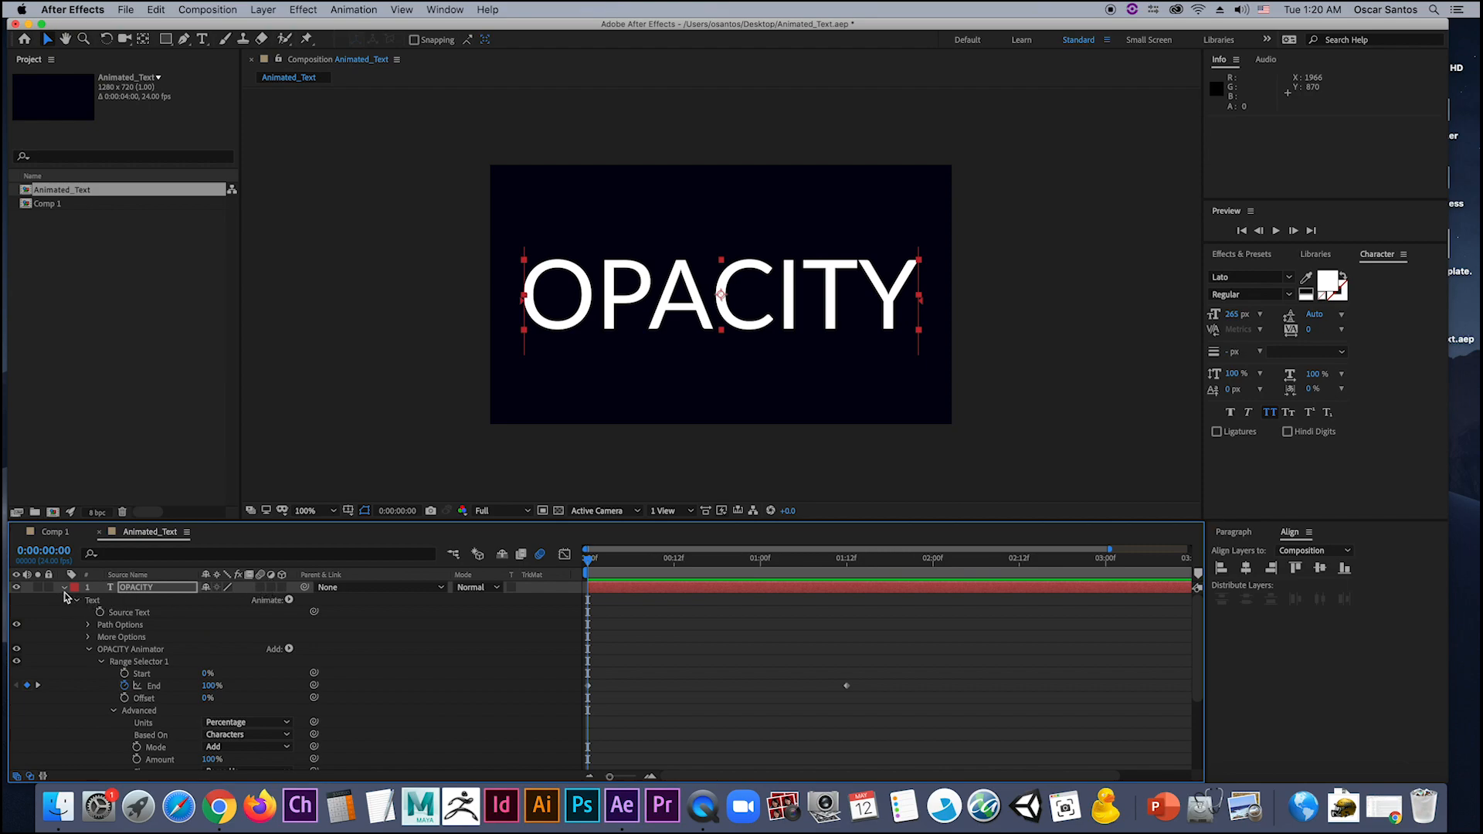
pyautogui.click(259, 589)
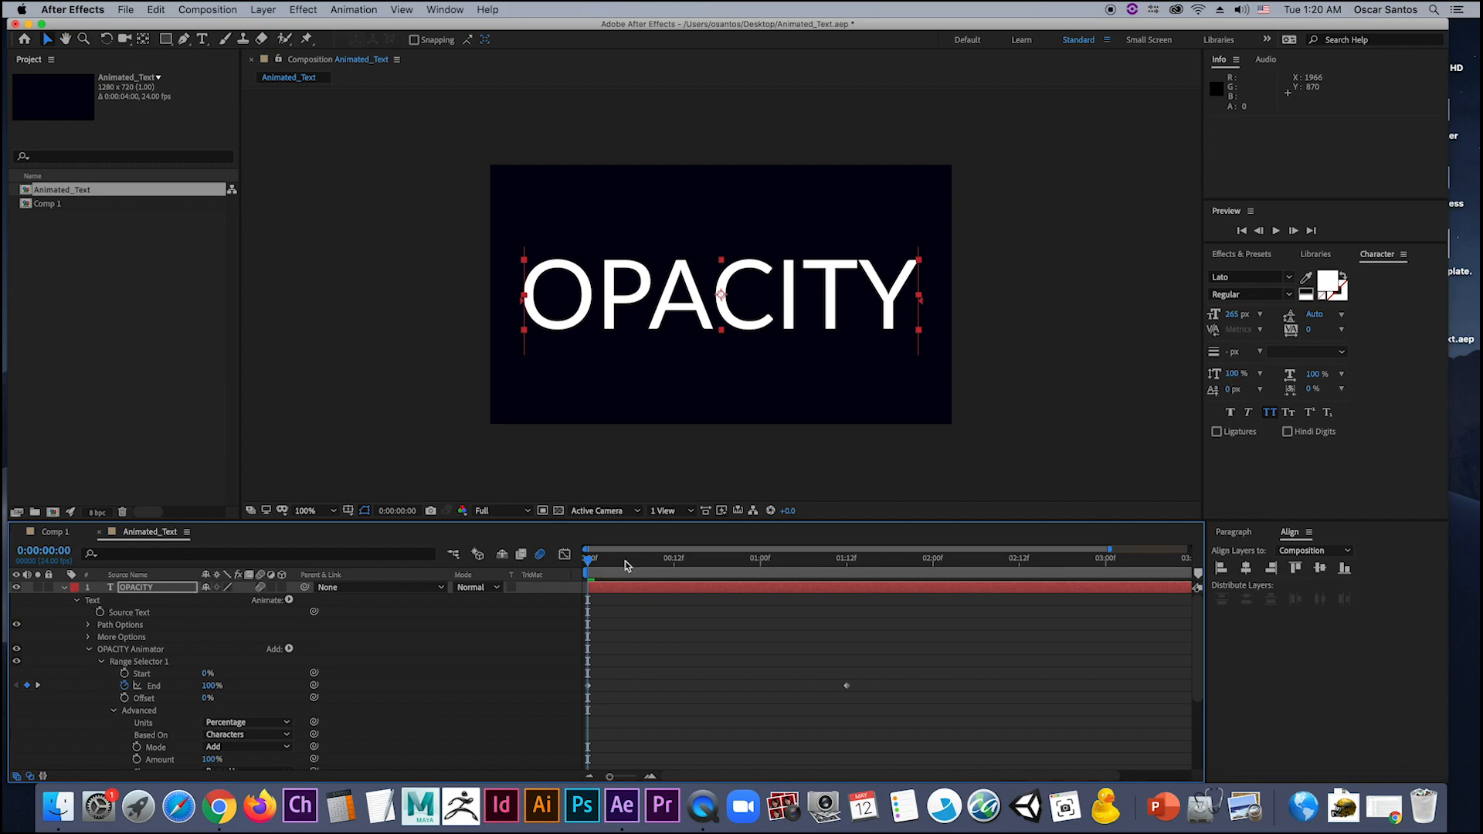
pyautogui.press('space')
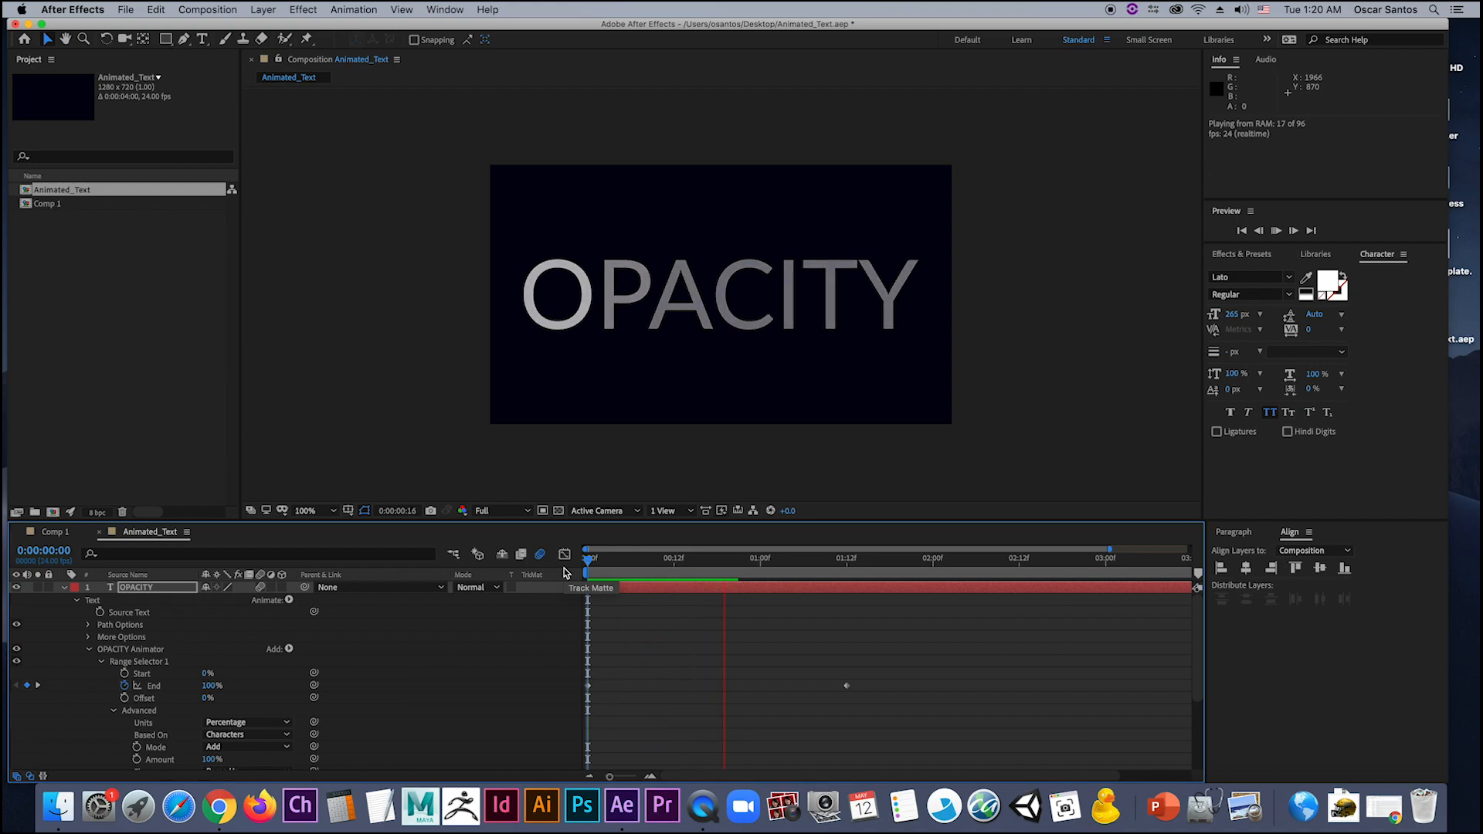
# Step: Enable Position keyframing on the OPACITY layer at the first frame and move the text above the frame to about 640, -104
pyautogui.press('space')
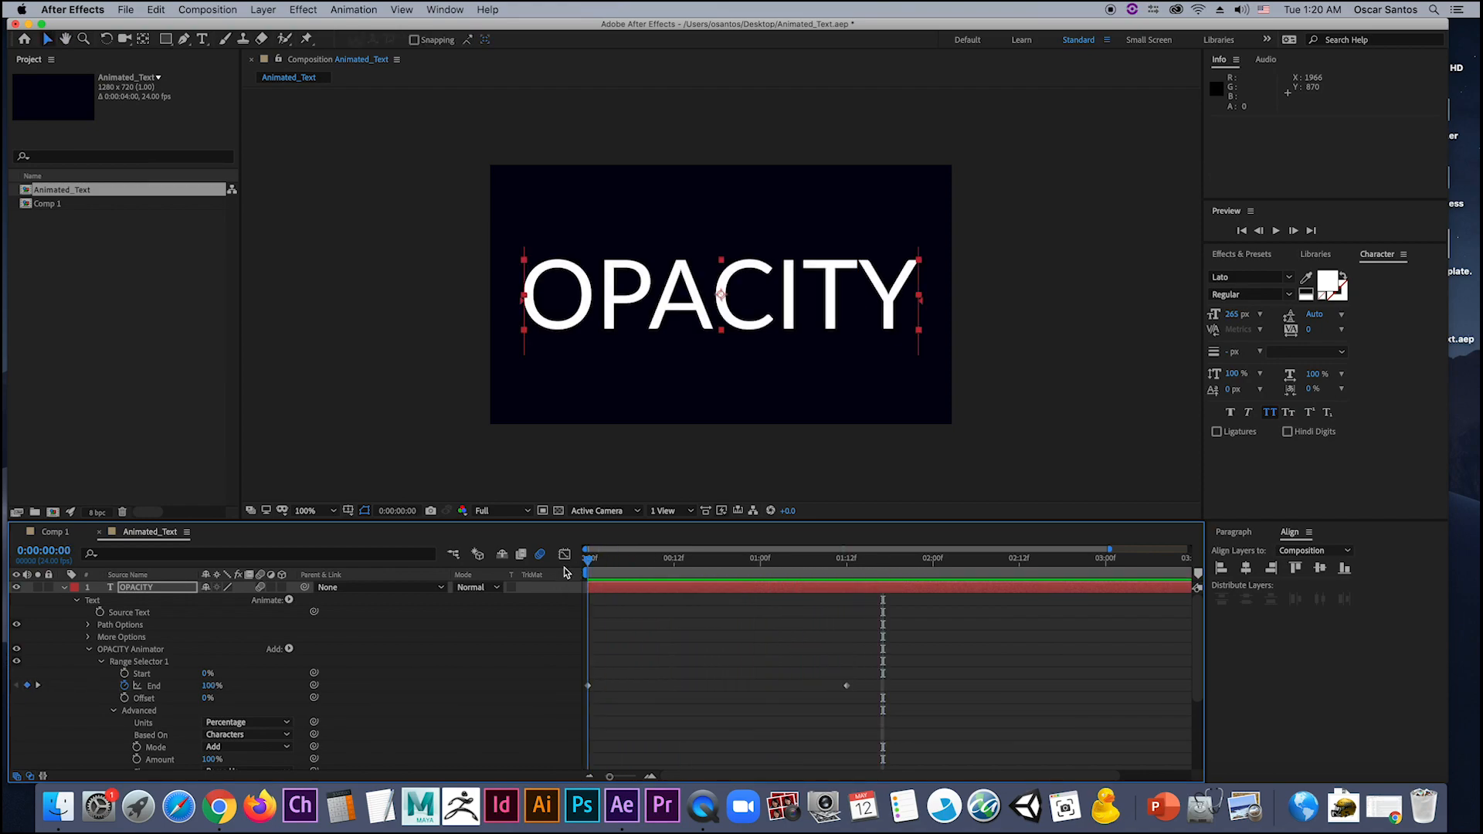
pyautogui.click(64, 588)
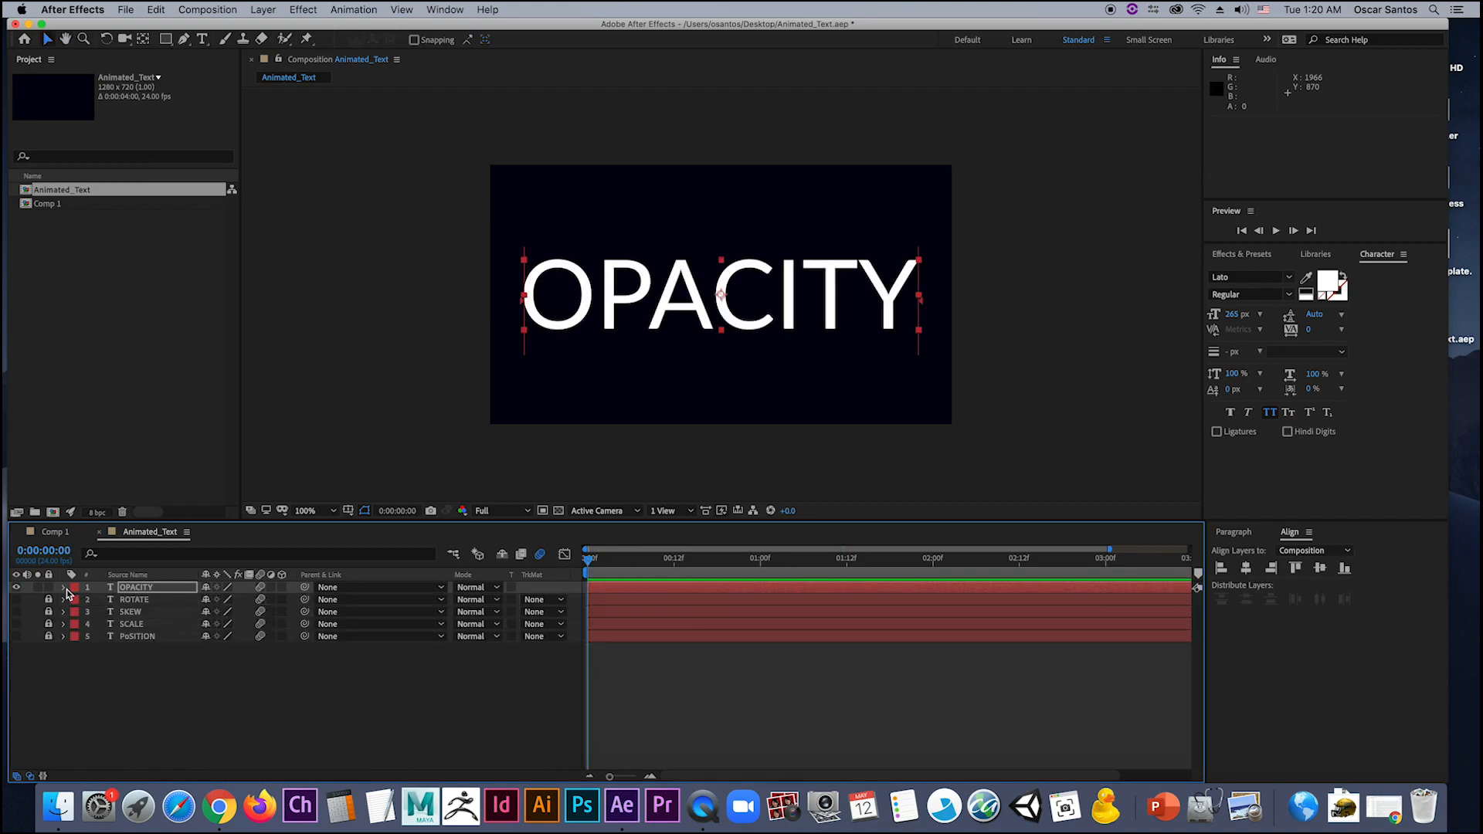
pyautogui.click(64, 589)
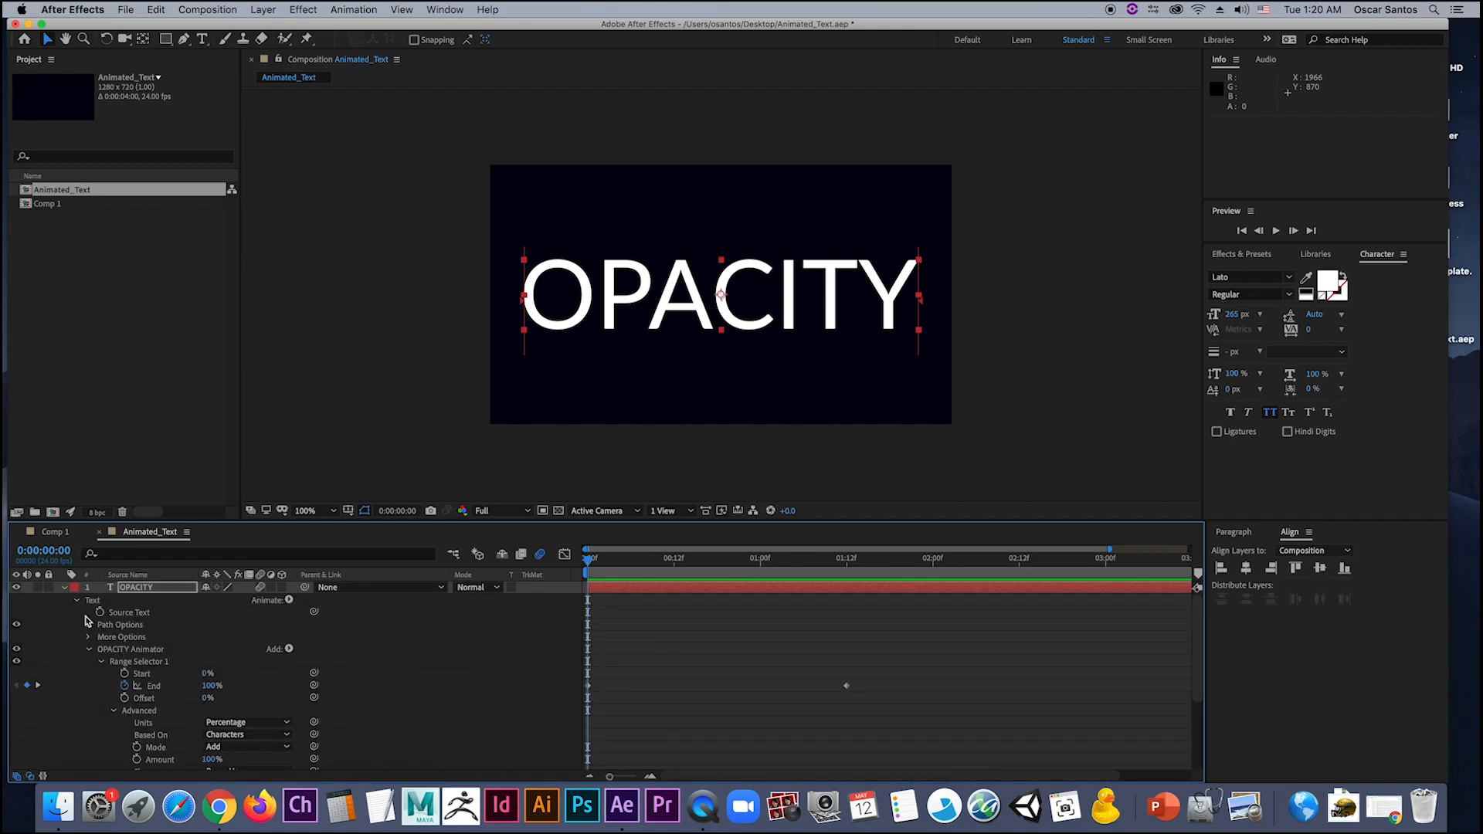
pyautogui.click(78, 602)
pyautogui.click(77, 614)
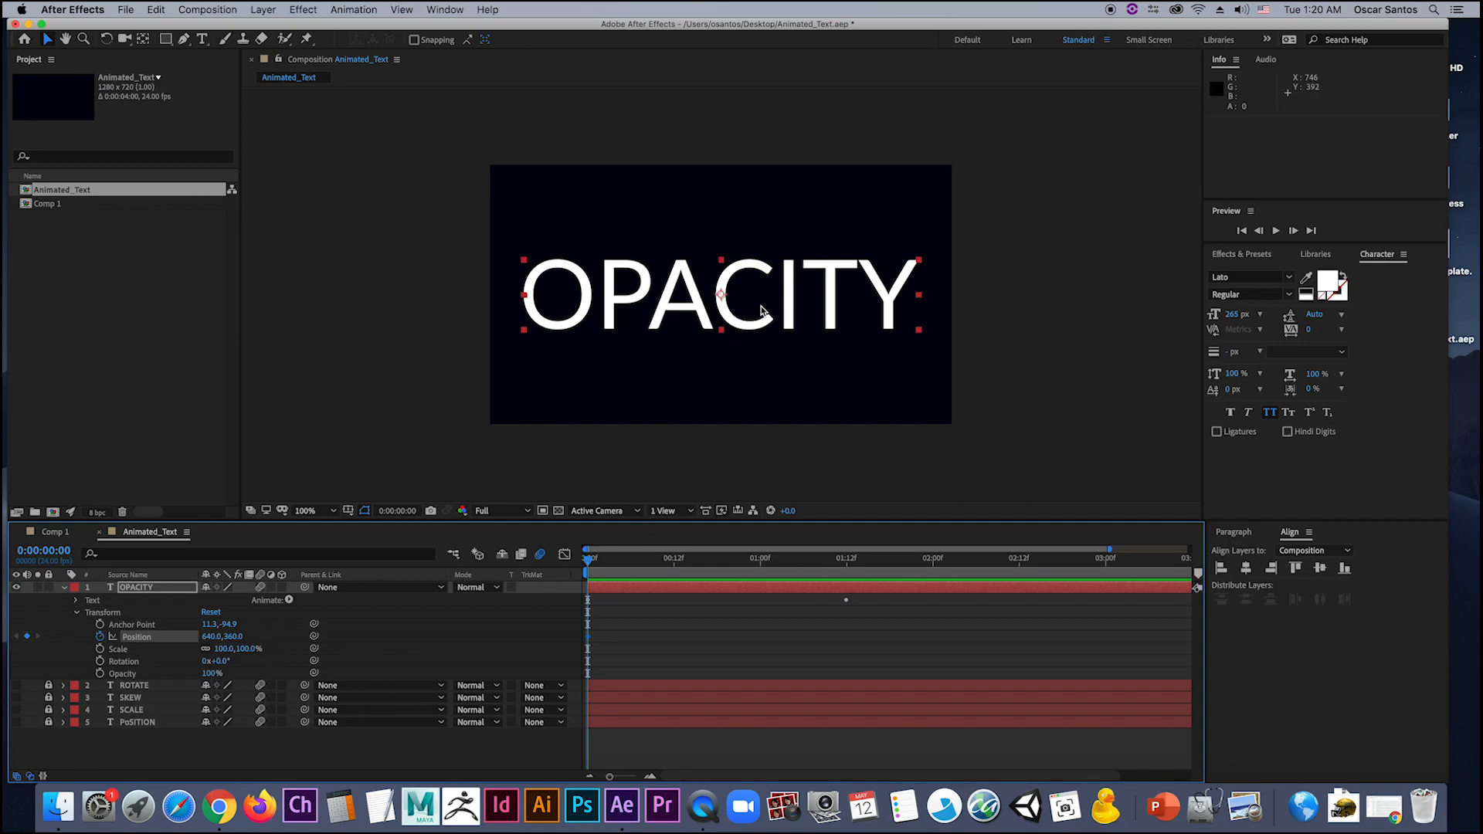
pyautogui.moveTo(762, 310); pyautogui.dragTo(774, 148)
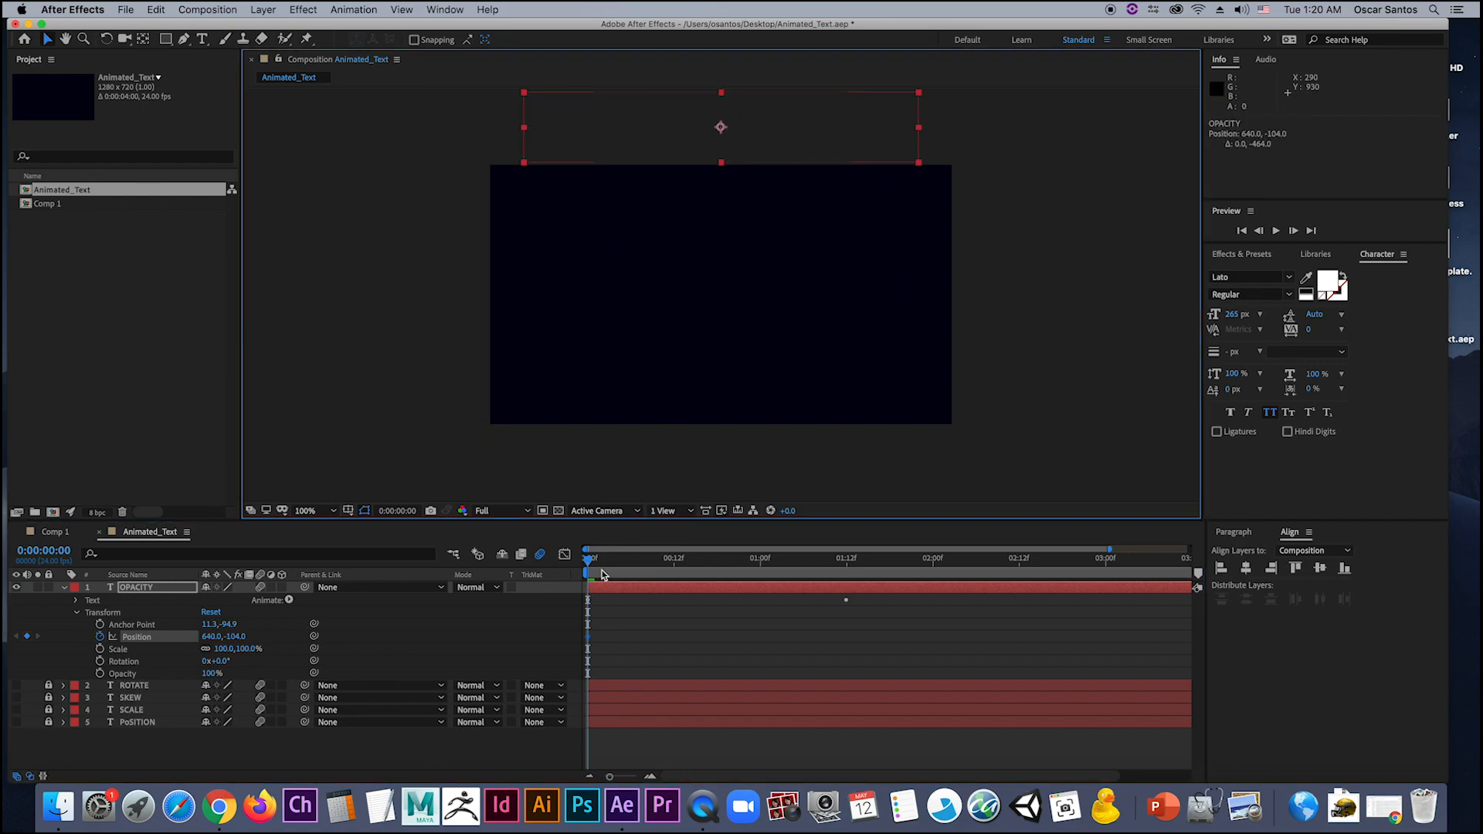
# Step: Keyframe the OPACITY text below the frame at about 640, 864 at the one-second mark and preview the movement
pyautogui.moveTo(588, 567); pyautogui.dragTo(761, 564)
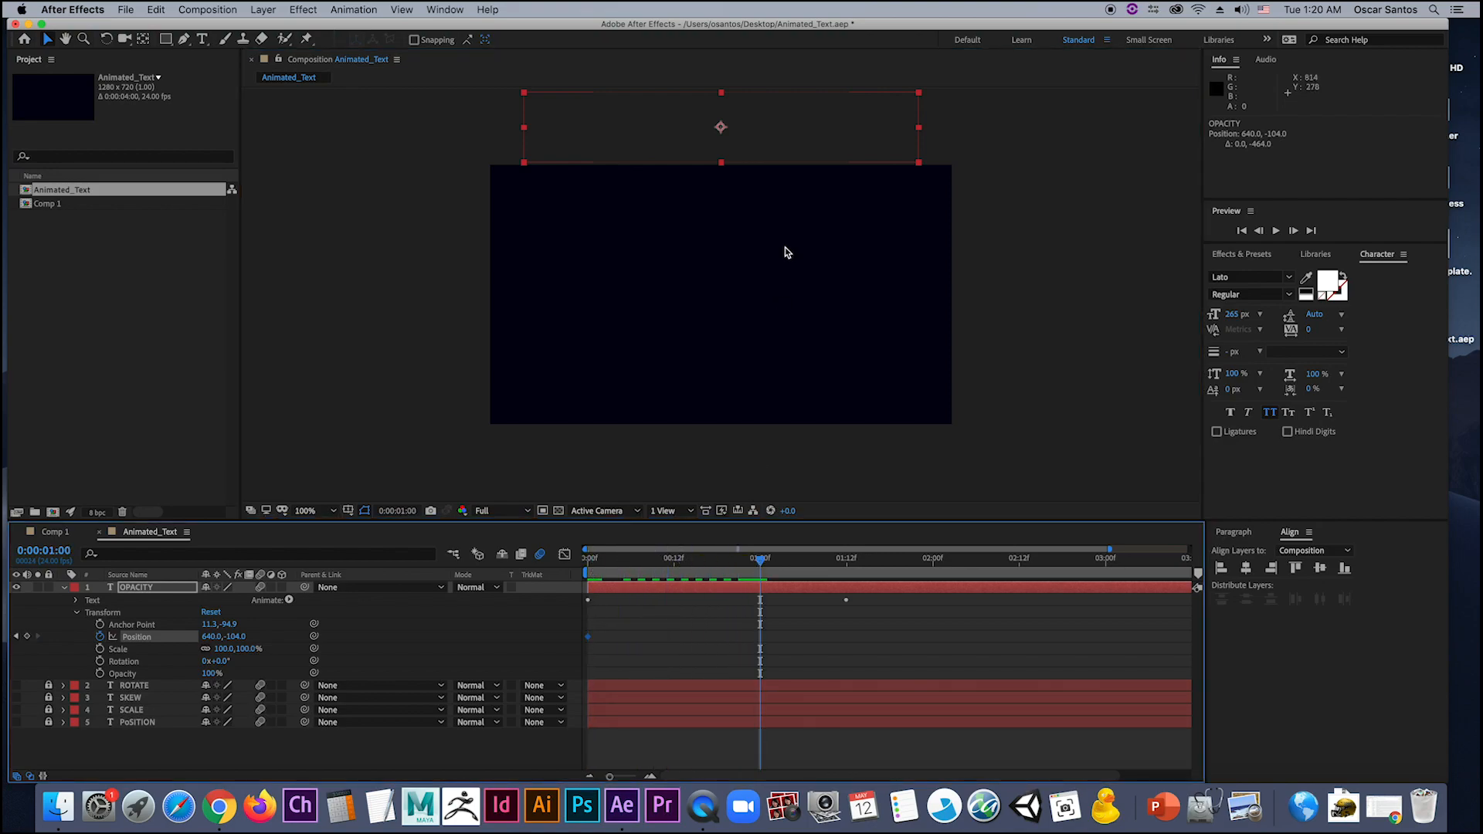
pyautogui.moveTo(786, 138); pyautogui.dragTo(787, 486)
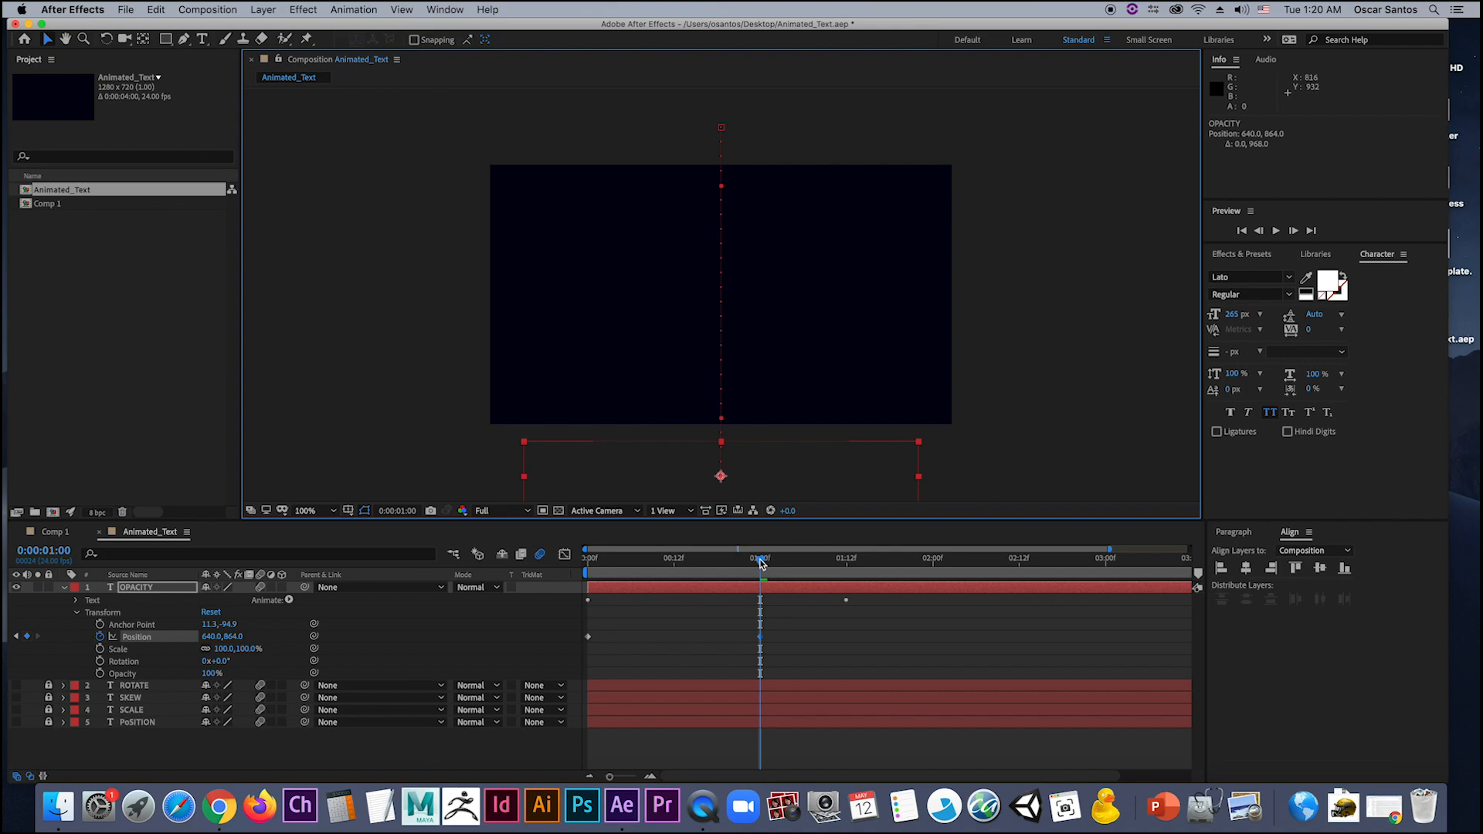
pyautogui.press('space')
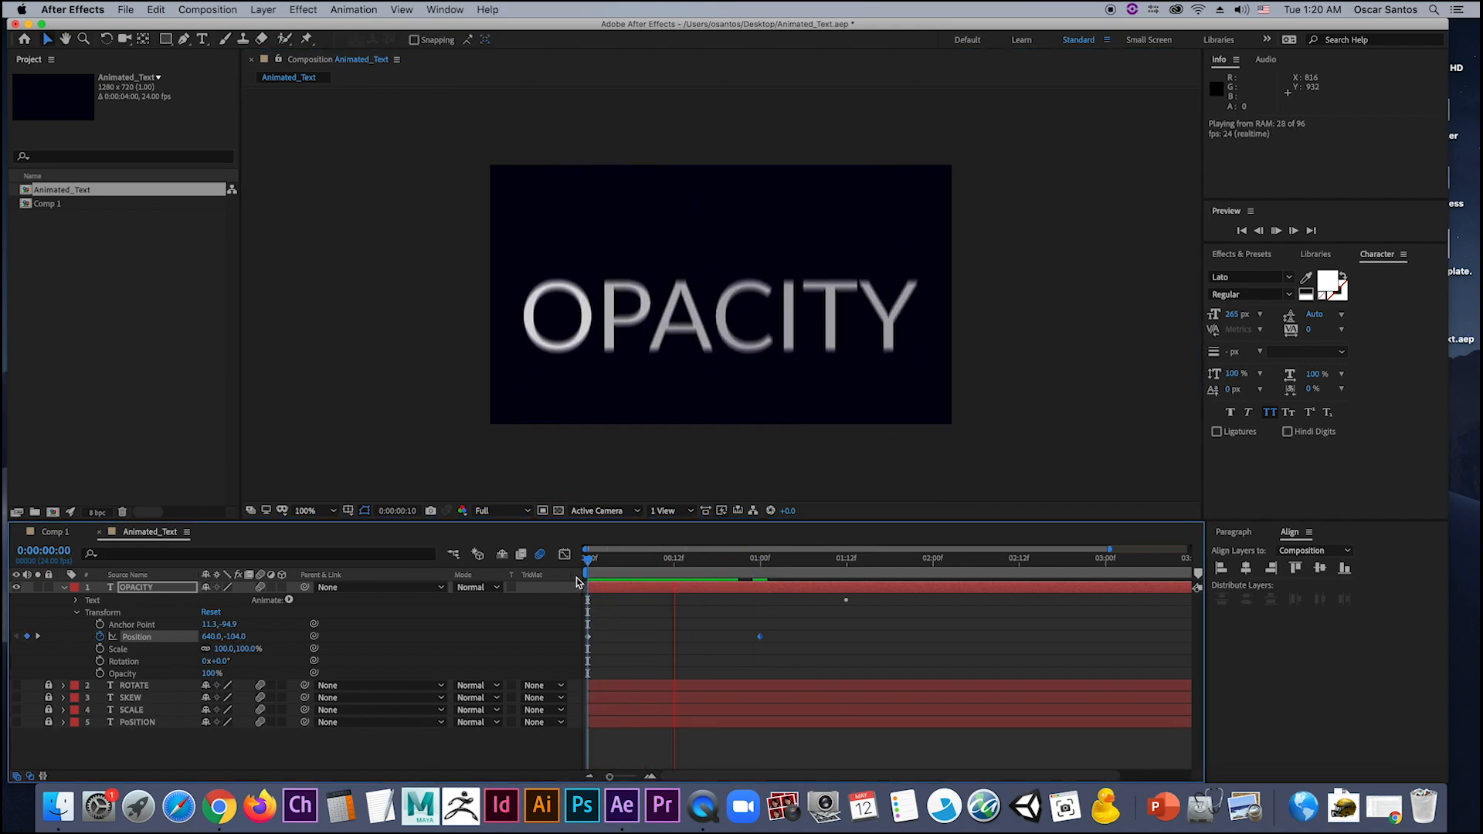
pyautogui.press('space')
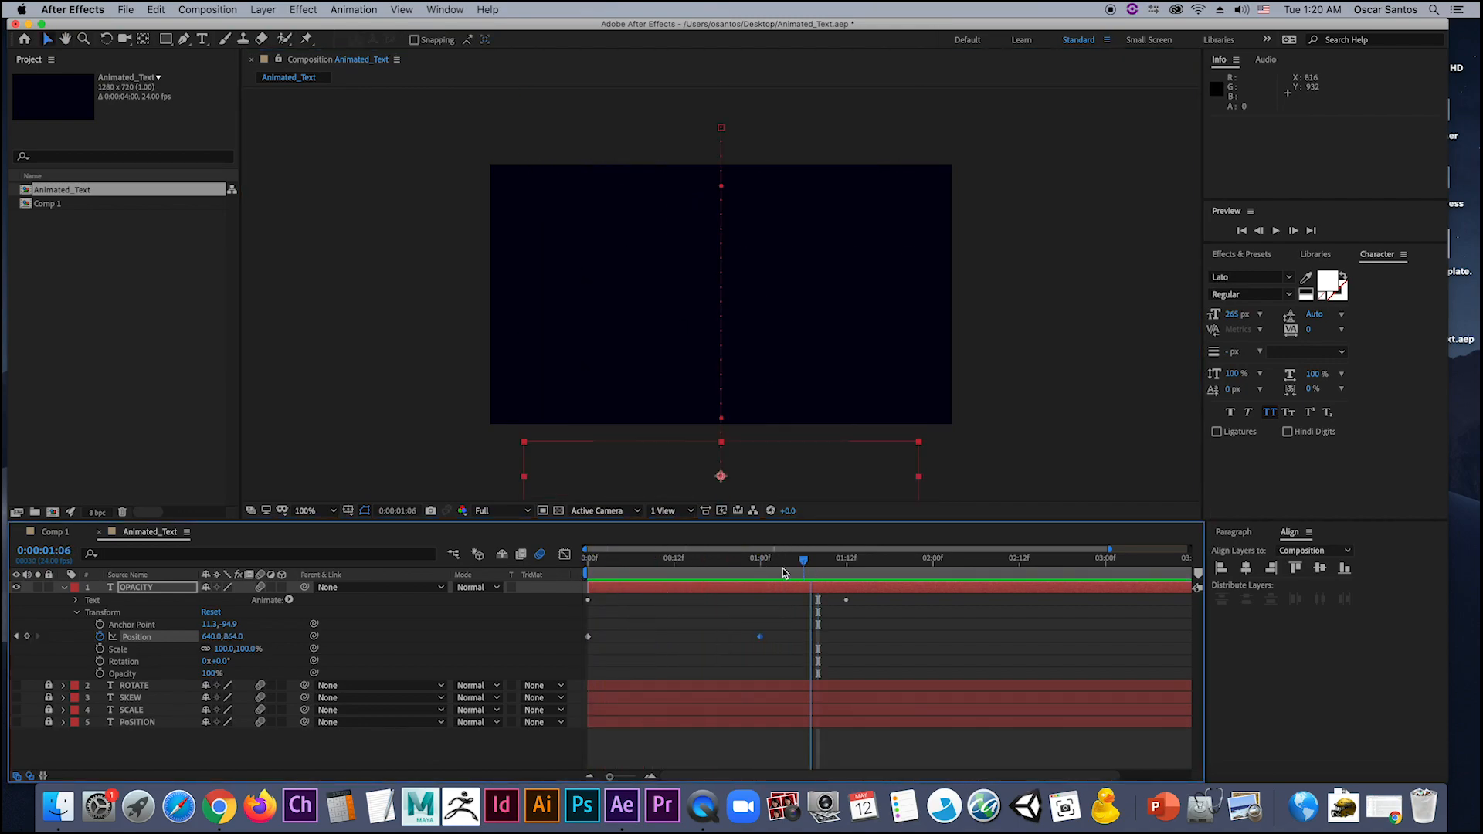
# Step: Replace the one-second Position keyframe with one at 0:00:00:15 placing the text at about 640, 396, and preview the drop-in
pyautogui.moveTo(784, 573); pyautogui.dragTo(696, 588)
pyautogui.click(760, 638)
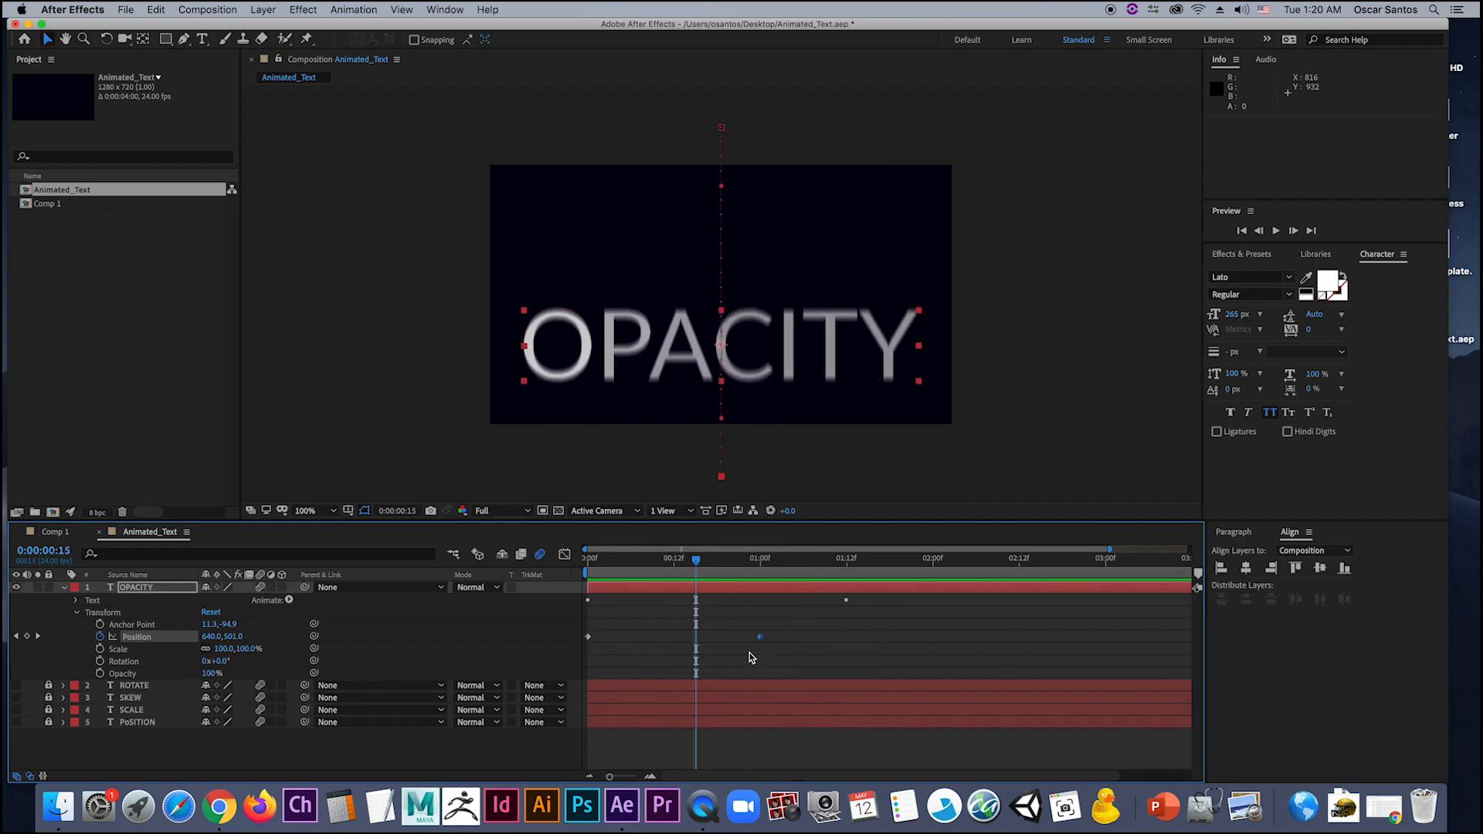
pyautogui.press('Delete')
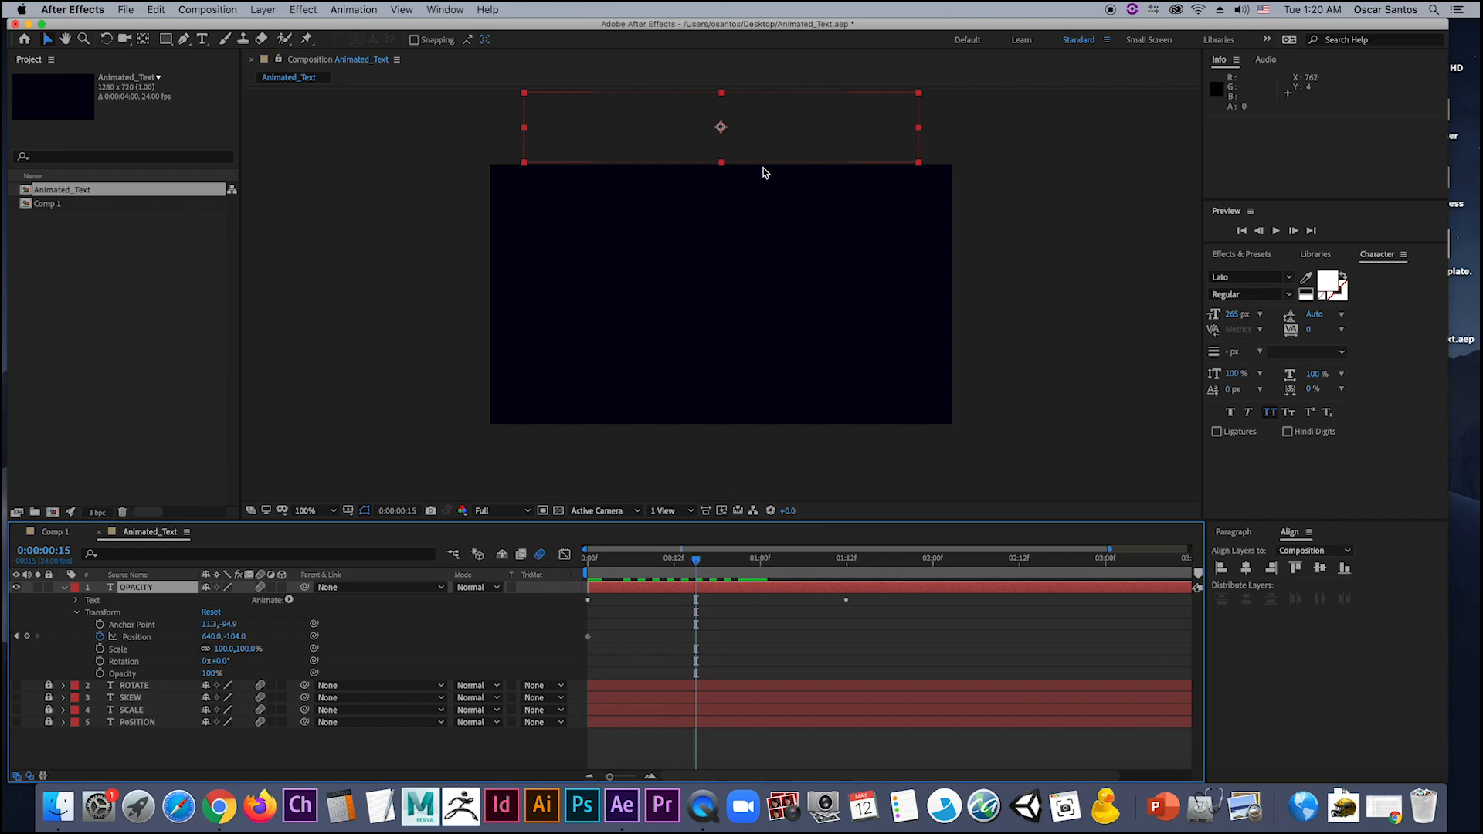
pyautogui.moveTo(763, 172); pyautogui.dragTo(776, 330)
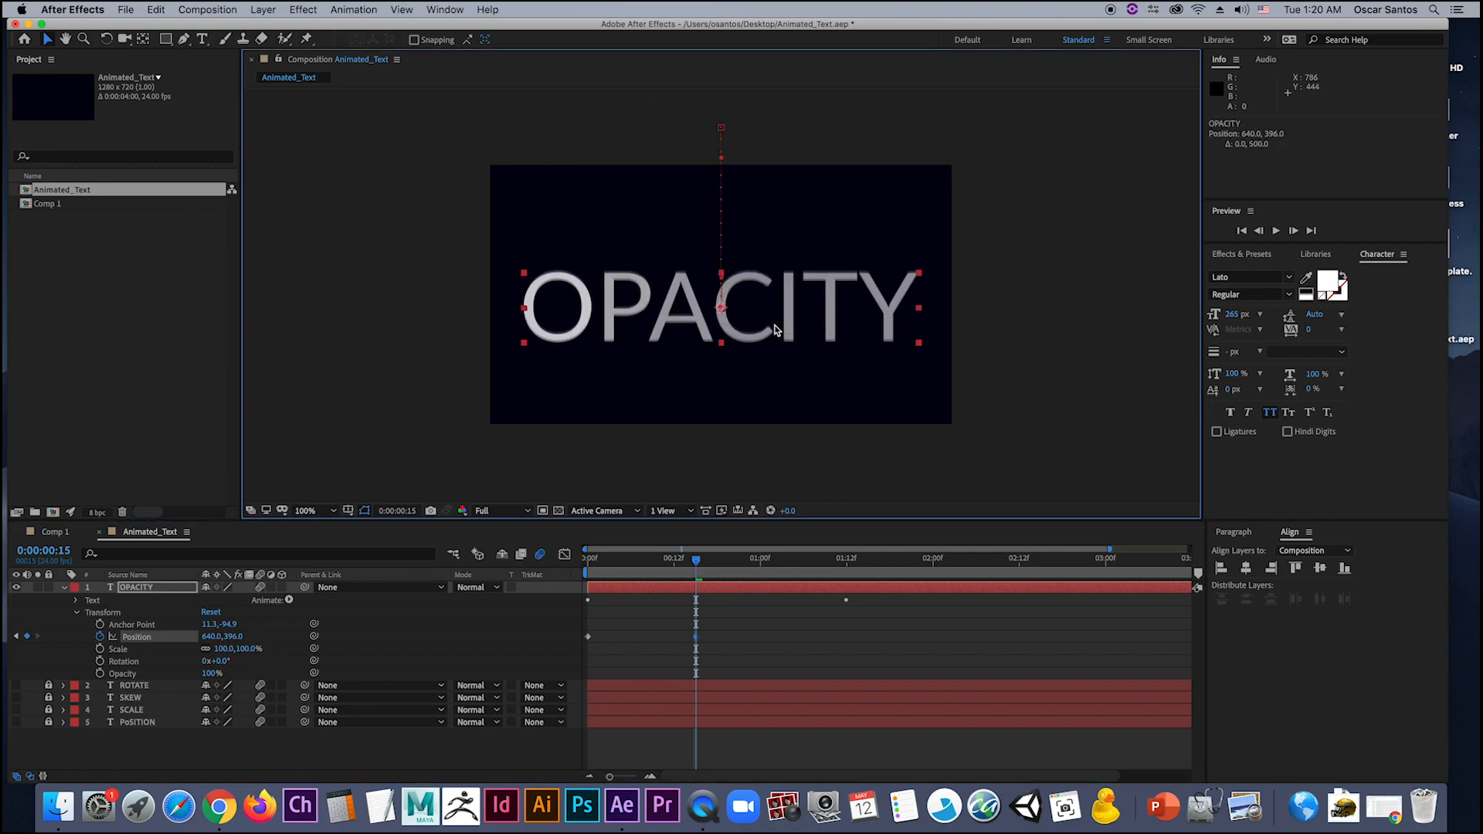
pyautogui.moveTo(696, 561); pyautogui.dragTo(633, 578)
pyautogui.press('space')
pyautogui.press('space')
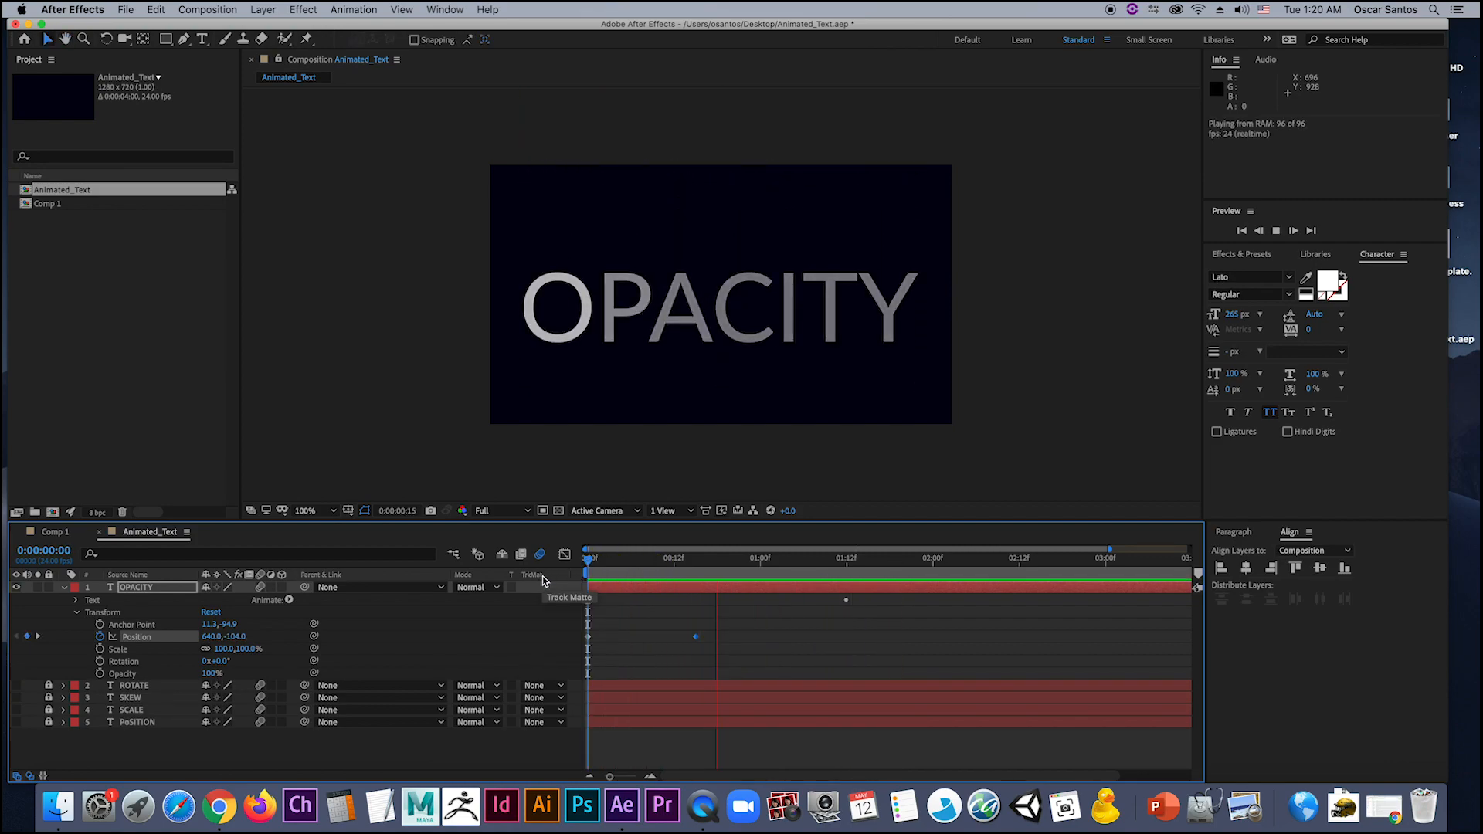
# Step: Remove the 0:00:00:15 Position keyframe and move the OPACITY text to about 1658, 348 at the first frame
pyautogui.press('Home')
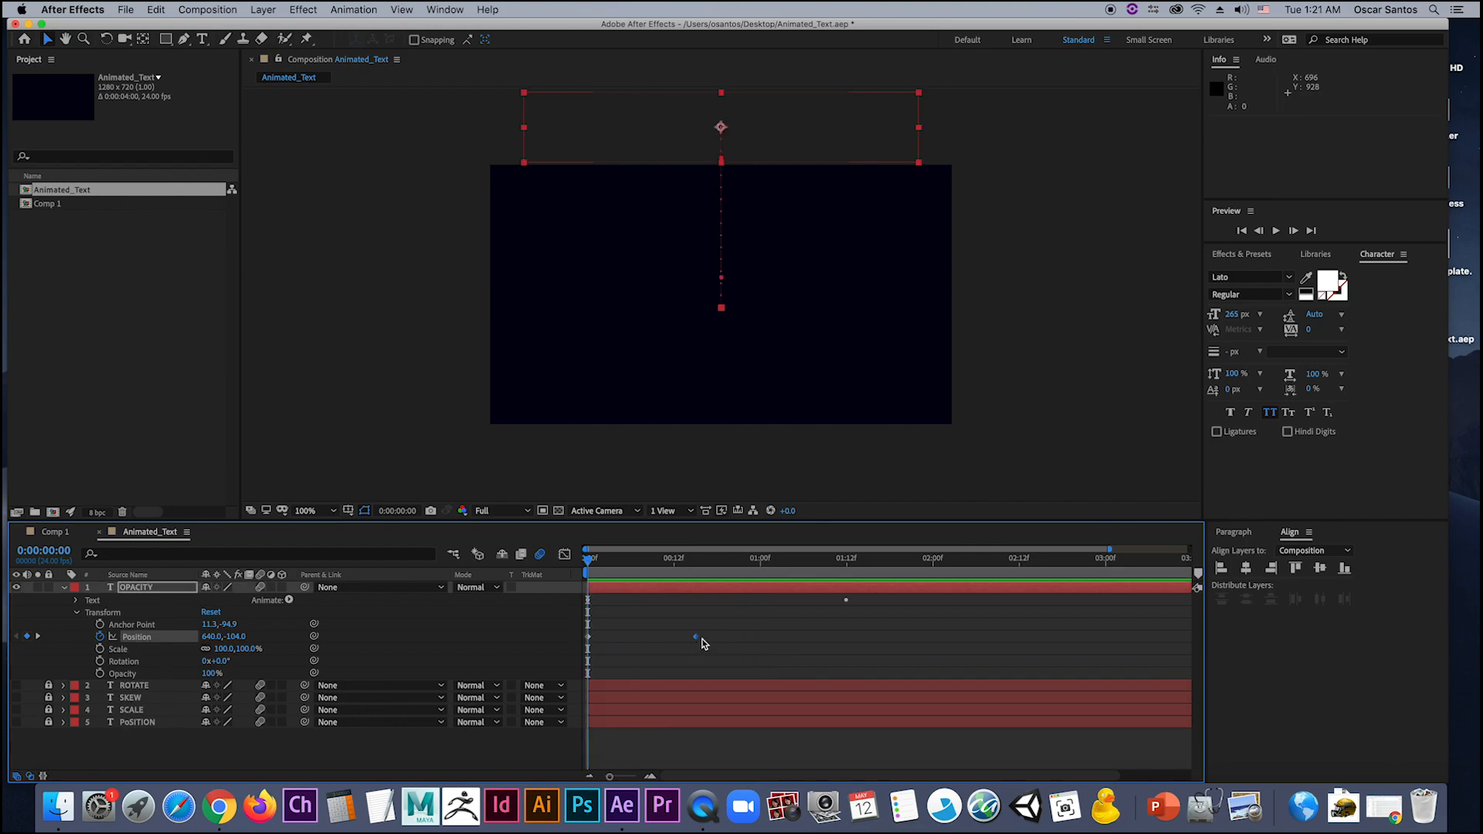
pyautogui.moveTo(750, 161); pyautogui.dragTo(1011, 324)
pyautogui.moveTo(867, 311); pyautogui.dragTo(984, 319)
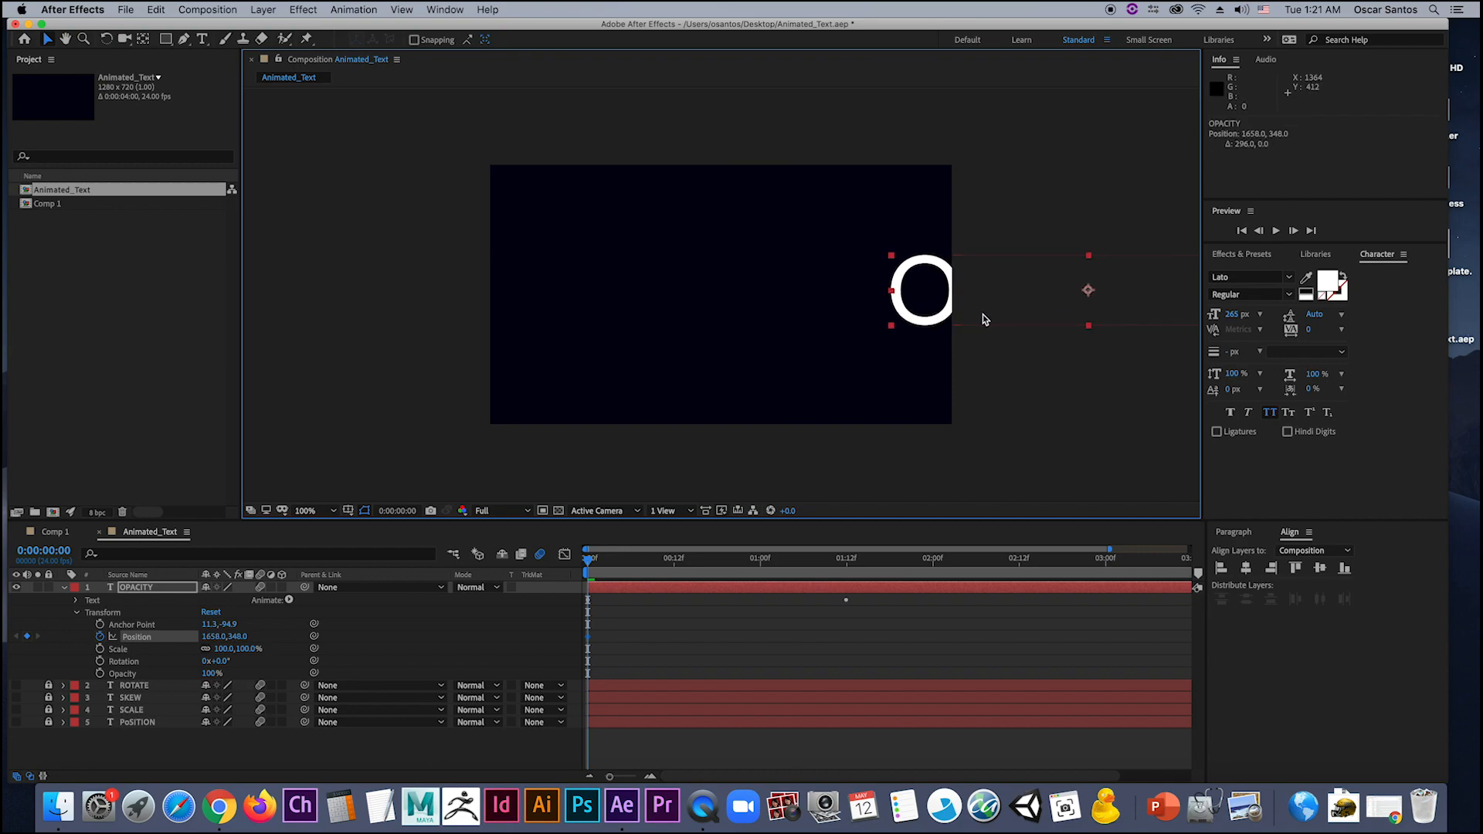
# Step: Keyframe the OPACITY layer's Position at about 688, 348 at 0:00:01:01 and preview the text sliding in from the right
pyautogui.click(616, 576)
pyautogui.press('space')
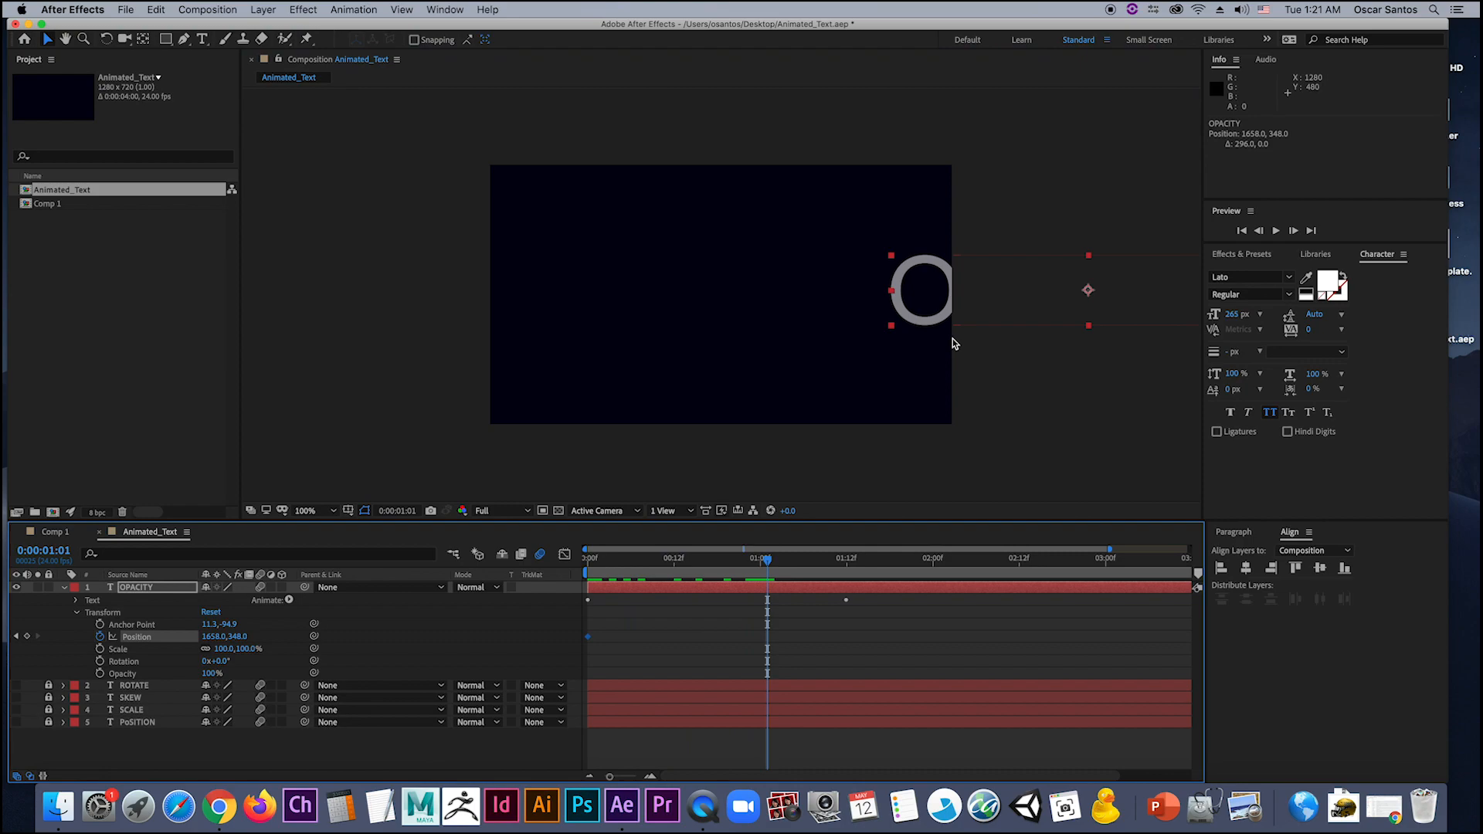
pyautogui.moveTo(944, 327); pyautogui.dragTo(591, 332)
pyautogui.click(776, 548)
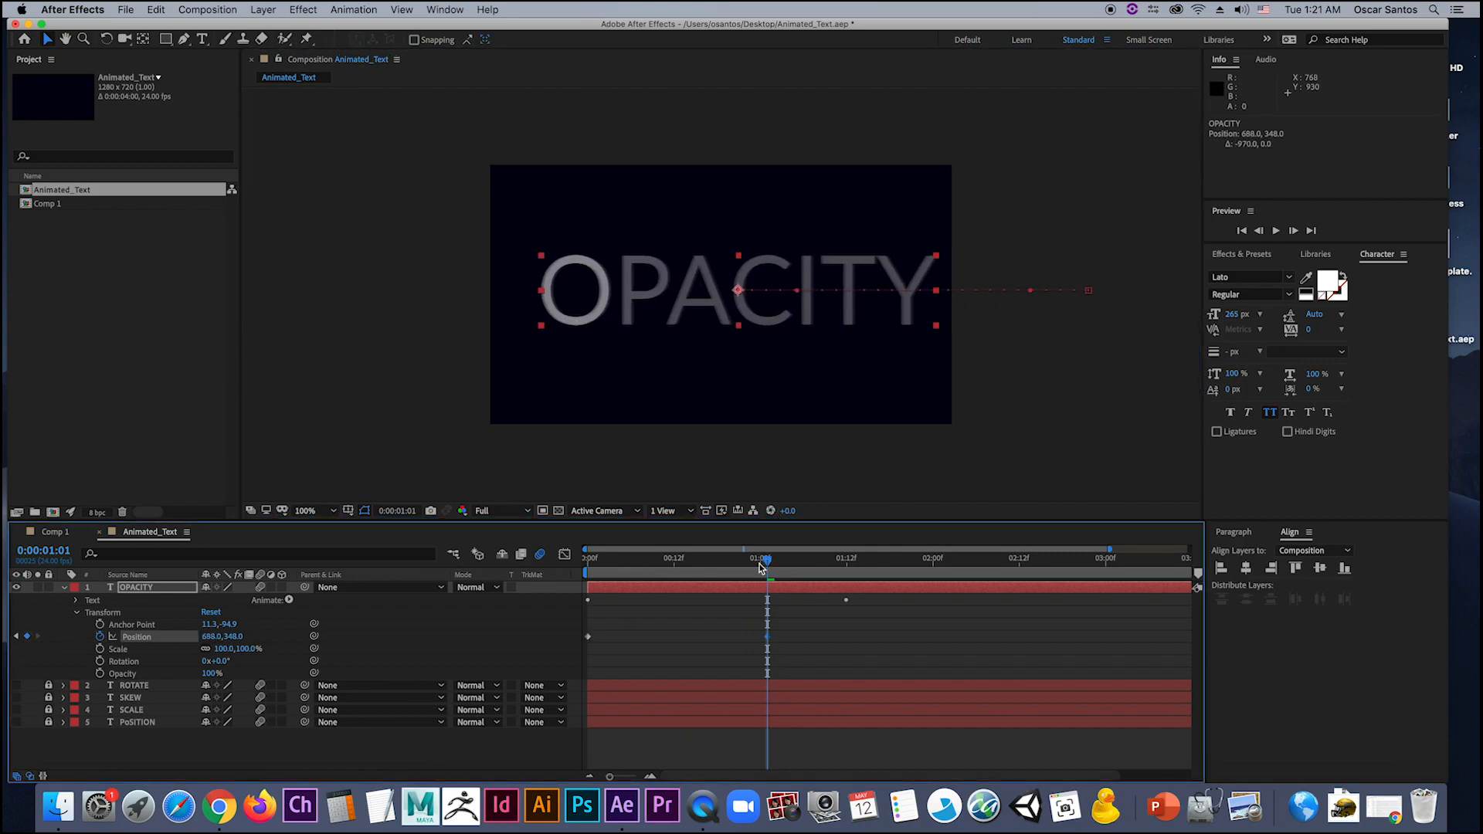
pyautogui.press('space')
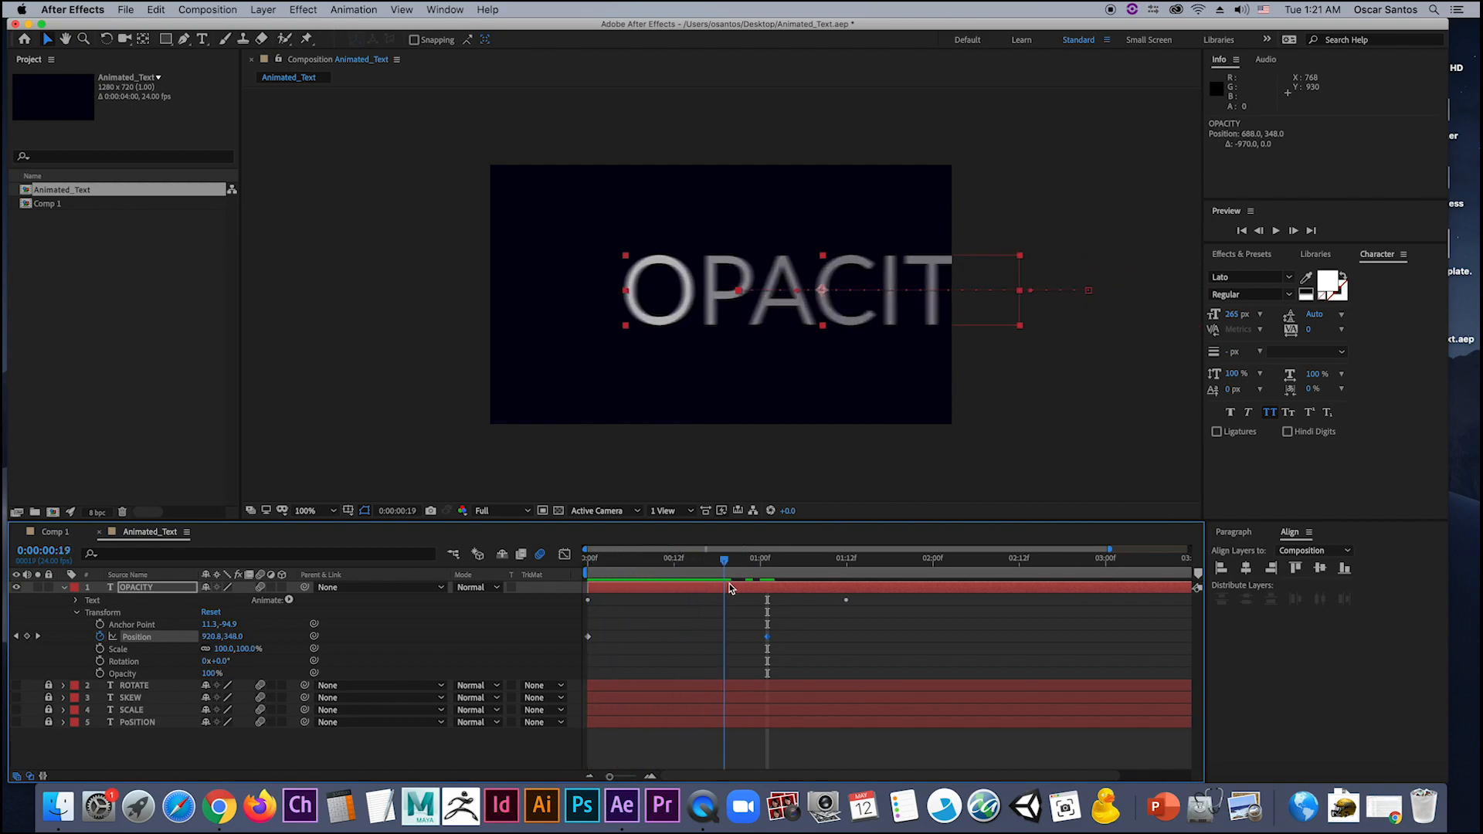
pyautogui.press('space')
pyautogui.press('space')
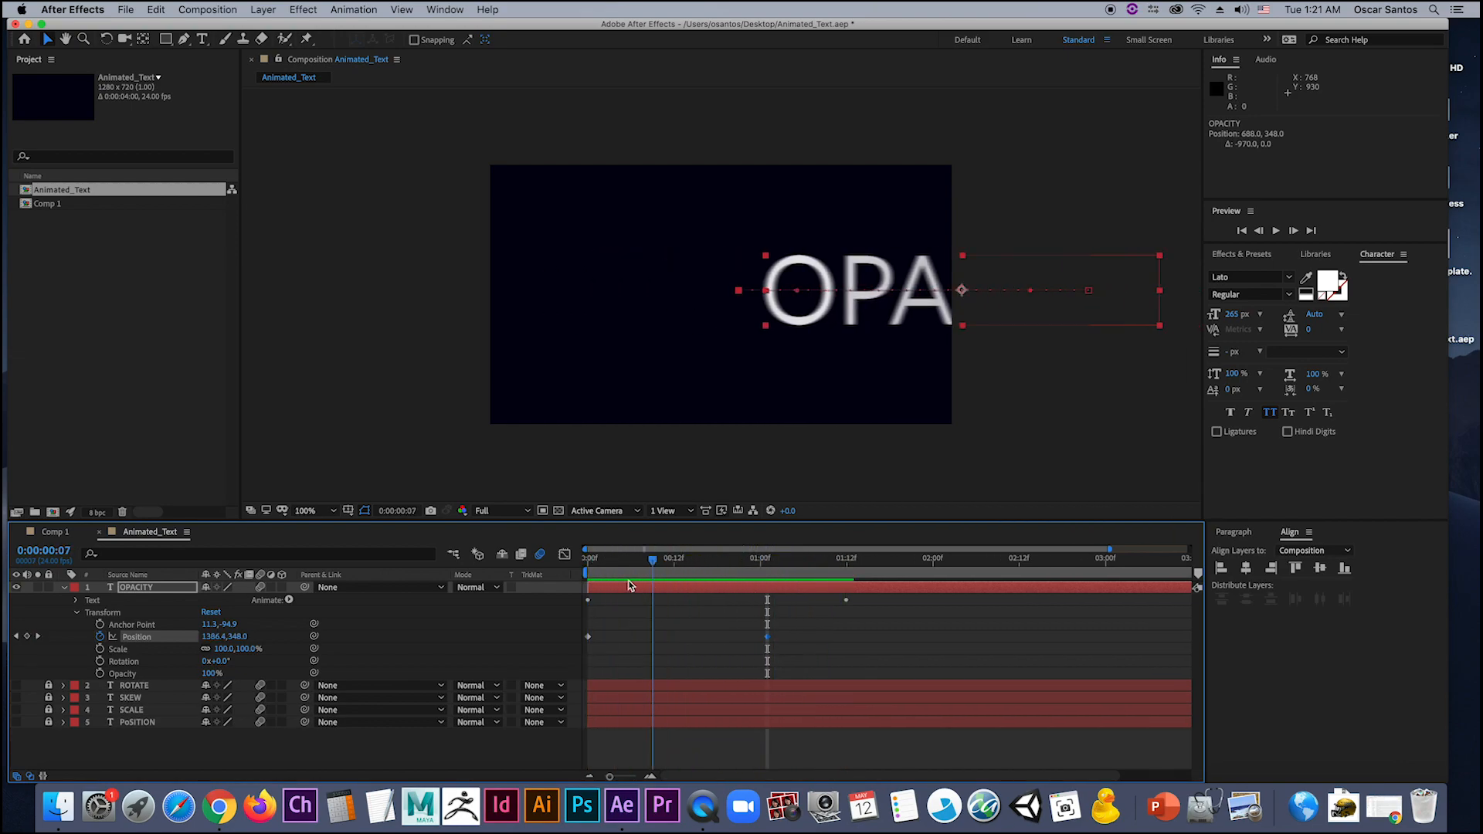
pyautogui.press('space')
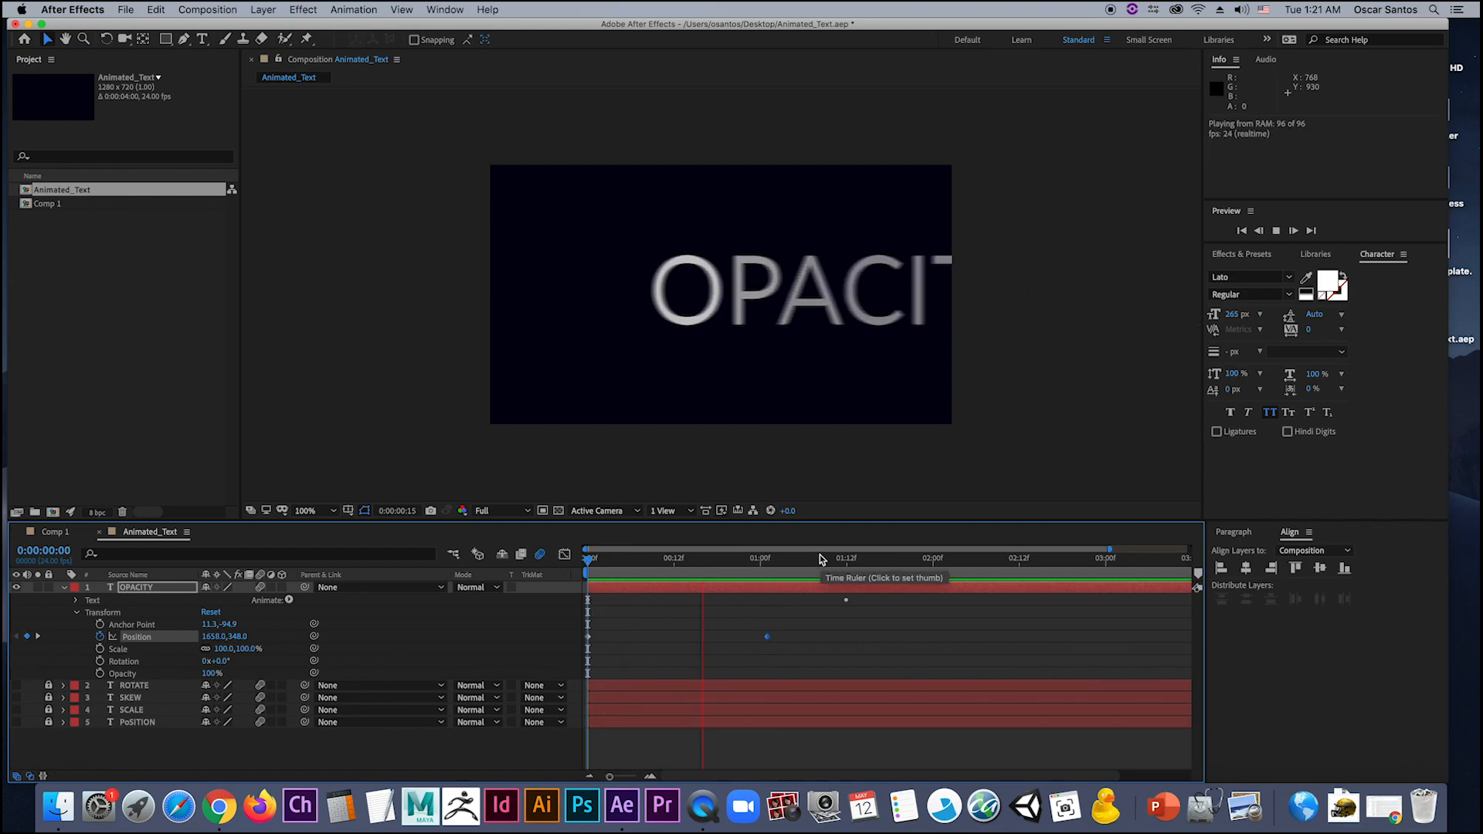
pyautogui.press('space')
# Step: Review the OPACITY animator's range selector and advanced settings, and return to the first frame
pyautogui.moveTo(798, 579); pyautogui.dragTo(677, 606)
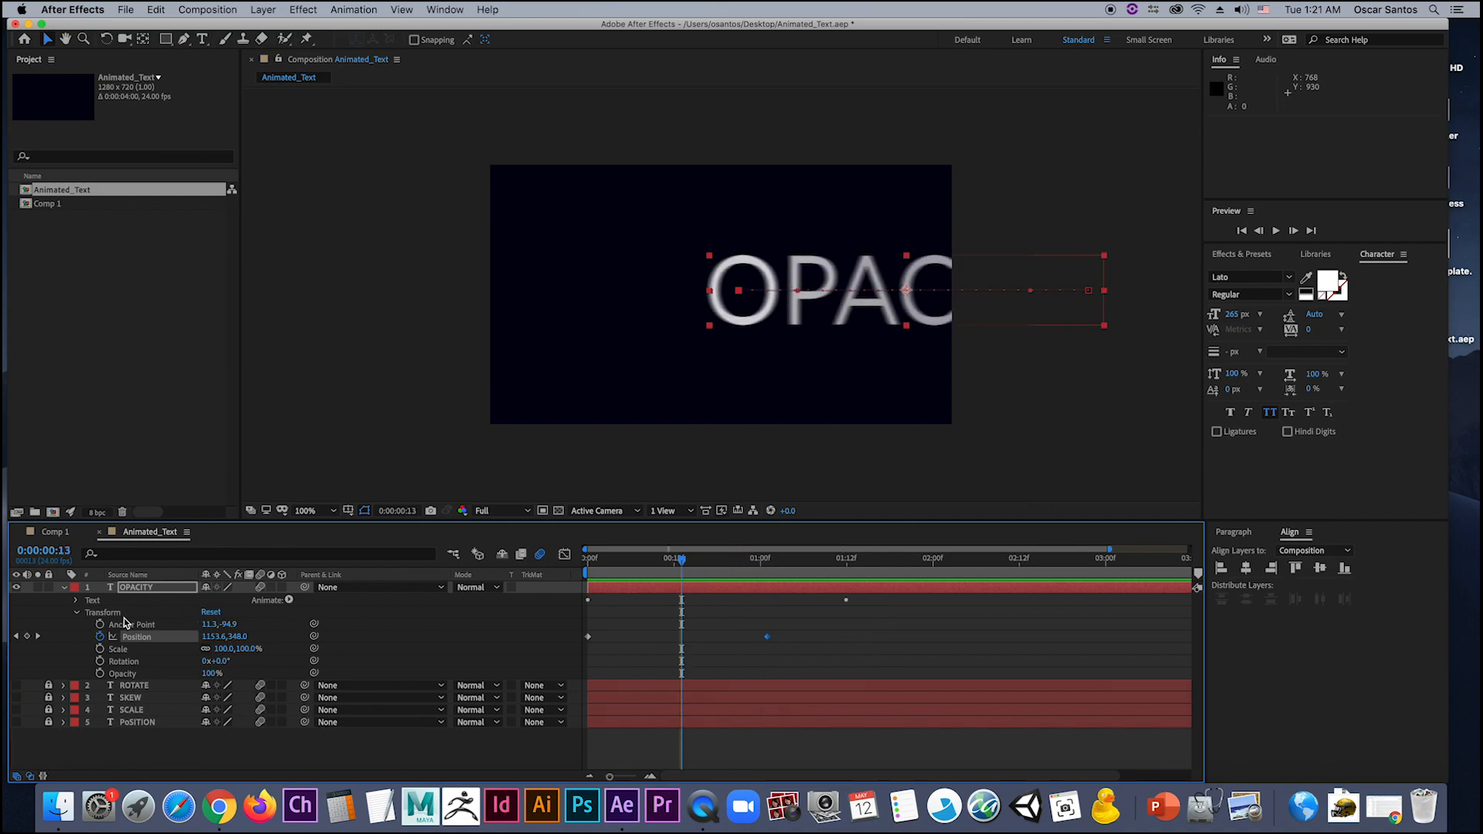
pyautogui.click(79, 614)
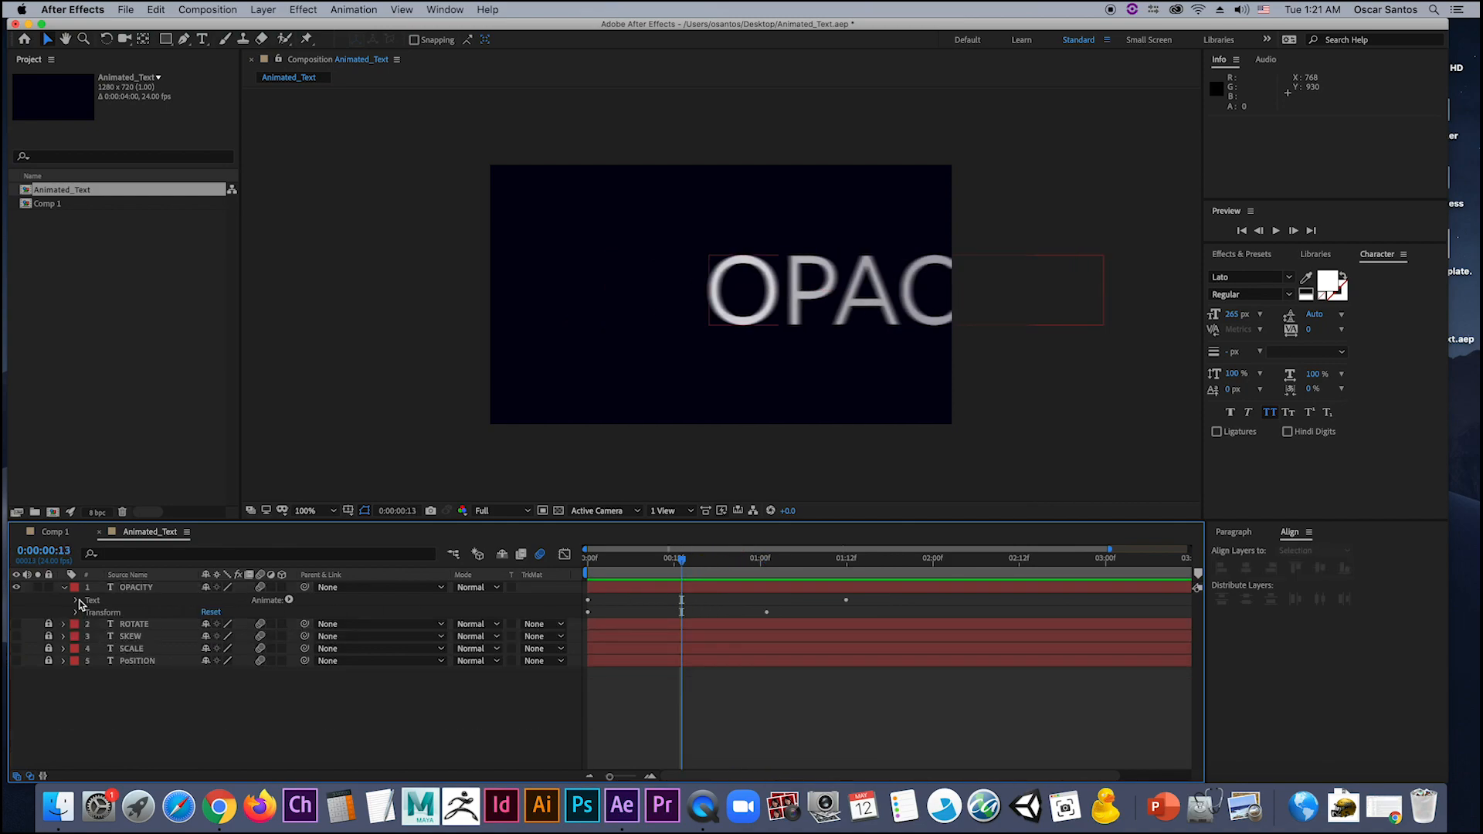
pyautogui.click(77, 600)
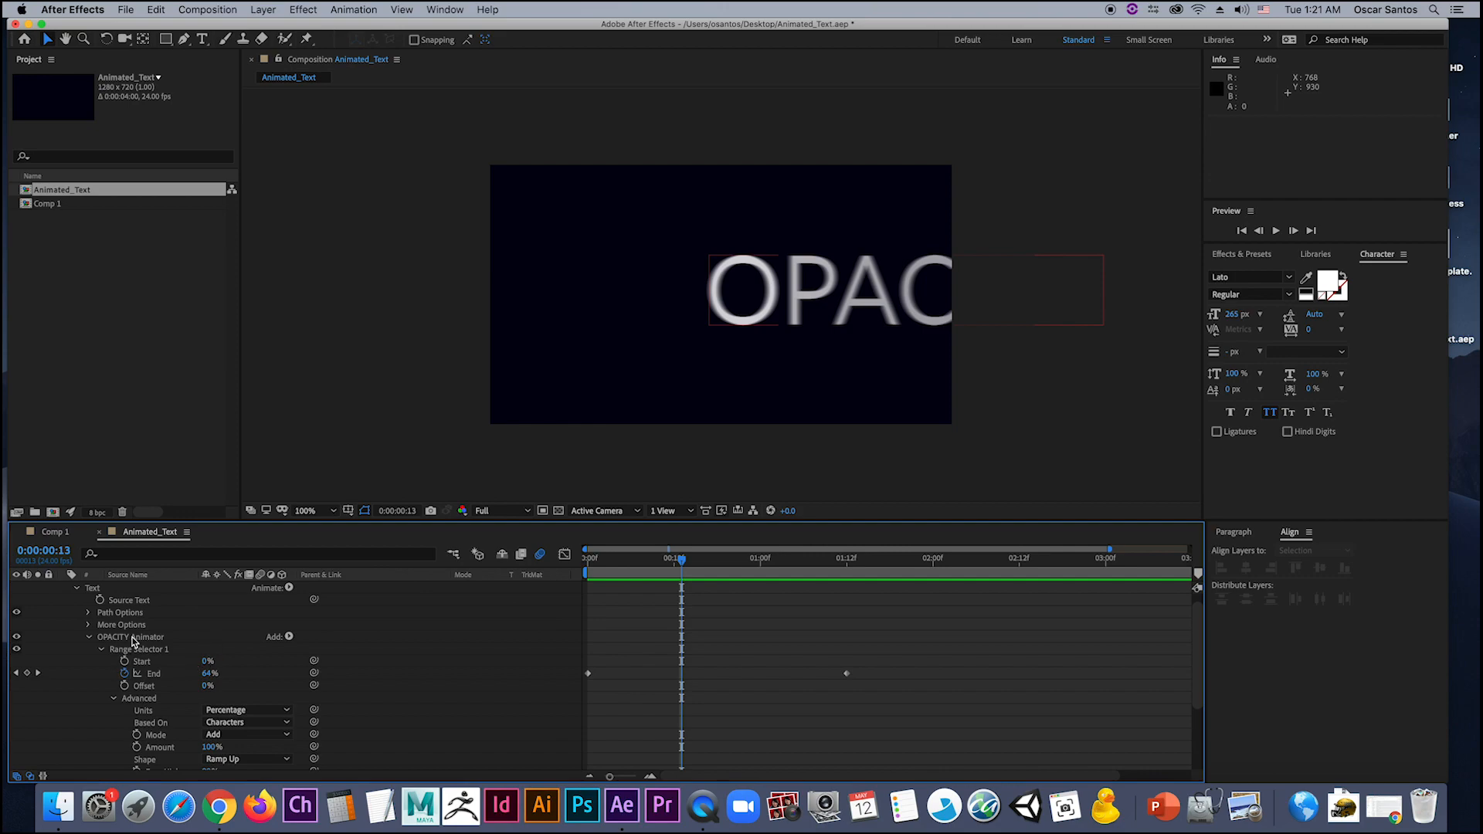
pyautogui.scroll(-5, 154, 641)
pyautogui.scroll(4, 191, 634)
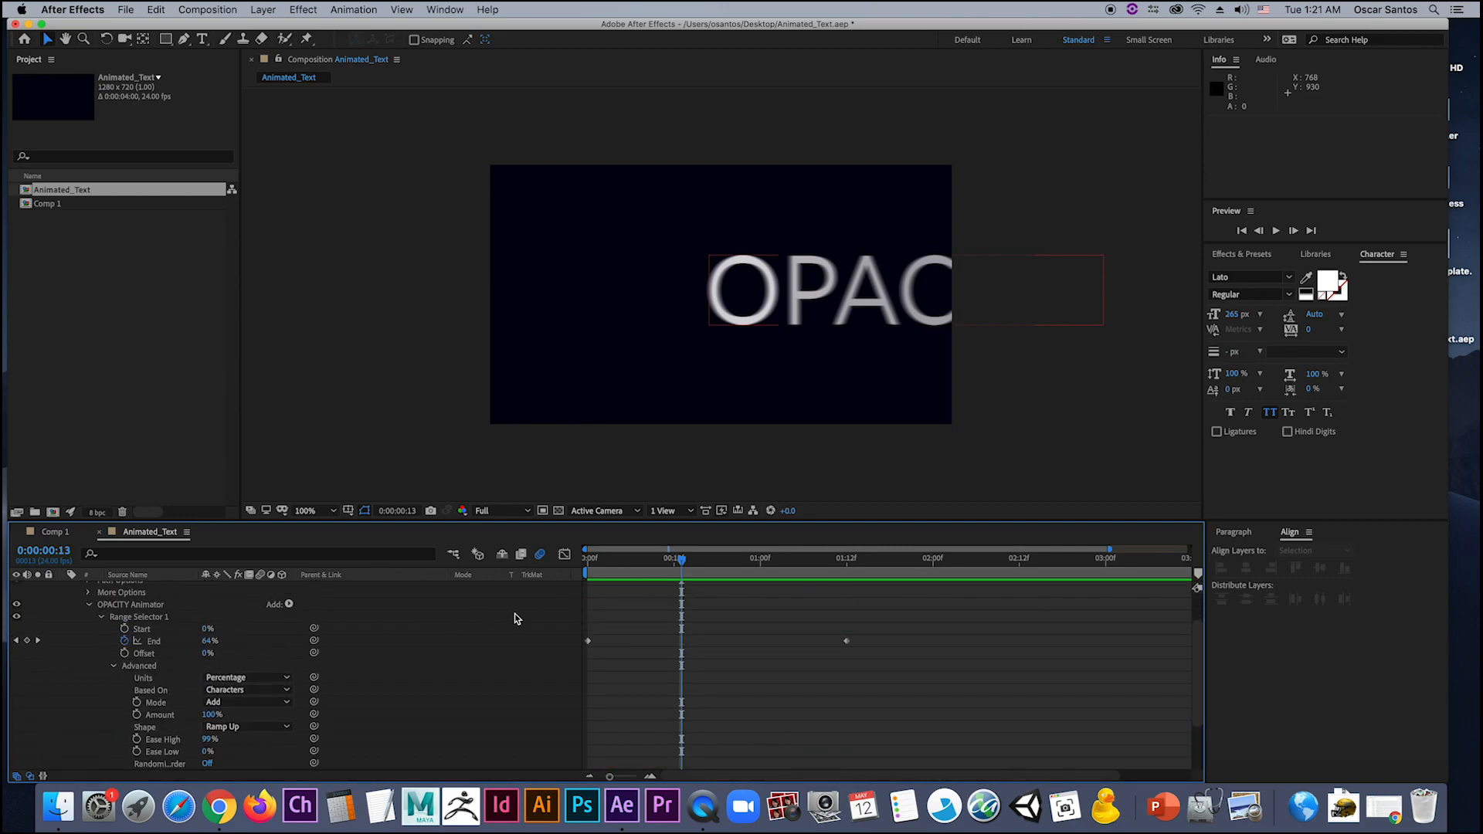
pyautogui.moveTo(693, 557); pyautogui.dragTo(567, 575)
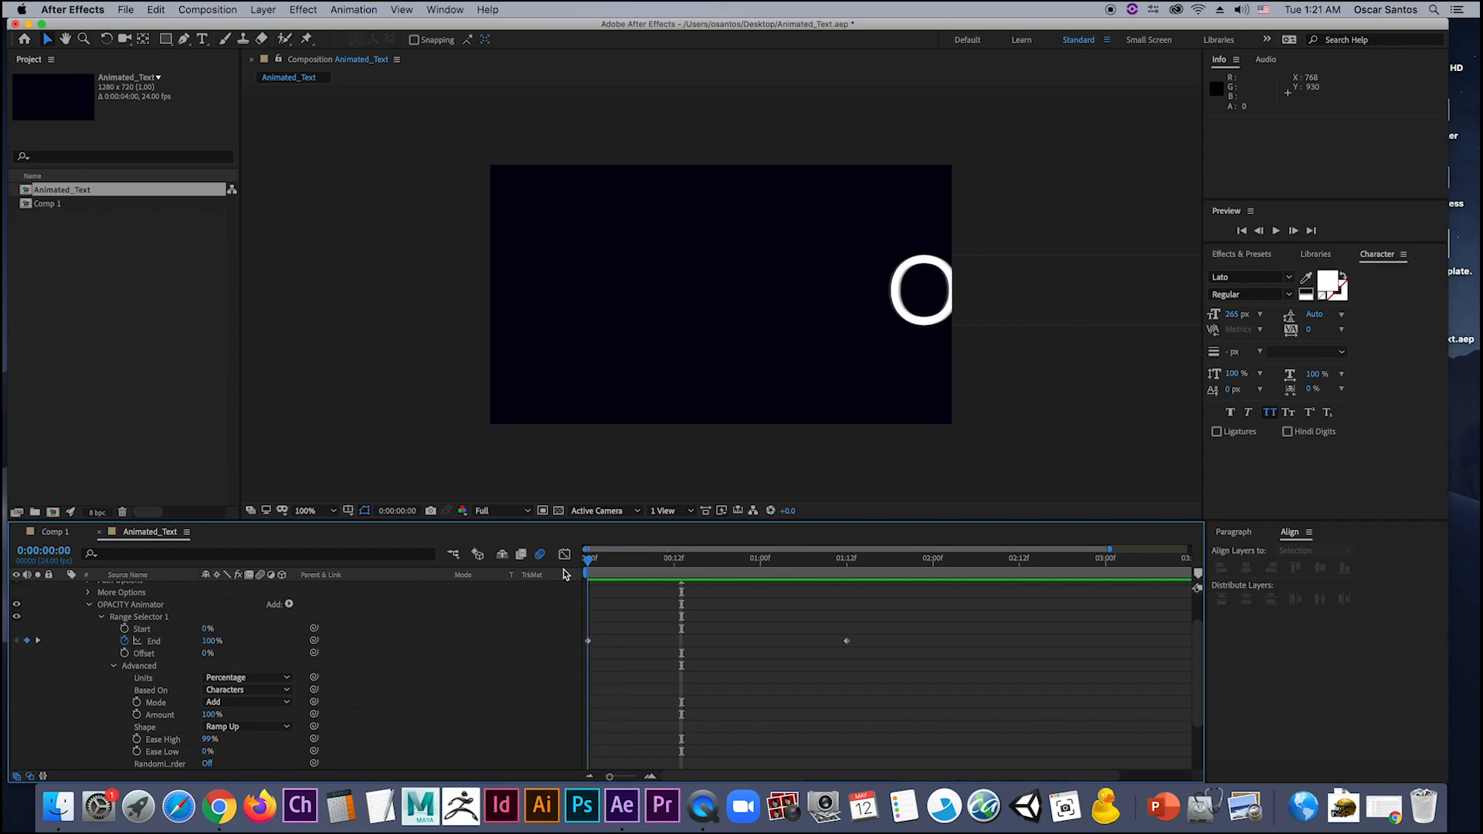
pyautogui.scroll(-3, 246, 630)
pyautogui.scroll(4, 245, 630)
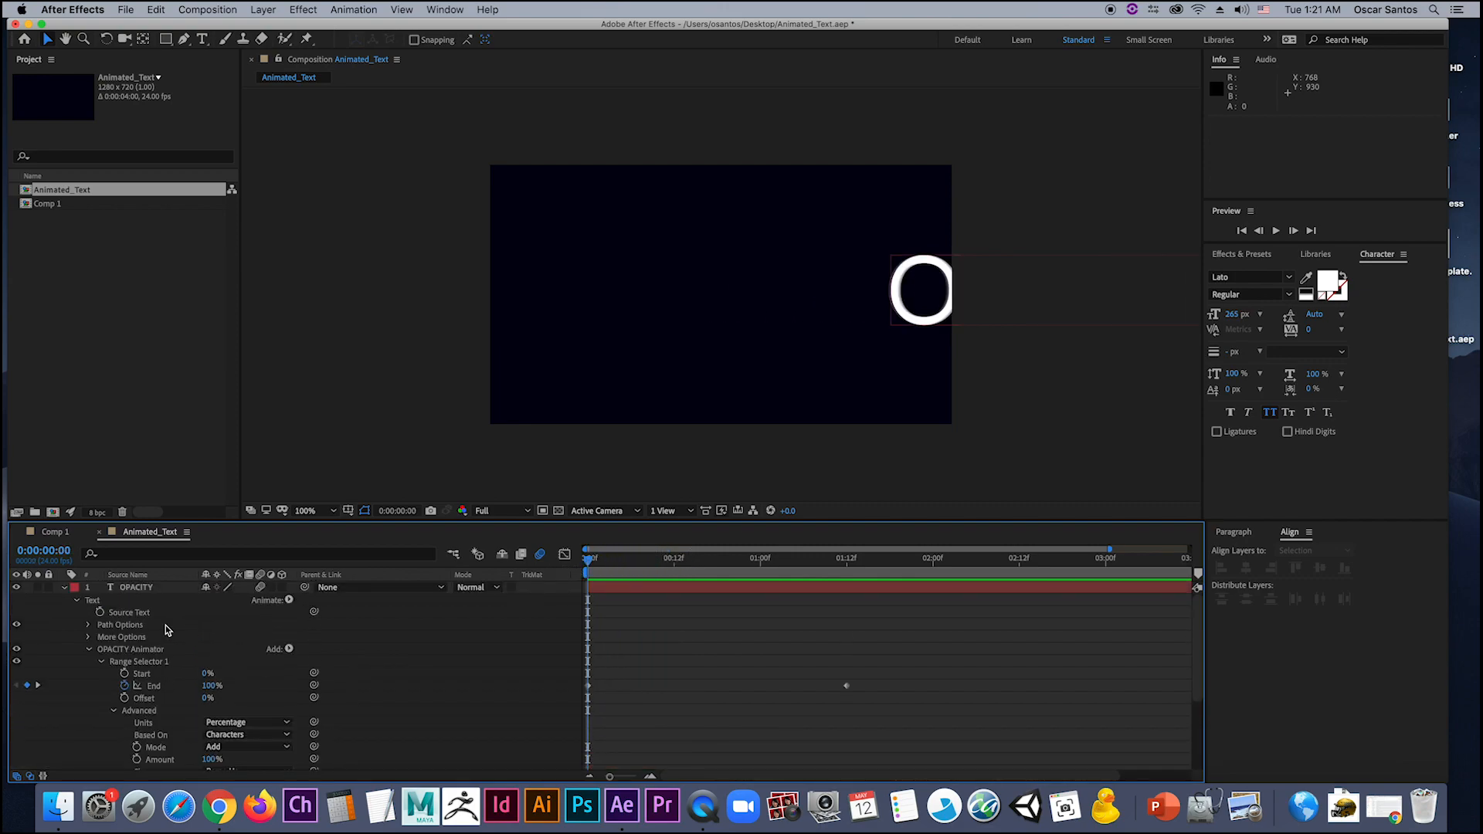
# Step: Collapse the OPACITY layer's properties, then lock and hide the layer
pyautogui.click(77, 601)
pyautogui.click(65, 587)
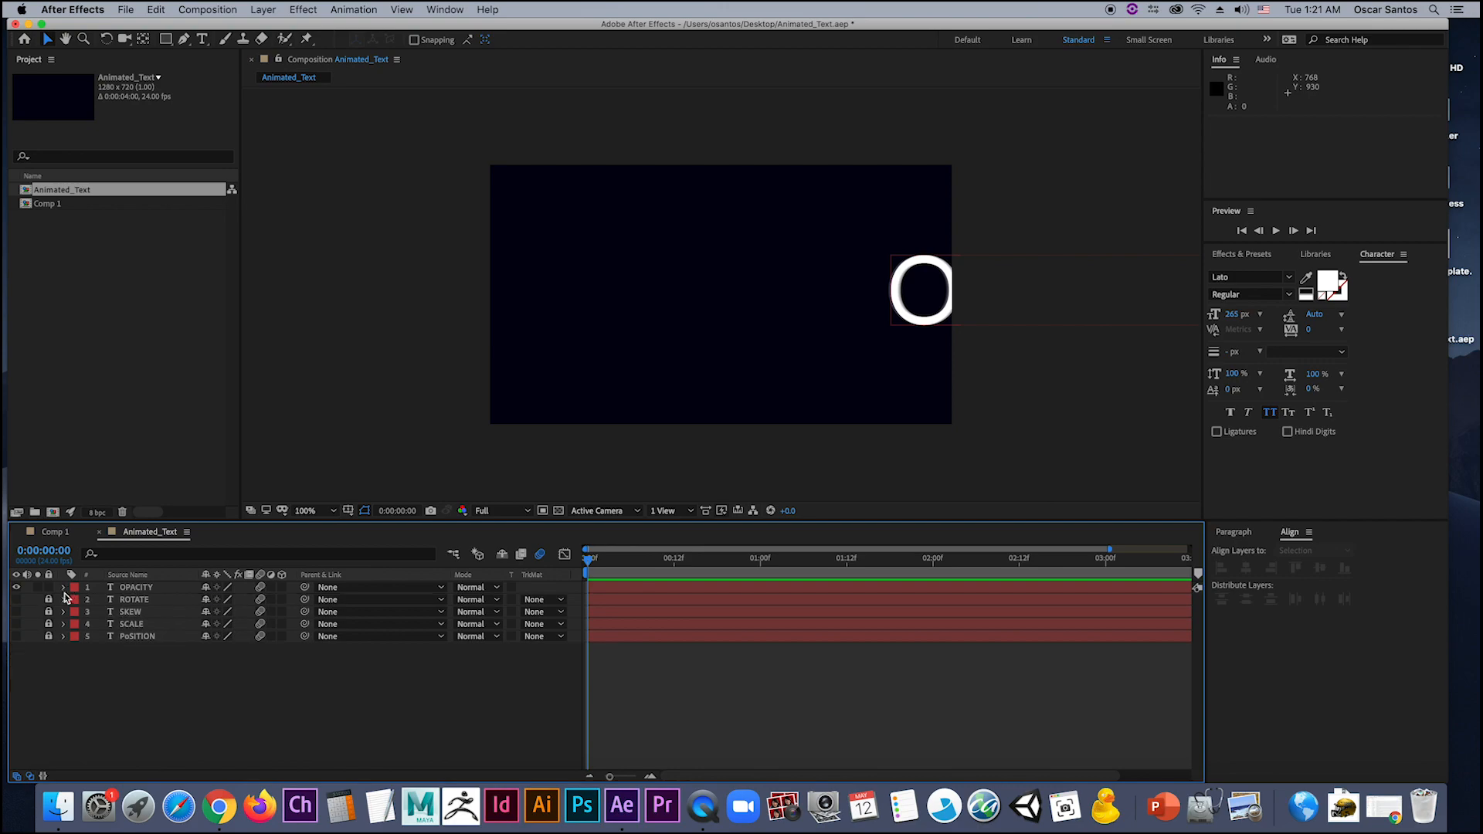
pyautogui.click(16, 588)
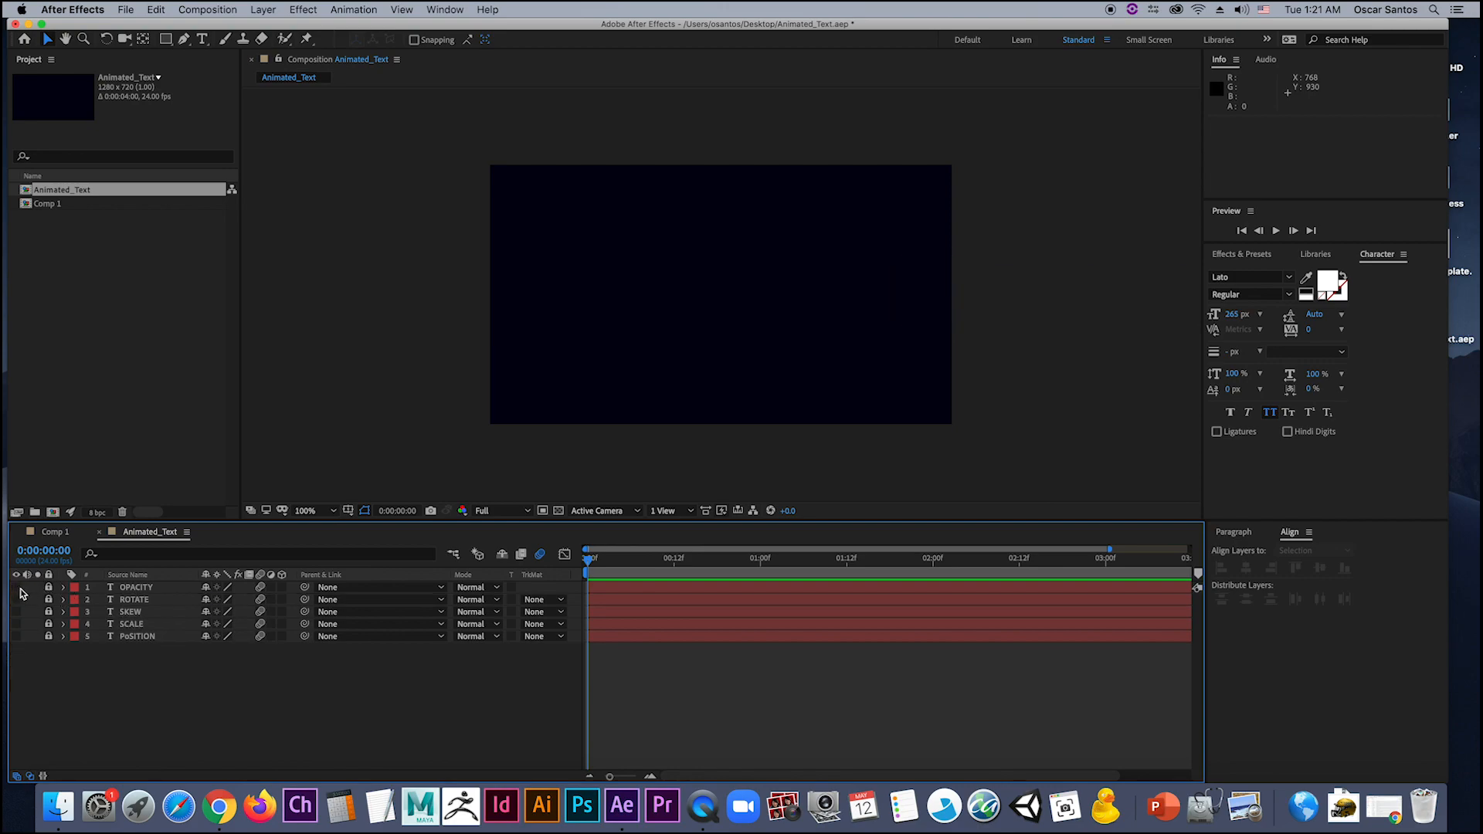
# Step: Create a new text layer reading COMBO and finish text editing
pyautogui.rightClick(164, 672)
pyautogui.moveTo(280, 625)
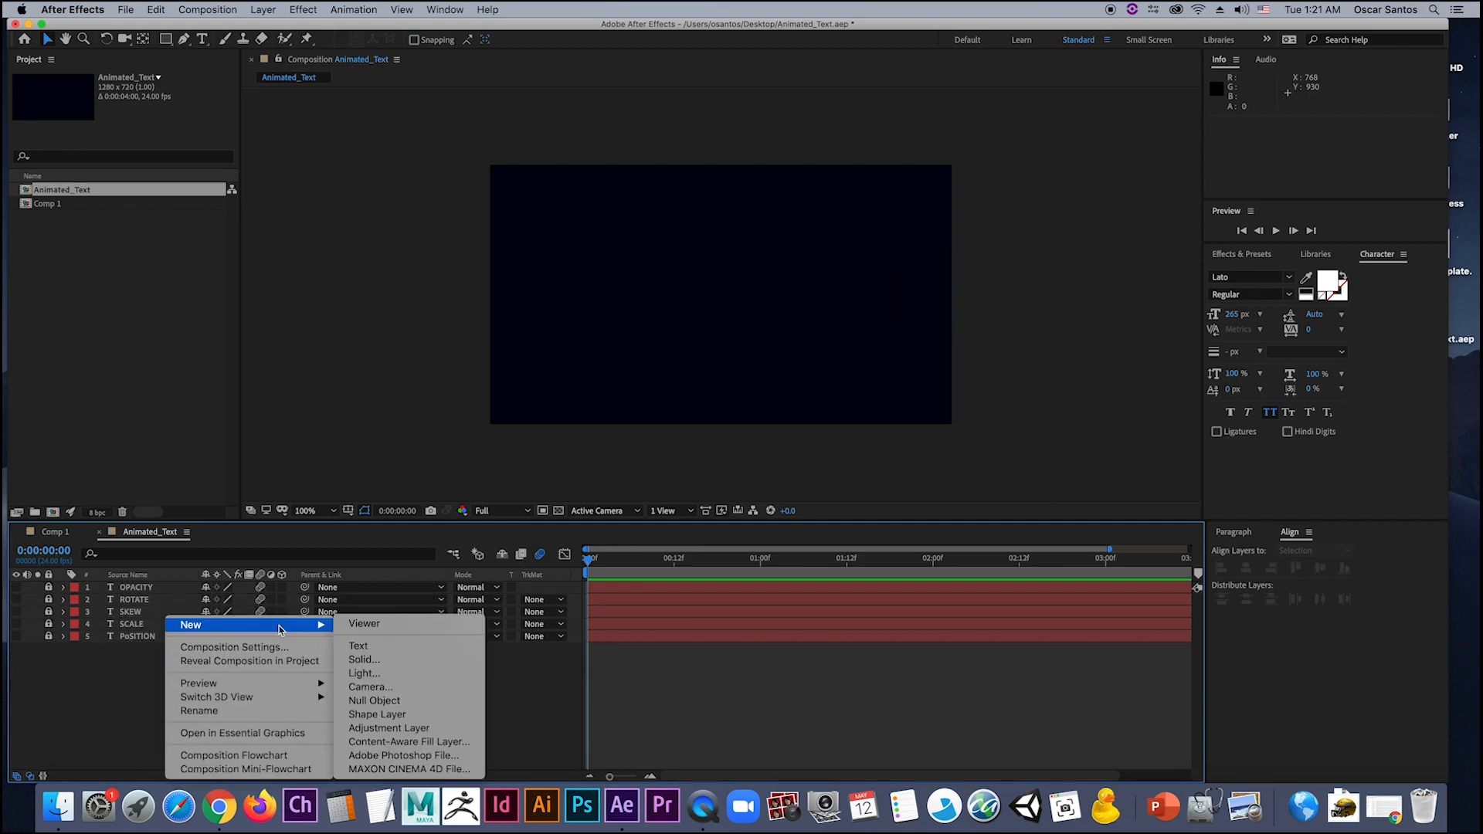
pyautogui.click(378, 647)
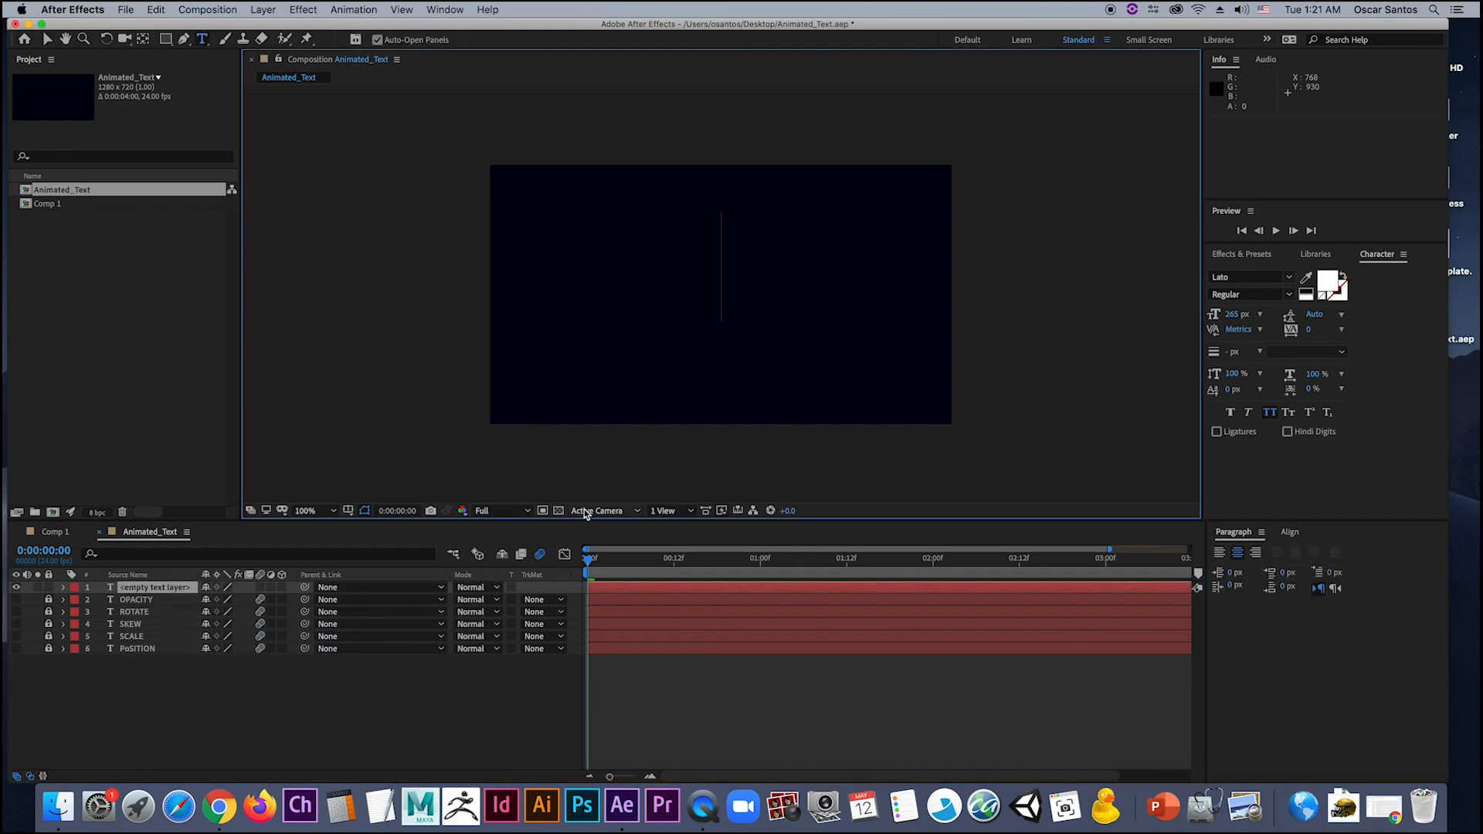
pyautogui.write('COMBO')
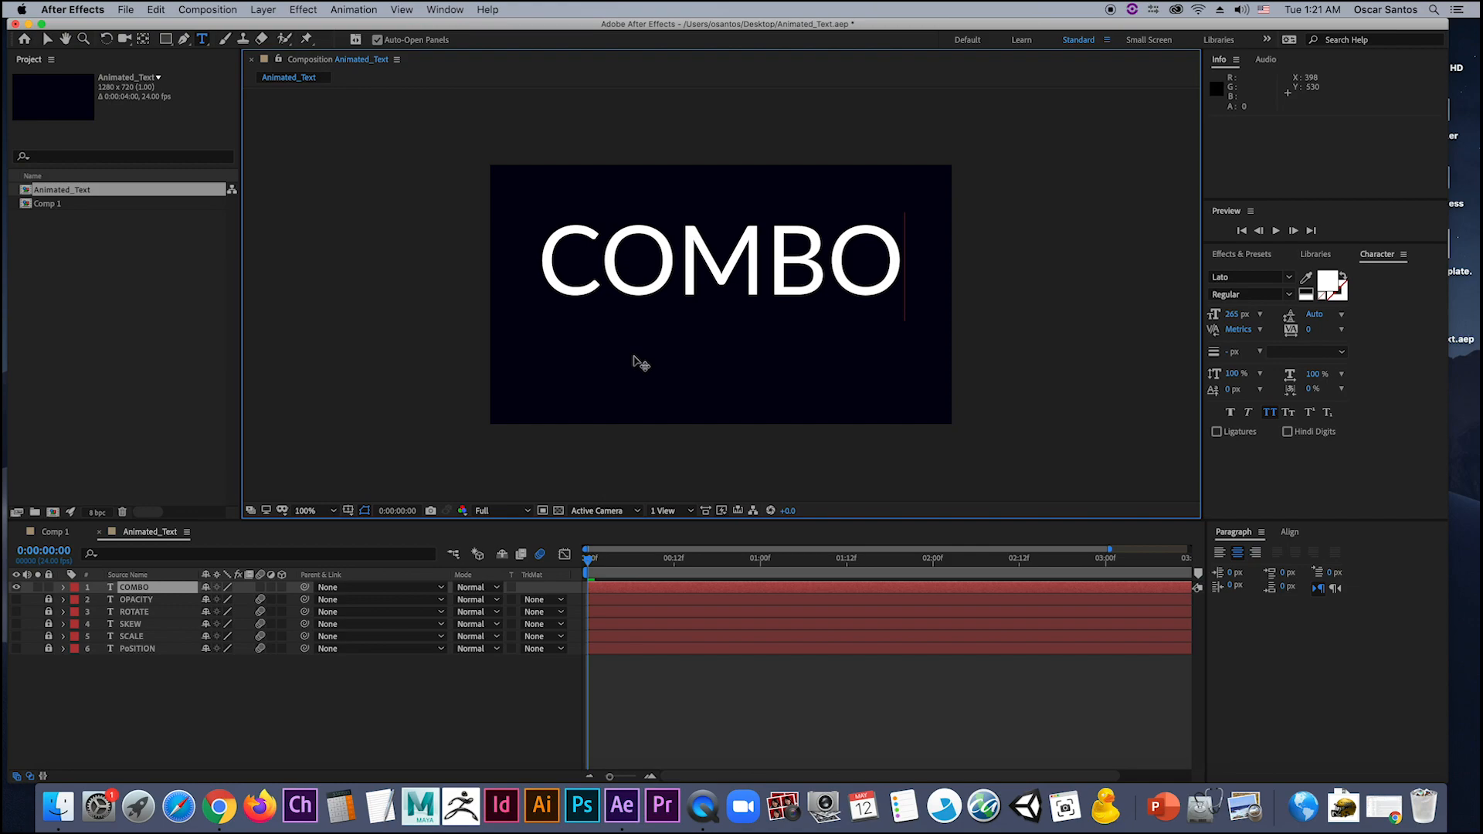
pyautogui.click(48, 41)
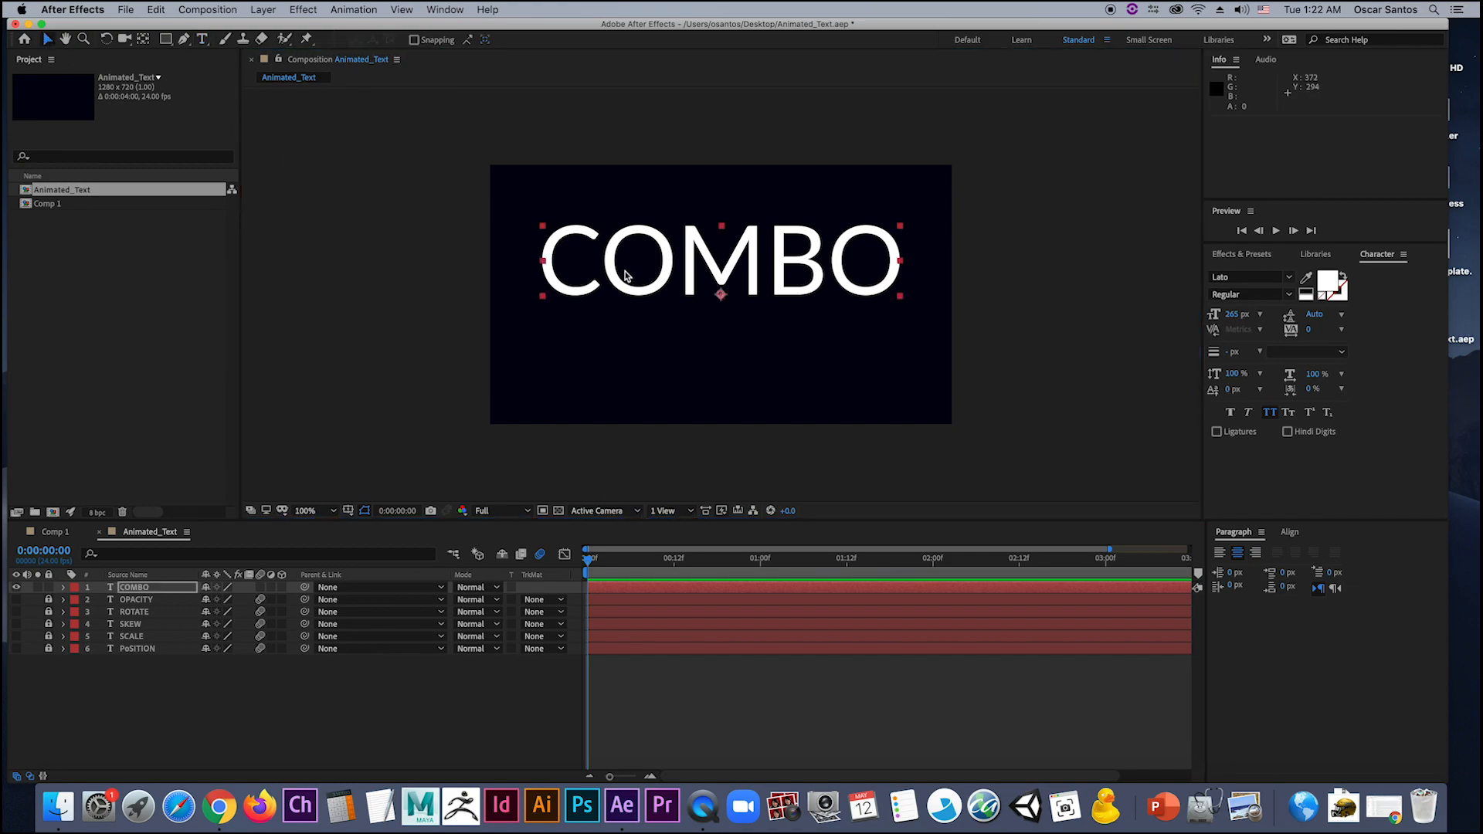
# Step: Center the COMBO layer's anchor point on its text and align the layer vertically to the composition's center
pyautogui.click(626, 276)
pyautogui.press('super+alt+Home')
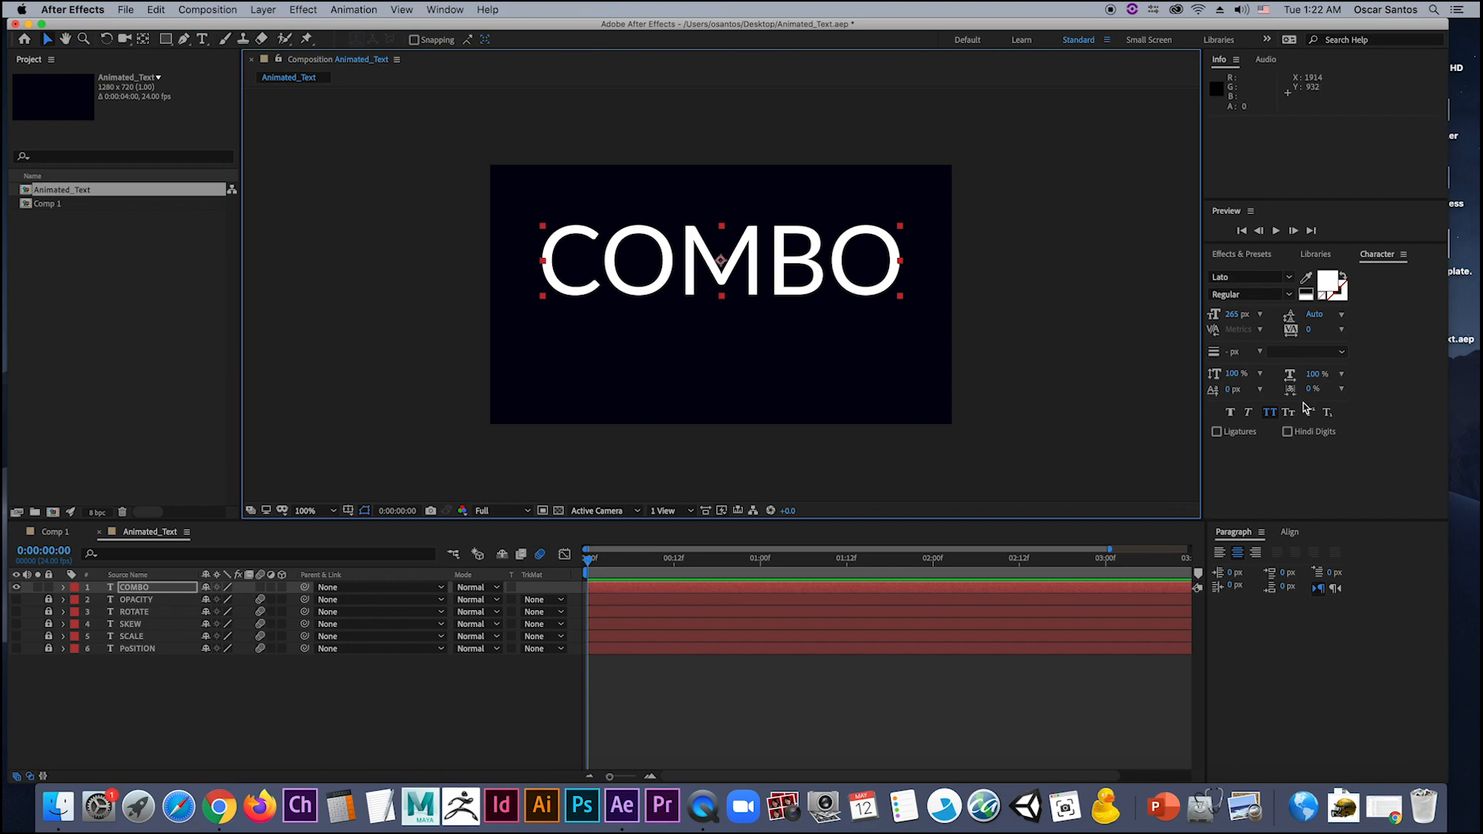
pyautogui.click(1291, 533)
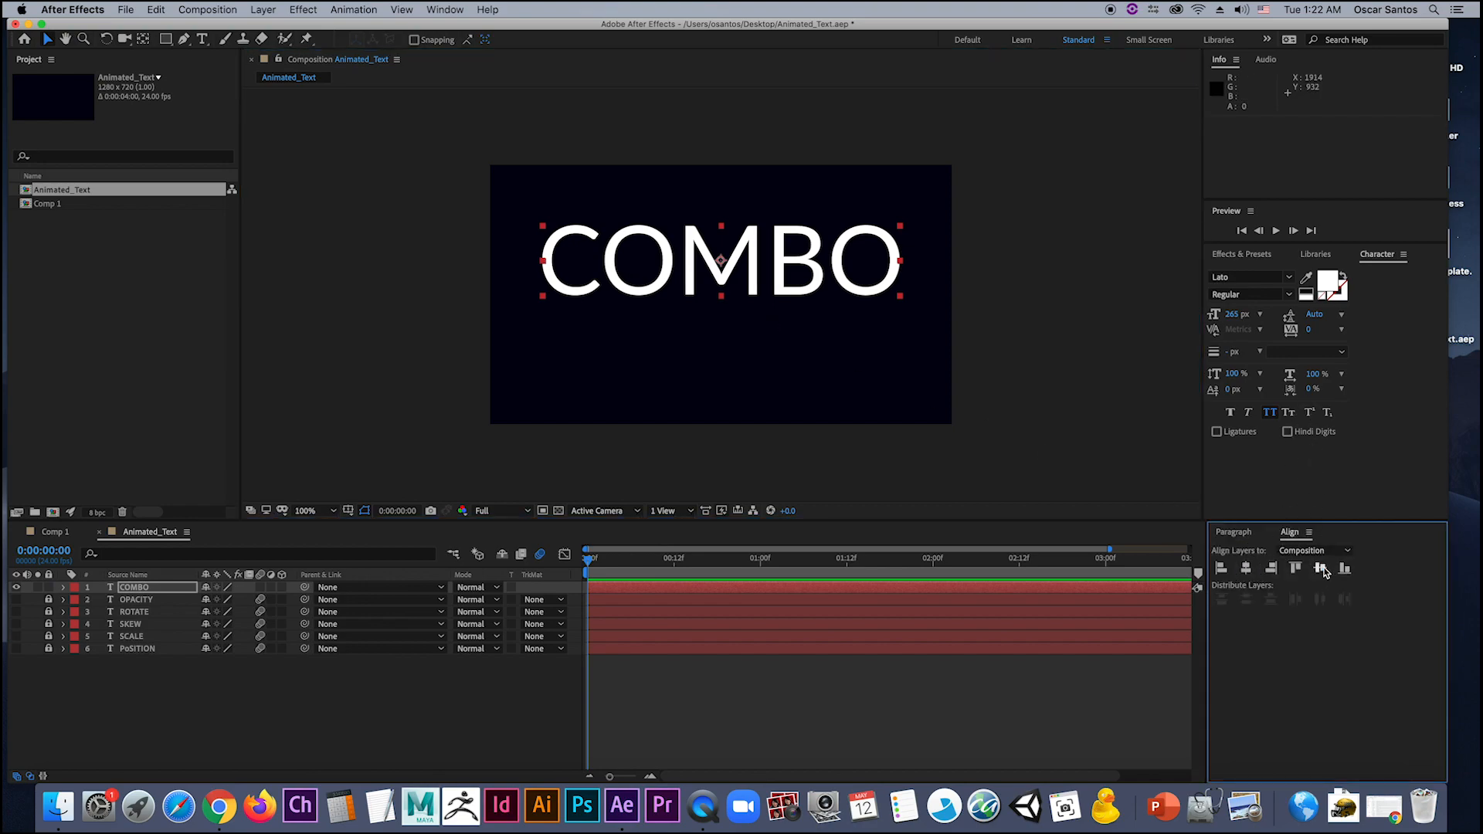
pyautogui.click(1321, 568)
# Step: Add a text animator with all transform properties to the COMBO layer
pyautogui.click(64, 587)
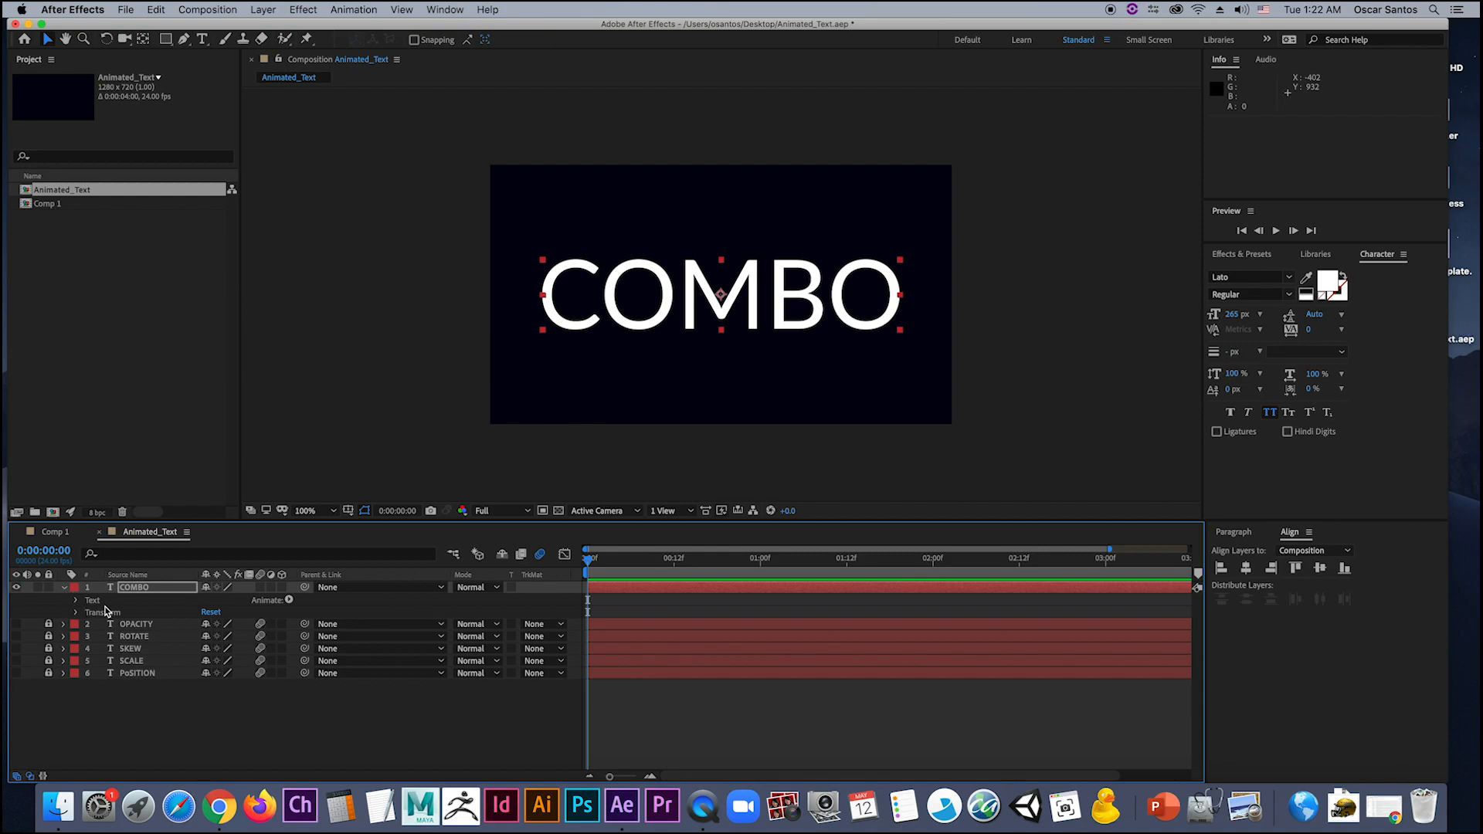
pyautogui.click(289, 601)
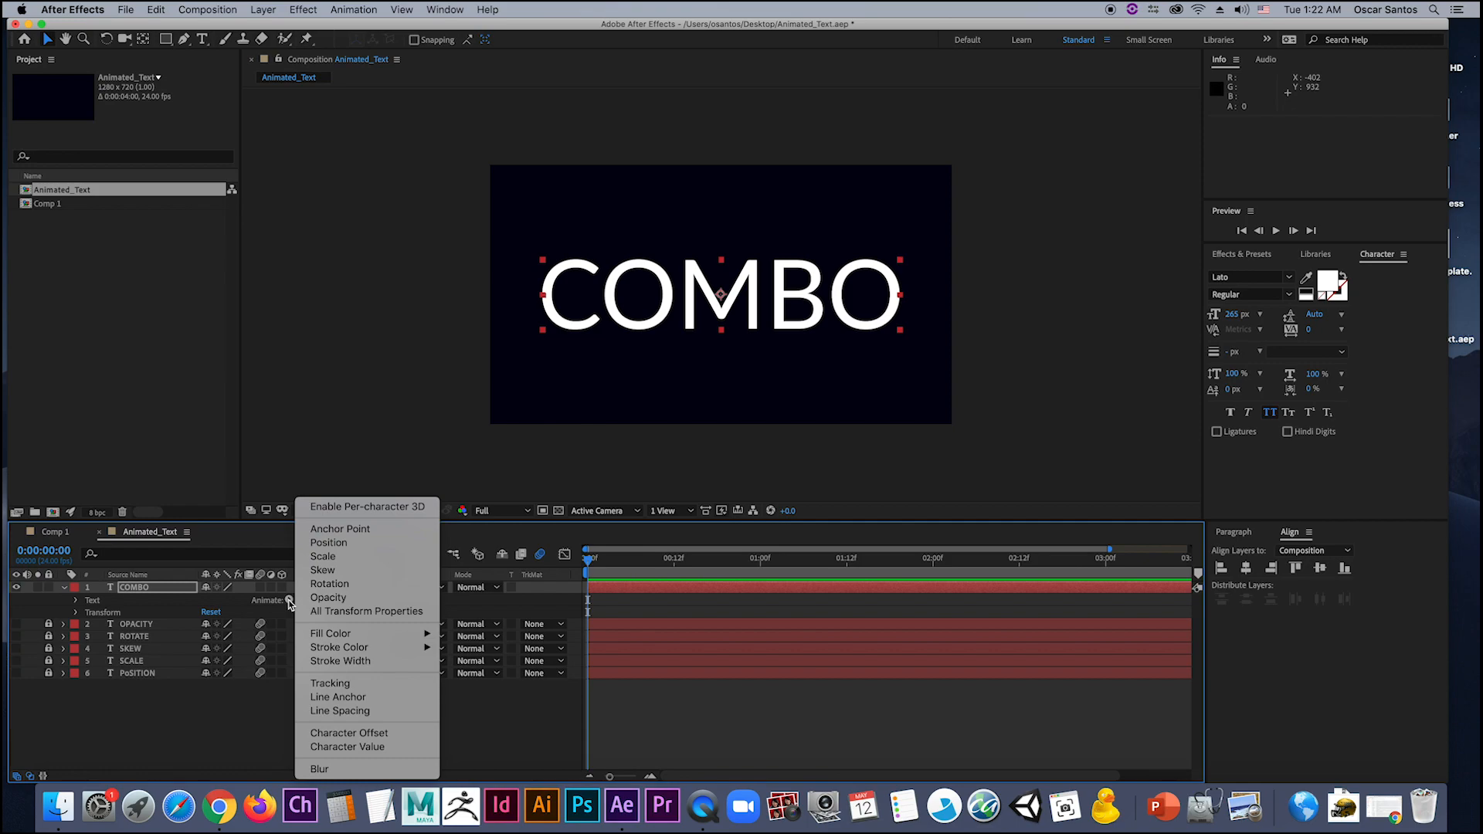
pyautogui.click(333, 612)
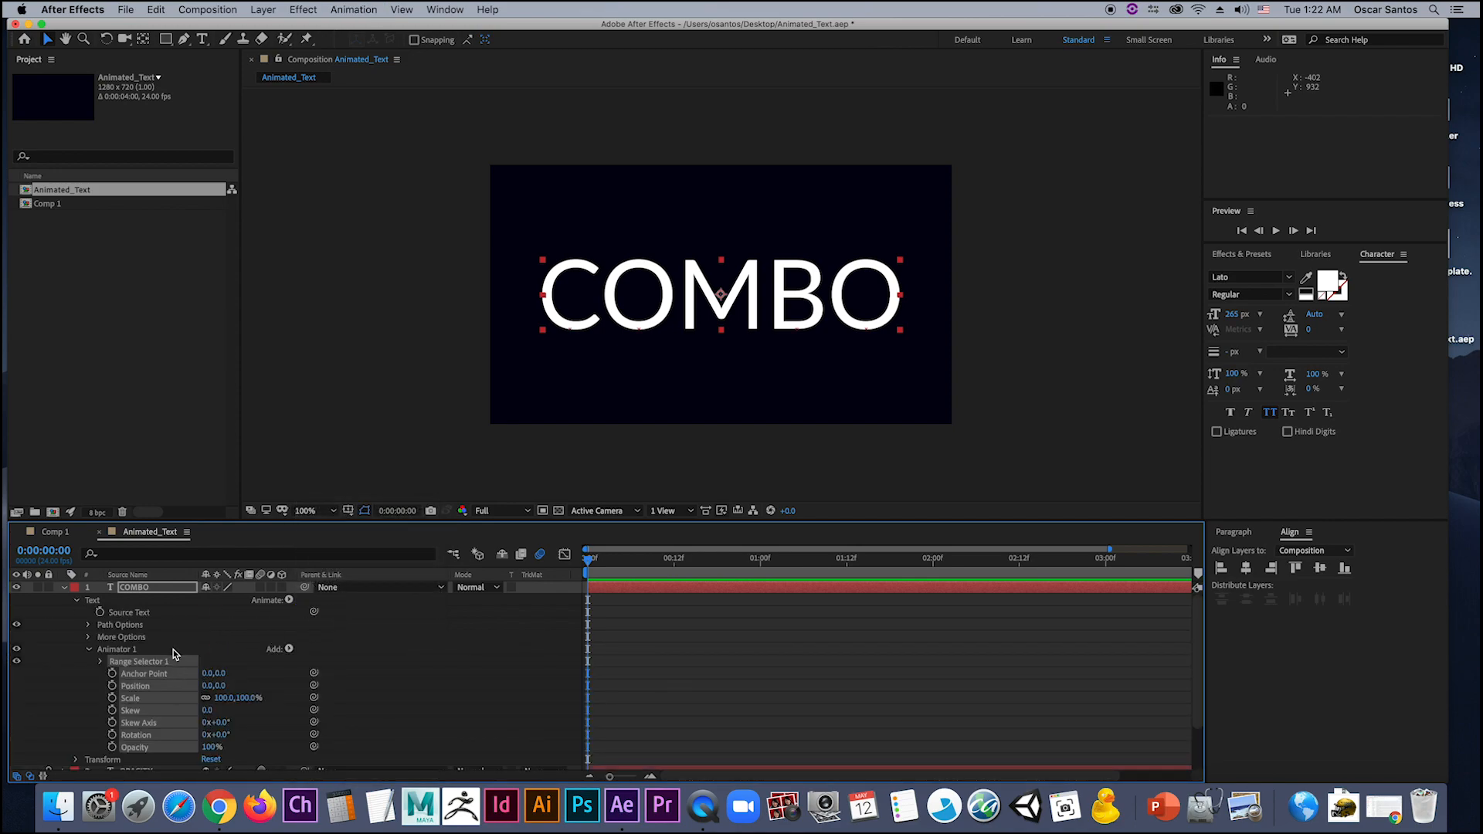
# Step: Rename the COMBO layer's new animator as All Transform
pyautogui.click(173, 649)
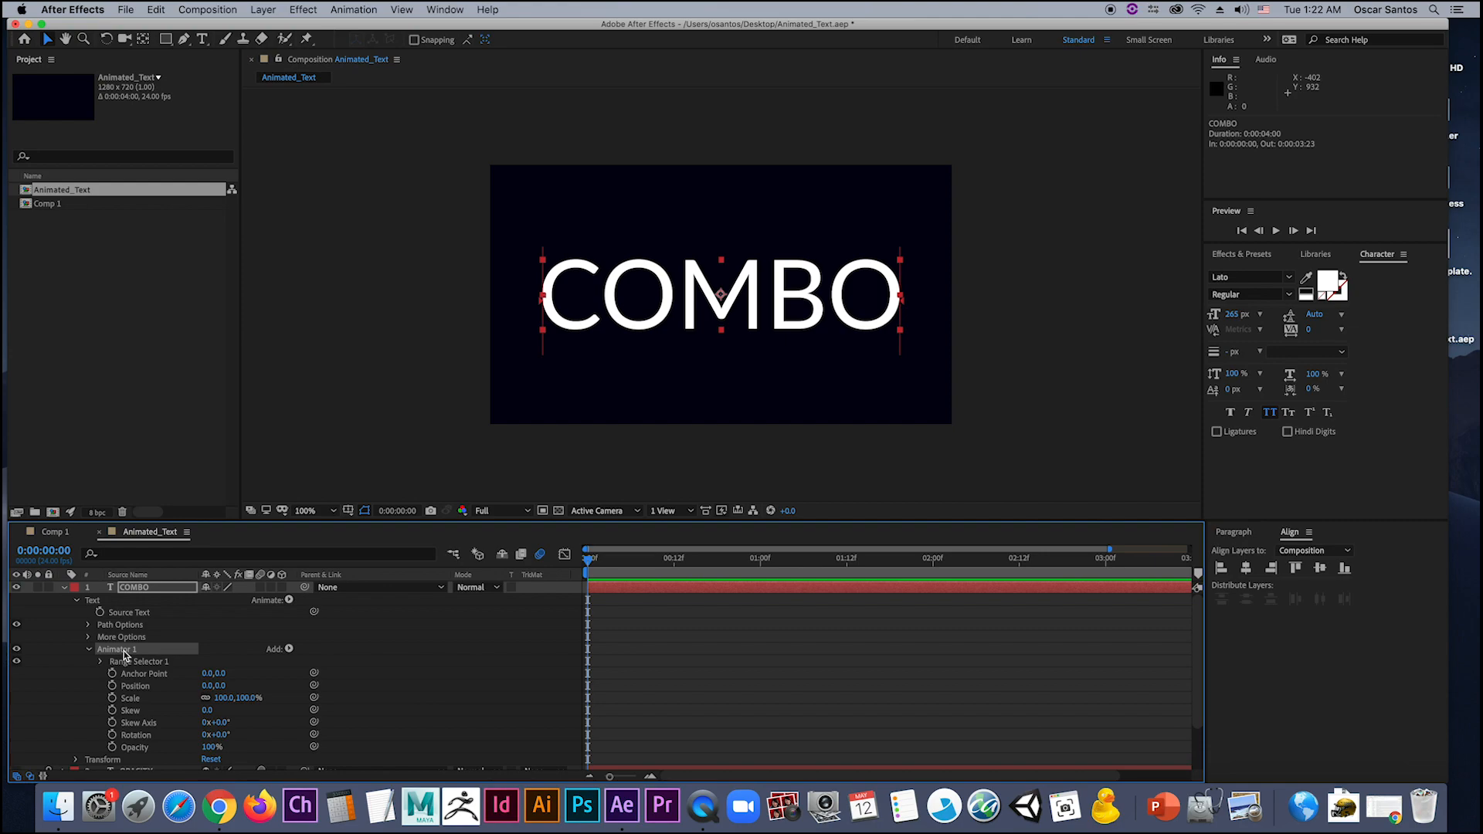
pyautogui.press('Return')
pyautogui.write('All')
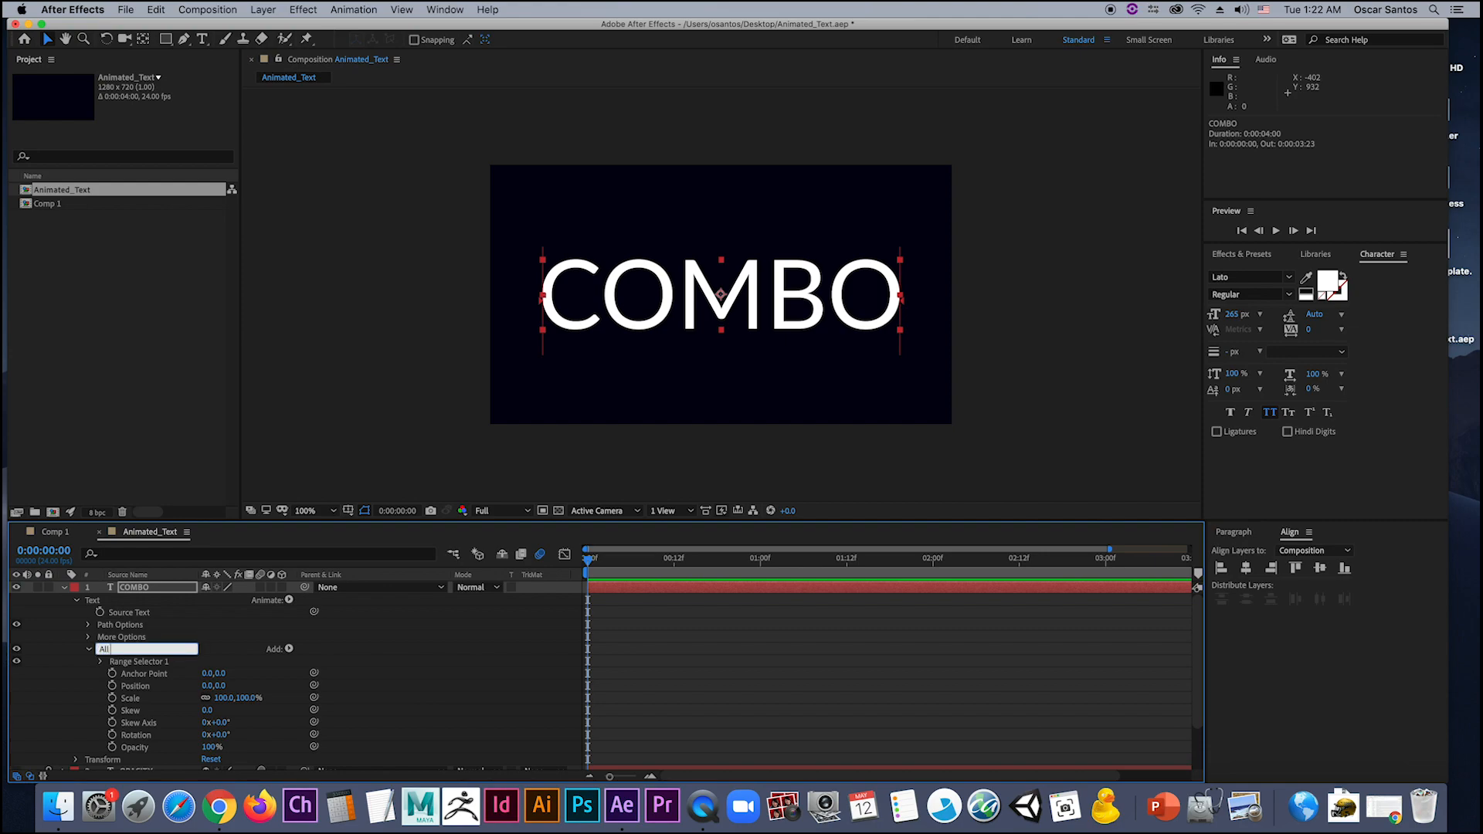
pyautogui.write(' Transform')
pyautogui.press('Return')
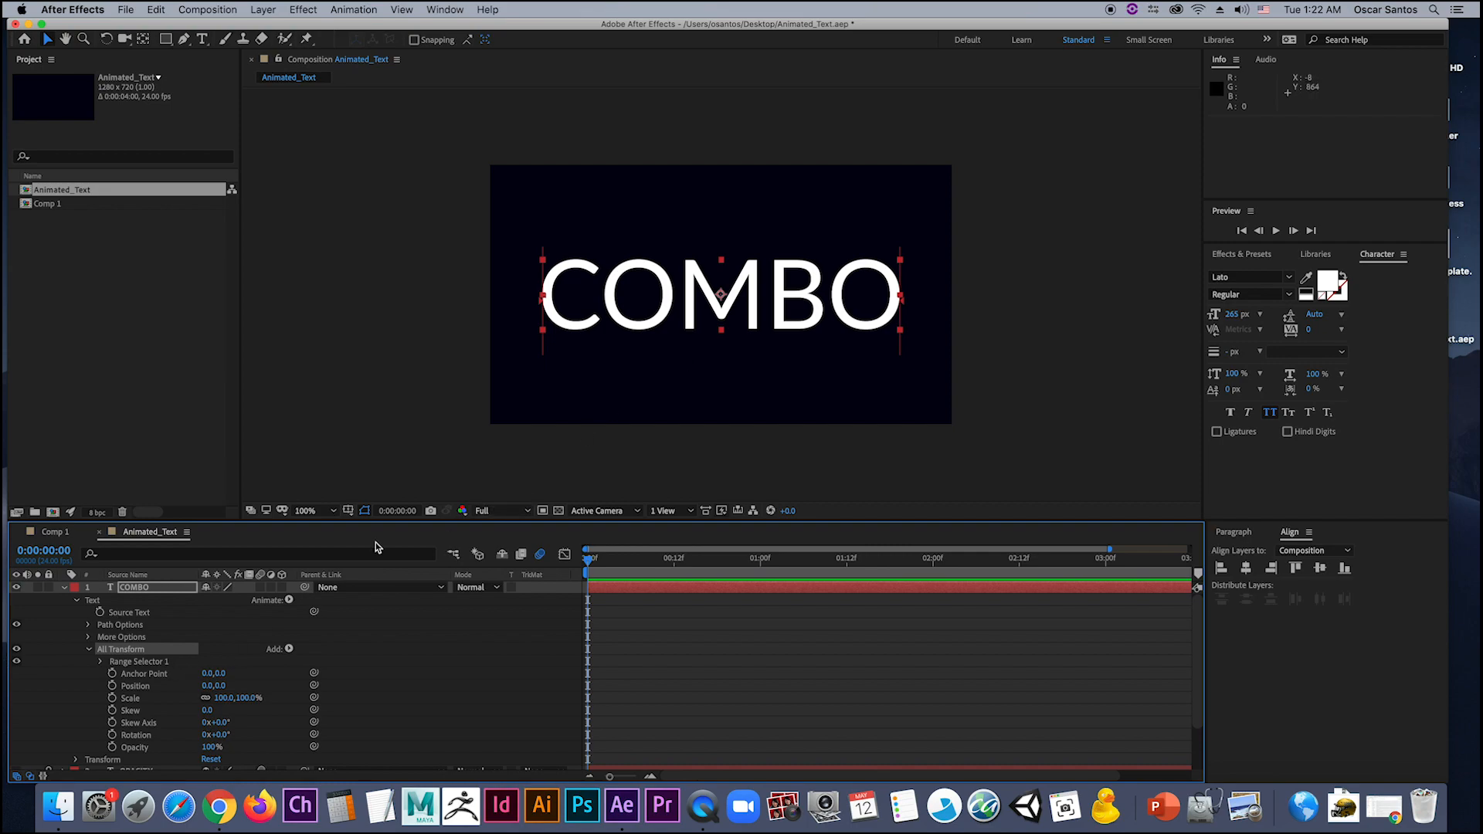
# Step: Try out changes to the All Transform animator's Position, Skew Axis, Skew and Opacity, undoing the unwanted ones
pyautogui.scroll(-2, 152, 703)
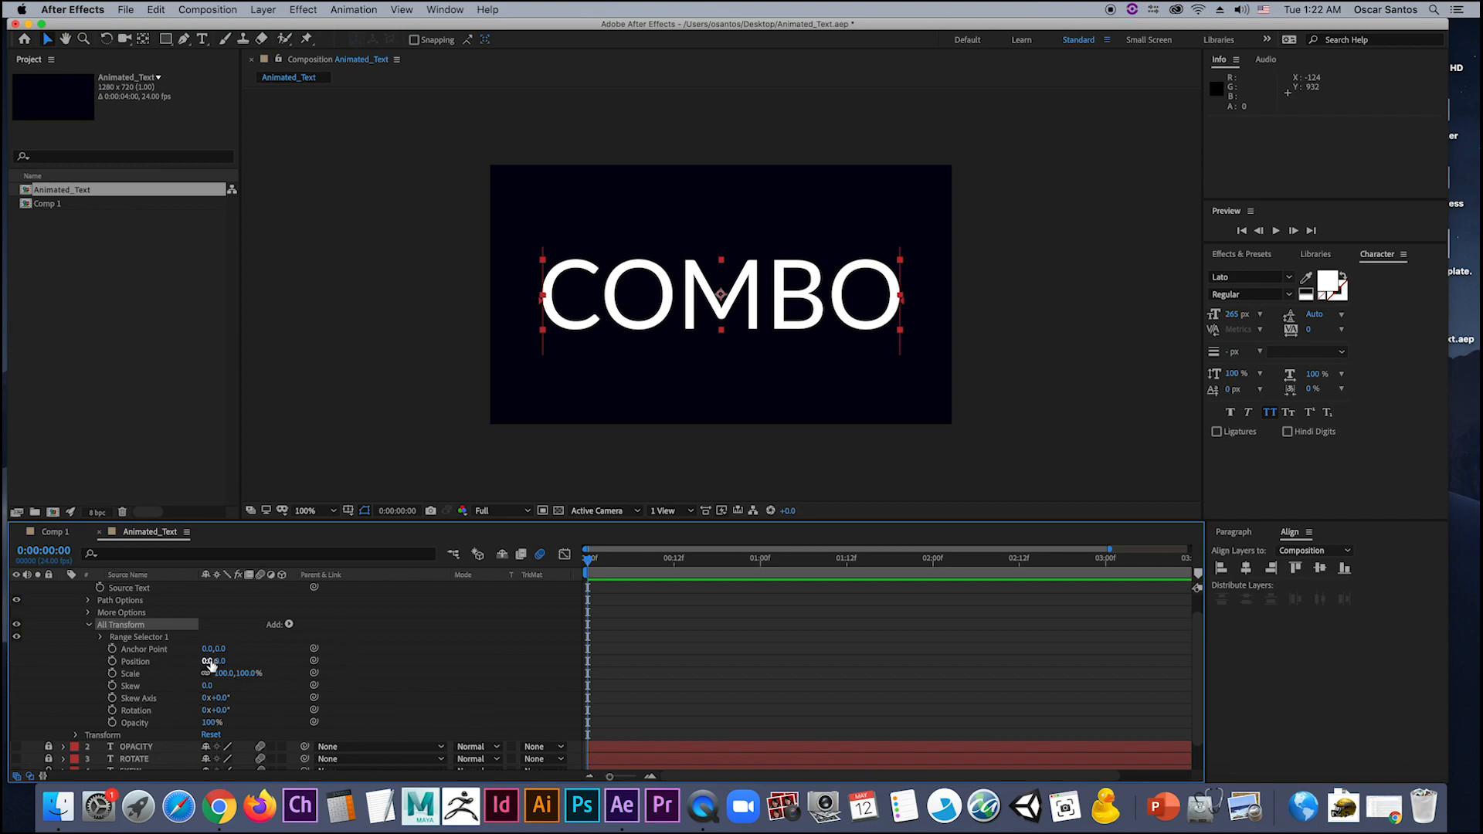
pyautogui.moveTo(210, 664); pyautogui.dragTo(292, 696)
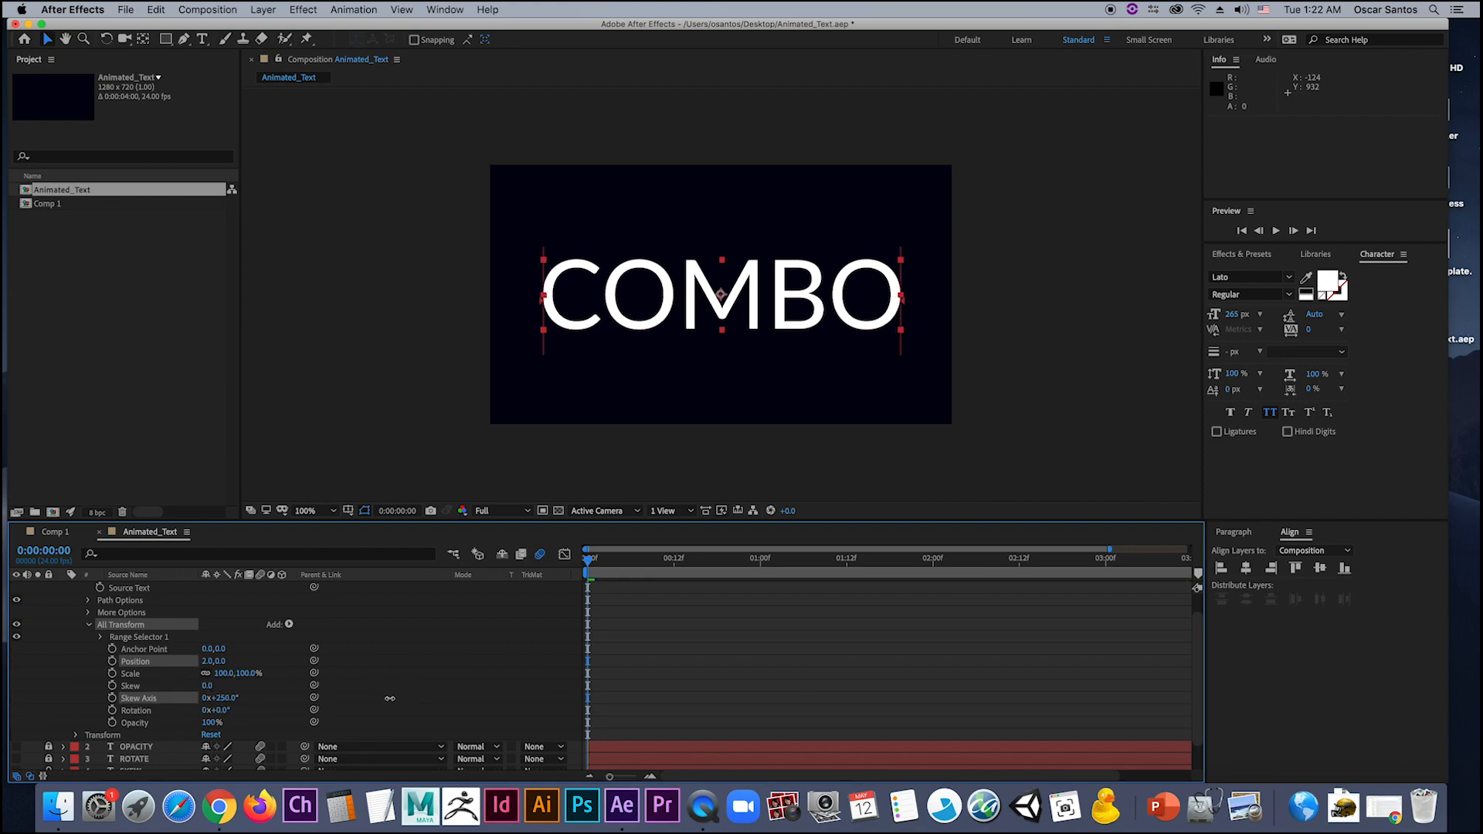
pyautogui.moveTo(390, 698); pyautogui.dragTo(210, 686)
pyautogui.press('super+z')
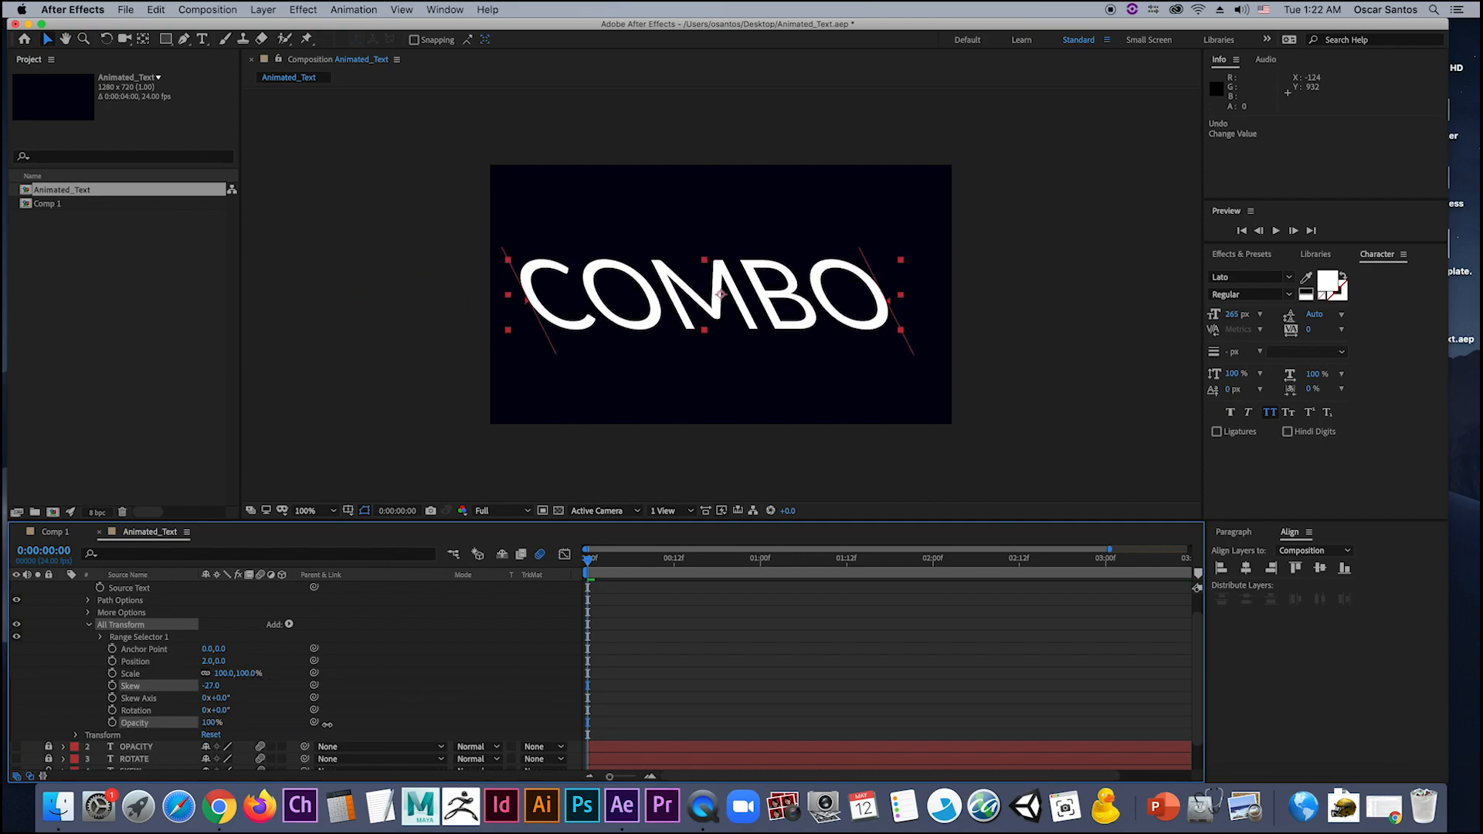
pyautogui.moveTo(328, 723); pyautogui.dragTo(250, 729)
pyautogui.press('super+z')
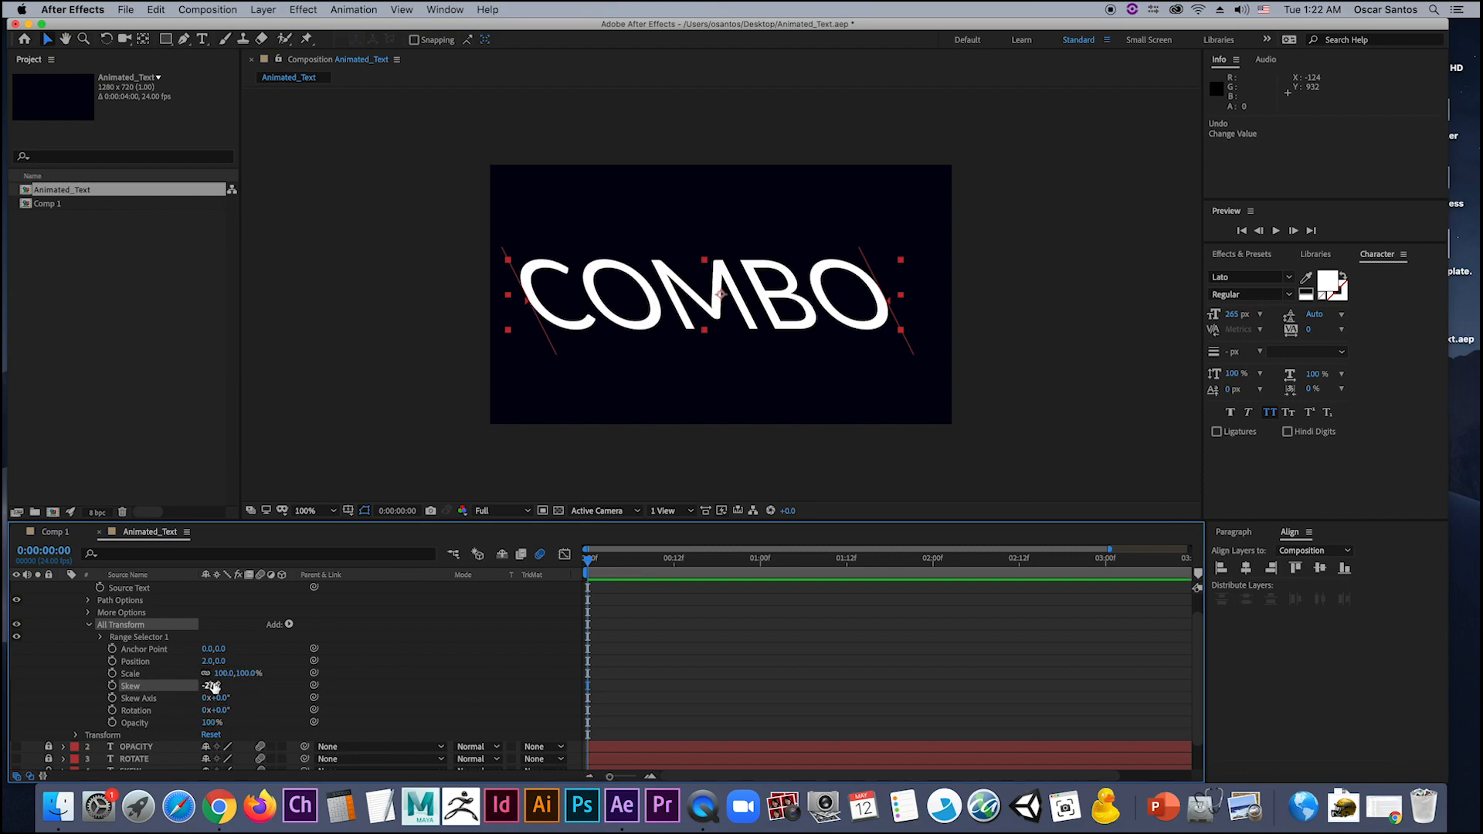
# Step: Keyframe the animator's Skew from -68 at the first frame to 70 at one second
pyautogui.click(112, 686)
pyautogui.moveTo(214, 686); pyautogui.dragTo(188, 685)
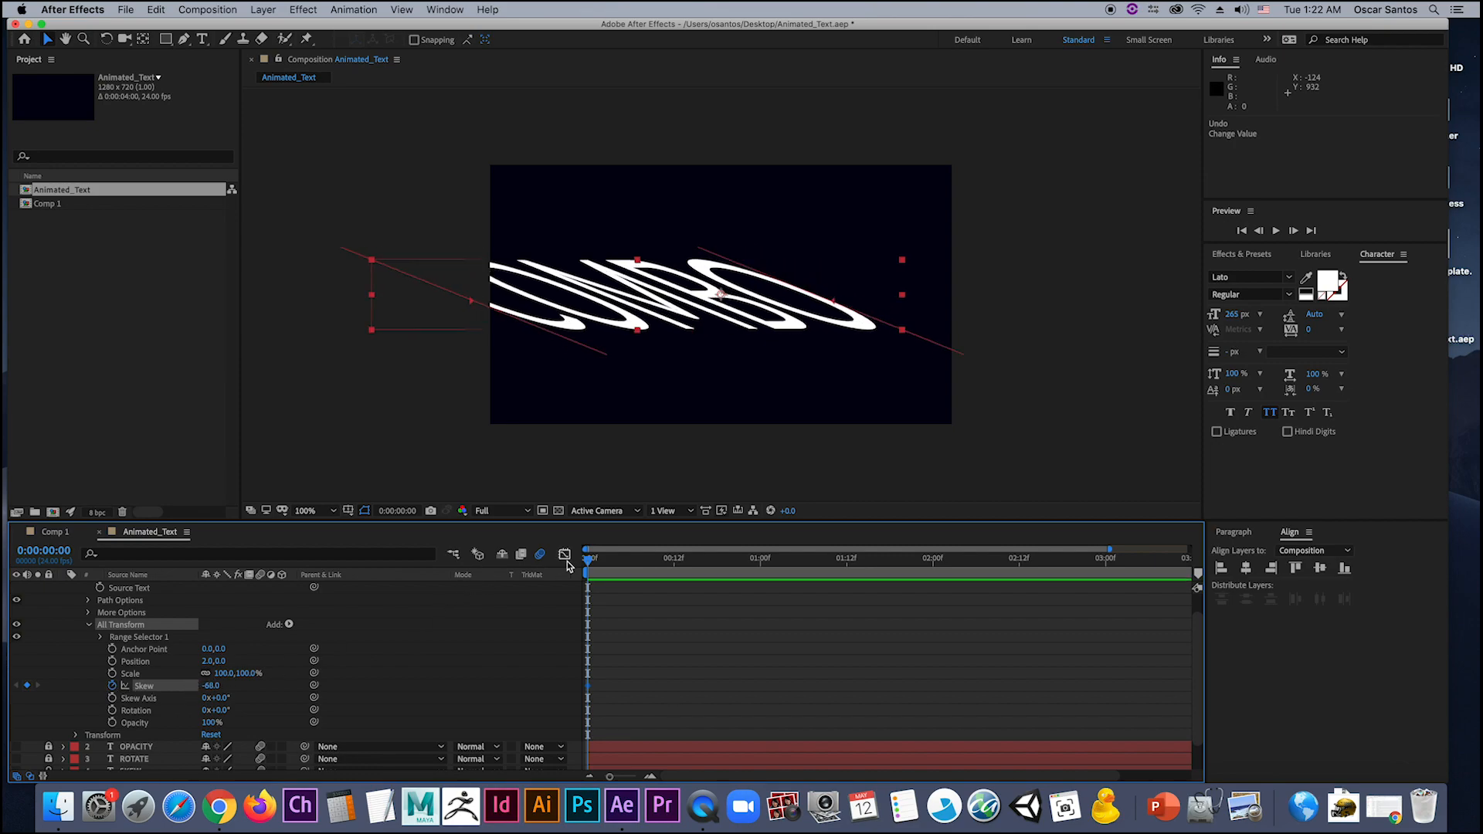
pyautogui.moveTo(589, 564); pyautogui.dragTo(760, 560)
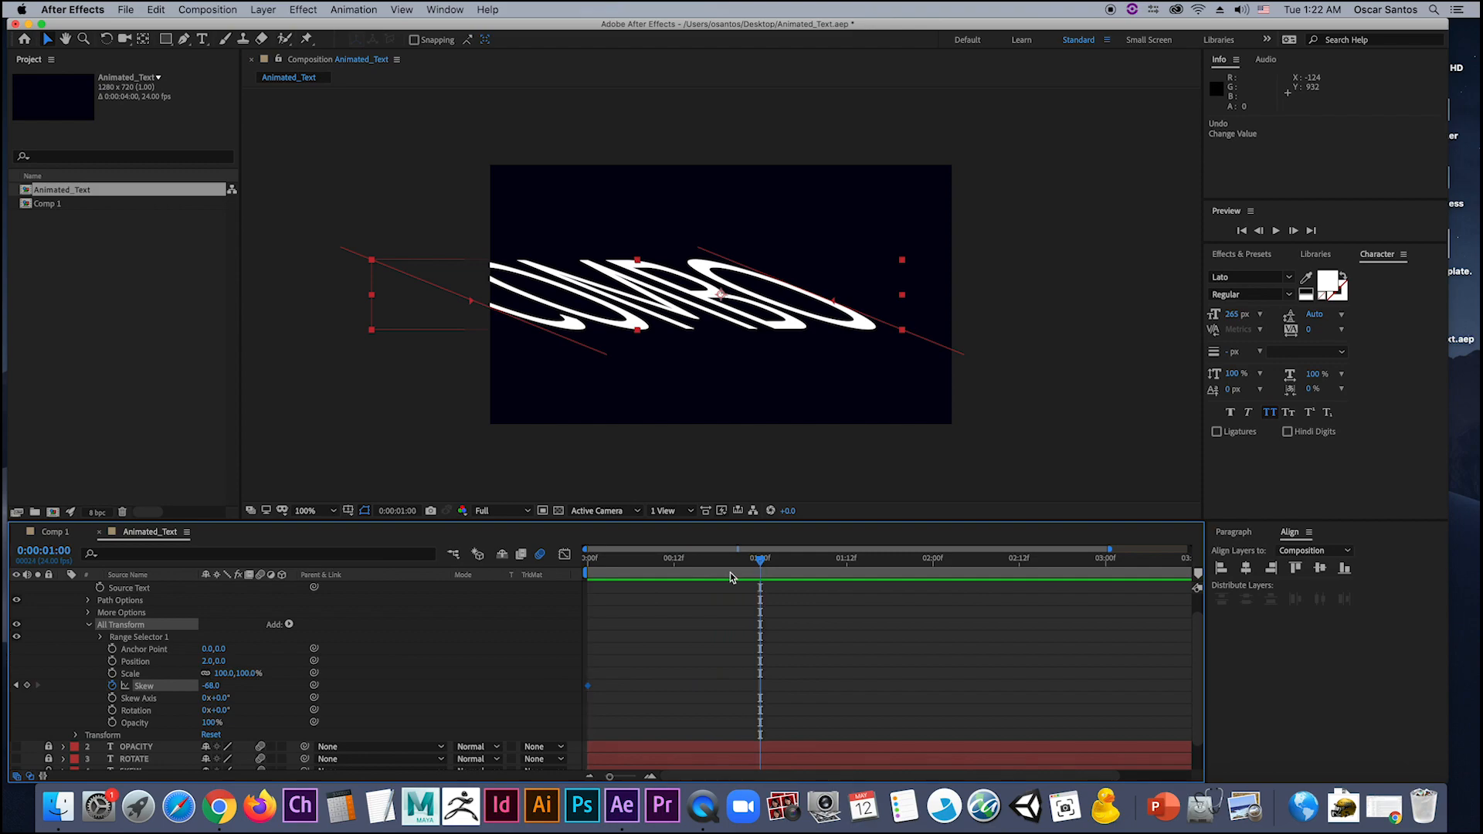
pyautogui.moveTo(210, 685); pyautogui.dragTo(313, 686)
# Step: Keyframe the animator's Position from -288, 0 at the first frame to 556, 0 at one second, and preview it
pyautogui.moveTo(760, 560); pyautogui.dragTo(588, 560)
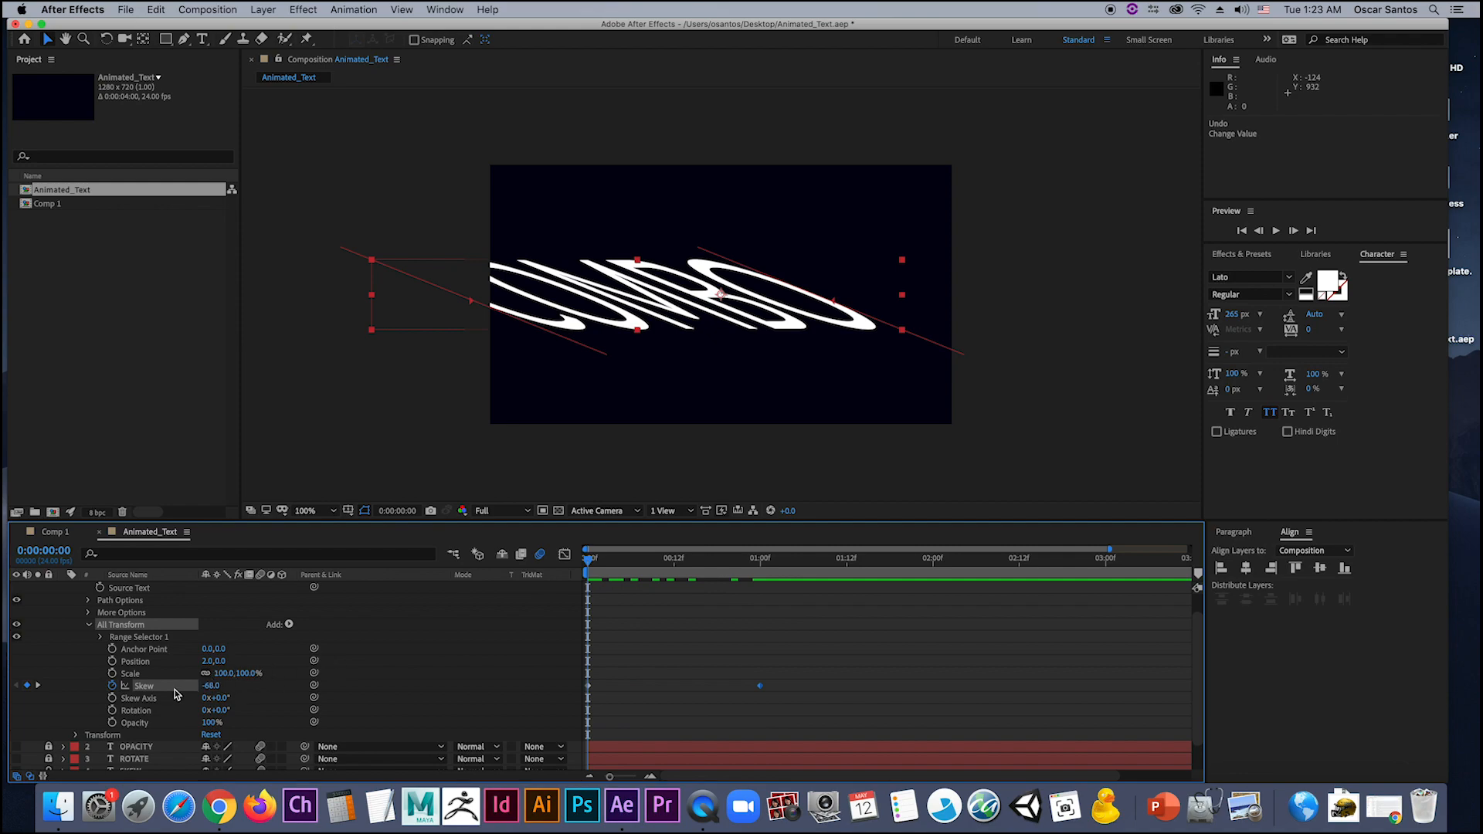
pyautogui.click(113, 662)
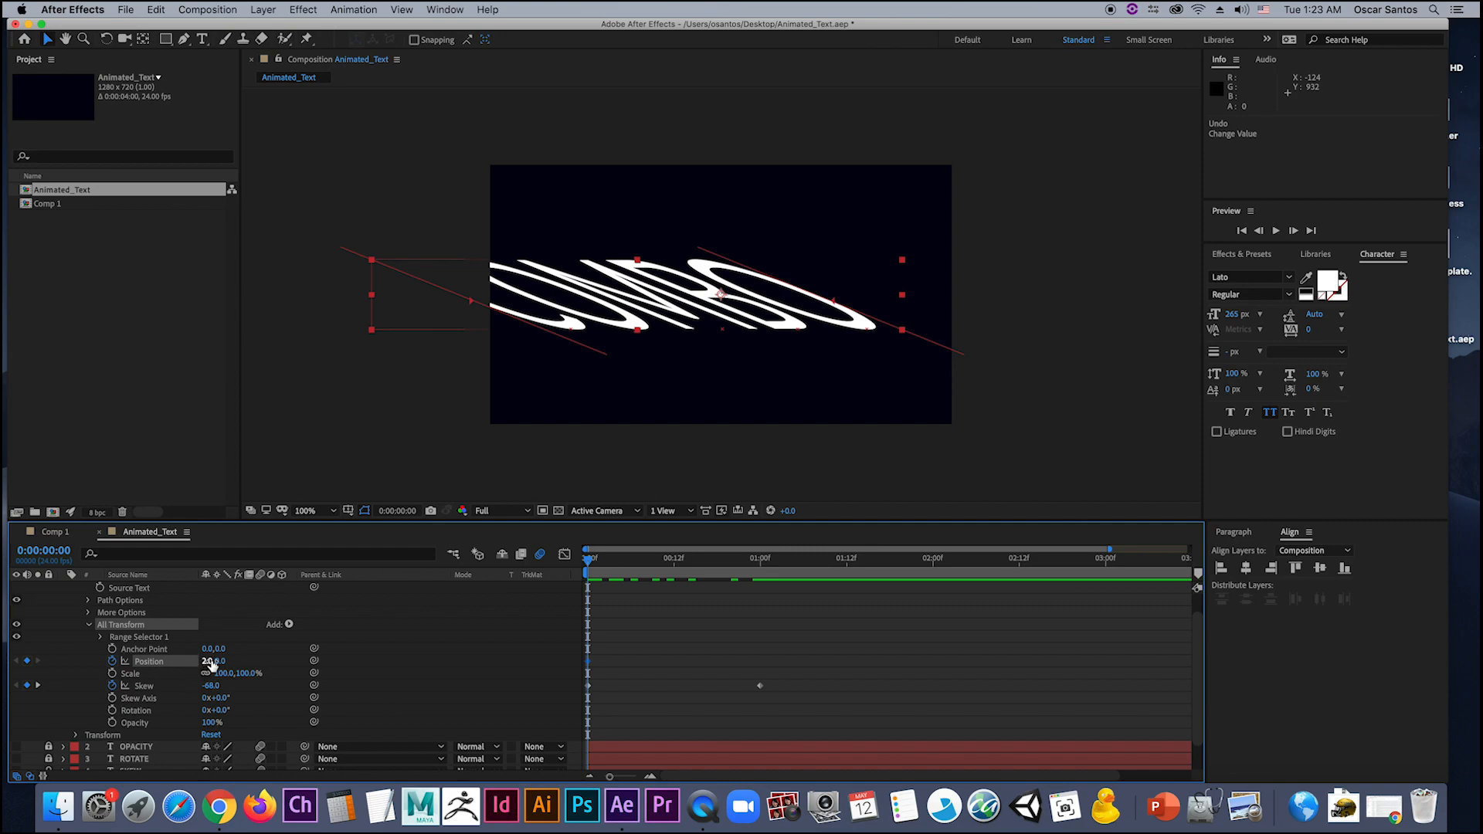
pyautogui.moveTo(211, 665); pyautogui.dragTo(127, 670)
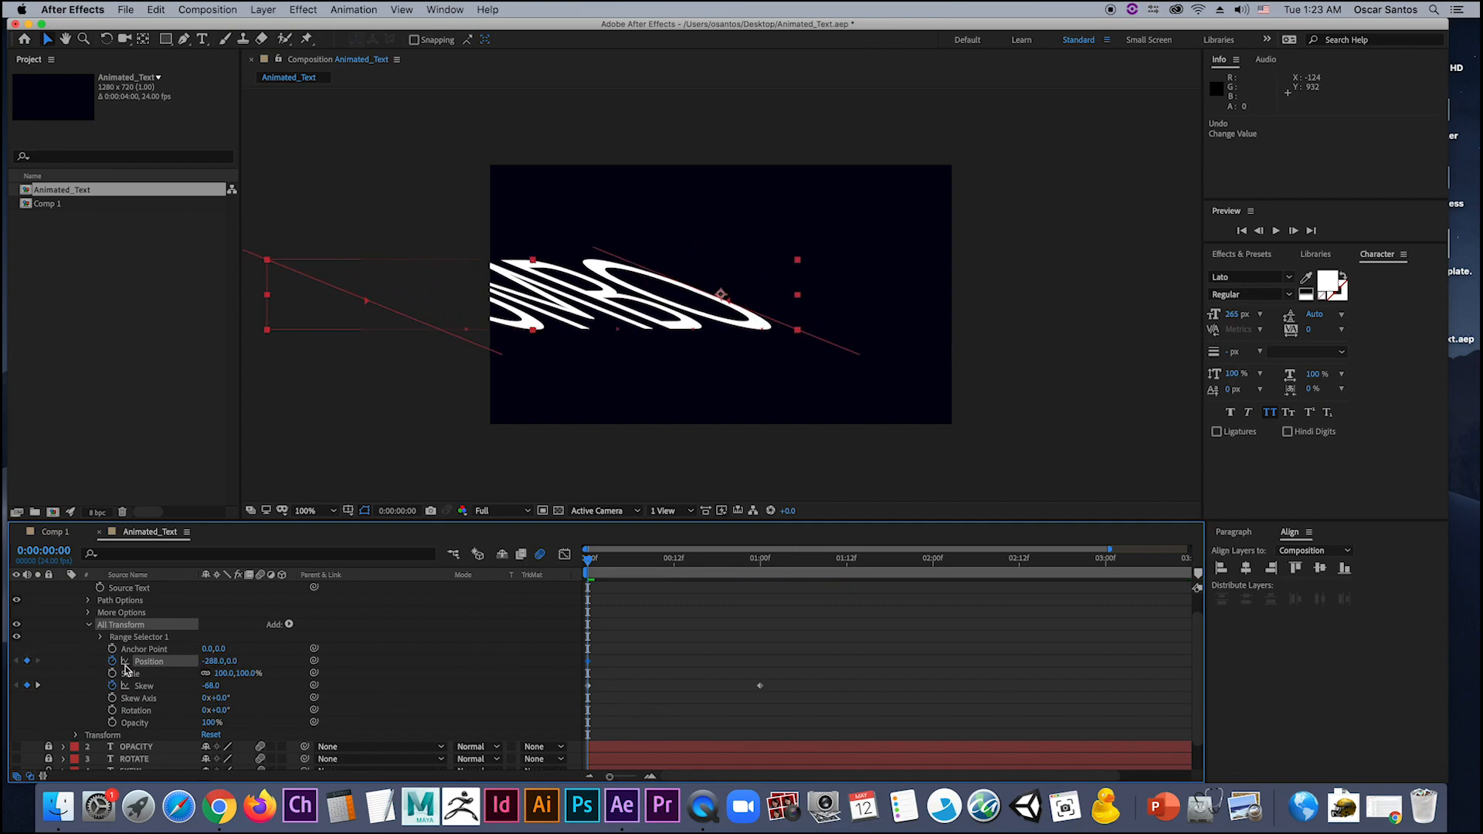
pyautogui.moveTo(588, 571); pyautogui.dragTo(760, 569)
pyautogui.moveTo(212, 661); pyautogui.dragTo(811, 640)
pyautogui.press('space')
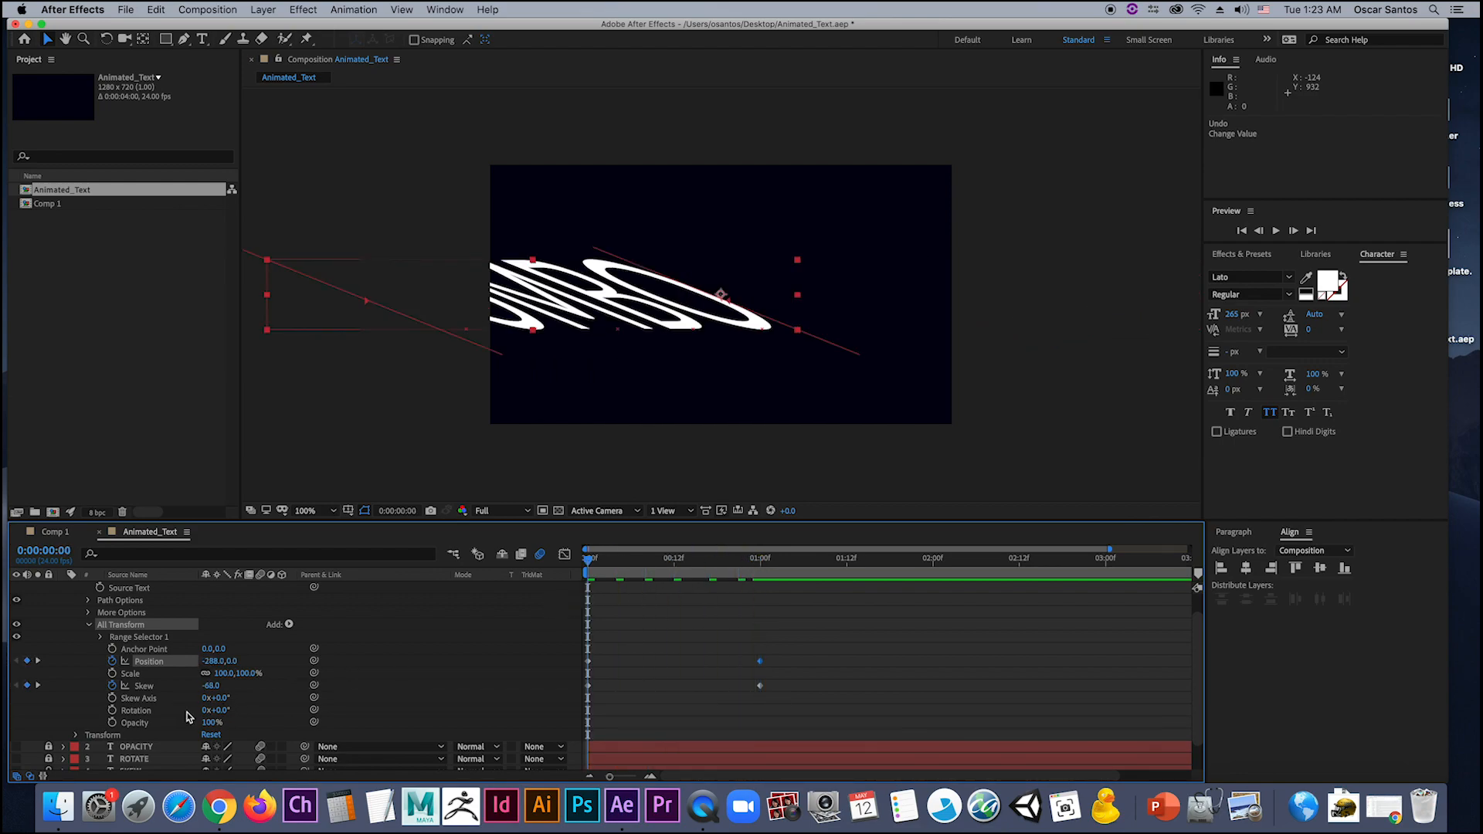
# Step: Keyframe the animator's Rotation from 0° at the first frame to 253° at one second
pyautogui.click(112, 711)
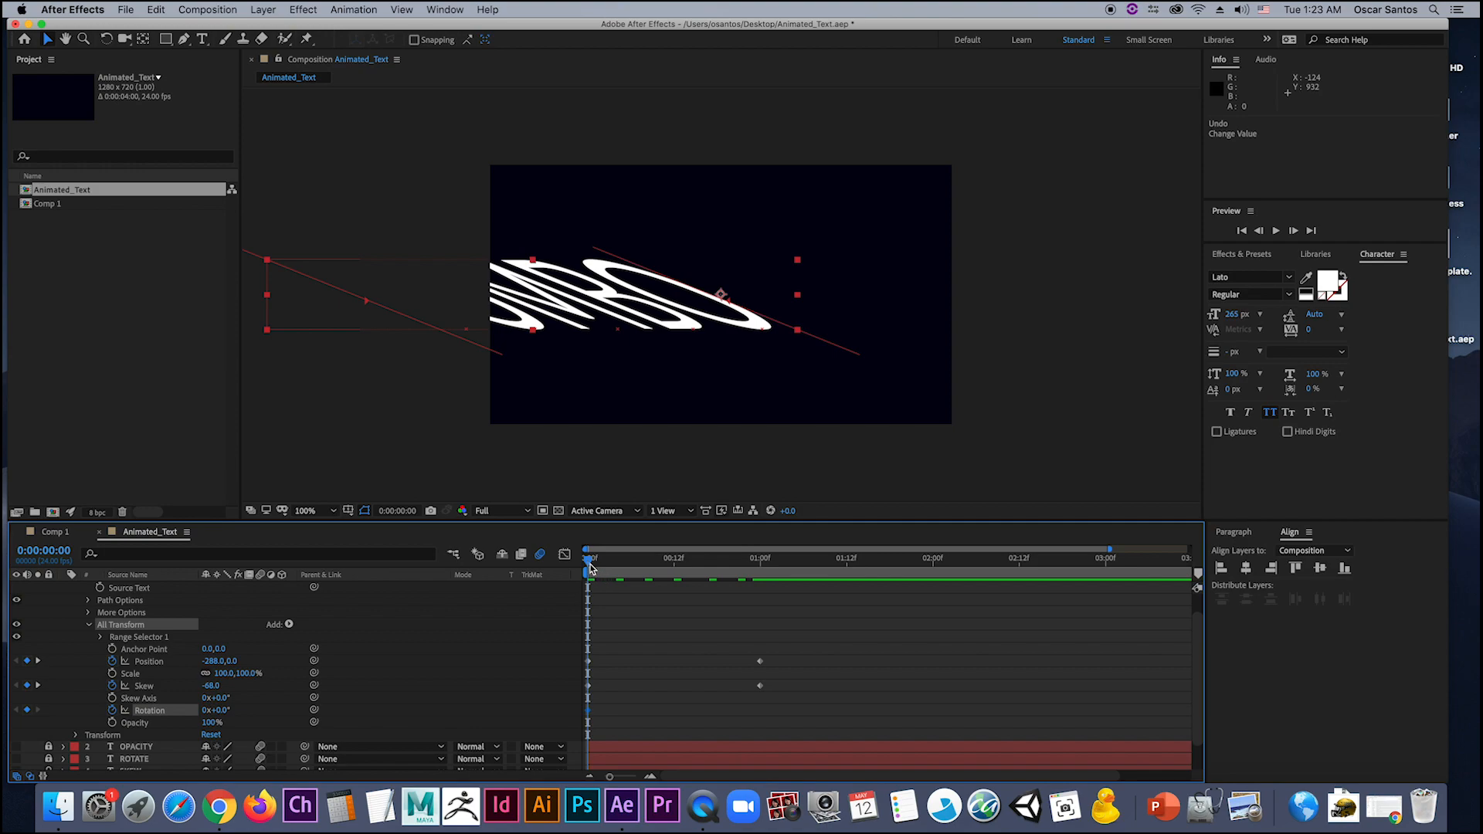
pyautogui.moveTo(591, 568); pyautogui.dragTo(755, 587)
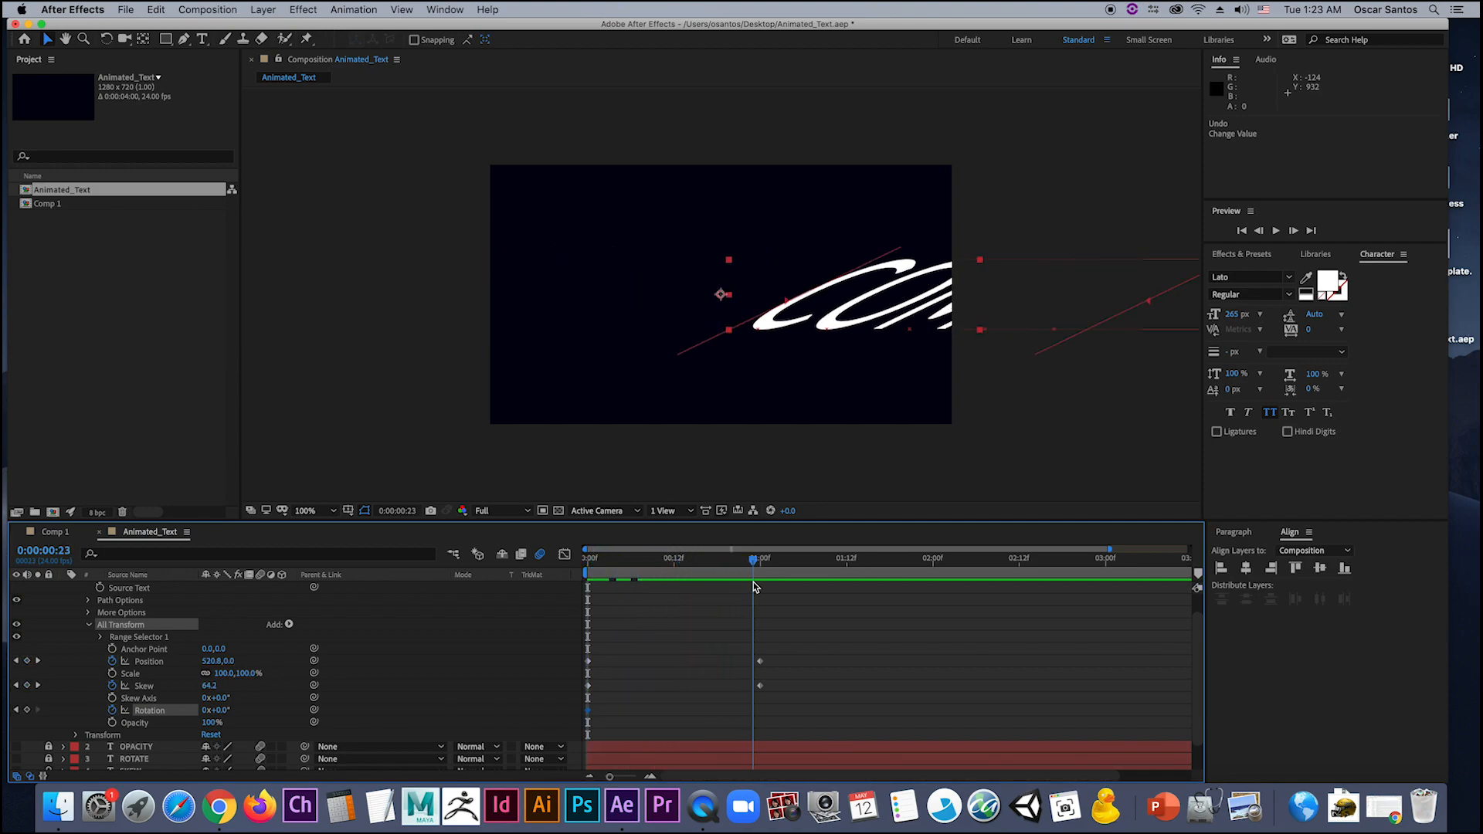
pyautogui.click(758, 588)
pyautogui.click(758, 566)
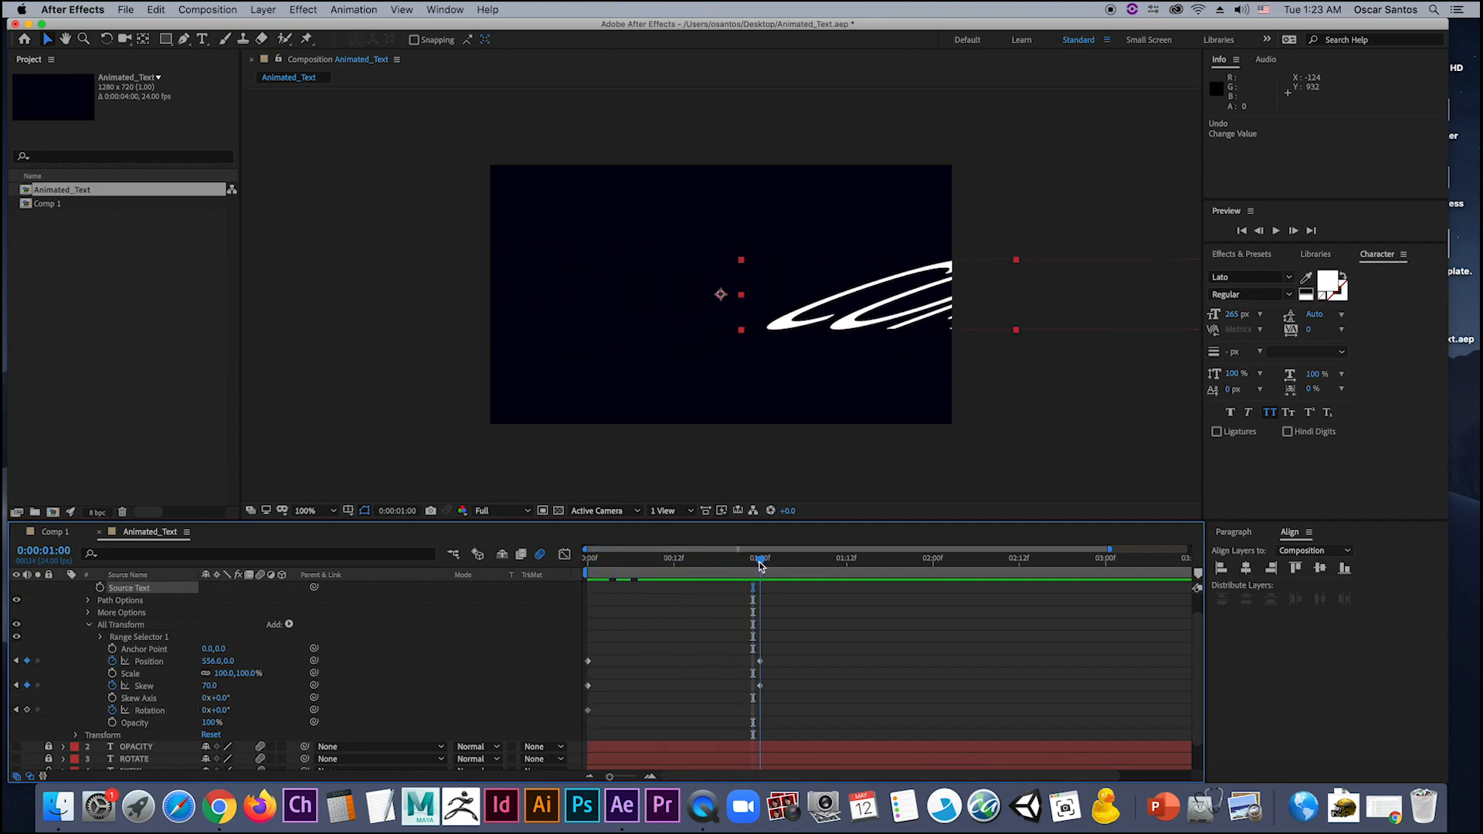
pyautogui.moveTo(224, 710); pyautogui.dragTo(381, 726)
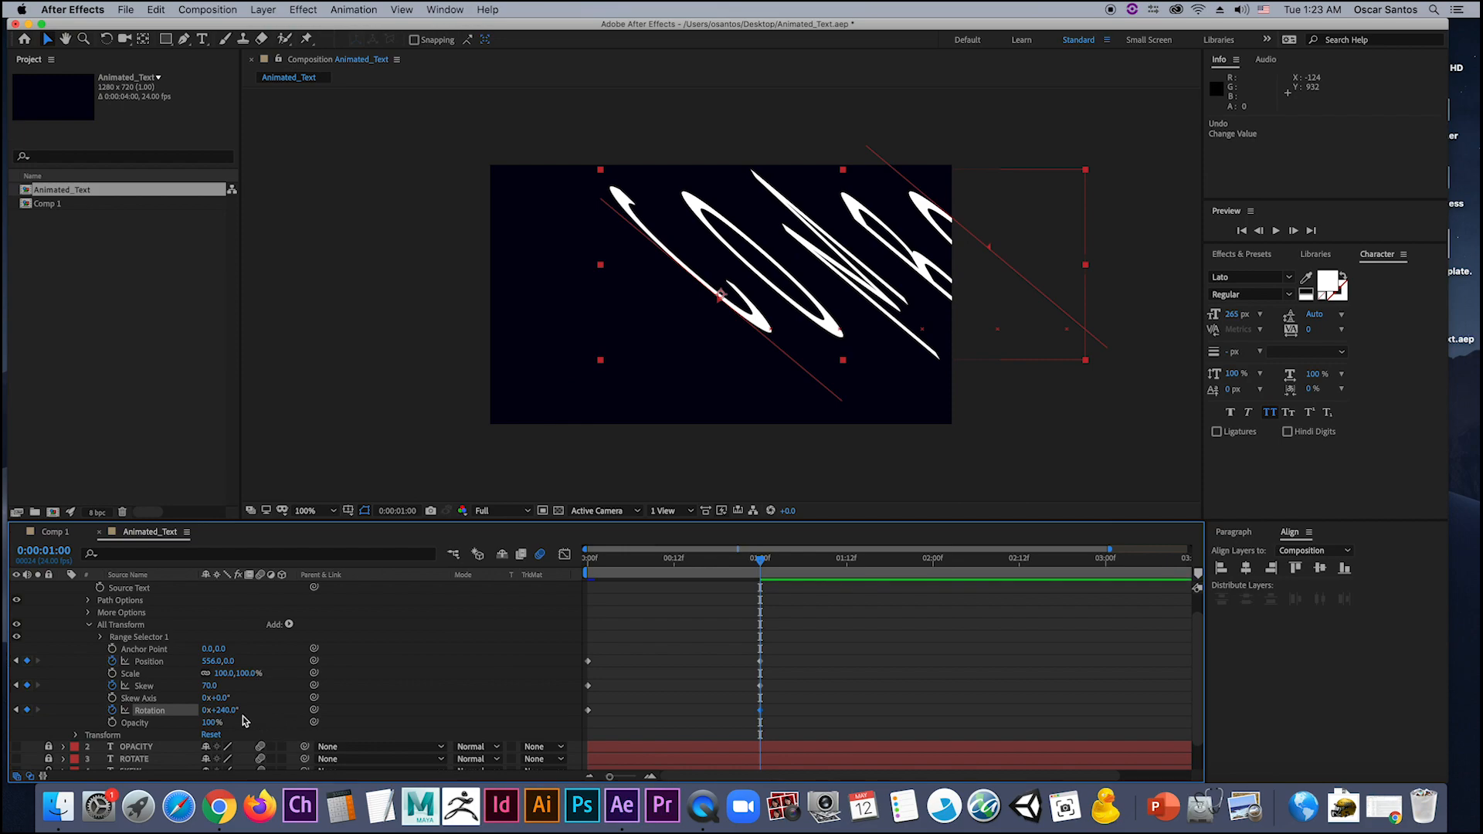
pyautogui.moveTo(232, 713)
pyautogui.mouseDown()
pyautogui.moveTo(281, 713)
pyautogui.moveTo(246, 721)
pyautogui.mouseUp()
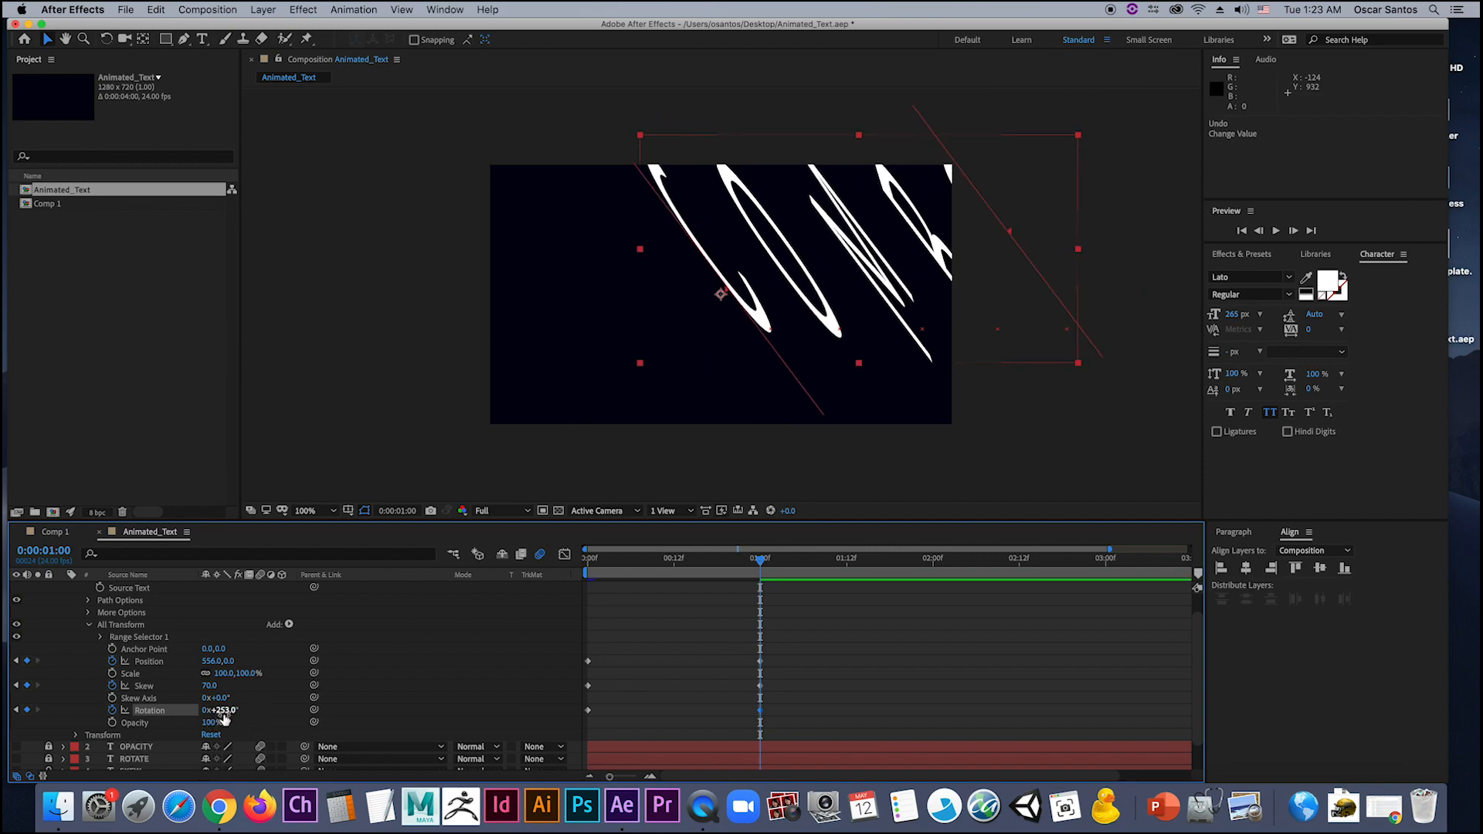
# Step: Set the COMBO text's Anchor Point Grouping to Word
pyautogui.click(89, 614)
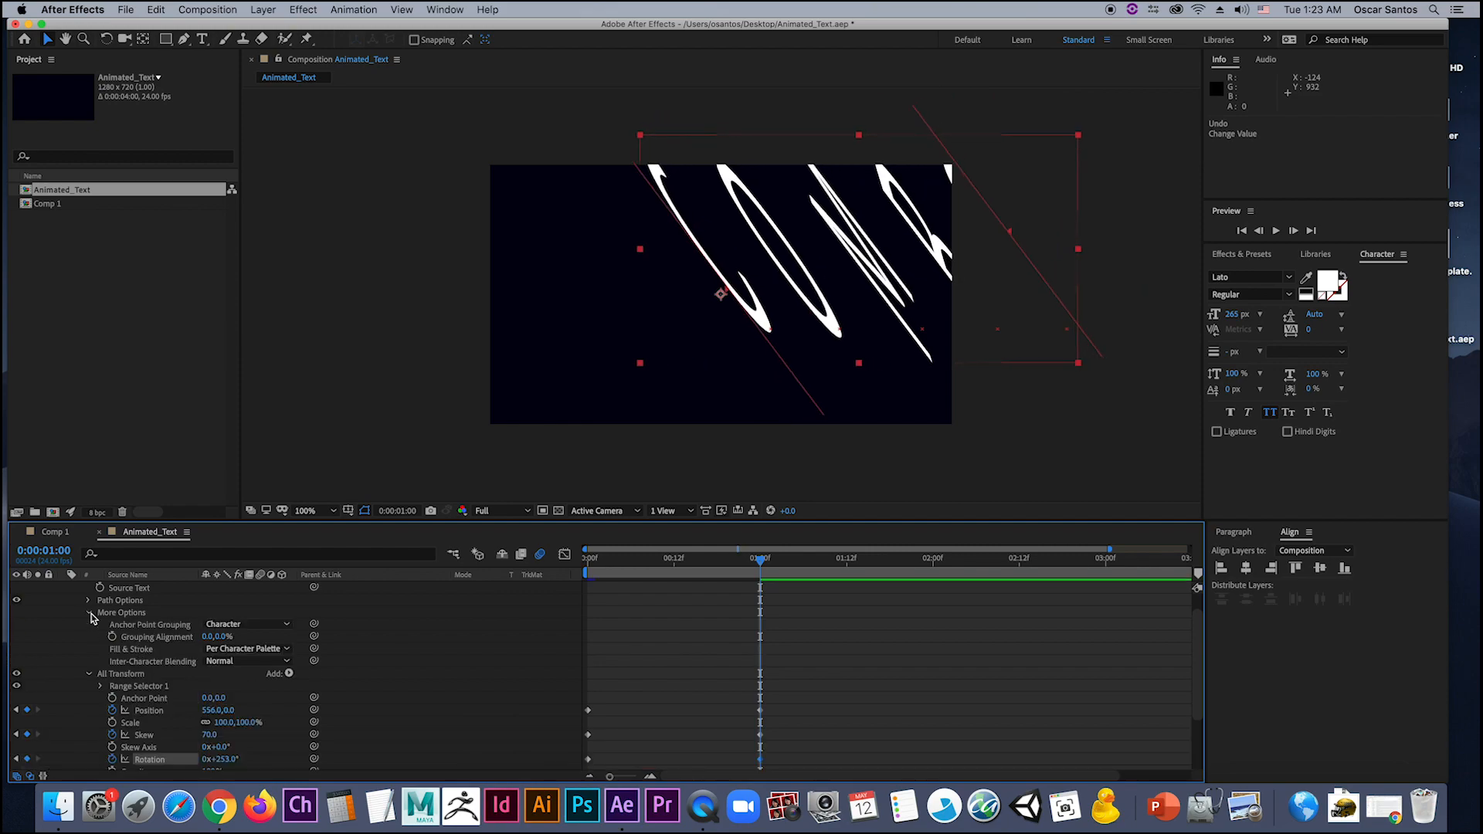
pyautogui.click(230, 628)
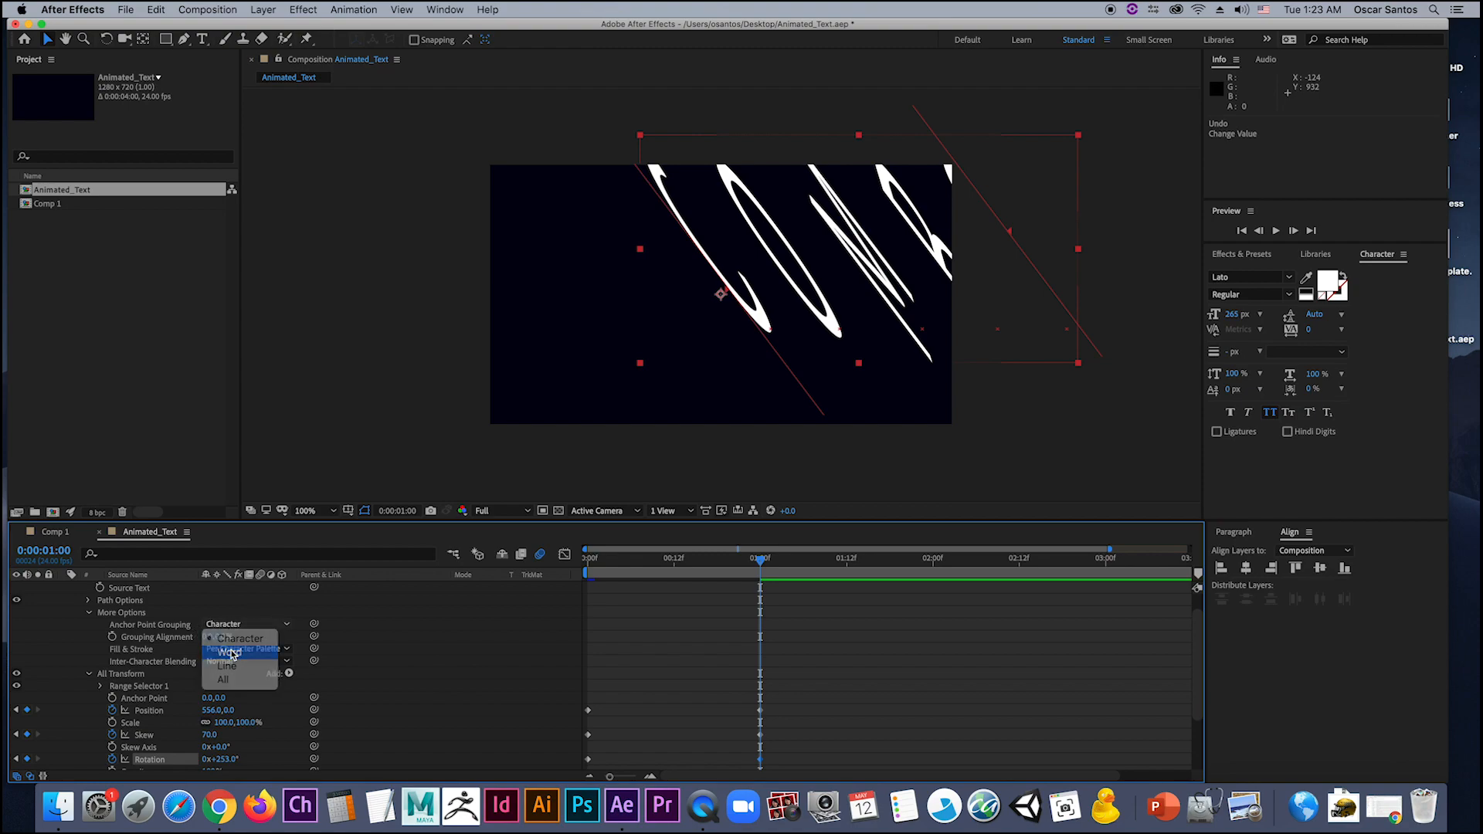
pyautogui.click(226, 648)
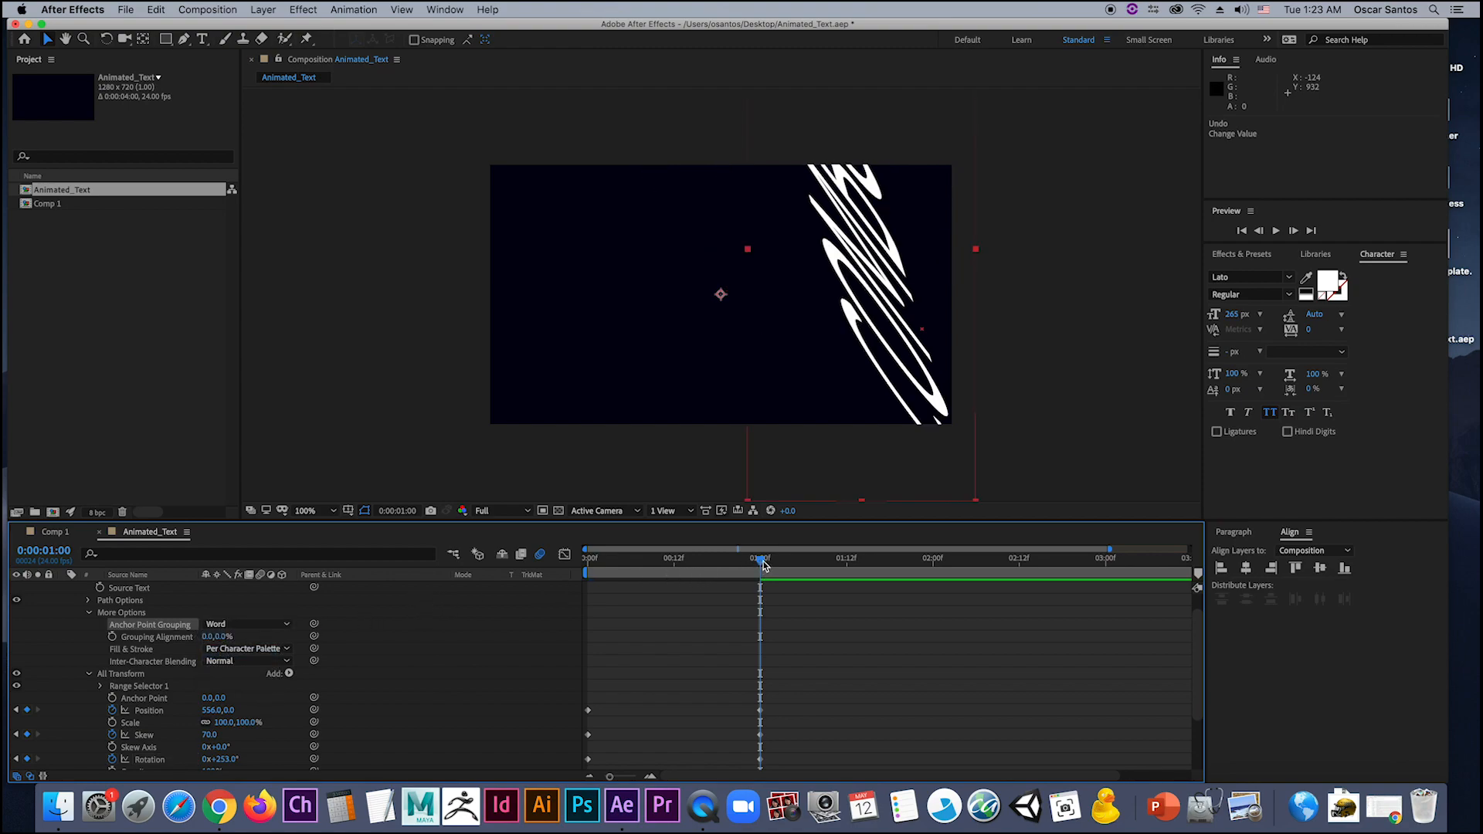
# Step: Keyframe the range selector's Start from 0% at the first frame to 100% at one second, and preview the animation
pyautogui.moveTo(764, 565); pyautogui.dragTo(581, 599)
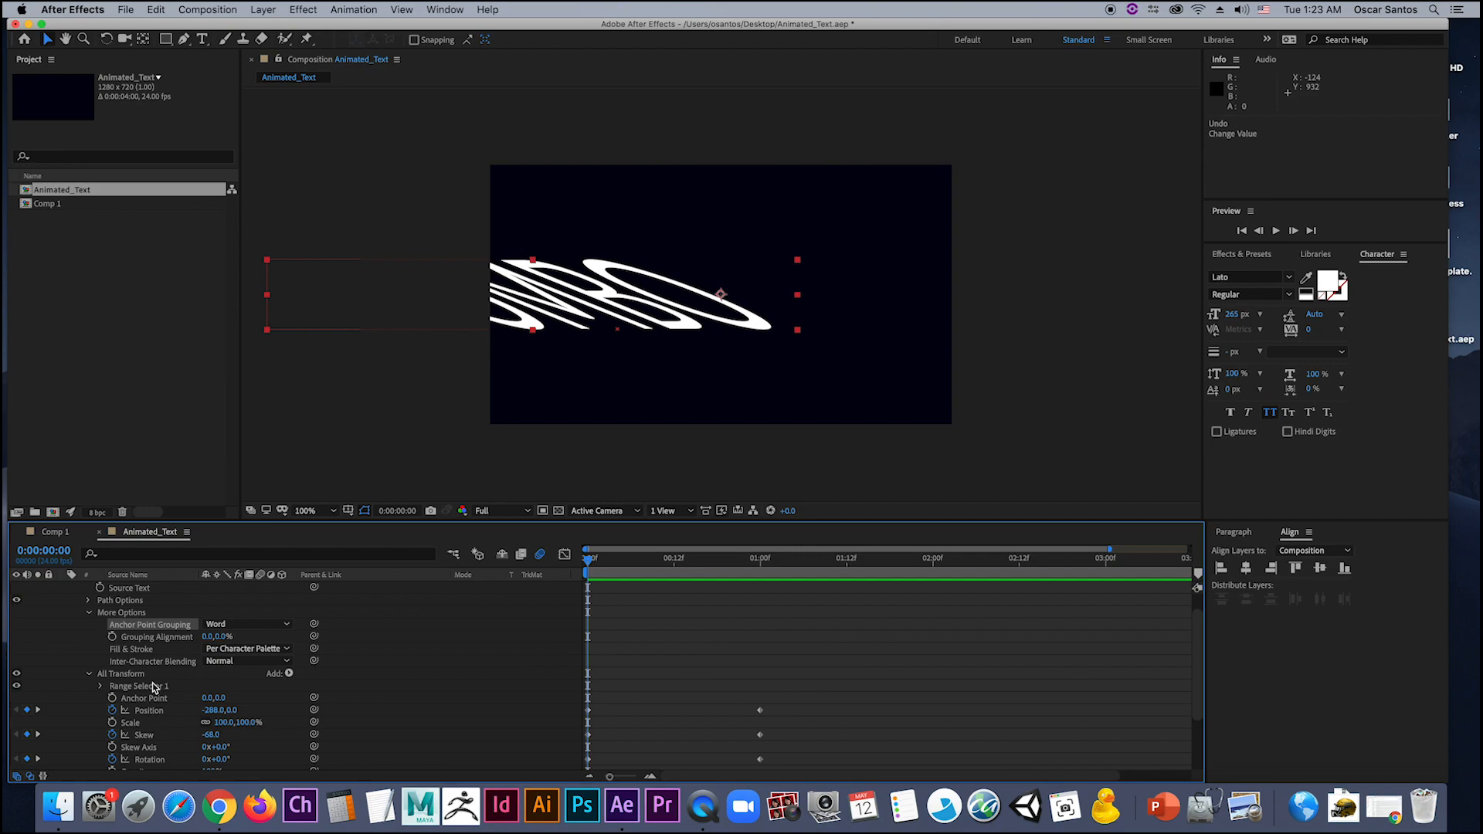
pyautogui.click(101, 686)
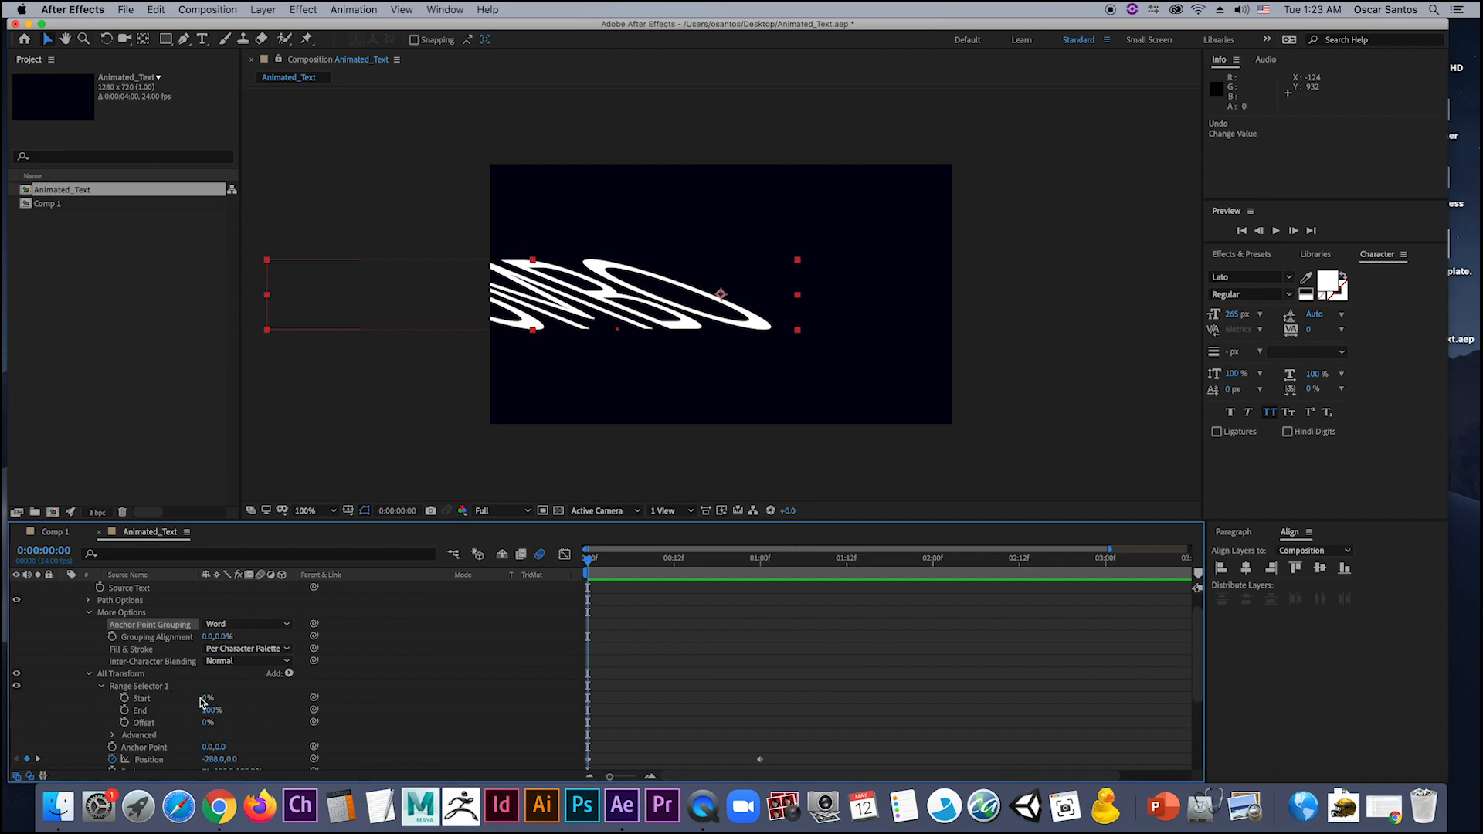
pyautogui.click(124, 698)
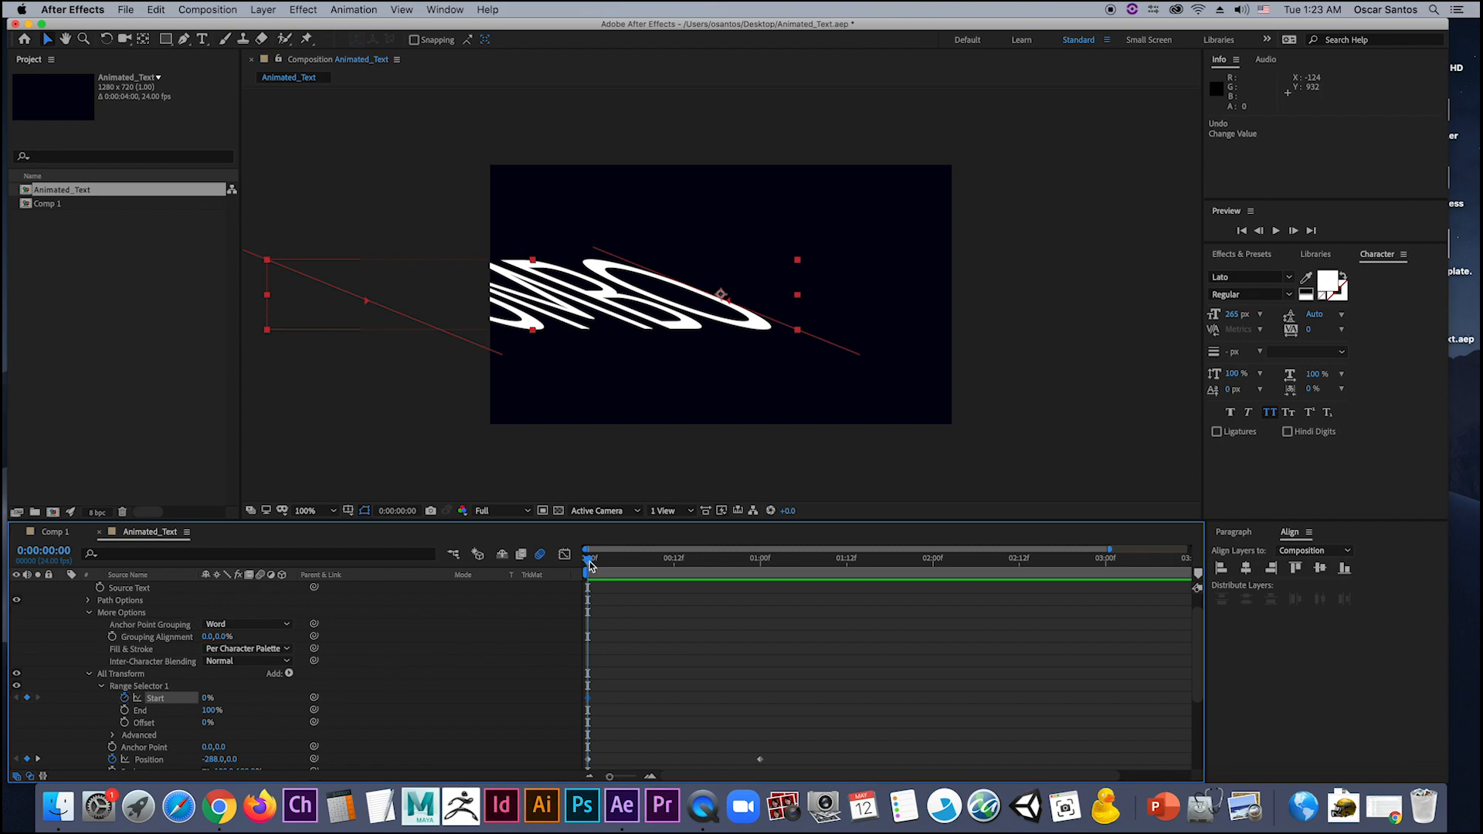
pyautogui.moveTo(590, 559); pyautogui.dragTo(760, 560)
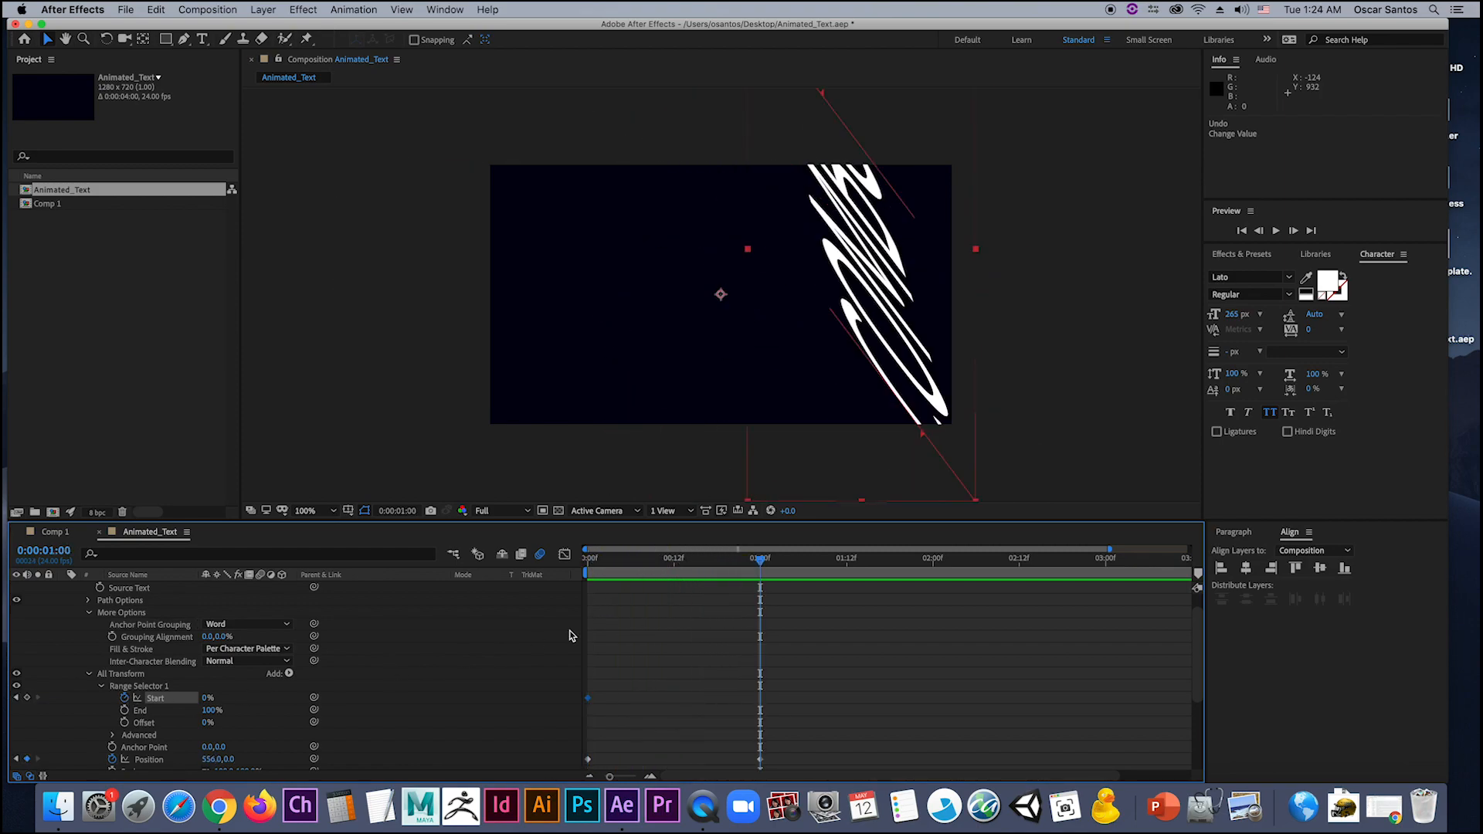
pyautogui.moveTo(207, 698); pyautogui.dragTo(287, 699)
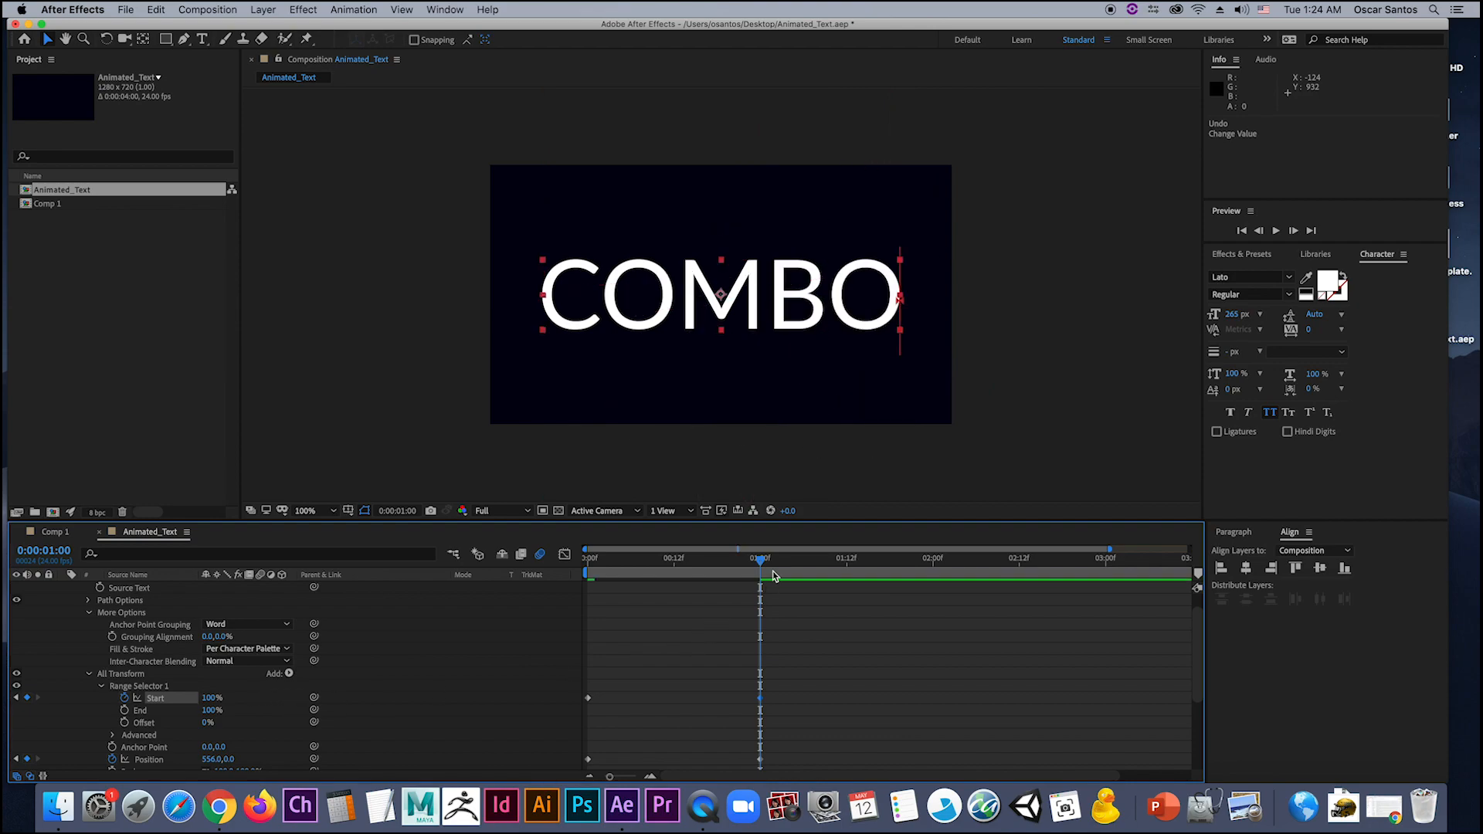
pyautogui.press('space')
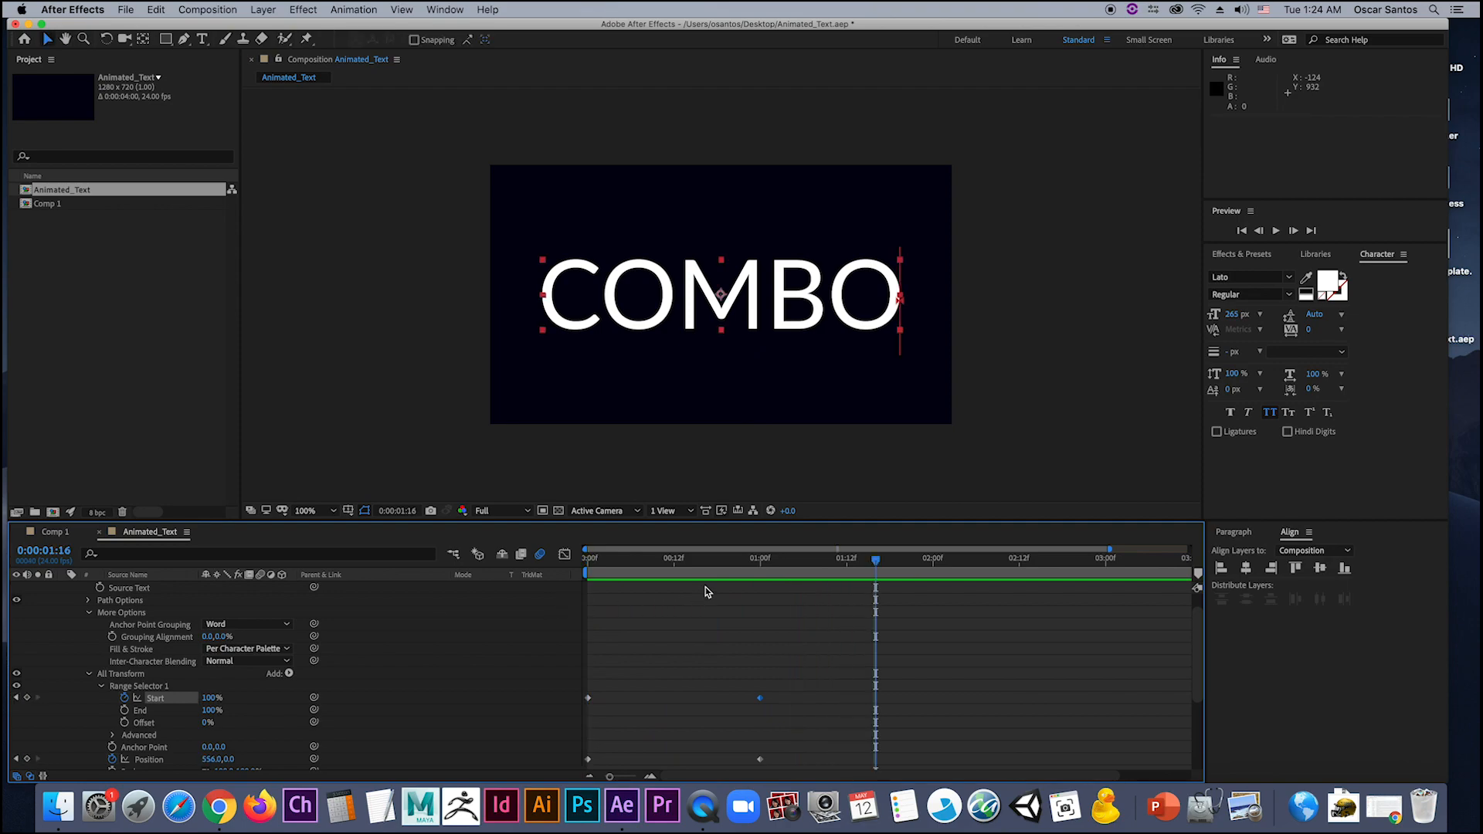
pyautogui.press('space')
# Step: Move the ending Start, Position, Skew and Rotation keyframes to about two seconds and preview the slower animation
pyautogui.scroll(-3, 683, 665)
pyautogui.scroll(1, 683, 665)
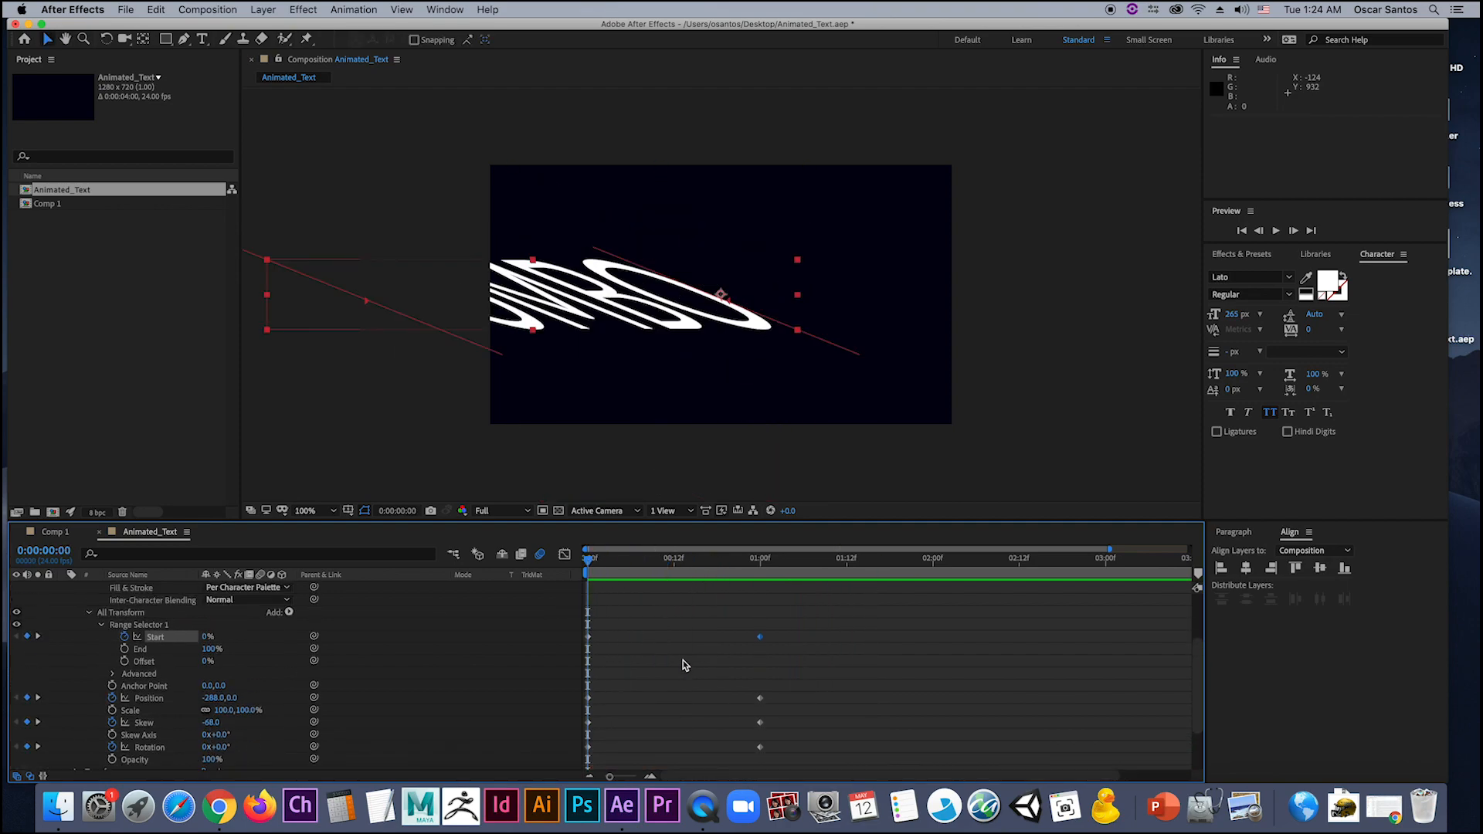
pyautogui.moveTo(777, 632); pyautogui.dragTo(928, 753)
pyautogui.press('space')
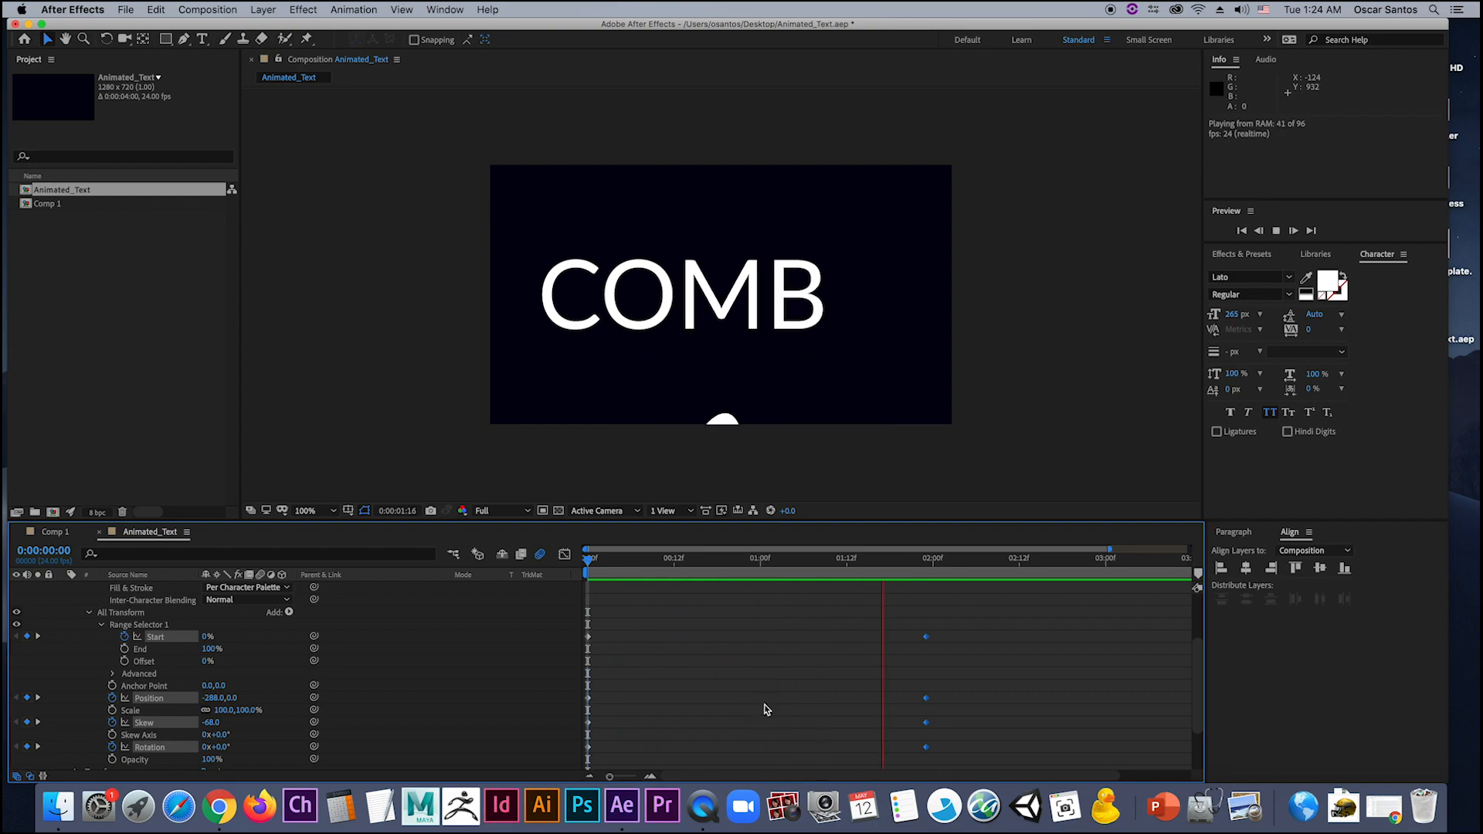
pyautogui.press('space')
# Step: Enable motion blur on the COMBO layer and preview the animation from the first frame
pyautogui.moveTo(863, 567); pyautogui.dragTo(587, 568)
pyautogui.scroll(-3, 261, 635)
pyautogui.scroll(4, 260, 635)
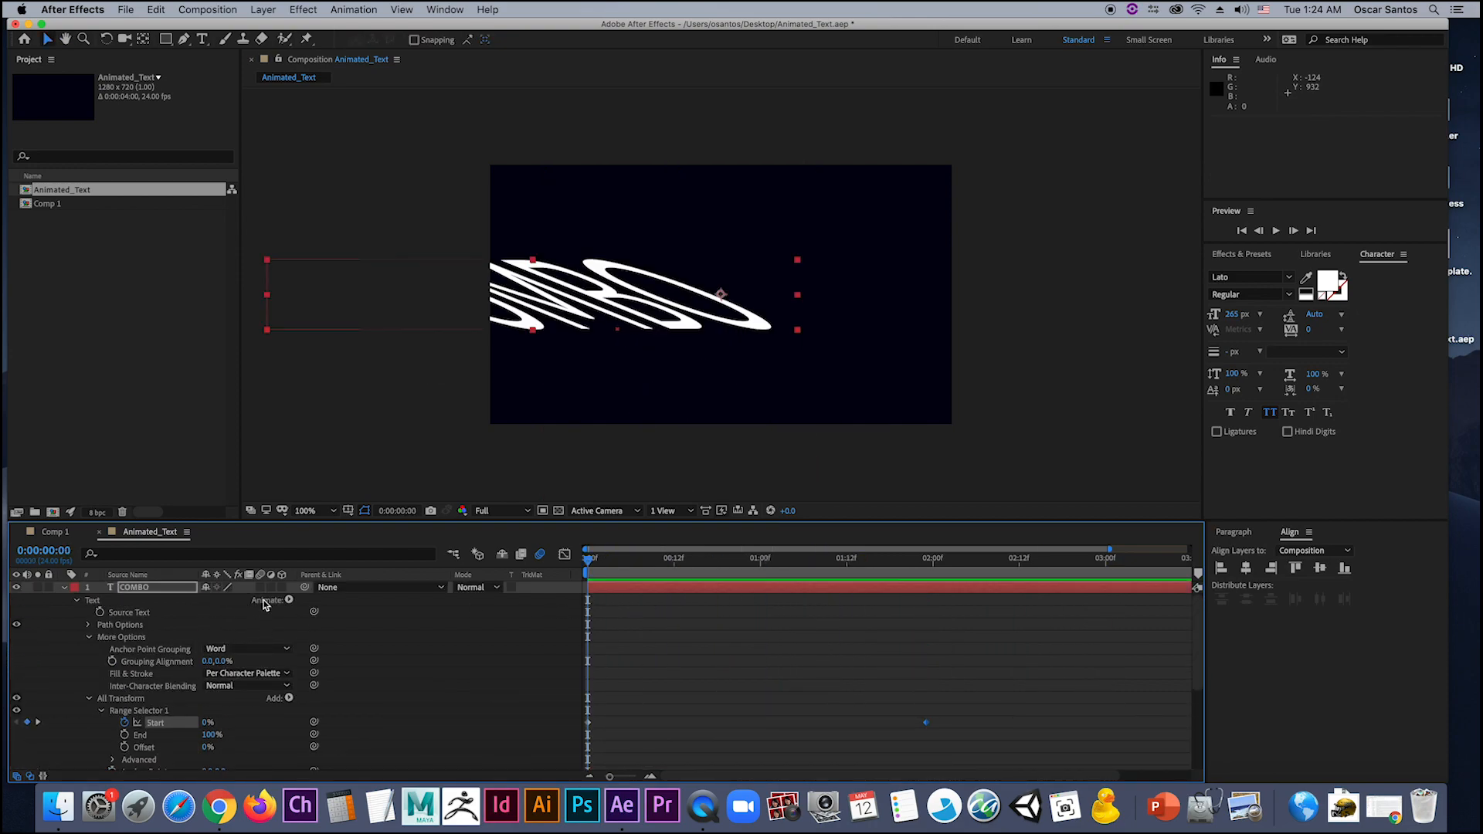
pyautogui.click(261, 587)
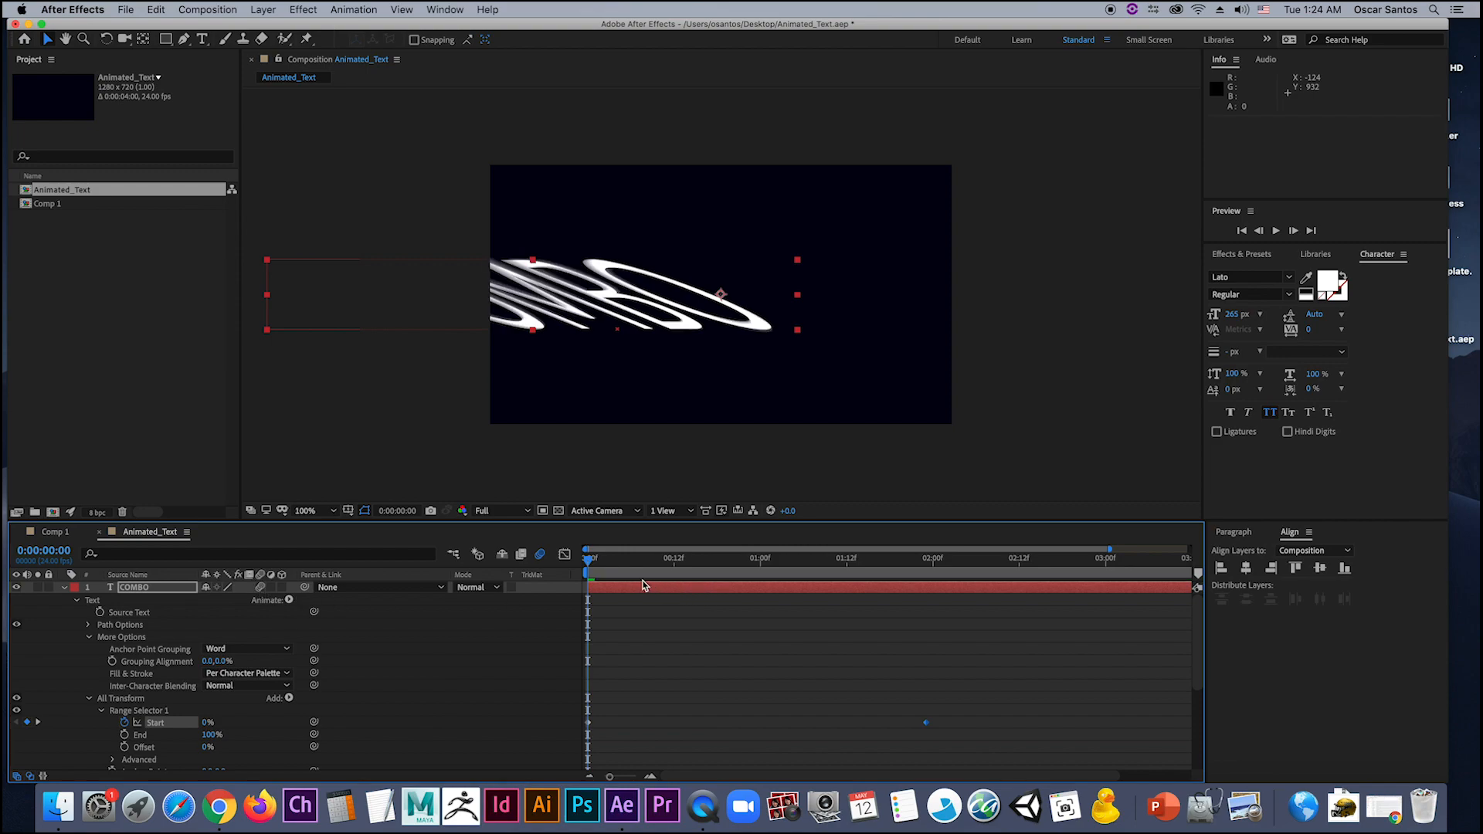
pyautogui.press('space')
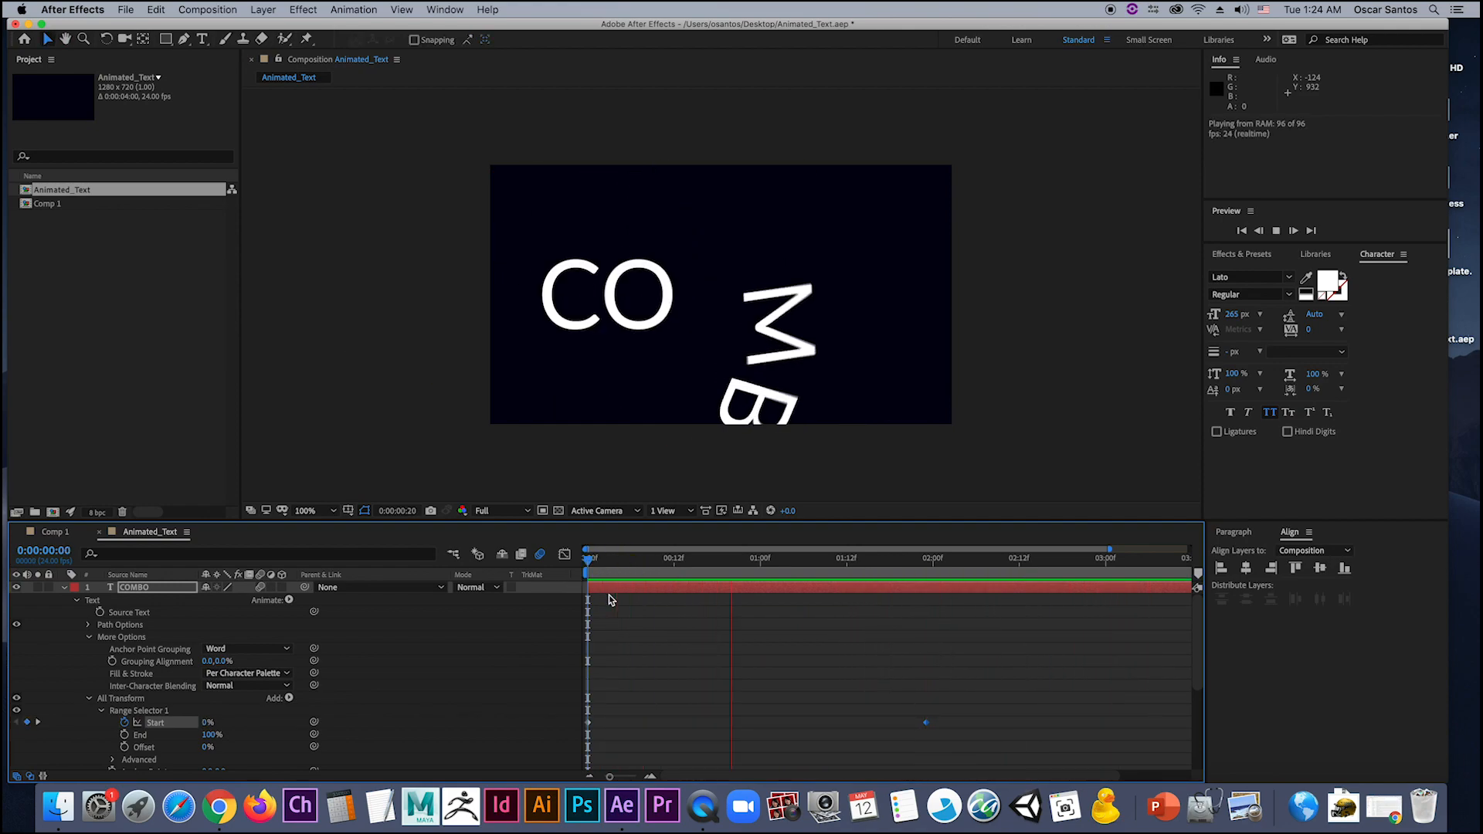
# Step: Stop the preview, return to the first frame and collapse the COMBO layer's properties
pyautogui.press('space')
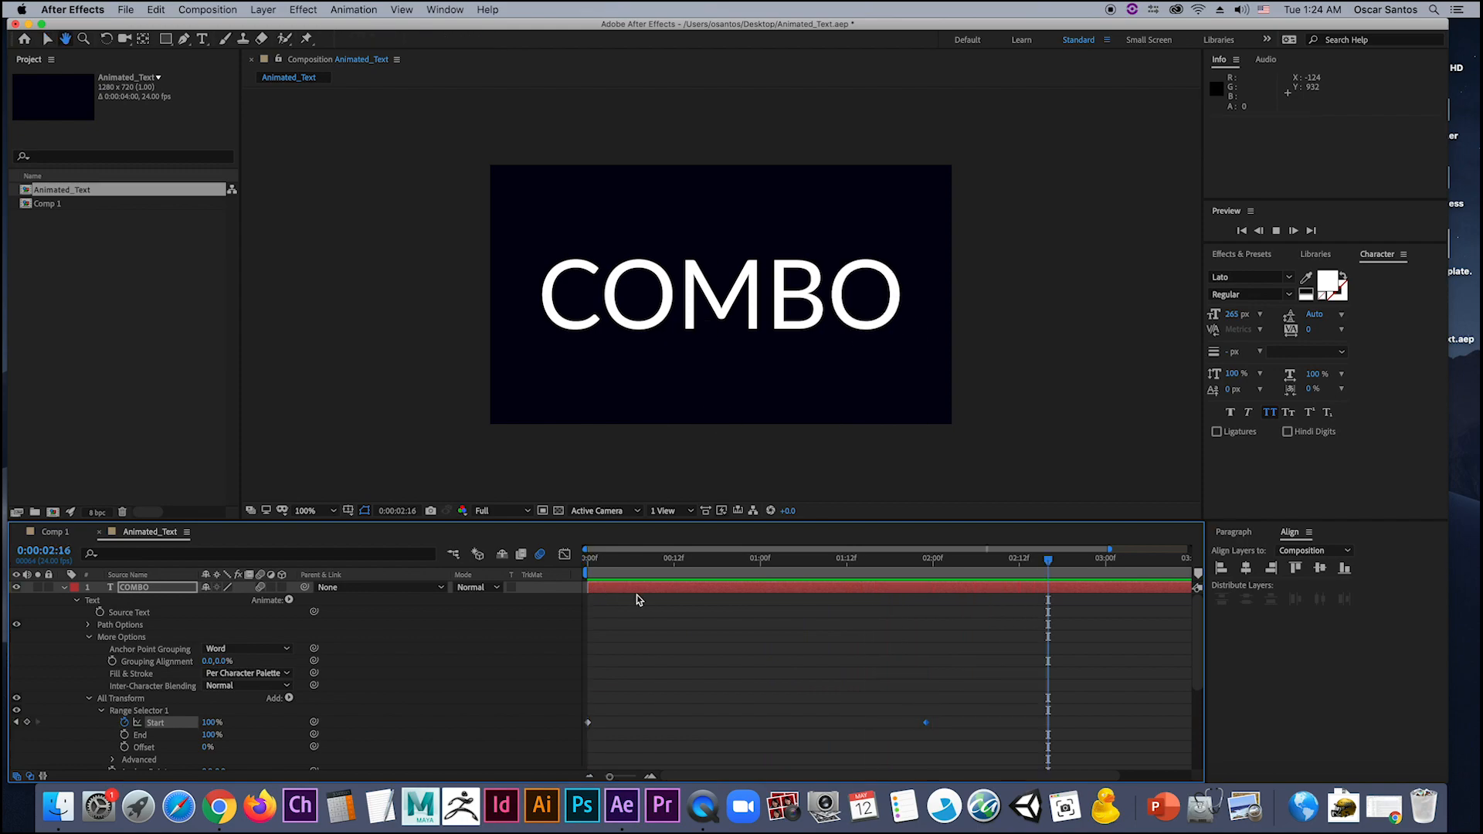
pyautogui.moveTo(623, 562); pyautogui.dragTo(573, 567)
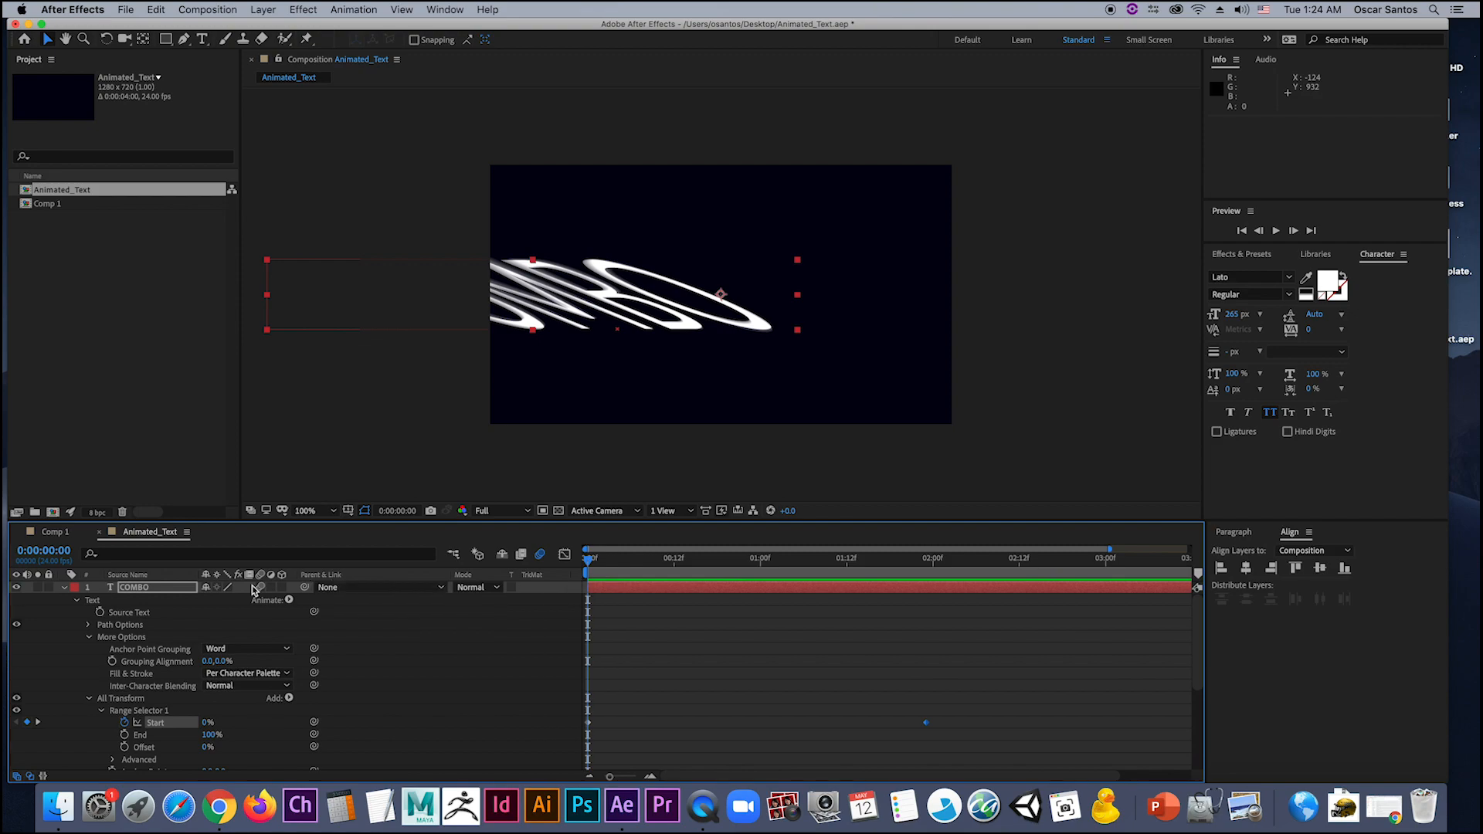
pyautogui.click(152, 588)
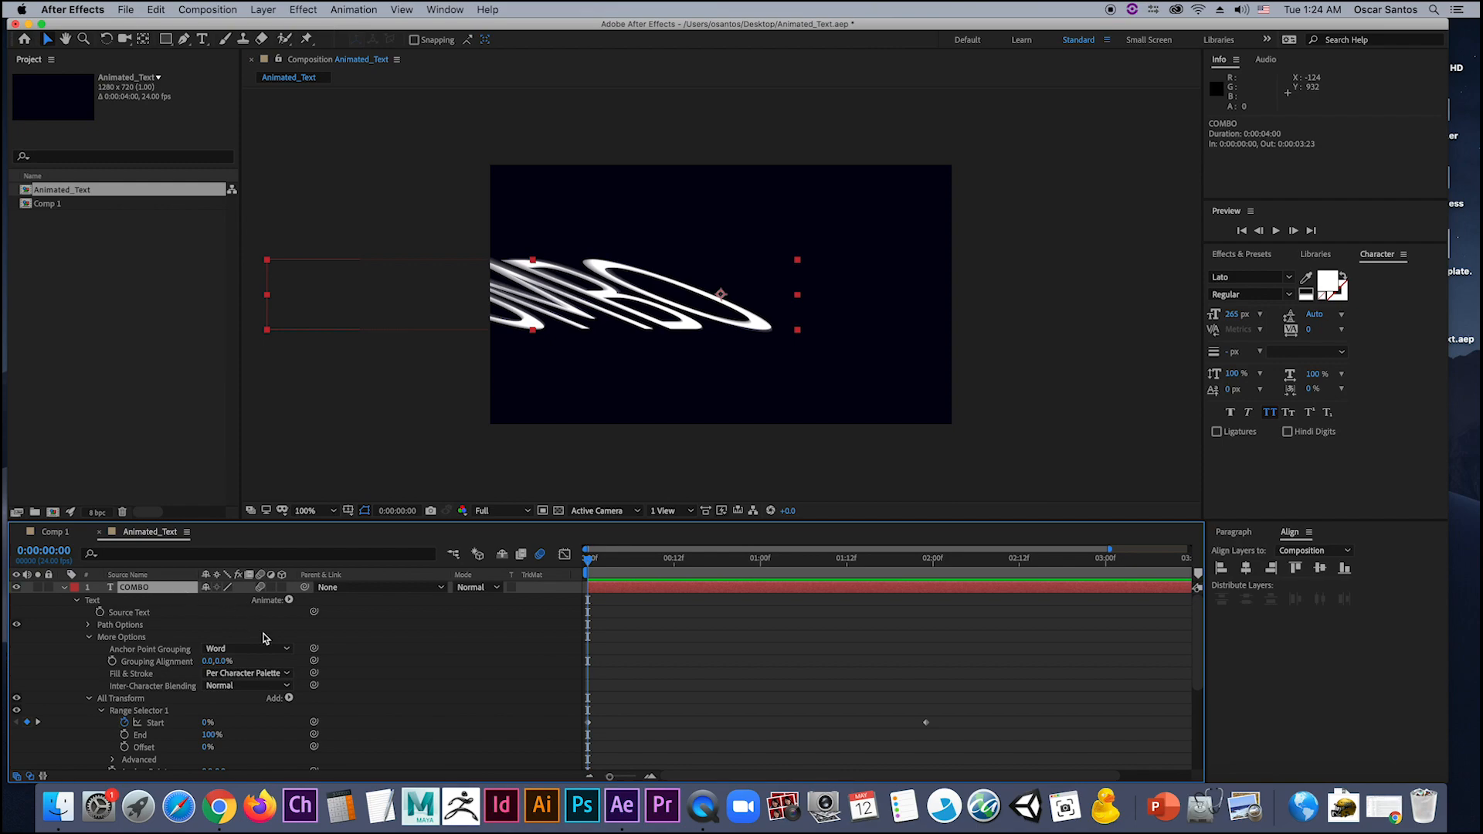
pyautogui.scroll(-1, 378, 687)
pyautogui.scroll(1, 379, 687)
pyautogui.moveTo(613, 522); pyautogui.dragTo(618, 440)
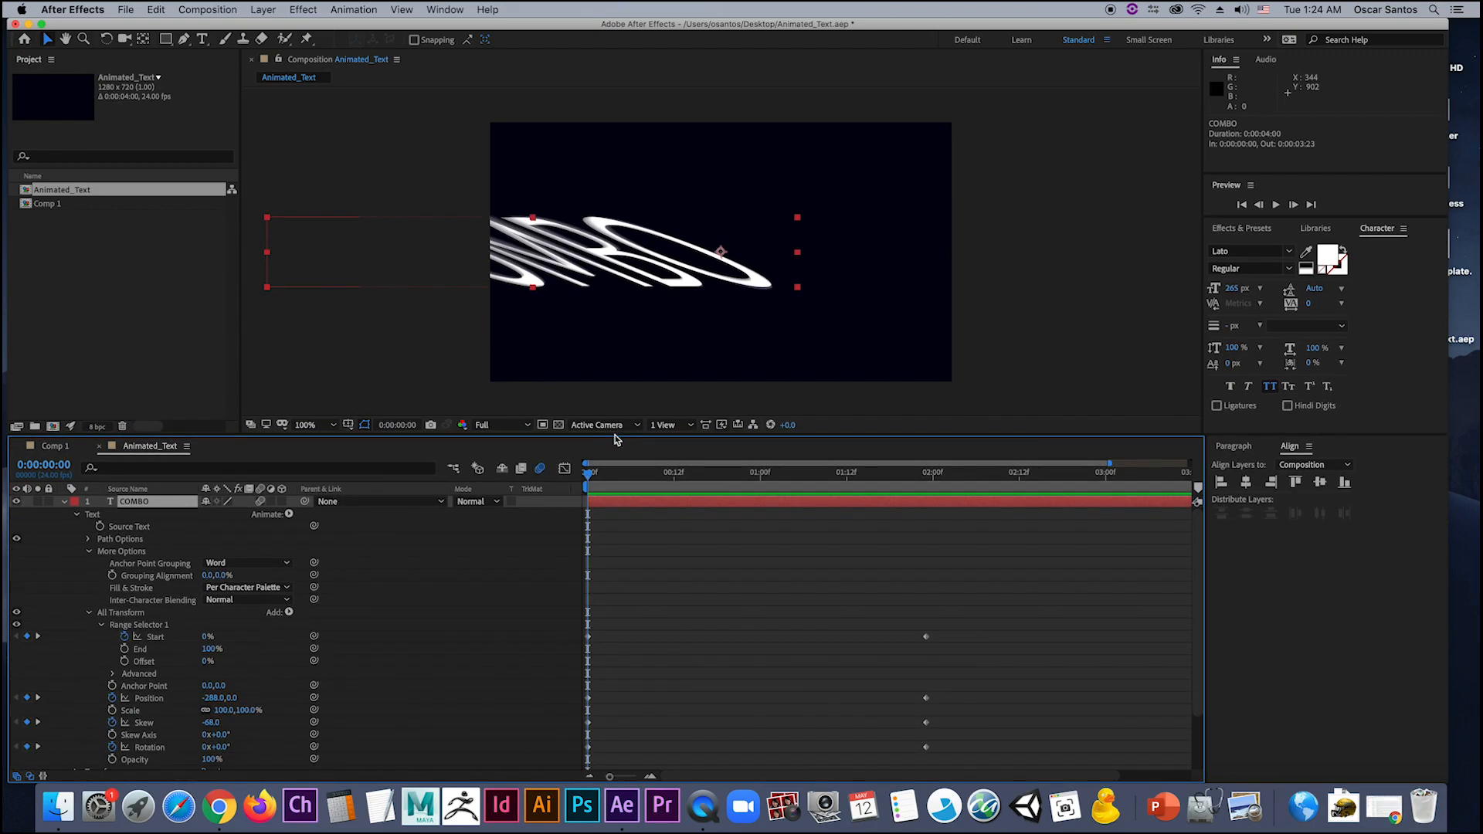
pyautogui.click(66, 504)
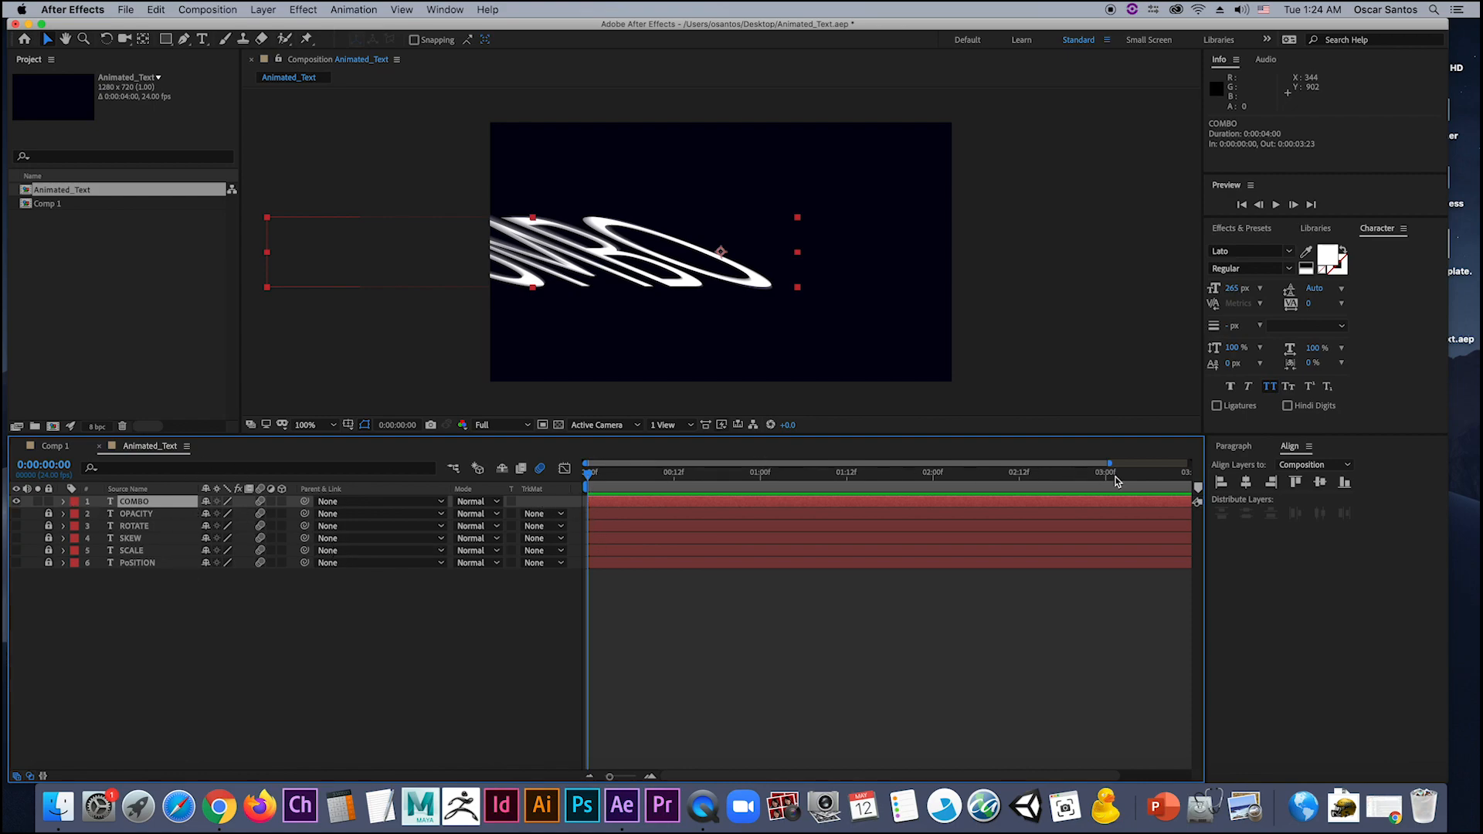
# Step: Set the Animated_Text composition's duration to 0:00:15:00 in its Composition Settings
pyautogui.click(187, 448)
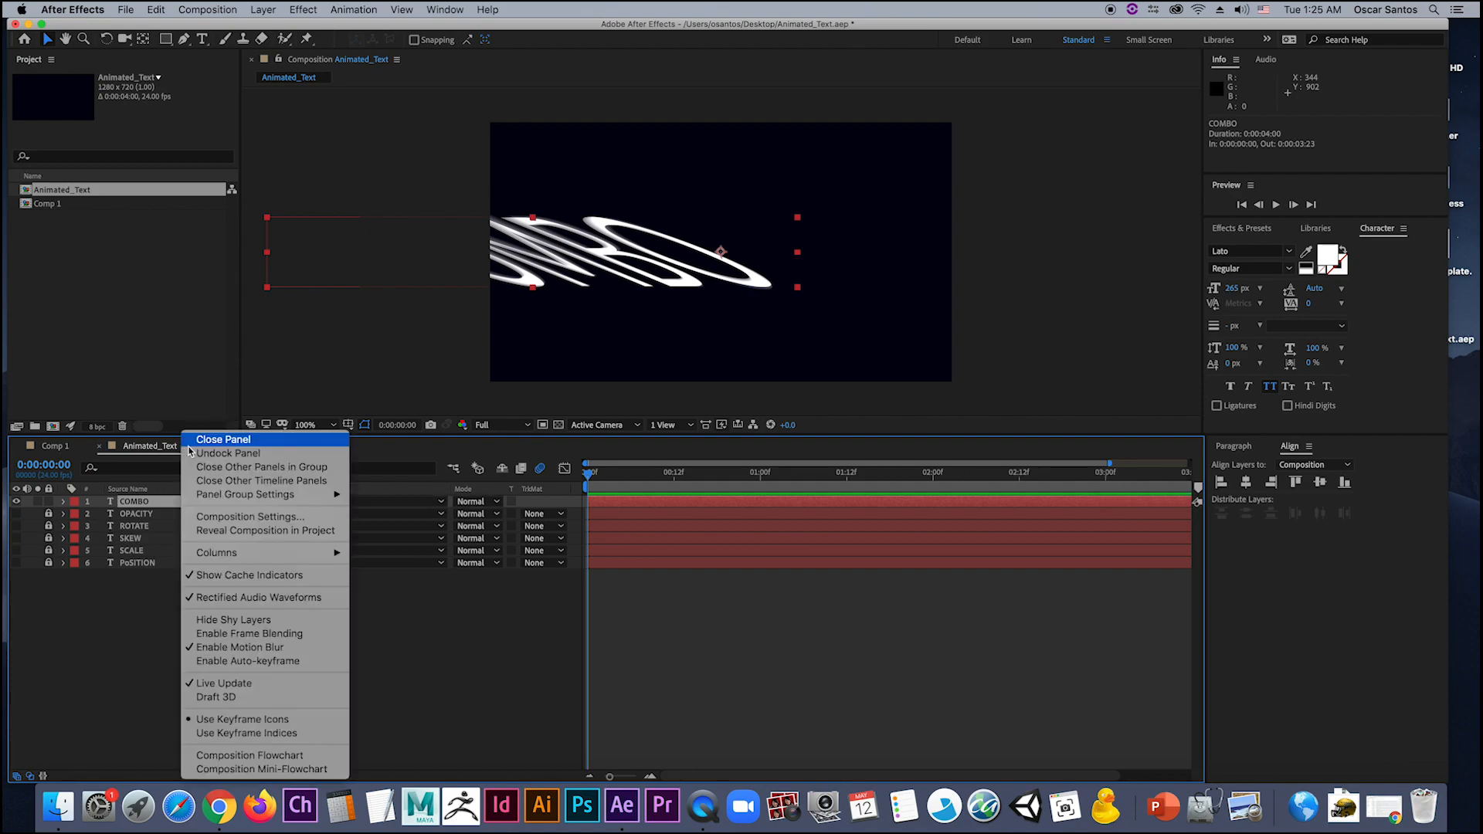
pyautogui.click(232, 517)
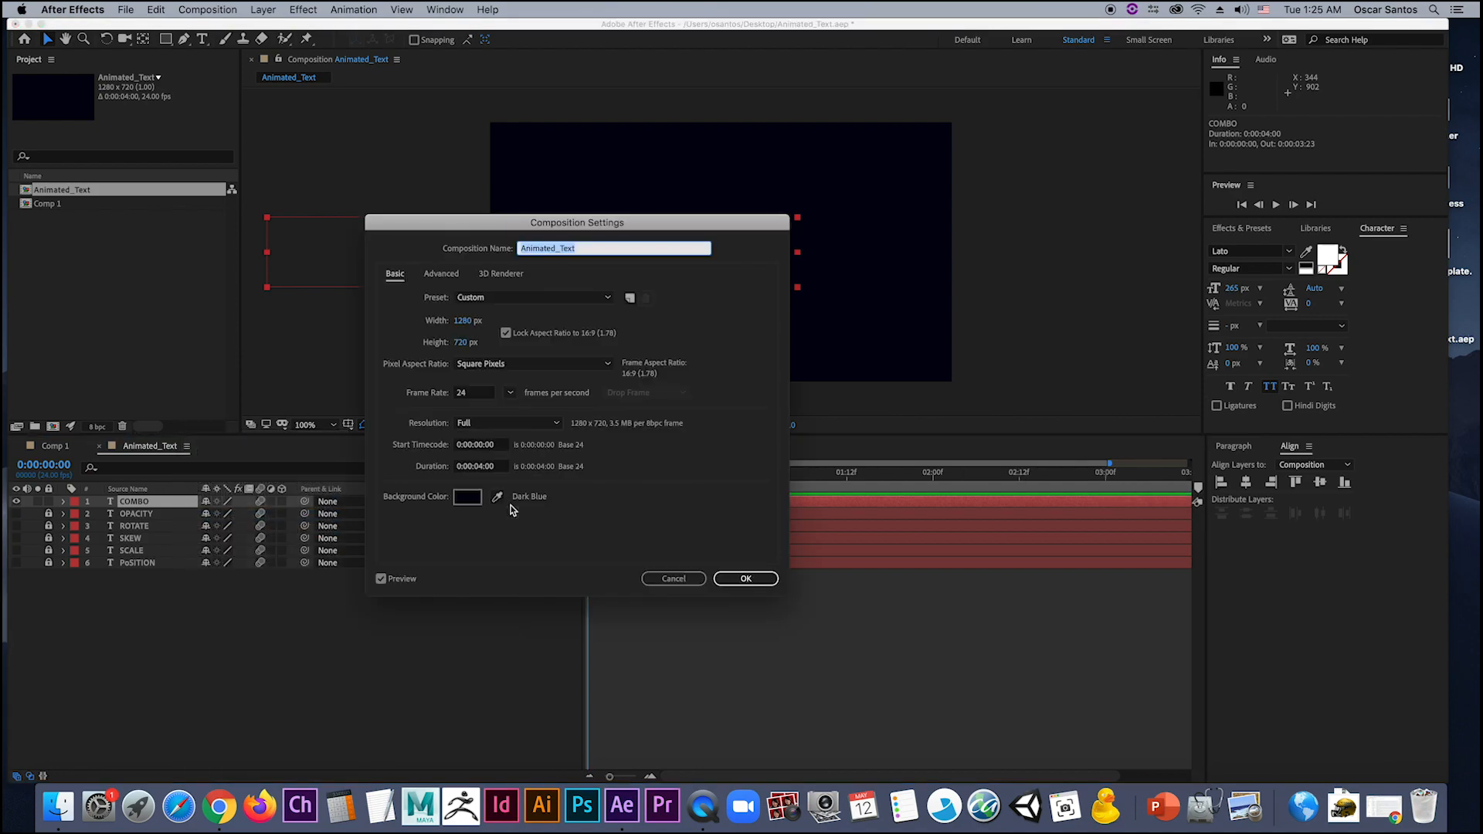
pyautogui.click(481, 467)
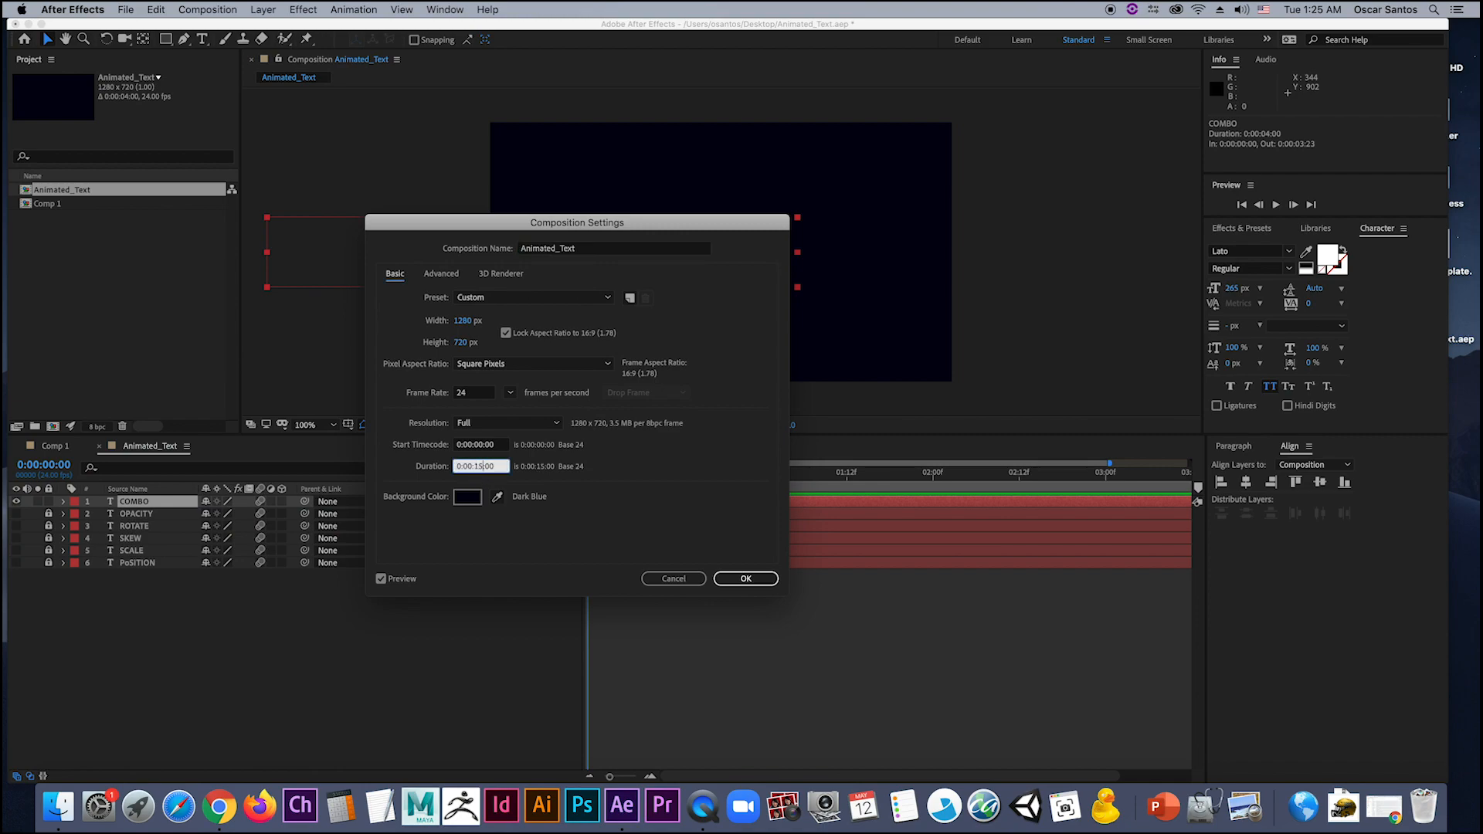
pyautogui.write('0:00:15:00')
pyautogui.press('Return')
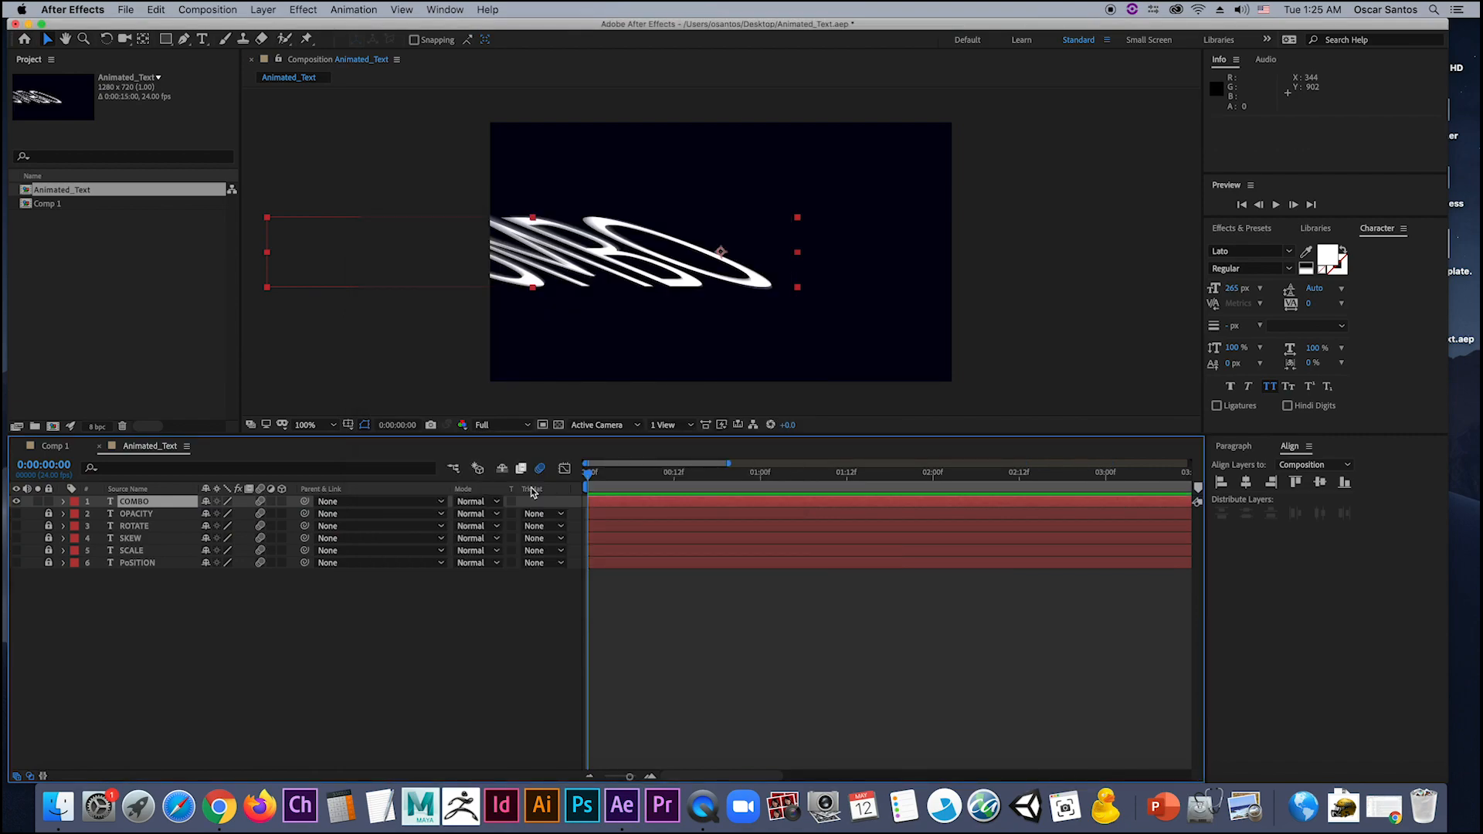
# Step: Move the COMBO layer in time so that it starts at about 0:00:09:03
pyautogui.moveTo(630, 778); pyautogui.dragTo(609, 777)
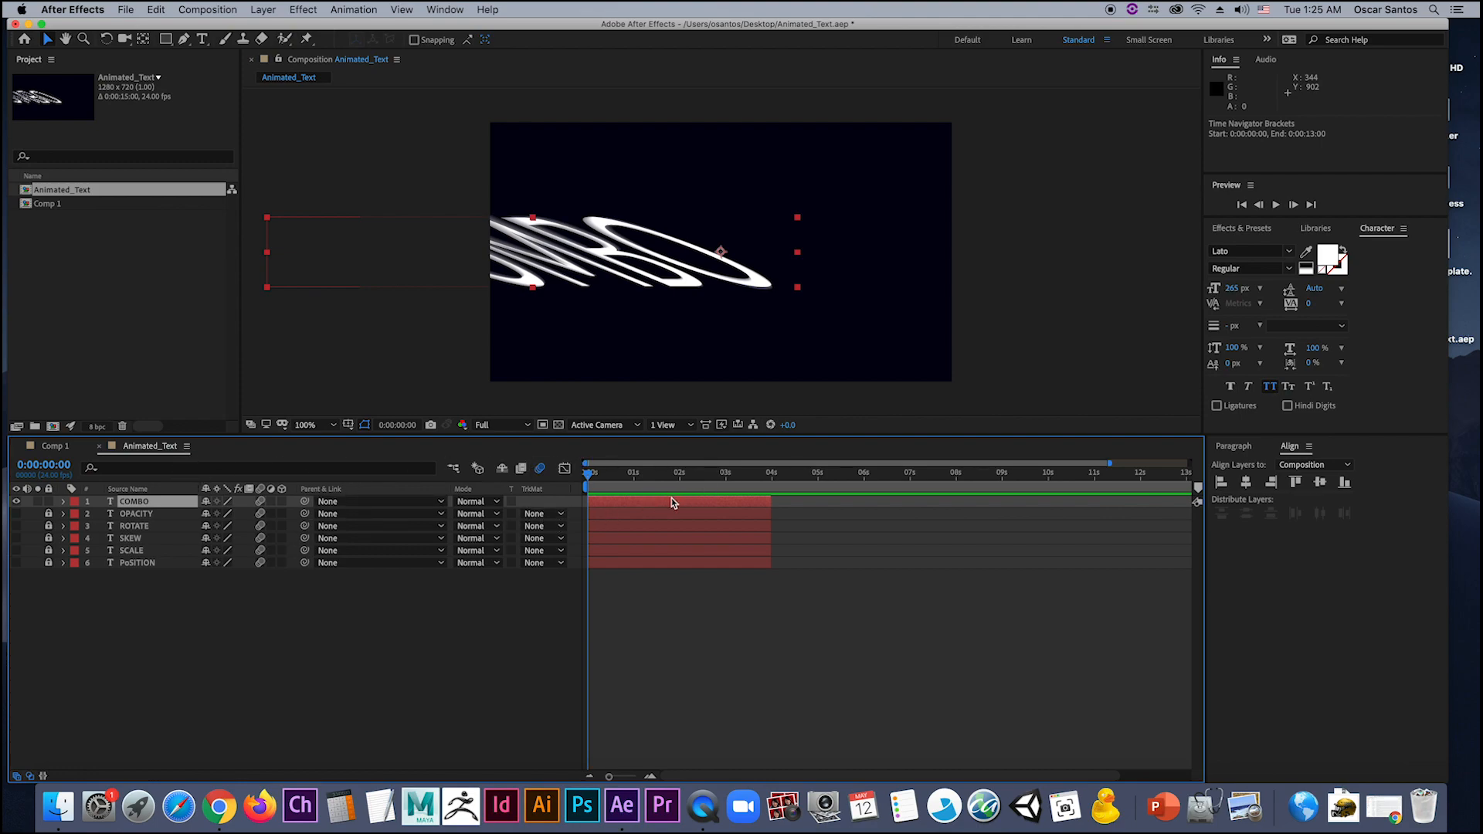
pyautogui.moveTo(672, 503); pyautogui.dragTo(1091, 509)
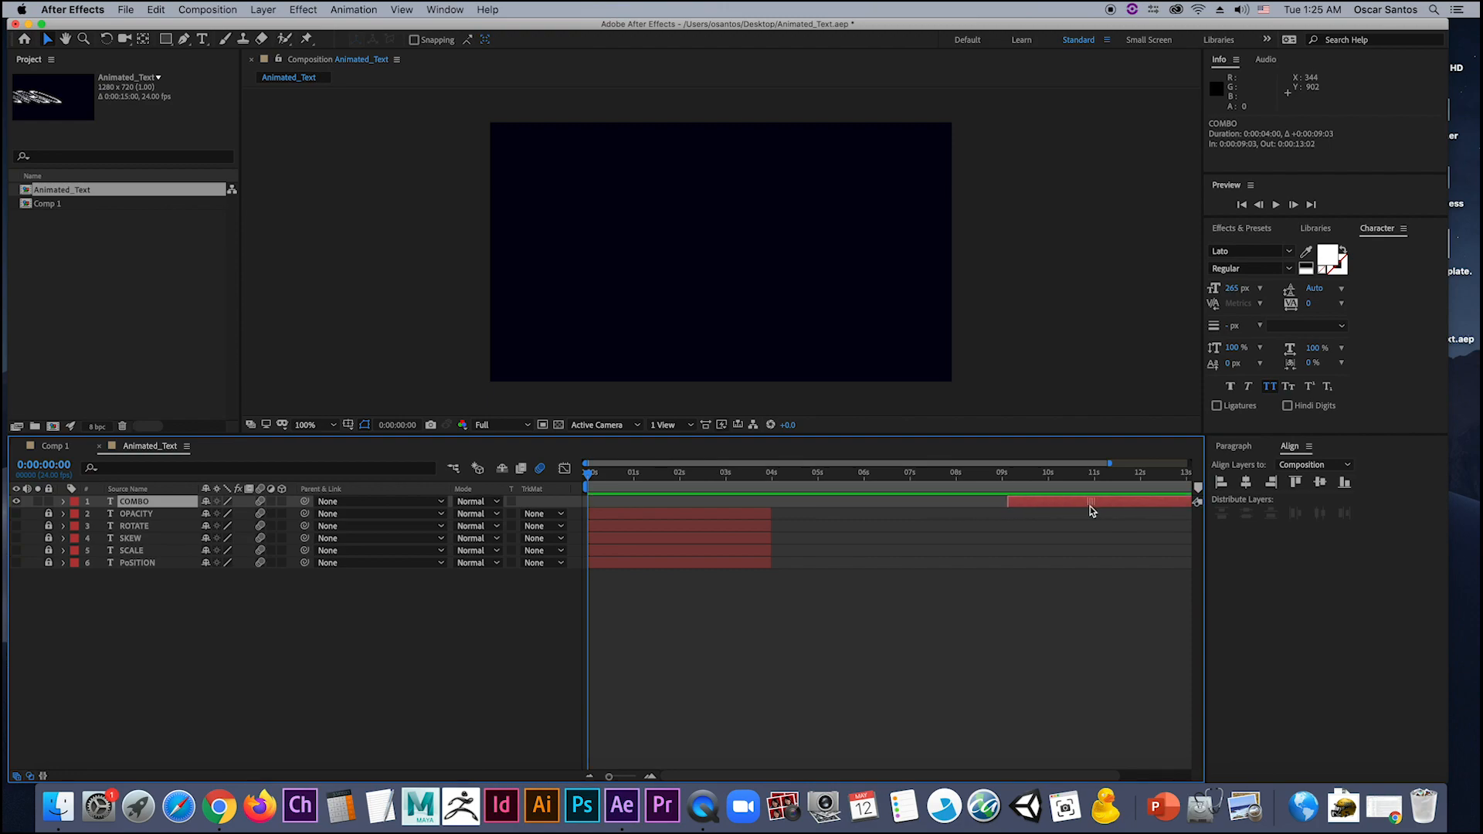
pyautogui.click(794, 526)
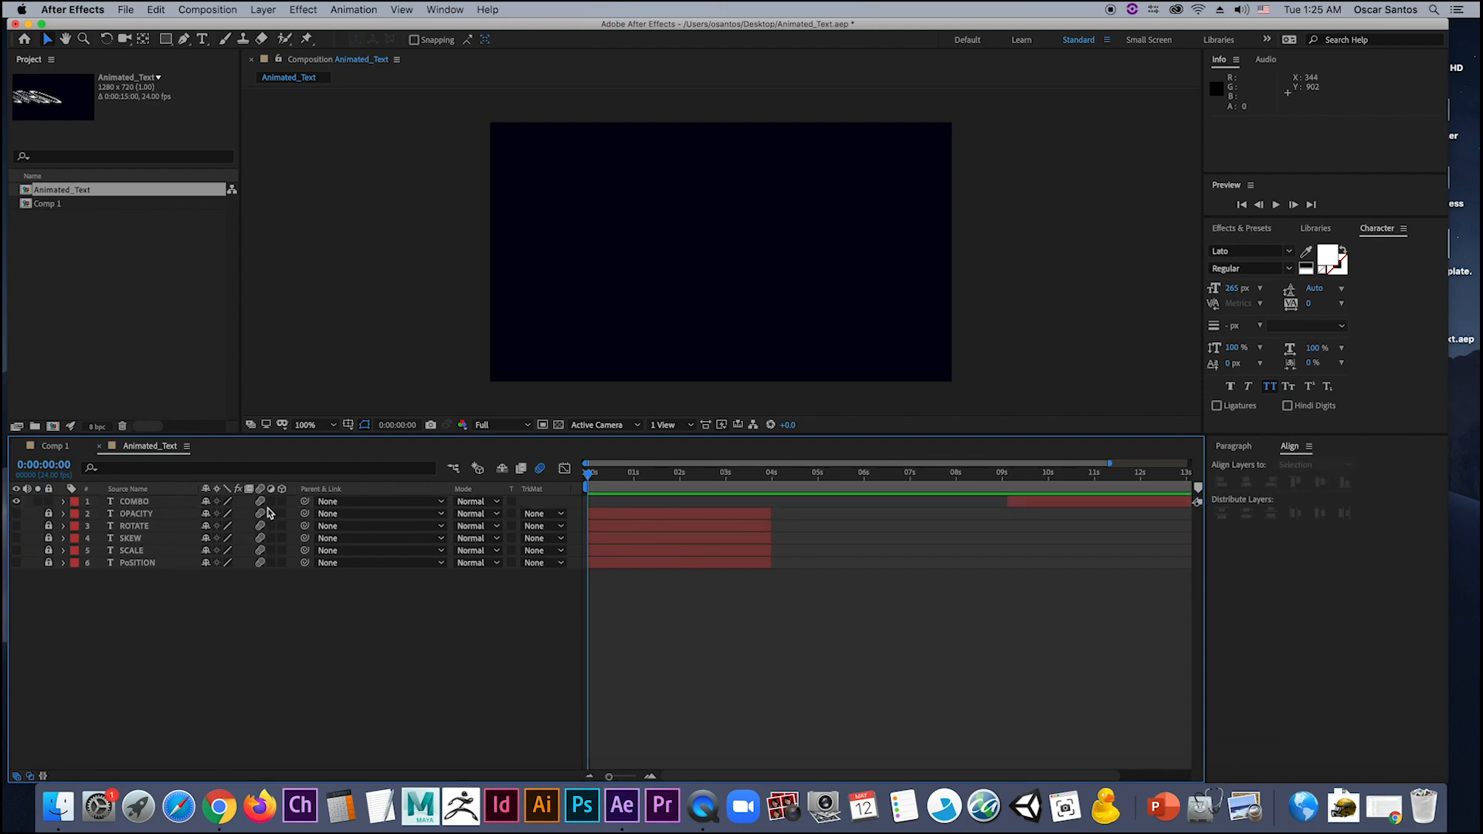
# Step: Unlock the OPACITY and ROTATE layers and shift them to start at about 0:00:05:16 and 0:00:02:21
pyautogui.click(49, 515)
pyautogui.moveTo(648, 519); pyautogui.dragTo(919, 516)
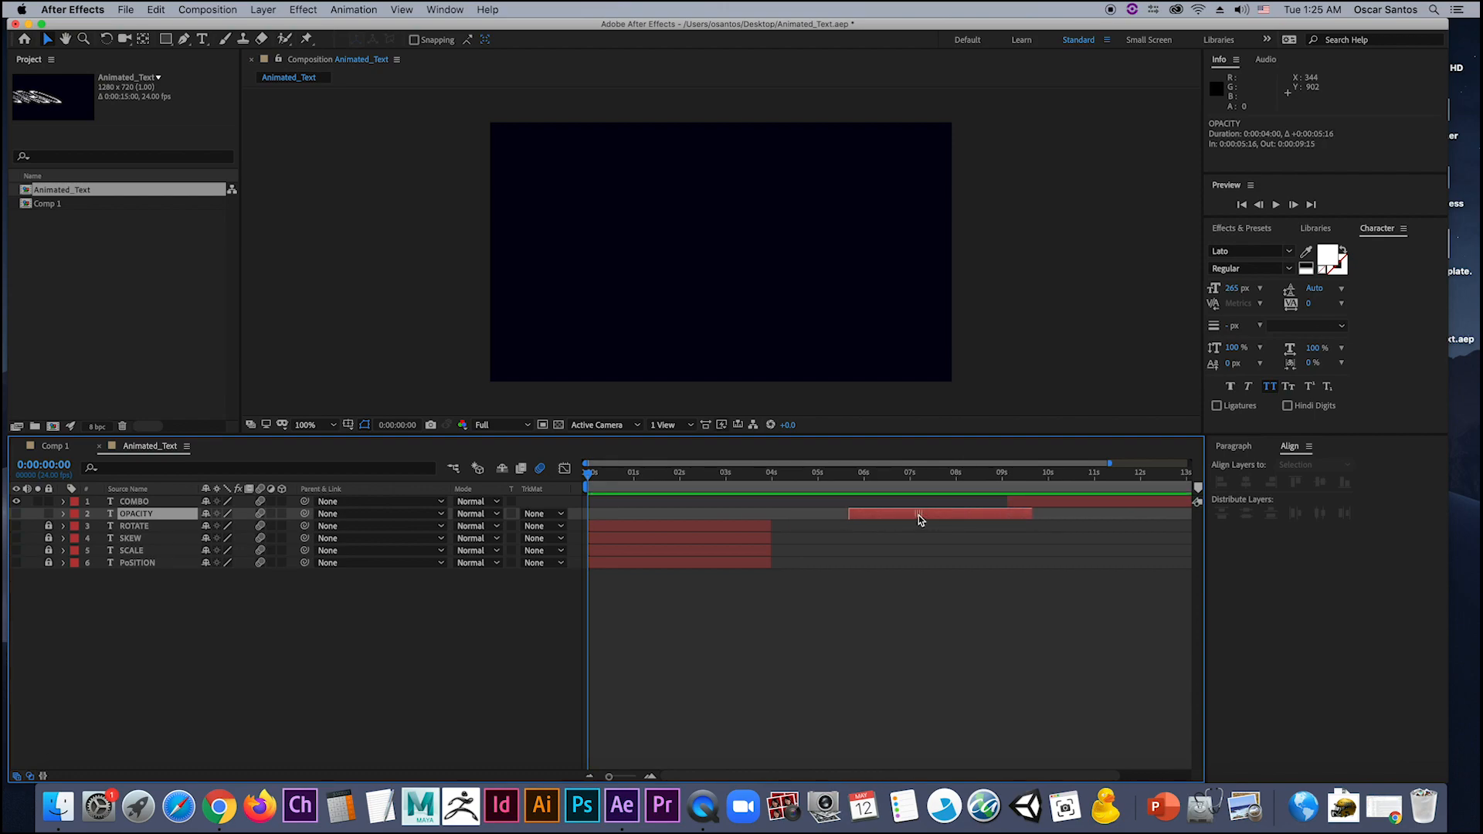
pyautogui.click(49, 526)
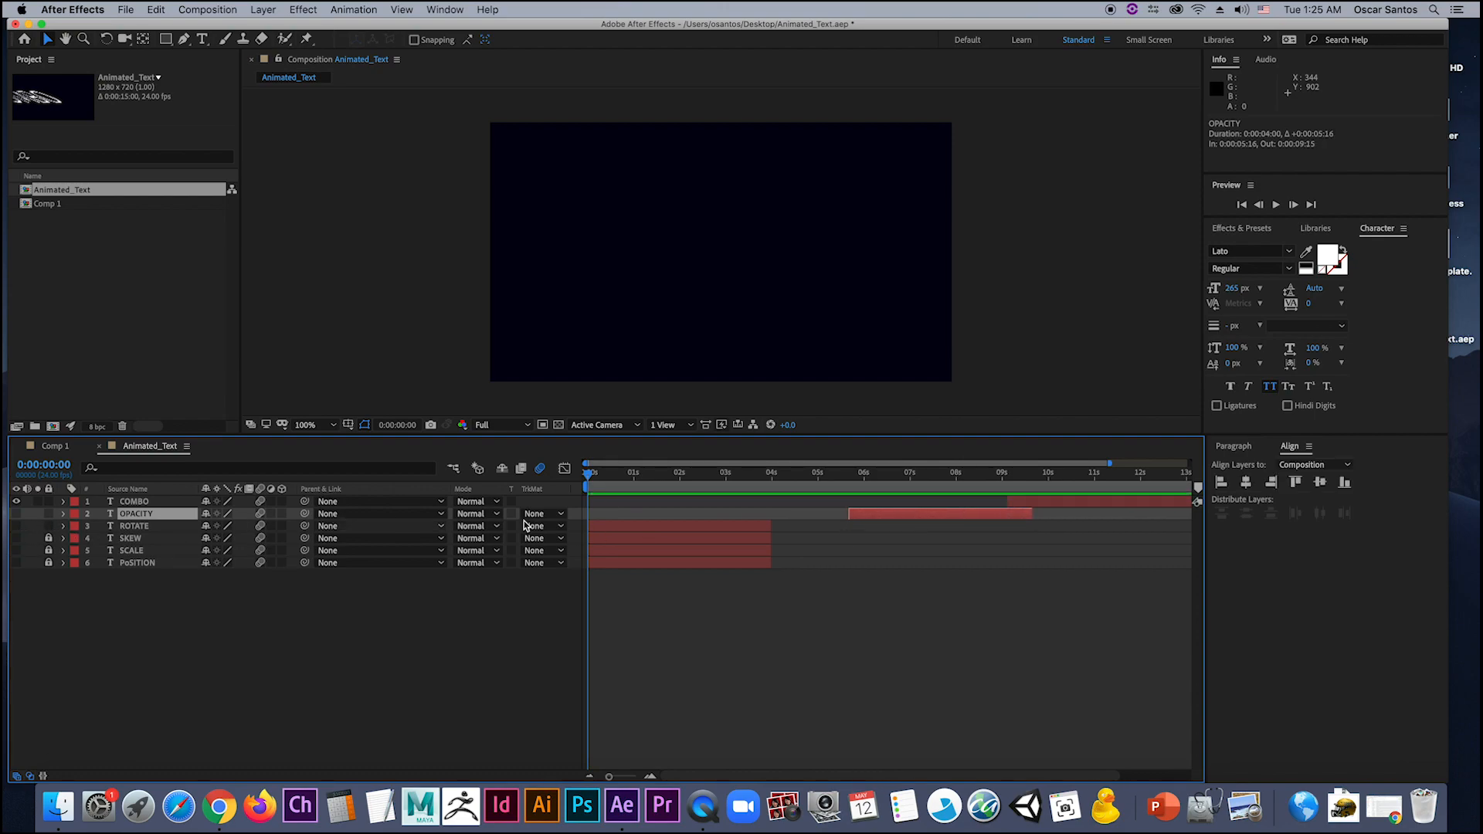
pyautogui.moveTo(655, 526); pyautogui.dragTo(788, 531)
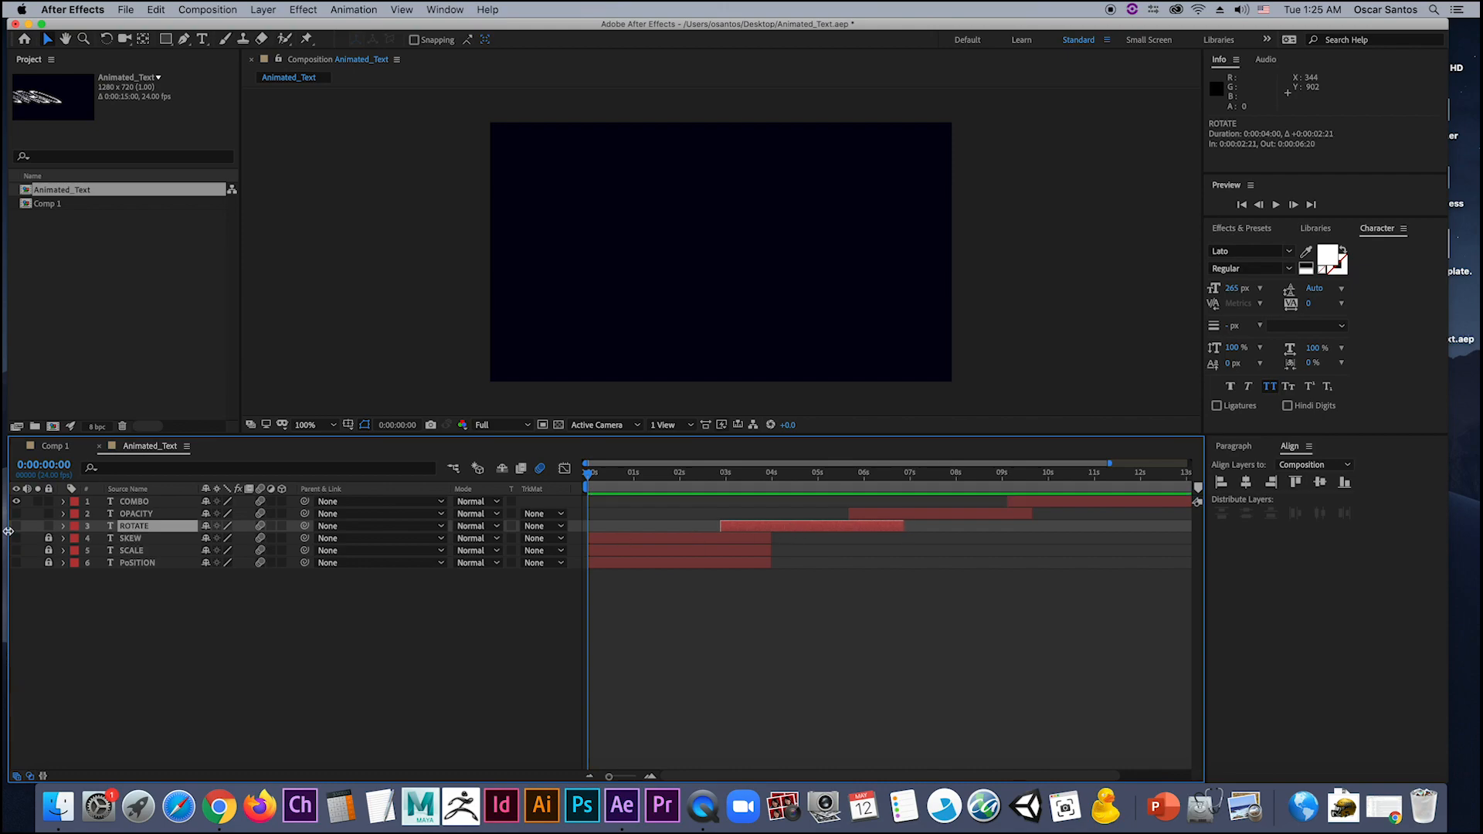
# Step: Make the OPACITY, ROTATE and SKEW layers visible and preview the start of the sequence
pyautogui.moveTo(14, 514); pyautogui.dragTo(34, 546)
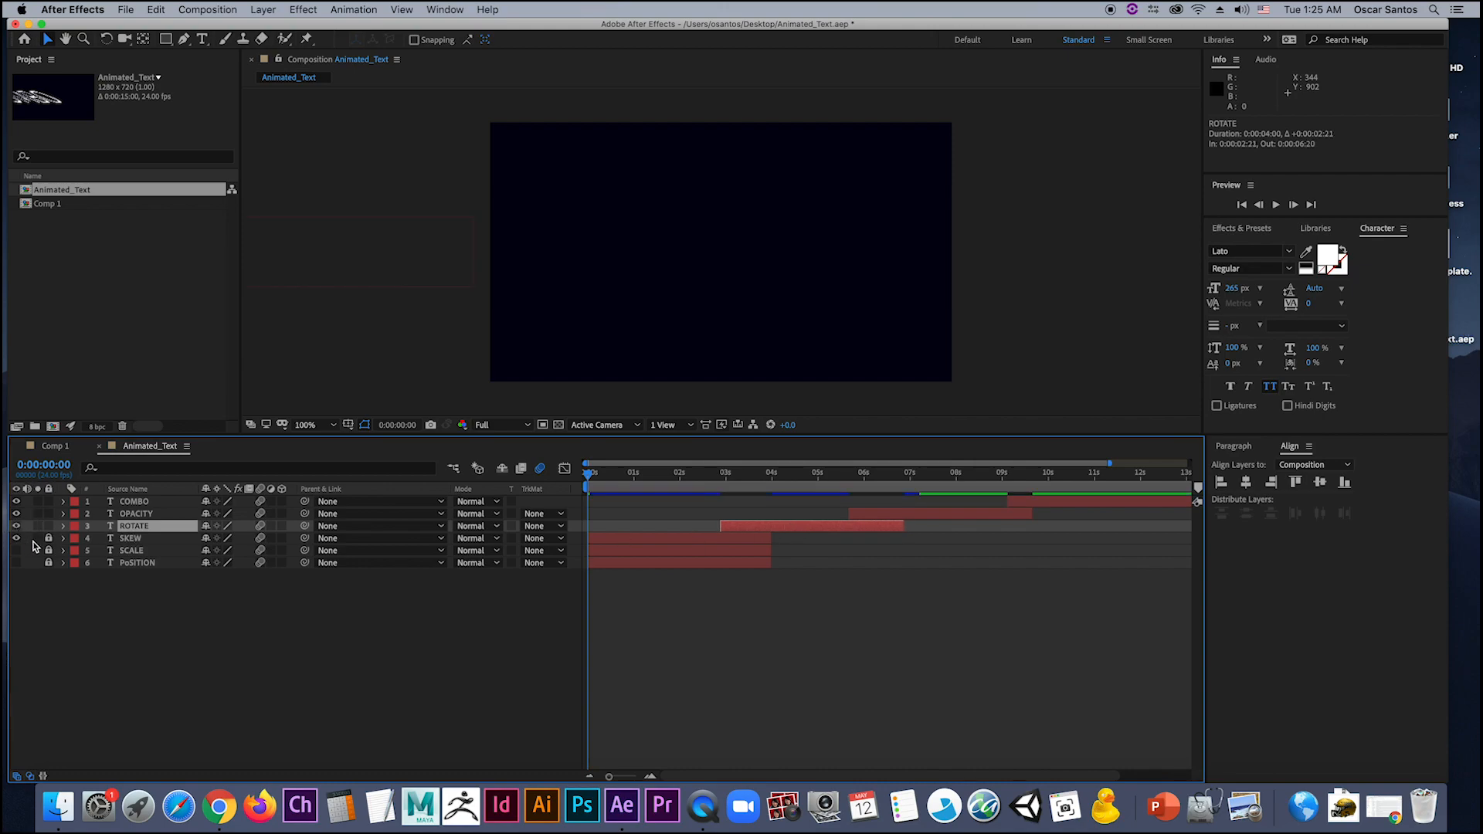
pyautogui.press('space')
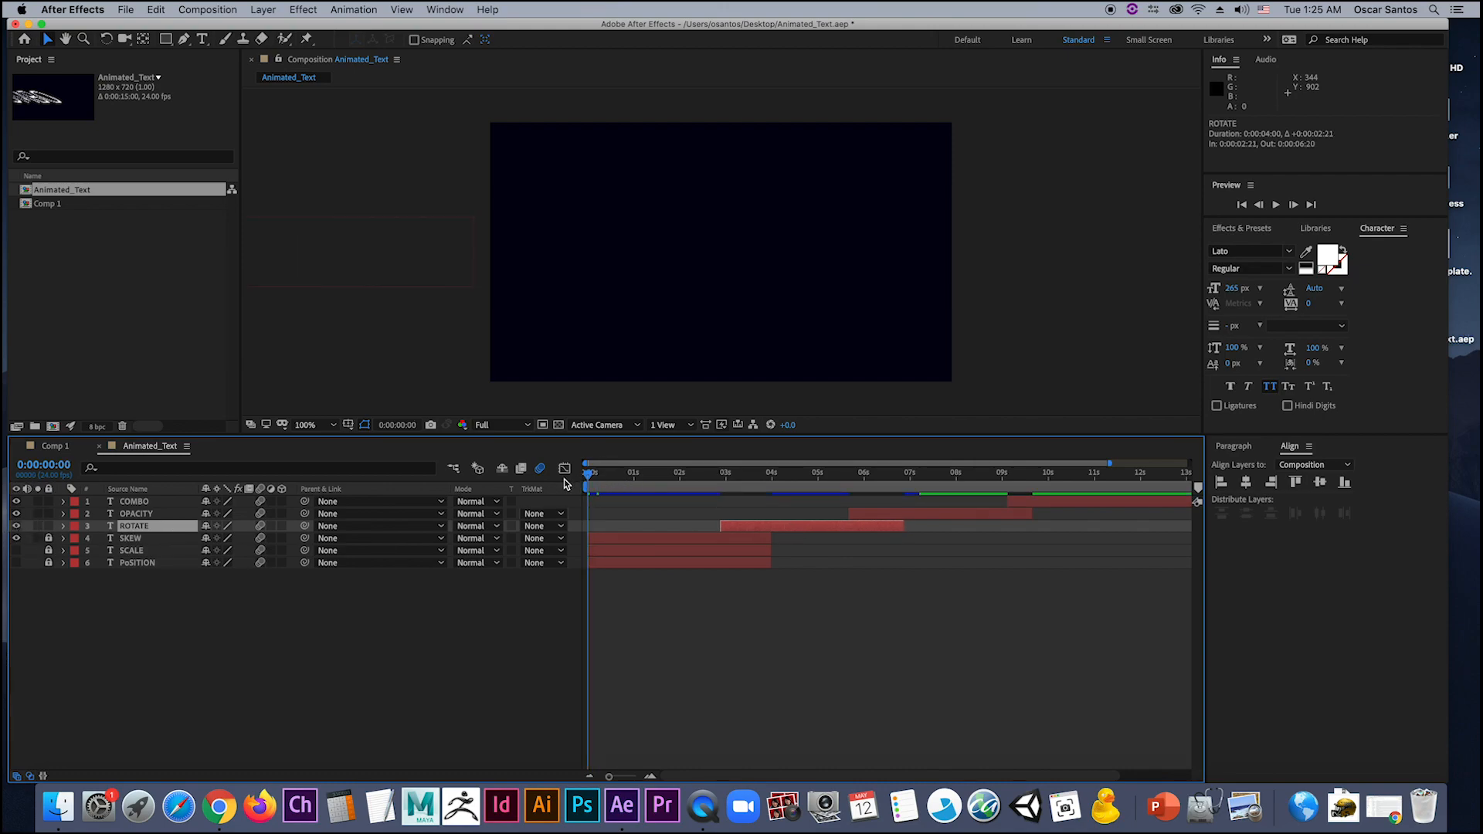
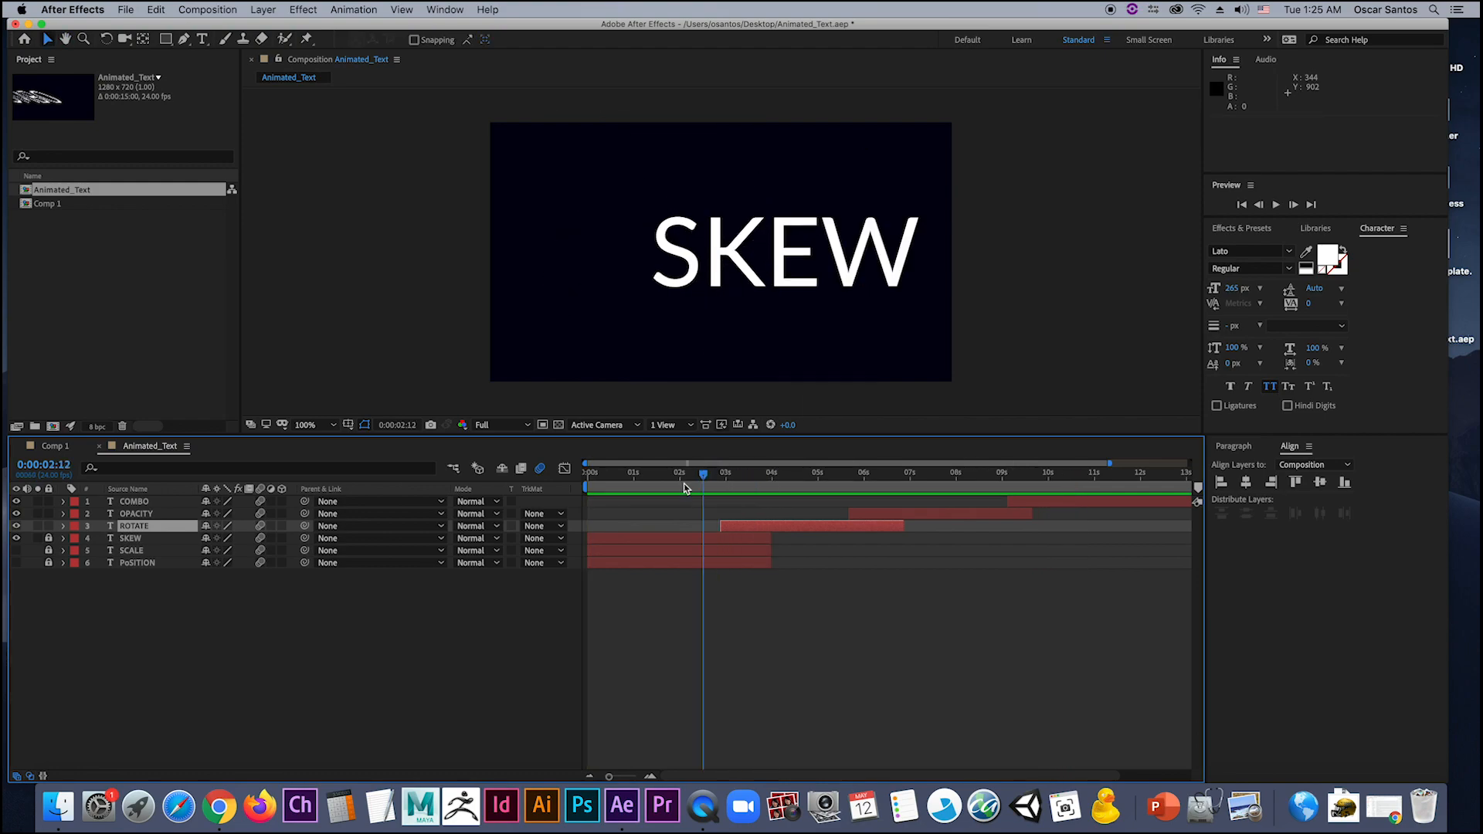
pyautogui.click(608, 475)
pyautogui.moveTo(620, 489); pyautogui.dragTo(687, 495)
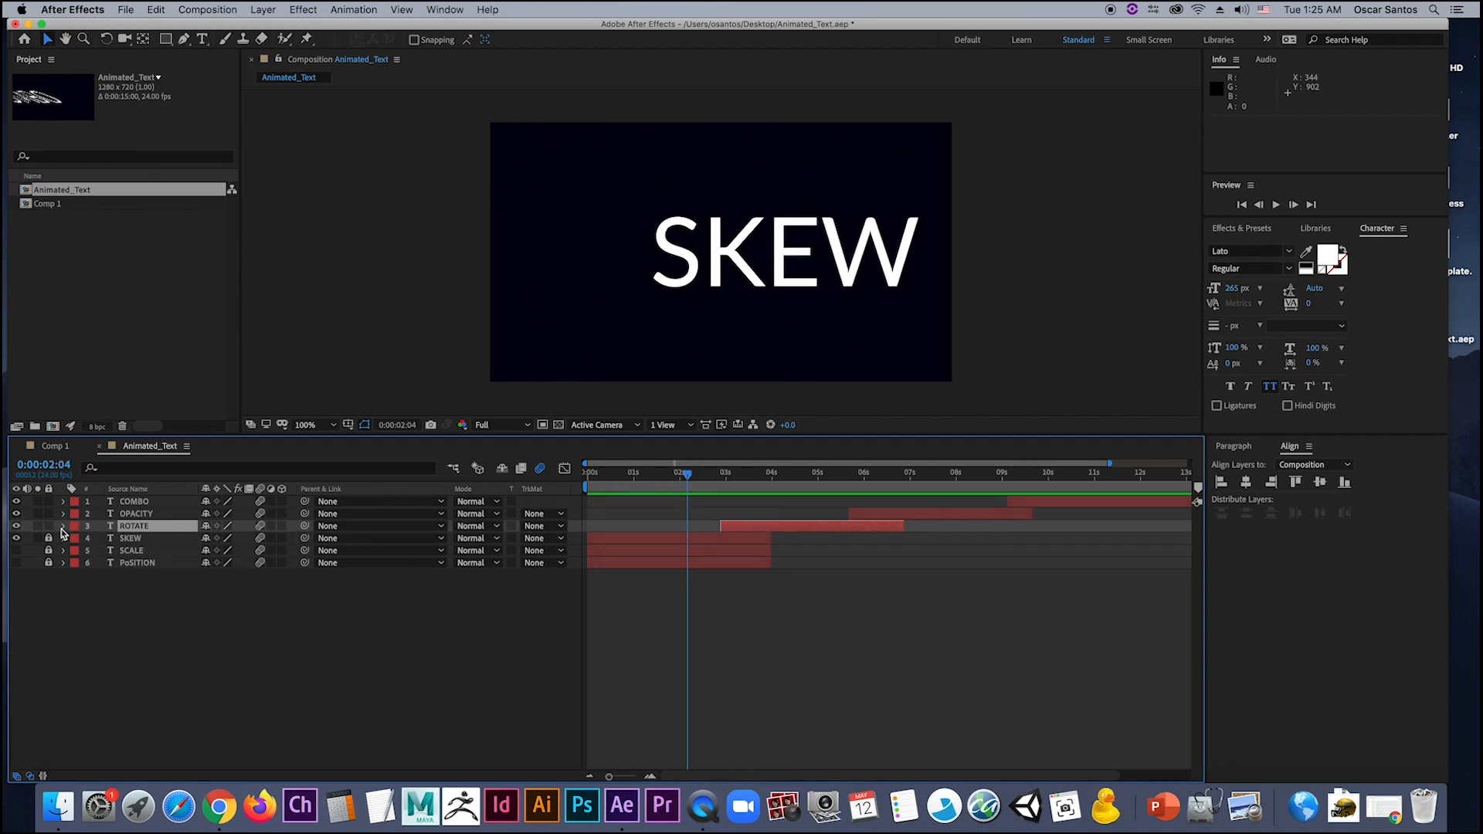
pyautogui.moveTo(687, 482)
pyautogui.mouseDown()
pyautogui.moveTo(581, 483)
pyautogui.moveTo(669, 496)
pyautogui.mouseUp()
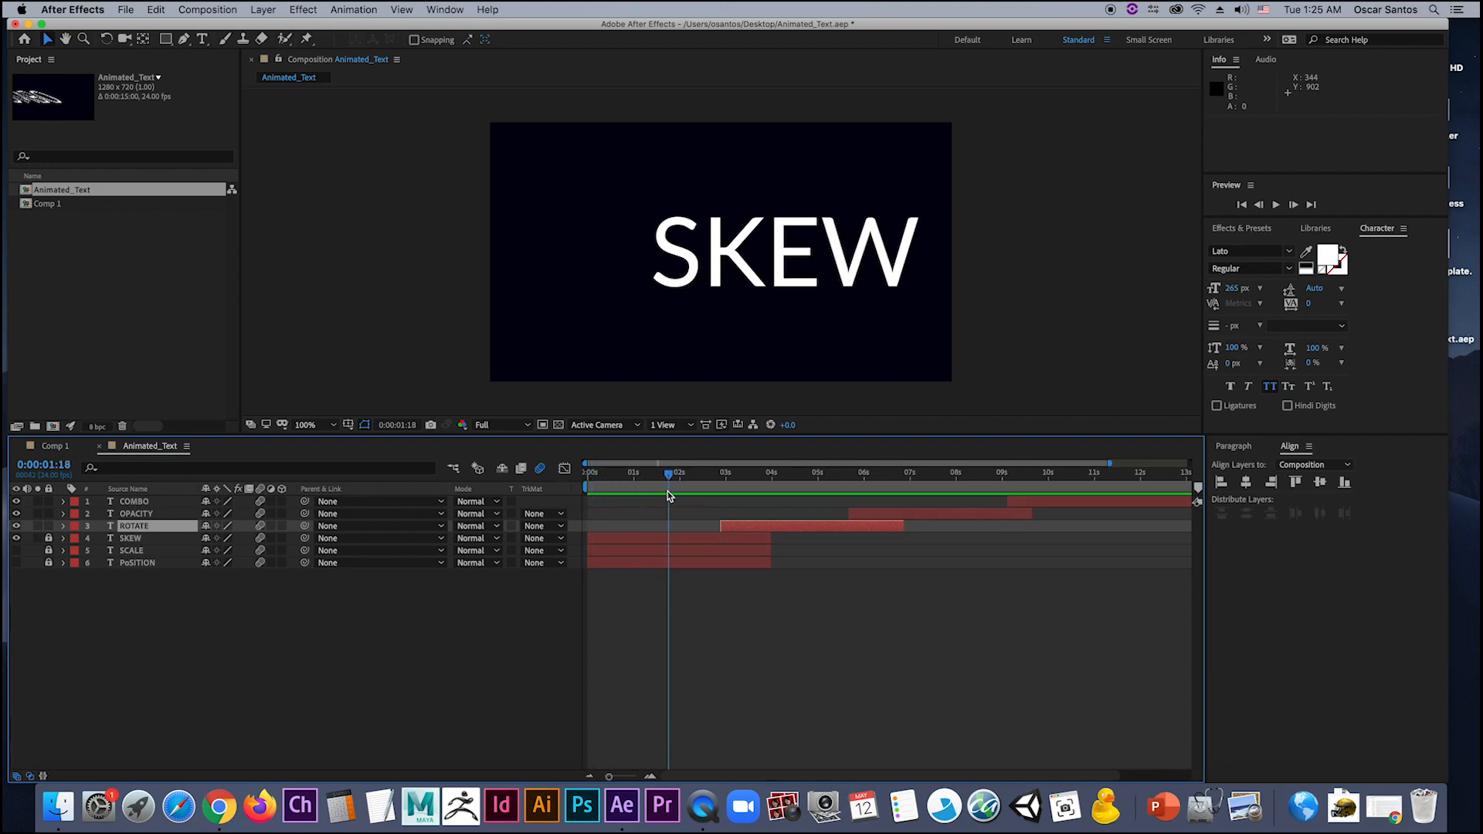
# Step: Unlock the SKEW layer and keyframe its Transform Opacity from 100% at about 0:00:02:02 to 0% at 0:00:02:23
pyautogui.click(50, 539)
pyautogui.click(64, 539)
pyautogui.click(78, 551)
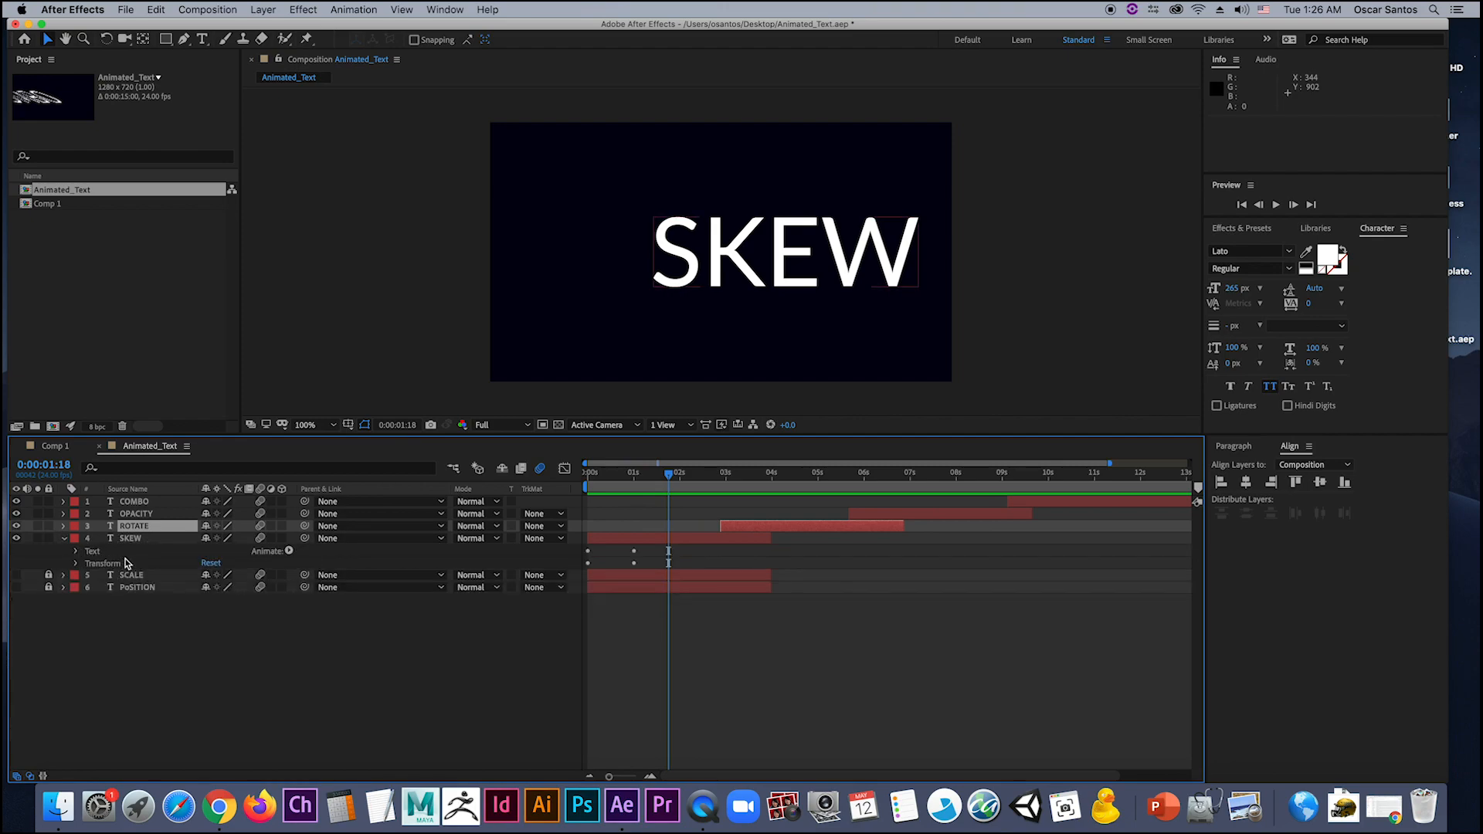
pyautogui.click(77, 564)
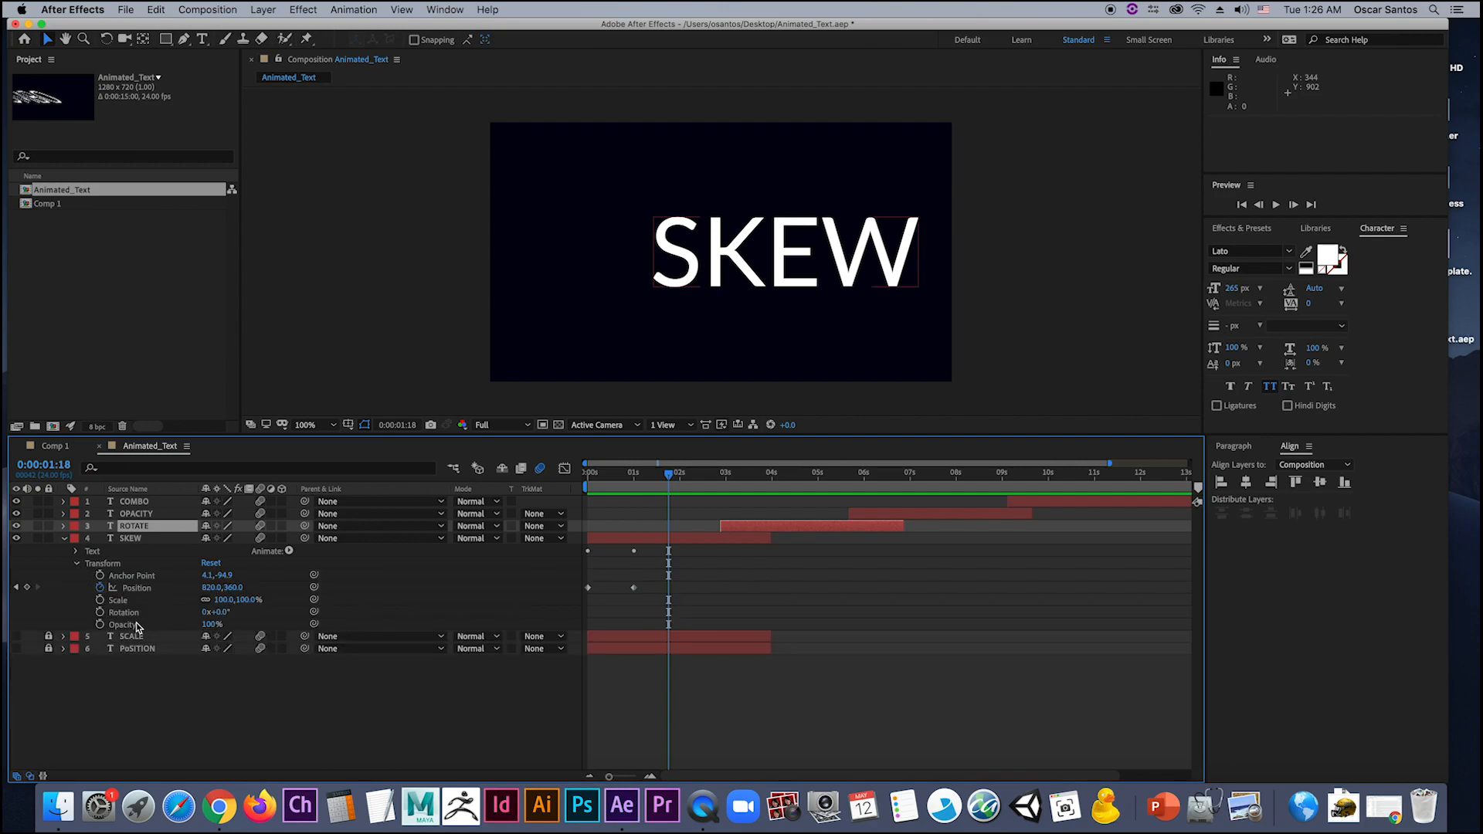
pyautogui.moveTo(666, 487); pyautogui.dragTo(571, 495)
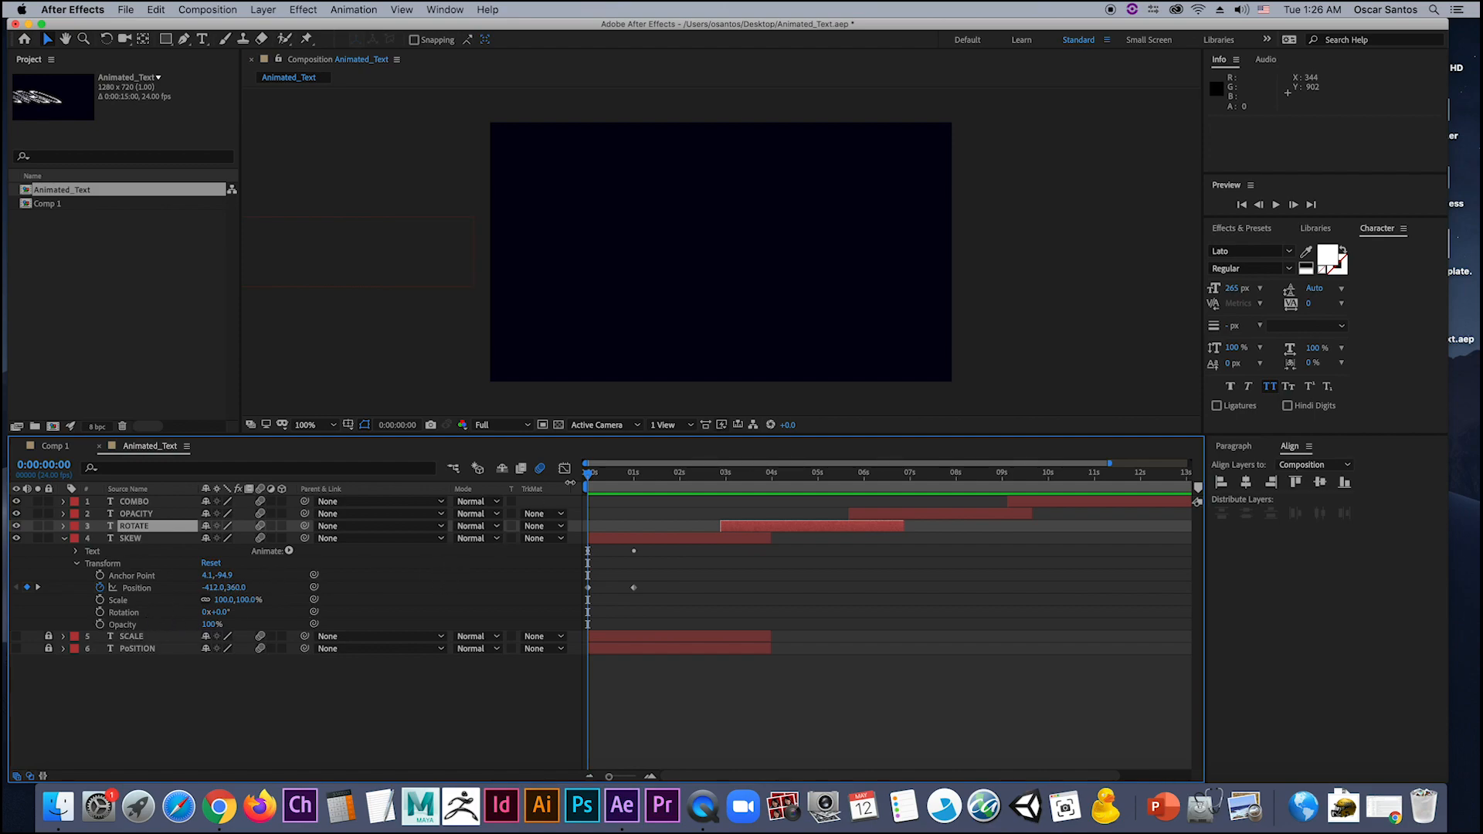
pyautogui.press('space')
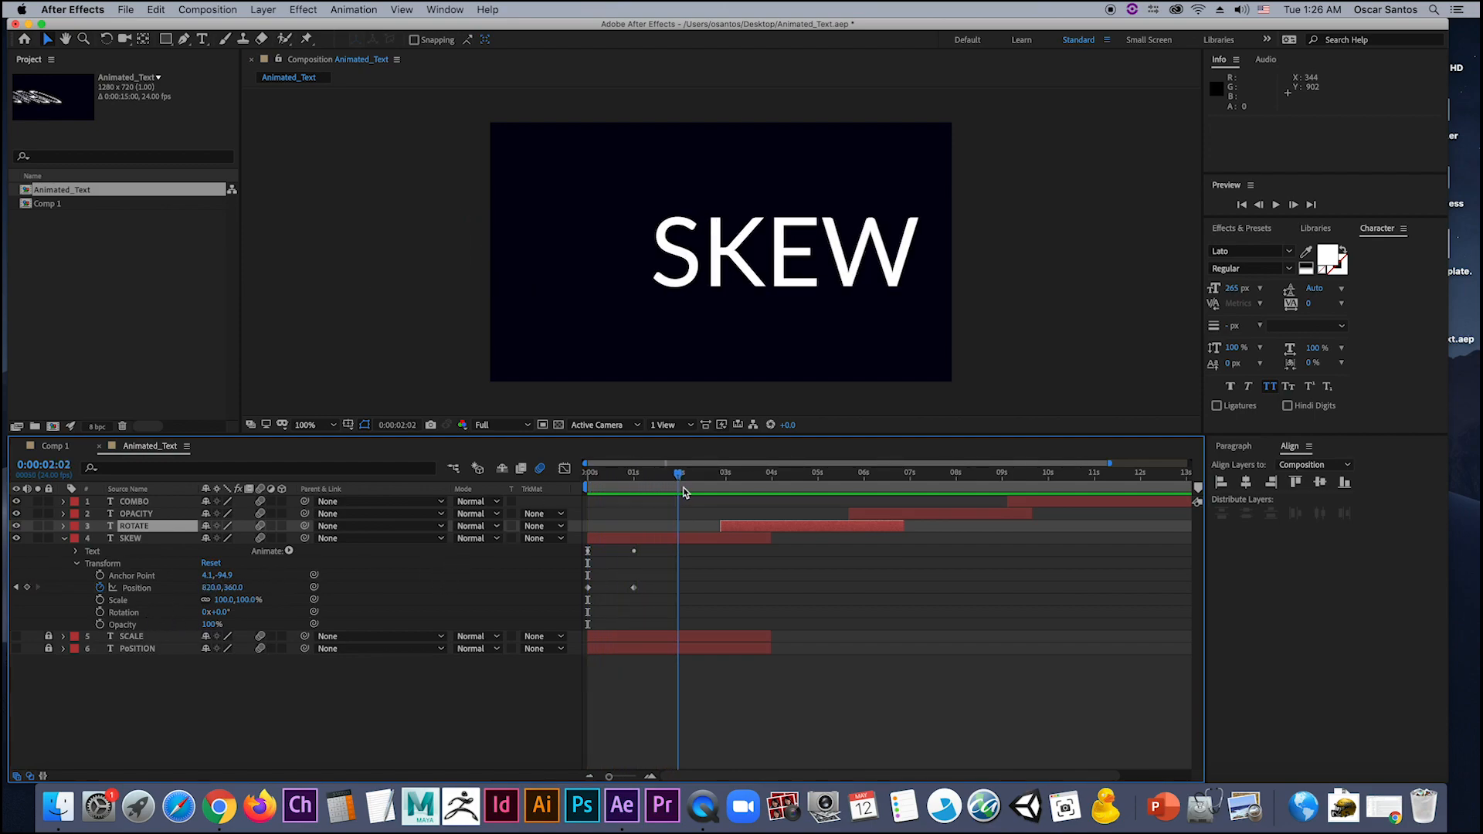
pyautogui.click(99, 625)
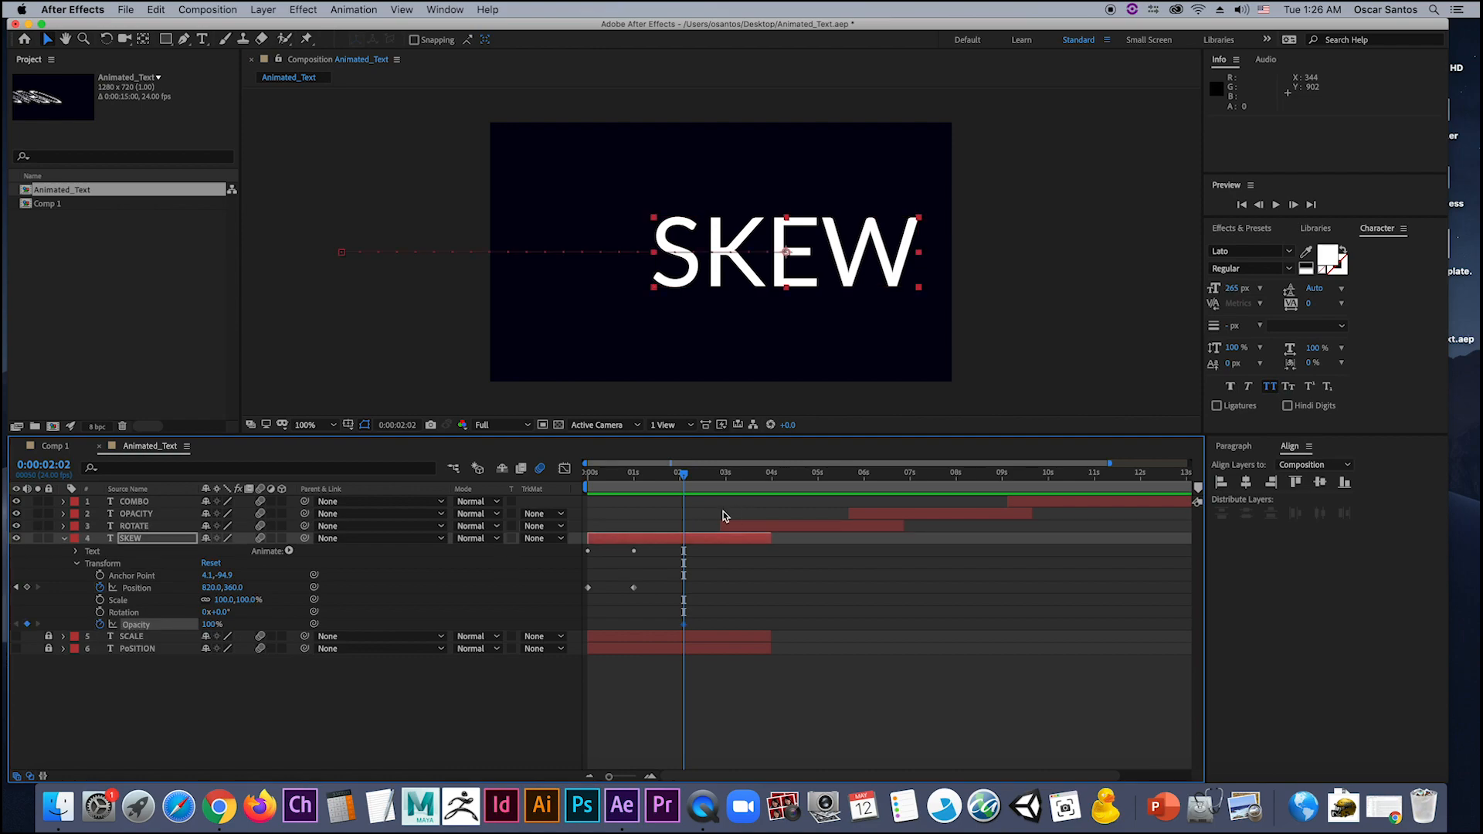
pyautogui.moveTo(685, 475); pyautogui.dragTo(725, 502)
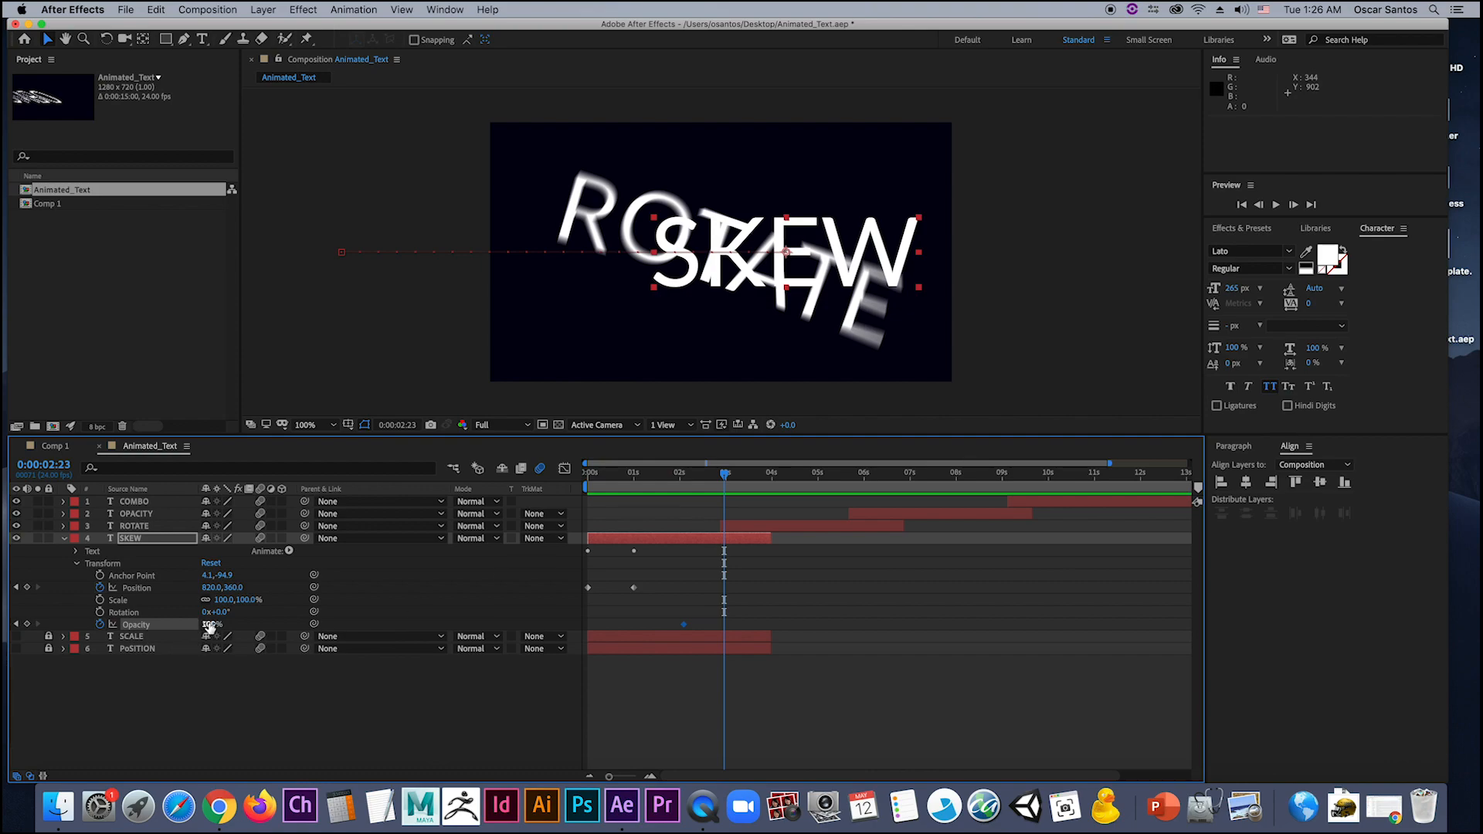
pyautogui.moveTo(209, 624); pyautogui.dragTo(33, 633)
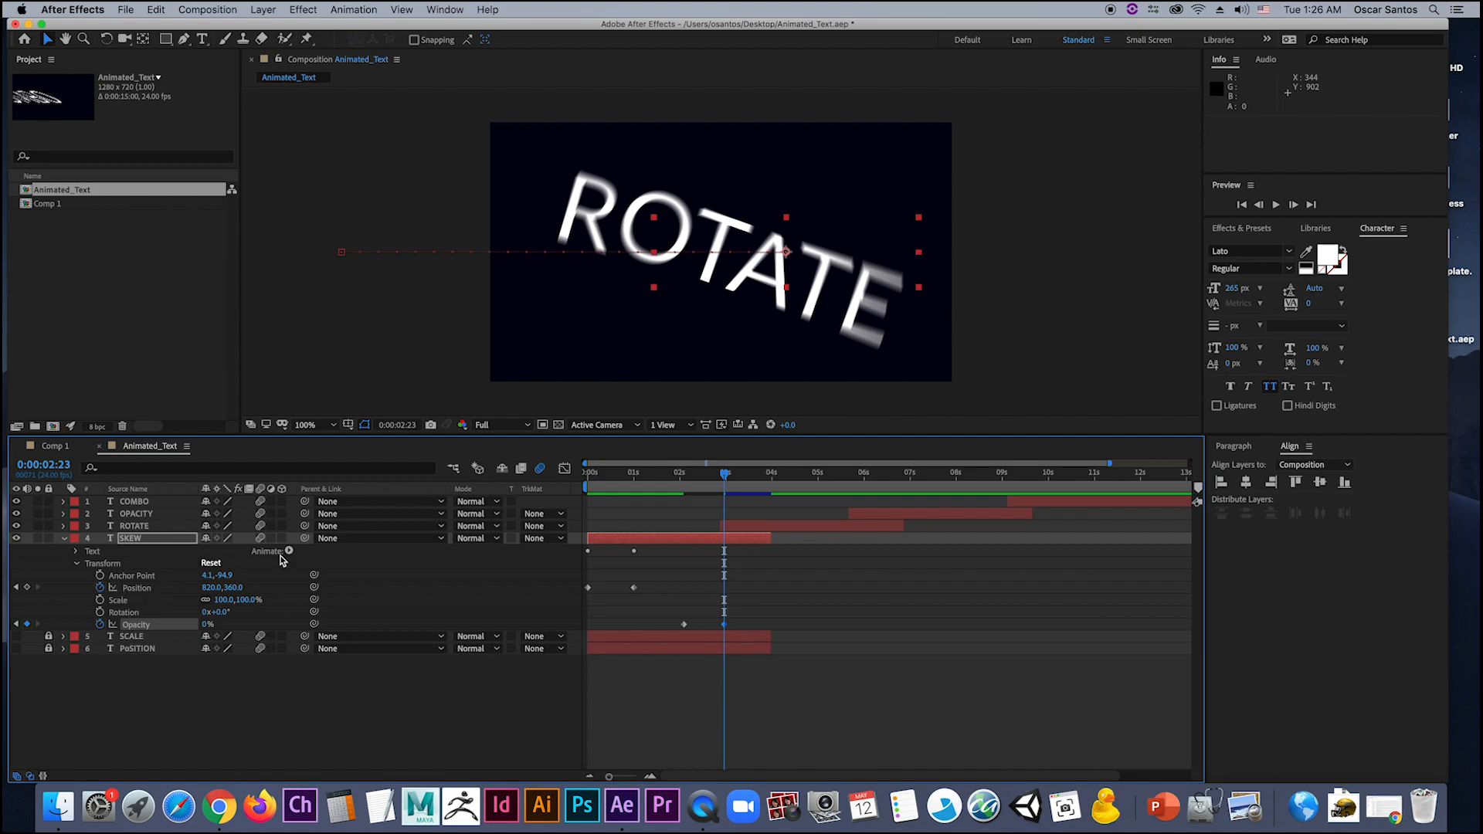
# Step: Preview the SKEW fade-out and the ROTATE entrance from the first frame
pyautogui.moveTo(726, 487); pyautogui.dragTo(588, 487)
pyautogui.press('space')
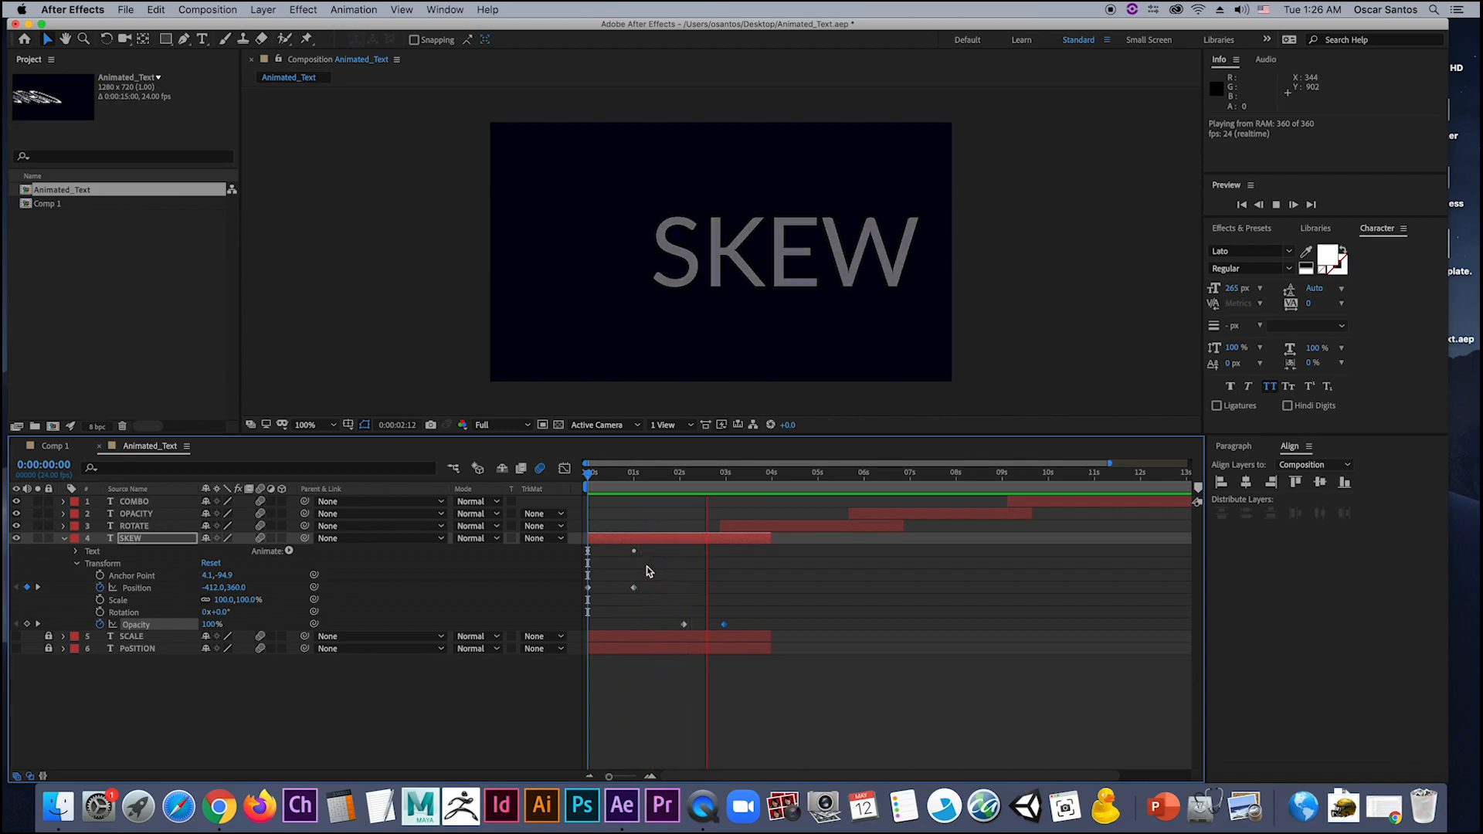
pyautogui.press('space')
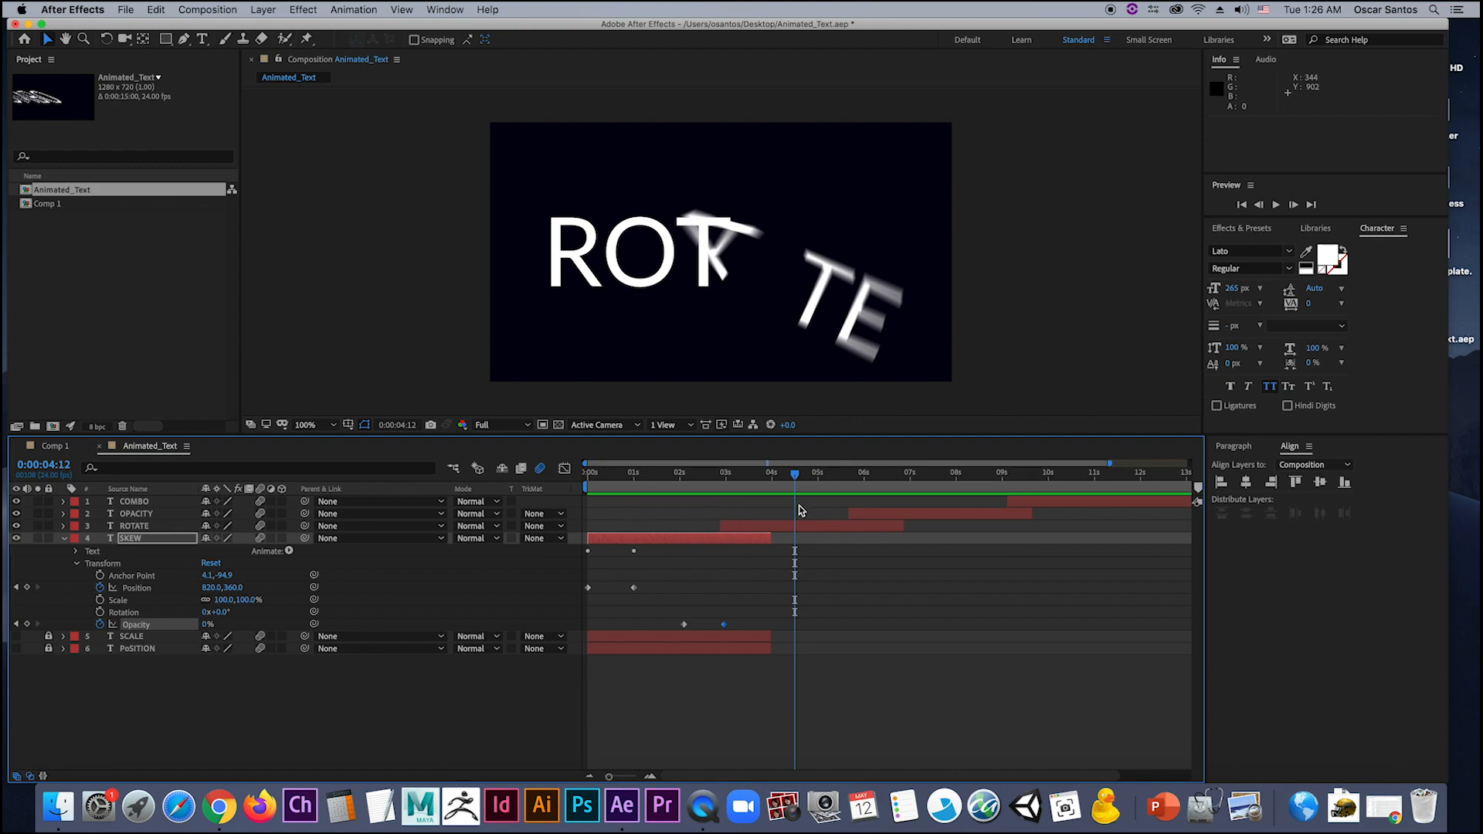
# Step: Keyframe the ROTATE layer's Transform Opacity from 100% where the OPACITY layer begins to 0% at 0:00:06:08
pyautogui.click(781, 527)
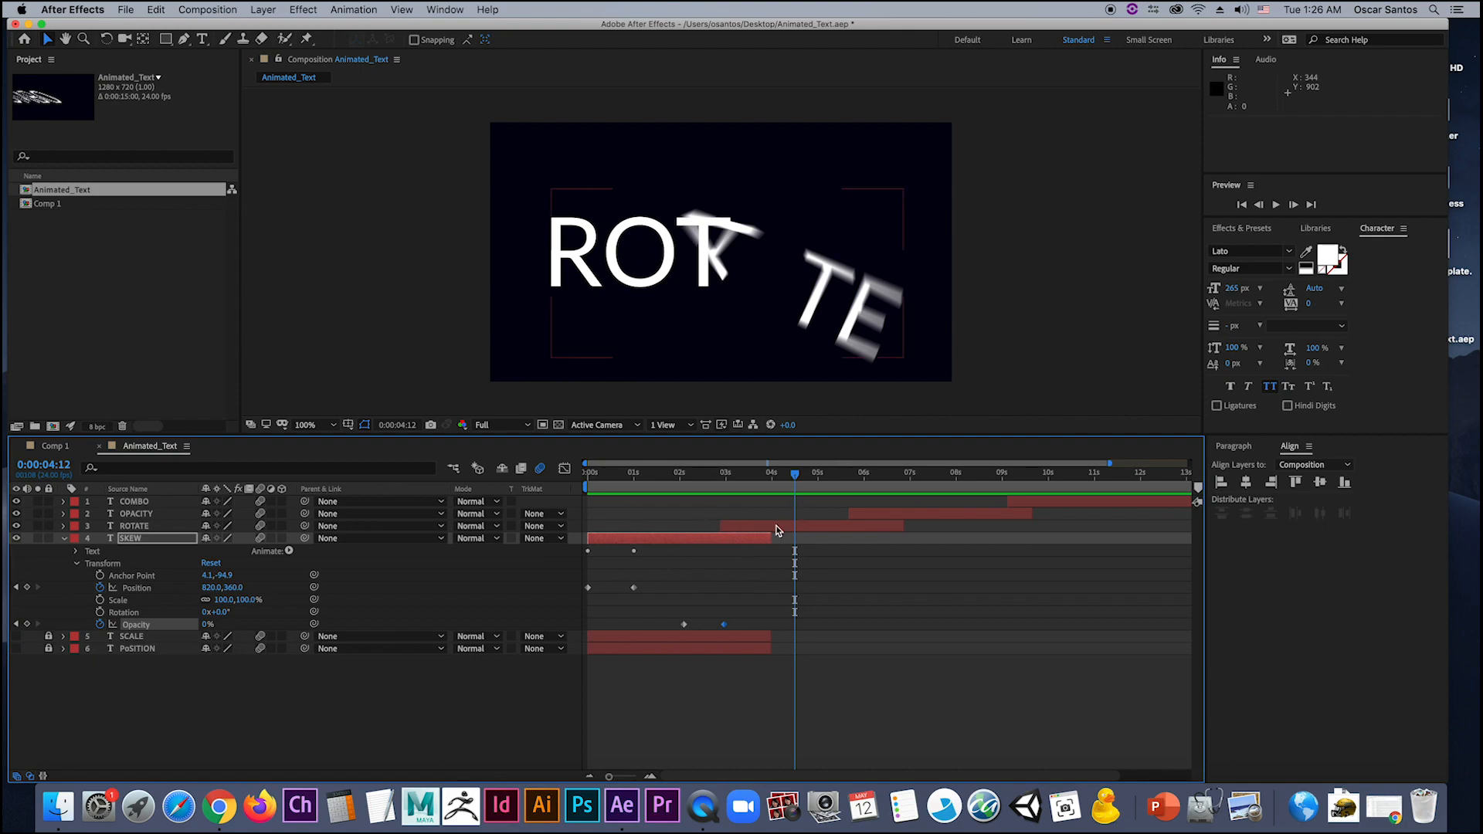
pyautogui.click(65, 541)
pyautogui.click(65, 538)
pyautogui.click(65, 526)
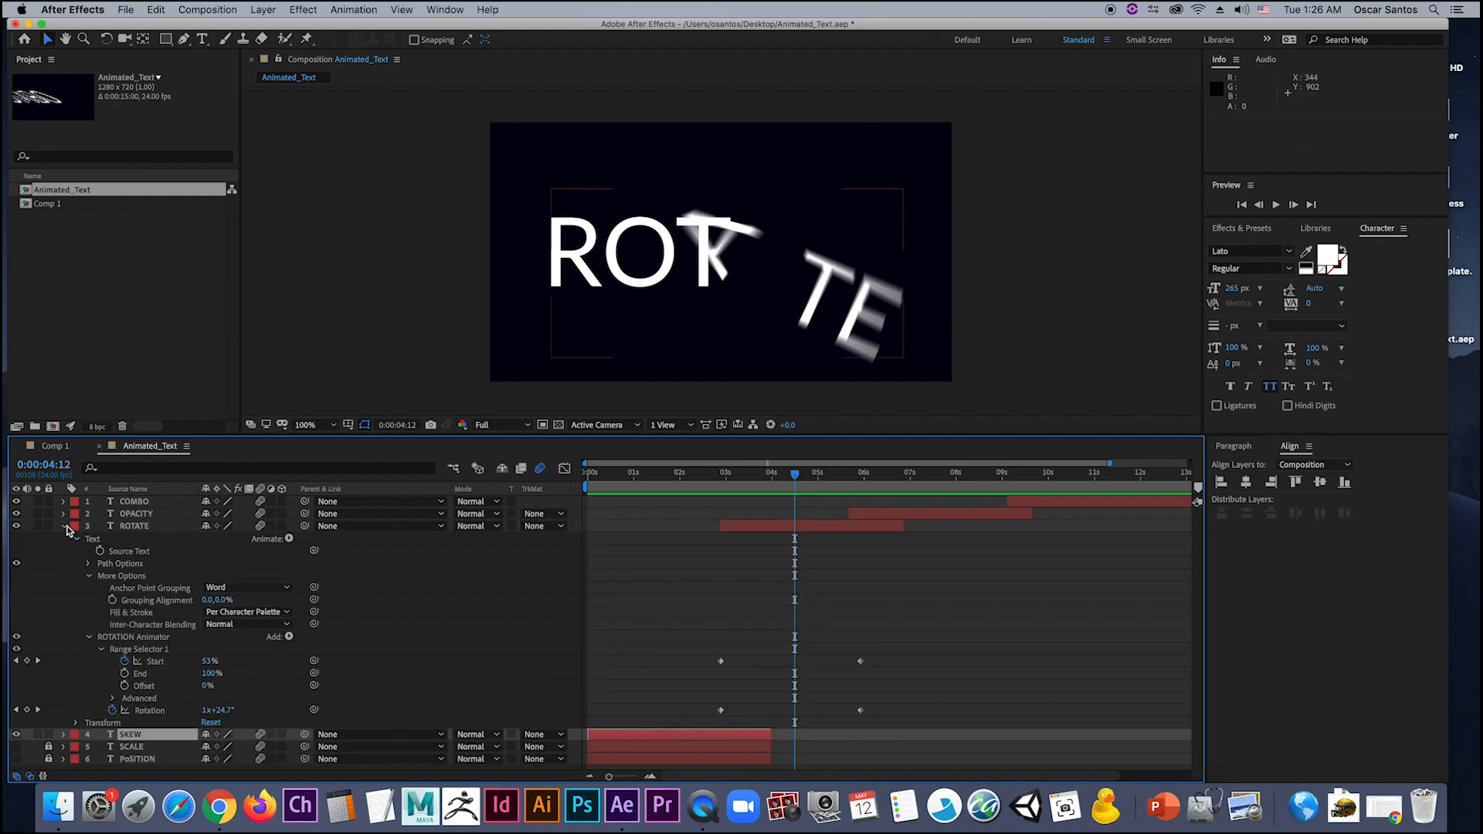
pyautogui.click(77, 538)
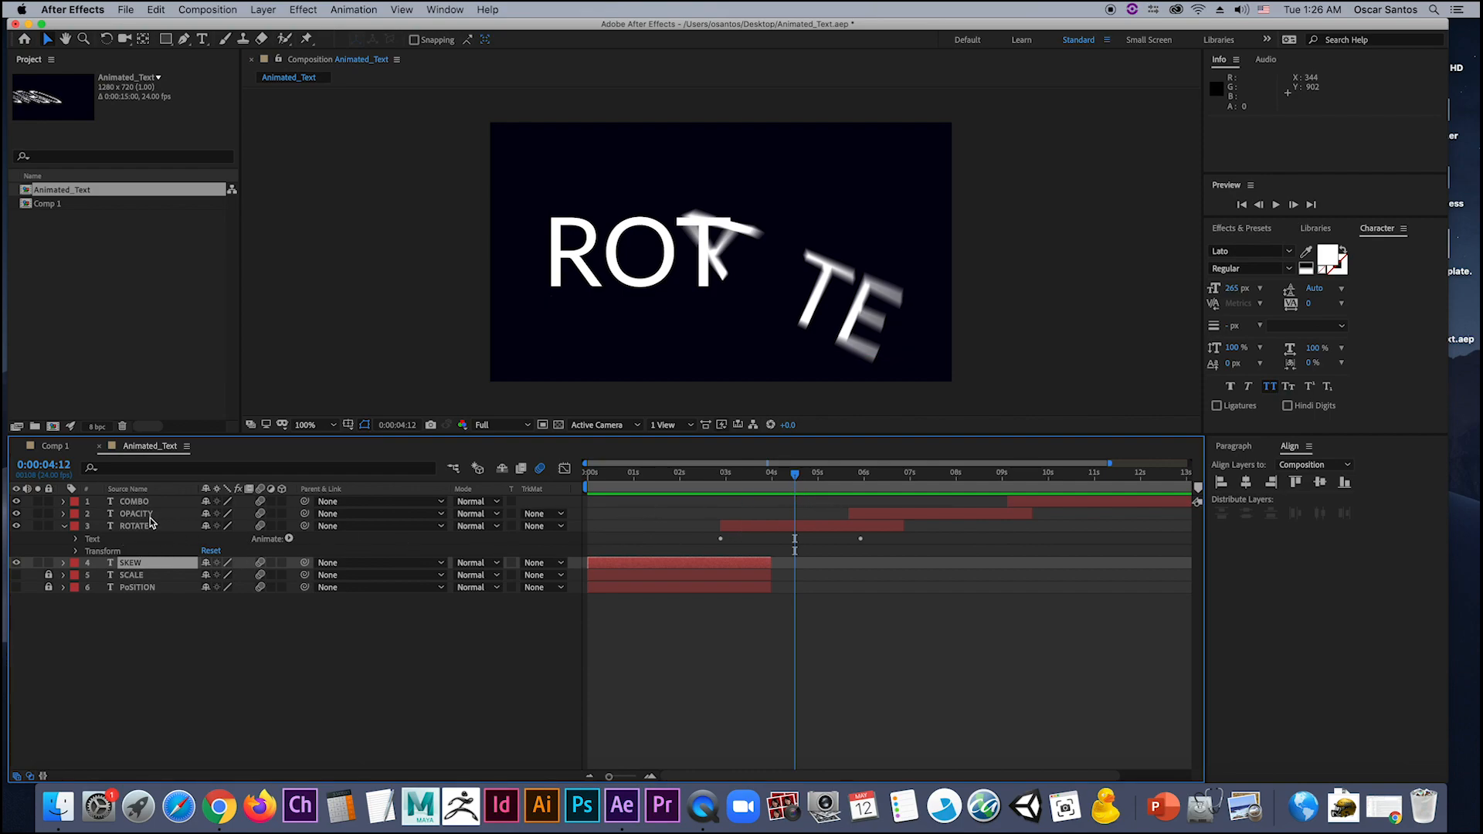
pyautogui.click(172, 527)
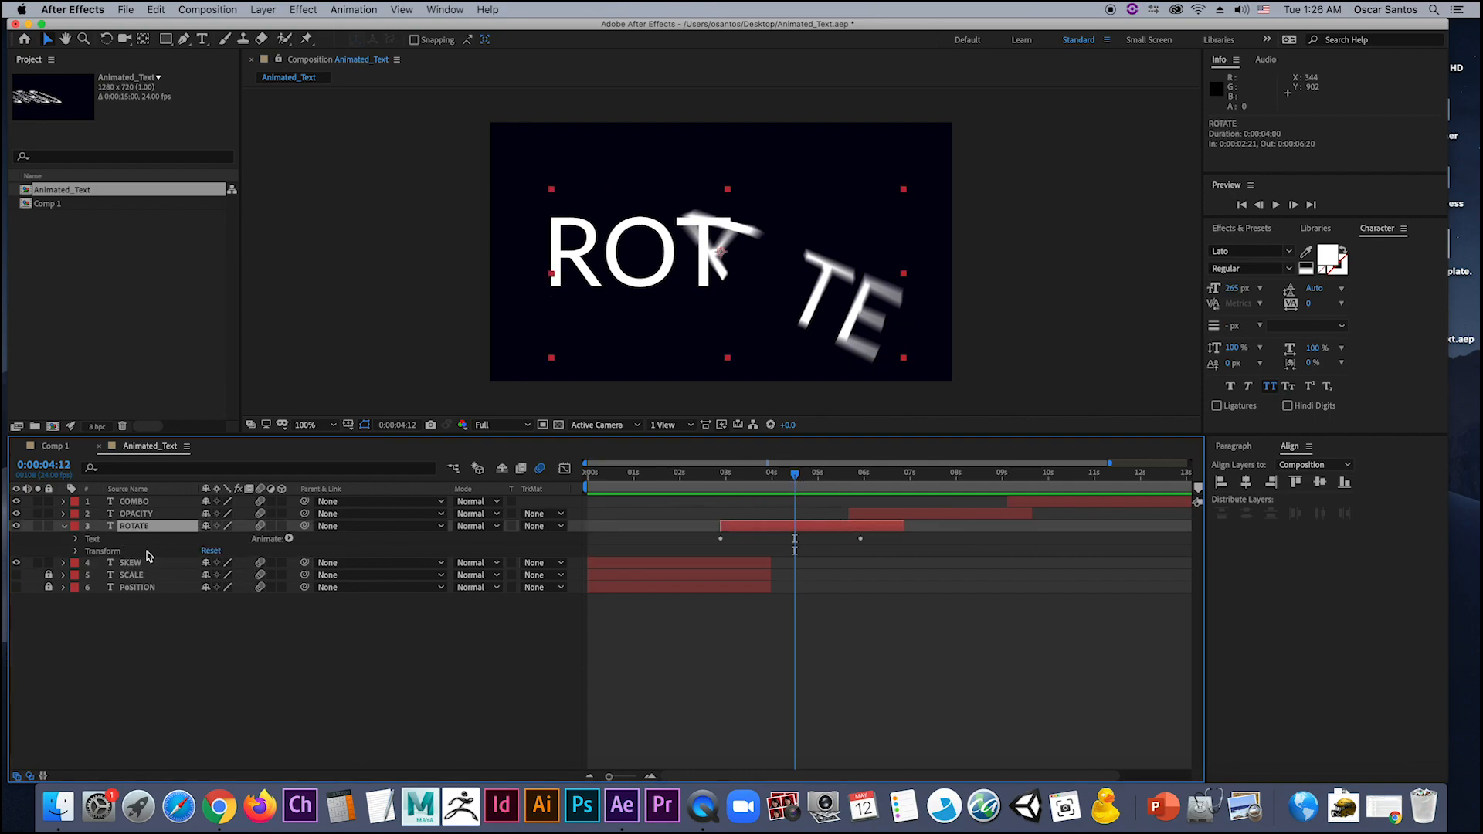
pyautogui.click(77, 551)
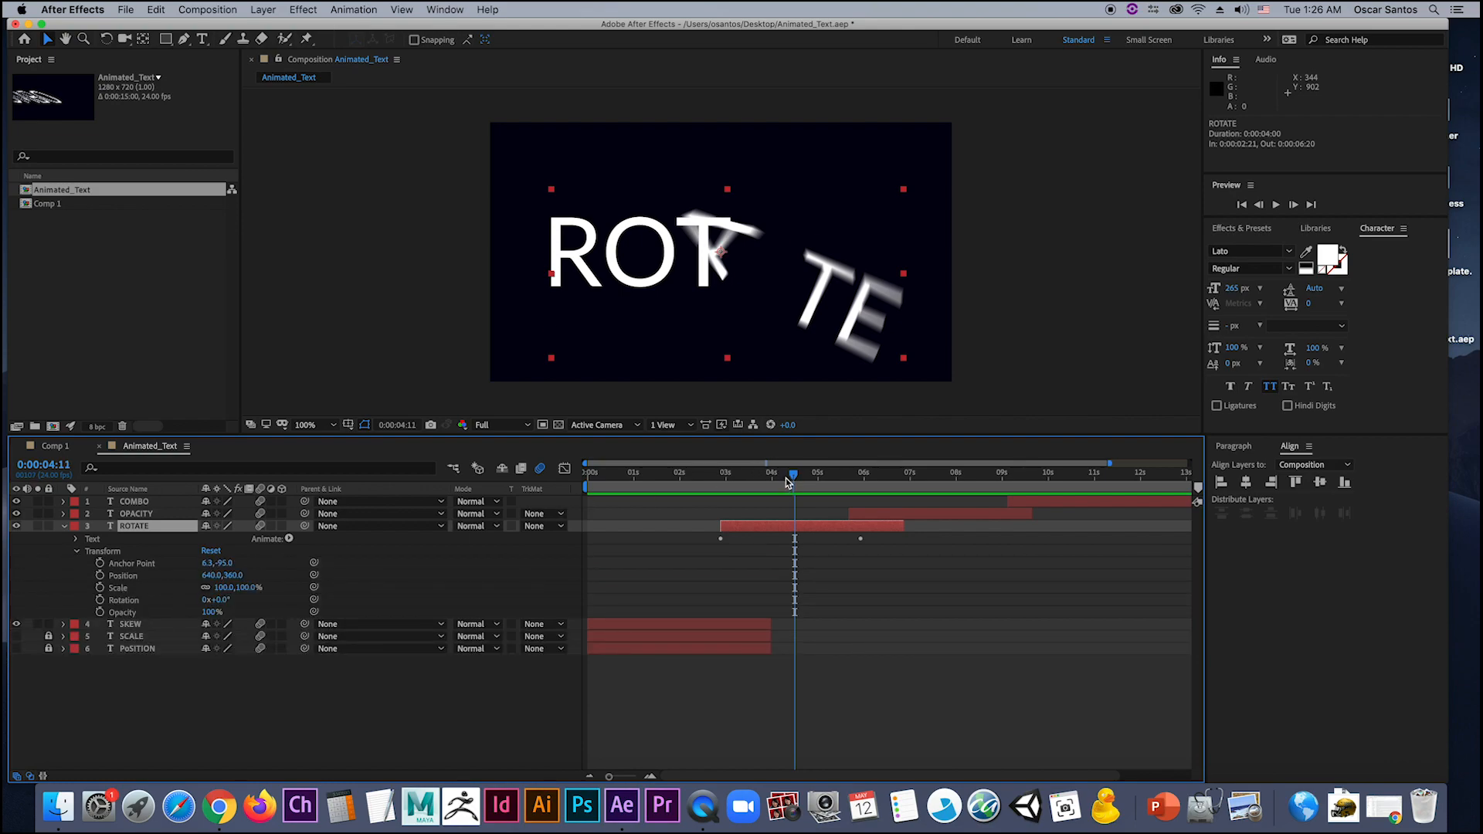
pyautogui.moveTo(786, 479); pyautogui.dragTo(879, 478)
pyautogui.click(100, 612)
pyautogui.moveTo(212, 612); pyautogui.dragTo(146, 612)
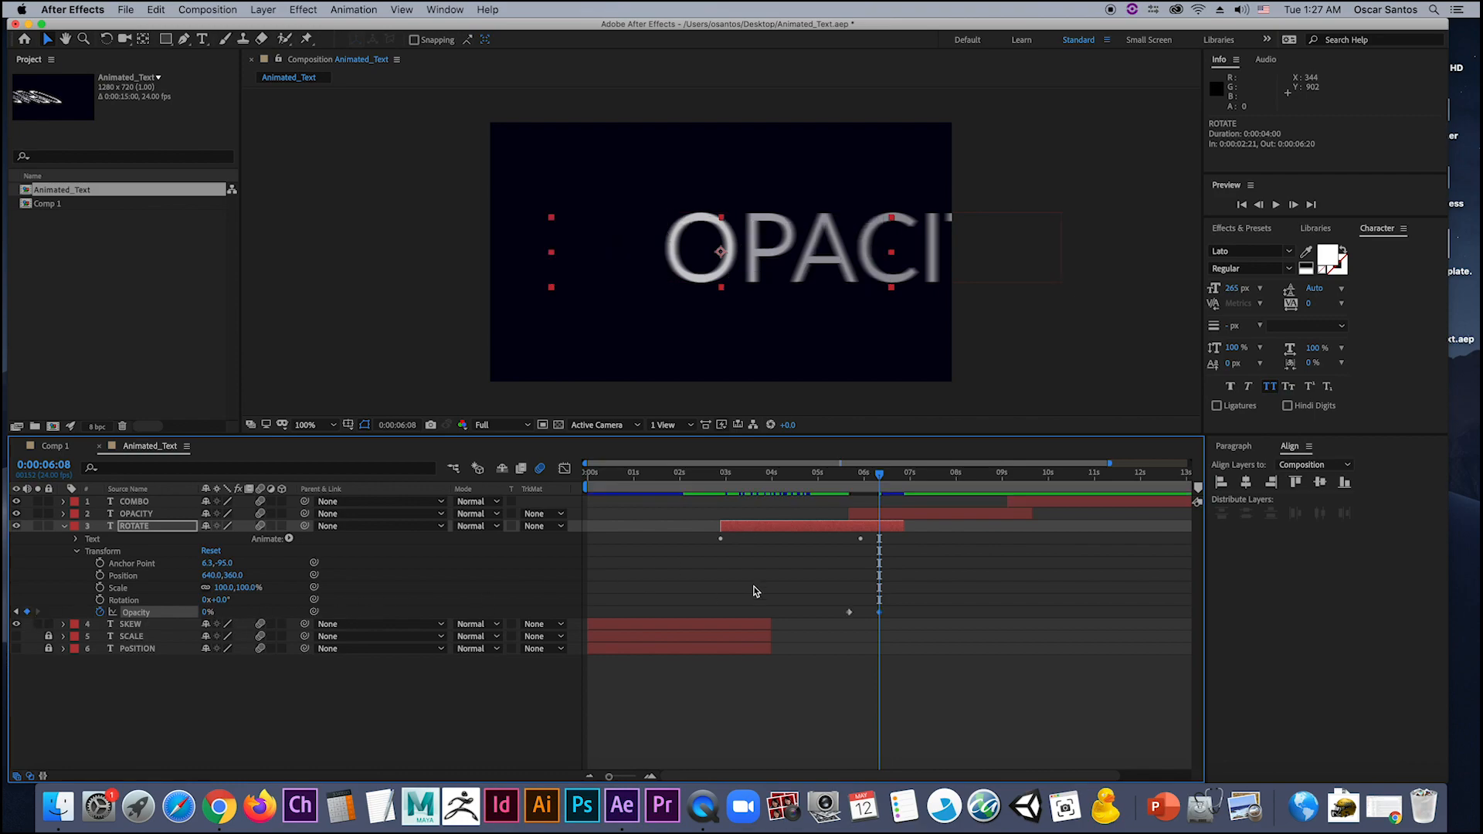
# Step: Preview the sequence from the first frame to check the ROTATE fade-out against the OPACITY entrance
pyautogui.moveTo(879, 478); pyautogui.dragTo(551, 506)
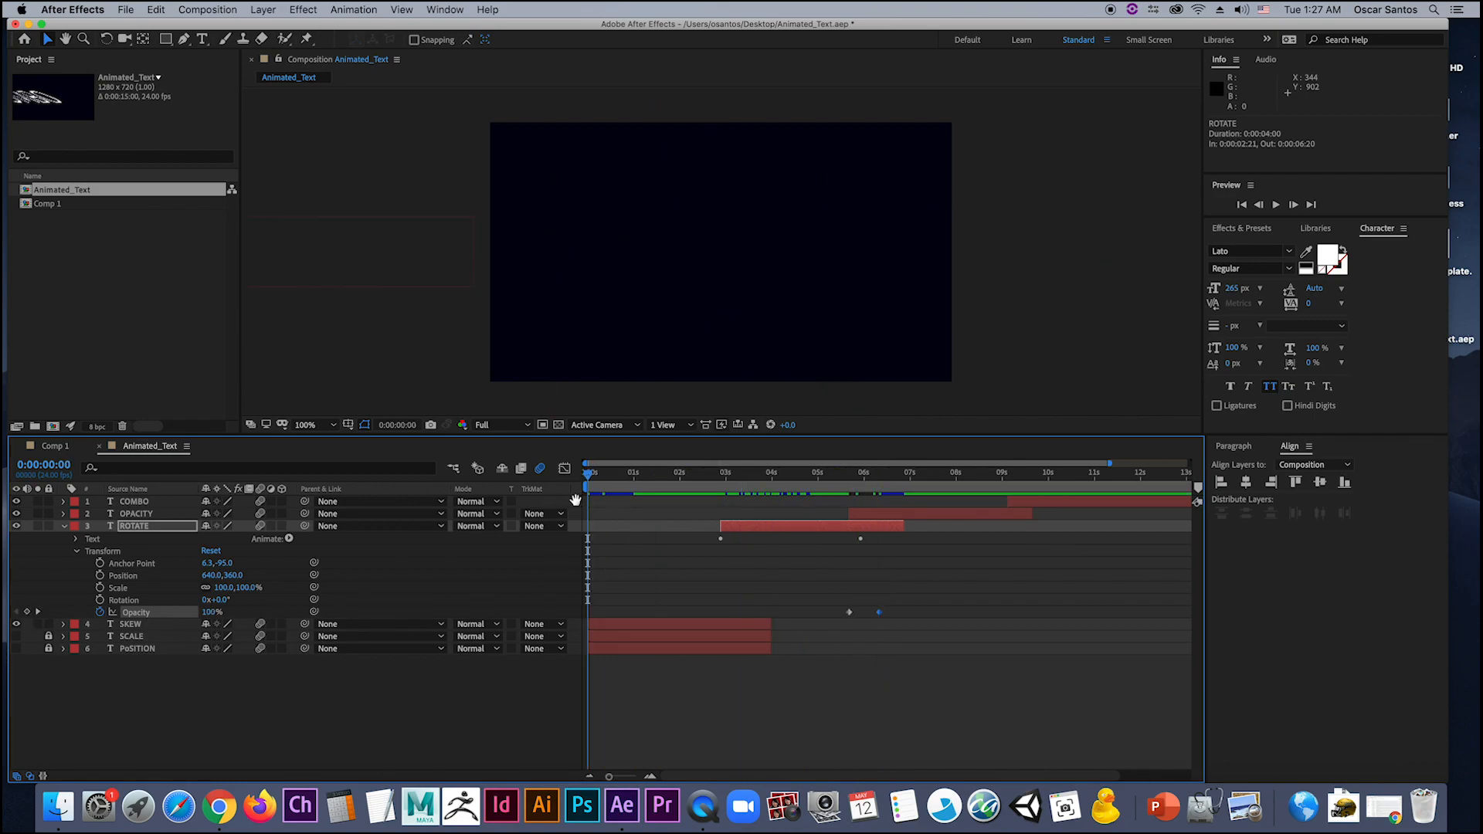
pyautogui.press('space')
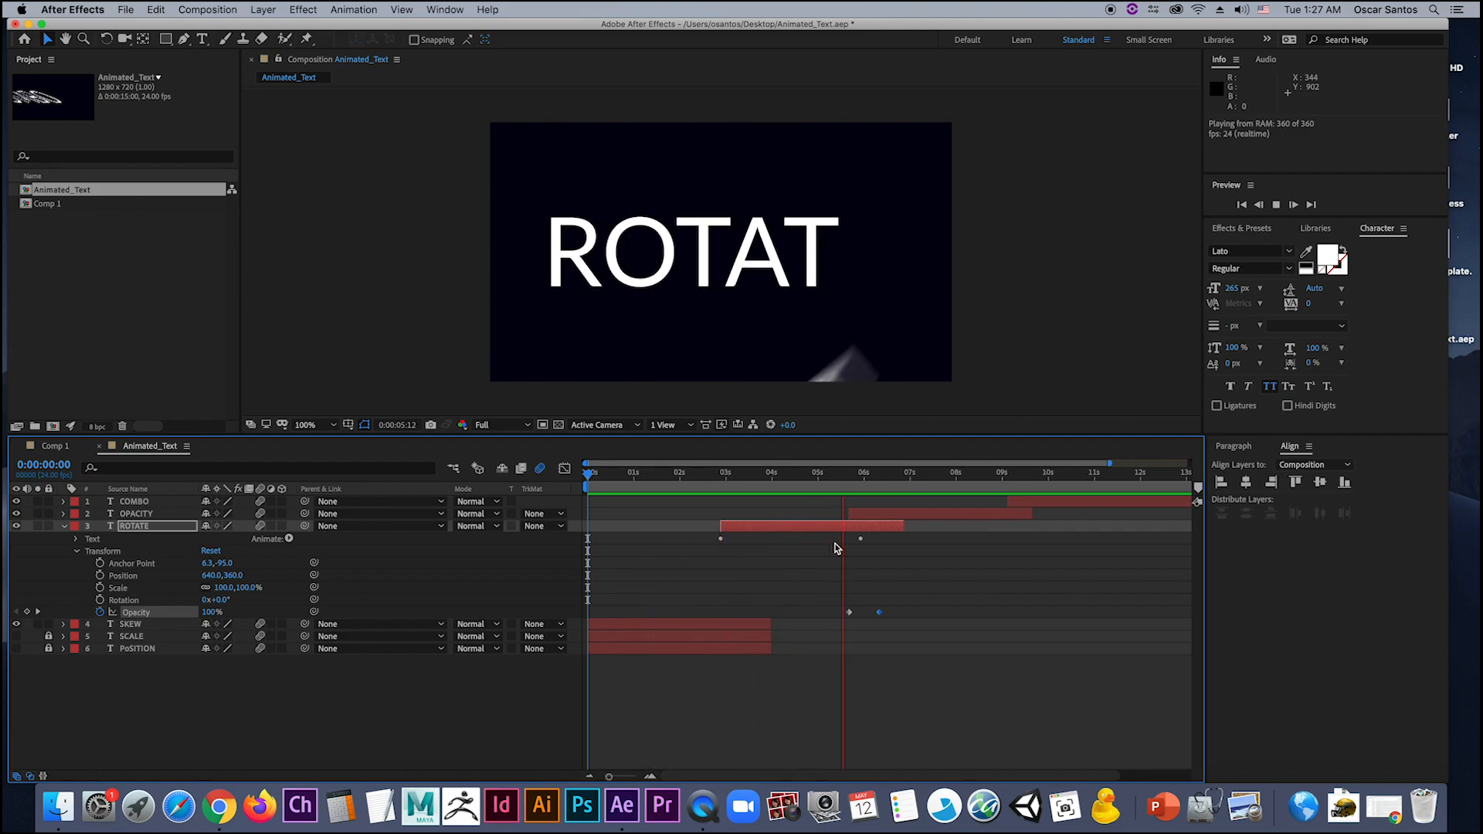
pyautogui.press('space')
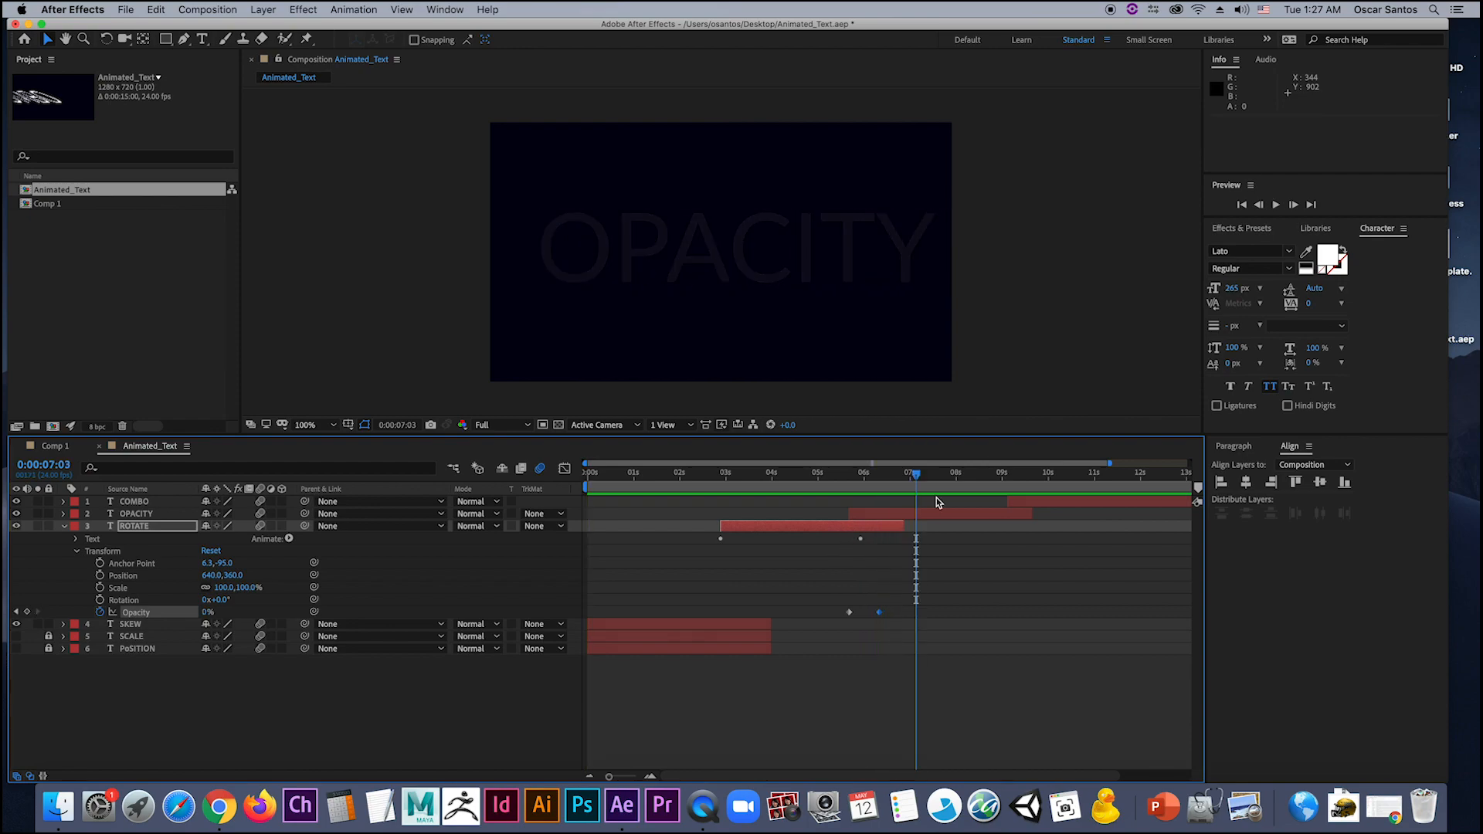
pyautogui.moveTo(917, 479); pyautogui.dragTo(753, 476)
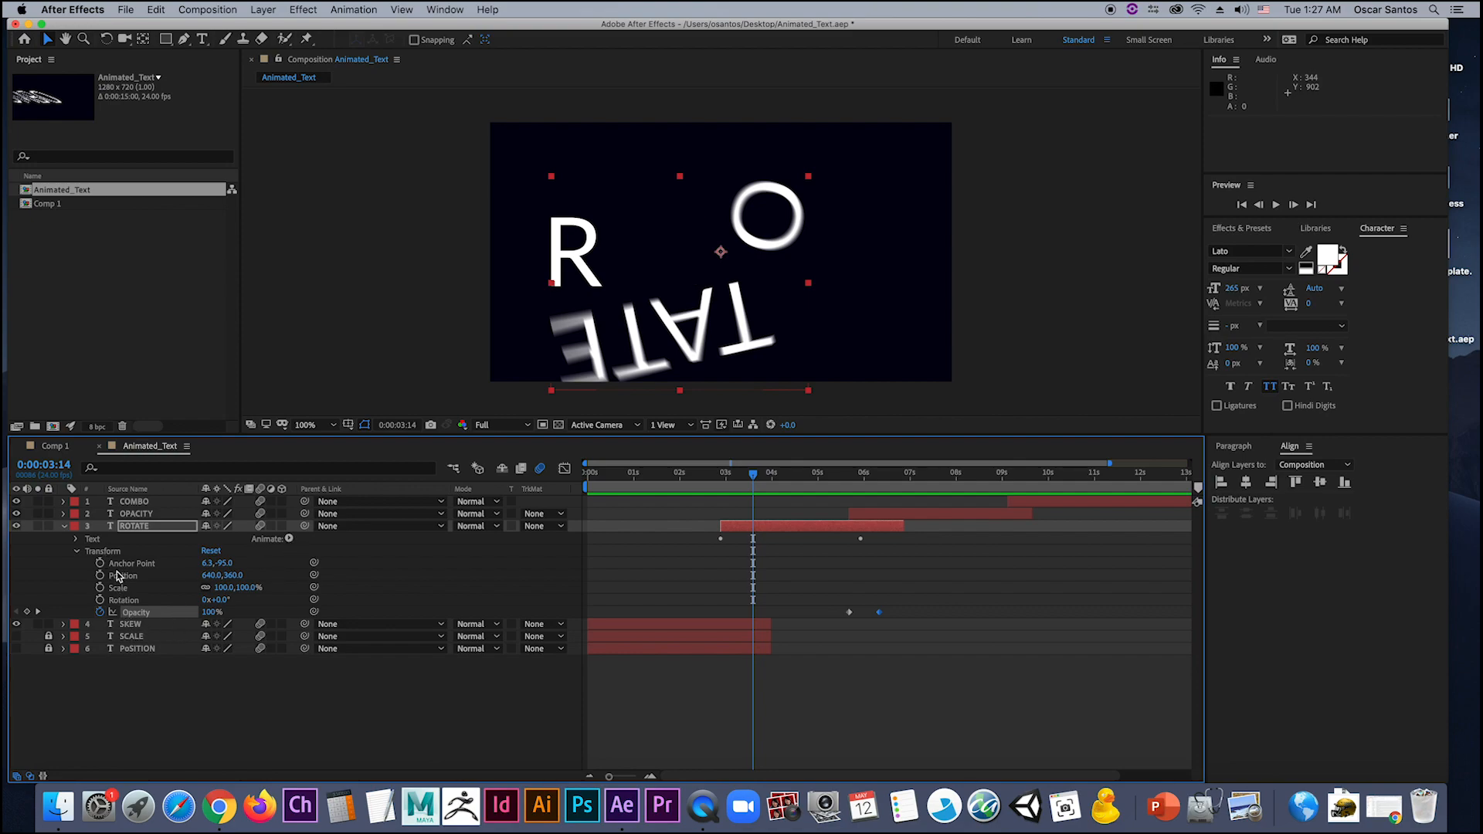
# Step: Collapse the ROTATE layer's properties, and lock and hide all six text layers
pyautogui.click(77, 552)
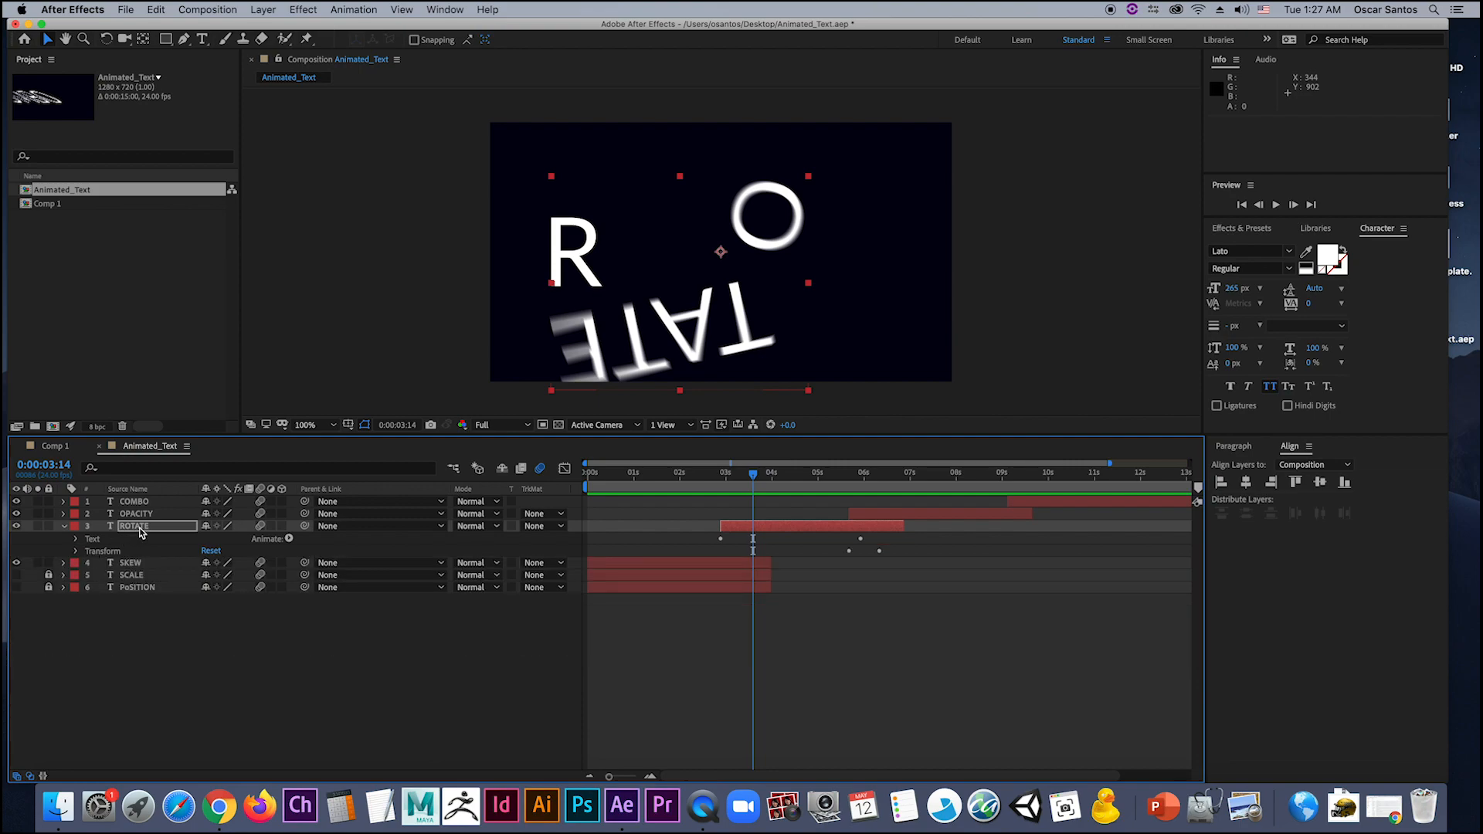
pyautogui.click(64, 526)
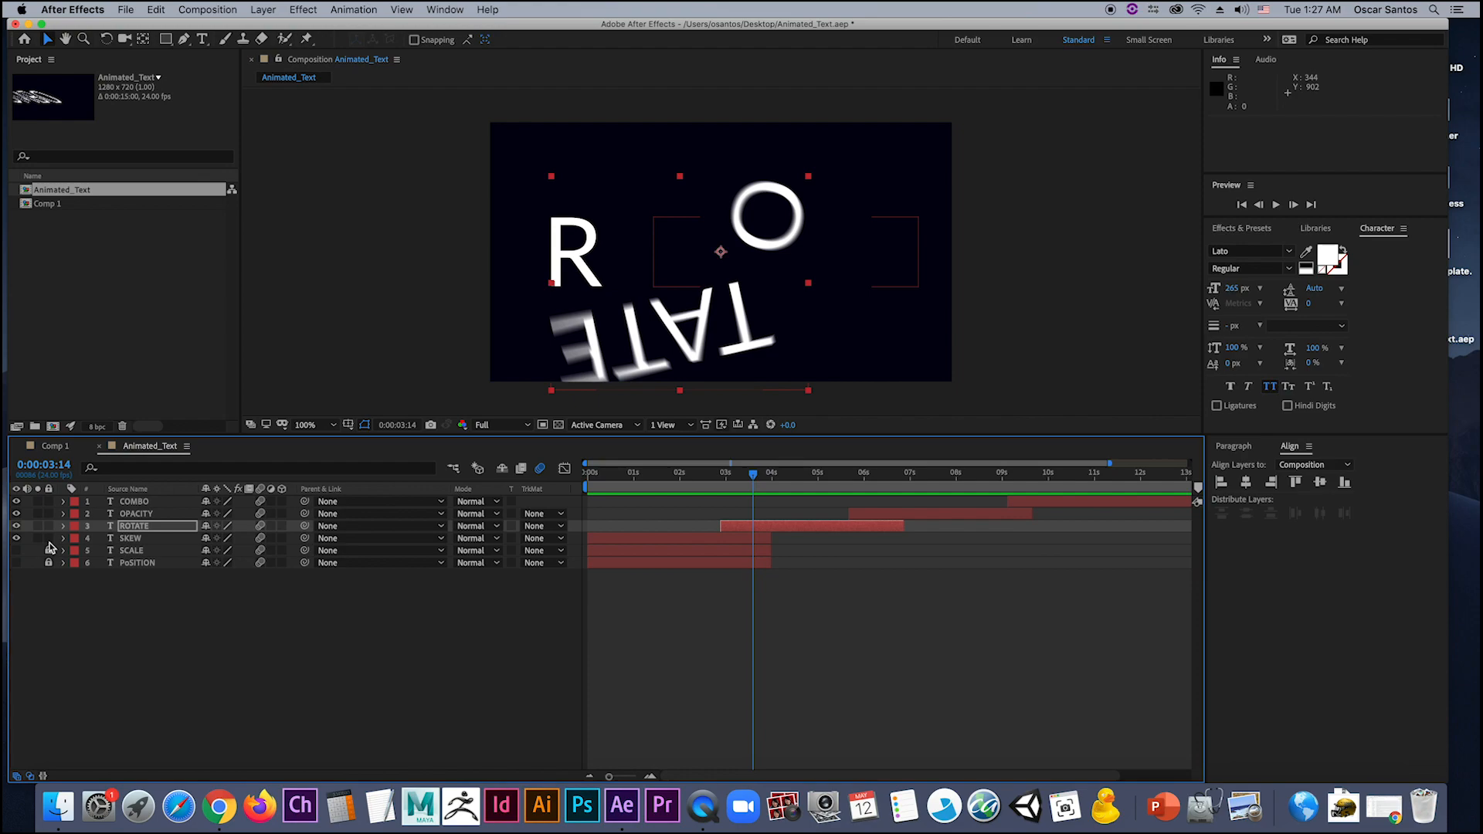
pyautogui.moveTo(48, 547); pyautogui.dragTo(14, 543)
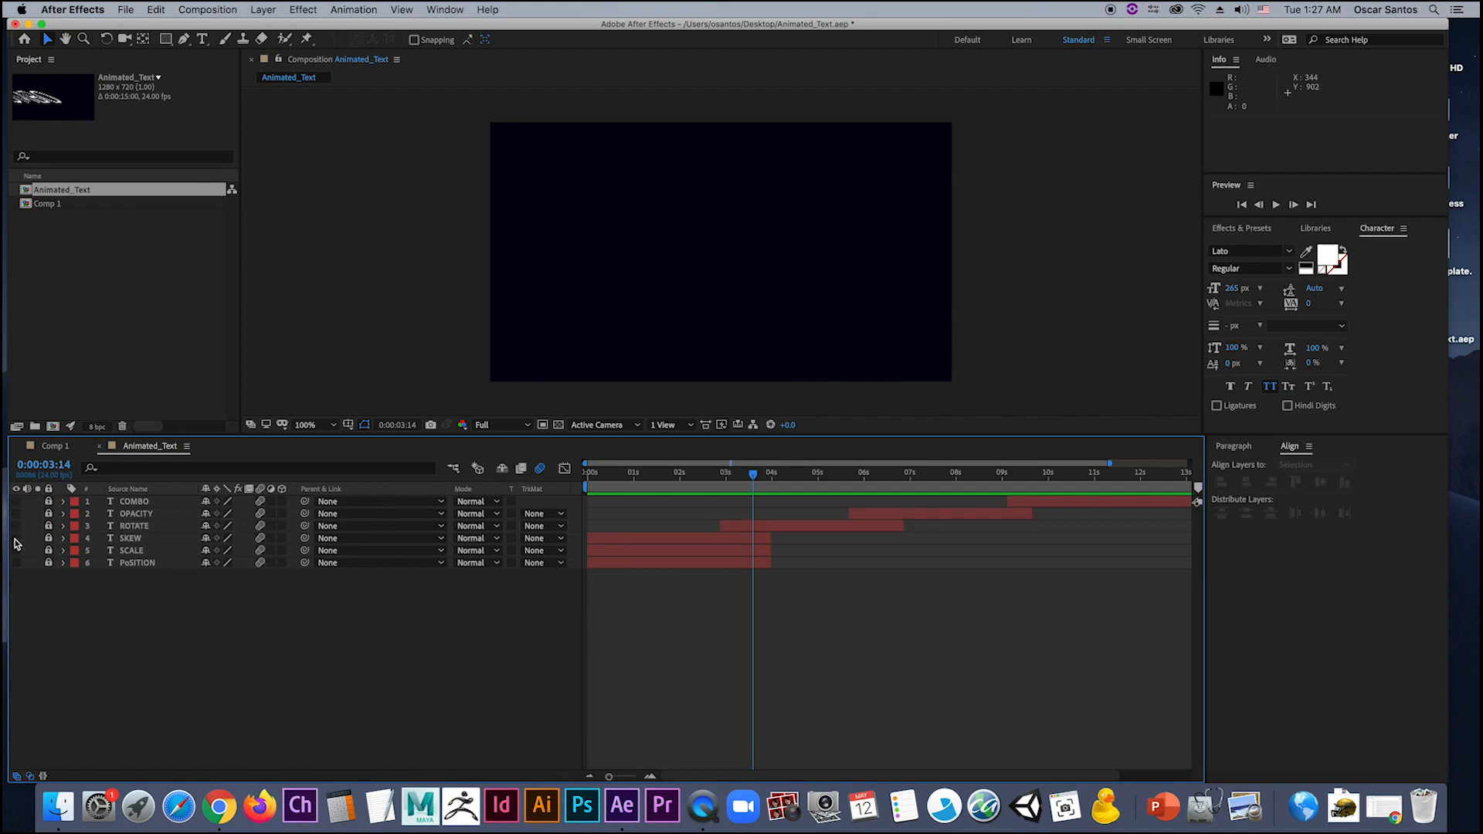
# Step: Create a new text layer reading MIX with the current time at the first frame
pyautogui.moveTo(656, 474); pyautogui.dragTo(540, 488)
pyautogui.rightClick(209, 625)
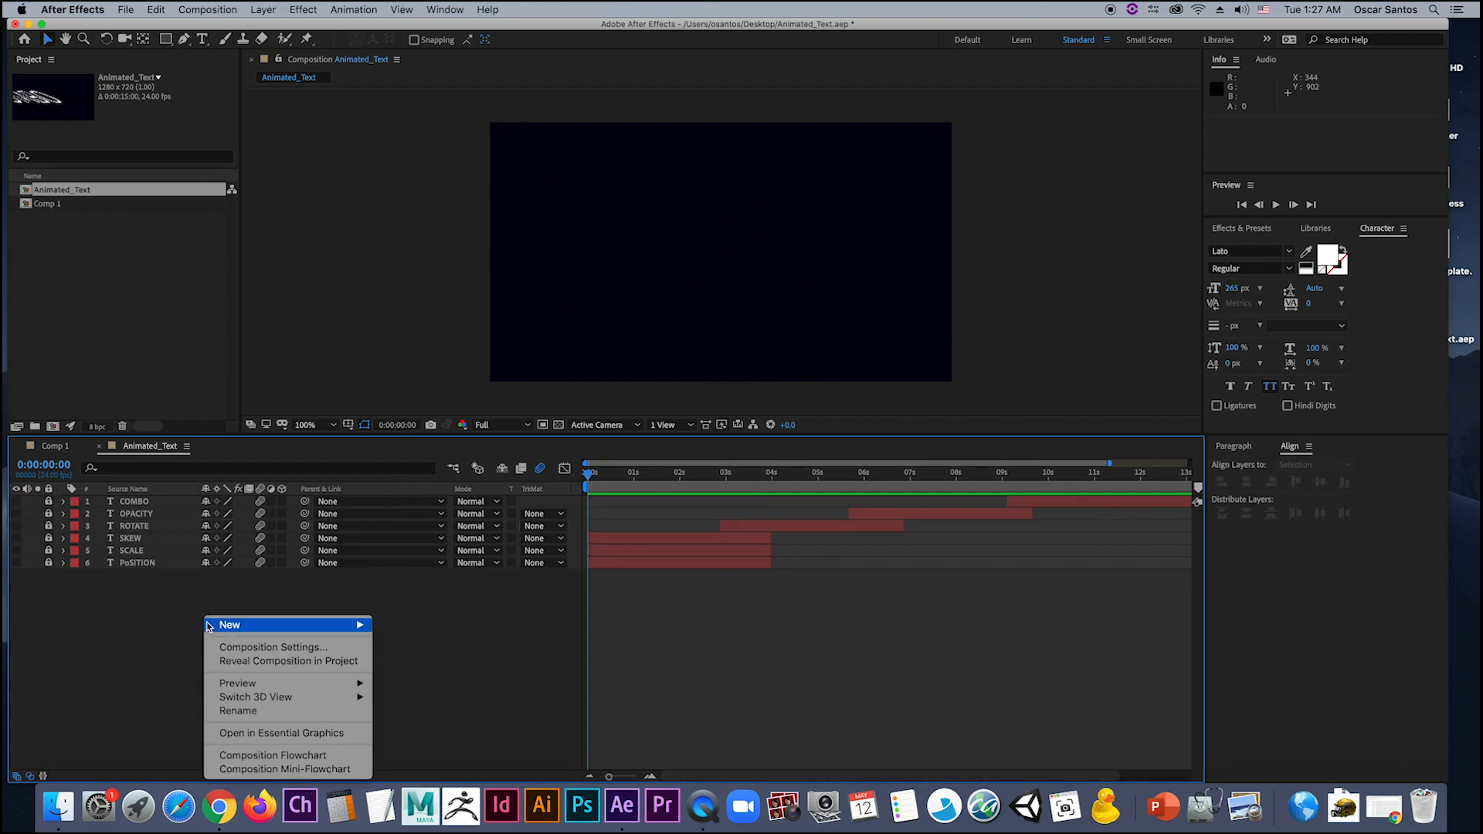
pyautogui.moveTo(223, 627)
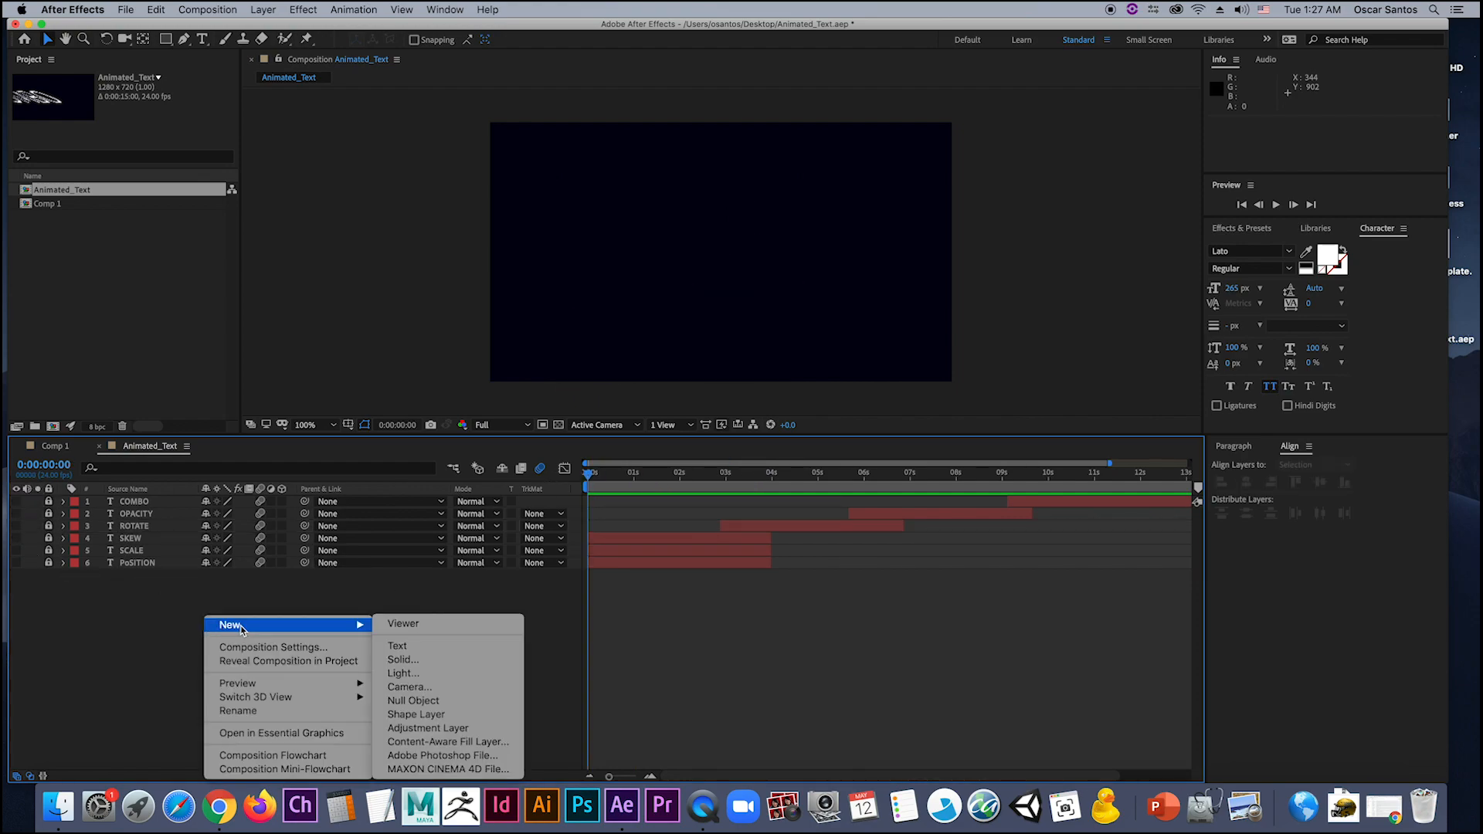
pyautogui.click(418, 649)
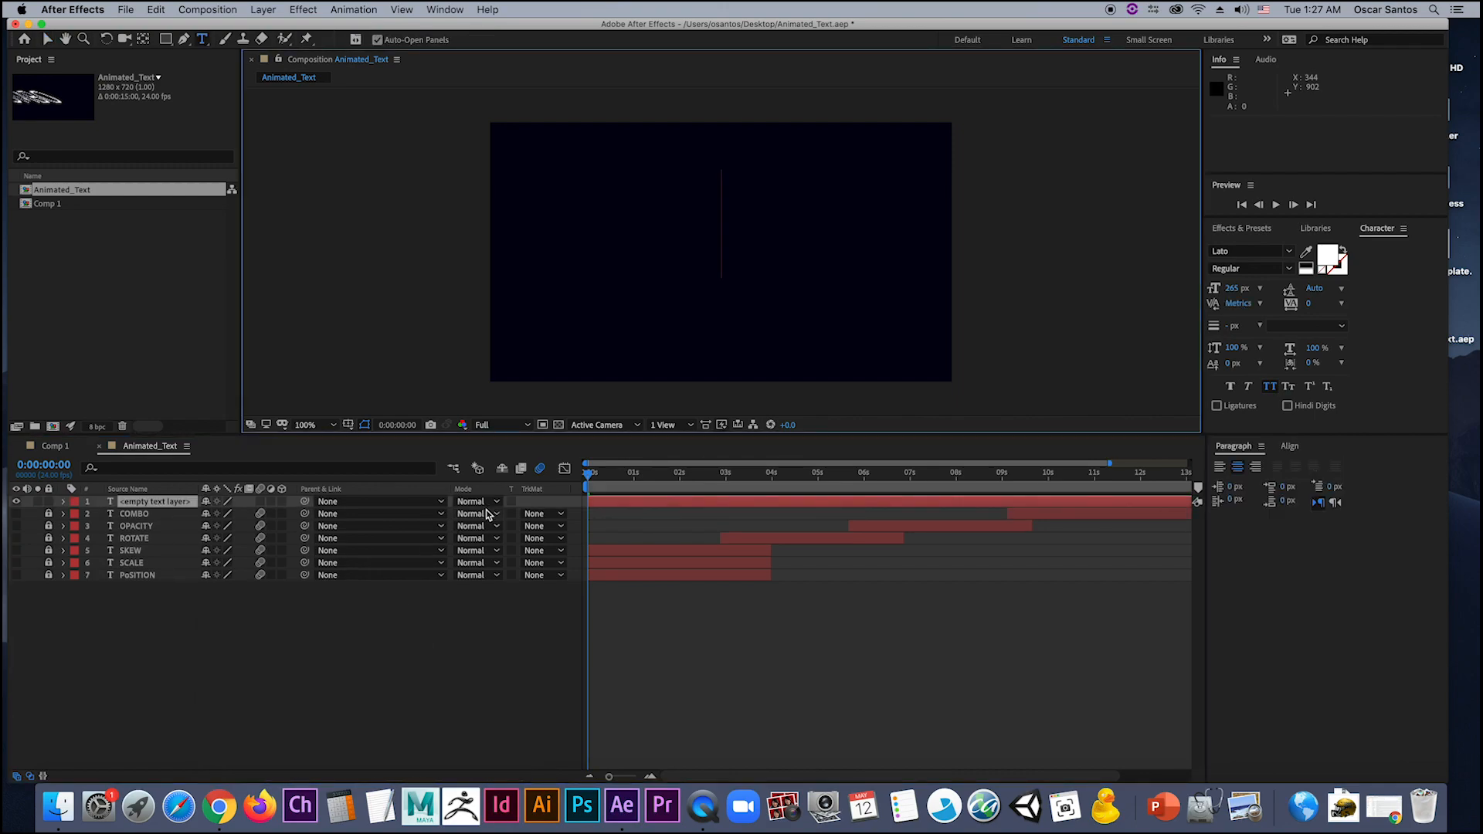
pyautogui.write('MIX')
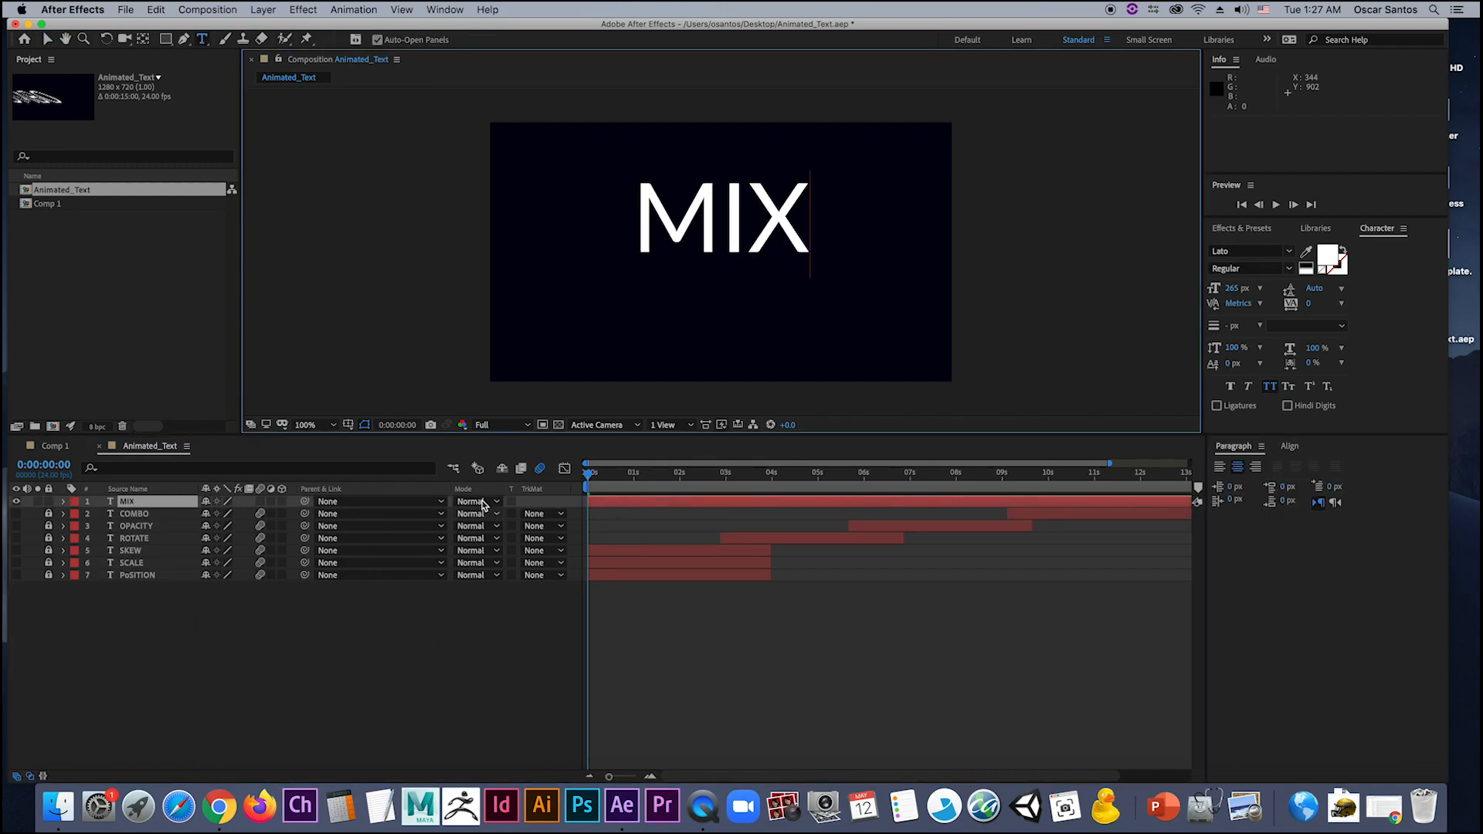
# Step: Center the MIX layer's anchor point in its text and align the layer to the composition's horizontal and vertical center
pyautogui.click(47, 39)
pyautogui.press('super+alt+Home')
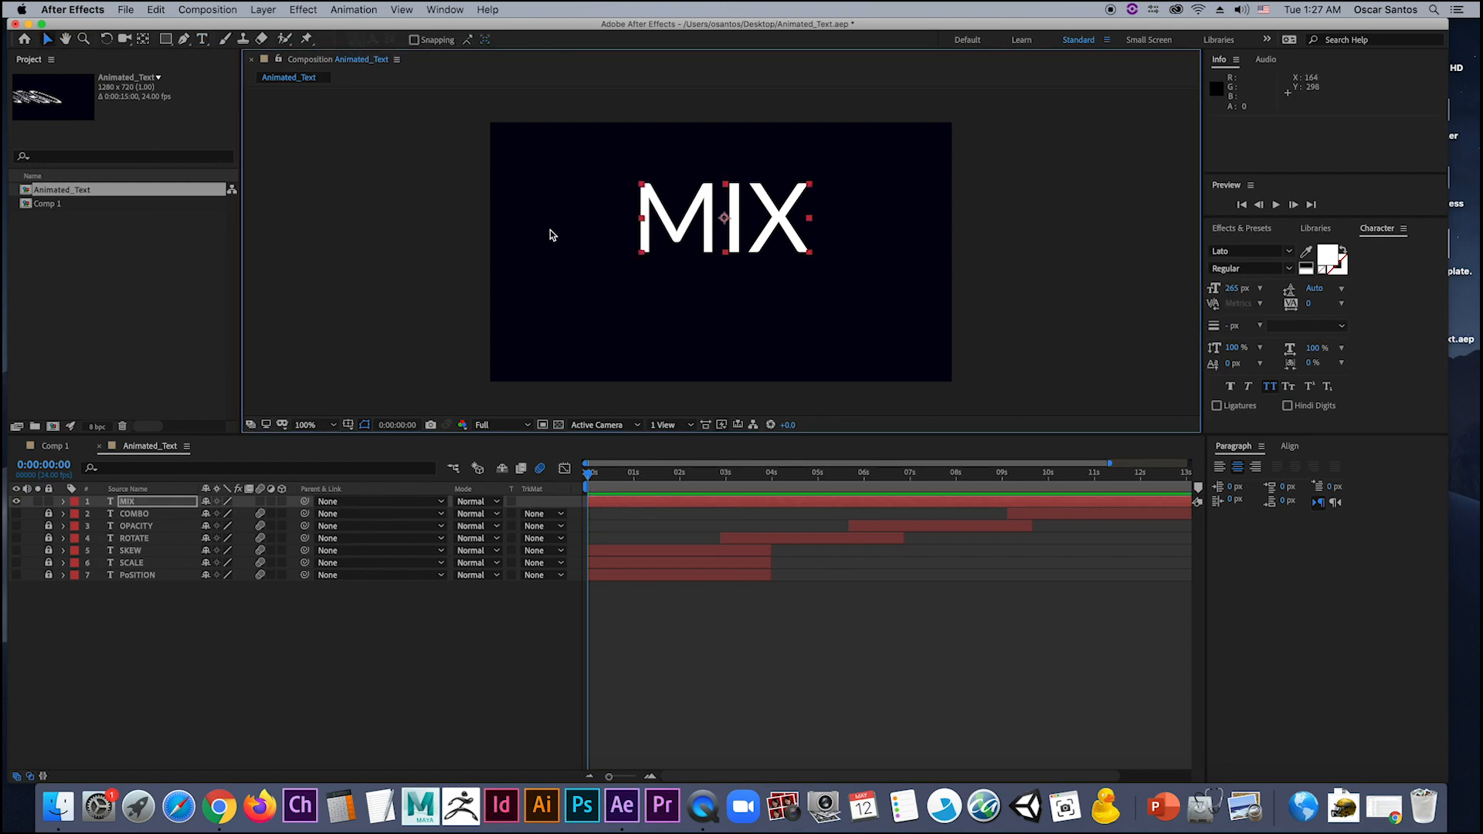
pyautogui.click(1290, 446)
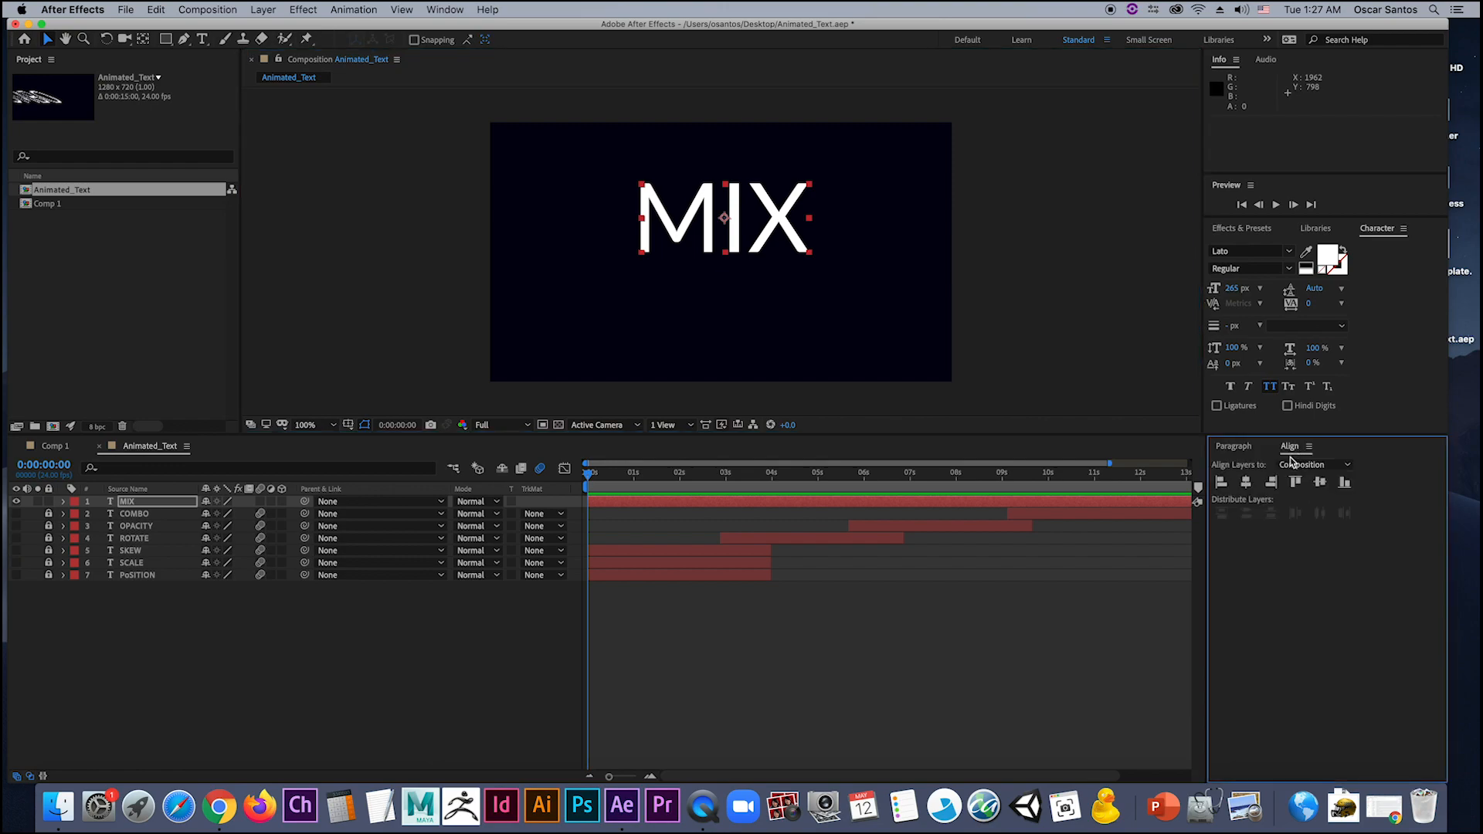
pyautogui.click(1246, 482)
pyautogui.click(1320, 482)
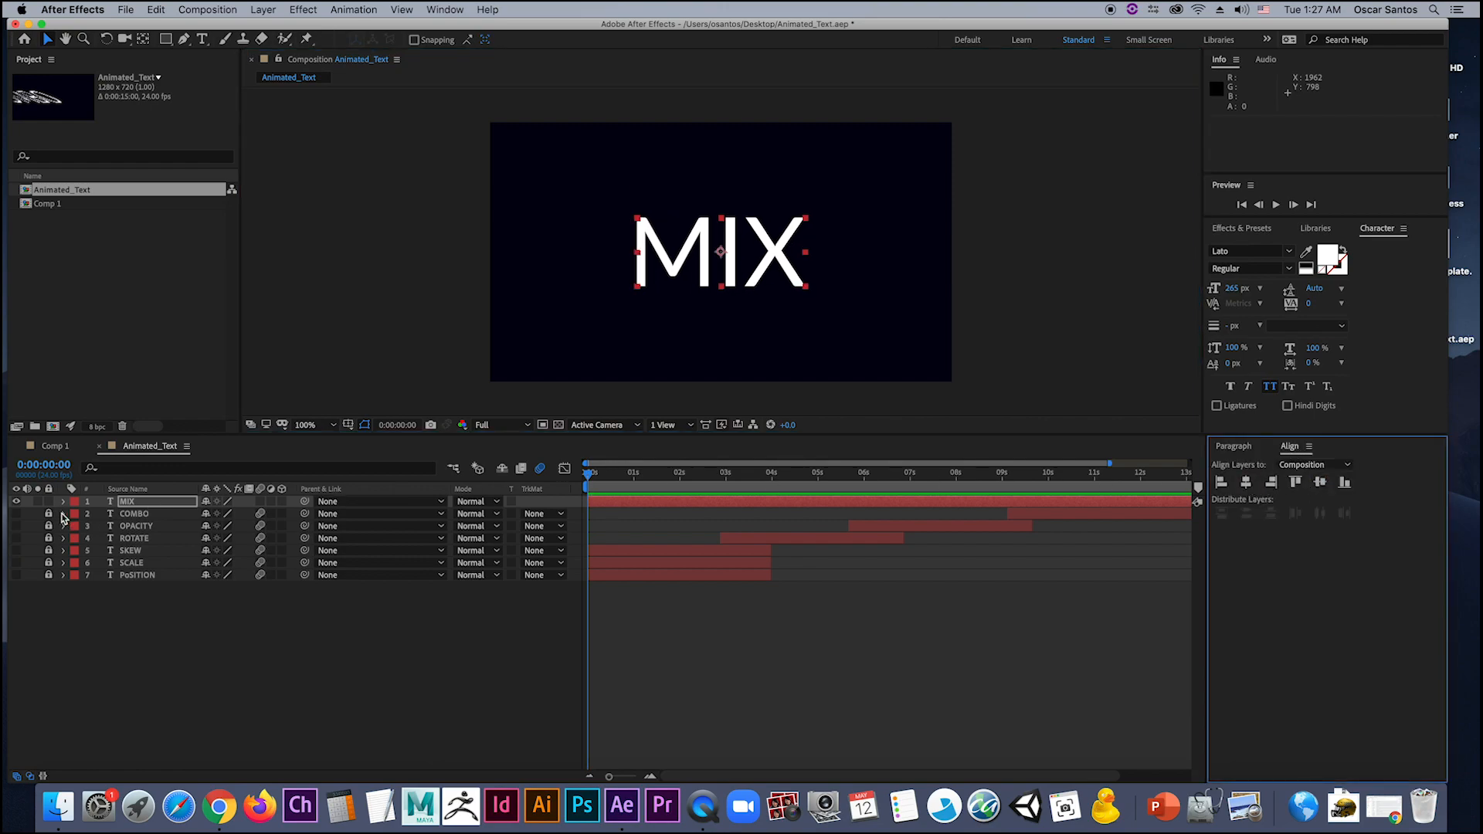
# Step: Add a Position text animator to the MIX layer and rename it Position Animator
pyautogui.click(64, 502)
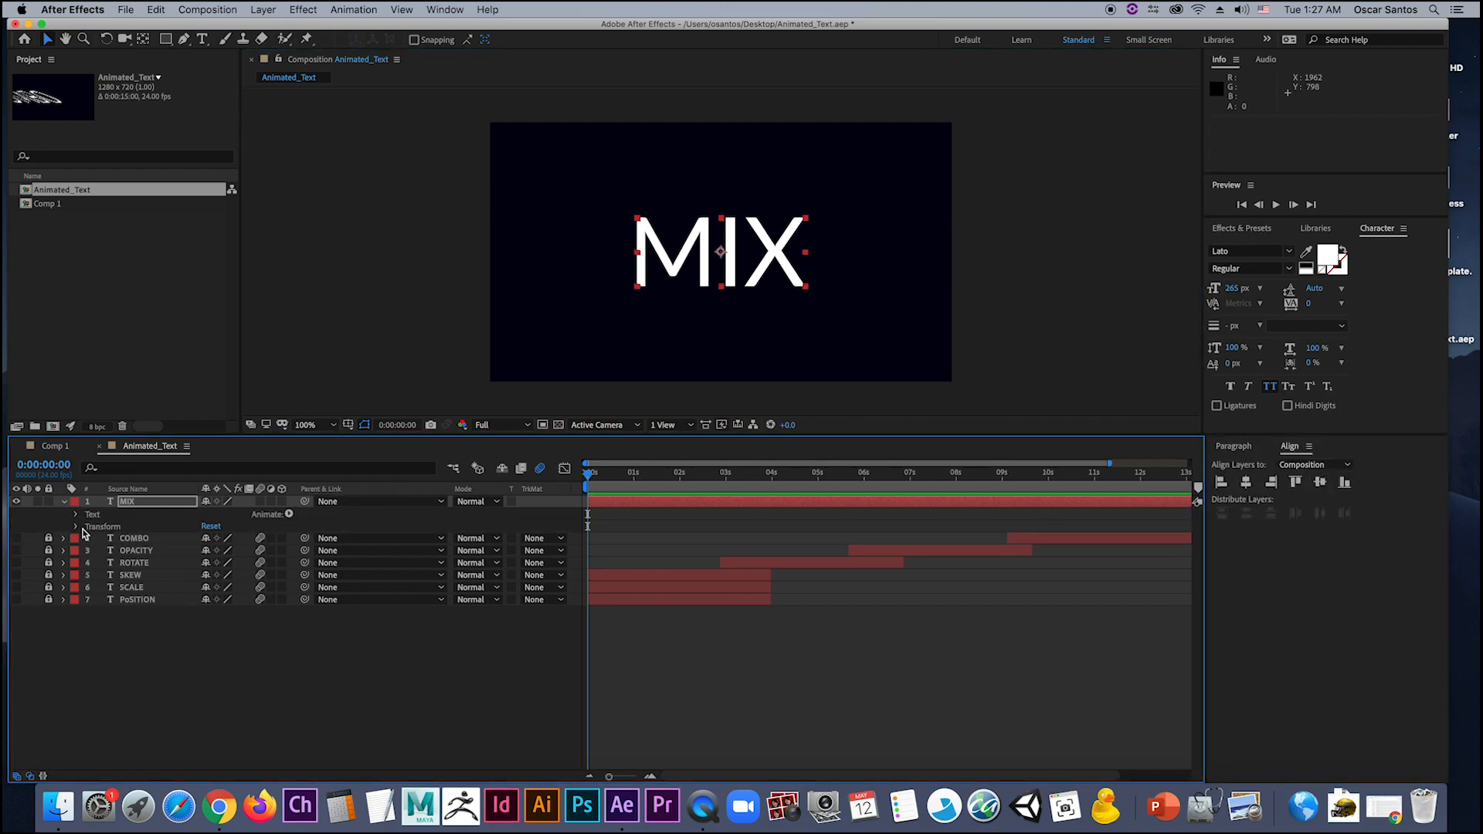
pyautogui.click(289, 516)
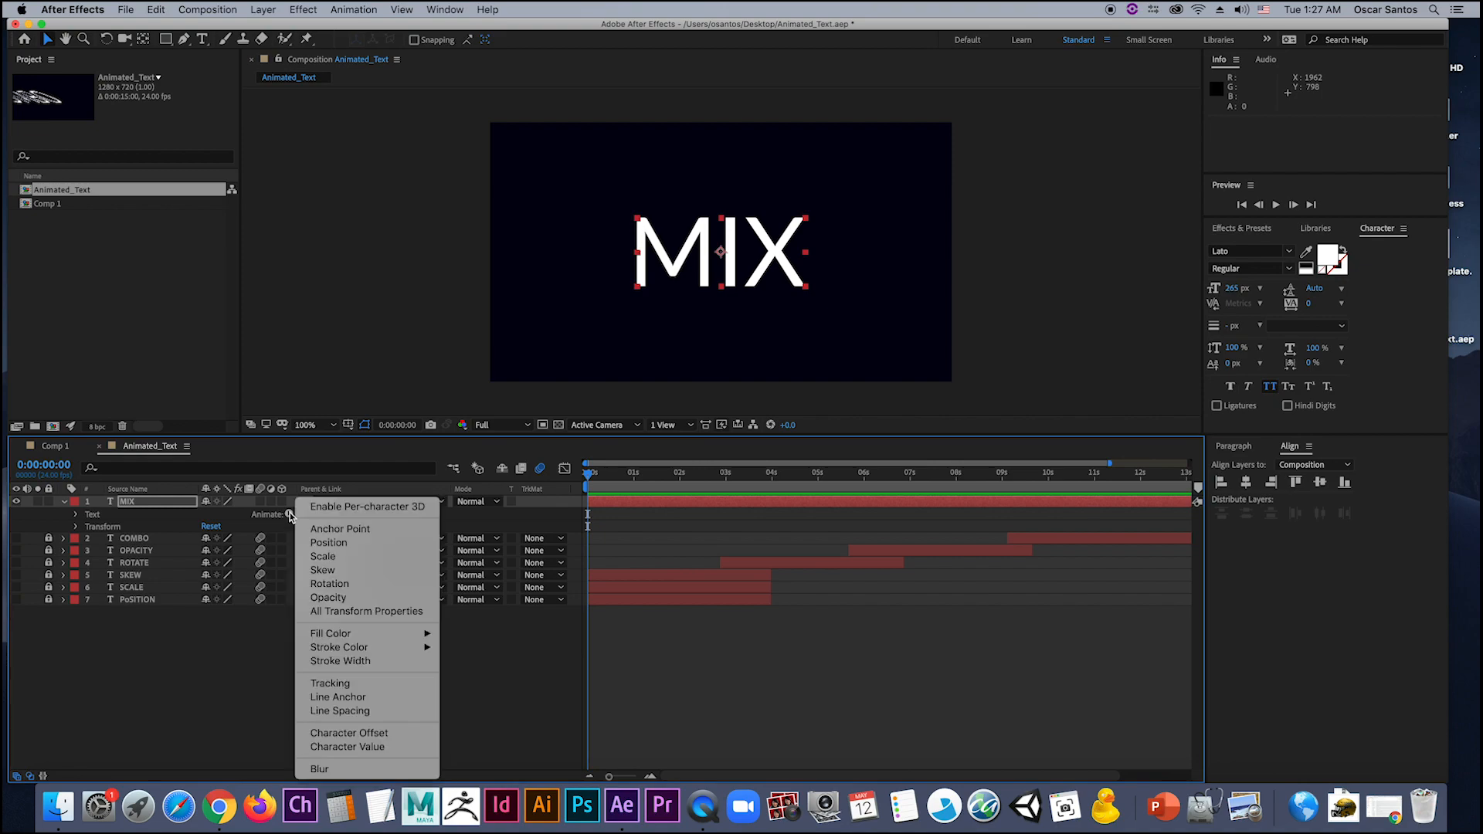
pyautogui.click(373, 545)
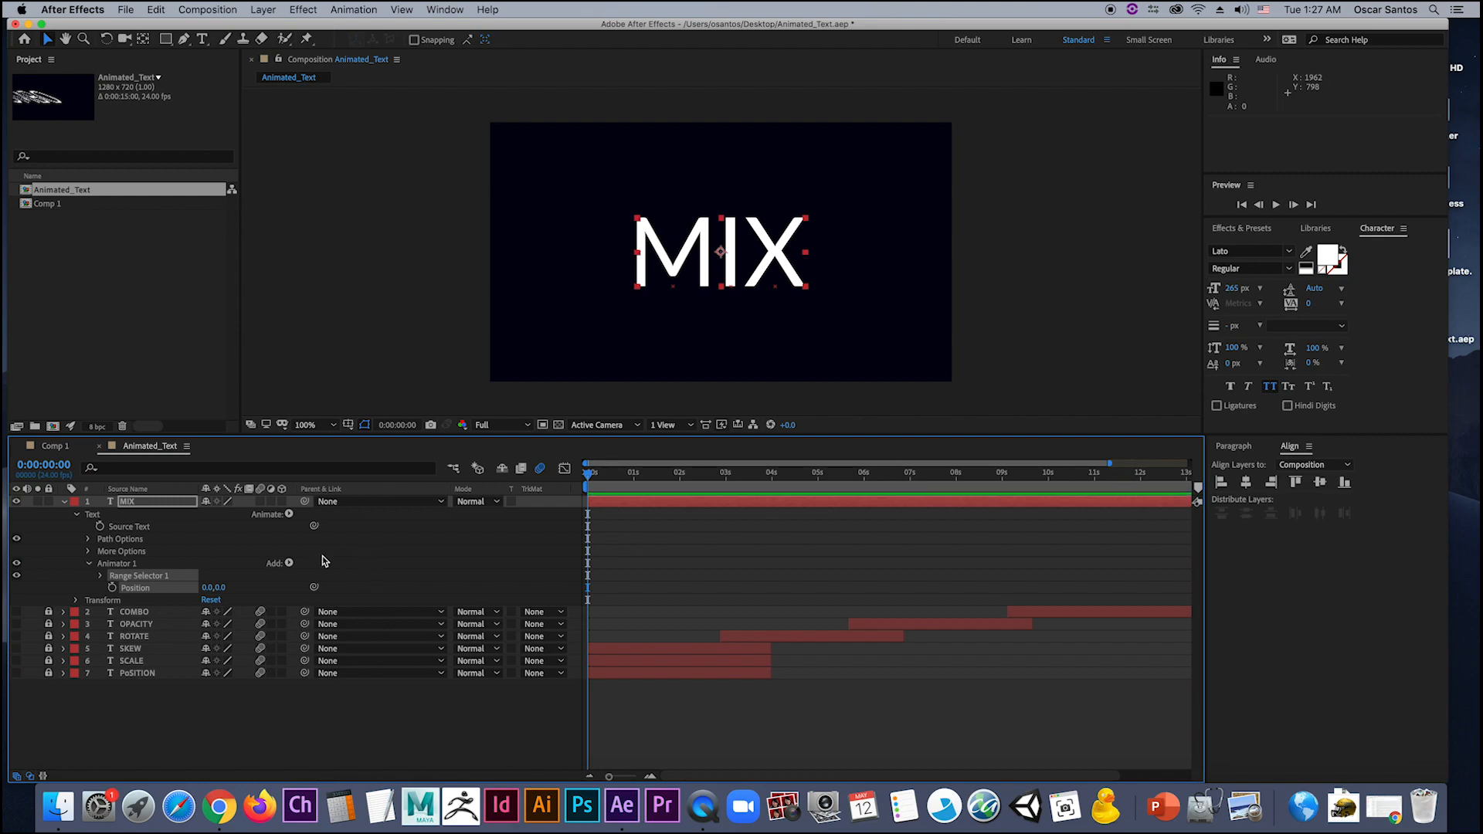
pyautogui.click(129, 566)
pyautogui.press('Return')
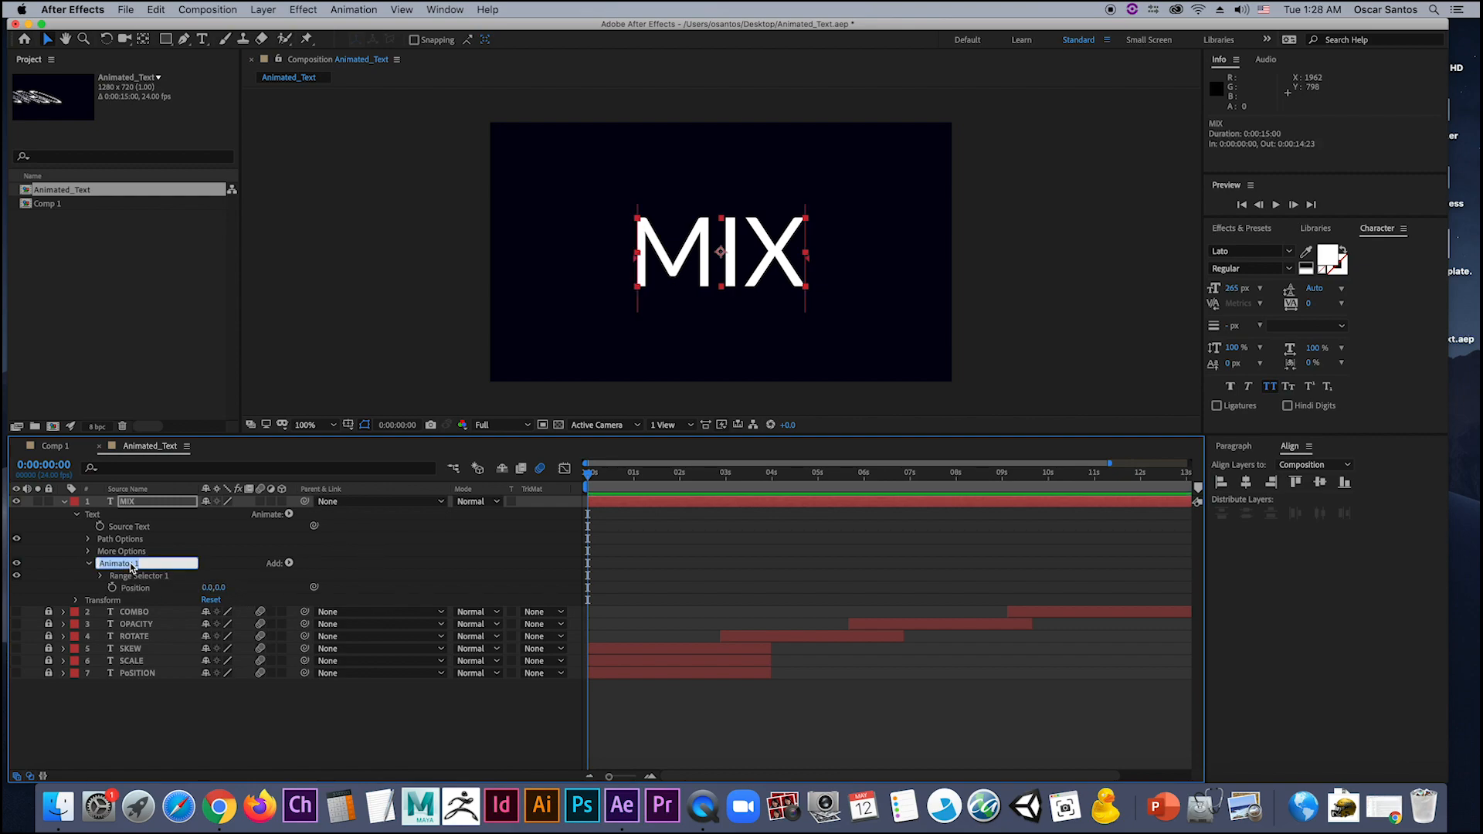
pyautogui.write('Position Animator')
pyautogui.press('Return')
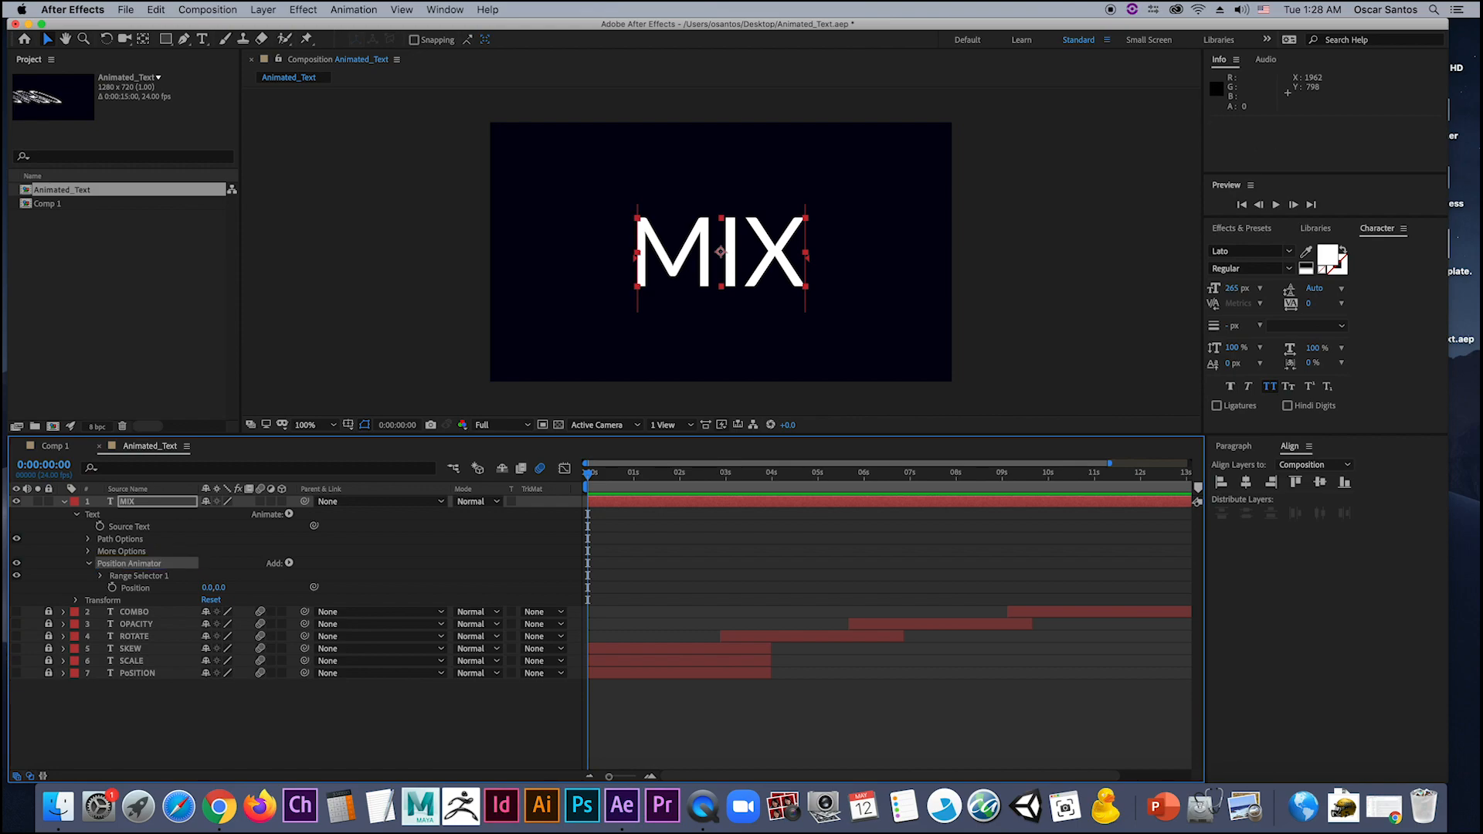
# Step: Keyframe the Position Animator's Position from 0.0,0.0 at the first frame to -909.0,0.0 at 0:00:02:22
pyautogui.click(113, 588)
pyautogui.moveTo(598, 475); pyautogui.dragTo(723, 474)
pyautogui.moveTo(212, 589); pyautogui.dragTo(91, 593)
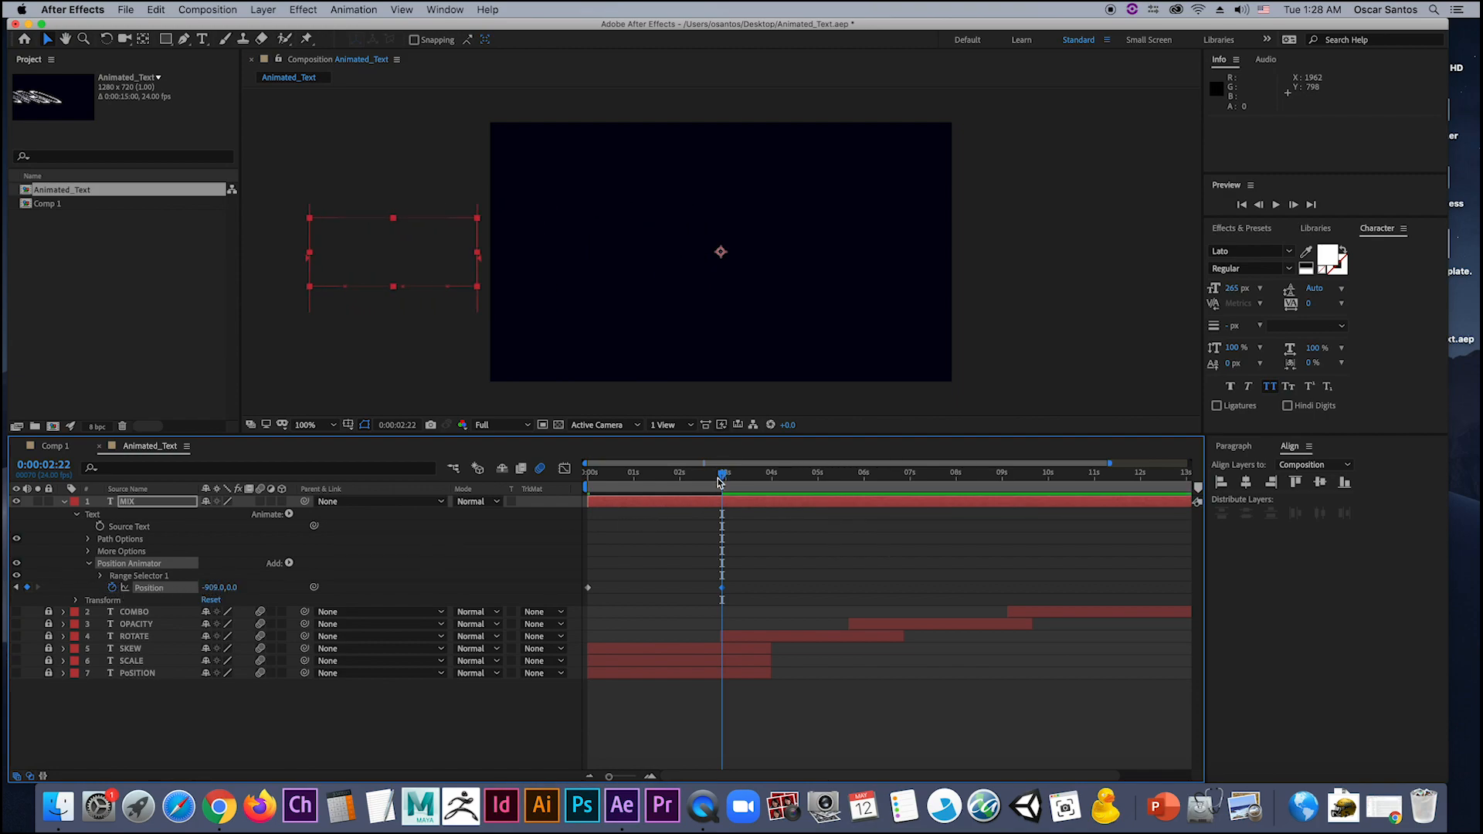
pyautogui.moveTo(717, 482); pyautogui.dragTo(600, 513)
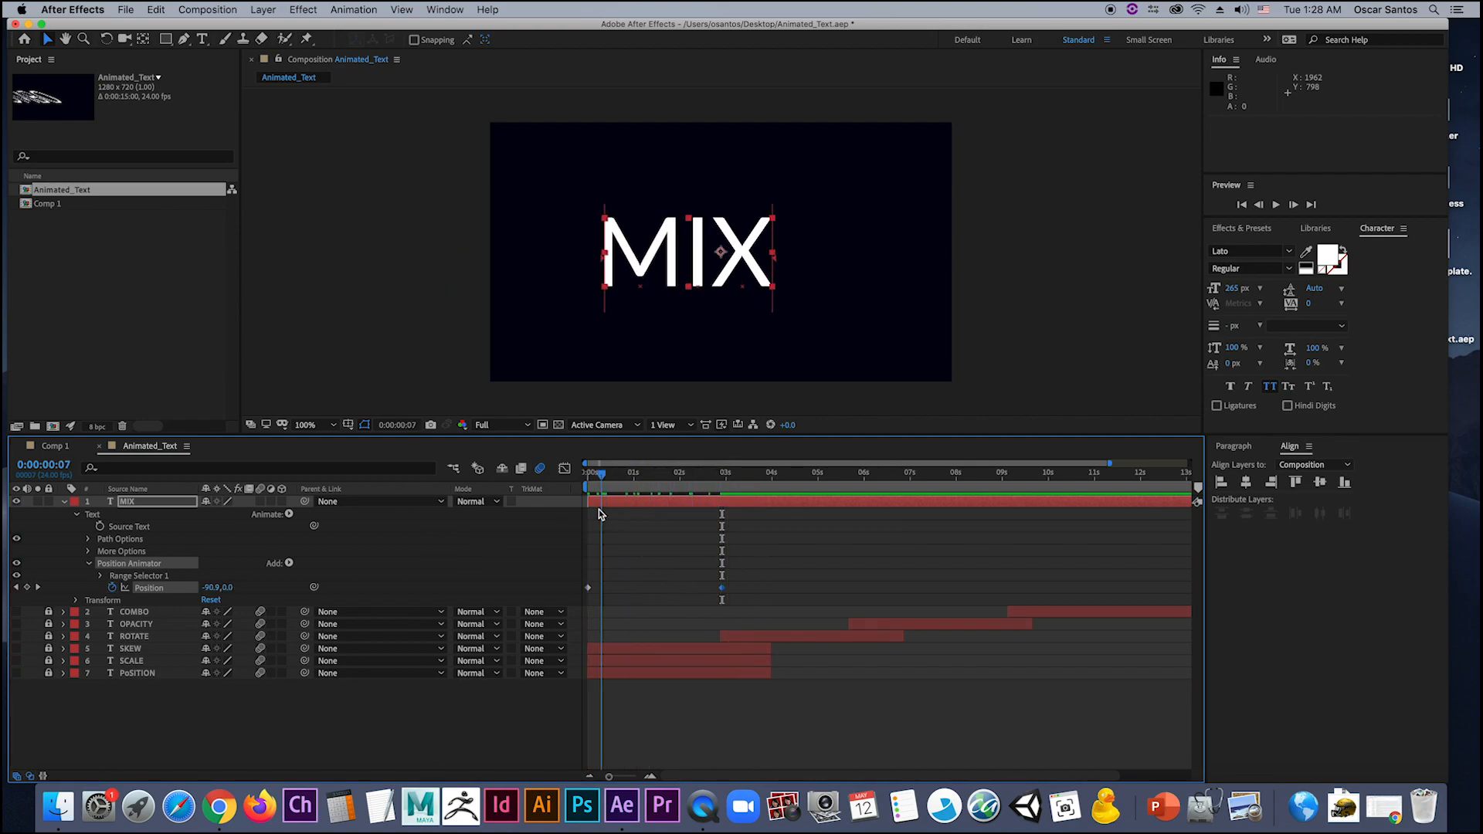
# Step: Keyframe the Position Animator's Range Selector Start from 0% at the first frame to 100% at 0:00:02:20
pyautogui.click(102, 576)
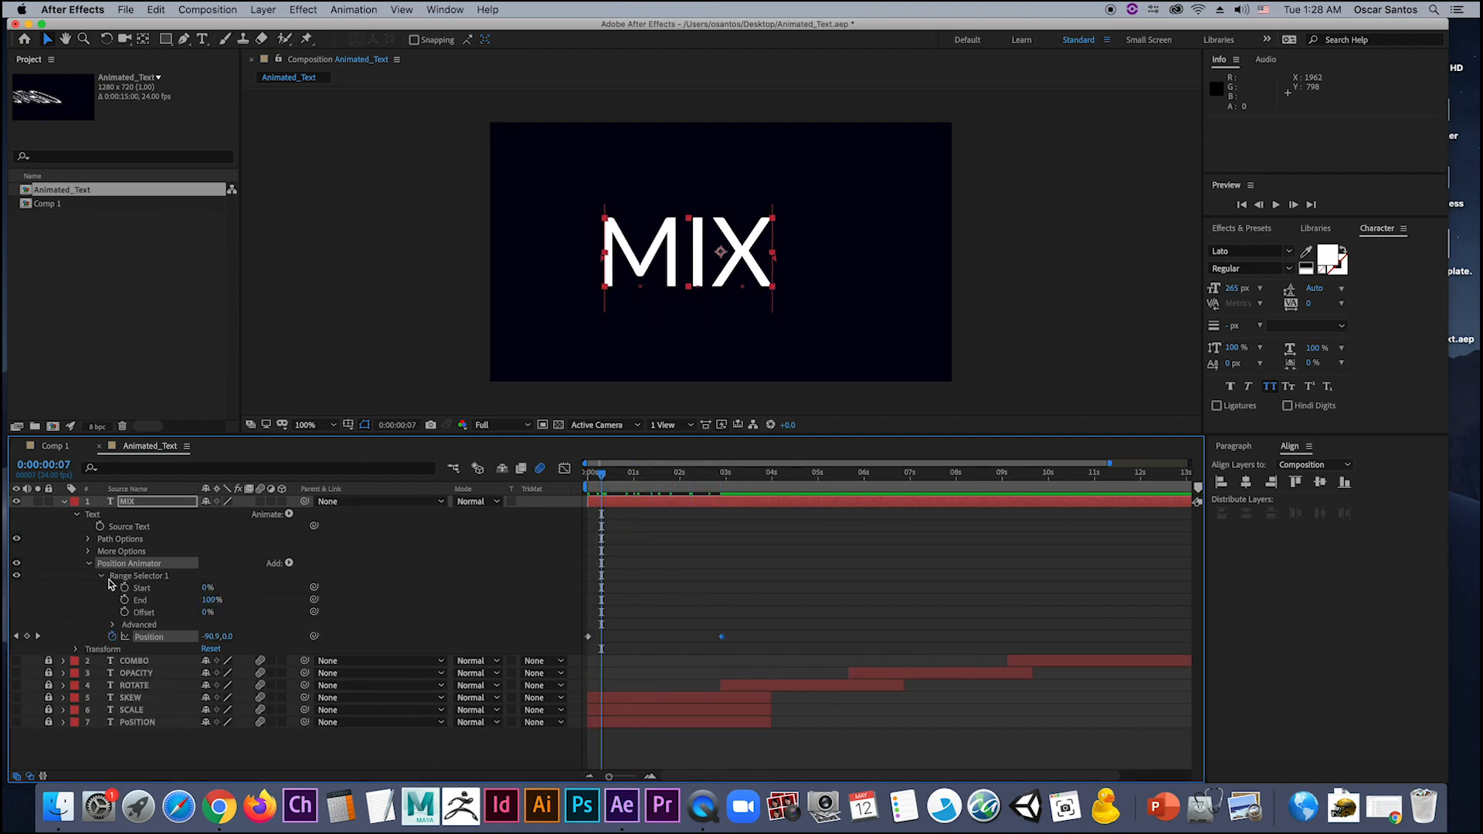
pyautogui.moveTo(207, 589)
pyautogui.mouseDown()
pyautogui.moveTo(274, 591)
pyautogui.moveTo(174, 592)
pyautogui.moveTo(241, 596)
pyautogui.moveTo(217, 605)
pyautogui.mouseUp()
pyautogui.moveTo(596, 474); pyautogui.dragTo(712, 487)
pyautogui.click(124, 589)
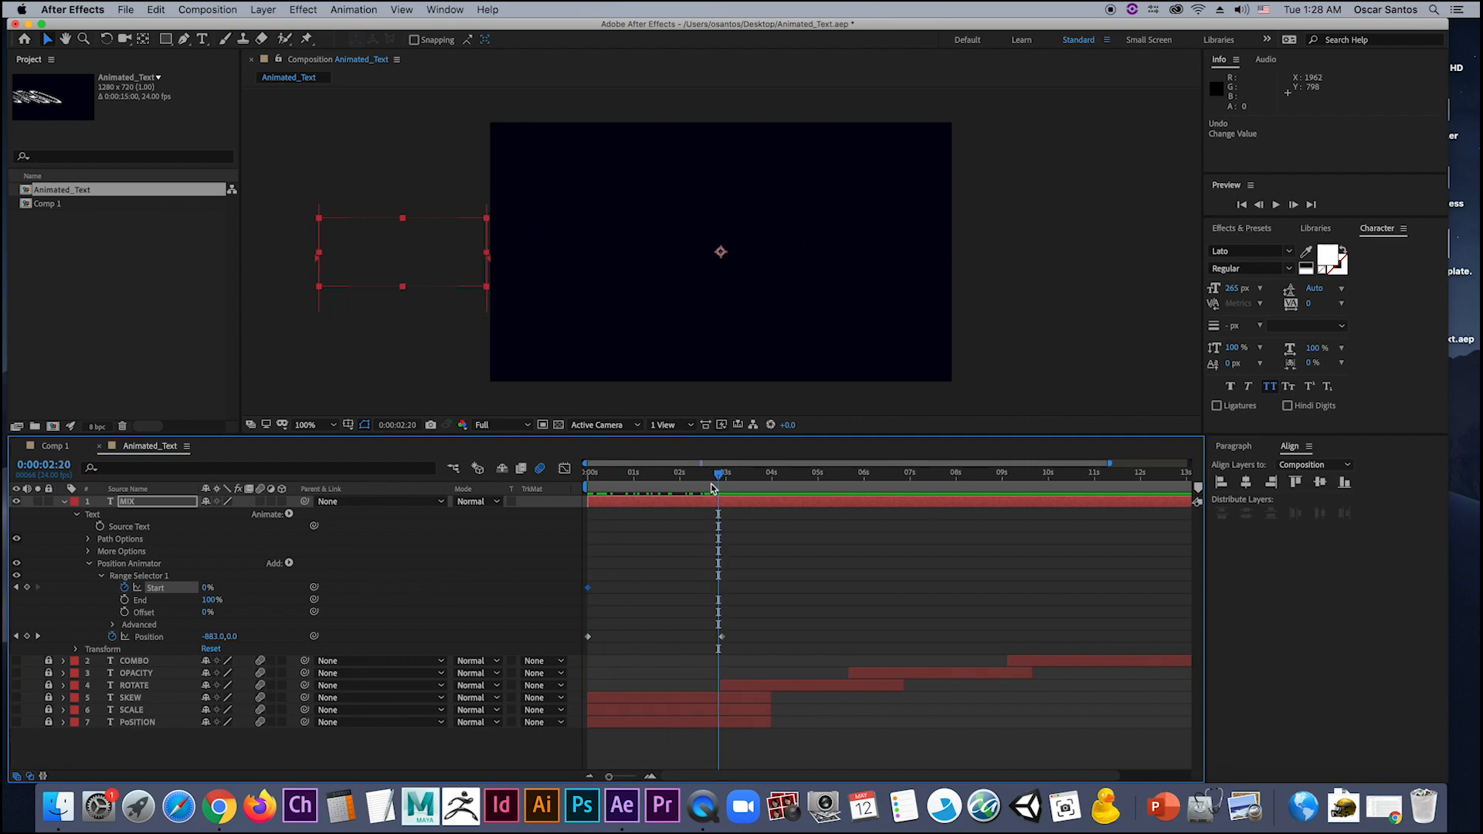
pyautogui.moveTo(207, 588); pyautogui.dragTo(288, 587)
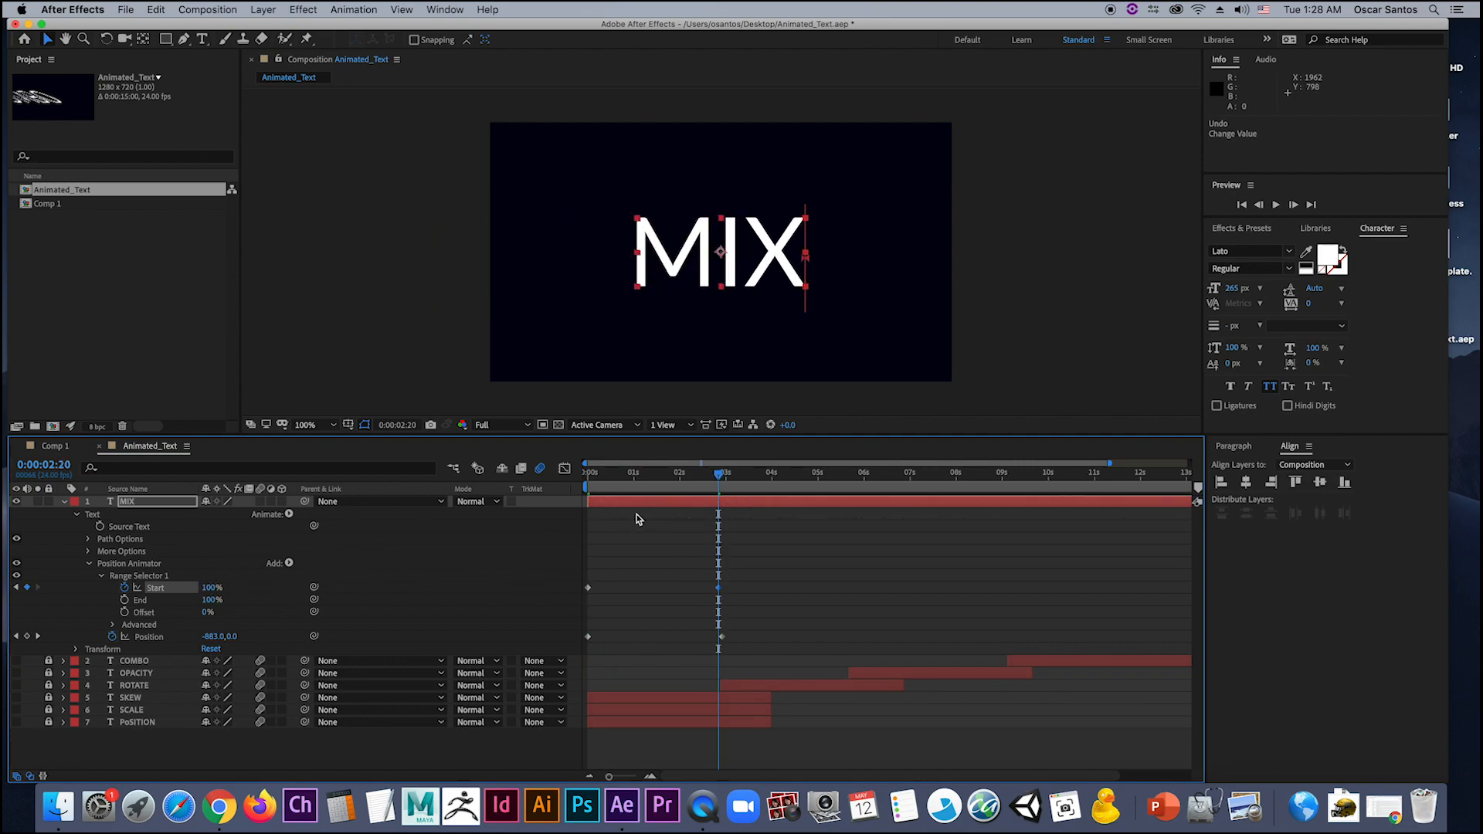
# Step: Preview the MIX position animation from the first frame
pyautogui.press('space')
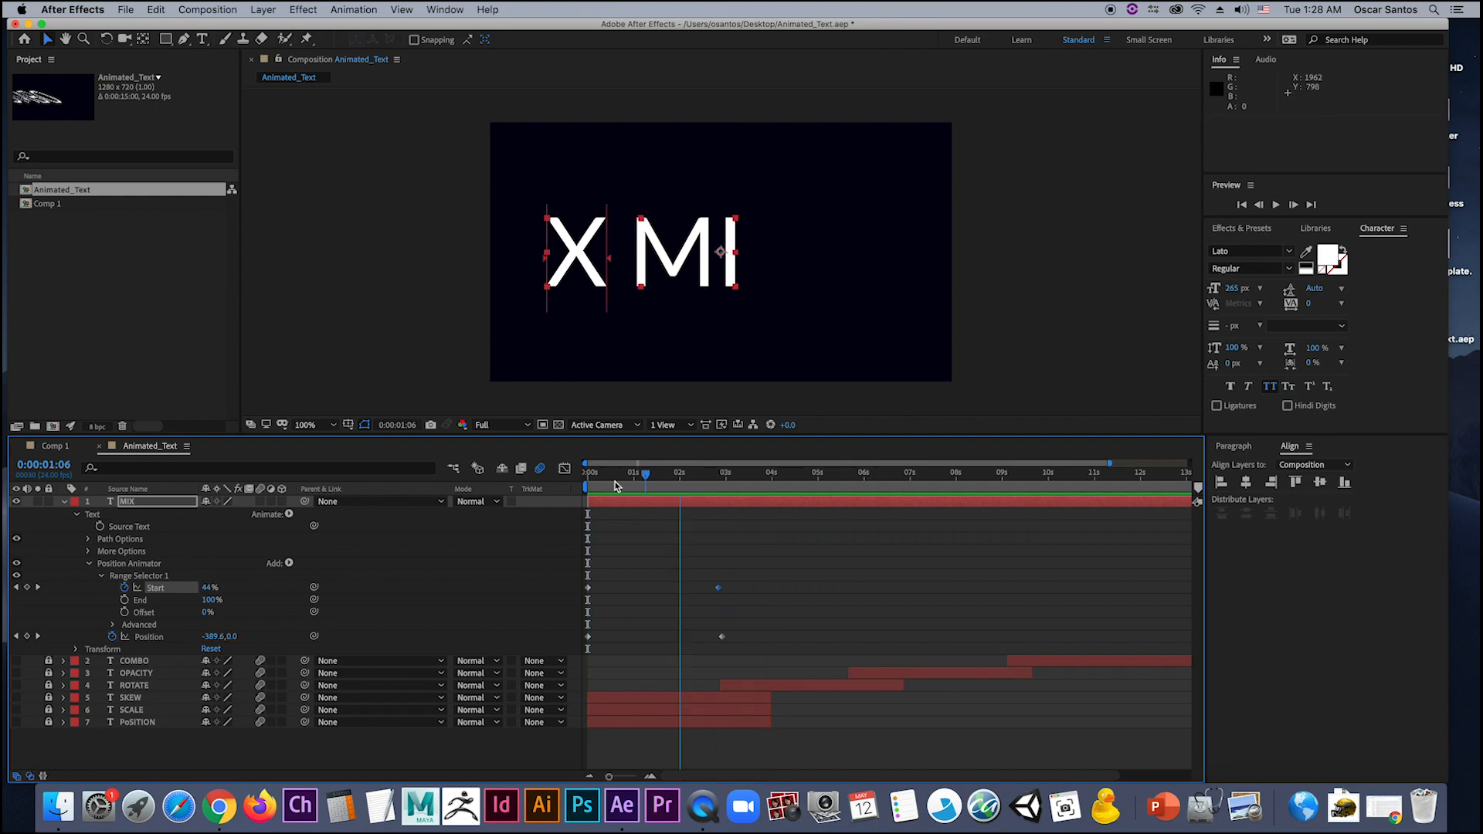
pyautogui.press('space')
pyautogui.press('space')
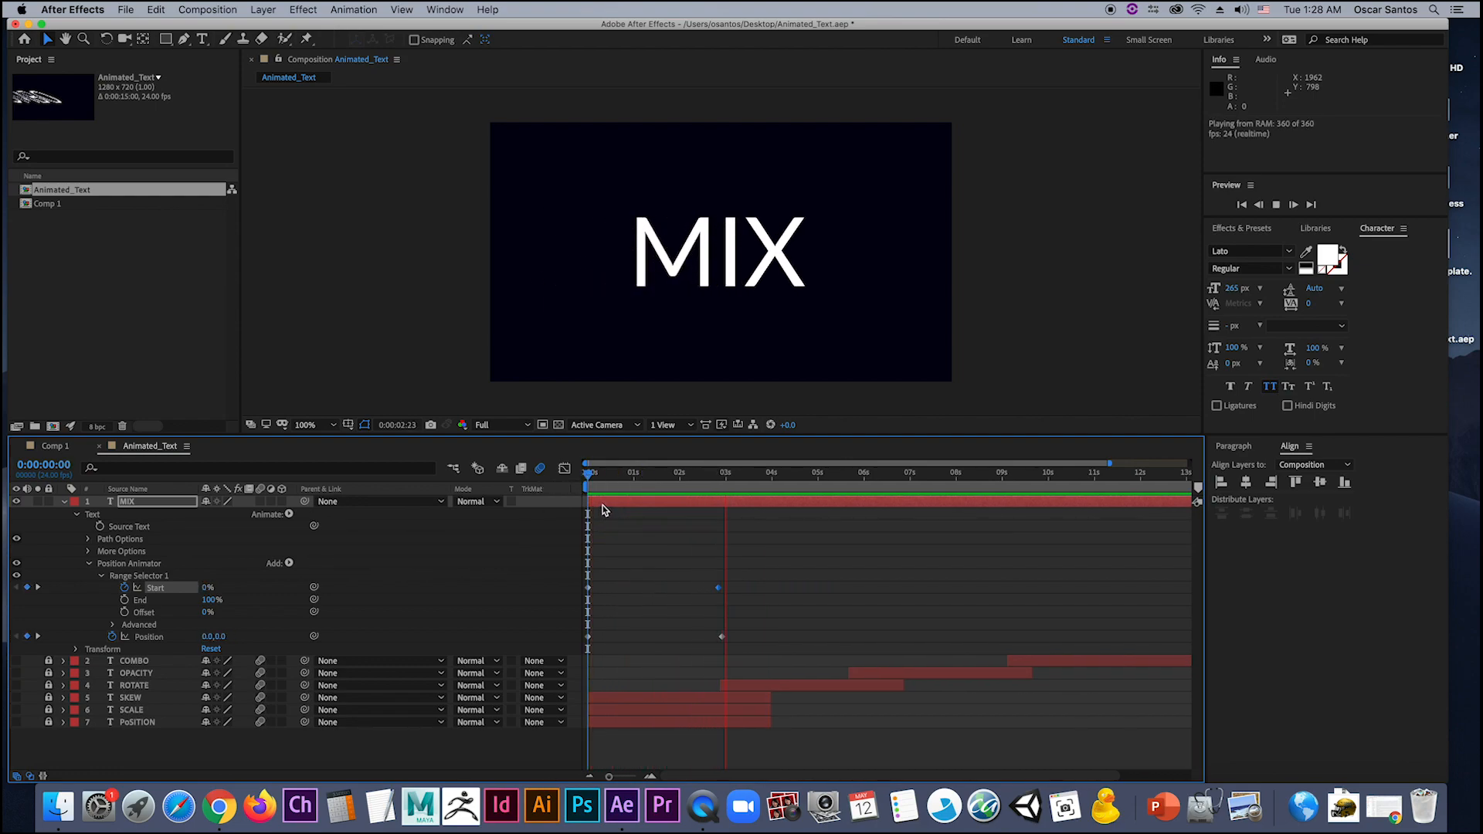
pyautogui.press('space')
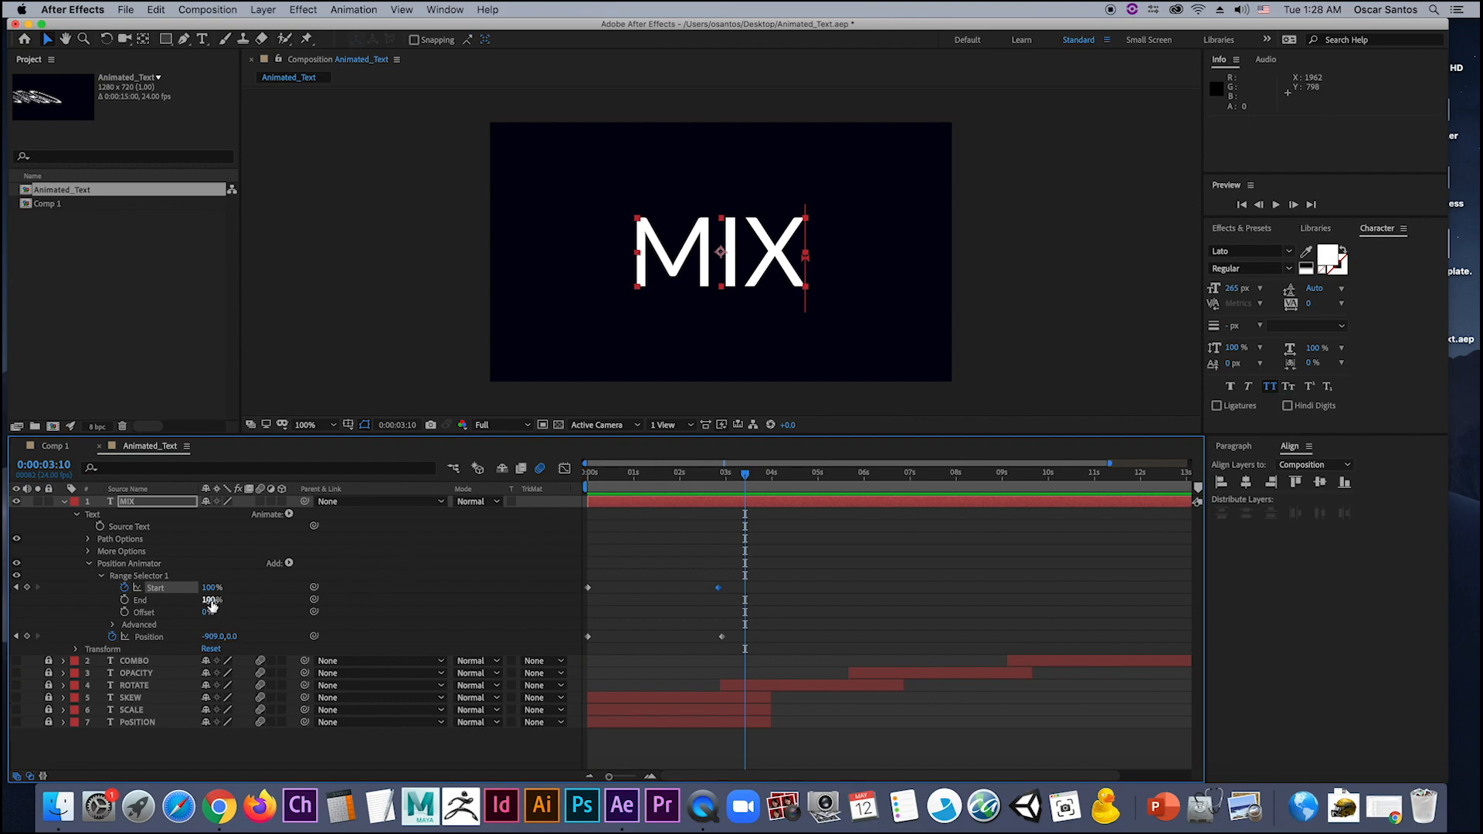
# Step: Set Ease Low to 100% in the Position Animator's advanced range selector options and preview the smoothed motion
pyautogui.click(114, 625)
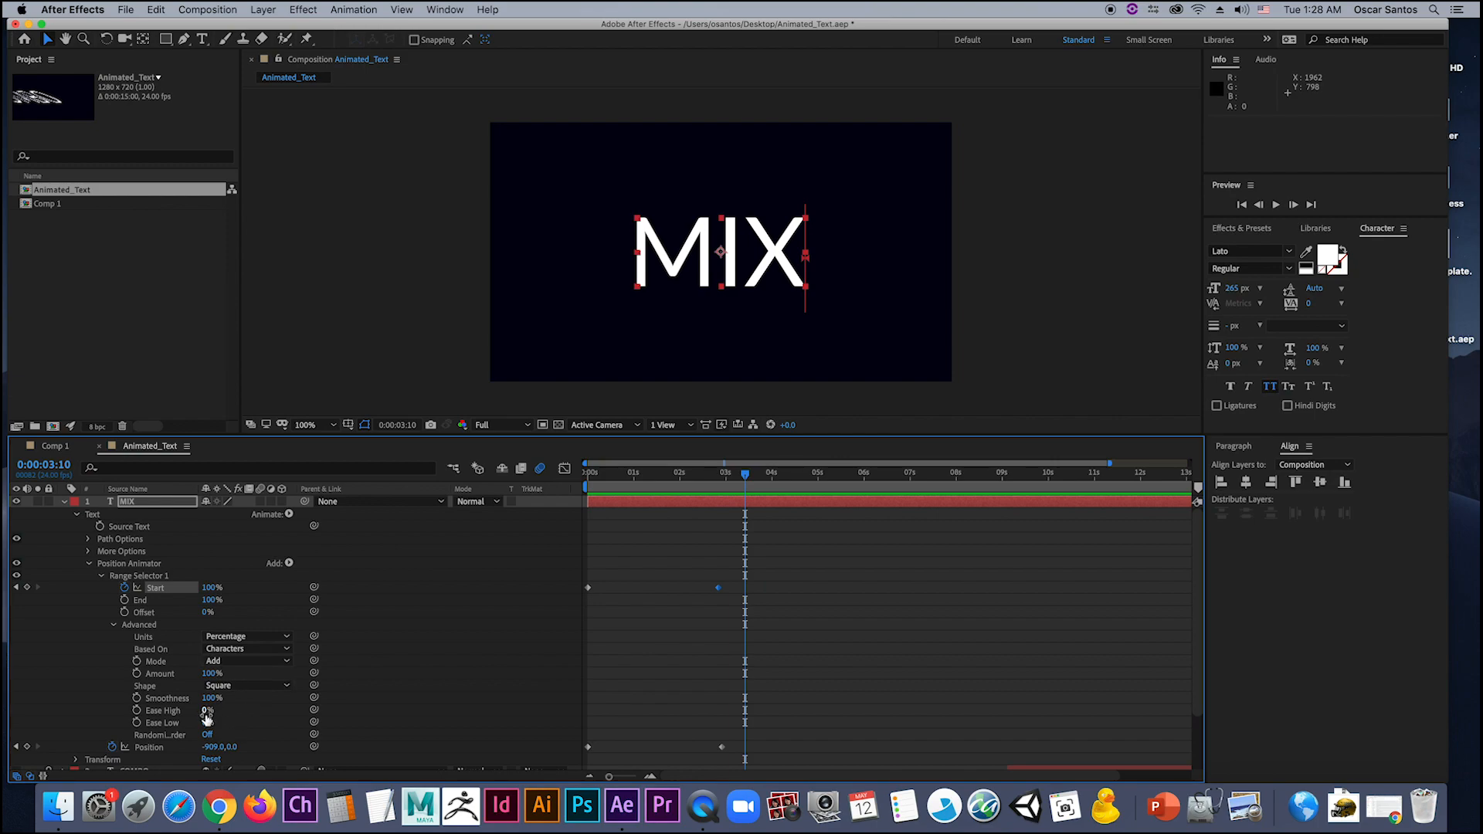
pyautogui.moveTo(206, 723); pyautogui.dragTo(274, 722)
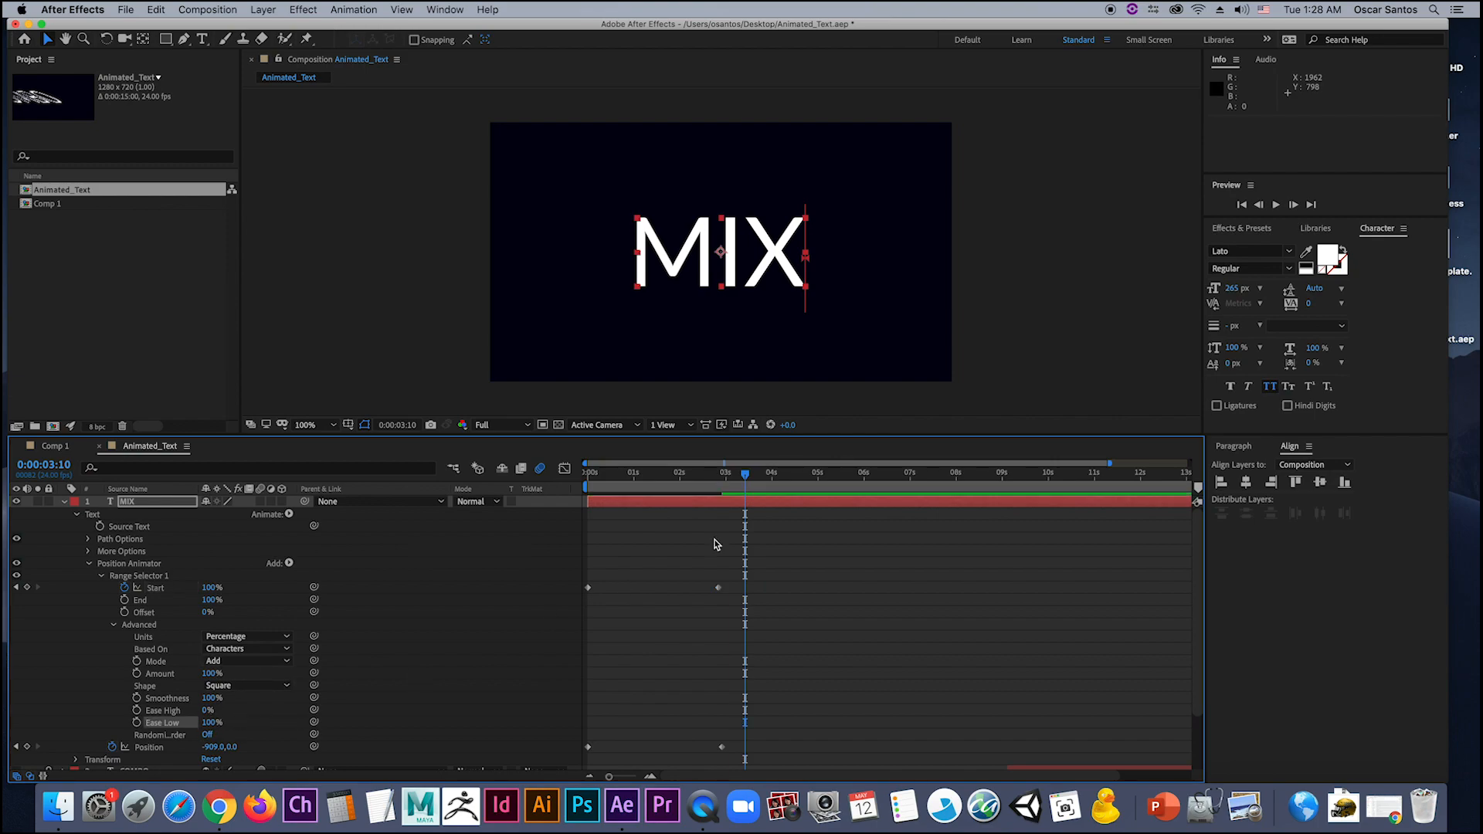
pyautogui.press('space')
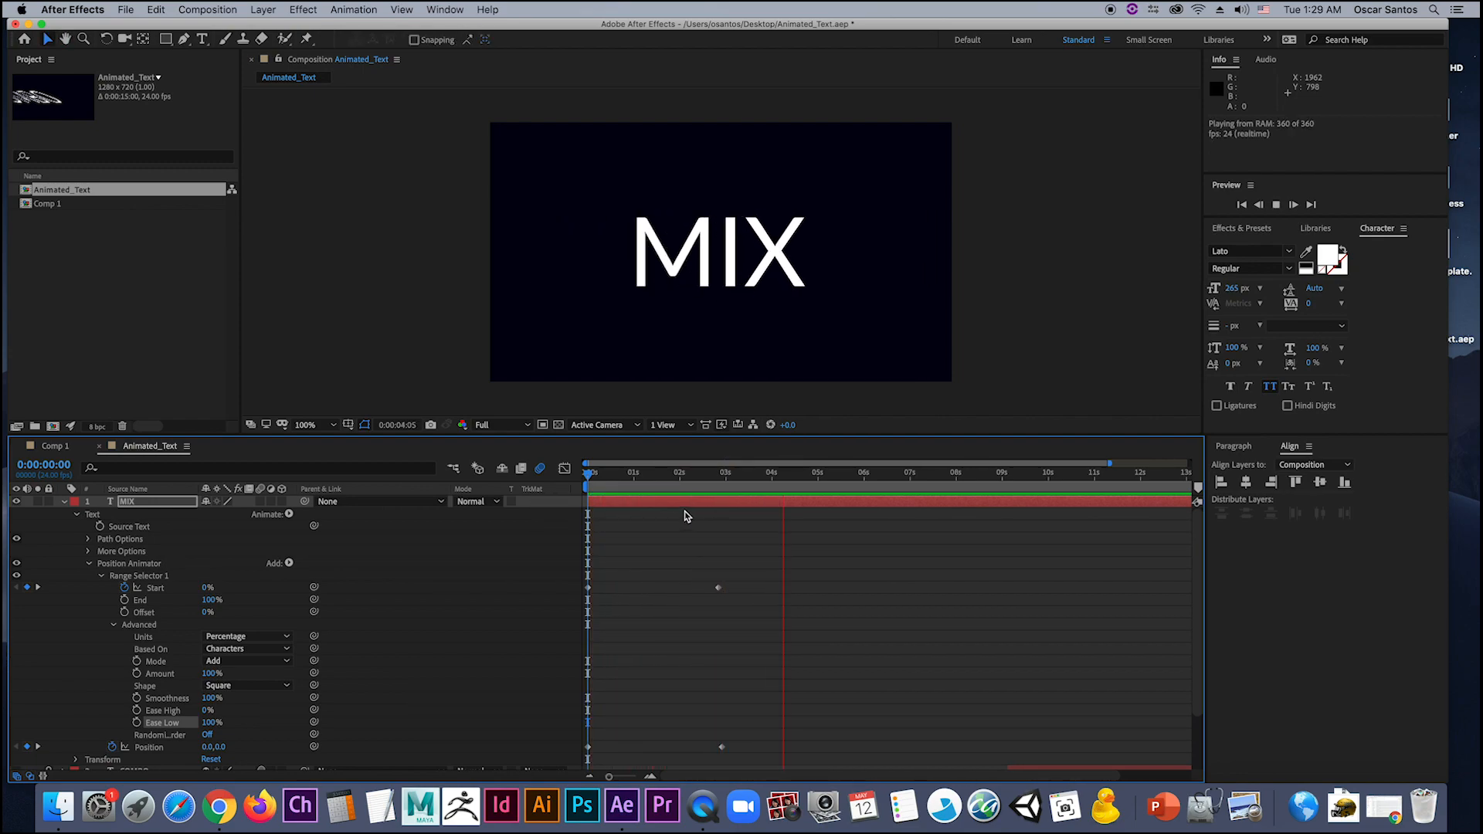
pyautogui.press('space')
pyautogui.moveTo(704, 476); pyautogui.dragTo(585, 503)
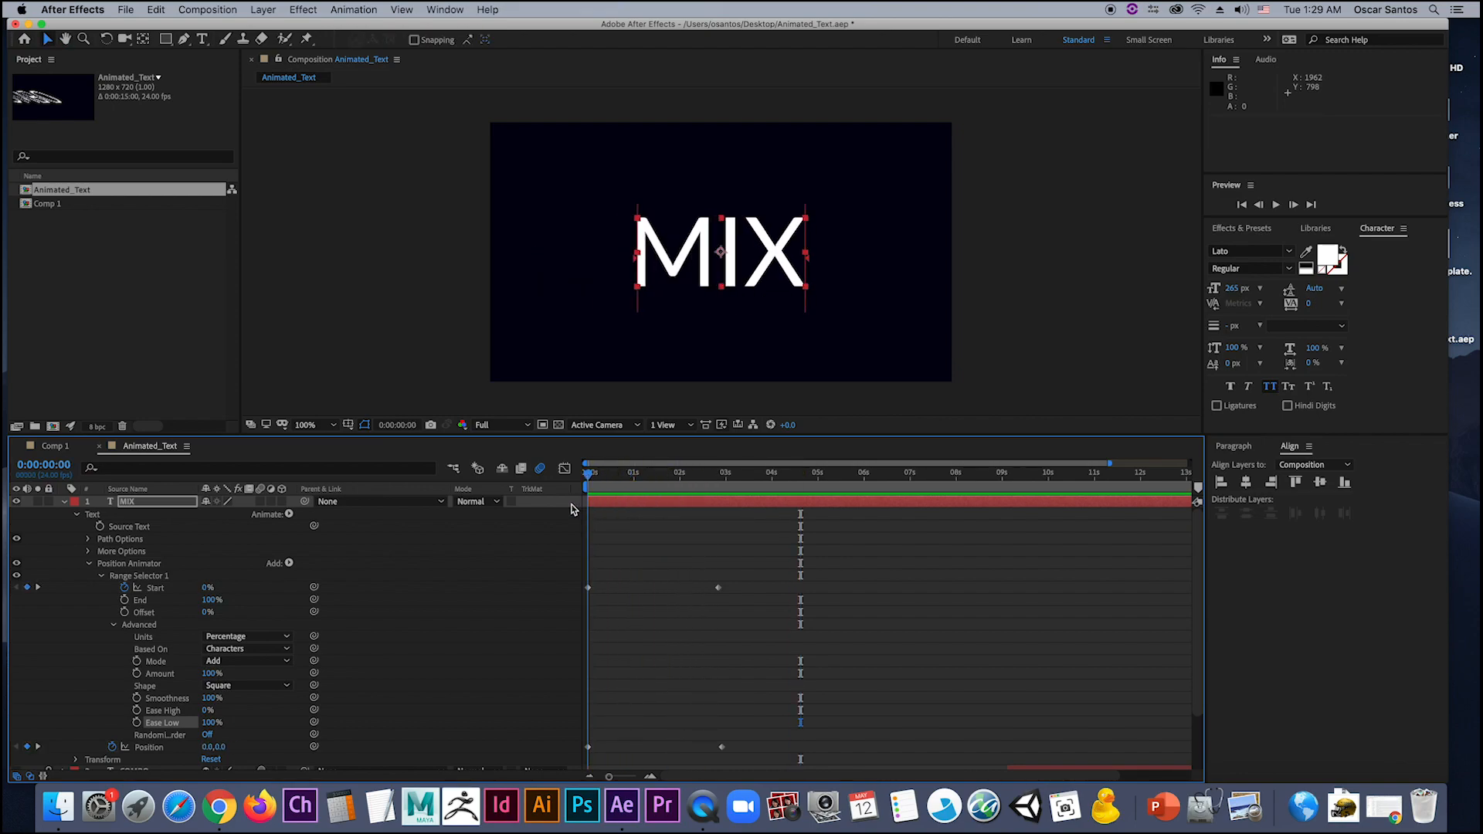
# Step: Add a separate Skew animator to the MIX text layer
pyautogui.click(89, 565)
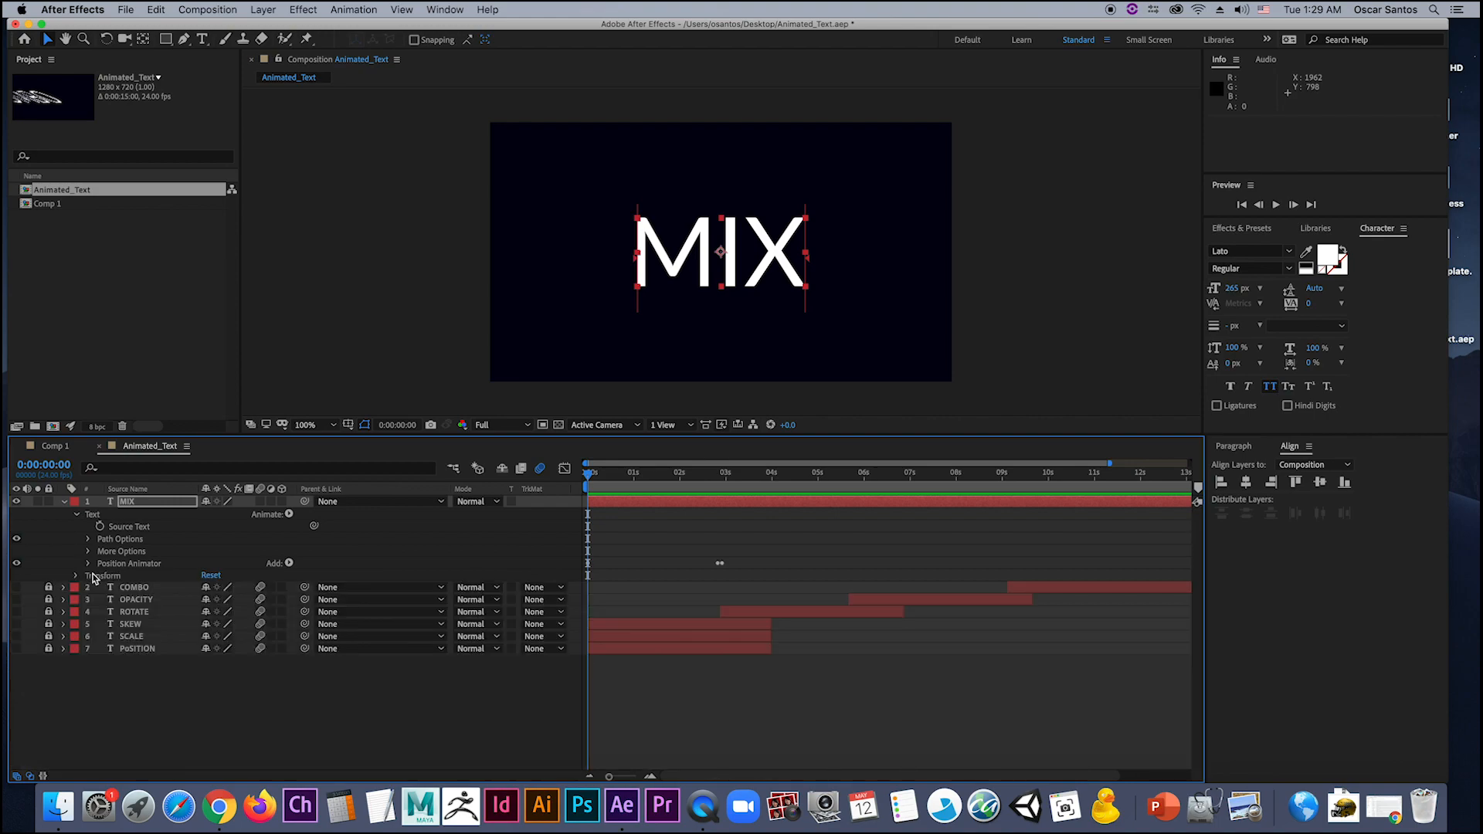
pyautogui.click(140, 567)
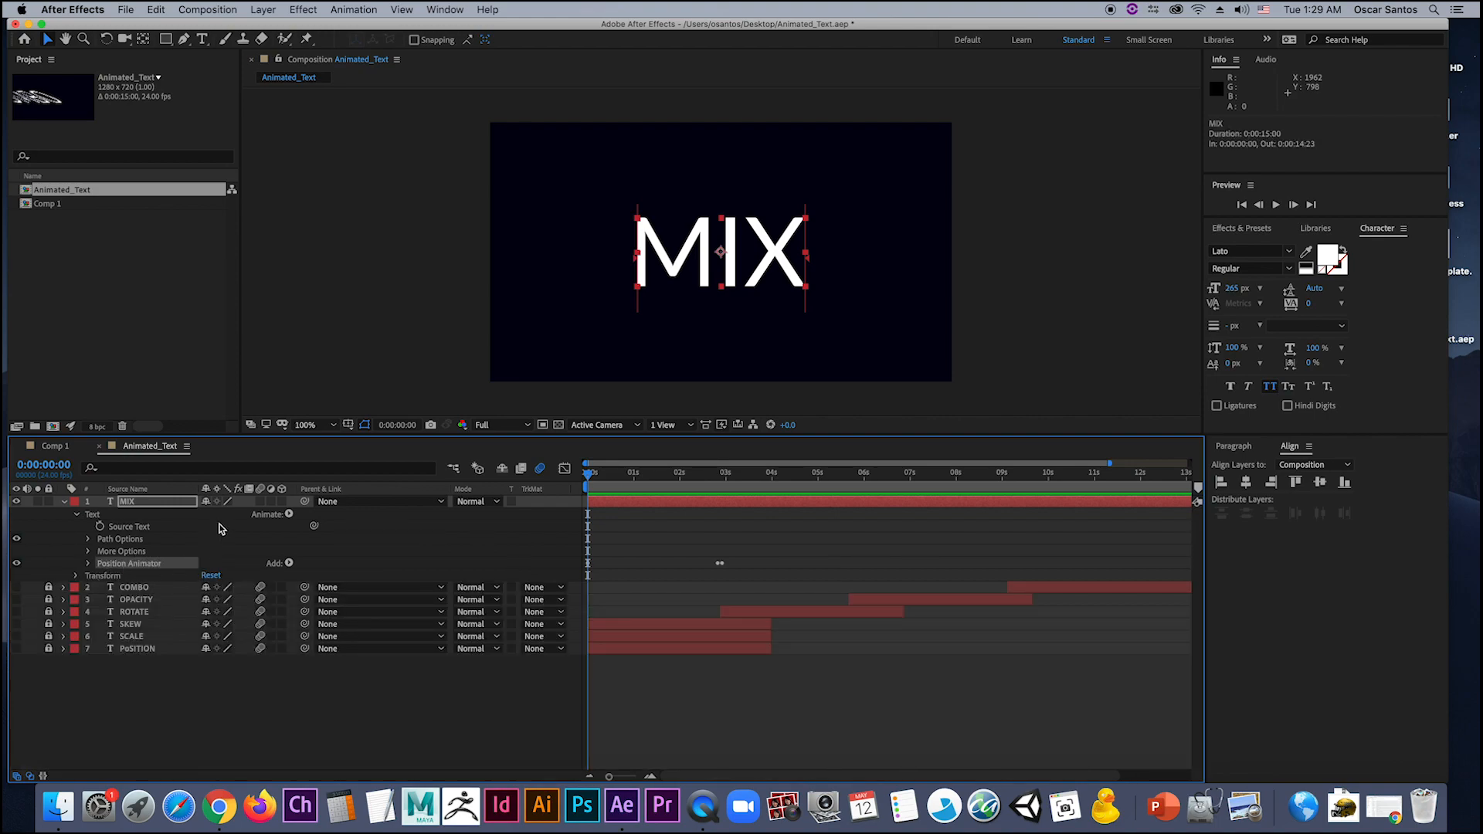
pyautogui.click(155, 508)
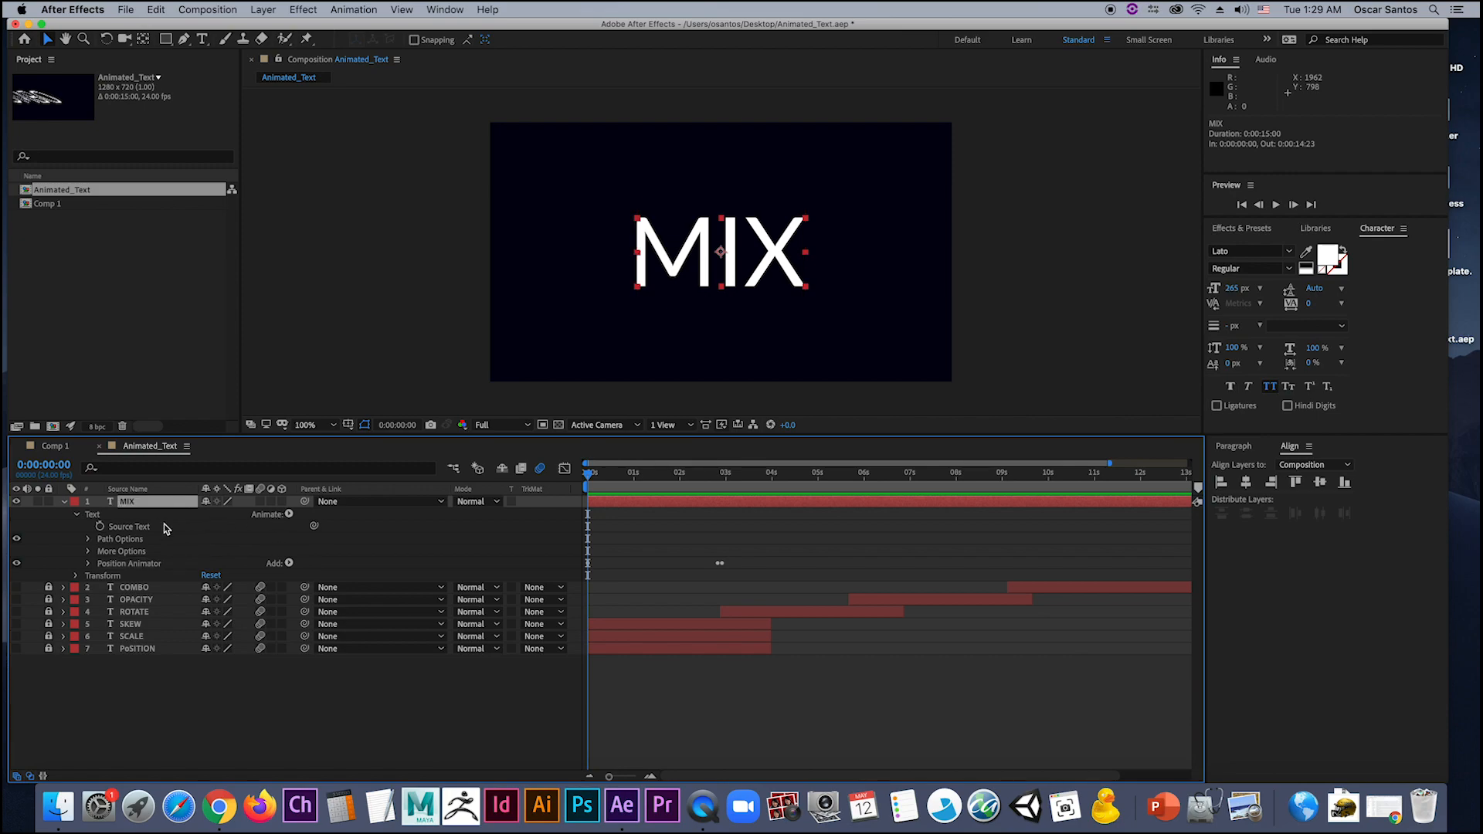
pyautogui.click(288, 515)
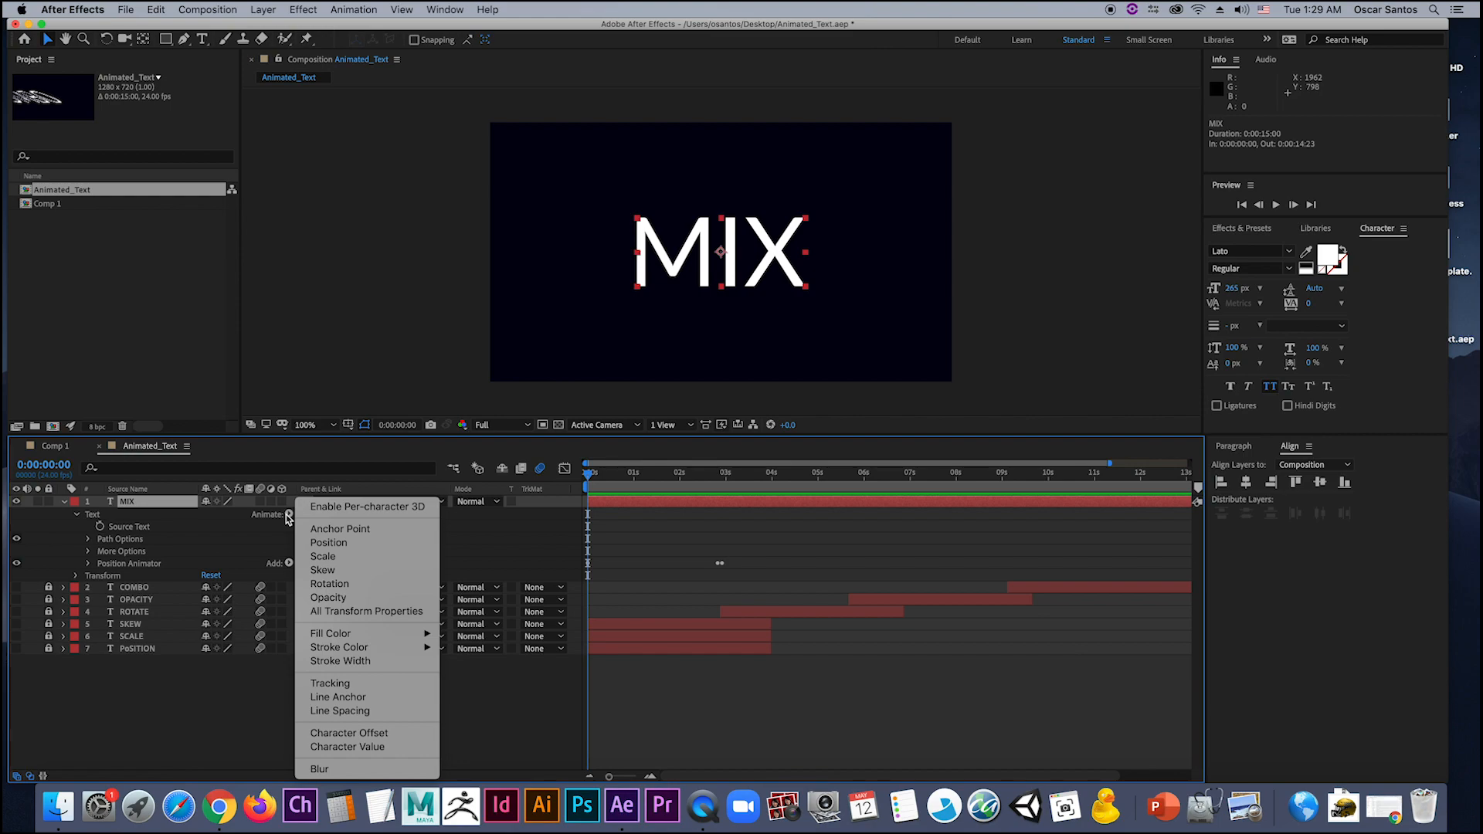
pyautogui.click(323, 570)
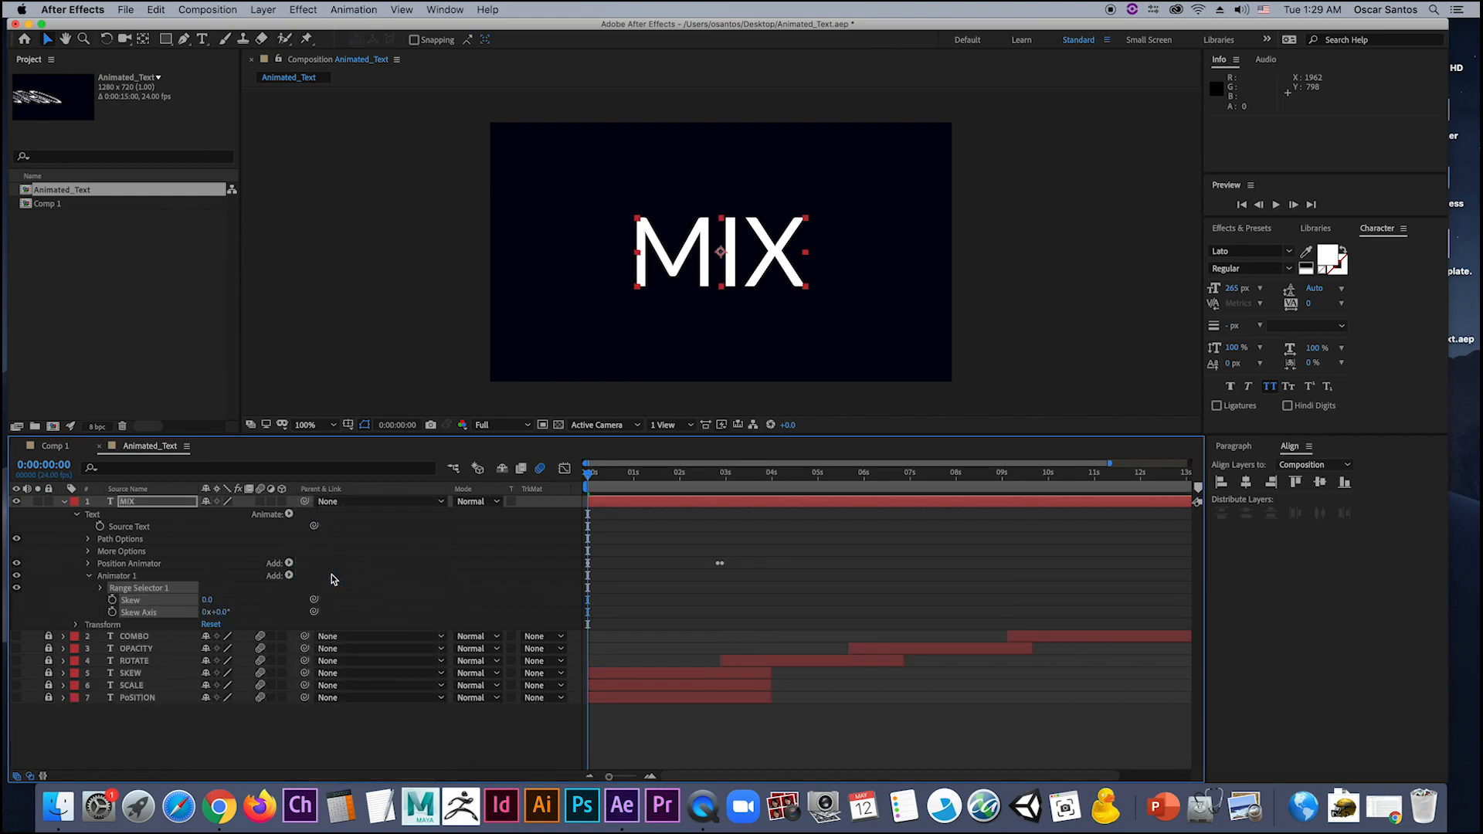
# Step: Rename the MIX layer's new skew animator SKEW Animator
pyautogui.click(122, 576)
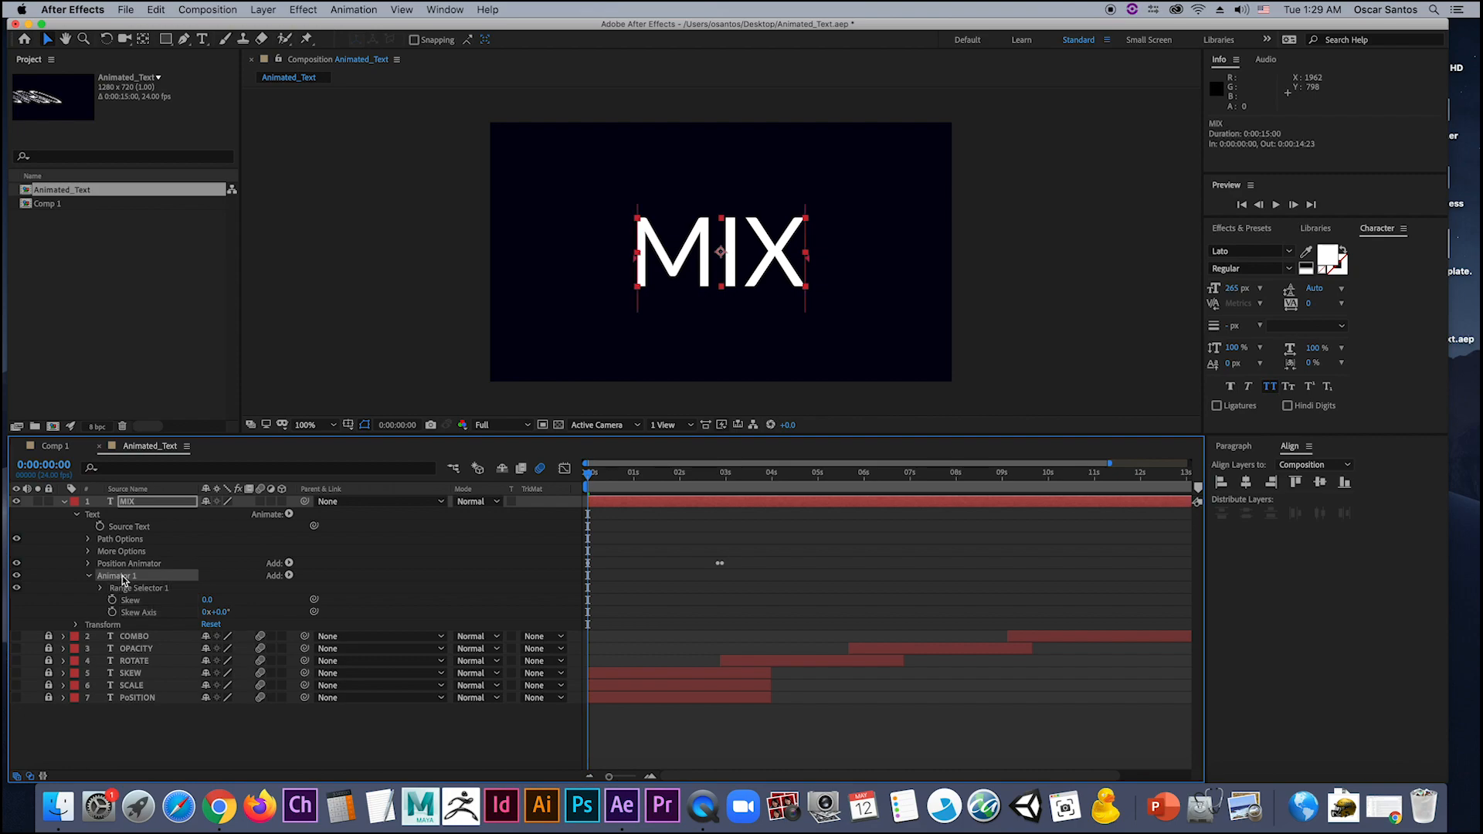
pyautogui.press('Return')
pyautogui.write('SKEW A')
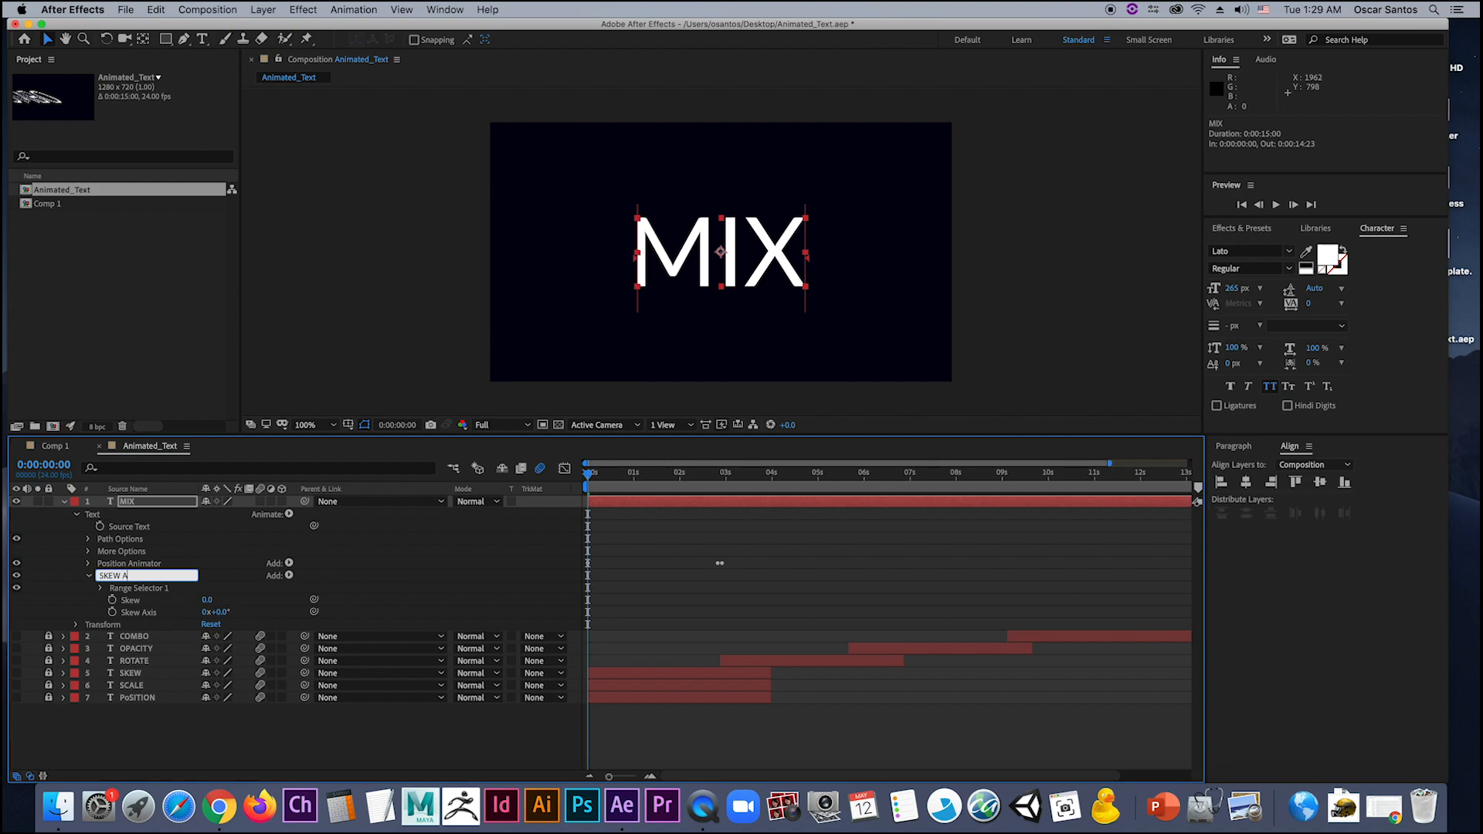
pyautogui.write('nimator')
pyautogui.press('Return')
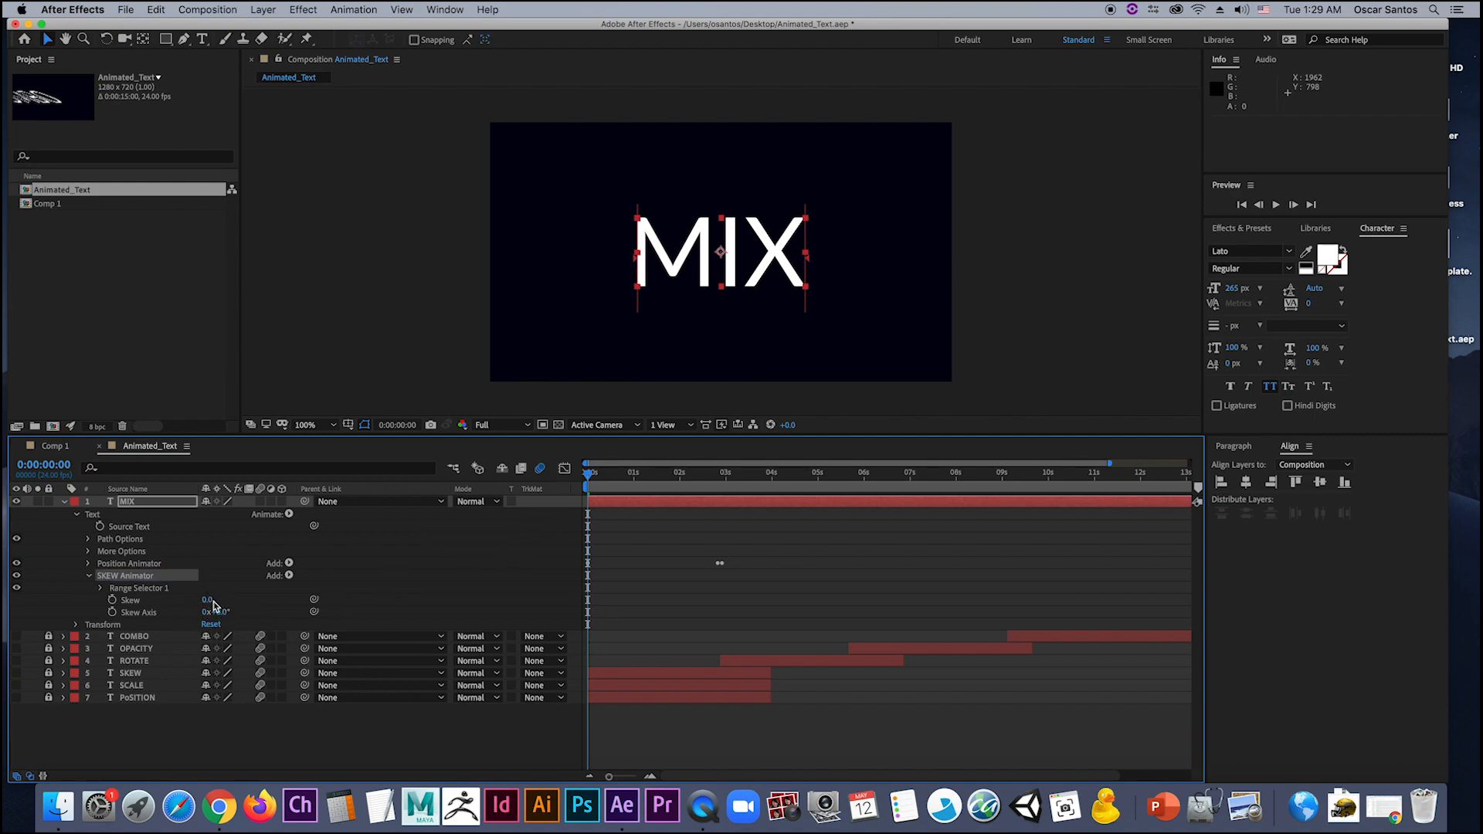
# Step: Keyframe the SKEW Animator's Skew from 30.0 at the first frame to -36.0 at 0:00:02:12 and preview the motion
pyautogui.moveTo(208, 603)
pyautogui.mouseDown()
pyautogui.moveTo(241, 600)
pyautogui.moveTo(206, 600)
pyautogui.moveTo(226, 599)
pyautogui.mouseUp()
pyautogui.click(112, 600)
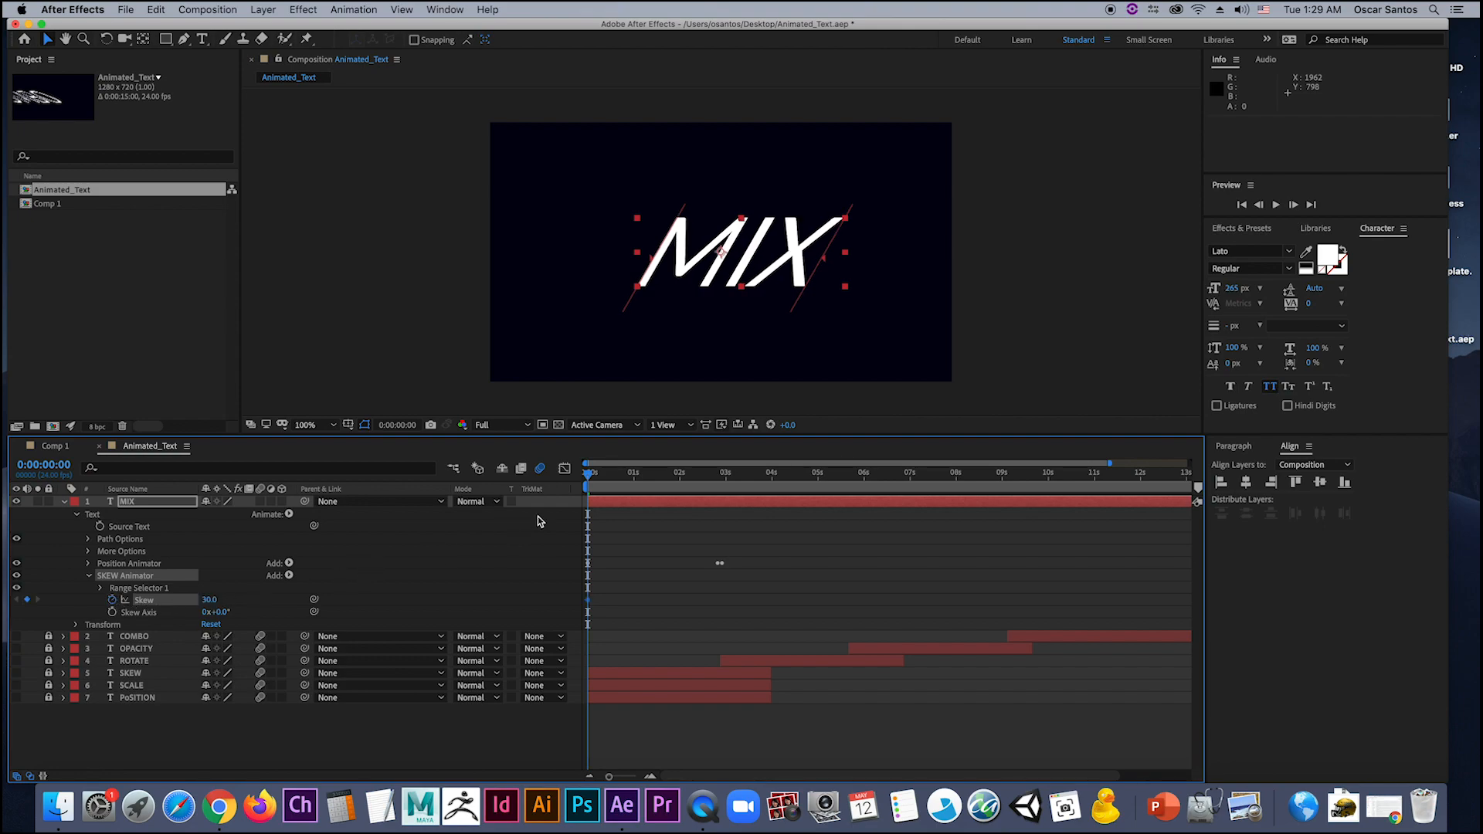
pyautogui.moveTo(589, 480); pyautogui.dragTo(711, 510)
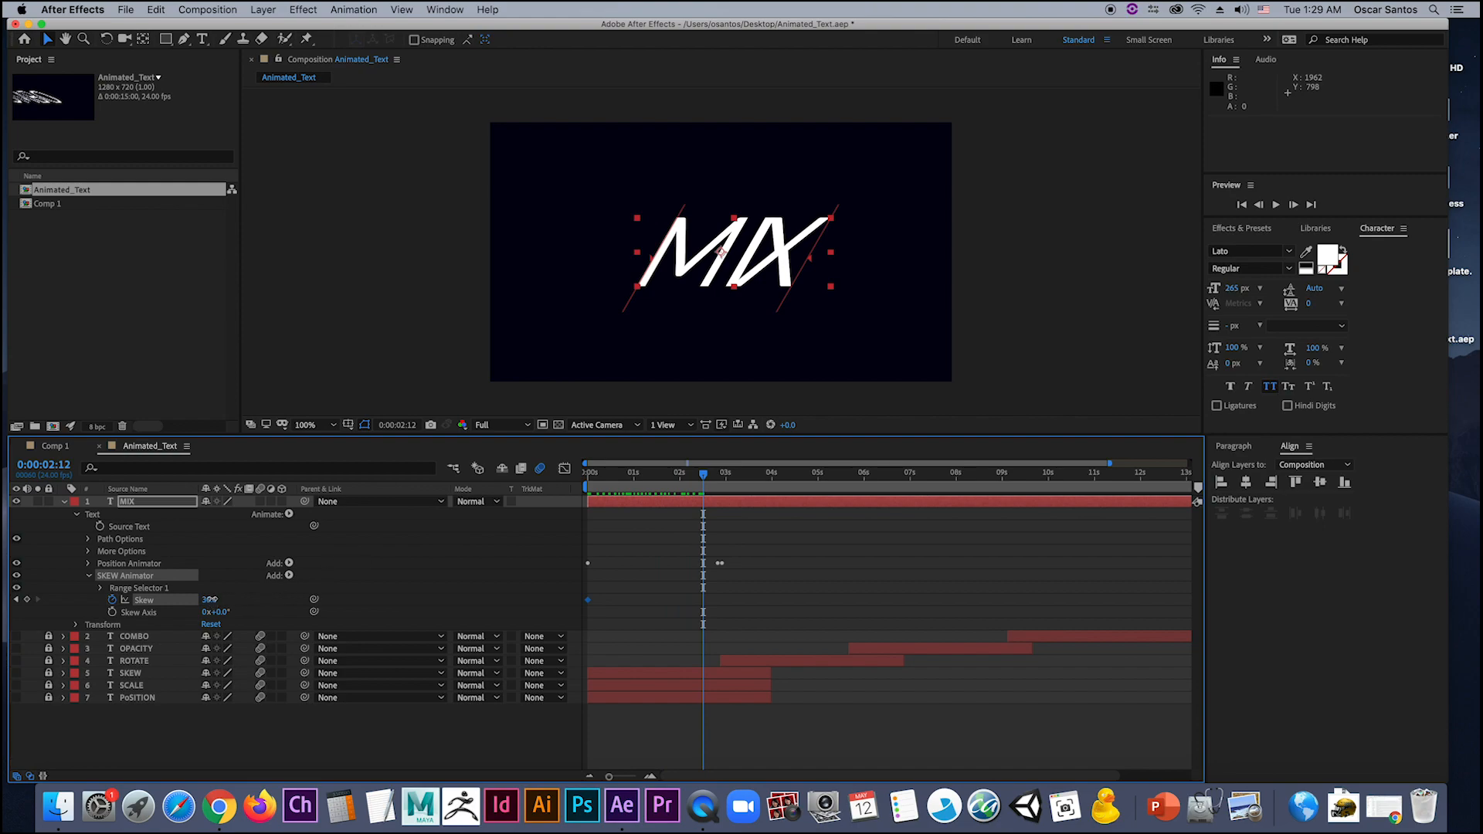
pyautogui.moveTo(209, 599); pyautogui.dragTo(167, 605)
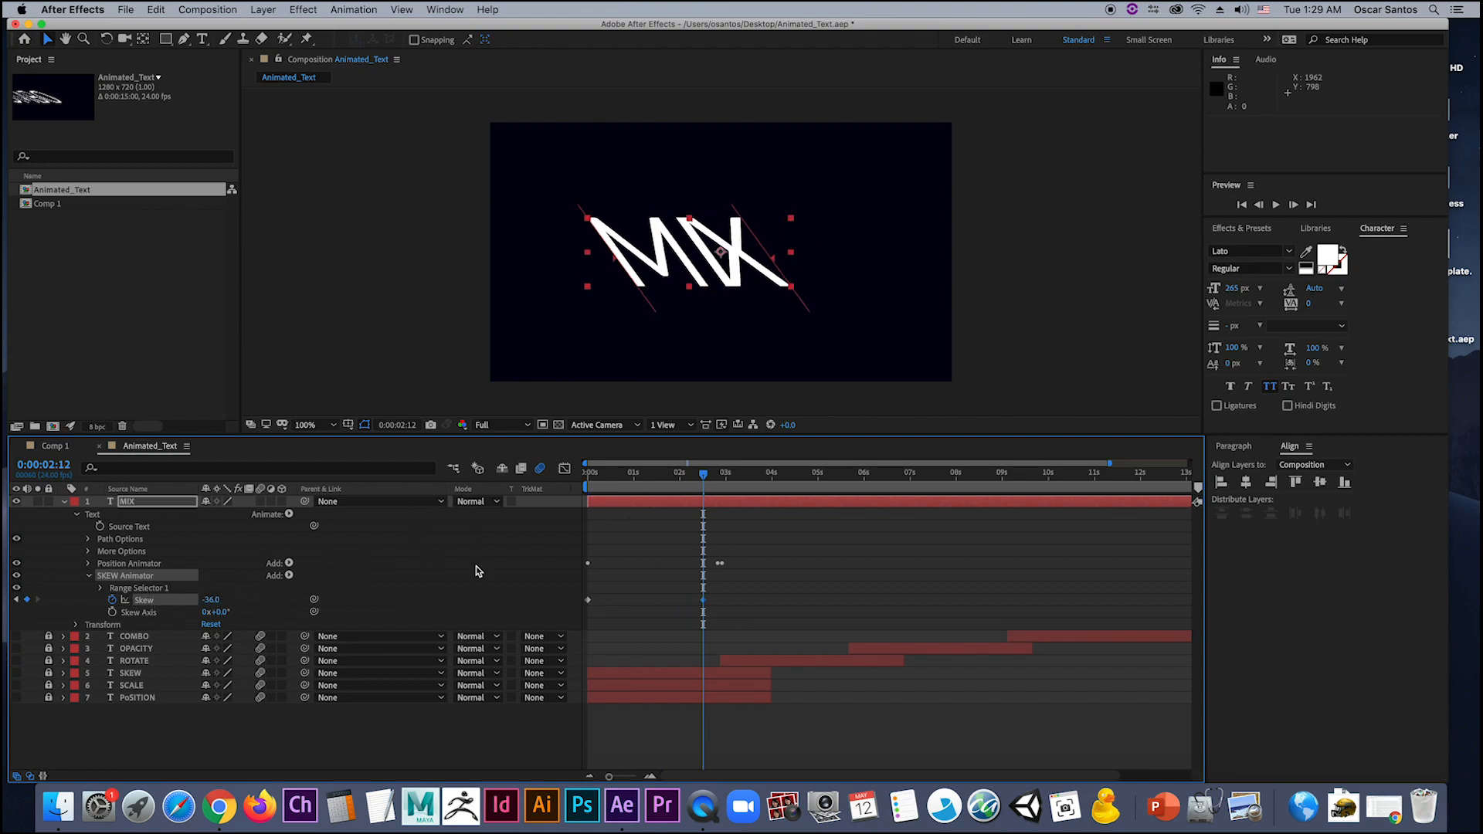
pyautogui.press('space')
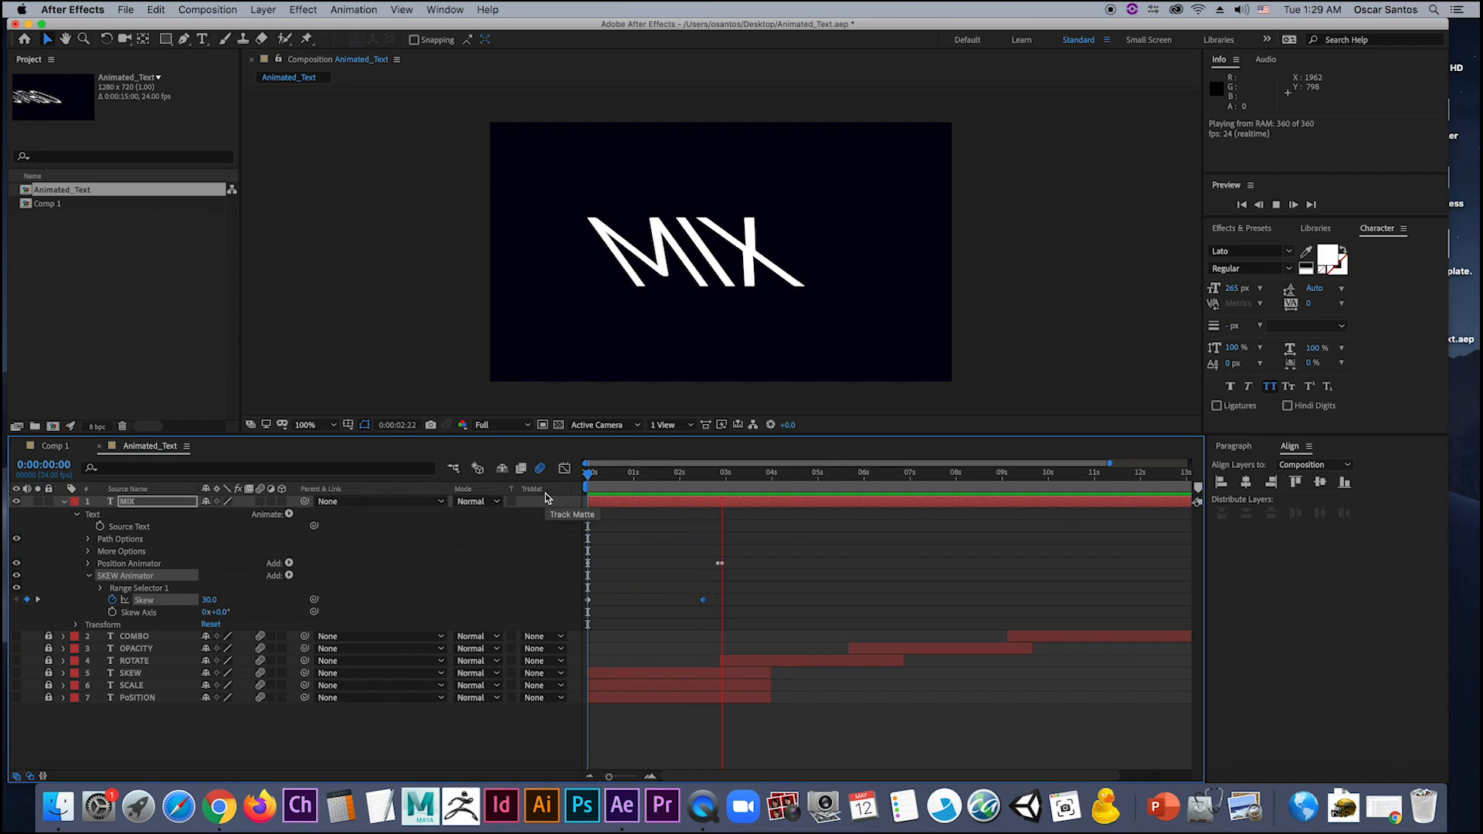
pyautogui.press('space')
# Step: Keyframe the SKEW Animator's Skew back to 0.0 at 0:00:02:22 and preview the MIX animation
pyautogui.moveTo(737, 495)
pyautogui.mouseDown()
pyautogui.moveTo(685, 498)
pyautogui.moveTo(721, 502)
pyautogui.mouseUp()
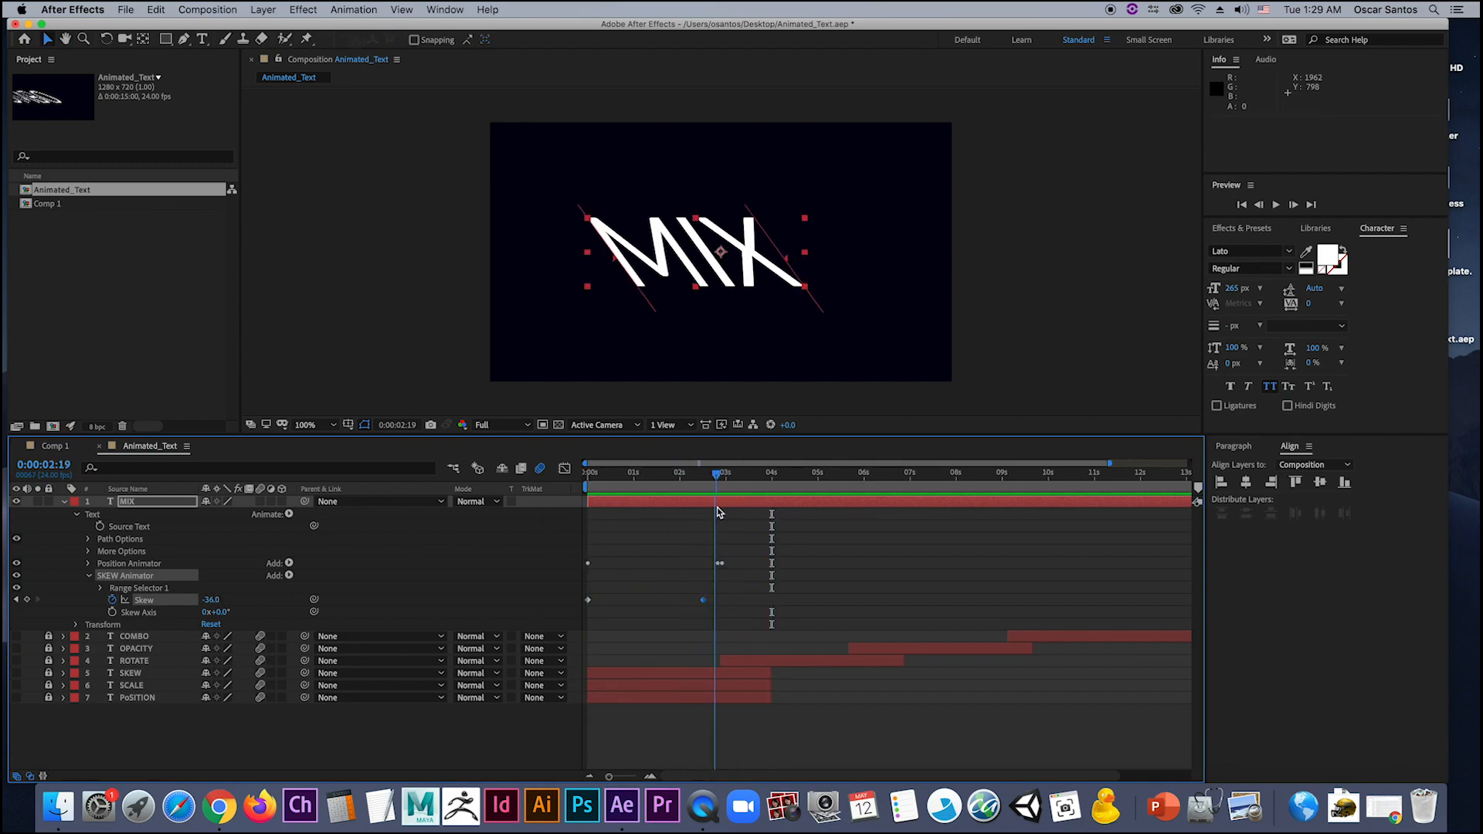
pyautogui.click(215, 601)
pyautogui.press('Return')
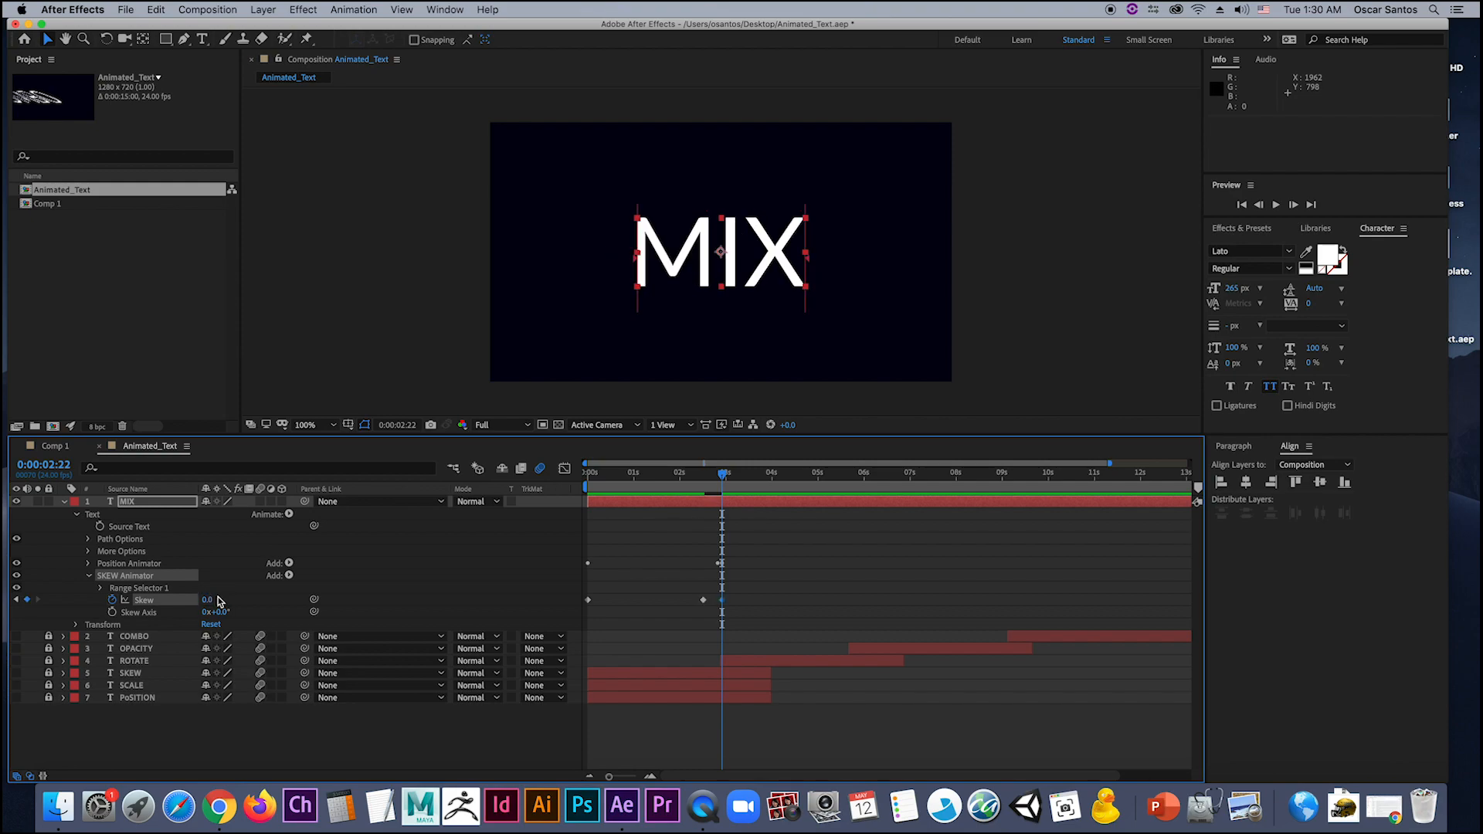
pyautogui.press('space')
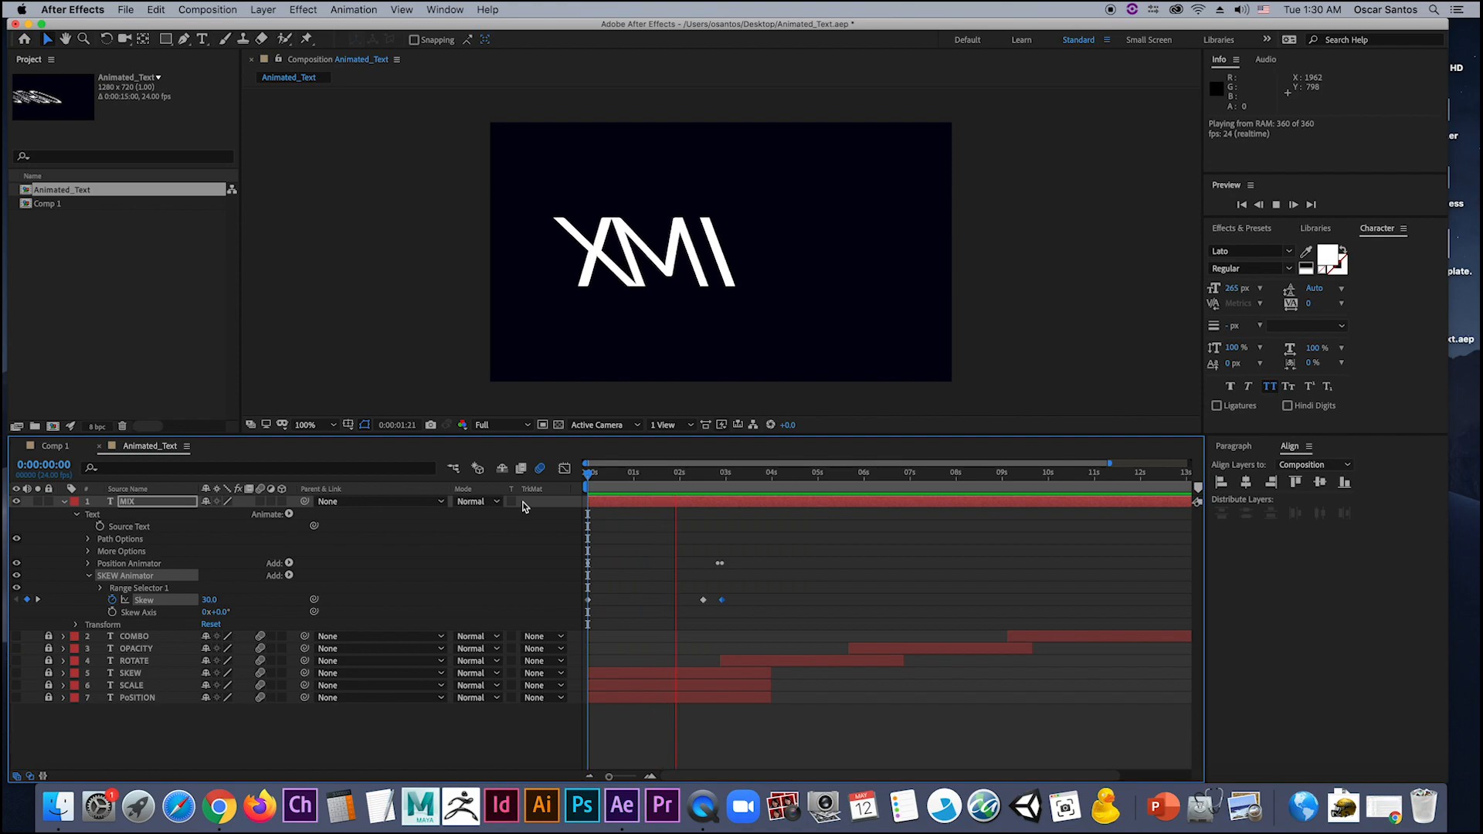
pyautogui.press('space')
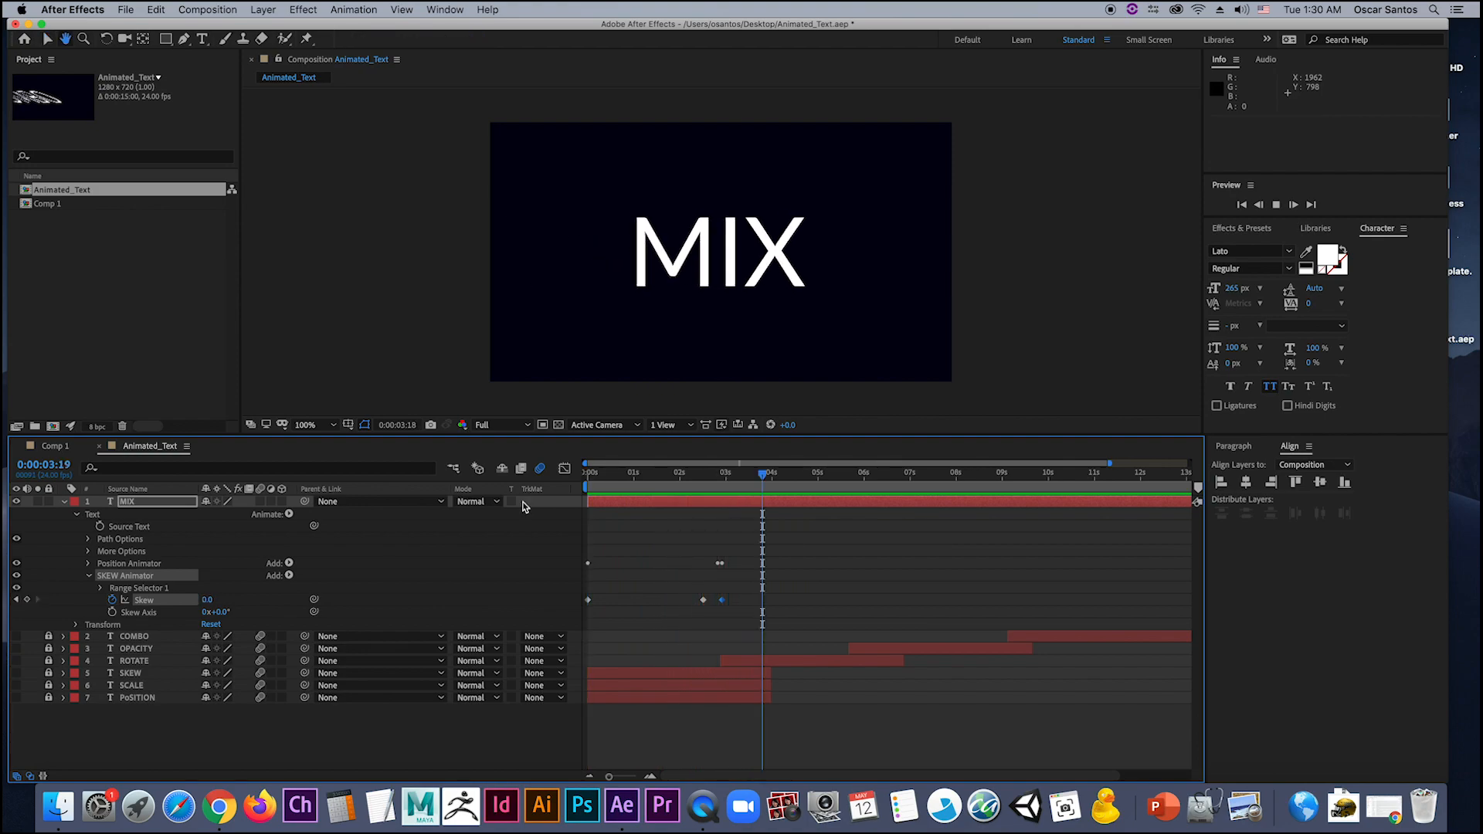
pyautogui.moveTo(761, 481); pyautogui.dragTo(587, 481)
pyautogui.click(89, 578)
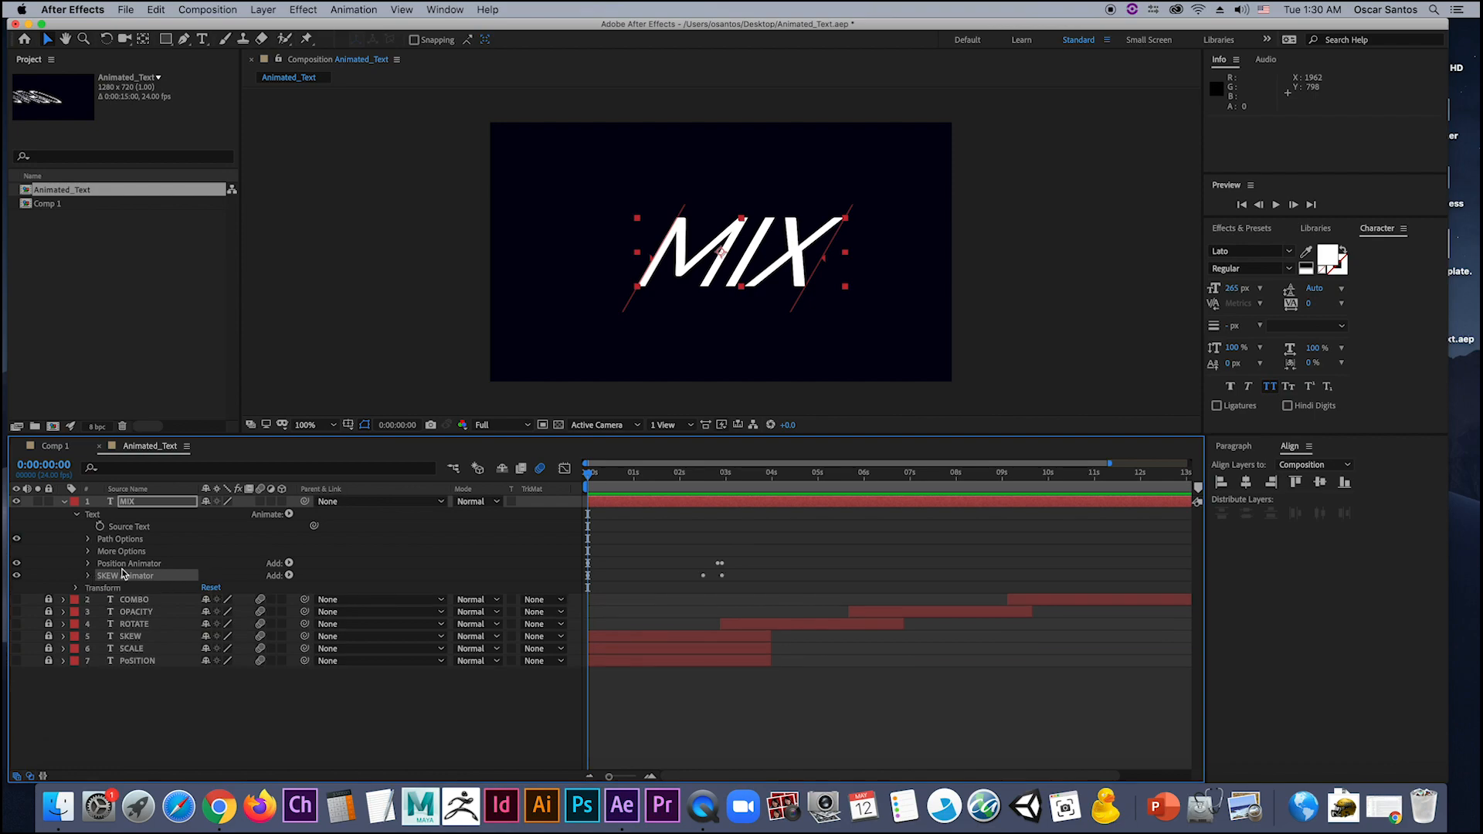
# Step: Add an Opacity property to the MIX layer's Position Animator
pyautogui.click(128, 564)
pyautogui.click(289, 514)
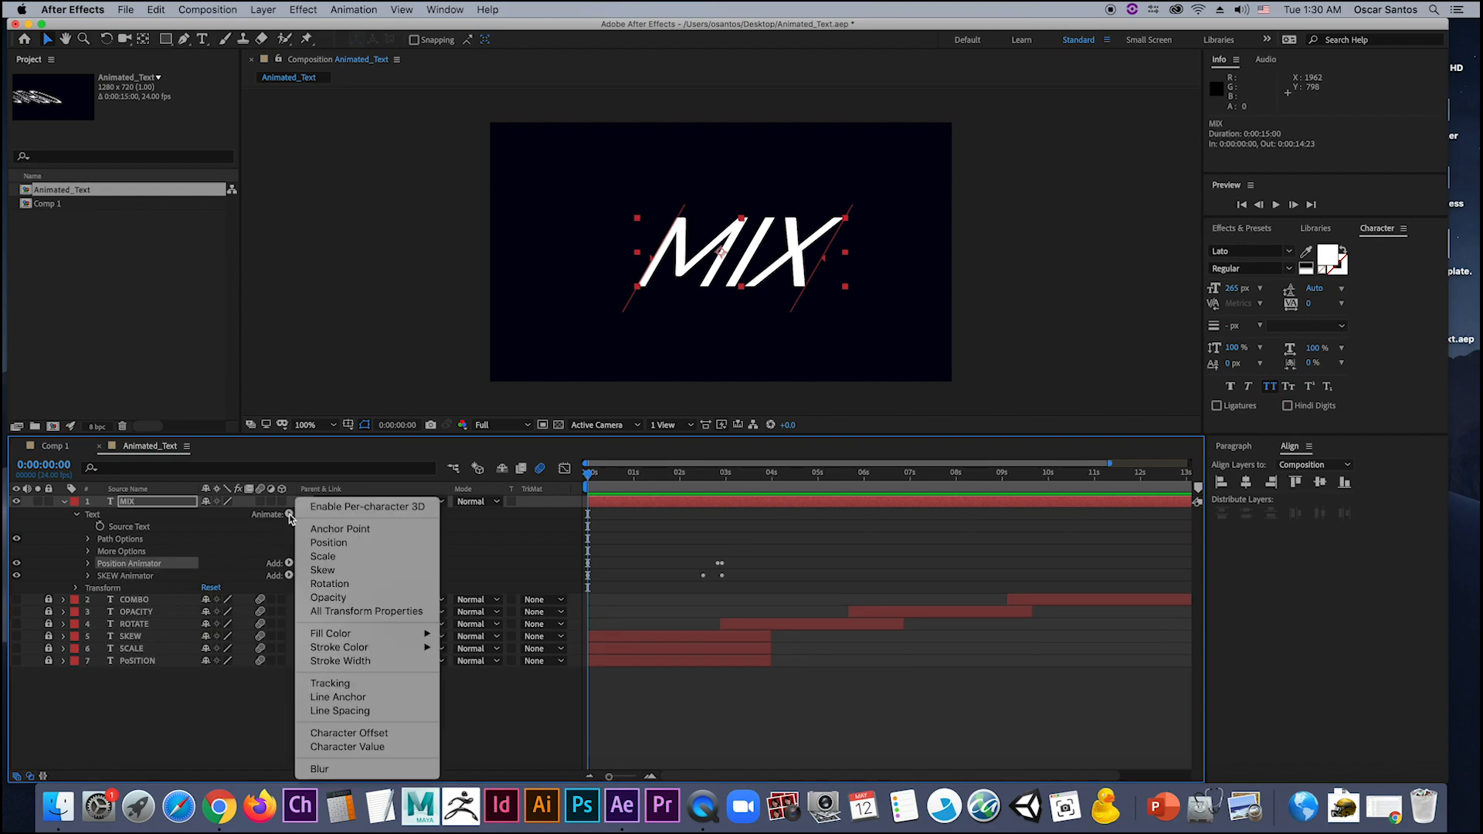
pyautogui.click(290, 516)
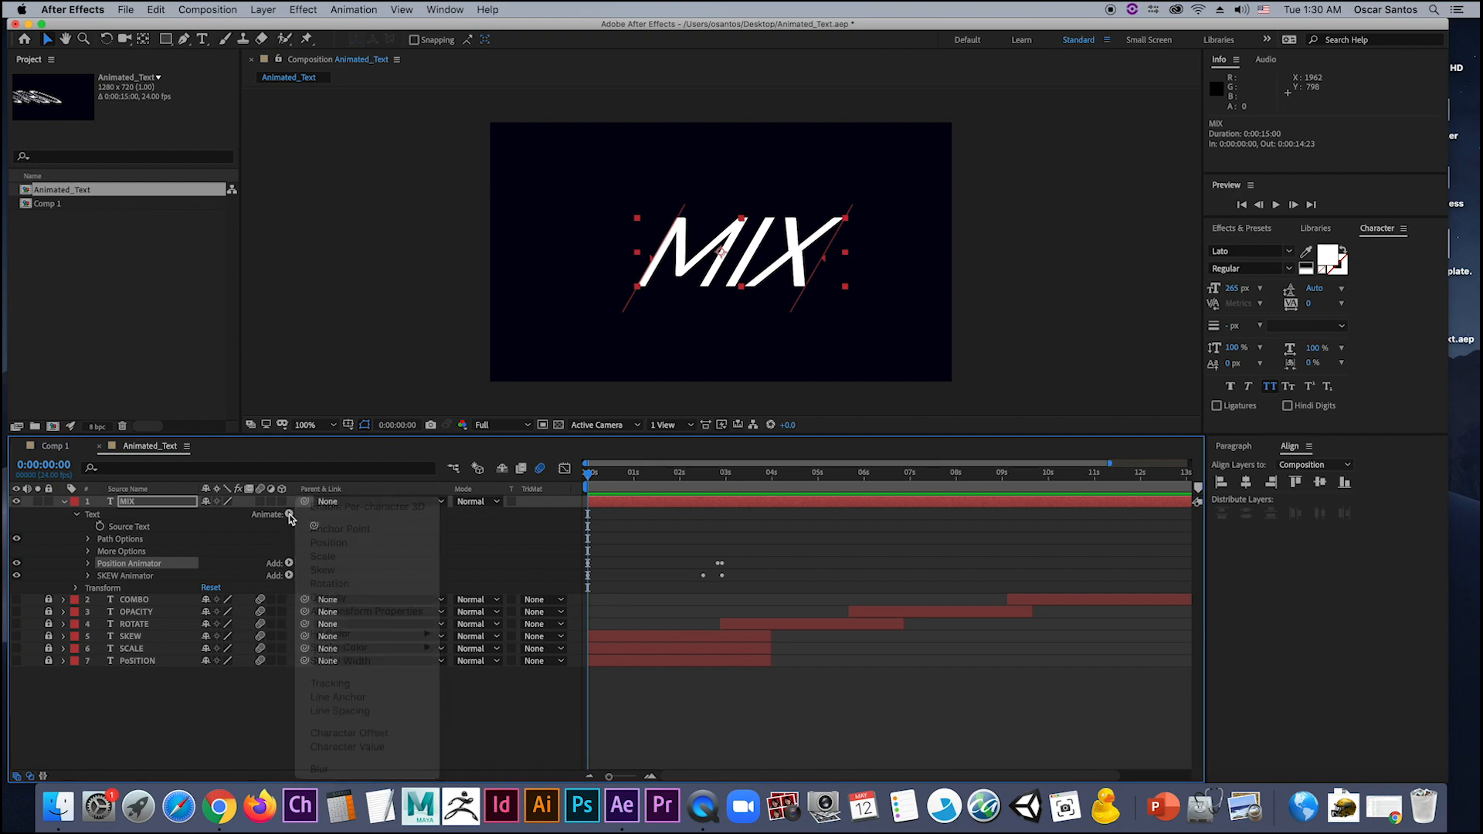
pyautogui.click(290, 516)
pyautogui.click(338, 598)
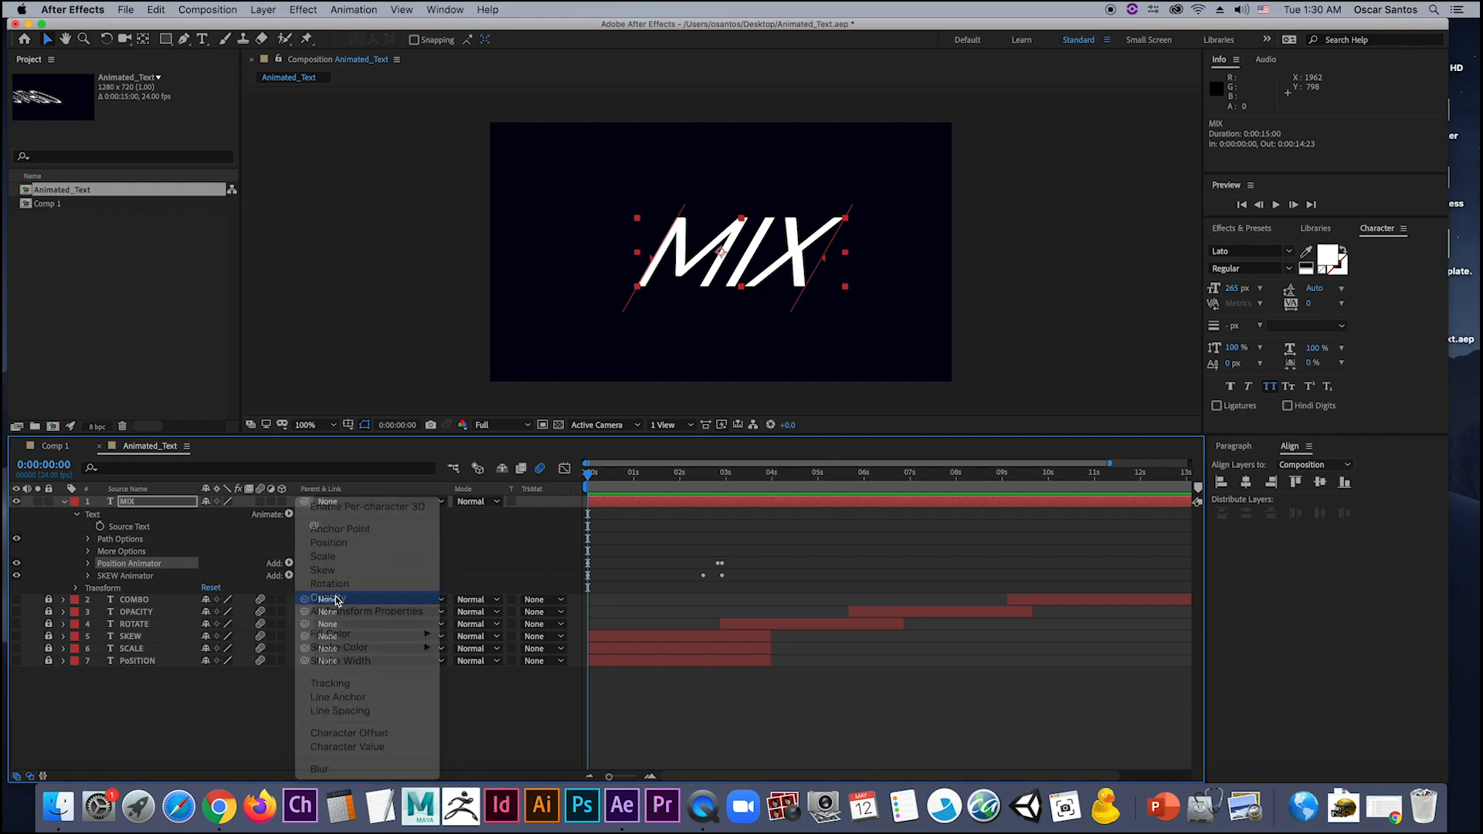
pyautogui.scroll(-2, 103, 557)
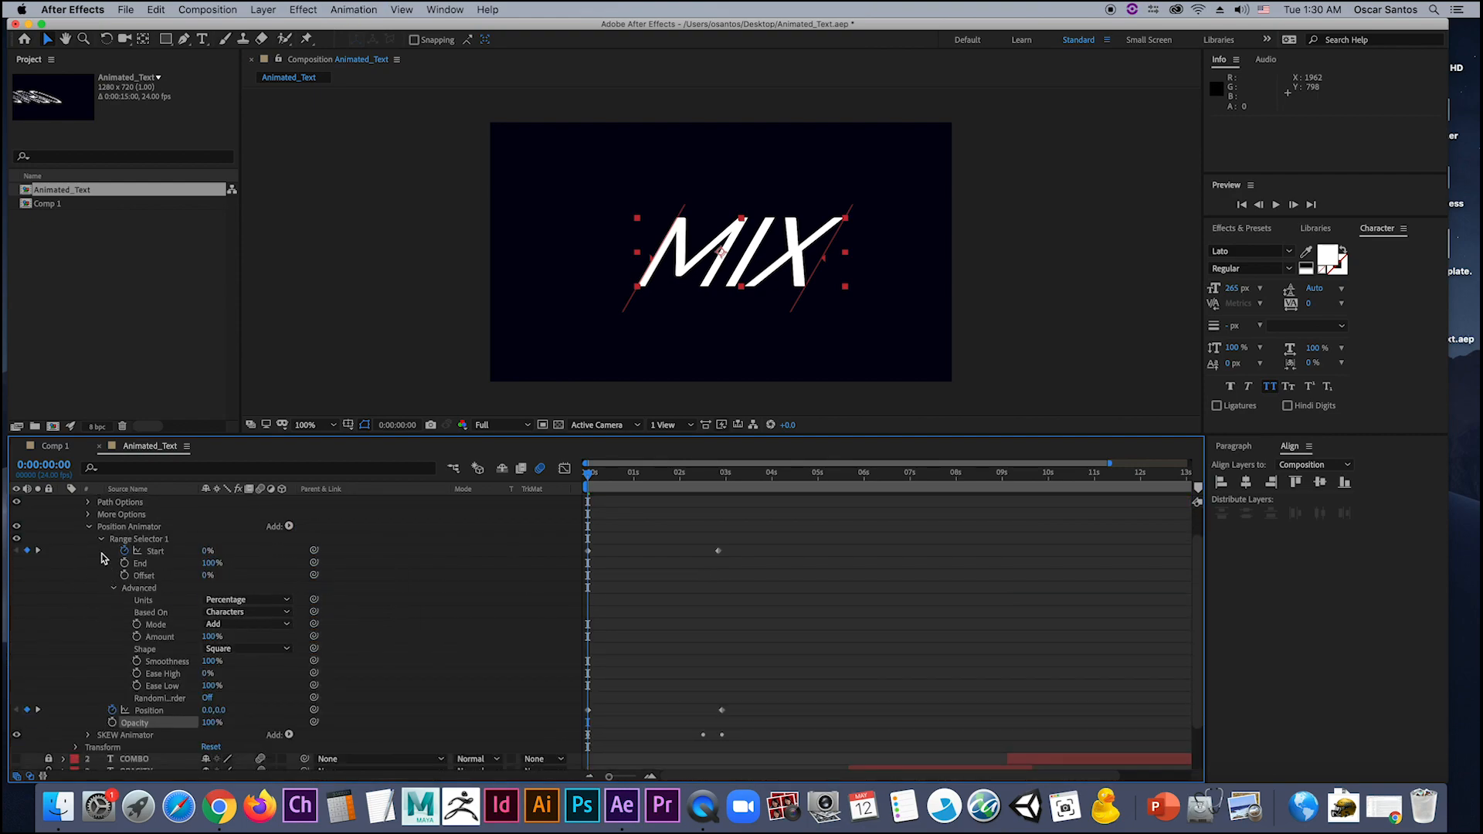
pyautogui.click(90, 527)
pyautogui.click(122, 578)
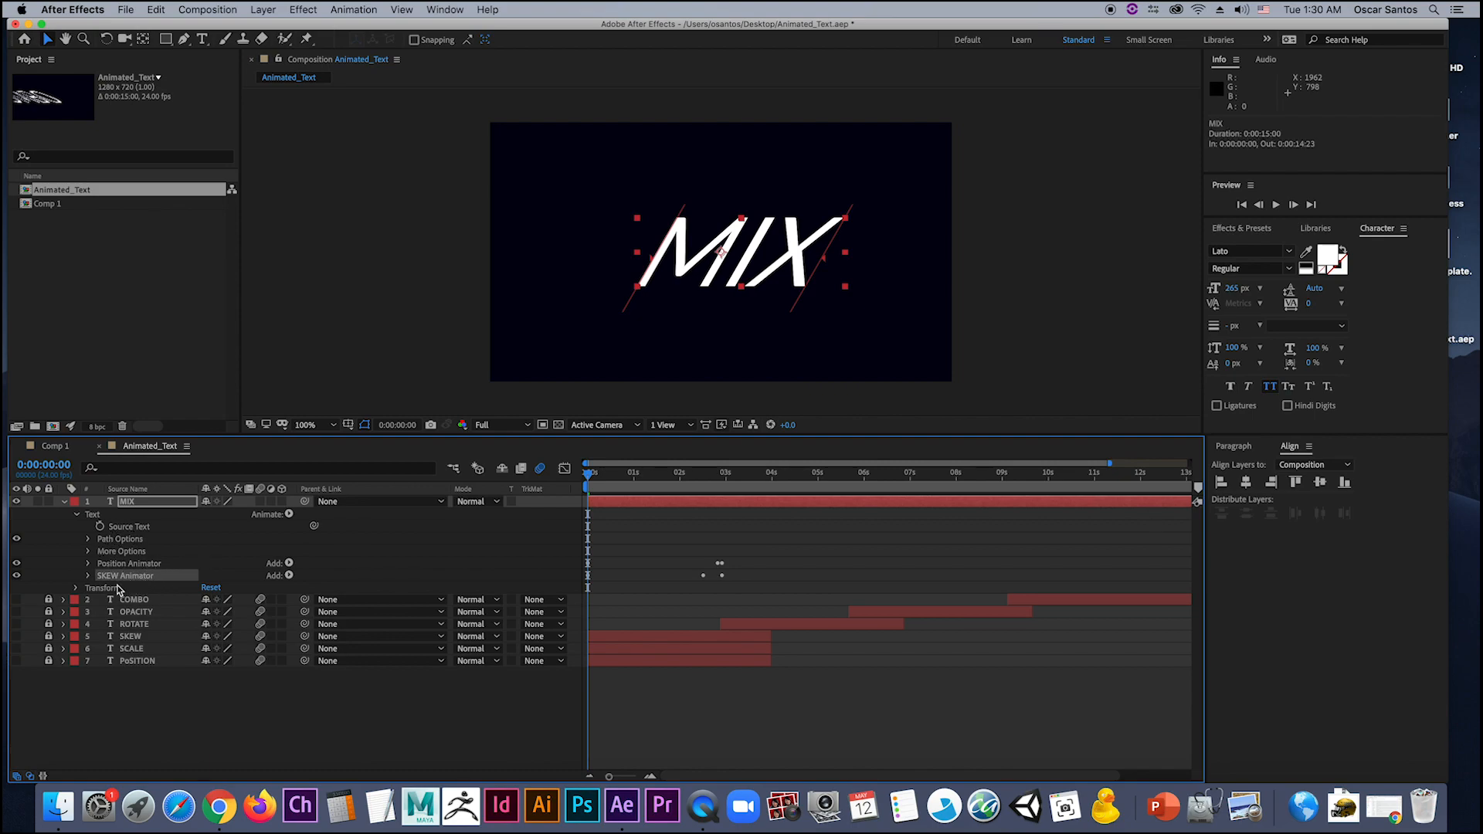
pyautogui.click(88, 576)
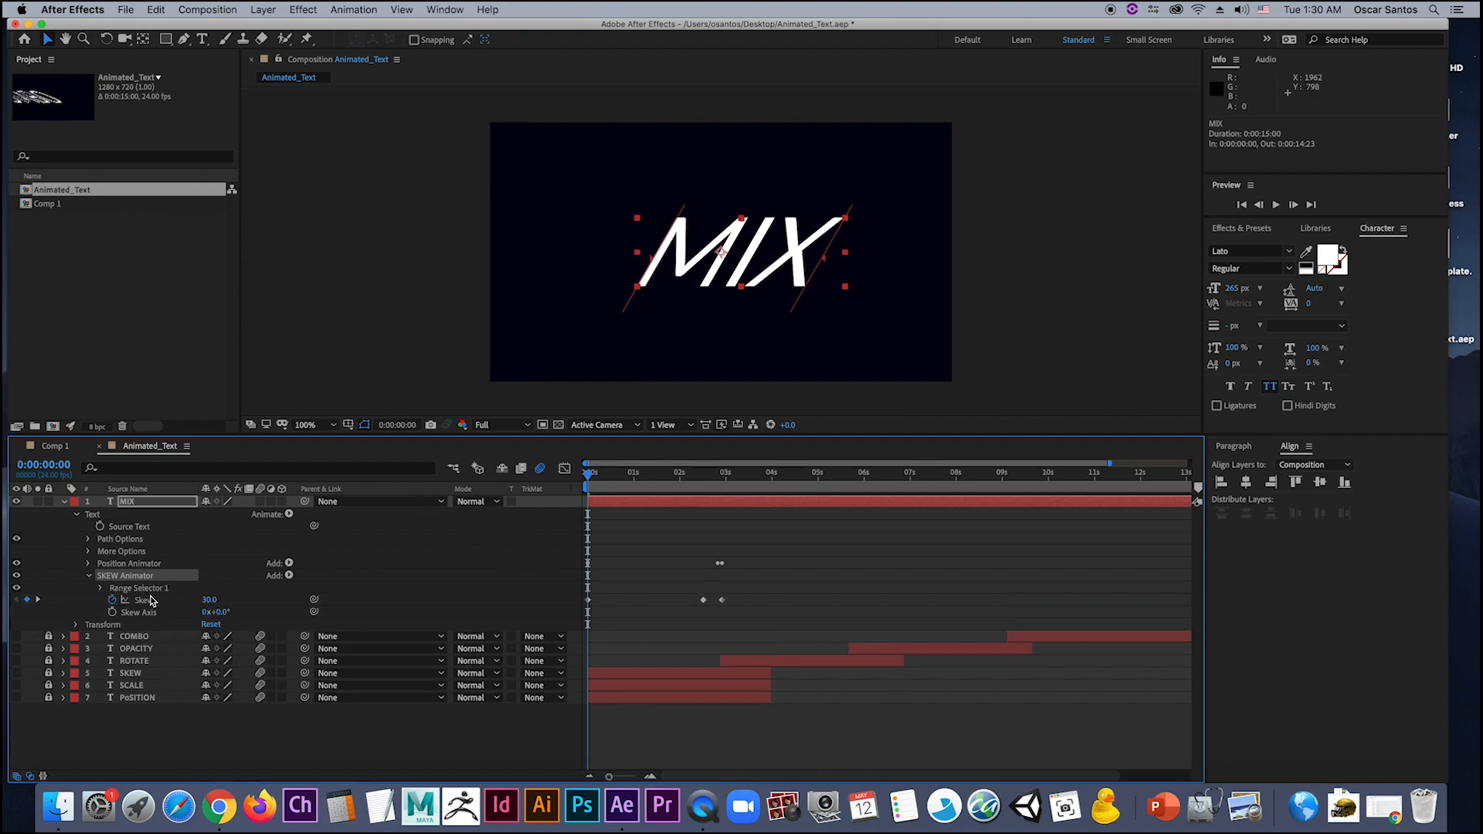
pyautogui.click(88, 576)
# Step: Add a separate Opacity animator to the MIX text layer and rename it Opacity Animator
pyautogui.click(175, 504)
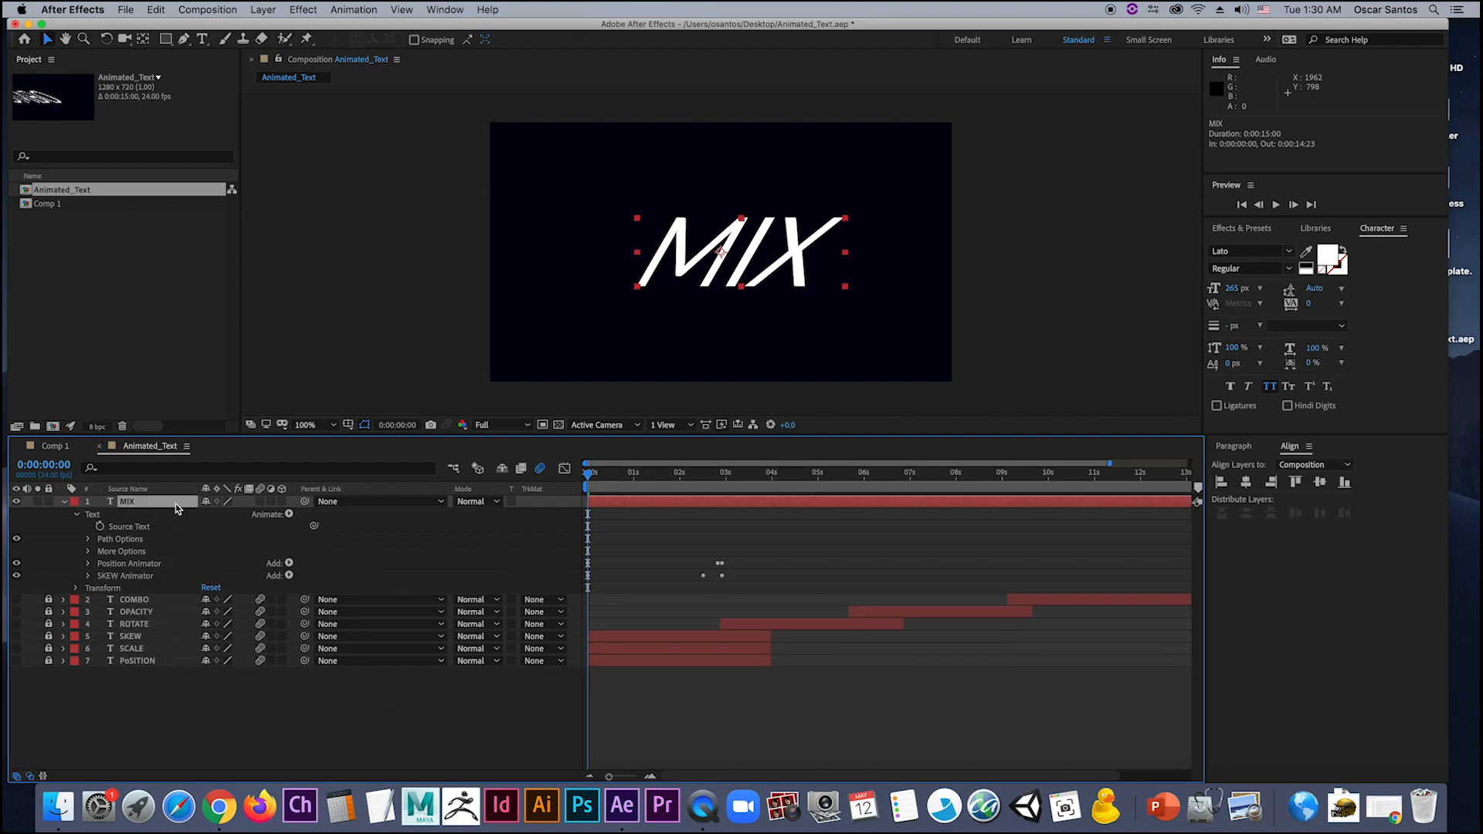
pyautogui.click(289, 515)
pyautogui.click(325, 599)
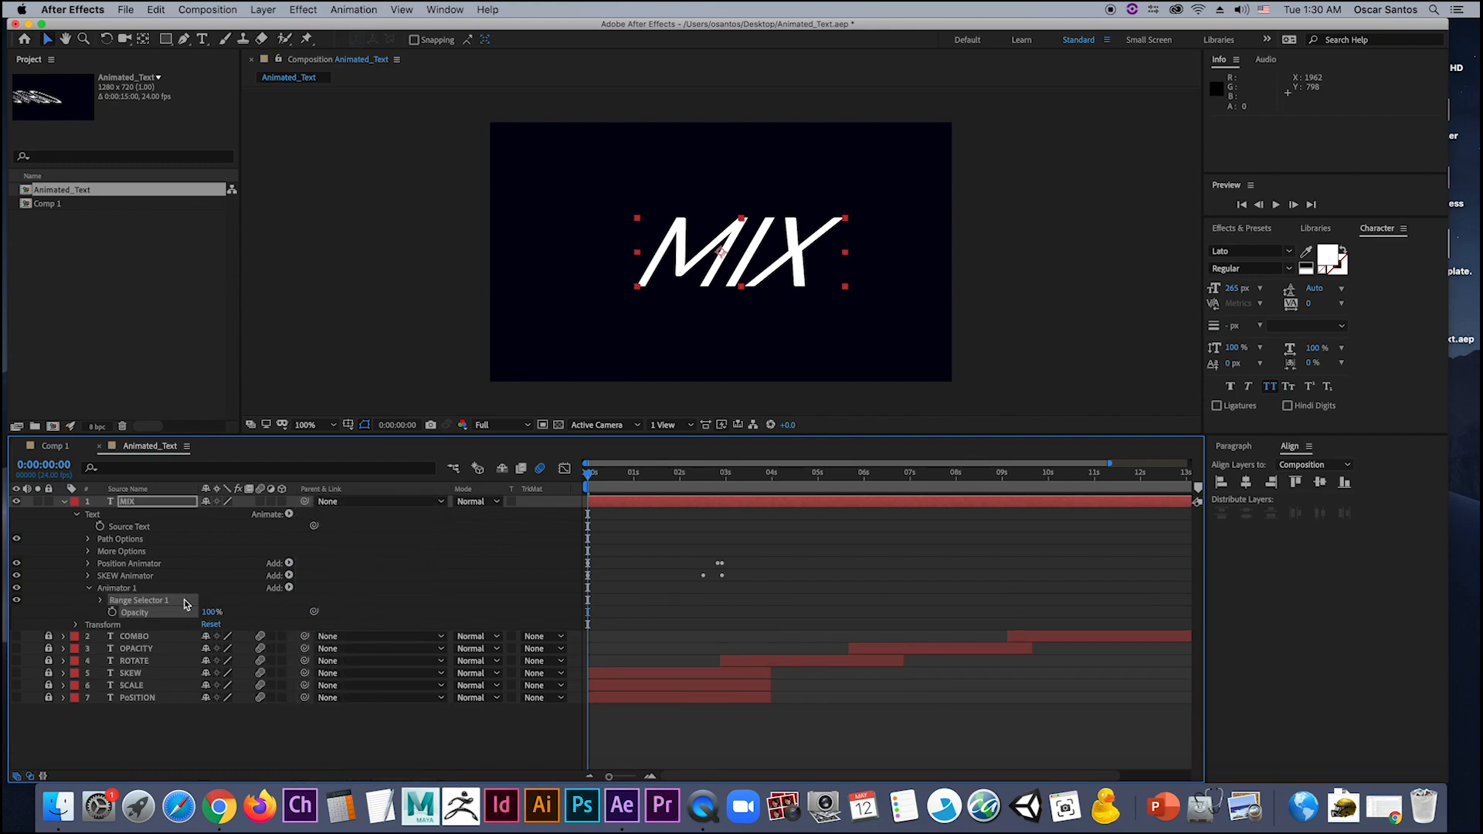
pyautogui.click(131, 589)
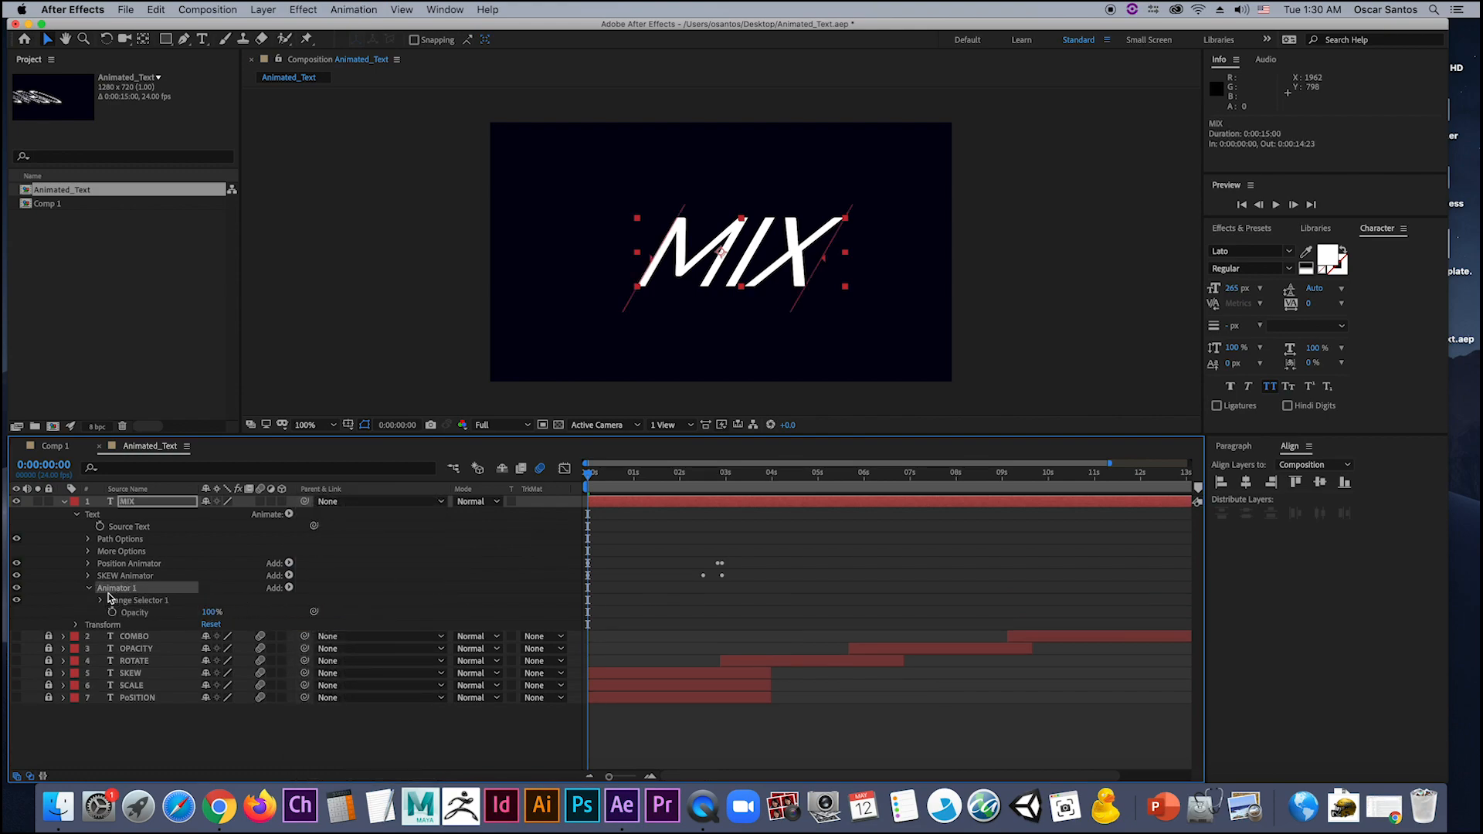
pyautogui.press('Return')
pyautogui.write('Opacity')
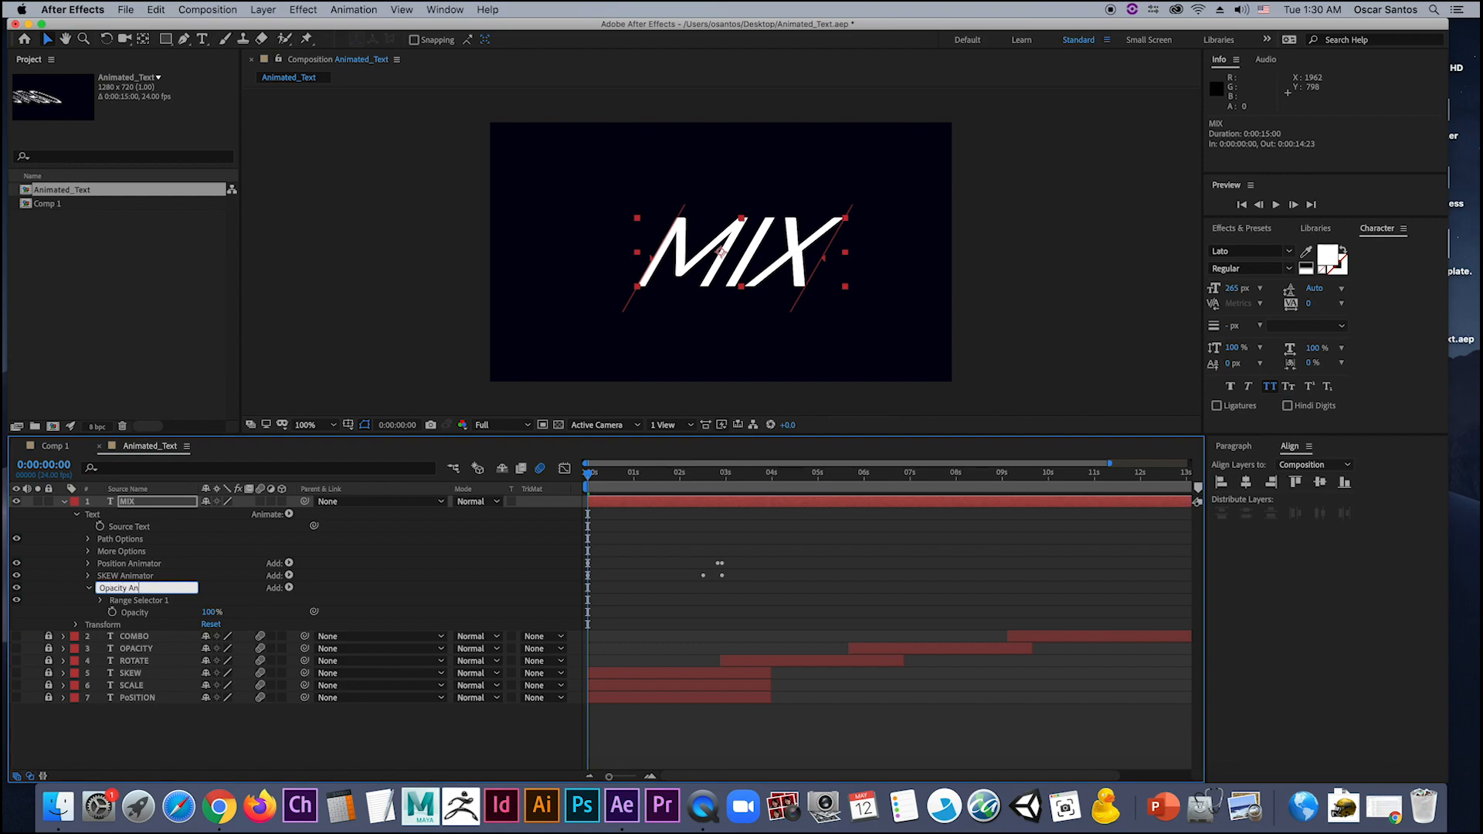
pyautogui.press('Return')
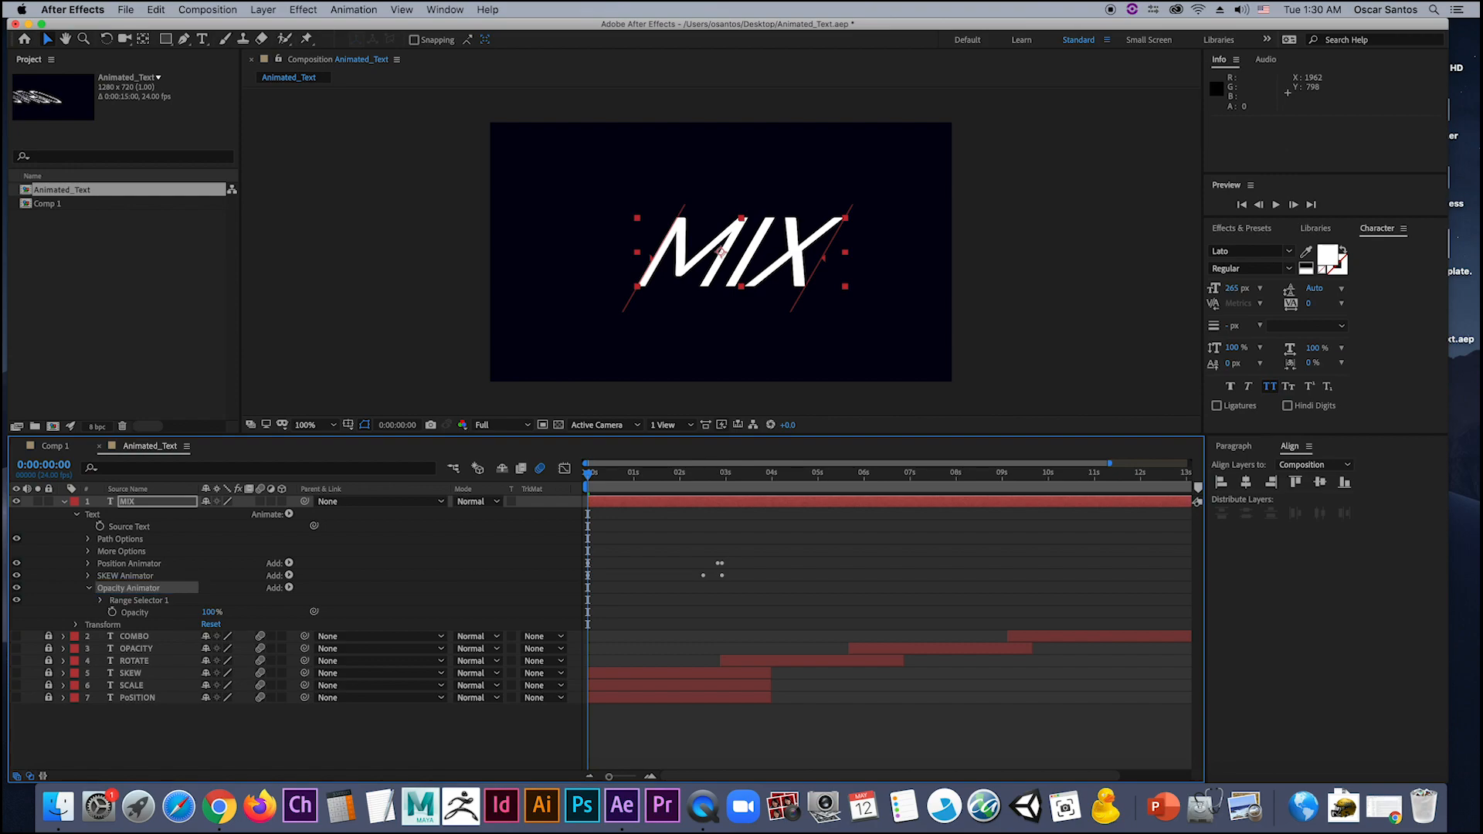
# Step: Keyframe the Opacity Animator's Opacity at 100% on the first frame and 41%, placing the second keyframe at 0:00:01:03
pyautogui.click(113, 612)
pyautogui.moveTo(595, 483); pyautogui.dragTo(724, 498)
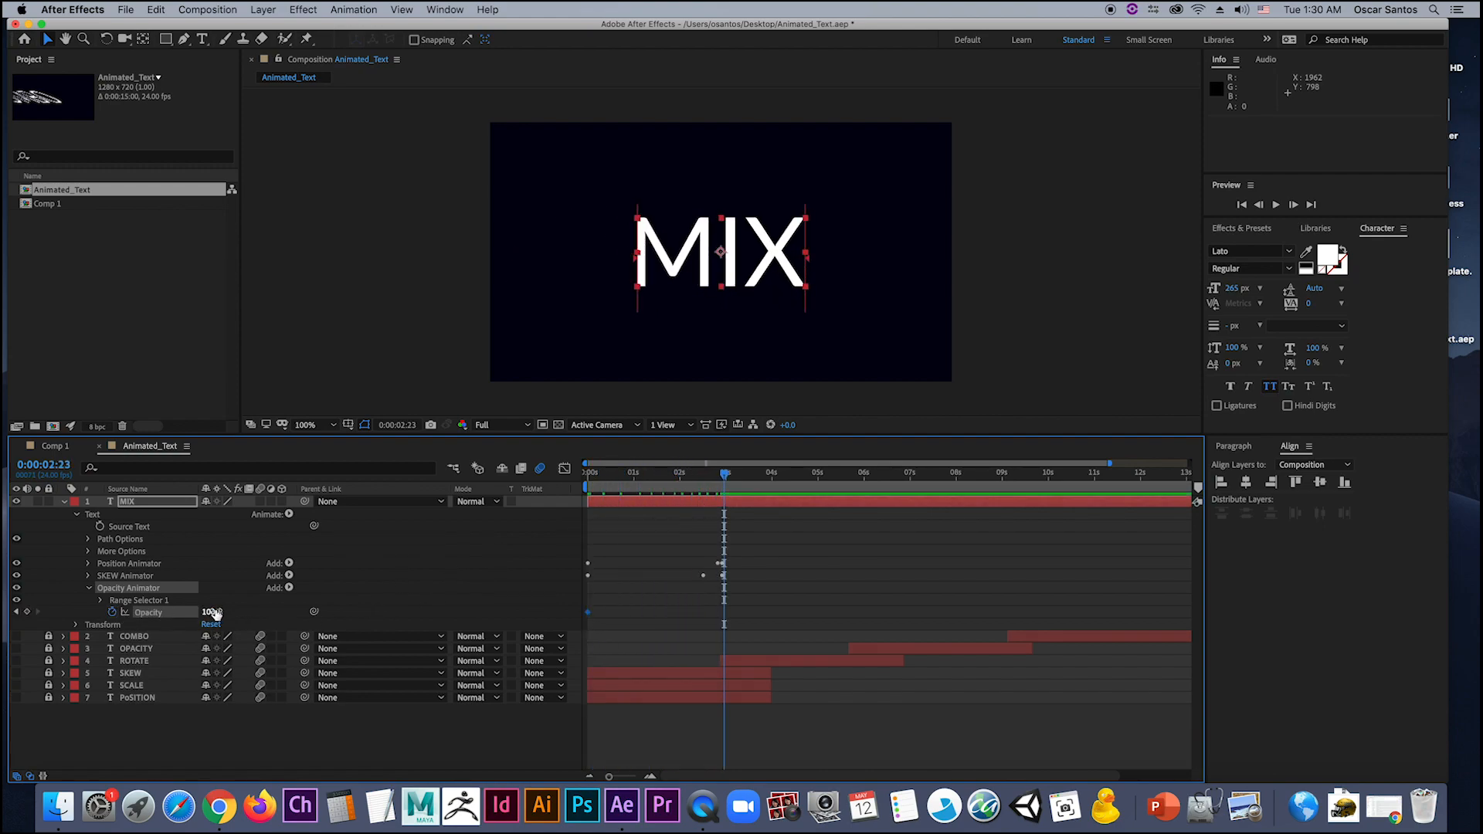
pyautogui.moveTo(212, 612); pyautogui.dragTo(168, 608)
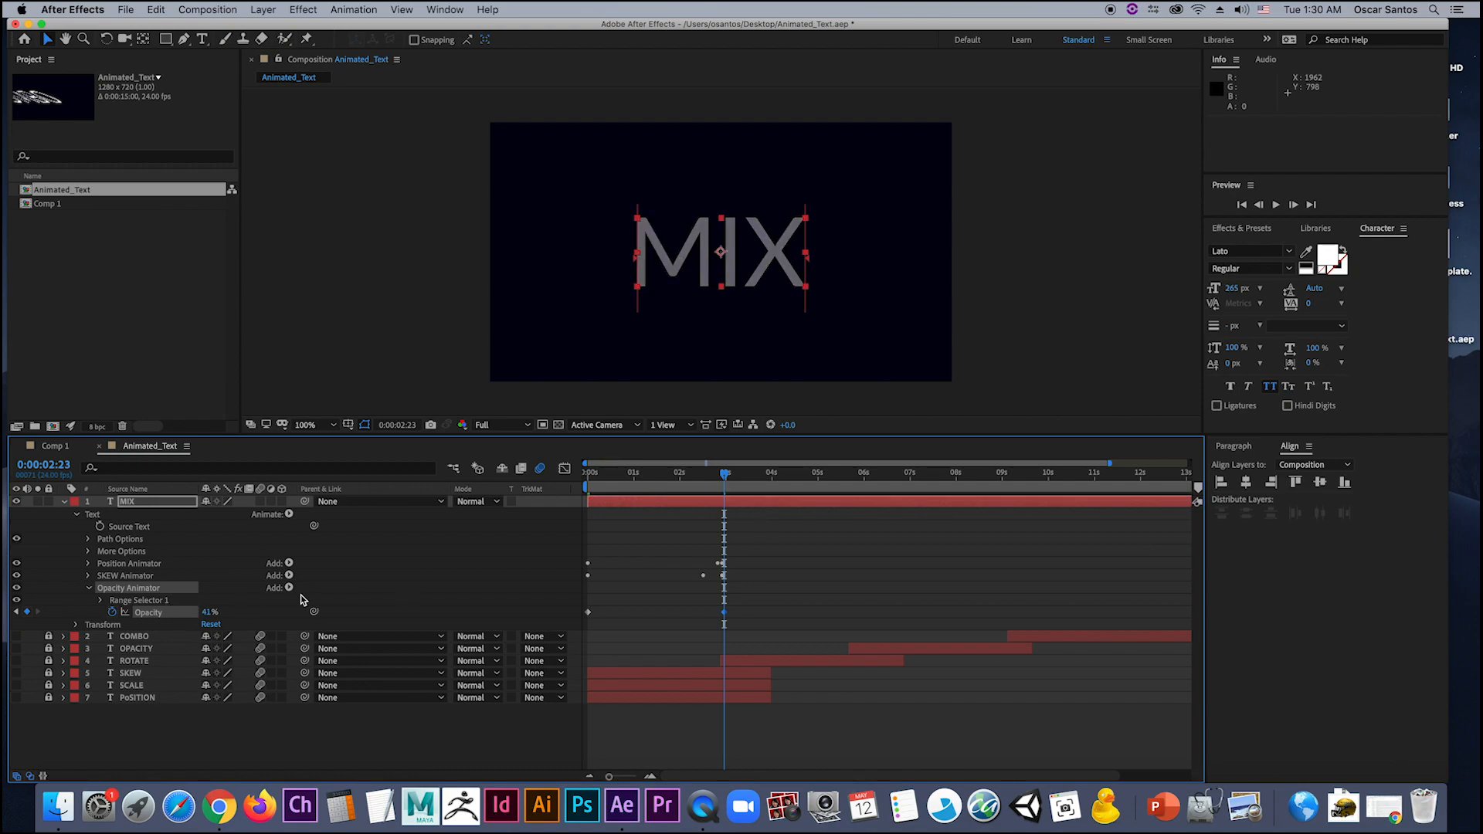
pyautogui.moveTo(726, 613); pyautogui.dragTo(640, 615)
# Step: Keyframe the Opacity Animator's Opacity back to 100% at 0:00:02:23 and preview the combined MIX animation
pyautogui.moveTo(726, 476); pyautogui.dragTo(726, 522)
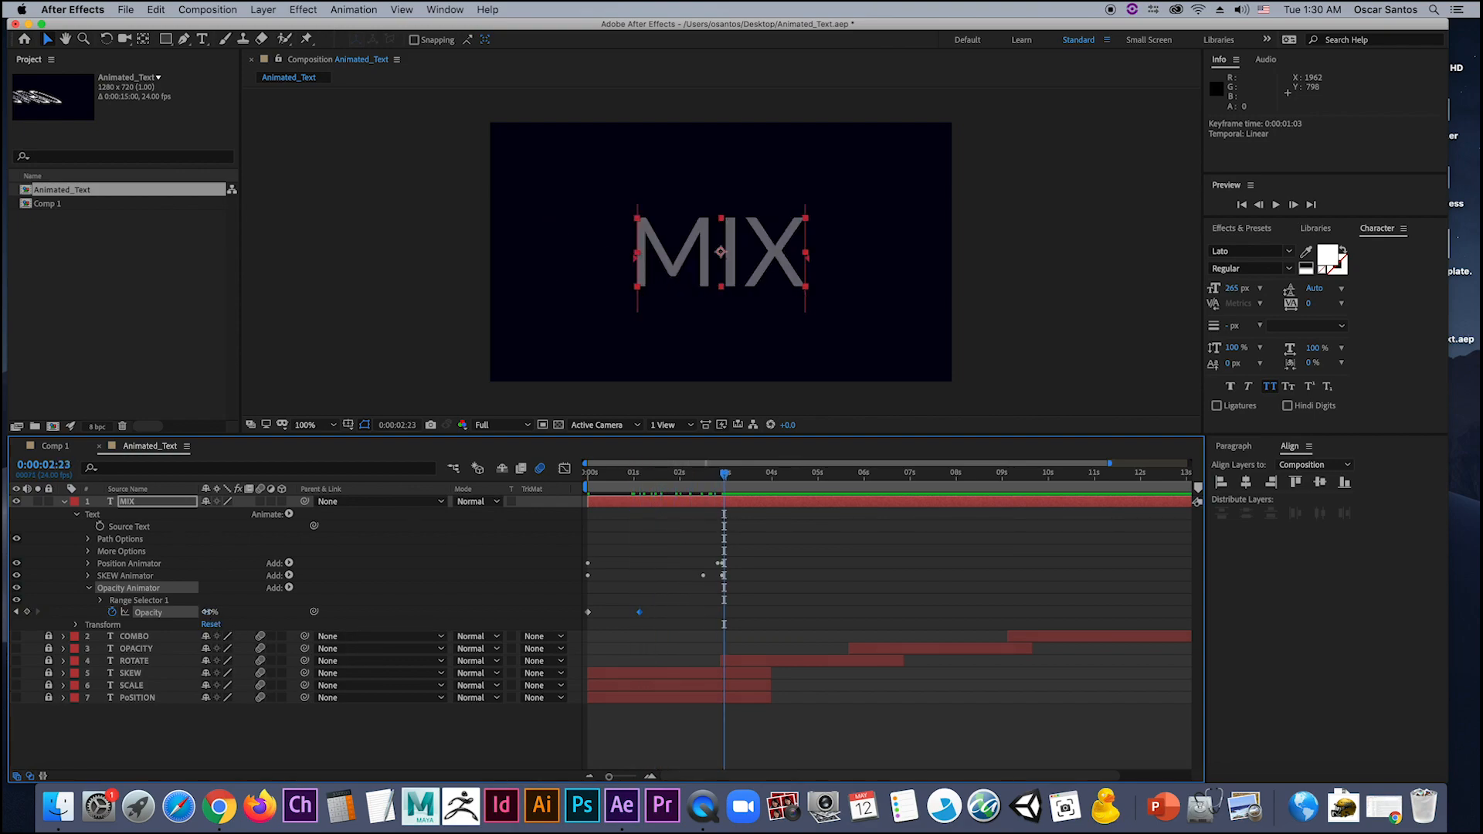
pyautogui.click(207, 612)
pyautogui.write('100')
pyautogui.press('Return')
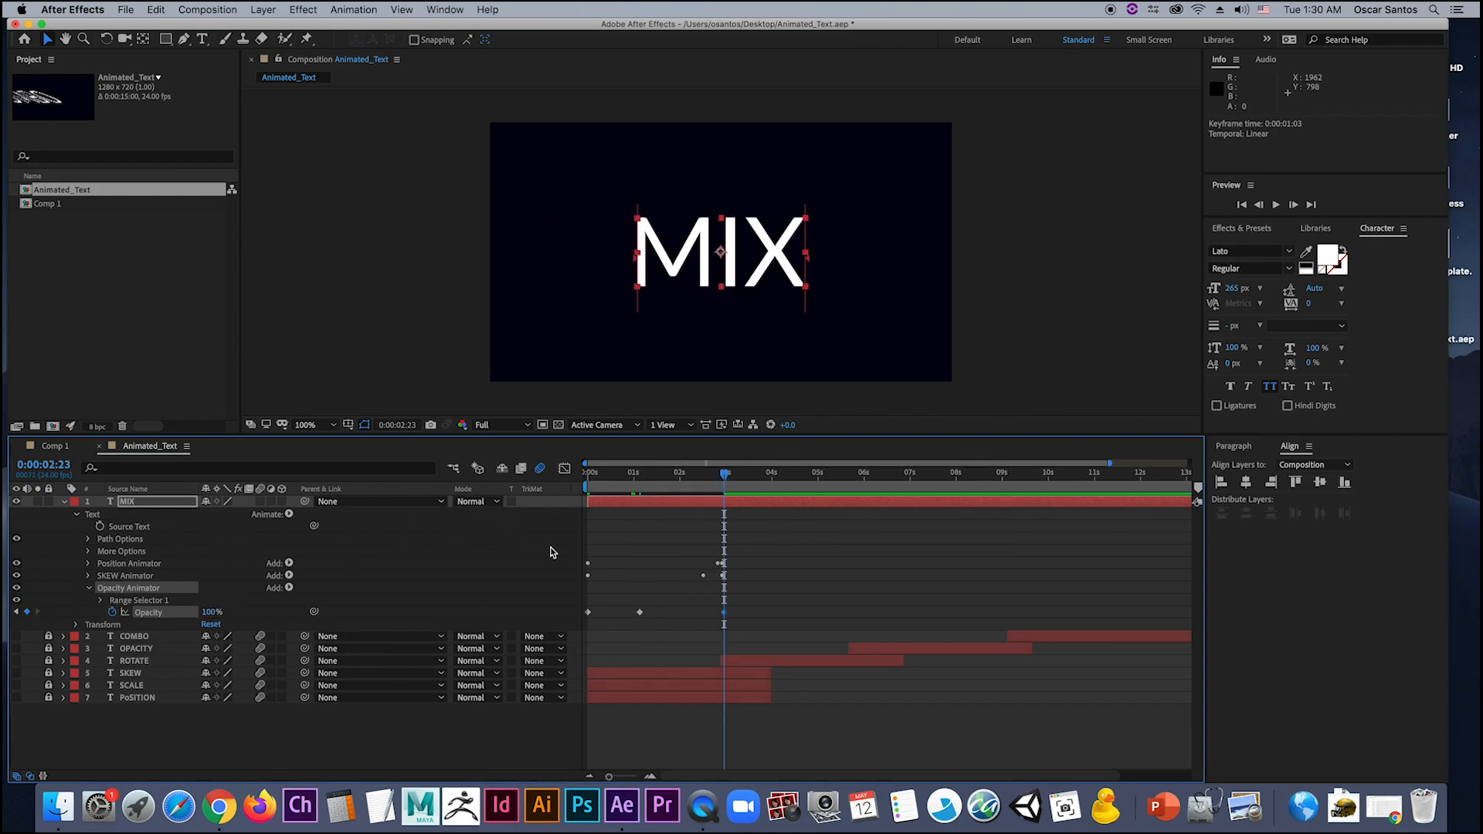
pyautogui.press('space')
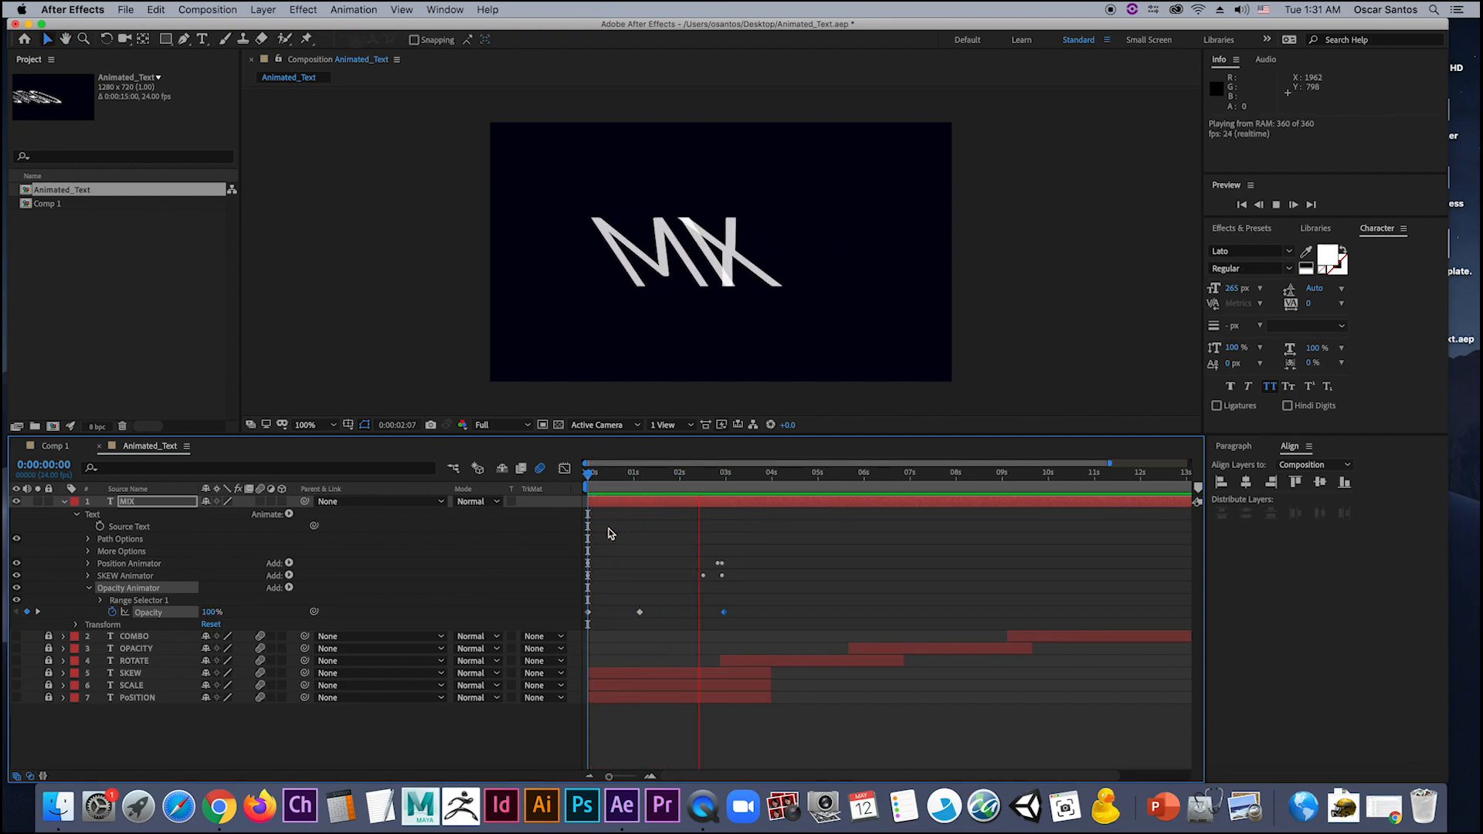
pyautogui.press('space')
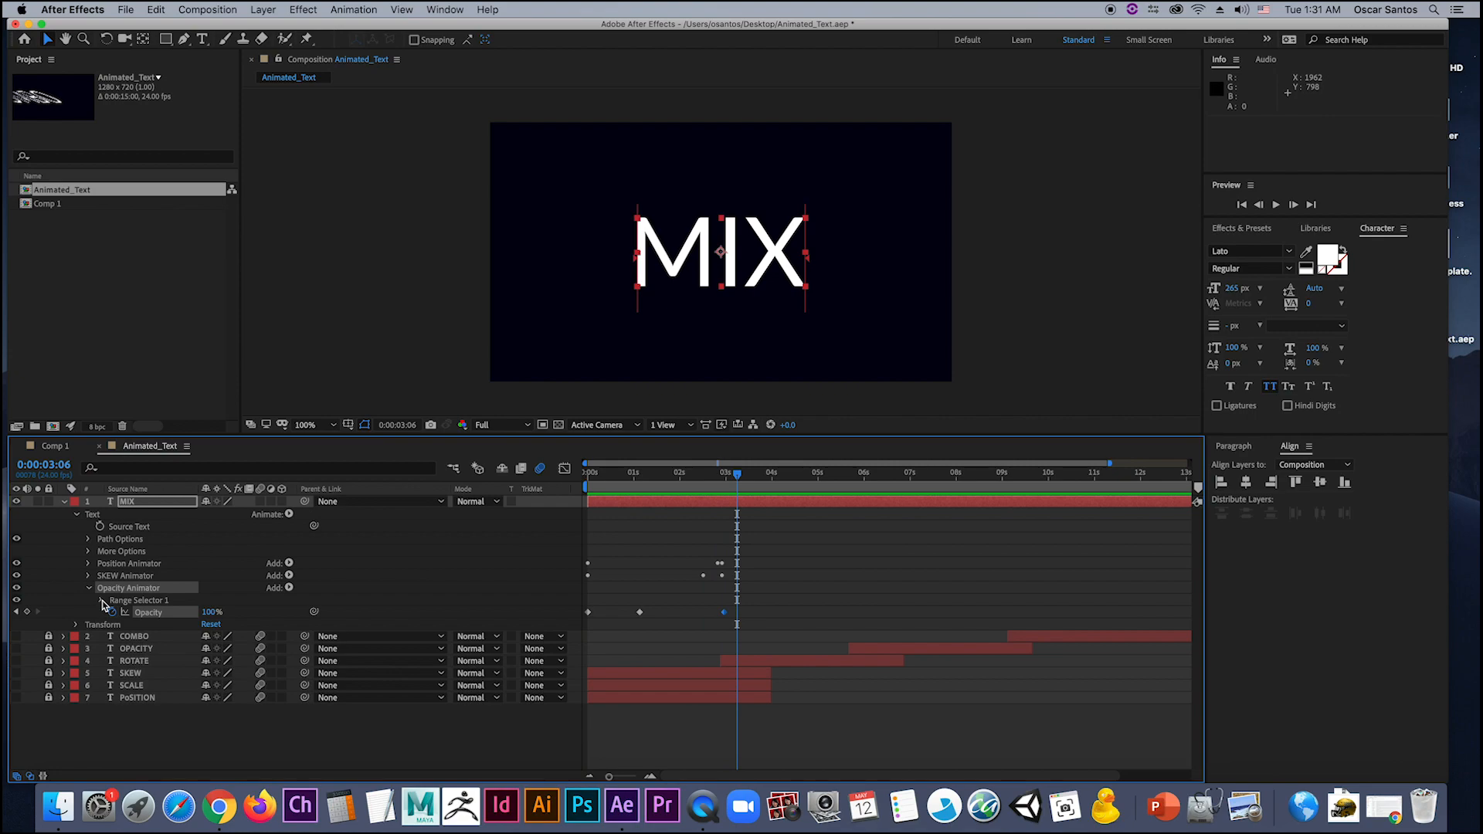
# Step: Keyframe the Opacity Animator's Range Selector 1 Start at 0% on the first frame and 100% at 0:00:02:23, and preview the result
pyautogui.click(101, 601)
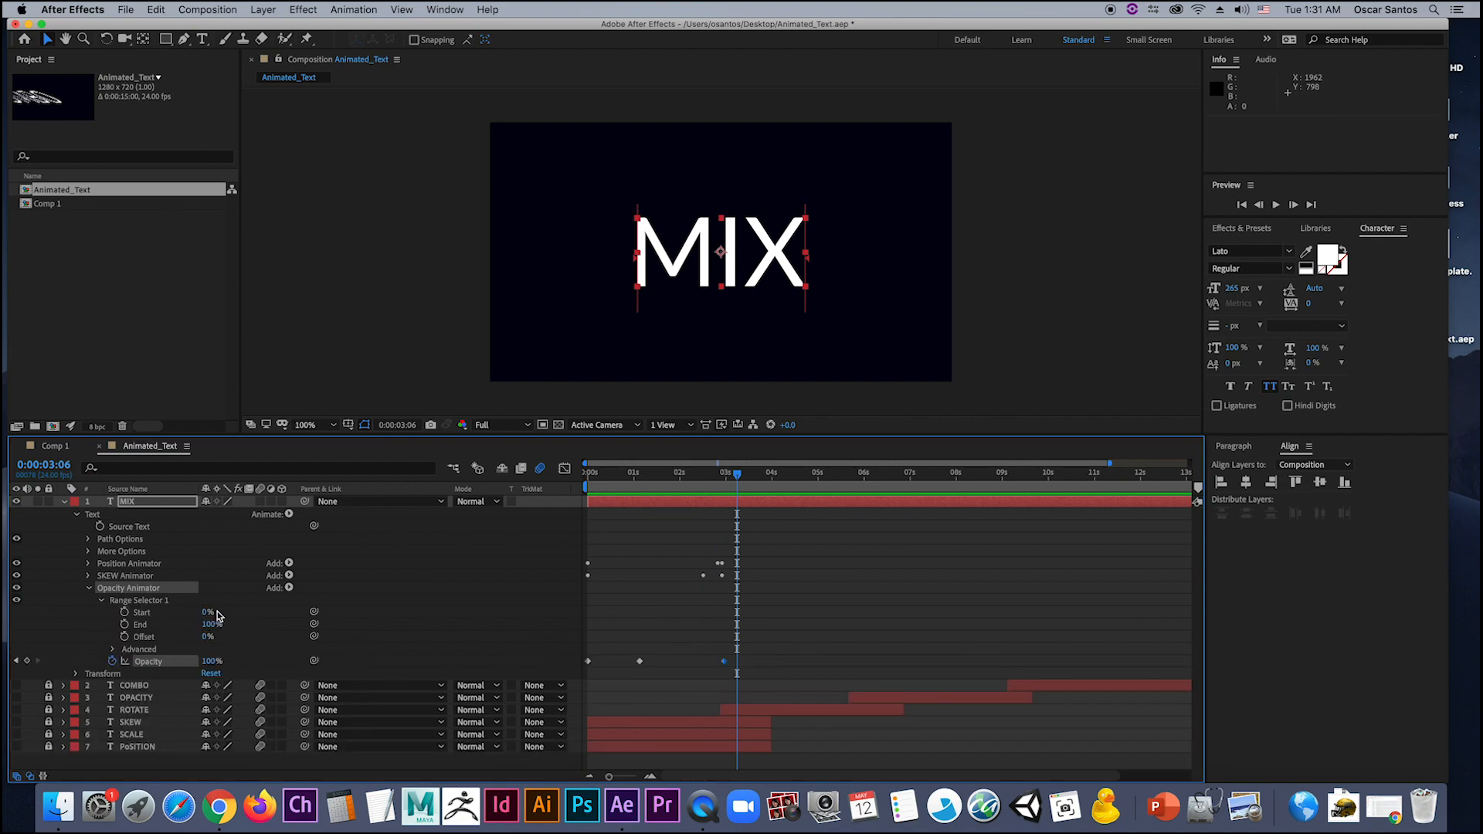
pyautogui.moveTo(685, 476); pyautogui.dragTo(725, 474)
pyautogui.click(124, 612)
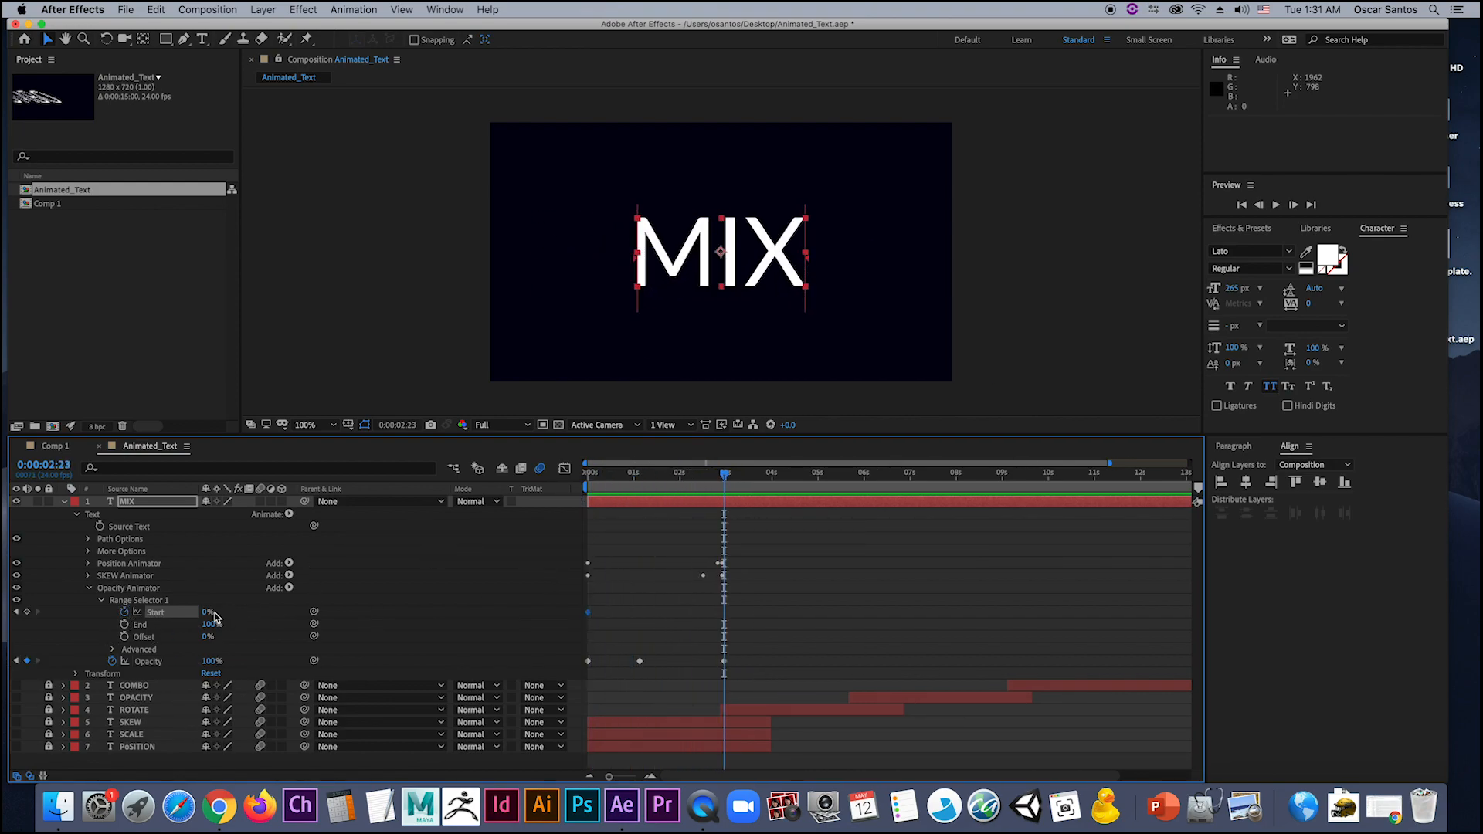
pyautogui.moveTo(207, 612); pyautogui.dragTo(290, 611)
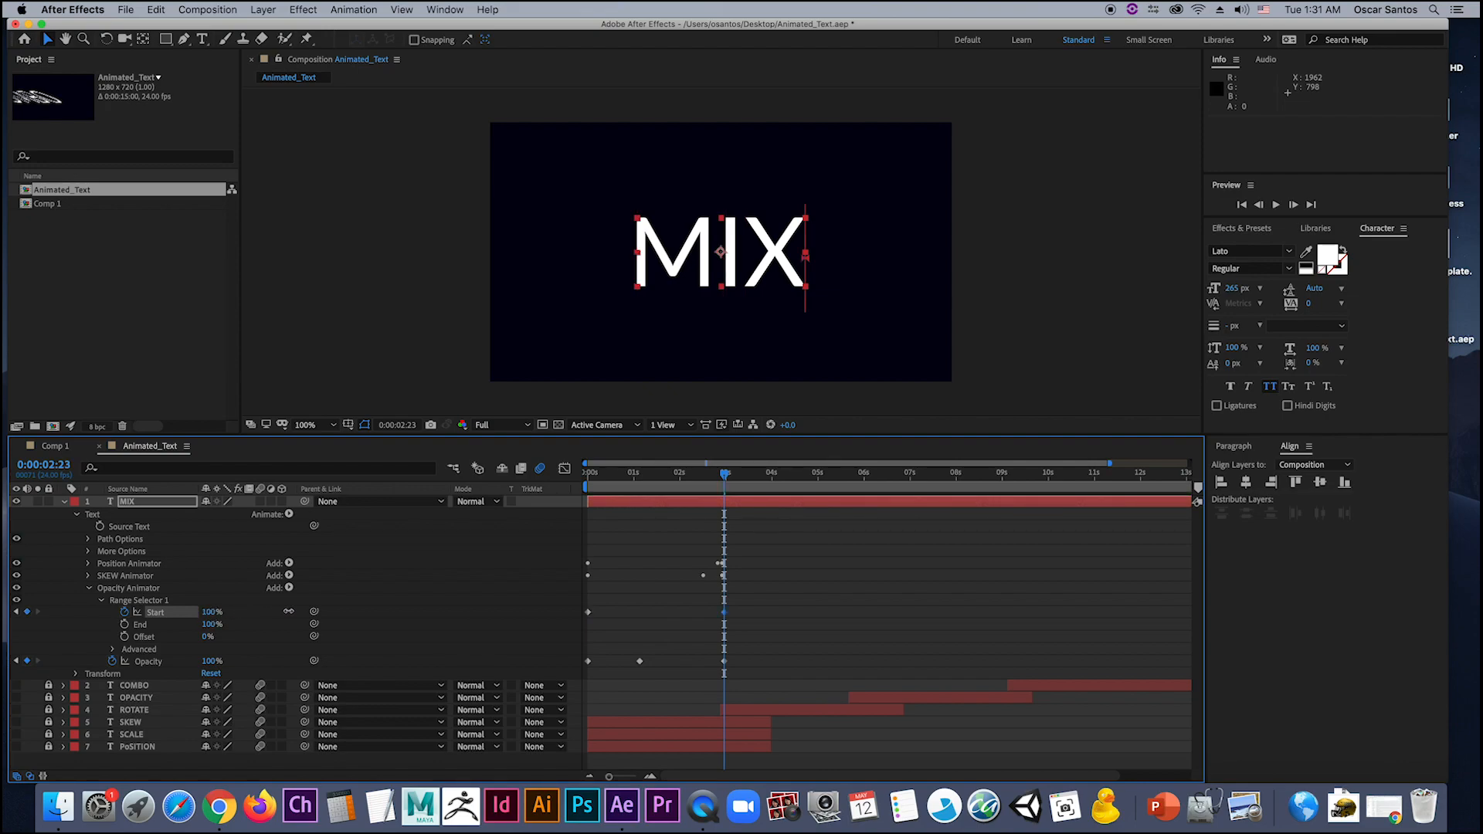
pyautogui.press('space')
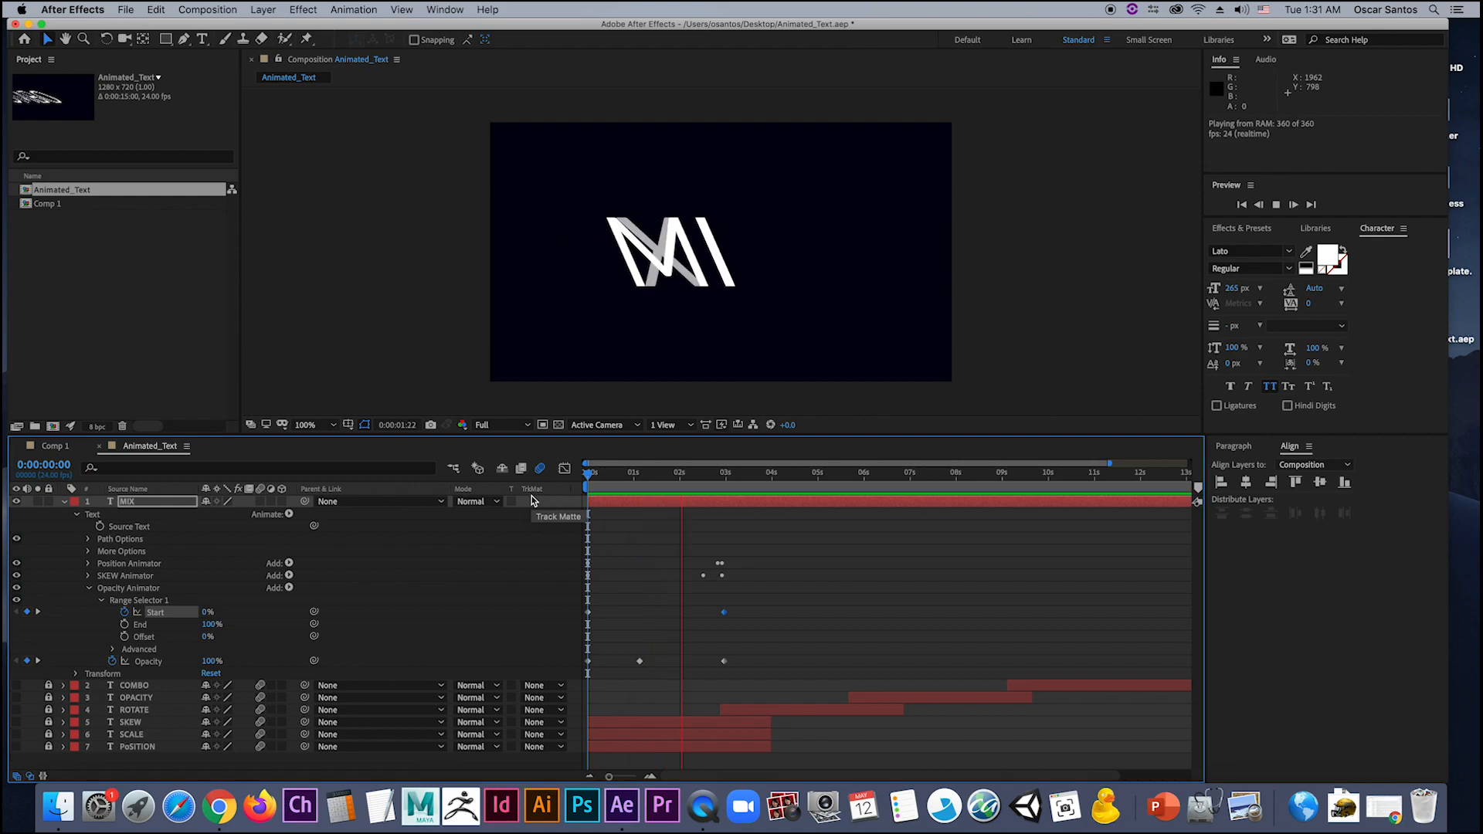
pyautogui.press('space')
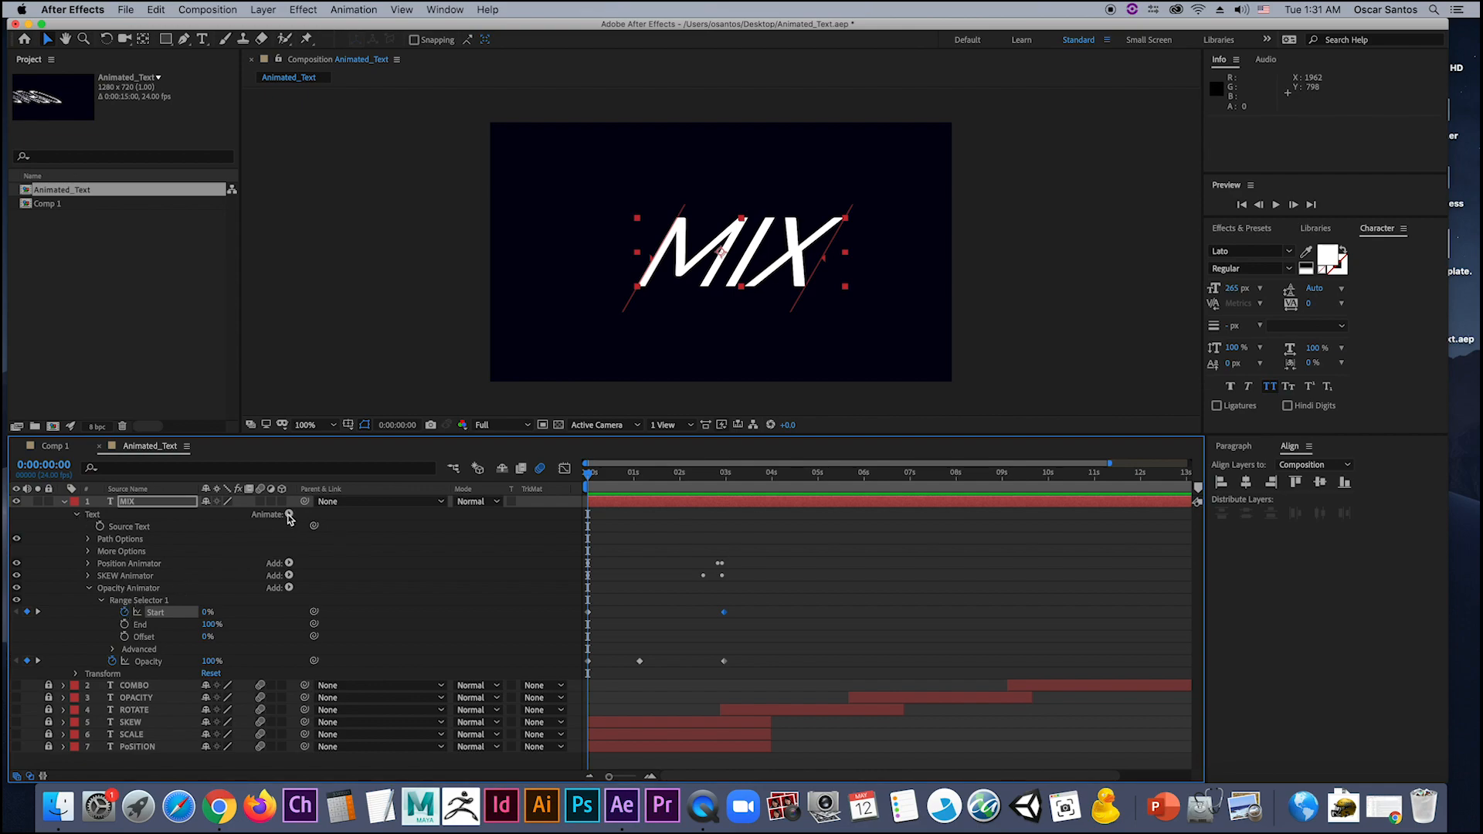
# Step: Collapse the Opacity Animator's properties and replay the MIX layer's combined text animation from the first frame
pyautogui.click(89, 588)
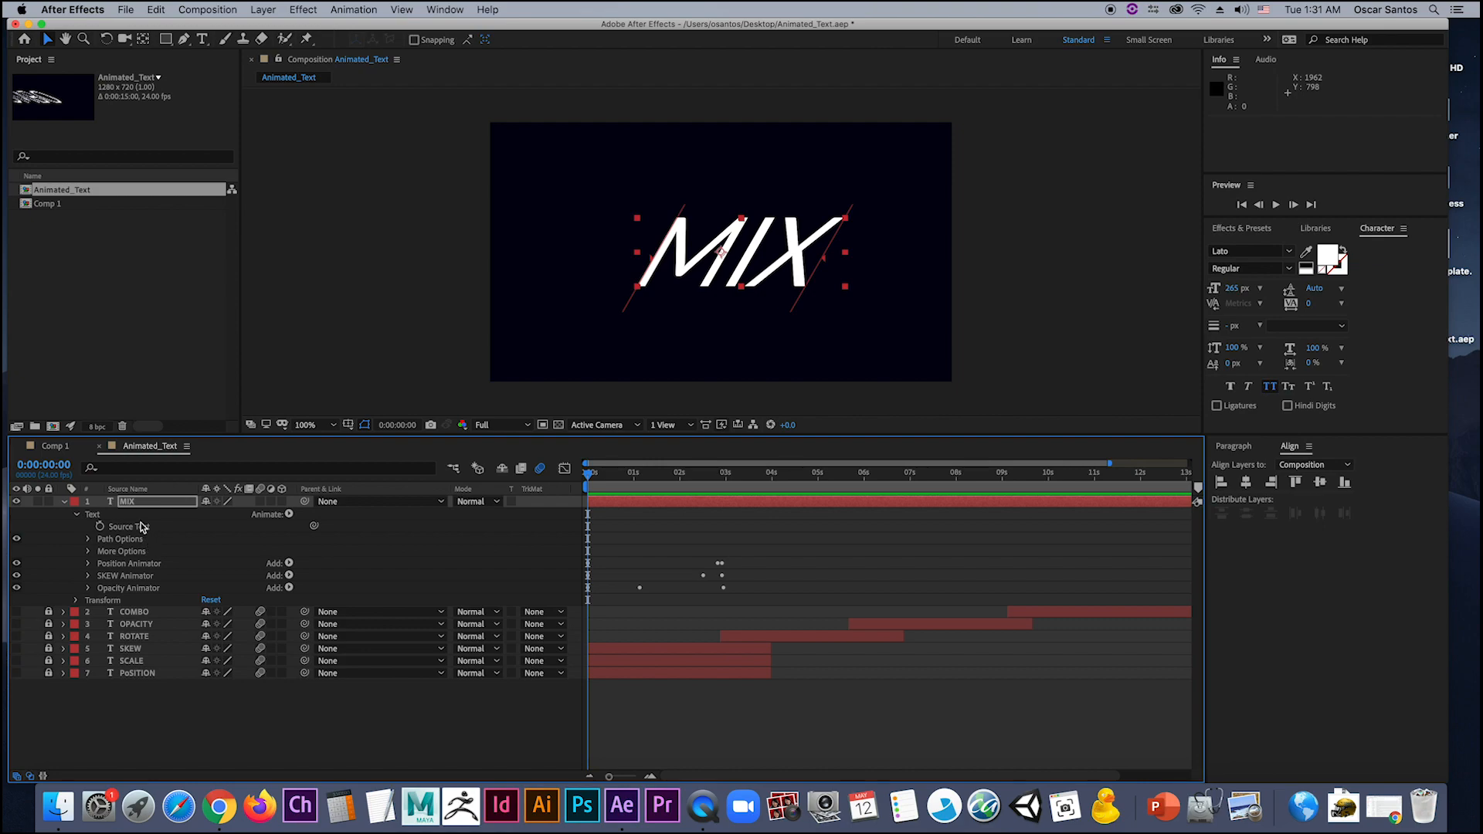
pyautogui.click(262, 502)
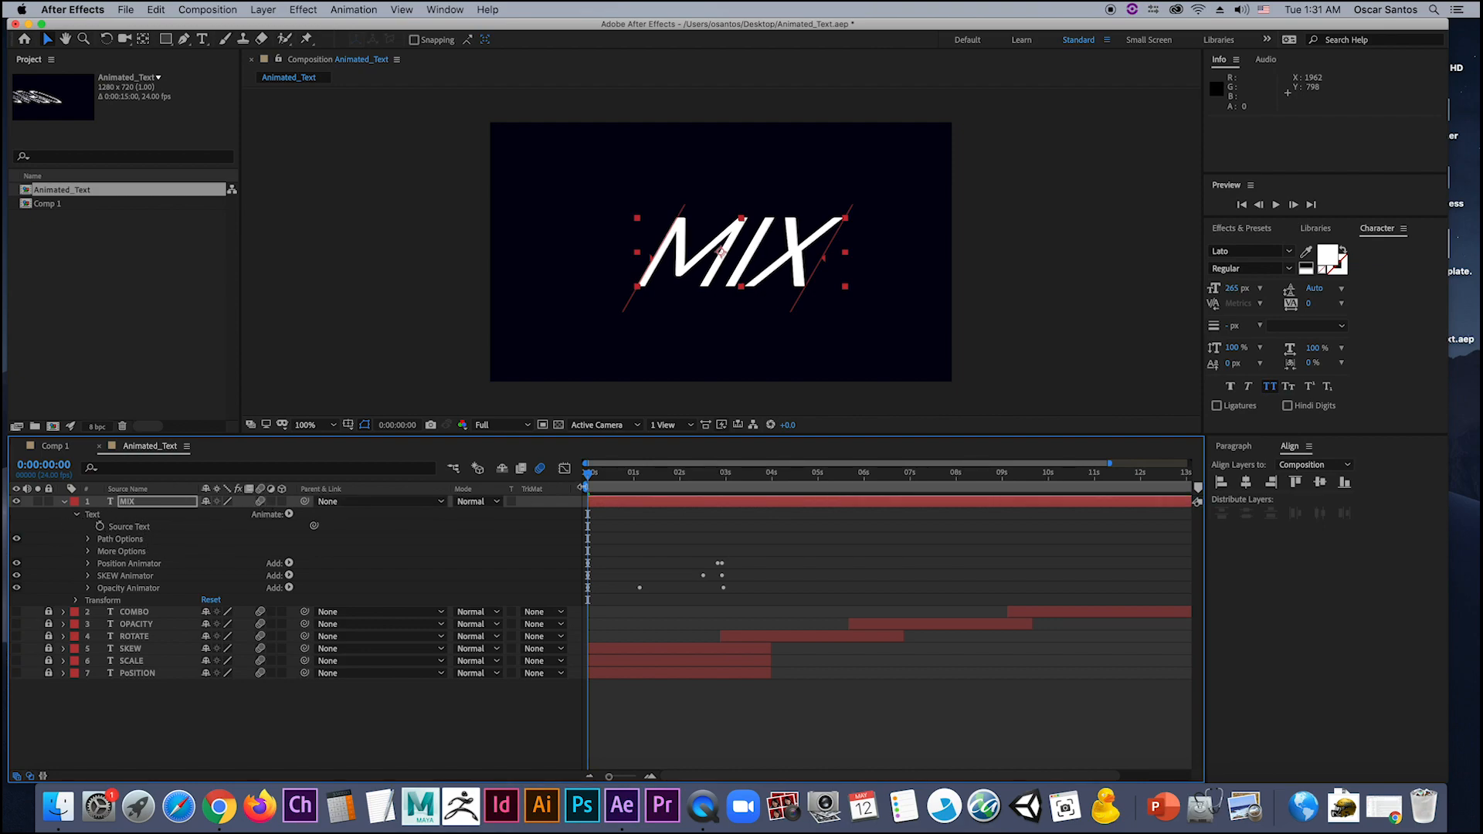
pyautogui.press('space')
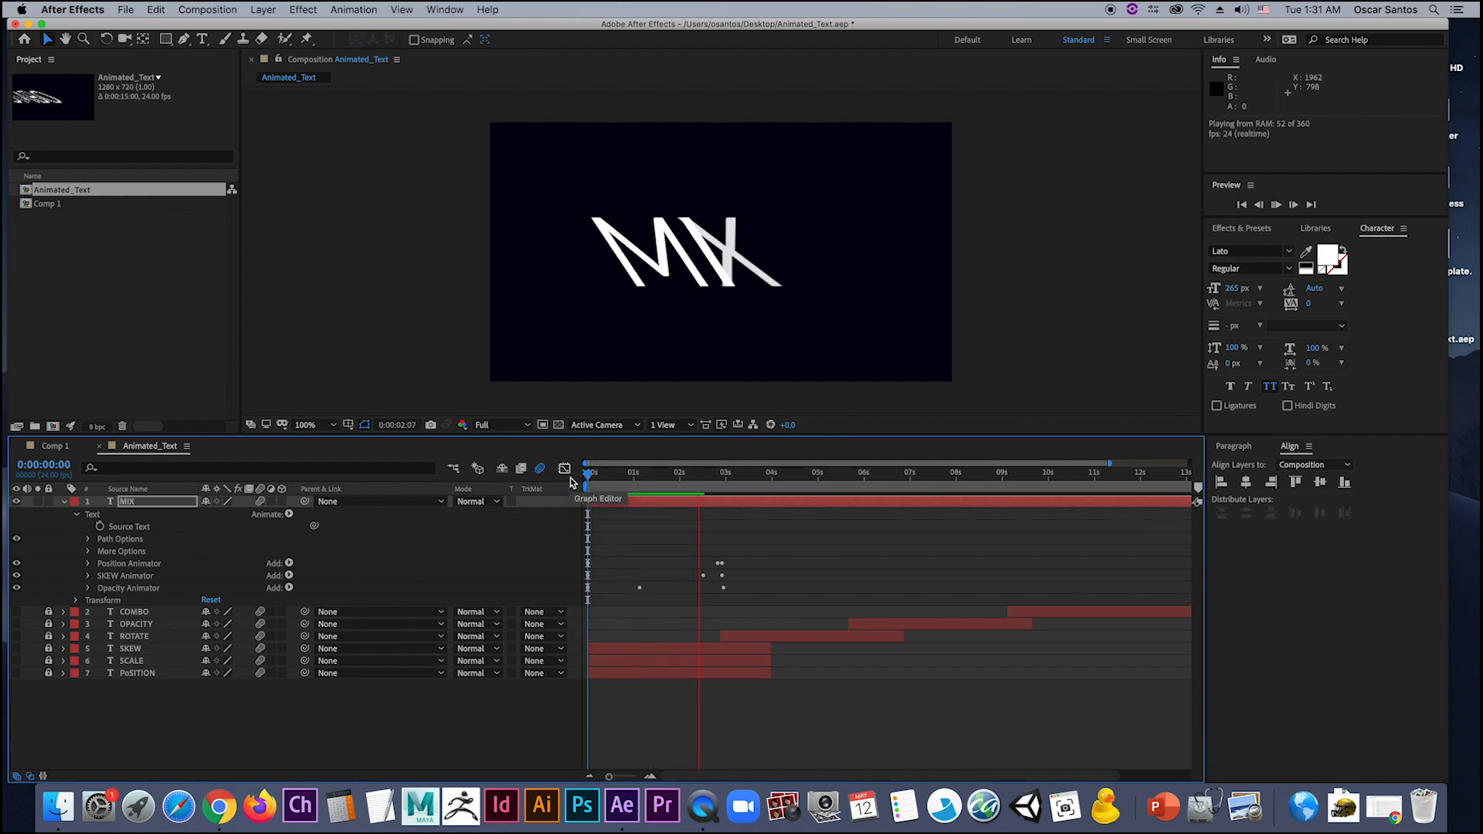
pyautogui.press('space')
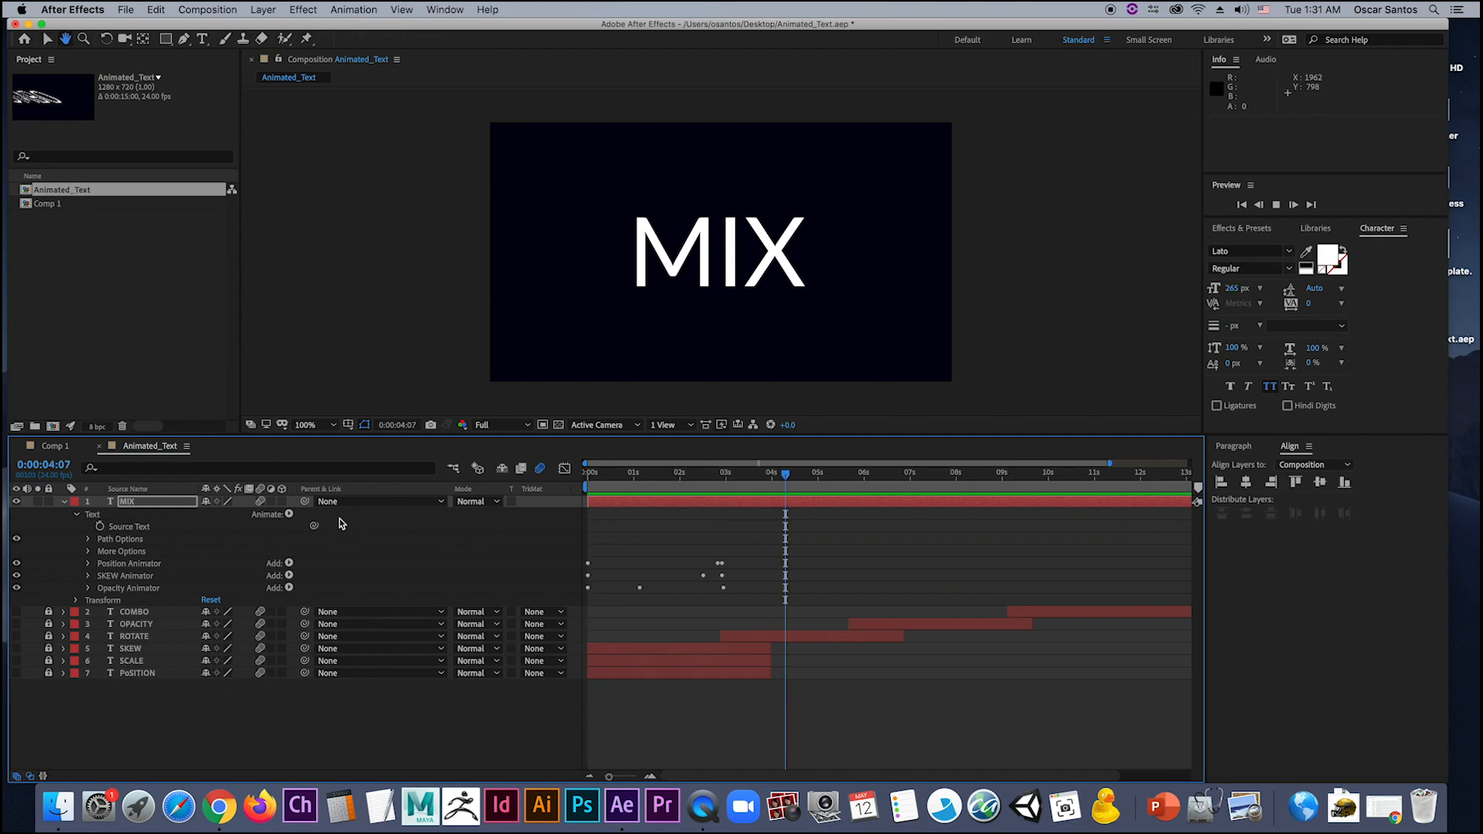
# Step: Keyframe the MIX layer's Transform Position on the first frame with the text off-canvas to the left, at about -346, 360
pyautogui.click(77, 515)
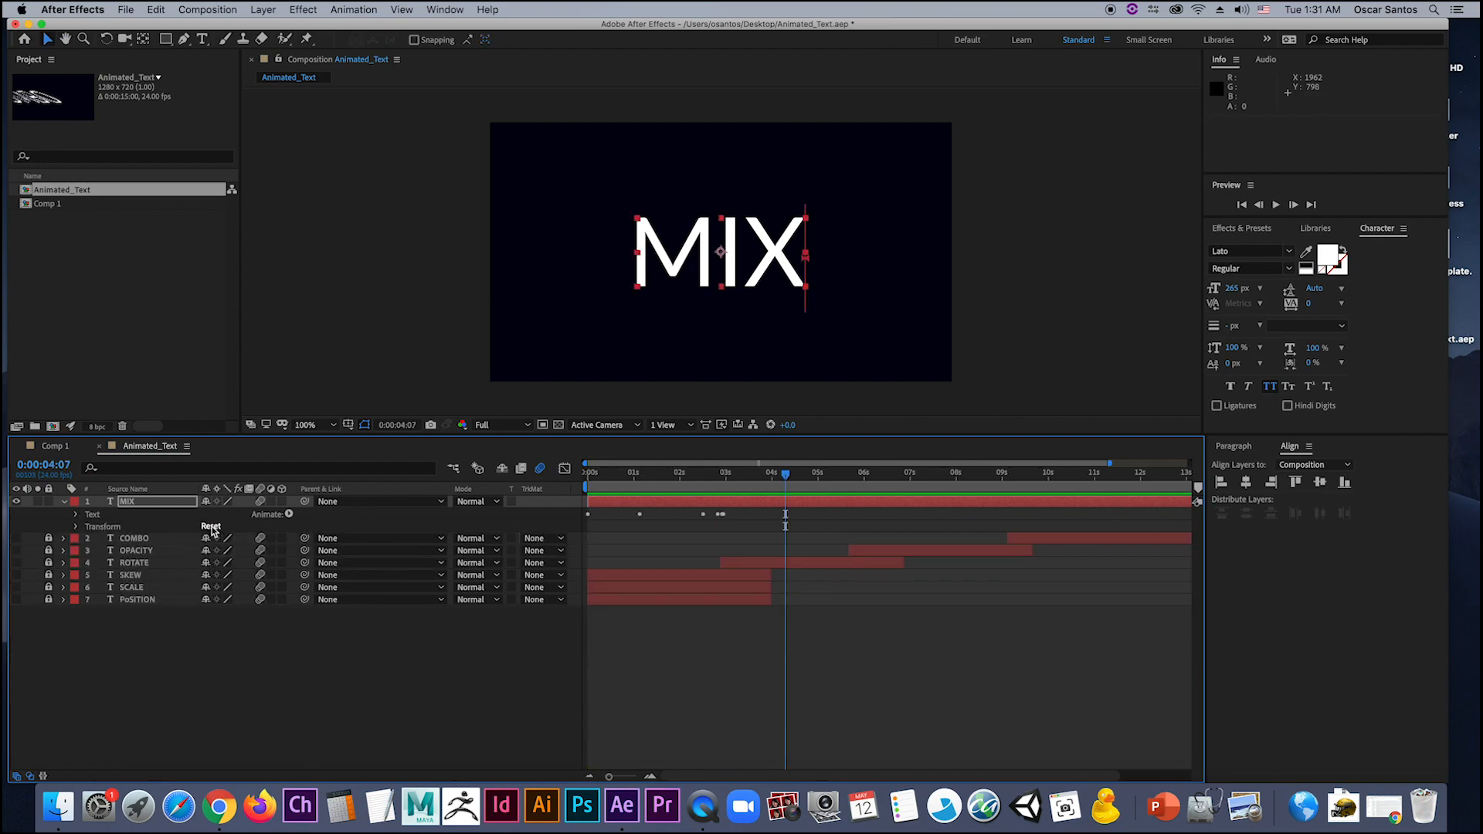
pyautogui.click(77, 527)
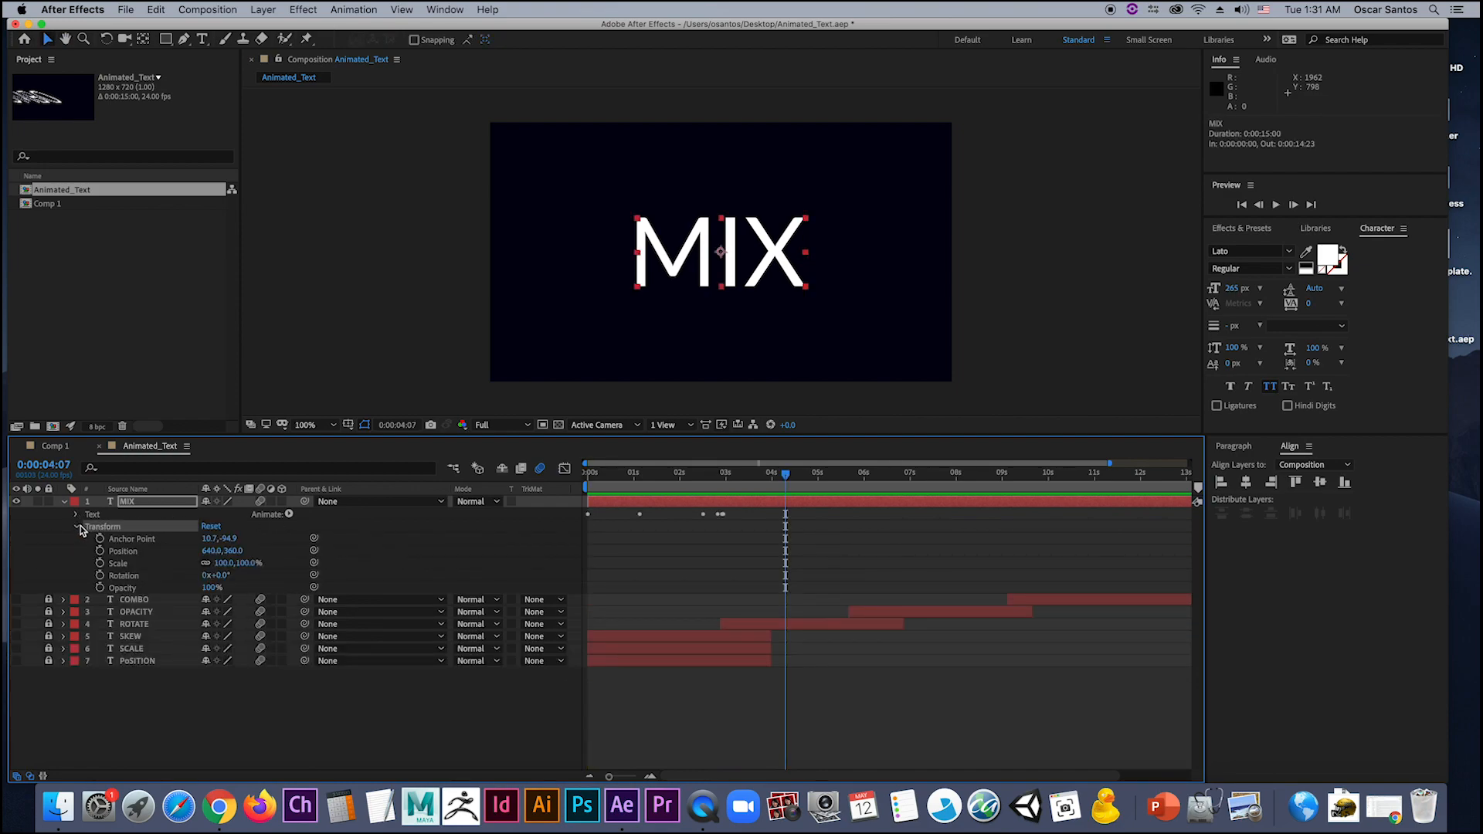
pyautogui.press('Home')
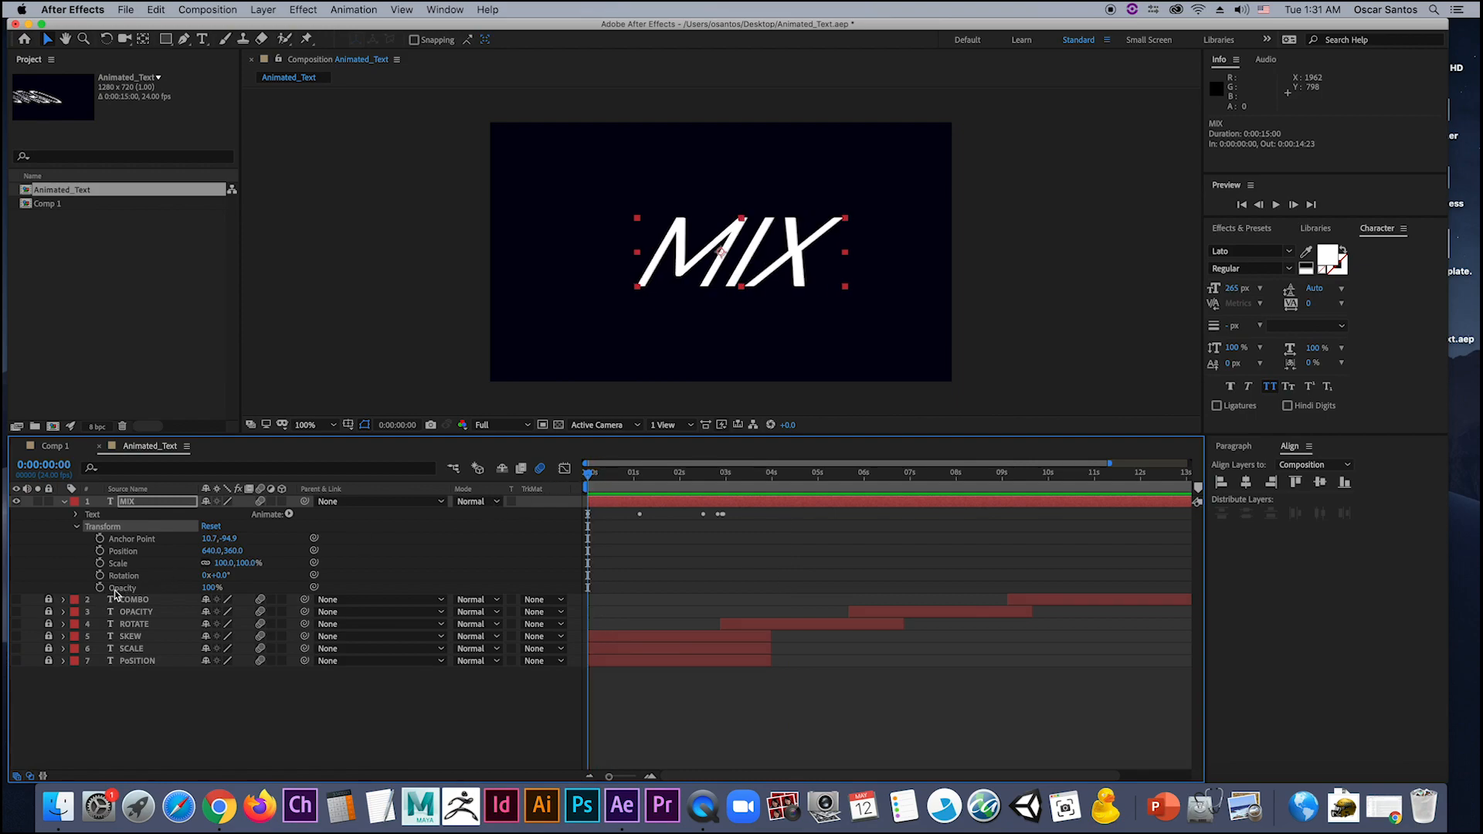
pyautogui.click(101, 551)
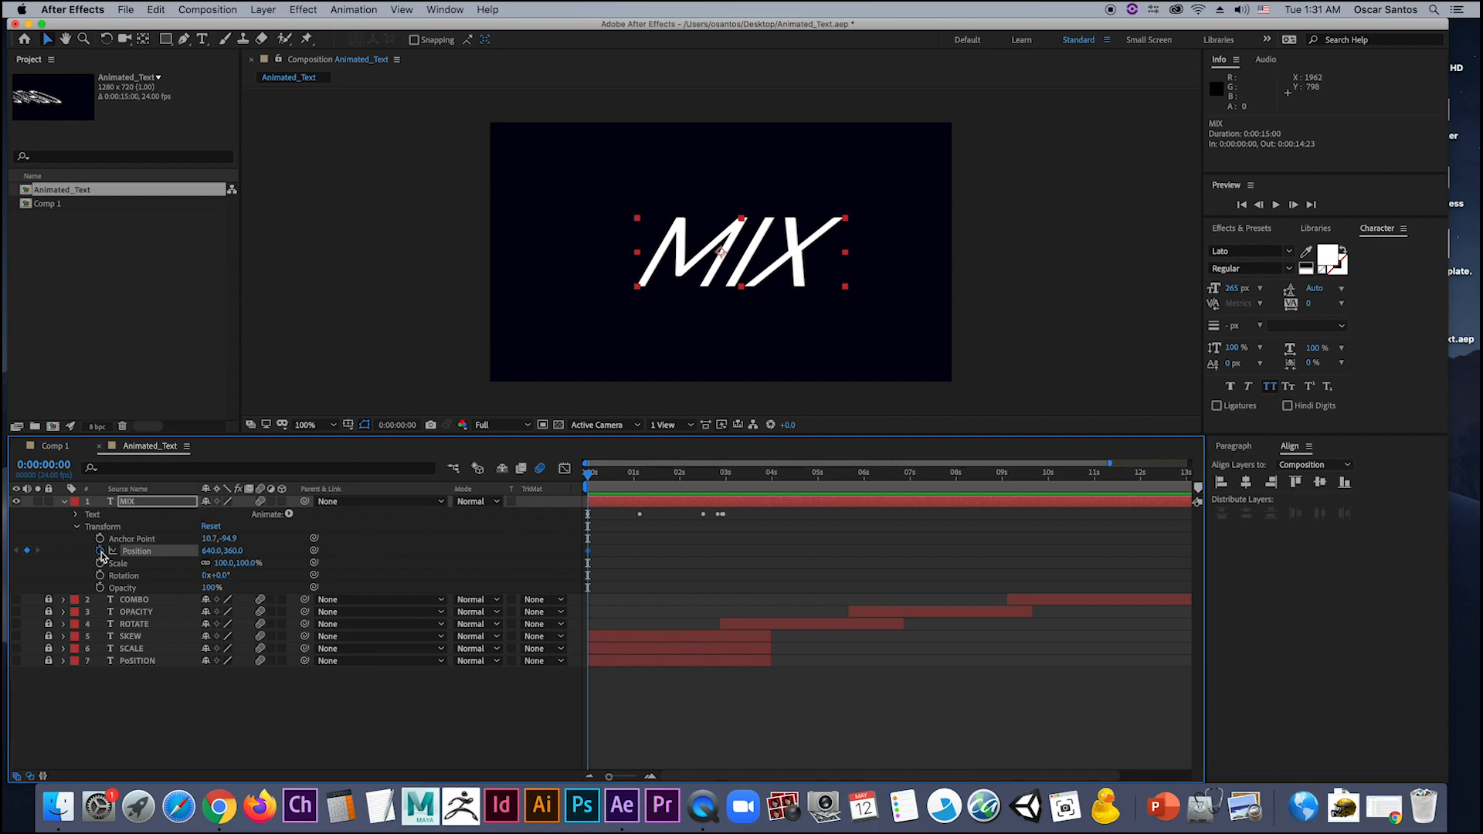
pyautogui.moveTo(780, 279); pyautogui.dragTo(423, 288)
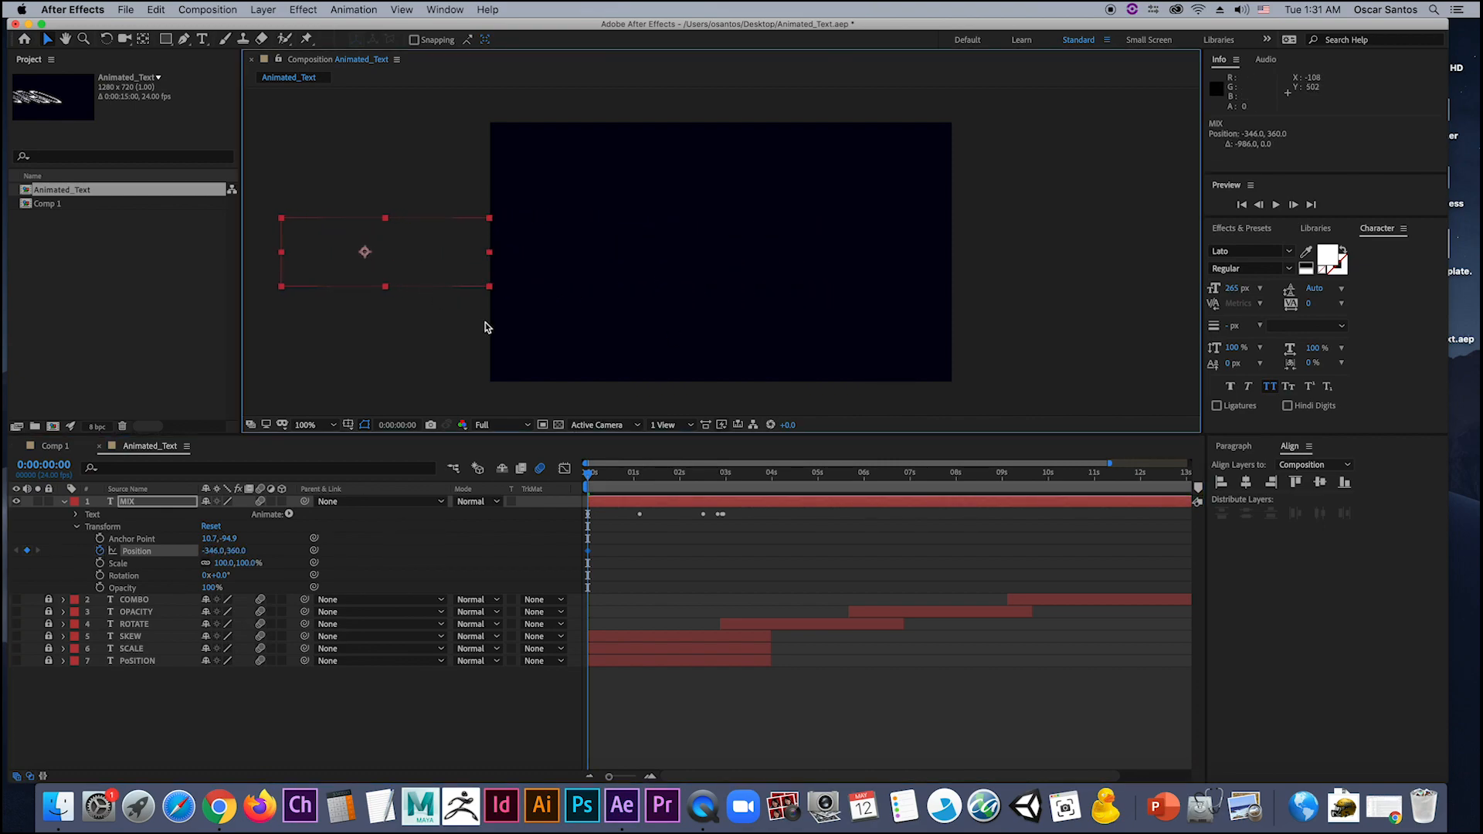
# Step: Keyframe the MIX layer's Position at about 1124, 360 at 0:00:01:04, near the composition's right edge, and preview the movement
pyautogui.moveTo(590, 474); pyautogui.dragTo(642, 481)
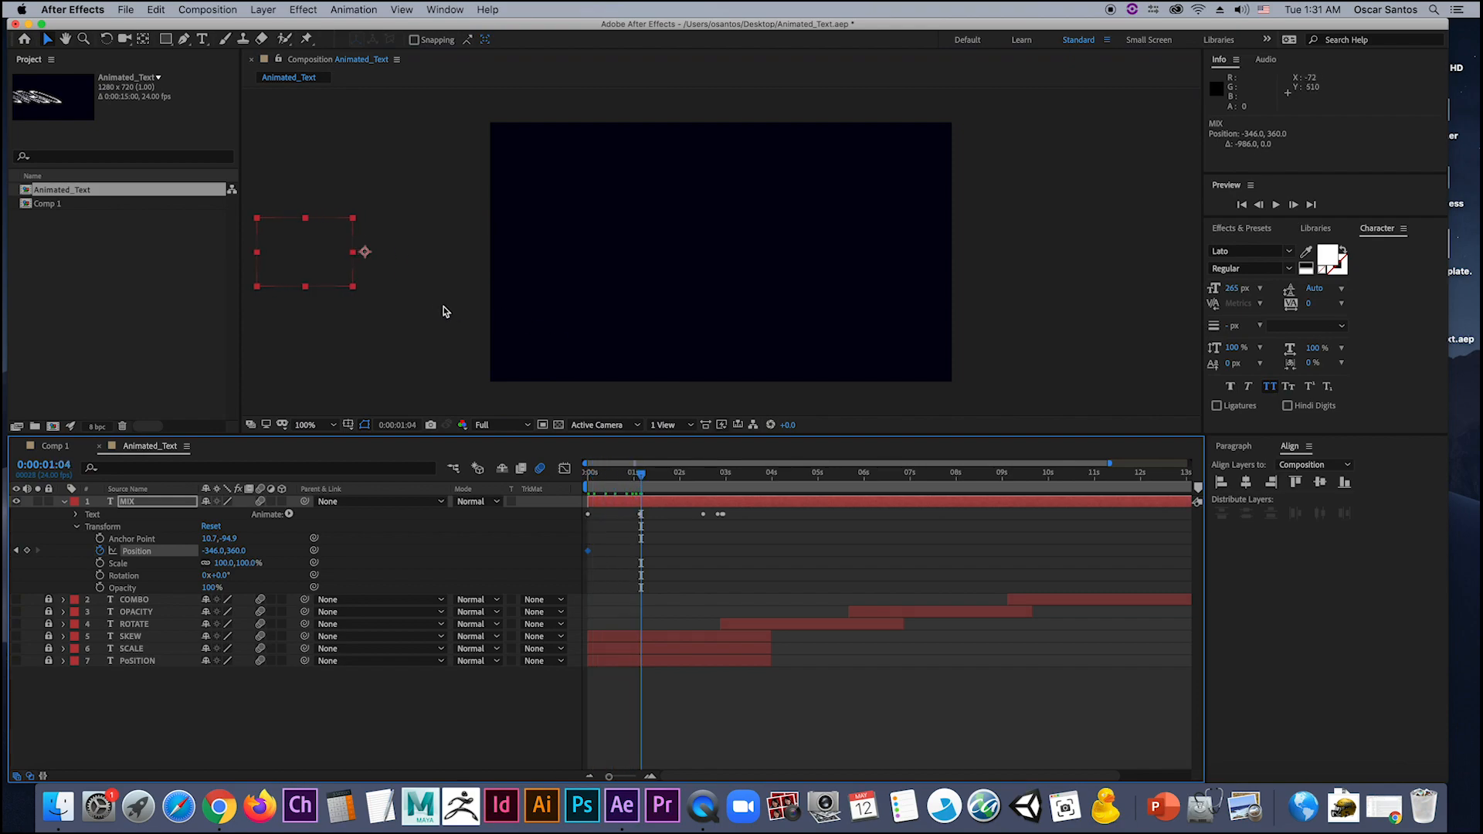
pyautogui.moveTo(340, 279); pyautogui.dragTo(867, 274)
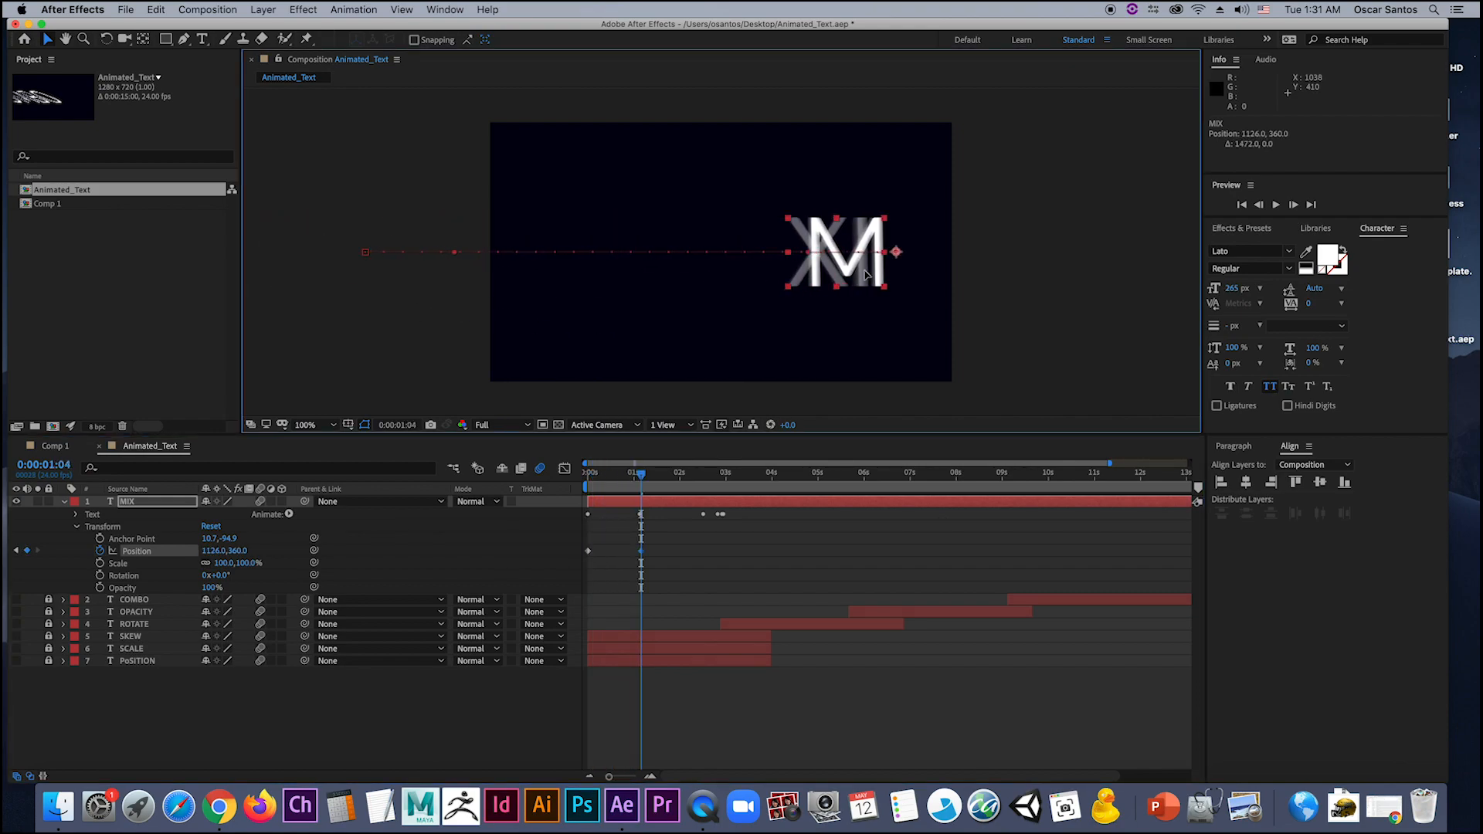
pyautogui.moveTo(641, 477); pyautogui.dragTo(549, 484)
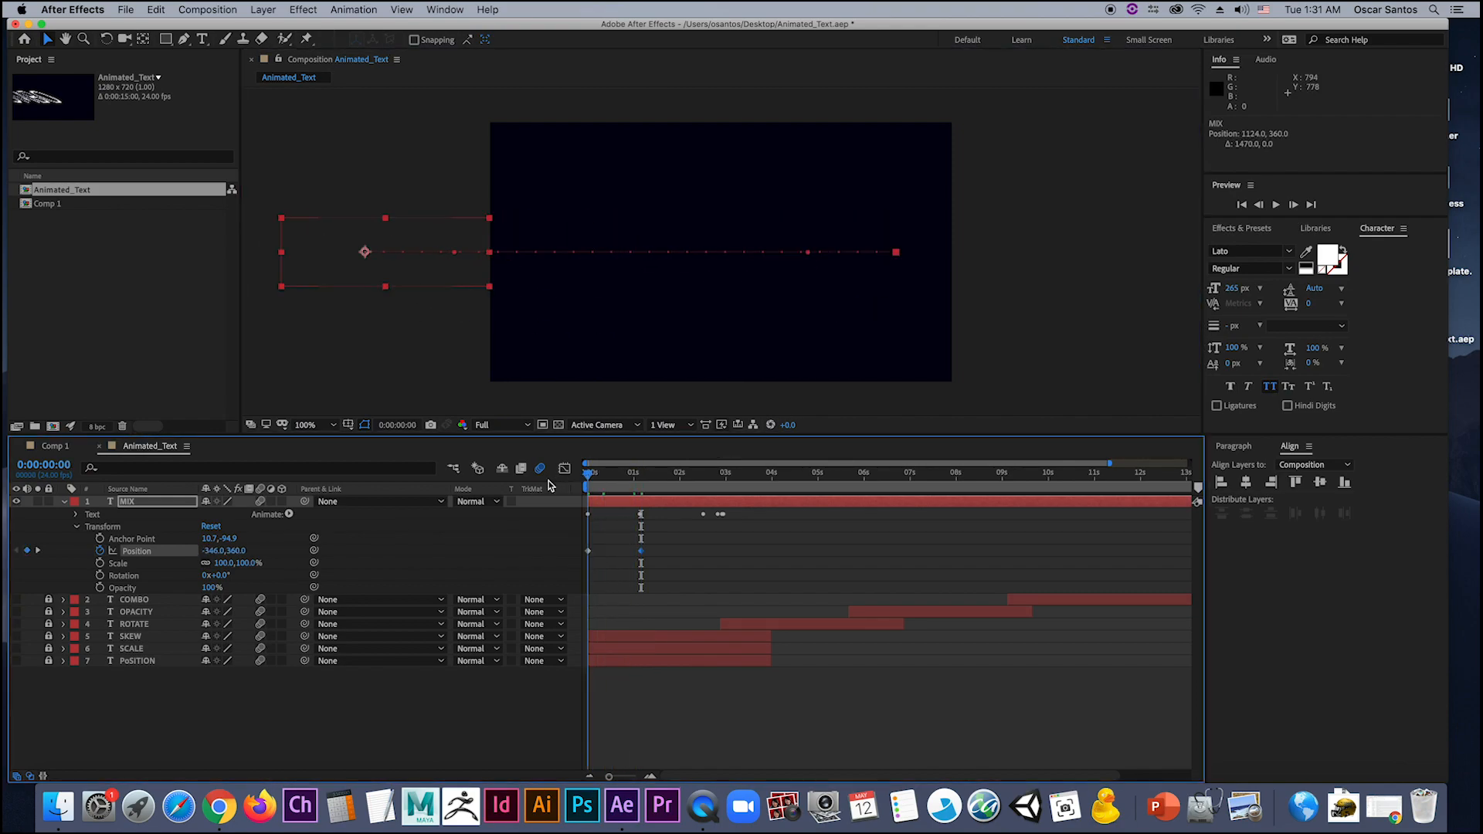
pyautogui.press('space')
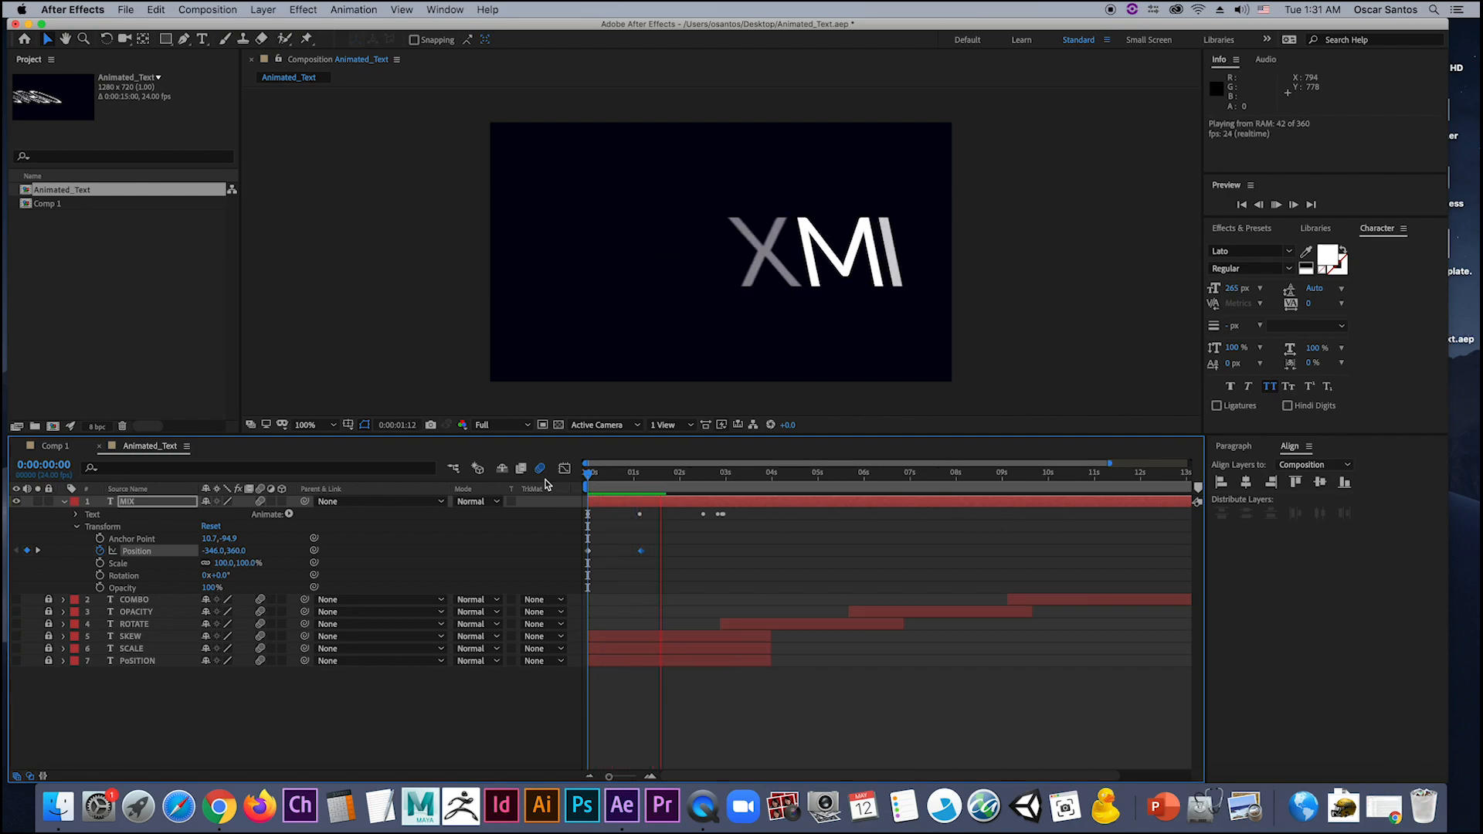
pyautogui.press('space')
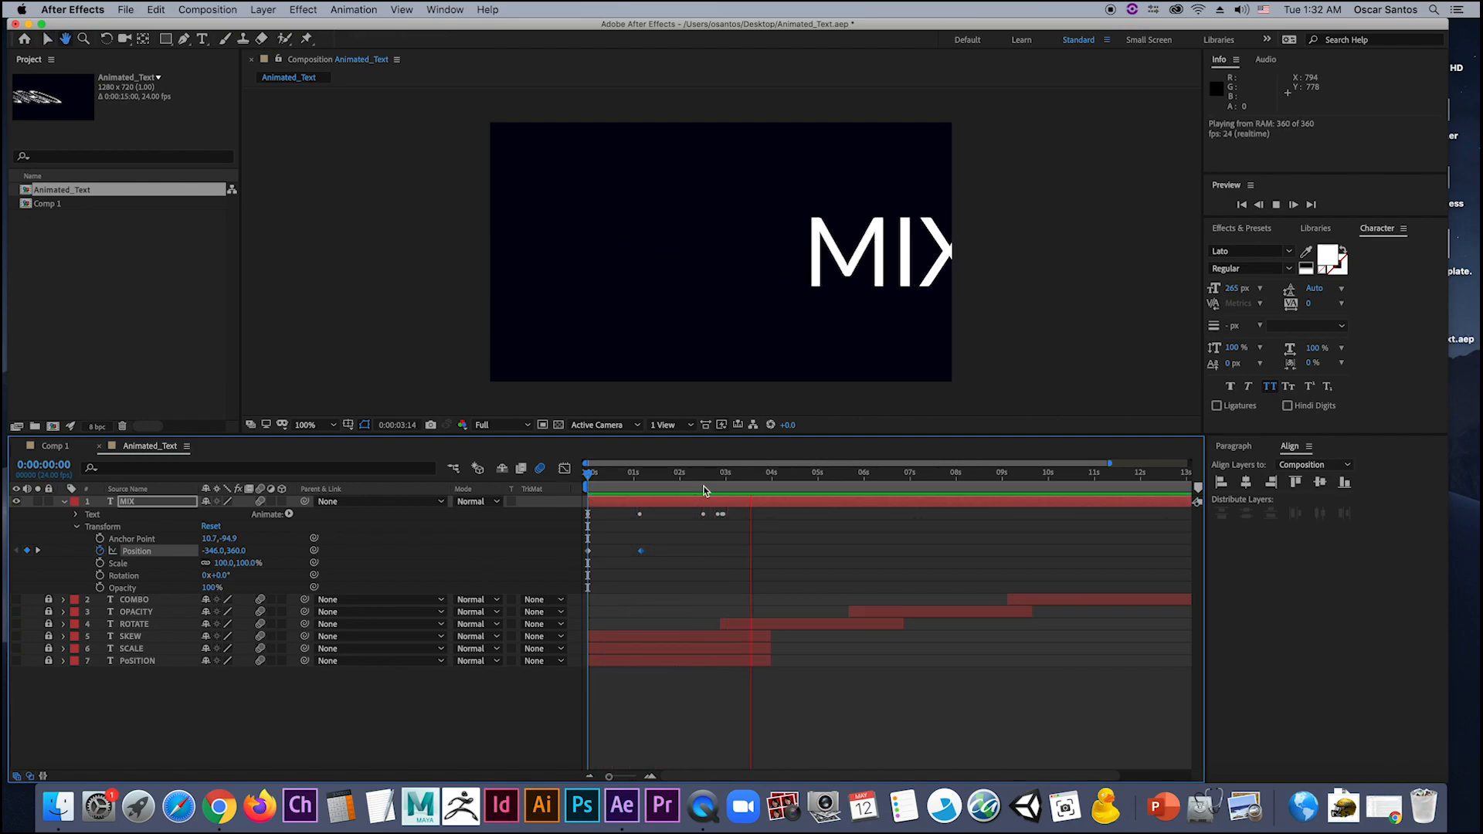
# Step: Keyframe the MIX layer's Position back near the composition's centre, about 650, 360, just before three seconds, and preview it
pyautogui.moveTo(701, 482)
pyautogui.mouseDown()
pyautogui.moveTo(642, 489)
pyautogui.moveTo(744, 490)
pyautogui.moveTo(674, 490)
pyautogui.moveTo(724, 485)
pyautogui.mouseUp()
pyautogui.moveTo(921, 287); pyautogui.dragTo(753, 284)
pyautogui.click(725, 477)
pyautogui.press('space')
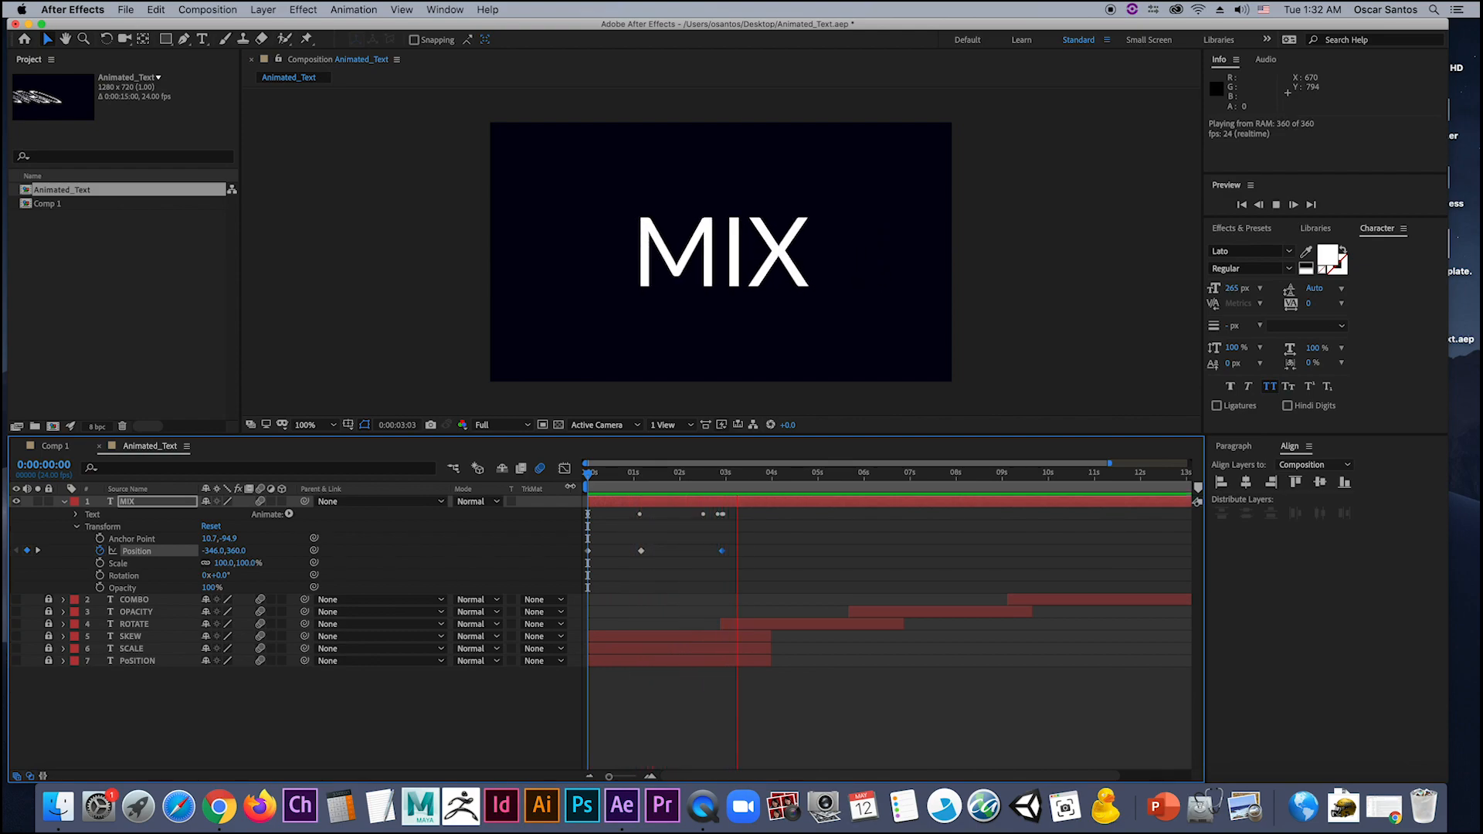
pyautogui.press('space')
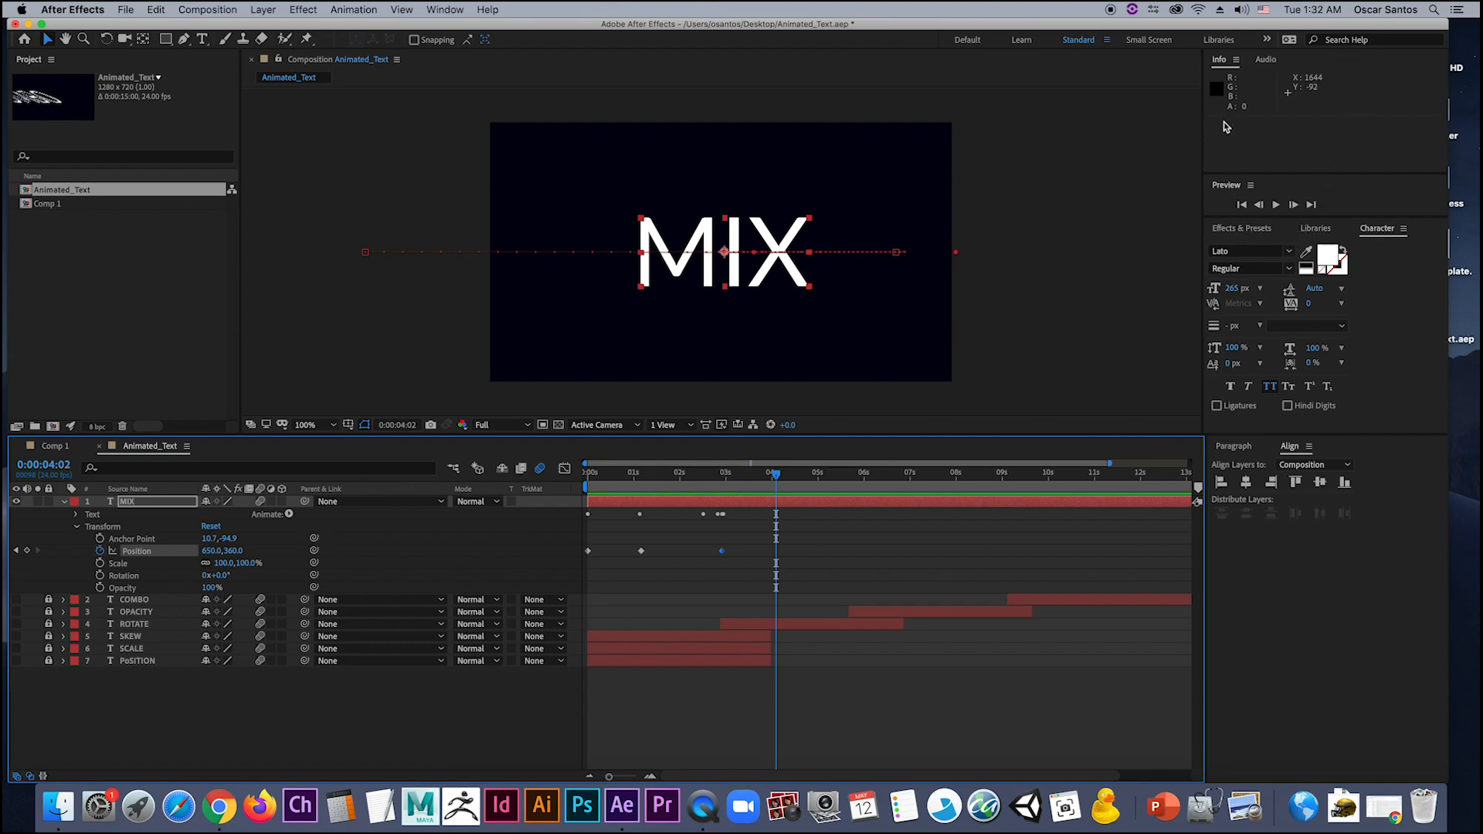
# Step: Search the Effects & Presets for "bad" and apply the Bad TV 1 - warp preset to the MIX layer
pyautogui.click(442, 9)
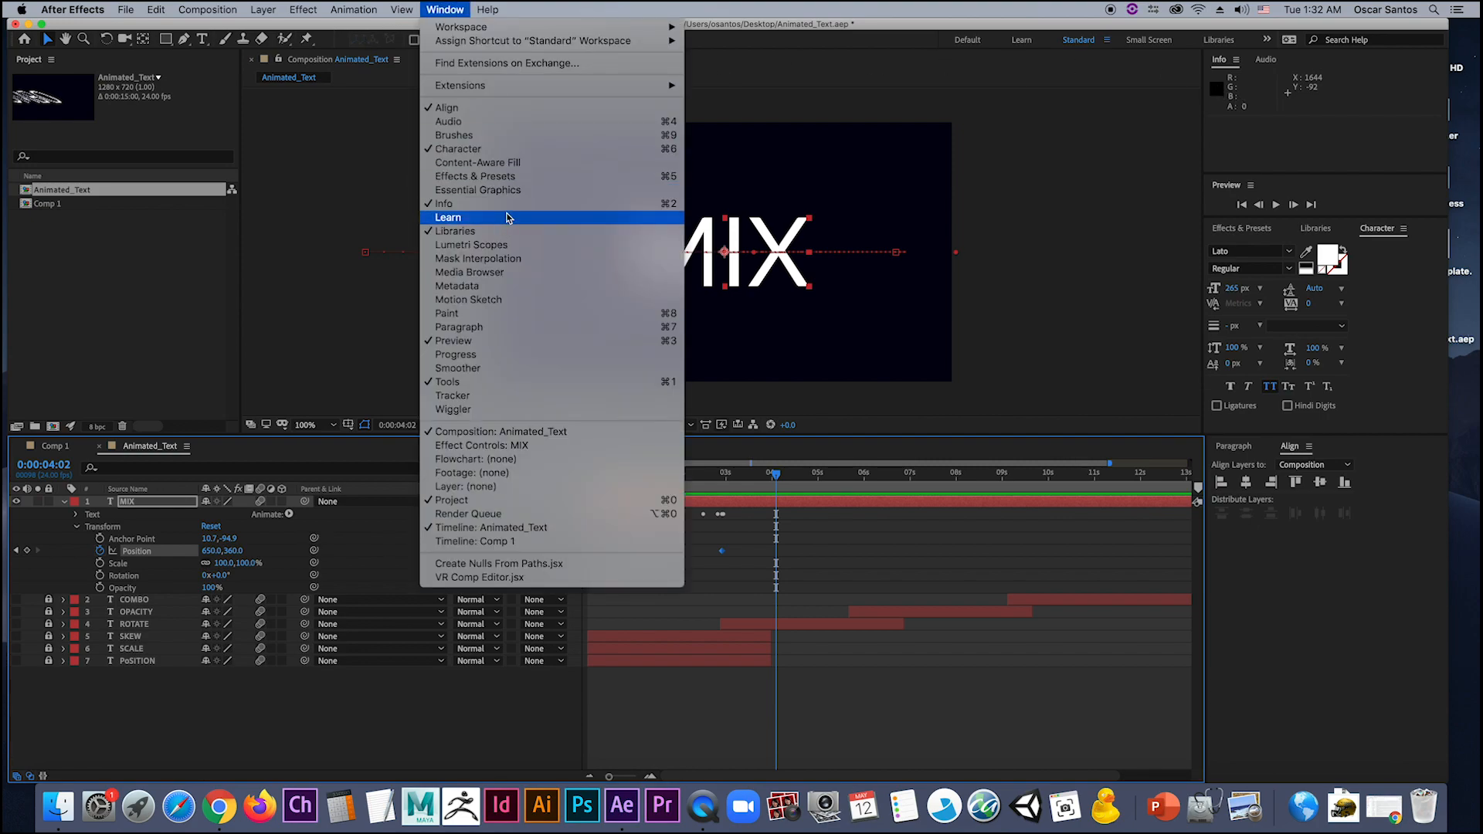
pyautogui.click(506, 180)
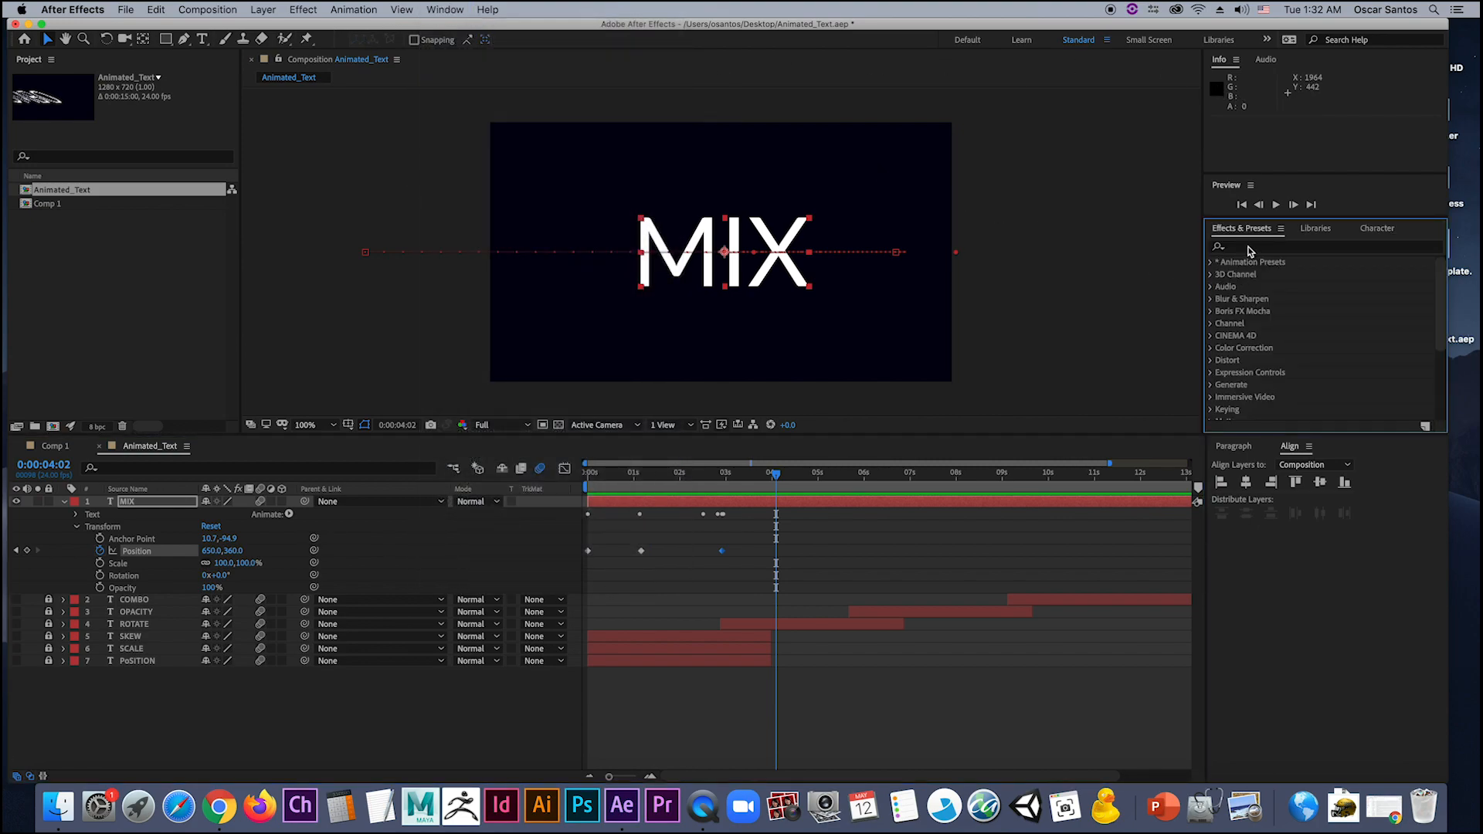
pyautogui.click(1249, 247)
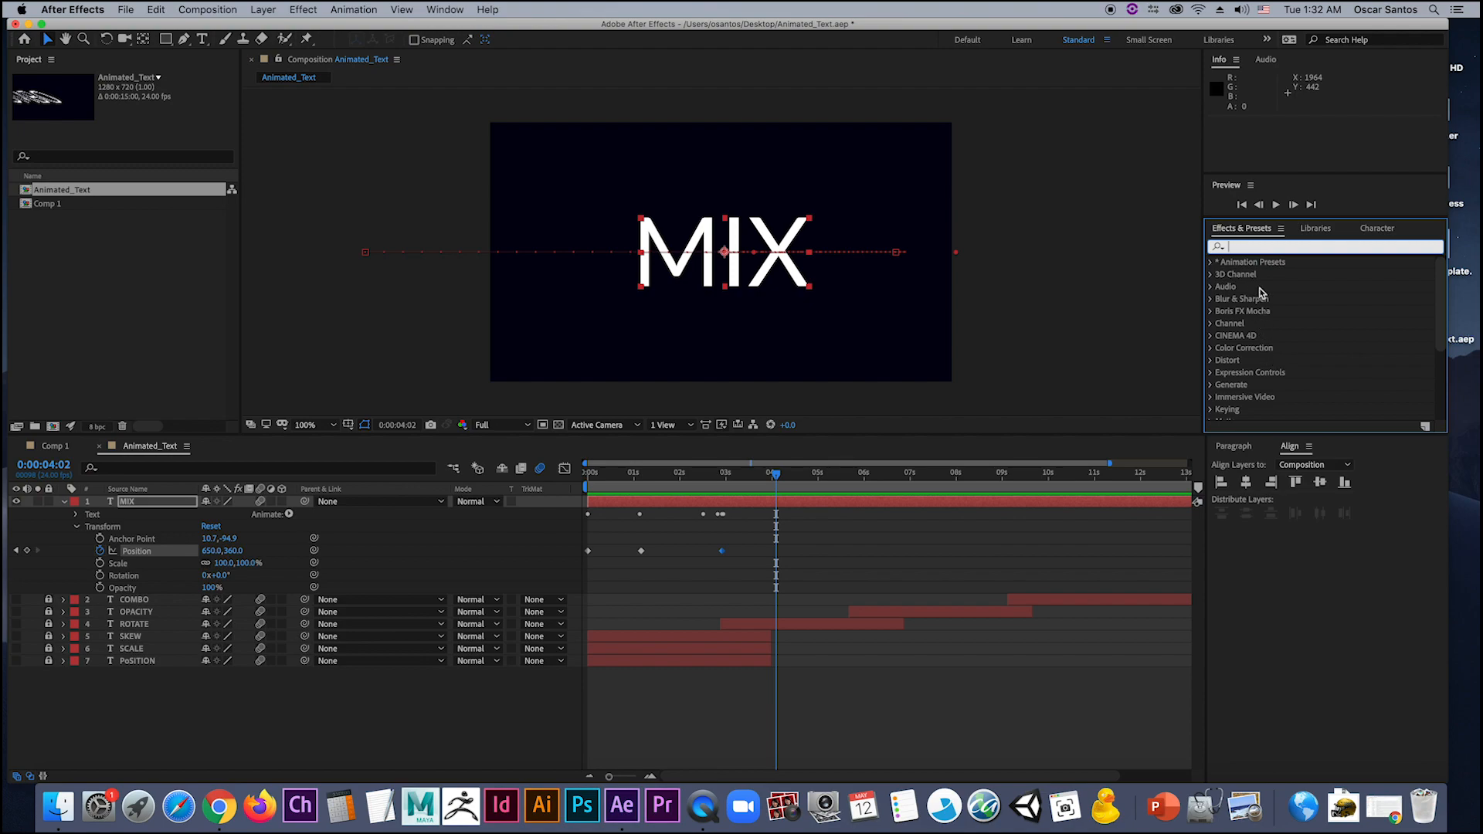
pyautogui.write('bad')
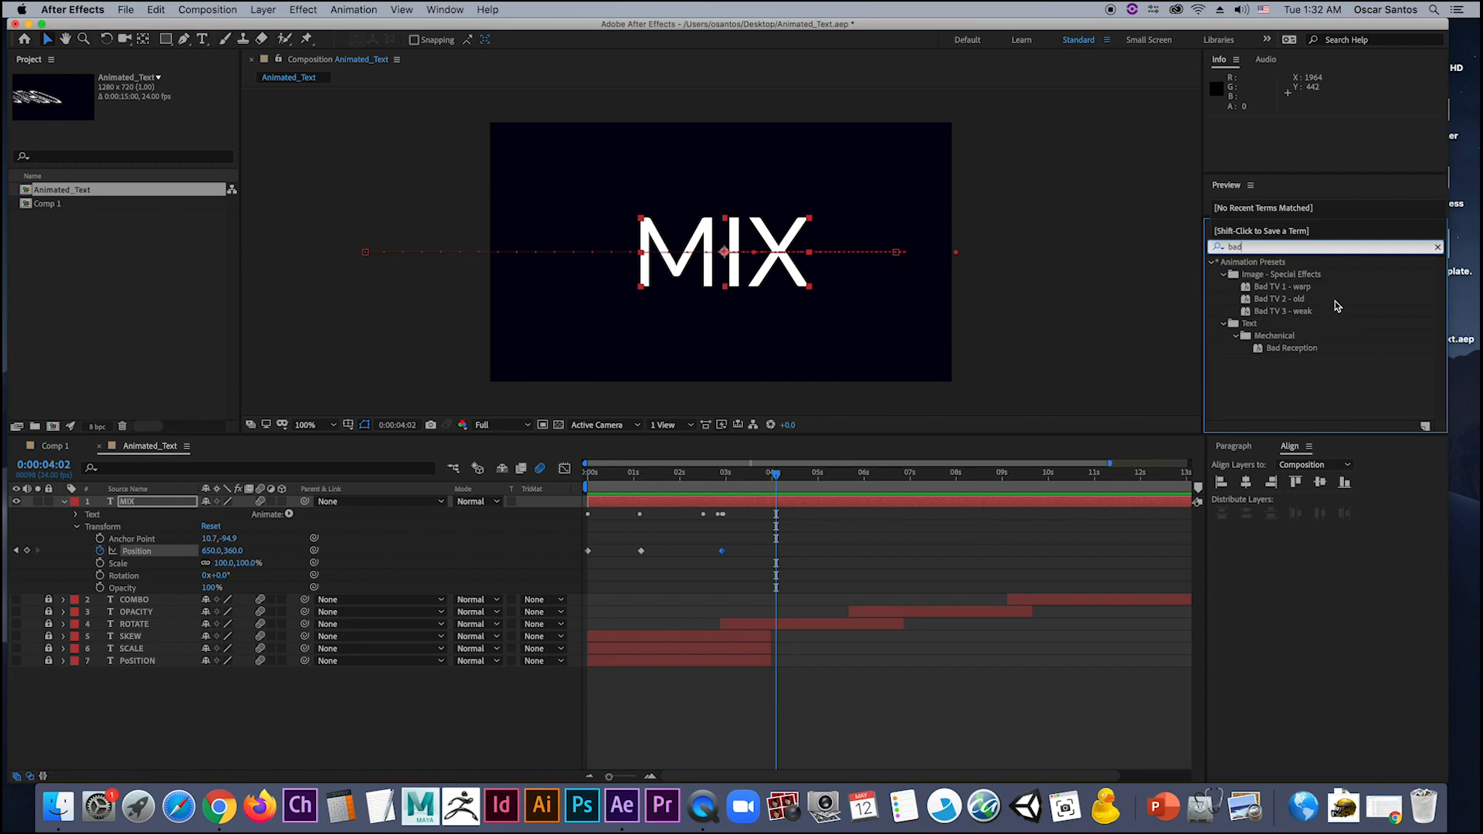
pyautogui.click(1312, 287)
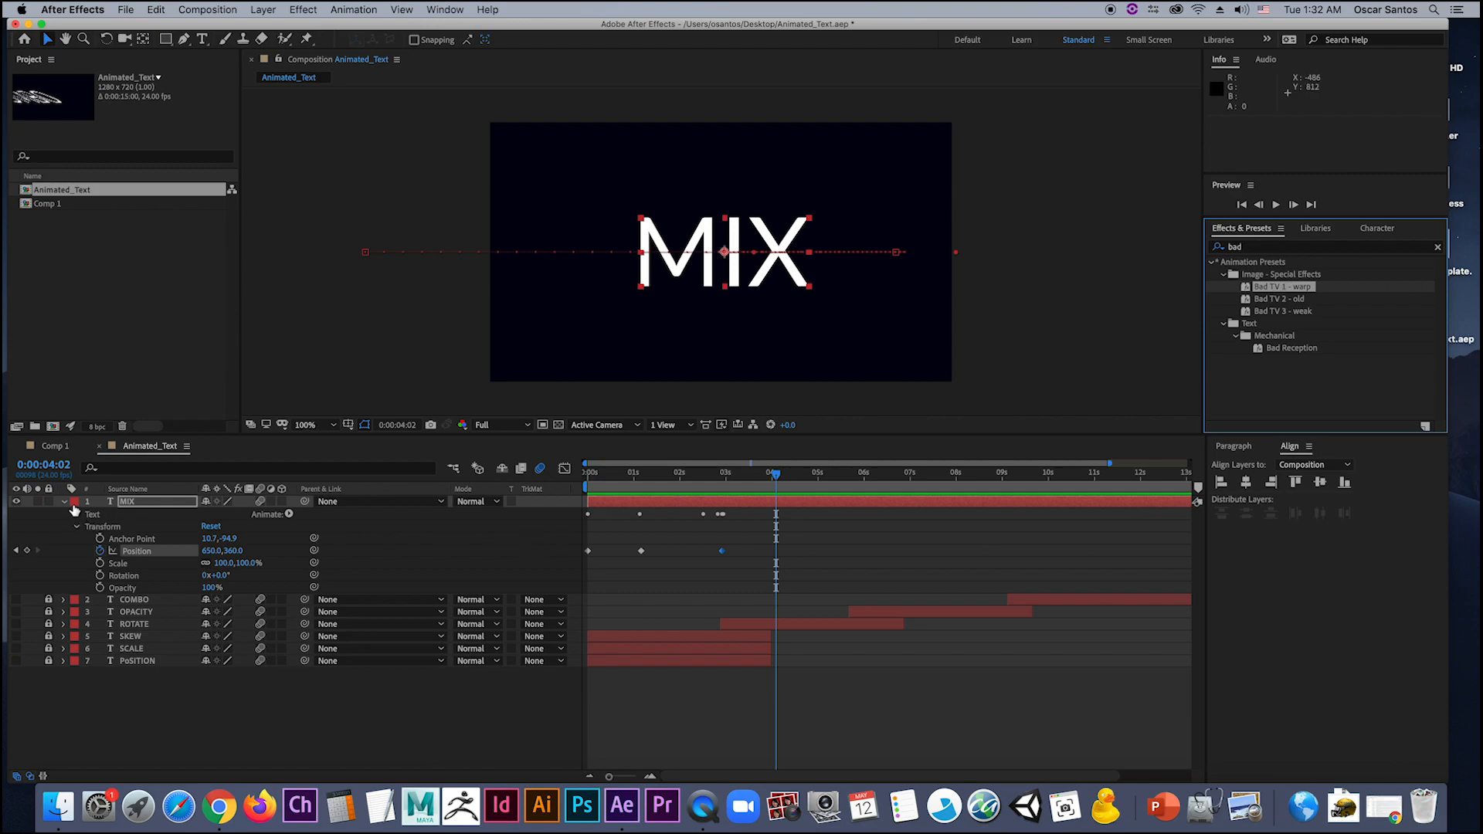
pyautogui.moveTo(1267, 292); pyautogui.dragTo(149, 502)
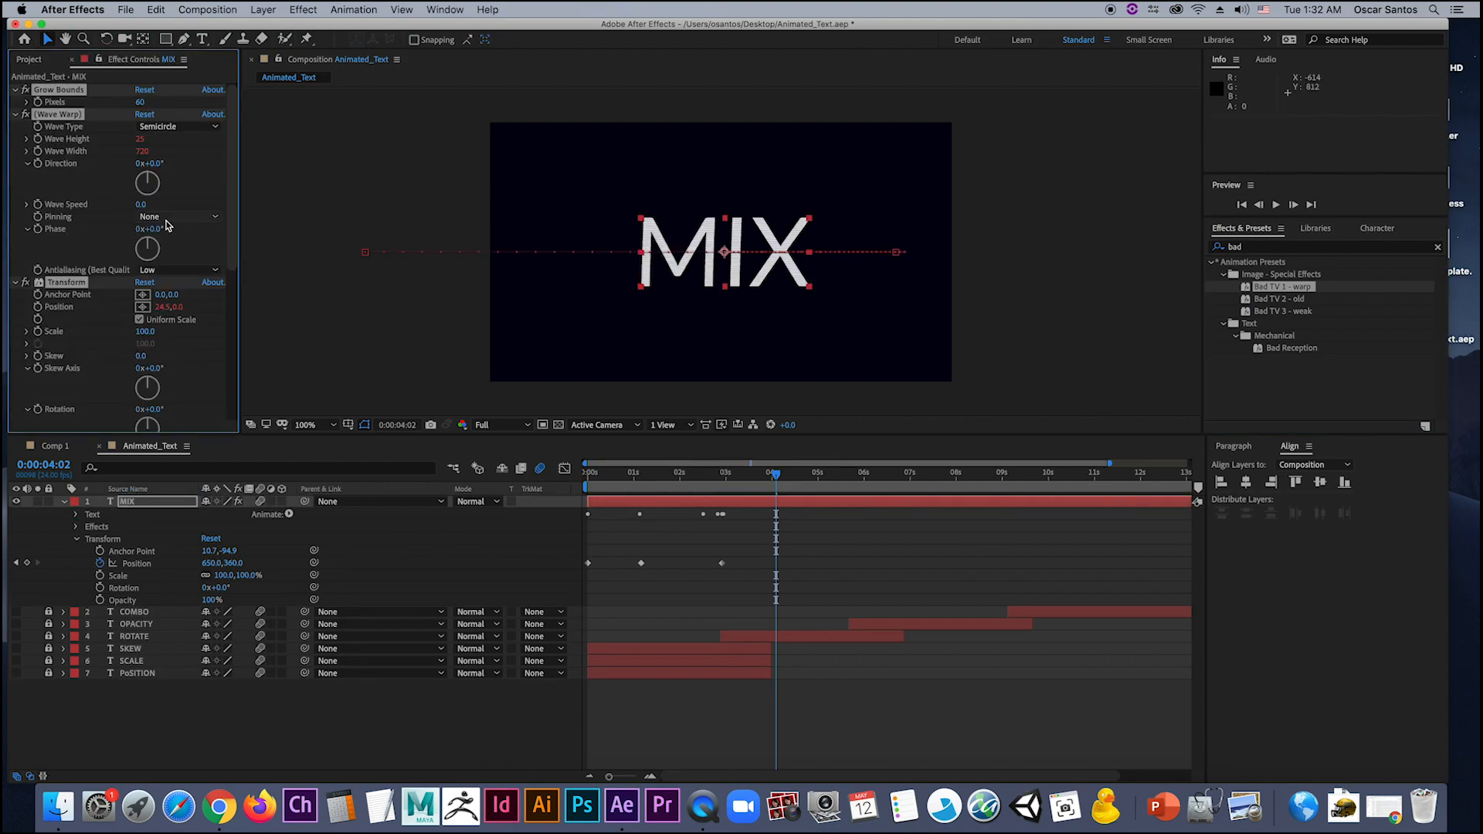
# Step: Set Wave Warp's Direction to 91°, Phase to 109° and Wave Speed to 0.8, and the Transform effect's Skew Axis to 88°
pyautogui.moveTo(147, 178)
pyautogui.mouseDown()
pyautogui.moveTo(170, 193)
pyautogui.moveTo(159, 186)
pyautogui.mouseUp()
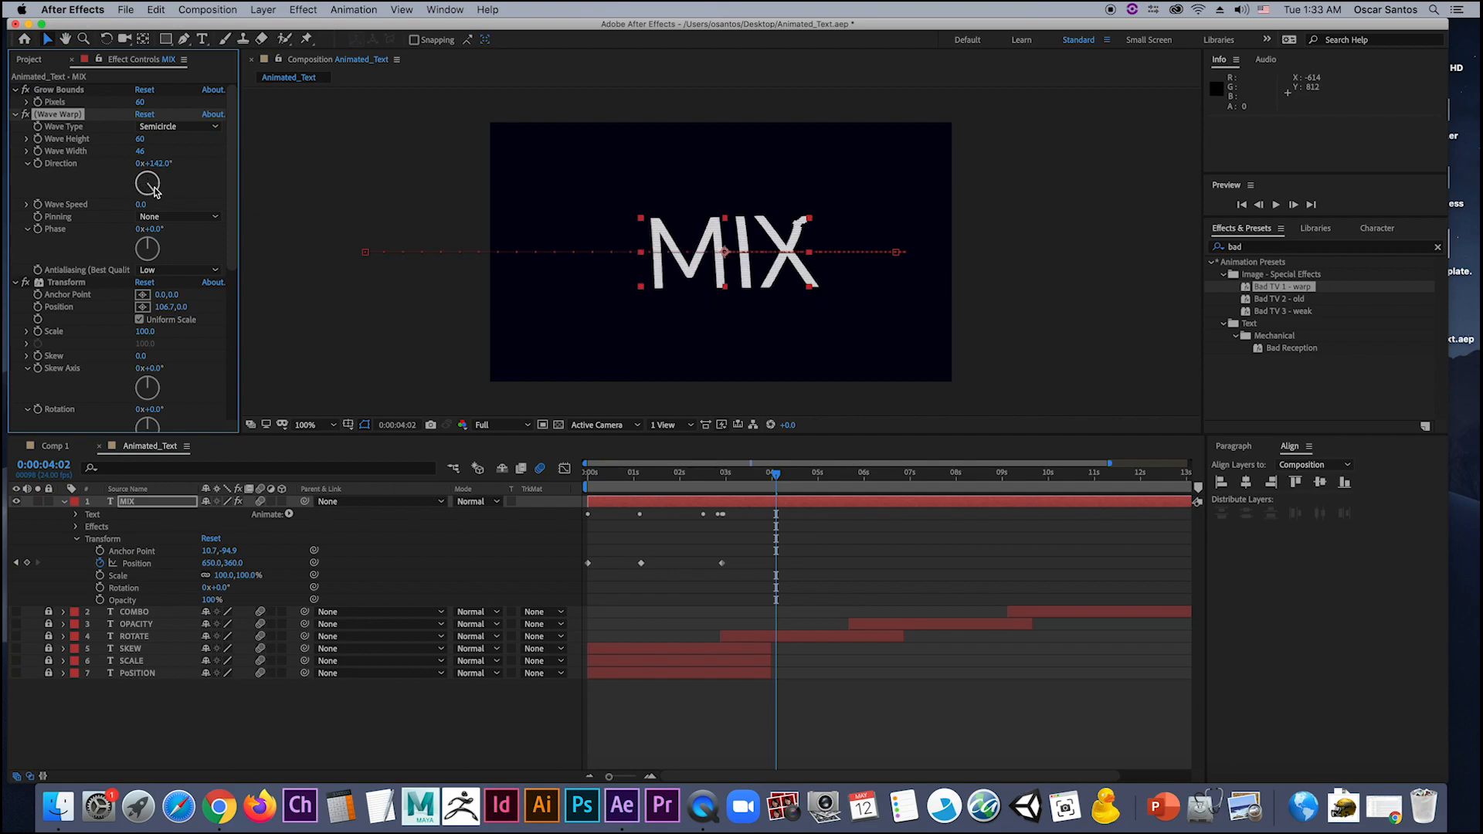
pyautogui.moveTo(155, 388); pyautogui.dragTo(170, 403)
pyautogui.moveTo(153, 254); pyautogui.dragTo(167, 263)
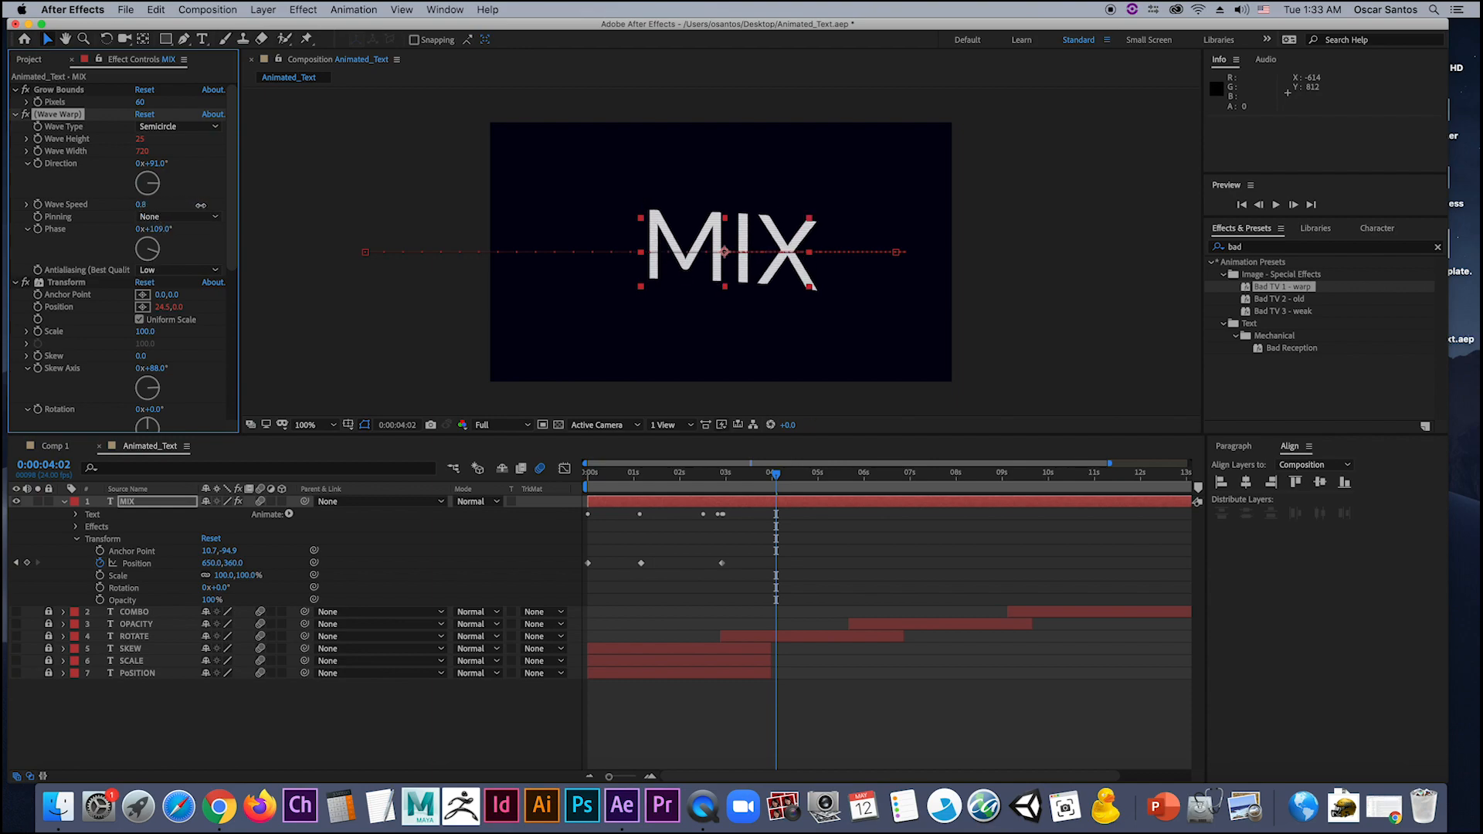
# Step: Preview the MIX animation with the Bad TV warp effect twice from the first frame
pyautogui.moveTo(682, 472); pyautogui.dragTo(564, 474)
pyautogui.press('space')
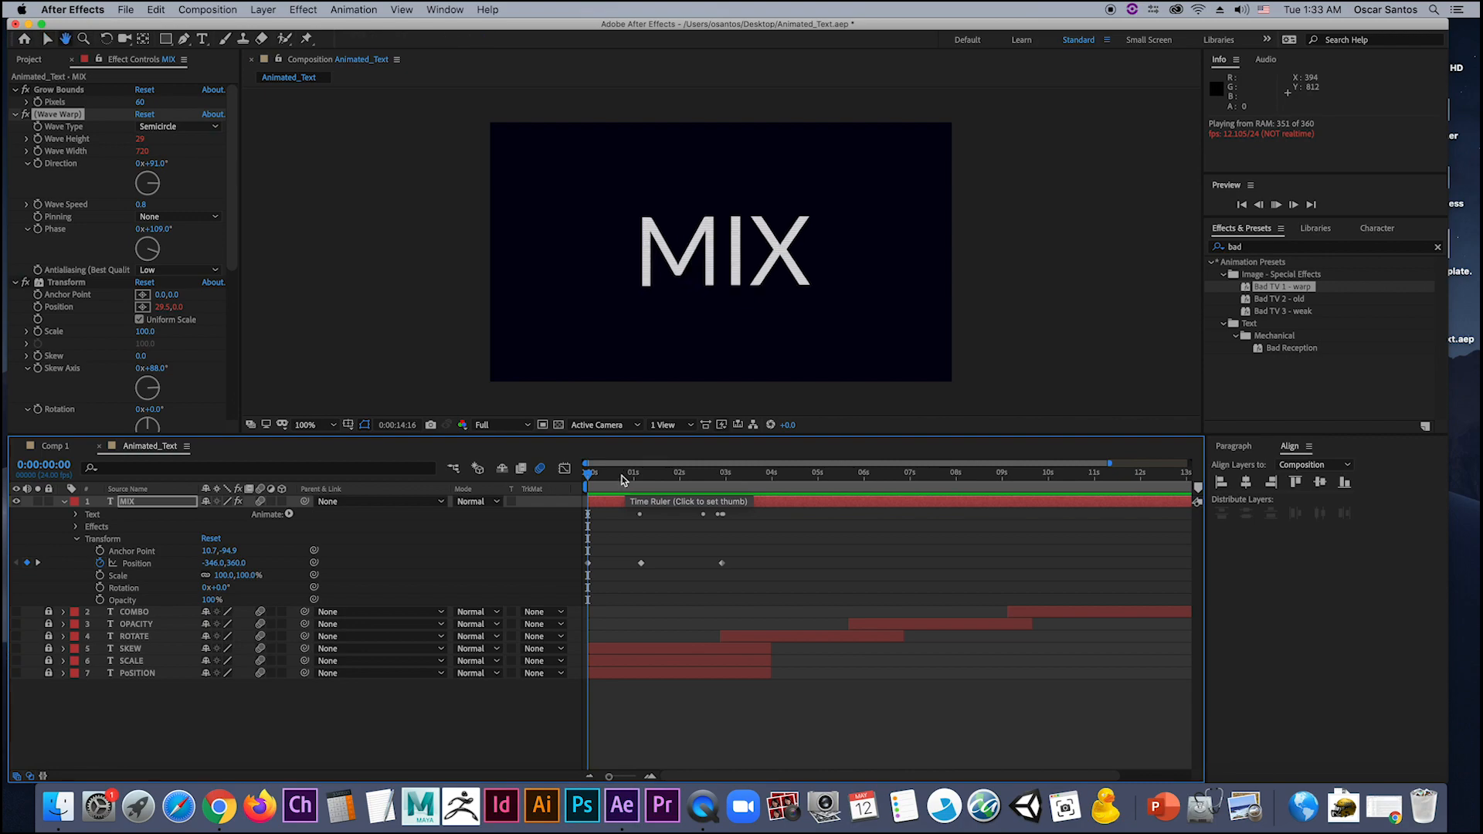
pyautogui.press('space')
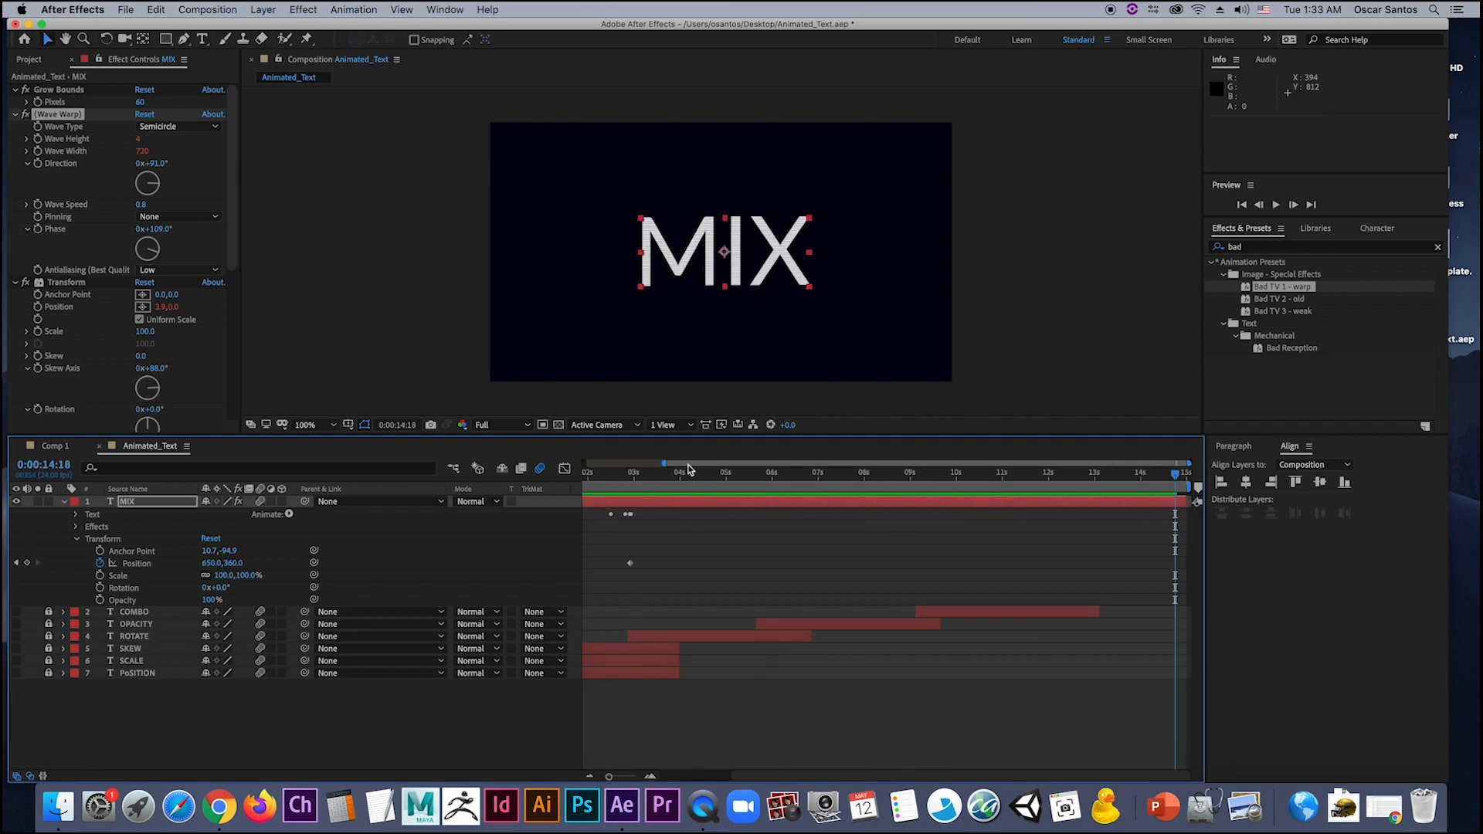
pyautogui.moveTo(699, 464); pyautogui.dragTo(580, 487)
pyautogui.press('space')
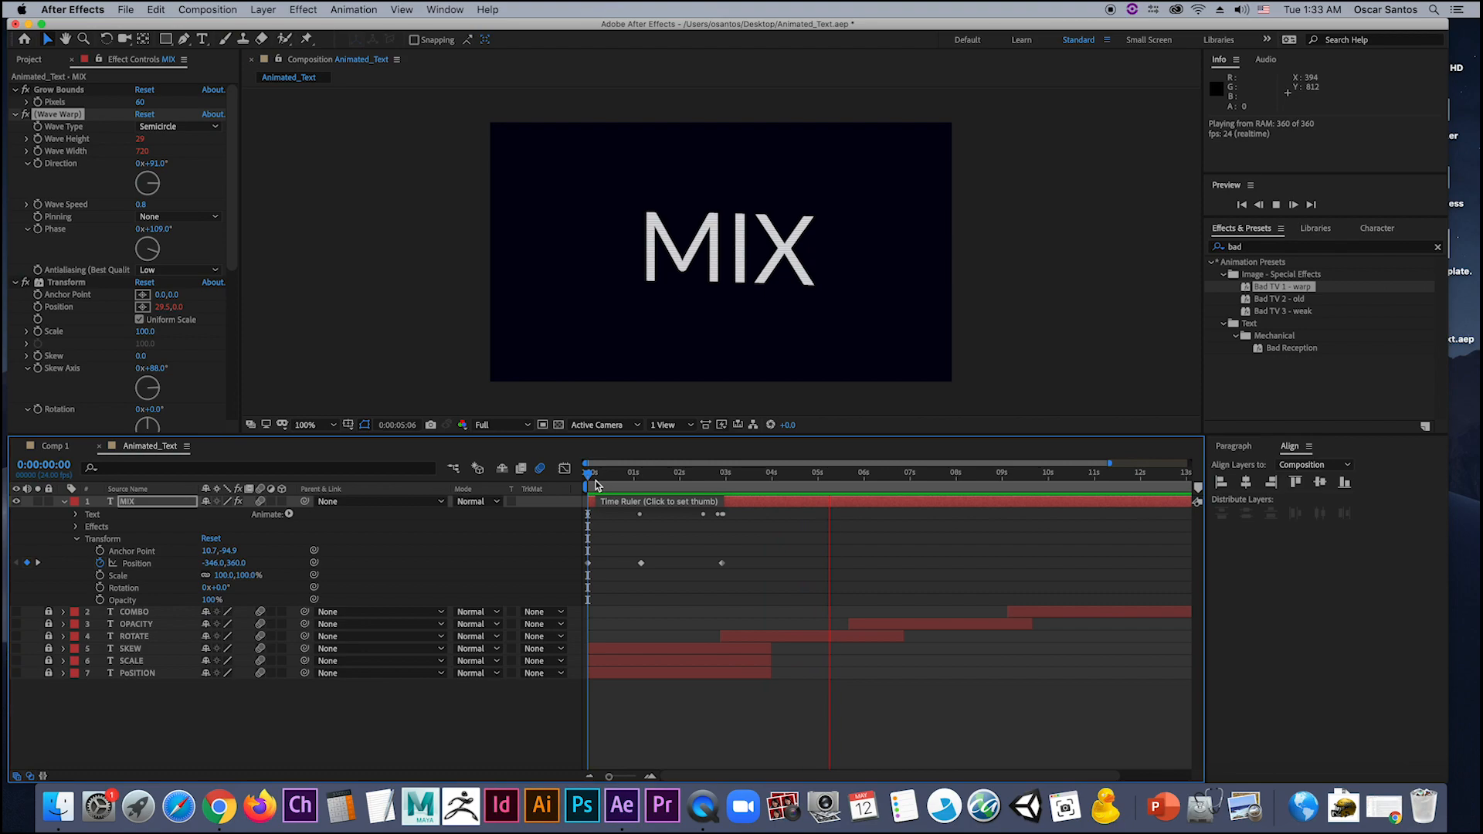
pyautogui.press('space')
# Step: Try a different Hue in the MIX layer's Color Balance (HLS) effect and undo the change
pyautogui.scroll(-6, 236, 309)
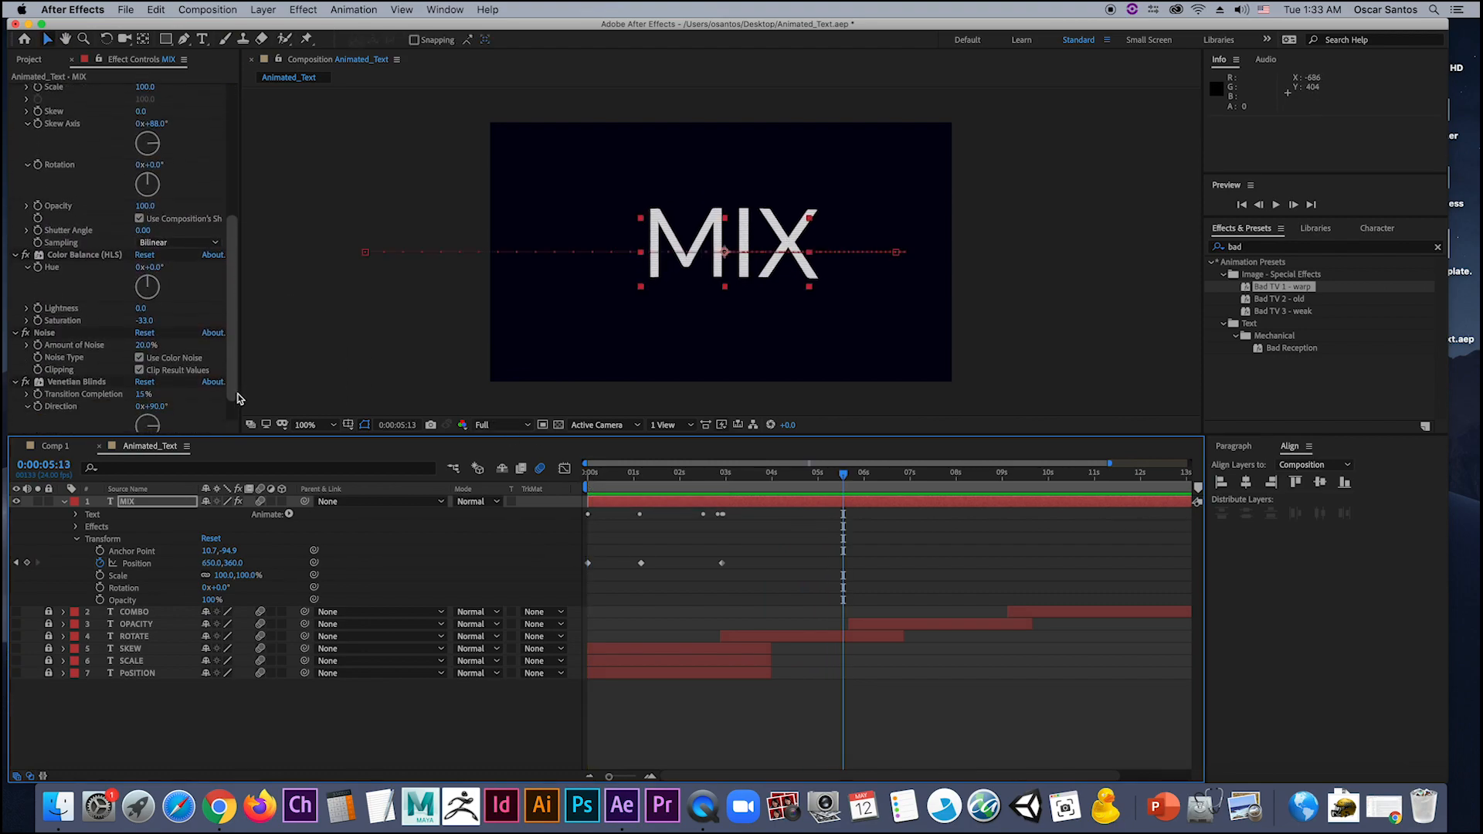
pyautogui.moveTo(168, 292); pyautogui.dragTo(163, 291)
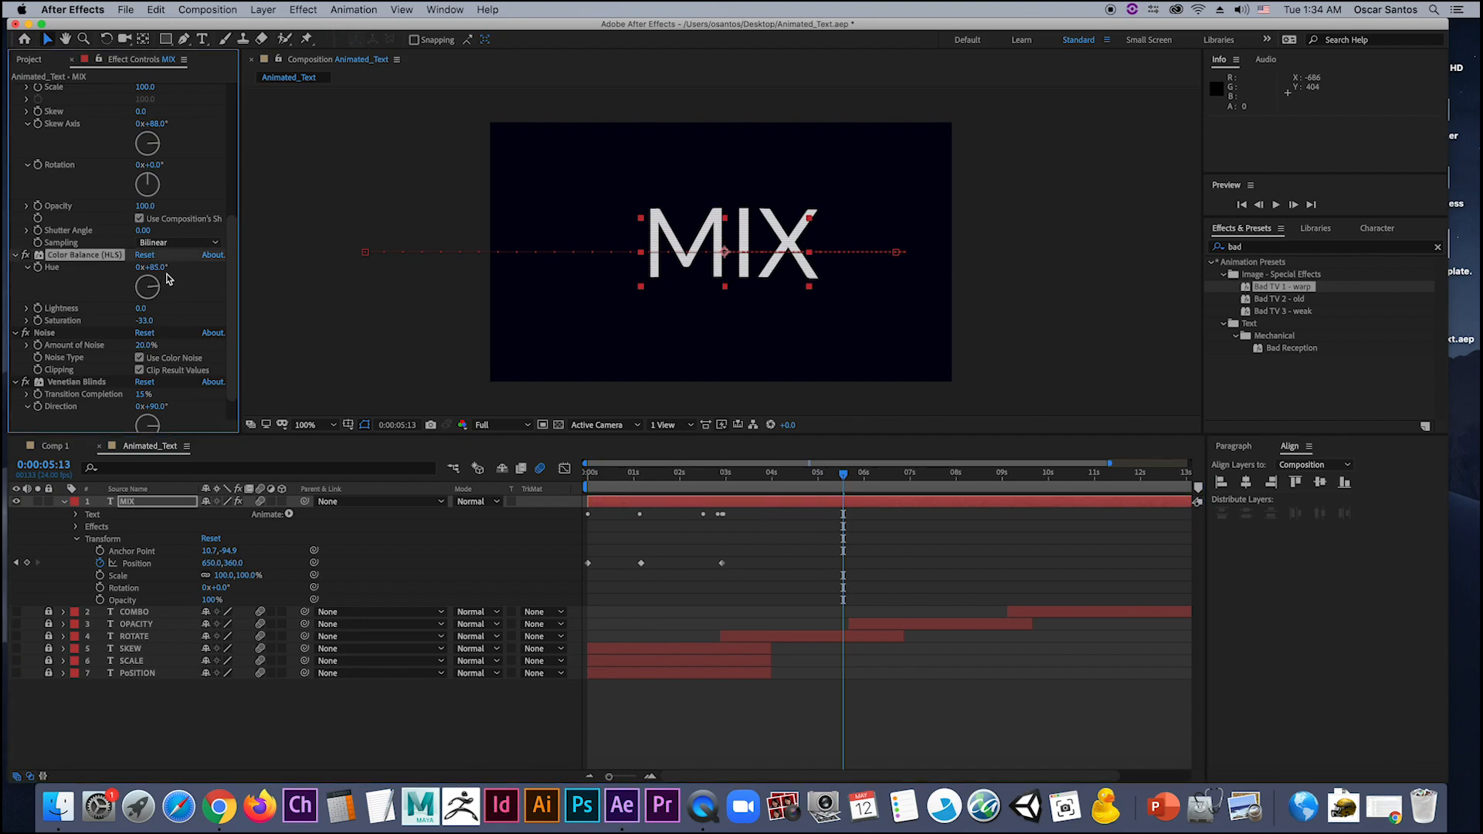
pyautogui.press('super+z')
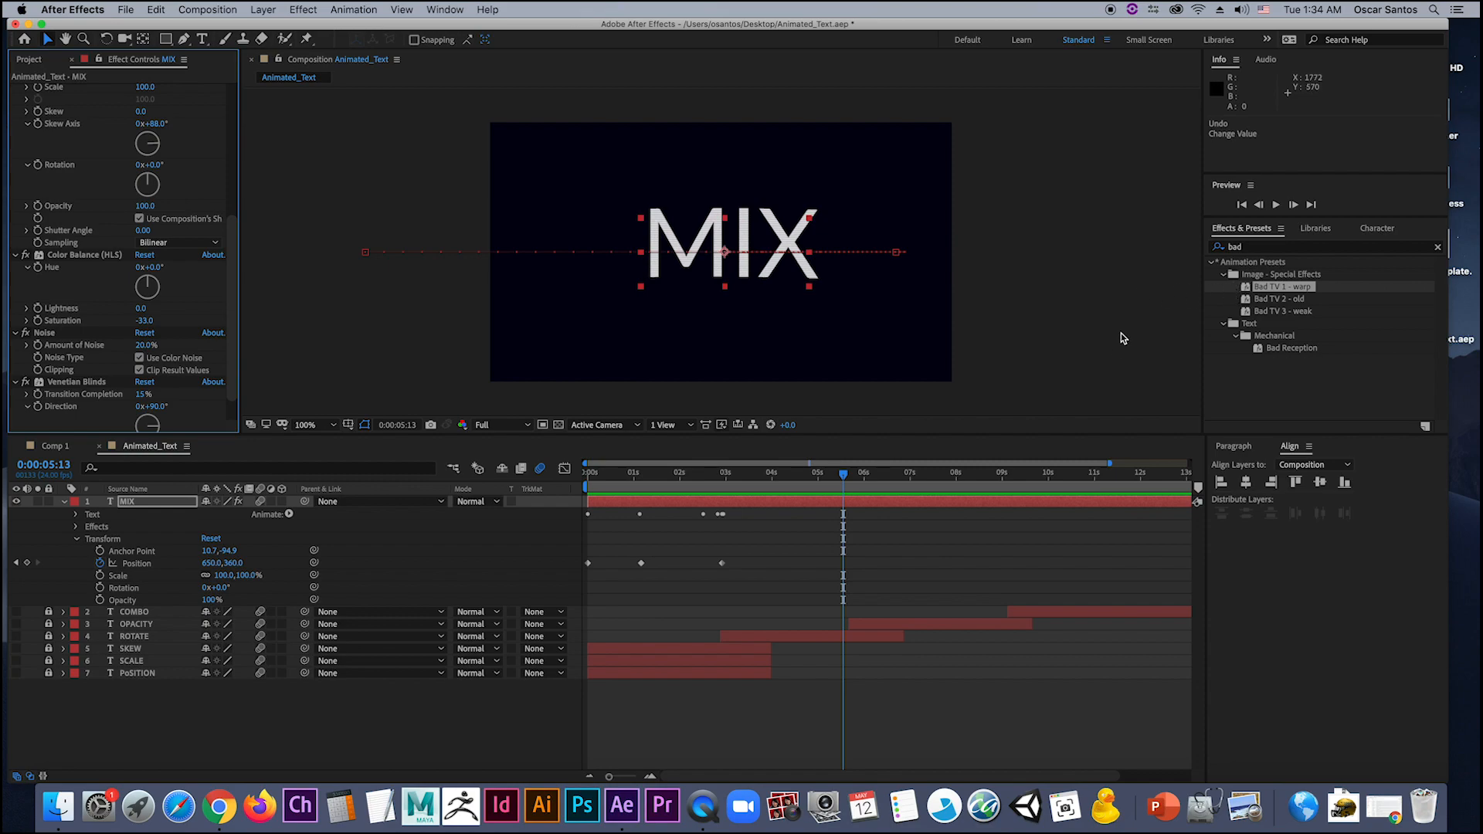
# Step: Change the fill color of the MIX text to bright green (07FF00) in its character settings
pyautogui.click(129, 505)
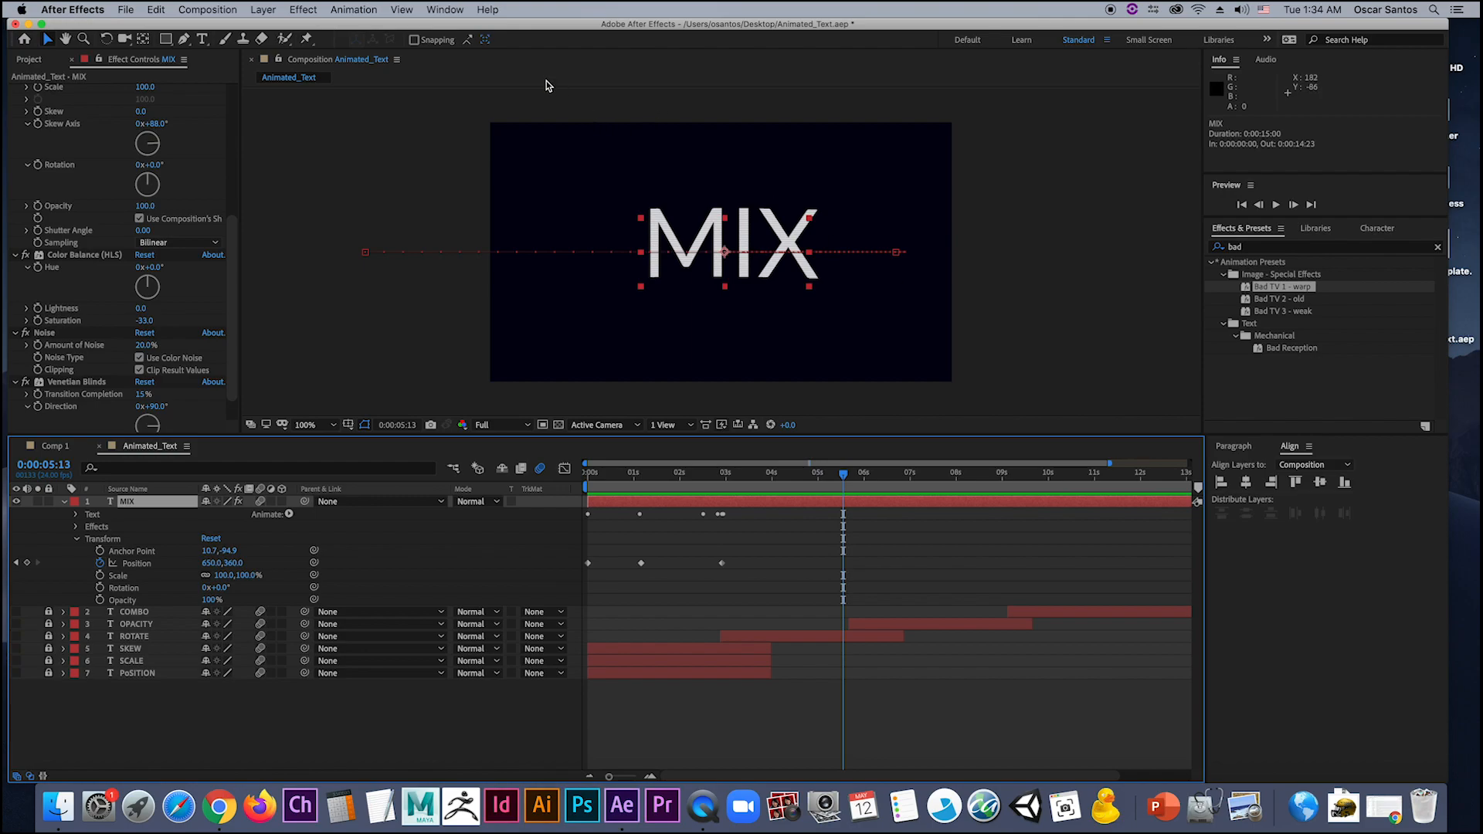
pyautogui.click(444, 9)
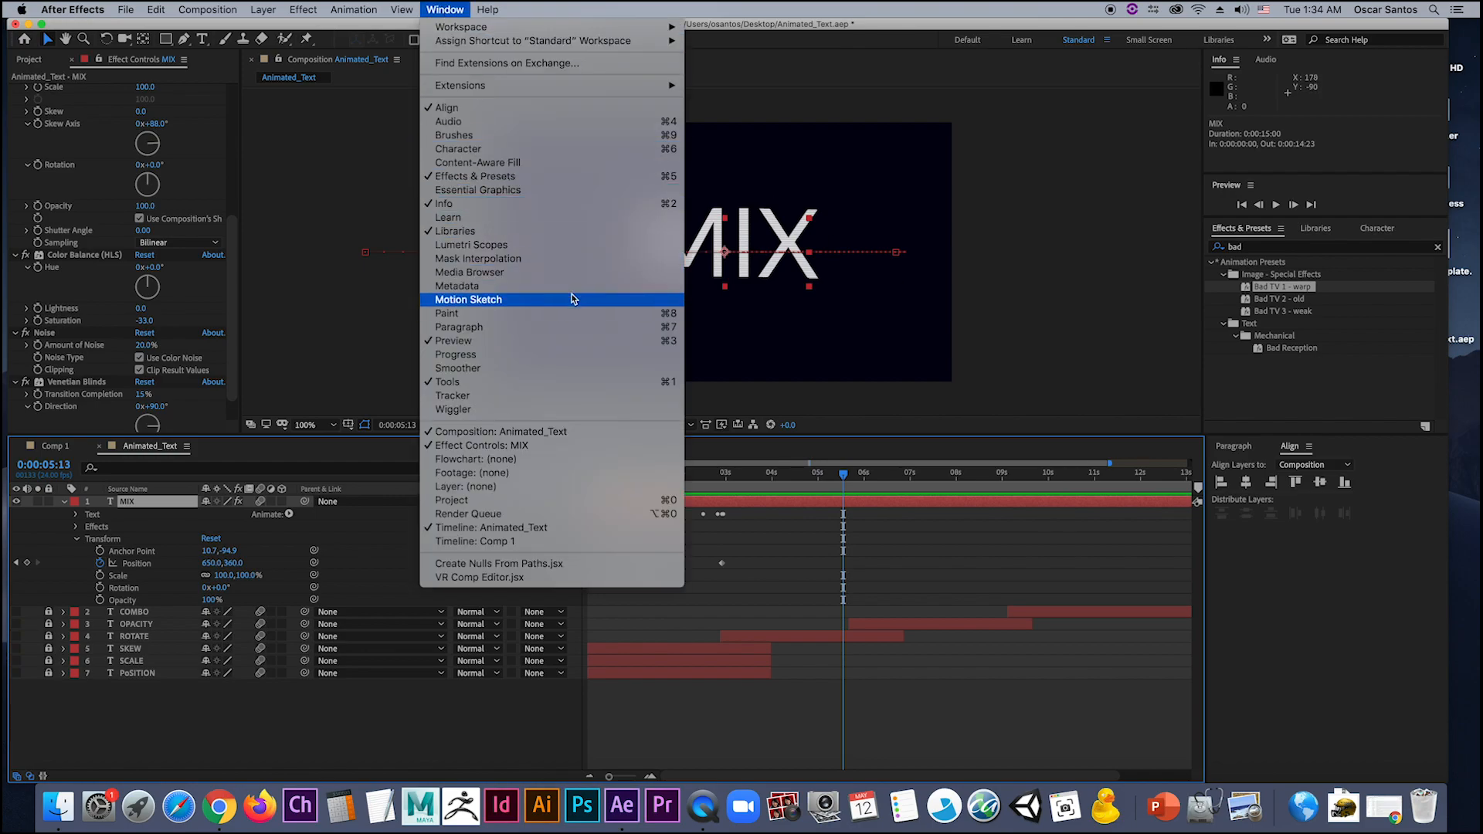
pyautogui.click(567, 151)
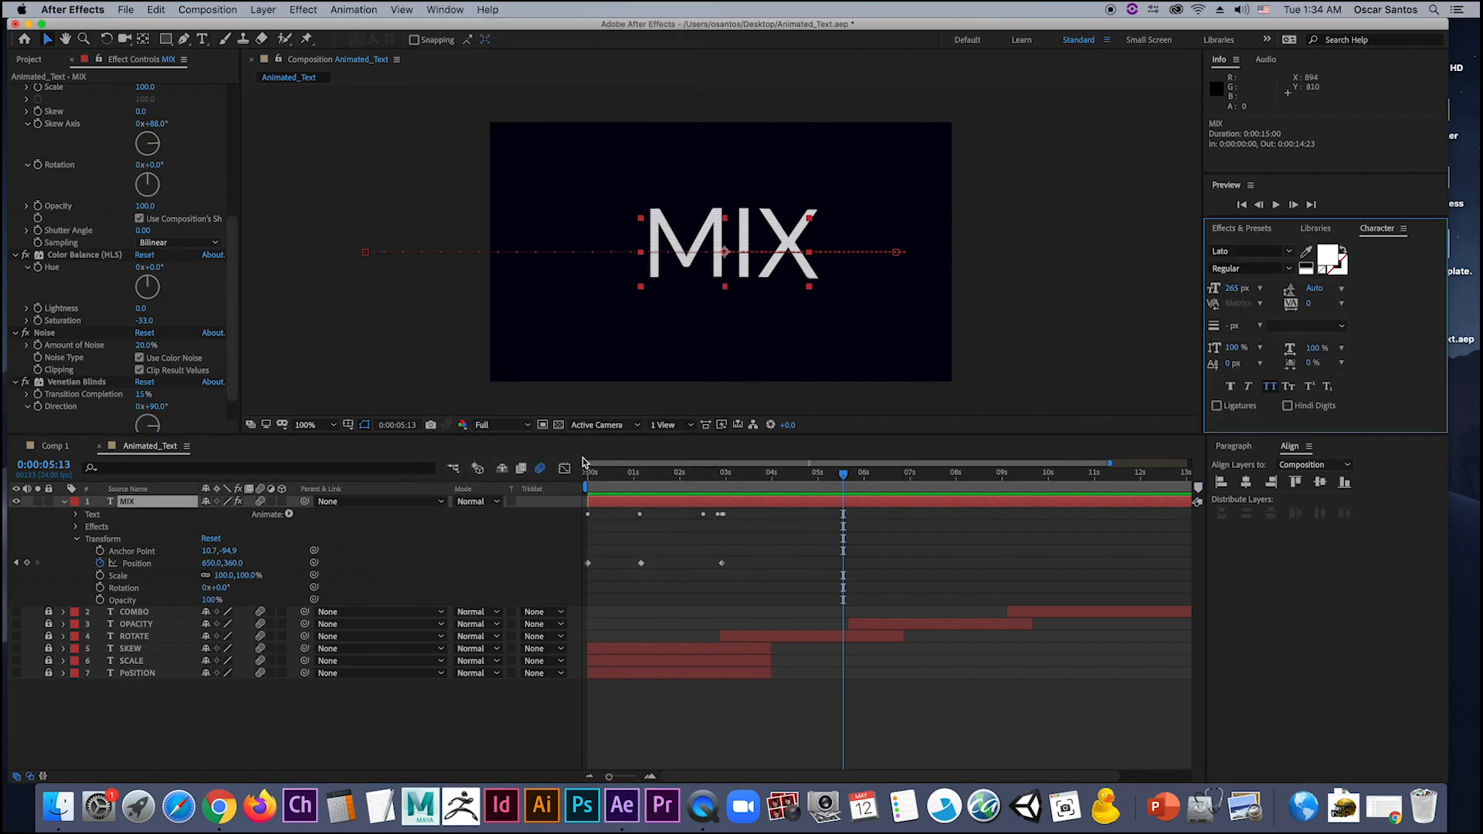
pyautogui.doubleClick(127, 503)
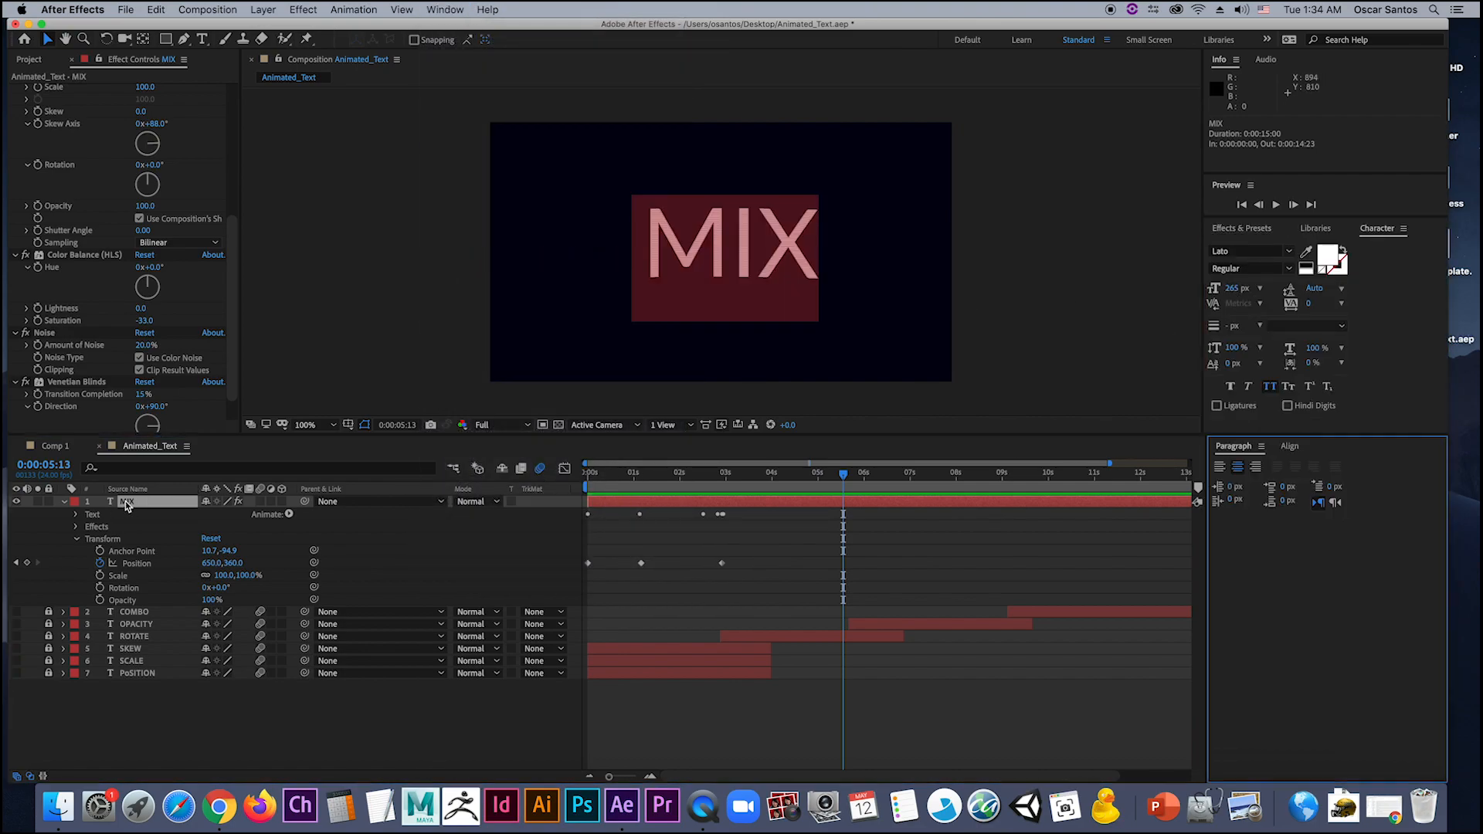
pyautogui.click(1326, 256)
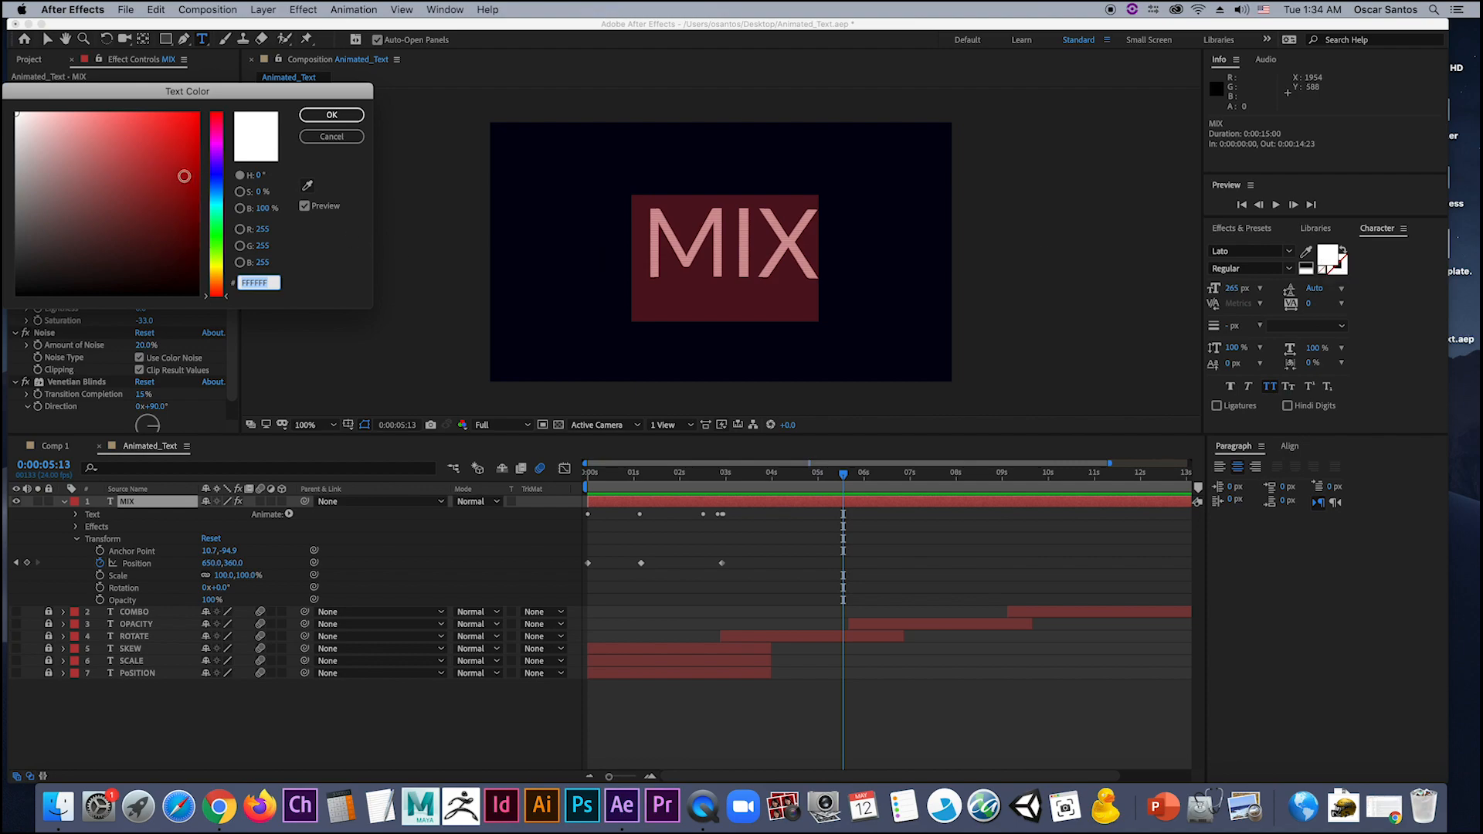
pyautogui.click(218, 236)
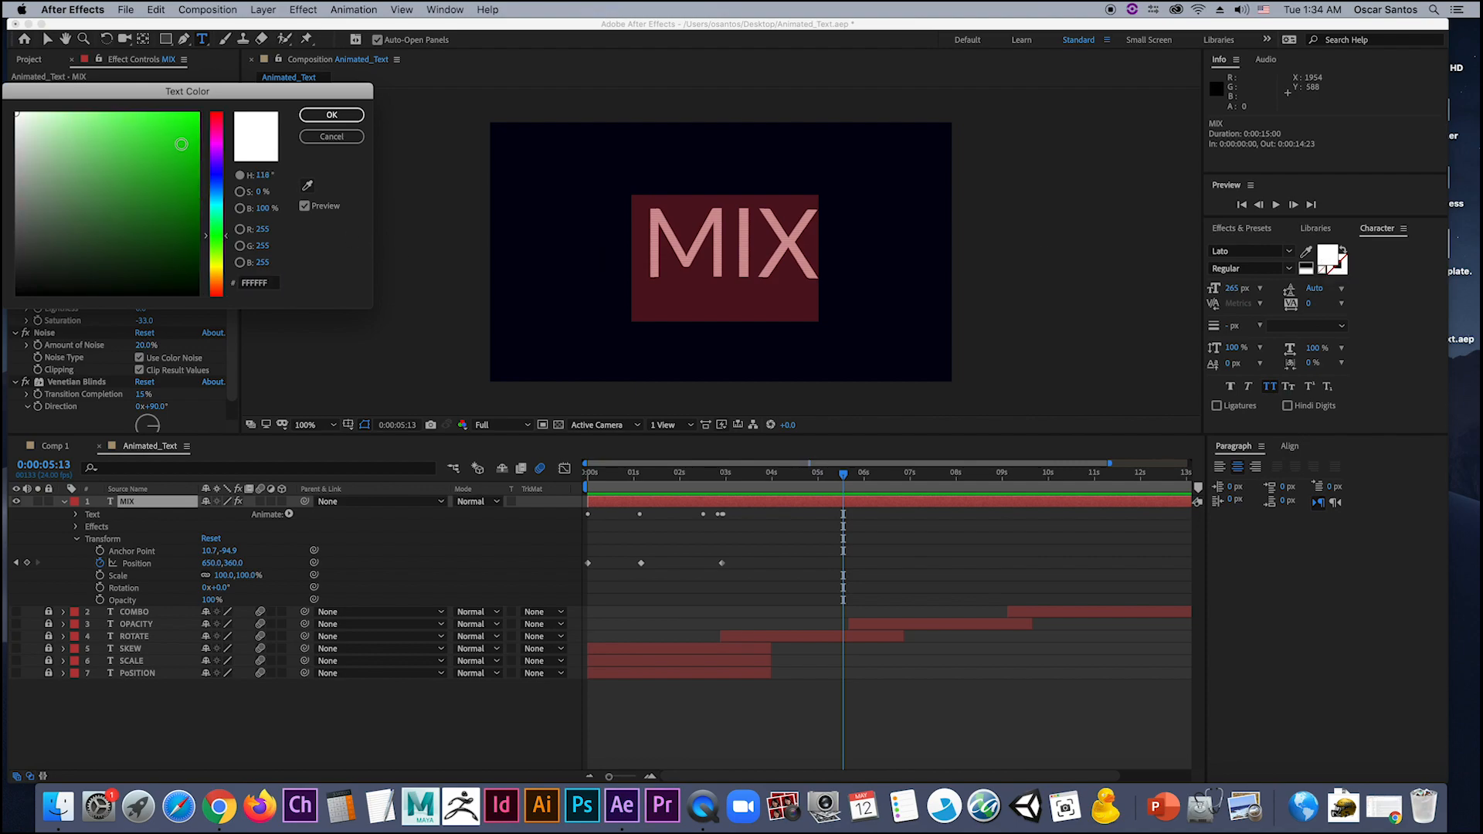
pyautogui.click(331, 116)
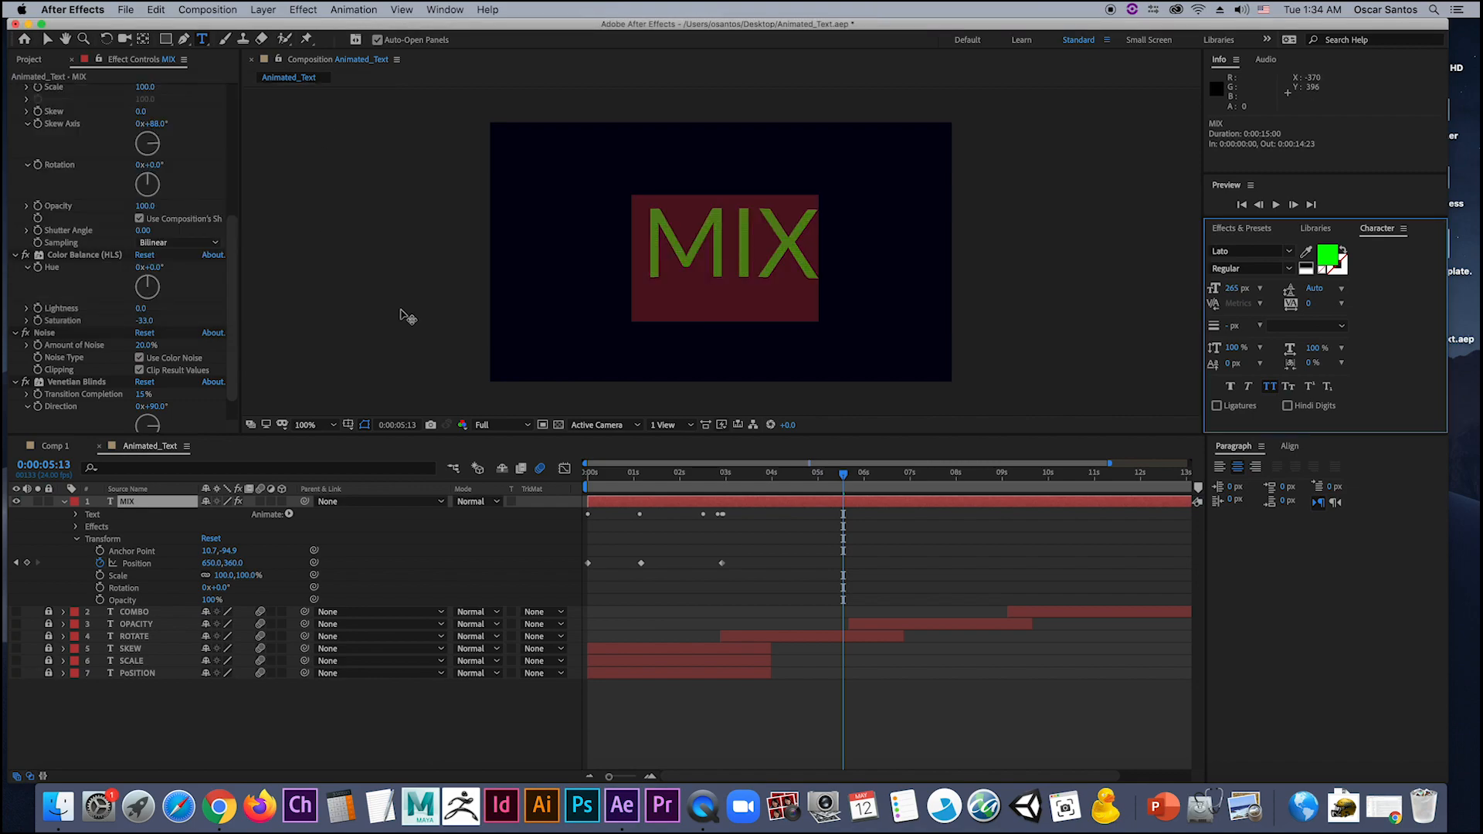
# Step: Duplicate the green MIX layer and set the copy's text fill color to magenta (FF00FA)
pyautogui.click(161, 512)
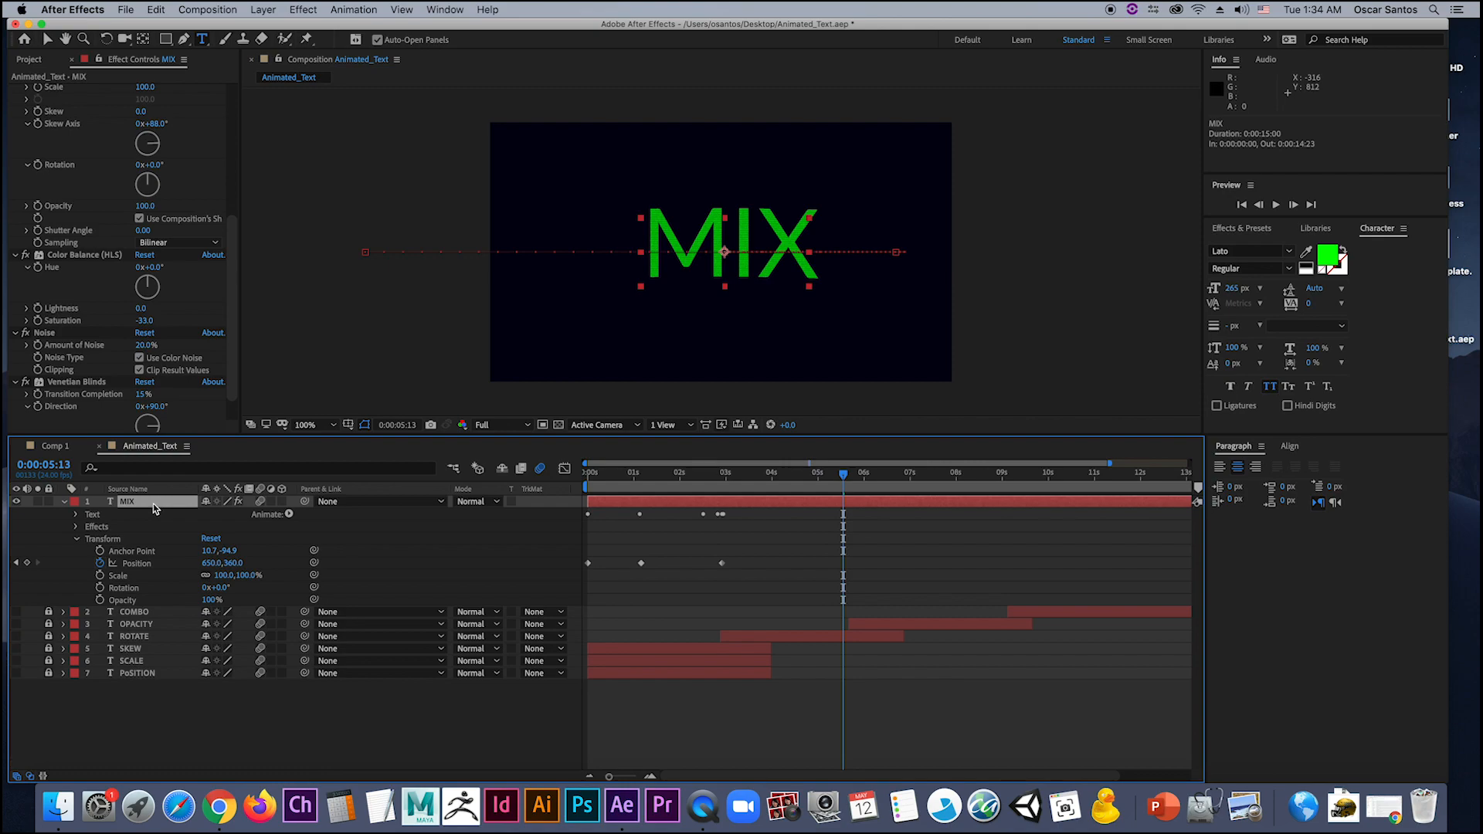
pyautogui.press('super+v')
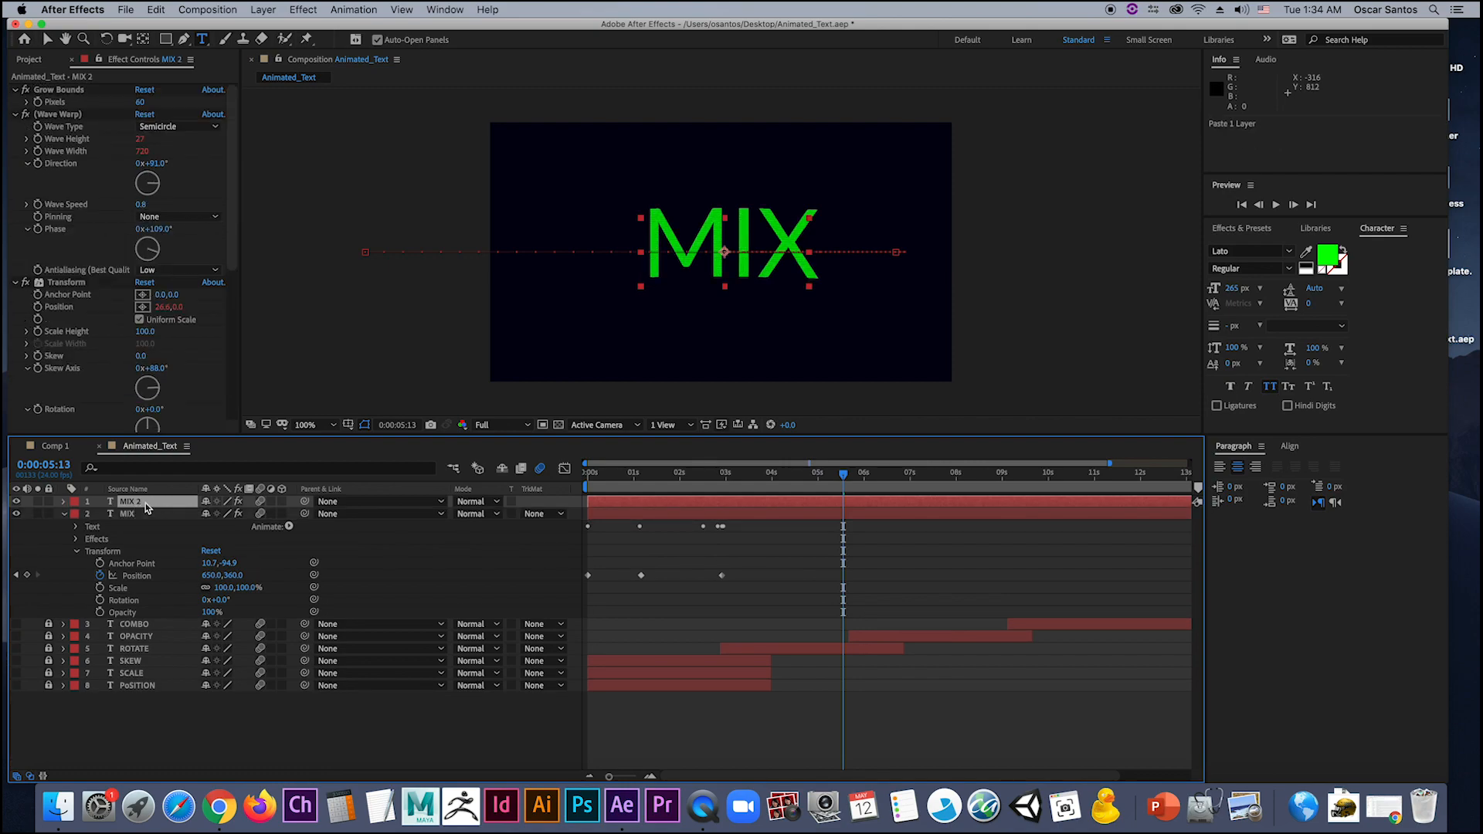
pyautogui.click(1327, 258)
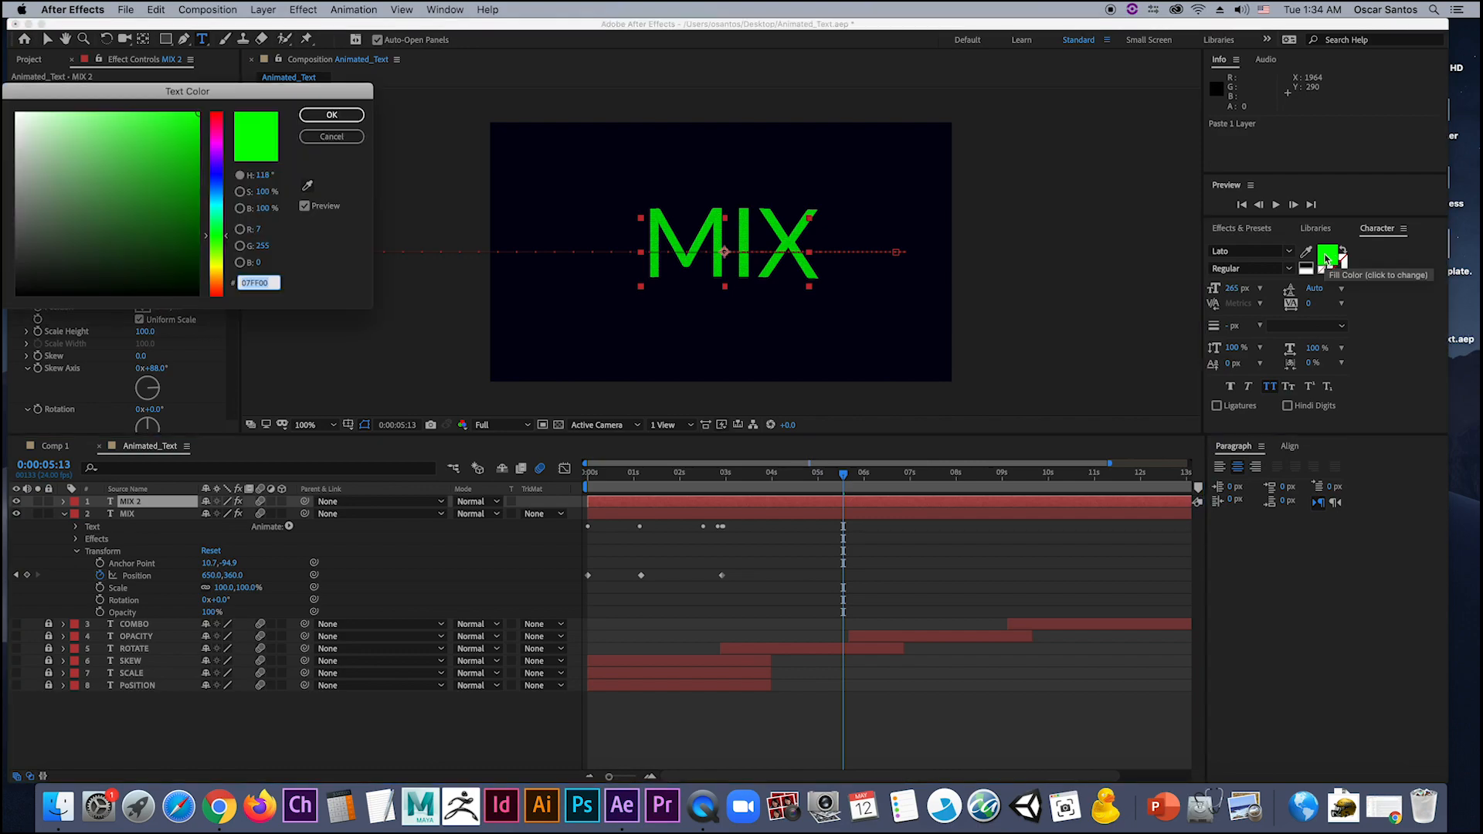
pyautogui.moveTo(221, 162)
pyautogui.mouseDown()
pyautogui.moveTo(219, 114)
pyautogui.moveTo(221, 142)
pyautogui.mouseUp()
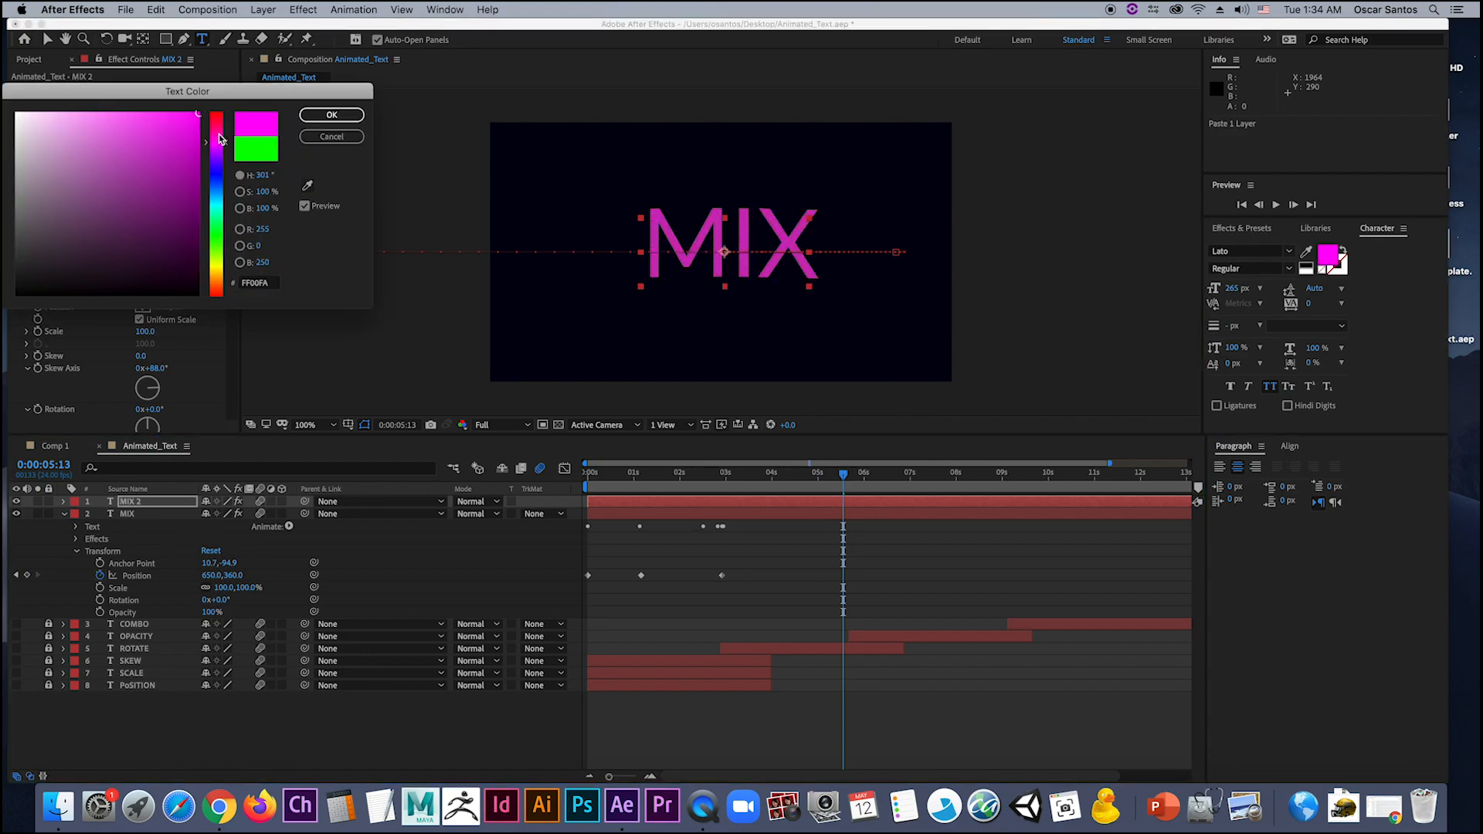
pyautogui.click(330, 115)
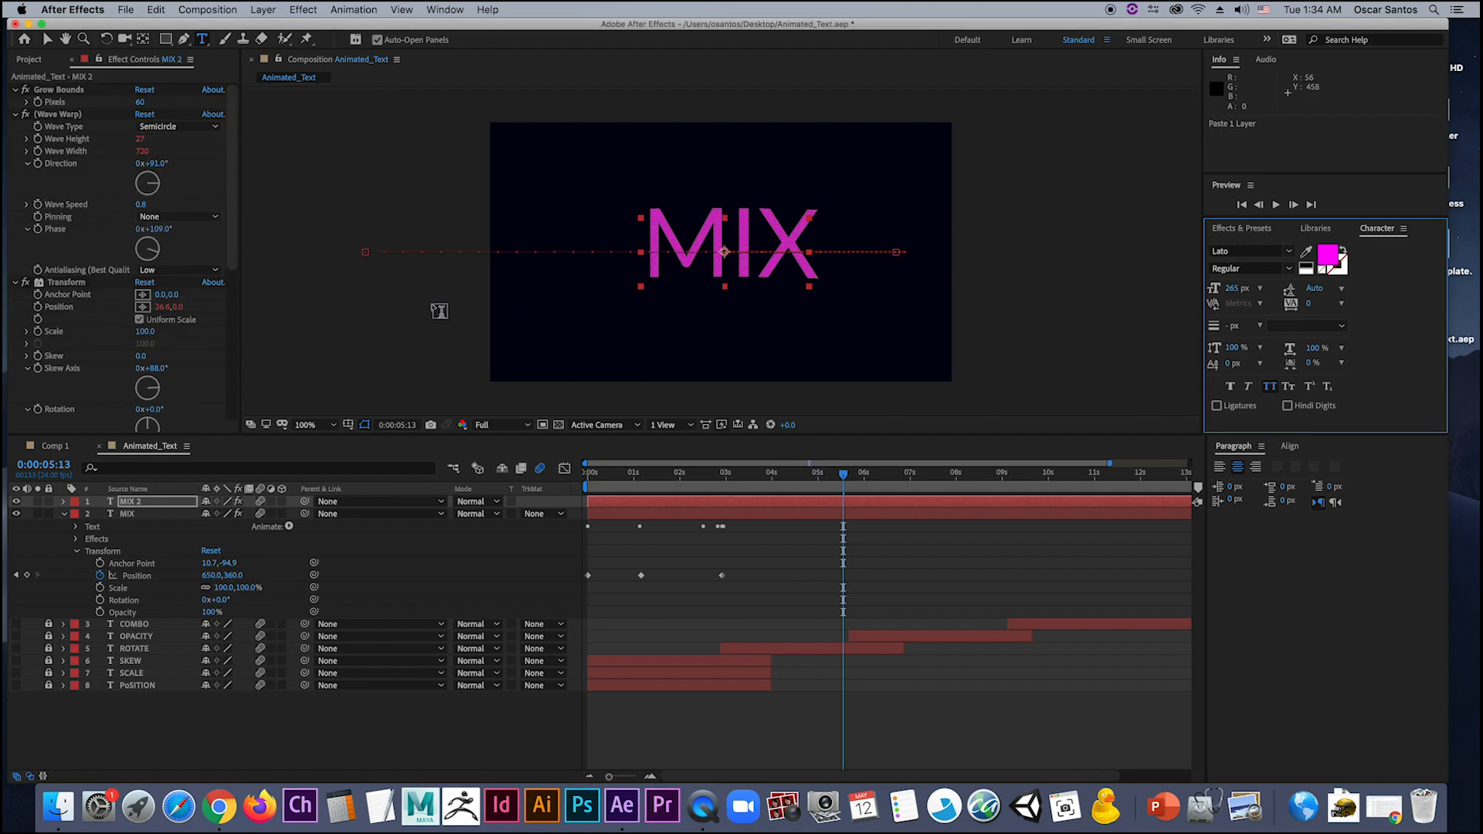
# Step: At 0:00:01:18, shift the magenta MIX 2 text slightly down to position about 1008.7, 390 to offset it from the green text
pyautogui.moveTo(650, 475)
pyautogui.mouseDown()
pyautogui.moveTo(585, 477)
pyautogui.moveTo(669, 483)
pyautogui.mouseUp()
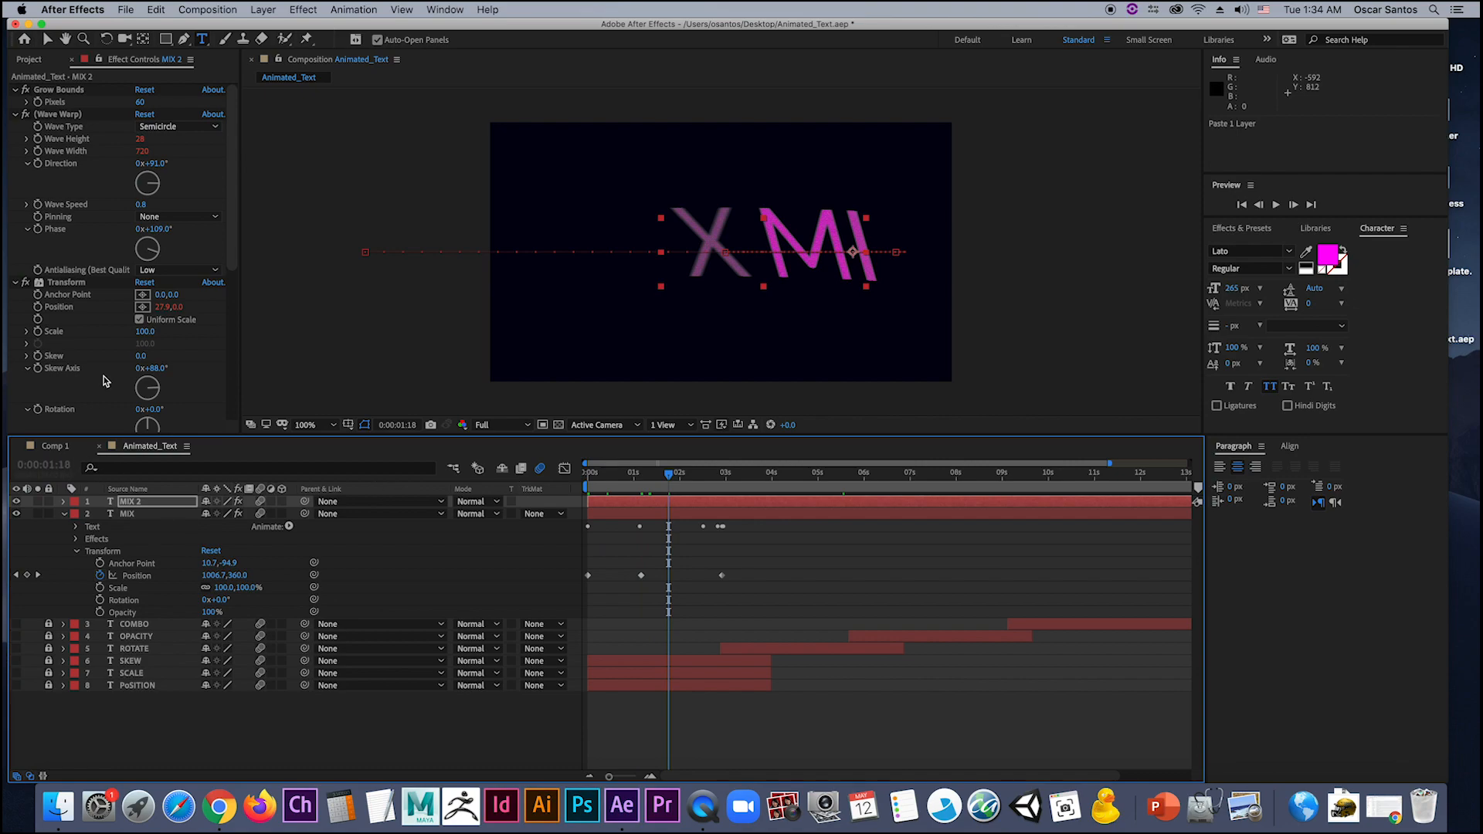
pyautogui.click(46, 38)
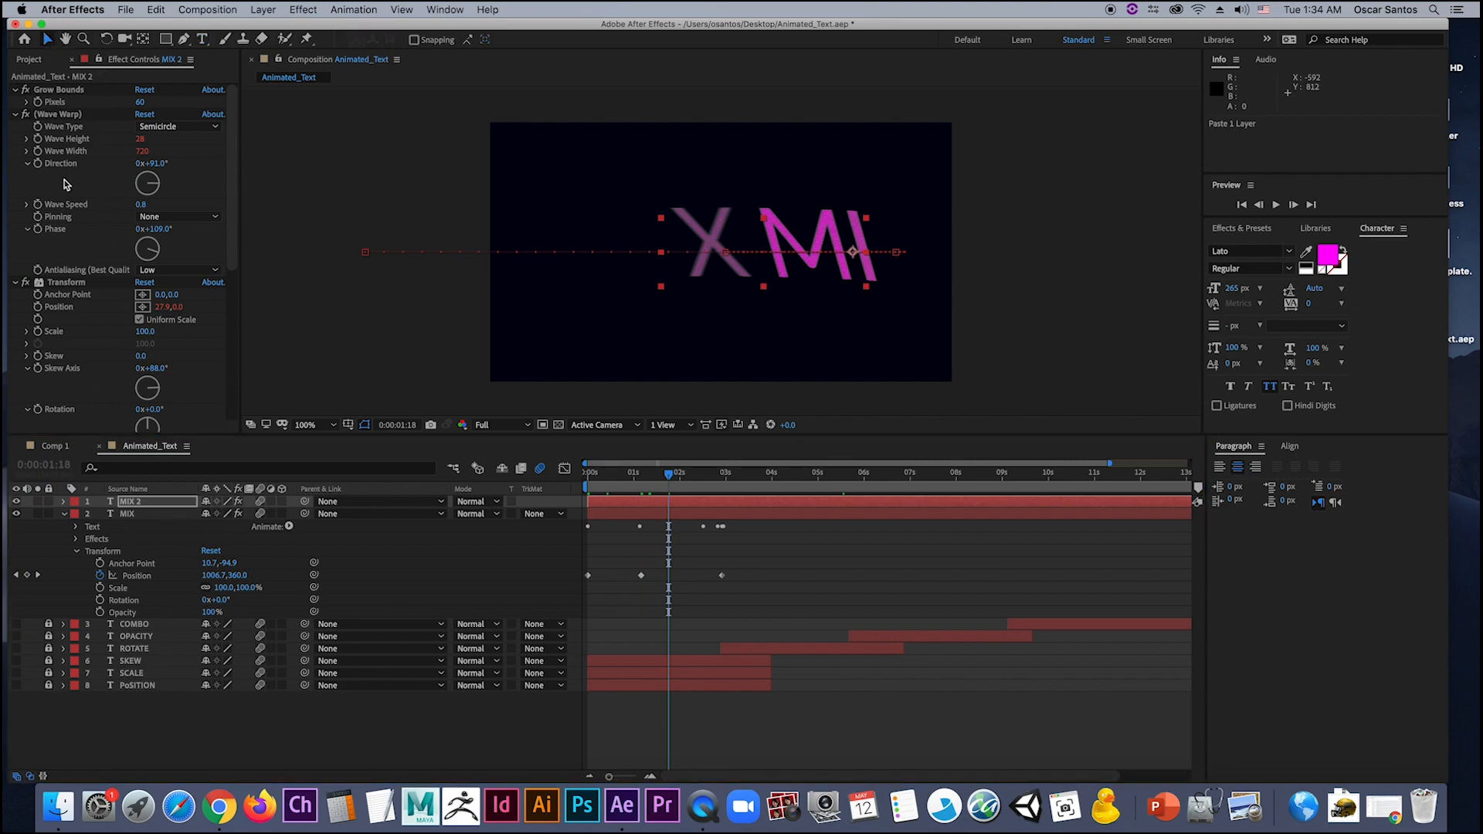
pyautogui.click(135, 502)
pyautogui.click(805, 266)
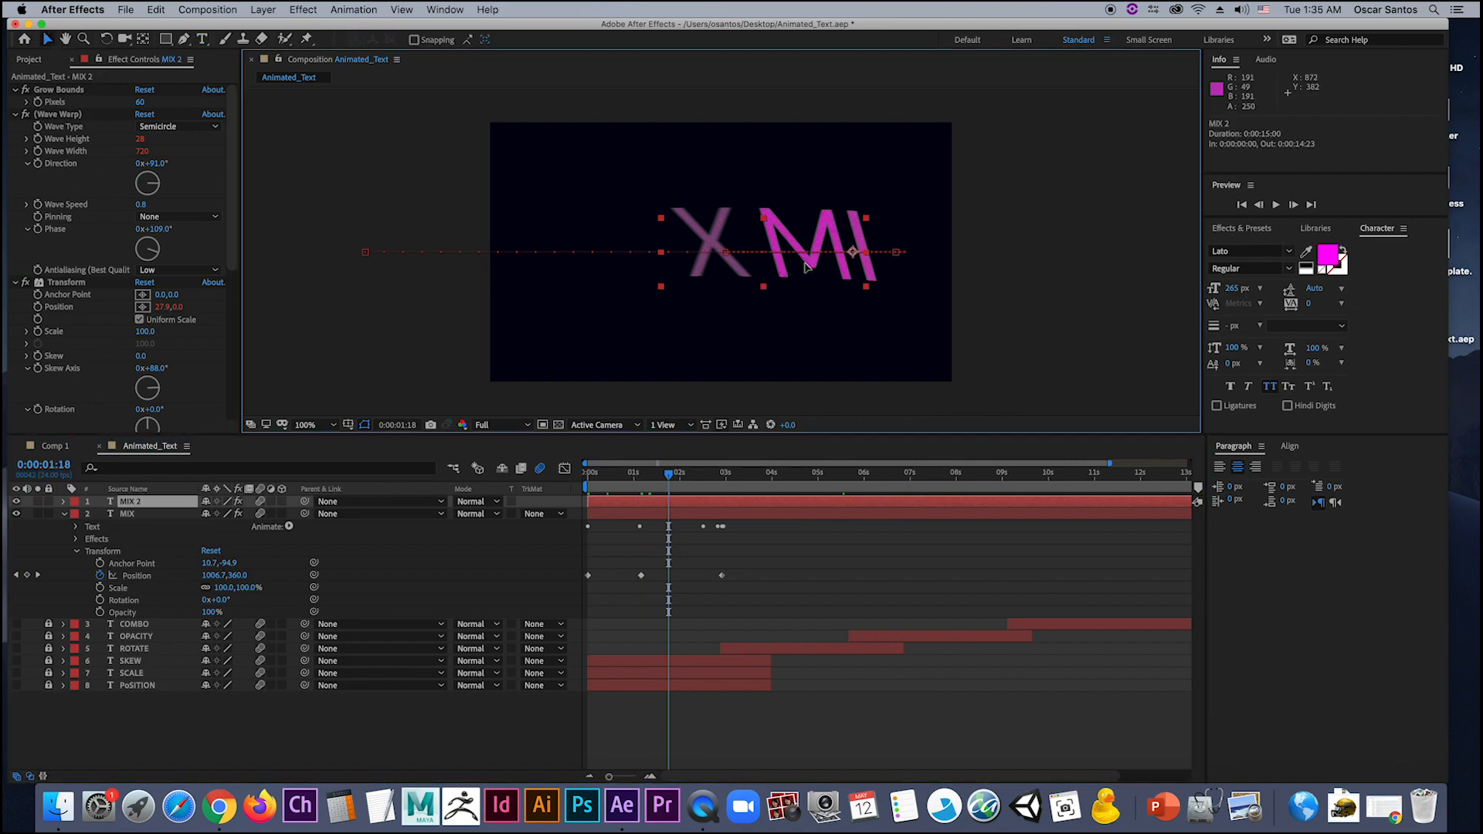
pyautogui.moveTo(806, 264); pyautogui.dragTo(806, 271)
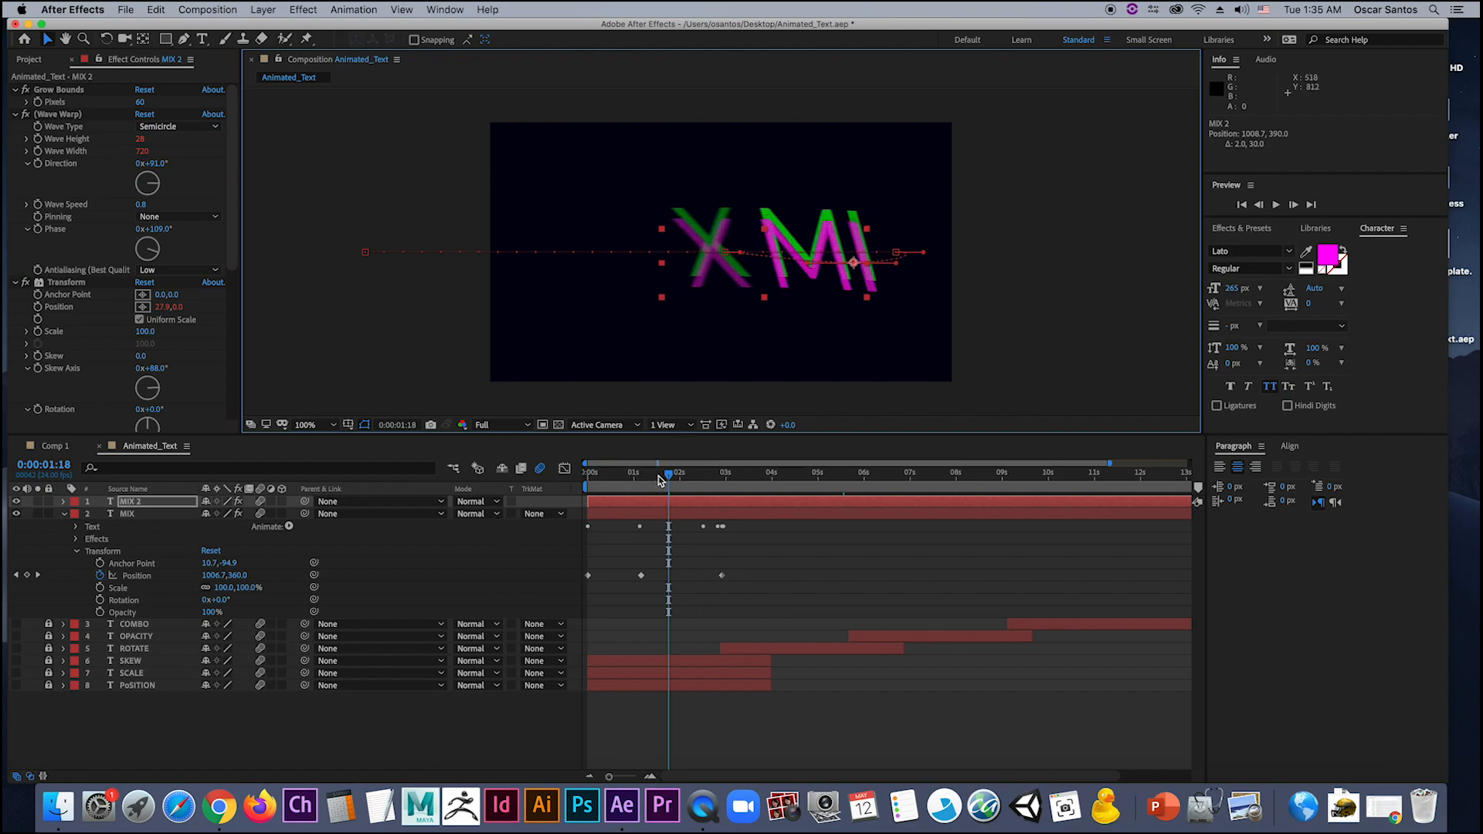
# Step: Preview the two overlapping MIX layers twice from the first frame
pyautogui.press('space')
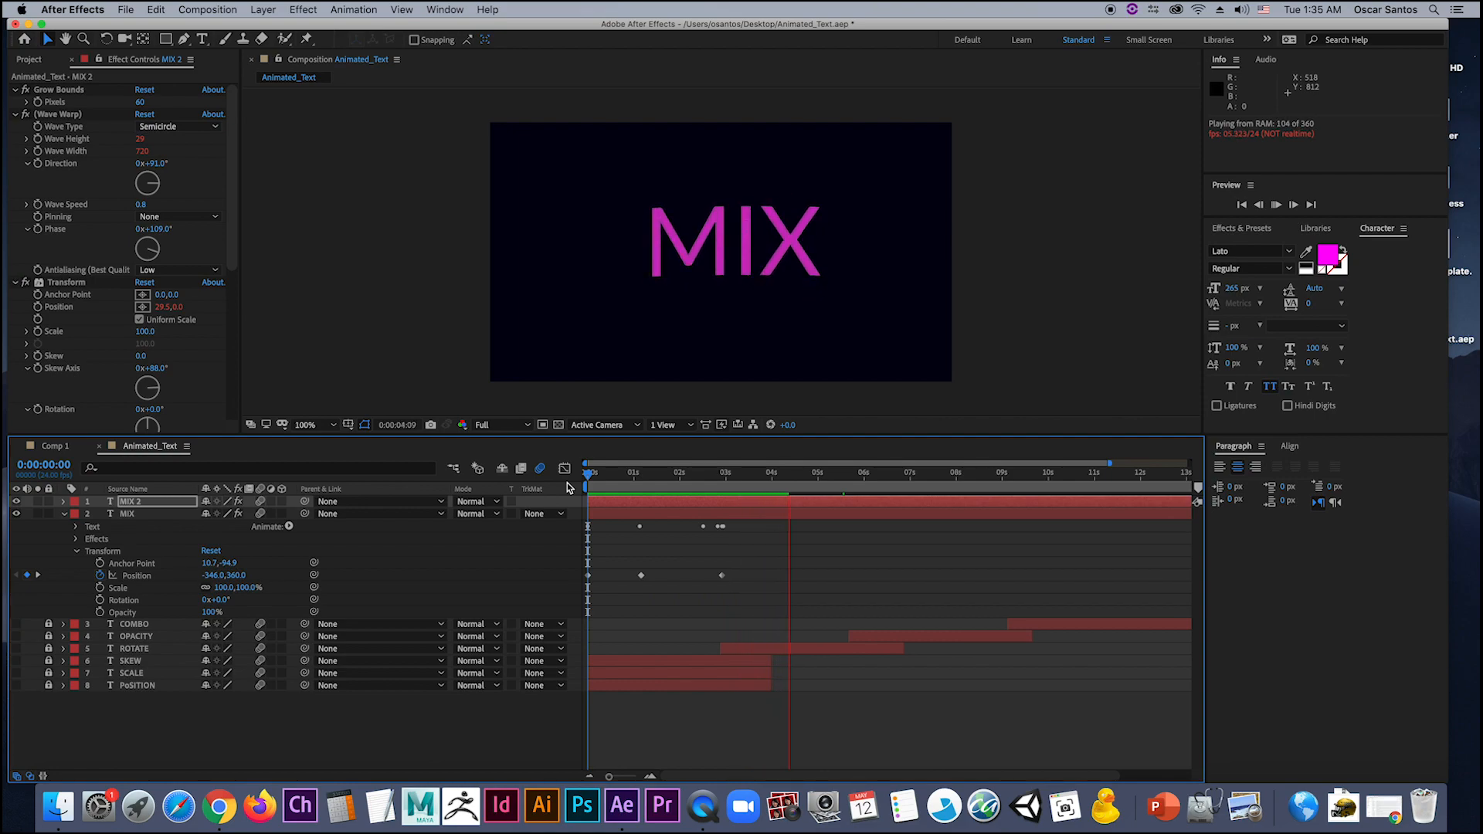
pyautogui.press('space')
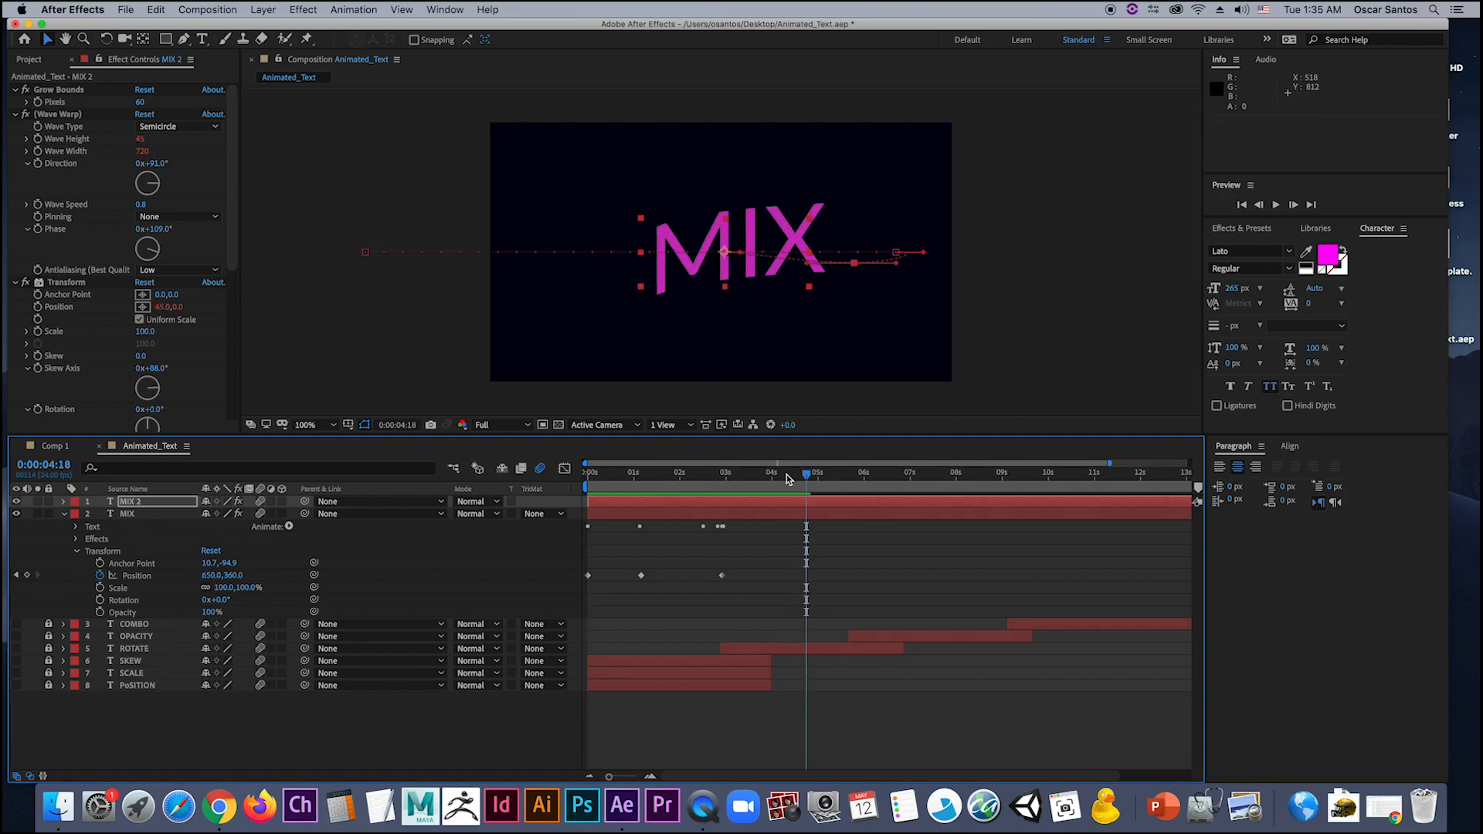
pyautogui.moveTo(788, 473); pyautogui.dragTo(568, 482)
pyautogui.press('space')
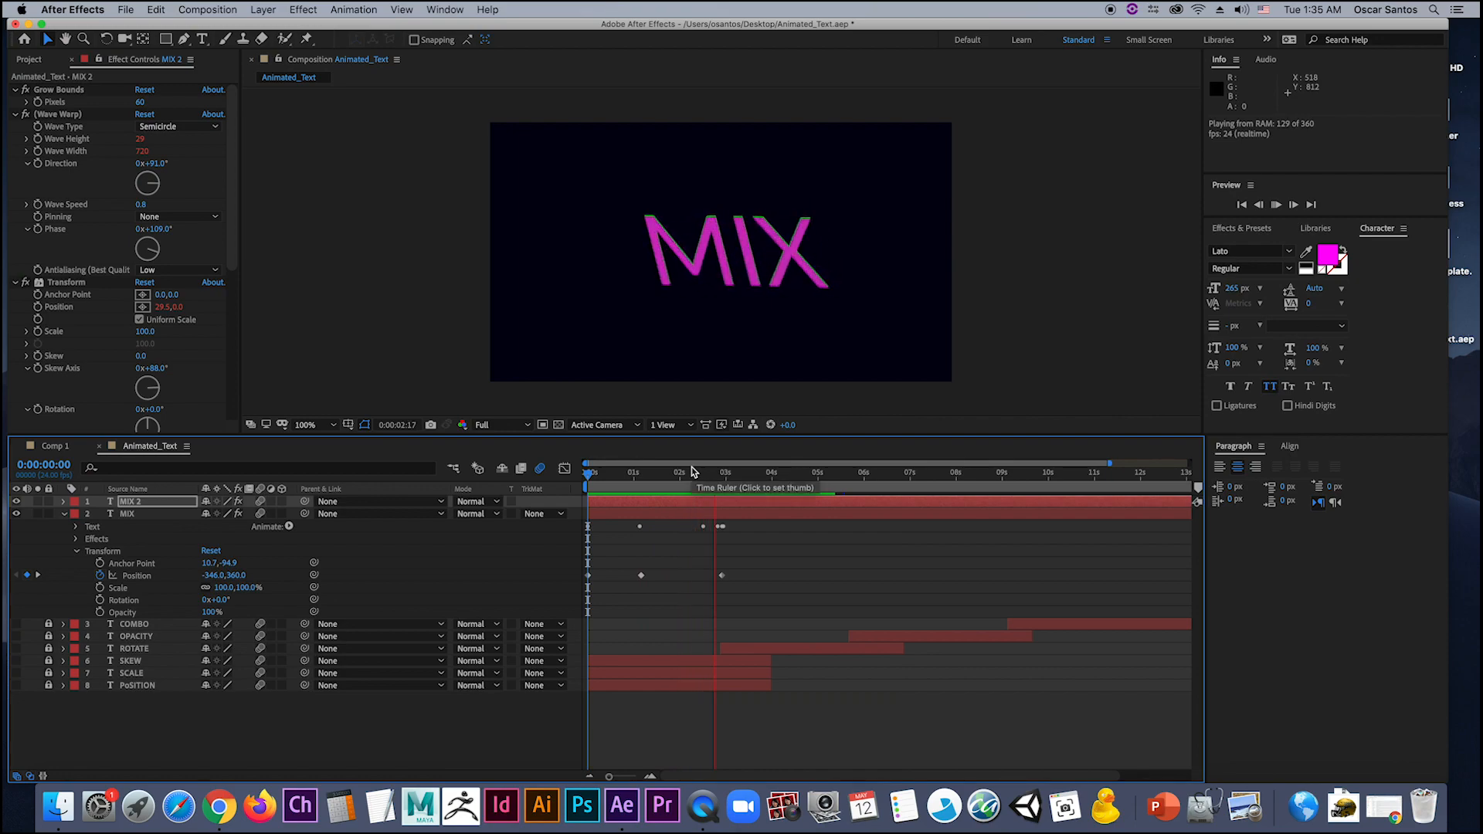
pyautogui.press('space')
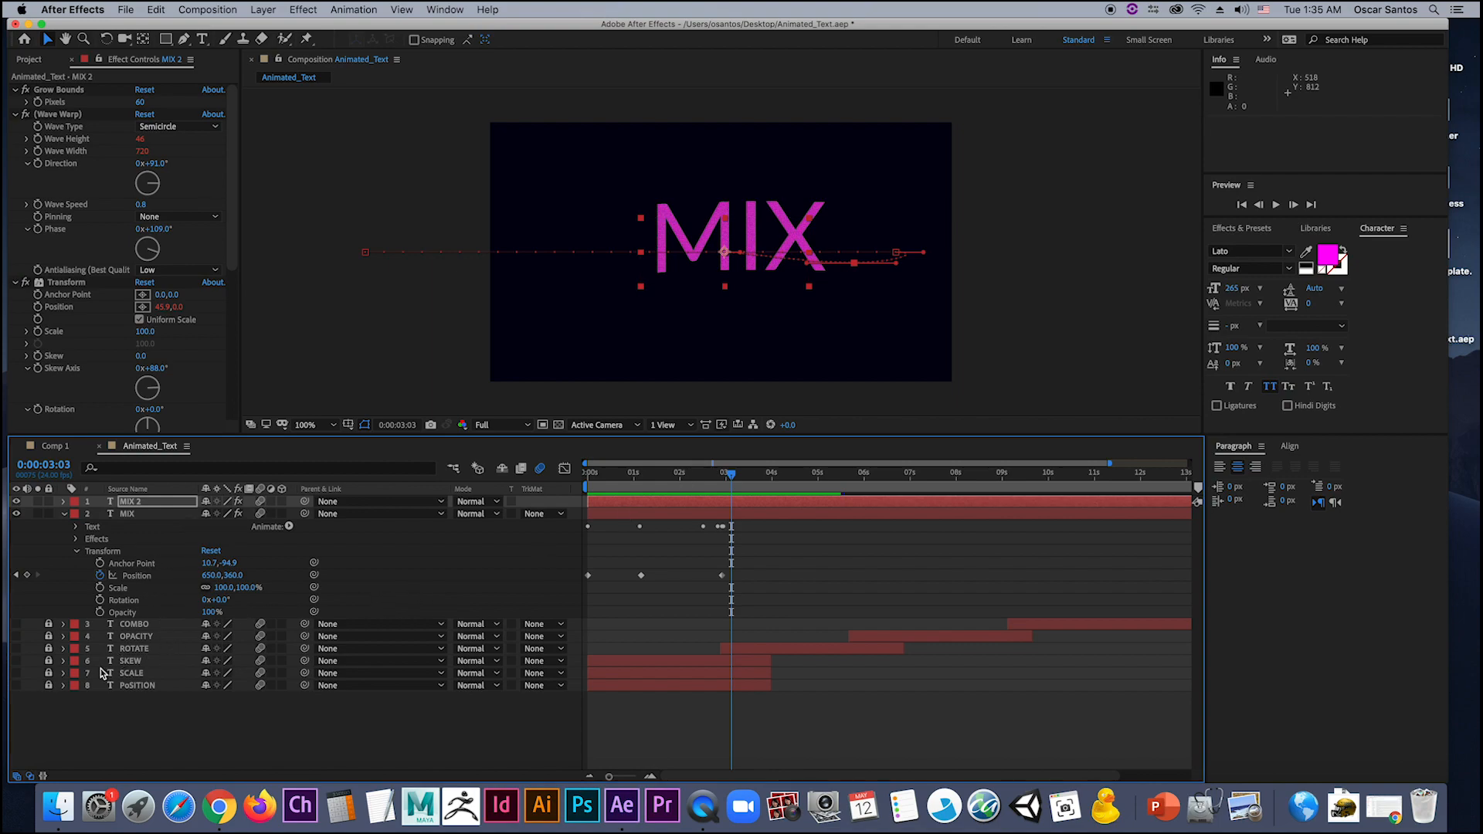
# Step: Collapse the MIX layer's properties and briefly check the MIX 2 layer's property groups before collapsing them
pyautogui.click(64, 513)
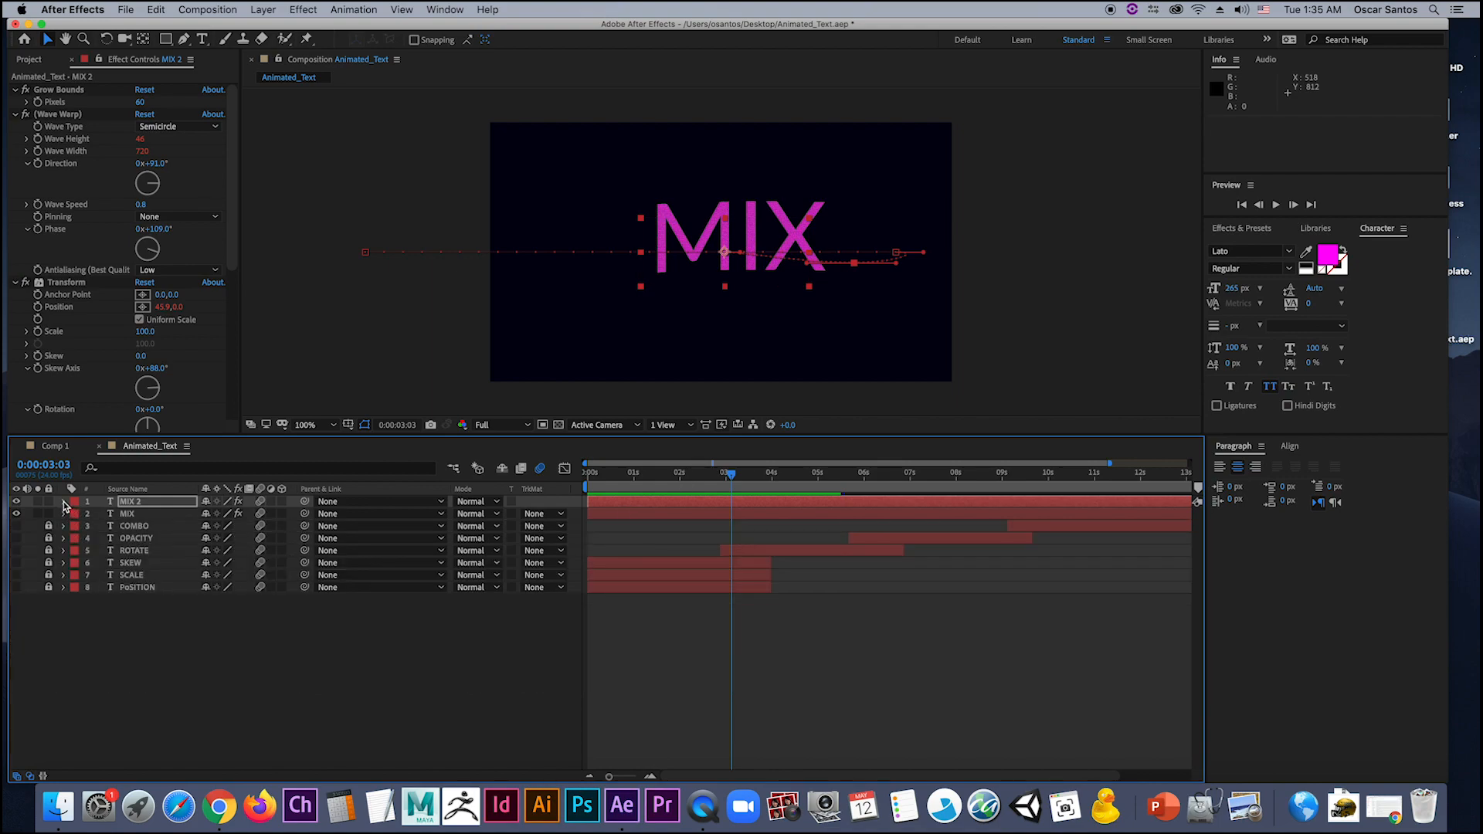
pyautogui.click(64, 502)
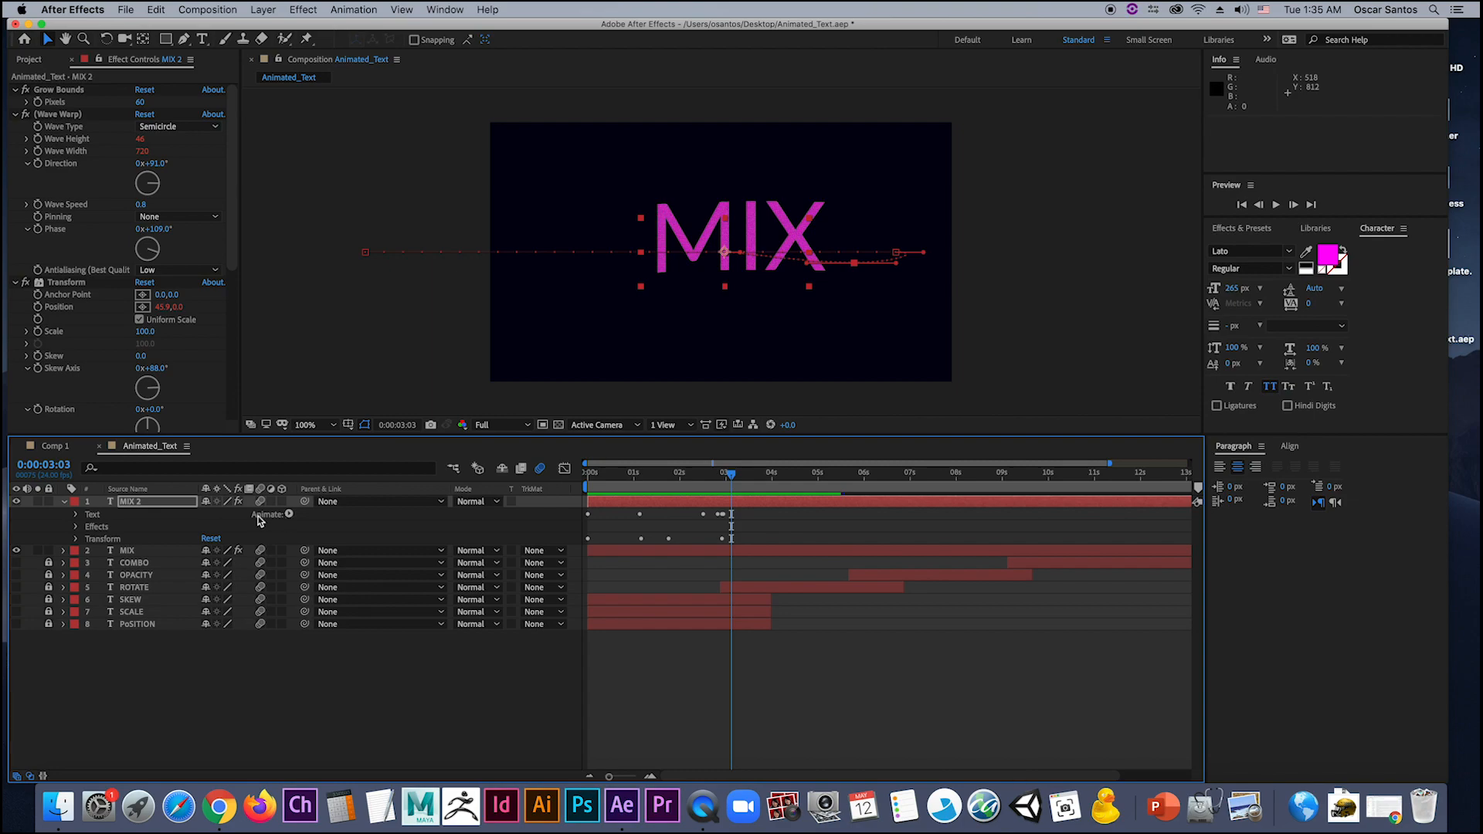
pyautogui.click(65, 501)
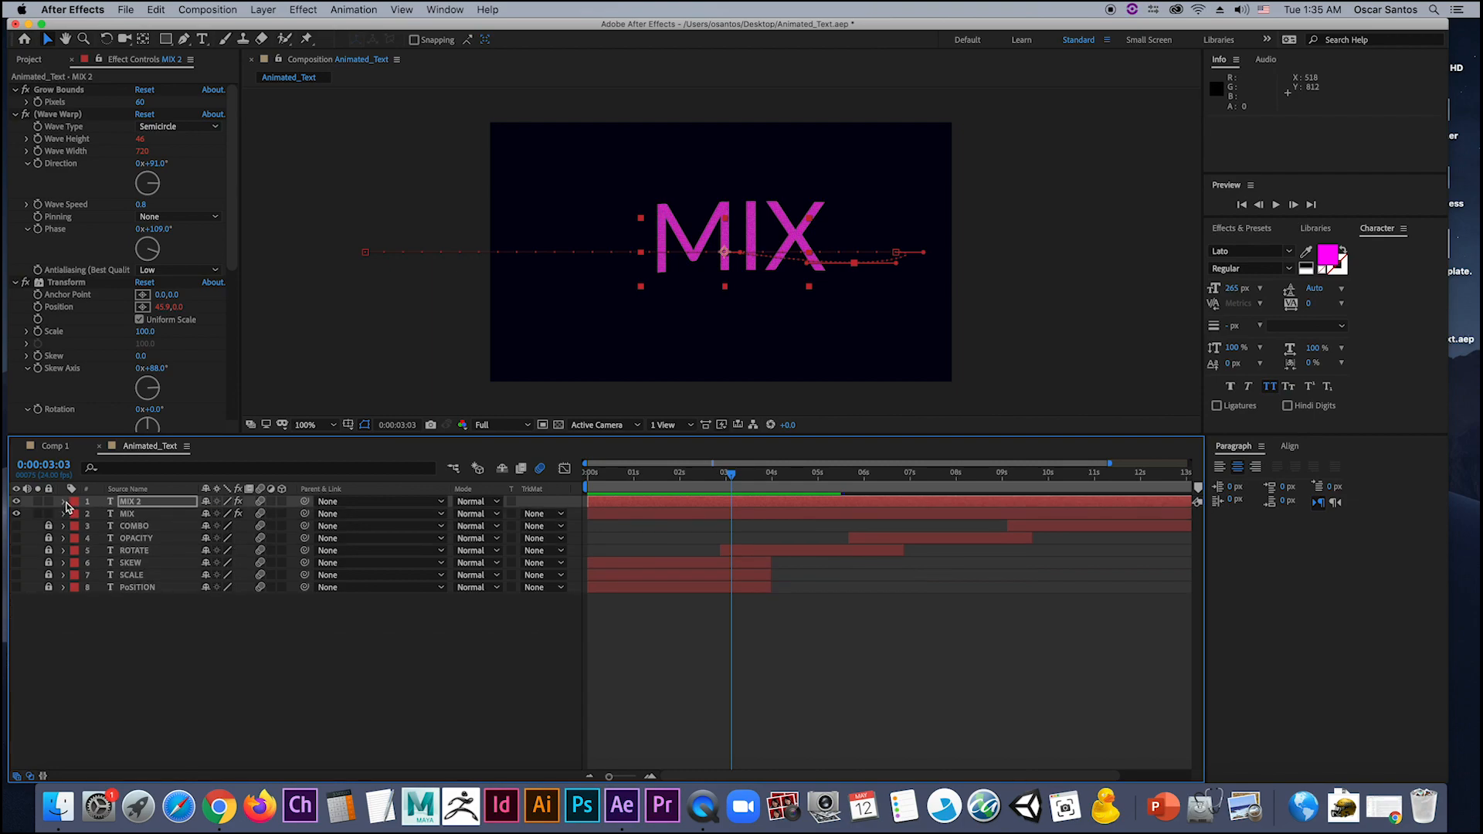